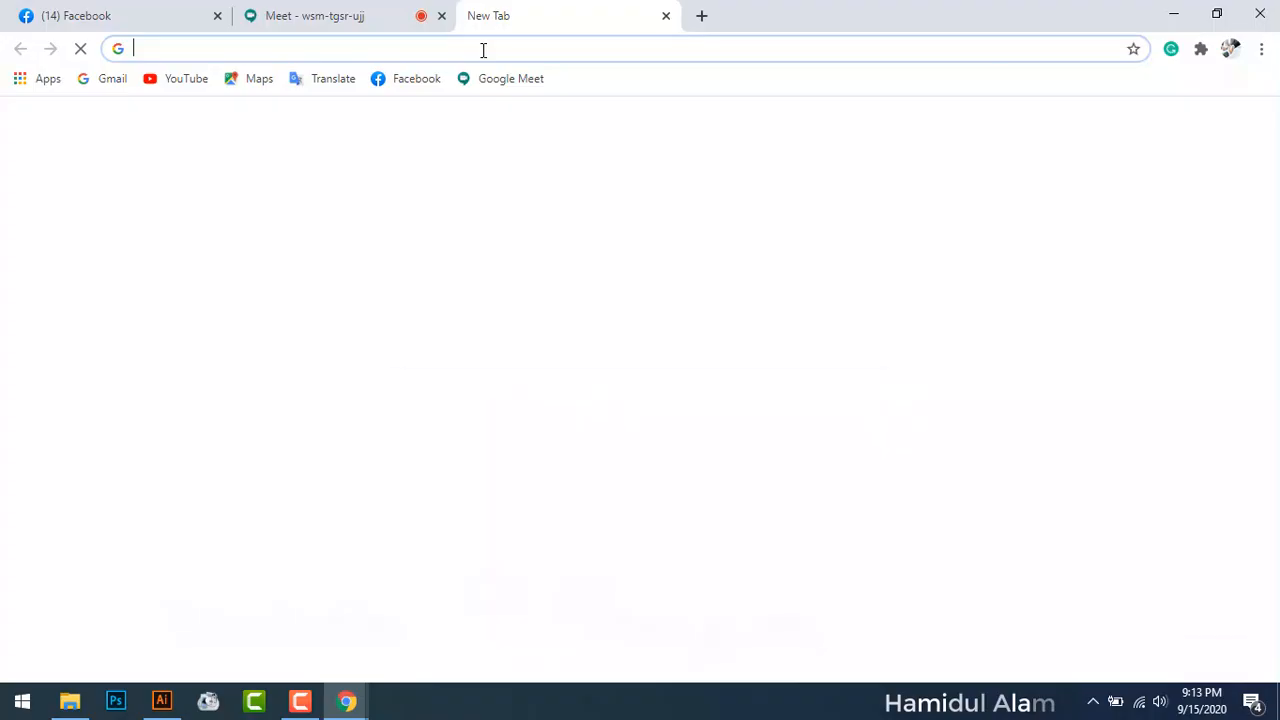
Step: Search Google for 'Brochure type' and highlight Trifold in the list of brochure folds
{"action": "left_click", "coordinate": [481, 49]}
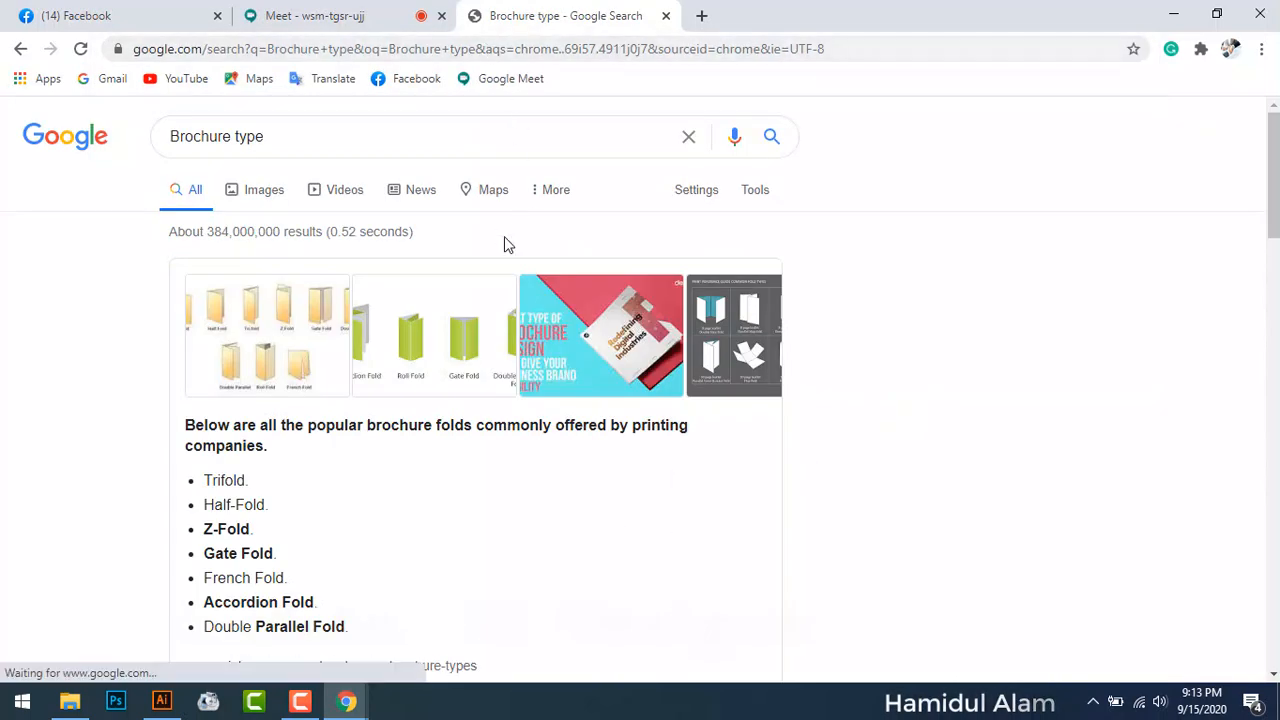
{"action": "scroll", "coordinate": [504, 239], "scroll_direction": "down", "scroll_amount": 1}
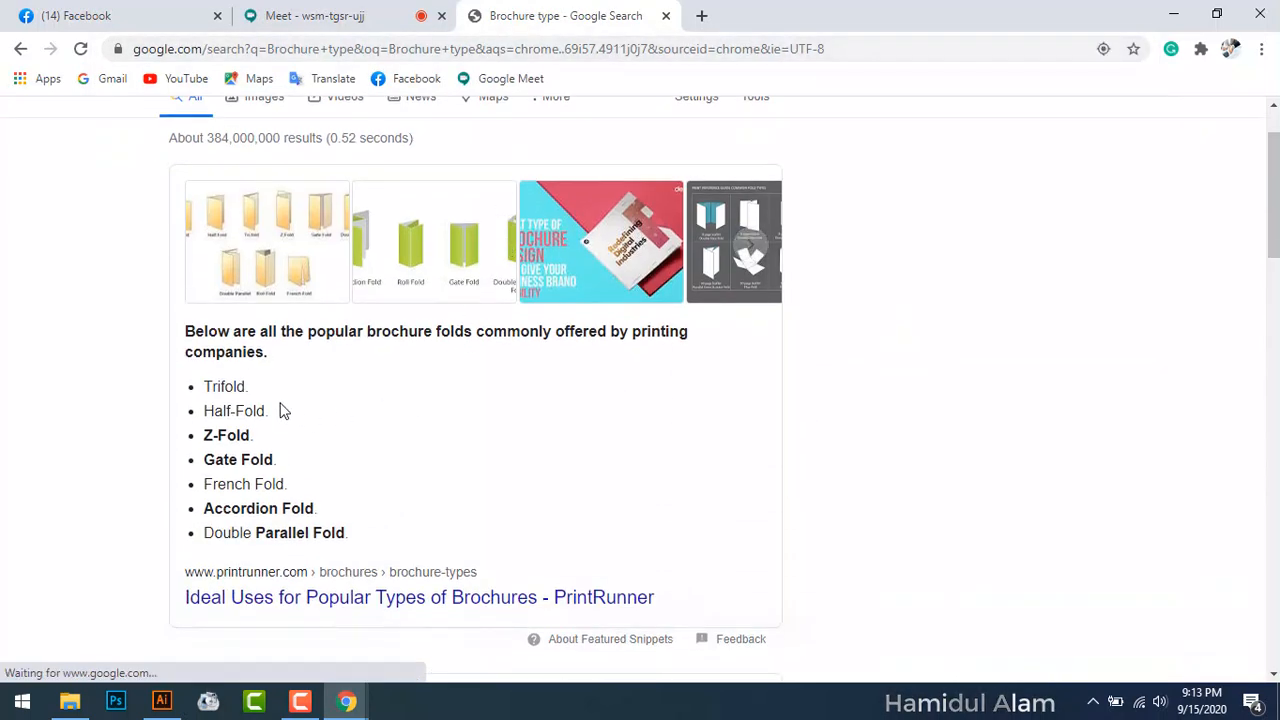
{"action": "scroll", "coordinate": [283, 405], "scroll_direction": "down", "scroll_amount": 1}
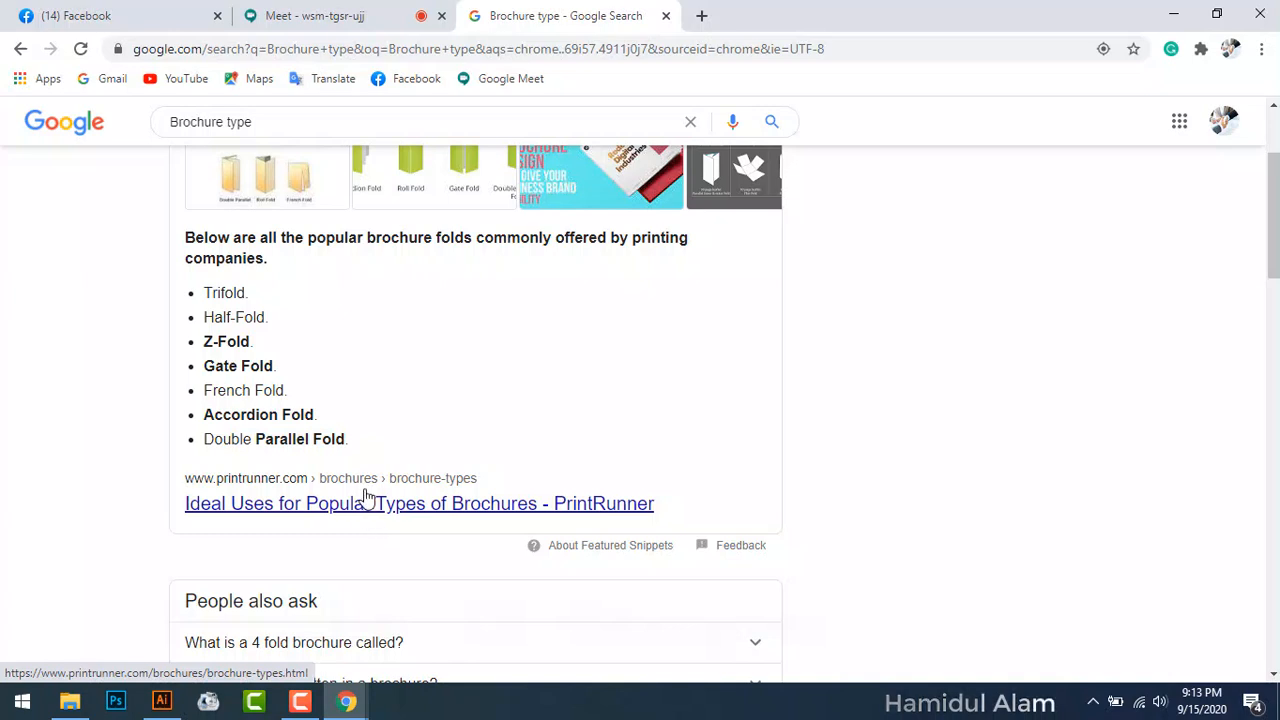
{"action": "scroll", "coordinate": [314, 386], "scroll_direction": "up", "scroll_amount": 1}
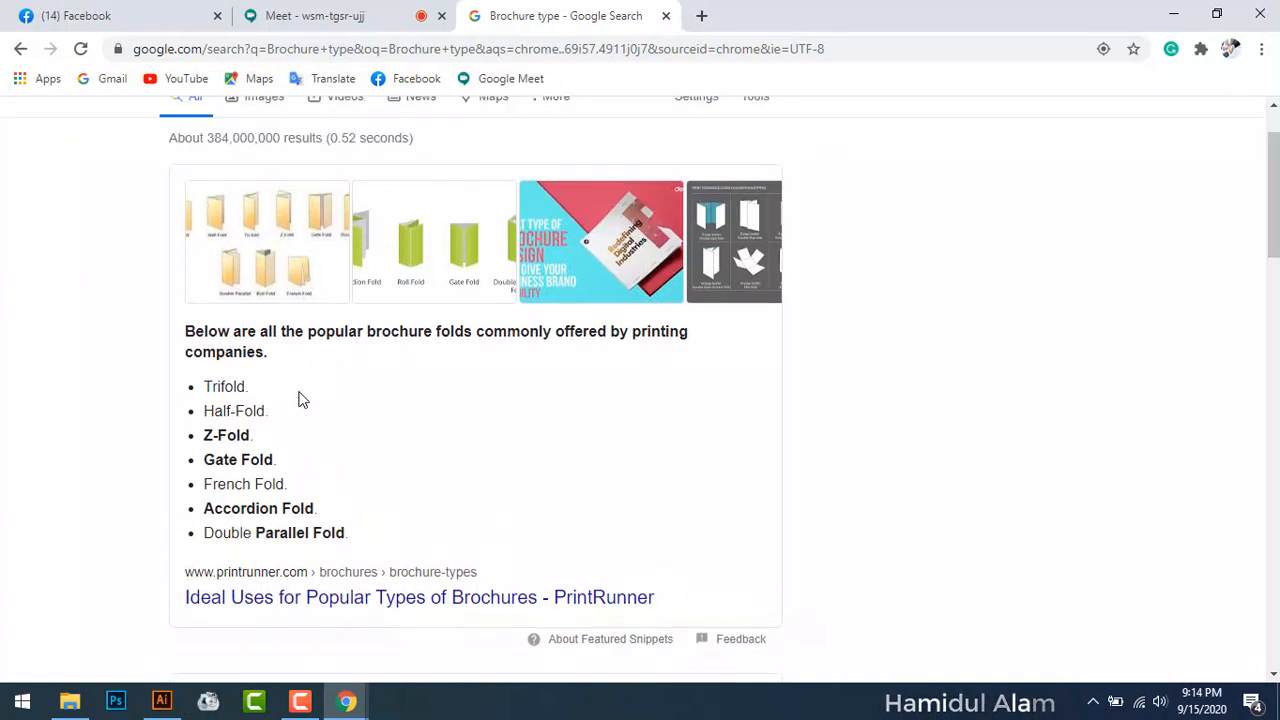
{"action": "scroll", "coordinate": [339, 392], "scroll_direction": "up", "scroll_amount": 1}
{"action": "left_click_drag", "start_coordinate": [249, 481], "coordinate": [197, 483]}
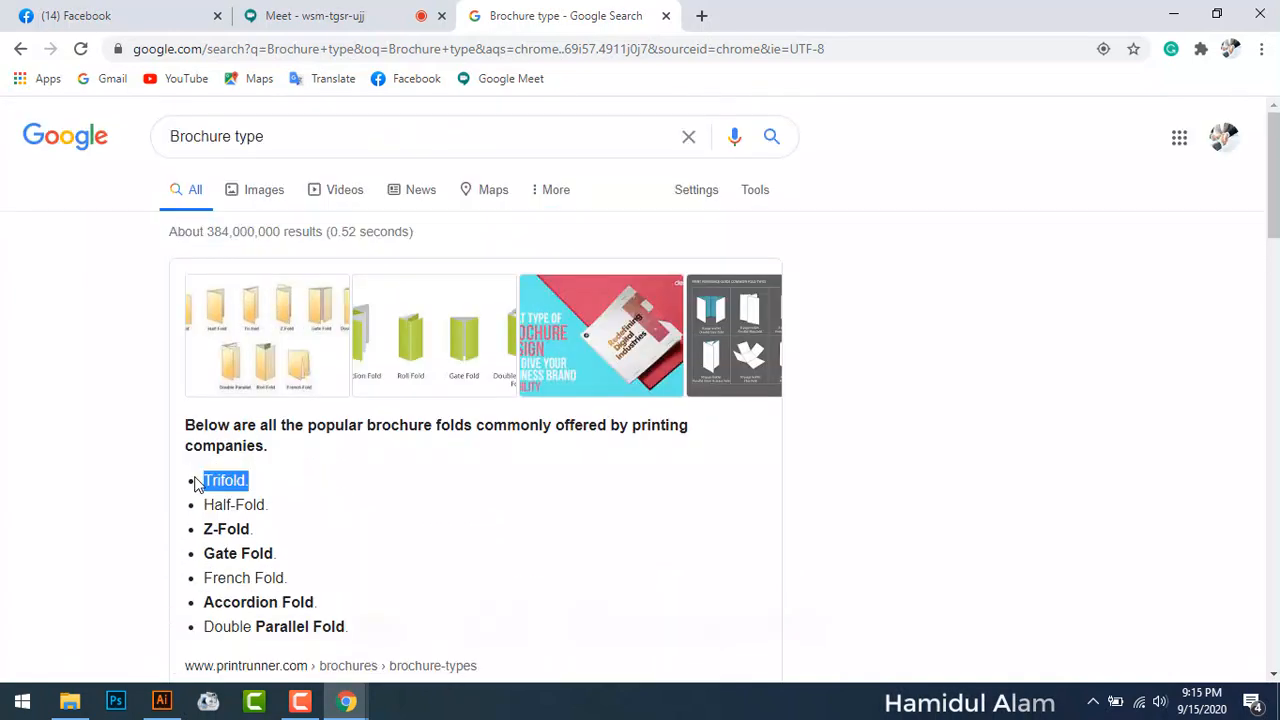
{"action": "left_click", "coordinate": [200, 477]}
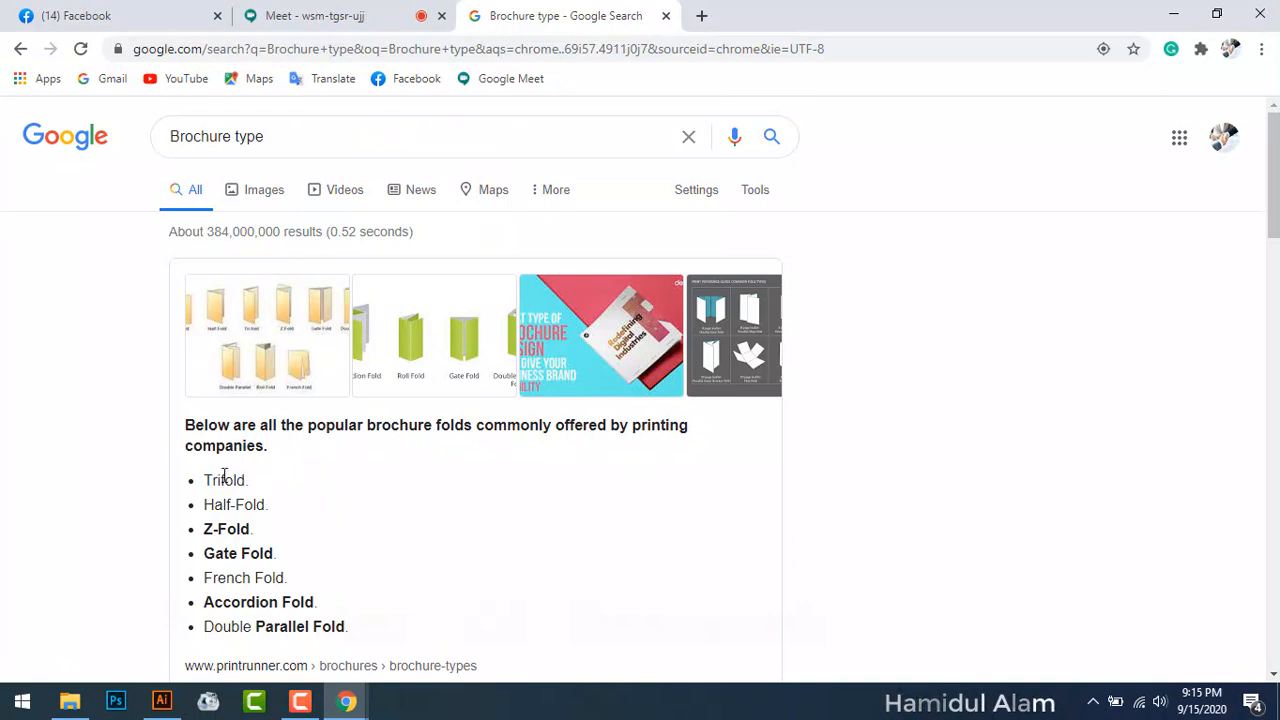
{"action": "mouse_move", "coordinate": [203, 480]}
{"action": "left_mouse_down"}
{"action": "mouse_move", "coordinate": [250, 500]}
{"action": "mouse_move", "coordinate": [348, 615]}
{"action": "mouse_move", "coordinate": [223, 480]}
{"action": "left_mouse_up"}
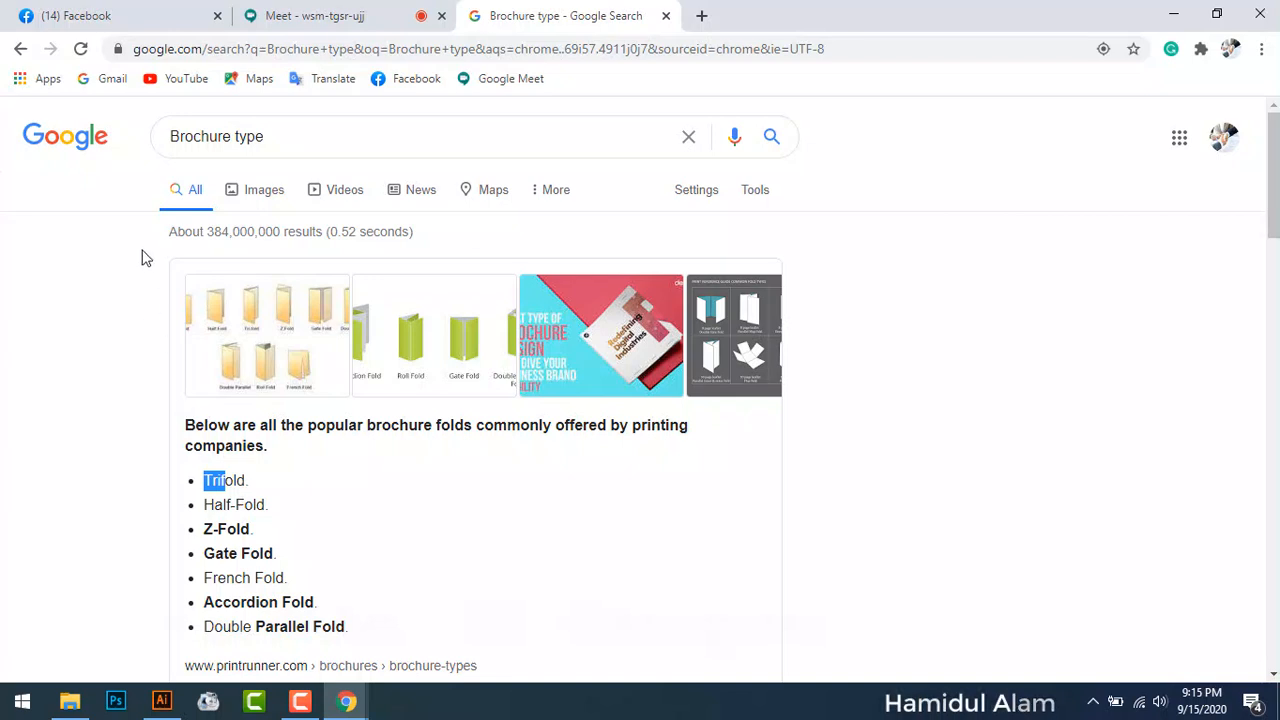
{"action": "left_click_drag", "start_coordinate": [233, 137], "coordinate": [354, 144]}
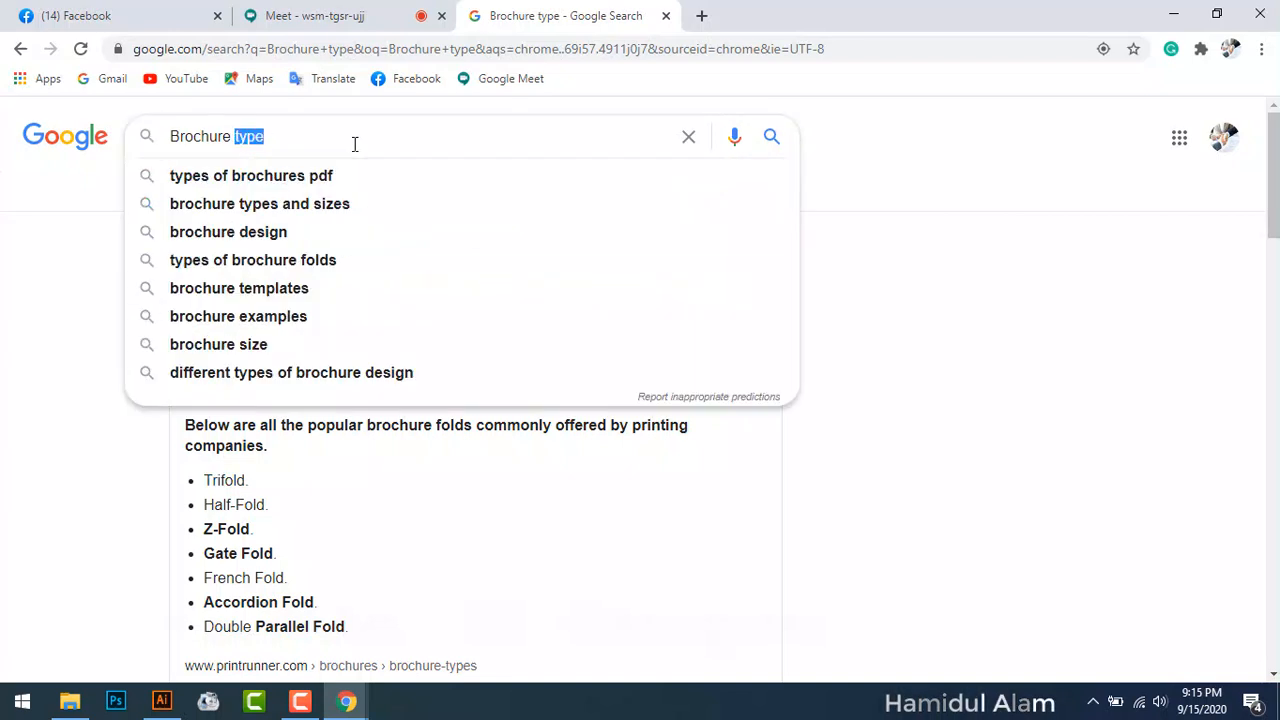
Step: Change the query to 'Brochure size' and highlight the 8.5 x 11 standard size
{"action": "type", "text": "siz"}
{"action": "type", "text": "e"}
{"action": "key", "text": "Return"}
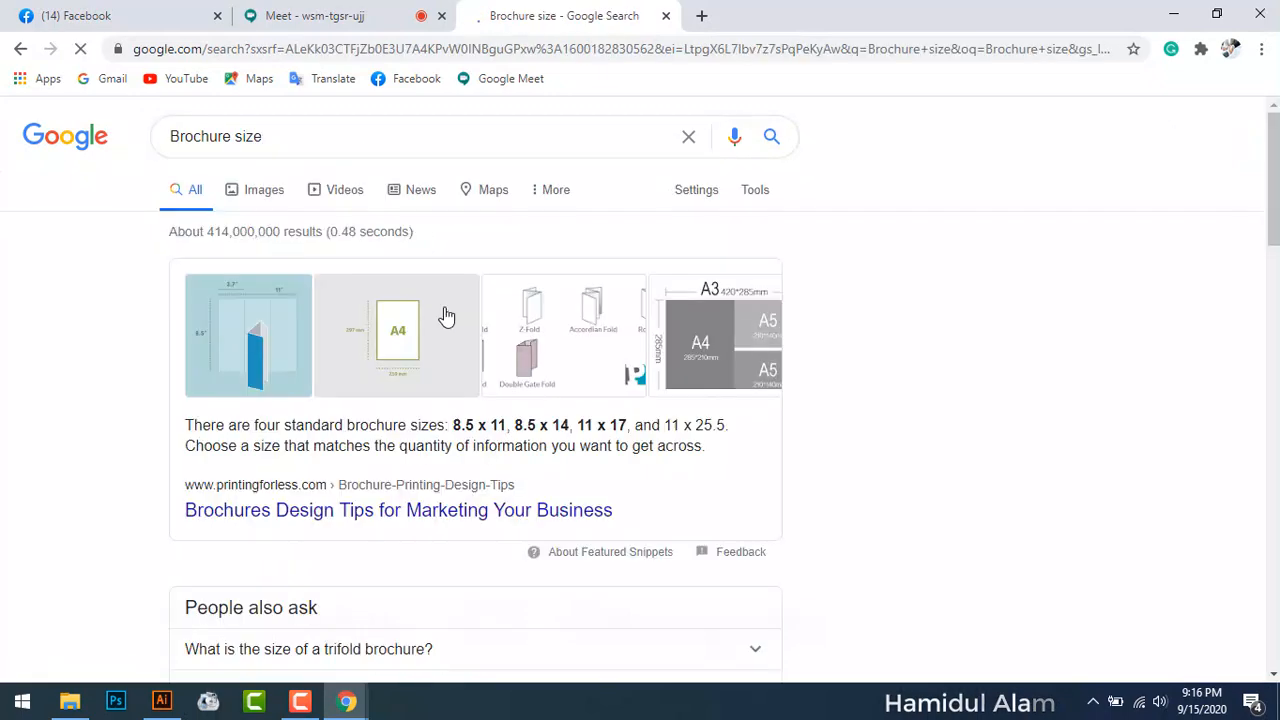
{"action": "scroll", "coordinate": [490, 392], "scroll_direction": "down", "scroll_amount": 2}
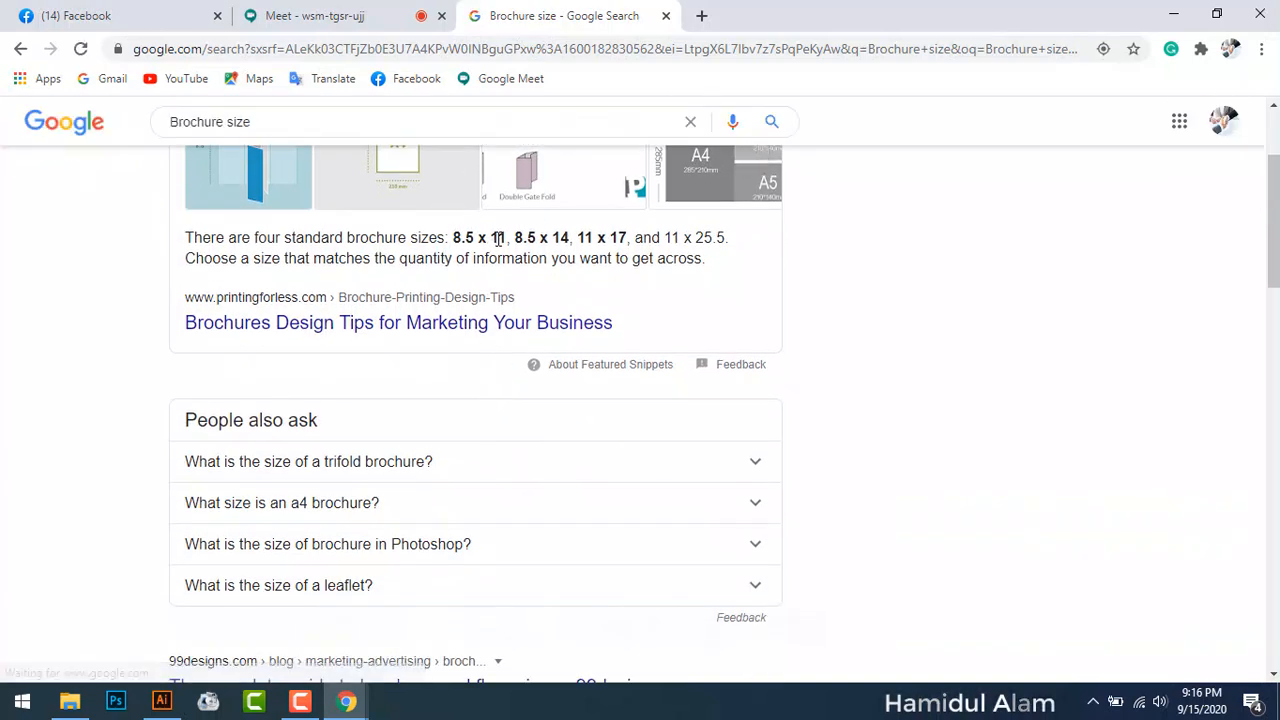
{"action": "scroll", "coordinate": [503, 234], "scroll_direction": "up", "scroll_amount": 1}
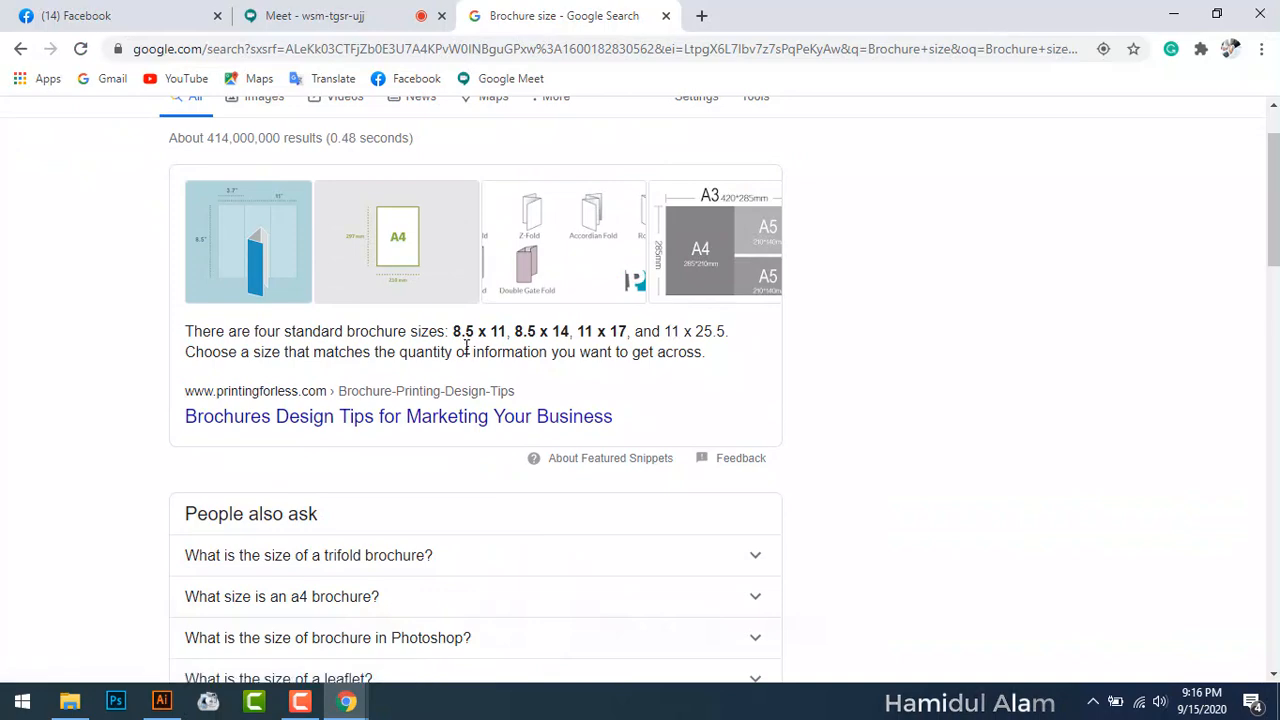
{"action": "left_click_drag", "start_coordinate": [453, 331], "coordinate": [508, 337]}
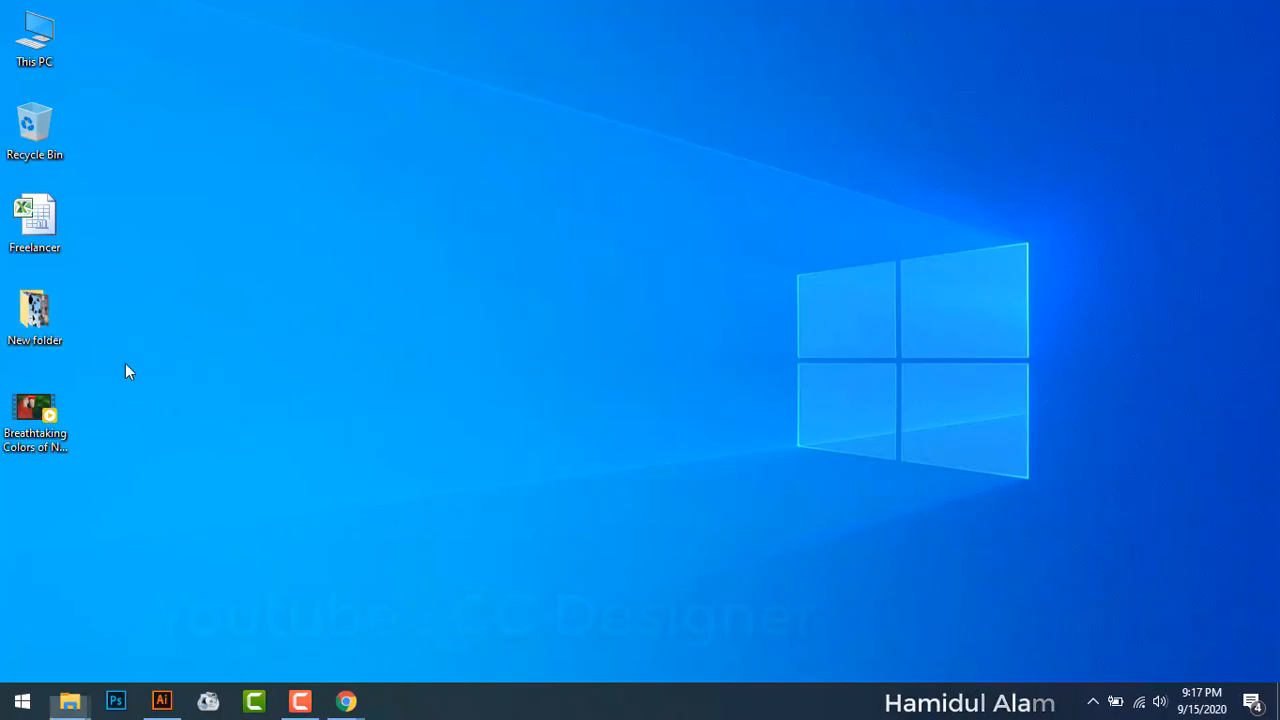
Step: View maxresdefault from New folder > Brochure in Picasa, then return to the Brochure size results
{"action": "double_click", "coordinate": [34, 312]}
{"action": "left_click", "coordinate": [212, 140]}
{"action": "double_click", "coordinate": [212, 140]}
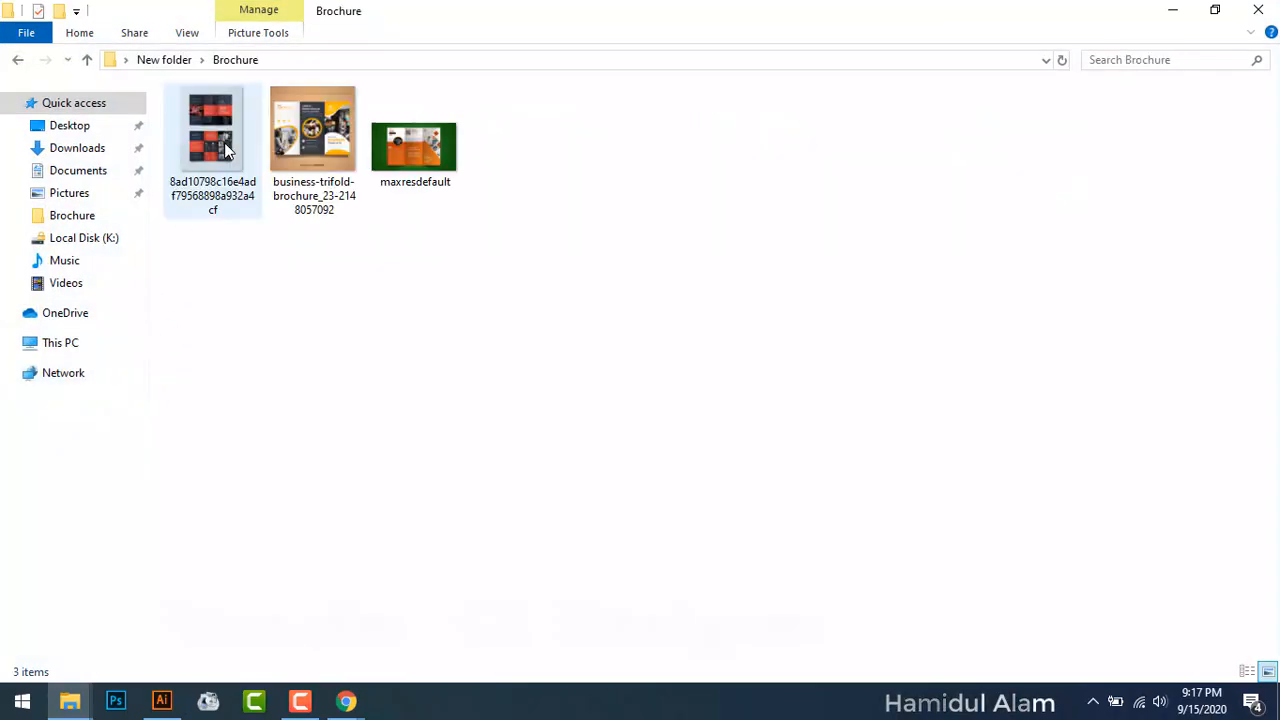
{"action": "double_click", "coordinate": [440, 183]}
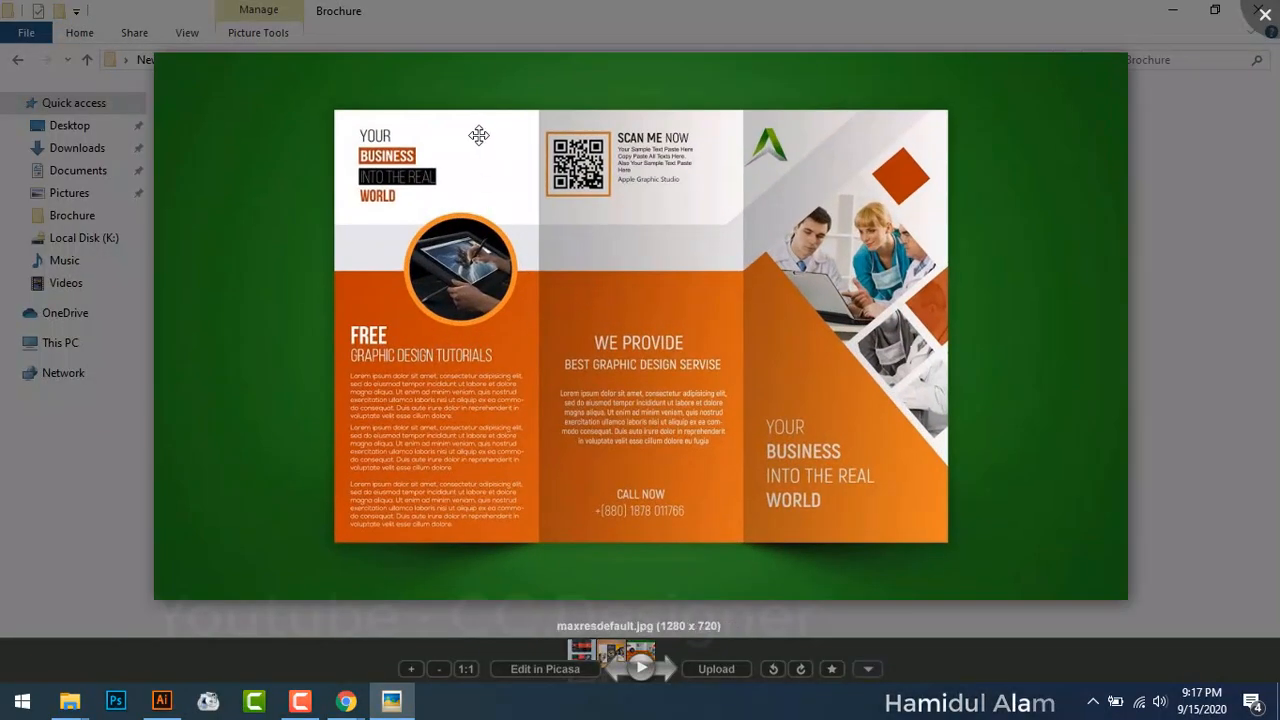
{"action": "left_click", "coordinate": [346, 701]}
{"action": "left_click", "coordinate": [193, 640]}
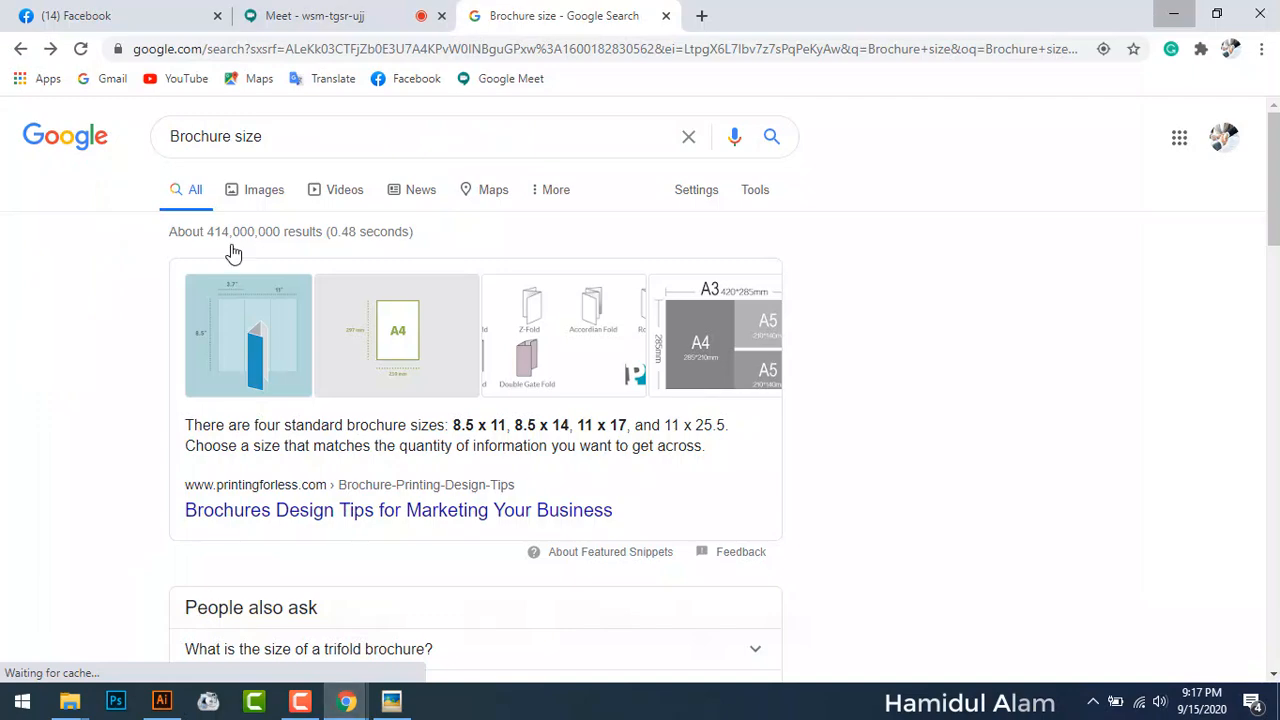
Step: Search 'Flyer size' in a new tab and preview the Professional Business Flyer Design image
{"action": "left_click", "coordinate": [702, 16]}
{"action": "type", "text": "F"}
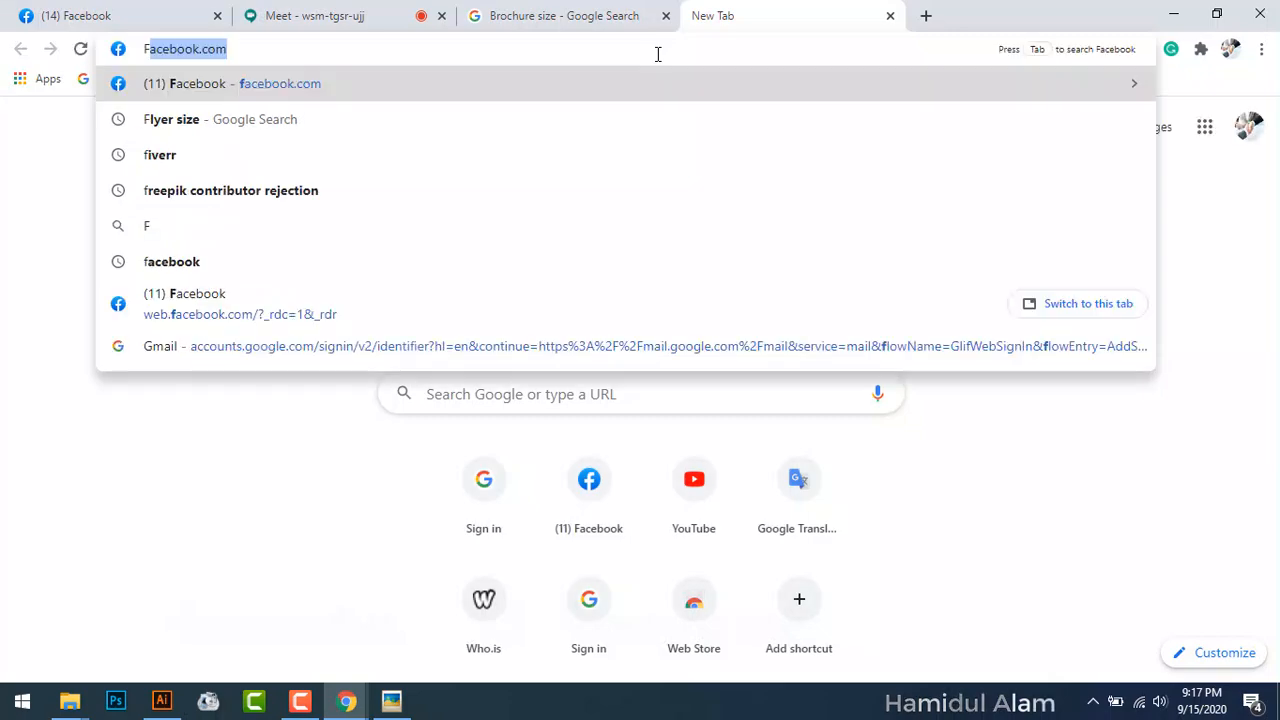
{"action": "type", "text": "lyer"}
{"action": "key", "text": "Return"}
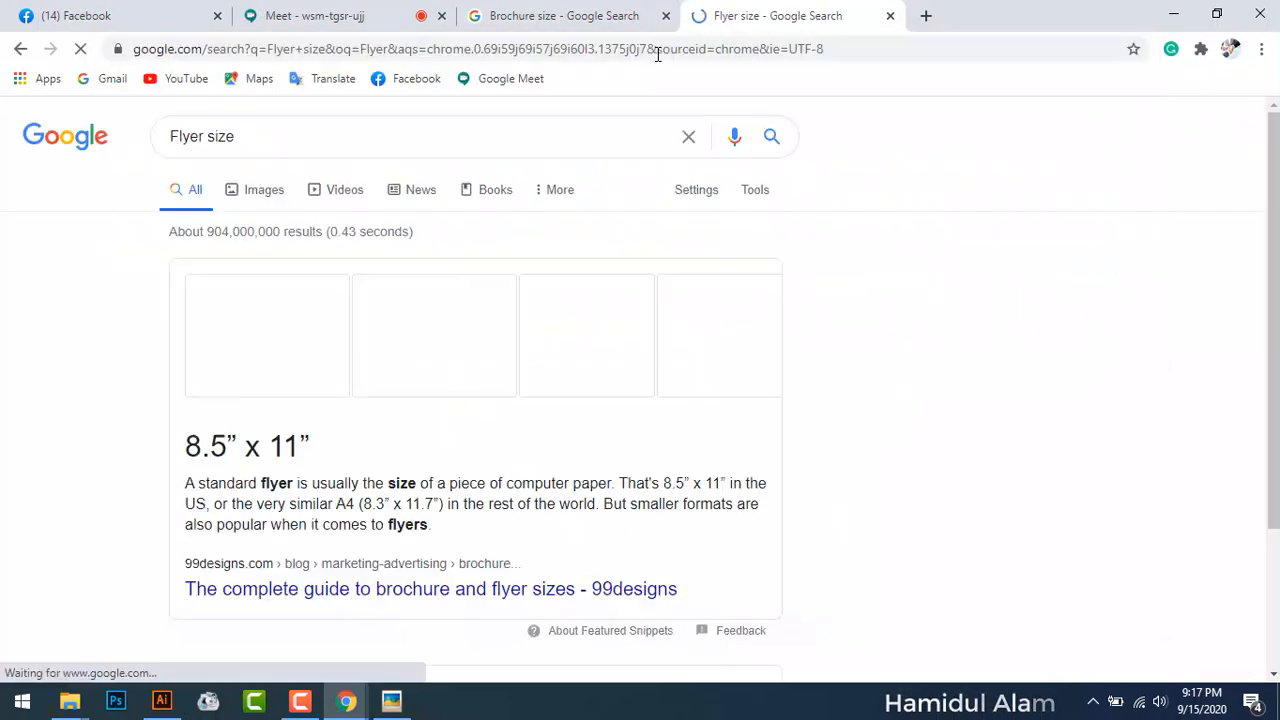
{"action": "left_click", "coordinate": [263, 190]}
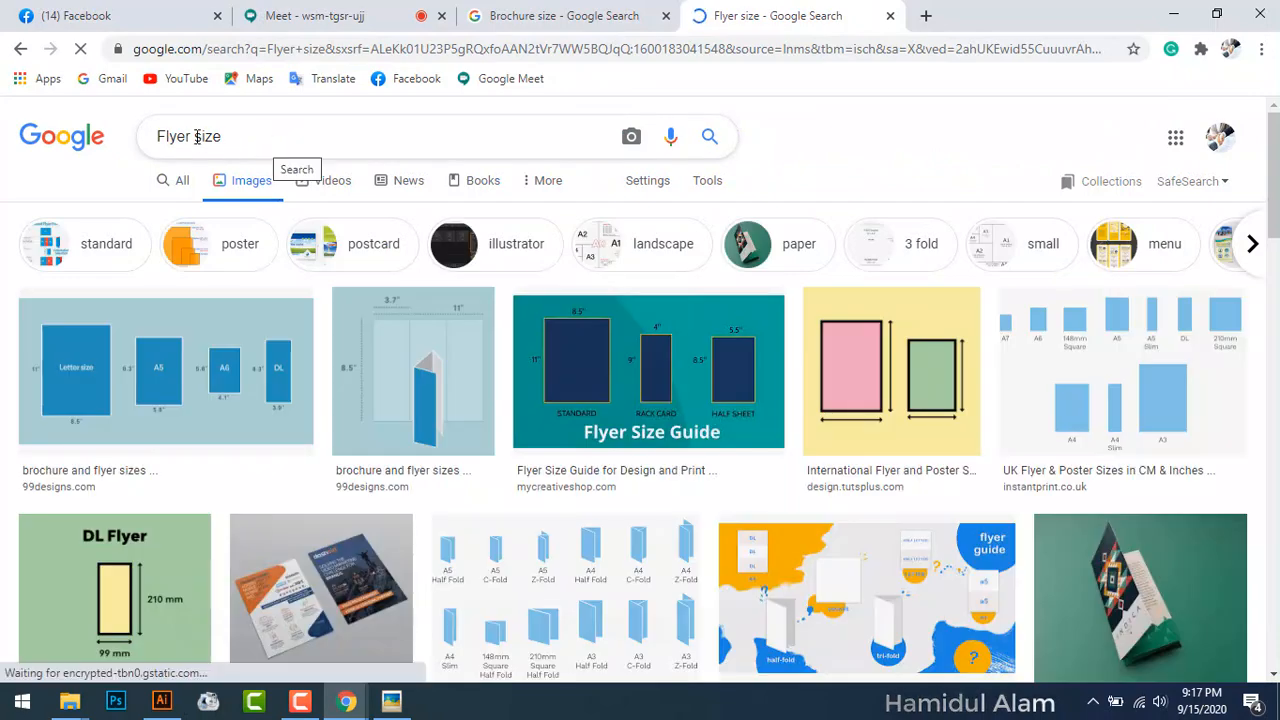
{"action": "double_click", "coordinate": [197, 137]}
{"action": "key", "text": "BackSpace"}
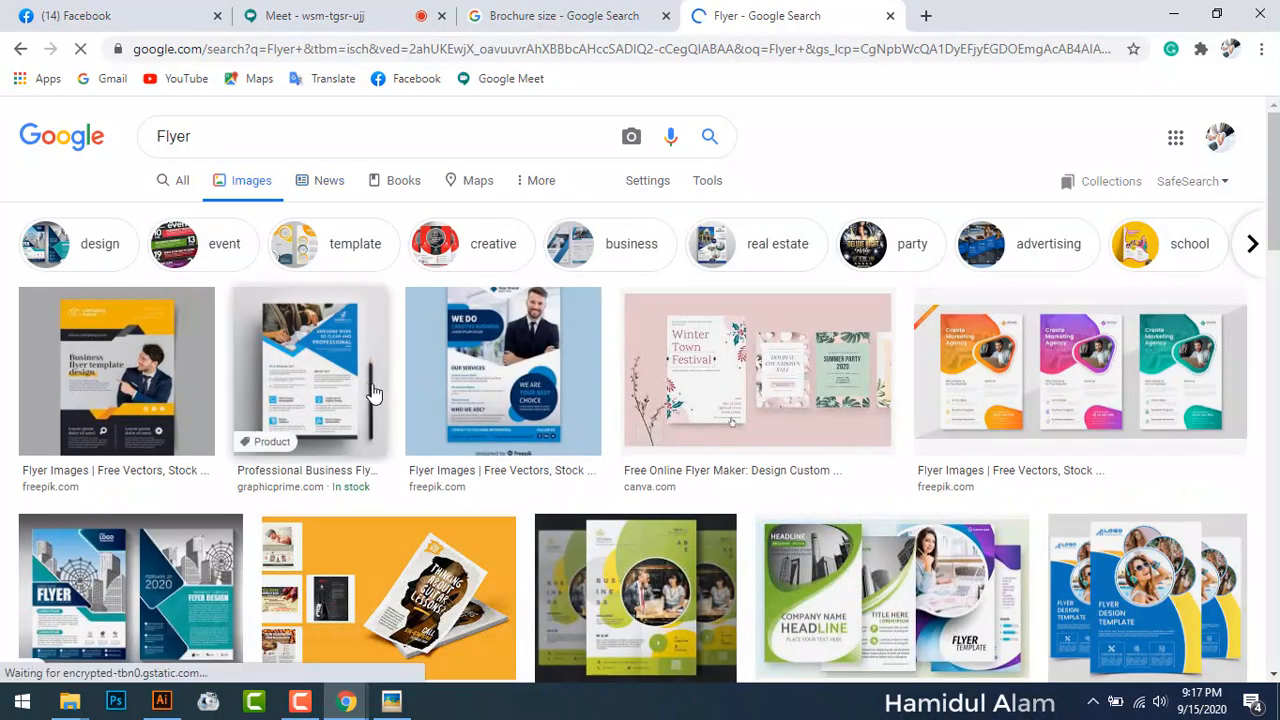
{"action": "left_click", "coordinate": [354, 350]}
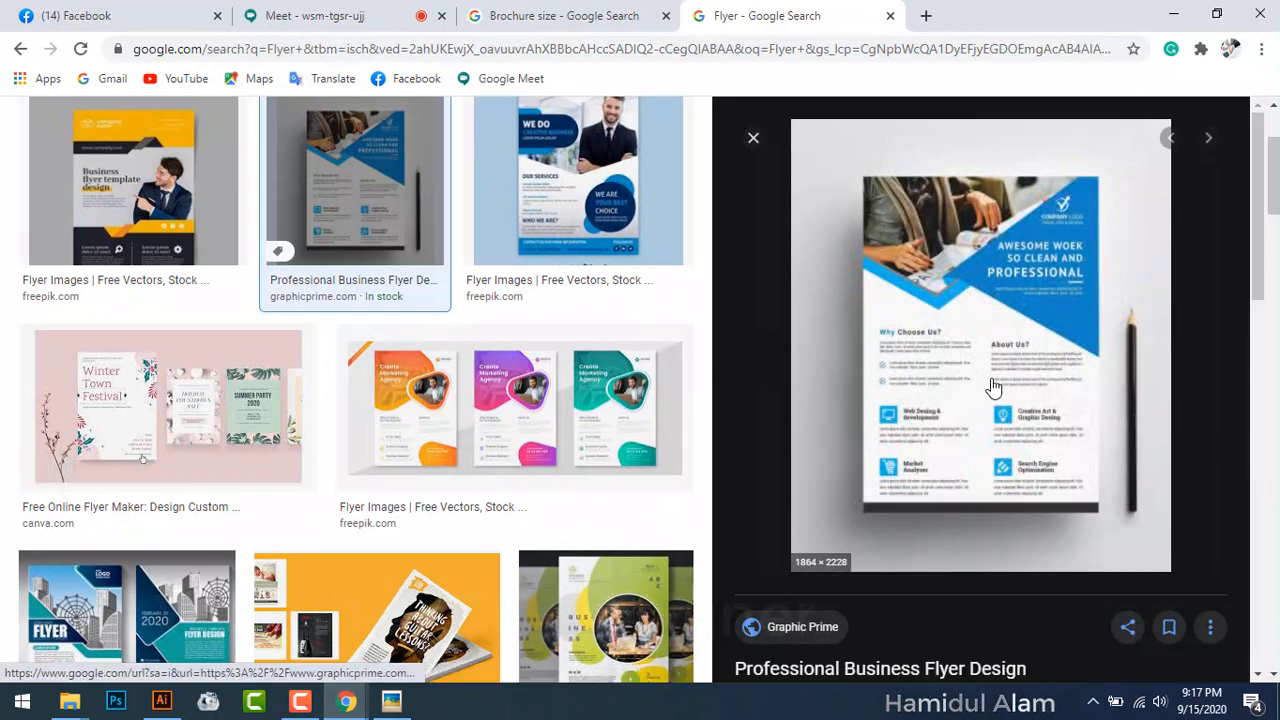
Step: Place the brochure reference image beside the browser and re-highlight 8.5 x 11 under Brochure size
{"action": "left_click", "coordinate": [392, 701]}
{"action": "left_click_drag", "start_coordinate": [835, 76], "coordinate": [507, 101]}
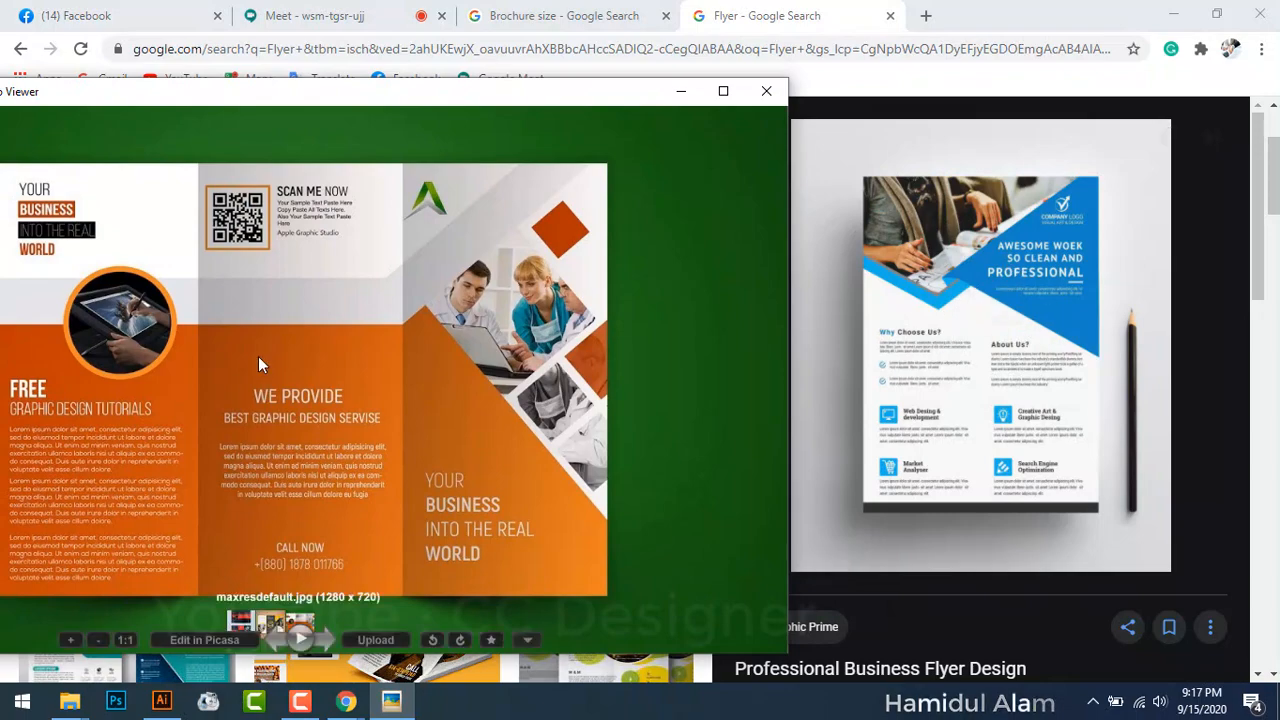
{"action": "left_click_drag", "start_coordinate": [476, 94], "coordinate": [580, 57]}
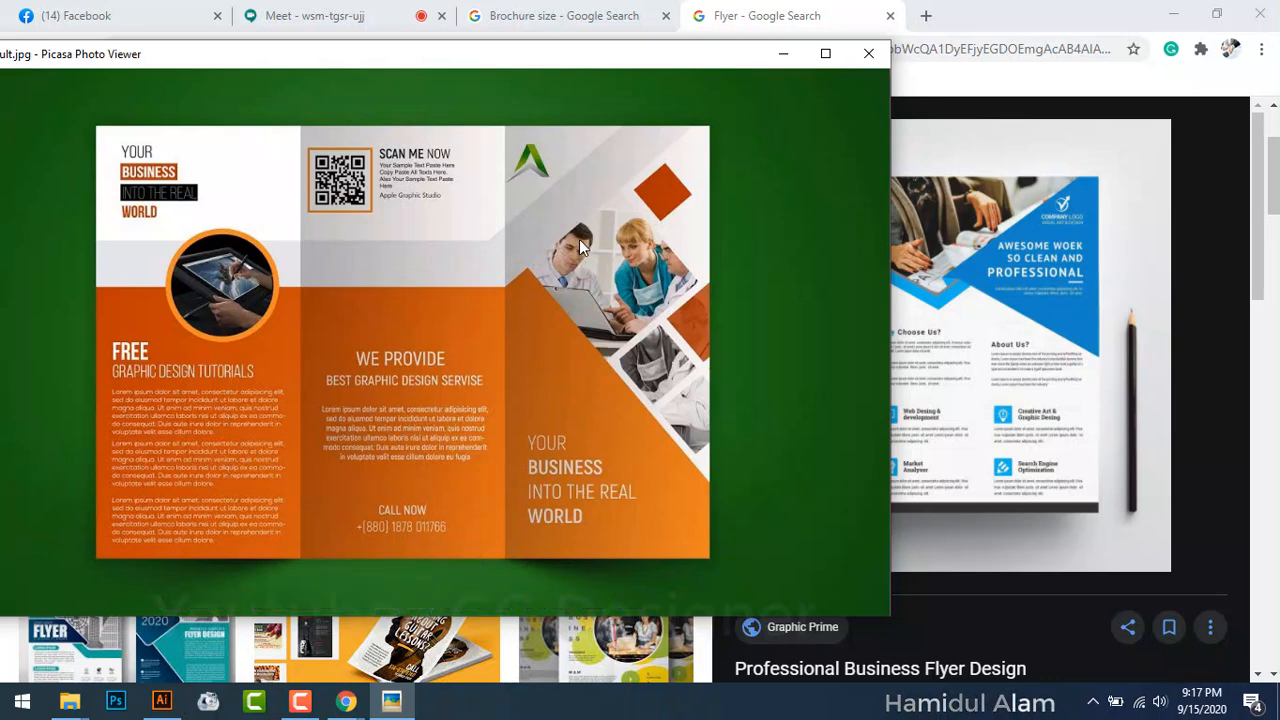
{"action": "left_click", "coordinate": [584, 24]}
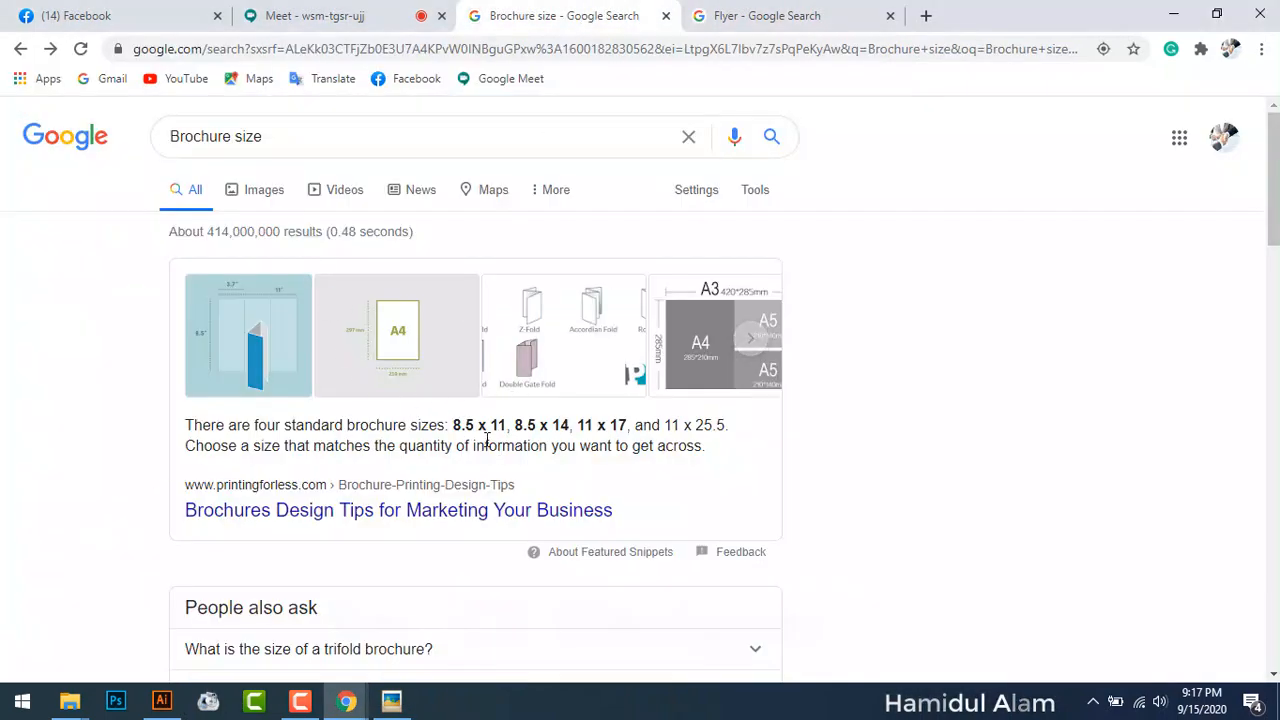
{"action": "left_click_drag", "start_coordinate": [455, 424], "coordinate": [510, 410]}
Step: Rerun 'Flyer size' under All results and highlight the 8.5” x 11” standard flyer size
{"action": "left_click", "coordinate": [749, 18]}
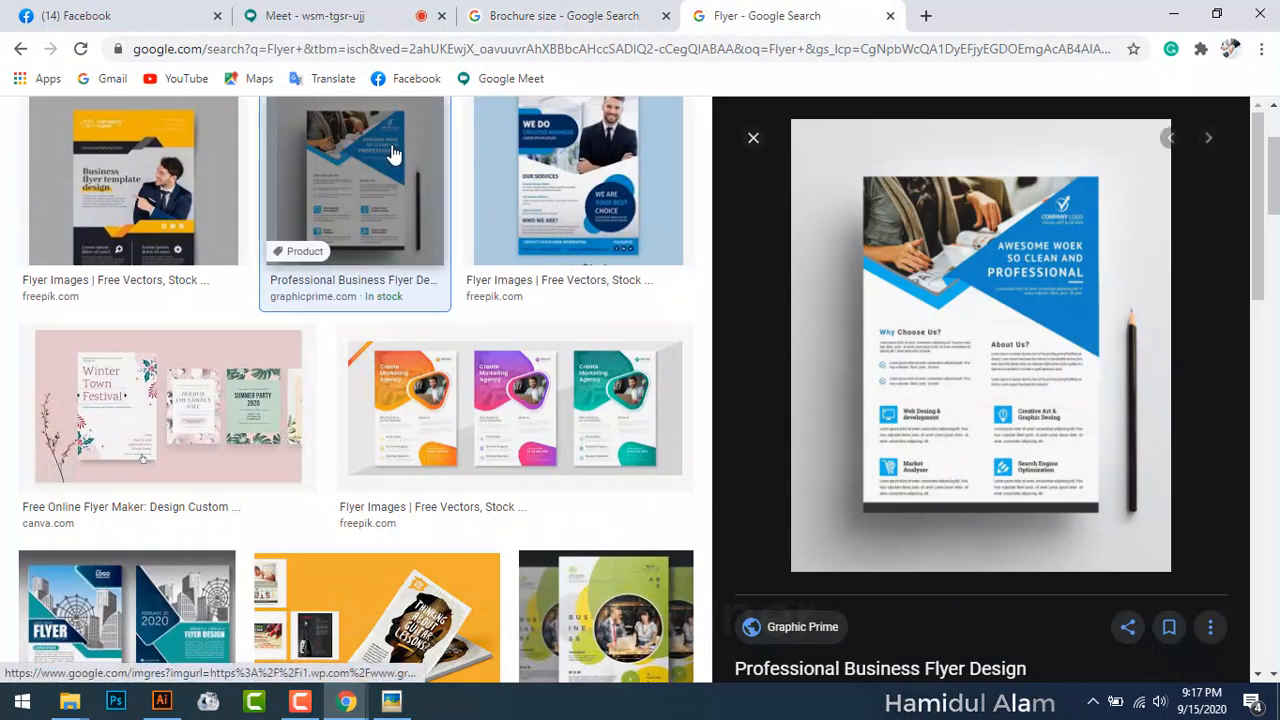
{"action": "scroll", "coordinate": [265, 195], "scroll_direction": "up", "scroll_amount": 3}
{"action": "left_click", "coordinate": [252, 135]}
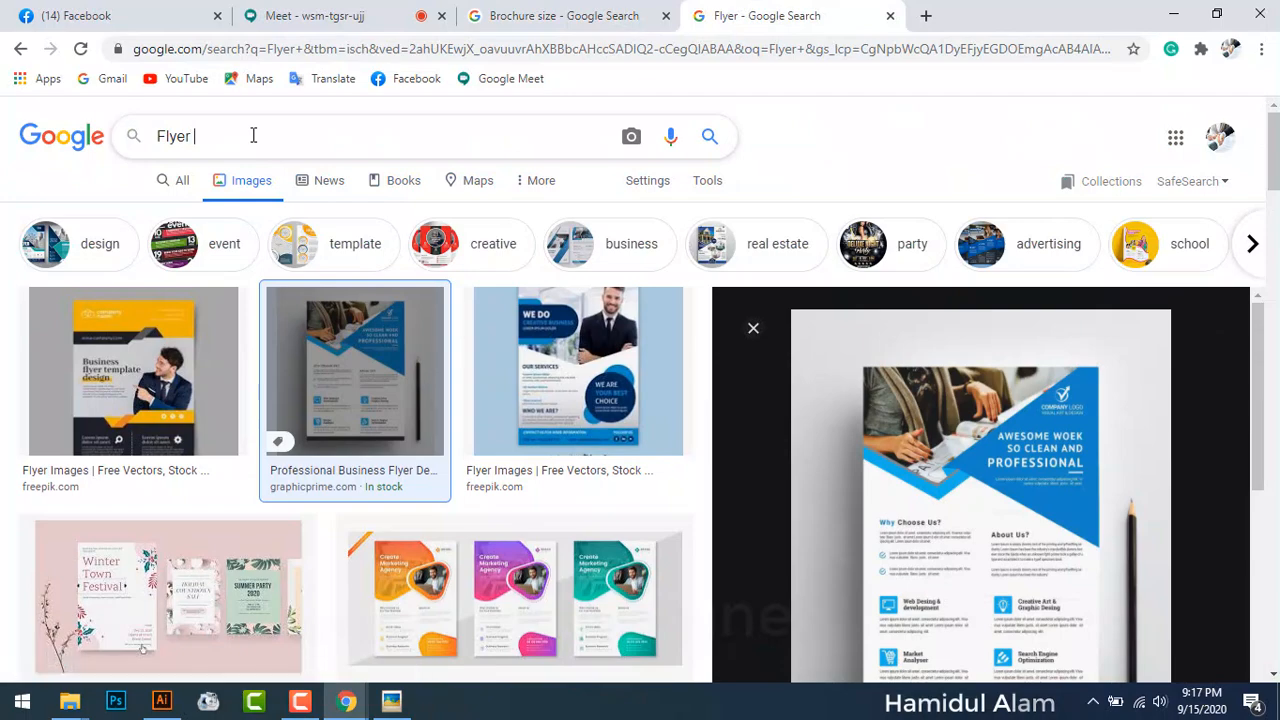
{"action": "type", "text": "size"}
{"action": "key", "text": "Return"}
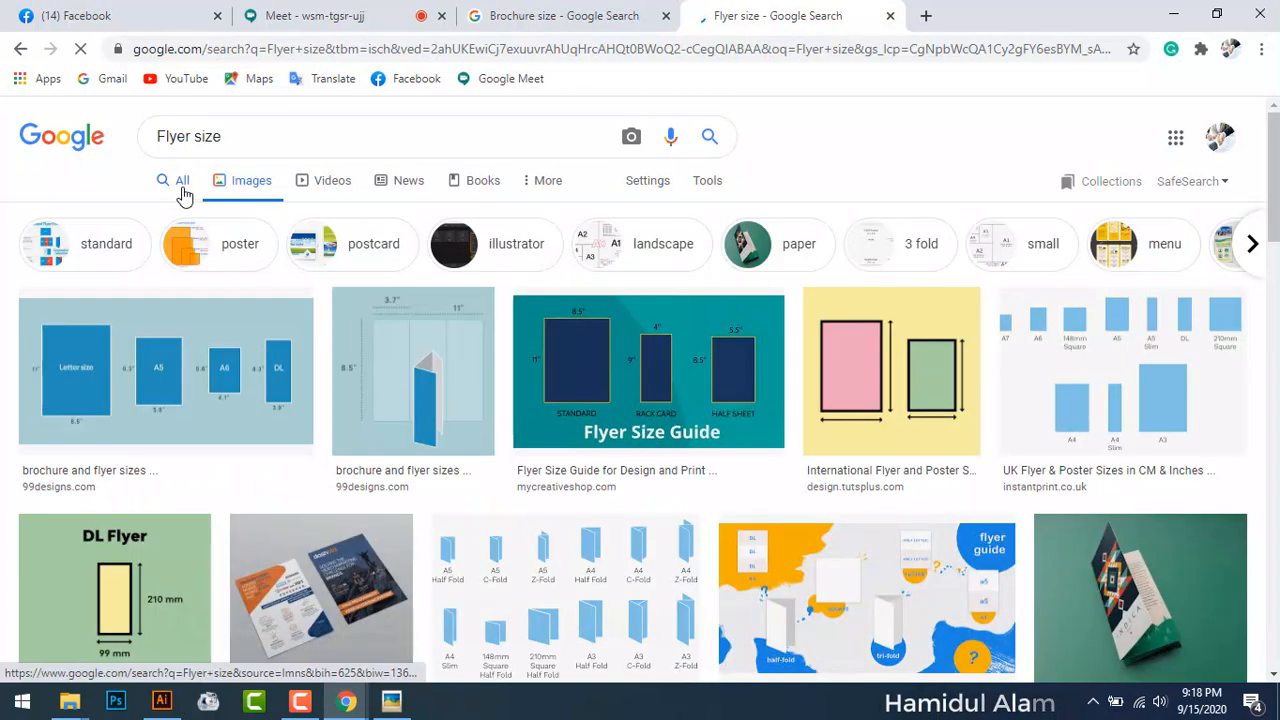
{"action": "left_click", "coordinate": [180, 182]}
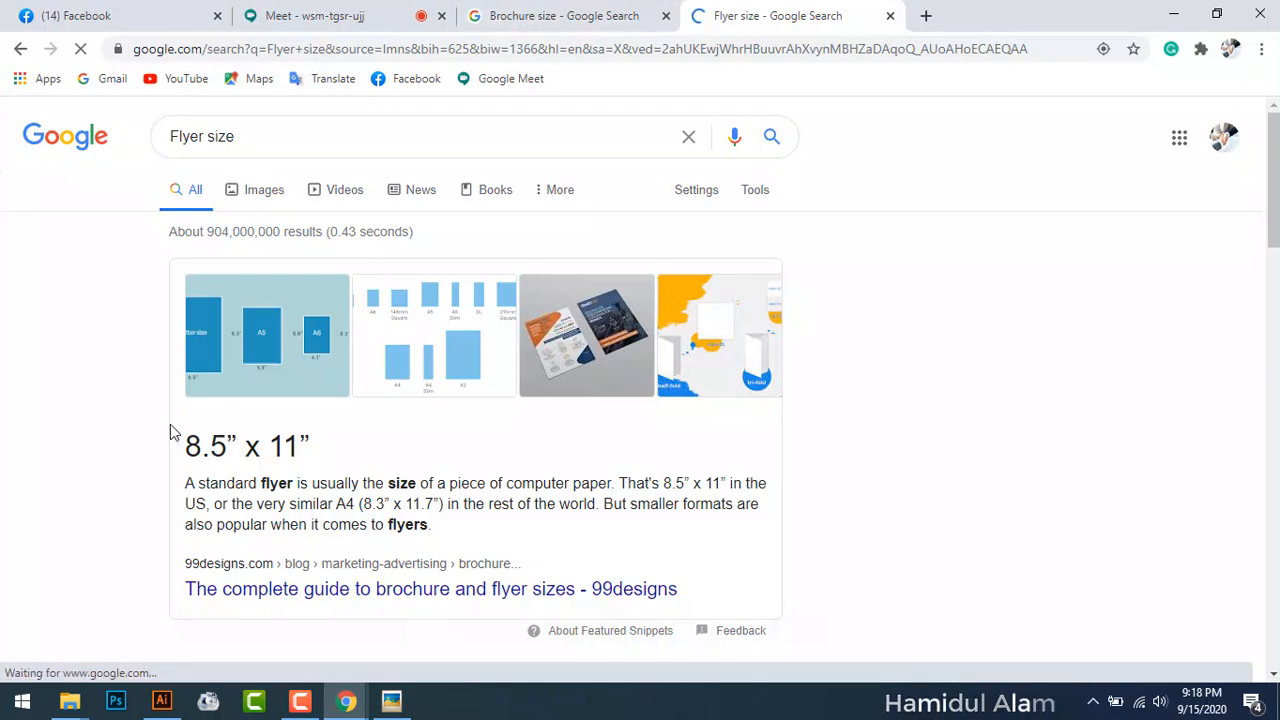
{"action": "left_click_drag", "start_coordinate": [186, 449], "coordinate": [314, 457]}
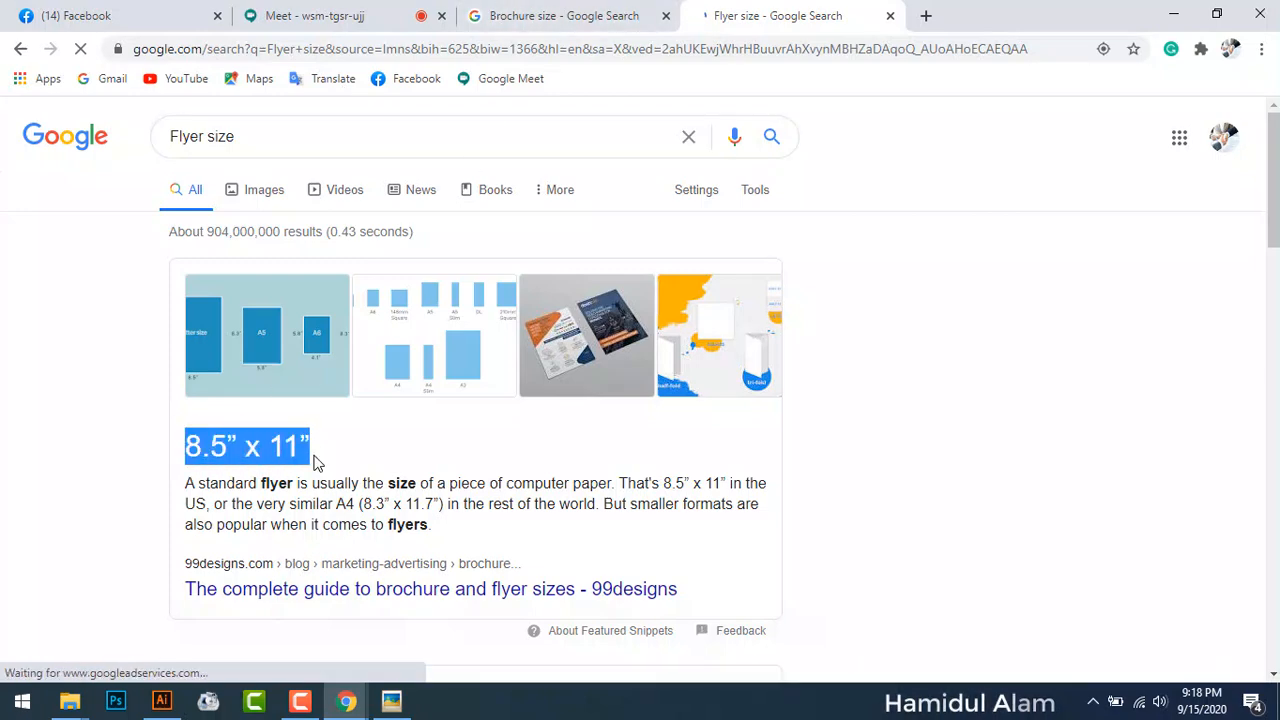
{"action": "left_click", "coordinate": [597, 20]}
Step: Highlight 8.5 x 11 on the Brochure size tab, then show and refresh the desktop
{"action": "left_click", "coordinate": [456, 426]}
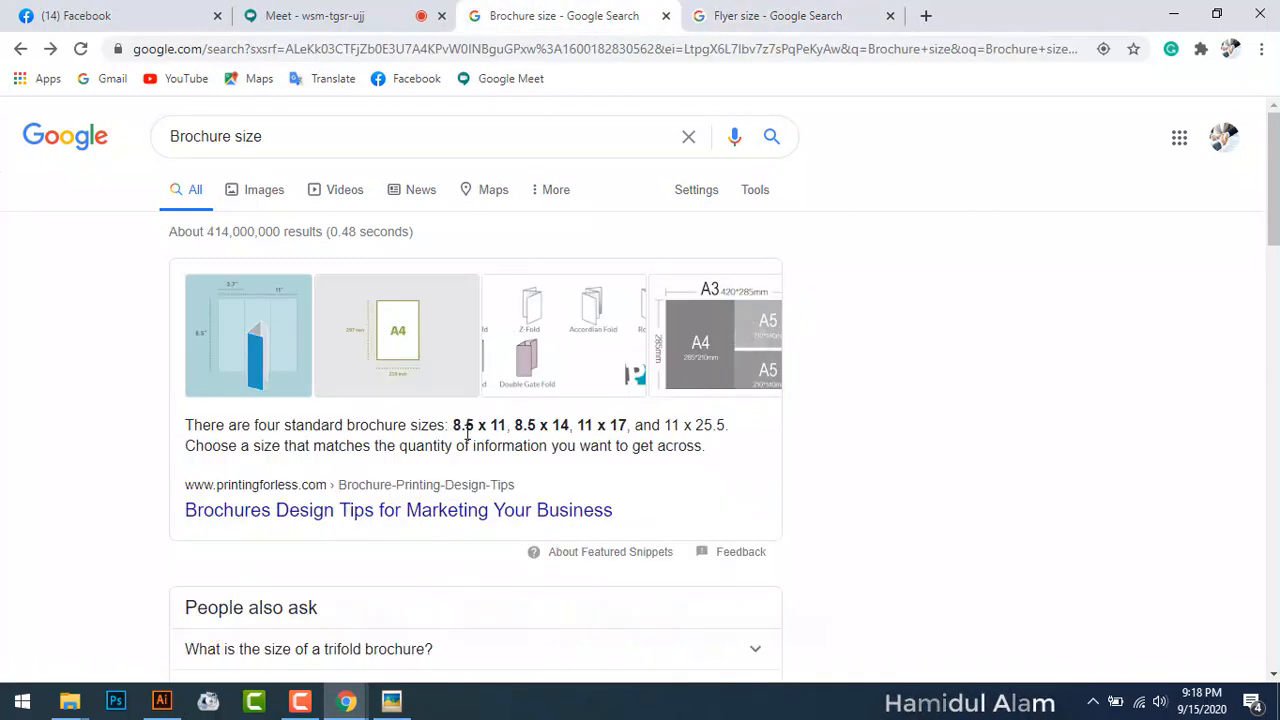
{"action": "left_click_drag", "start_coordinate": [456, 426], "coordinate": [510, 426]}
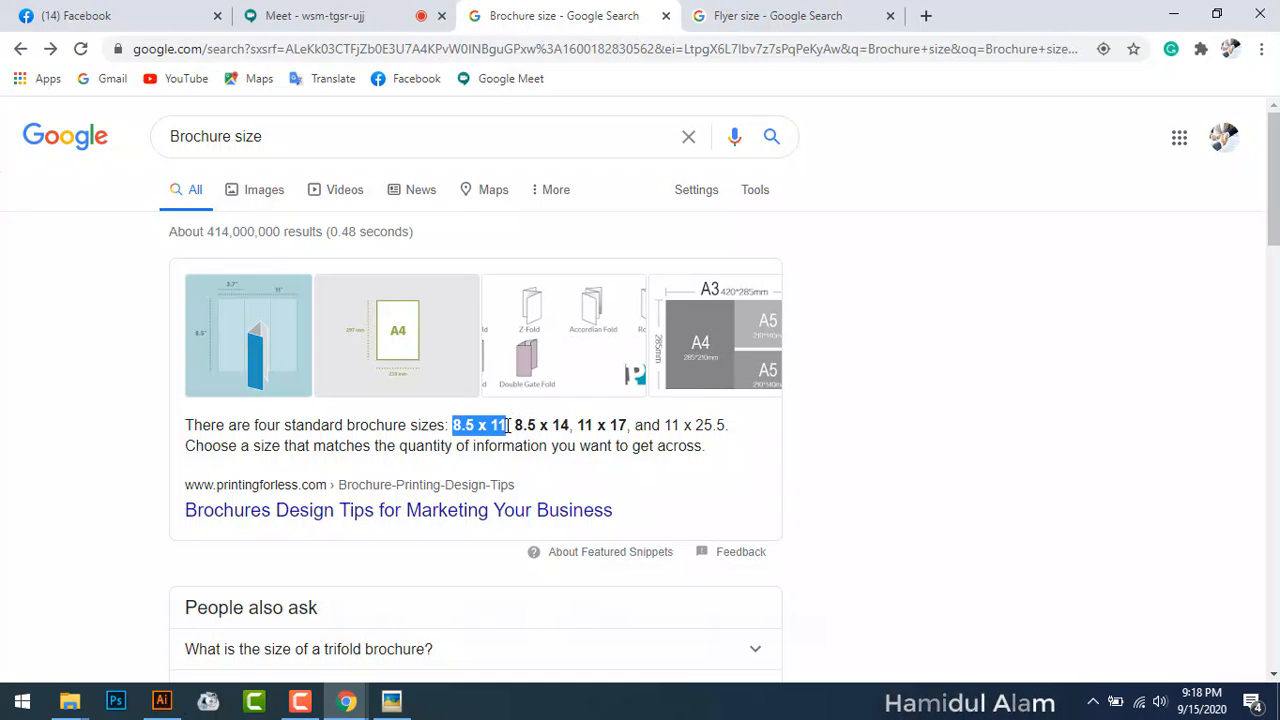
{"action": "key", "text": "super+d"}
{"action": "right_click", "coordinate": [540, 260]}
{"action": "left_click", "coordinate": [563, 316]}
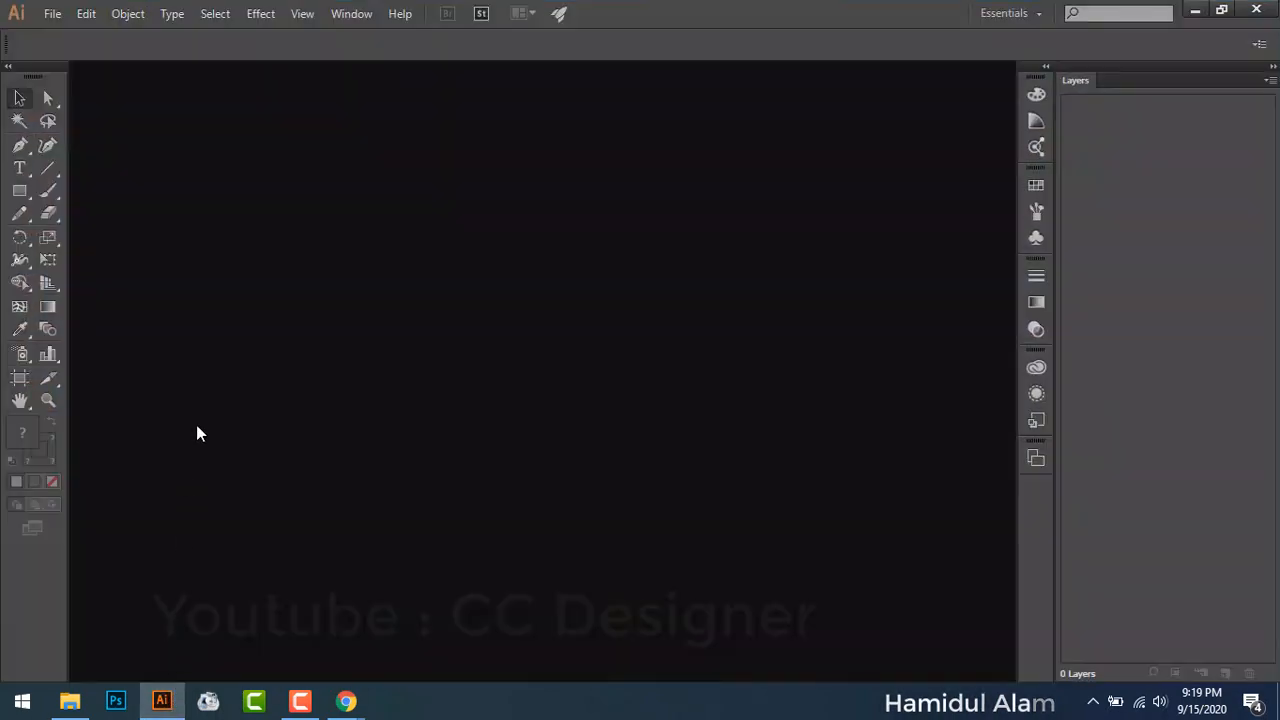
Step: Start a new document named Brochure, keeping inches as the unit
{"action": "left_click", "coordinate": [53, 18]}
{"action": "left_click", "coordinate": [76, 40]}
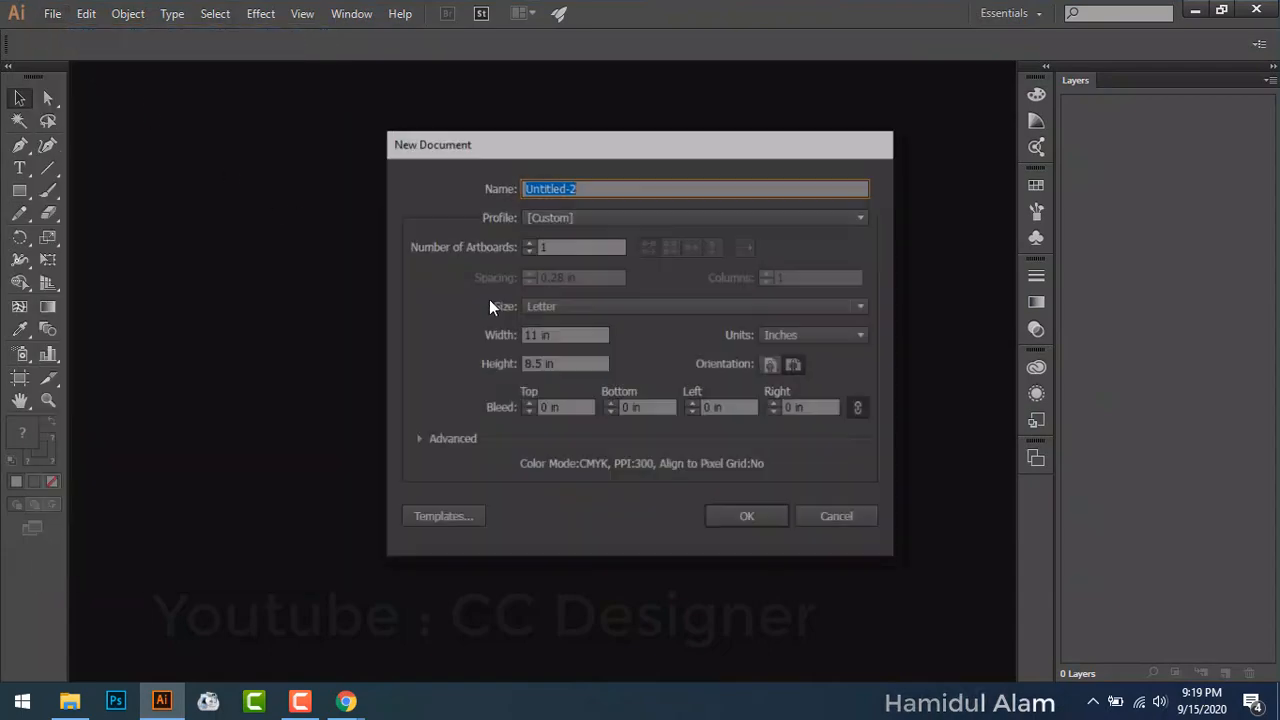
{"action": "left_click", "coordinate": [791, 333]}
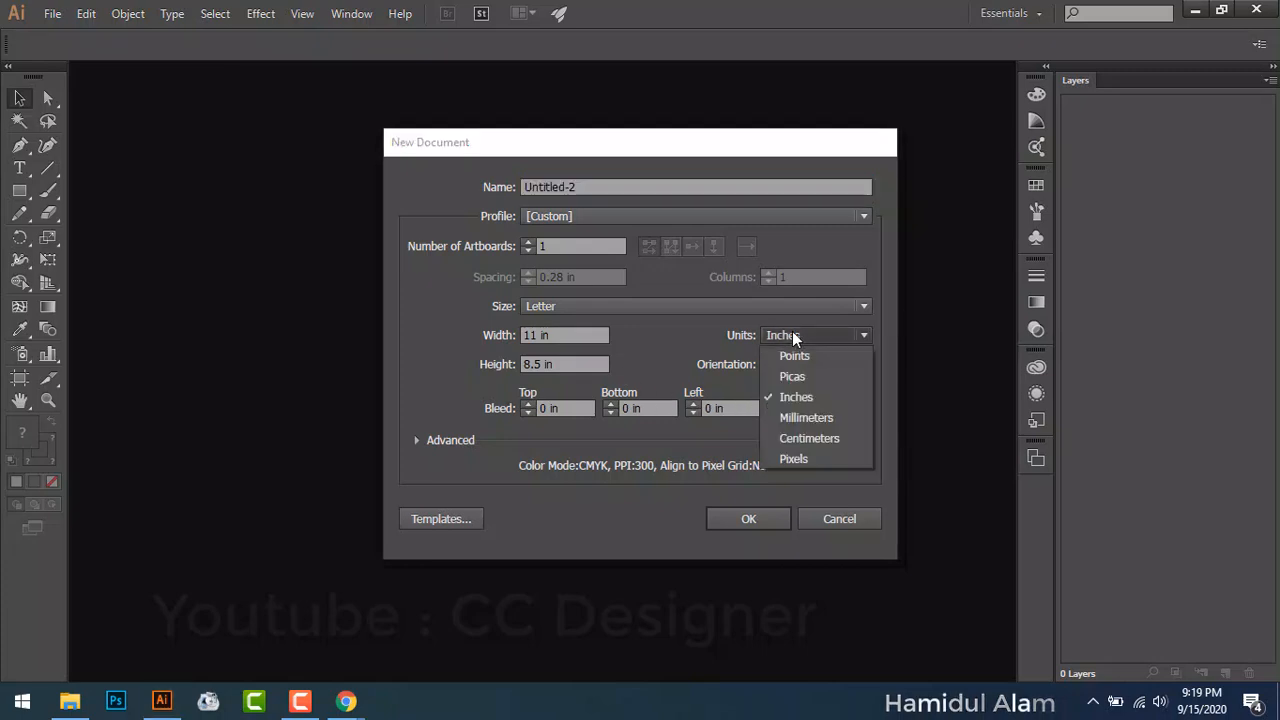
{"action": "left_click", "coordinate": [806, 395]}
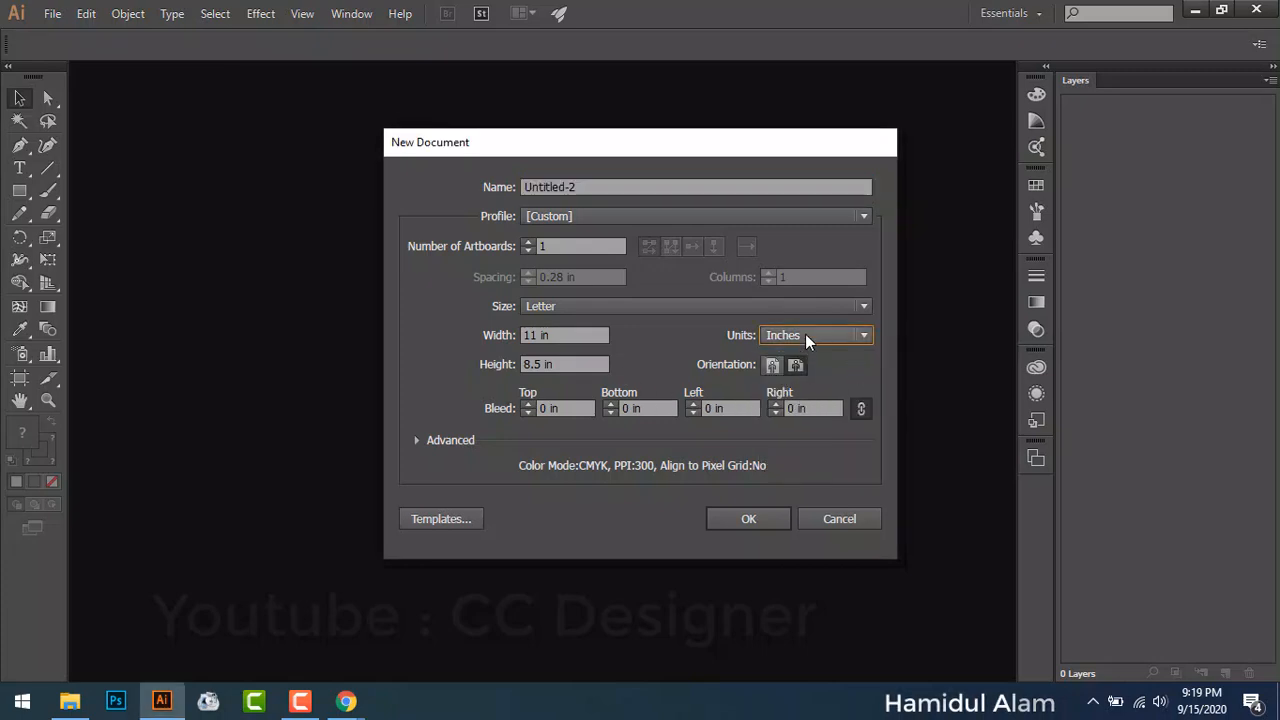
{"action": "left_click", "coordinate": [655, 186]}
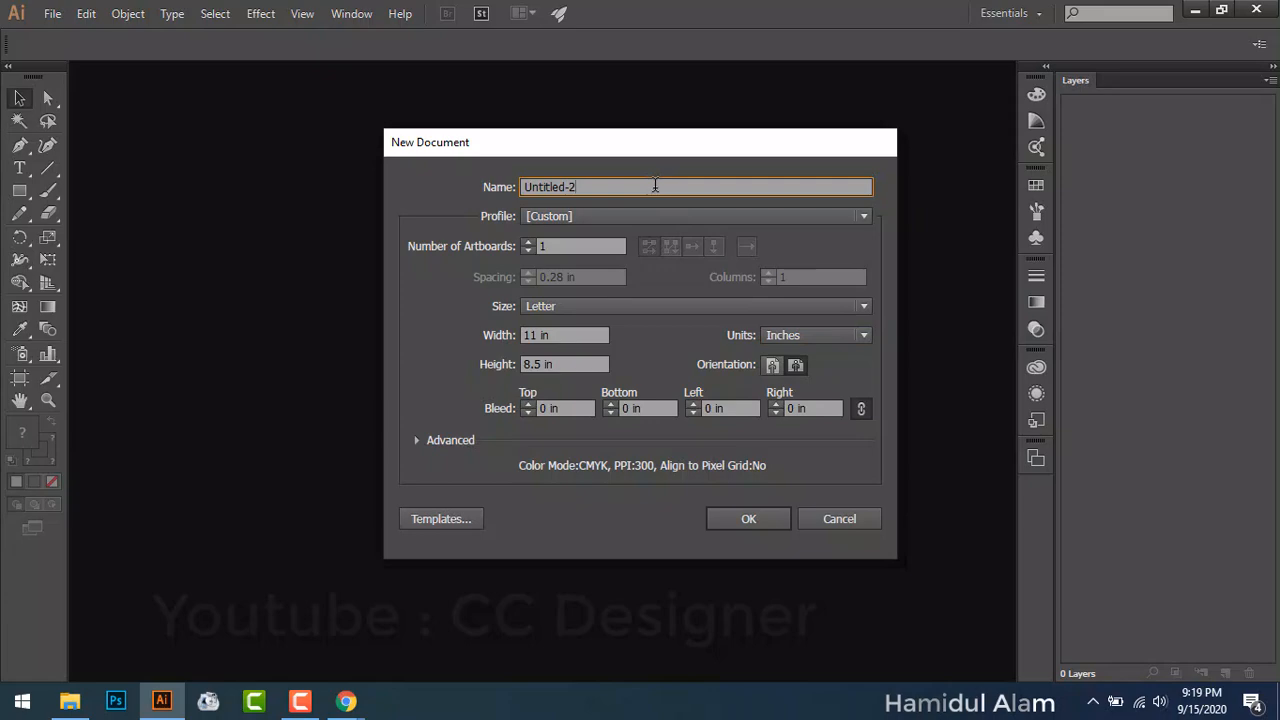
{"action": "key", "text": "ctrl+a"}
{"action": "type", "text": "B"}
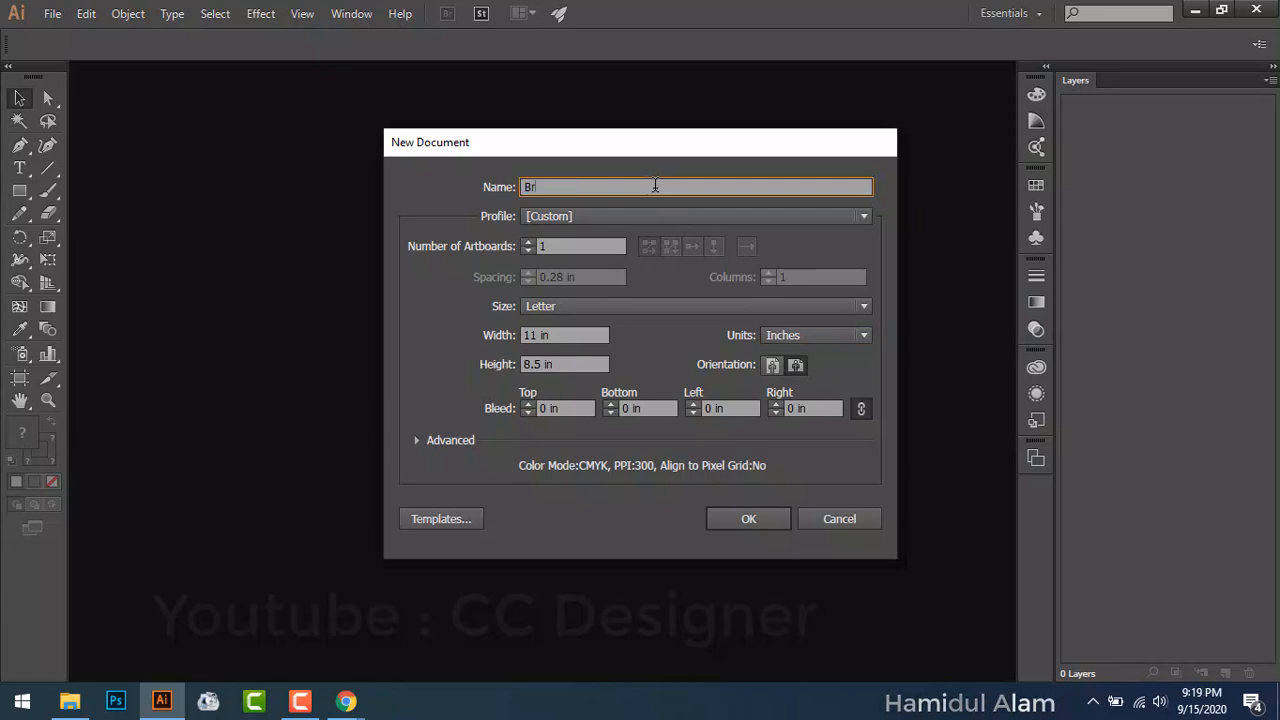
{"action": "type", "text": "rochure"}
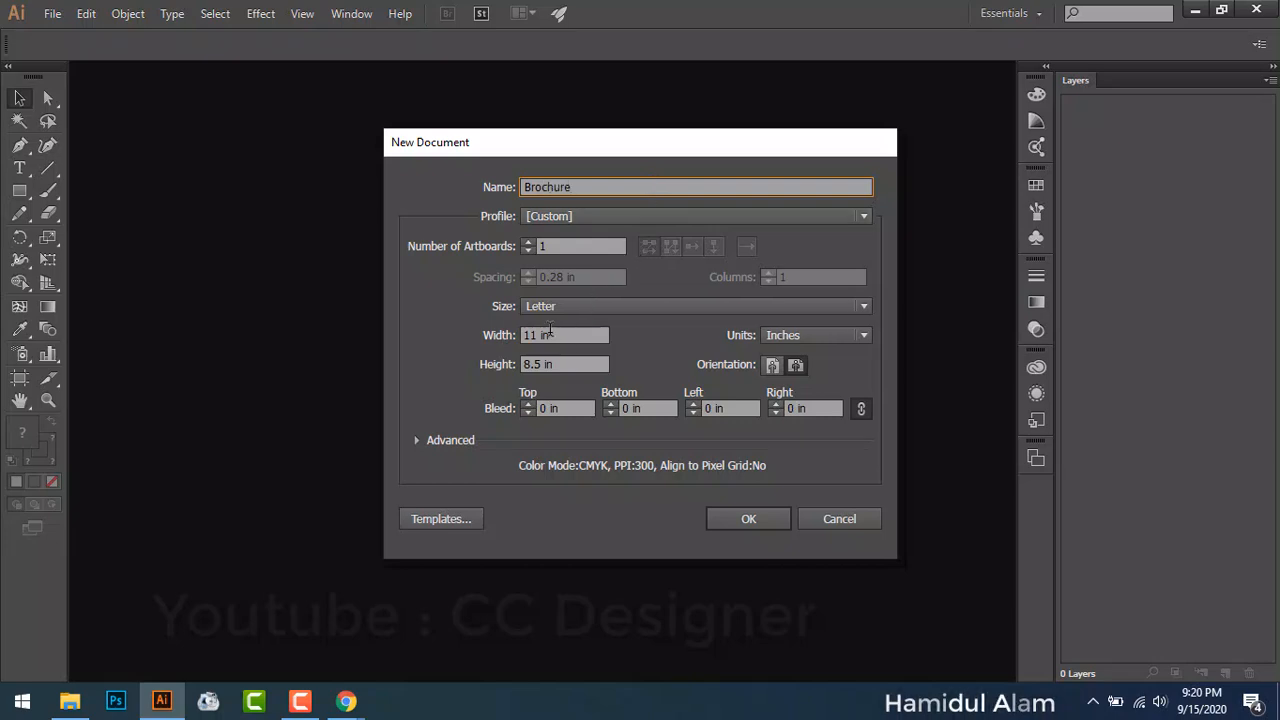
Step: Keep Letter at 11 x 8.5 in, set 0.125 in bleed, and create the document
{"action": "left_click", "coordinate": [554, 310]}
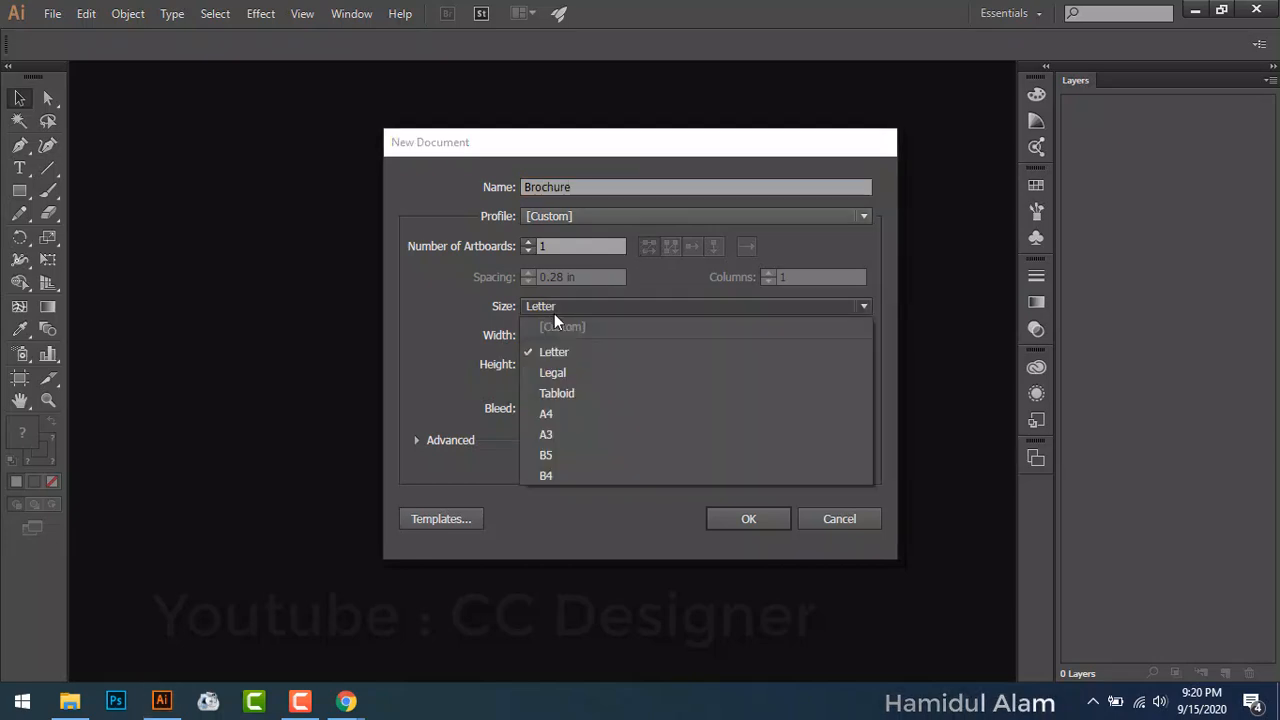
{"action": "left_click", "coordinate": [548, 311]}
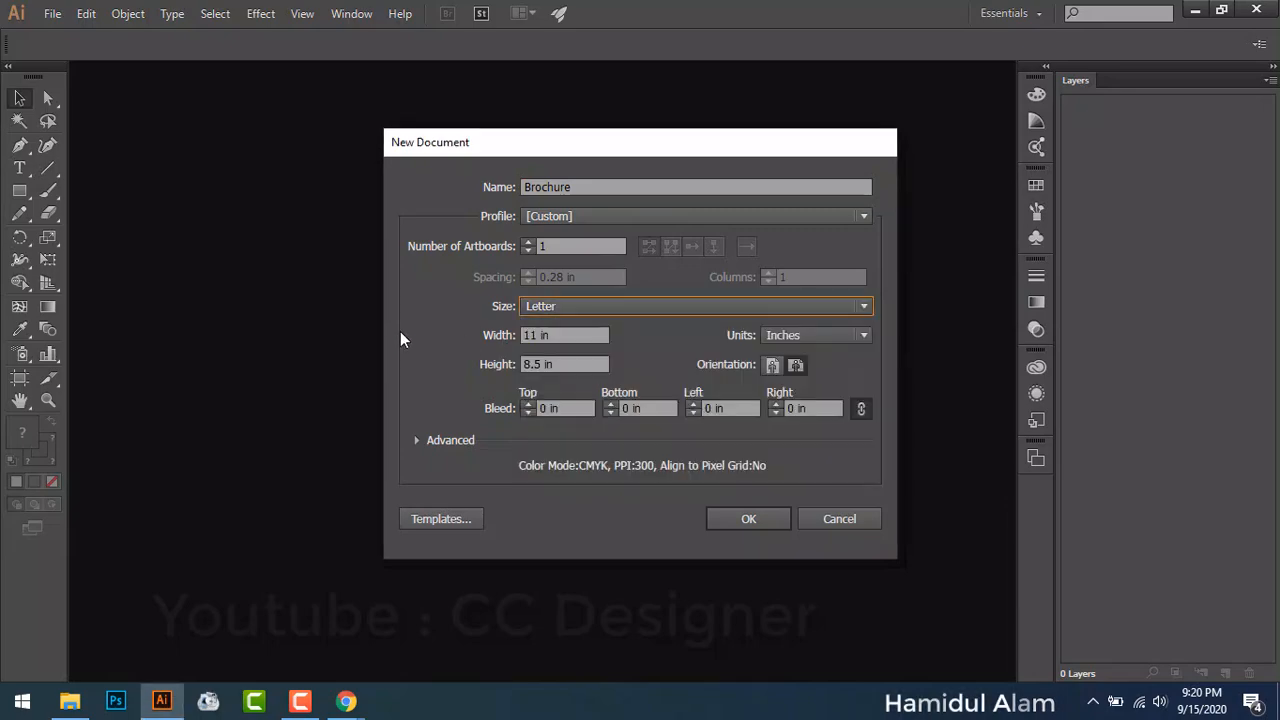
{"action": "left_click", "coordinate": [555, 334]}
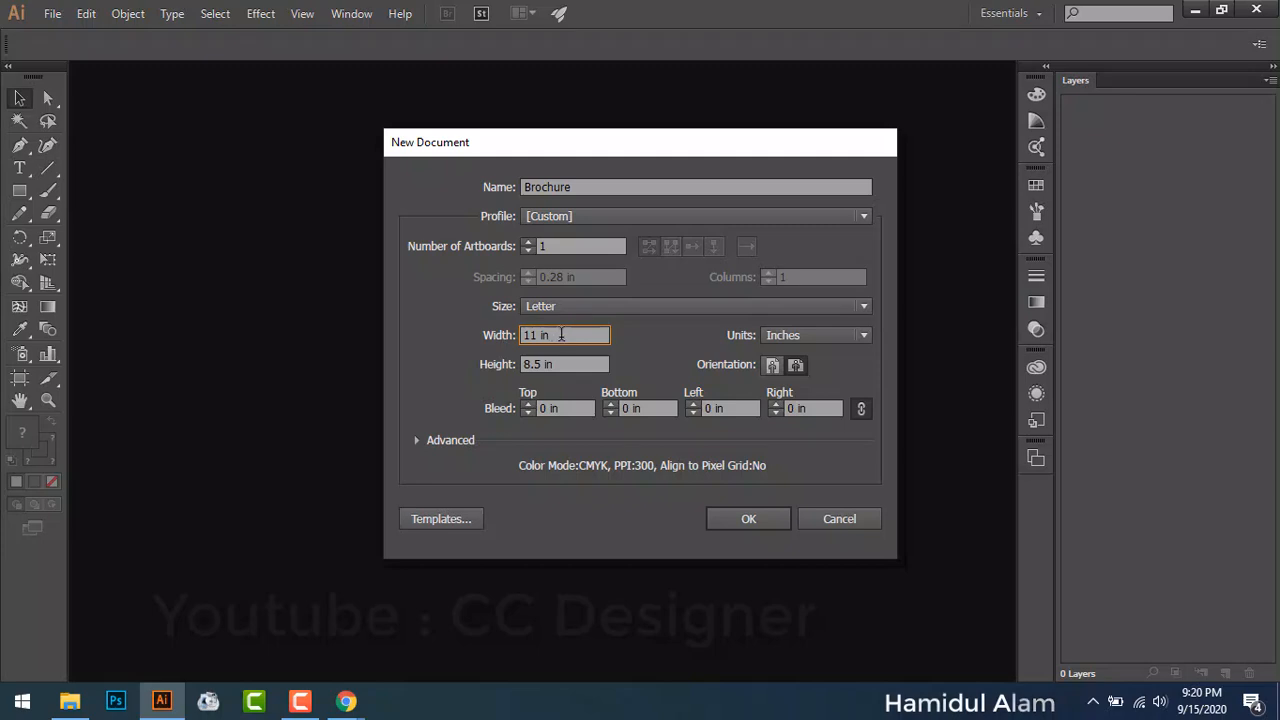
{"action": "left_click_drag", "start_coordinate": [553, 334], "coordinate": [500, 335]}
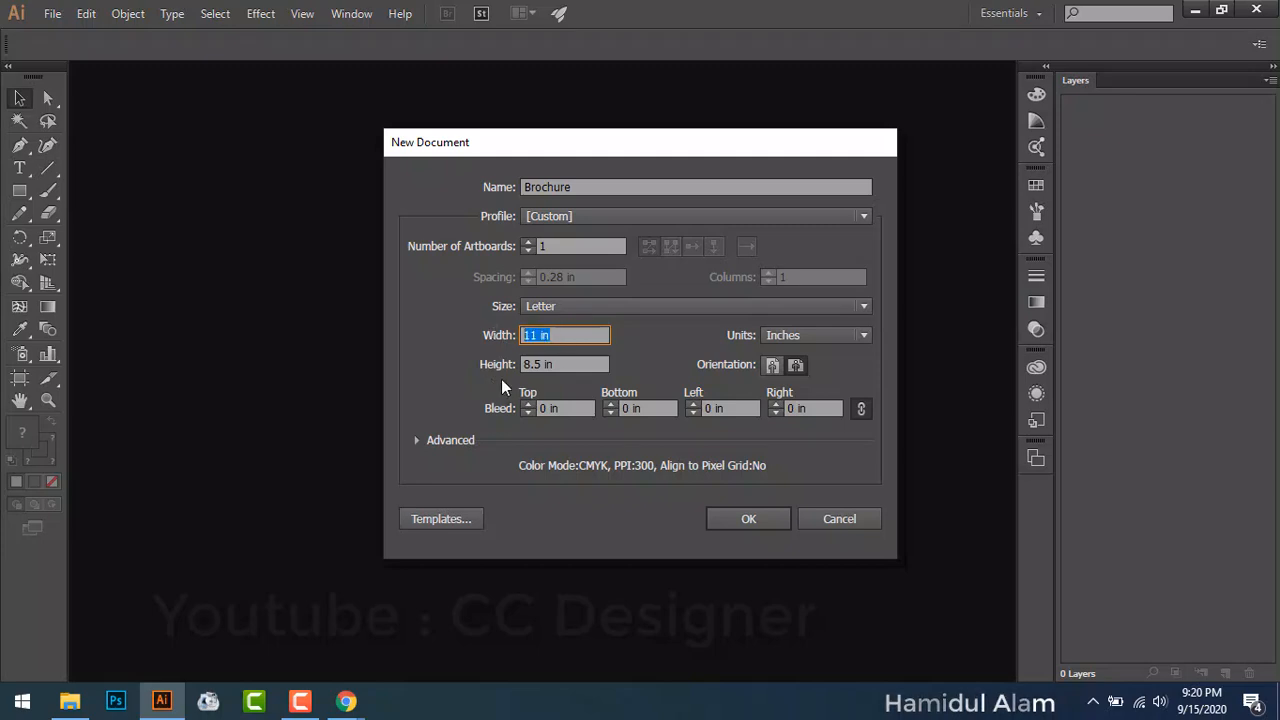
{"action": "left_click_drag", "start_coordinate": [571, 364], "coordinate": [497, 364]}
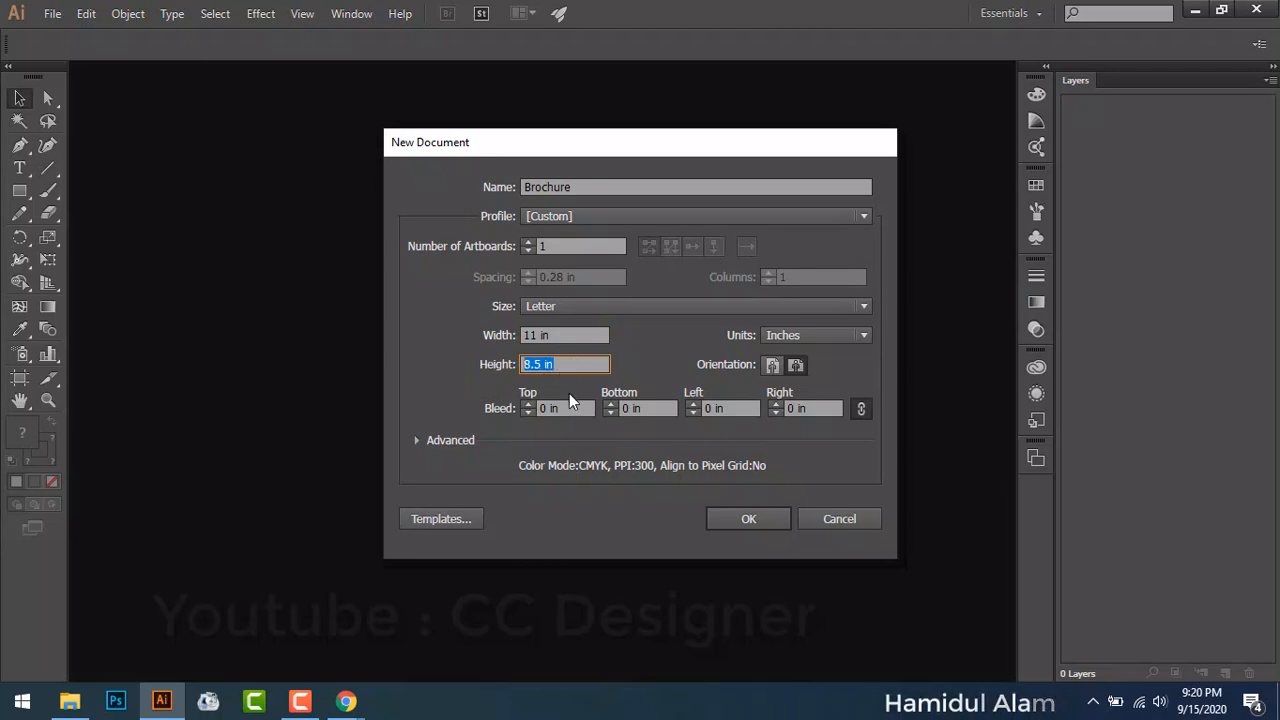
{"action": "left_click", "coordinate": [540, 408]}
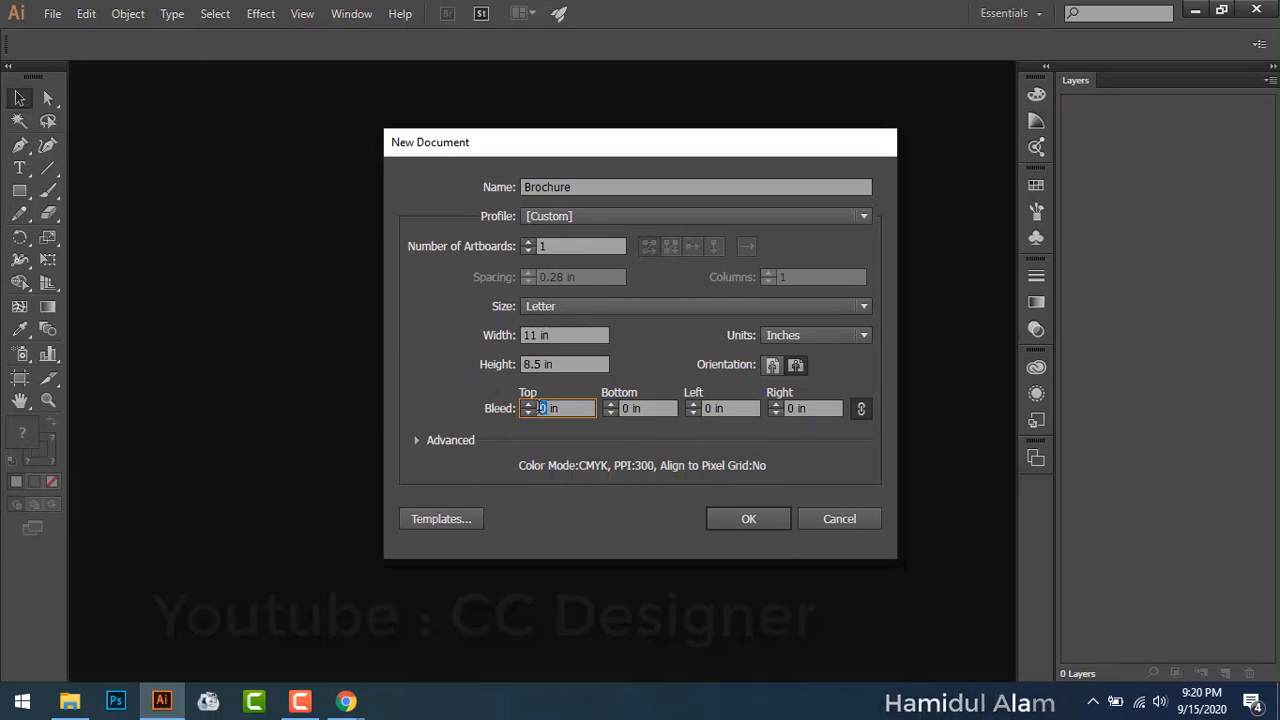
{"action": "type", "text": "0.12"}
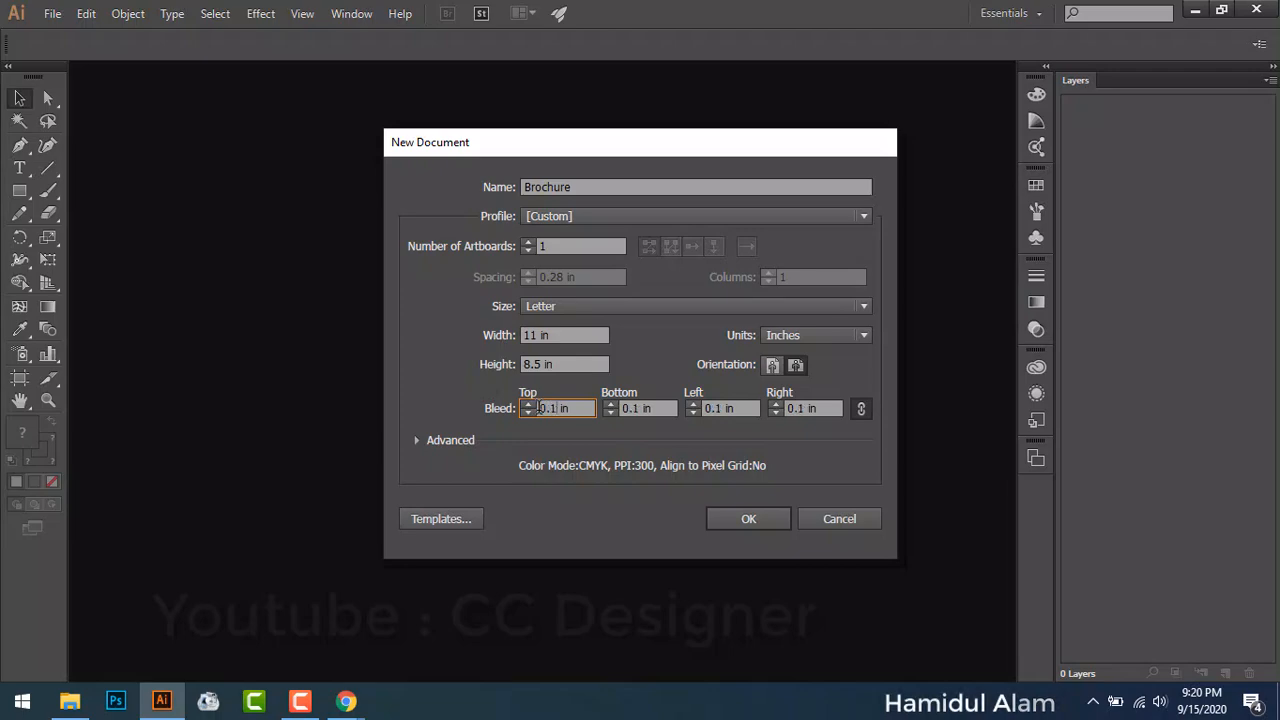
{"action": "type", "text": "5"}
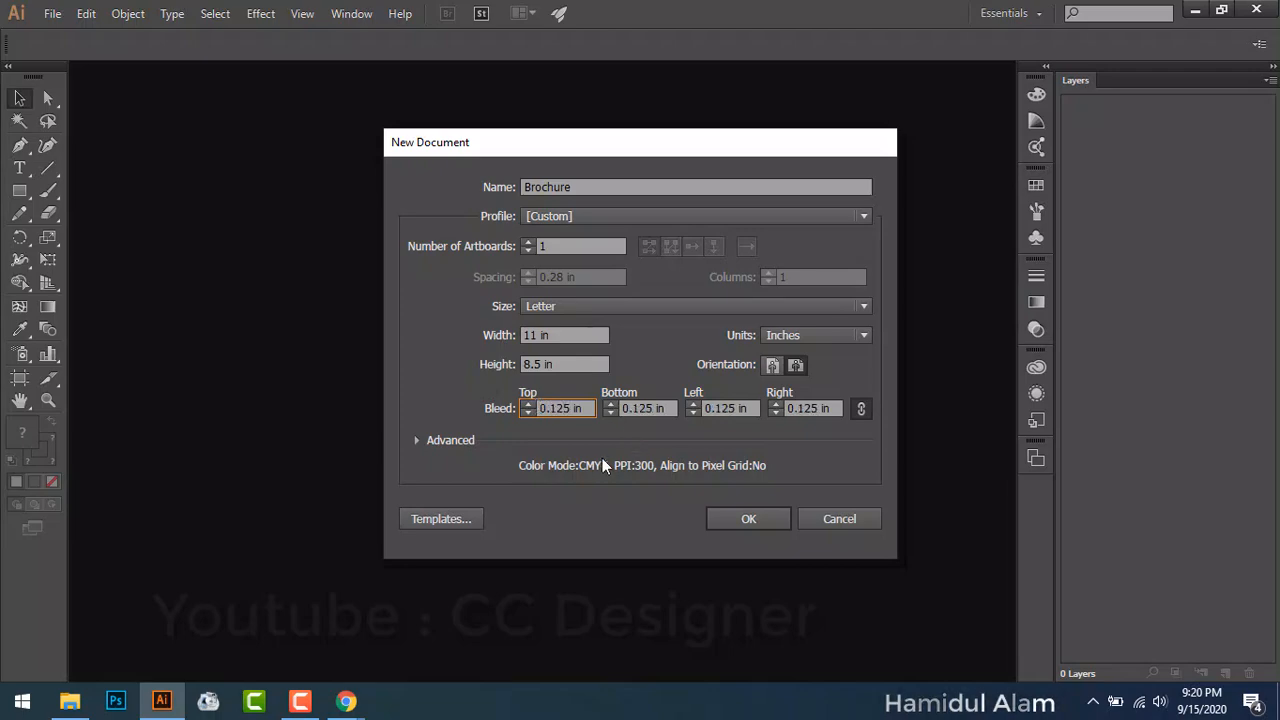
{"action": "left_click", "coordinate": [416, 441]}
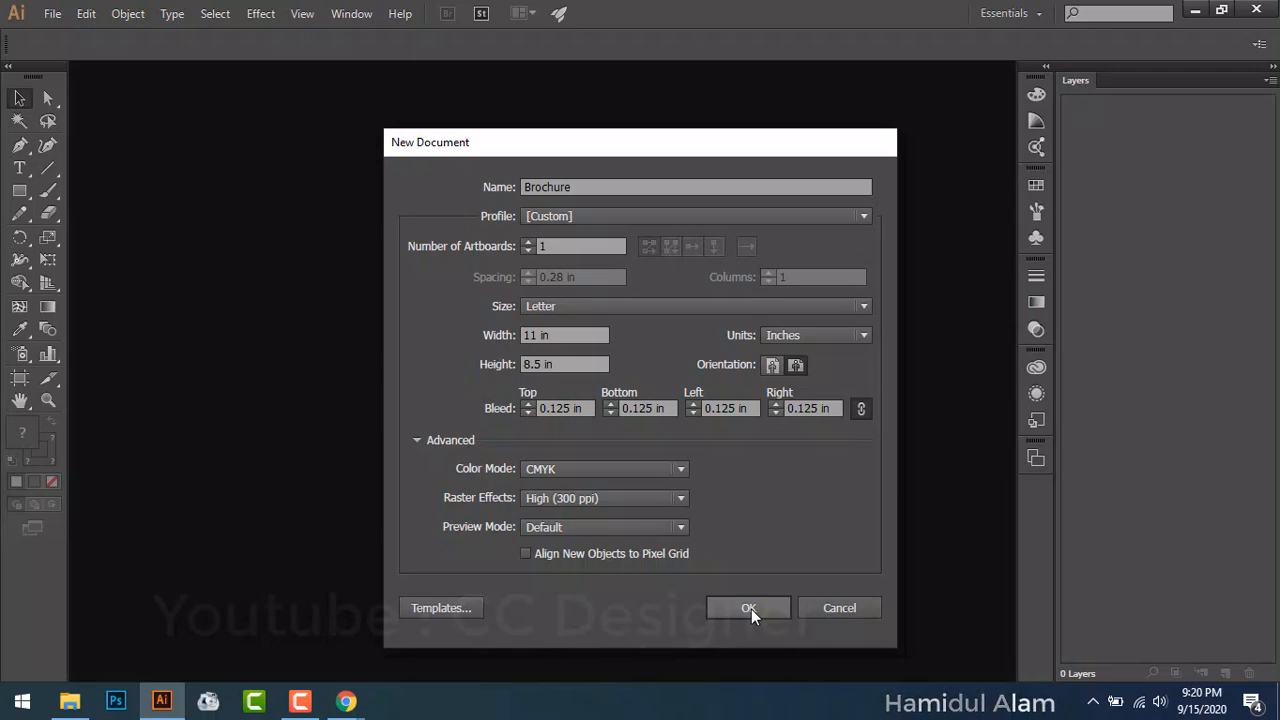
{"action": "left_click", "coordinate": [753, 607]}
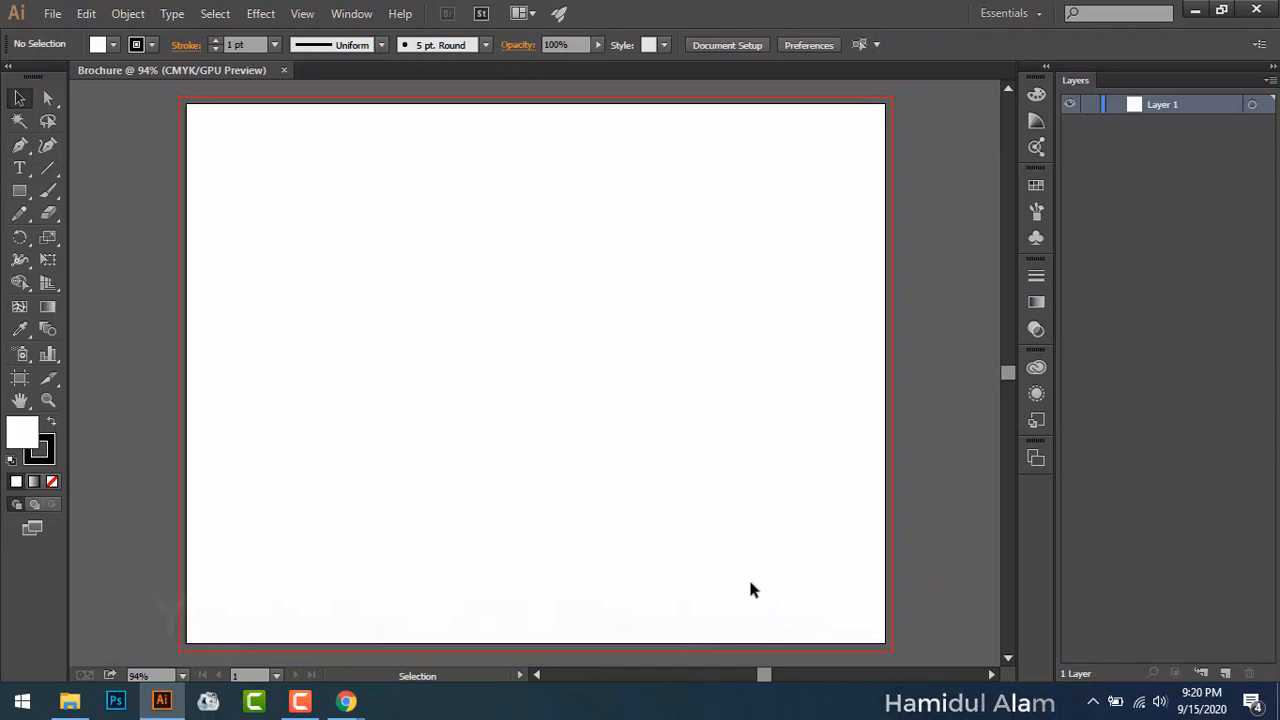
{"action": "left_click", "coordinate": [52, 13]}
Step: Create a document with 2 side-by-side Letter artboards, view both, then return to Brochure
{"action": "left_click", "coordinate": [56, 36]}
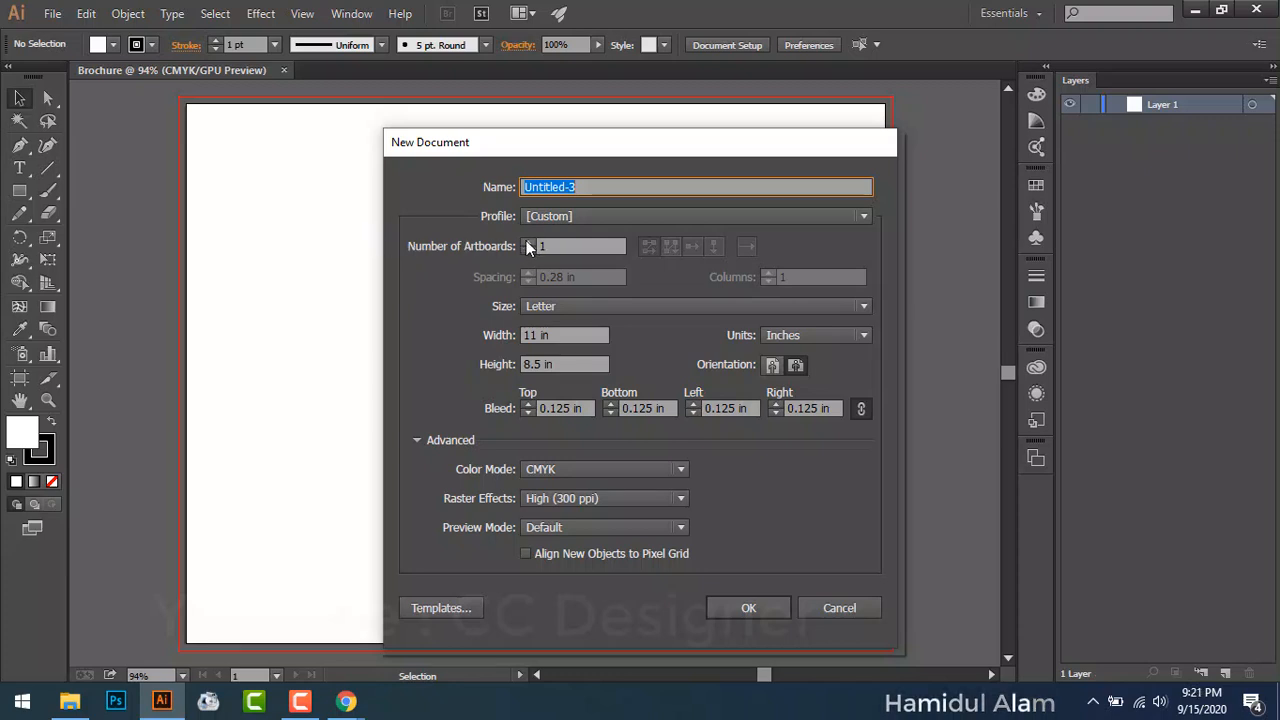
{"action": "left_click", "coordinate": [527, 243]}
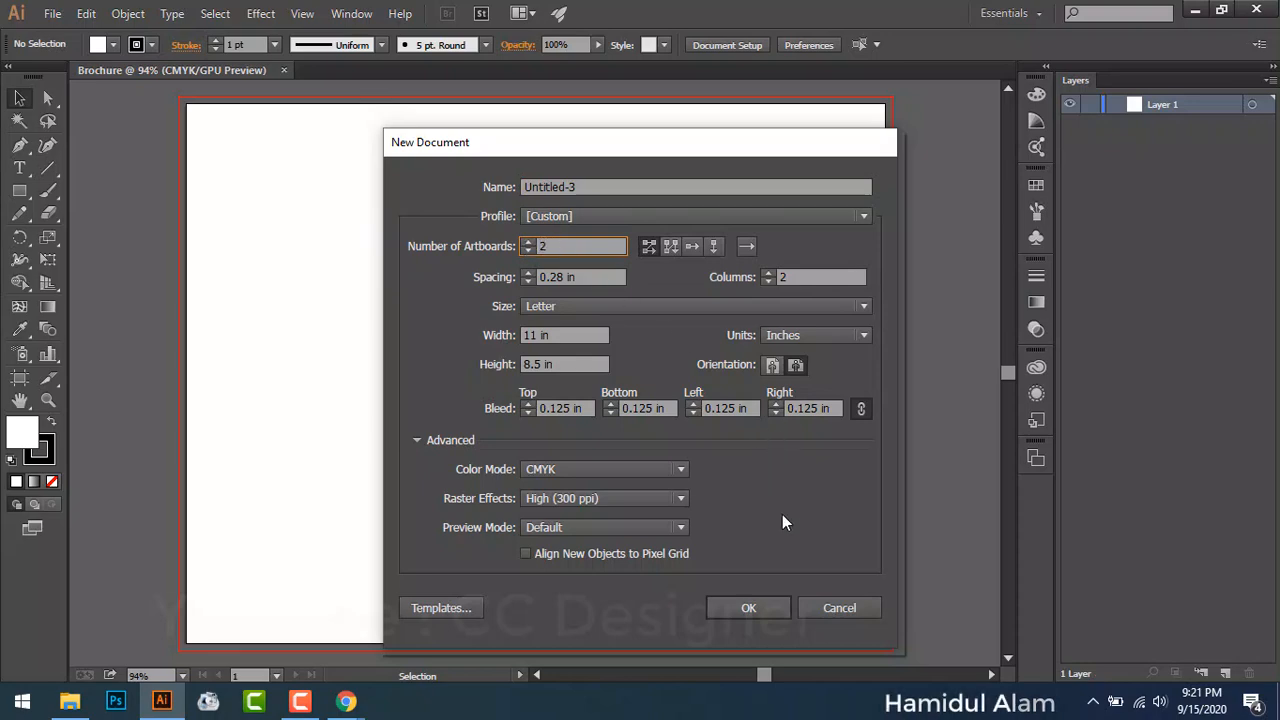
{"action": "left_click", "coordinate": [748, 607]}
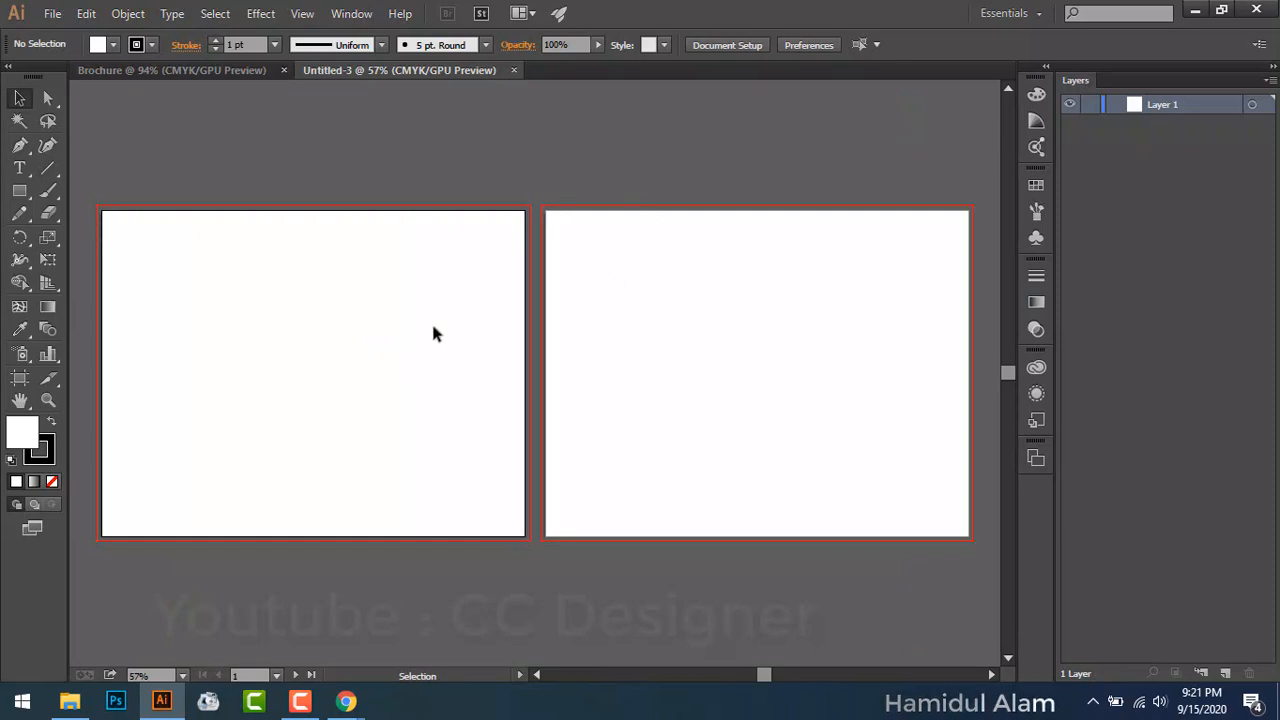
{"action": "key", "text": "ctrl+0"}
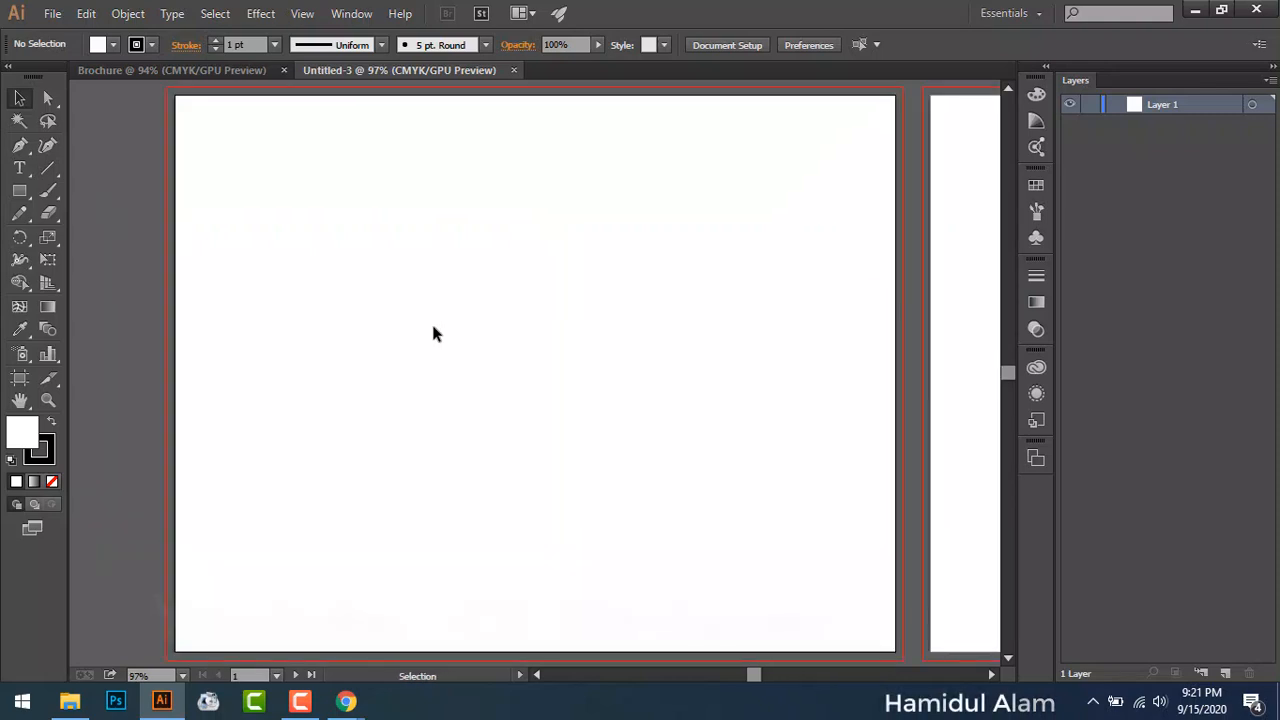
{"action": "left_click", "coordinate": [963, 292]}
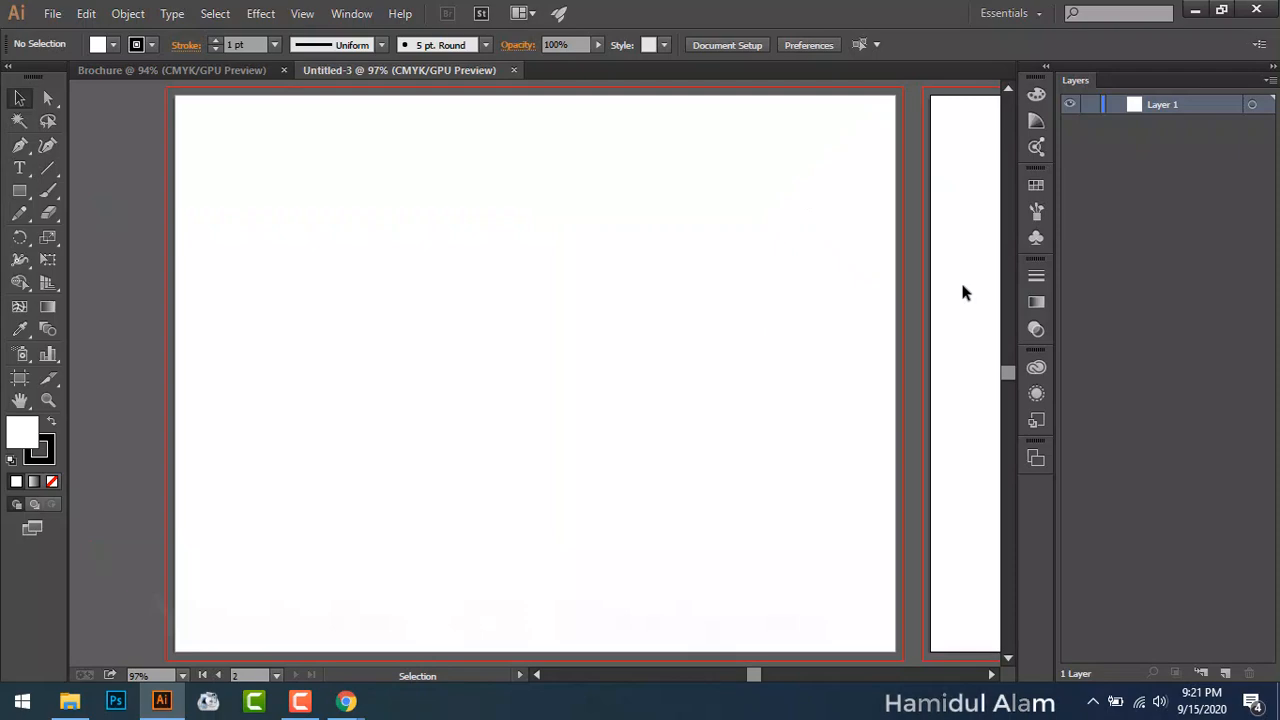
{"action": "key", "text": "ctrl+0"}
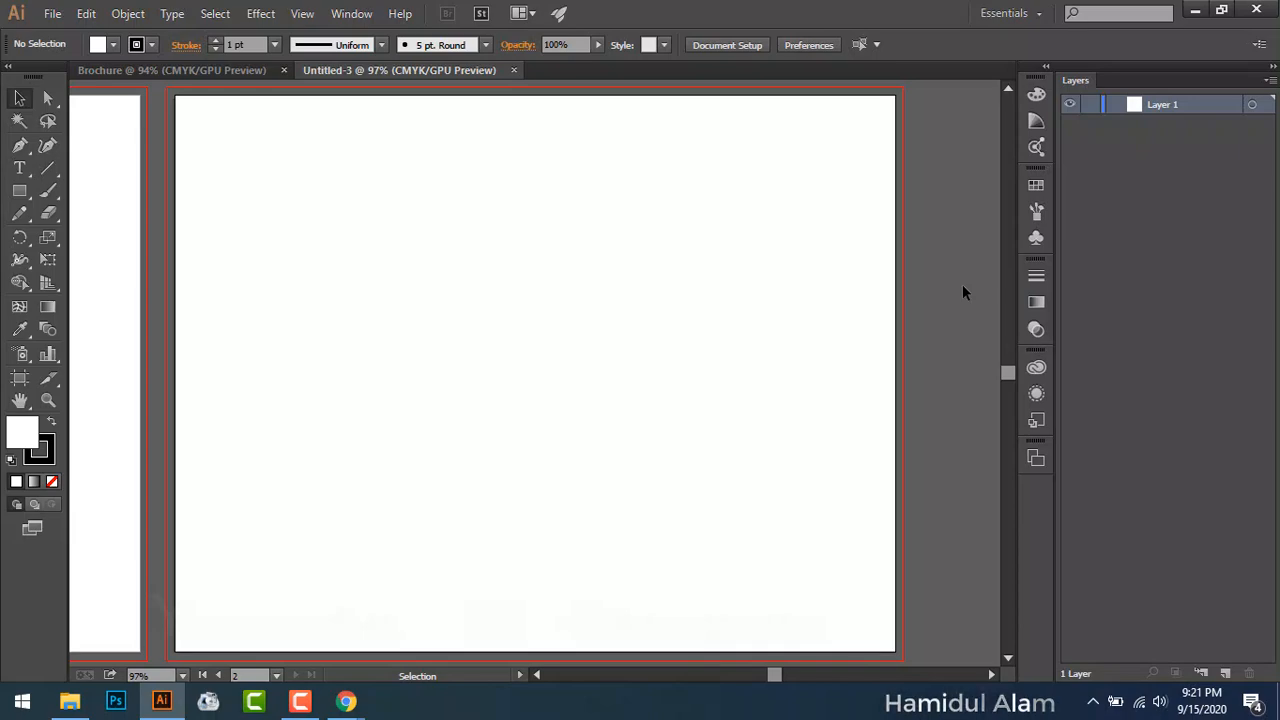
{"action": "left_click_drag", "start_coordinate": [351, 283], "coordinate": [654, 260]}
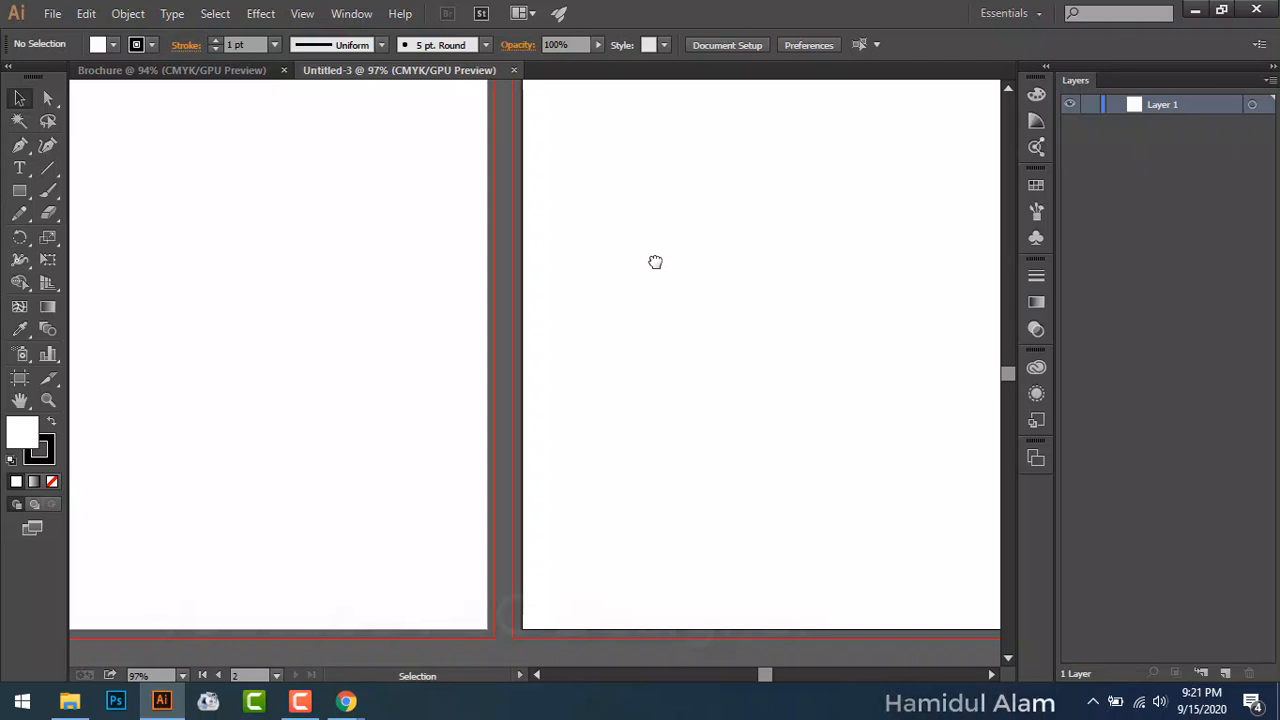
{"action": "left_click", "coordinate": [244, 72]}
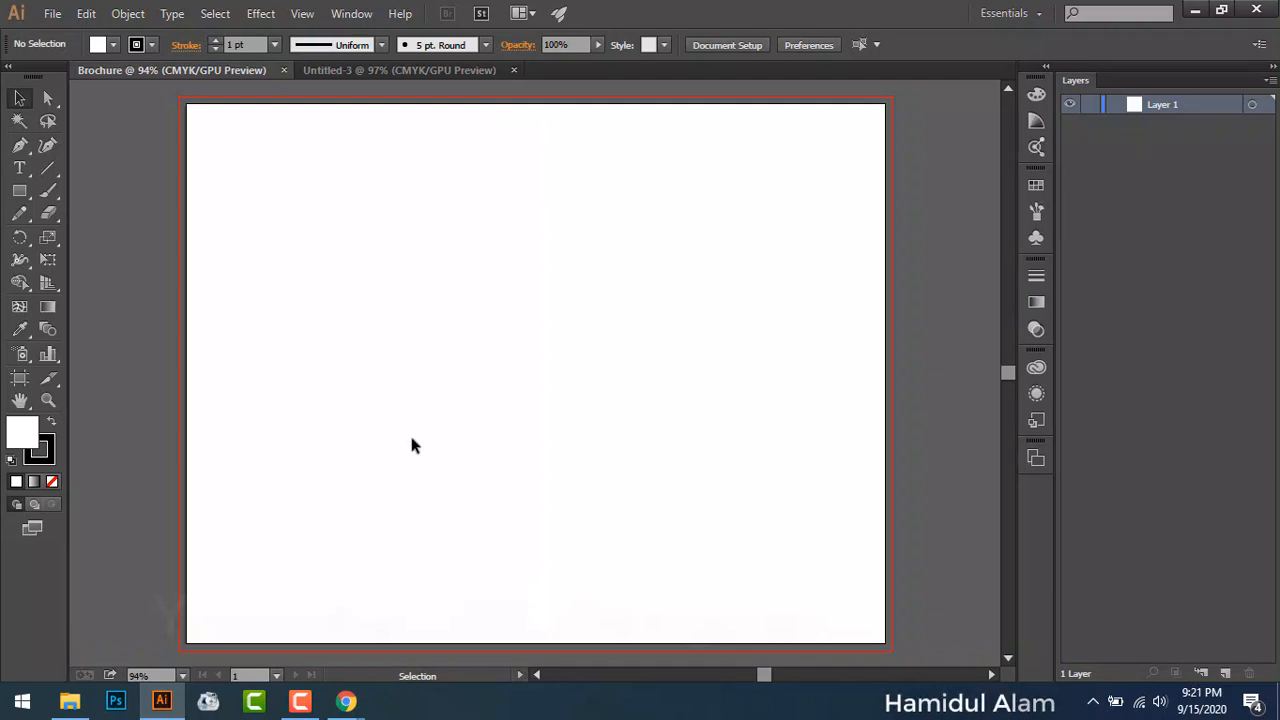
Step: Choose the Rectangle Tool from the shape tool flyout
{"action": "mouse_move", "coordinate": [363, 712]}
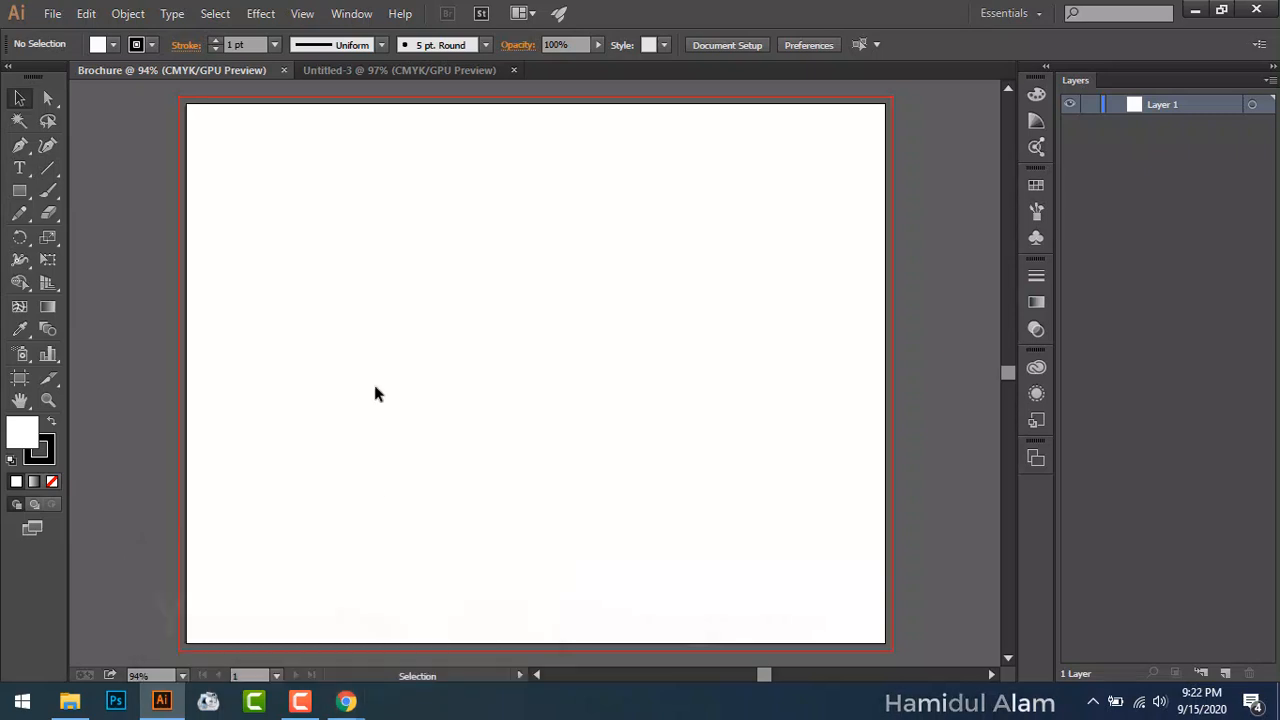
{"action": "left_click", "coordinate": [24, 199]}
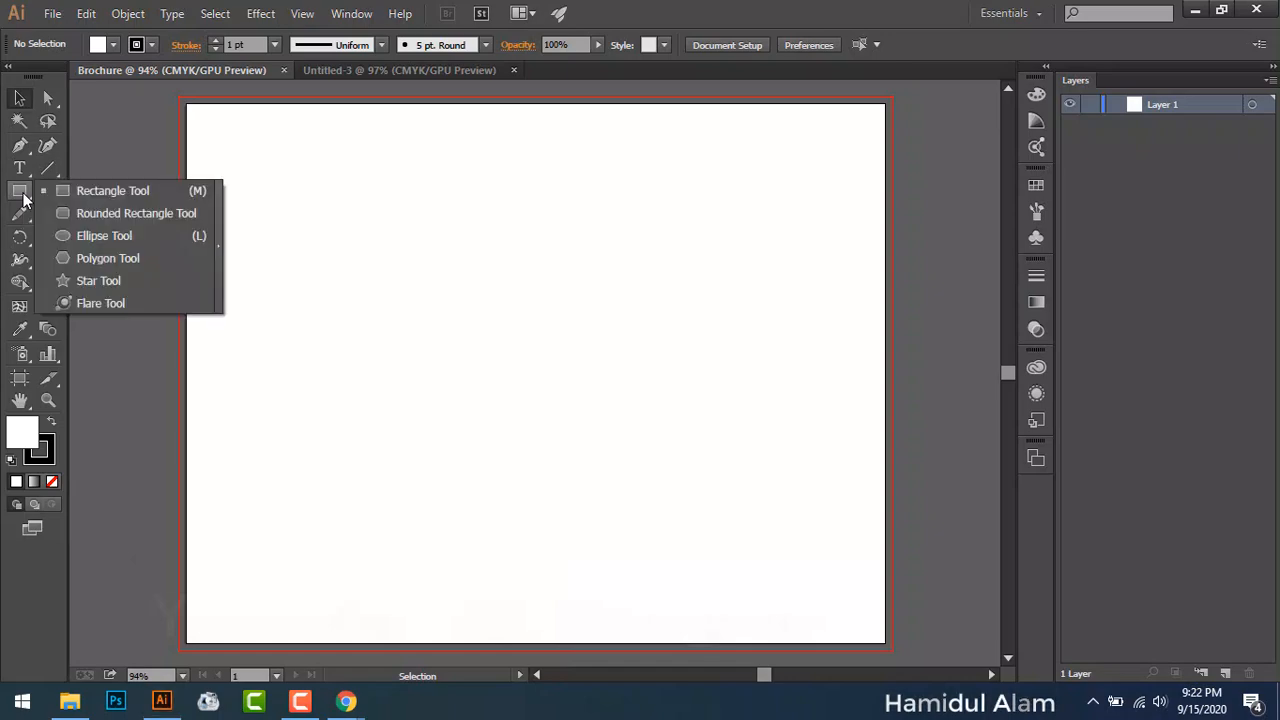
{"action": "left_click", "coordinate": [130, 192]}
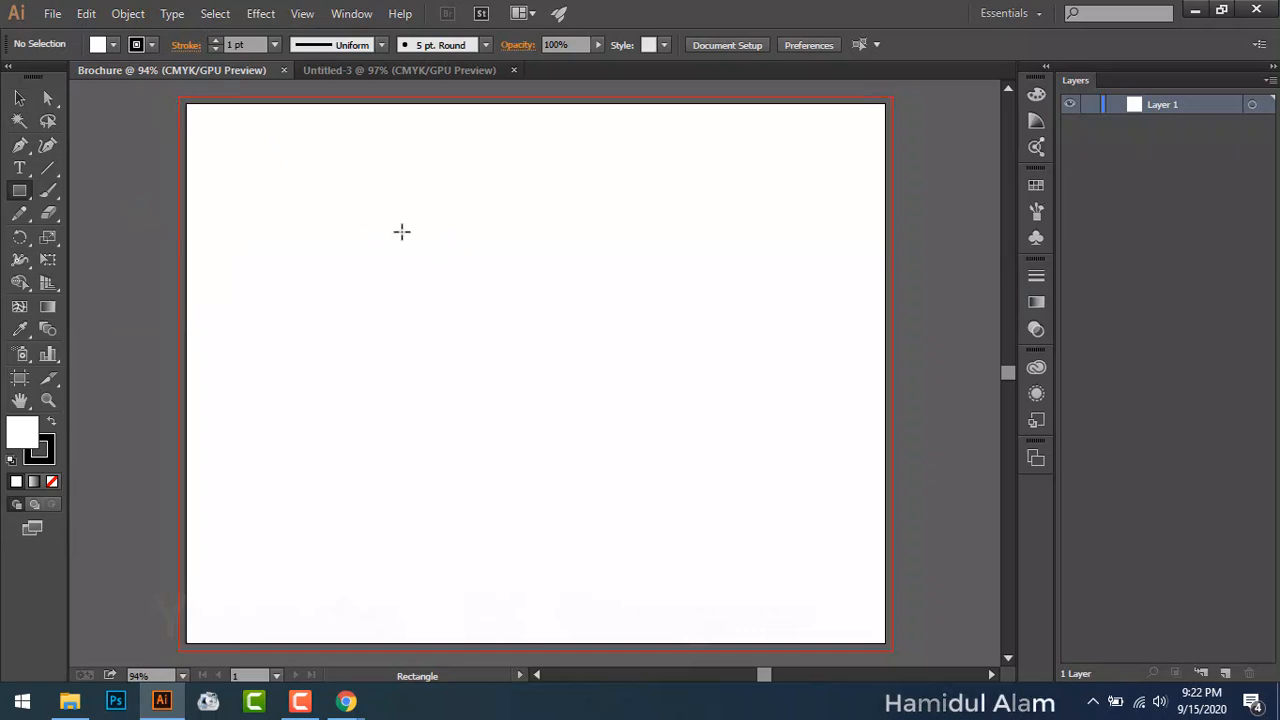
Step: View maxresdefault.jpg from New folder > Brochure, then close it and return to Illustrator
{"action": "left_click", "coordinate": [1195, 10]}
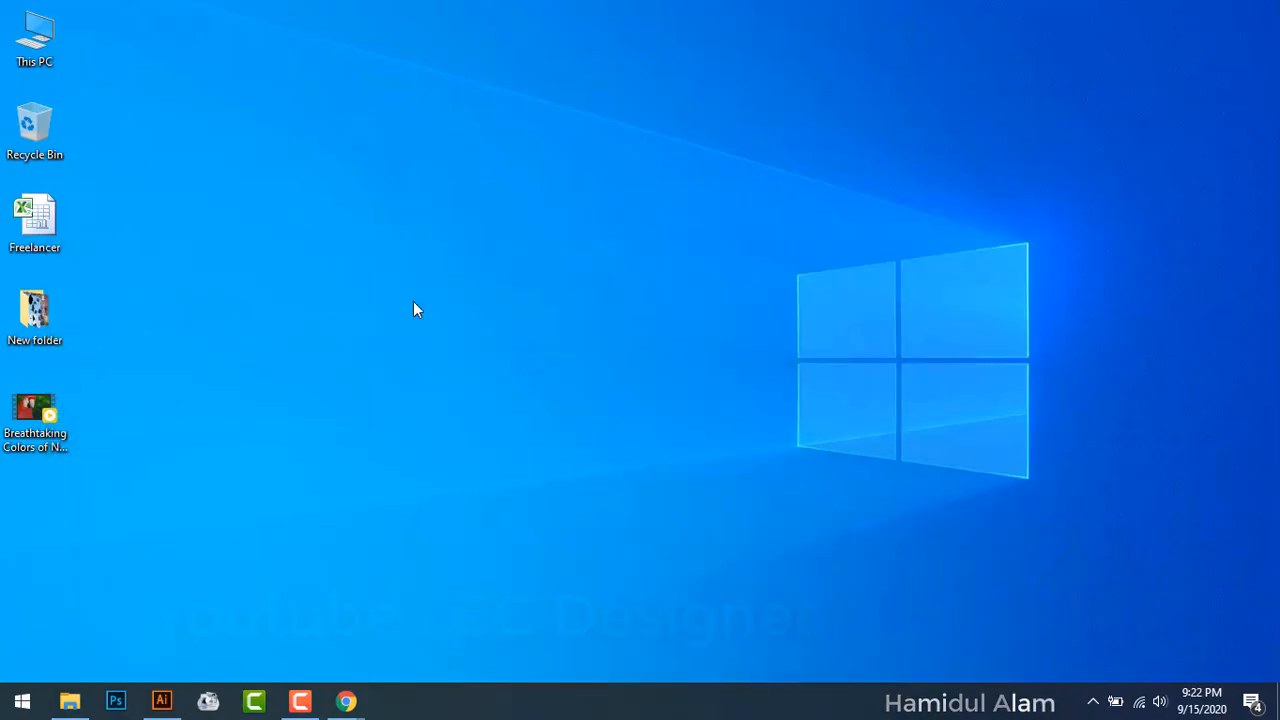
{"action": "double_click", "coordinate": [62, 300]}
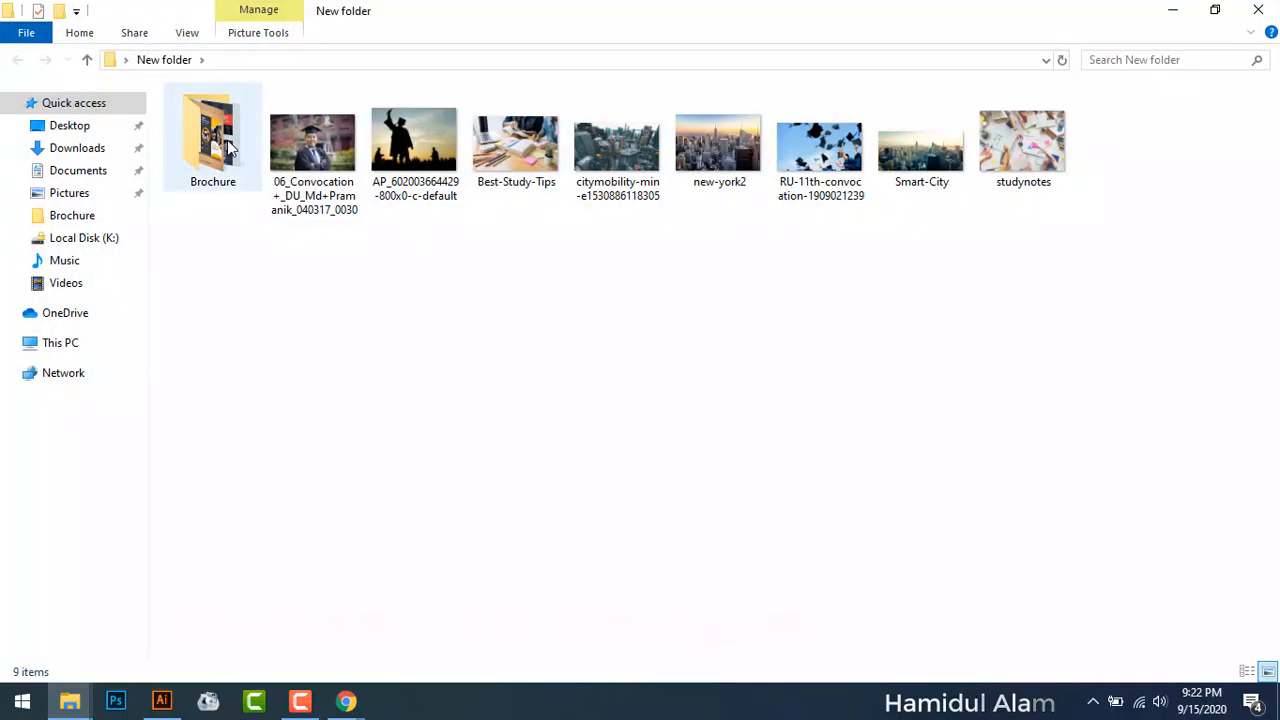
{"action": "double_click", "coordinate": [255, 150]}
{"action": "double_click", "coordinate": [421, 133]}
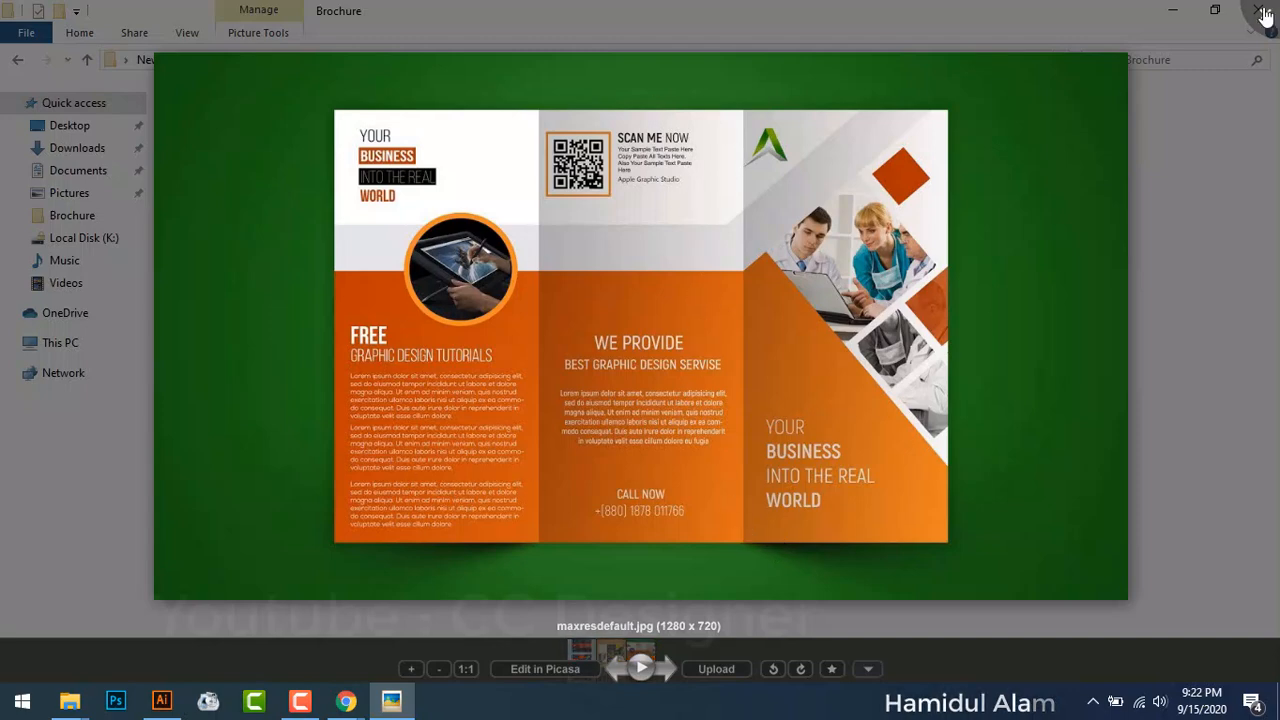
{"action": "left_click", "coordinate": [1262, 12]}
{"action": "left_click", "coordinate": [1259, 10]}
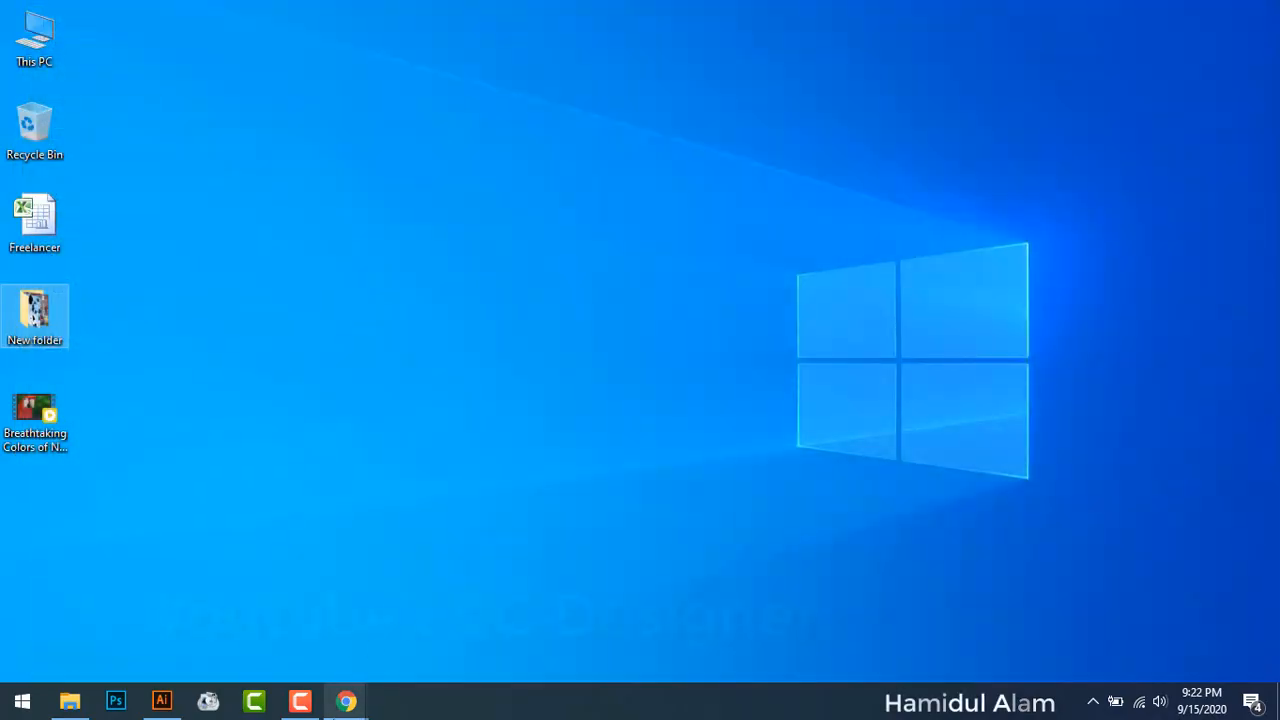
{"action": "left_click", "coordinate": [165, 708]}
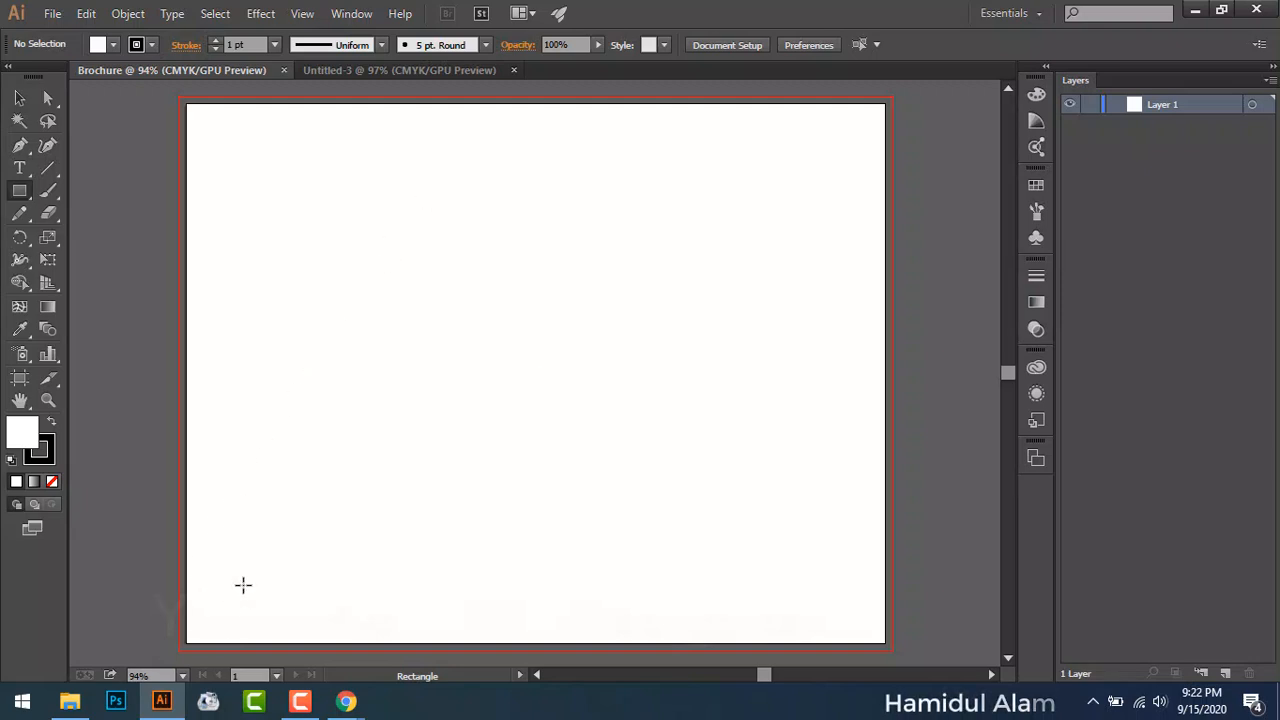
Step: Select the Type tool, then search Windows for 'cal' to find Calculator
{"action": "left_click", "coordinate": [19, 168]}
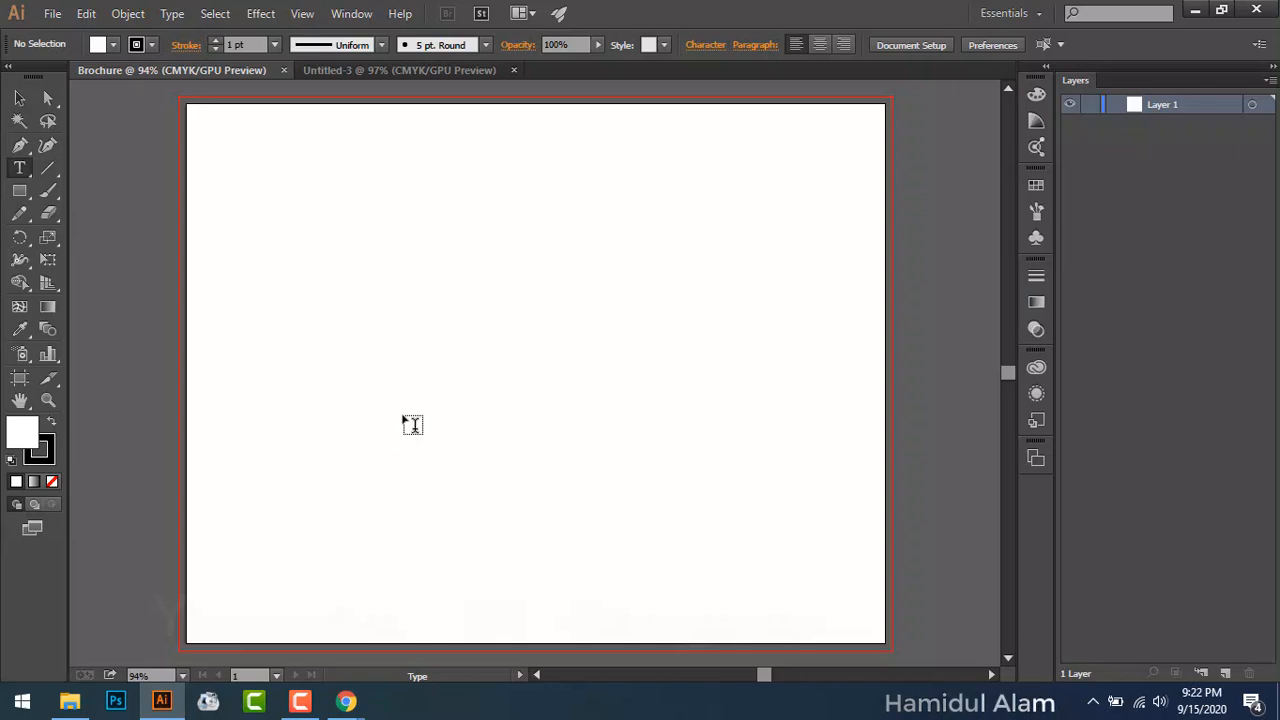
{"action": "key", "text": "super"}
{"action": "type", "text": "ca"}
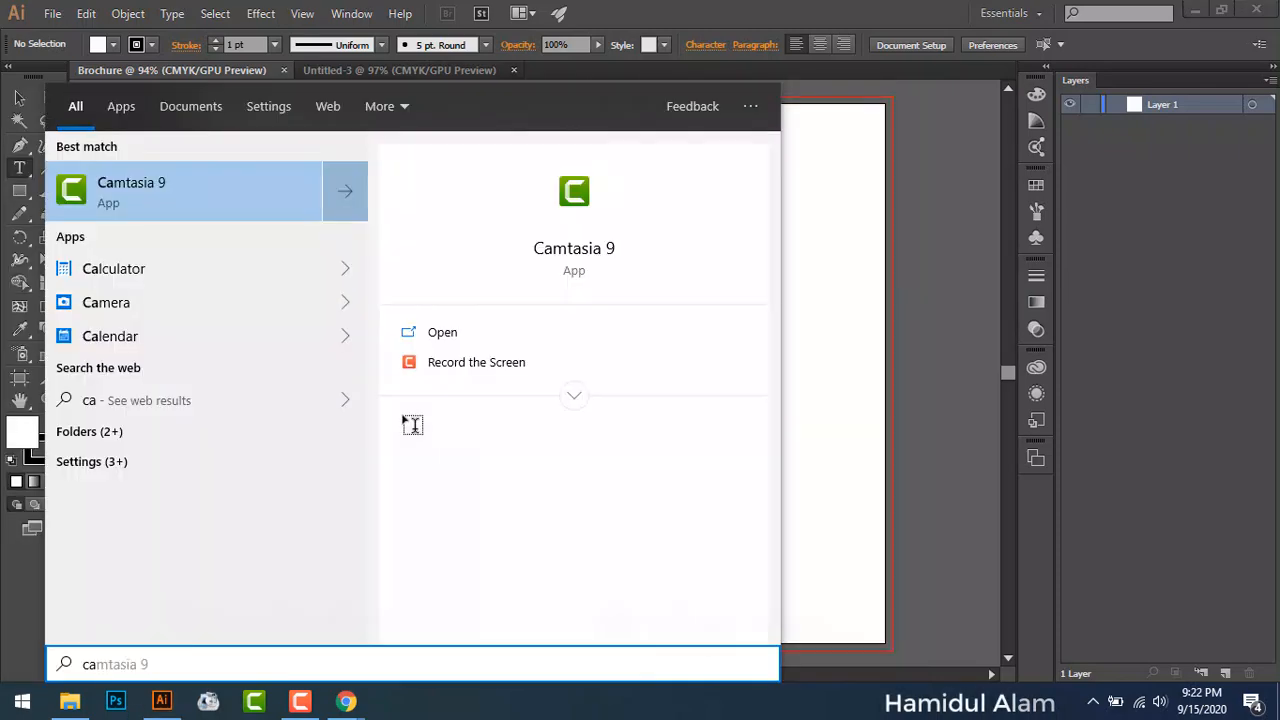
{"action": "type", "text": "l"}
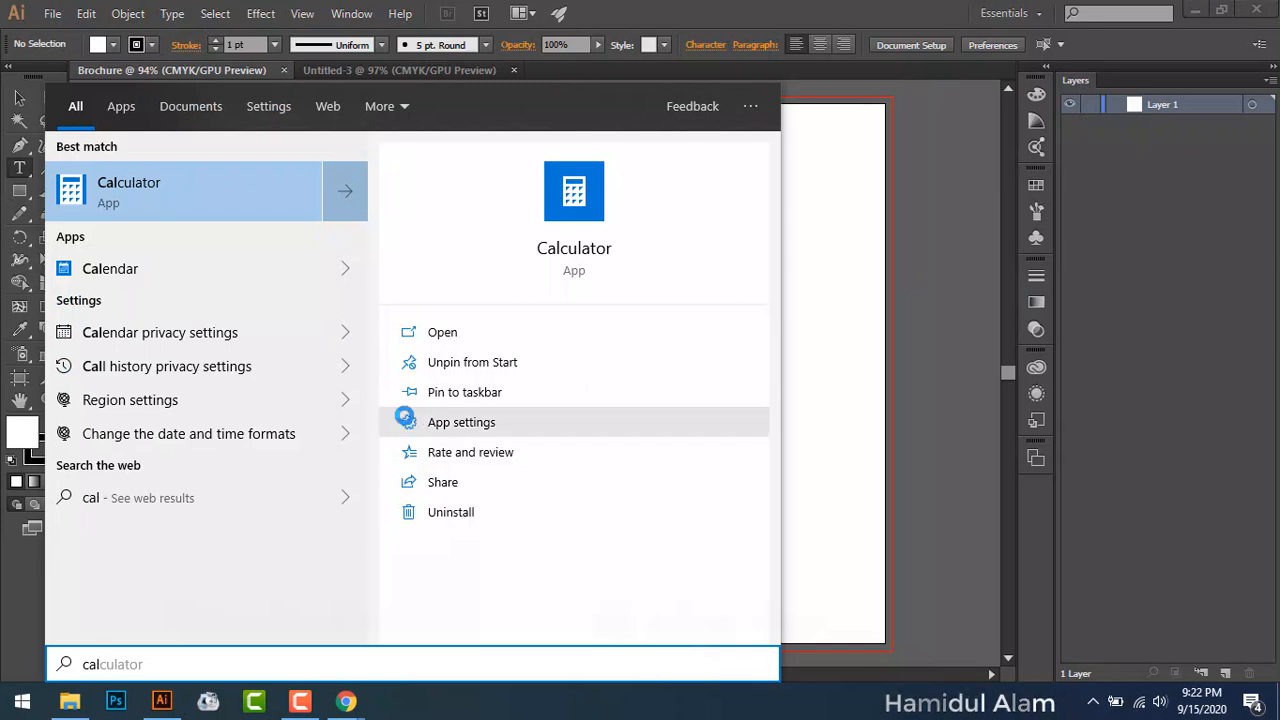
Step: Compute 11 ÷ 3 in Calculator, giving 3.6666666666666667
{"action": "key", "text": "Return"}
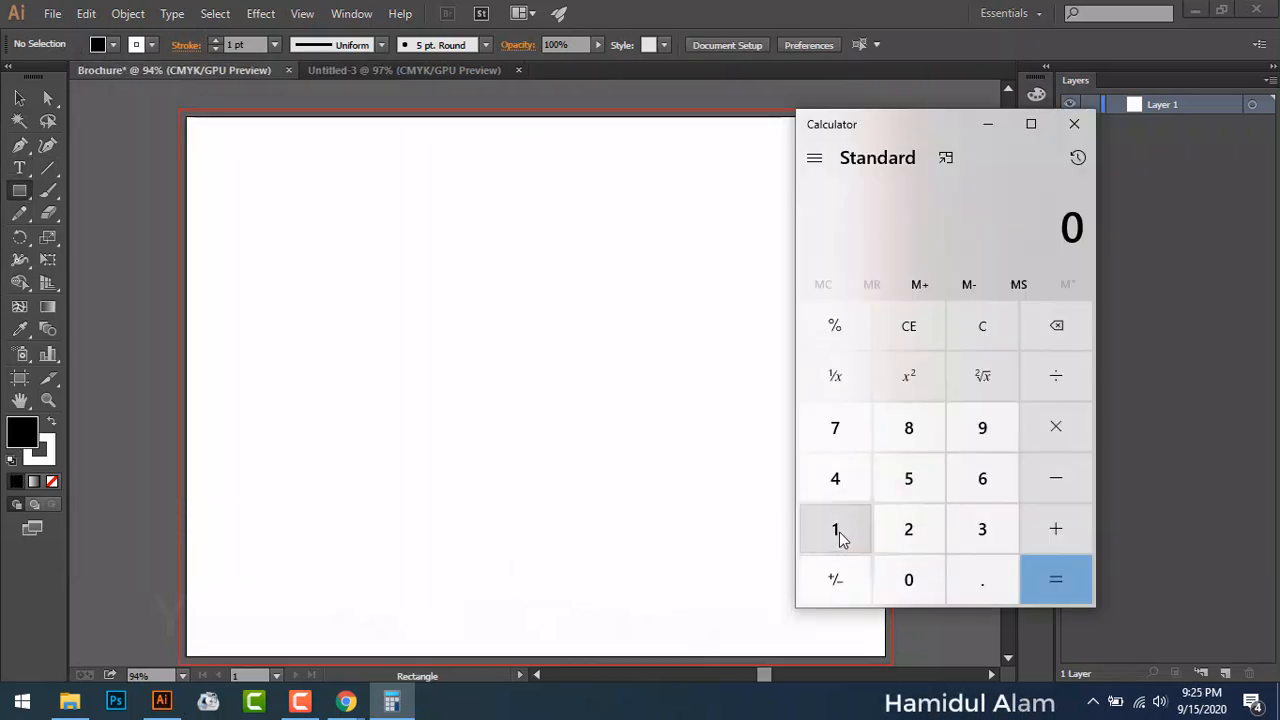
{"action": "double_click", "coordinate": [838, 538]}
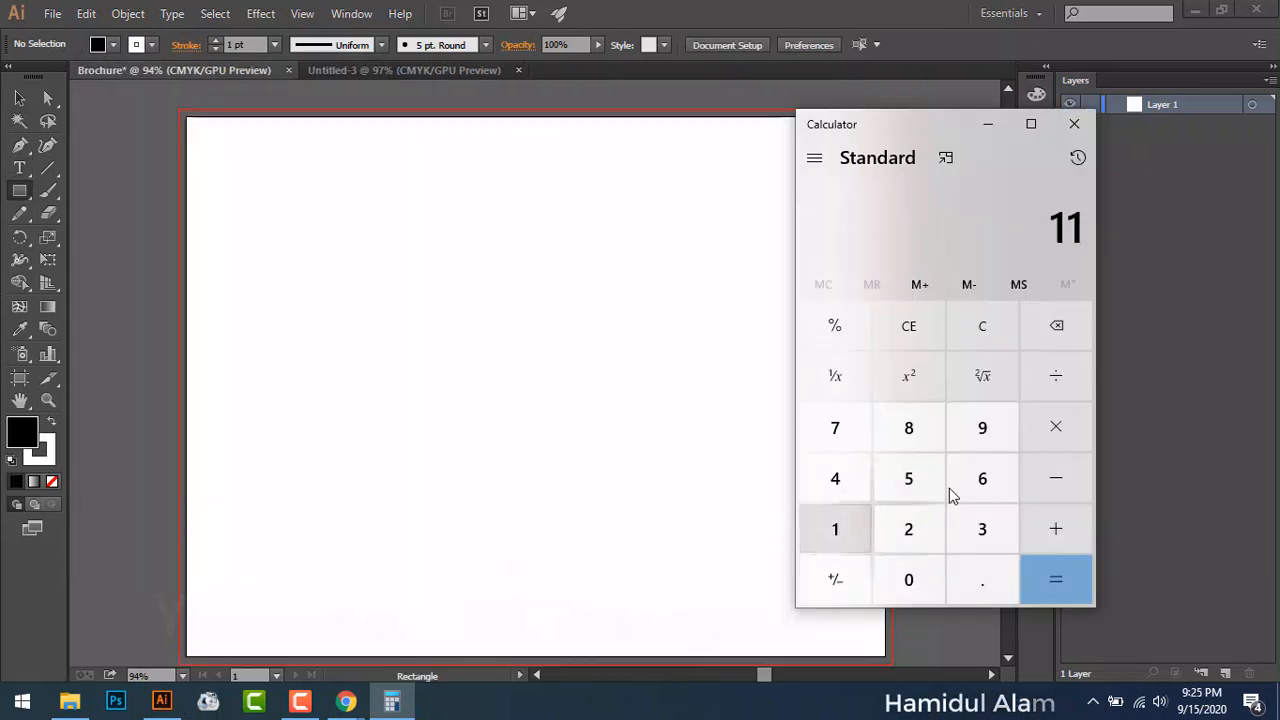
{"action": "key", "text": "plus"}
{"action": "left_click", "coordinate": [973, 541]}
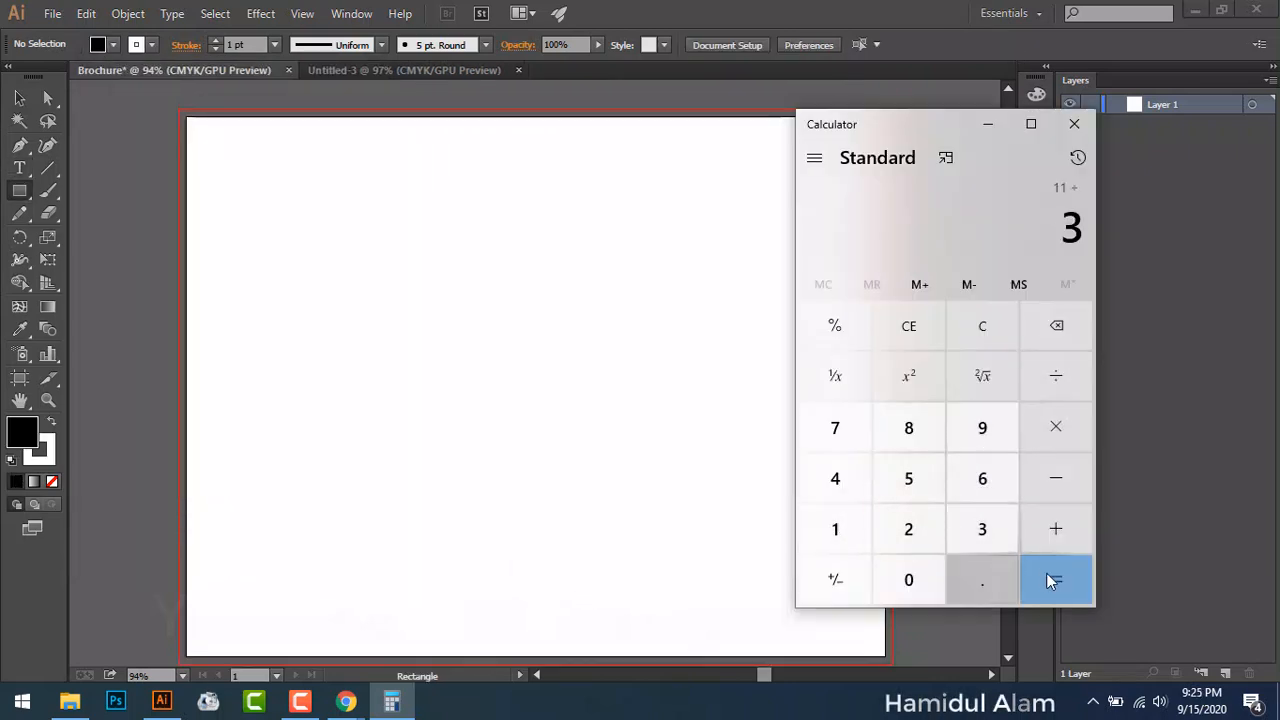
{"action": "left_click", "coordinate": [1052, 578]}
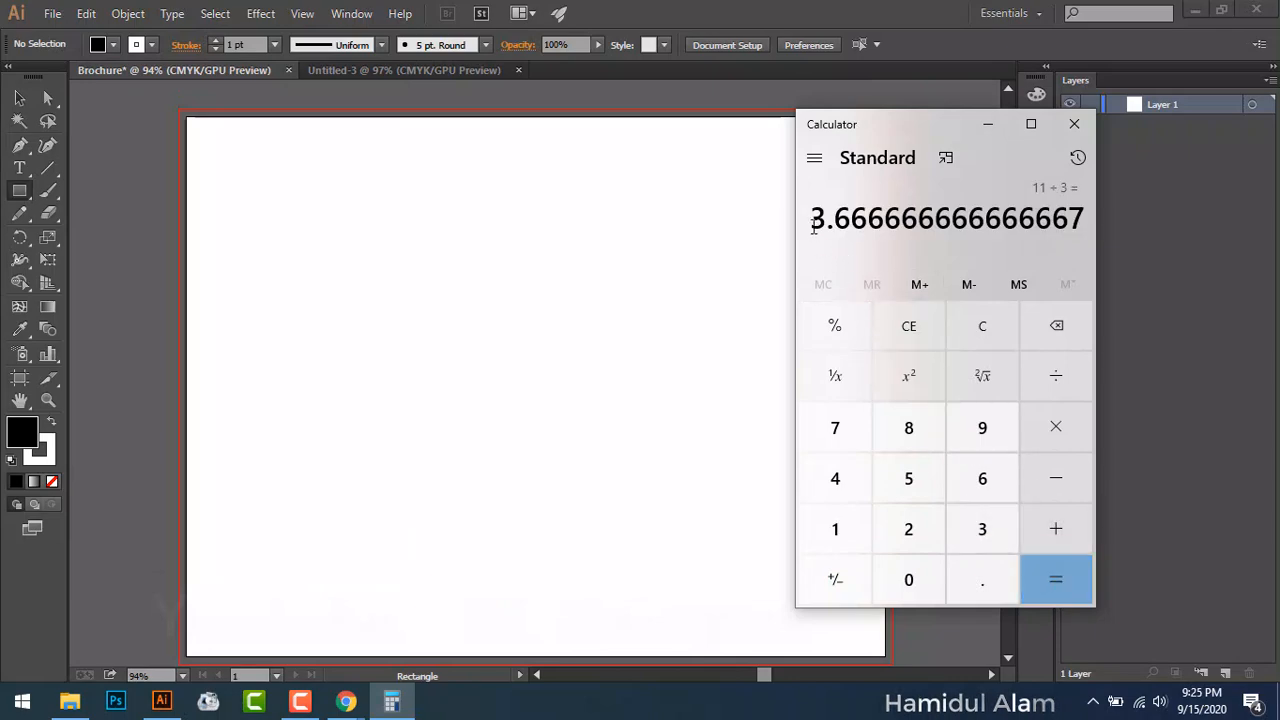
Step: Highlight 3.66 at the start of the result, then return to Illustrator
{"action": "left_click_drag", "start_coordinate": [813, 225], "coordinate": [1104, 216]}
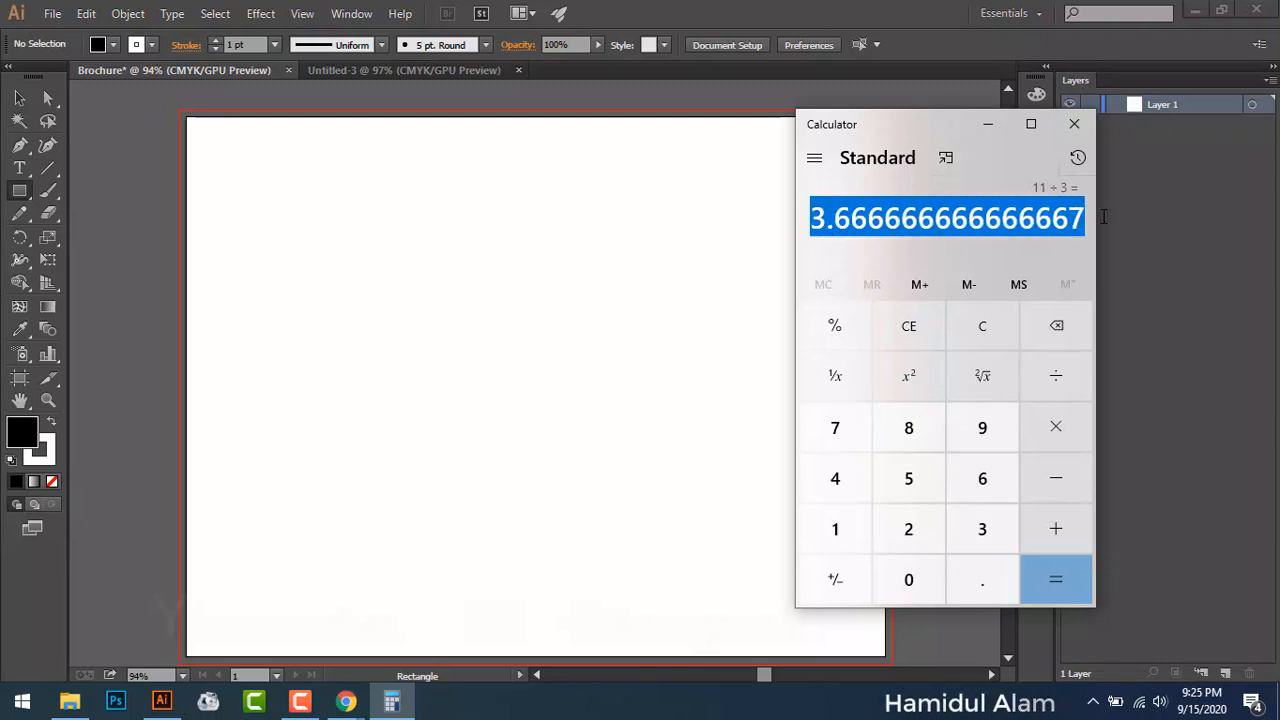
{"action": "left_click", "coordinate": [829, 225]}
{"action": "left_click_drag", "start_coordinate": [812, 220], "coordinate": [868, 220]}
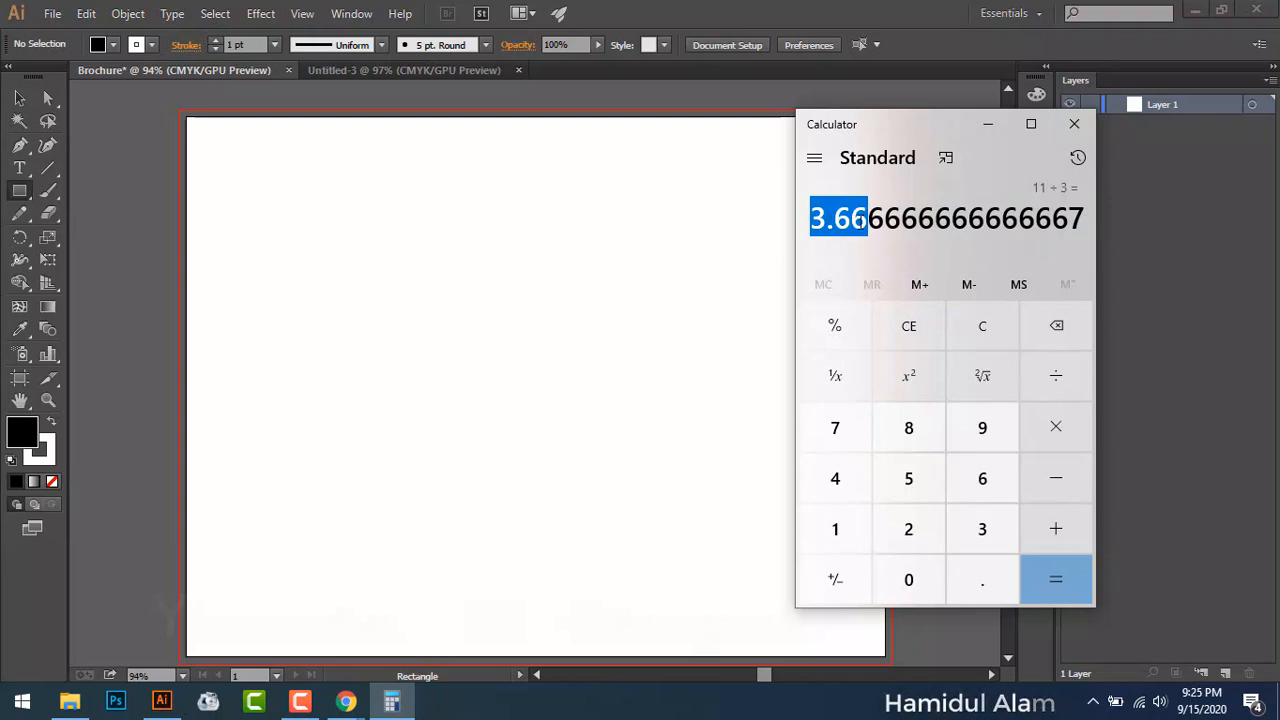
{"action": "left_click", "coordinate": [812, 218]}
{"action": "left_click_drag", "start_coordinate": [812, 218], "coordinate": [1108, 224]}
{"action": "left_click", "coordinate": [849, 221]}
{"action": "left_click", "coordinate": [448, 280]}
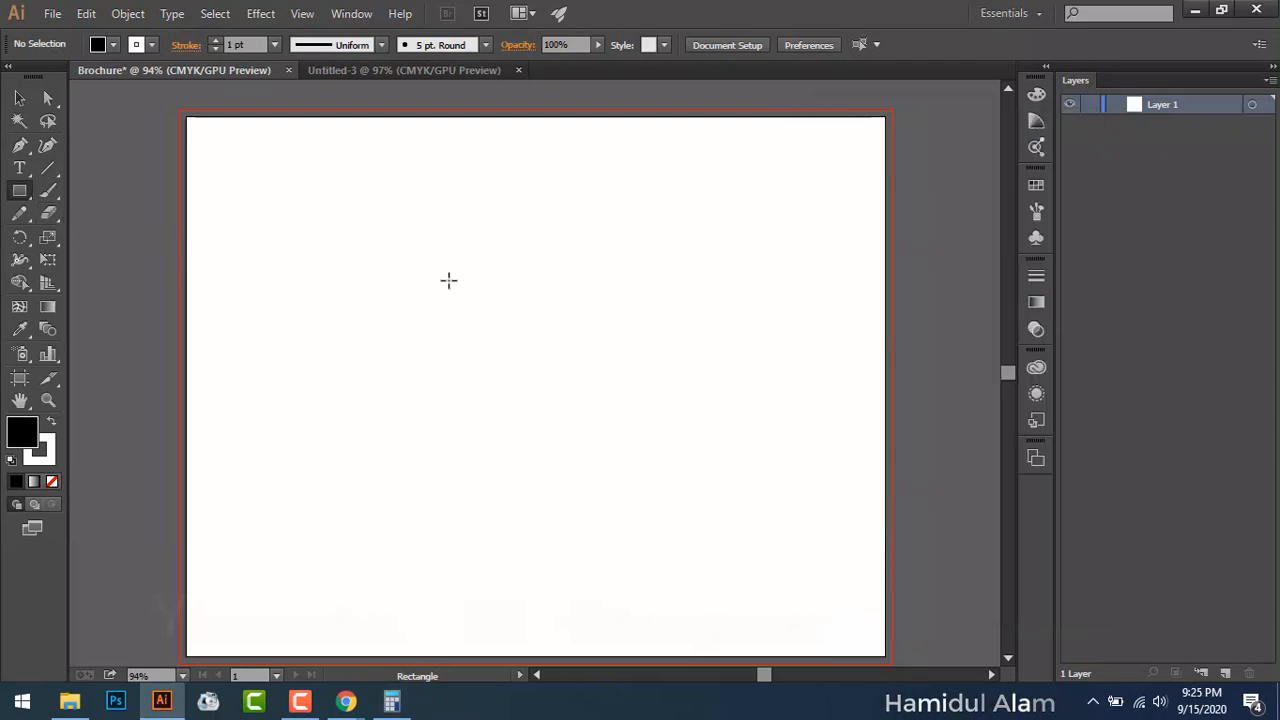
Step: Create a rectangle of exactly 3.66 in wide by 8.5 in high
{"action": "left_click", "coordinate": [448, 280]}
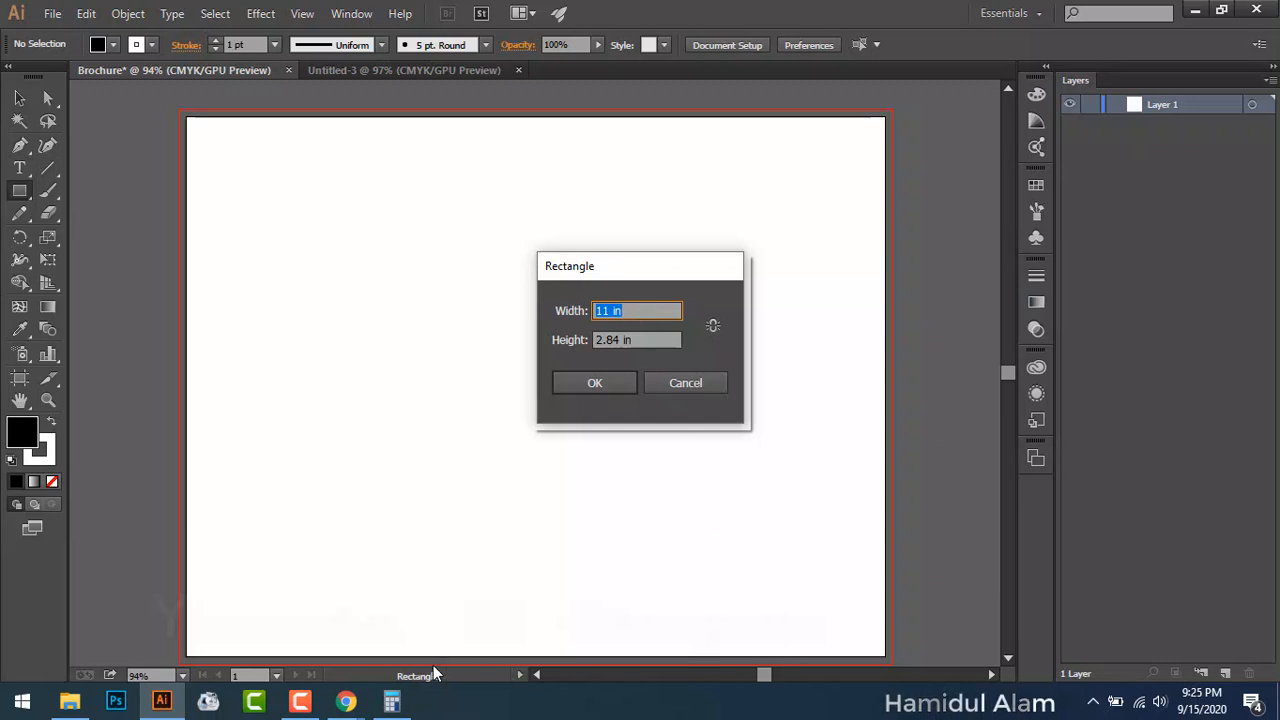
{"action": "left_click", "coordinate": [382, 702]}
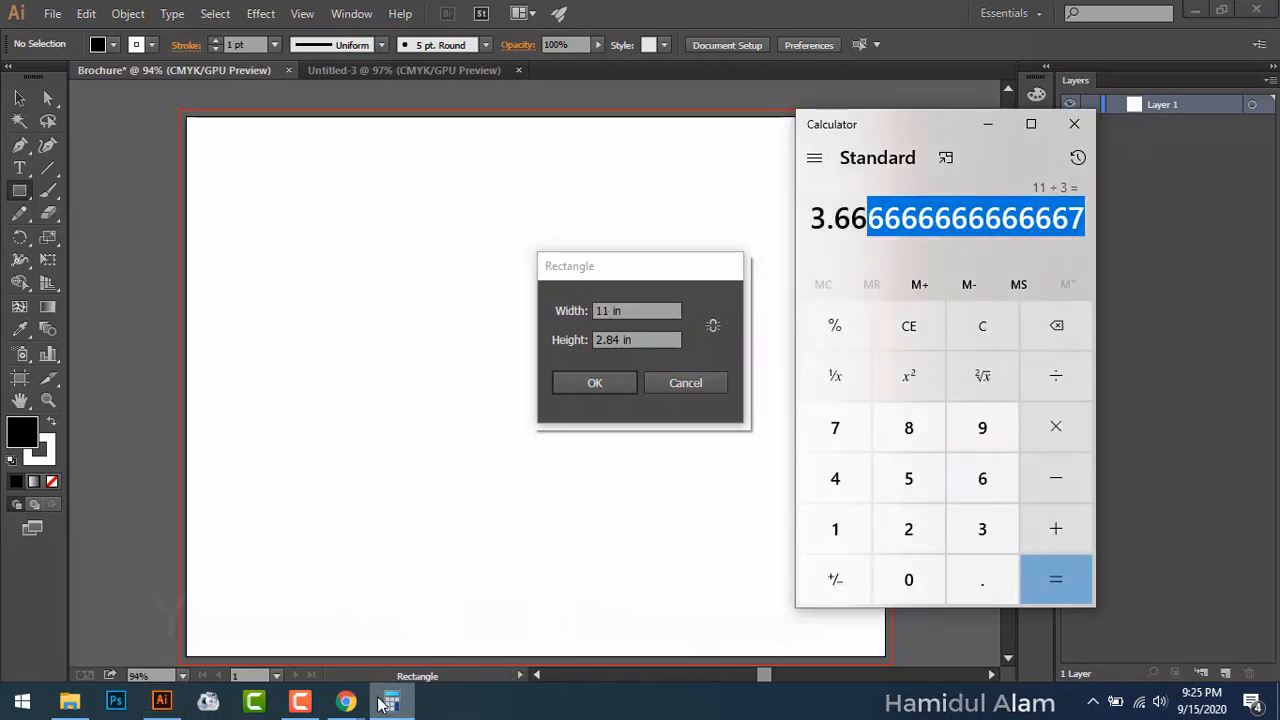
{"action": "left_click", "coordinate": [382, 702]}
{"action": "type", "text": "3"}
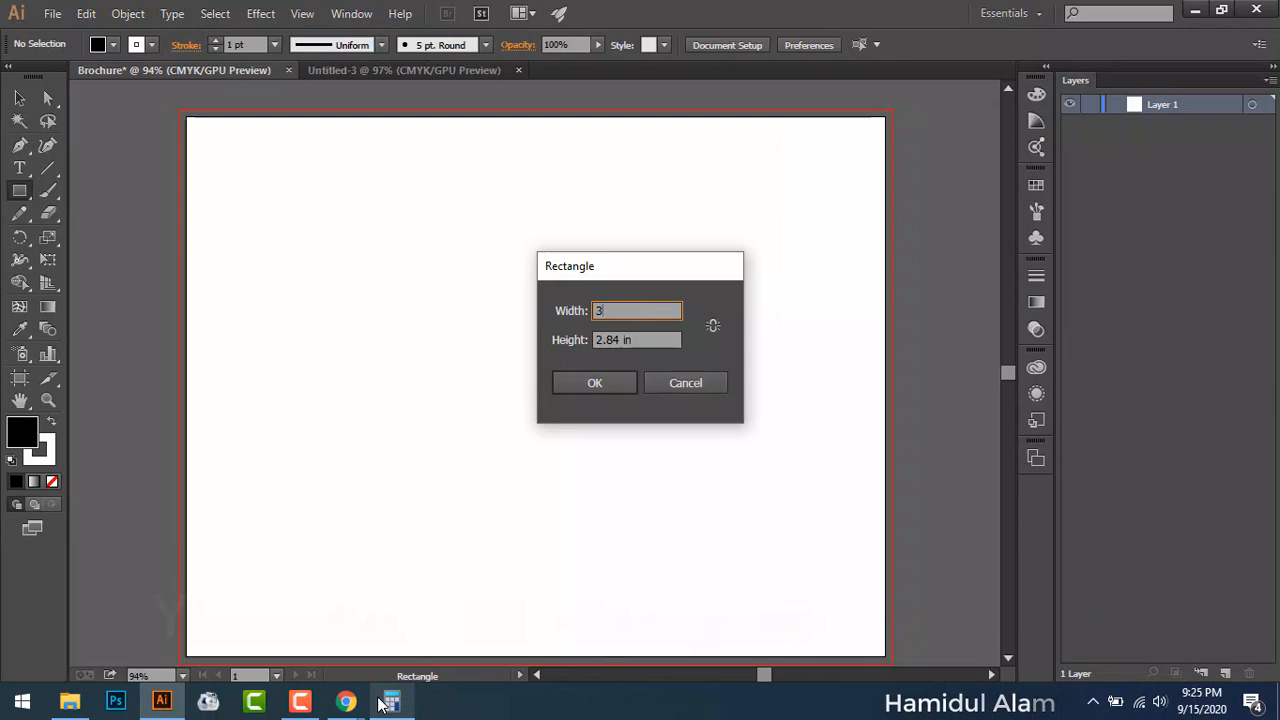
{"action": "type", "text": ".66"}
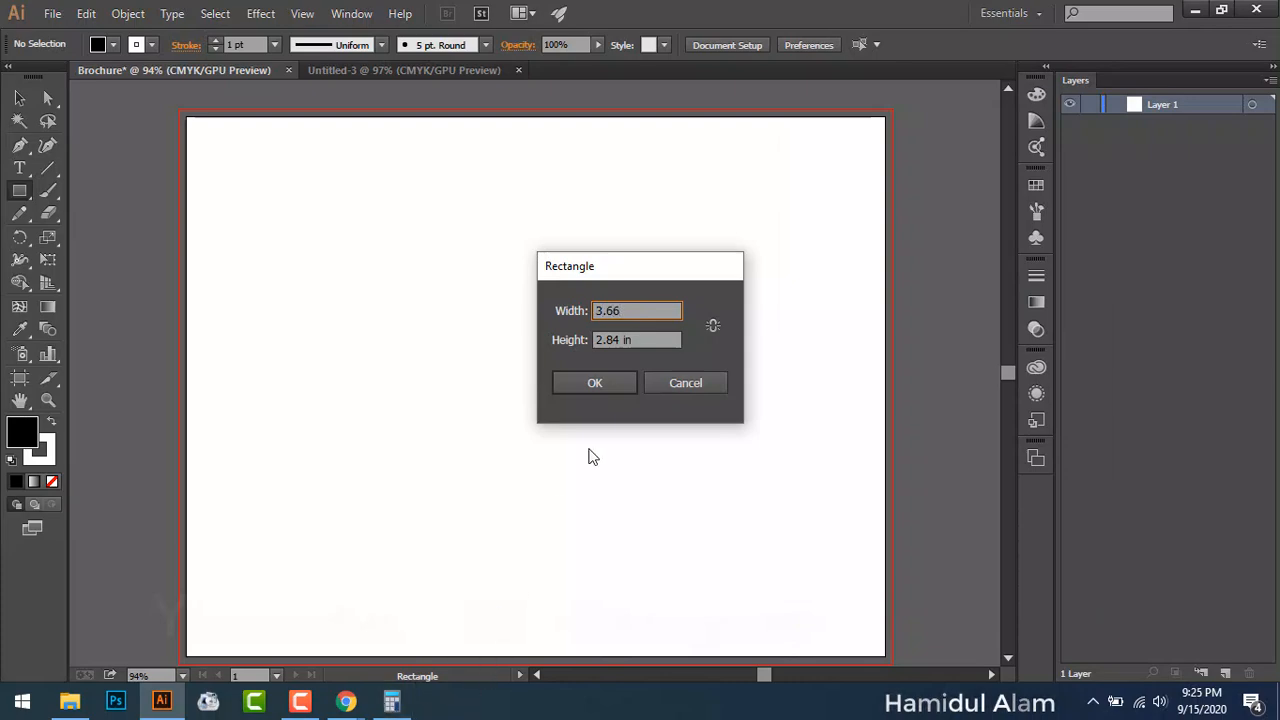
{"action": "key", "text": "Tab"}
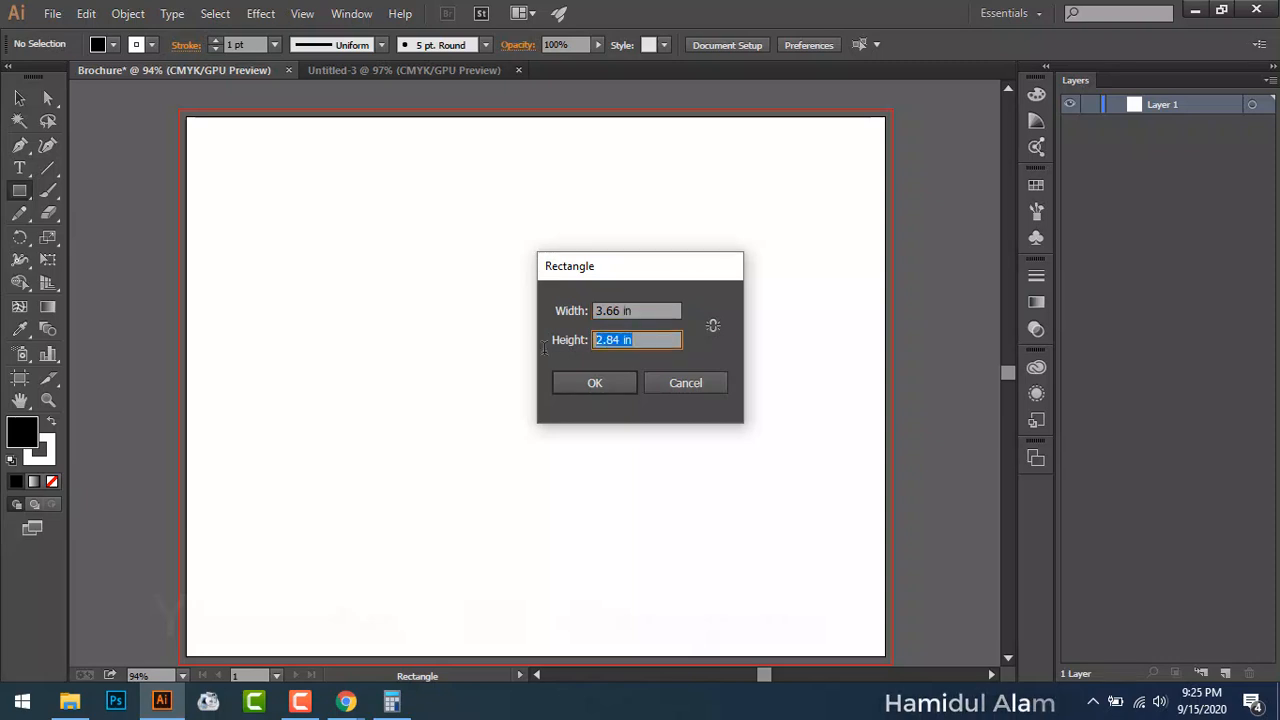
{"action": "type", "text": "8.5"}
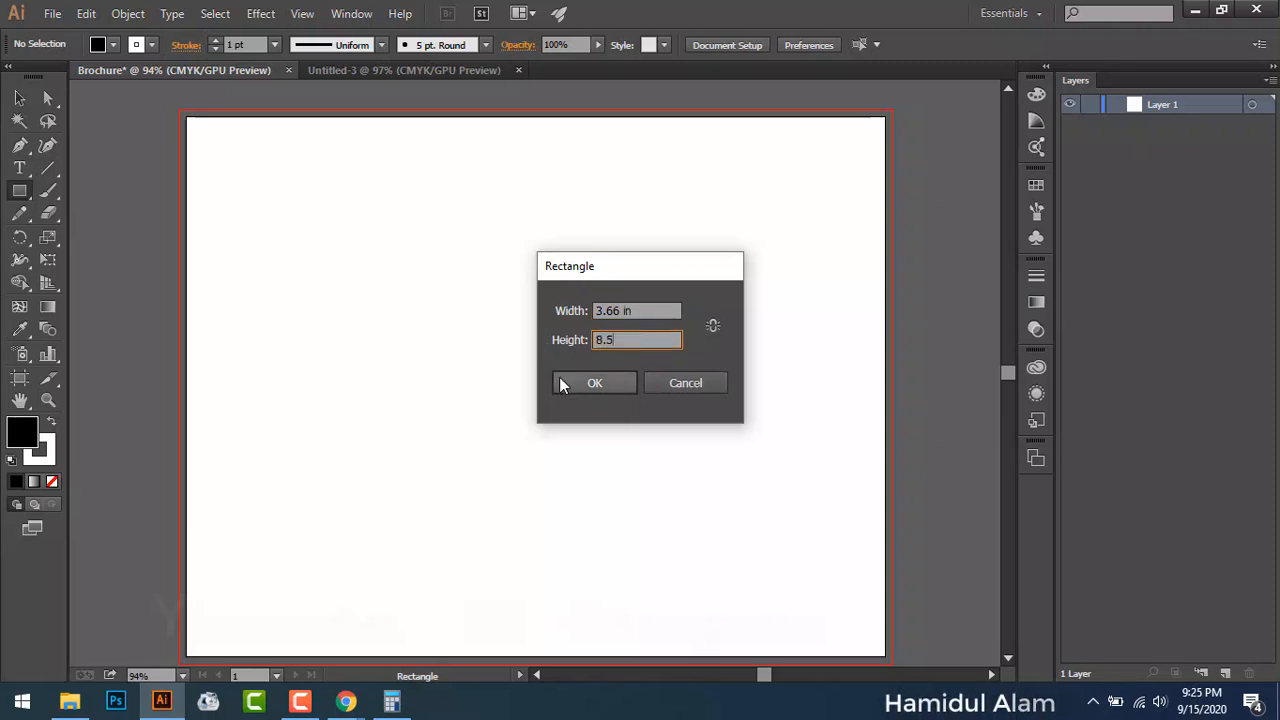
{"action": "left_click", "coordinate": [568, 387]}
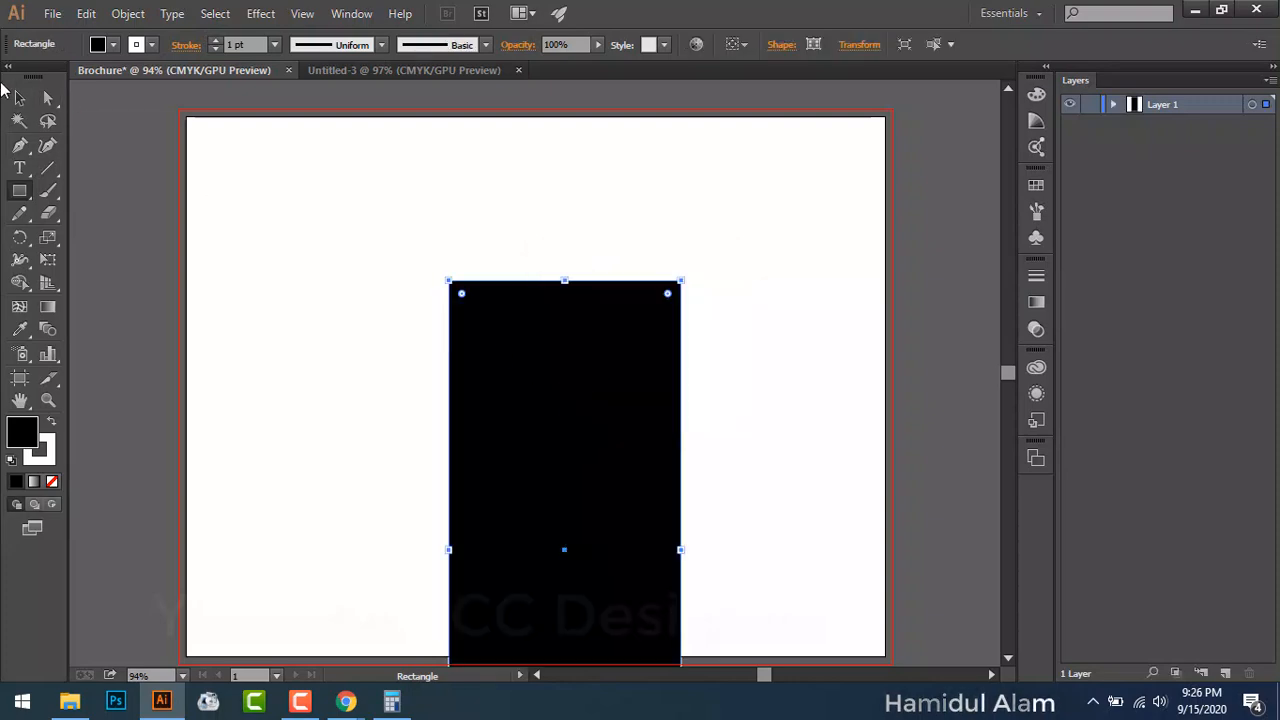
Step: Move the black rectangle to the artboard's top-left corner
{"action": "left_click", "coordinate": [18, 99]}
{"action": "left_click_drag", "start_coordinate": [550, 458], "coordinate": [320, 323]}
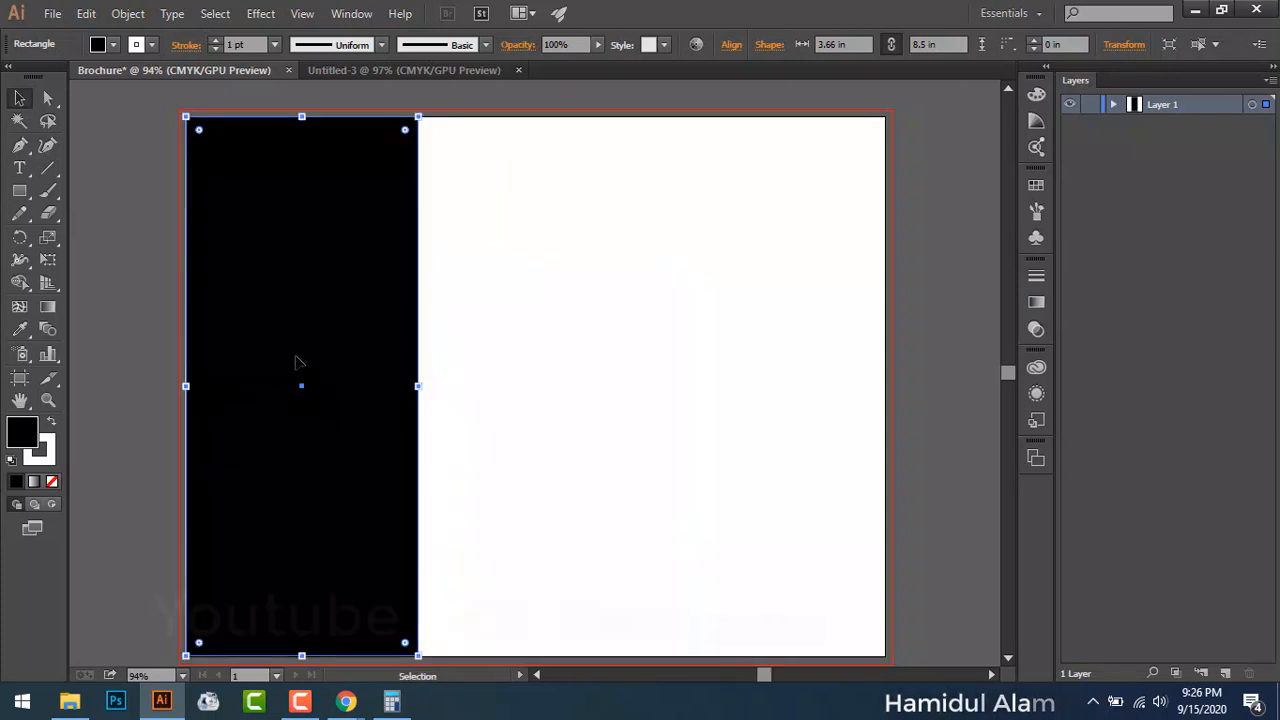
{"action": "left_click", "coordinate": [96, 346]}
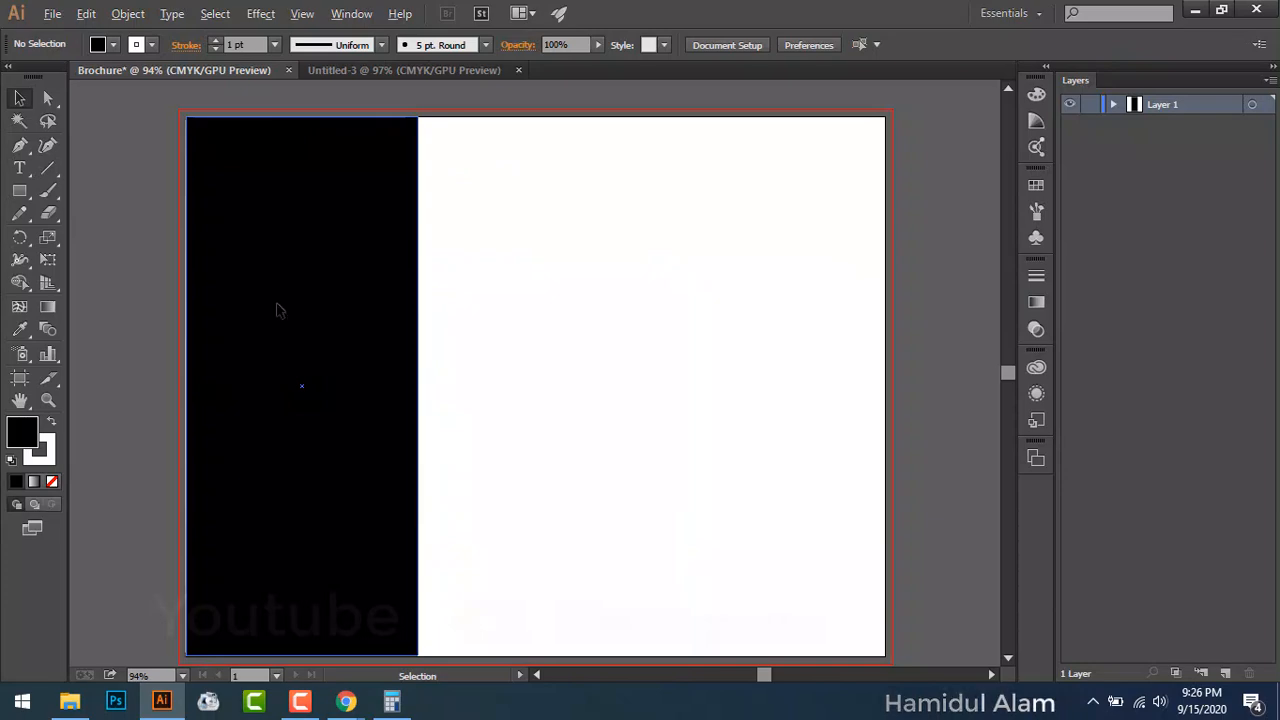
Step: Alt-drag a copy beside the first panel and set the copy's stroke to None
{"action": "left_click_drag", "start_coordinate": [270, 304], "coordinate": [506, 310]}
{"action": "left_click", "coordinate": [131, 358]}
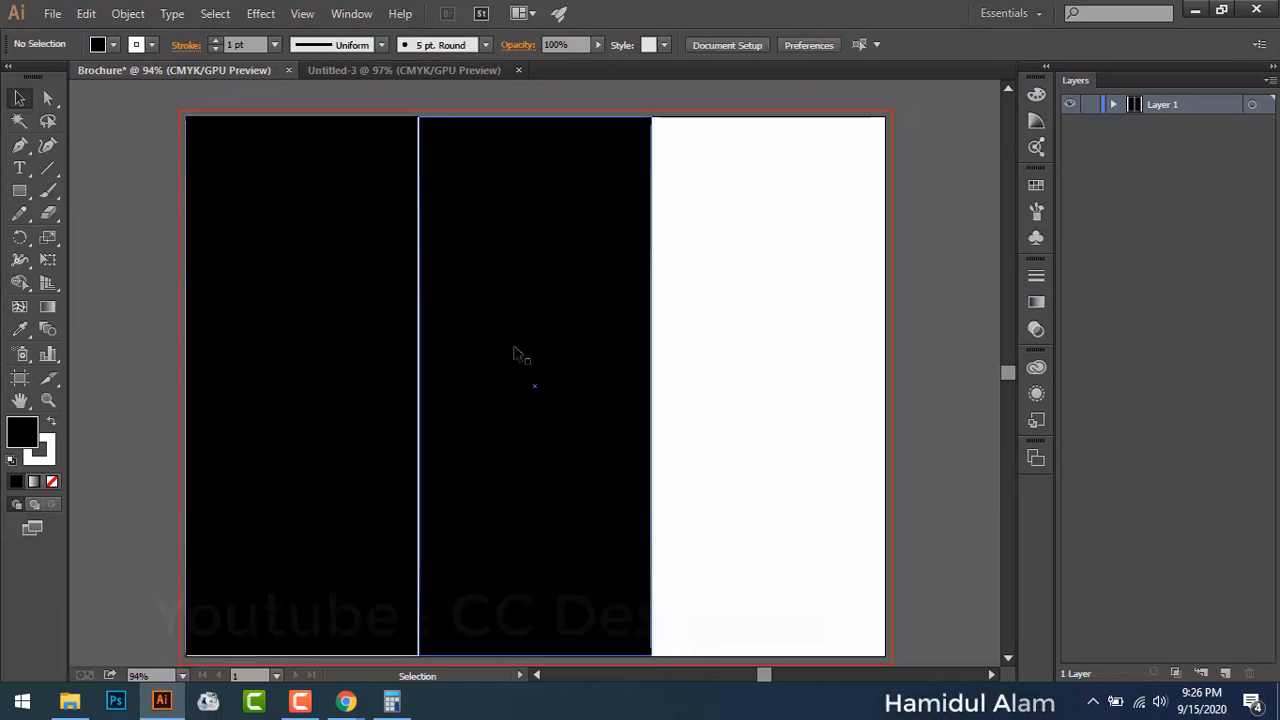
{"action": "left_click", "coordinate": [490, 325]}
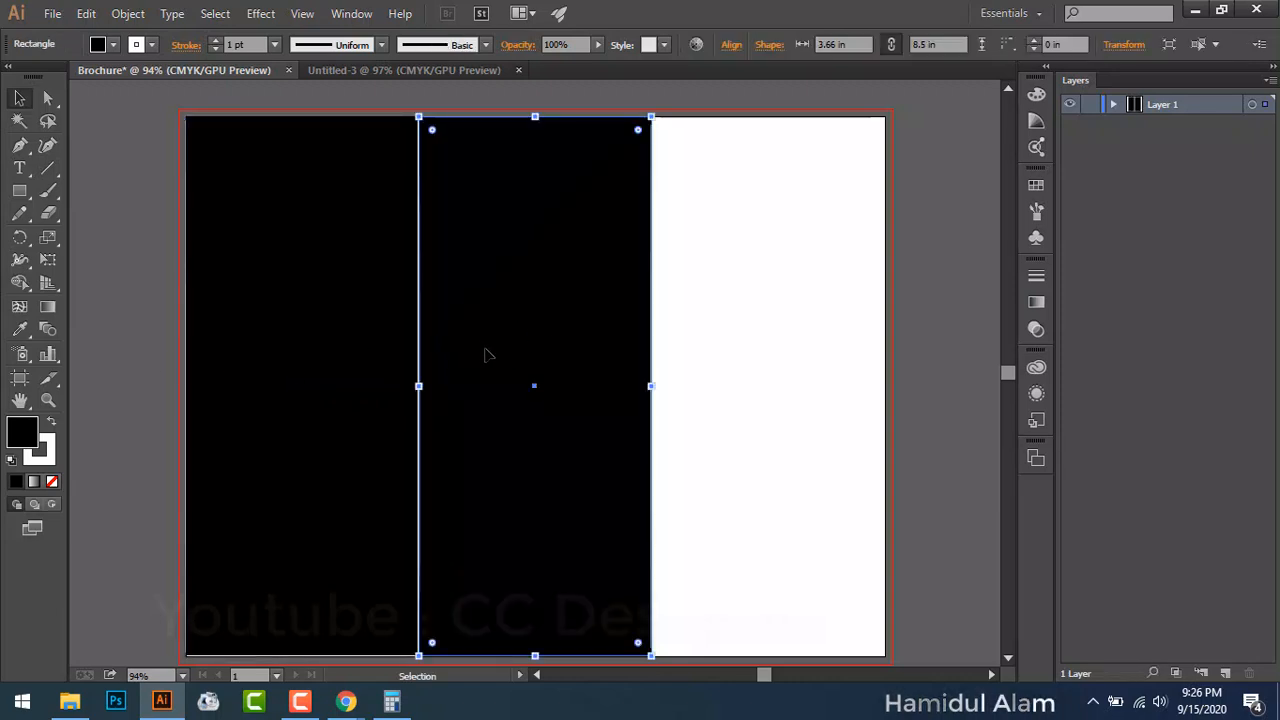
{"action": "left_click", "coordinate": [153, 44]}
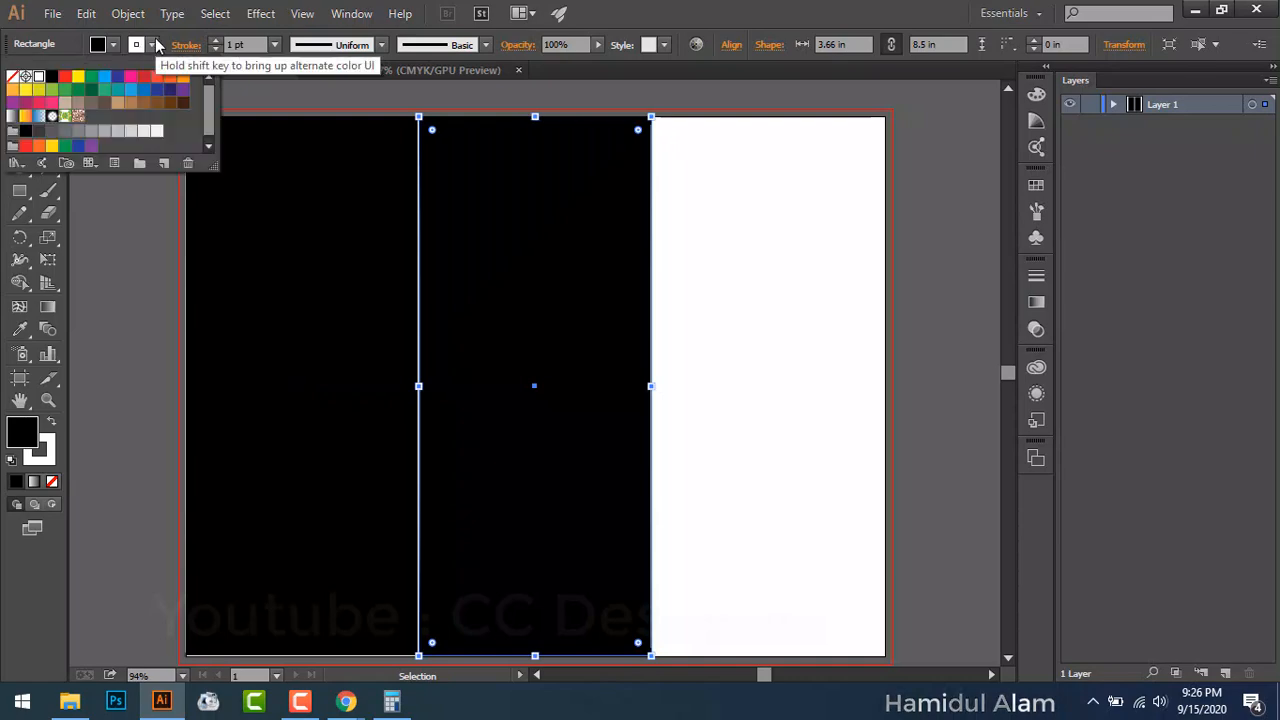
{"action": "left_click", "coordinate": [12, 76]}
Step: Set the left black rectangle's stroke to None
{"action": "left_click", "coordinate": [93, 287]}
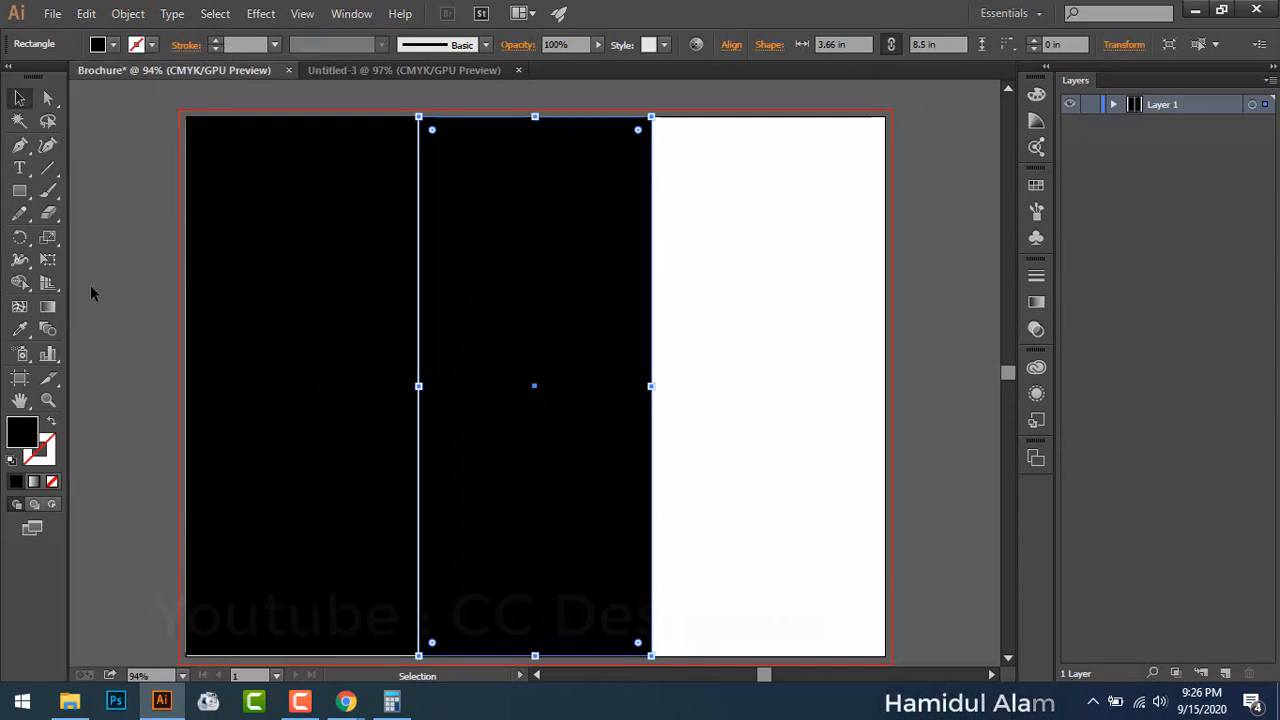
{"action": "left_click", "coordinate": [260, 288]}
{"action": "left_click", "coordinate": [152, 45]}
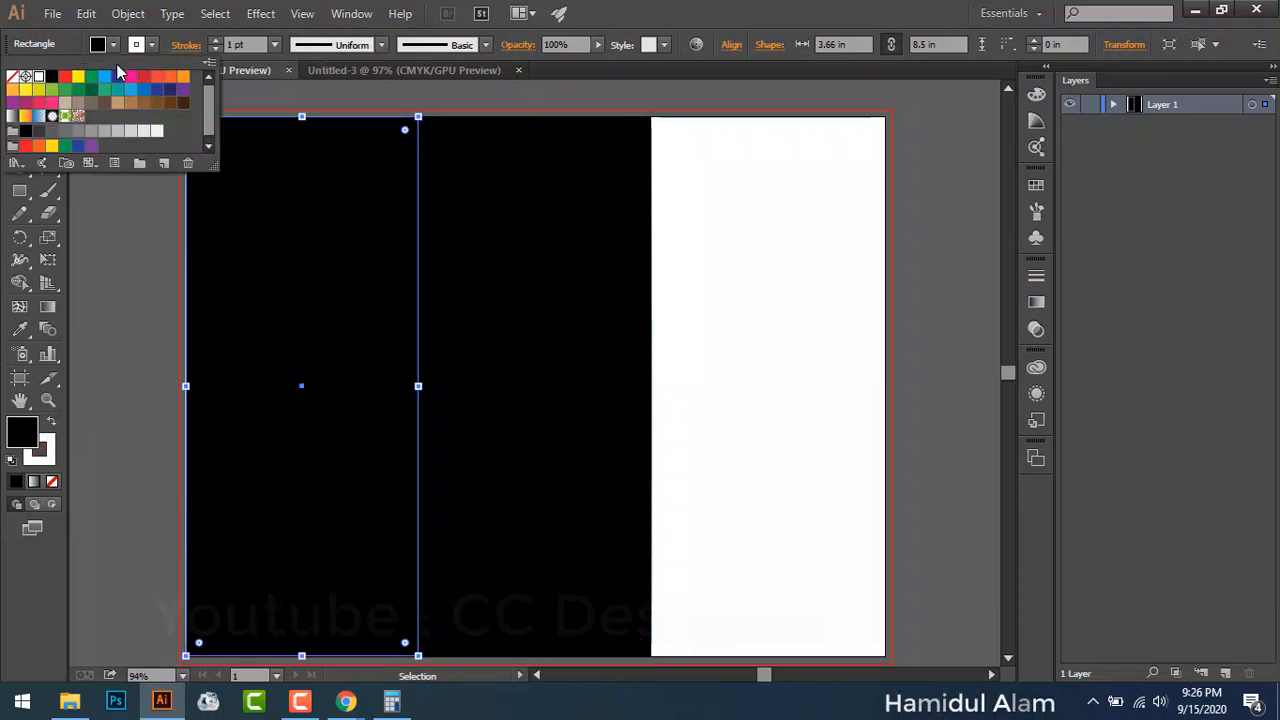
{"action": "left_click", "coordinate": [12, 76]}
{"action": "left_click", "coordinate": [114, 265]}
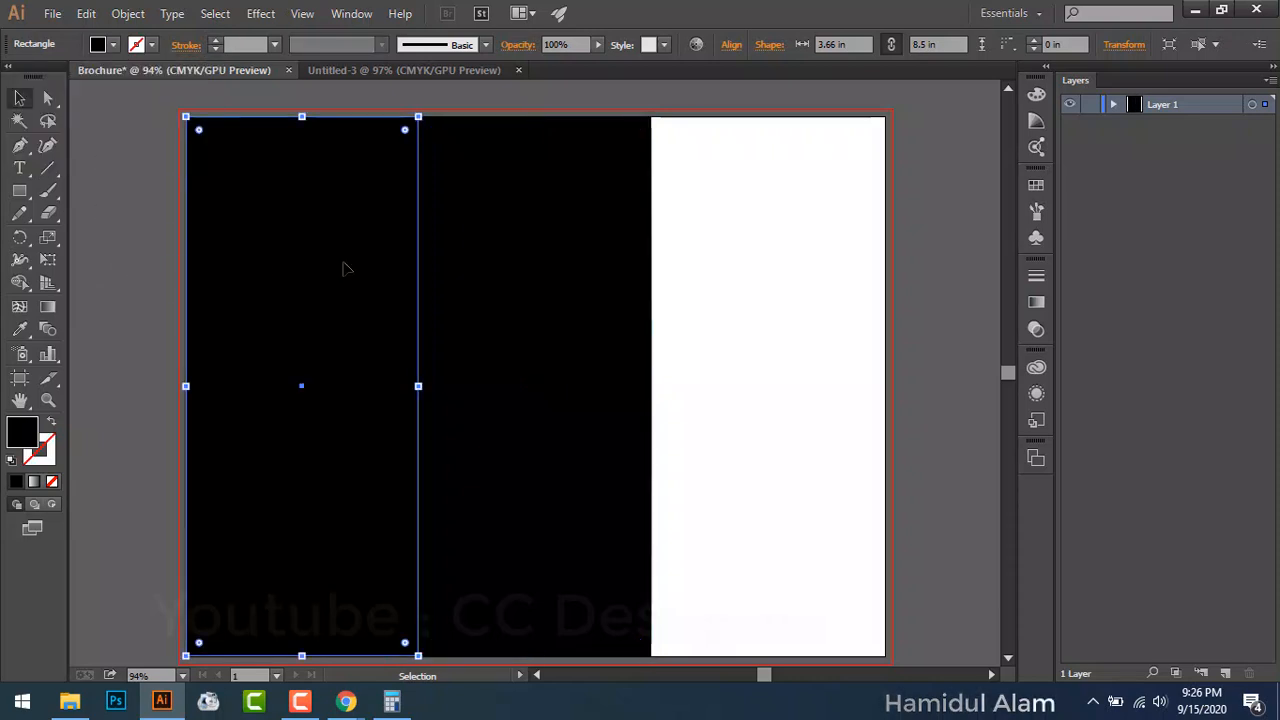
{"action": "left_click", "coordinate": [912, 245]}
Step: Alt-drag a copy of the middle panel into the artboard's right third
{"action": "left_click", "coordinate": [590, 345]}
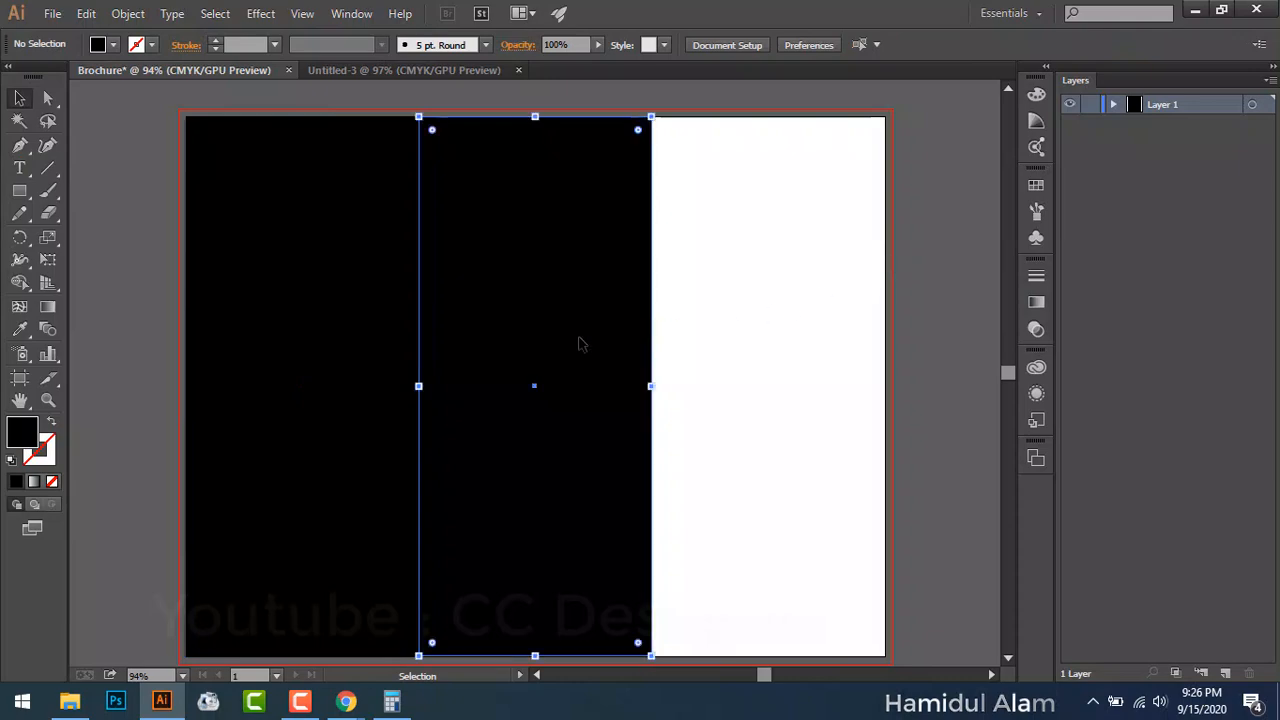
{"action": "left_click_drag", "start_coordinate": [583, 343], "coordinate": [817, 346]}
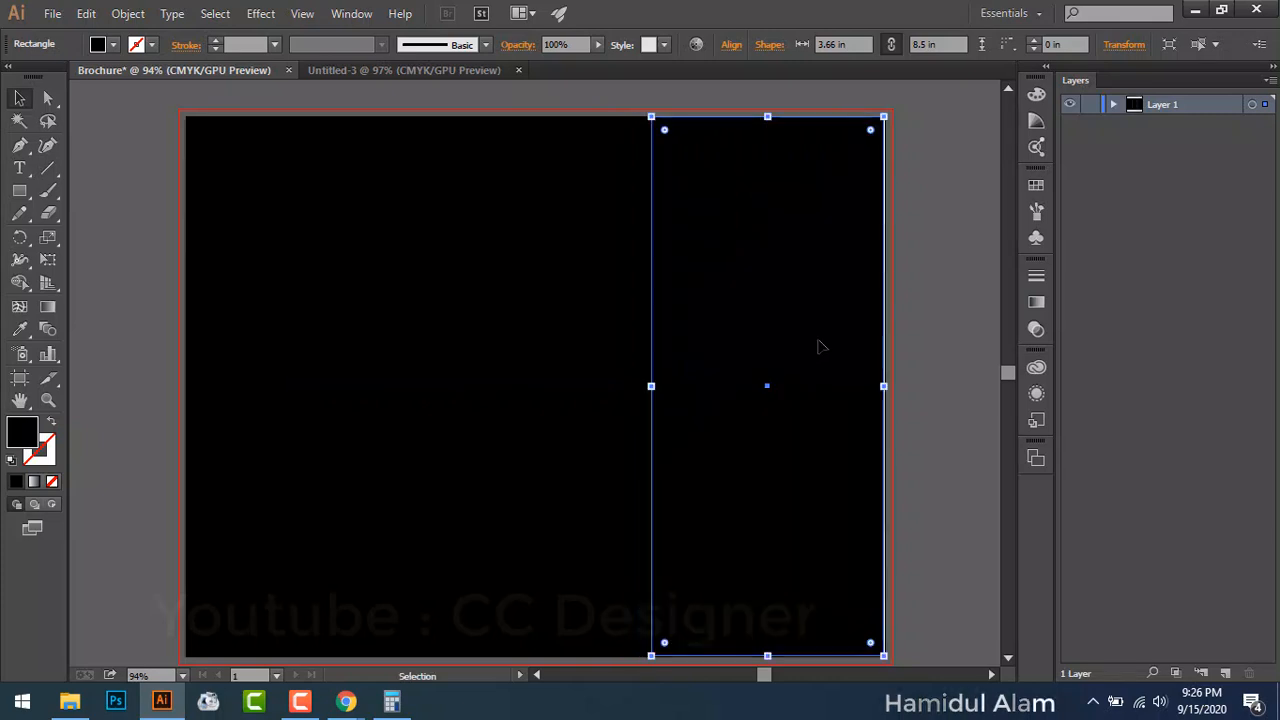
{"action": "left_click", "coordinate": [949, 288]}
{"action": "scroll", "coordinate": [889, 420], "scroll_direction": "down", "scroll_amount": 2}
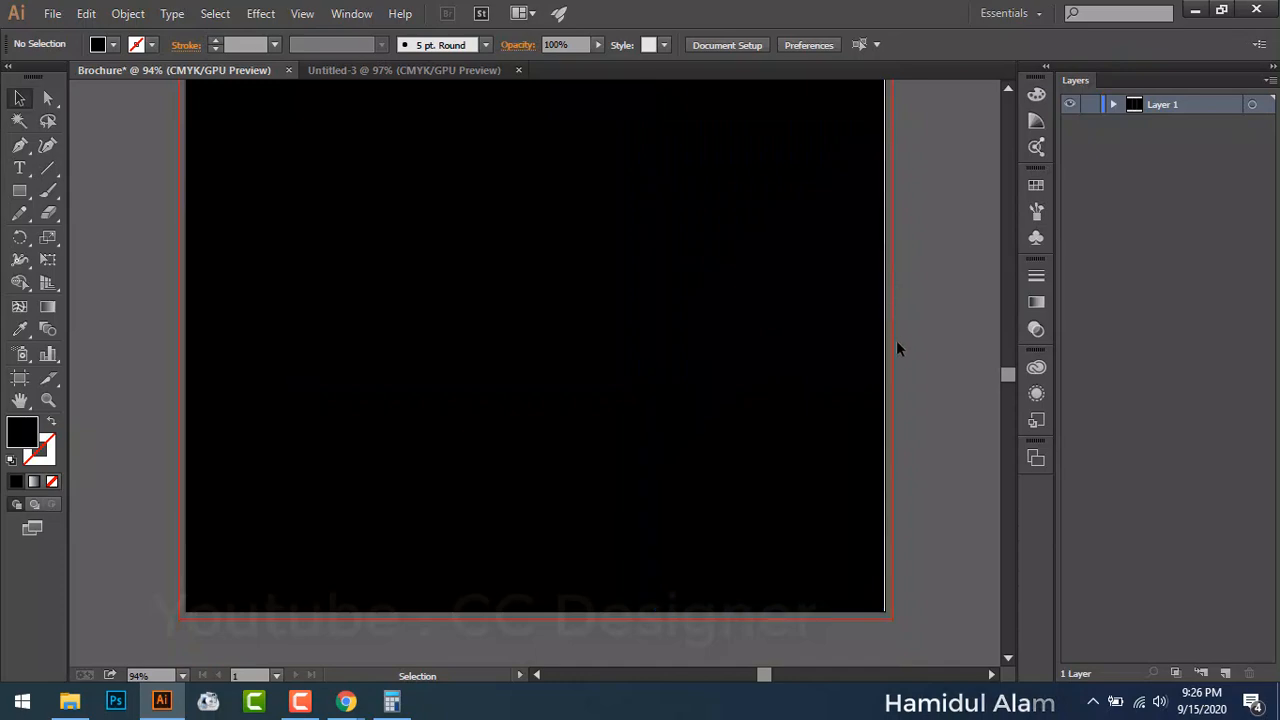
{"action": "scroll", "coordinate": [486, 357], "scroll_direction": "up", "scroll_amount": 1}
{"action": "left_click", "coordinate": [470, 357]}
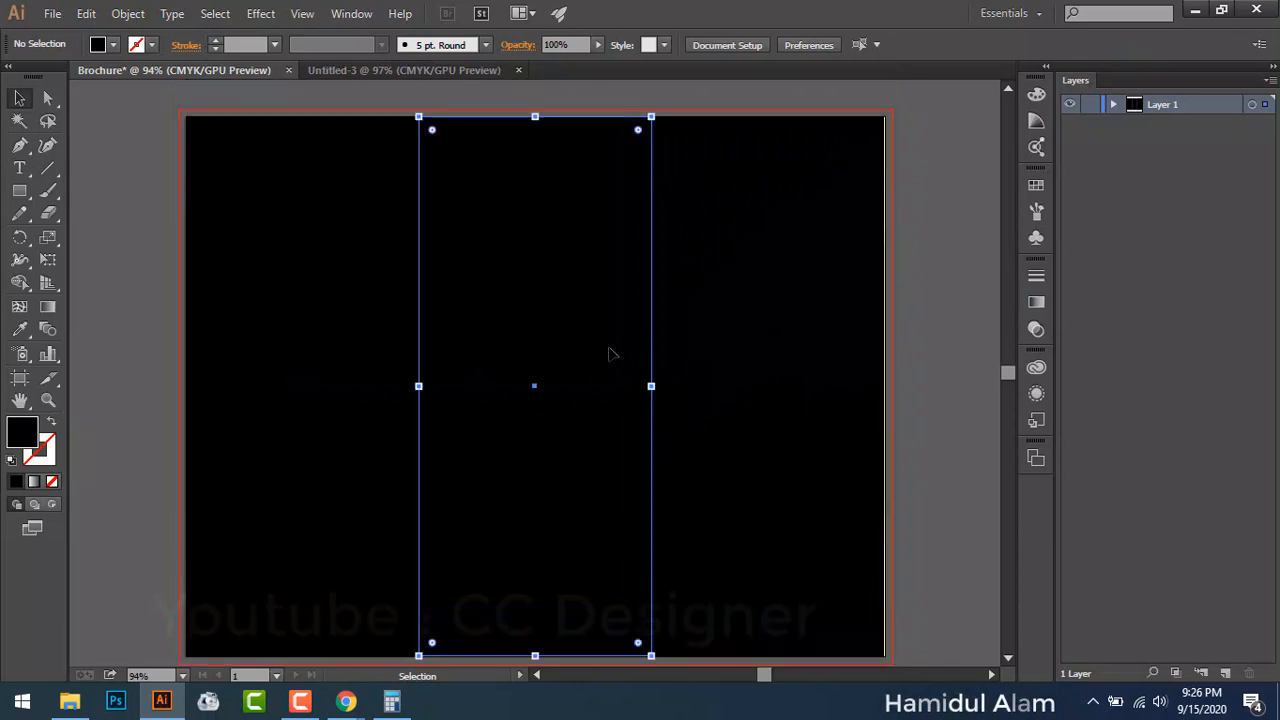
{"action": "scroll", "coordinate": [925, 325], "scroll_direction": "up", "scroll_amount": 6}
{"action": "scroll", "coordinate": [886, 291], "scroll_direction": "down", "scroll_amount": 2}
{"action": "scroll", "coordinate": [890, 285], "scroll_direction": "down", "scroll_amount": 4}
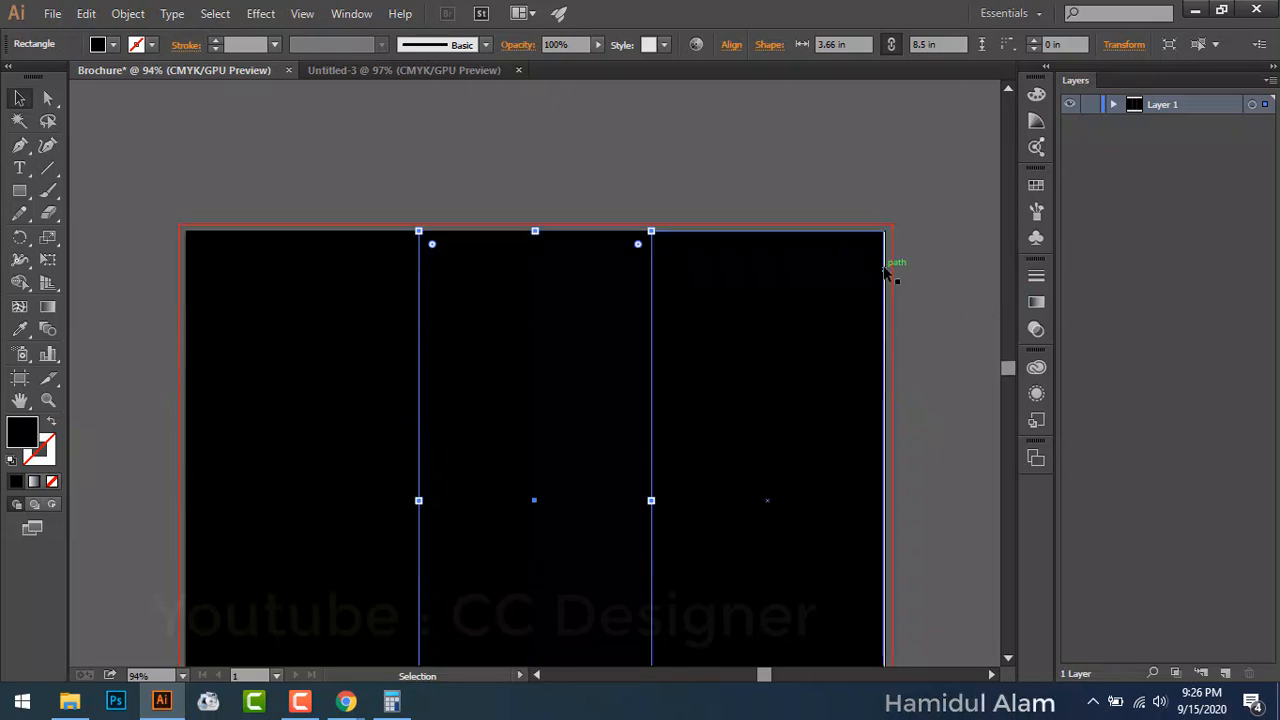
{"action": "left_click", "coordinate": [940, 232]}
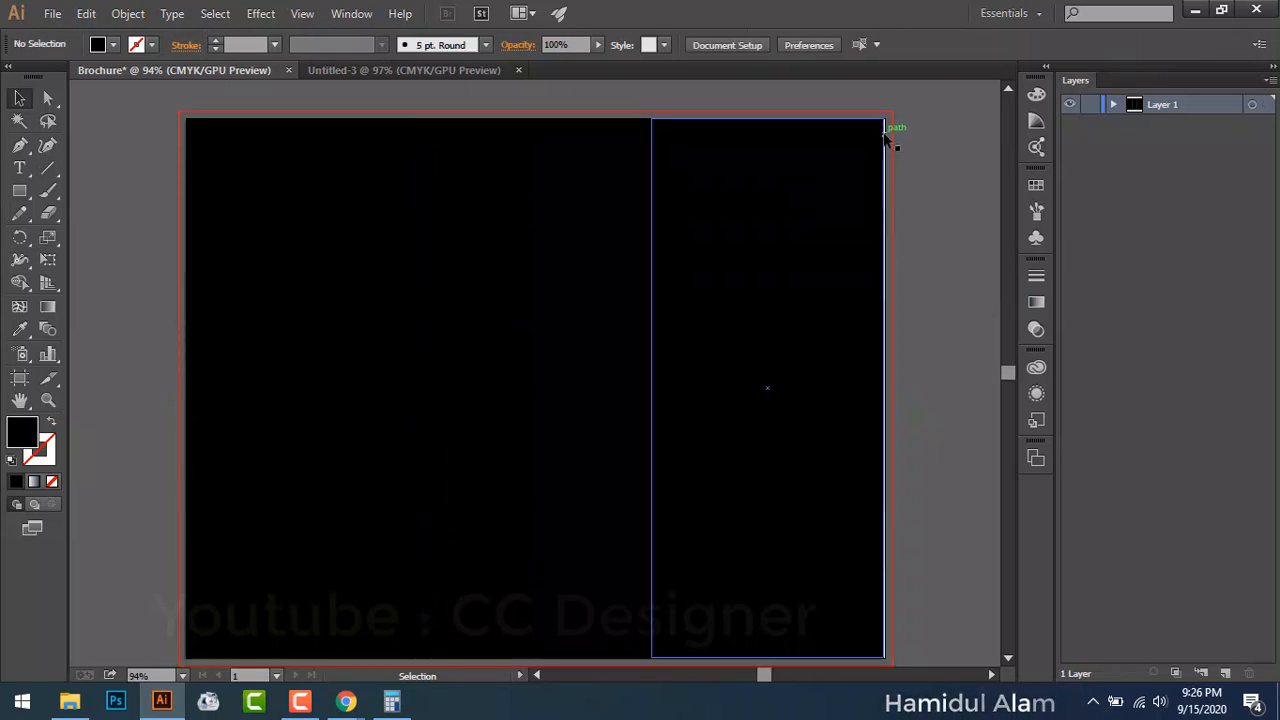
Step: Zoom in to inspect the panel edges, then fit the whole artboard back in view
{"action": "key", "text": "ctrl+equal"}
{"action": "key", "text": "ctrl+equal"}
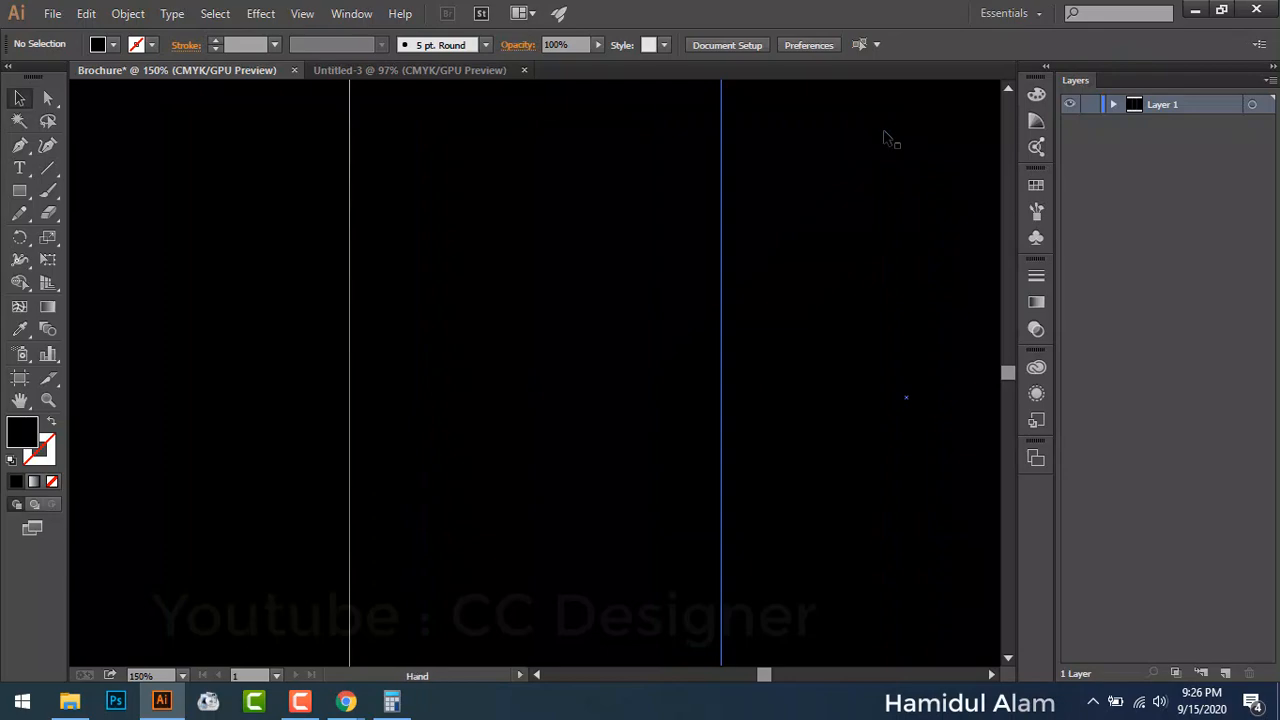
{"action": "left_click_drag", "start_coordinate": [774, 297], "coordinate": [397, 337]}
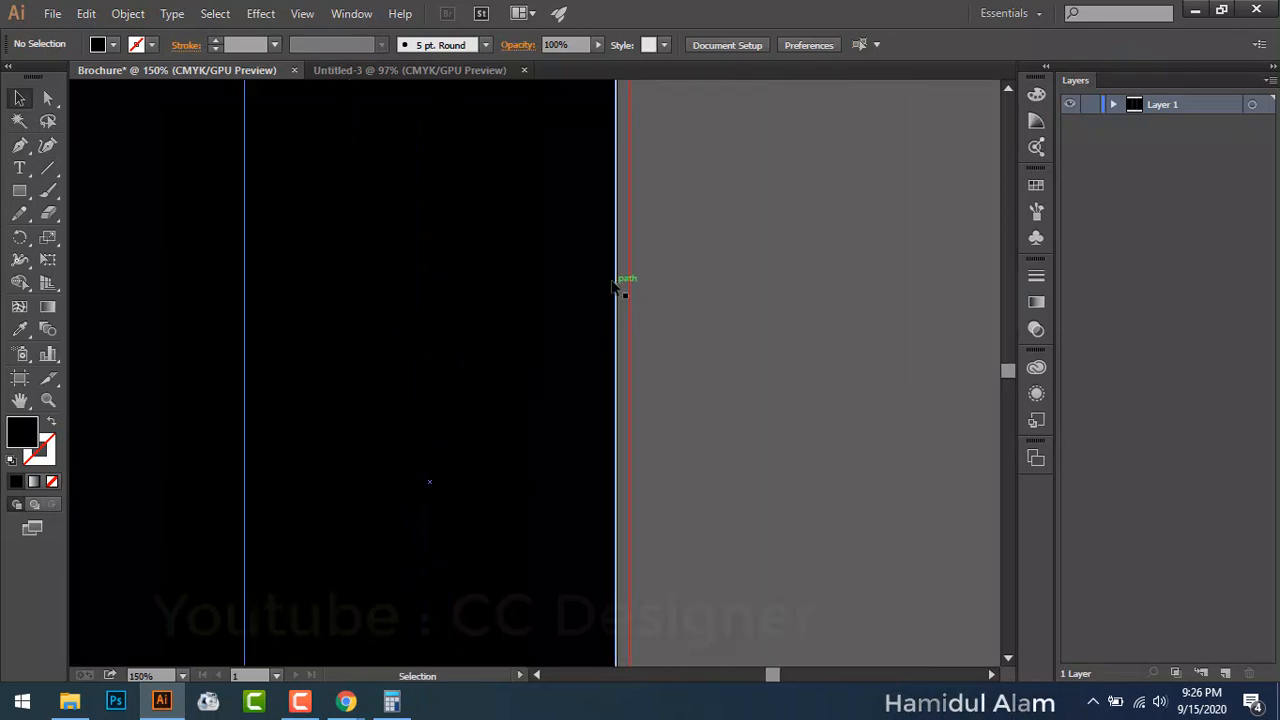
{"action": "key", "text": "ctrl+equal"}
{"action": "key", "text": "ctrl+equal"}
{"action": "key", "text": "ctrl+equal"}
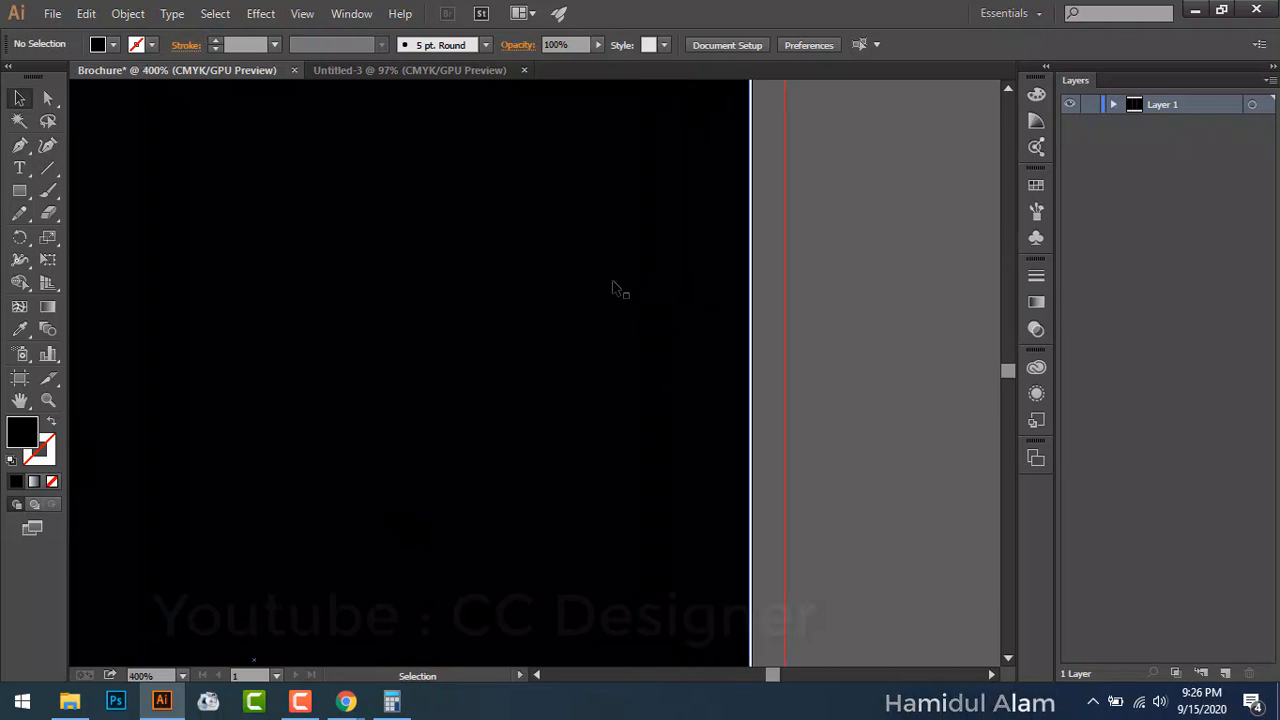
{"action": "key", "text": "ctrl+0"}
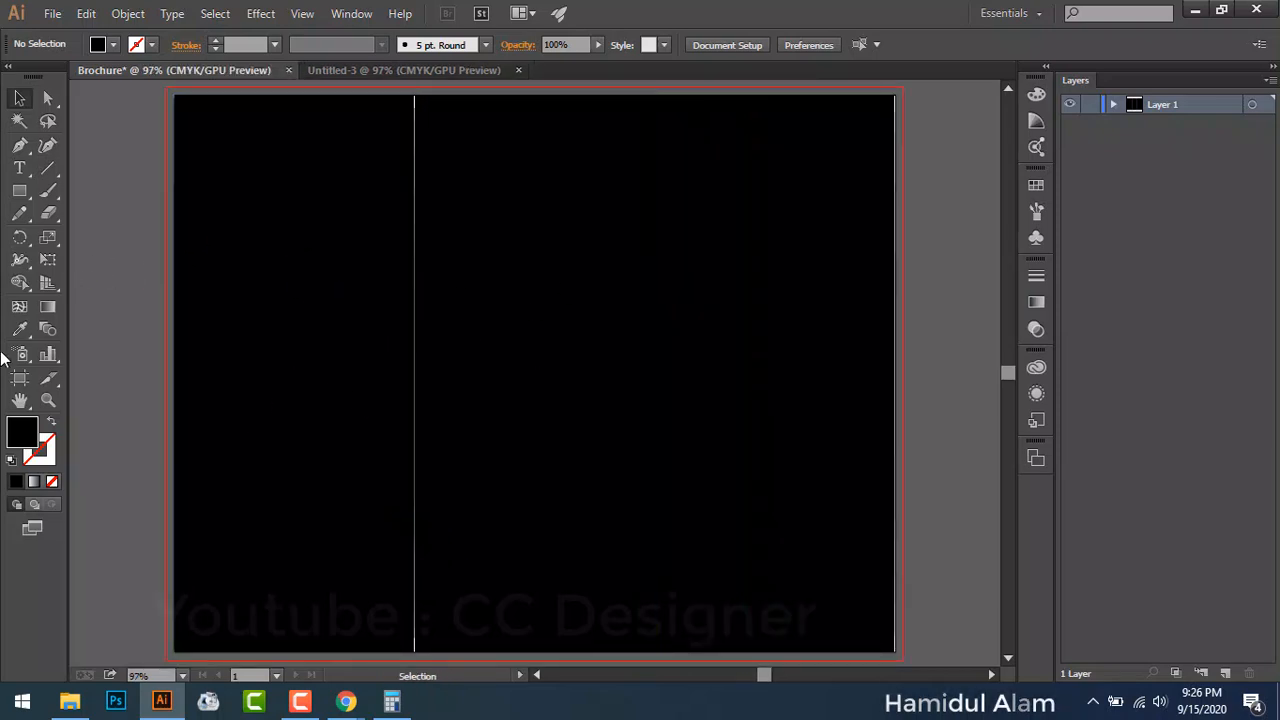
Step: Delete the middle, right and left black panels, leaving the artboard white
{"action": "left_click_drag", "start_coordinate": [535, 335], "coordinate": [497, 362]}
{"action": "key", "text": "Delete"}
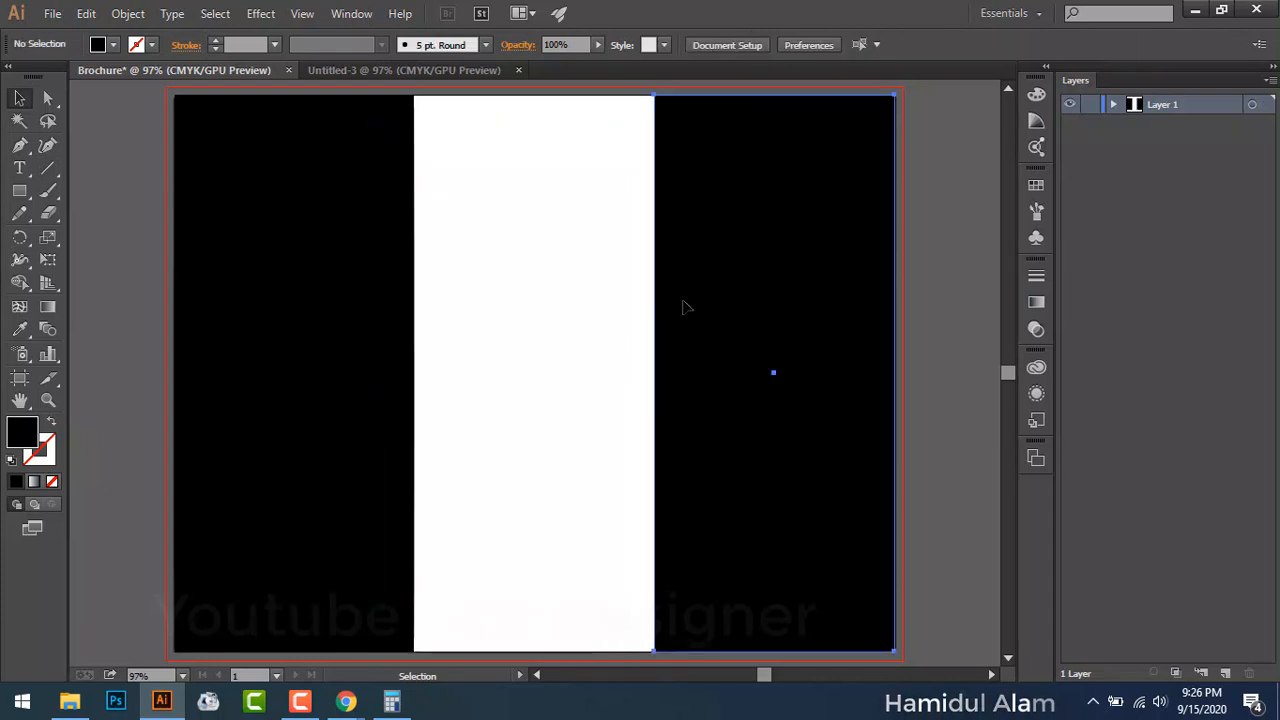
{"action": "left_click_drag", "start_coordinate": [686, 306], "coordinate": [595, 335]}
{"action": "key", "text": "Delete"}
{"action": "left_click_drag", "start_coordinate": [379, 354], "coordinate": [357, 378]}
{"action": "key", "text": "Delete"}
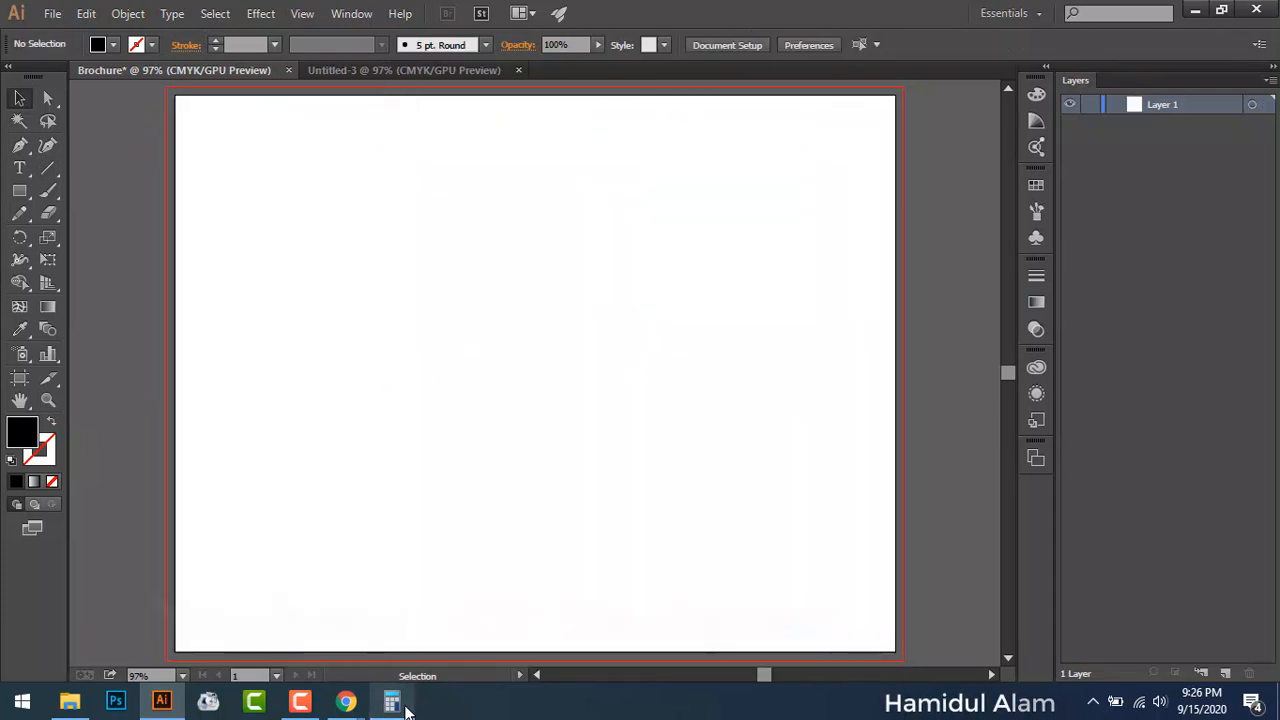
{"action": "left_click", "coordinate": [391, 701]}
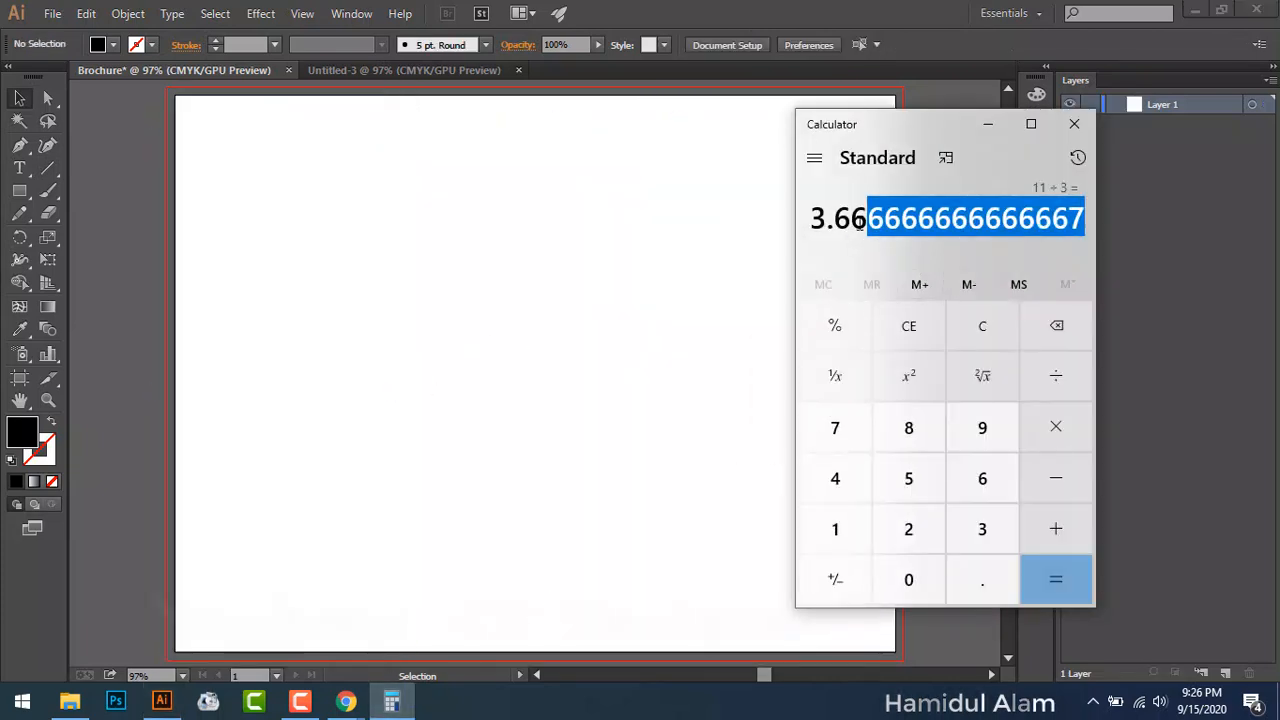
Step: Close Calculator after reading the 3.6666666666666667 result
{"action": "left_click", "coordinate": [1074, 124]}
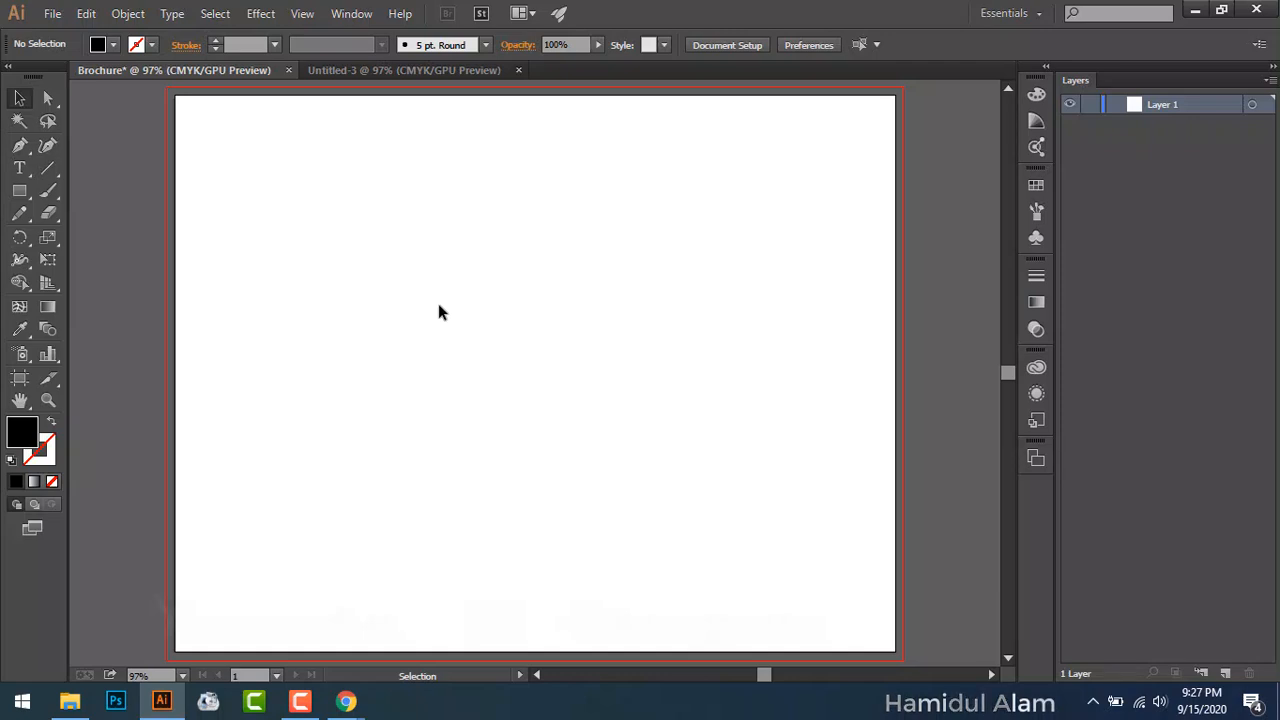
Step: Start a Rectangle Tool rectangle on the artboard with width 11 in and height 8.5 in
{"action": "left_click_drag", "start_coordinate": [19, 190], "coordinate": [98, 193]}
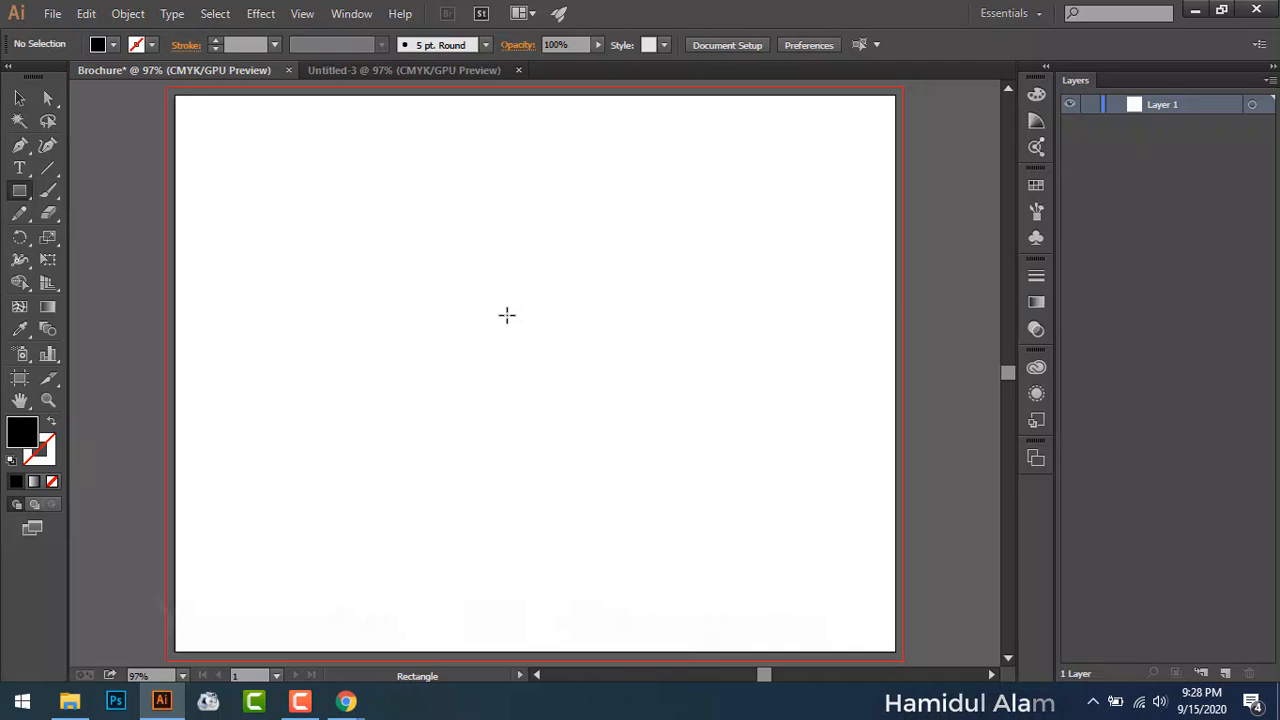
{"action": "left_click", "coordinate": [506, 315]}
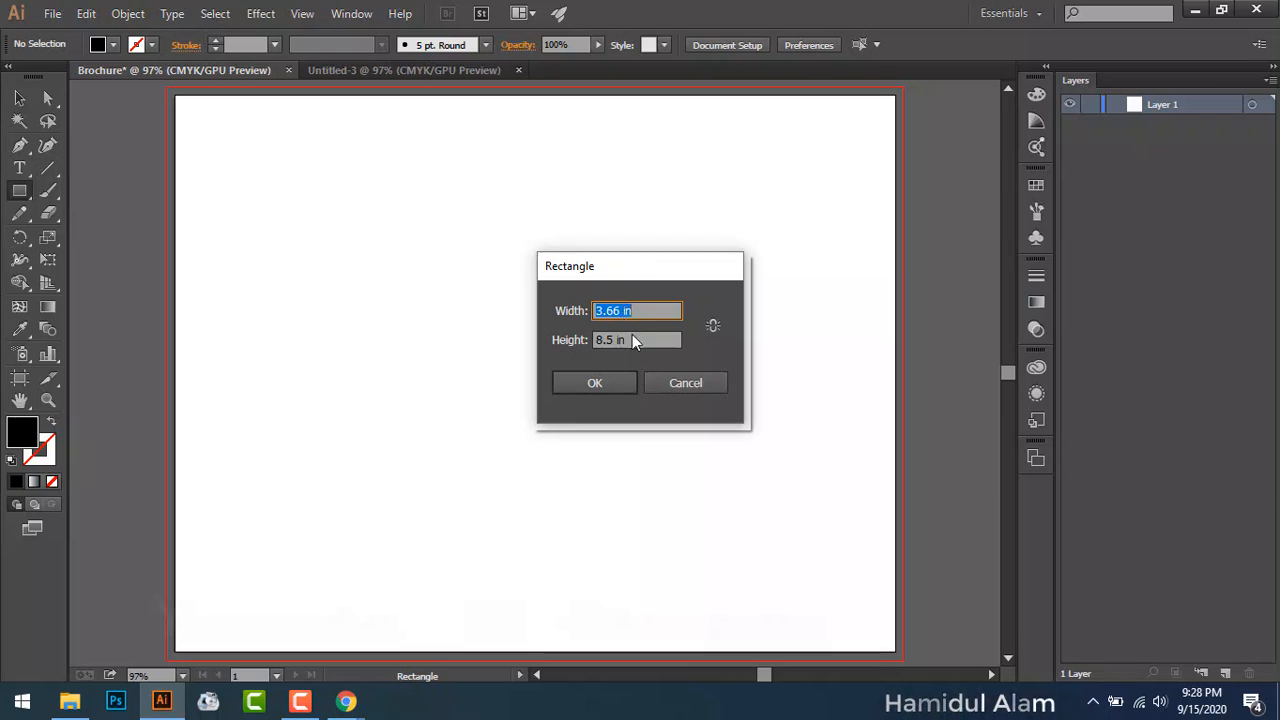
{"action": "type", "text": "11"}
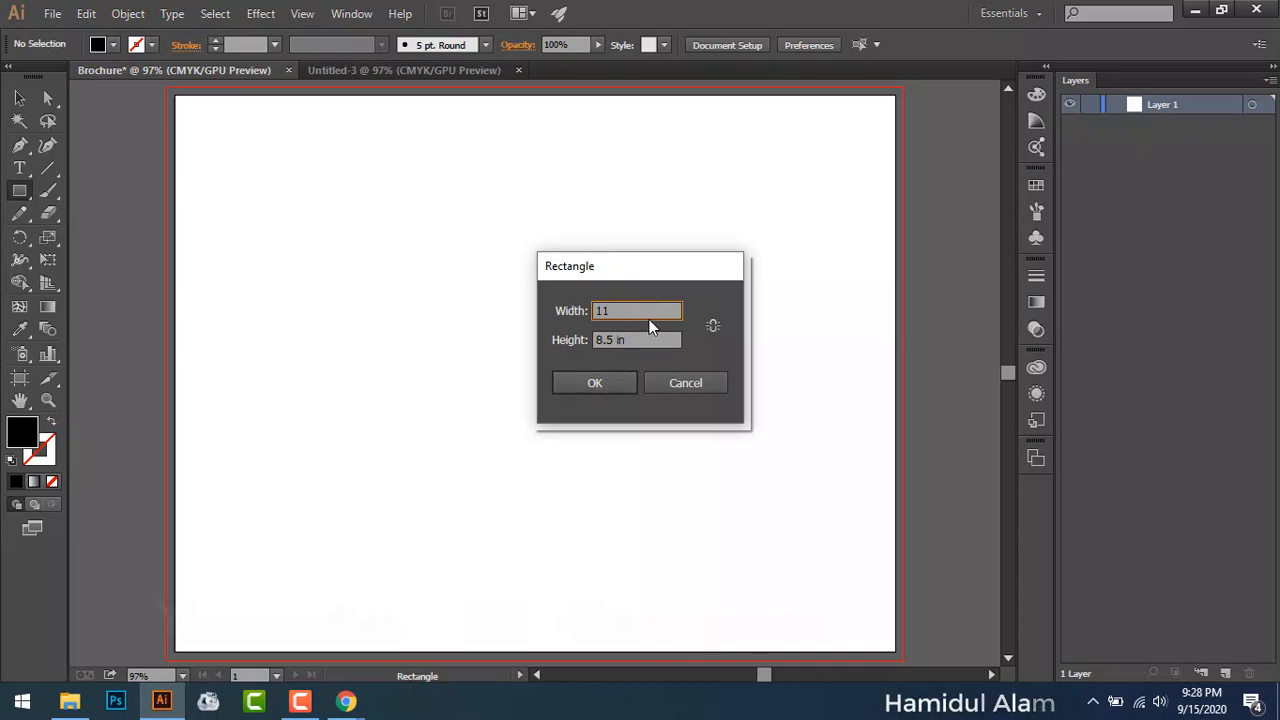
{"action": "key", "text": "Tab"}
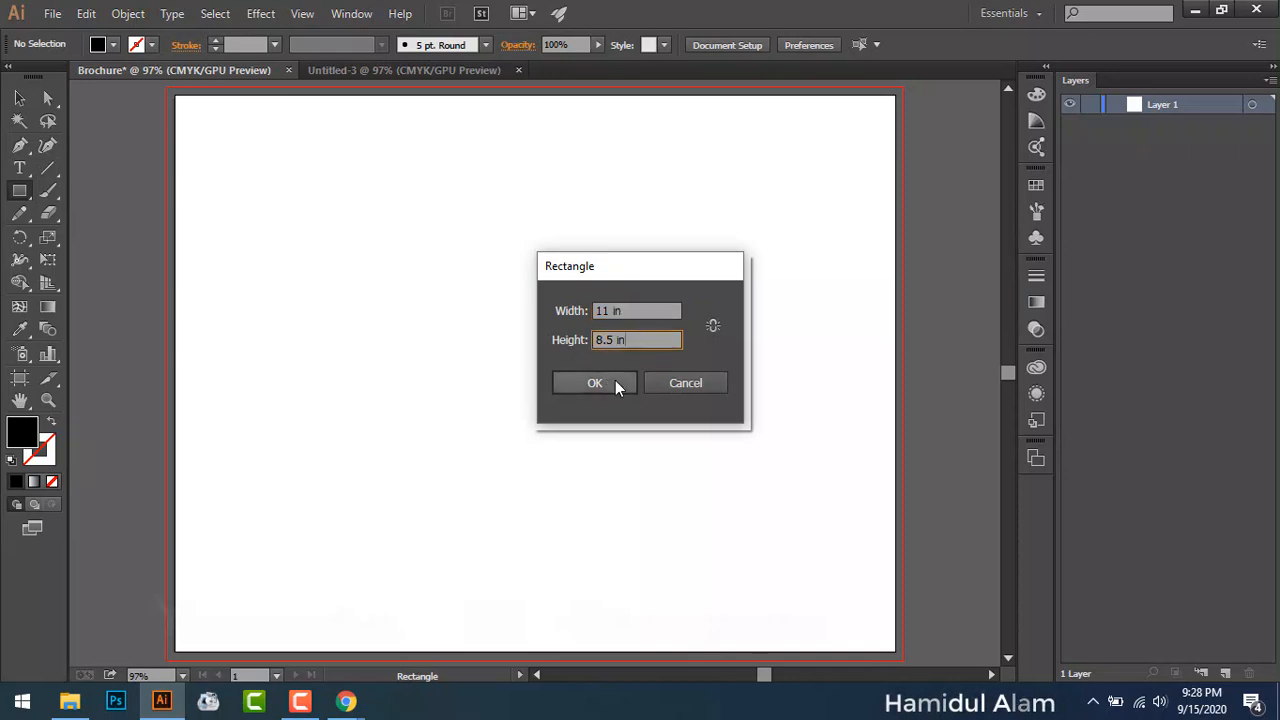
{"action": "left_click", "coordinate": [615, 383]}
Step: Create the 11 × 8.5 in rectangle and centre it horizontally and vertically on the artboard
{"action": "key", "text": "v"}
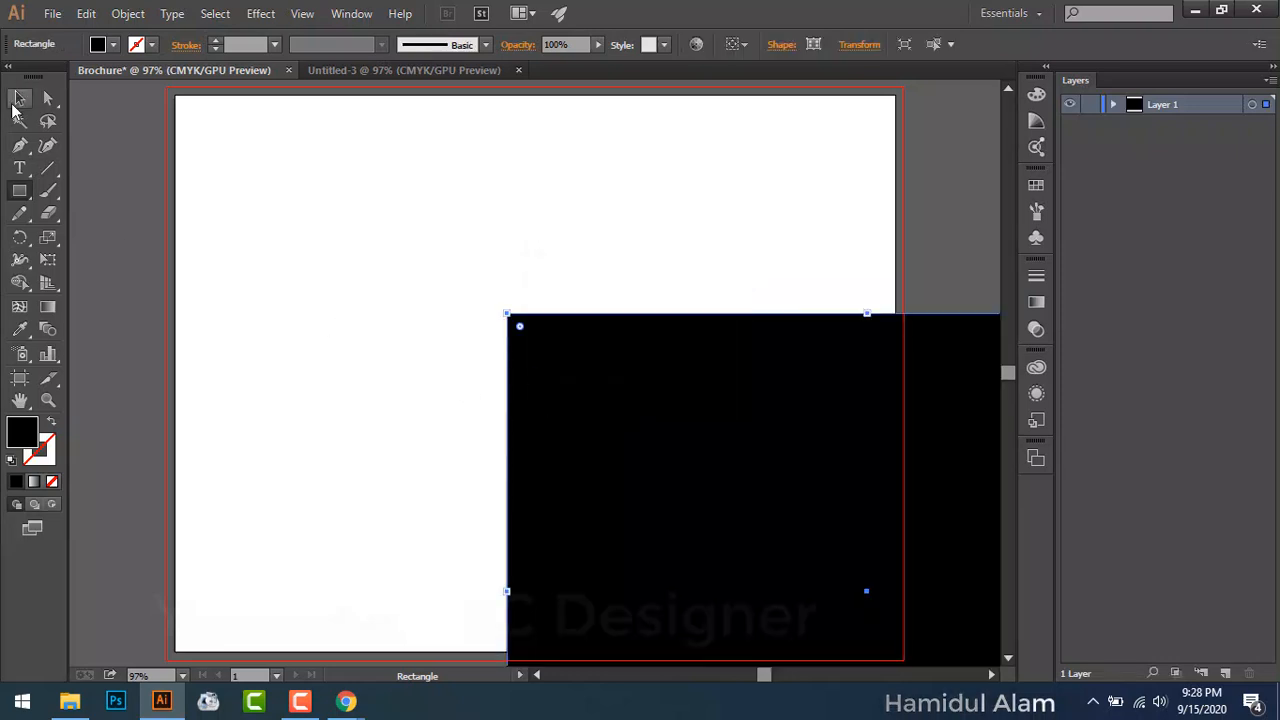
{"action": "left_click_drag", "start_coordinate": [665, 518], "coordinate": [620, 512]}
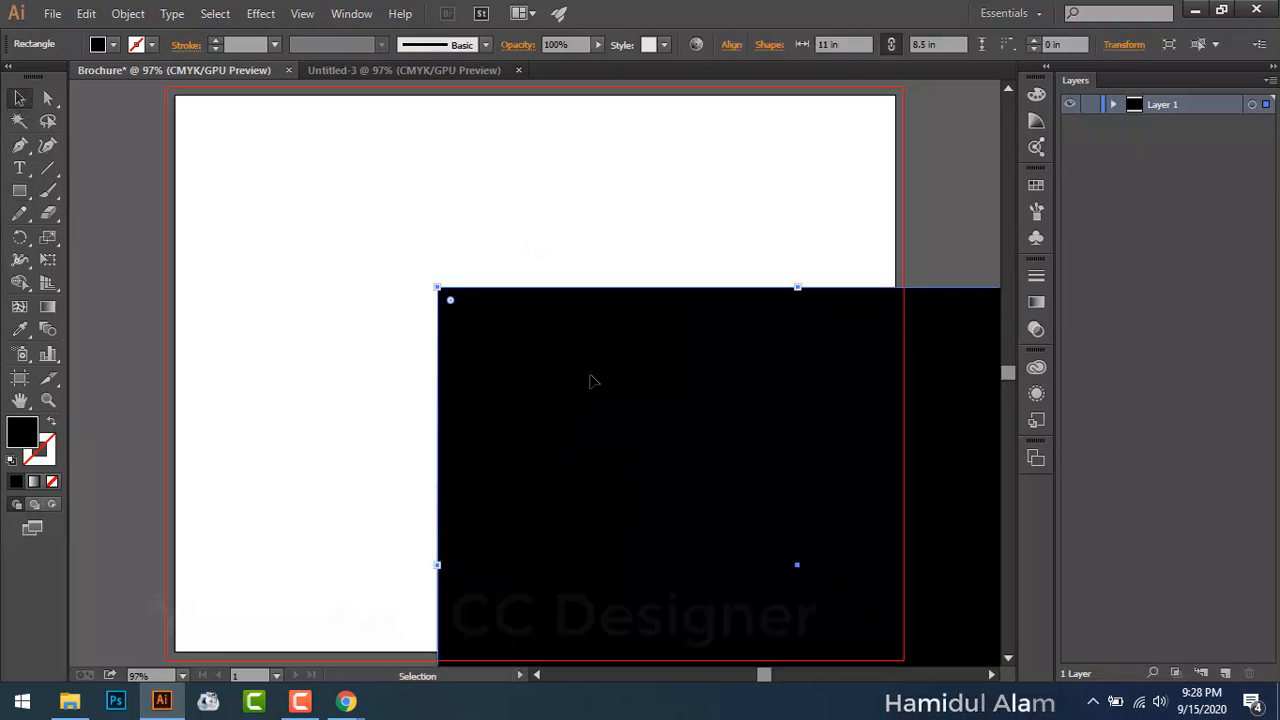
{"action": "left_click", "coordinate": [731, 44]}
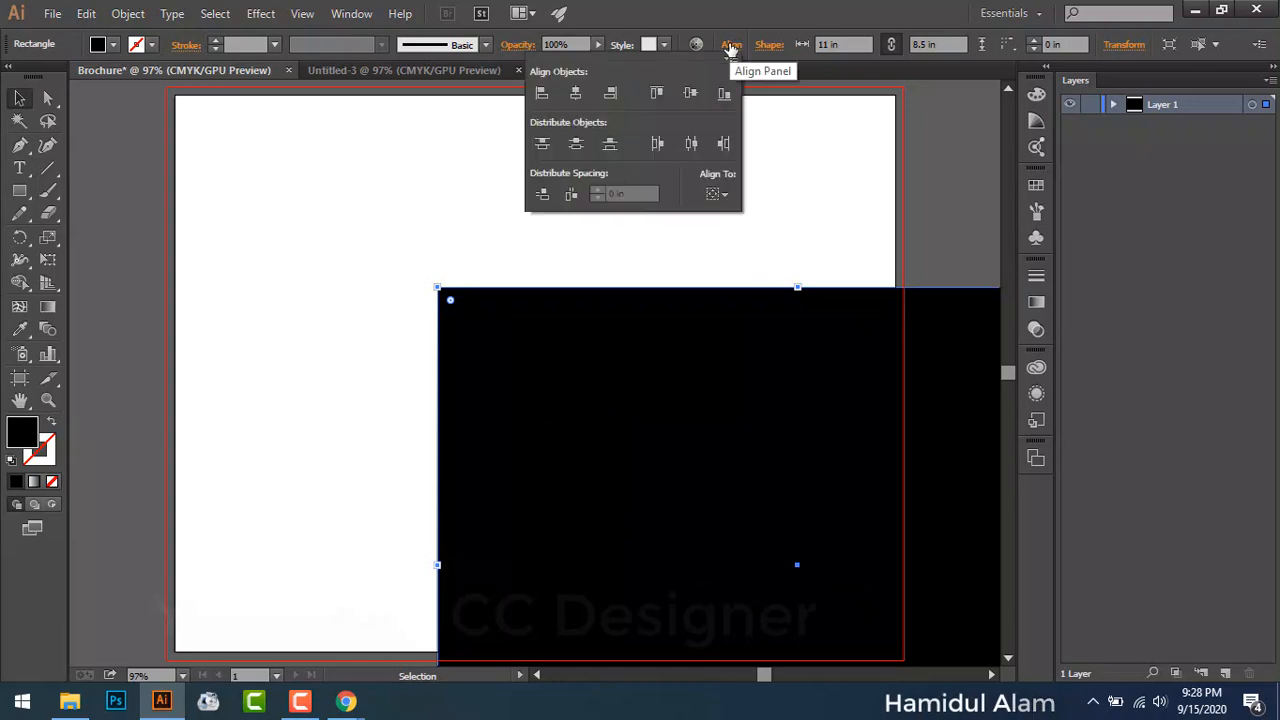
{"action": "left_click", "coordinate": [718, 194]}
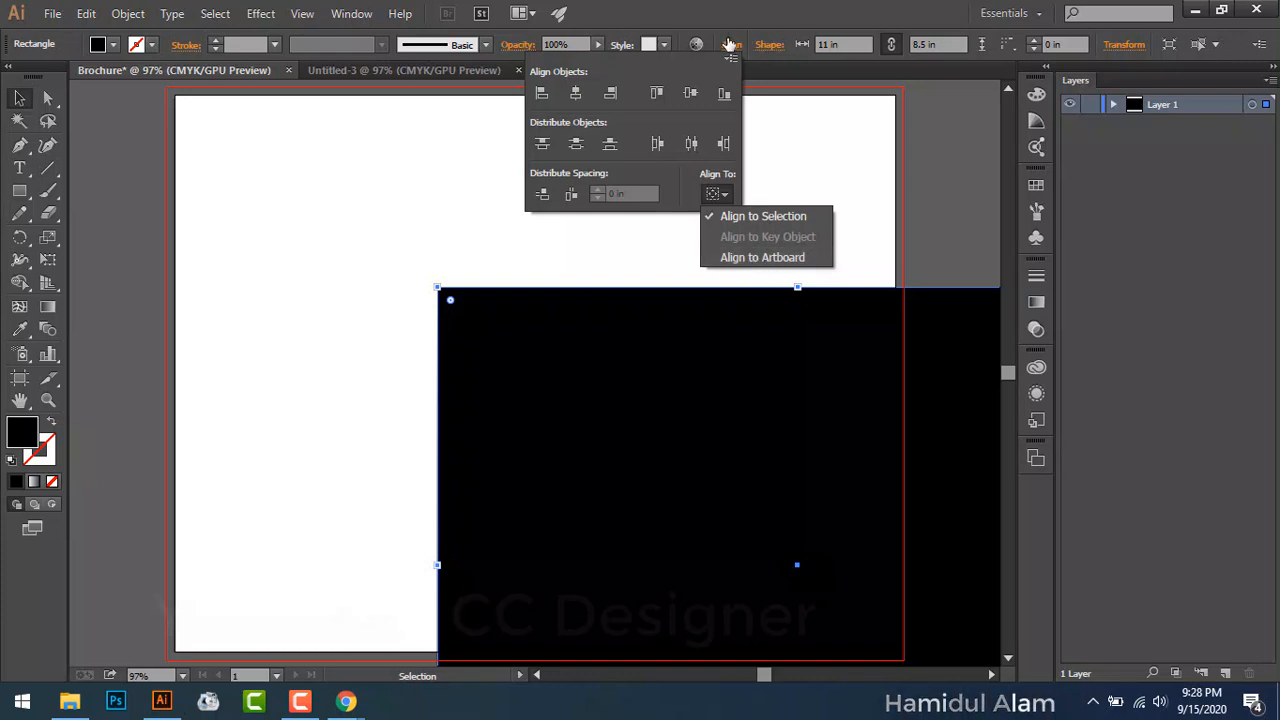
{"action": "left_click", "coordinate": [764, 257]}
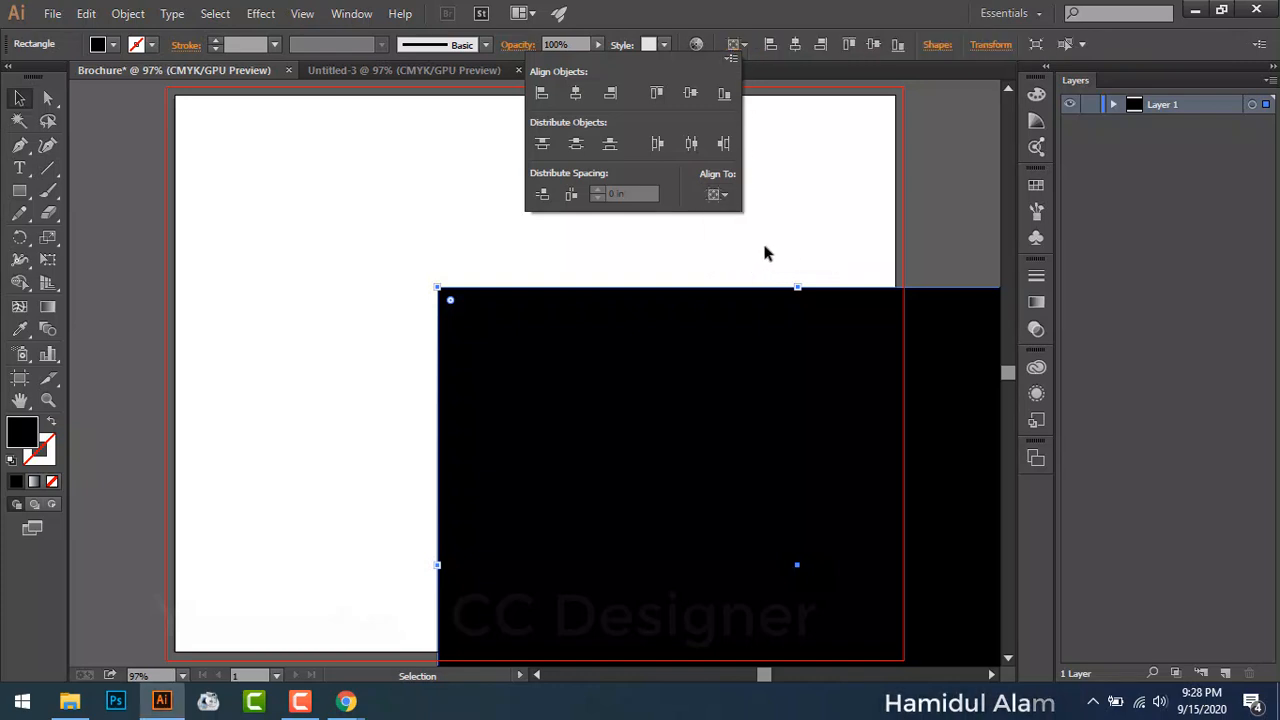
{"action": "left_click", "coordinate": [795, 44]}
{"action": "left_click", "coordinate": [872, 44]}
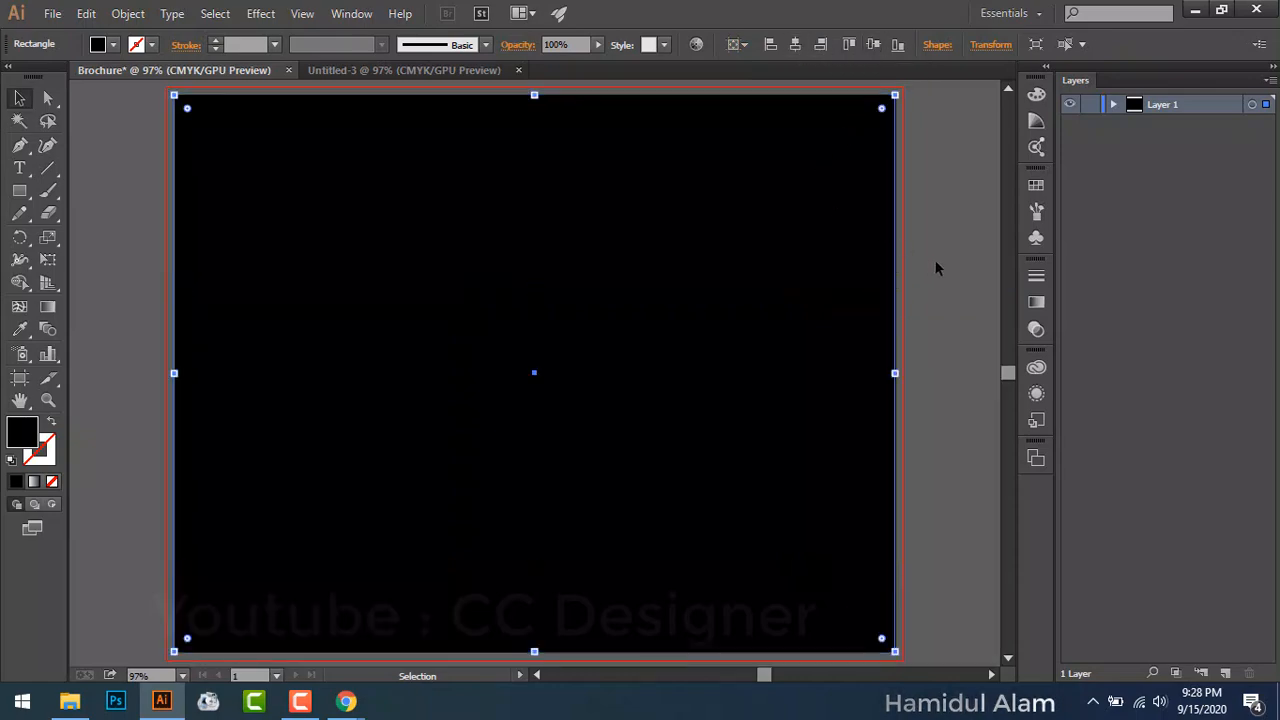
Step: Give the rectangle a dark green fill swatch
{"action": "left_click", "coordinate": [112, 45]}
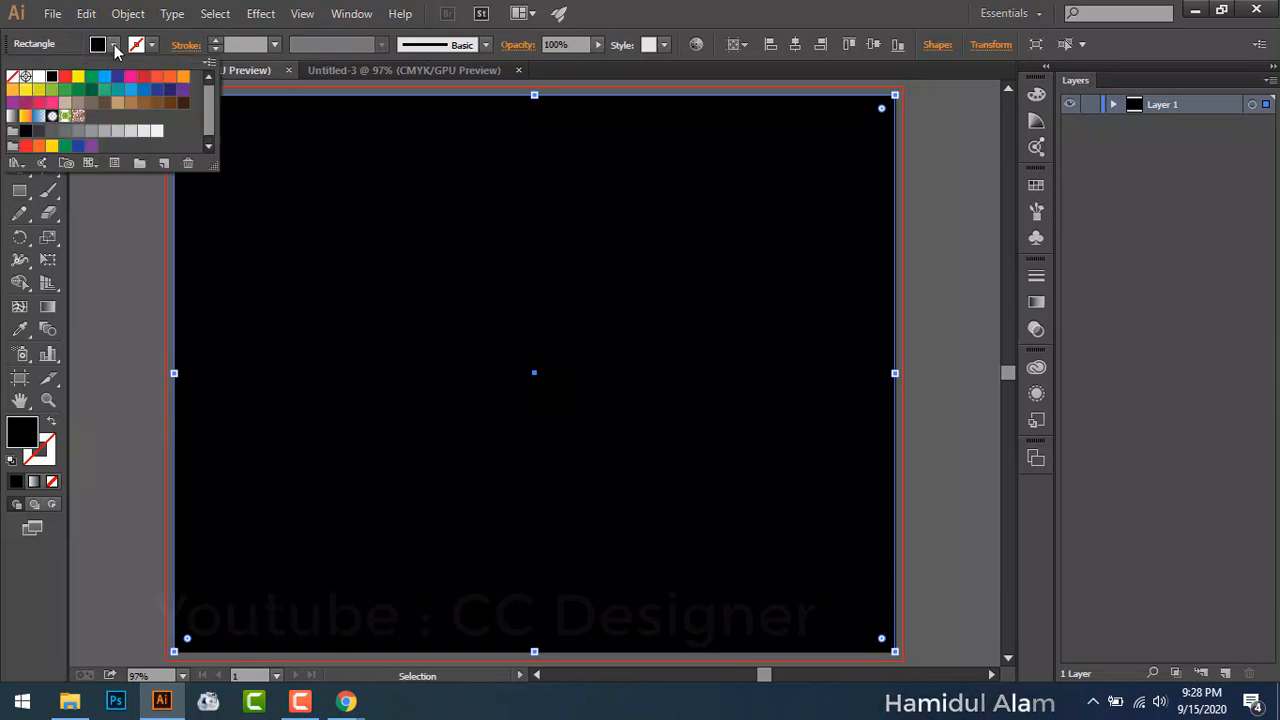
{"action": "left_click", "coordinate": [106, 103]}
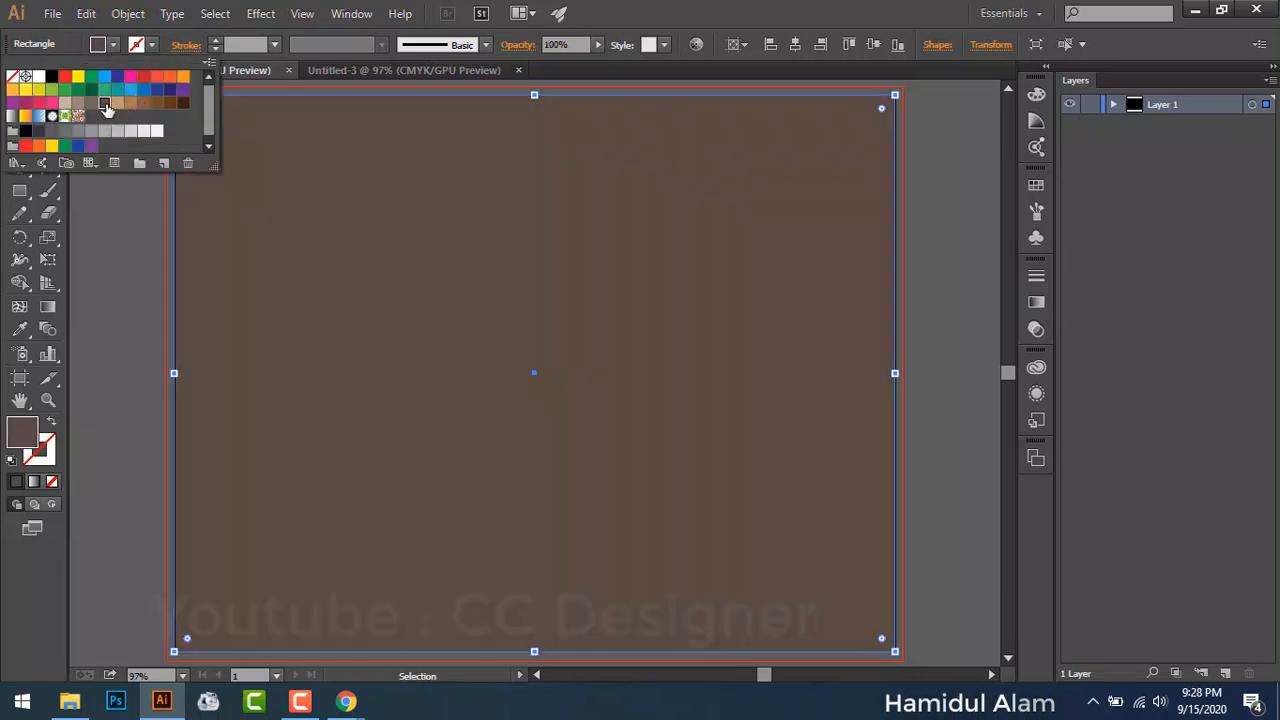
{"action": "left_click", "coordinate": [58, 112]}
{"action": "left_click", "coordinate": [110, 246]}
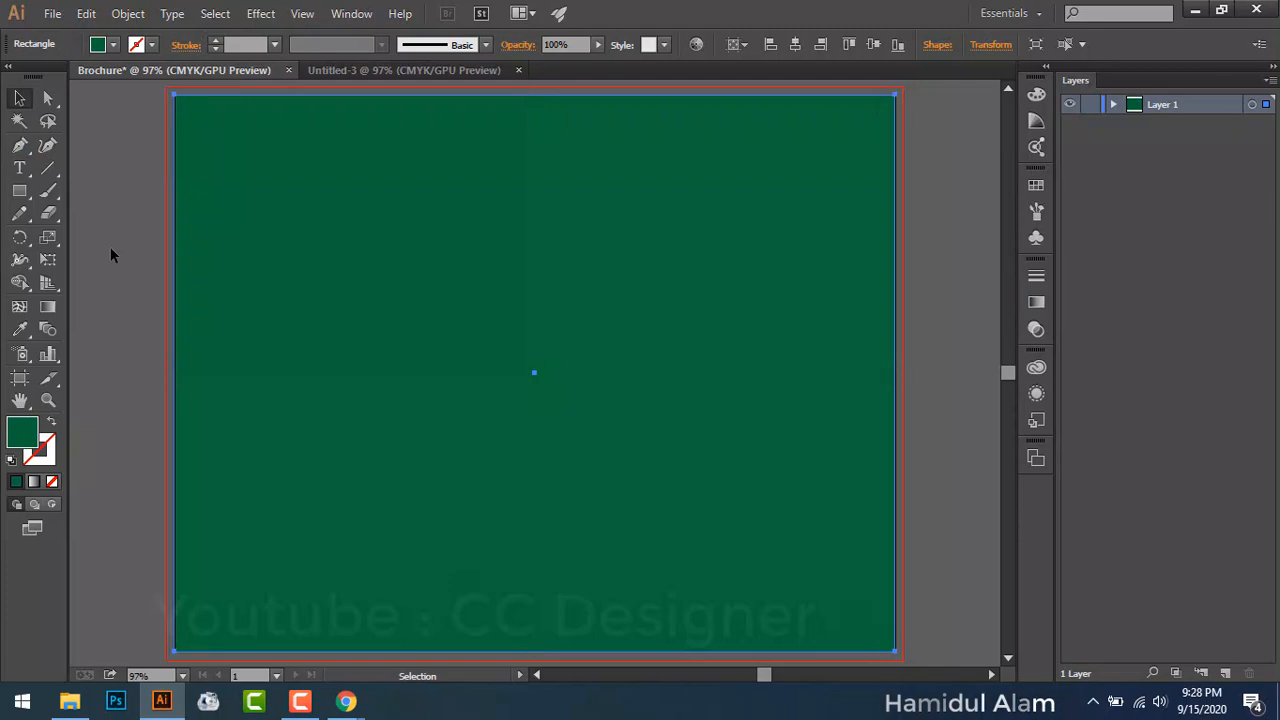
{"action": "left_click", "coordinate": [267, 280]}
{"action": "left_click", "coordinate": [136, 175]}
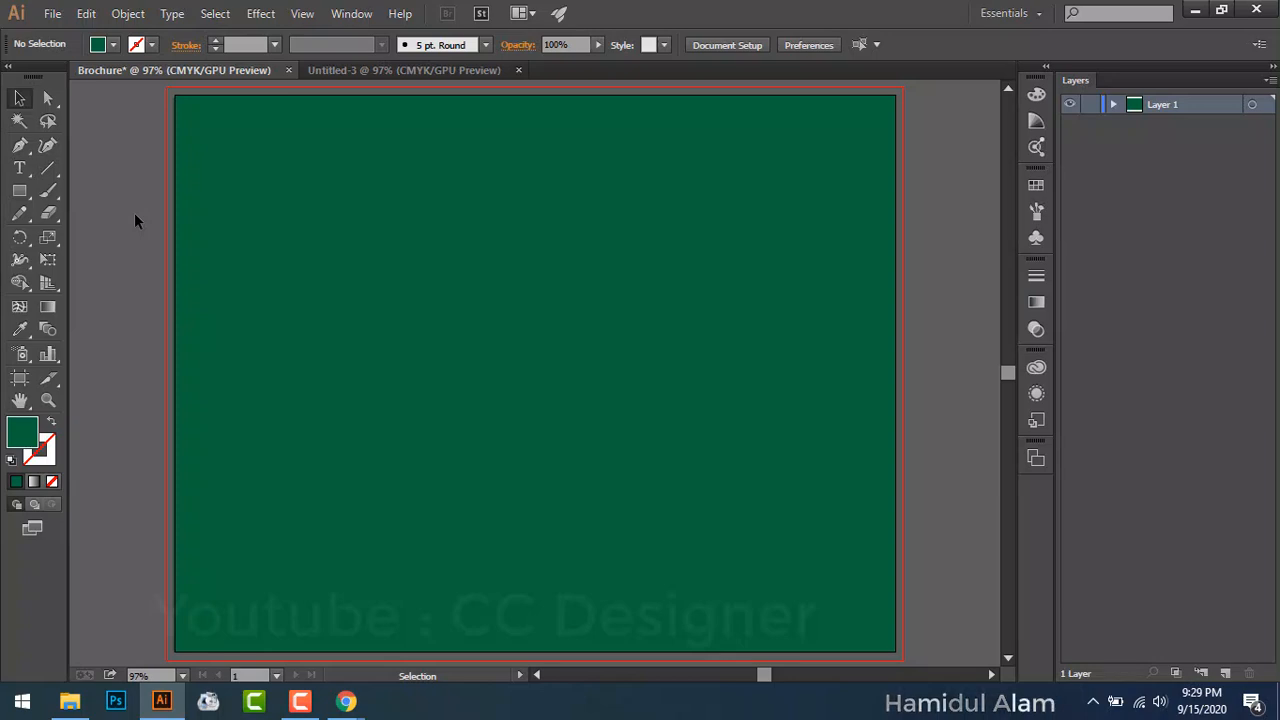
Step: Apply Object > Path > Split Into Grid with 3 columns to the green rectangle
{"action": "left_click", "coordinate": [343, 212]}
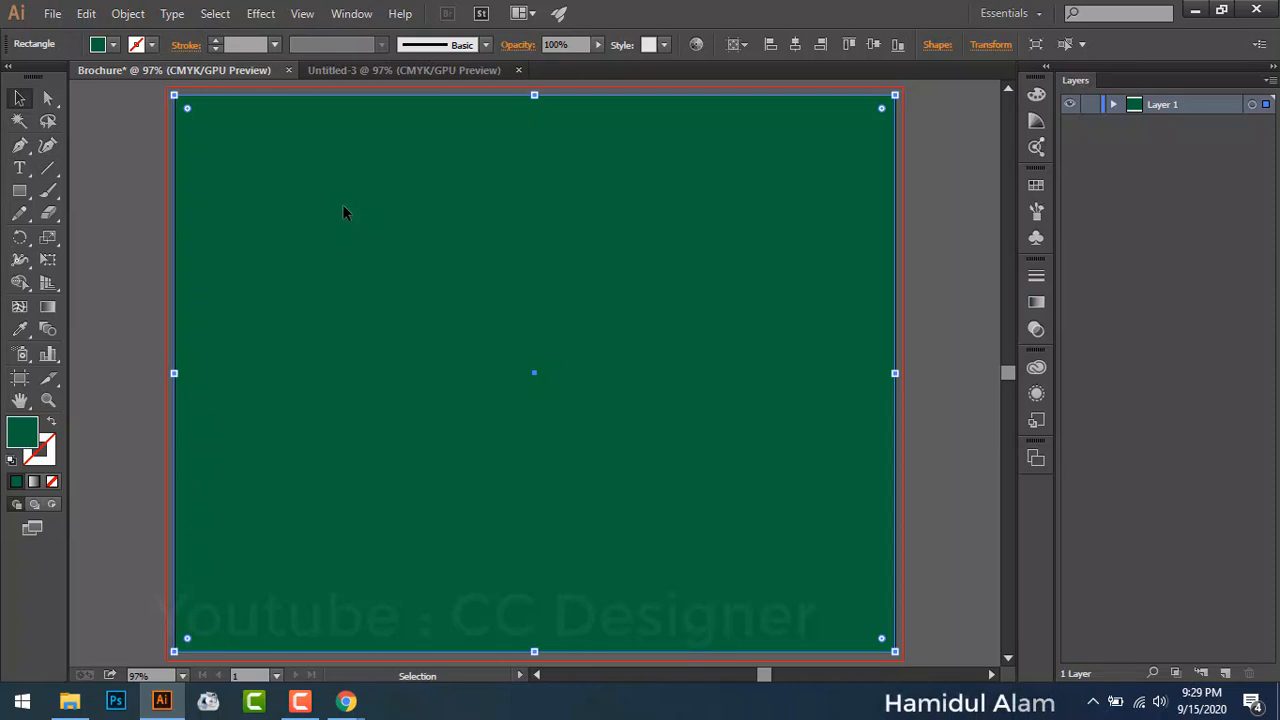
{"action": "left_click", "coordinate": [127, 16]}
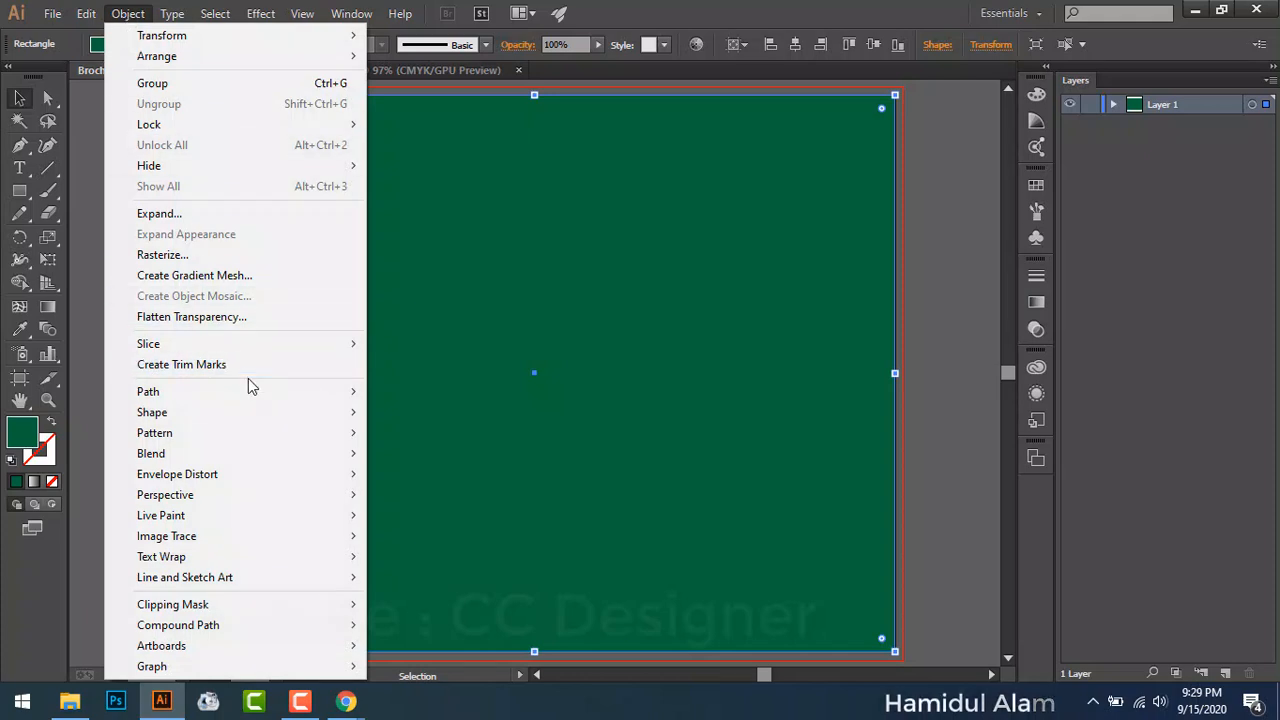
{"action": "mouse_move", "coordinate": [252, 386]}
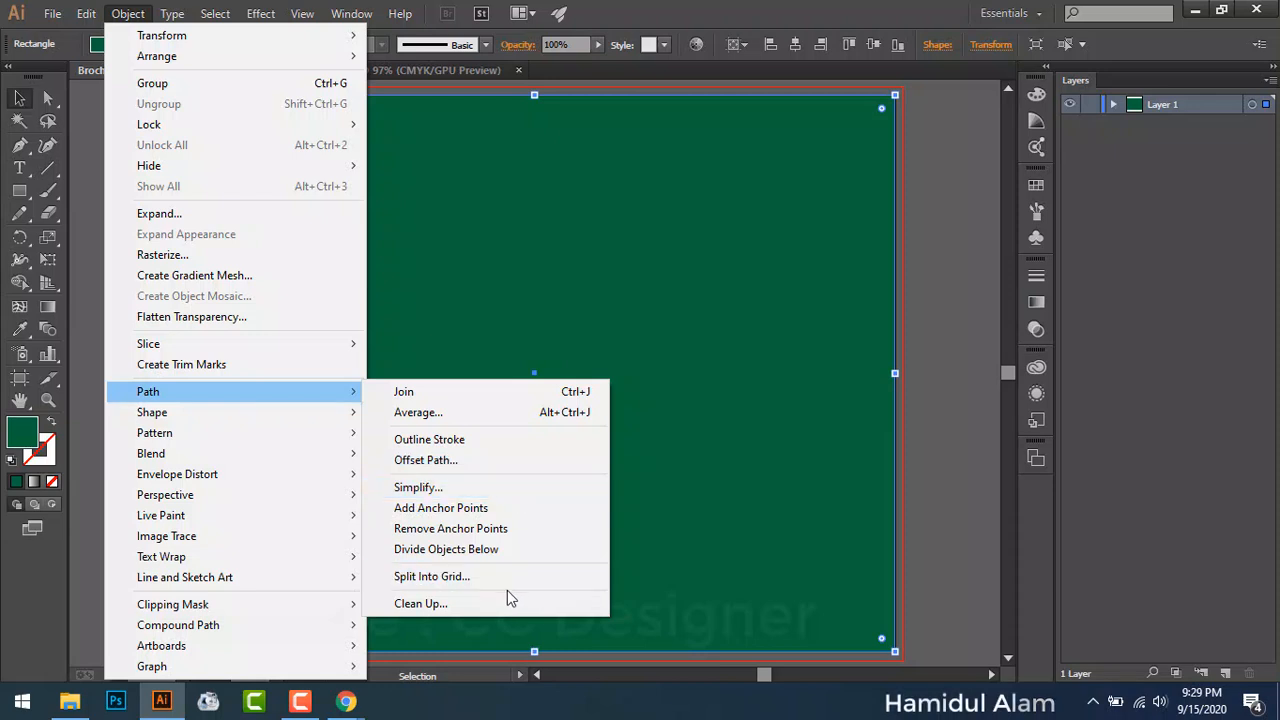
{"action": "left_click", "coordinate": [457, 580]}
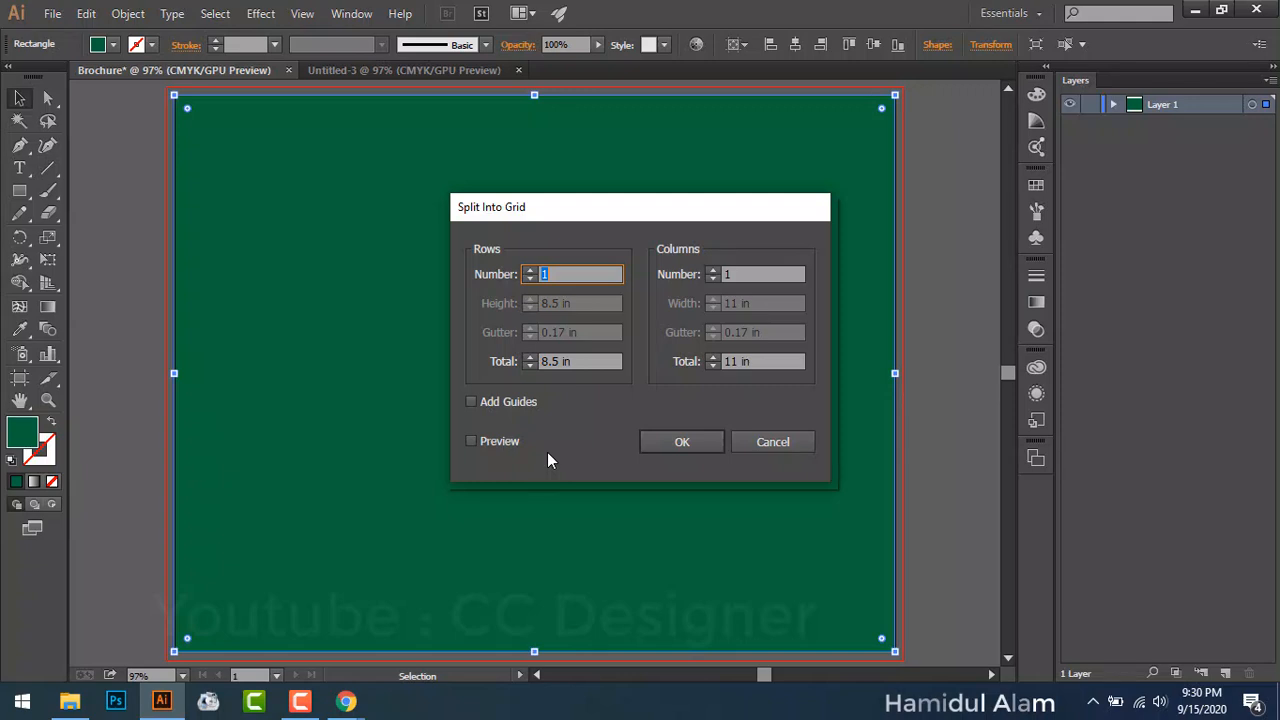
{"action": "left_click", "coordinate": [712, 271]}
{"action": "left_click", "coordinate": [712, 271]}
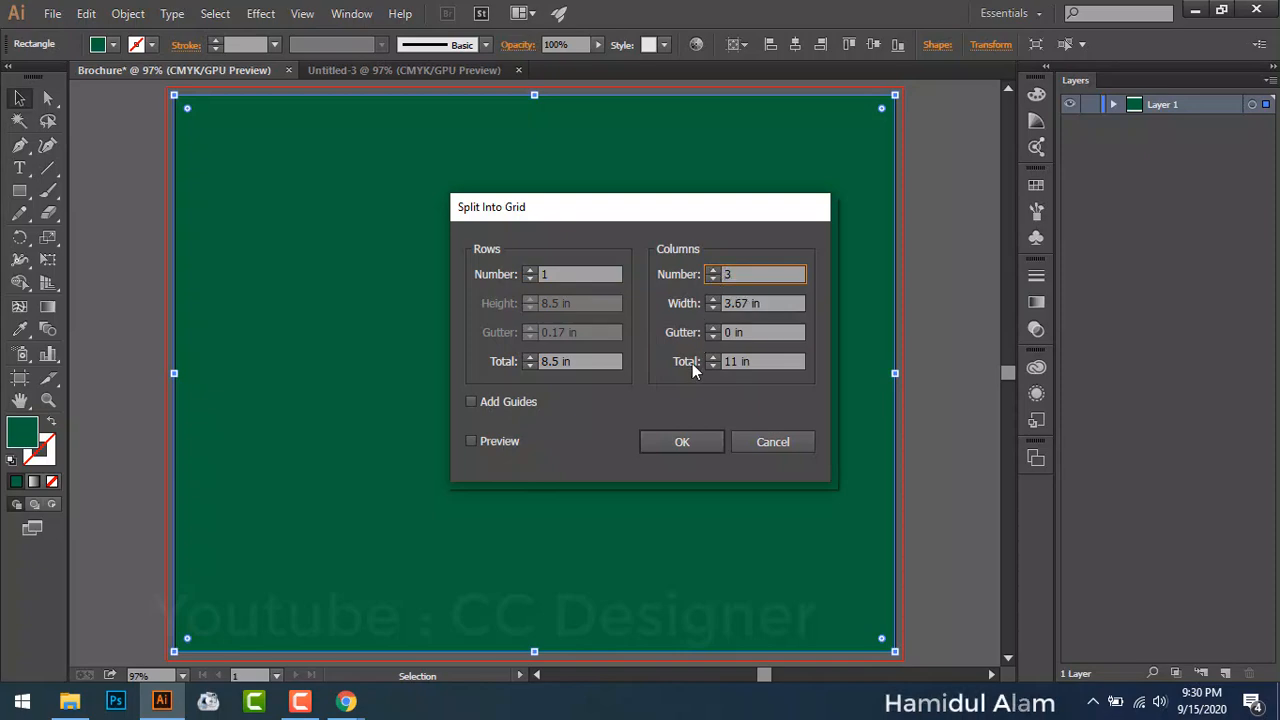
{"action": "left_click", "coordinate": [684, 441]}
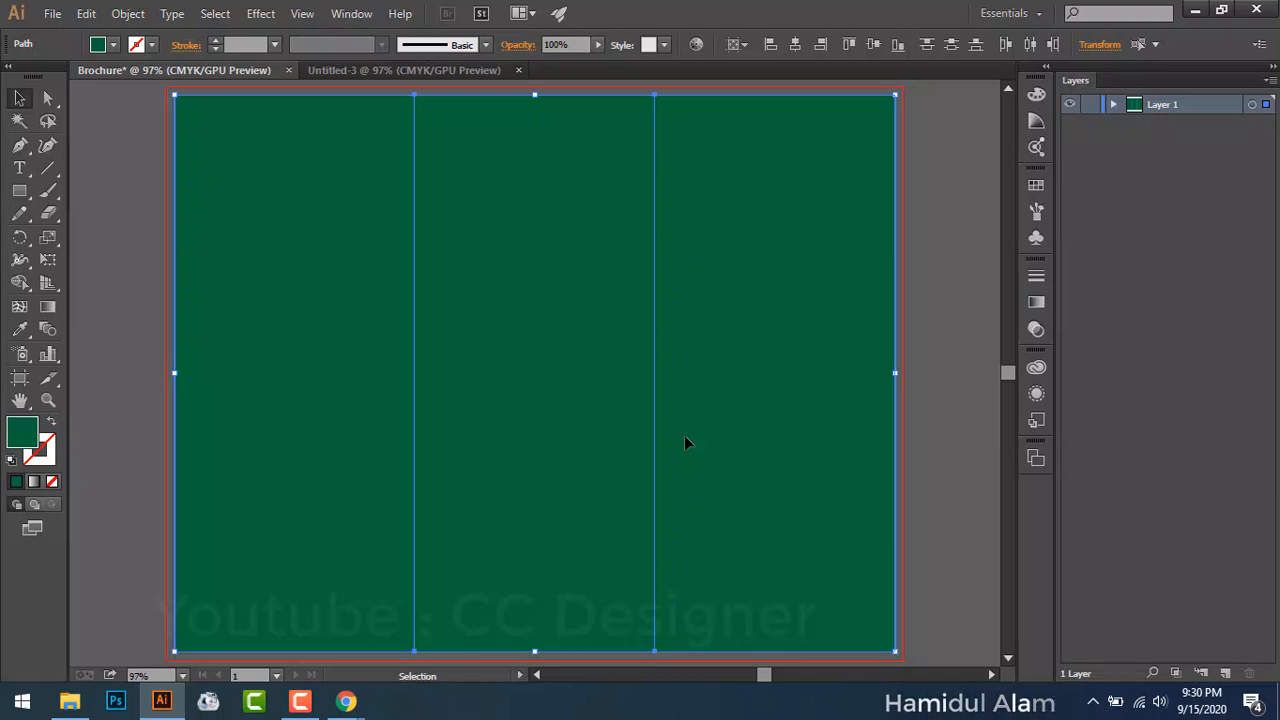
Step: Reopen Split Into Grid, cancel without re-splitting, and zoom the view to 100%
{"action": "left_click", "coordinate": [124, 20]}
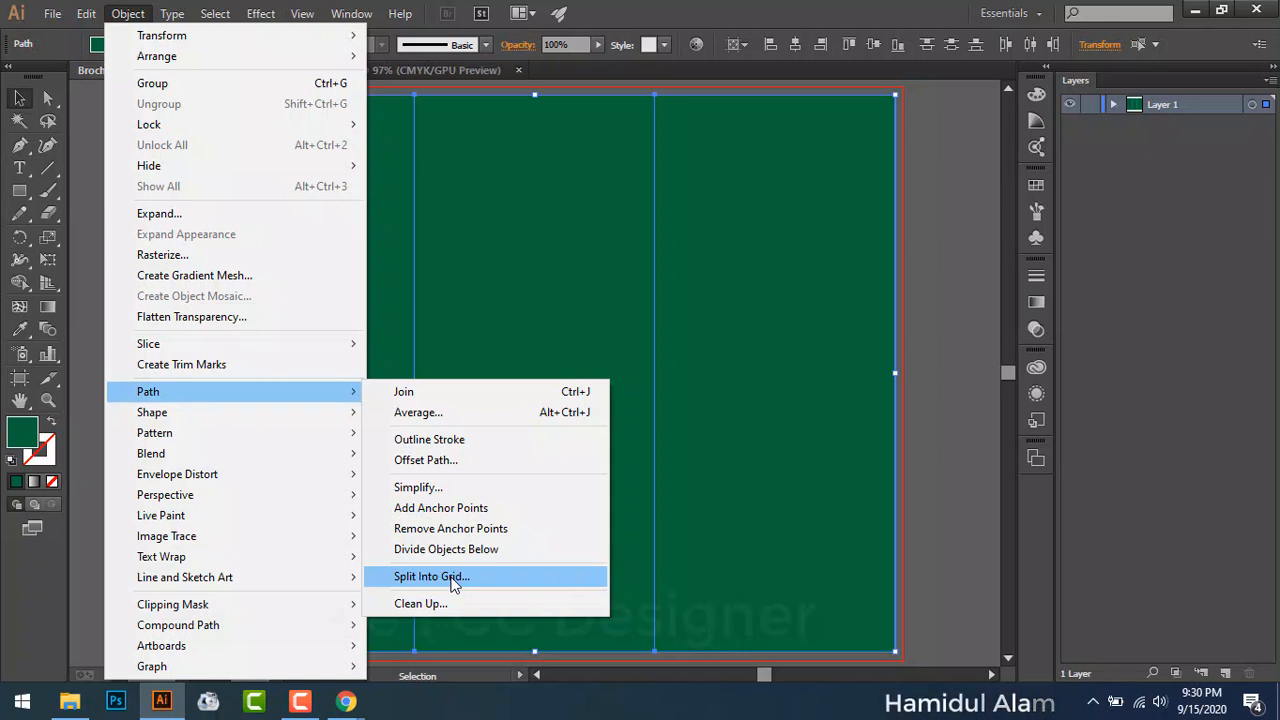
{"action": "left_click", "coordinate": [451, 577]}
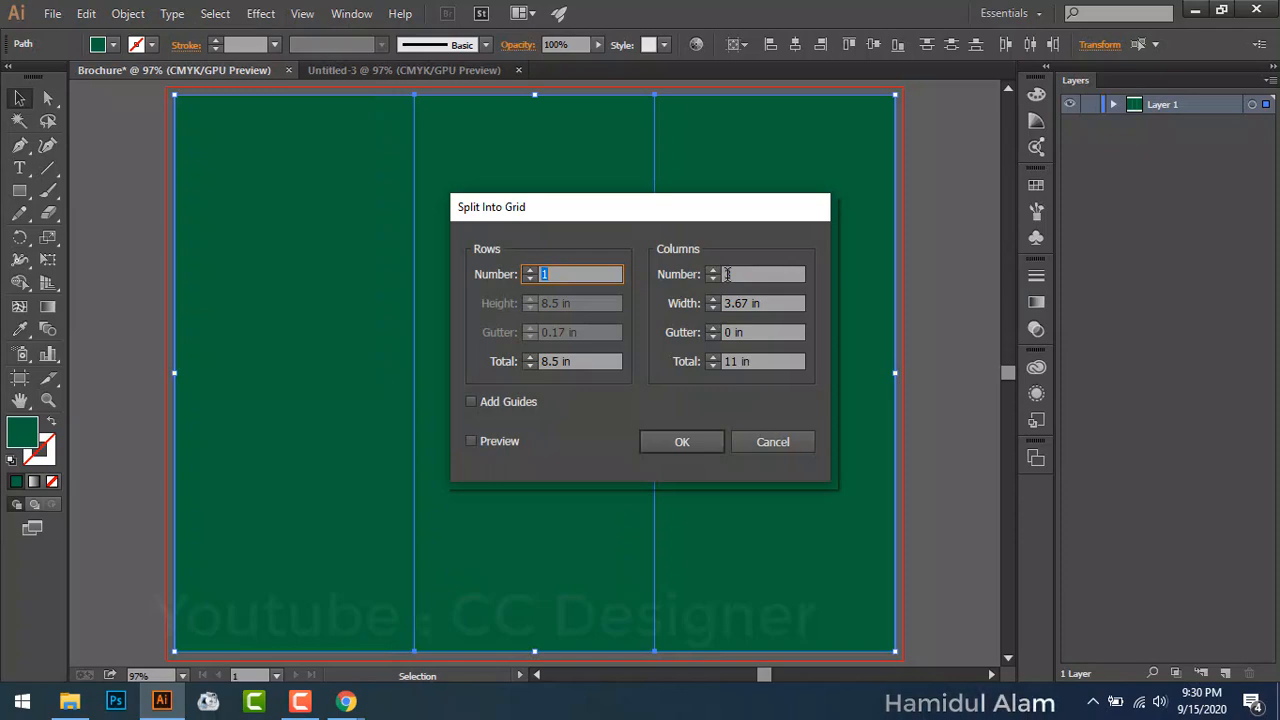
{"action": "type", "text": "3"}
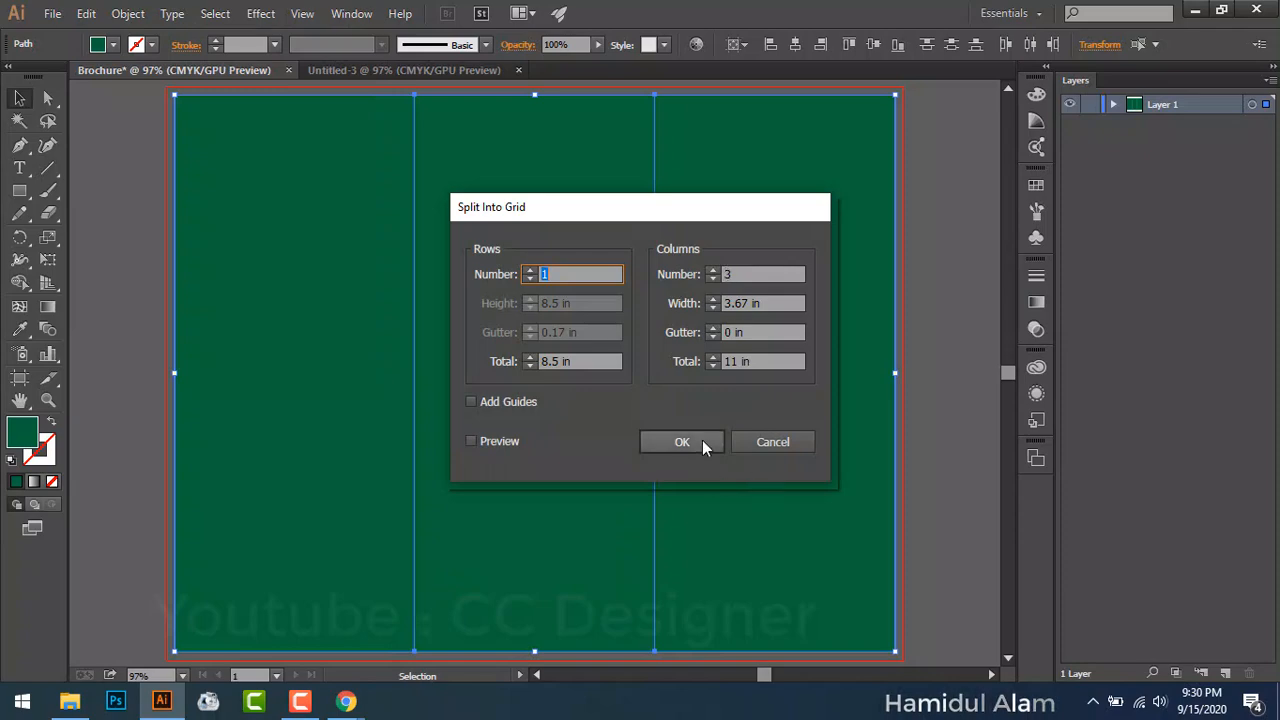
{"action": "left_click", "coordinate": [775, 442]}
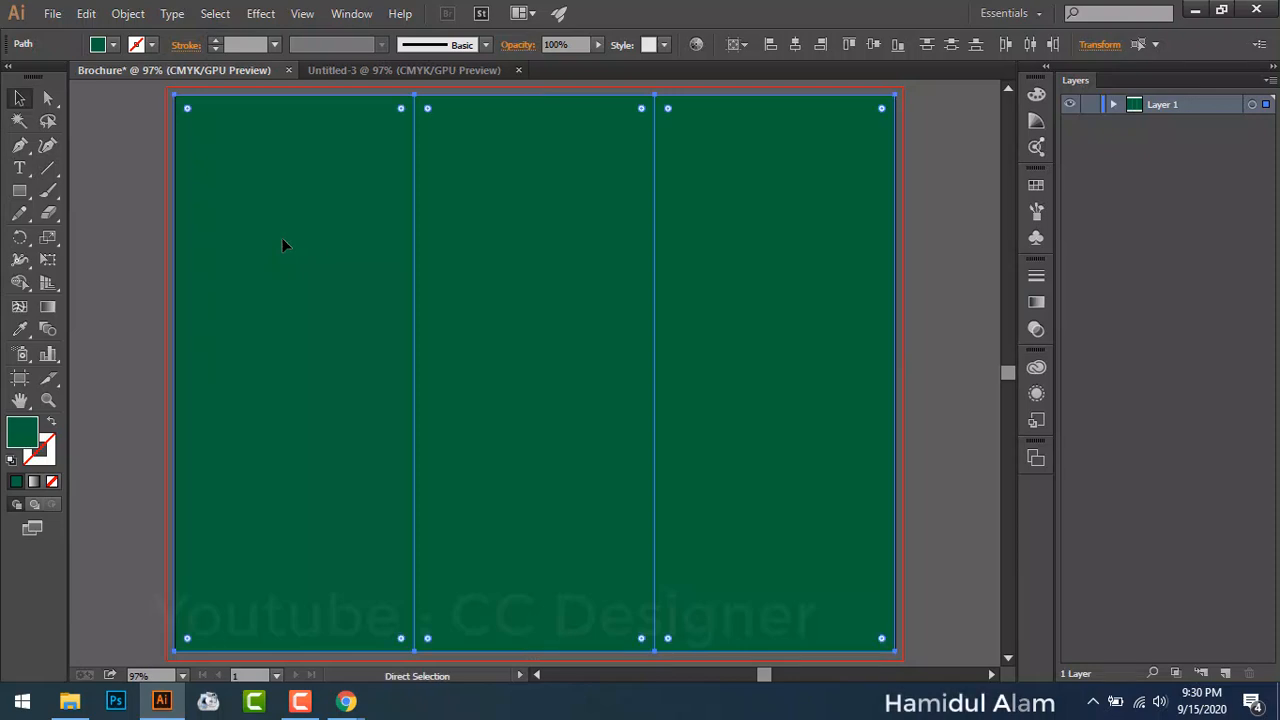
{"action": "key", "text": "ctrl+1"}
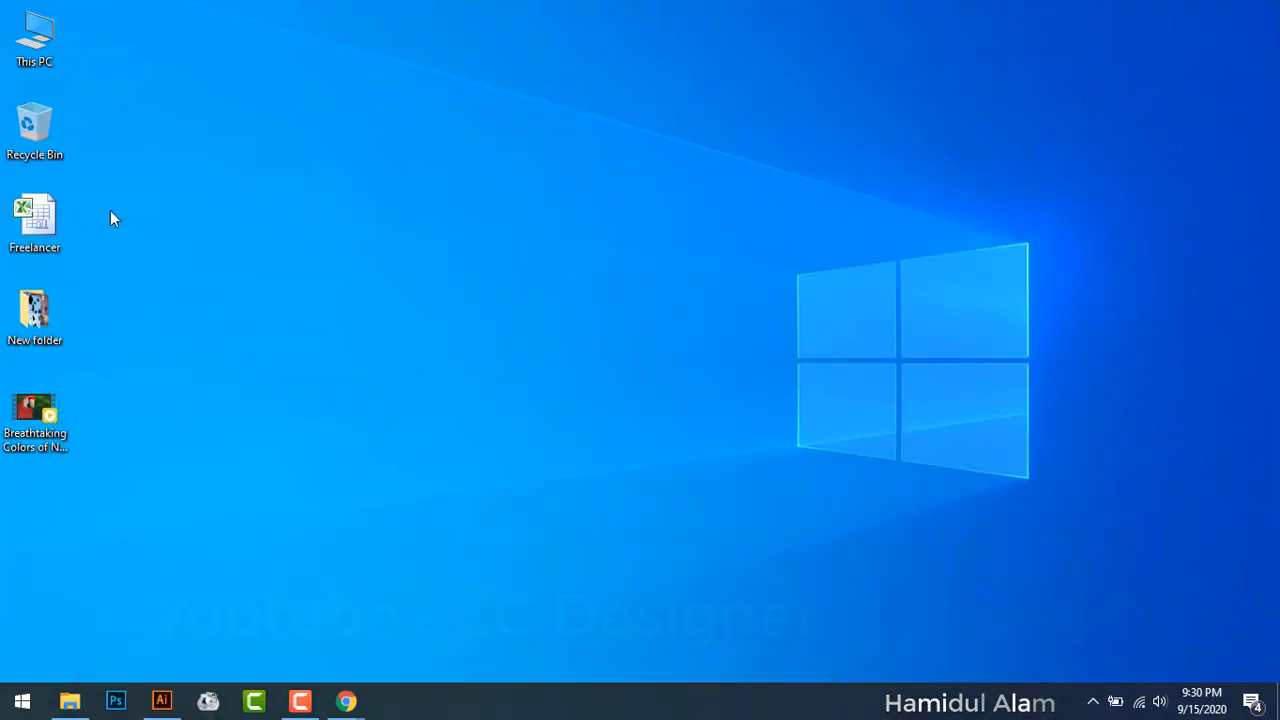
Step: Open the Brochure folder and view maxresdefault.jpg in the photo viewer
{"action": "double_click", "coordinate": [15, 323]}
{"action": "double_click", "coordinate": [210, 135]}
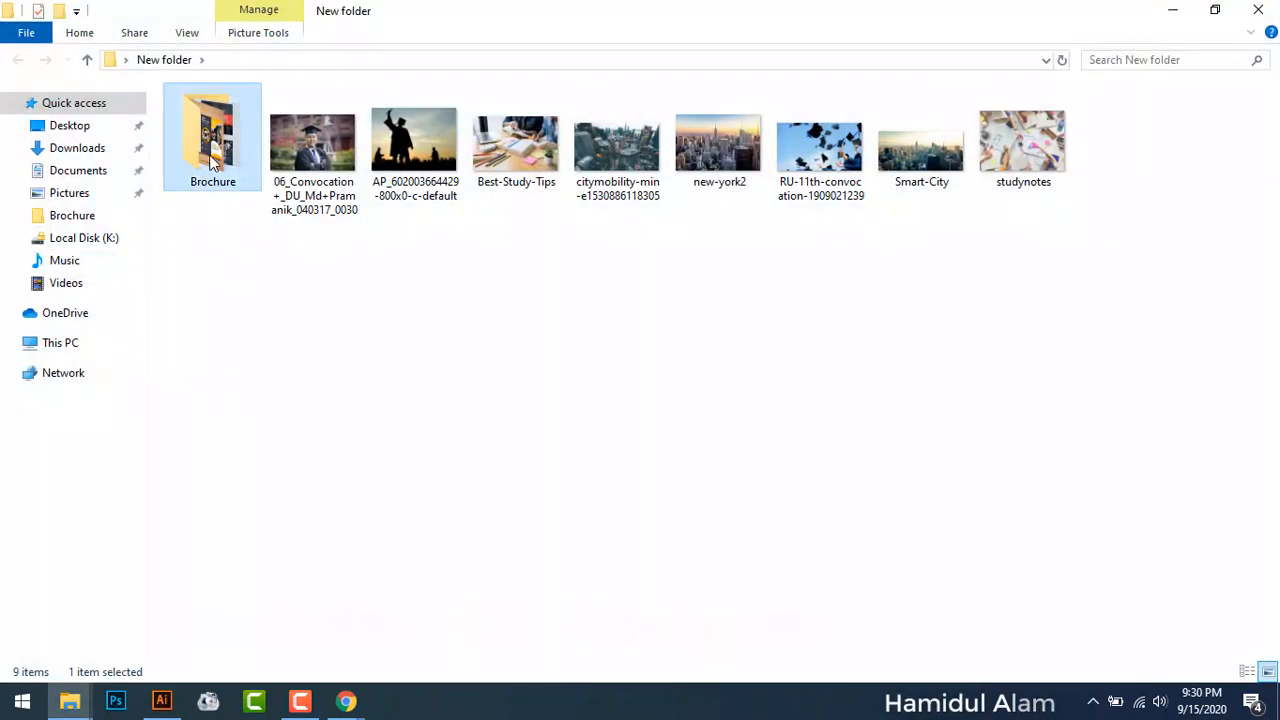
{"action": "left_click", "coordinate": [408, 178]}
{"action": "double_click", "coordinate": [408, 178]}
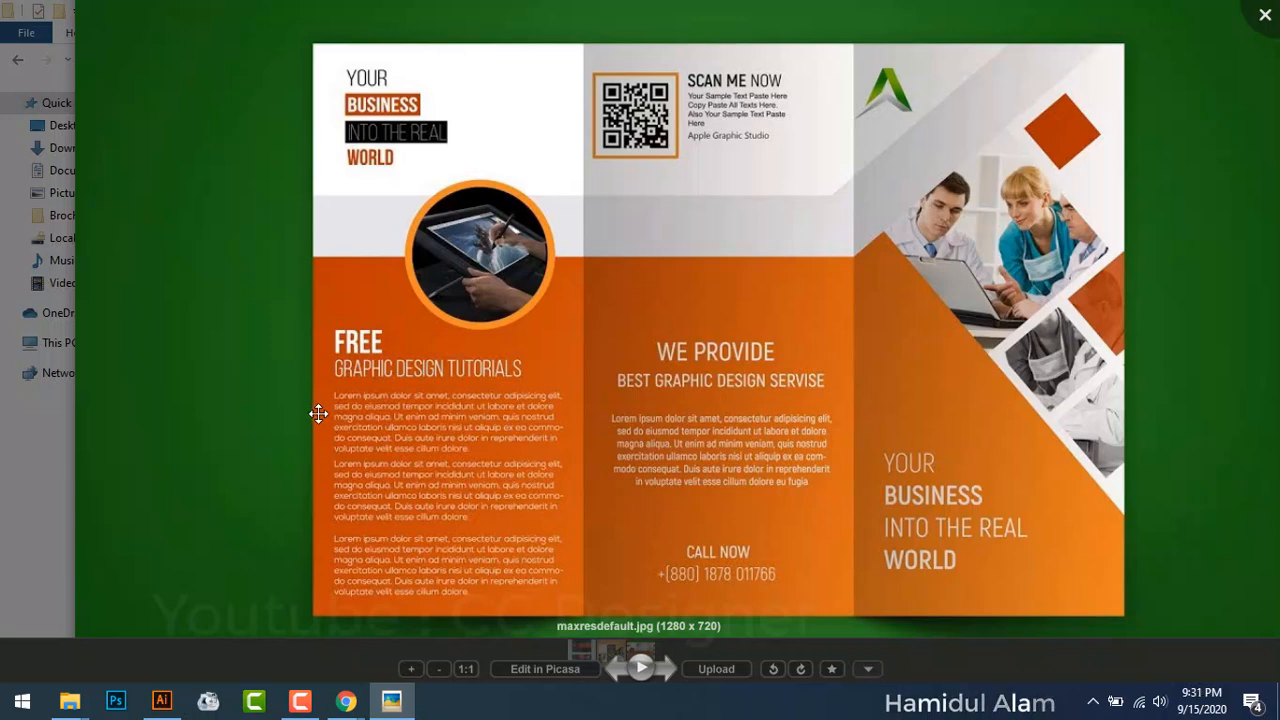
Step: Zoom into and pan across the orange trifold sample, then close the viewer
{"action": "key", "text": "Escape"}
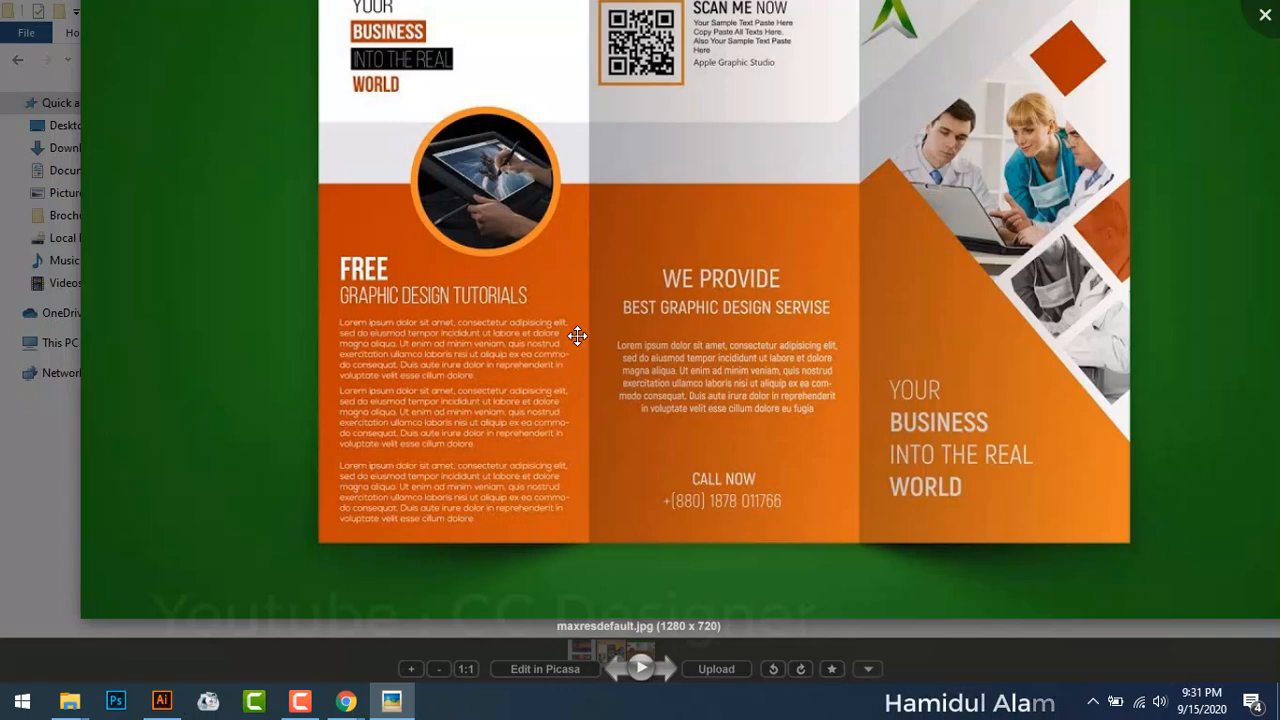
{"action": "scroll", "coordinate": [368, 348], "scroll_direction": "up", "scroll_amount": 3}
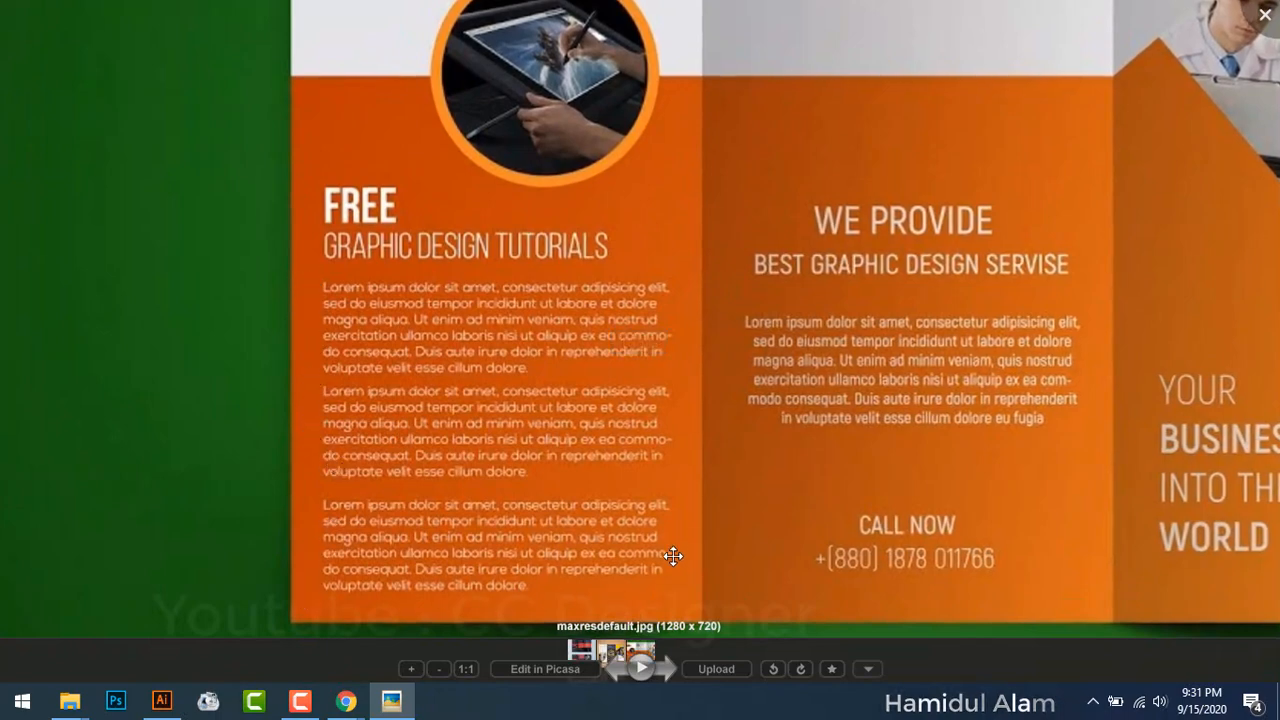
{"action": "left_click_drag", "start_coordinate": [815, 270], "coordinate": [486, 526]}
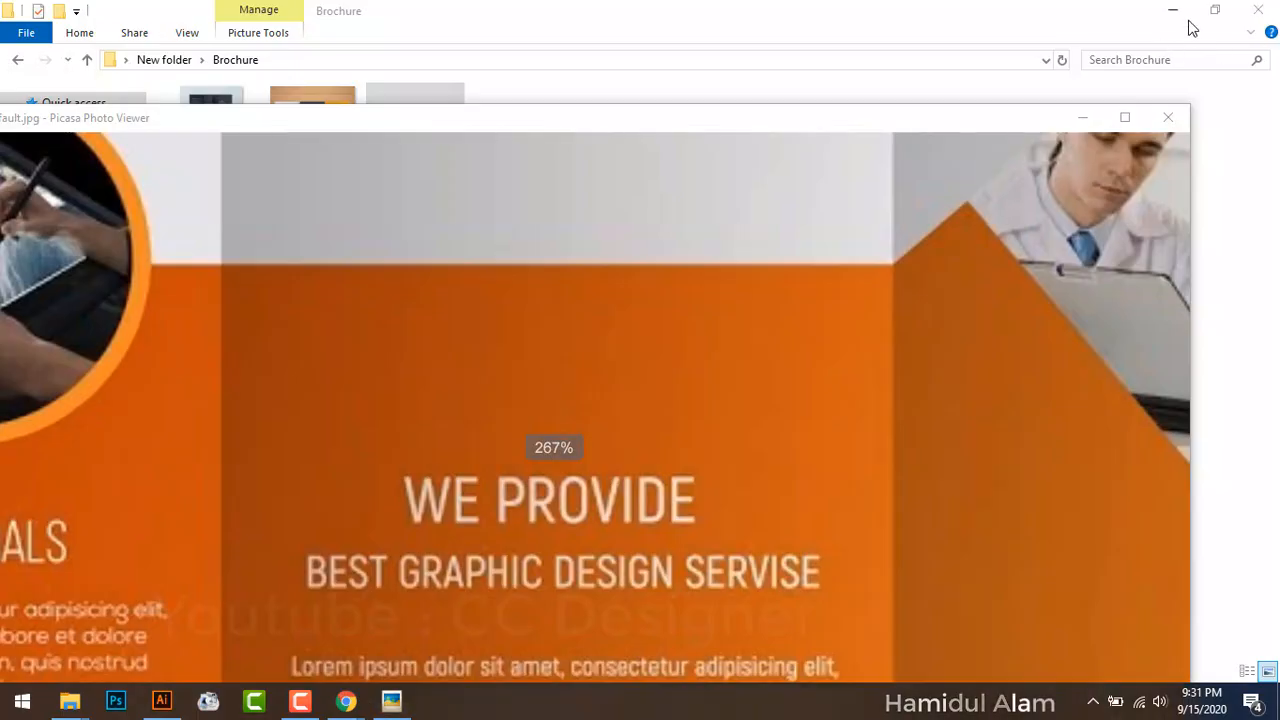
{"action": "left_click", "coordinate": [1168, 117]}
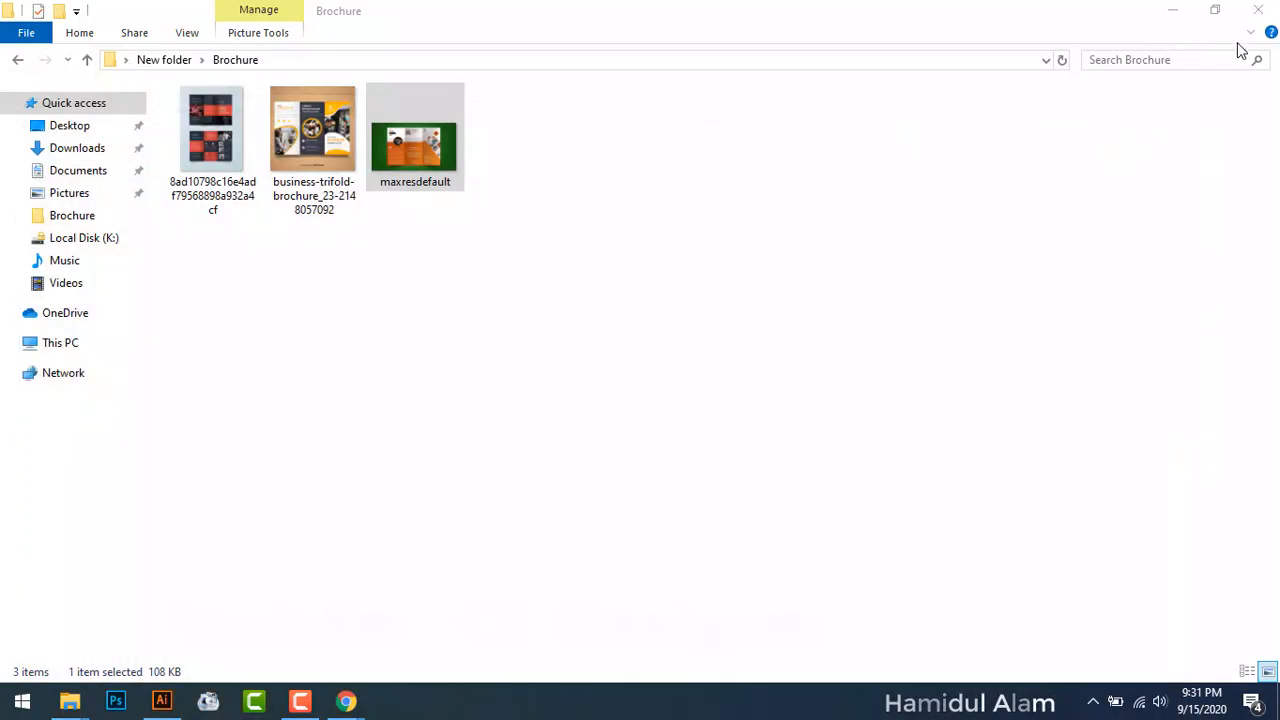
Step: Close the Brochure folder window and return to the green Brochure document in Illustrator
{"action": "left_click", "coordinate": [1173, 9]}
{"action": "left_click", "coordinate": [164, 703]}
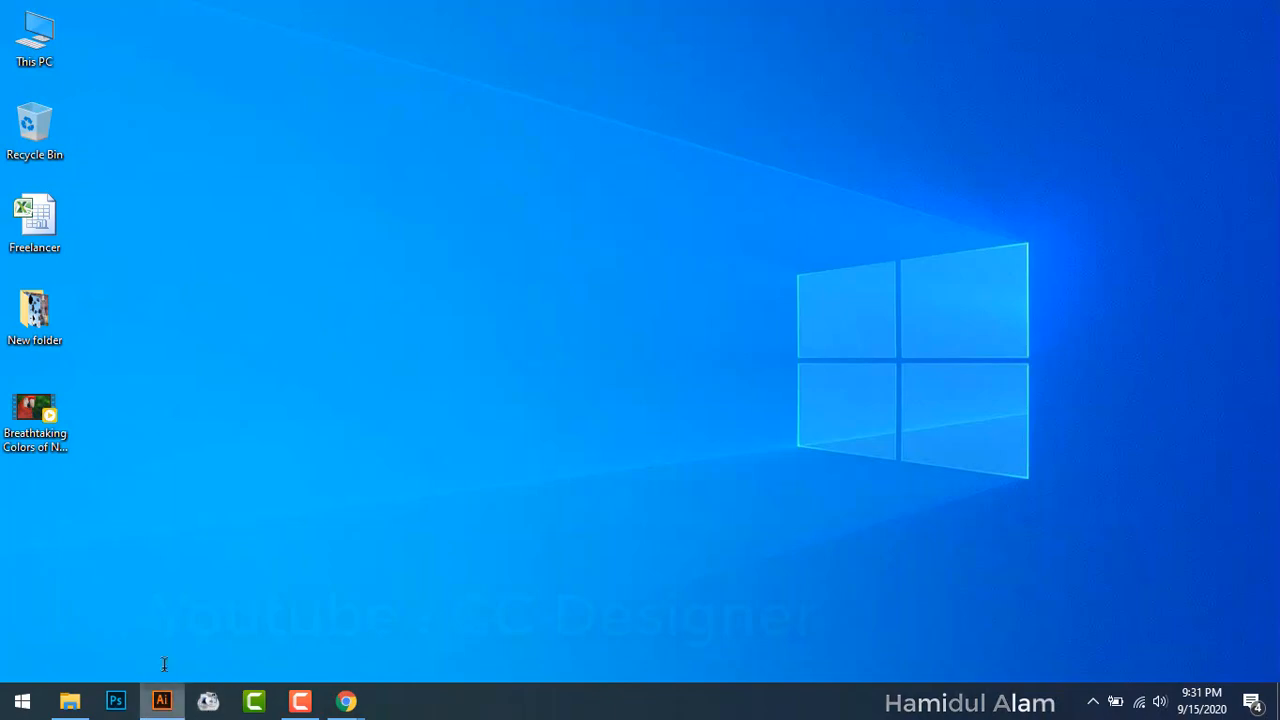
{"action": "scroll", "coordinate": [162, 266], "scroll_direction": "up", "scroll_amount": 3}
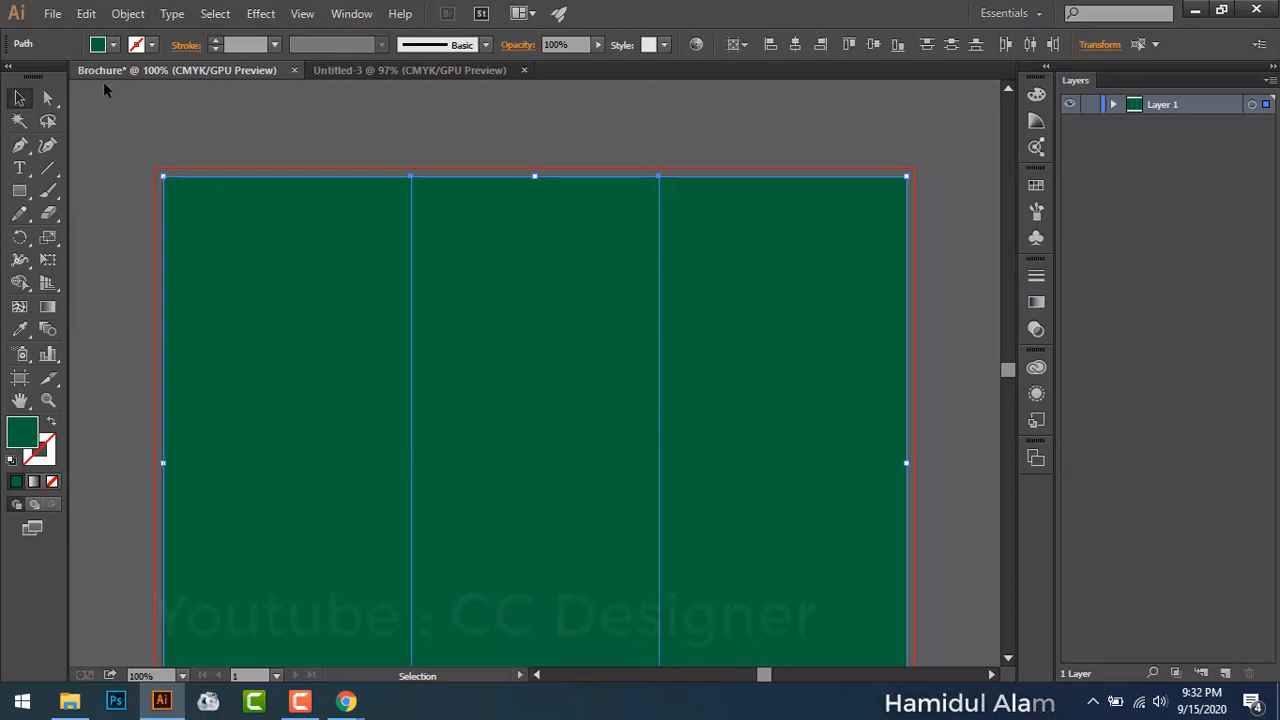
Step: Open Object > Path > Offset Path and preview a 0.4 in offset on the panels
{"action": "left_click", "coordinate": [140, 16]}
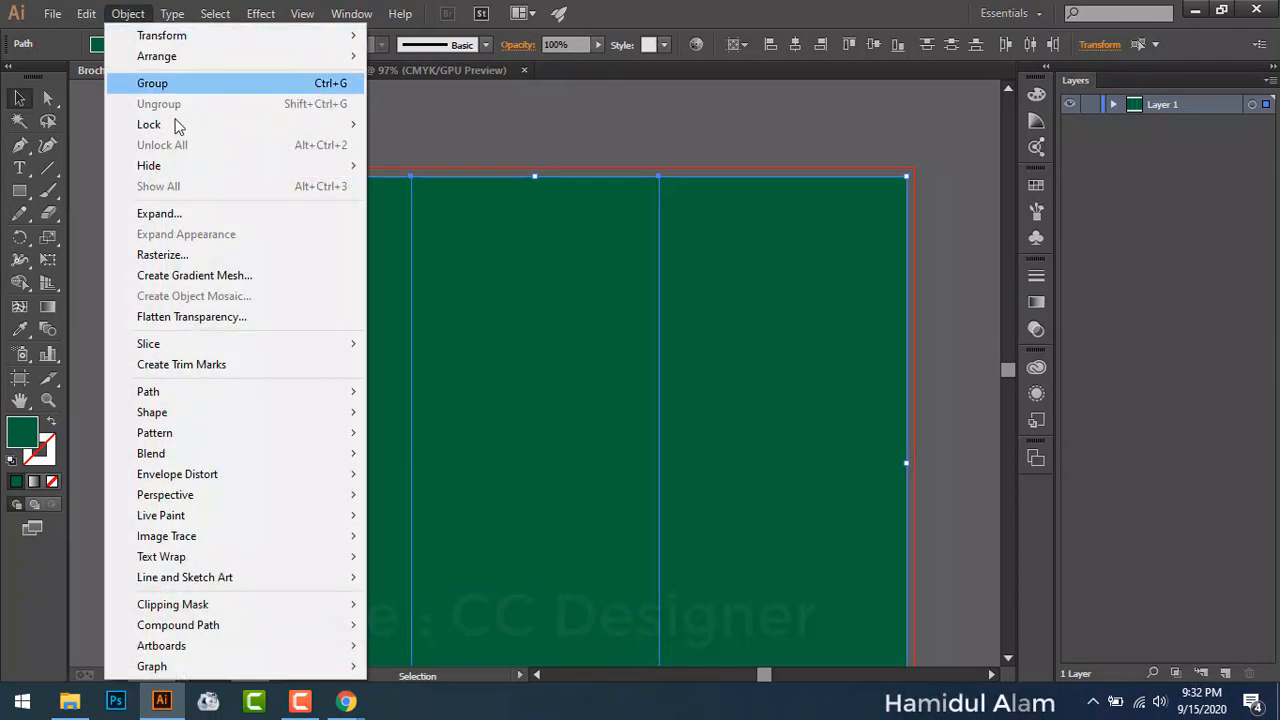
{"action": "mouse_move", "coordinate": [313, 400]}
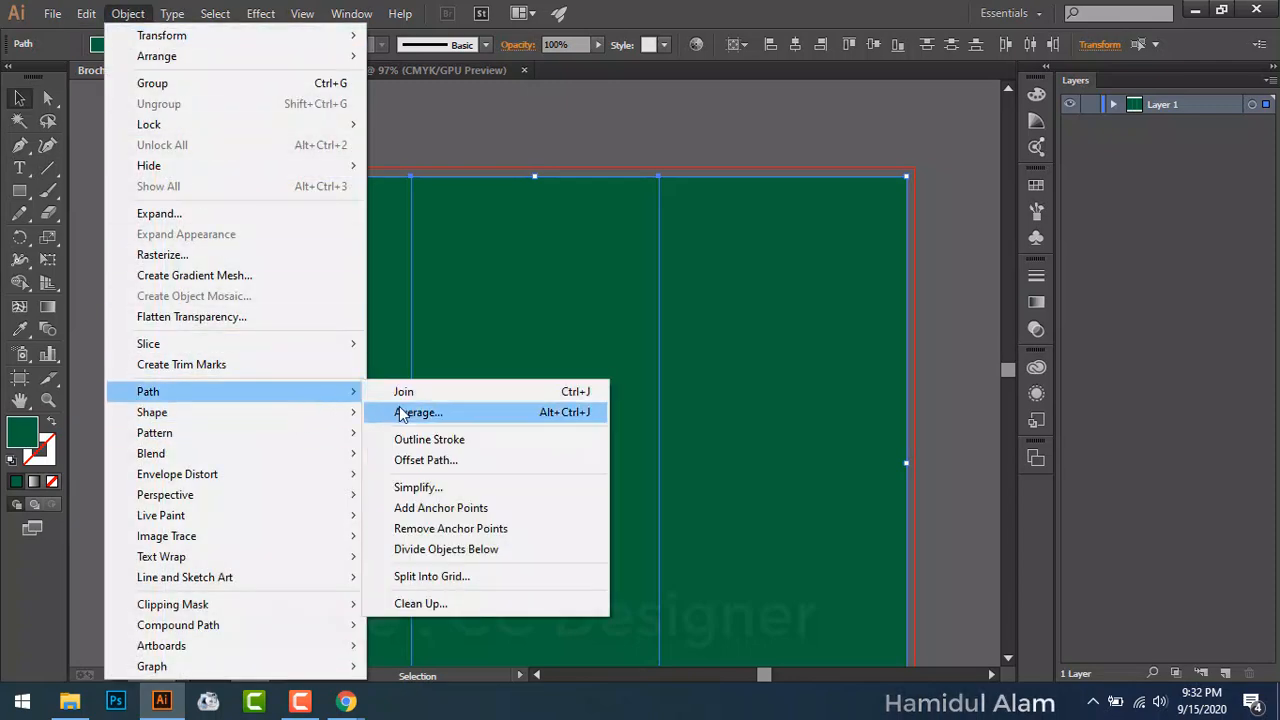
{"action": "left_click", "coordinate": [444, 465]}
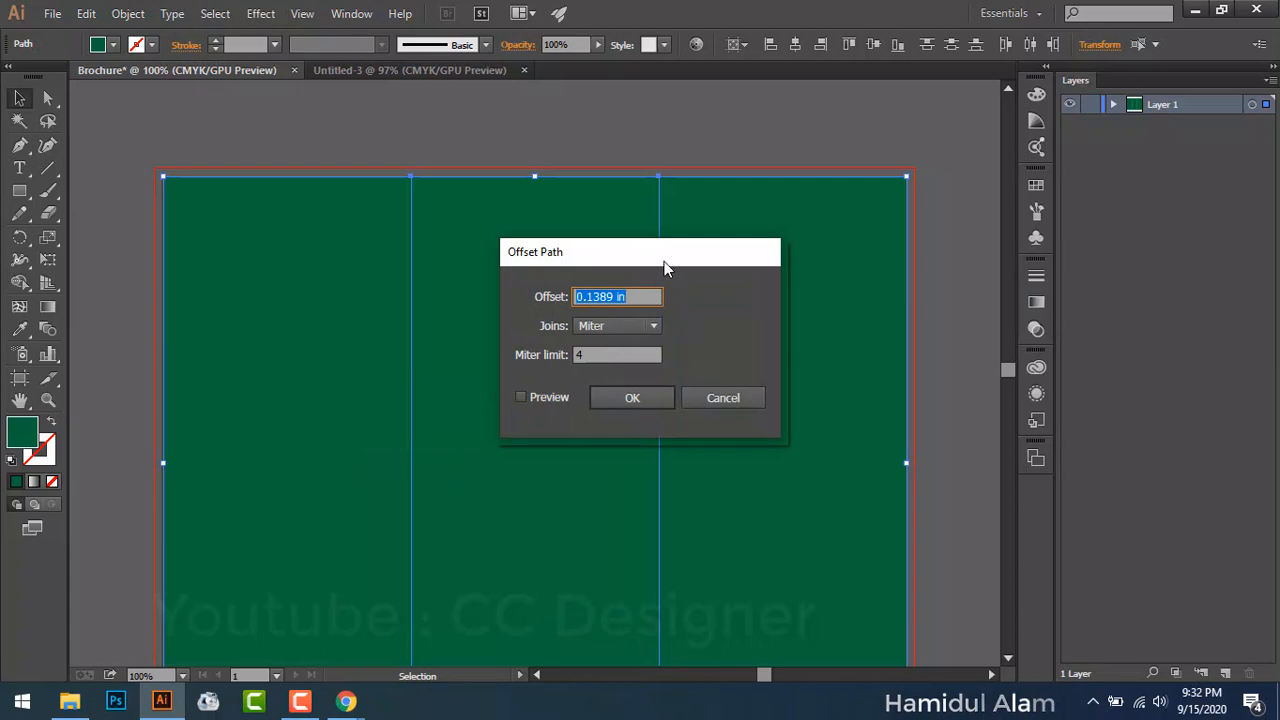
{"action": "left_click_drag", "start_coordinate": [664, 261], "coordinate": [701, 237]}
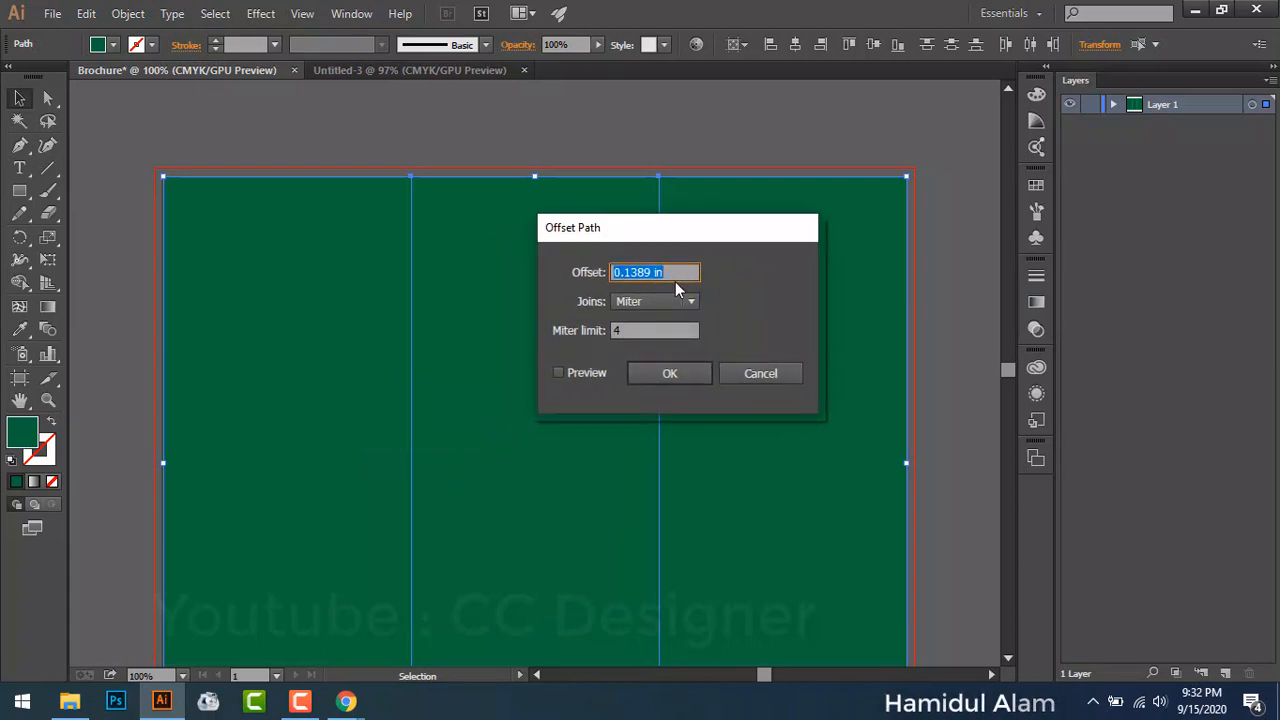
{"action": "type", "text": "0"}
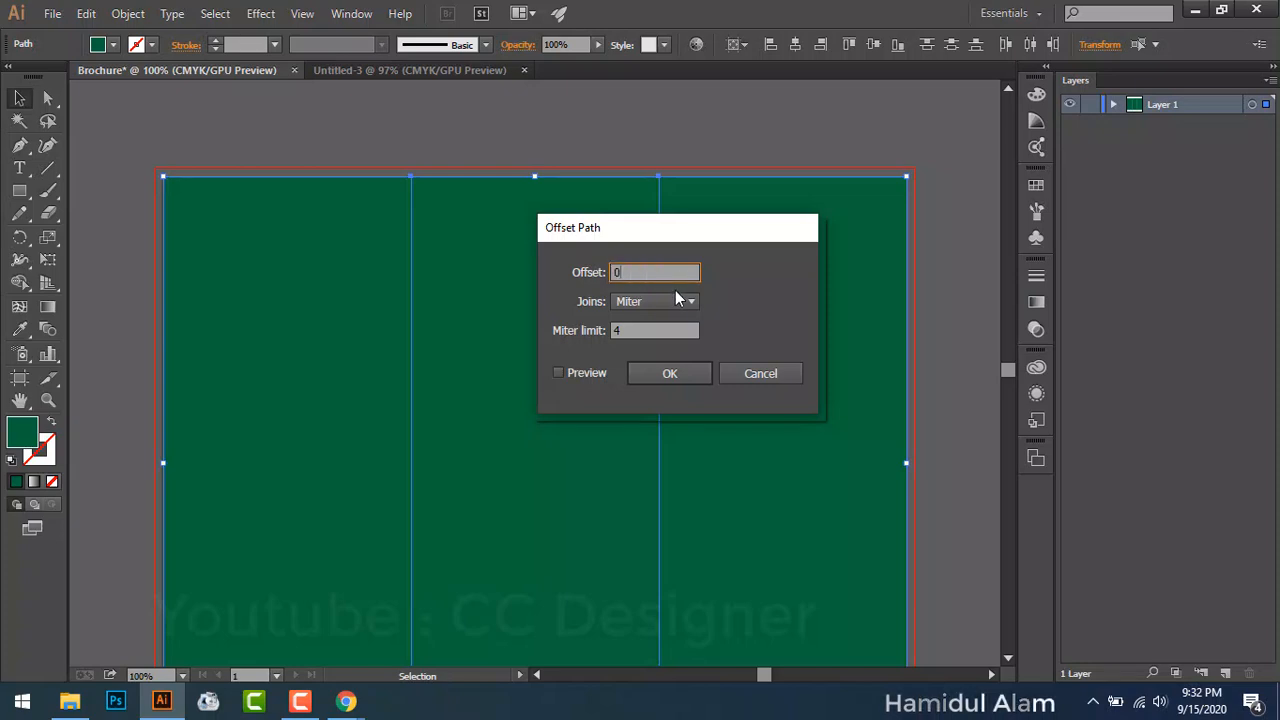
{"action": "type", "text": "."}
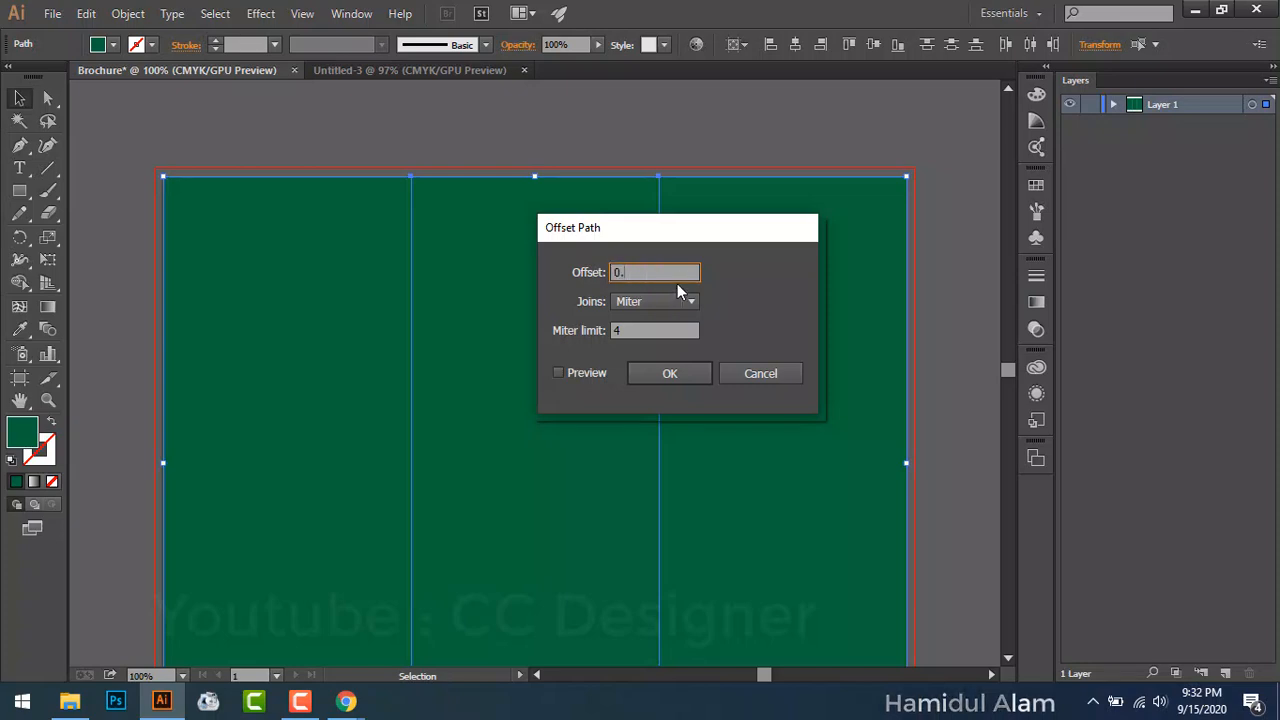
{"action": "type", "text": "4"}
{"action": "left_click", "coordinate": [587, 373]}
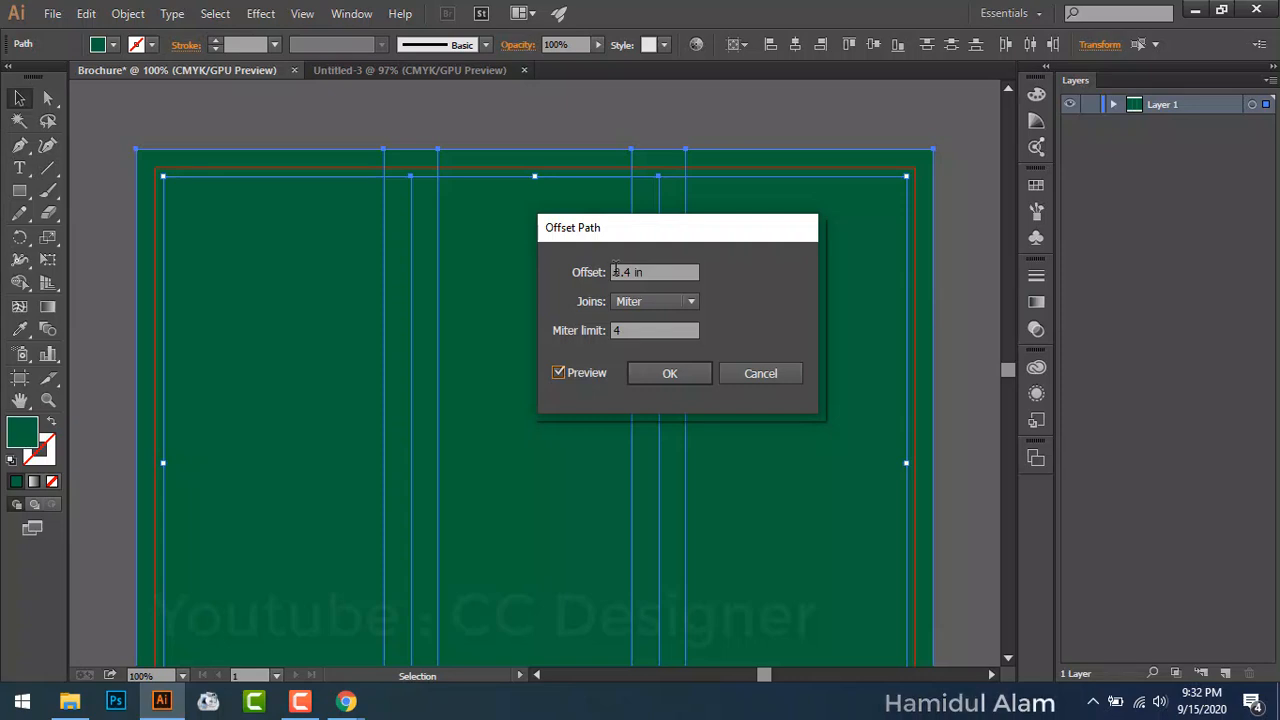
Step: Make the offset inward and preview it at -0.5 in
{"action": "double_click", "coordinate": [628, 272]}
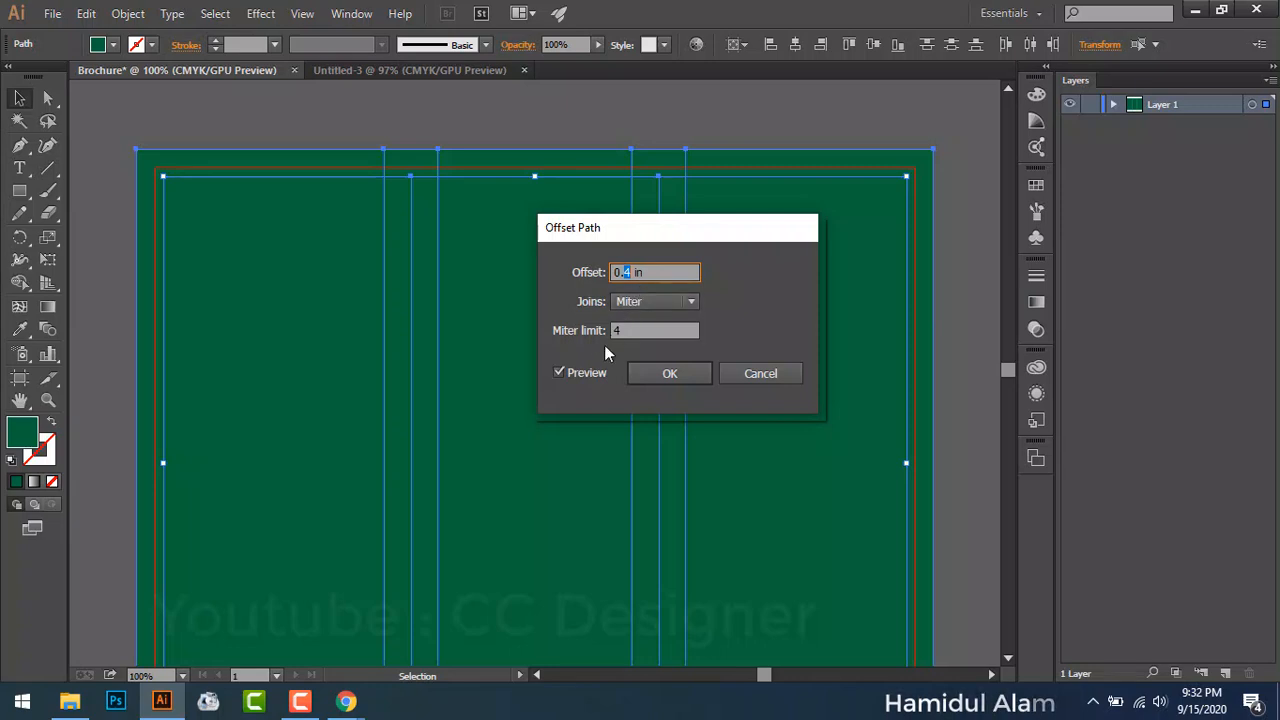
{"action": "left_click", "coordinate": [613, 272]}
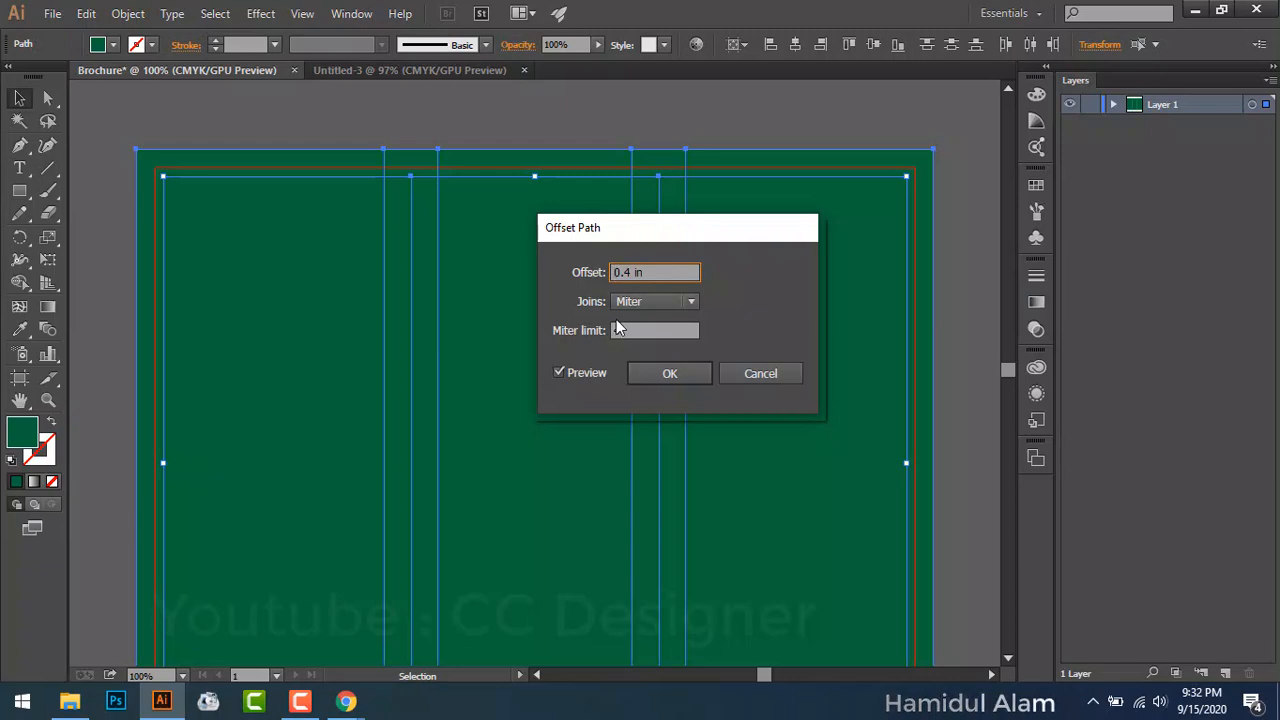
{"action": "type", "text": "-"}
{"action": "left_click", "coordinate": [589, 371]}
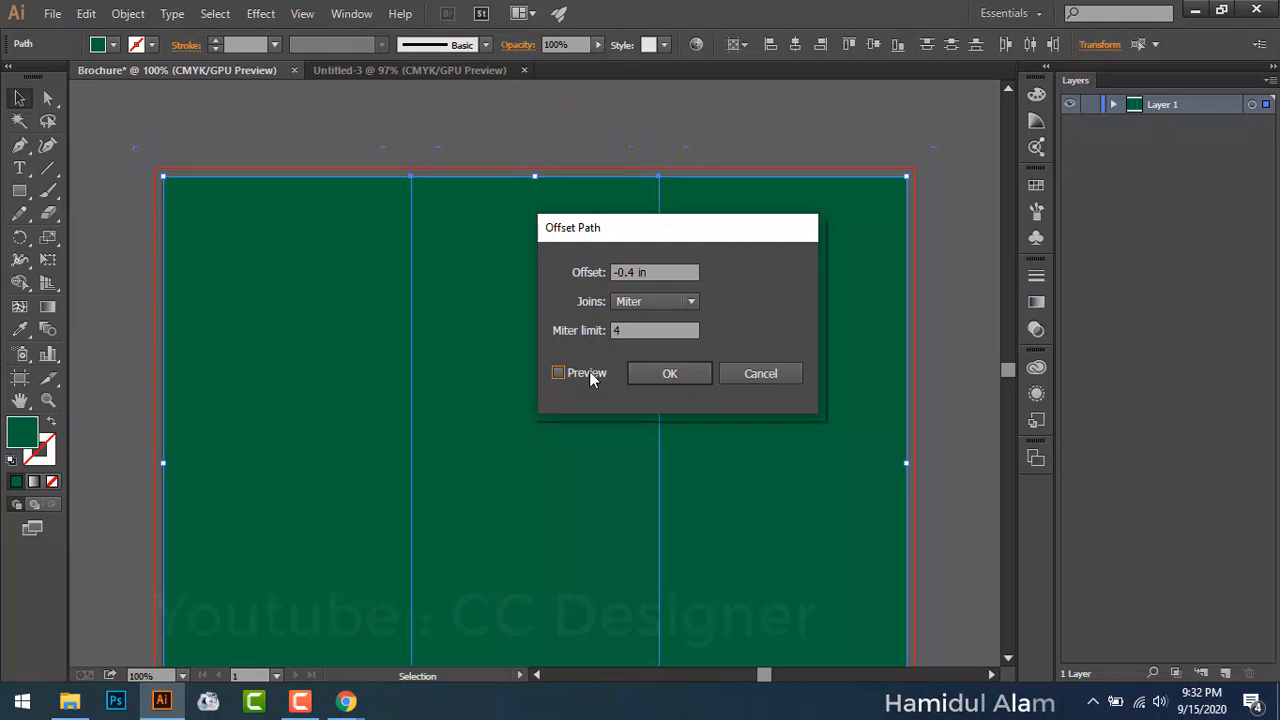
{"action": "left_click", "coordinate": [589, 371]}
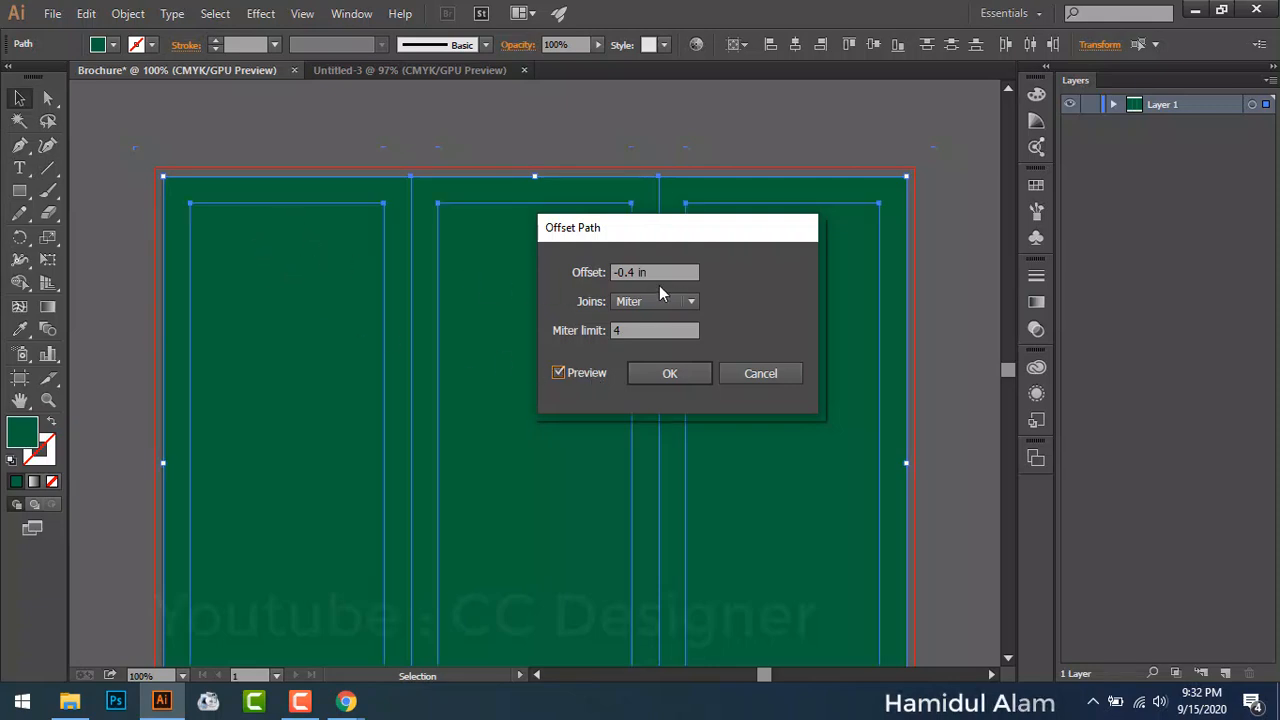
{"action": "double_click", "coordinate": [631, 272]}
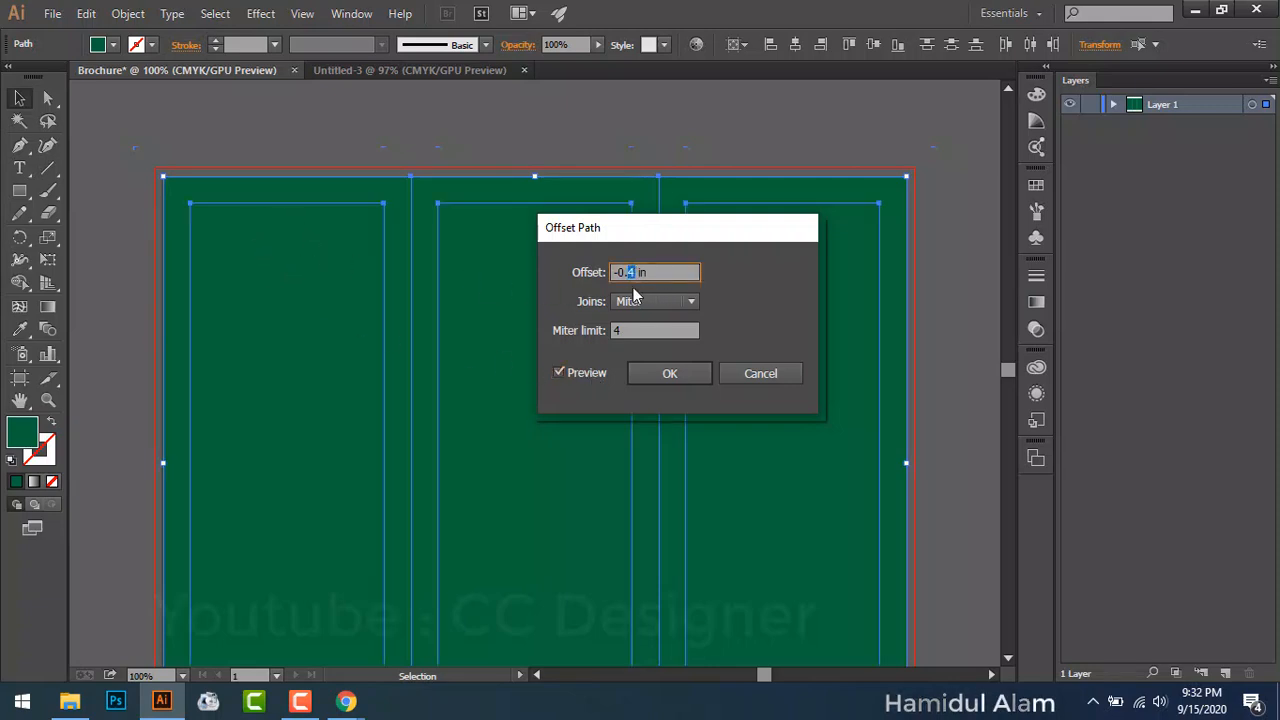
{"action": "type", "text": "5"}
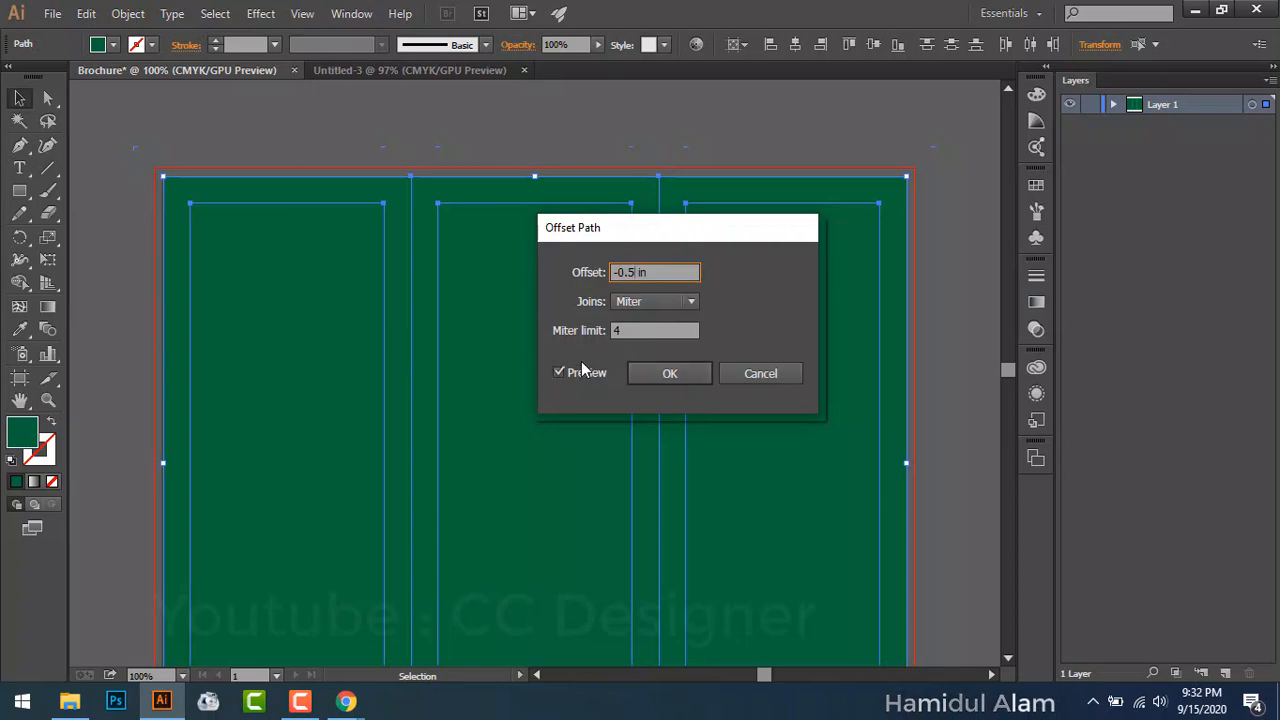
{"action": "left_click", "coordinate": [581, 371]}
{"action": "left_click", "coordinate": [581, 371]}
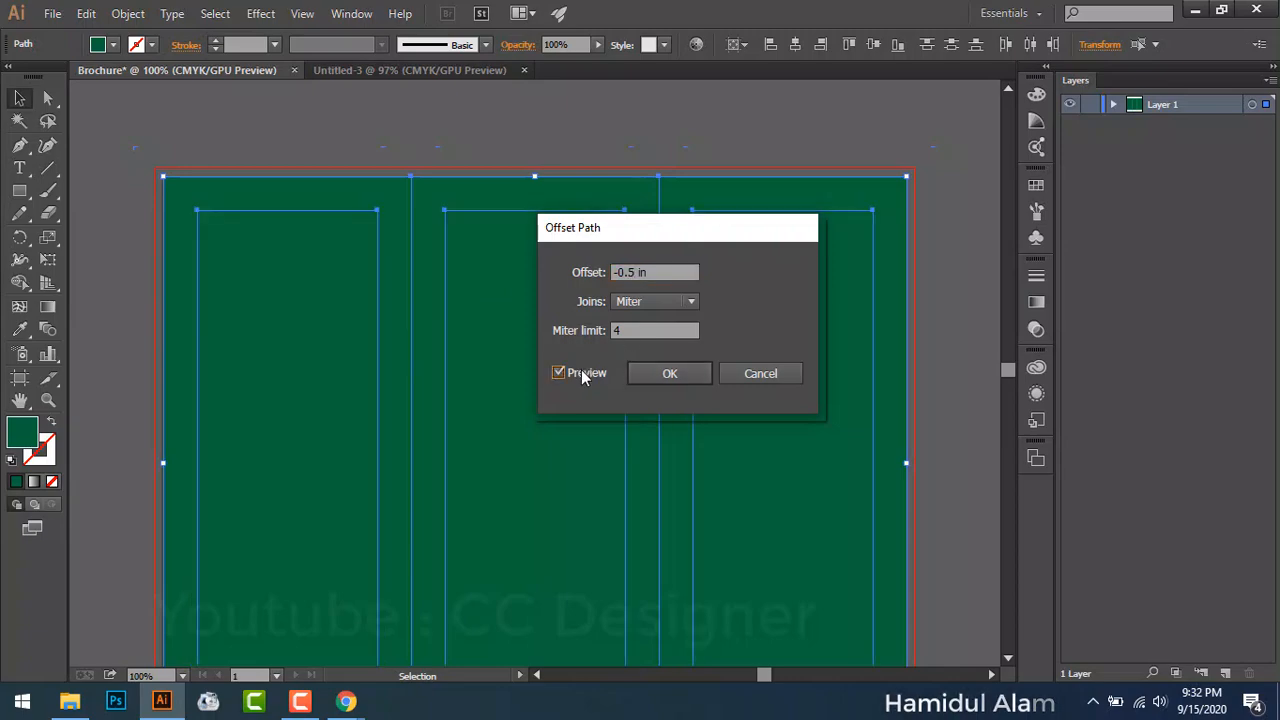
Step: Correct the offset to -0.4 in, preview it and apply
{"action": "double_click", "coordinate": [630, 272]}
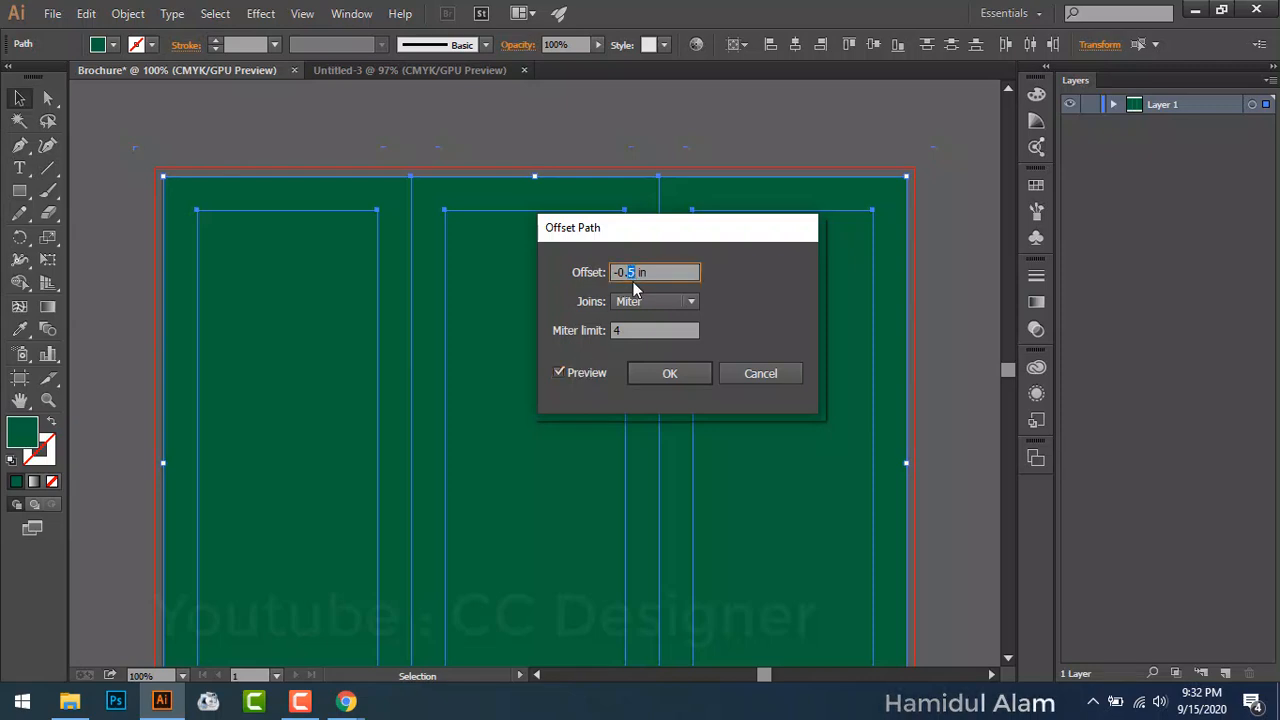
{"action": "type", "text": "4"}
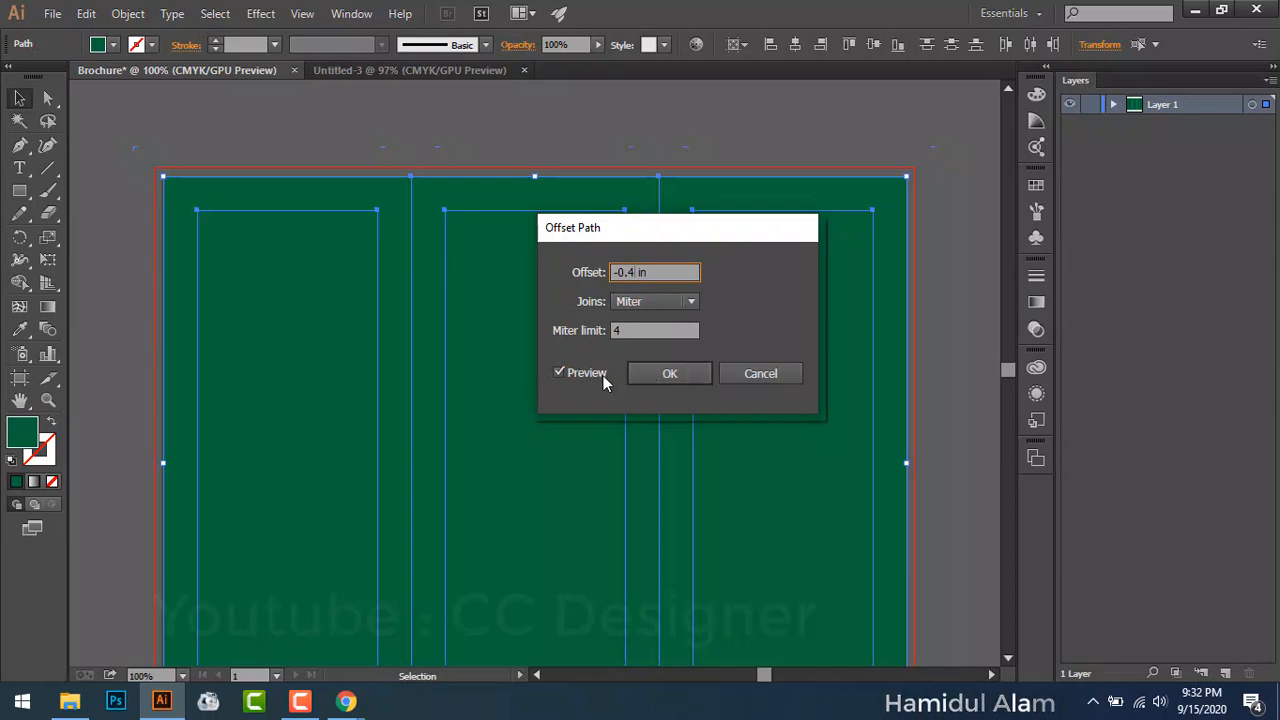
{"action": "left_click", "coordinate": [595, 376]}
{"action": "left_click", "coordinate": [595, 376]}
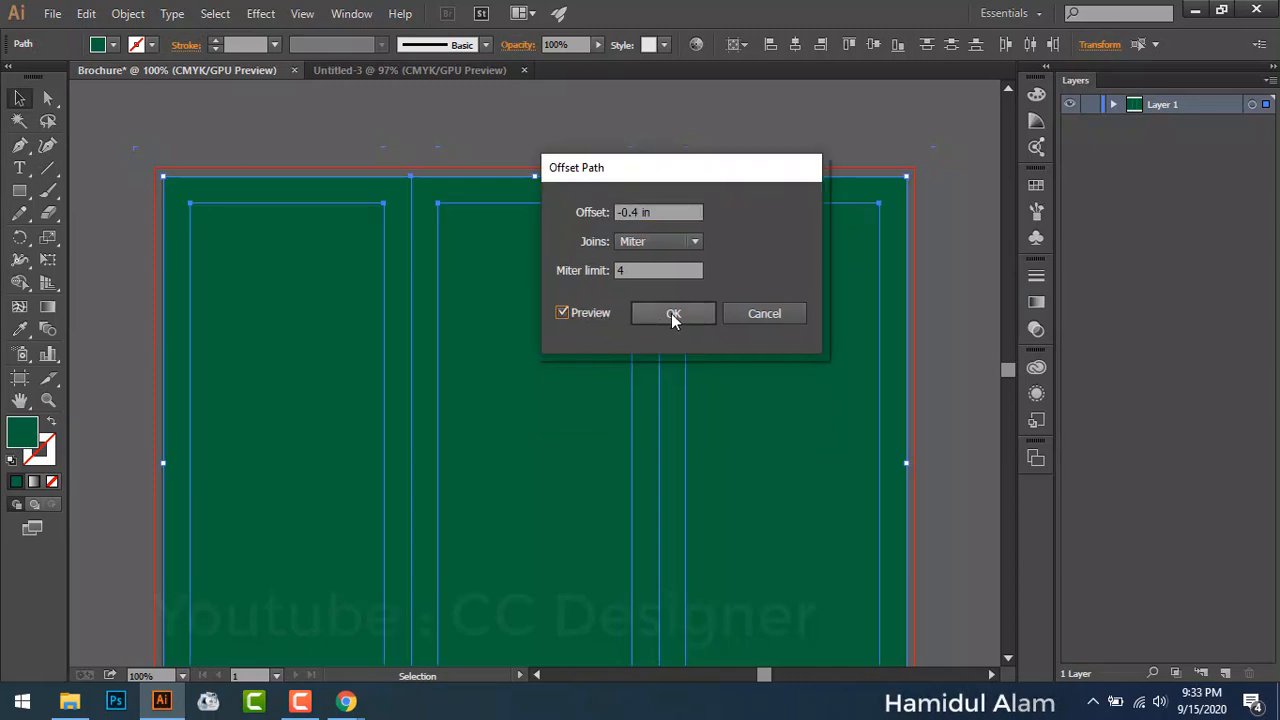
{"action": "left_click", "coordinate": [673, 314]}
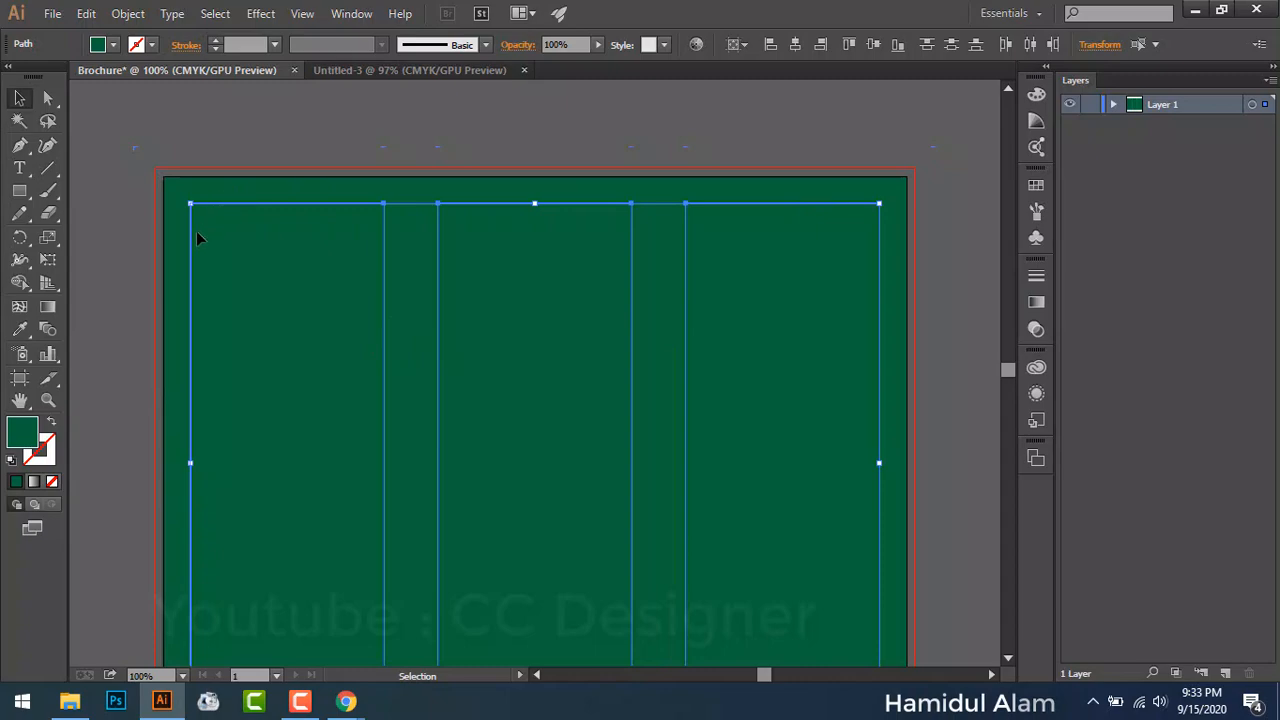
Step: Convert the three inset offset rectangles into margin guides, then reselect the green panels
{"action": "right_click", "coordinate": [383, 298]}
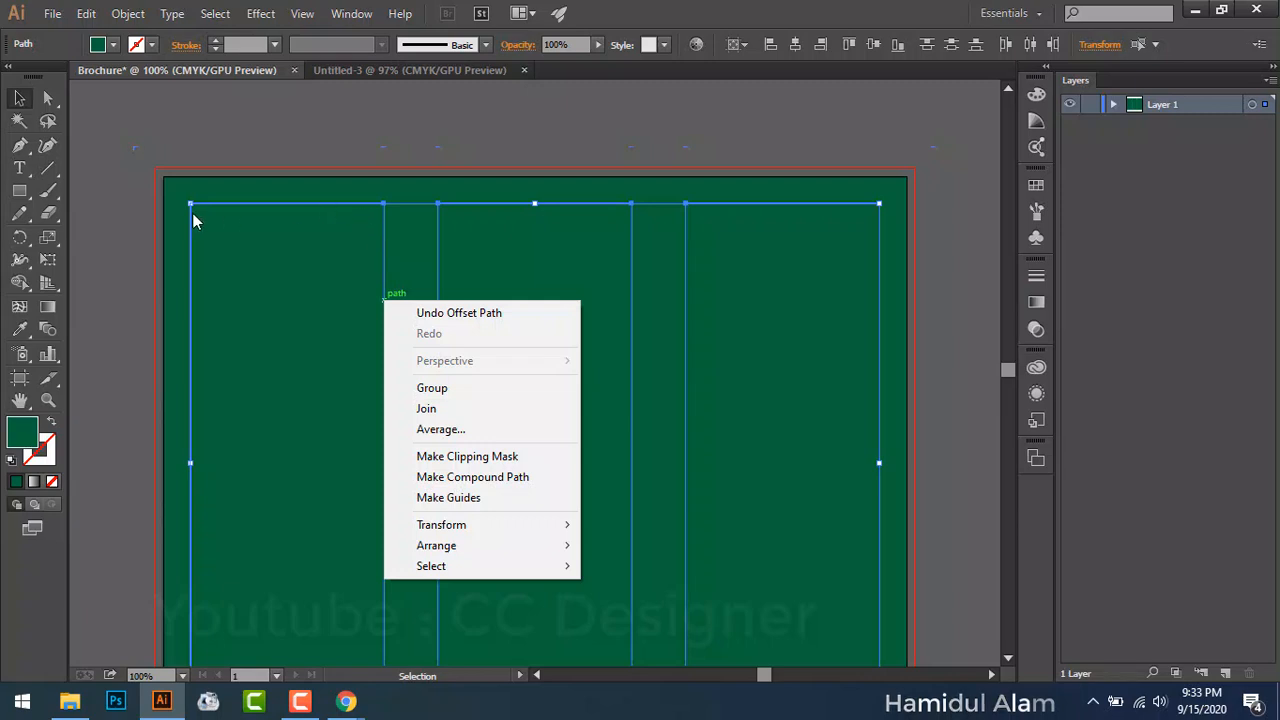
{"action": "left_click", "coordinate": [500, 499]}
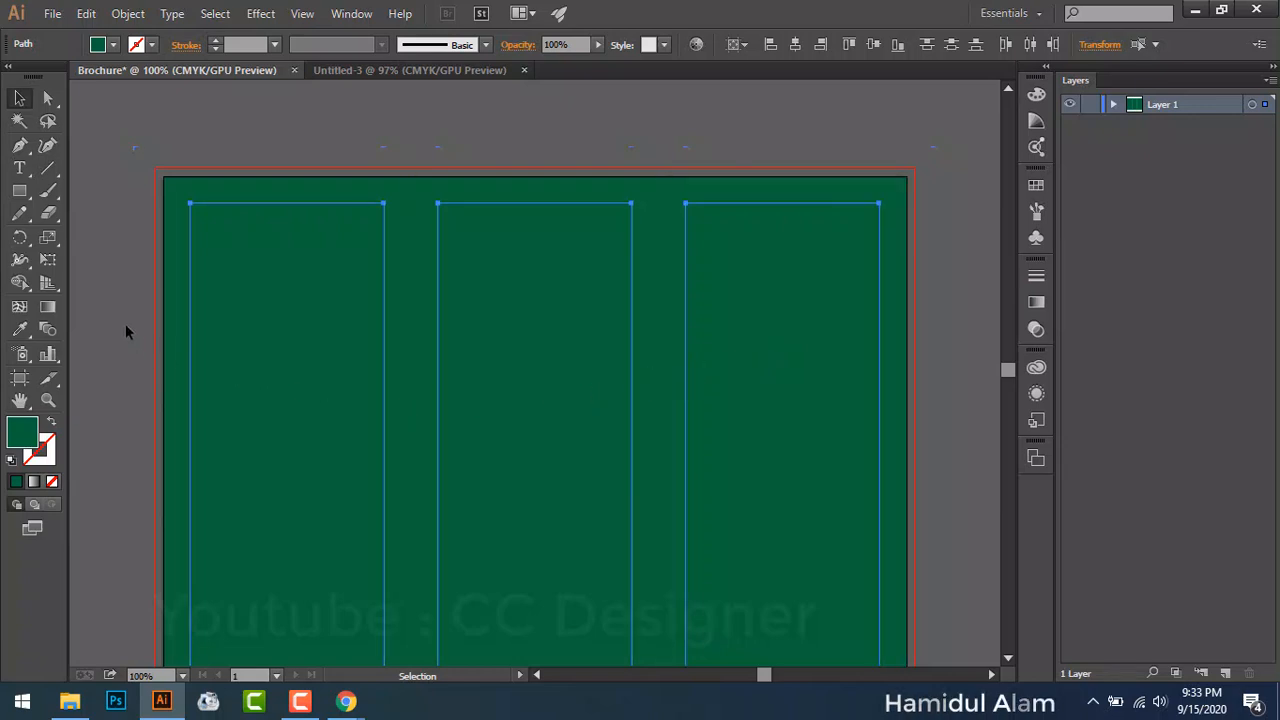
{"action": "left_click", "coordinate": [302, 333]}
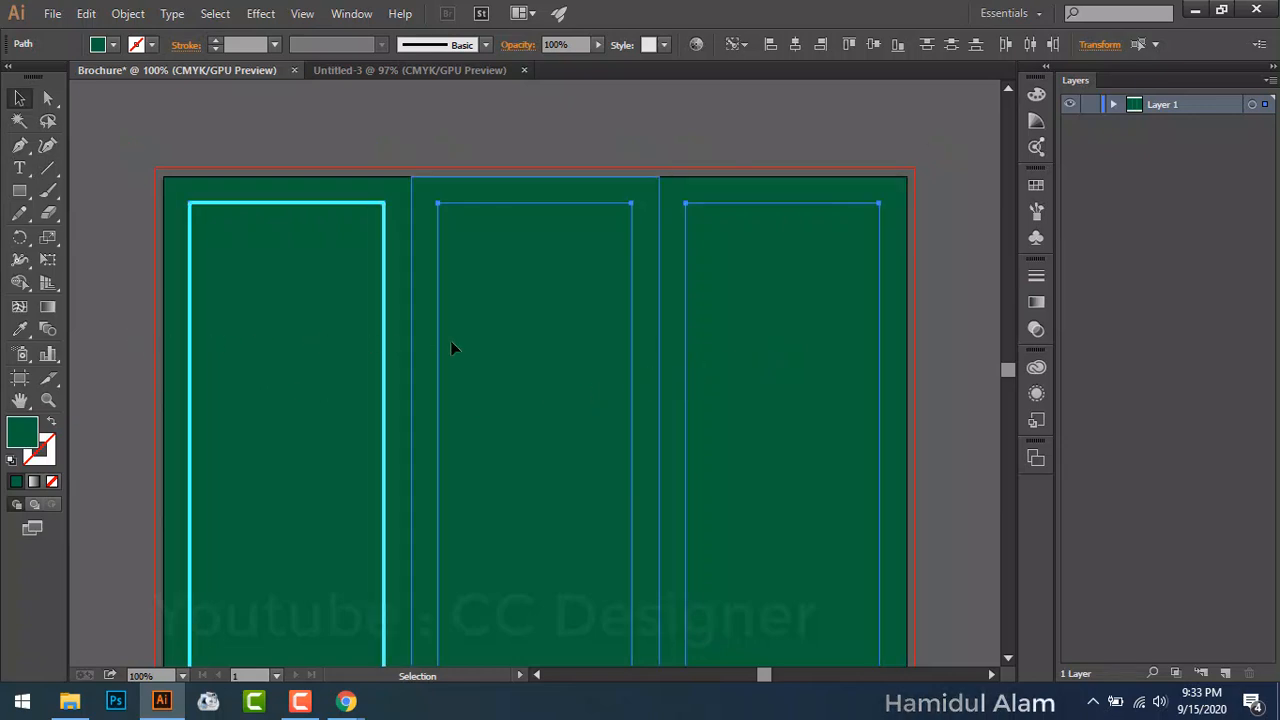
{"action": "left_click", "coordinate": [520, 123]}
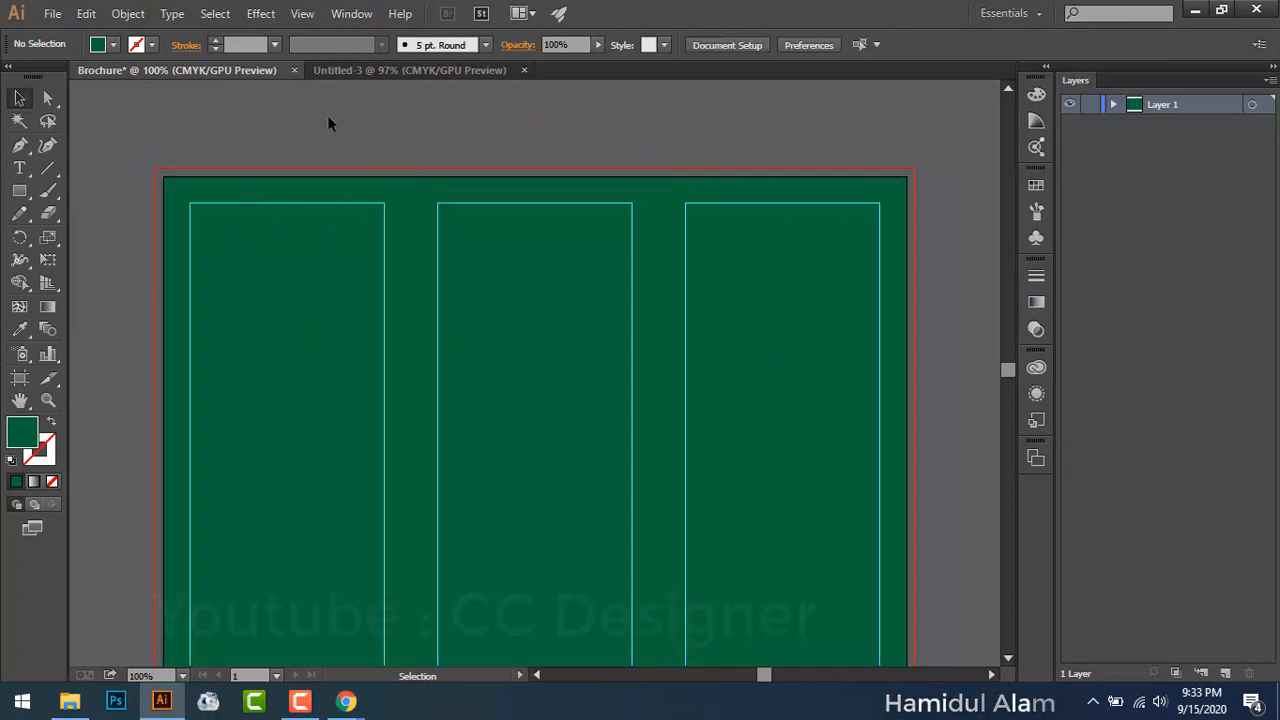
{"action": "left_click_drag", "start_coordinate": [295, 145], "coordinate": [724, 184]}
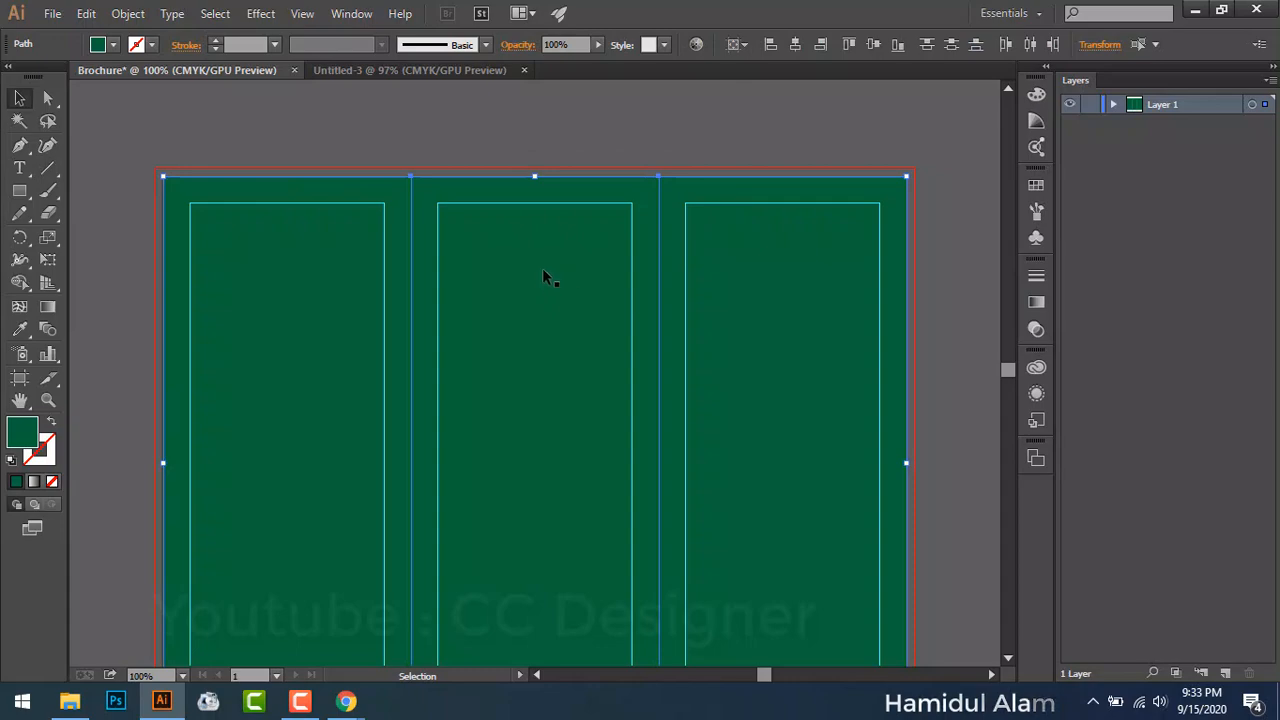
Step: Duplicate the background and three green panel rectangles onto the left pasteboard, then fit the artboard (Ctrl+0)
{"action": "key", "text": "a"}
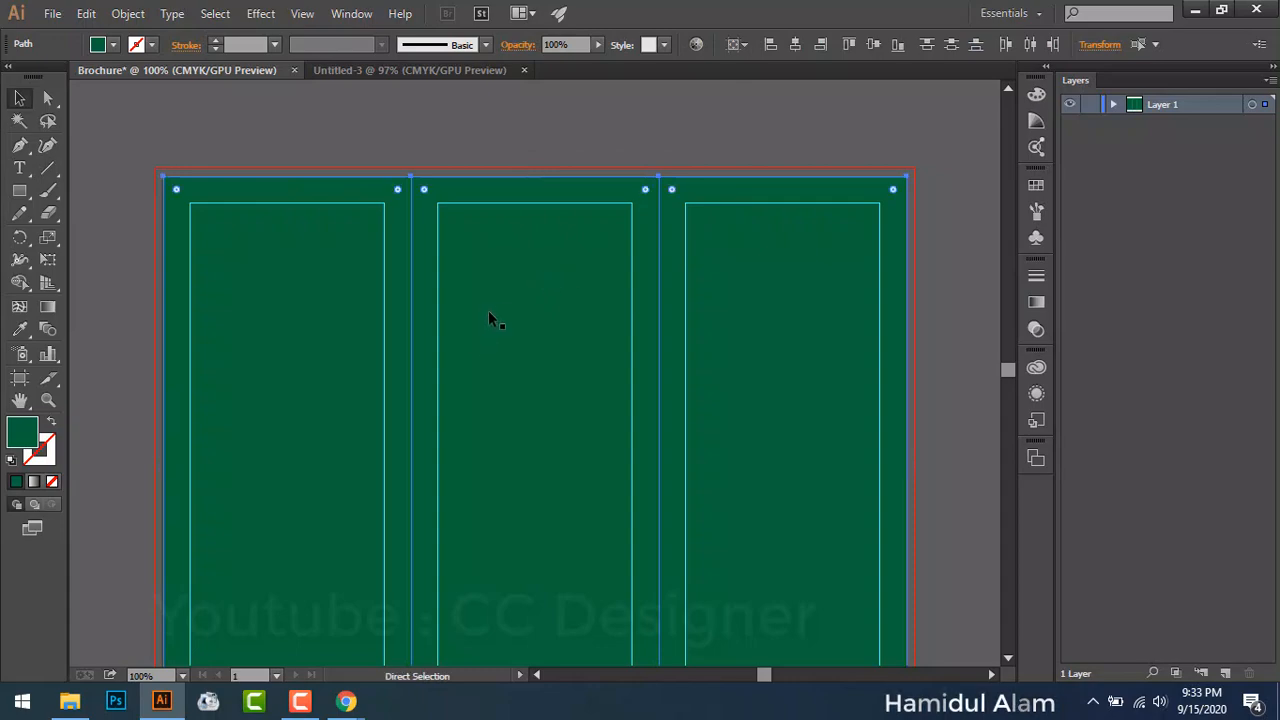
{"action": "key", "text": "ctrl+minus"}
{"action": "key", "text": "ctrl+minus"}
{"action": "key", "text": "v"}
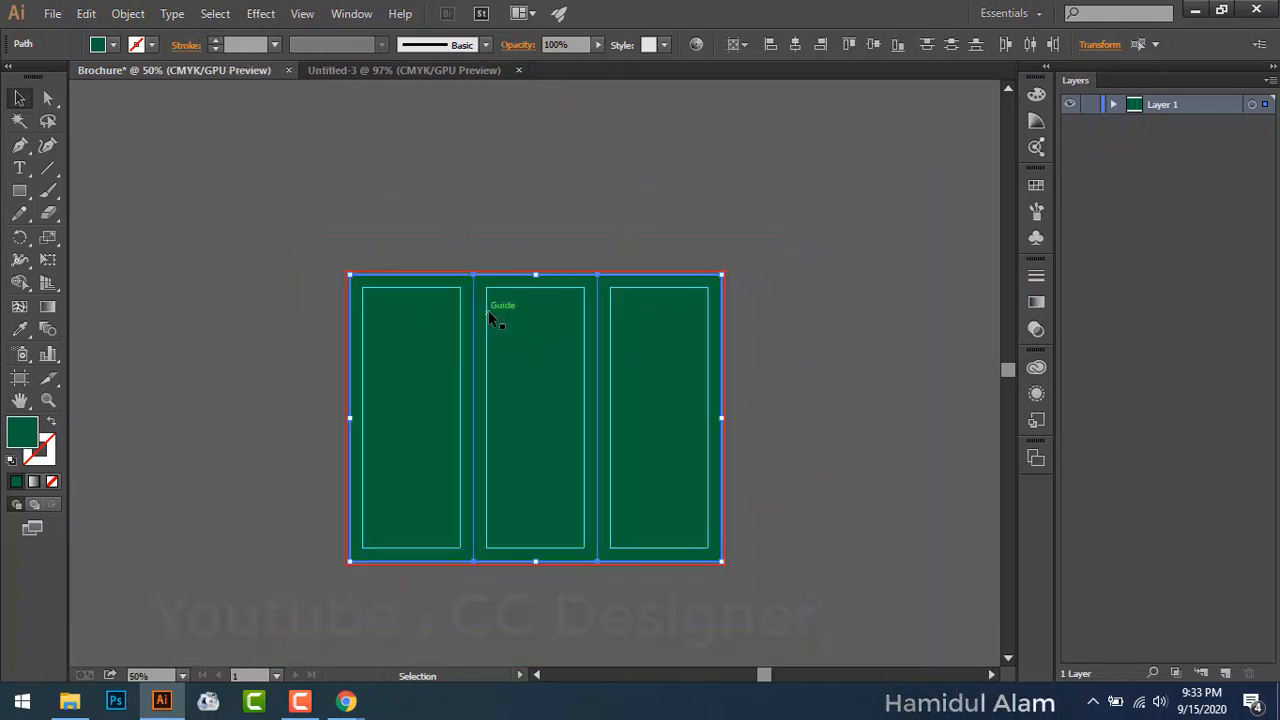
{"action": "left_click_drag", "start_coordinate": [485, 398], "coordinate": [203, 273]}
{"action": "key", "text": "a"}
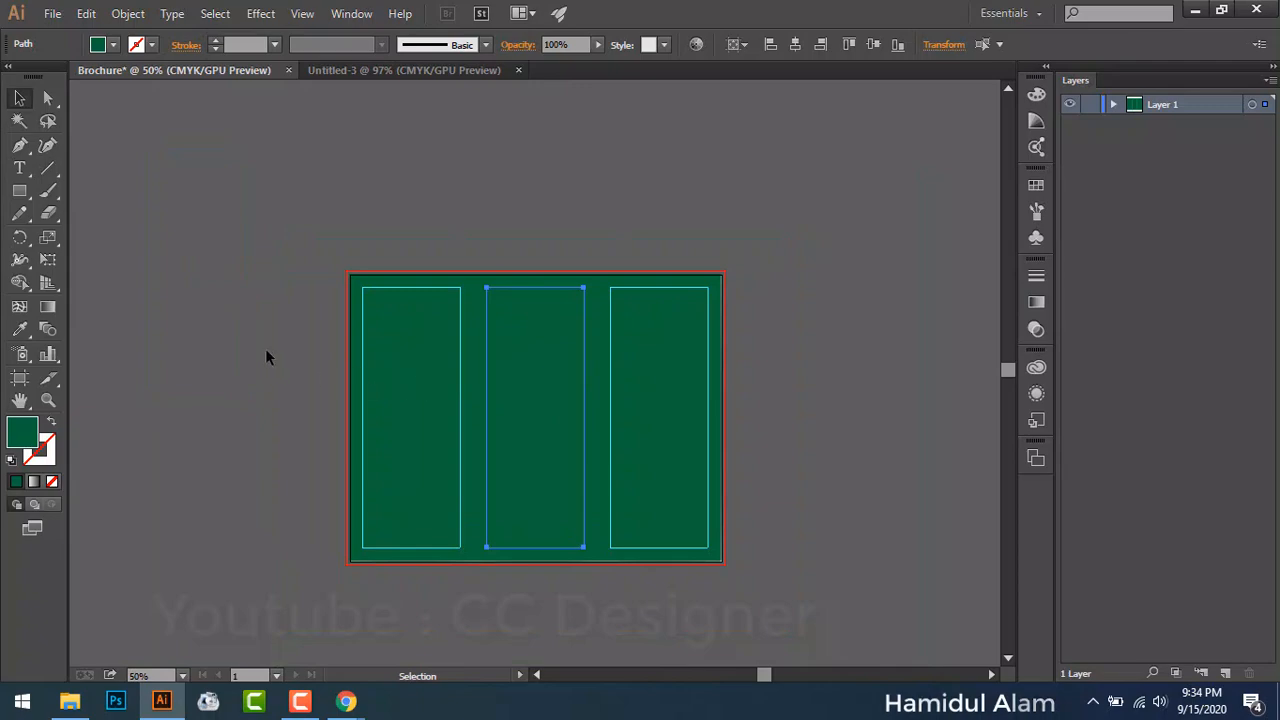
{"action": "left_click_drag", "start_coordinate": [266, 350], "coordinate": [784, 455]}
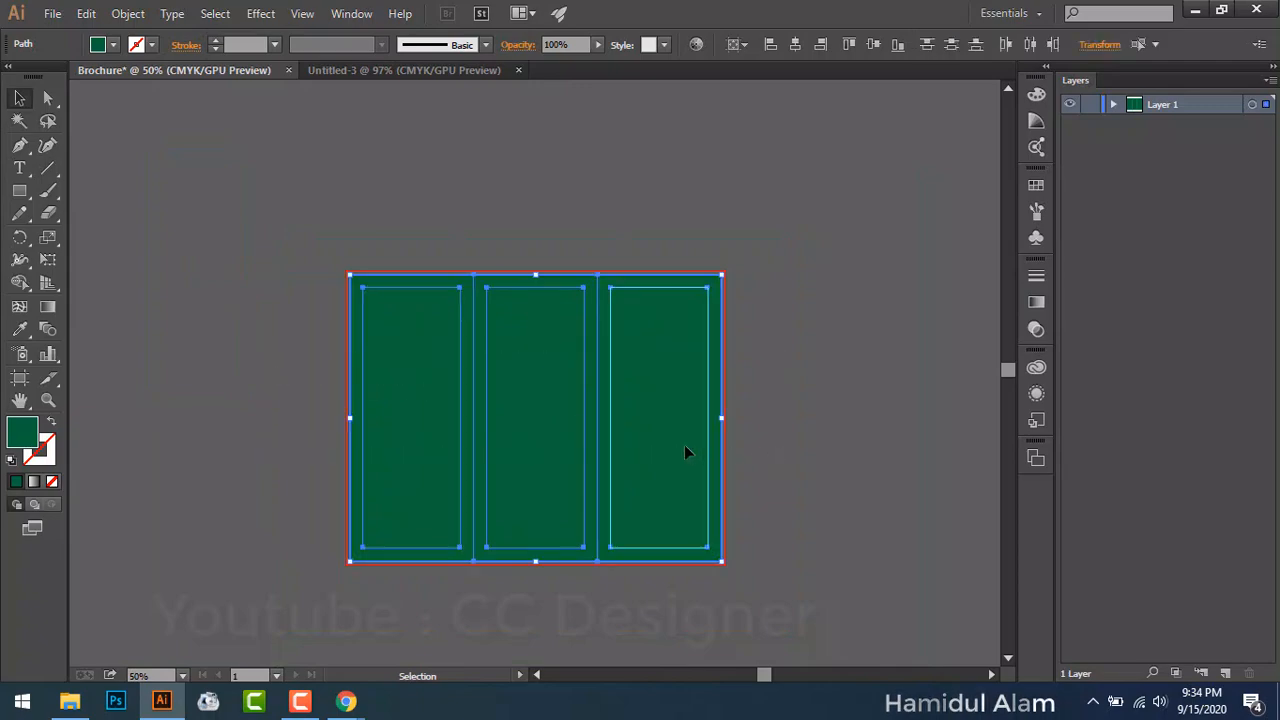
{"action": "left_click_drag", "start_coordinate": [685, 450], "coordinate": [258, 338]}
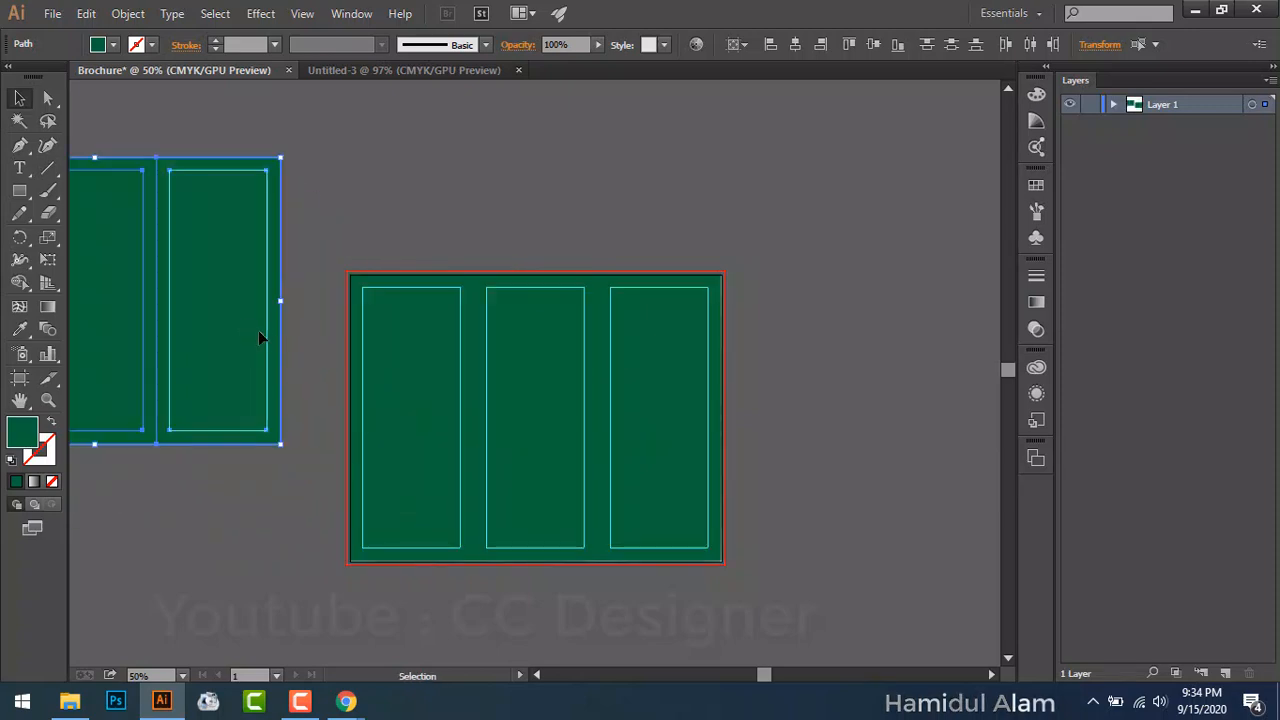
{"action": "left_click", "coordinate": [503, 182]}
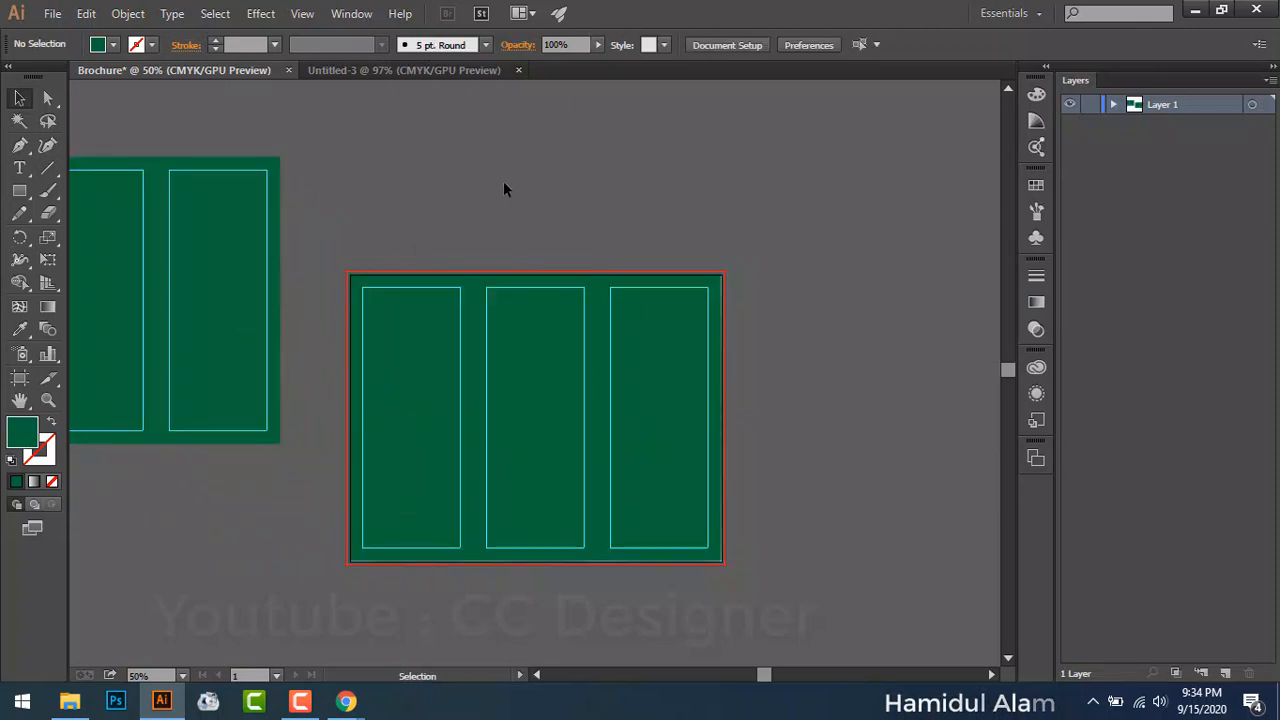
{"action": "key", "text": "ctrl+0"}
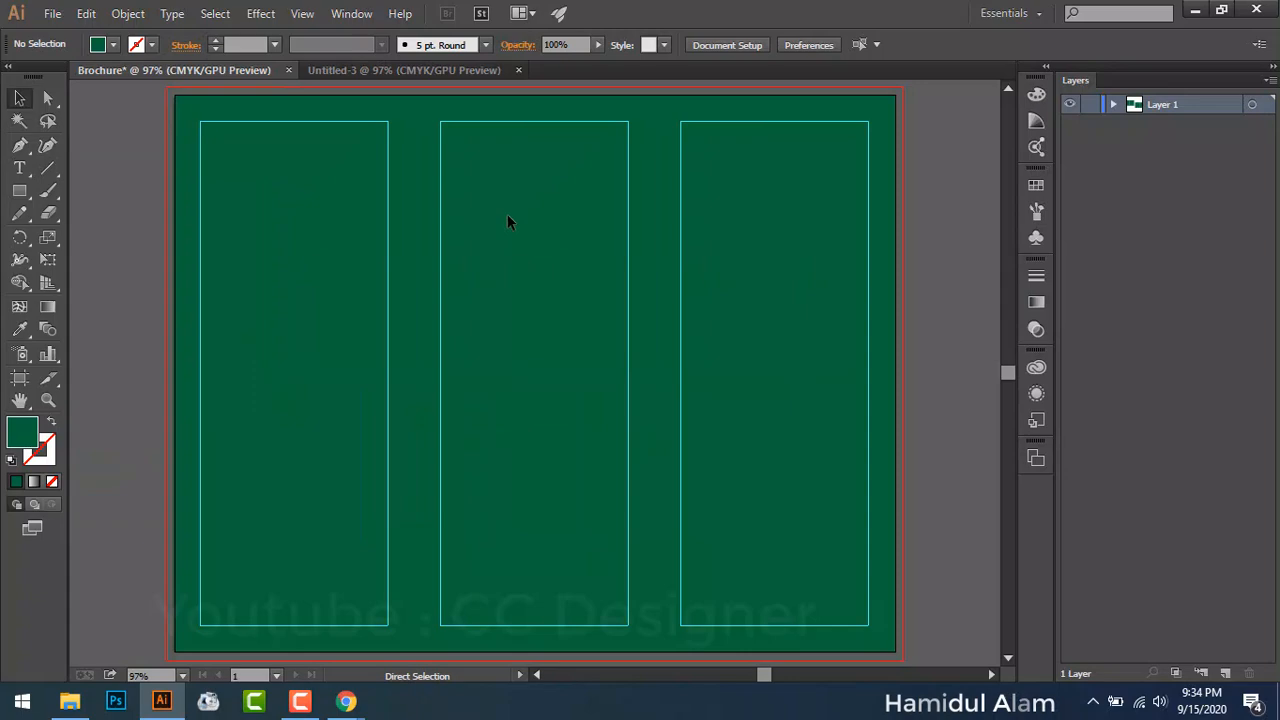
Step: Turn the artboard's green background and three panel rectangles into guides via Make Guides
{"action": "left_click", "coordinate": [252, 270]}
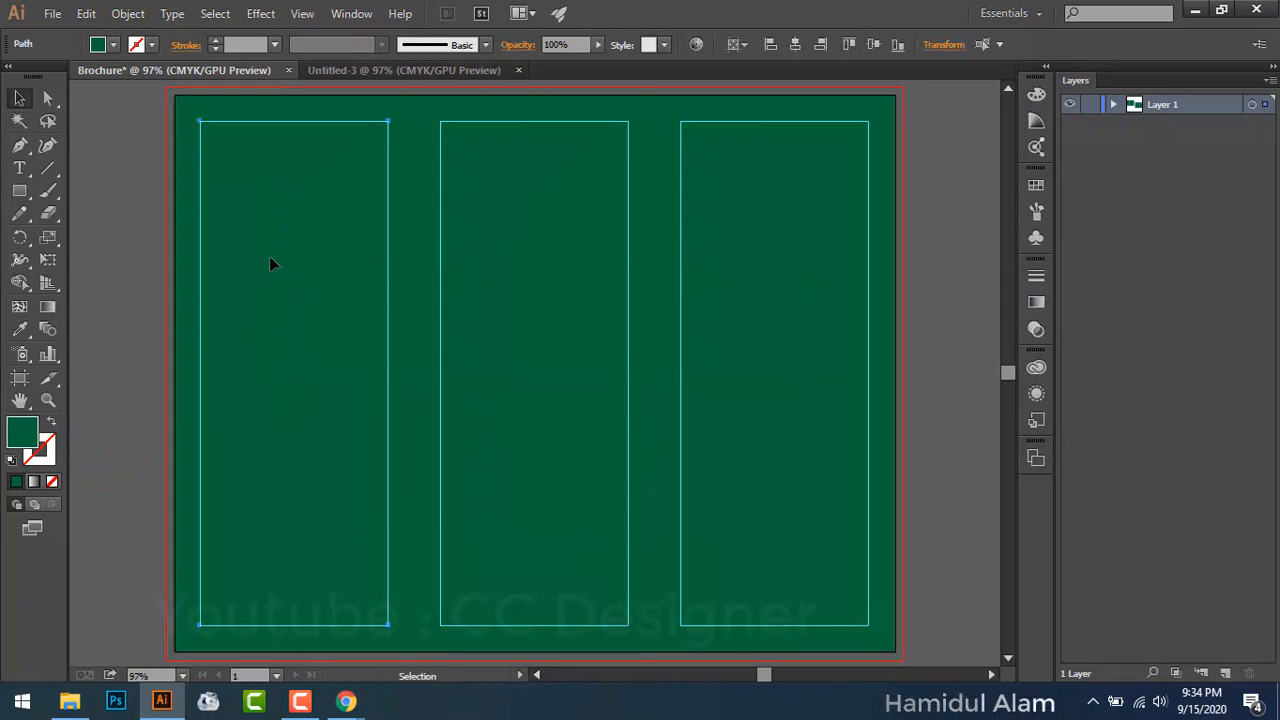
{"action": "left_click", "coordinate": [525, 268]}
{"action": "scroll", "coordinate": [505, 295], "scroll_direction": "up", "scroll_amount": 1}
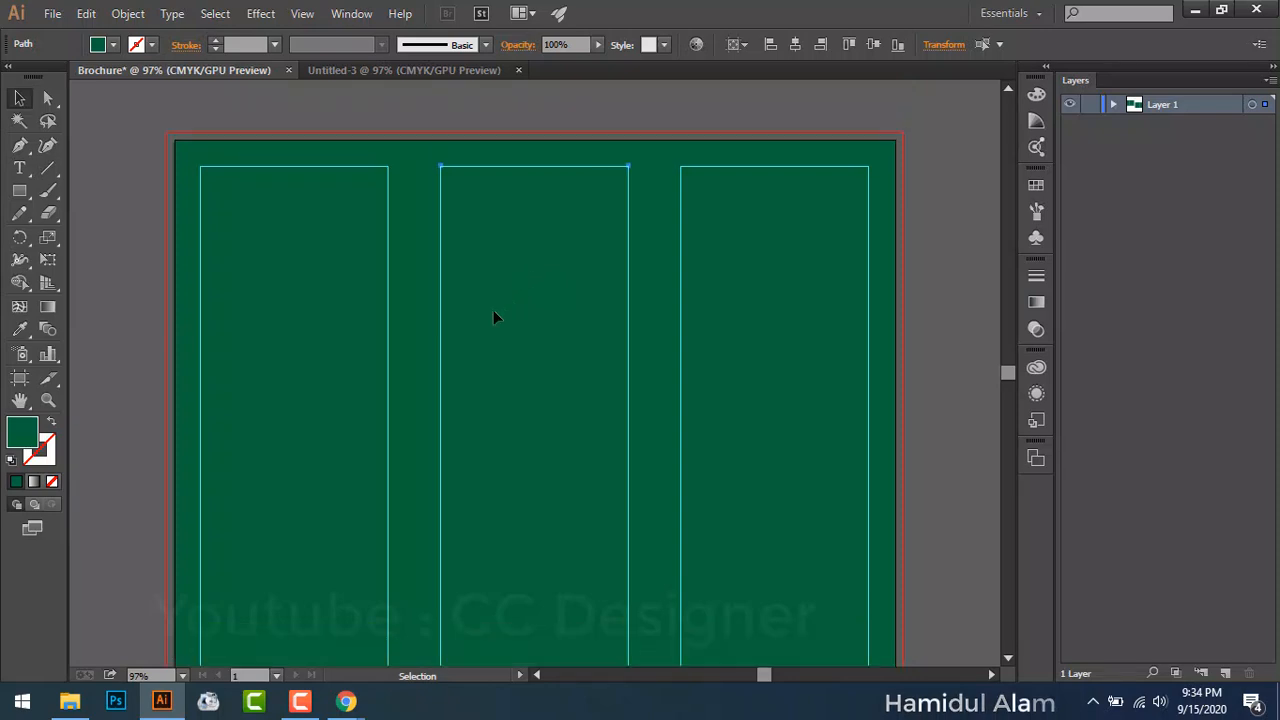
{"action": "left_click_drag", "start_coordinate": [113, 142], "coordinate": [881, 147]}
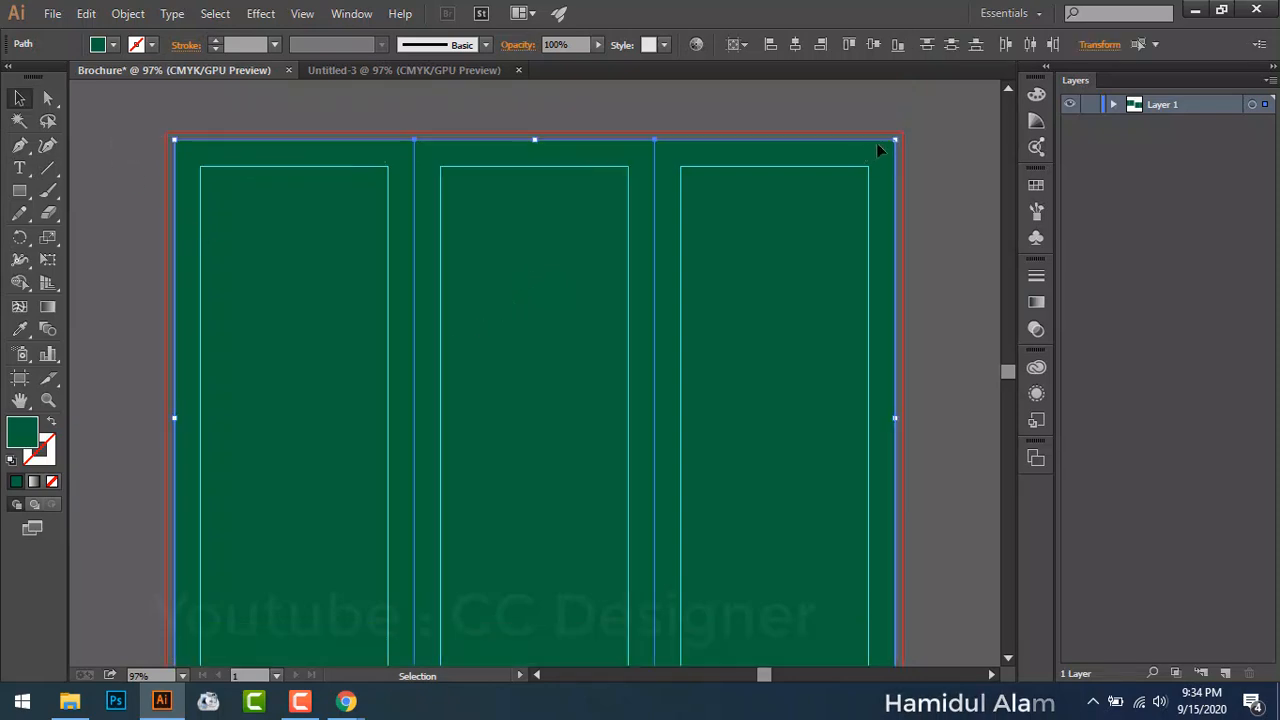
{"action": "right_click", "coordinate": [499, 222]}
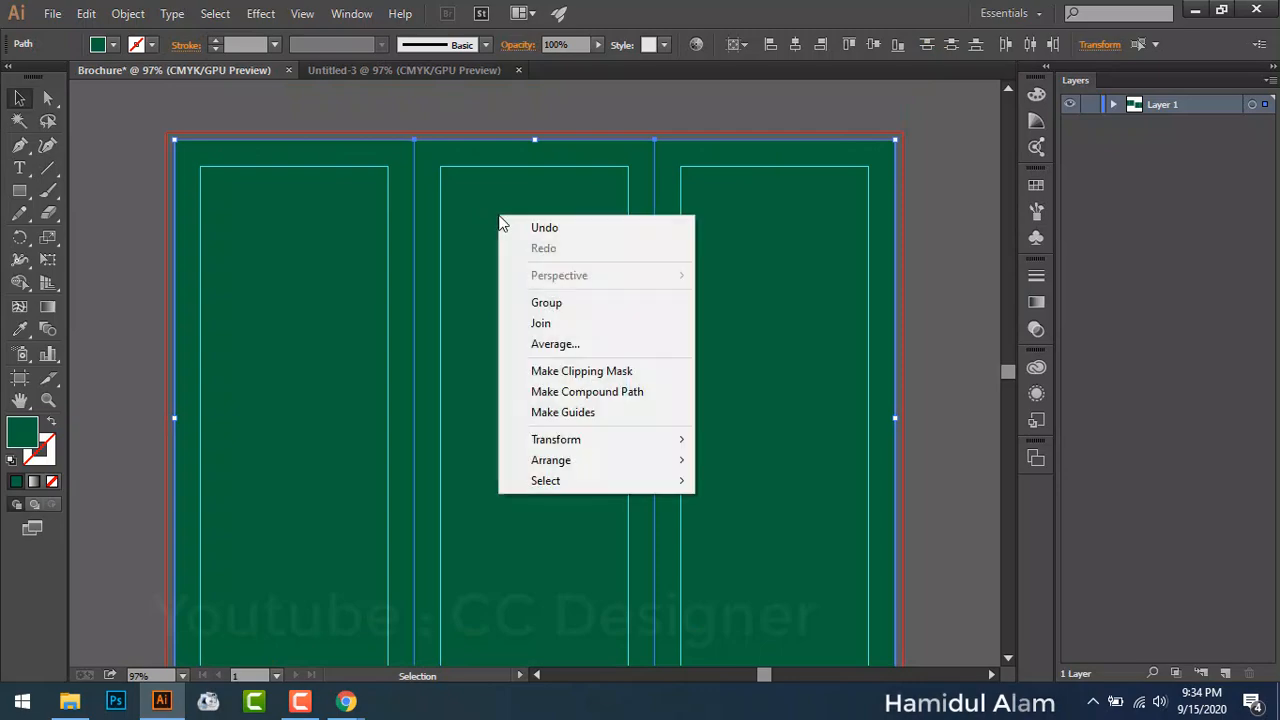
{"action": "left_click", "coordinate": [599, 413]}
{"action": "right_click", "coordinate": [655, 407]}
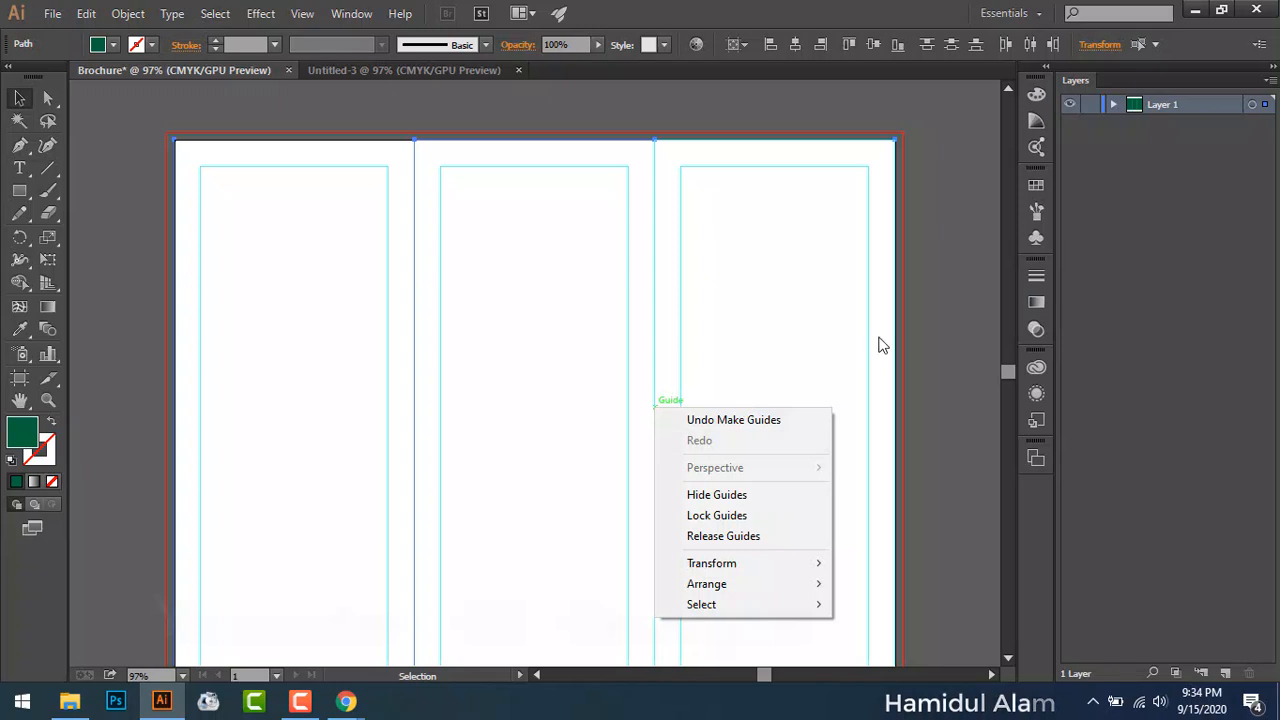
{"action": "left_click", "coordinate": [923, 289]}
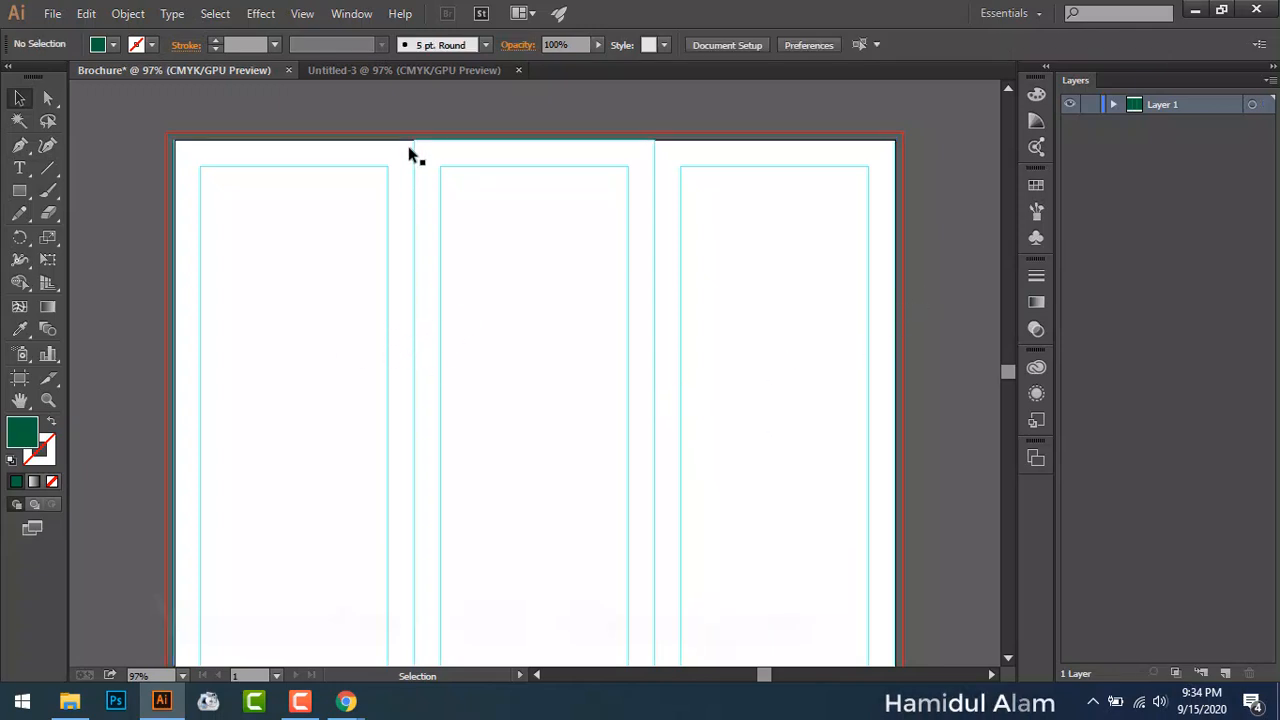
Step: Apply Lock Guides from the canvas context menu and confirm it is checked
{"action": "scroll", "coordinate": [428, 355], "scroll_direction": "down", "scroll_amount": 2}
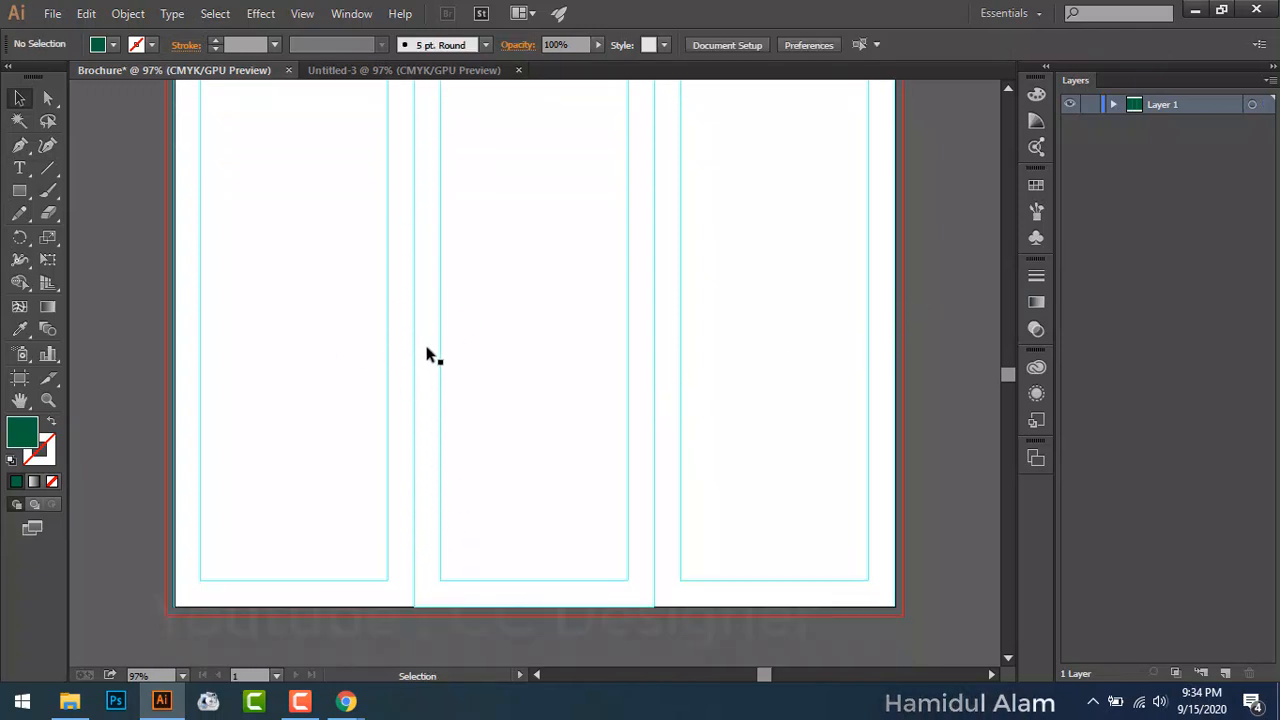
{"action": "scroll", "coordinate": [390, 335], "scroll_direction": "up", "scroll_amount": 2}
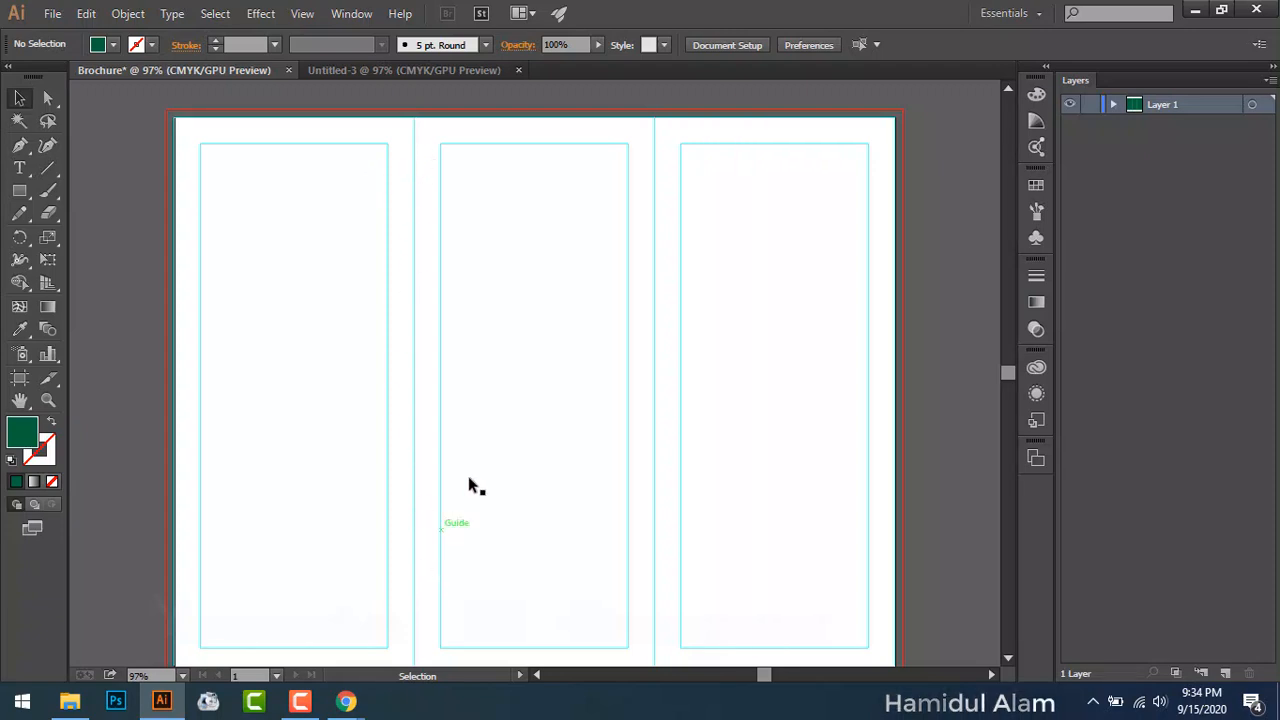
{"action": "scroll", "coordinate": [676, 280], "scroll_direction": "up", "scroll_amount": 1}
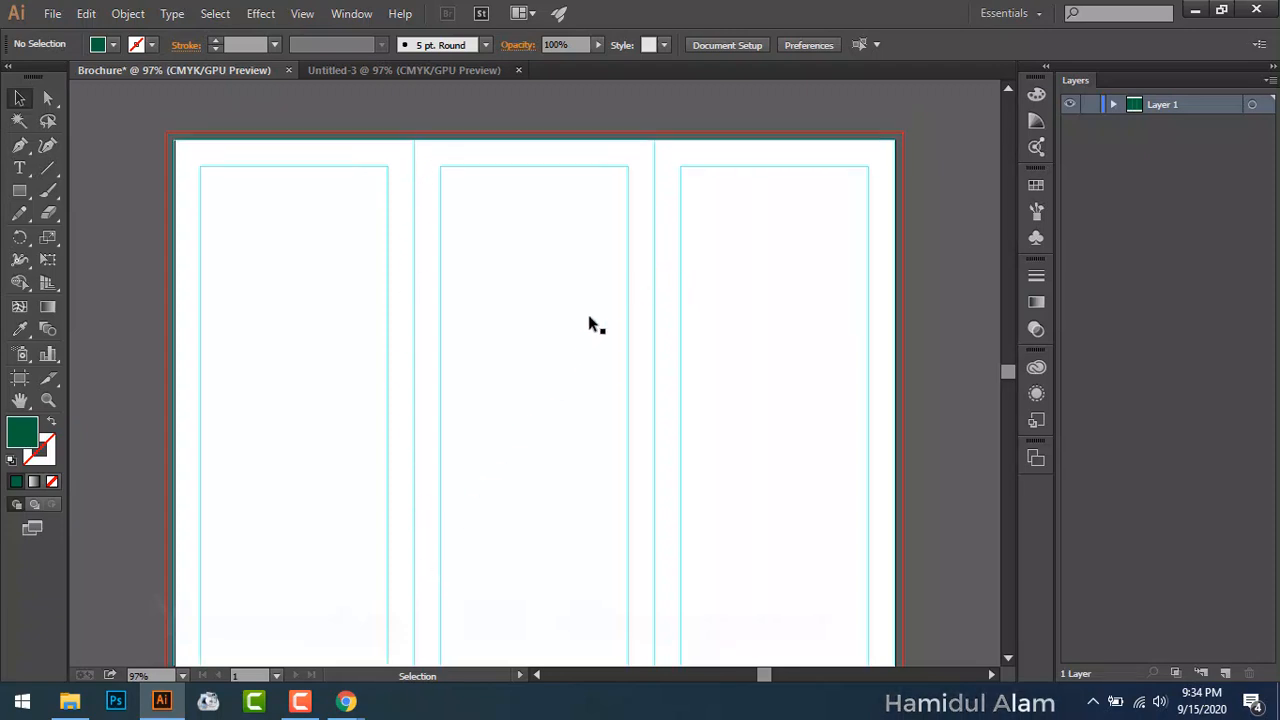
{"action": "right_click", "coordinate": [521, 314]}
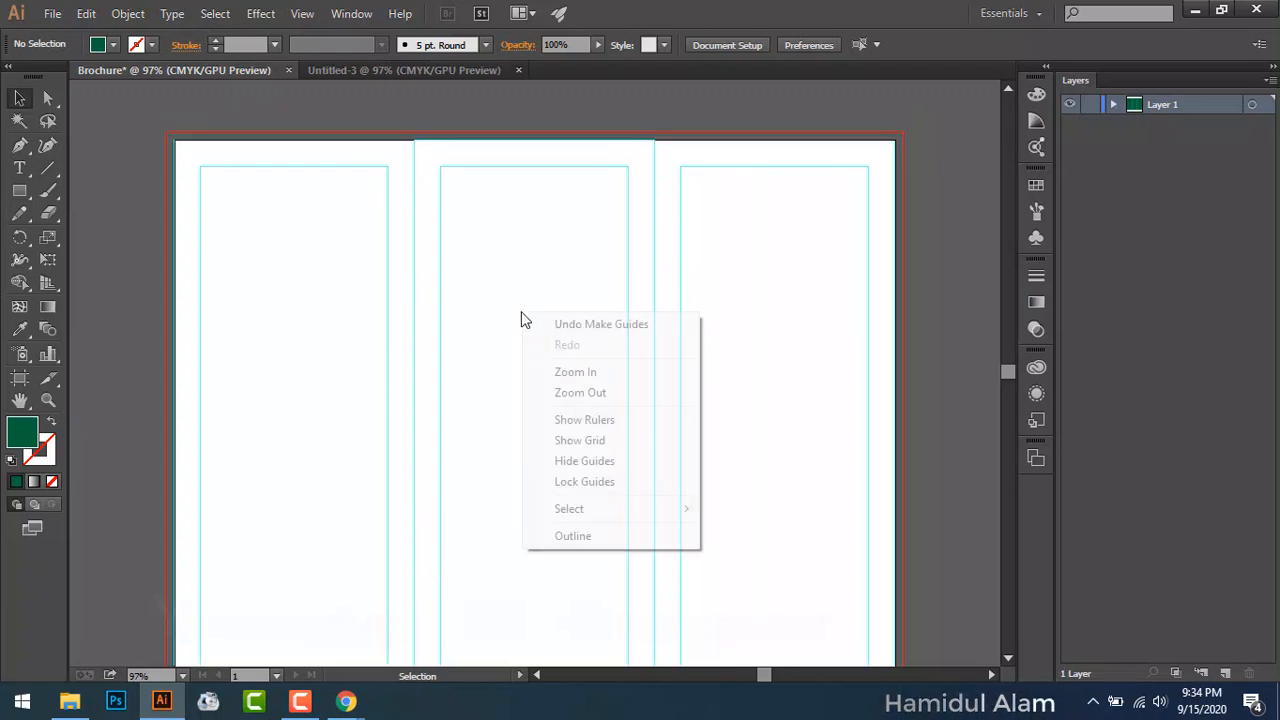
{"action": "left_click", "coordinate": [574, 484]}
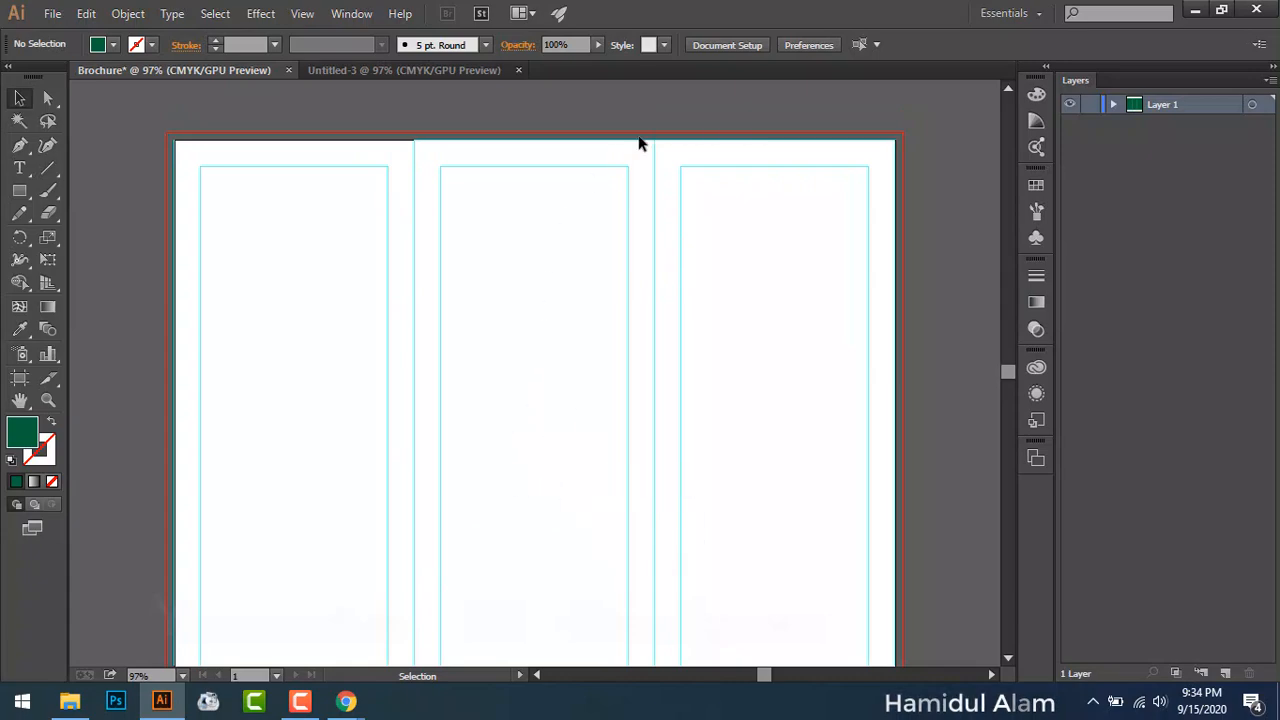
{"action": "right_click", "coordinate": [677, 395]}
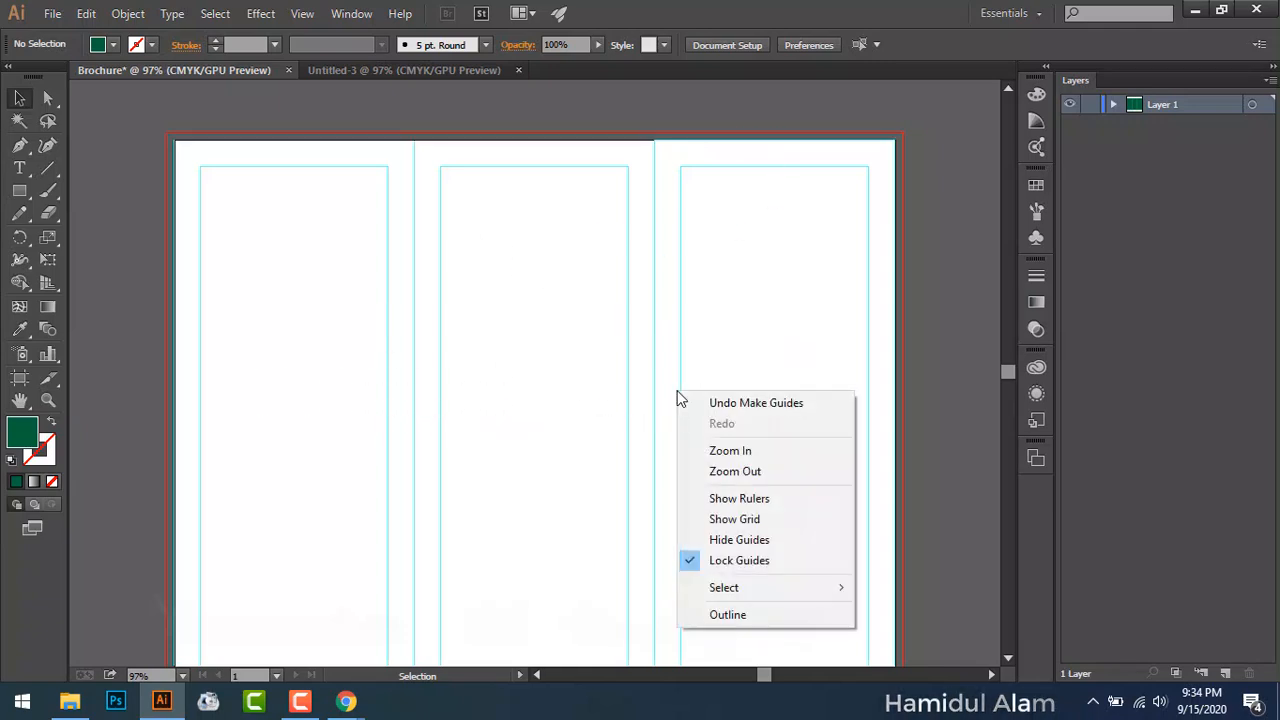
{"action": "left_click", "coordinate": [518, 82]}
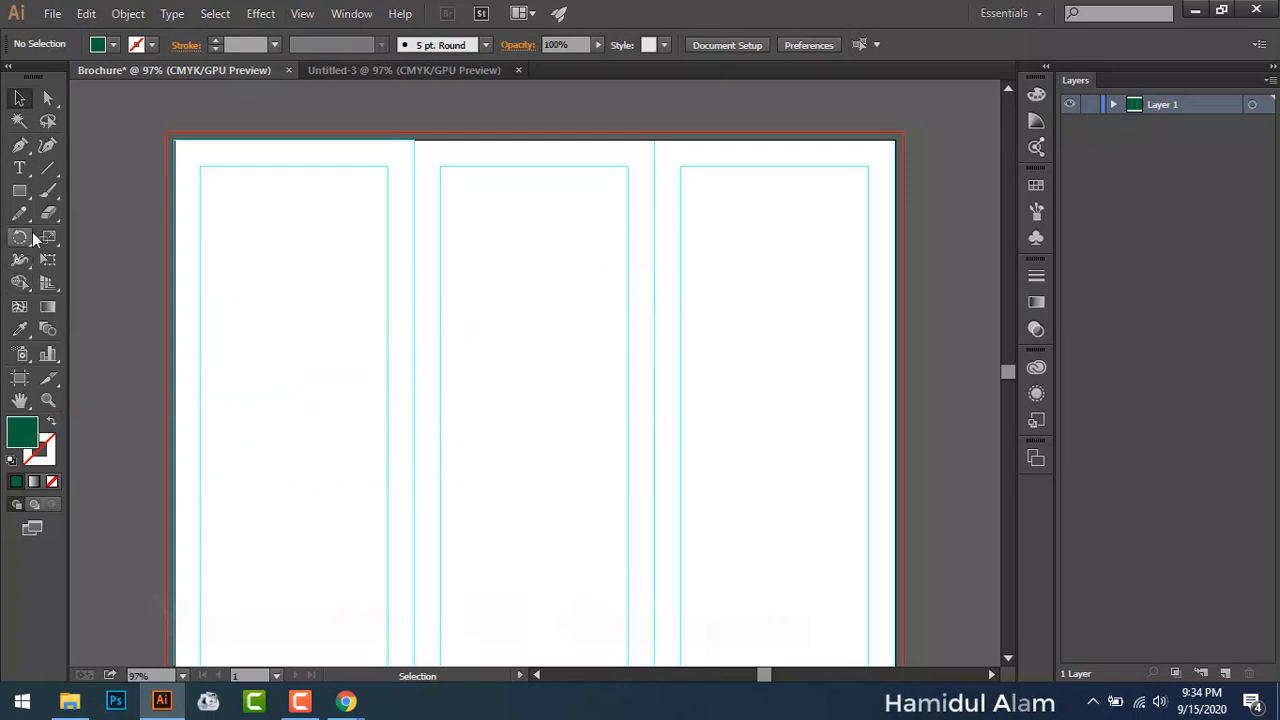
Step: Draw an 11.25 × 8.75 in dark green rectangle spanning the artboard to the bleed edges
{"action": "left_click_drag", "start_coordinate": [29, 192], "coordinate": [100, 190]}
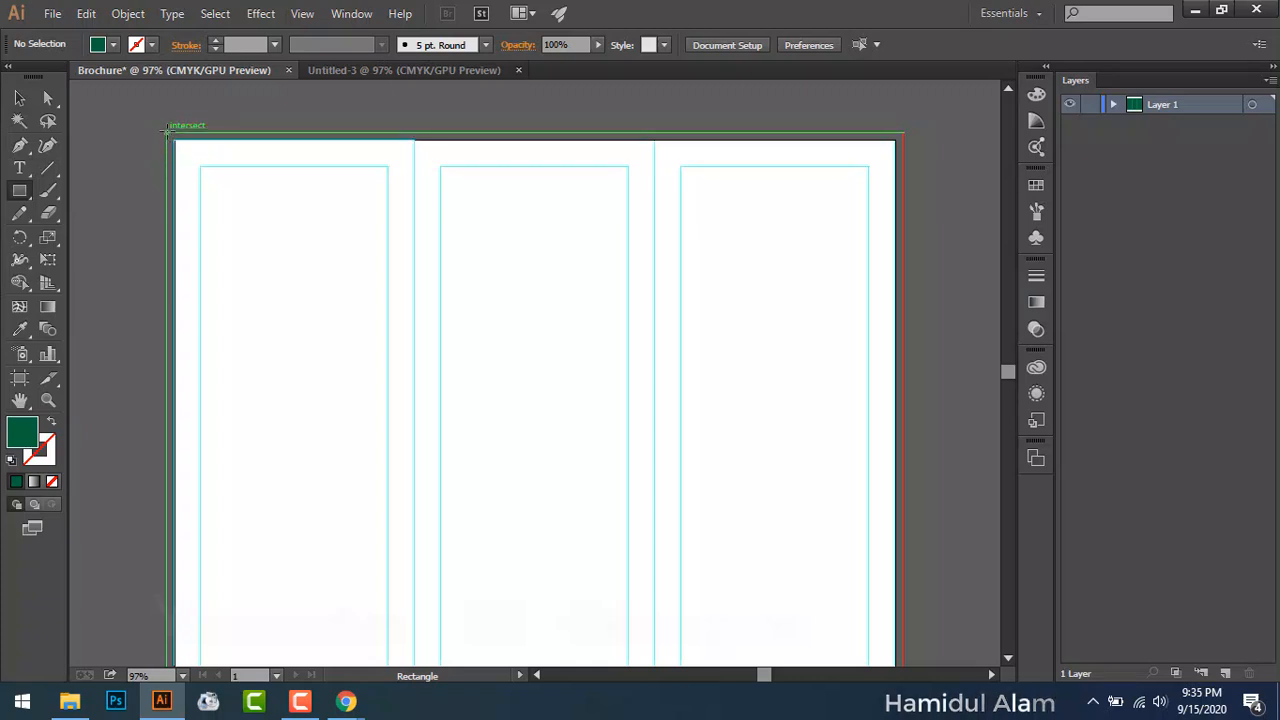
{"action": "left_click_drag", "start_coordinate": [167, 130], "coordinate": [901, 632]}
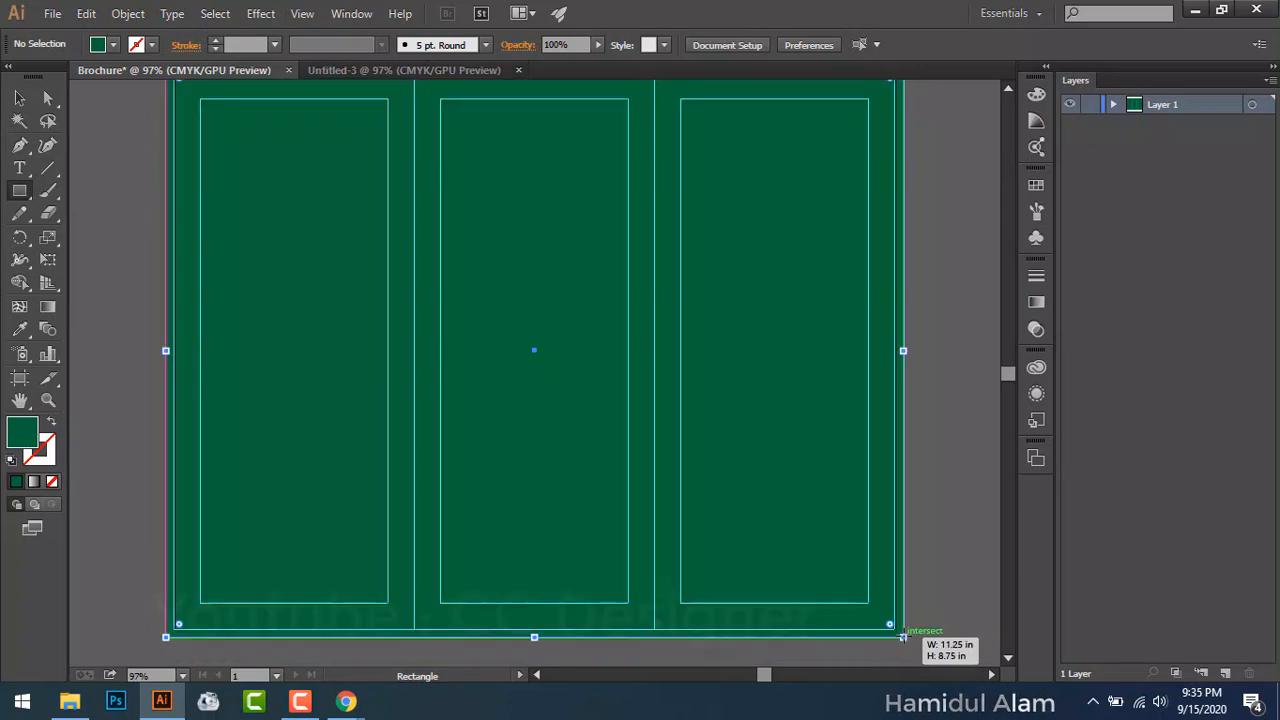
{"action": "scroll", "coordinate": [820, 532], "scroll_direction": "up", "scroll_amount": 2}
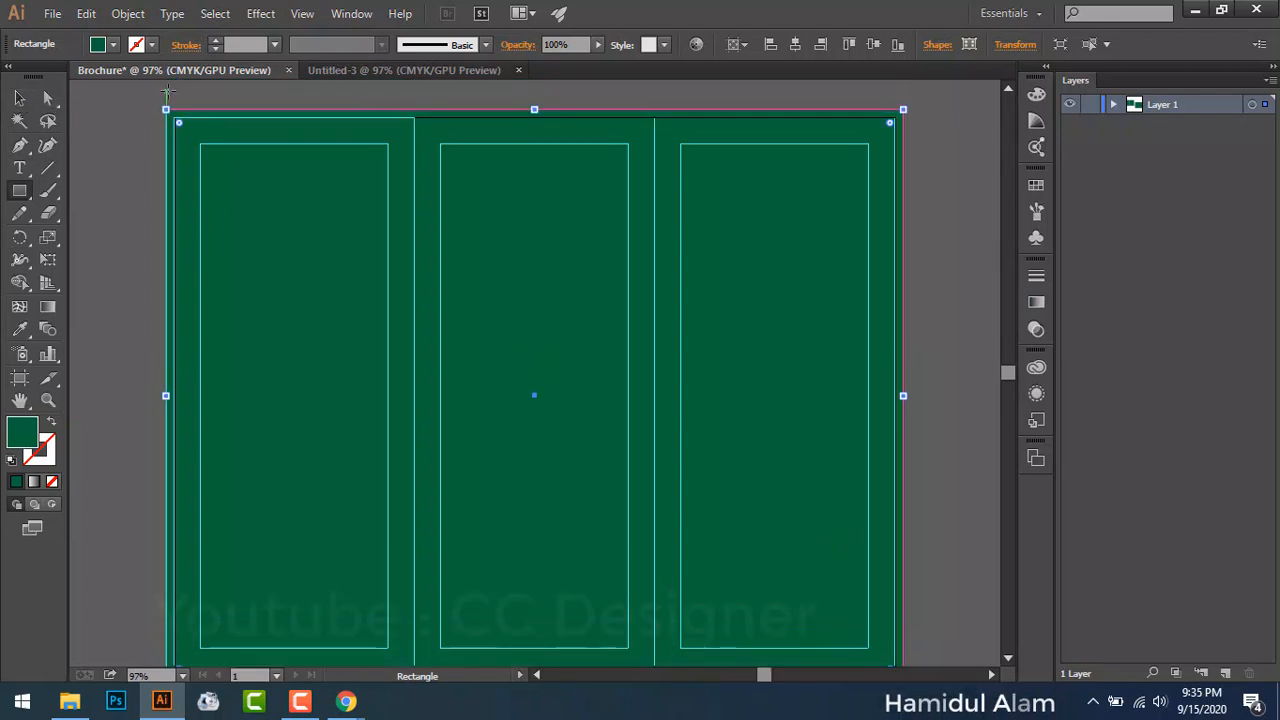
{"action": "left_click", "coordinate": [116, 45]}
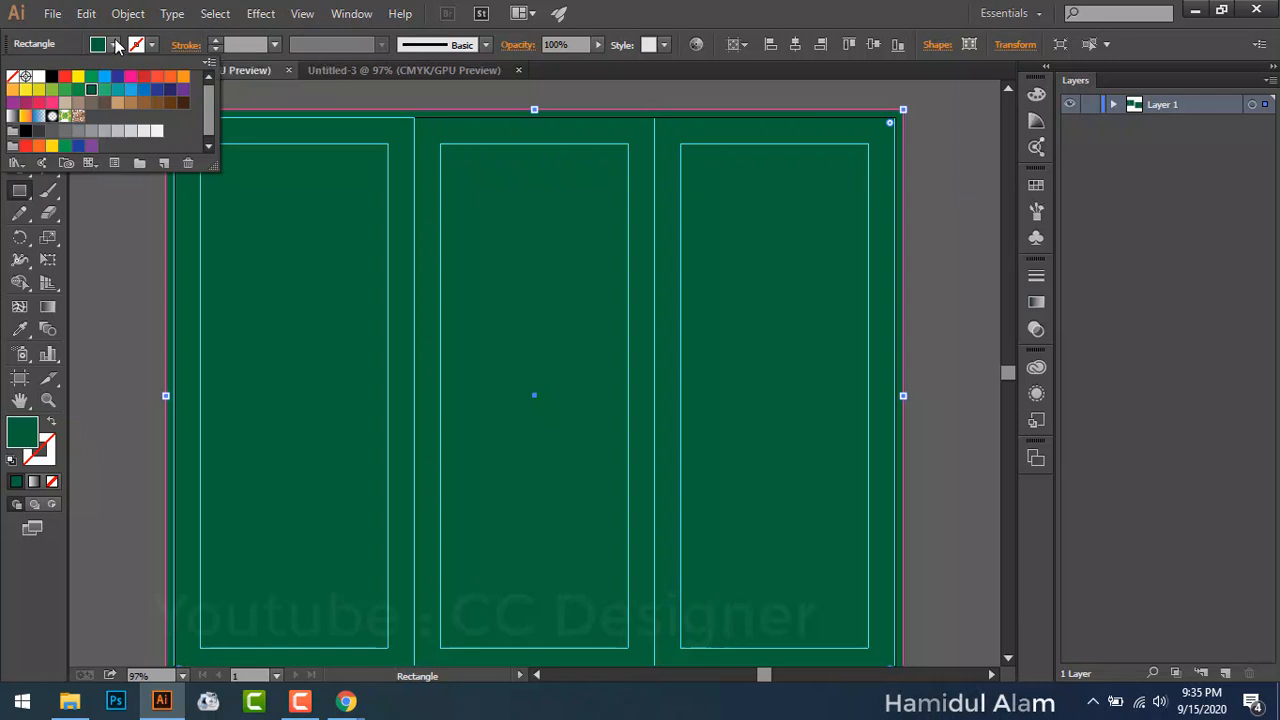
Step: Lock the selected green background rectangle with Object > Lock > Selection
{"action": "left_click", "coordinate": [129, 13]}
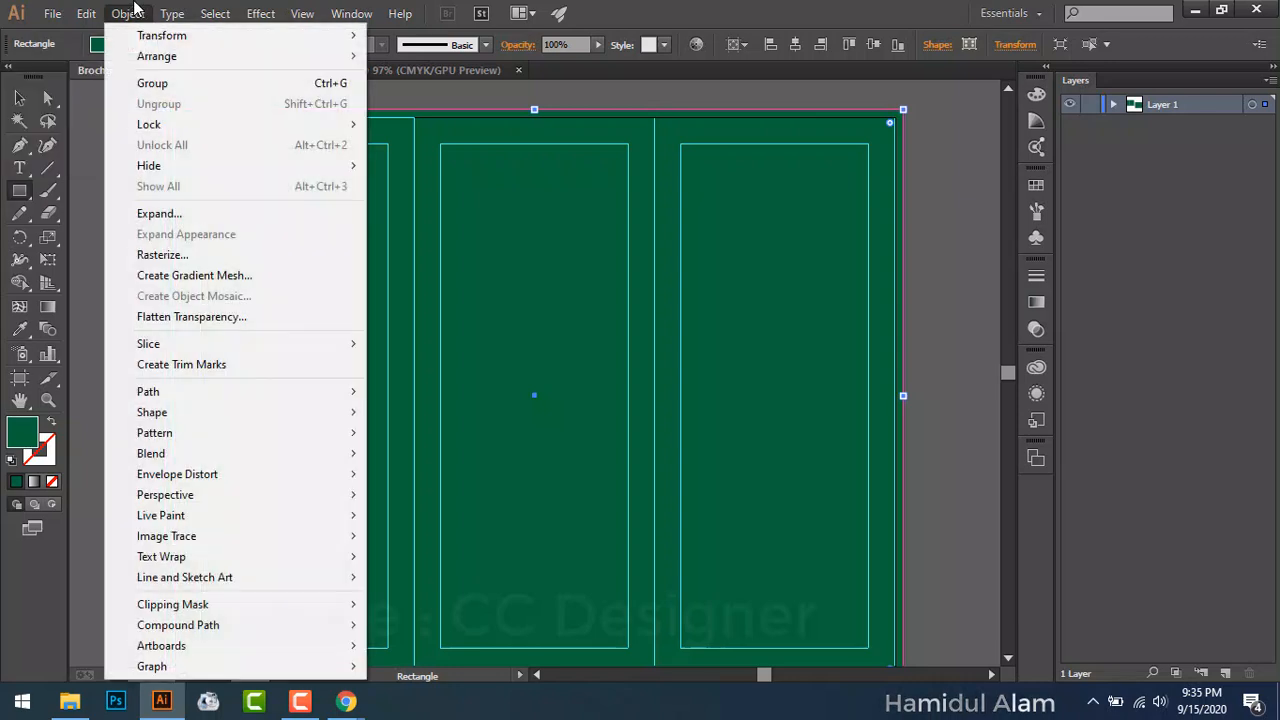
{"action": "mouse_move", "coordinate": [238, 131]}
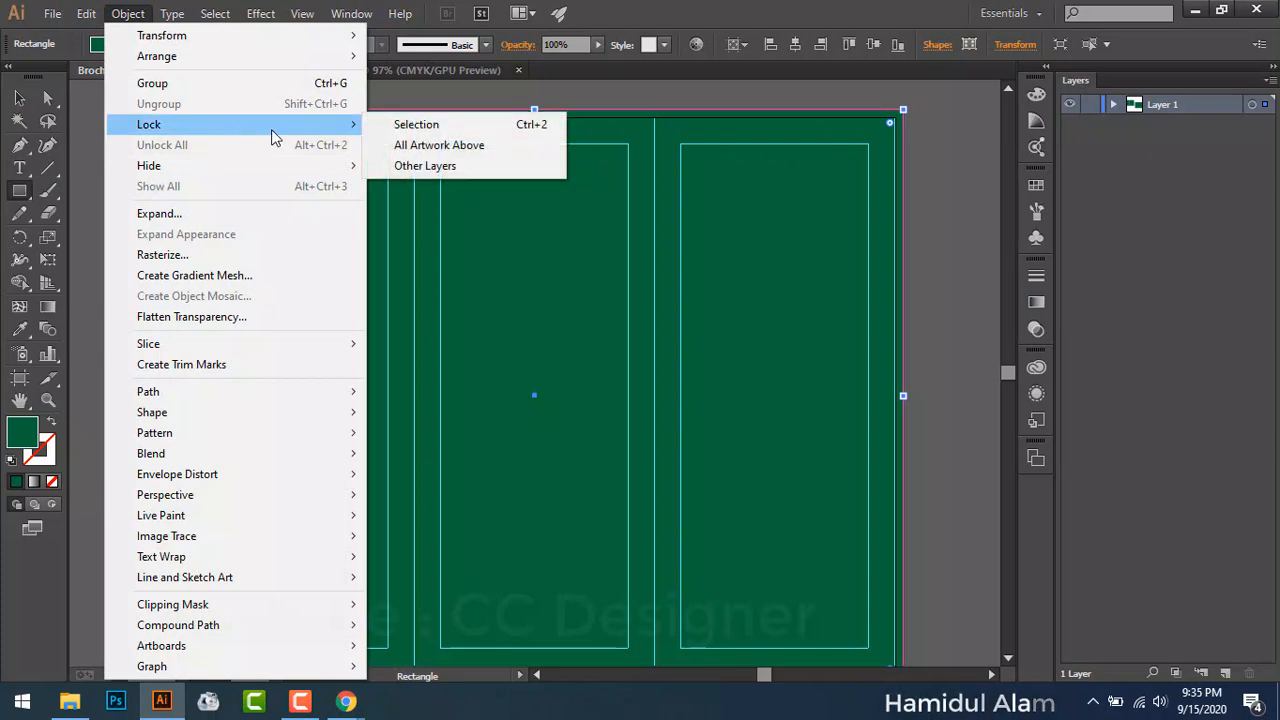
{"action": "left_click", "coordinate": [377, 131]}
{"action": "left_click", "coordinate": [128, 13]}
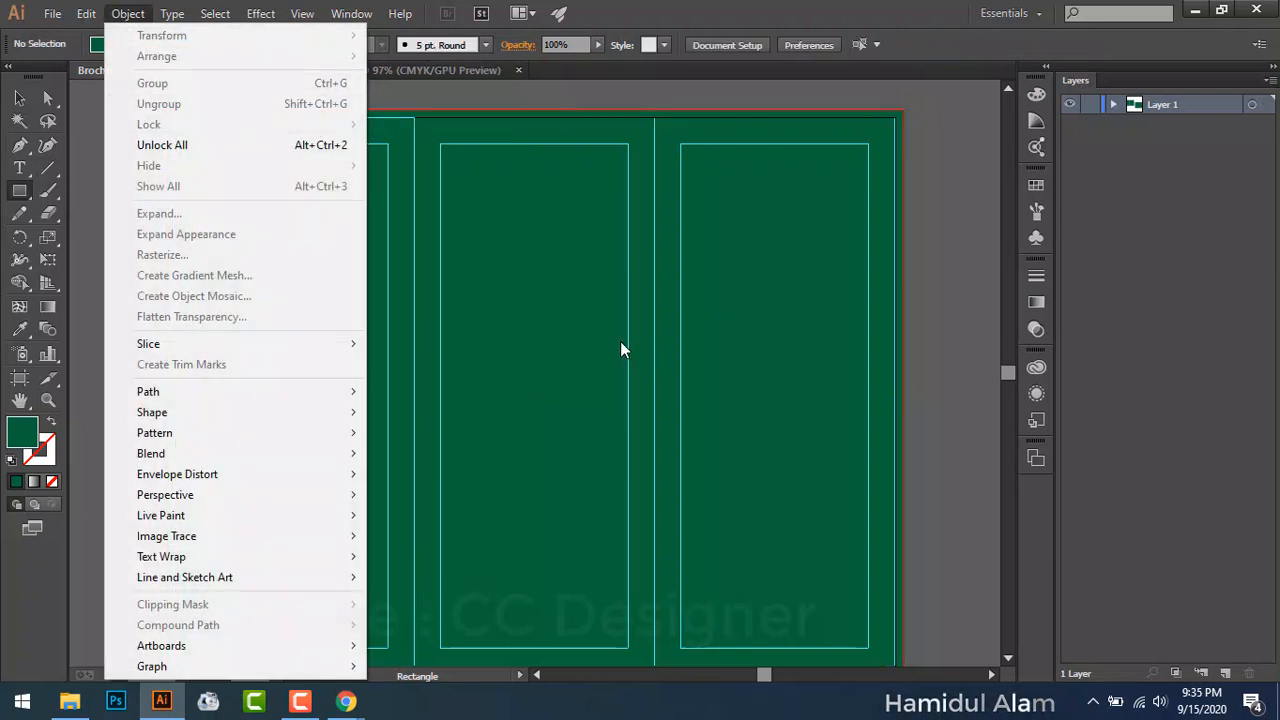
{"action": "left_click", "coordinate": [526, 330]}
{"action": "left_click", "coordinate": [686, 383]}
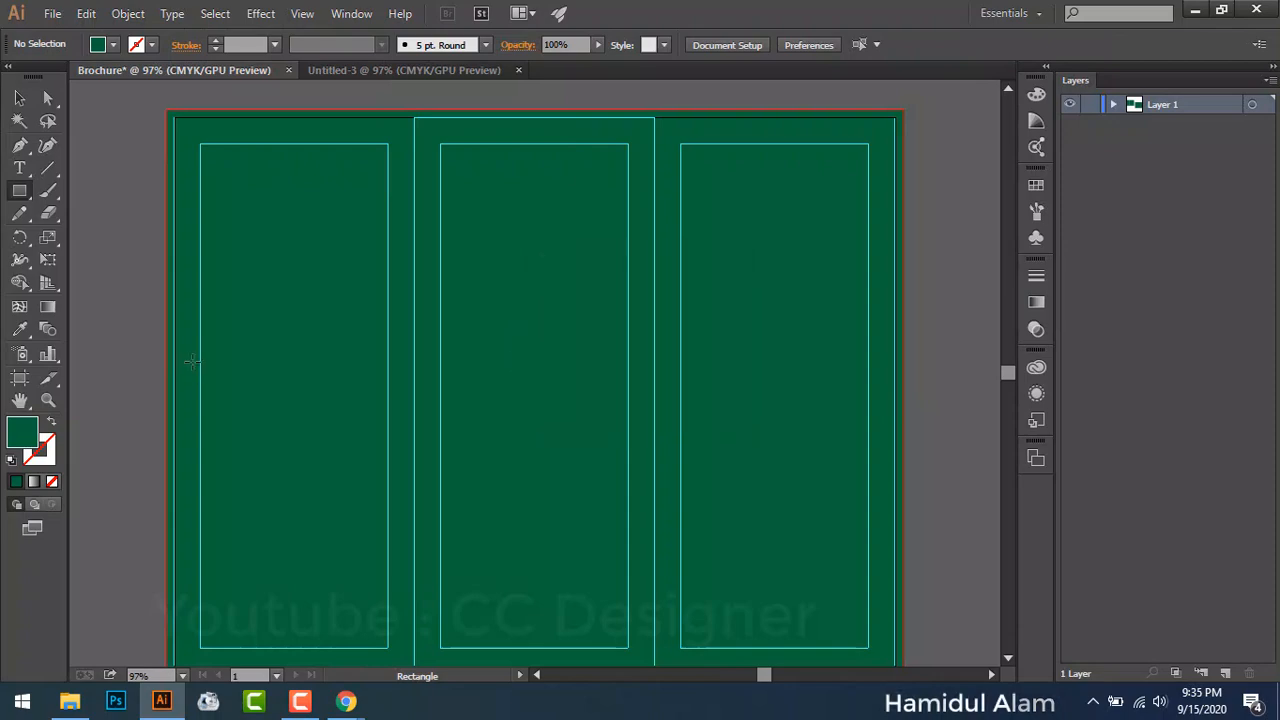
{"action": "left_click", "coordinate": [278, 349]}
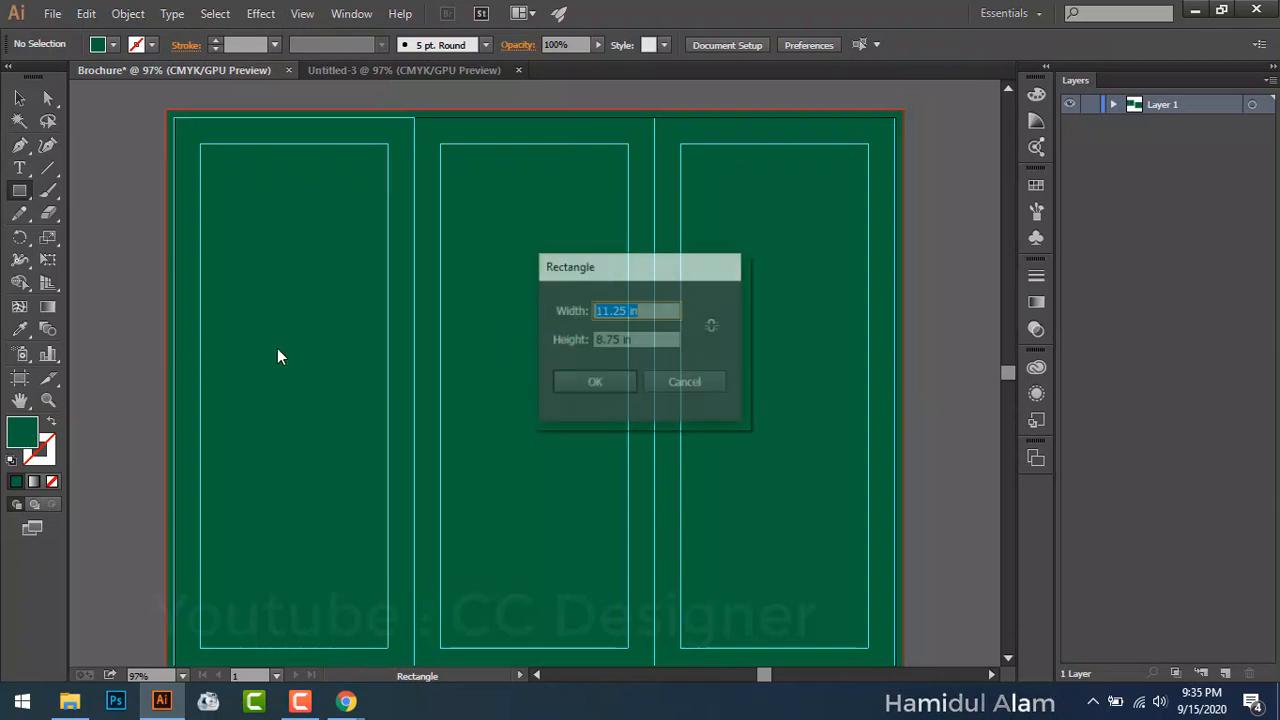
Step: Cancel the stray Rectangle dialog and zoom out to see the whole Brochure artboard
{"action": "left_click", "coordinate": [686, 383]}
{"action": "key", "text": "ctrl+minus"}
{"action": "key", "text": "ctrl+minus"}
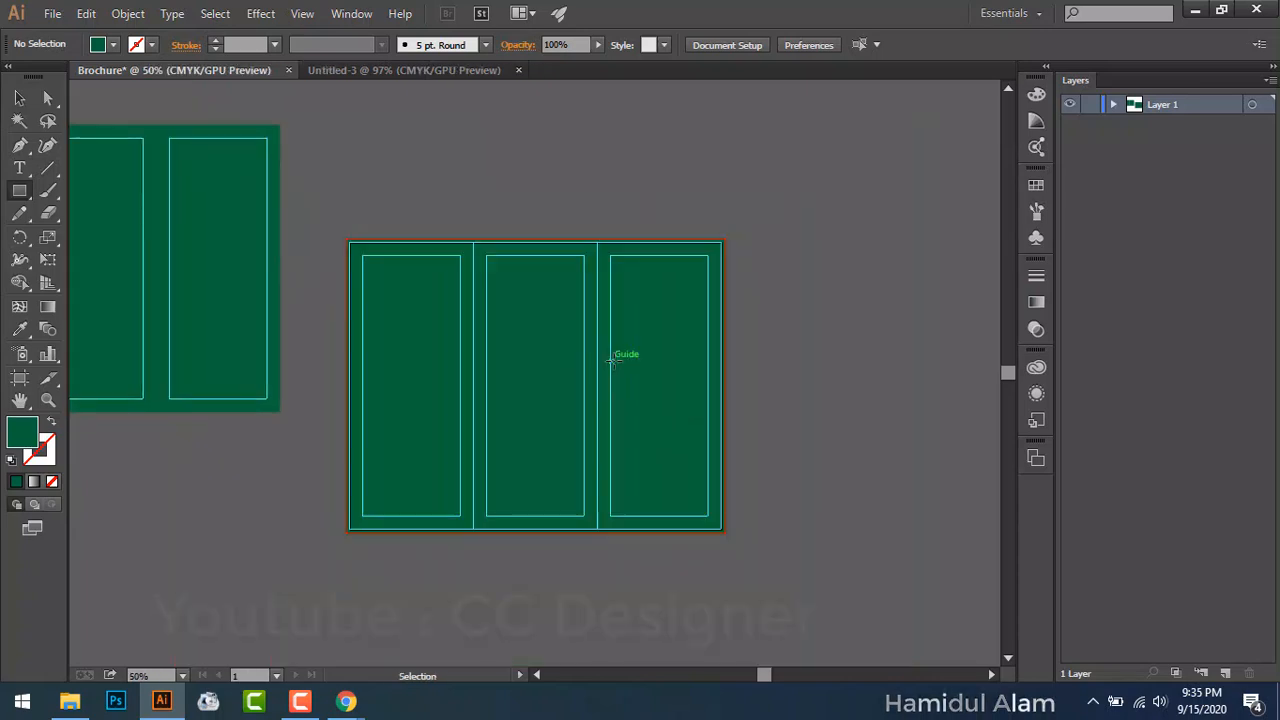
{"action": "left_click", "coordinate": [411, 84]}
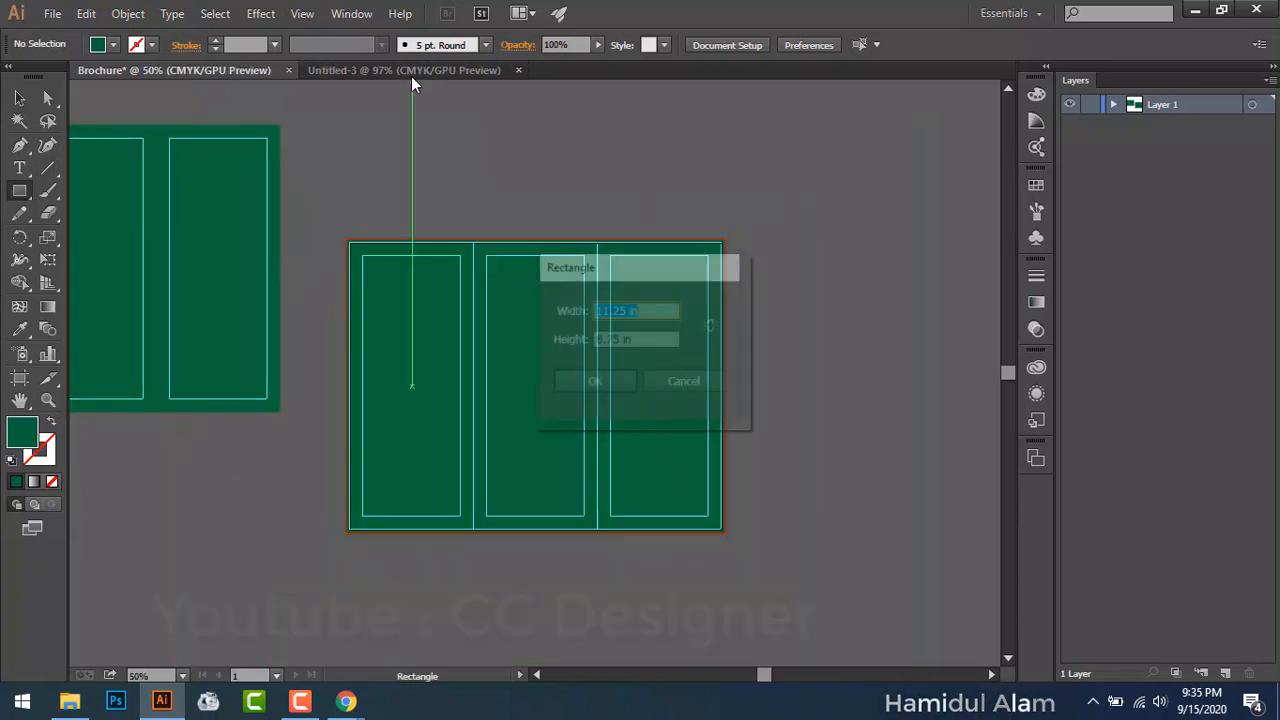
{"action": "left_click", "coordinate": [706, 384]}
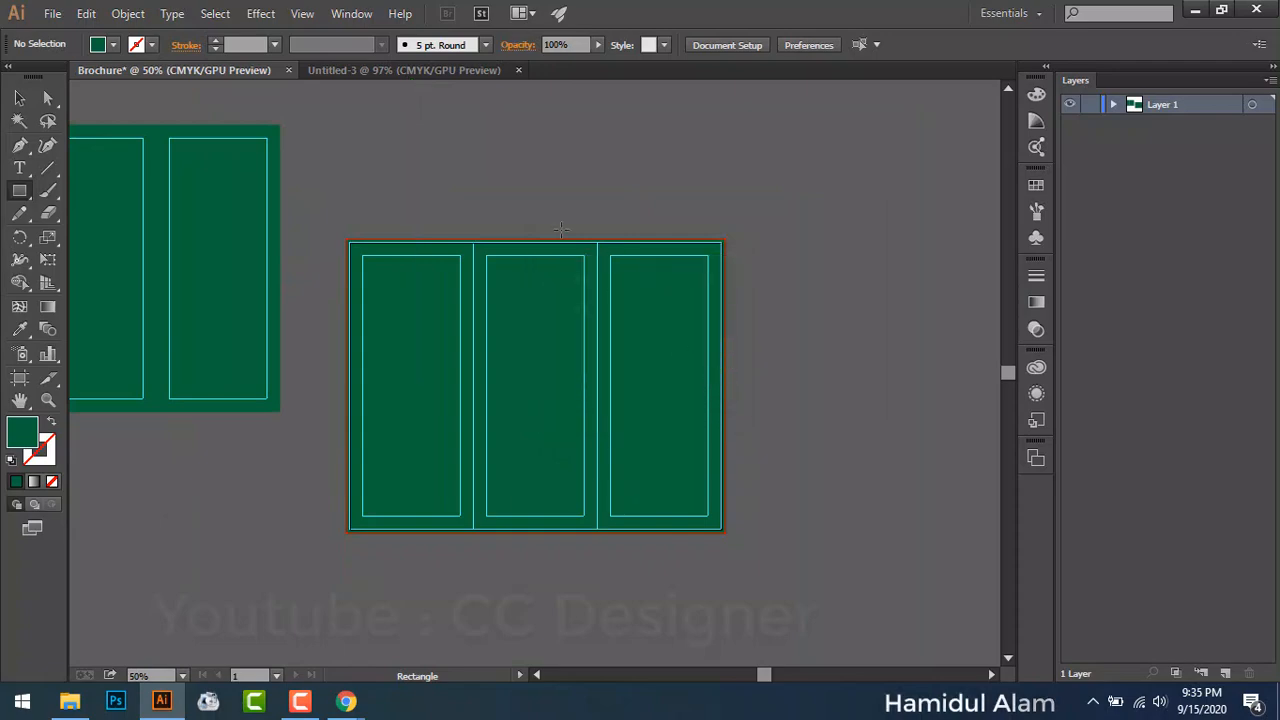
Step: Compare the Brochure and Untitled-3 documents, then close Untitled-3
{"action": "left_click", "coordinate": [454, 76]}
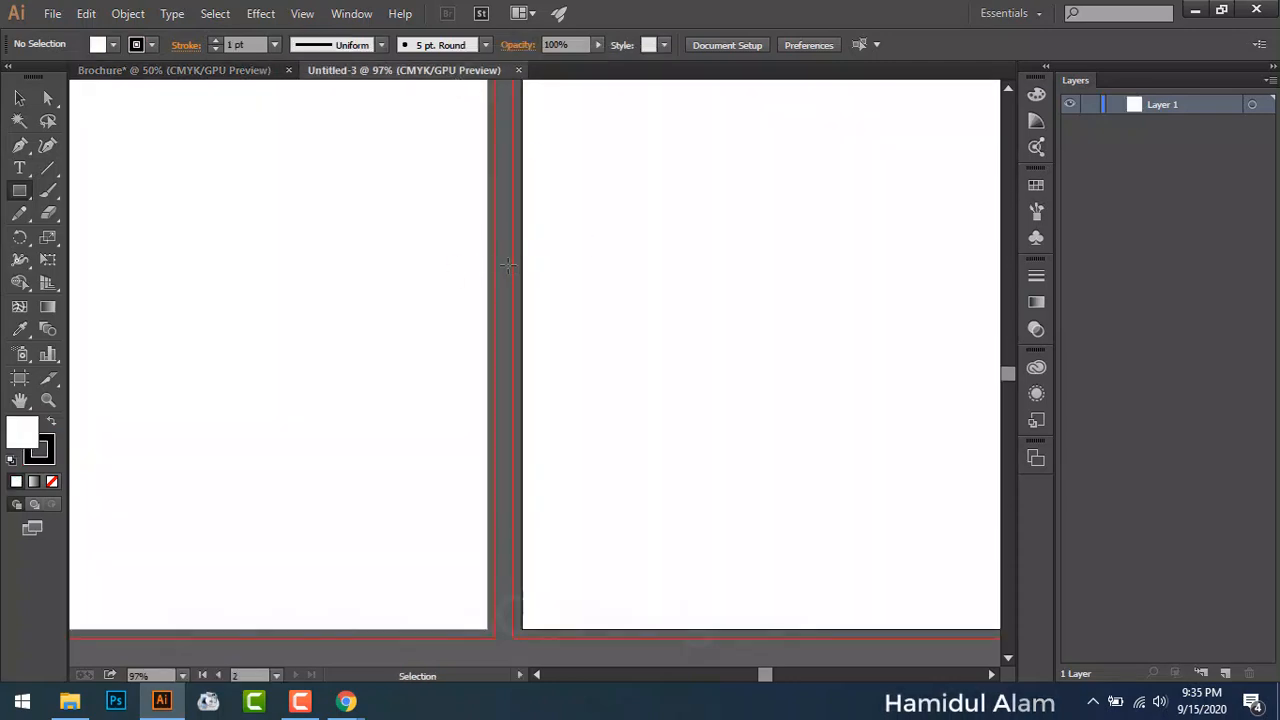
{"action": "key", "text": "ctrl+minus"}
{"action": "key", "text": "ctrl+minus"}
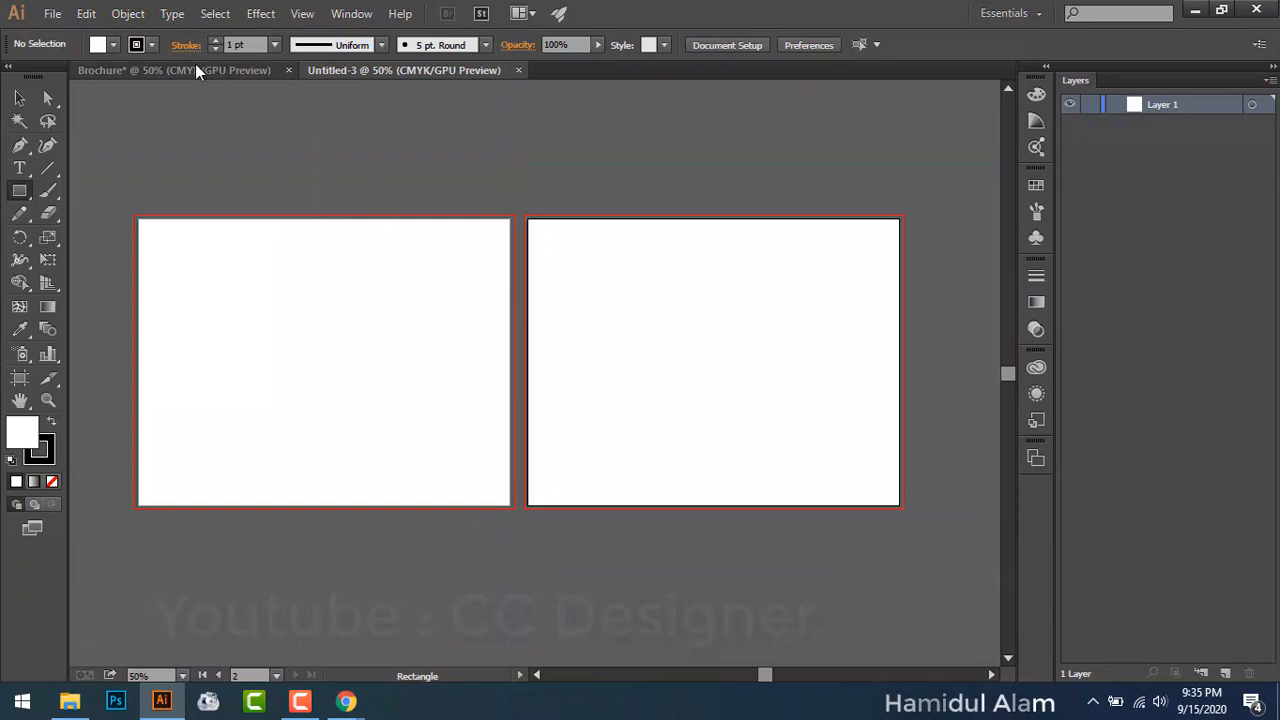
{"action": "left_click", "coordinate": [195, 68]}
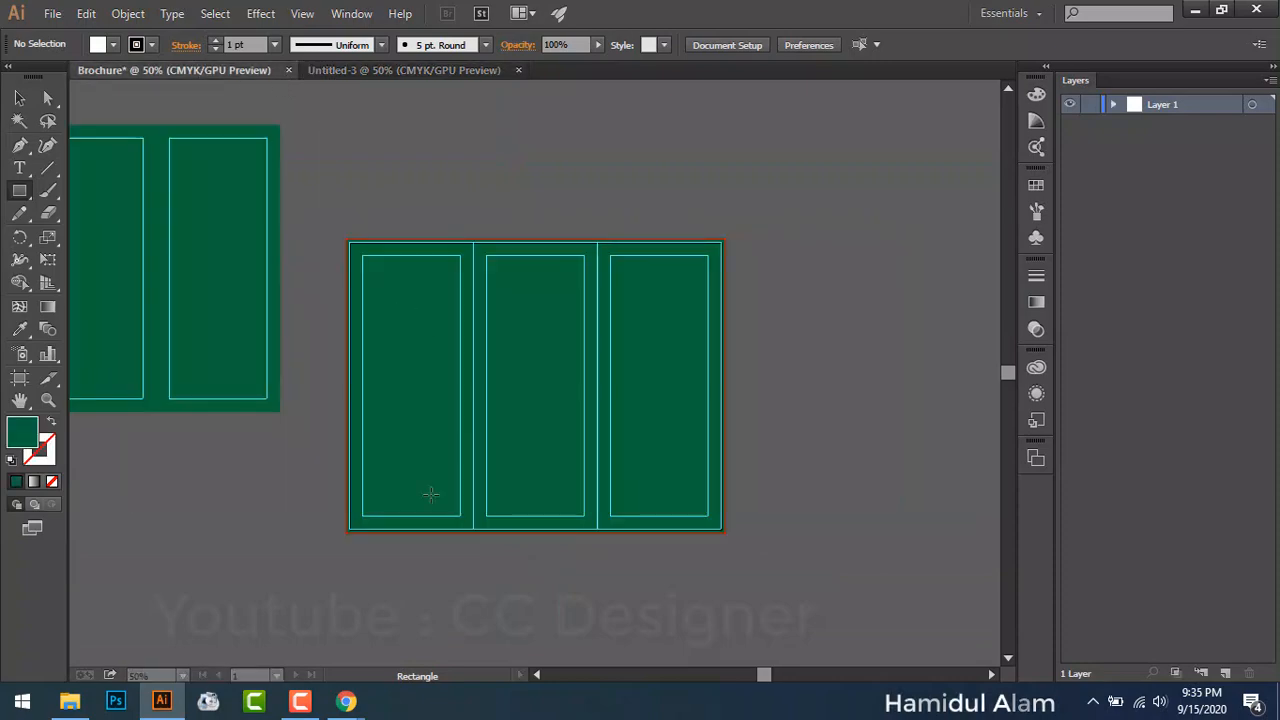
{"action": "left_click", "coordinate": [469, 70]}
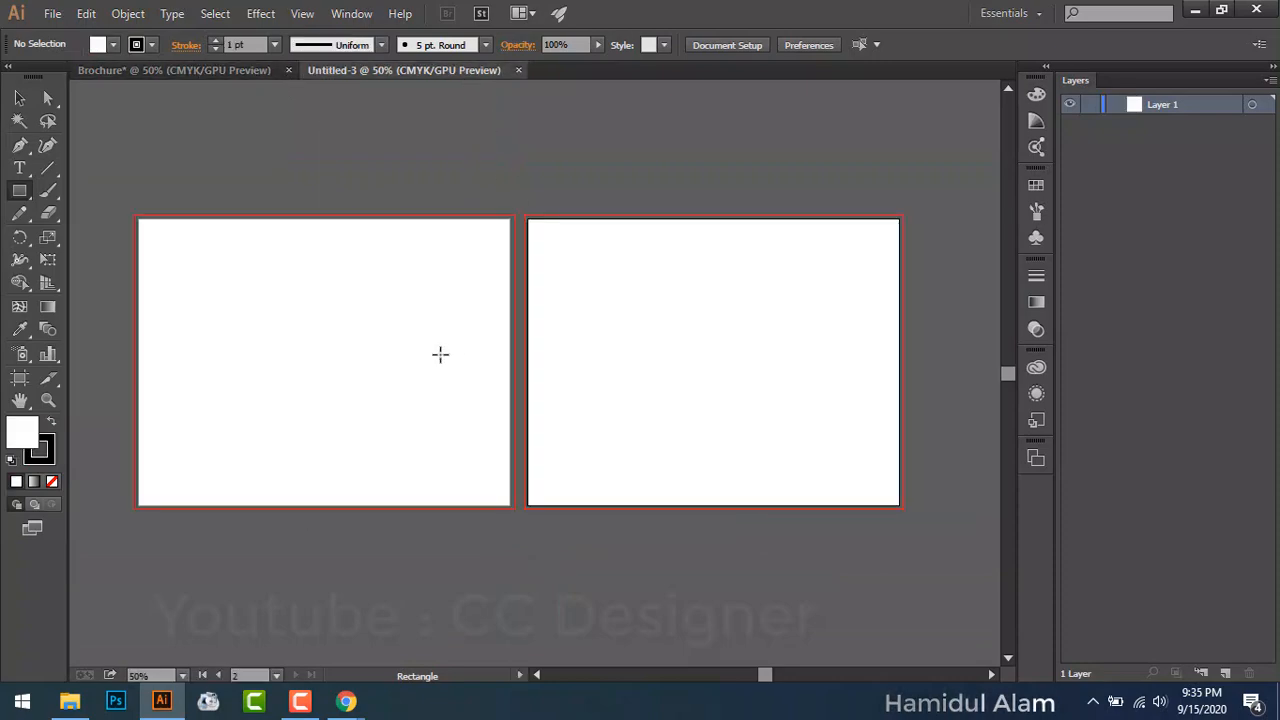
{"action": "left_click", "coordinate": [250, 72]}
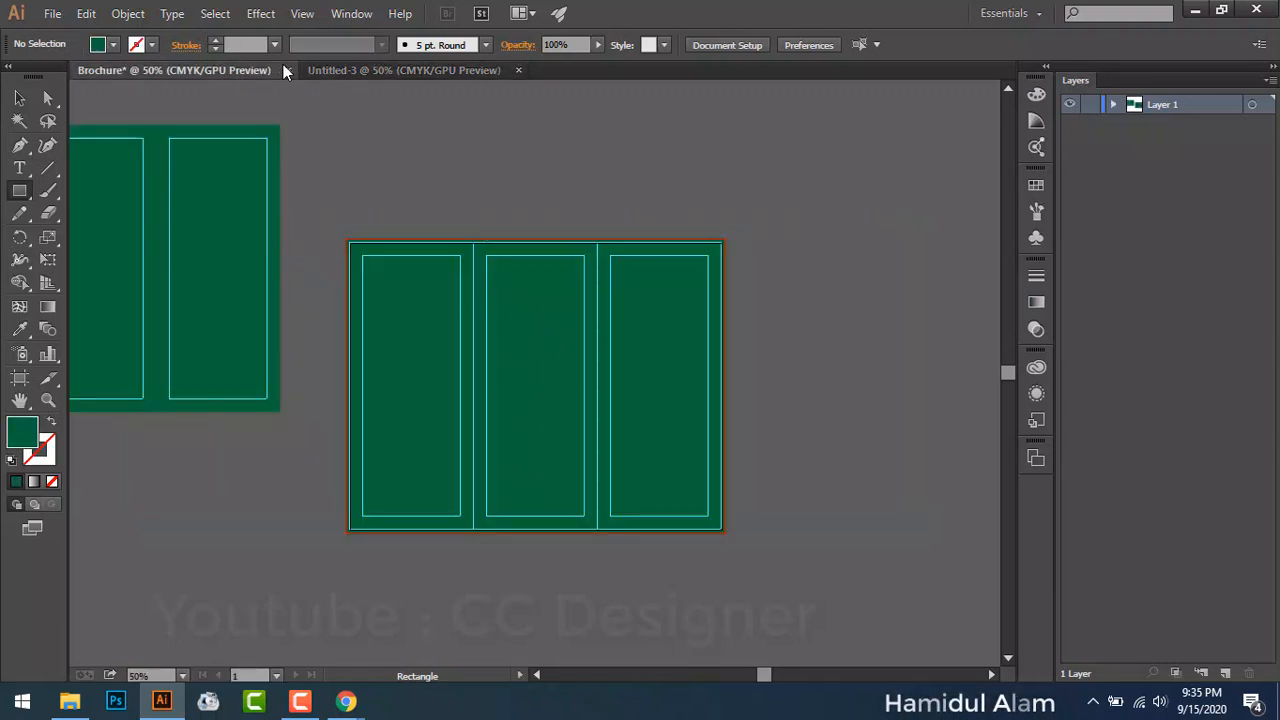
{"action": "left_click", "coordinate": [366, 76]}
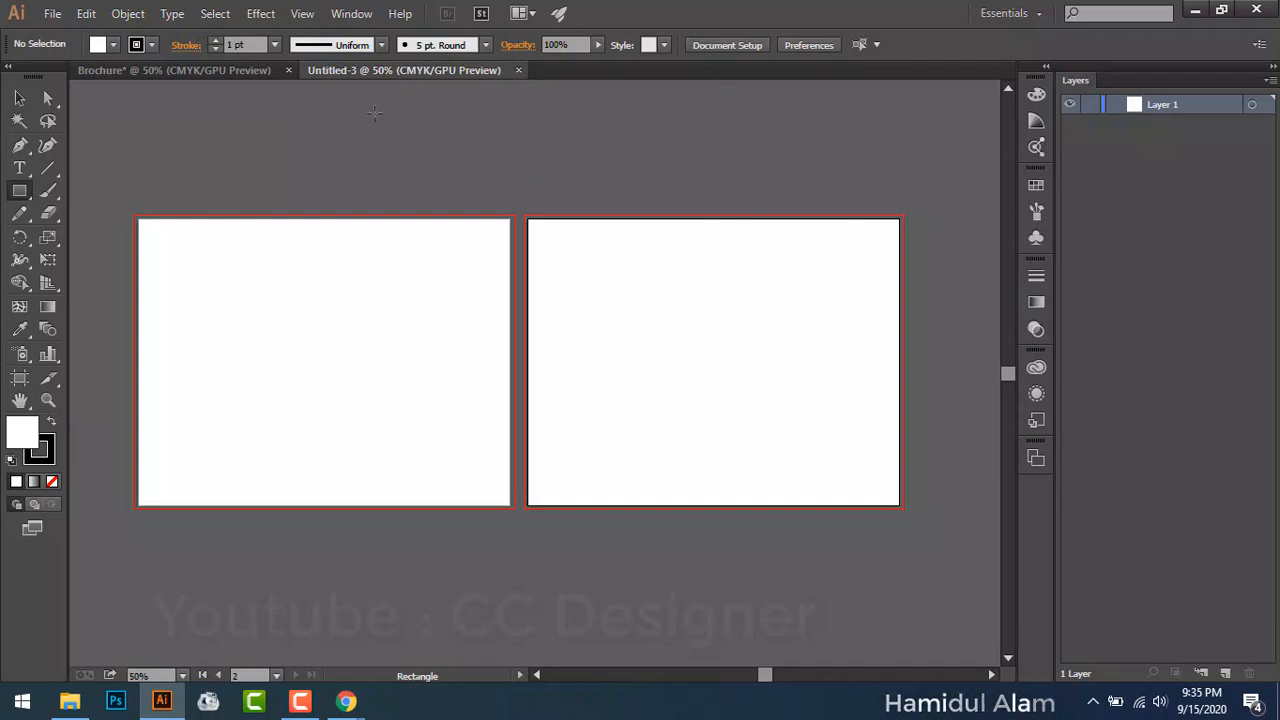
{"action": "left_click", "coordinate": [519, 70]}
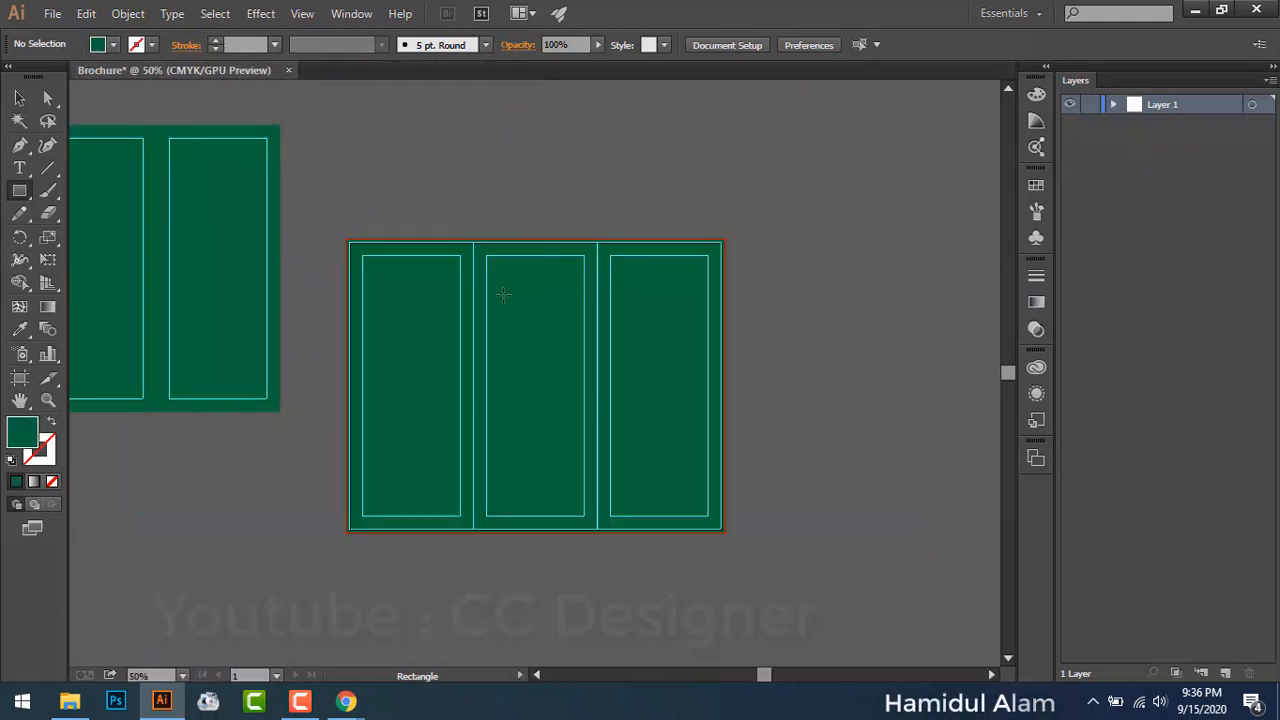
Step: Dismiss another Rectangle dialog and pick the Selection tool, then the Artboard tool
{"action": "left_click", "coordinate": [412, 268]}
{"action": "left_click", "coordinate": [687, 384]}
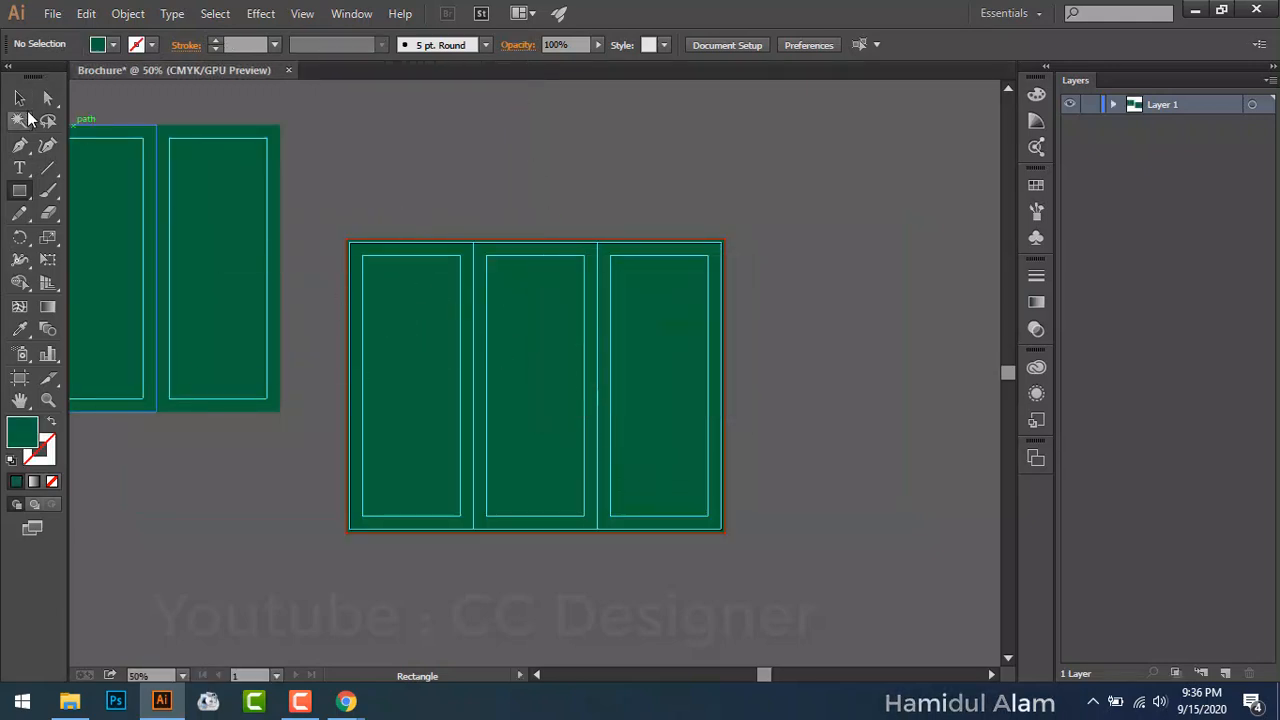
{"action": "left_click", "coordinate": [19, 97]}
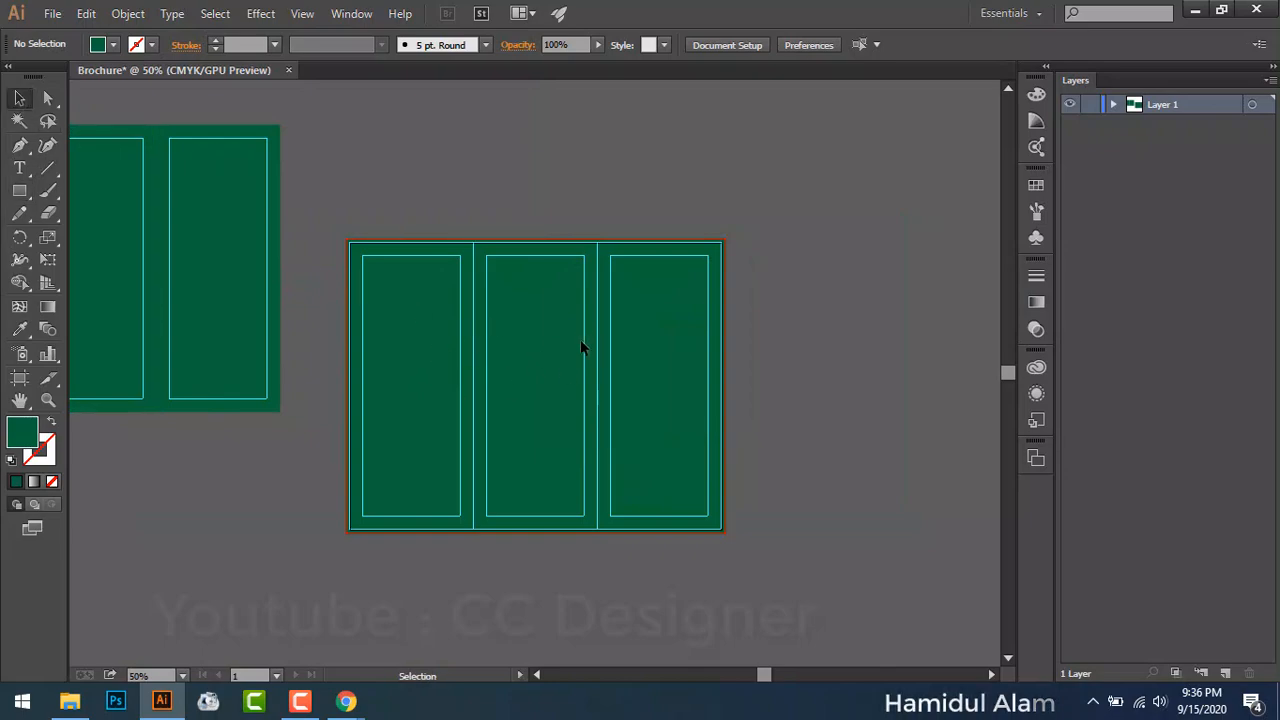
{"action": "left_click", "coordinate": [20, 379]}
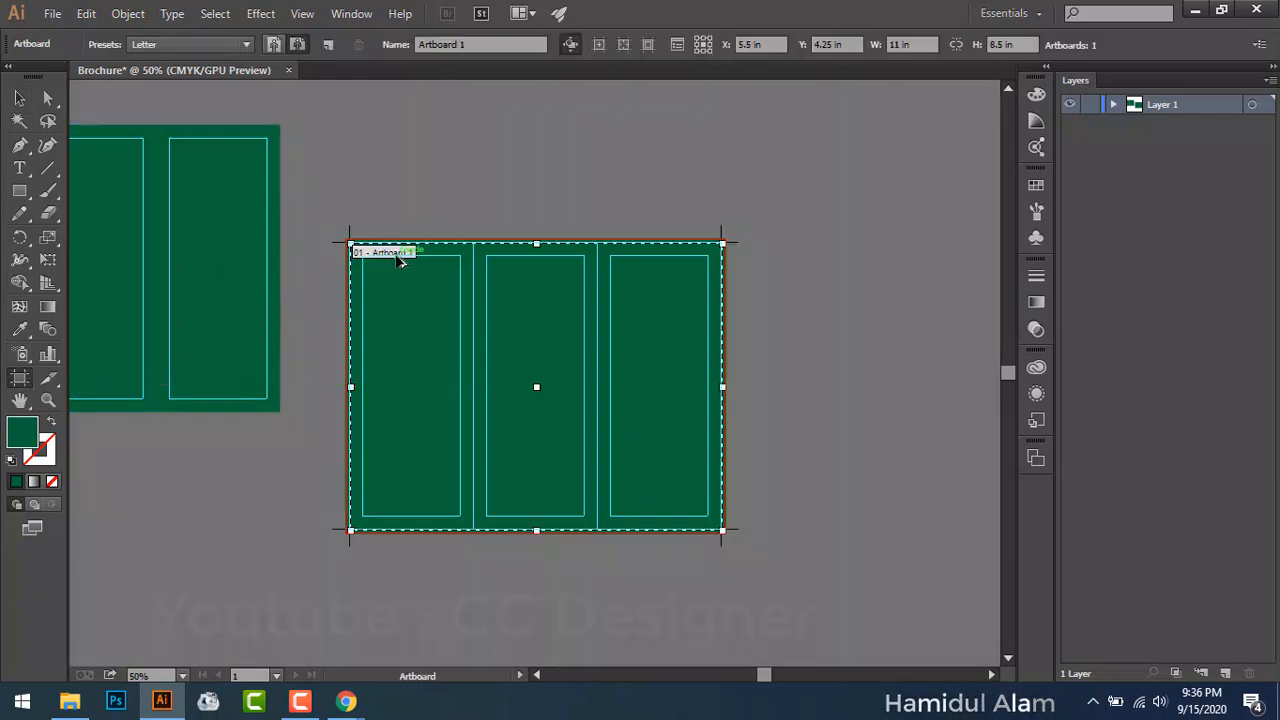
{"action": "left_click_drag", "start_coordinate": [398, 260], "coordinate": [829, 259]}
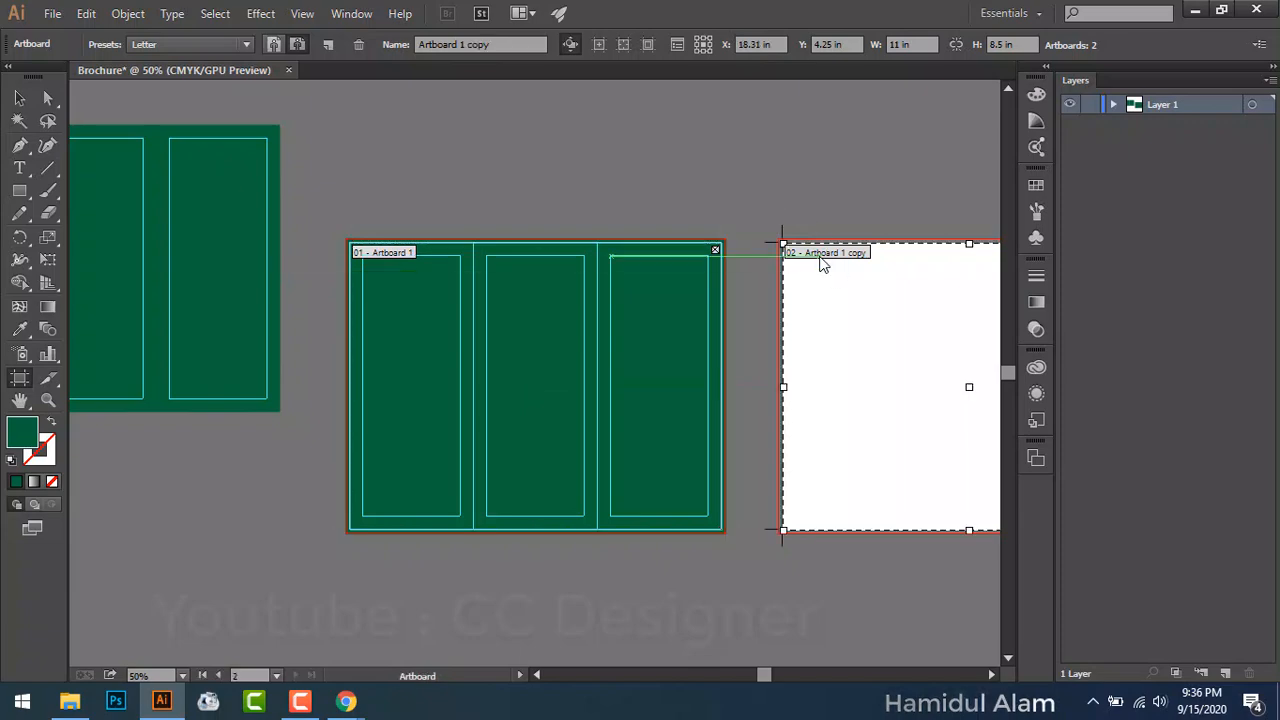
{"action": "left_click", "coordinate": [229, 204]}
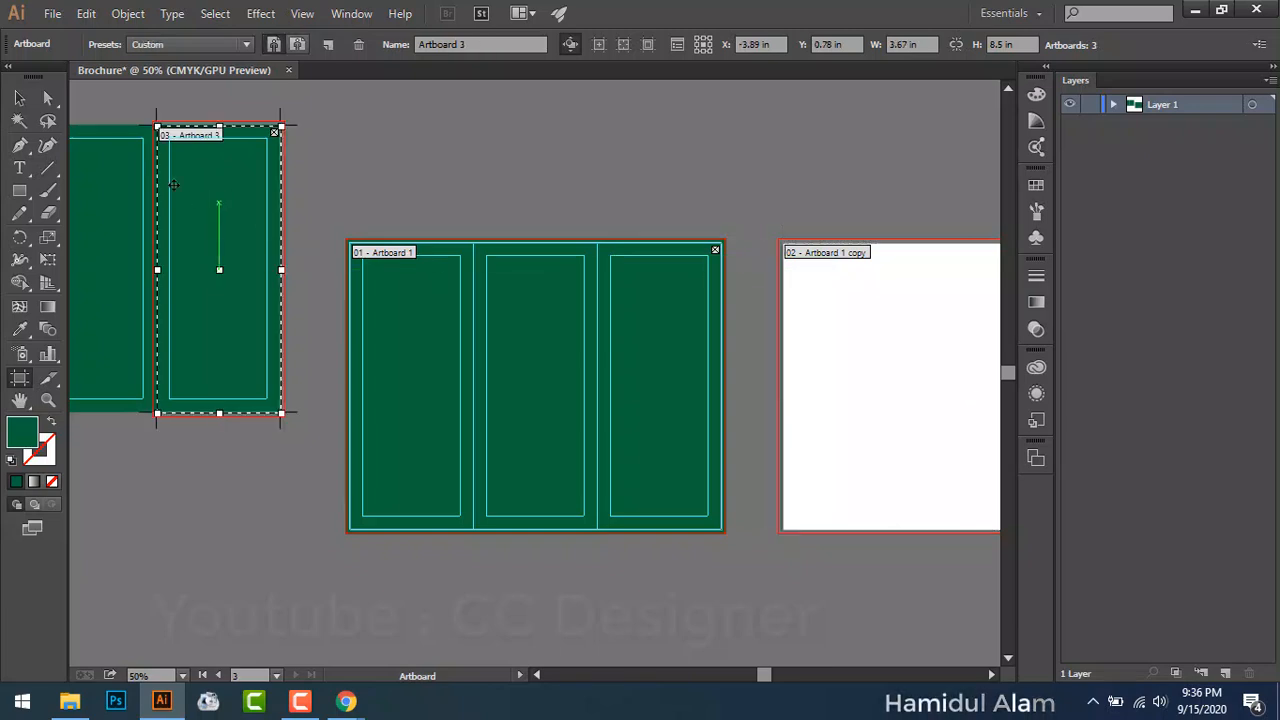
{"action": "key", "text": "Escape"}
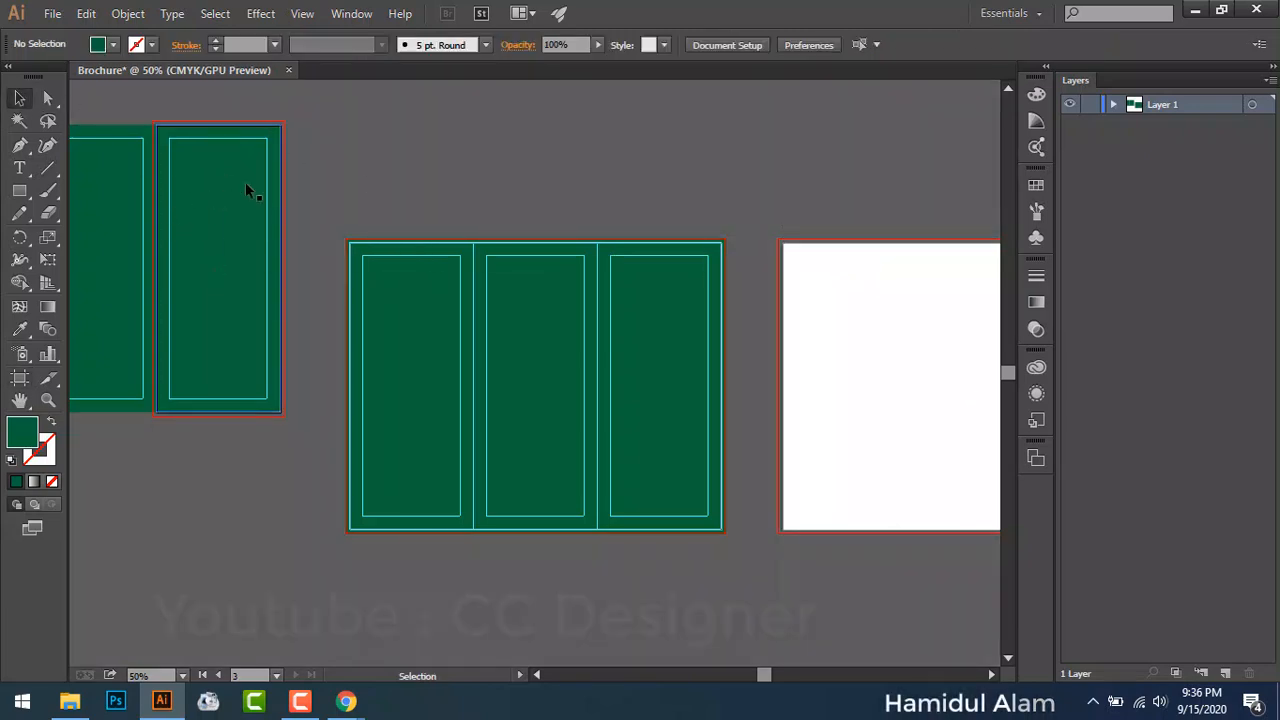
{"action": "key", "text": "ctrl"}
{"action": "key", "text": "ctrl+z"}
{"action": "key", "text": "ctrl+z"}
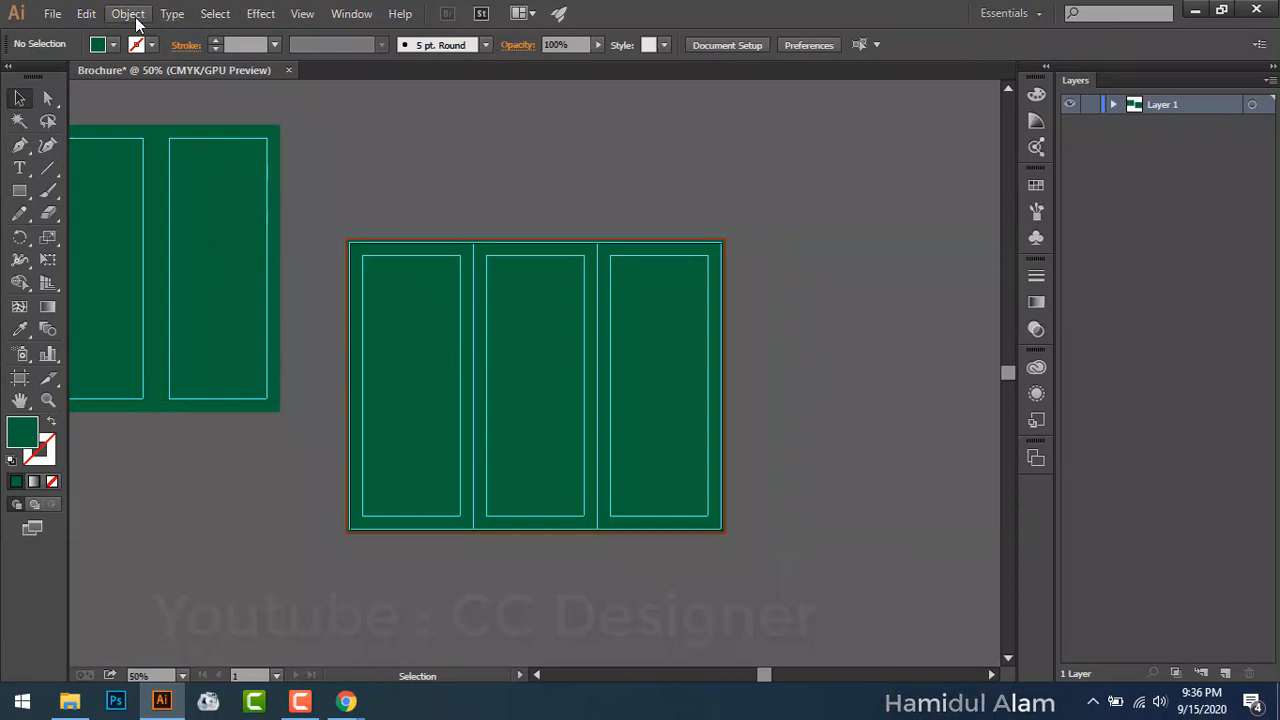
Step: Unlock all artwork with Object > Unlock All and move the green rectangle below the artboard
{"action": "left_click", "coordinate": [128, 14]}
{"action": "left_click", "coordinate": [165, 145]}
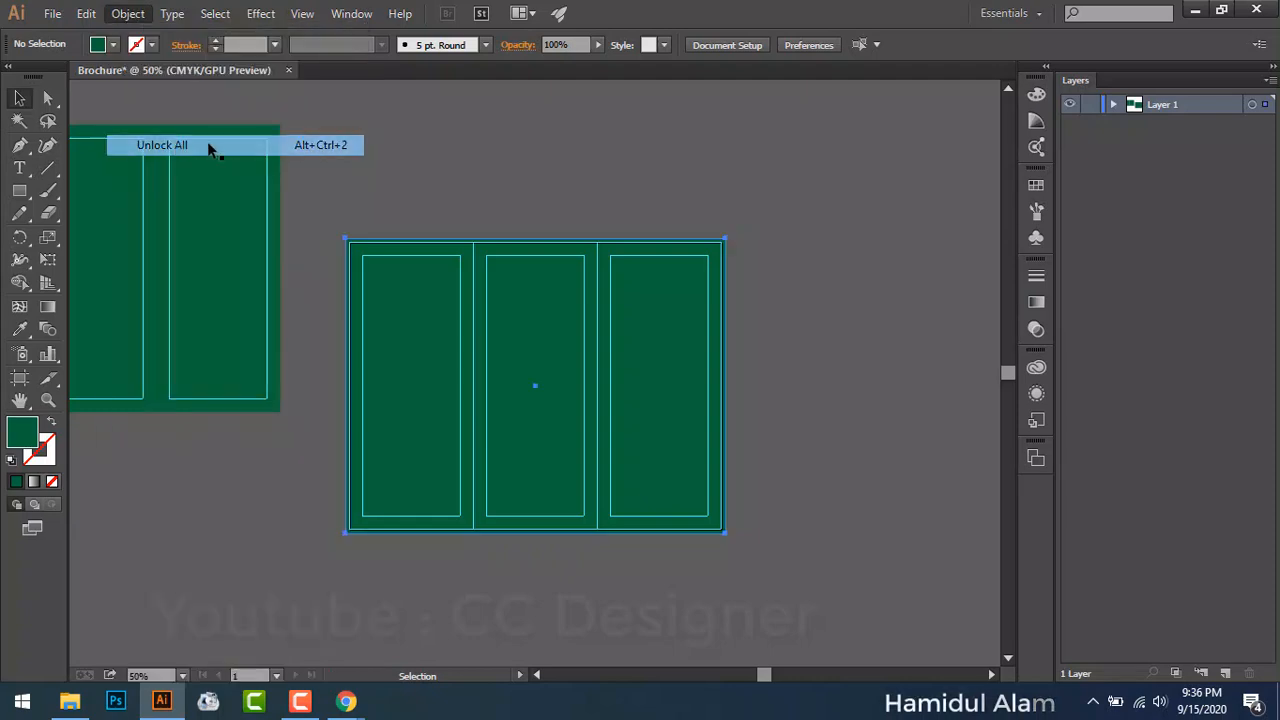
{"action": "right_click", "coordinate": [473, 151]}
{"action": "left_click_drag", "start_coordinate": [377, 389], "coordinate": [311, 477]}
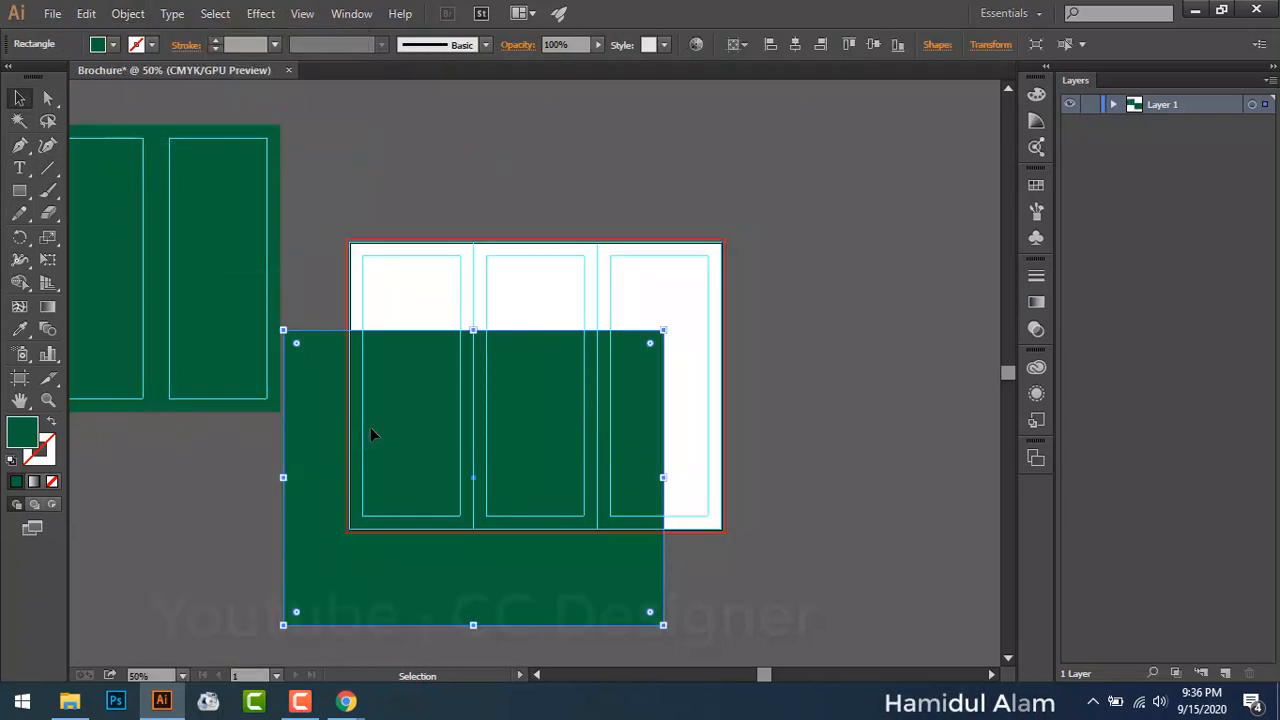
{"action": "left_click_drag", "start_coordinate": [370, 434], "coordinate": [384, 586]}
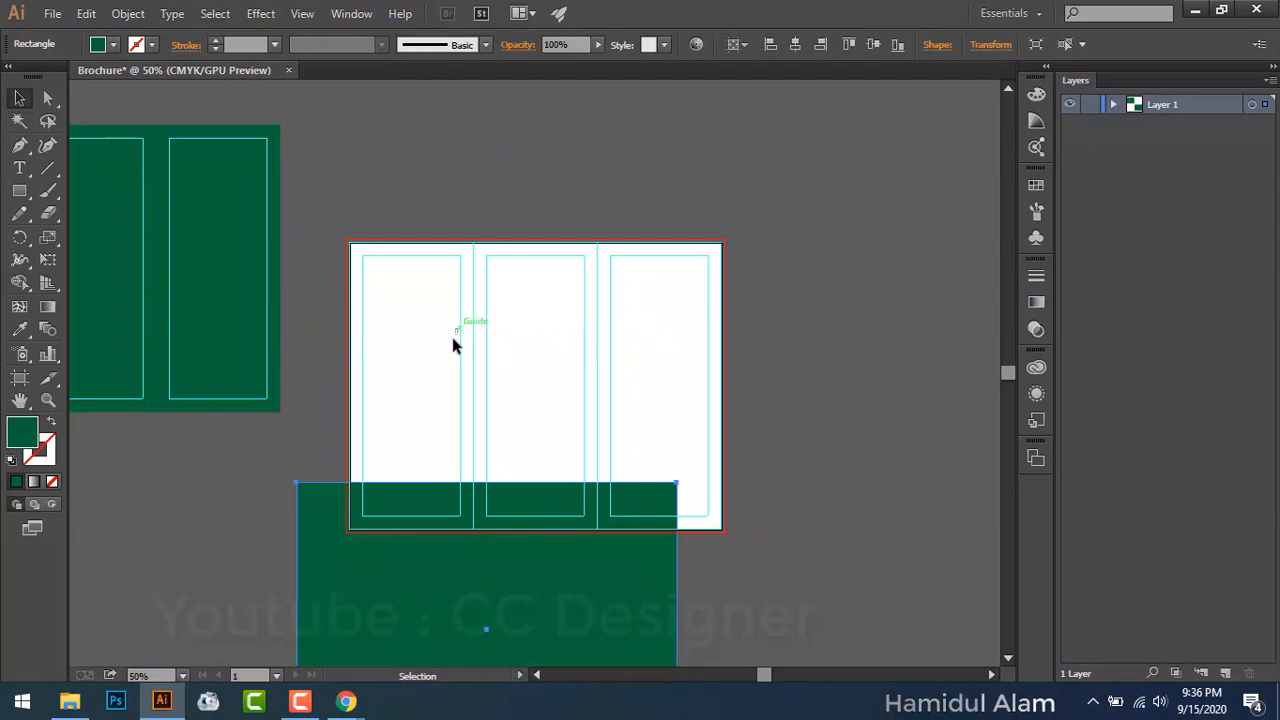
{"action": "left_click", "coordinate": [463, 342]}
Step: Unlock the guides and centre the green rectangle back on the artboard horizontally and vertically
{"action": "right_click", "coordinate": [462, 385]}
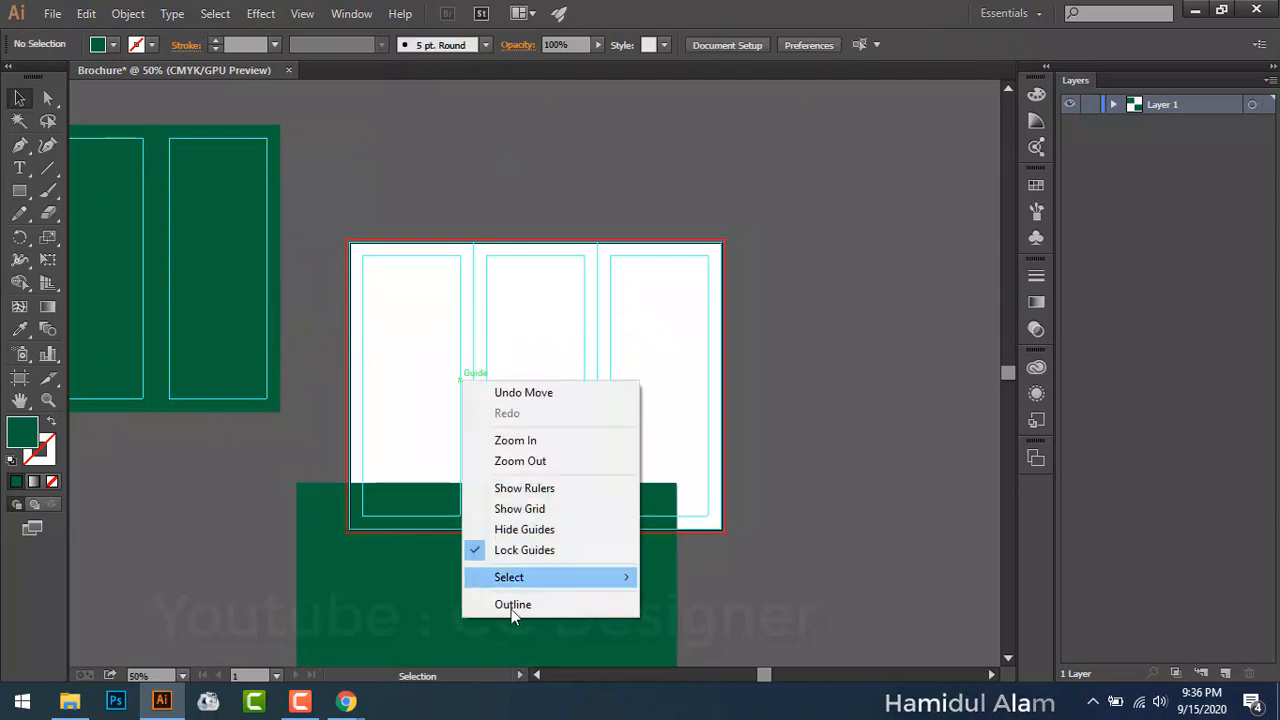
{"action": "left_click", "coordinate": [524, 550]}
{"action": "left_click_drag", "start_coordinate": [538, 547], "coordinate": [546, 508]}
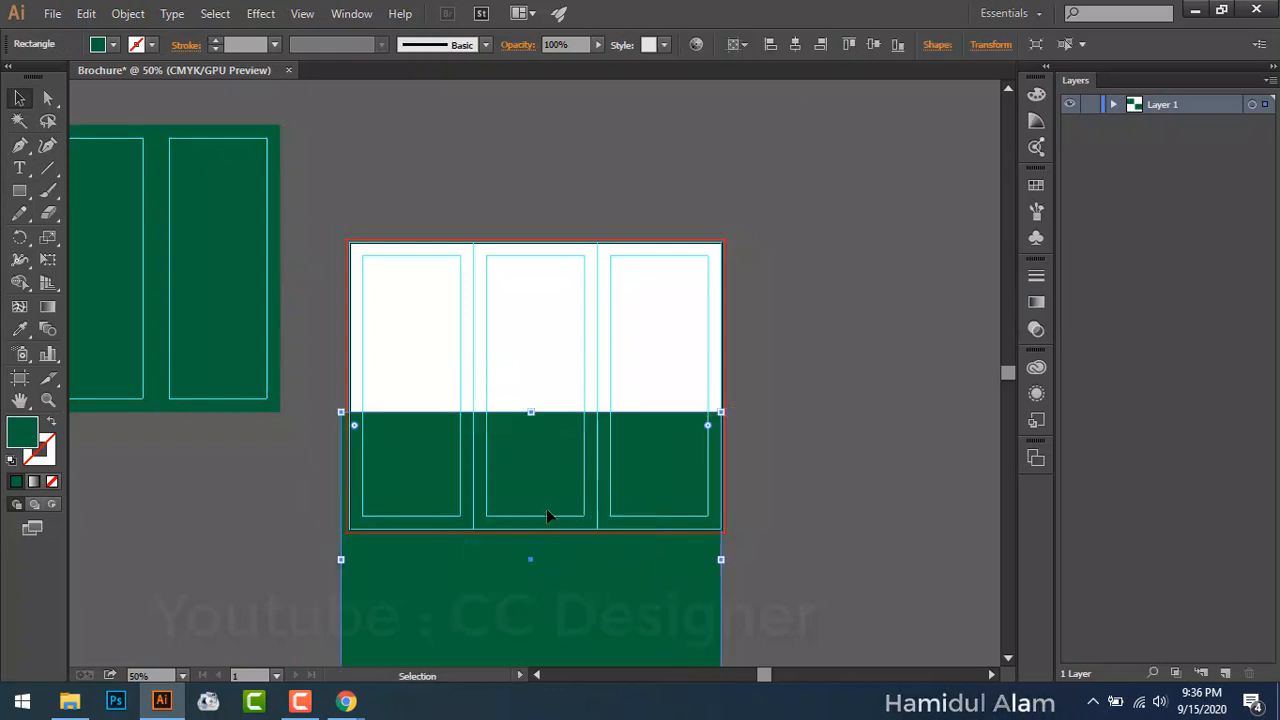
{"action": "left_click", "coordinate": [795, 44]}
{"action": "left_click", "coordinate": [873, 44]}
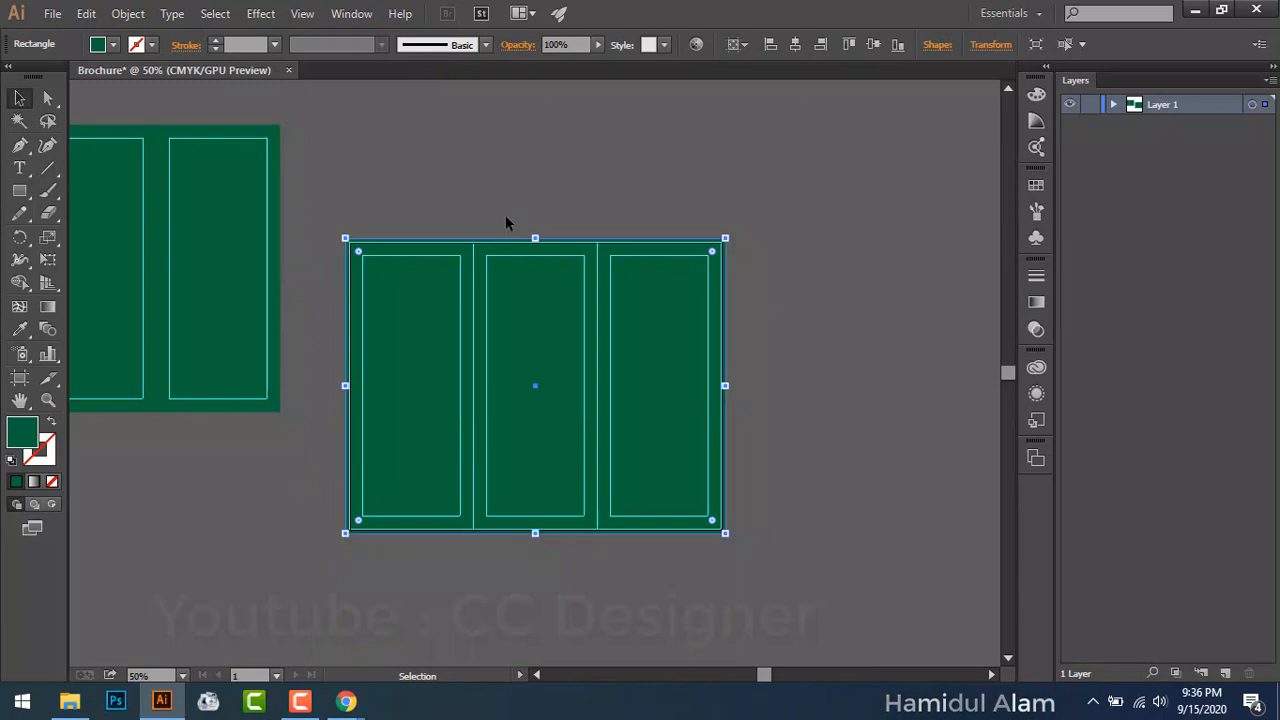
Step: Alt-drag the artboard with its rectangle, guides and fold lines to create Artboard 1 copy alongside
{"action": "left_click_drag", "start_coordinate": [334, 182], "coordinate": [788, 553]}
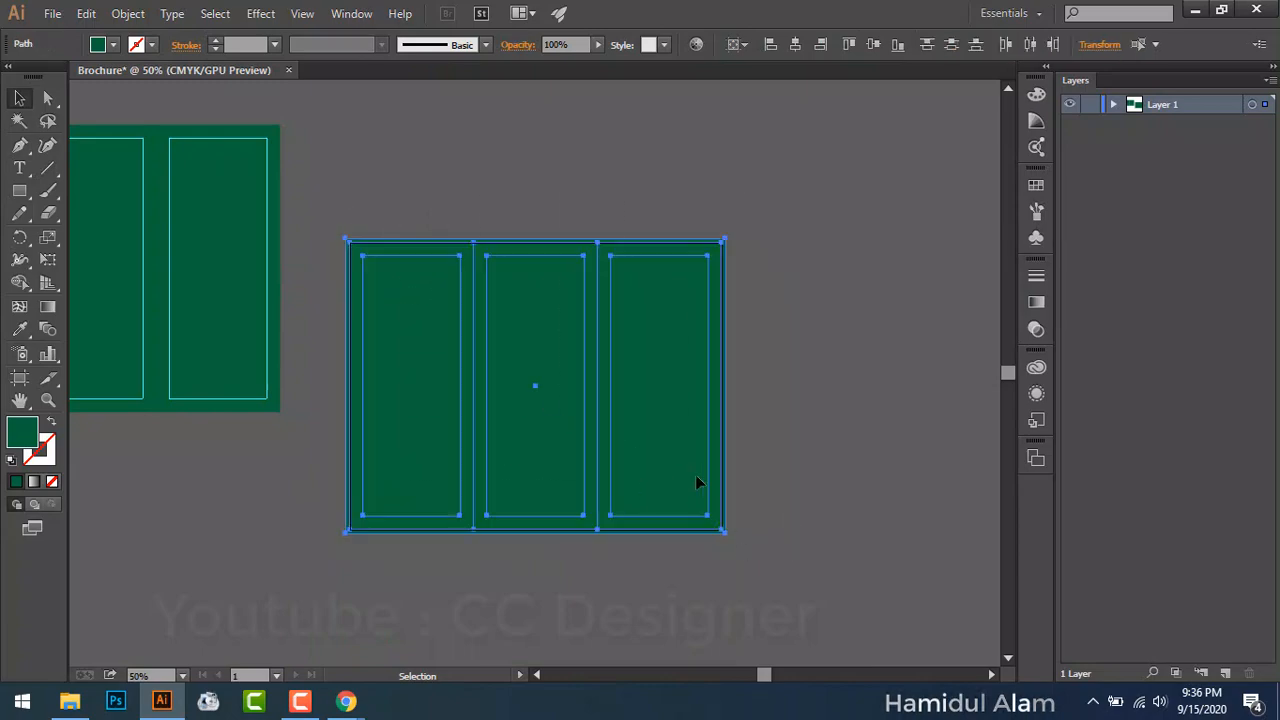
{"action": "left_click", "coordinate": [19, 378]}
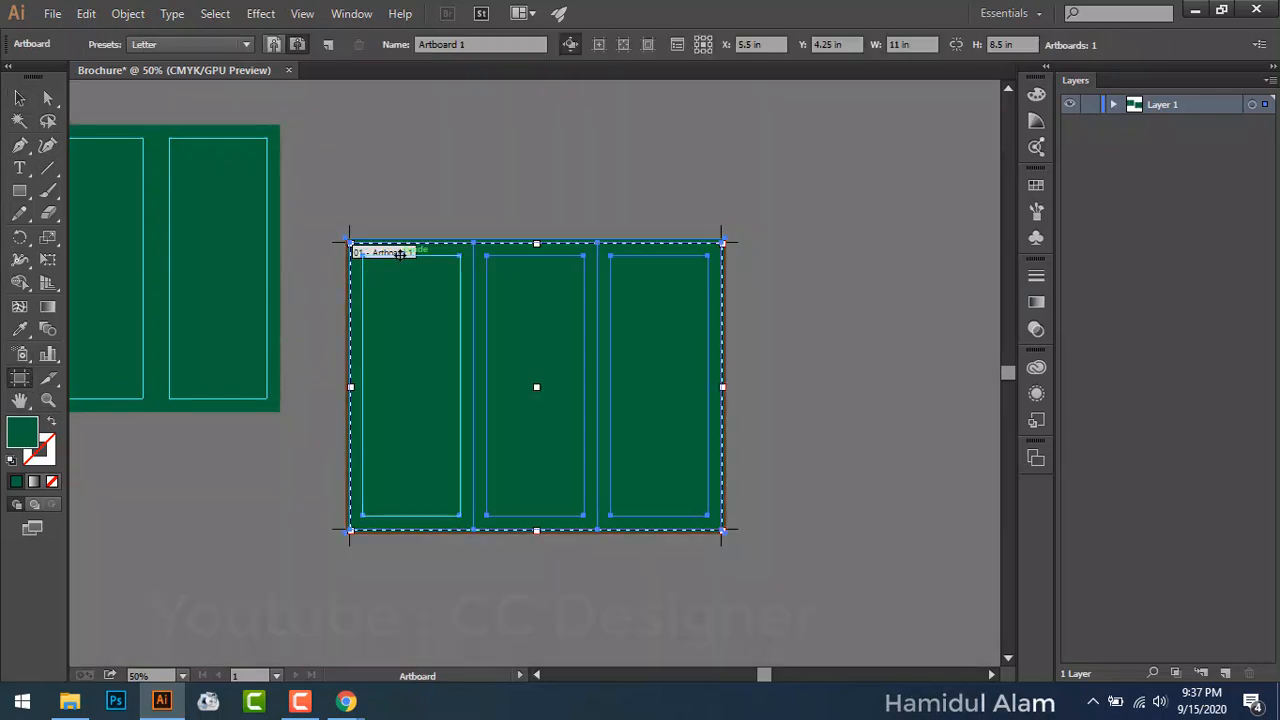
{"action": "left_click_drag", "start_coordinate": [400, 254], "coordinate": [818, 256]}
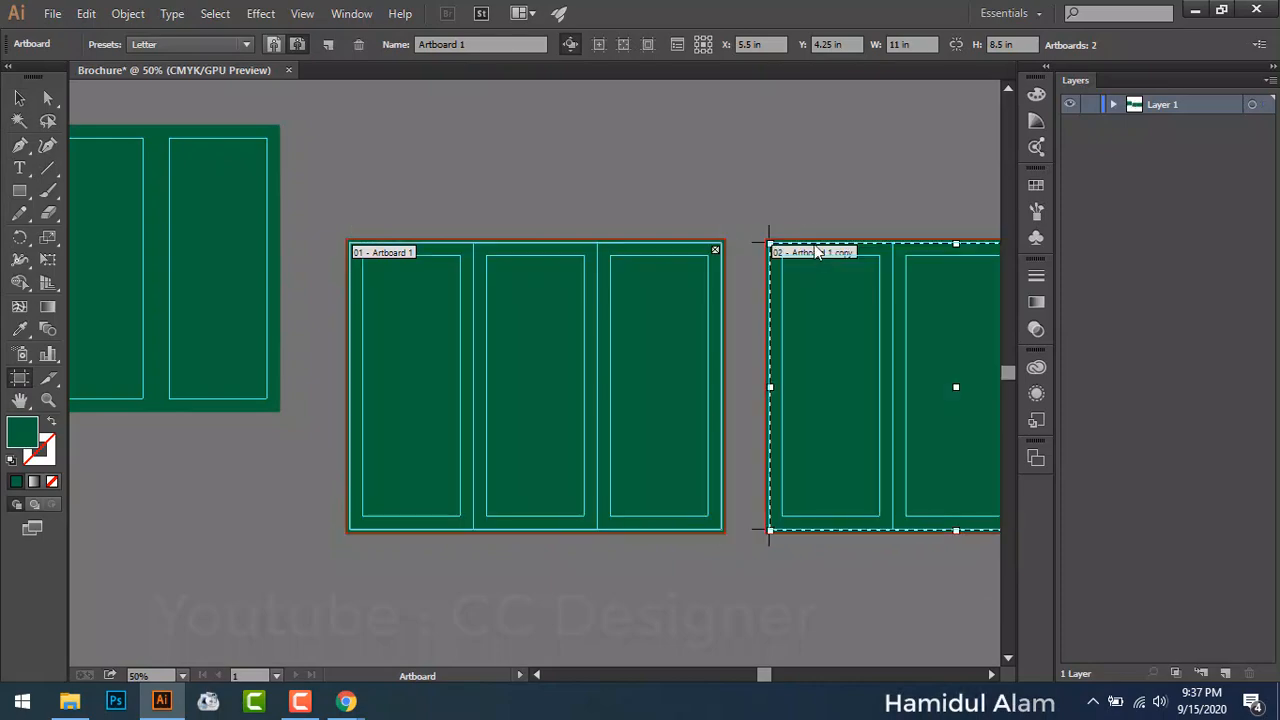
{"action": "scroll", "coordinate": [811, 211], "scroll_direction": "right", "scroll_amount": 5}
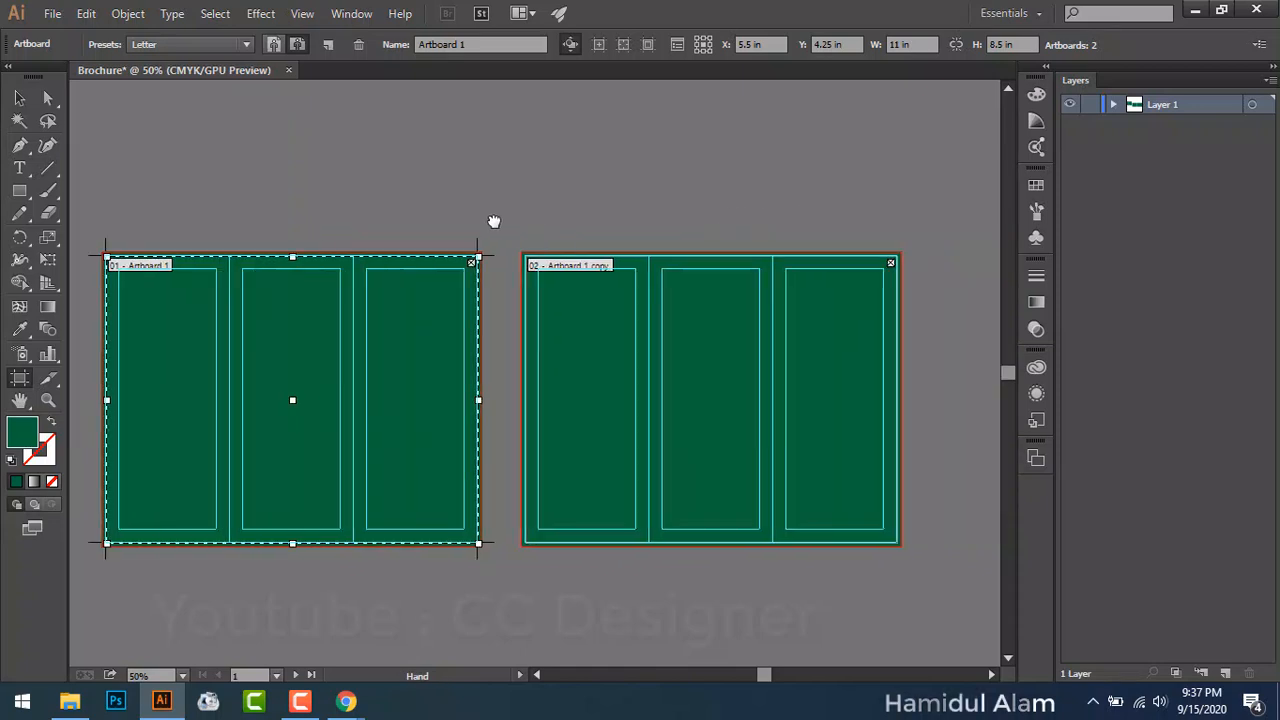
Step: Select all artwork on the new right artboard and lock it
{"action": "key", "text": "v"}
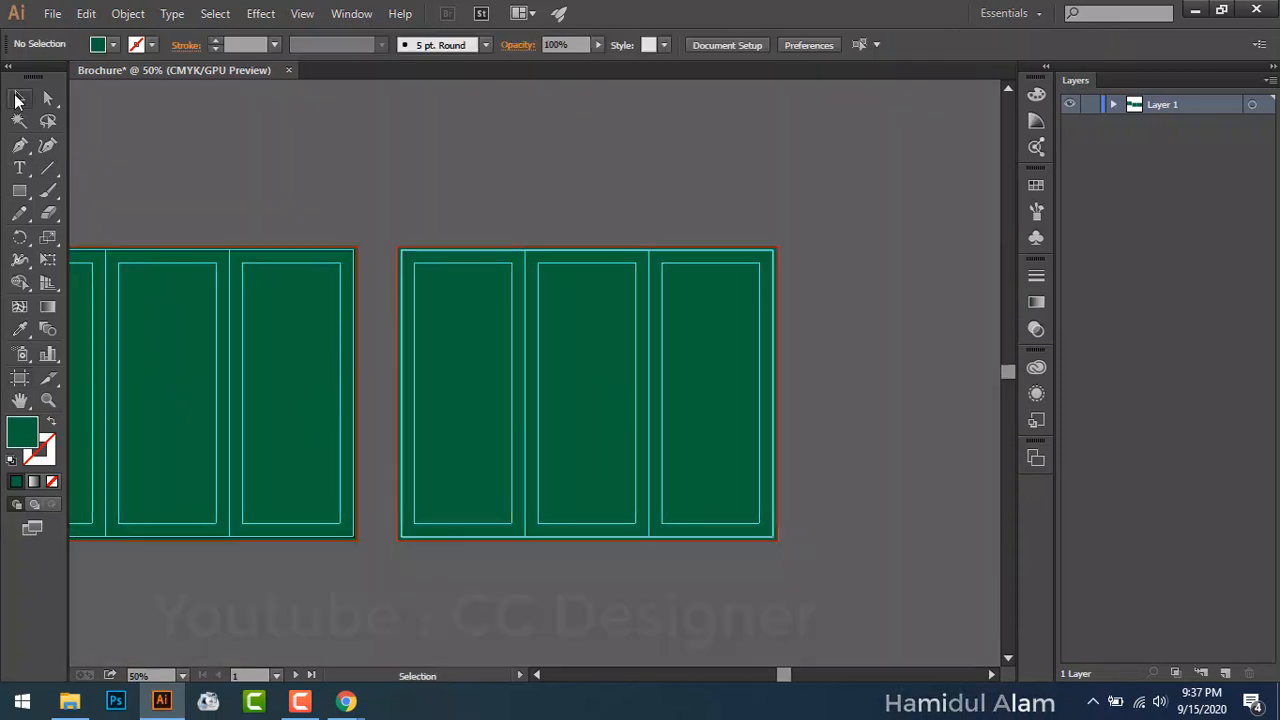
{"action": "left_click_drag", "start_coordinate": [385, 235], "coordinate": [797, 580]}
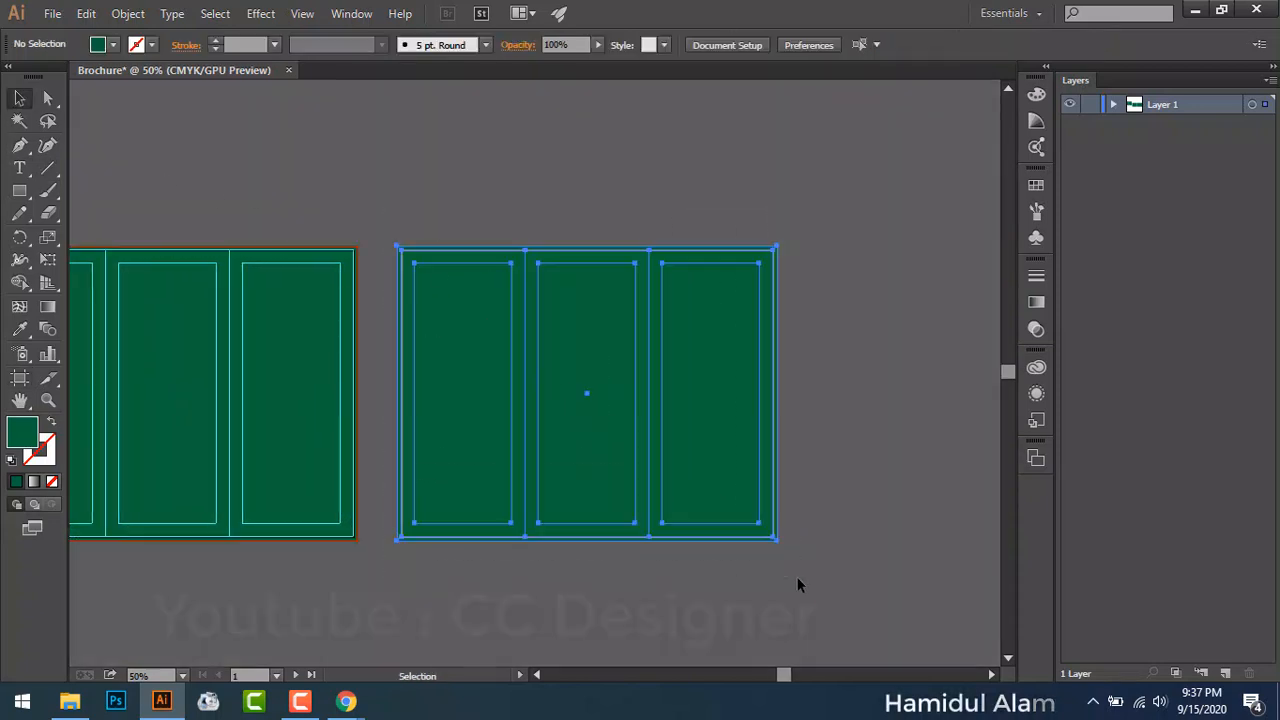
{"action": "left_click", "coordinate": [125, 14]}
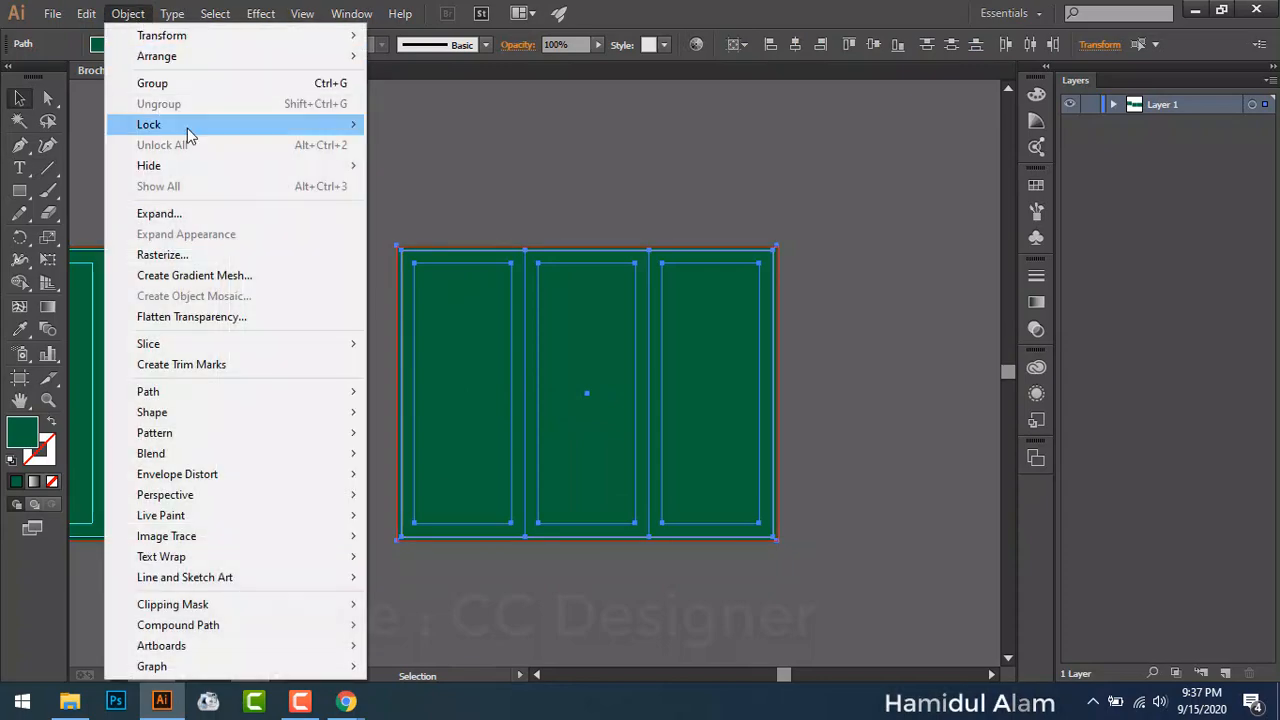
{"action": "mouse_move", "coordinate": [352, 124]}
{"action": "left_click", "coordinate": [463, 130]}
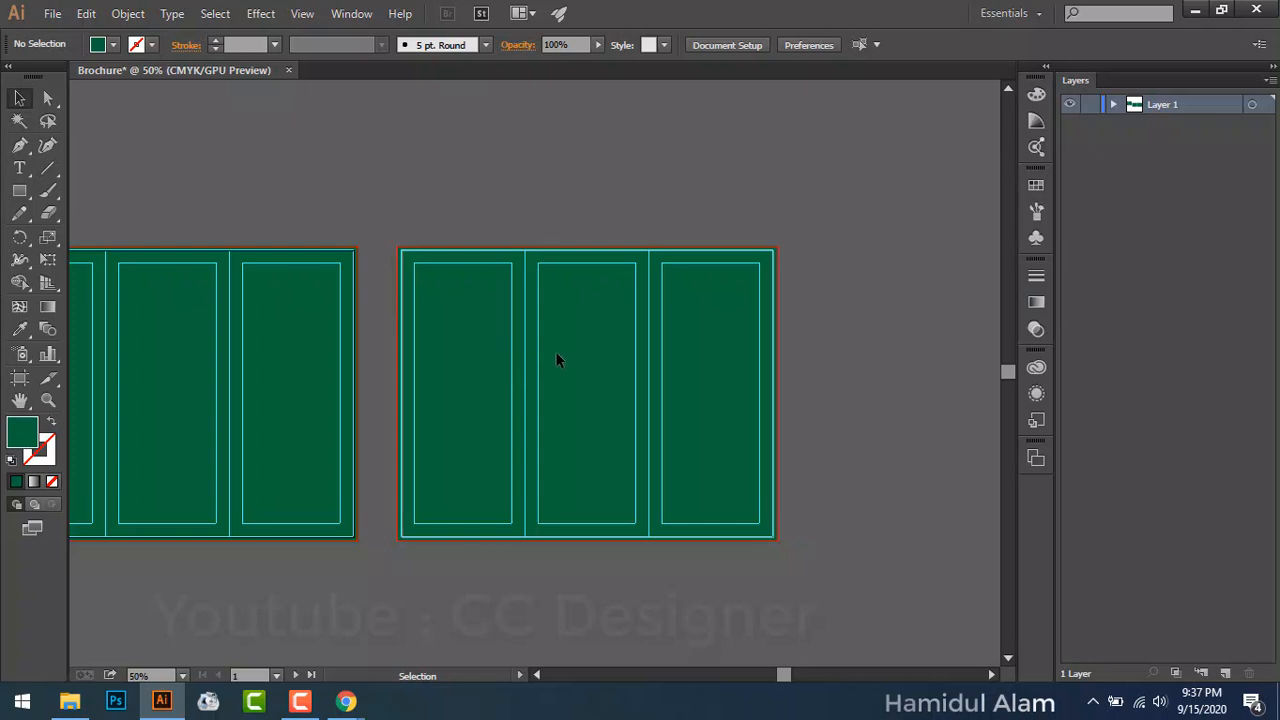
Step: Move the middle artboard's green rectangle left onto the pasteboard, viewing at 66.67%
{"action": "left_click_drag", "start_coordinate": [389, 180], "coordinate": [566, 114]}
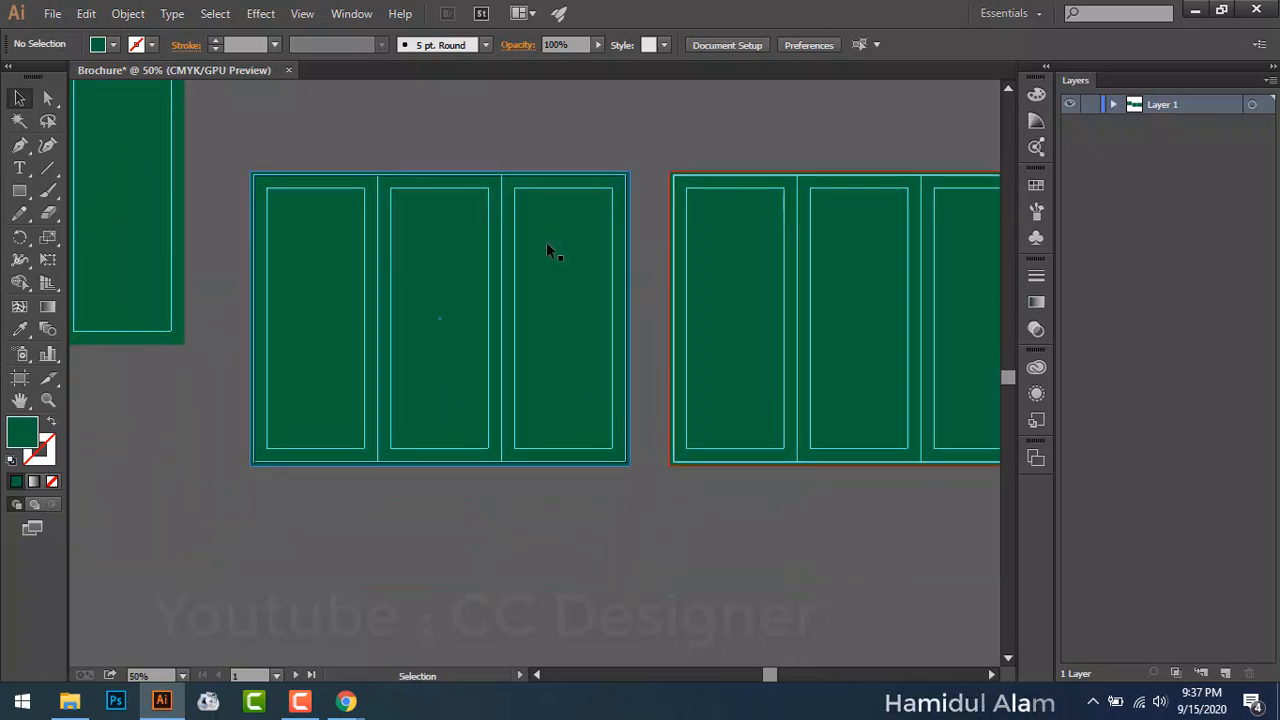
{"action": "left_click", "coordinate": [553, 255]}
{"action": "key", "text": "ctrl+1"}
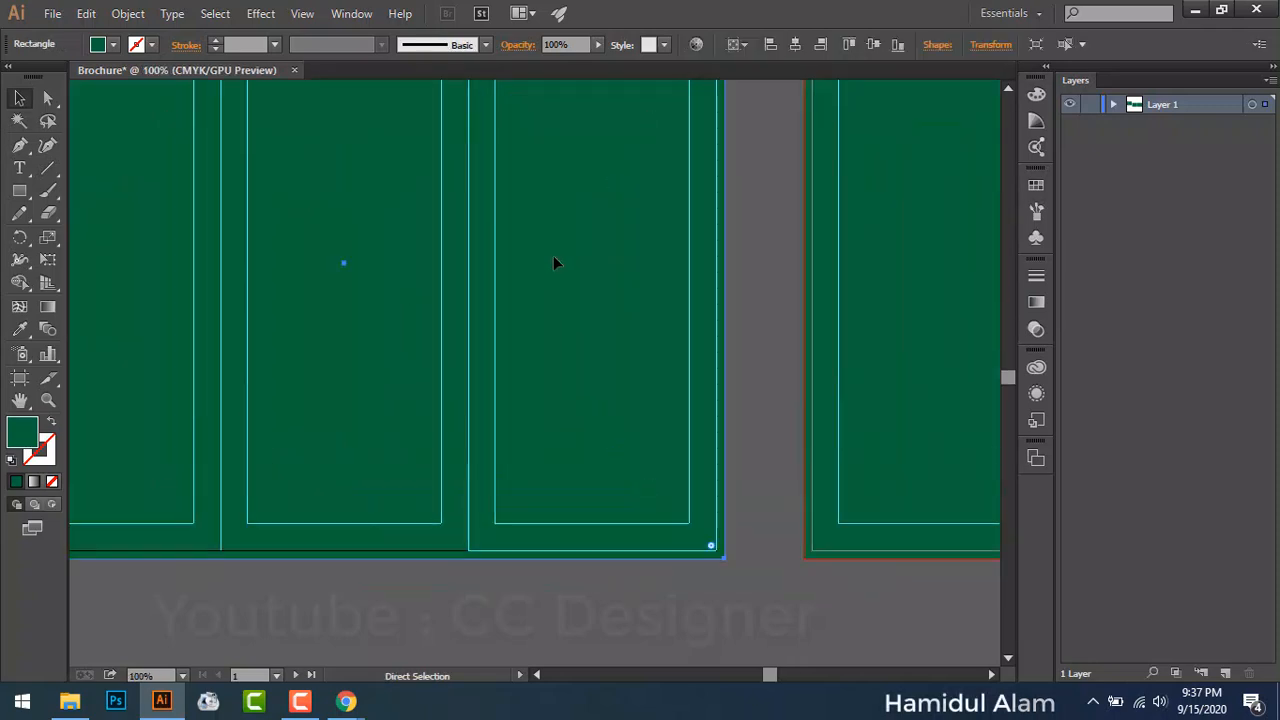
{"action": "key", "text": "space"}
{"action": "left_click_drag", "start_coordinate": [525, 222], "coordinate": [661, 332]}
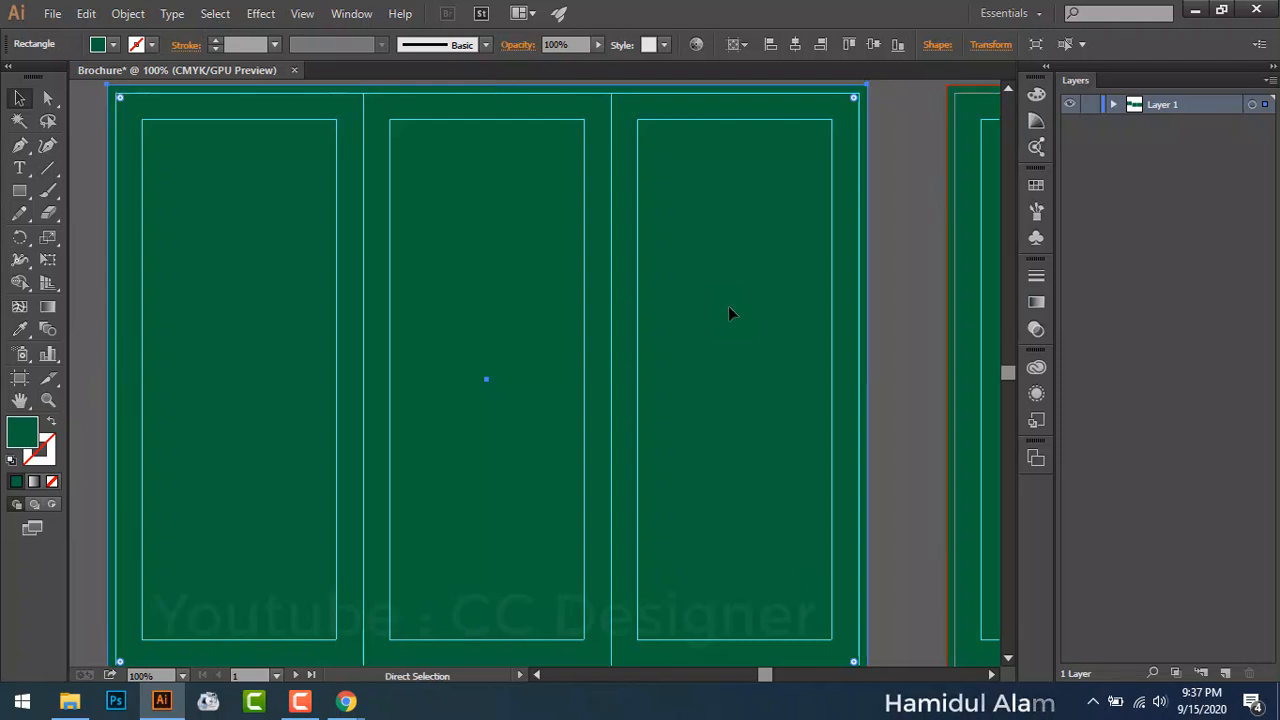
{"action": "key", "text": "ctrl+minus"}
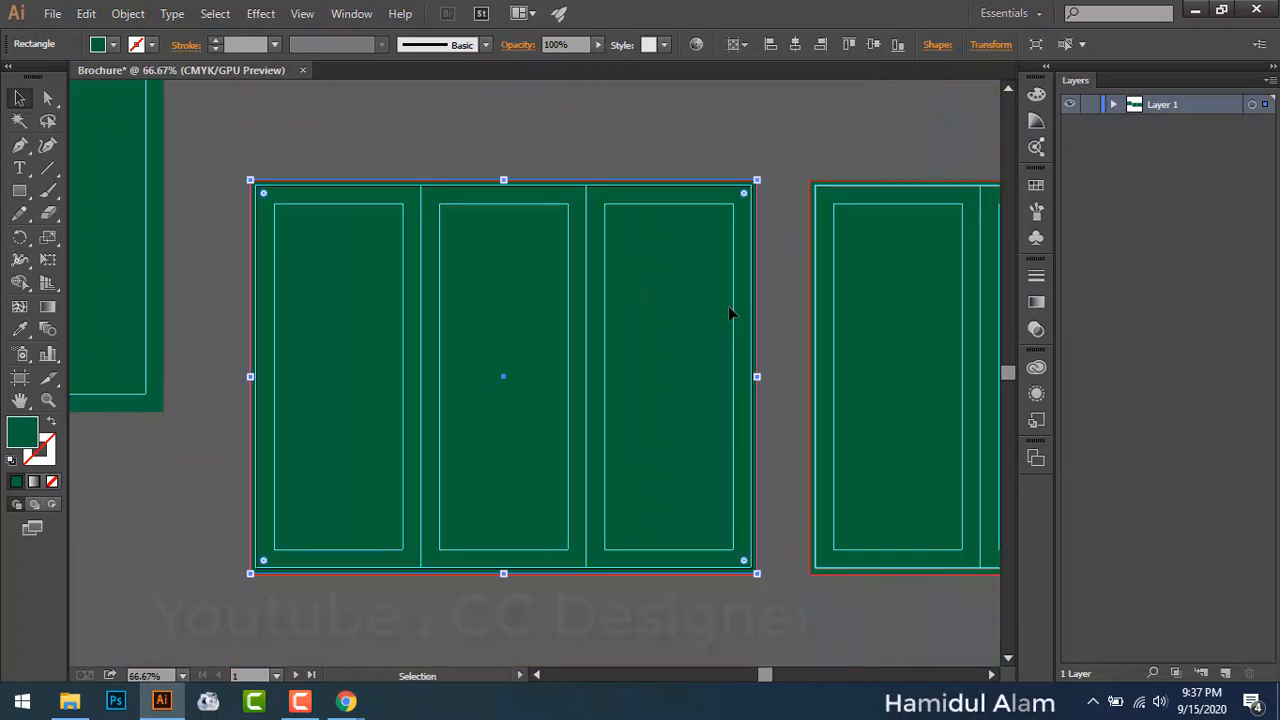
{"action": "left_click_drag", "start_coordinate": [477, 263], "coordinate": [810, 413]}
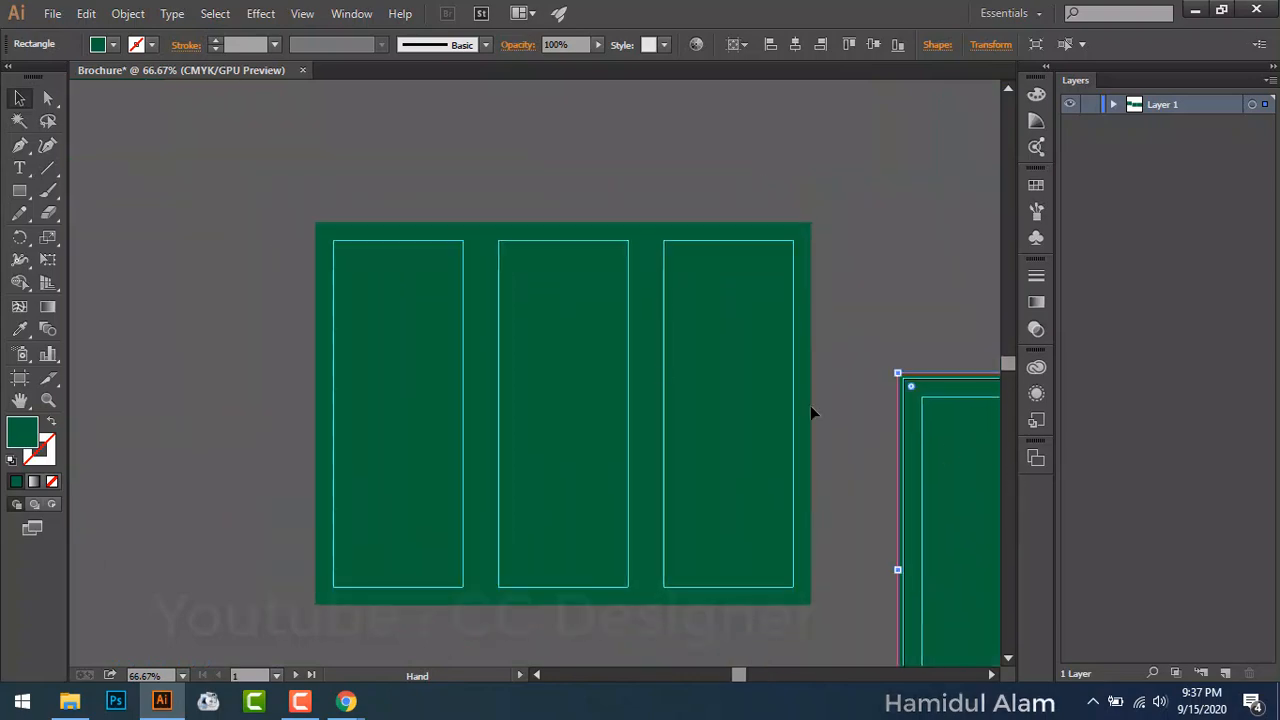
{"action": "left_click_drag", "start_coordinate": [760, 530], "coordinate": [390, 472]}
{"action": "left_click", "coordinate": [561, 404]}
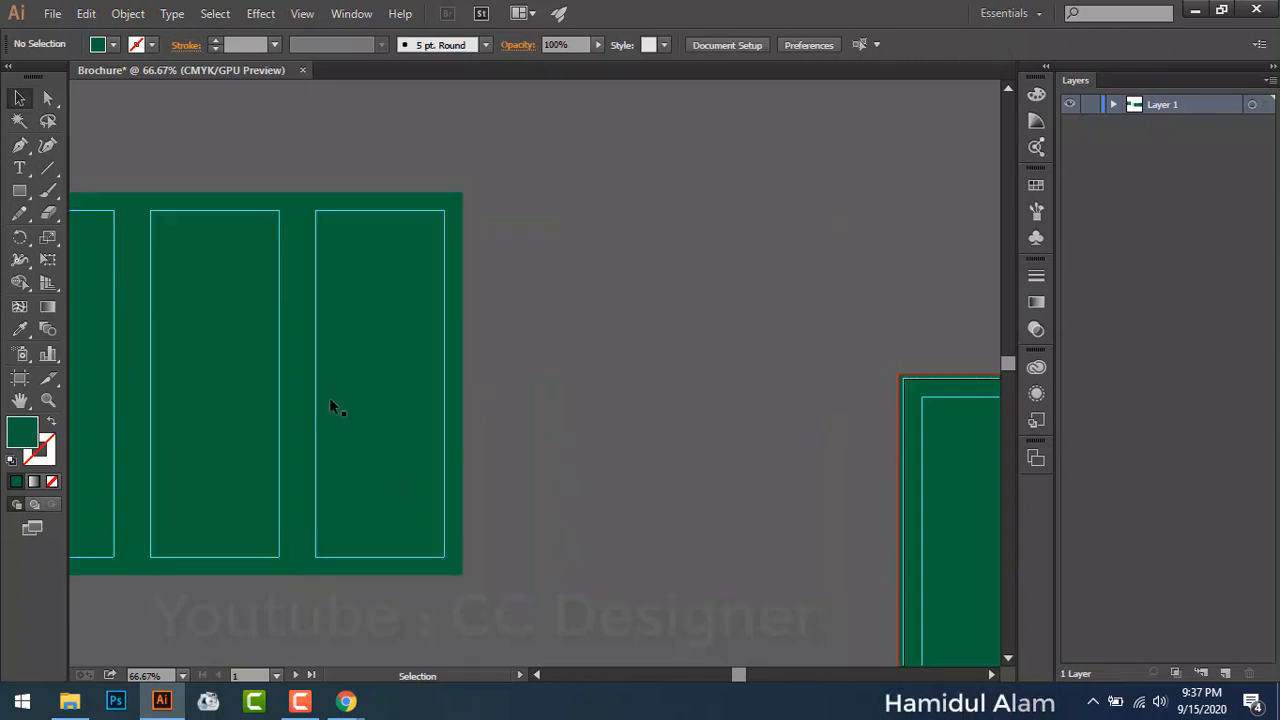
Step: Rearrange the green rectangle's panel pieces, undoing an accidental move
{"action": "left_click_drag", "start_coordinate": [331, 400], "coordinate": [548, 357]}
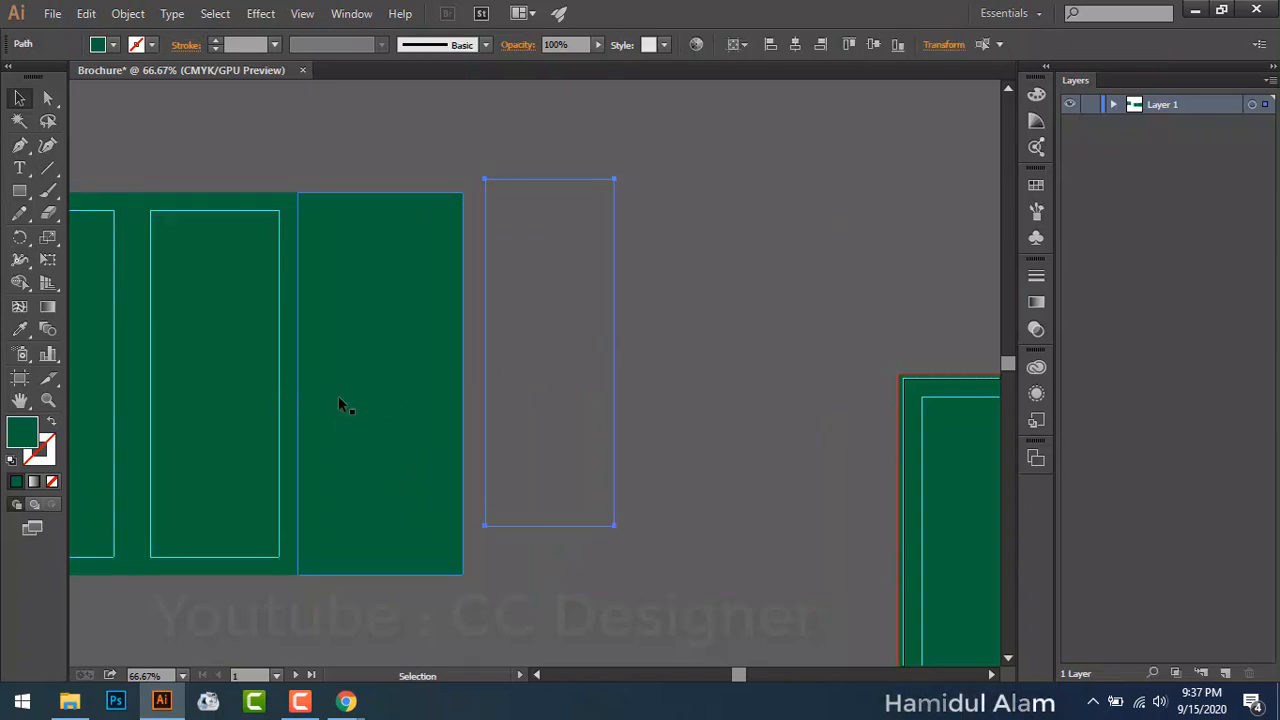
{"action": "key", "text": "ctrl+shift+a"}
{"action": "left_click_drag", "start_coordinate": [264, 379], "coordinate": [445, 405]}
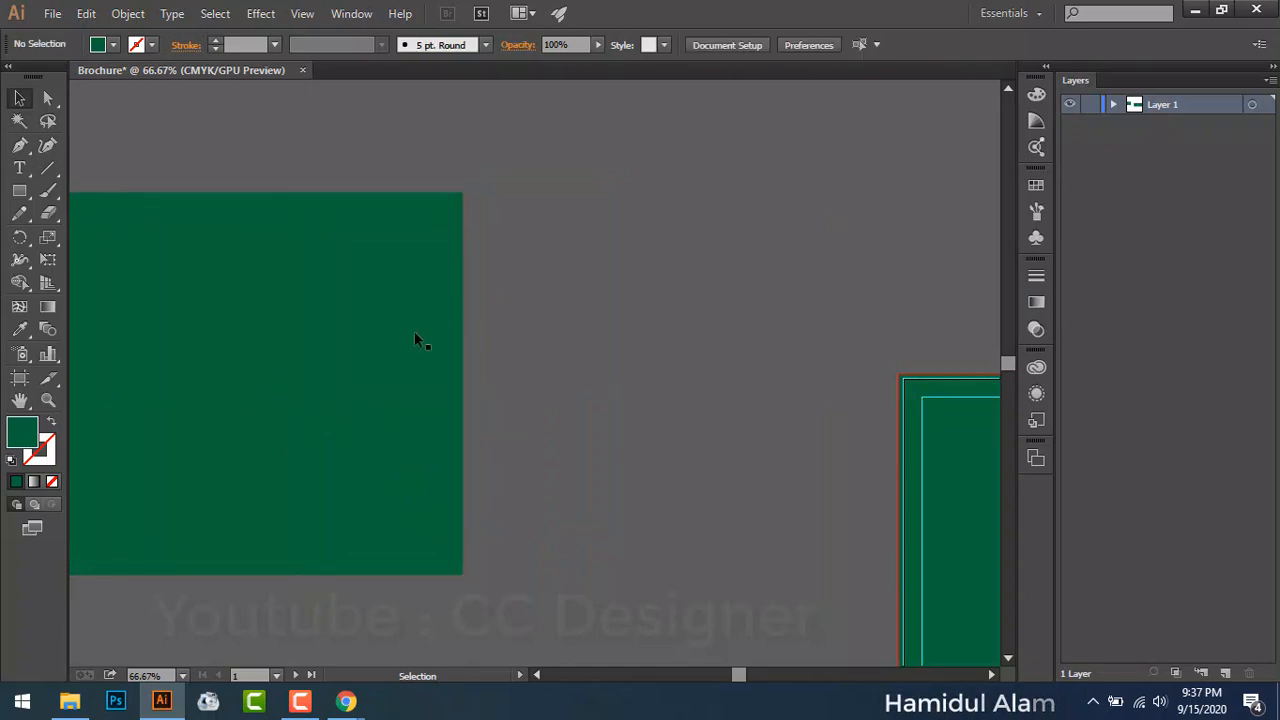
{"action": "left_click_drag", "start_coordinate": [414, 333], "coordinate": [536, 312]}
{"action": "key", "text": "ctrl+z"}
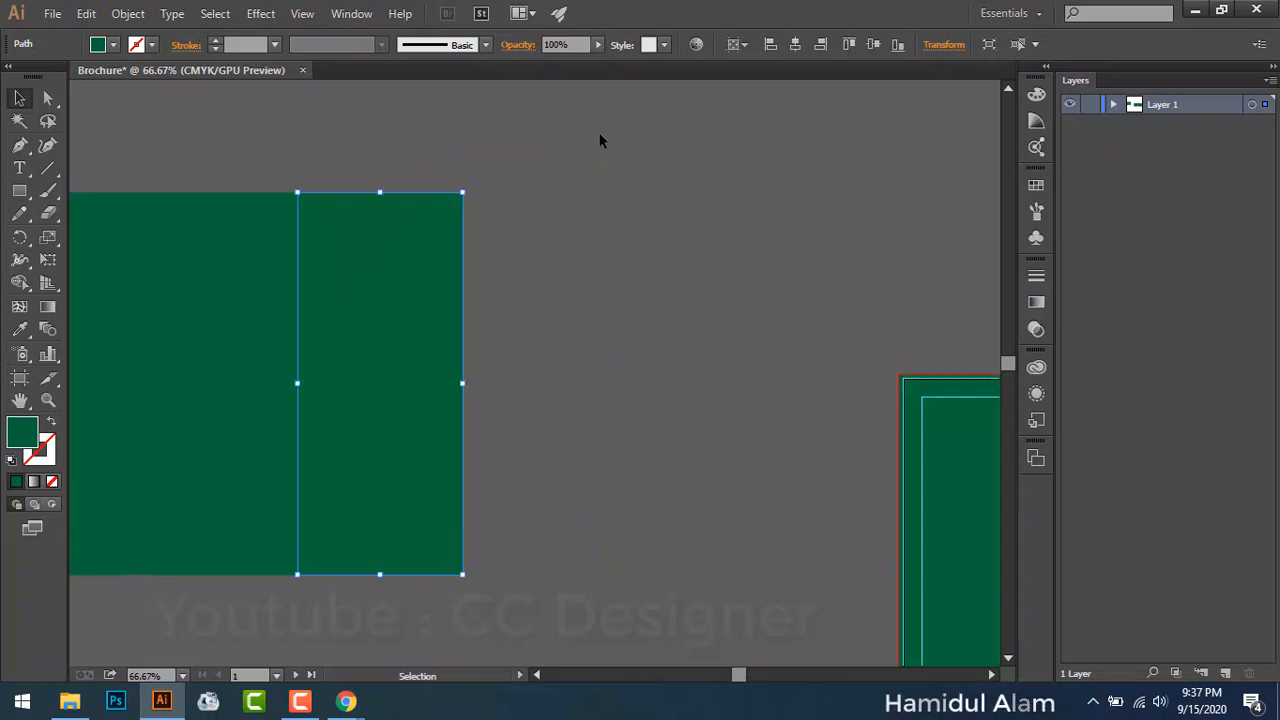
Step: Group all three green panels with Ctrl+G and view the artboards at 100%
{"action": "scroll", "coordinate": [577, 241], "scroll_direction": "left", "scroll_amount": 2}
{"action": "key", "text": "ctrl+a"}
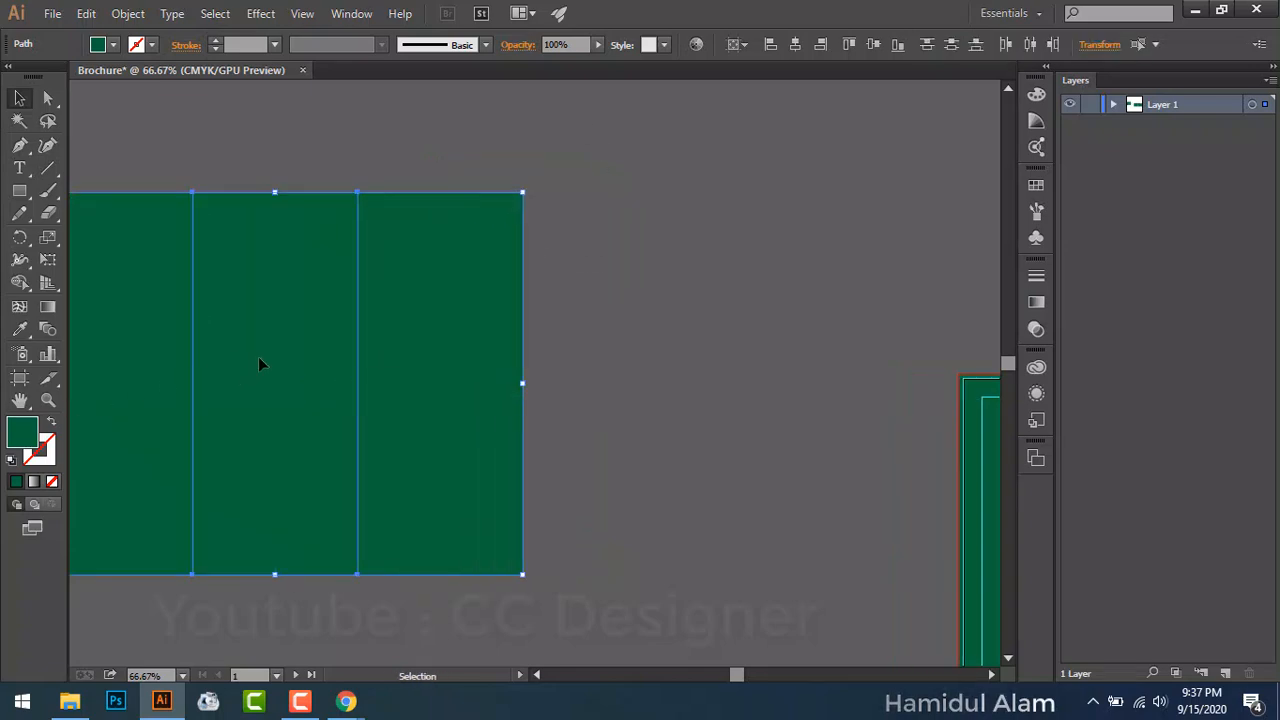
{"action": "key", "text": "ctrl+g"}
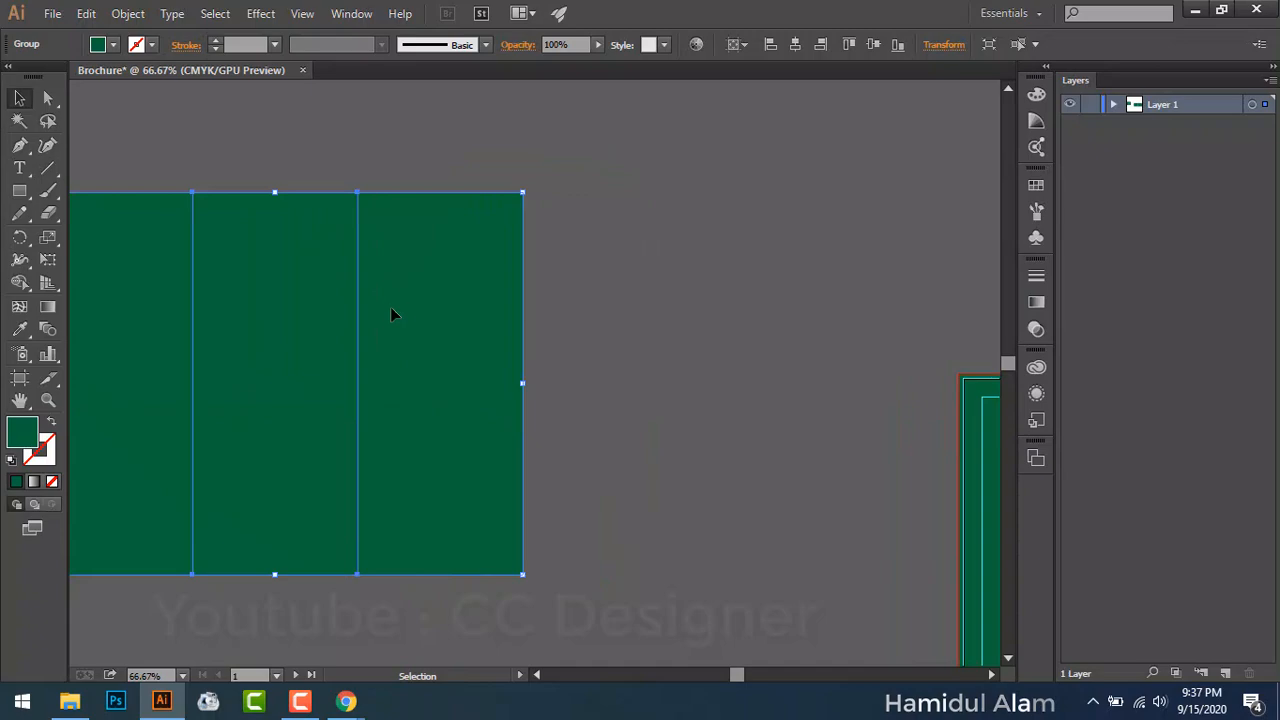
{"action": "left_click_drag", "start_coordinate": [390, 315], "coordinate": [555, 300]}
{"action": "key", "text": "ctrl+z"}
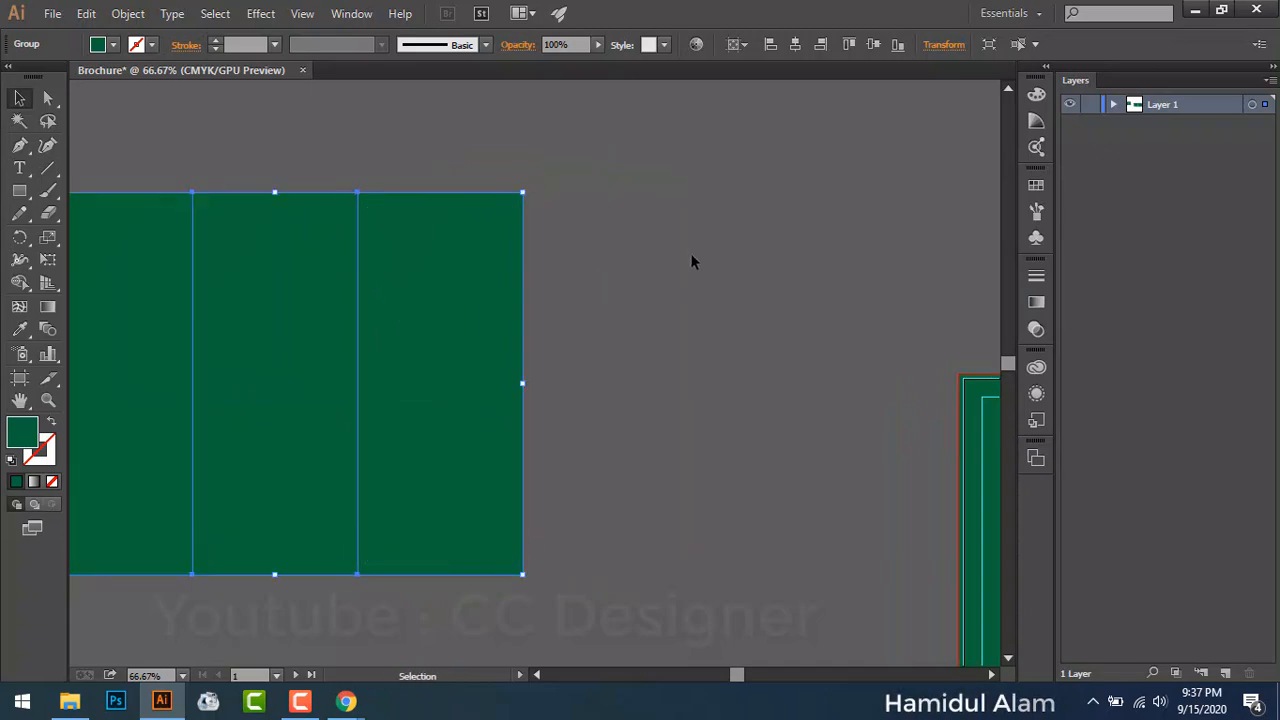
{"action": "left_click", "coordinate": [692, 262]}
{"action": "left_click_drag", "start_coordinate": [820, 374], "coordinate": [114, 191]}
{"action": "mouse_move", "coordinate": [343, 383]}
{"action": "left_mouse_down"}
{"action": "mouse_move", "coordinate": [338, 368]}
{"action": "mouse_move", "coordinate": [2, 378]}
{"action": "mouse_move", "coordinate": [333, 383]}
{"action": "left_mouse_up"}
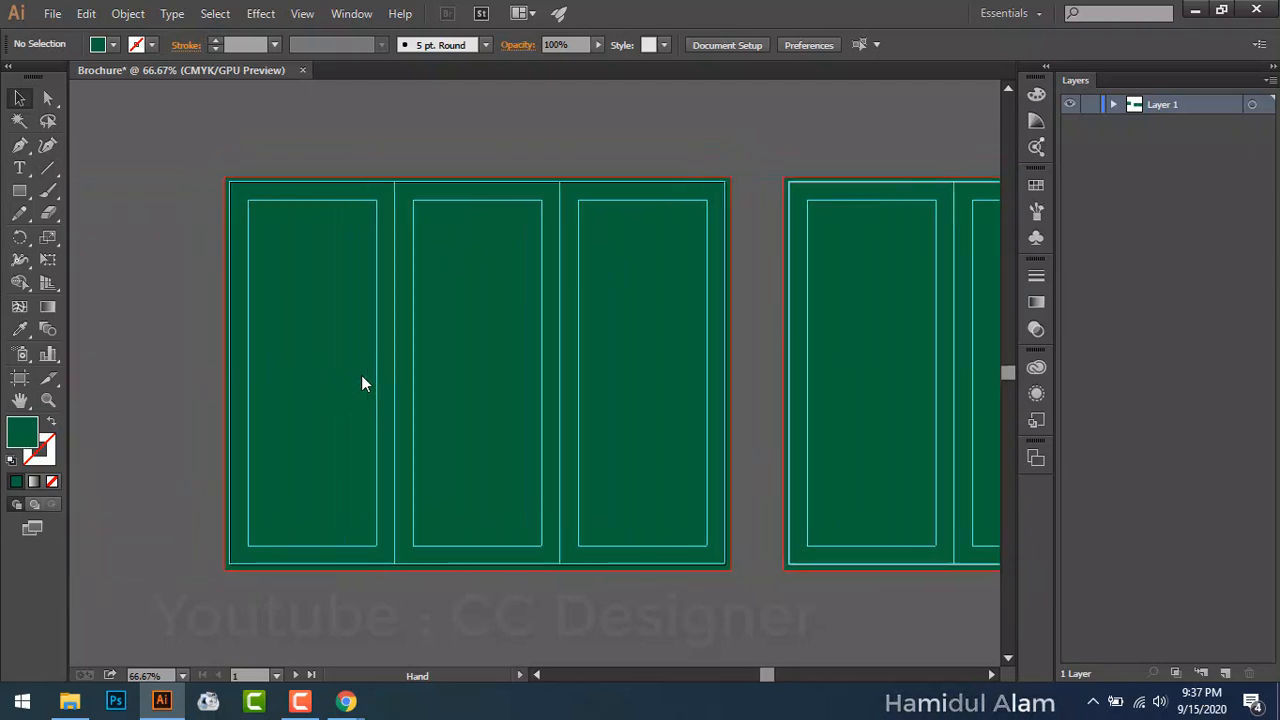
{"action": "key", "text": "ctrl+1"}
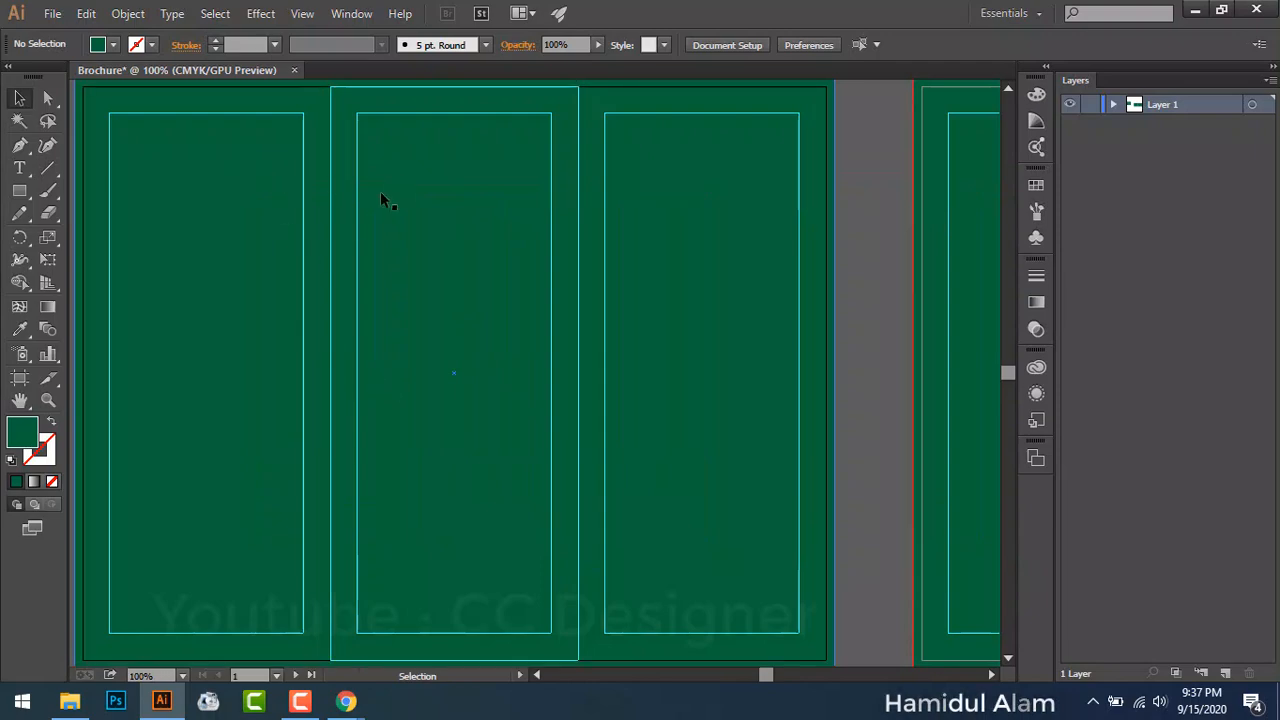
Step: Save the document to the Desktop as Brochure Template.ai with default Illustrator options, then minimize Illustrator
{"action": "left_click", "coordinate": [52, 13]}
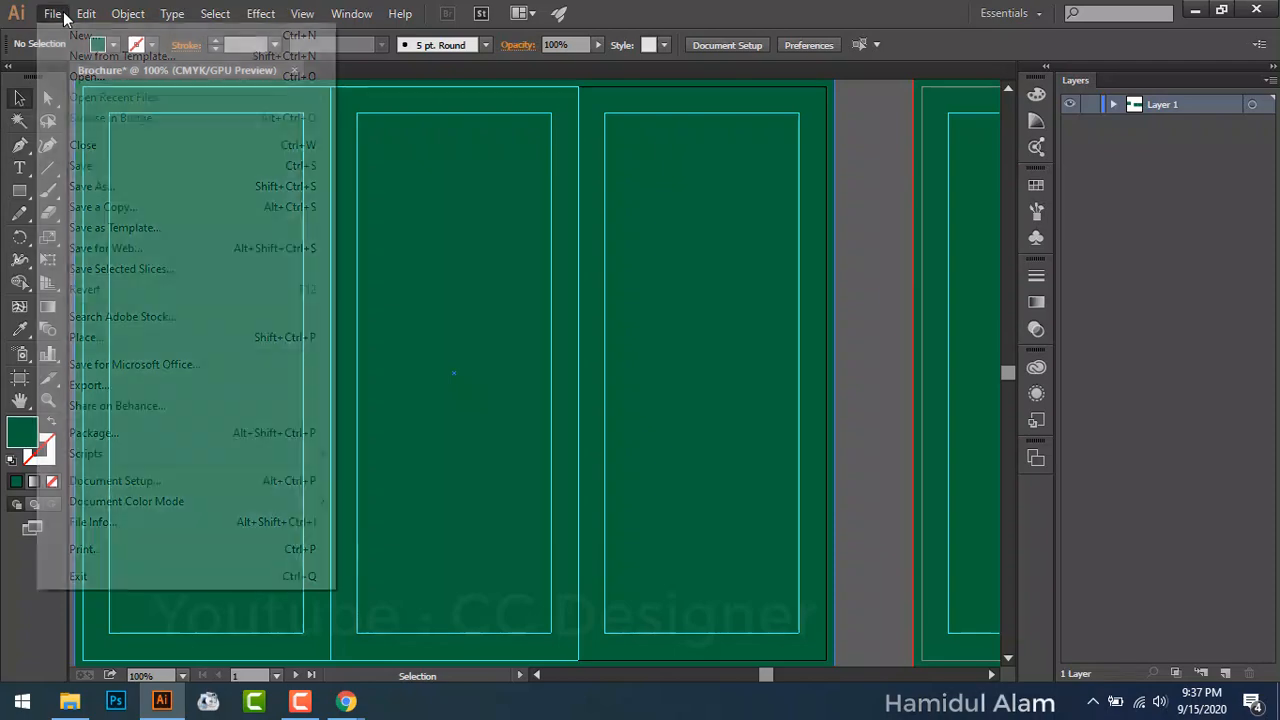
{"action": "left_click", "coordinate": [122, 168]}
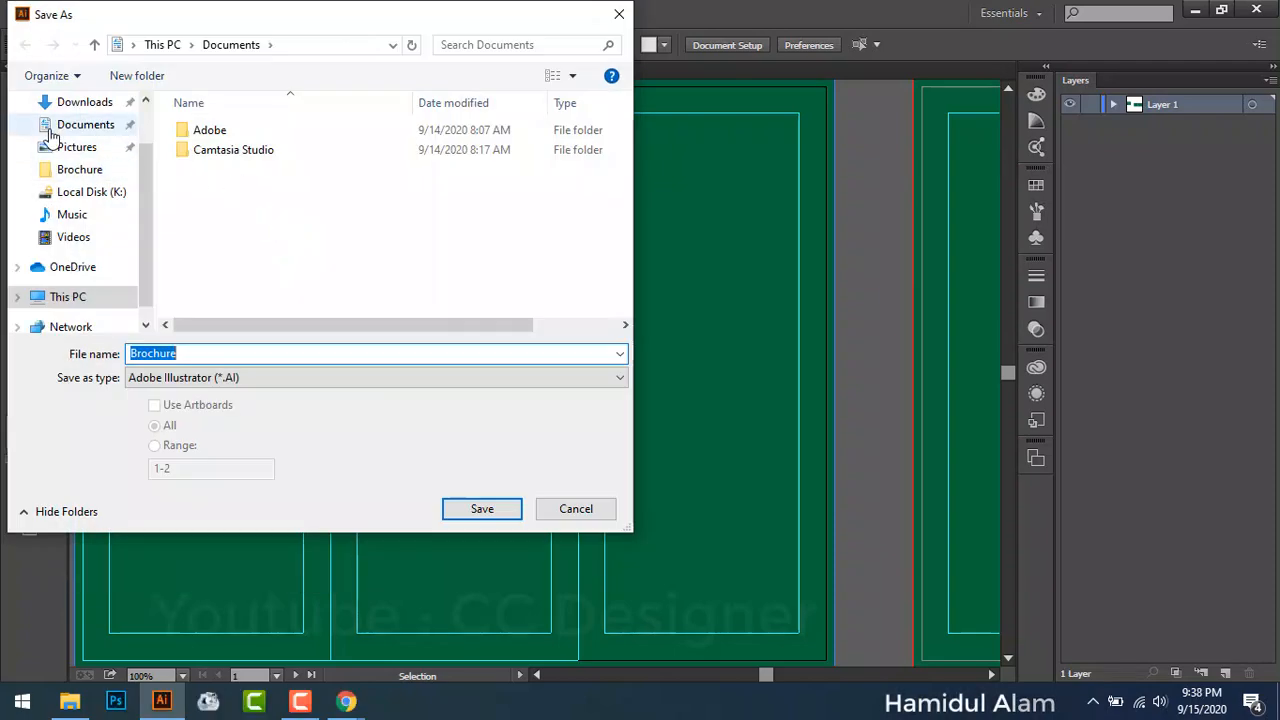
{"action": "left_click", "coordinate": [88, 104]}
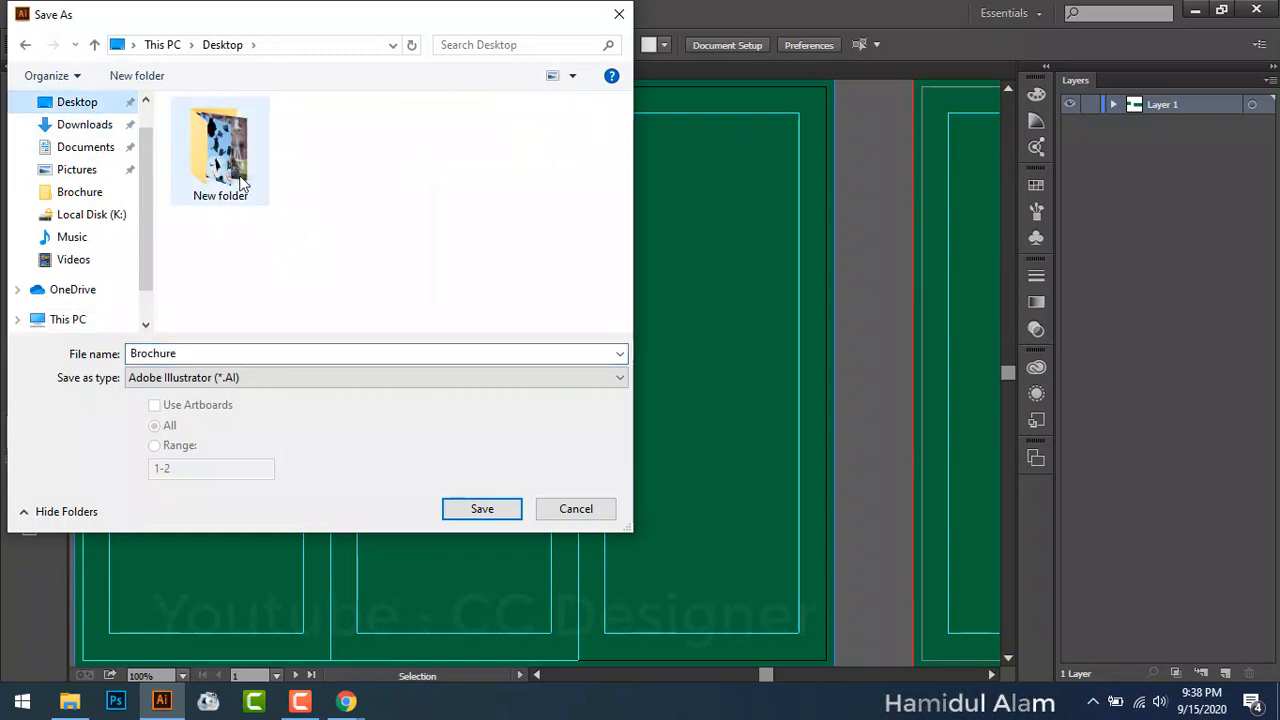
{"action": "double_click", "coordinate": [252, 356]}
{"action": "key", "text": "BackSpace"}
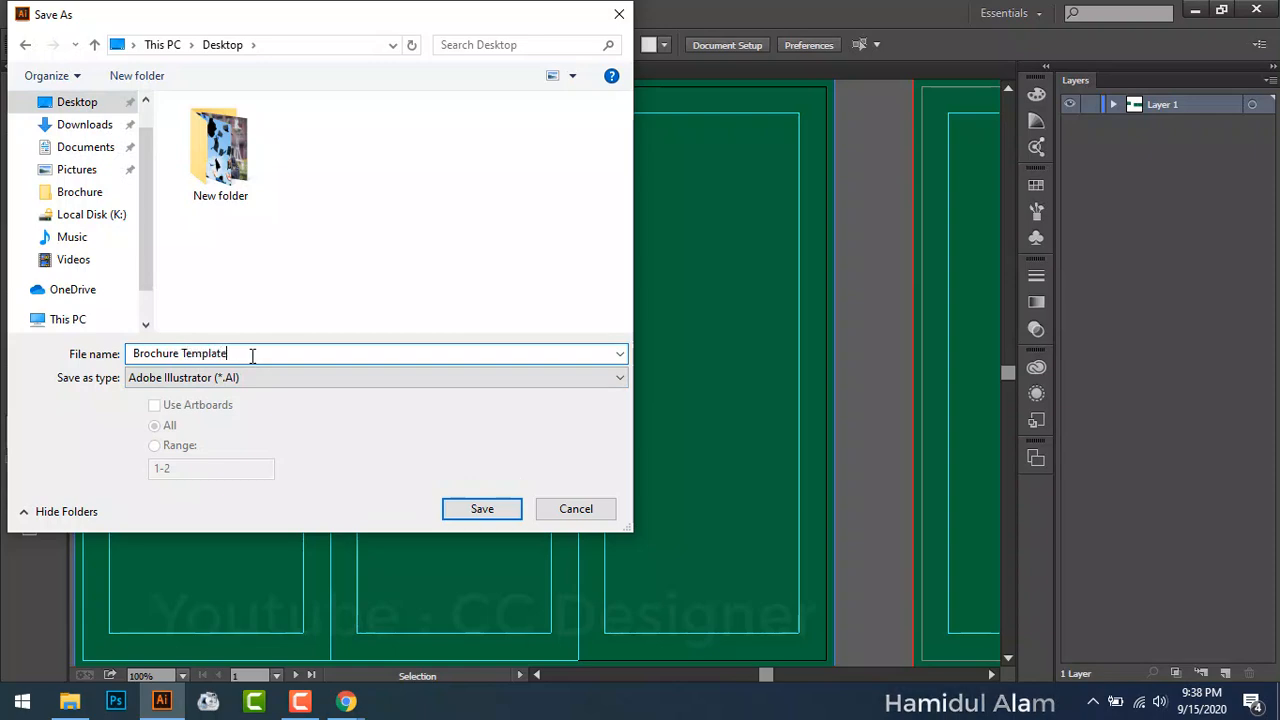
{"action": "left_click", "coordinate": [483, 513]}
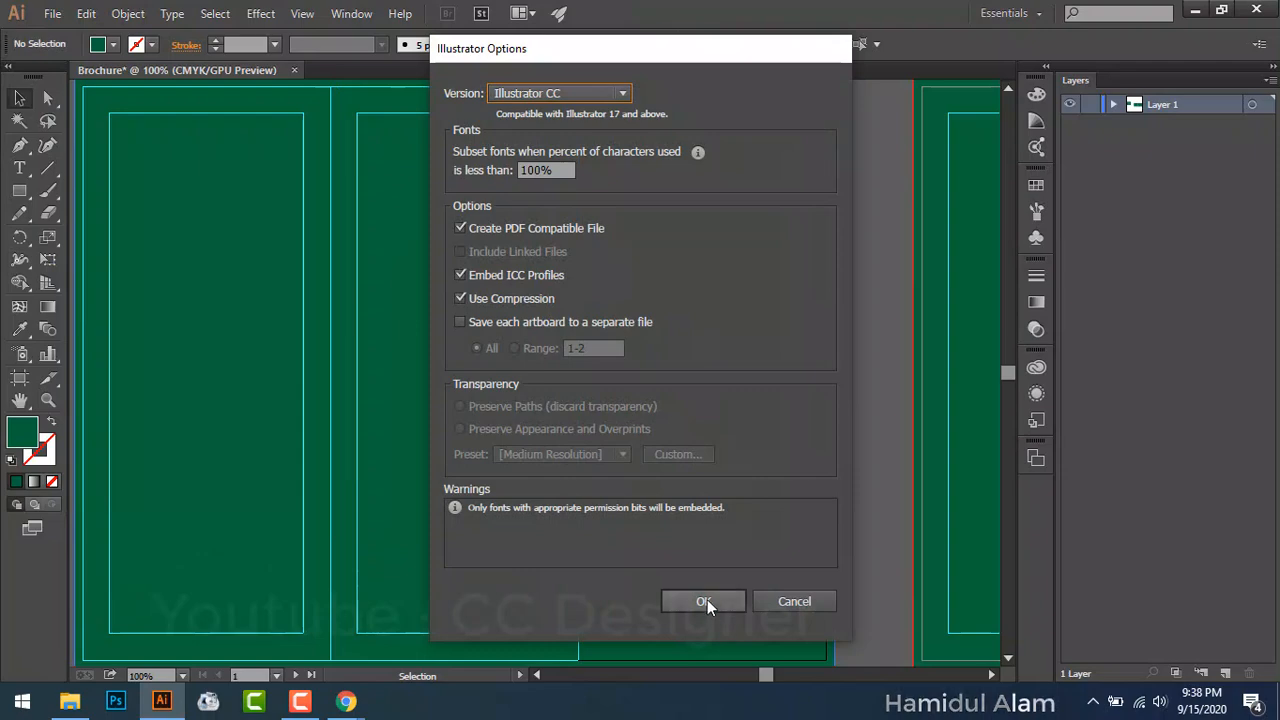
{"action": "left_click", "coordinate": [704, 601]}
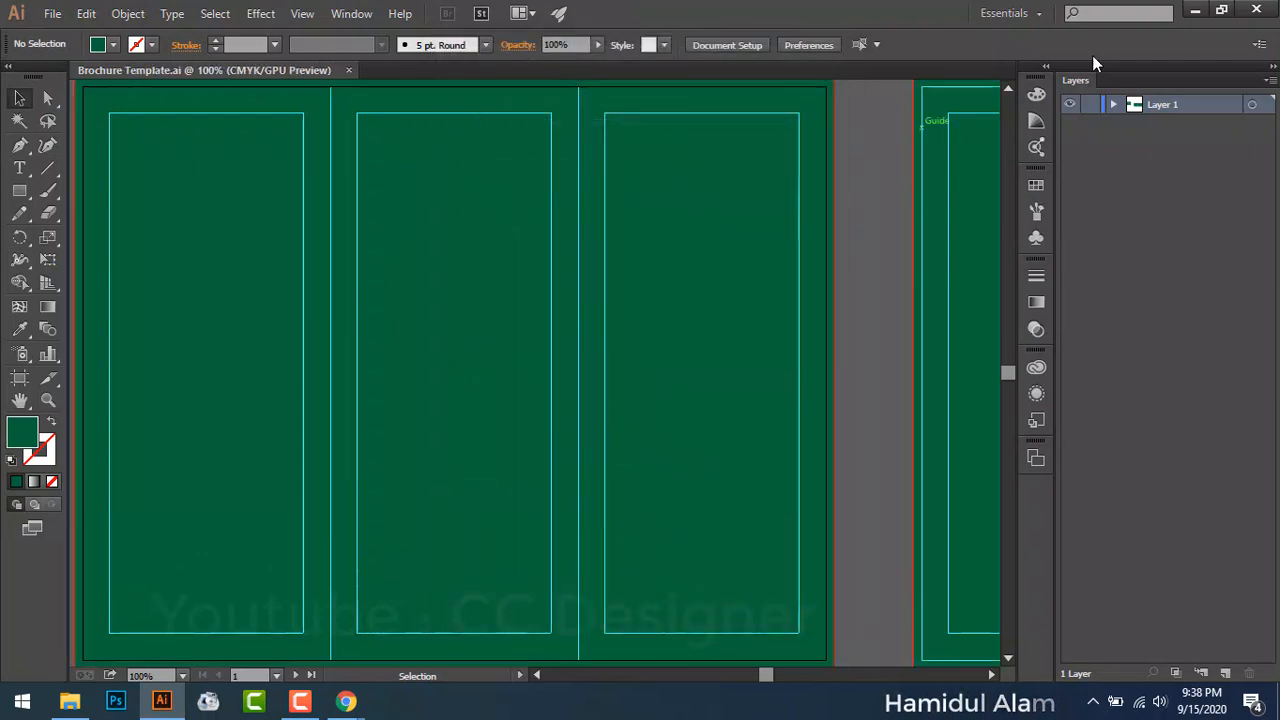
{"action": "left_click", "coordinate": [1195, 10]}
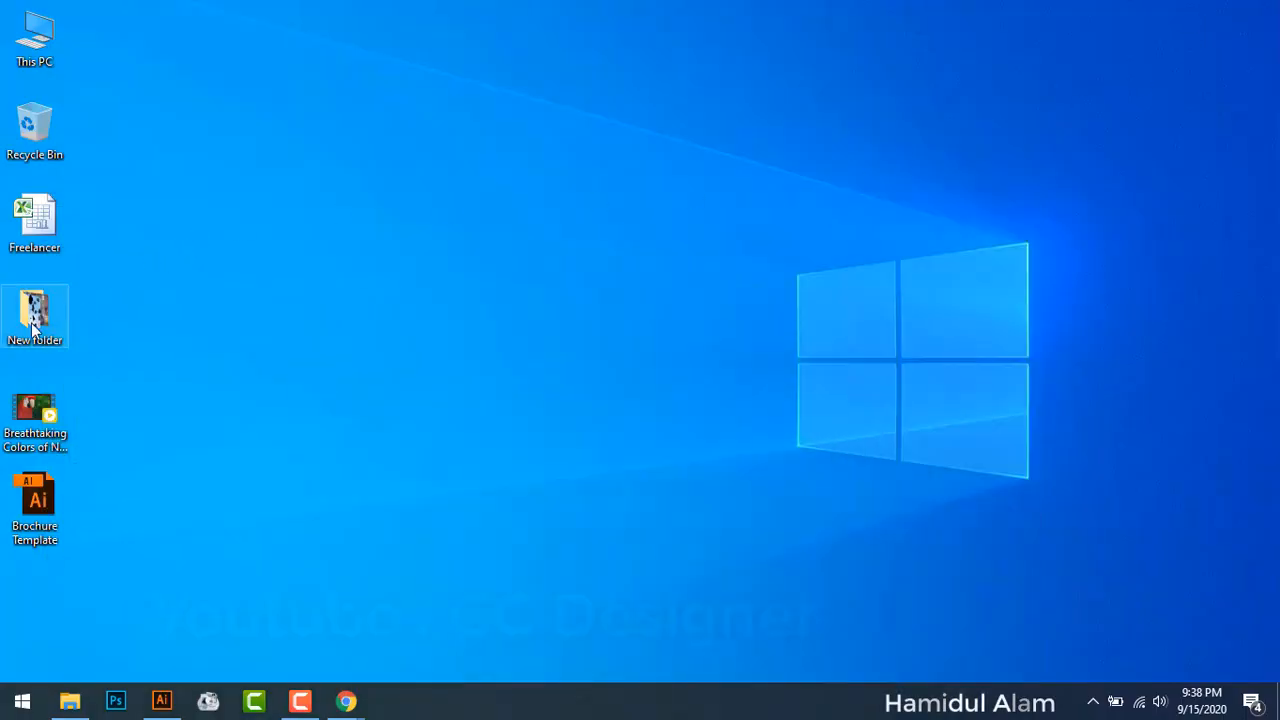
Step: Check the Brochure Template icon on the desktop and restore Illustrator from the taskbar
{"action": "left_click", "coordinate": [49, 508]}
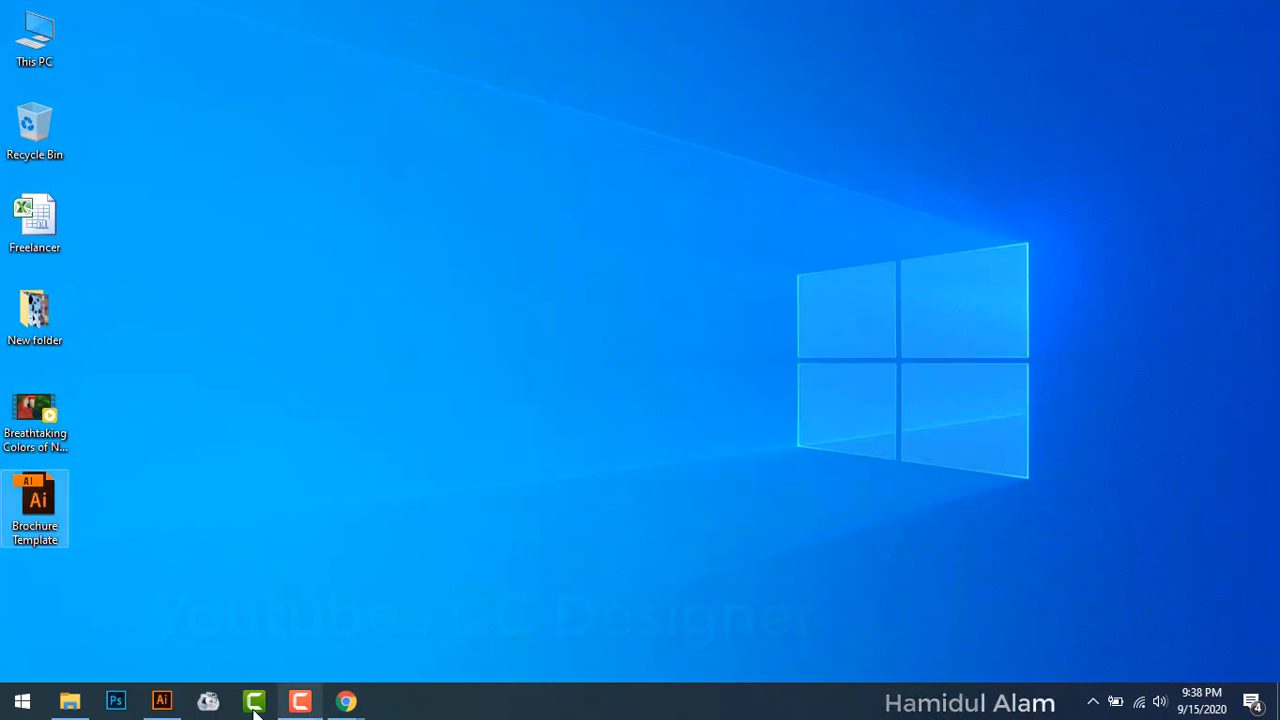
{"action": "left_click", "coordinate": [161, 700]}
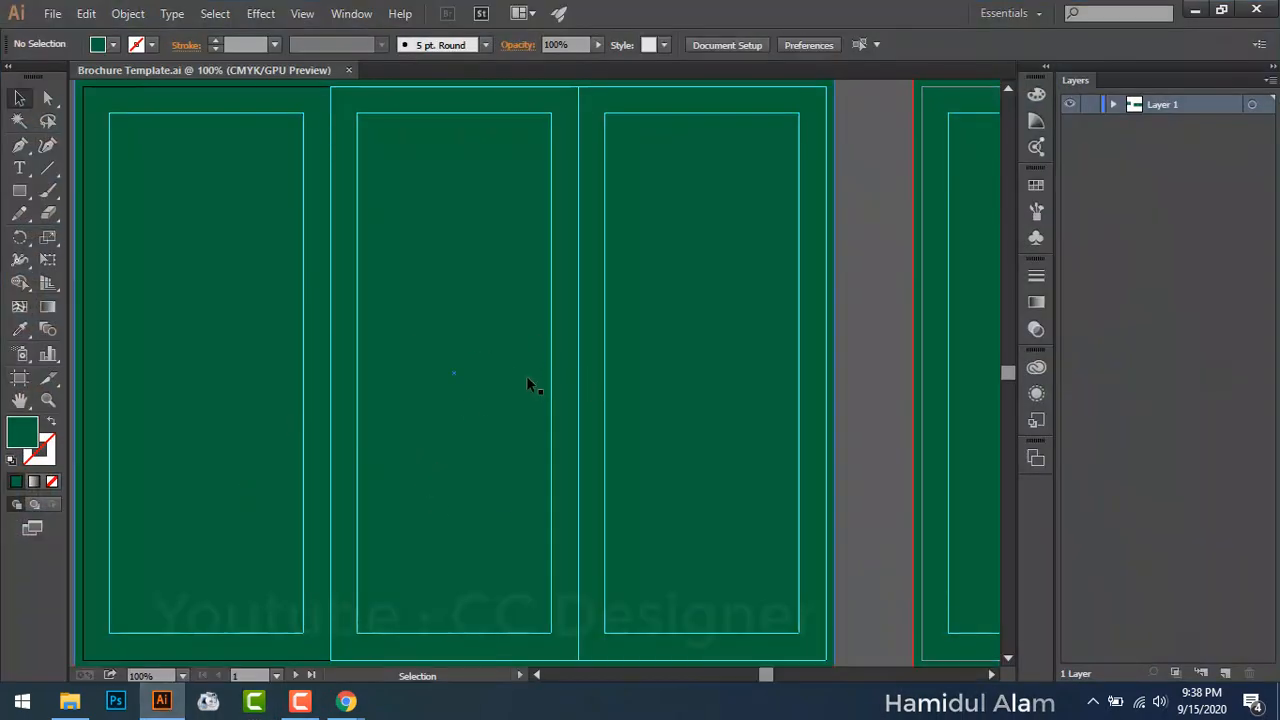
Step: Pan the canvas with the Hand tool until one trifold artboard fills the window
{"action": "key", "text": "space"}
{"action": "left_click_drag", "start_coordinate": [764, 349], "coordinate": [380, 468]}
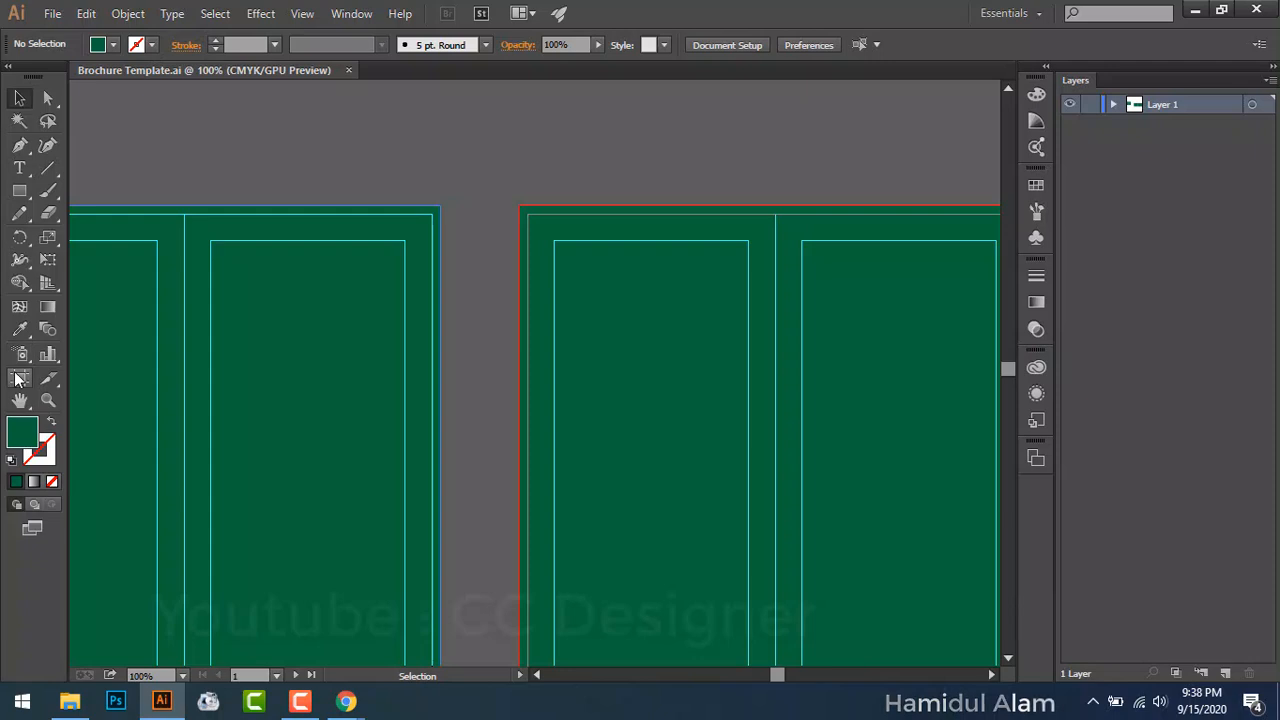
{"action": "key", "text": "space"}
{"action": "left_click_drag", "start_coordinate": [171, 423], "coordinate": [658, 288]}
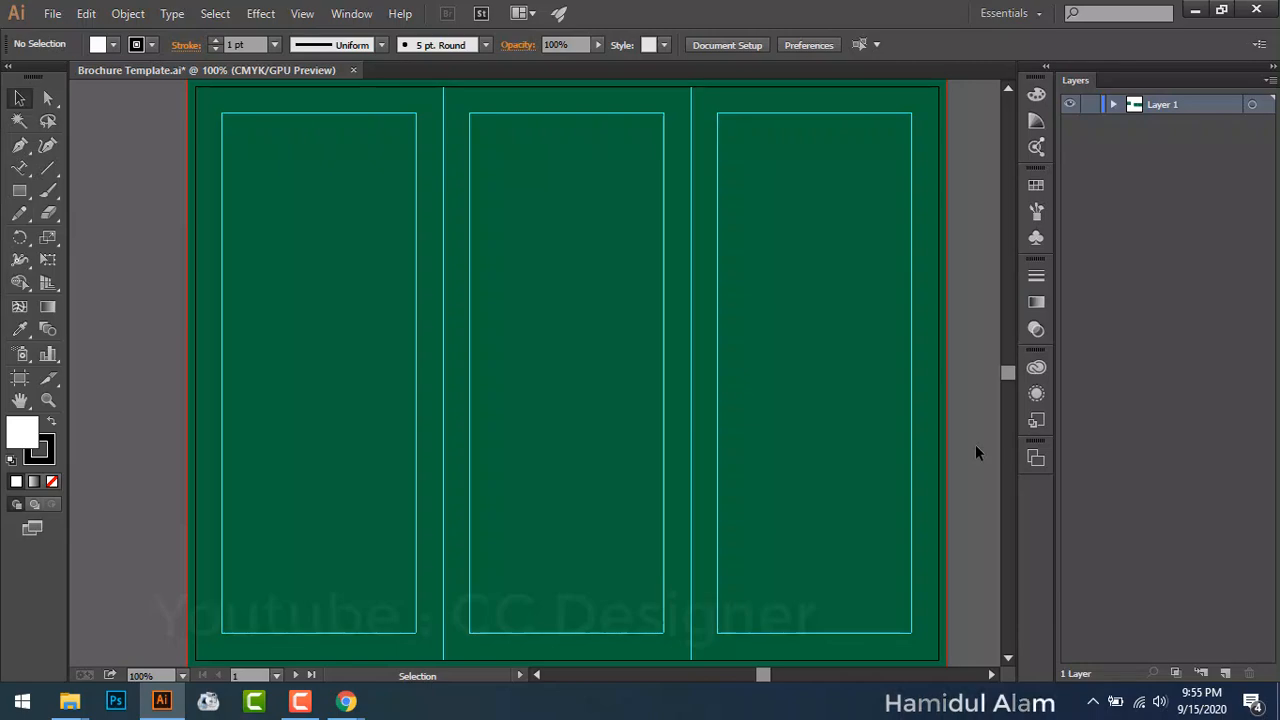
Step: Open New folder and preview the citymobility and new-york2 photos in Picasa, then close the viewer
{"action": "left_click", "coordinate": [1188, 14]}
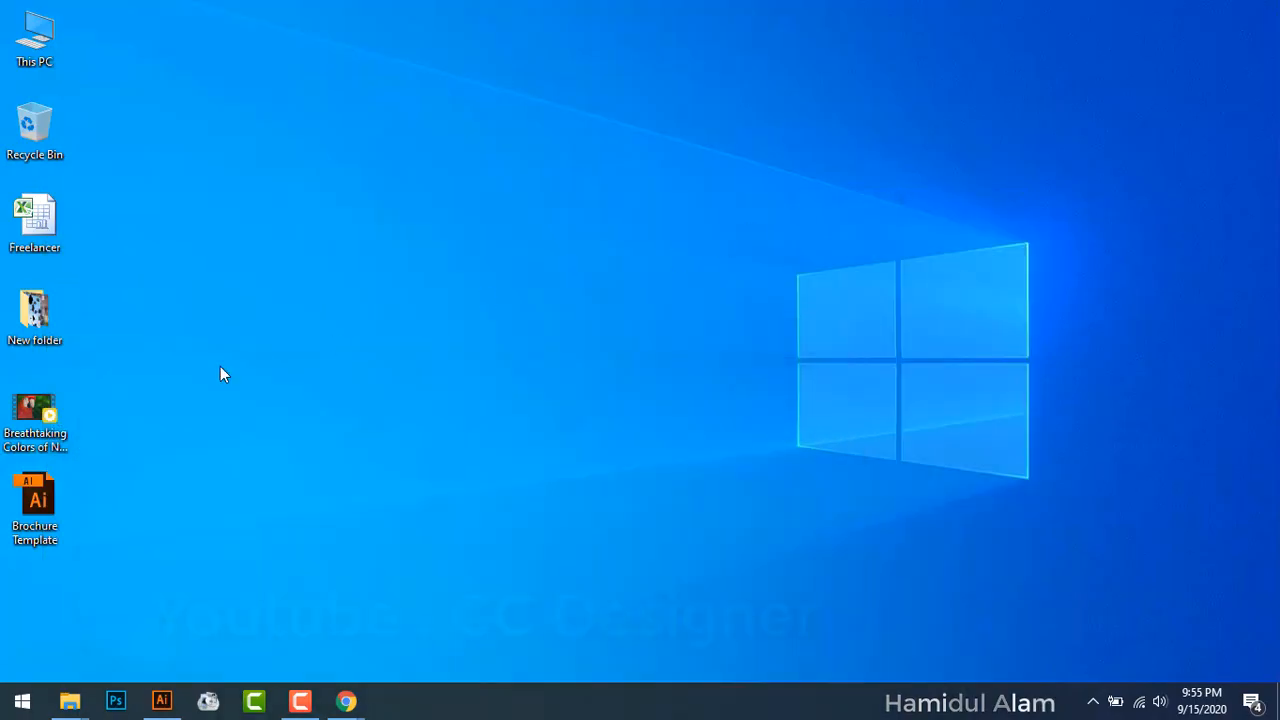
{"action": "double_click", "coordinate": [34, 308]}
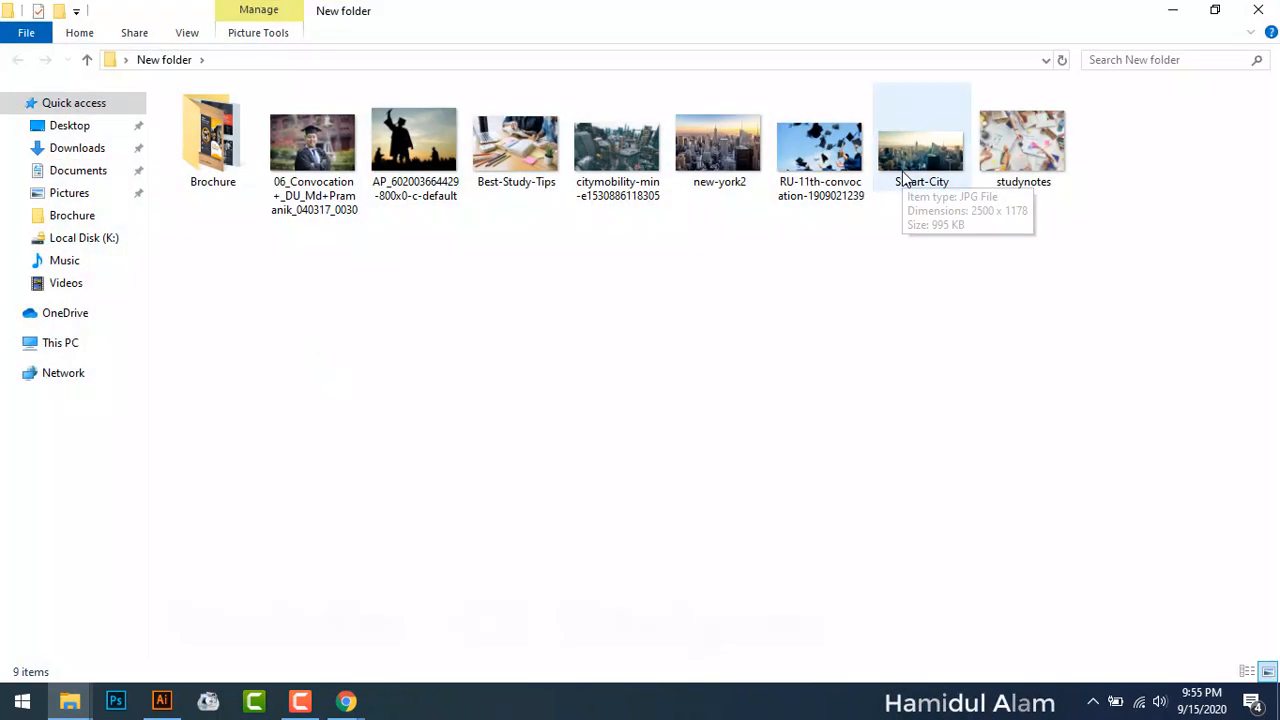
{"action": "left_click", "coordinate": [645, 177]}
{"action": "double_click", "coordinate": [645, 177]}
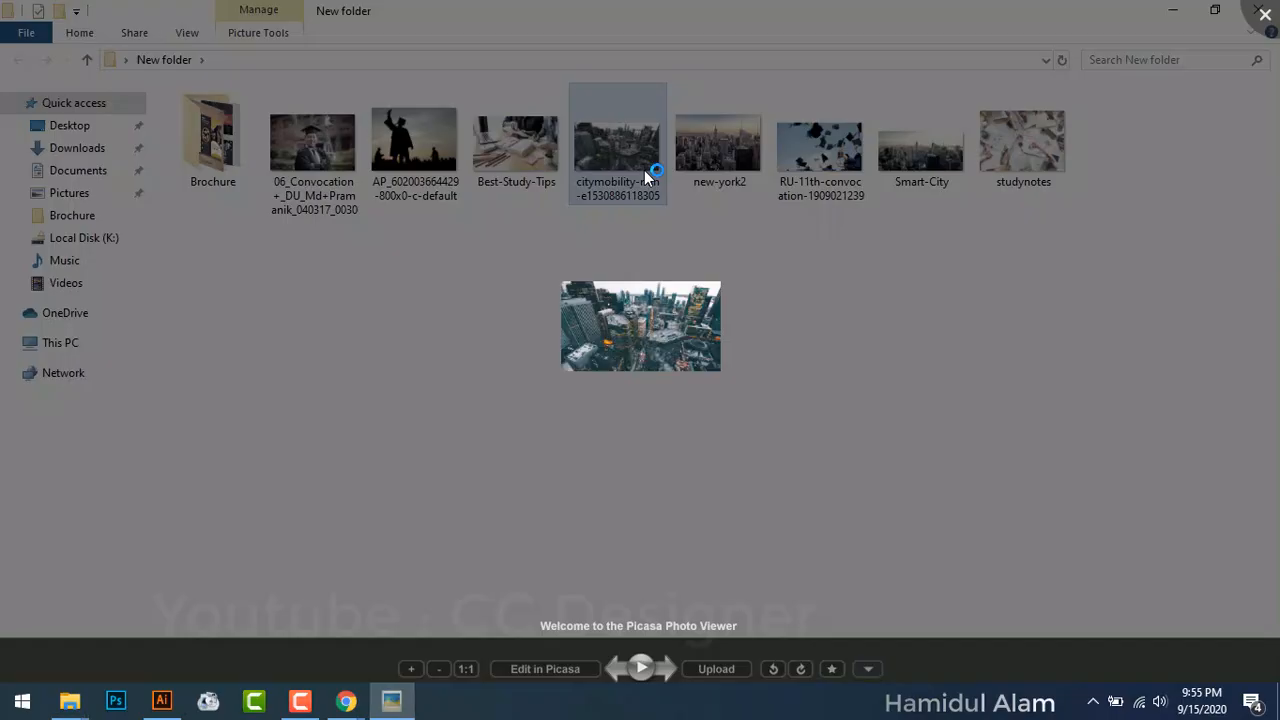
{"action": "key", "text": "Right"}
{"action": "key", "text": "Right"}
{"action": "key", "text": "Right"}
{"action": "key", "text": "Right"}
{"action": "key", "text": "Right"}
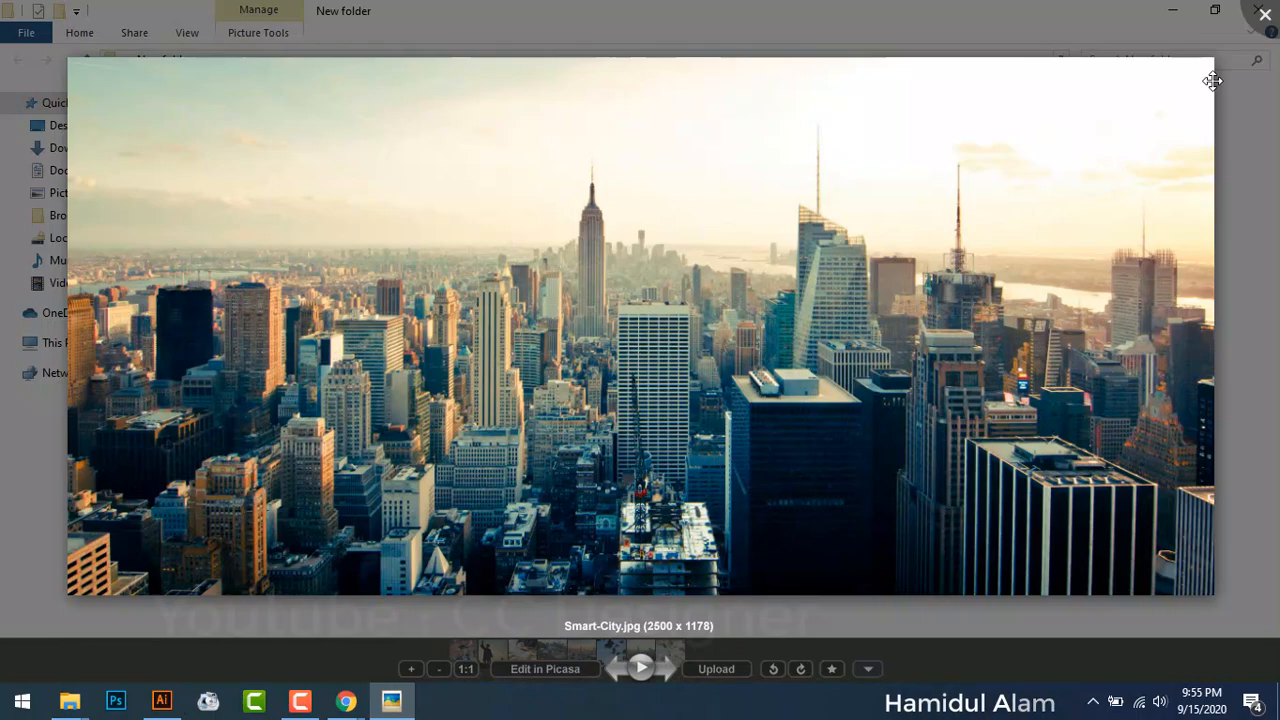
{"action": "left_click", "coordinate": [1263, 14]}
{"action": "double_click", "coordinate": [722, 168]}
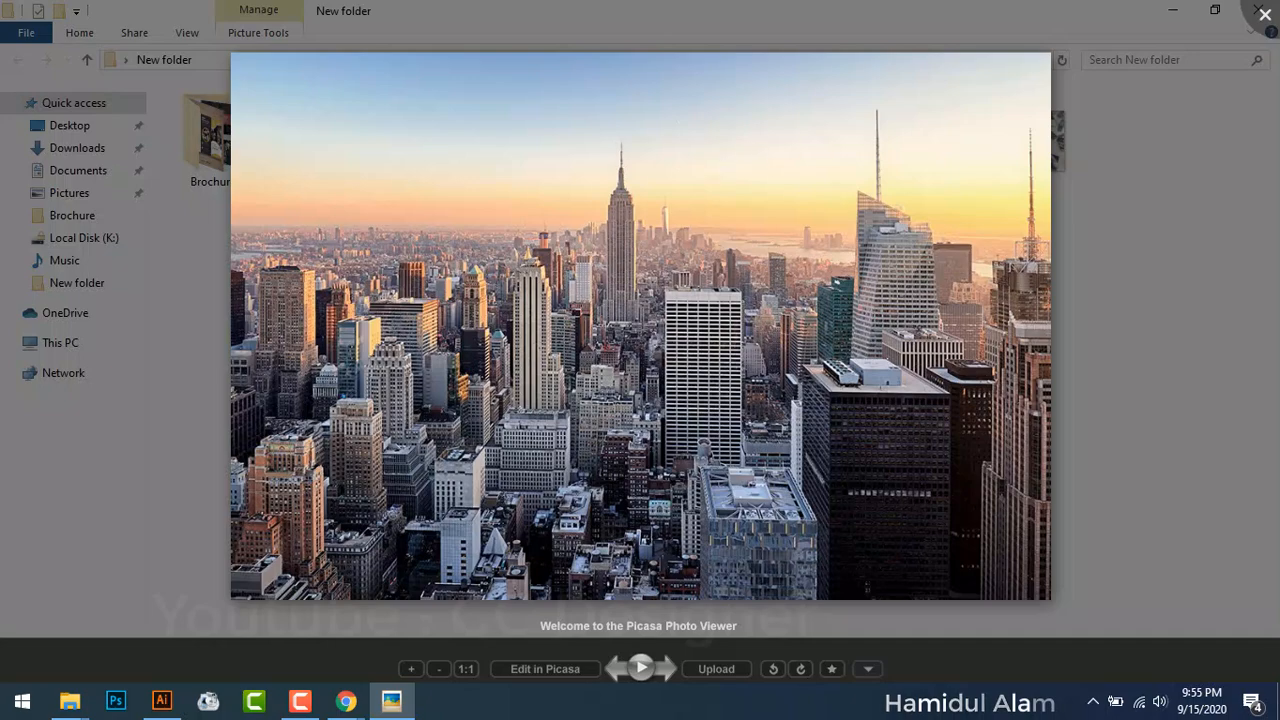
{"action": "left_click", "coordinate": [1270, 32]}
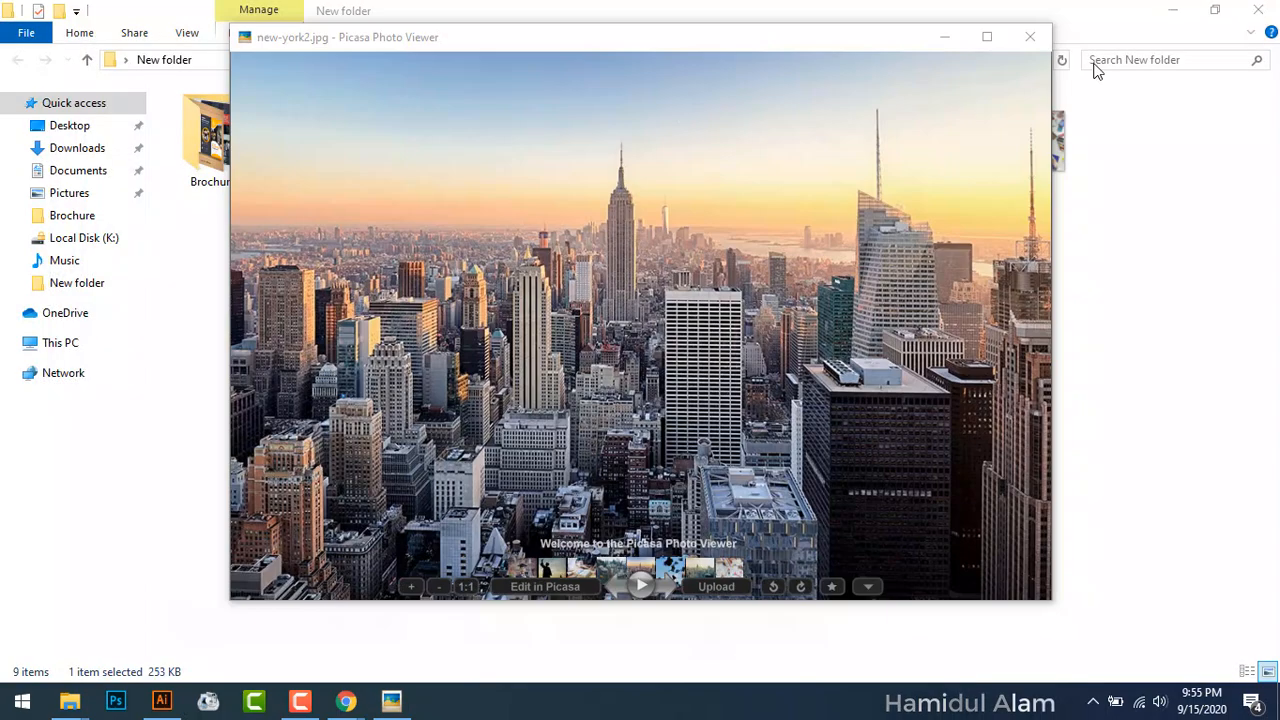
{"action": "left_click", "coordinate": [1030, 37]}
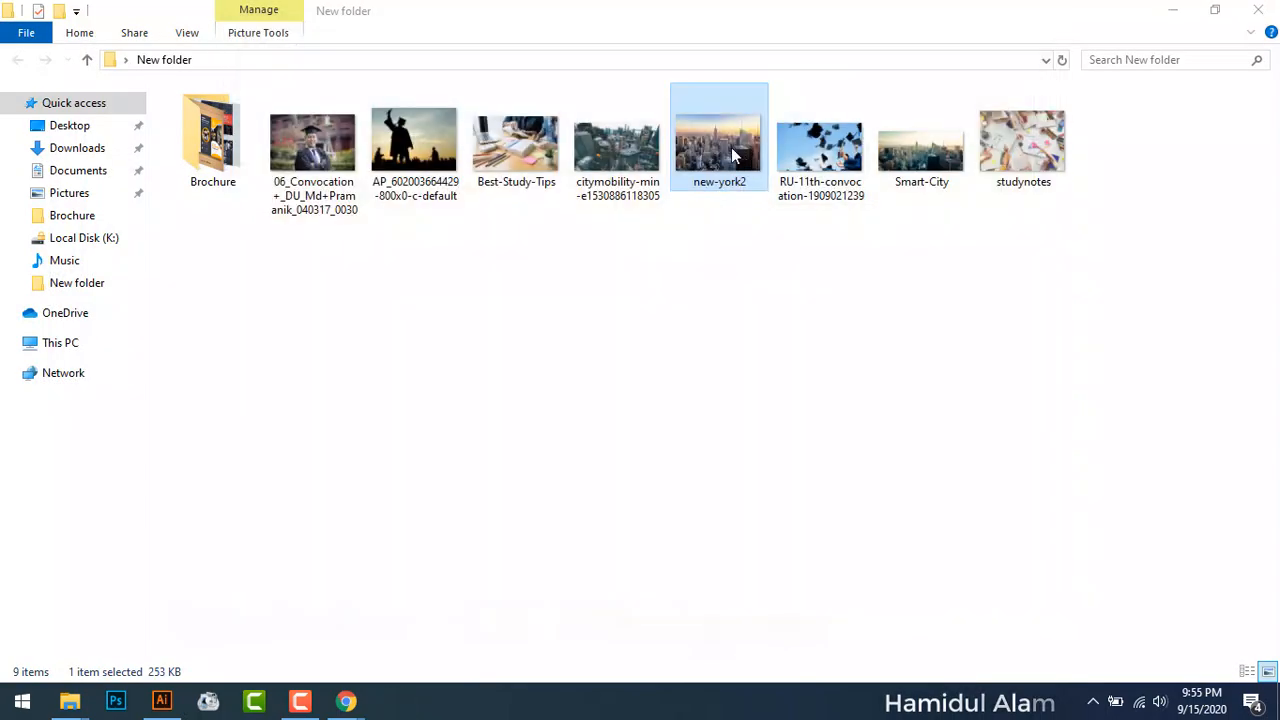
Step: Drag new-york2.jpg from File Explorer onto the first artboard as a linked image
{"action": "left_click_drag", "start_coordinate": [726, 200], "coordinate": [596, 265]}
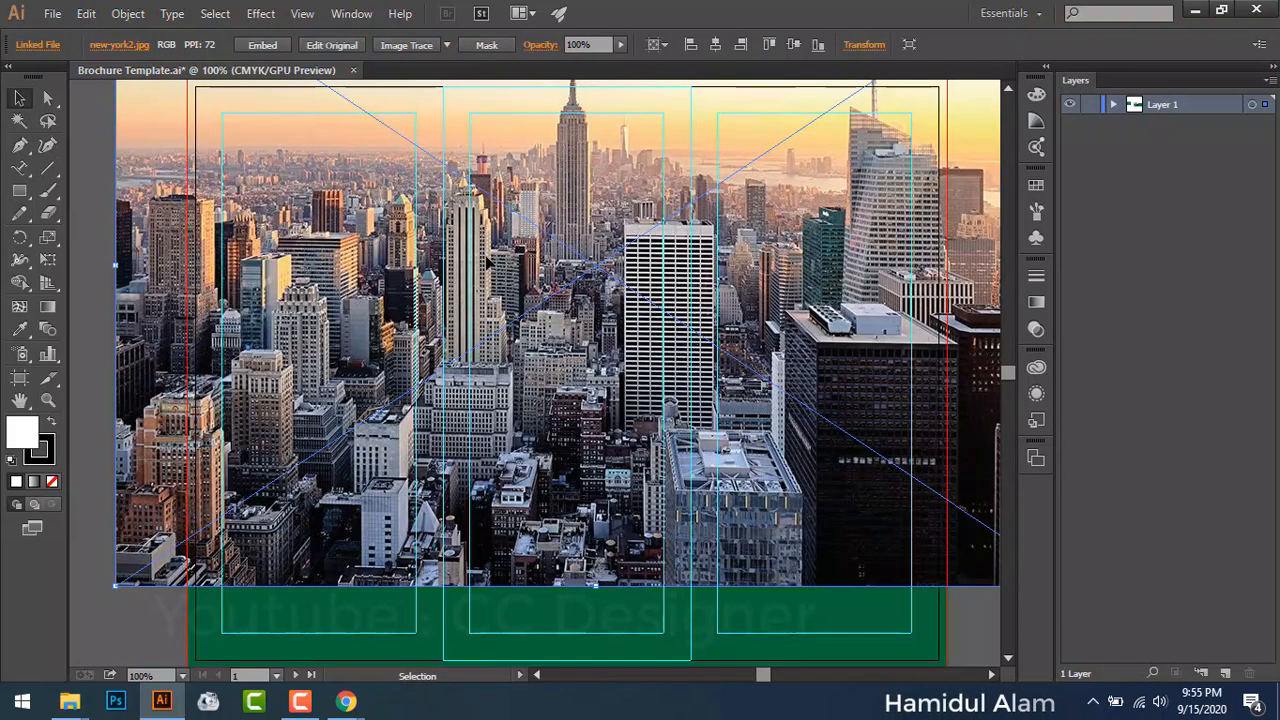
{"action": "scroll", "coordinate": [257, 163], "scroll_direction": "up", "scroll_amount": 3}
{"action": "scroll", "coordinate": [412, 145], "scroll_direction": "up", "scroll_amount": 1}
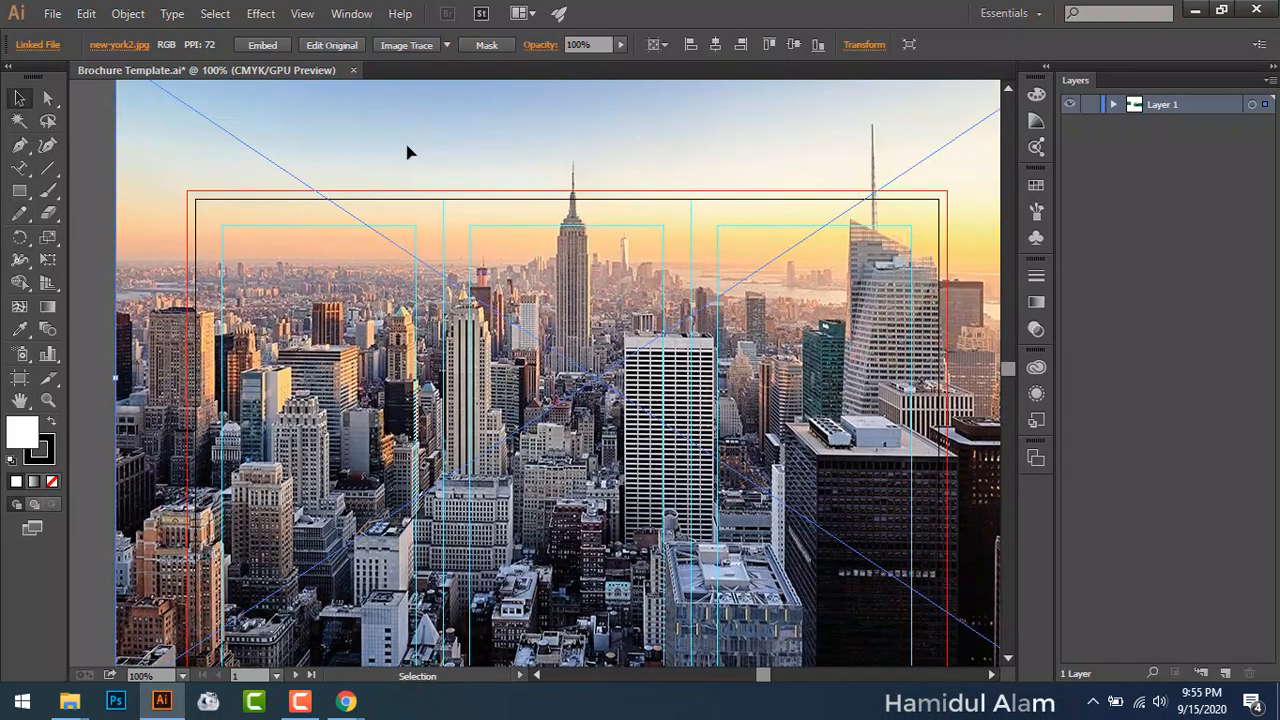
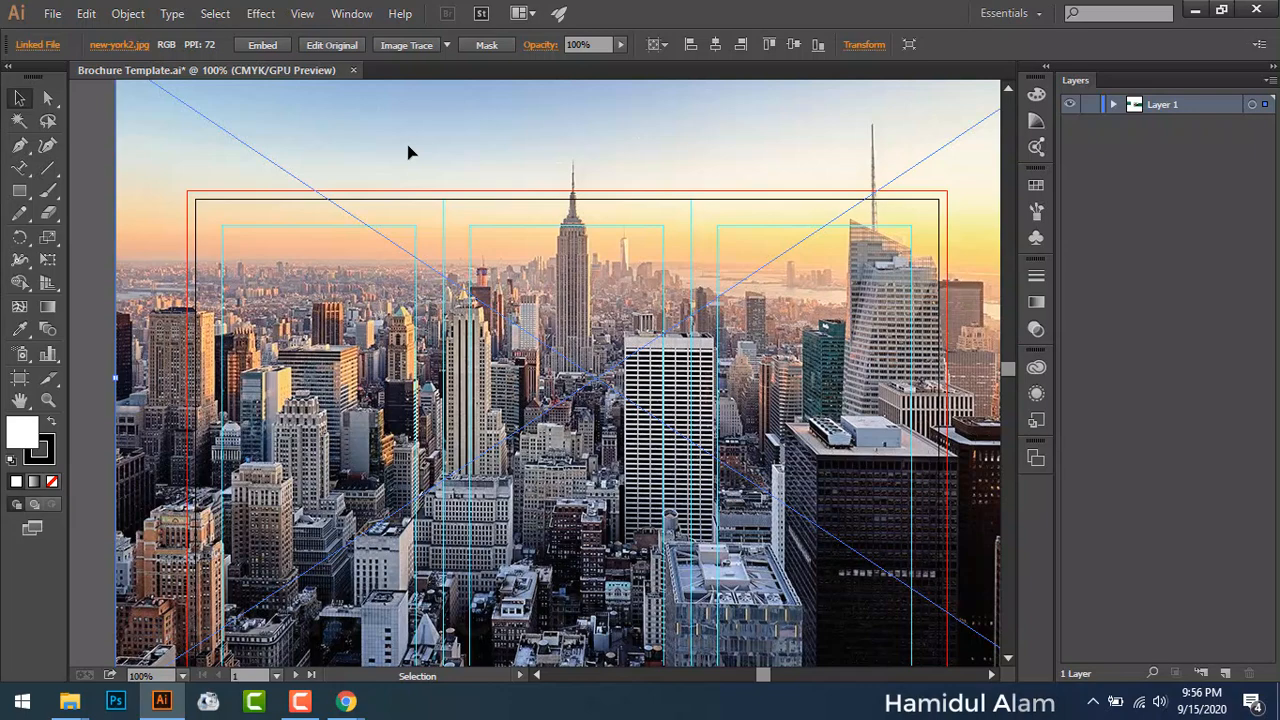
Step: Embed the linked new-york2.jpg photo and scale it down from a corner
{"action": "left_click", "coordinate": [264, 43]}
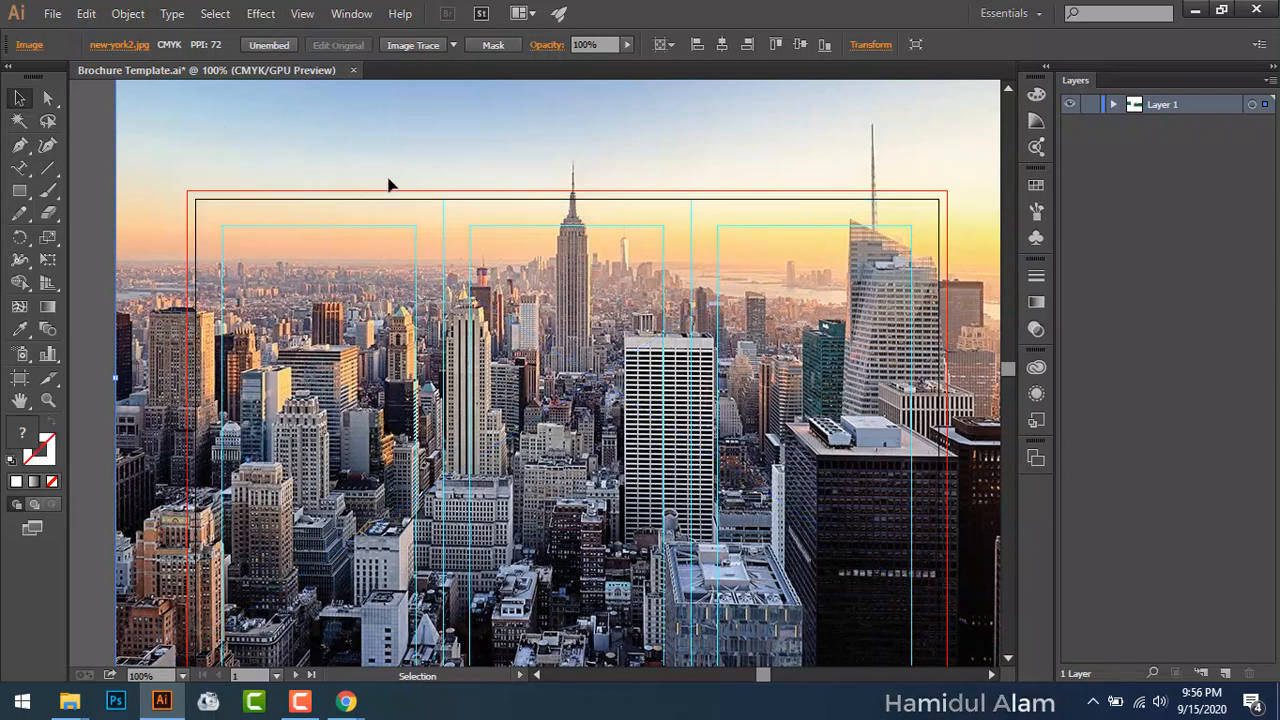
{"action": "scroll", "coordinate": [387, 216], "scroll_direction": "up", "scroll_amount": 2}
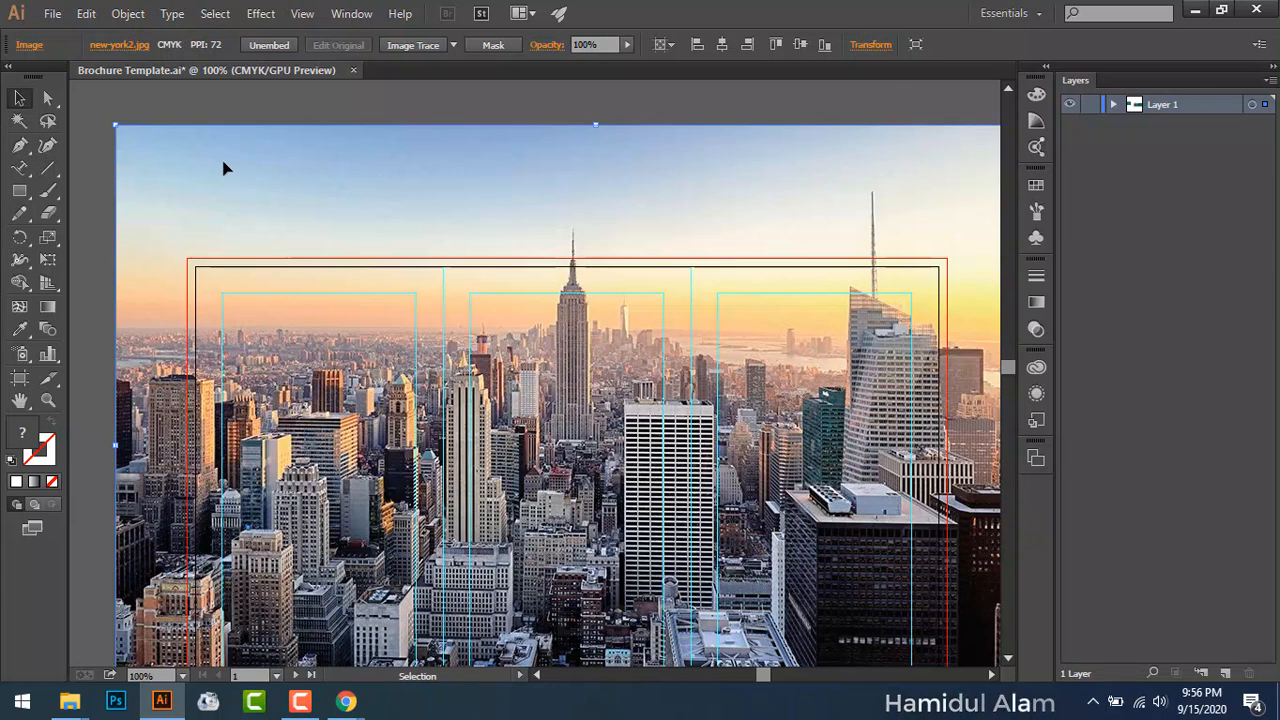
{"action": "left_click_drag", "start_coordinate": [116, 126], "coordinate": [320, 340]}
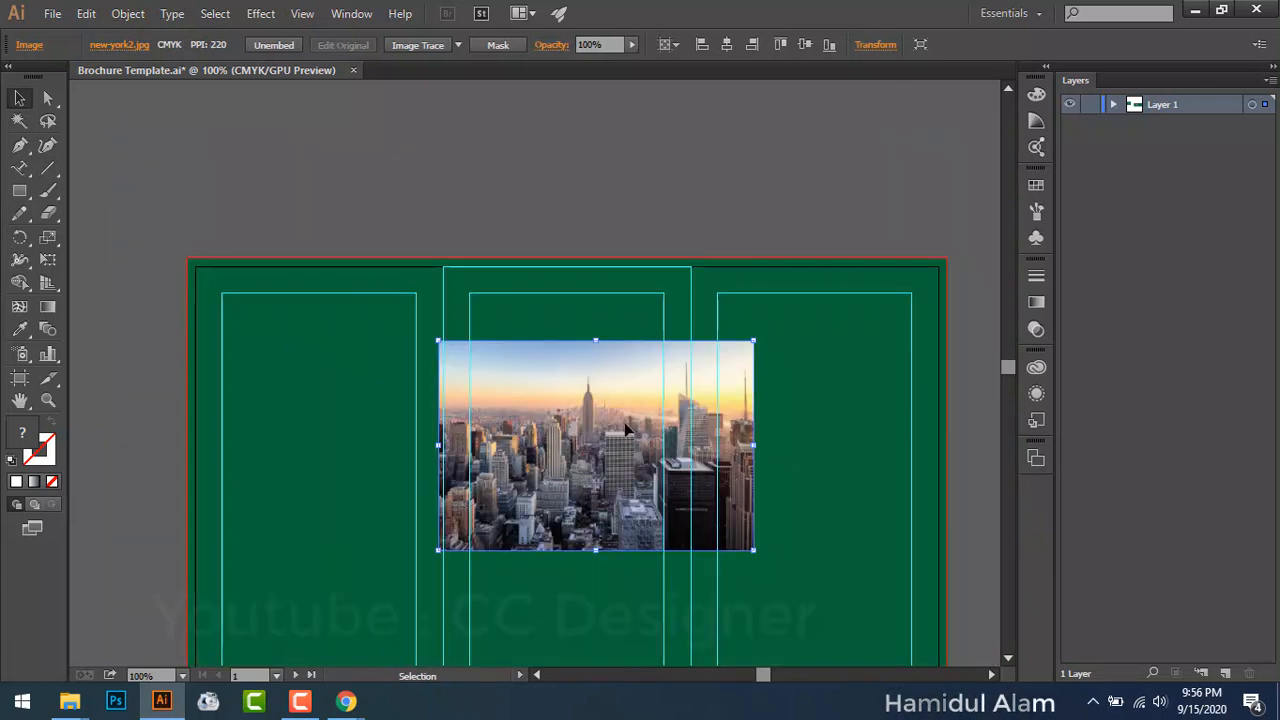
Step: Try moving the city photo to the artboard's top-right corner, then undo the move
{"action": "left_click_drag", "start_coordinate": [627, 430], "coordinate": [780, 341]}
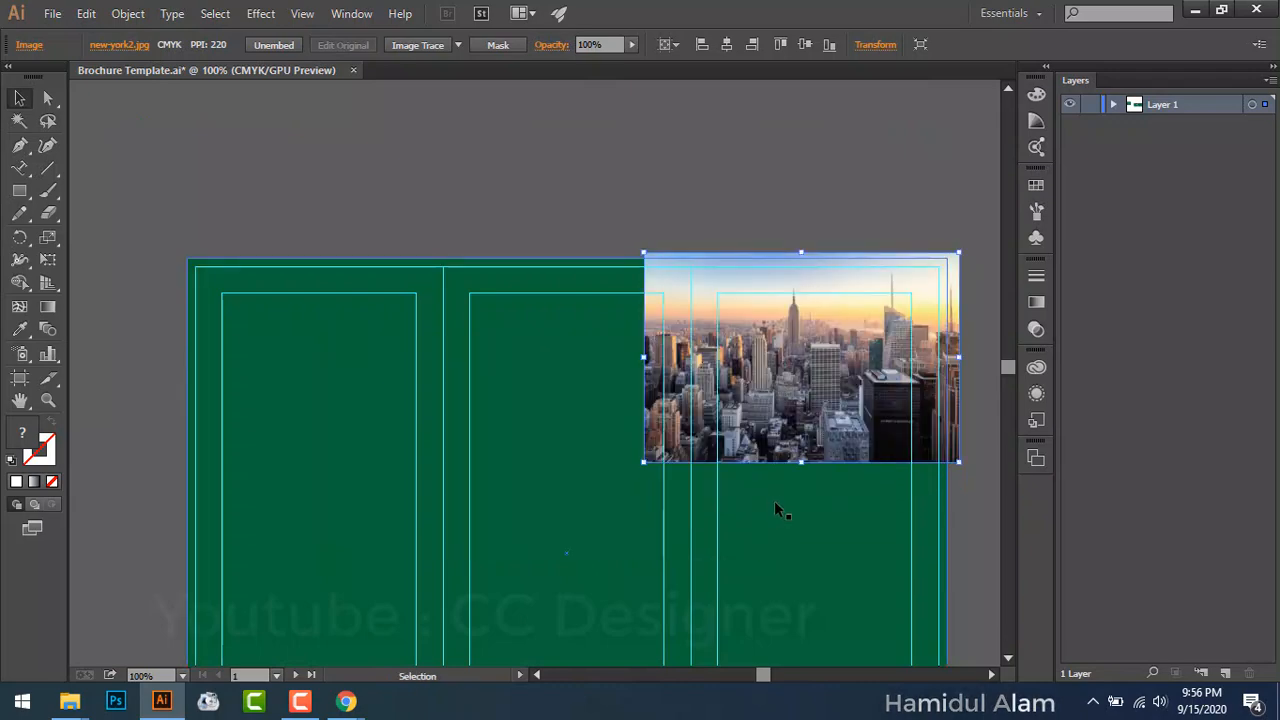
{"action": "scroll", "coordinate": [774, 500], "scroll_direction": "down", "scroll_amount": 4}
{"action": "scroll", "coordinate": [774, 500], "scroll_direction": "right", "scroll_amount": 2}
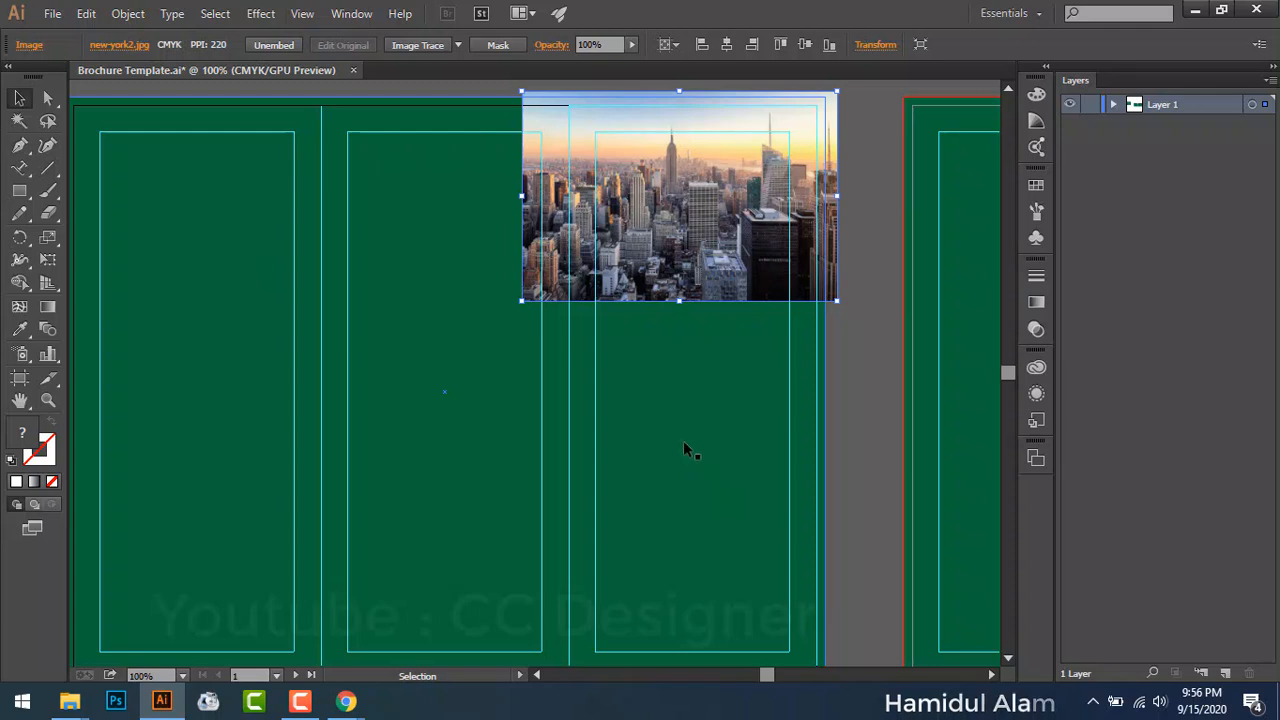
{"action": "key", "text": "ctrl+z"}
Step: Ungroup the left green background group into separate rectangles
{"action": "left_click", "coordinate": [676, 274]}
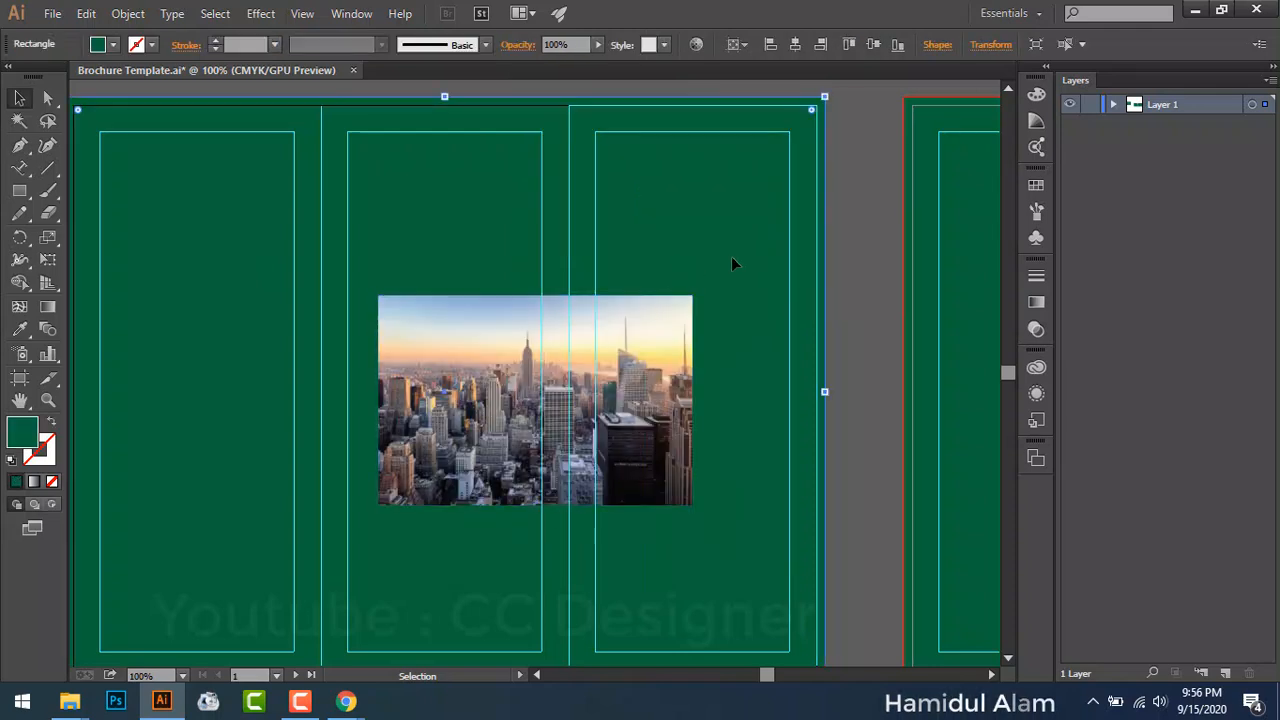
{"action": "left_click_drag", "start_coordinate": [323, 337], "coordinate": [1015, 422]}
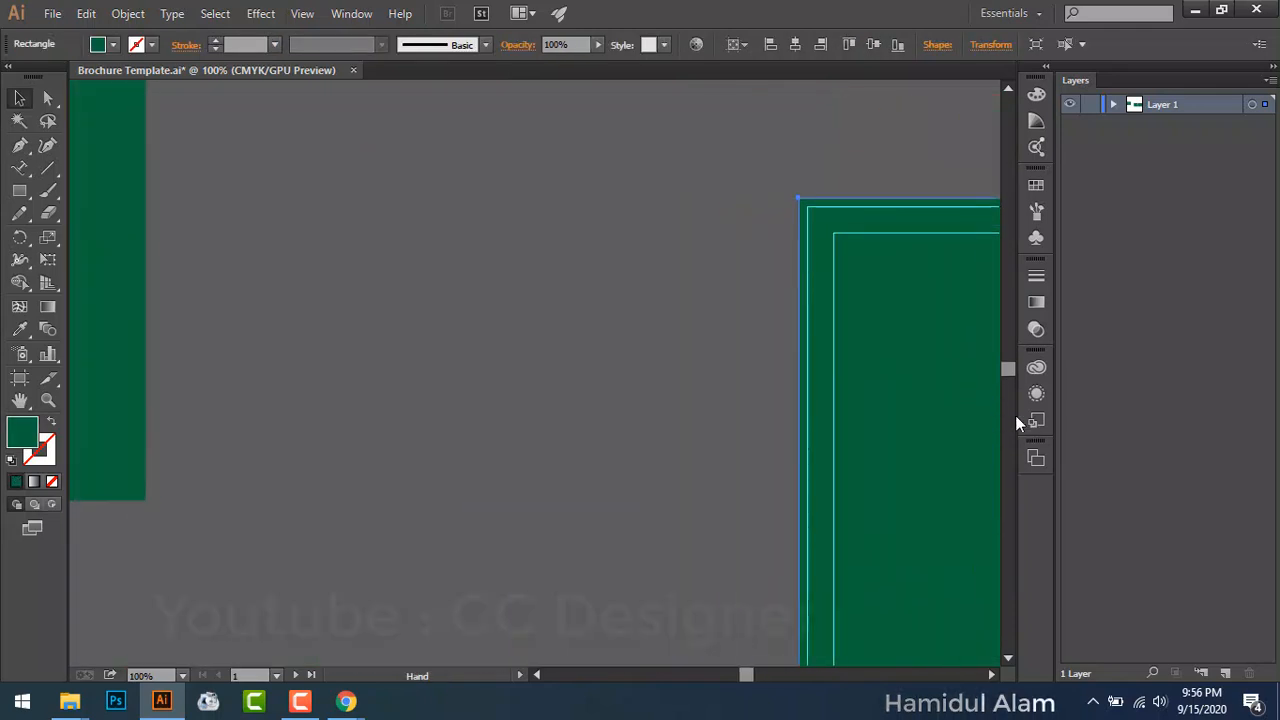
{"action": "scroll", "coordinate": [651, 457], "scroll_direction": "up", "scroll_amount": 3}
{"action": "scroll", "coordinate": [651, 457], "scroll_direction": "left", "scroll_amount": 8}
{"action": "left_click", "coordinate": [472, 410]}
{"action": "right_click", "coordinate": [473, 411]}
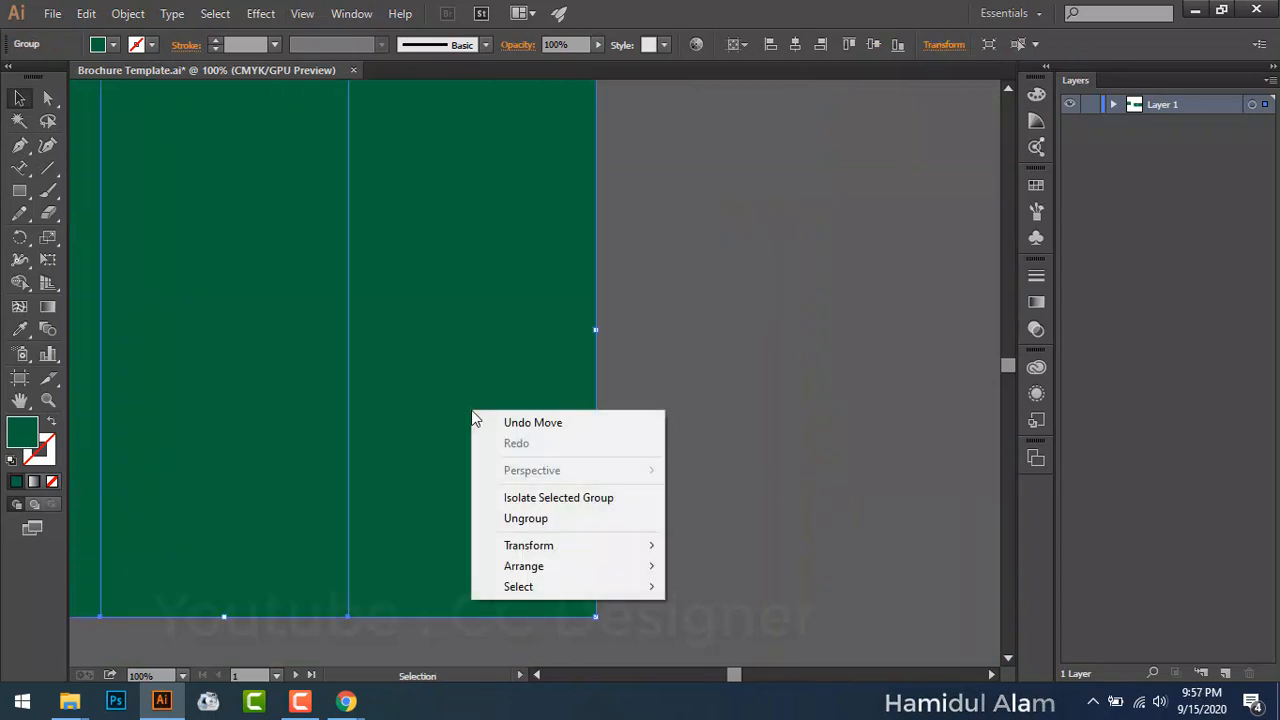
{"action": "left_click", "coordinate": [535, 519]}
Step: Drag one green rectangle out into the gap between the artboards
{"action": "left_click", "coordinate": [766, 463]}
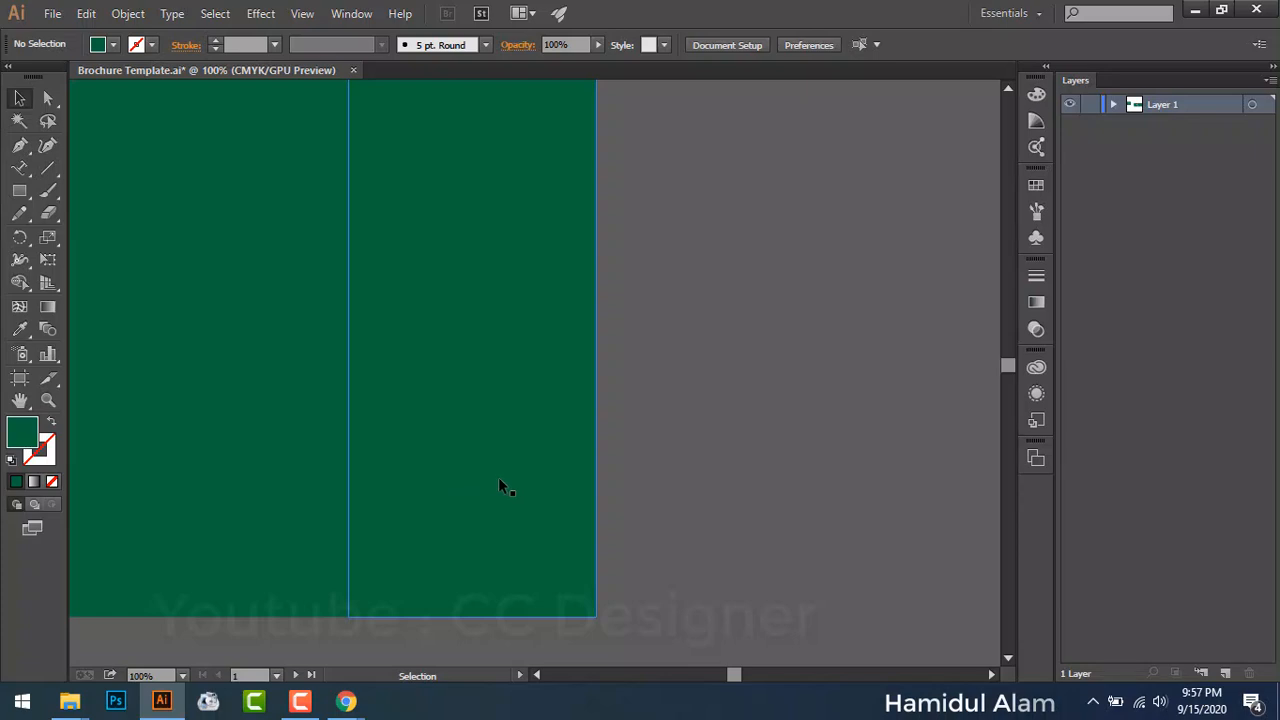
{"action": "left_click_drag", "start_coordinate": [503, 487], "coordinate": [896, 487]}
{"action": "key", "text": "space"}
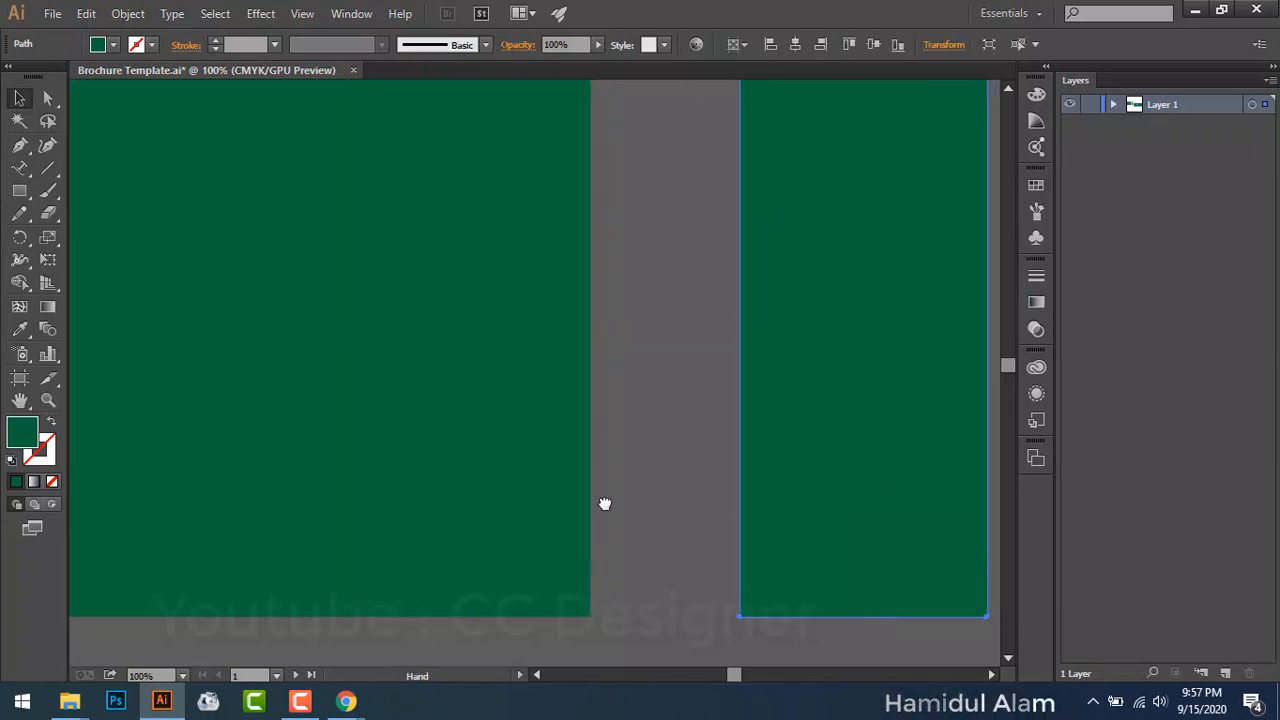
{"action": "left_click_drag", "start_coordinate": [604, 503], "coordinate": [257, 491]}
{"action": "left_click_drag", "start_coordinate": [355, 445], "coordinate": [649, 445]}
{"action": "key", "text": "space"}
{"action": "left_click_drag", "start_coordinate": [814, 451], "coordinate": [34, 490]}
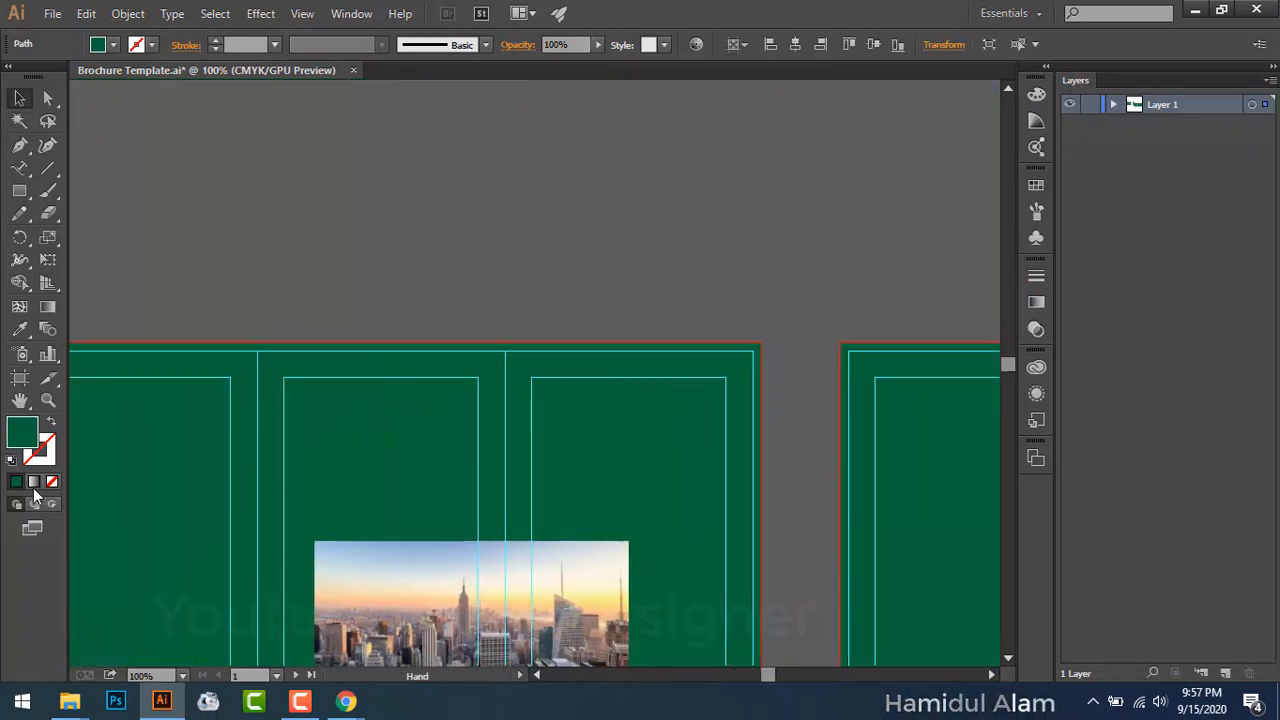
{"action": "scroll", "coordinate": [408, 418], "scroll_direction": "left", "scroll_amount": 5}
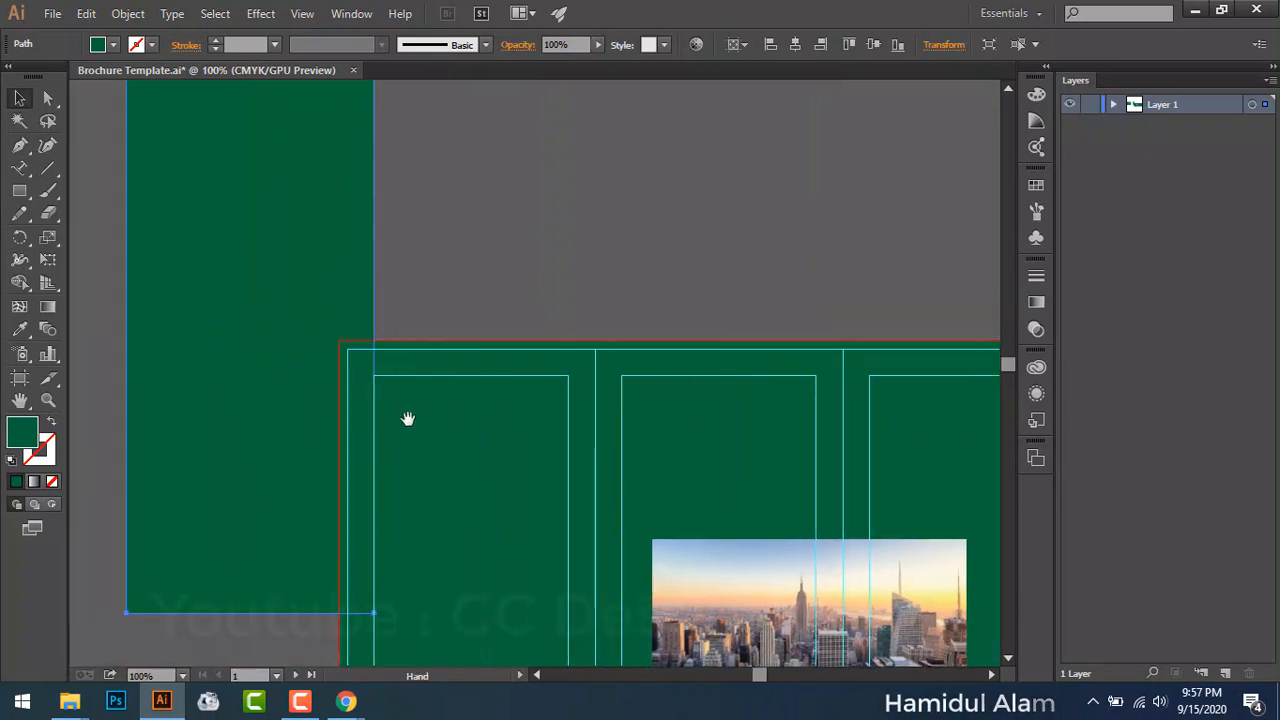
{"action": "mouse_move", "coordinate": [215, 375]}
{"action": "left_mouse_down"}
{"action": "mouse_move", "coordinate": [831, 314]}
{"action": "mouse_move", "coordinate": [866, 394]}
{"action": "mouse_move", "coordinate": [238, 380]}
{"action": "mouse_move", "coordinate": [124, 392]}
{"action": "mouse_move", "coordinate": [214, 371]}
{"action": "left_mouse_up"}
{"action": "key", "text": "space"}
{"action": "left_click_drag", "start_coordinate": [254, 205], "coordinate": [560, 234]}
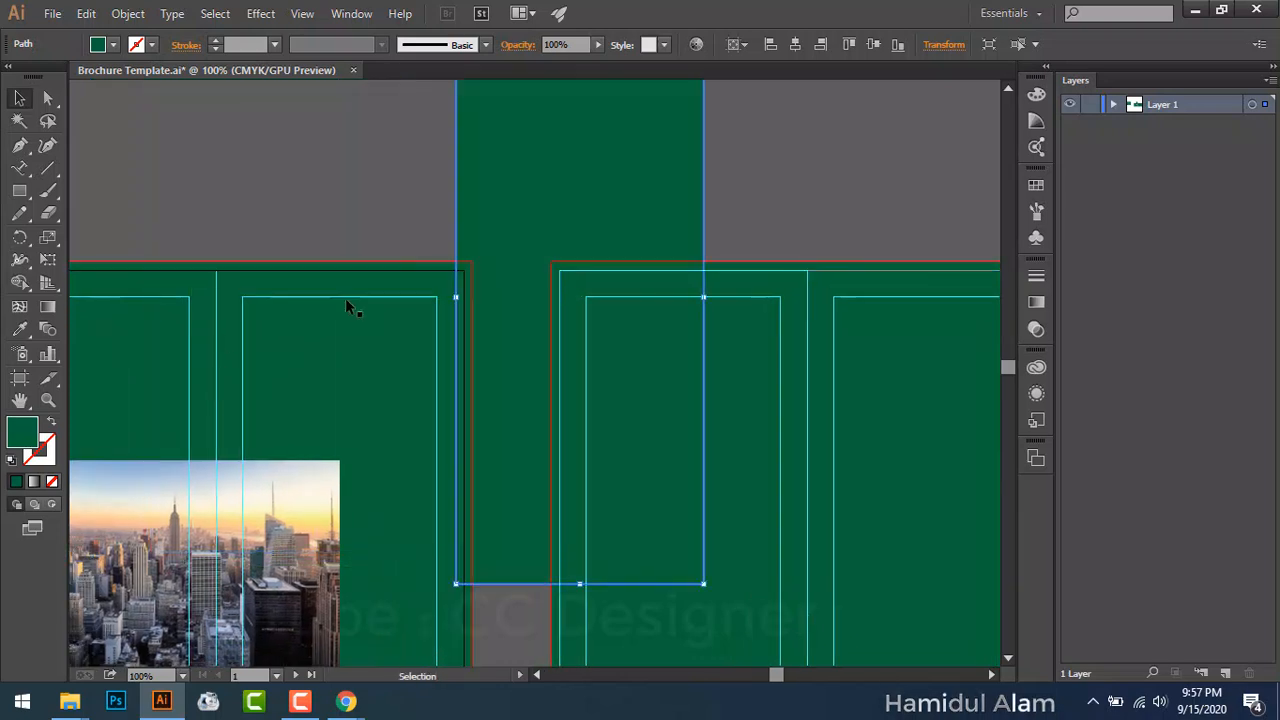
Step: Try a light green fill on the left rectangle, then undo it
{"action": "left_click", "coordinate": [264, 355]}
{"action": "left_click", "coordinate": [113, 44]}
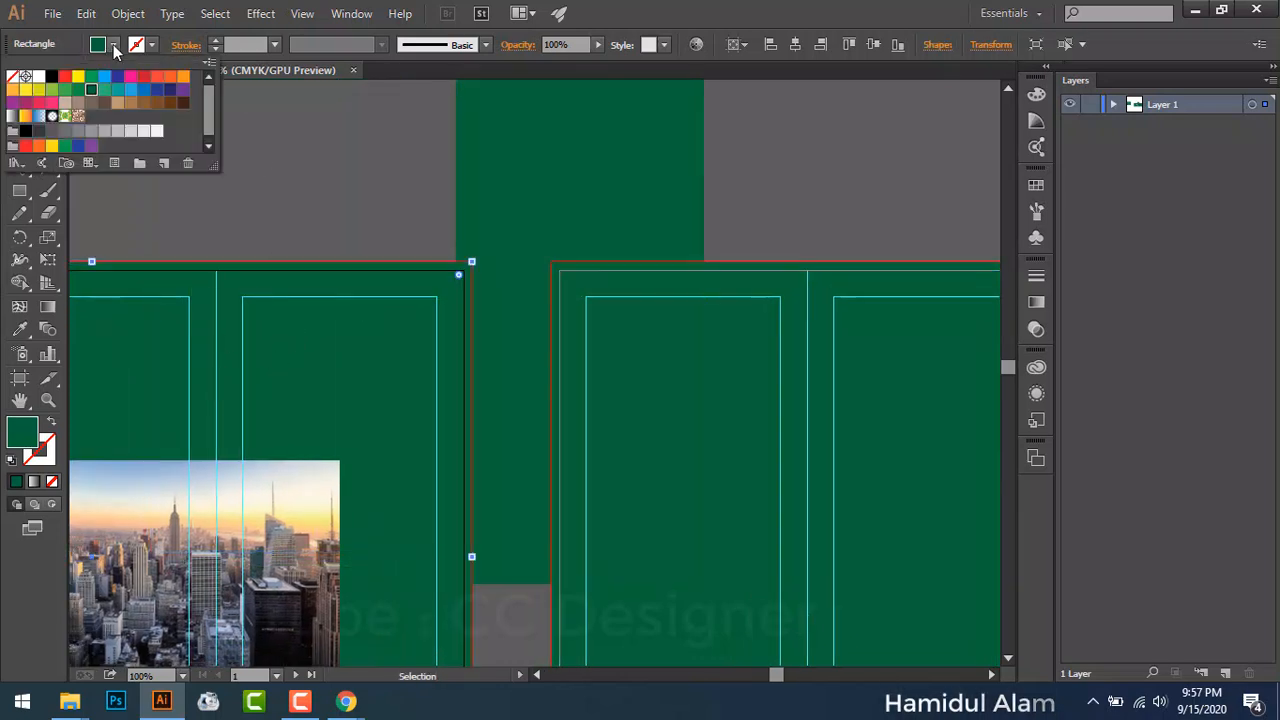
{"action": "left_click", "coordinate": [52, 89]}
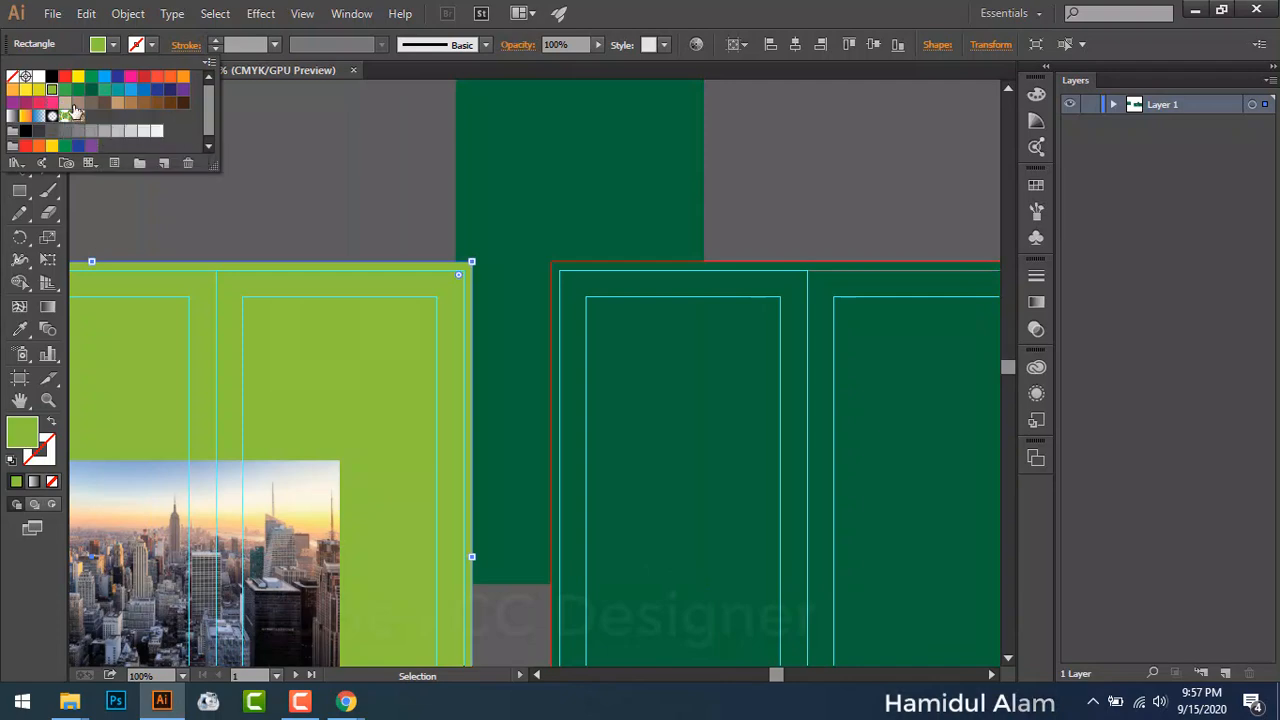
{"action": "key", "text": "a"}
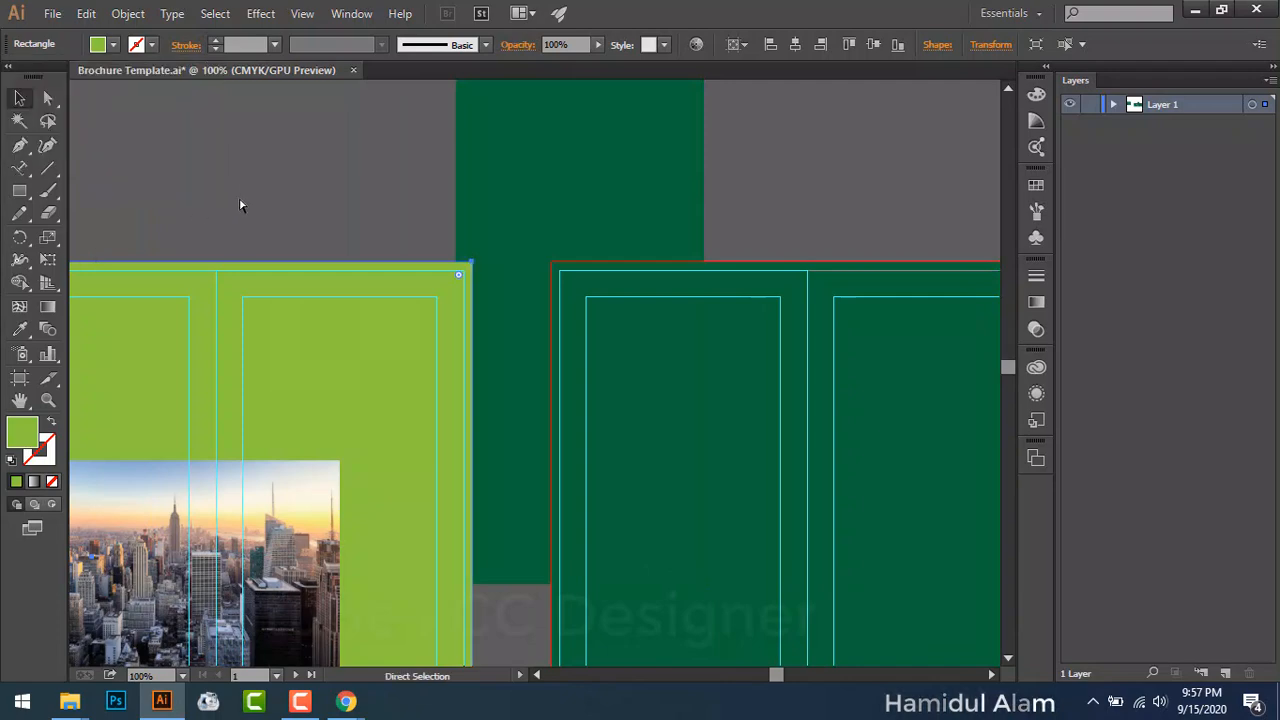
{"action": "left_click", "coordinate": [242, 206]}
{"action": "key", "text": "ctrl+z"}
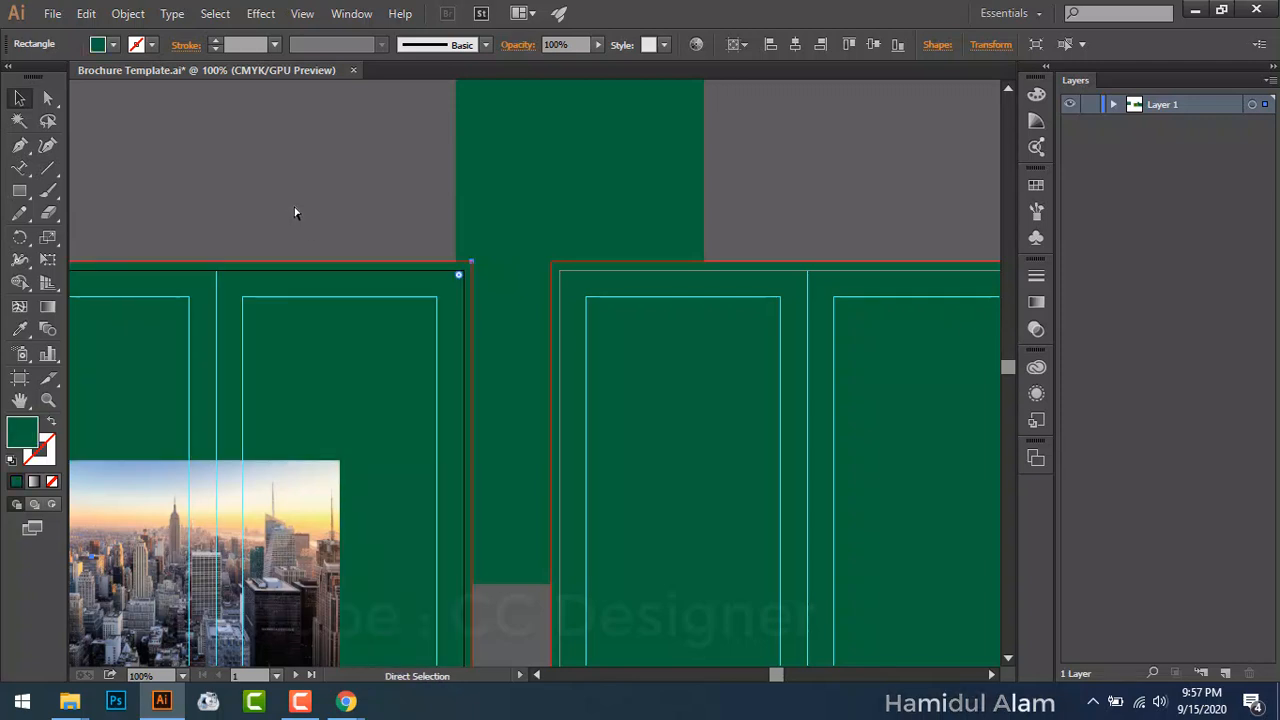
{"action": "key", "text": "v"}
Step: Fill the central rectangle with blue and move it left onto the brochure
{"action": "left_click", "coordinate": [523, 175]}
{"action": "left_click", "coordinate": [113, 45]}
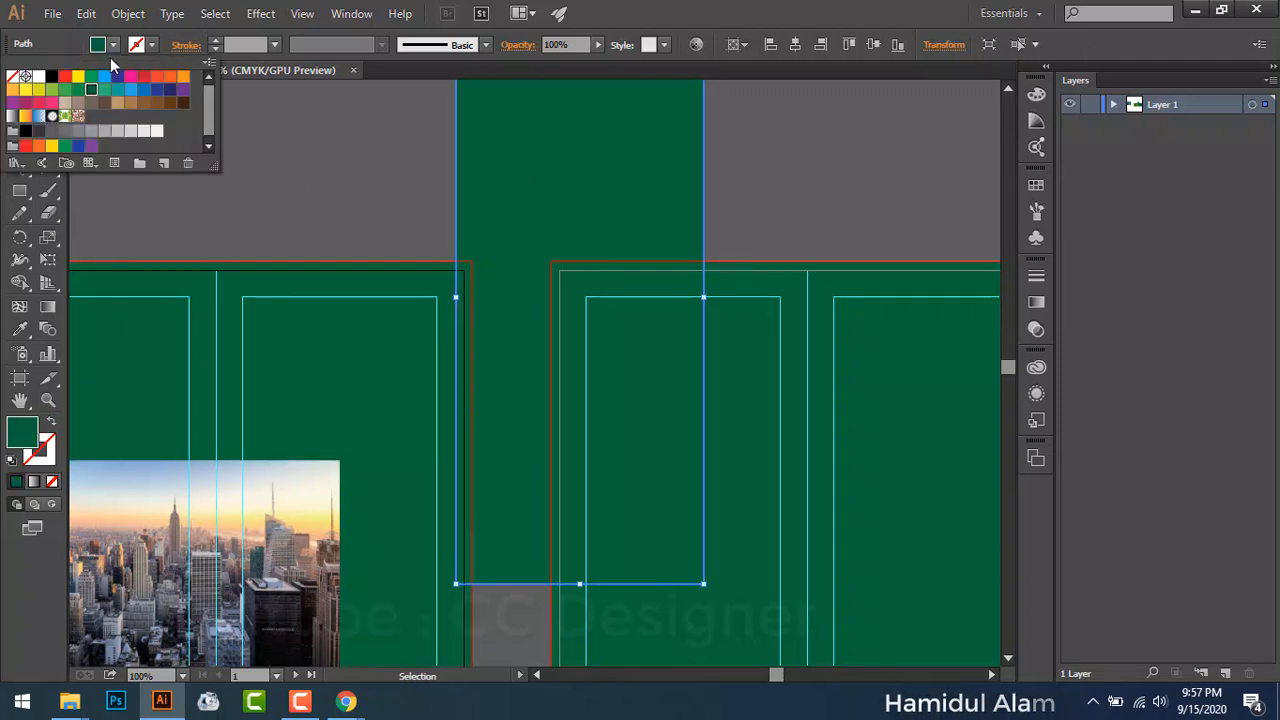
{"action": "left_click", "coordinate": [117, 78]}
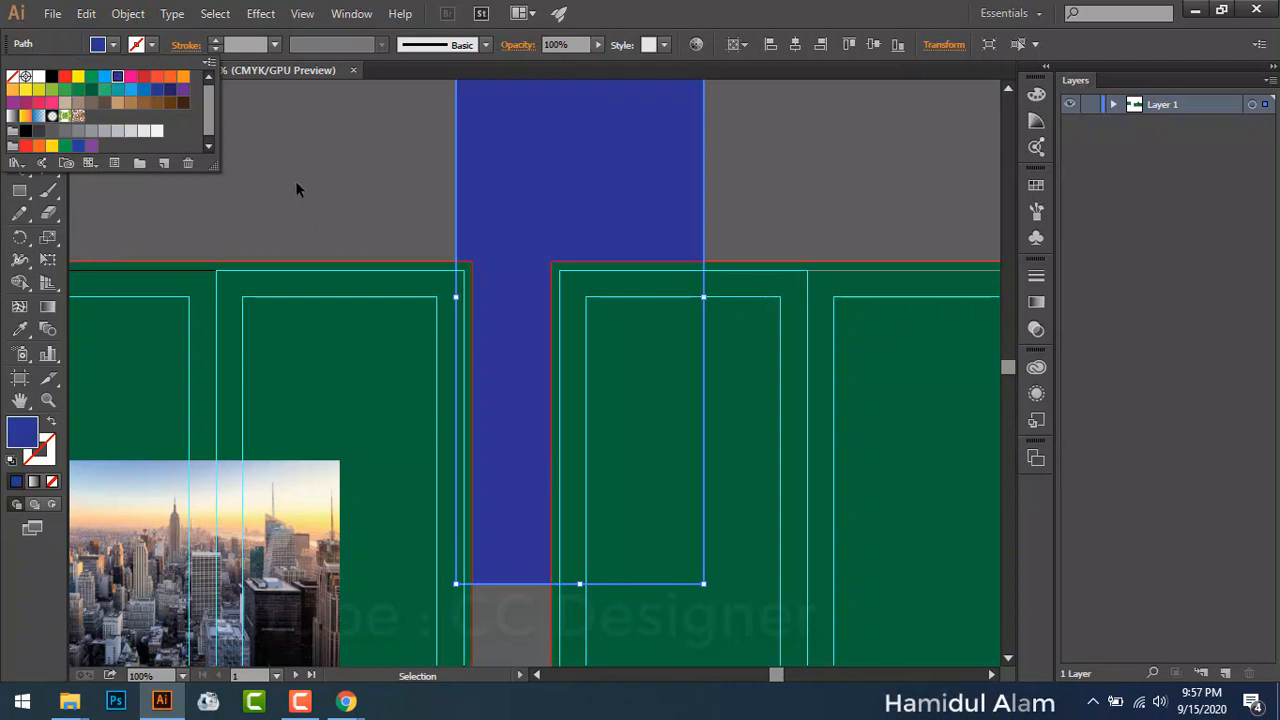
{"action": "left_click", "coordinate": [296, 185]}
{"action": "left_click", "coordinate": [296, 185]}
{"action": "left_click_drag", "start_coordinate": [515, 233], "coordinate": [423, 288]}
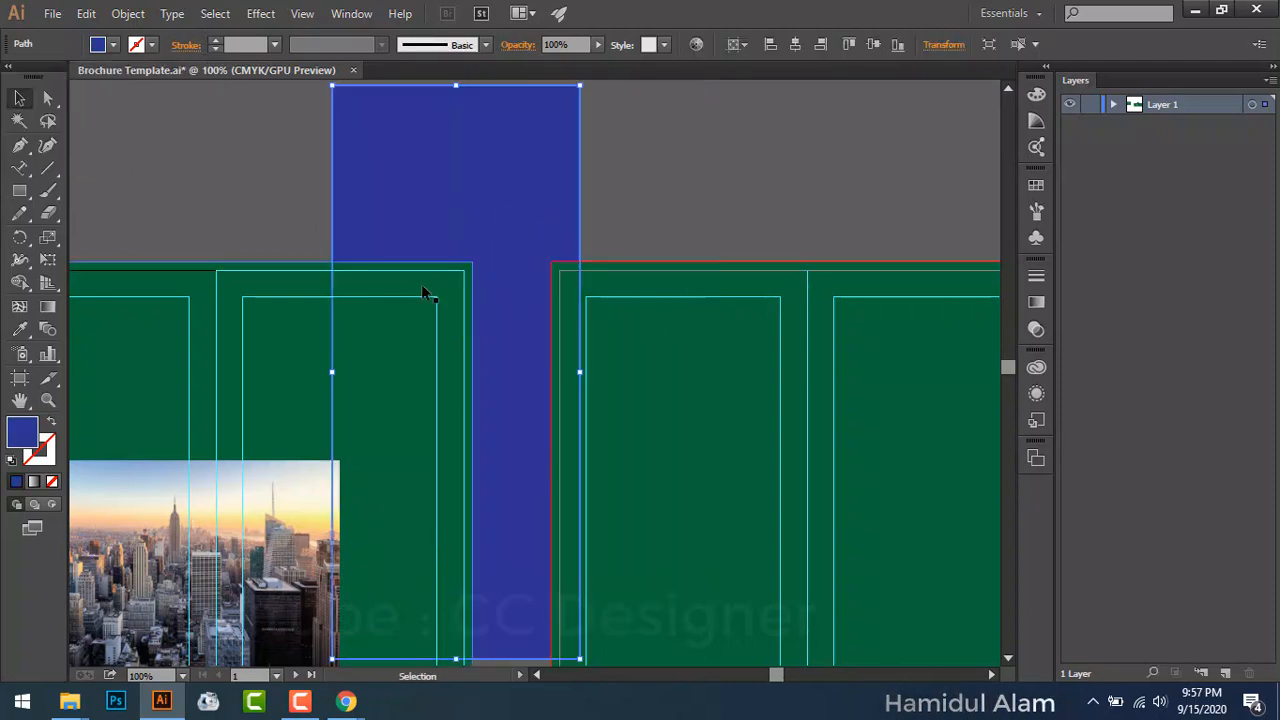
Step: Bring the blue rectangle to the front and position it over the right panel
{"action": "right_click", "coordinate": [480, 234]}
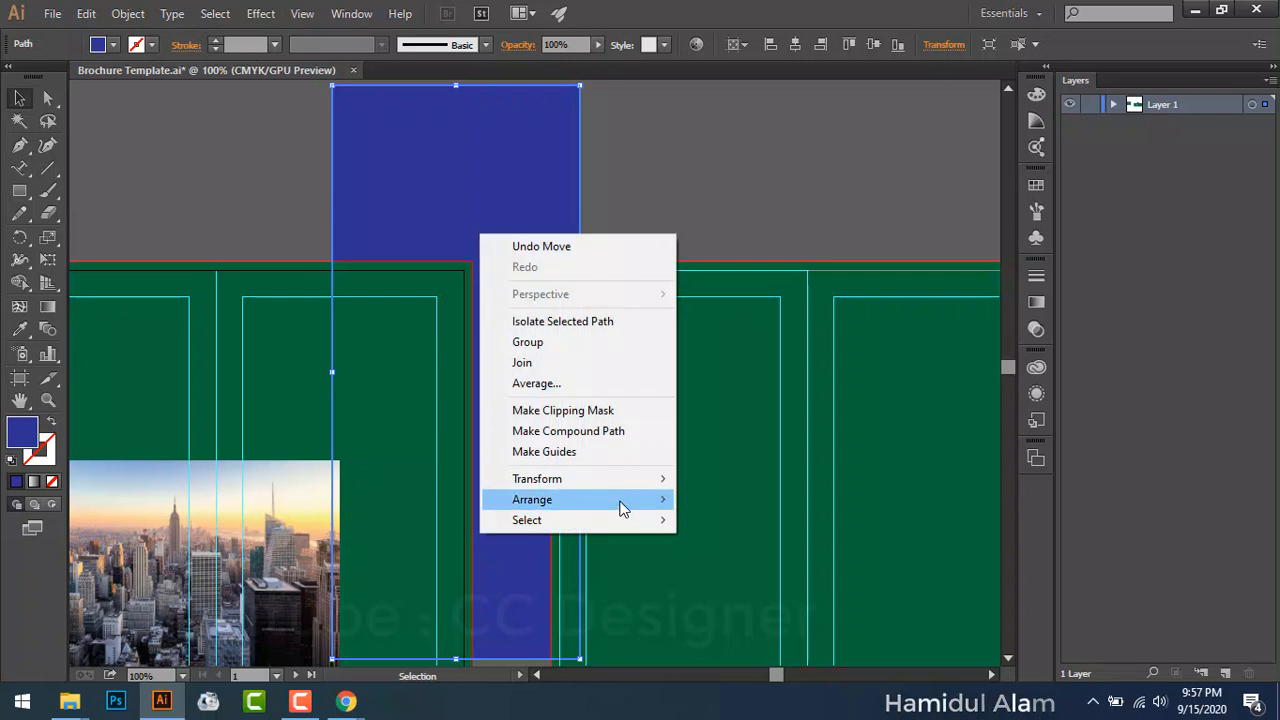
{"action": "mouse_move", "coordinate": [623, 500]}
{"action": "left_click", "coordinate": [710, 506]}
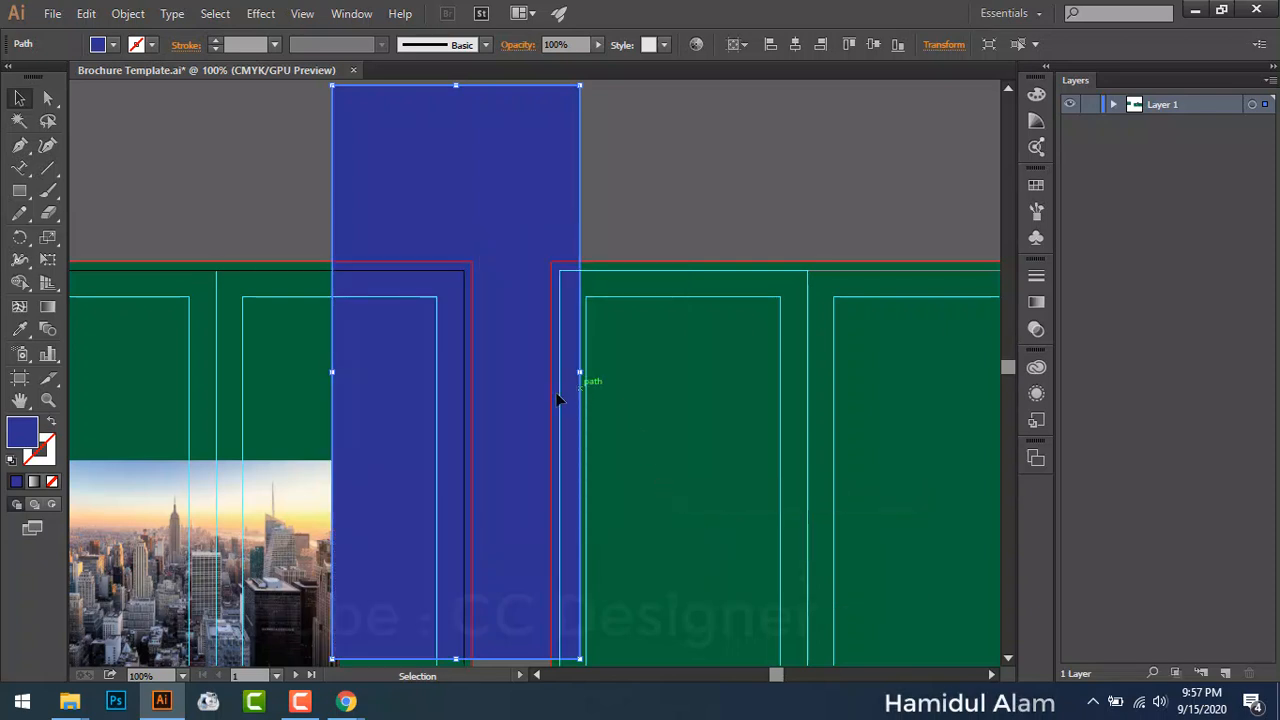
{"action": "scroll", "coordinate": [560, 397], "scroll_direction": "down", "scroll_amount": 3}
{"action": "scroll", "coordinate": [560, 397], "scroll_direction": "left", "scroll_amount": 3}
{"action": "left_click_drag", "start_coordinate": [576, 274], "coordinate": [464, 461]}
{"action": "left_click", "coordinate": [682, 372]}
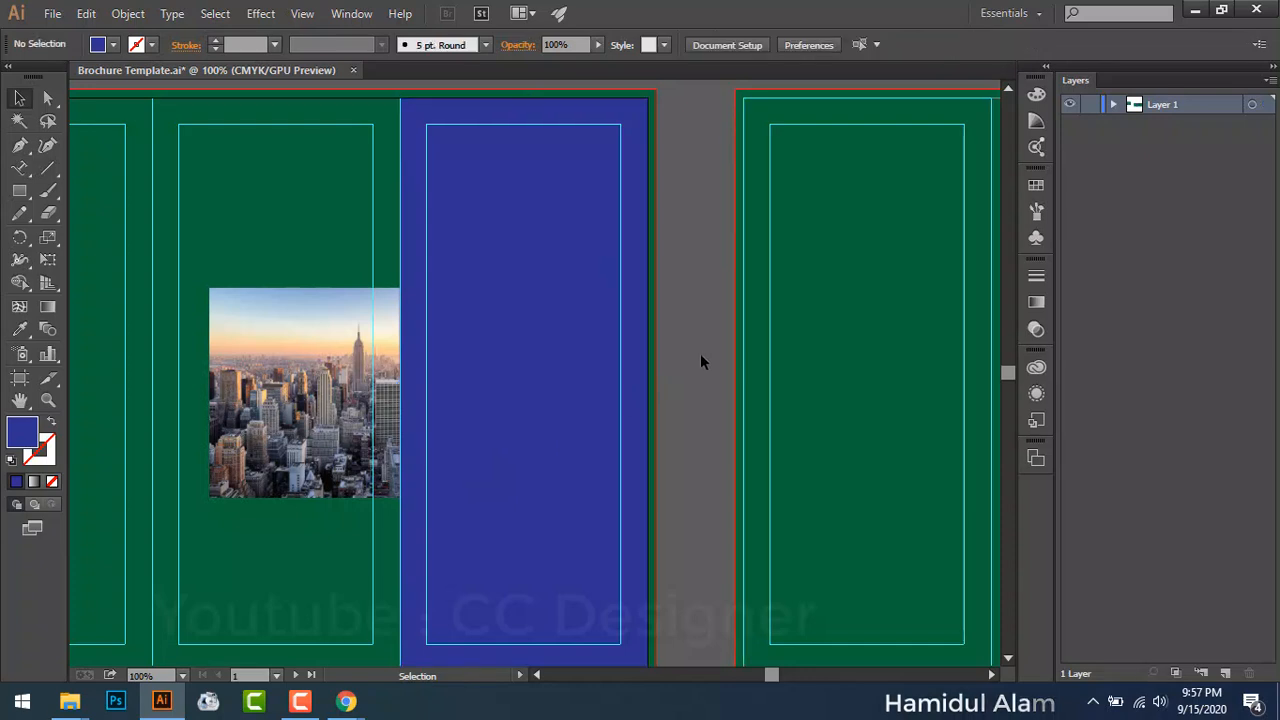
Step: Move the city photo up and set the blue rectangle's opacity to 34%
{"action": "left_click_drag", "start_coordinate": [278, 432], "coordinate": [434, 215]}
{"action": "left_click", "coordinate": [525, 475]}
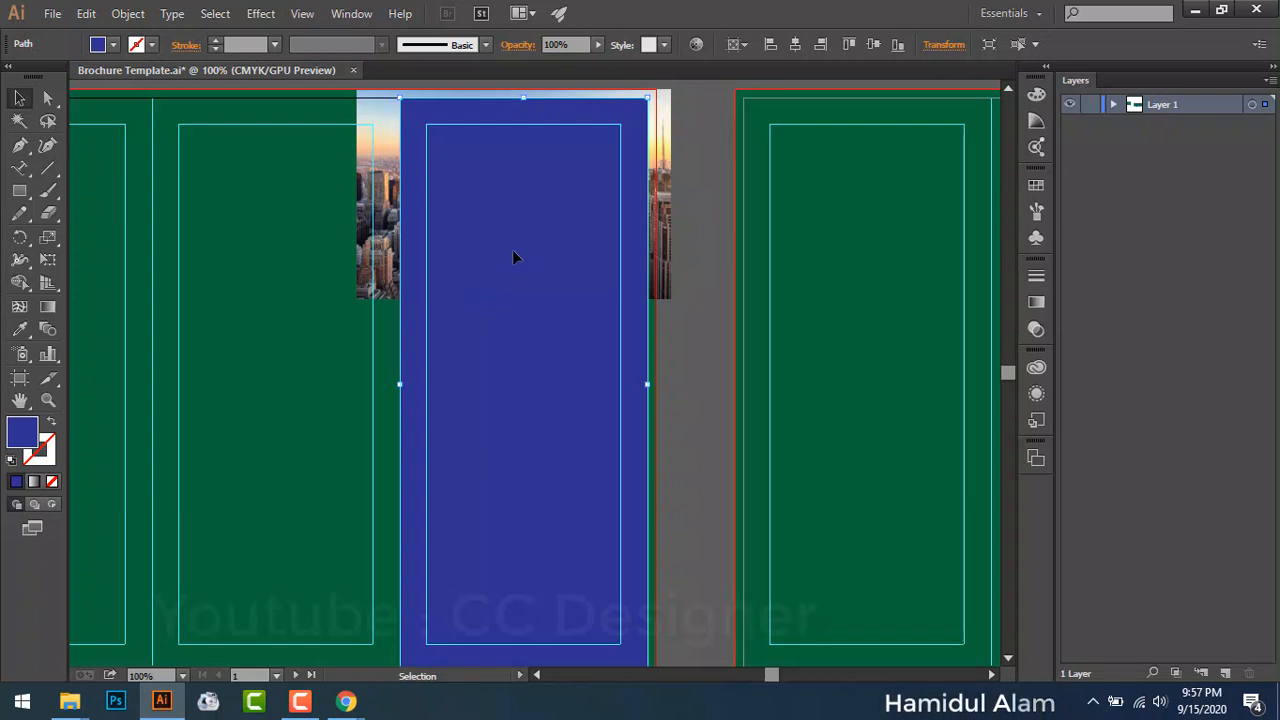
{"action": "left_click", "coordinate": [597, 45]}
{"action": "left_click", "coordinate": [544, 61]}
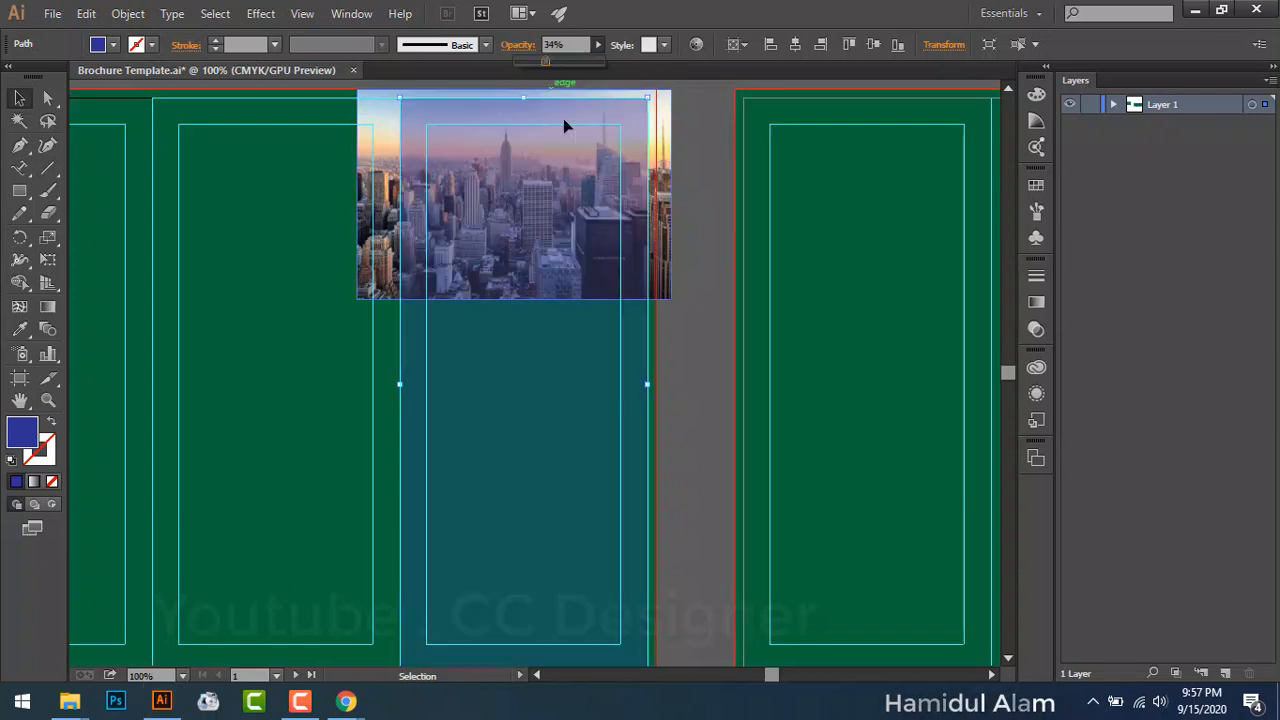
Step: Enlarge the city photo and reposition it down and left on the artboard
{"action": "left_click_drag", "start_coordinate": [200, 226], "coordinate": [248, 310]}
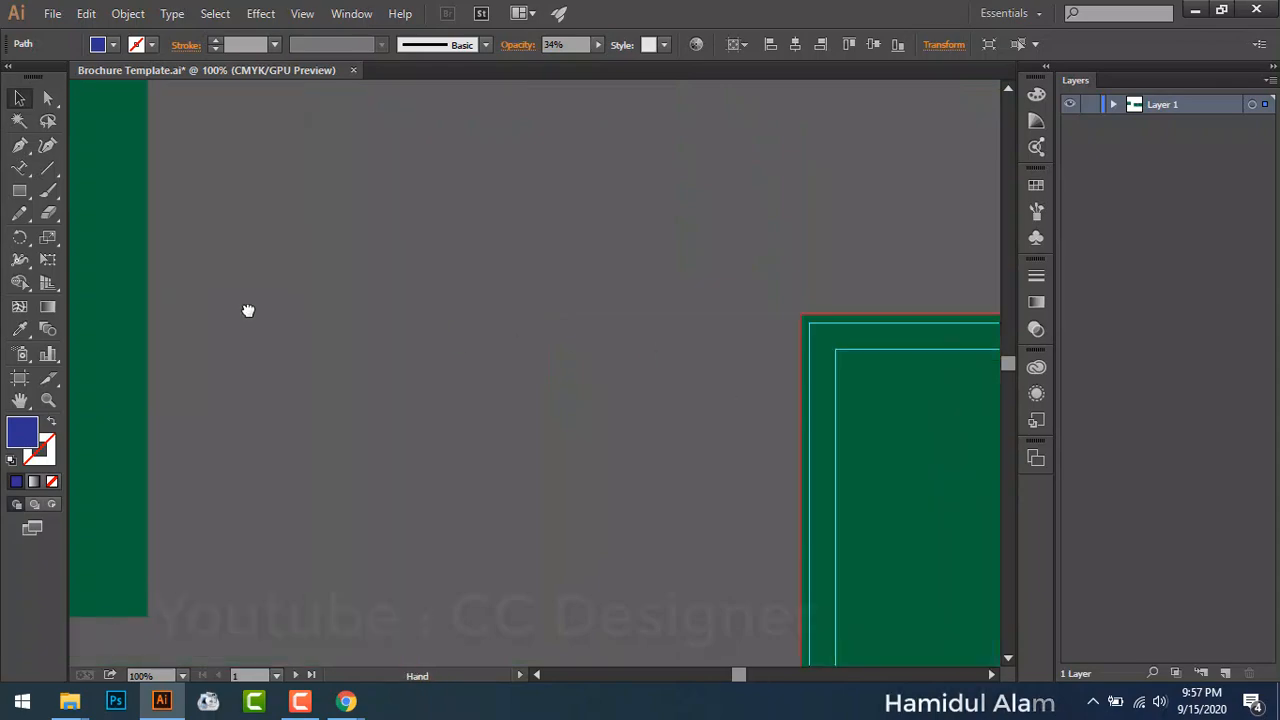
{"action": "left_click_drag", "start_coordinate": [731, 440], "coordinate": [334, 334]}
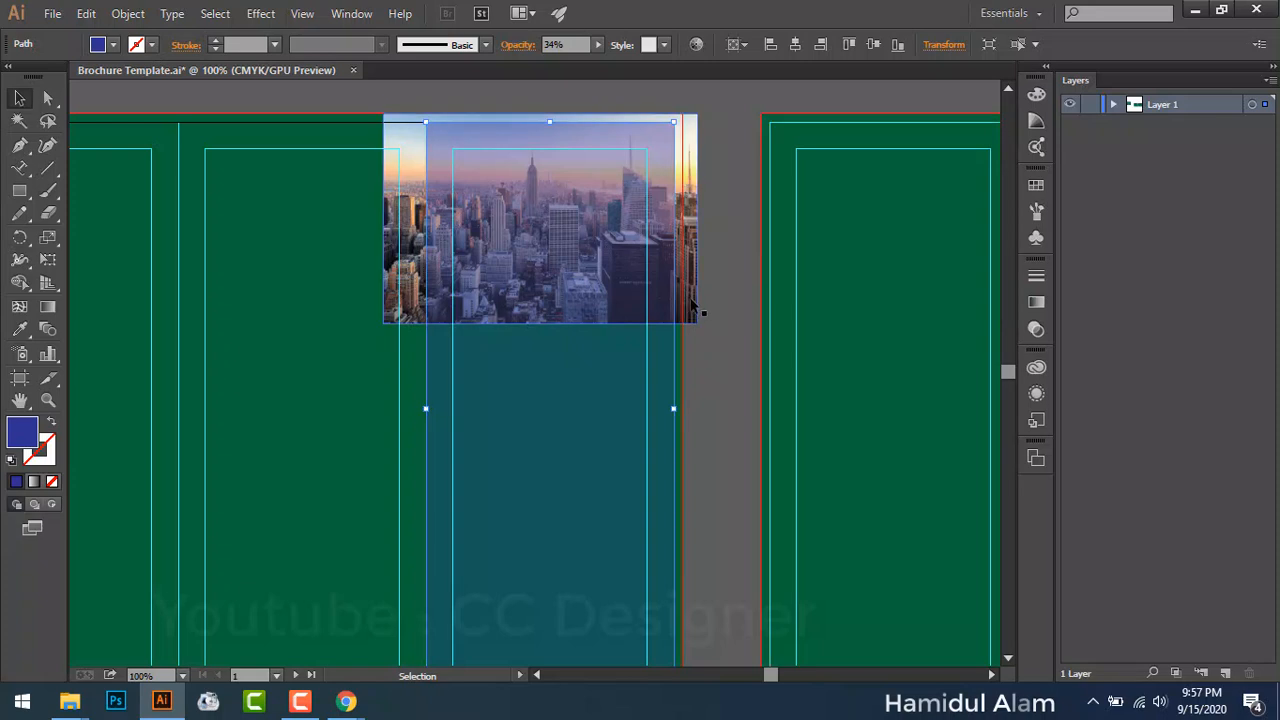
{"action": "left_click", "coordinate": [694, 300]}
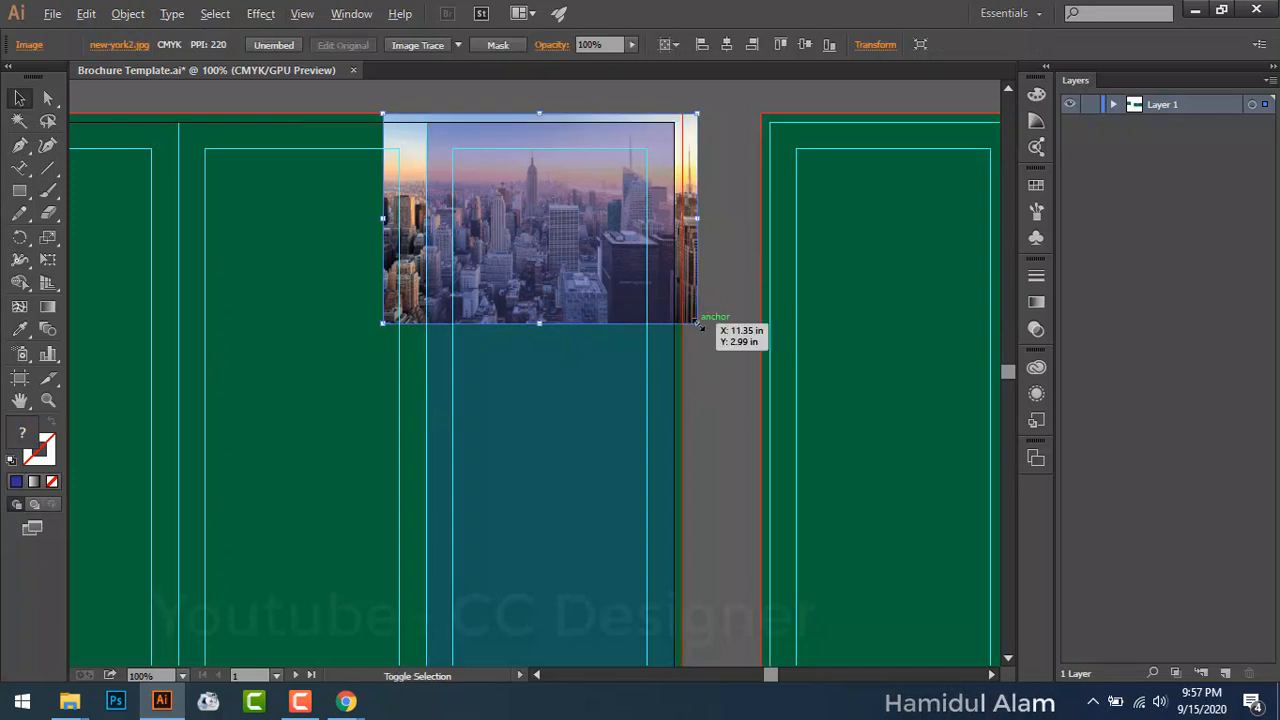
{"action": "left_click_drag", "start_coordinate": [697, 323], "coordinate": [845, 425]}
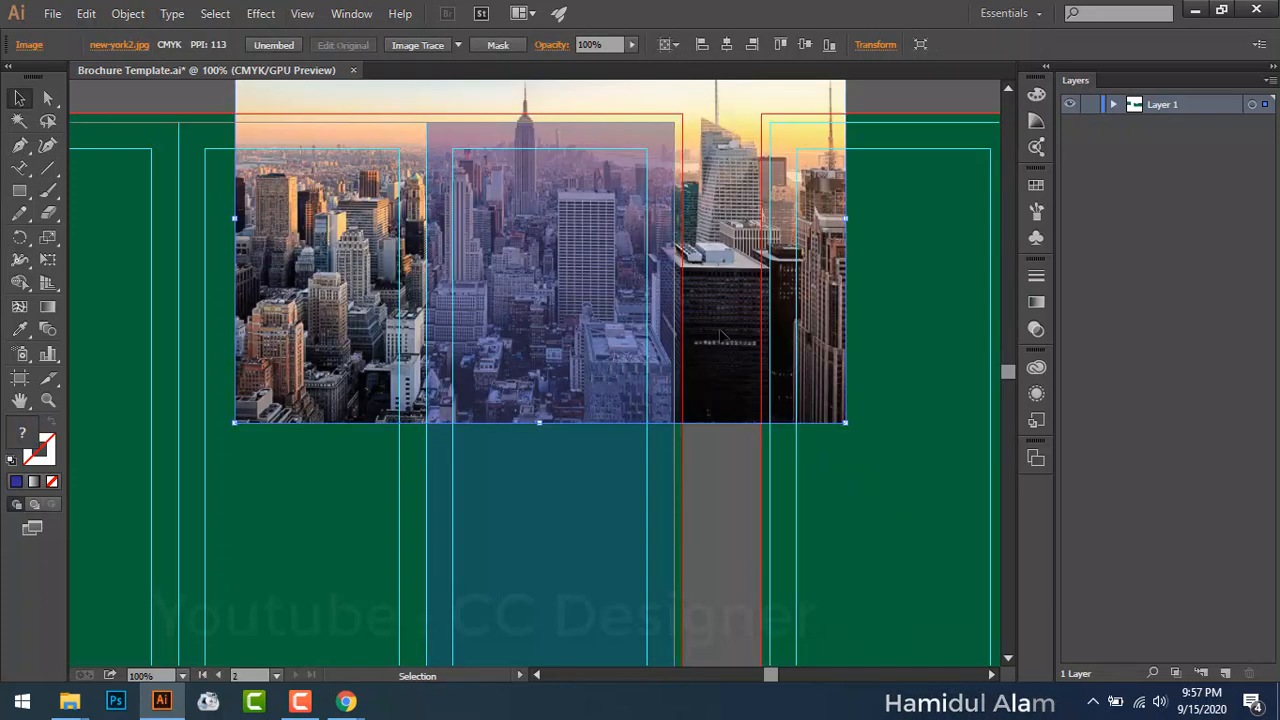
{"action": "left_click_drag", "start_coordinate": [720, 335], "coordinate": [730, 386]}
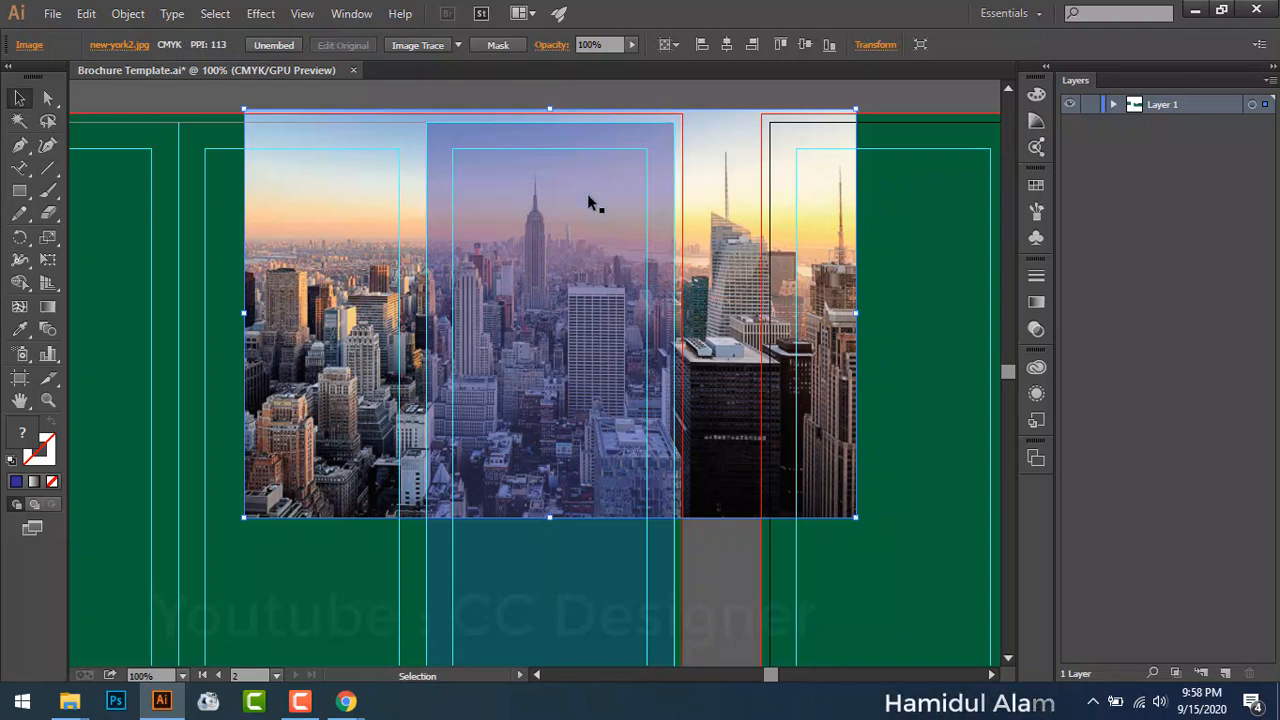
{"action": "left_click_drag", "start_coordinate": [740, 190], "coordinate": [362, 368]}
Step: Stretch the translucent blue rectangle's top-right corner and bottom edge to the bleed
{"action": "left_click", "coordinate": [620, 219]}
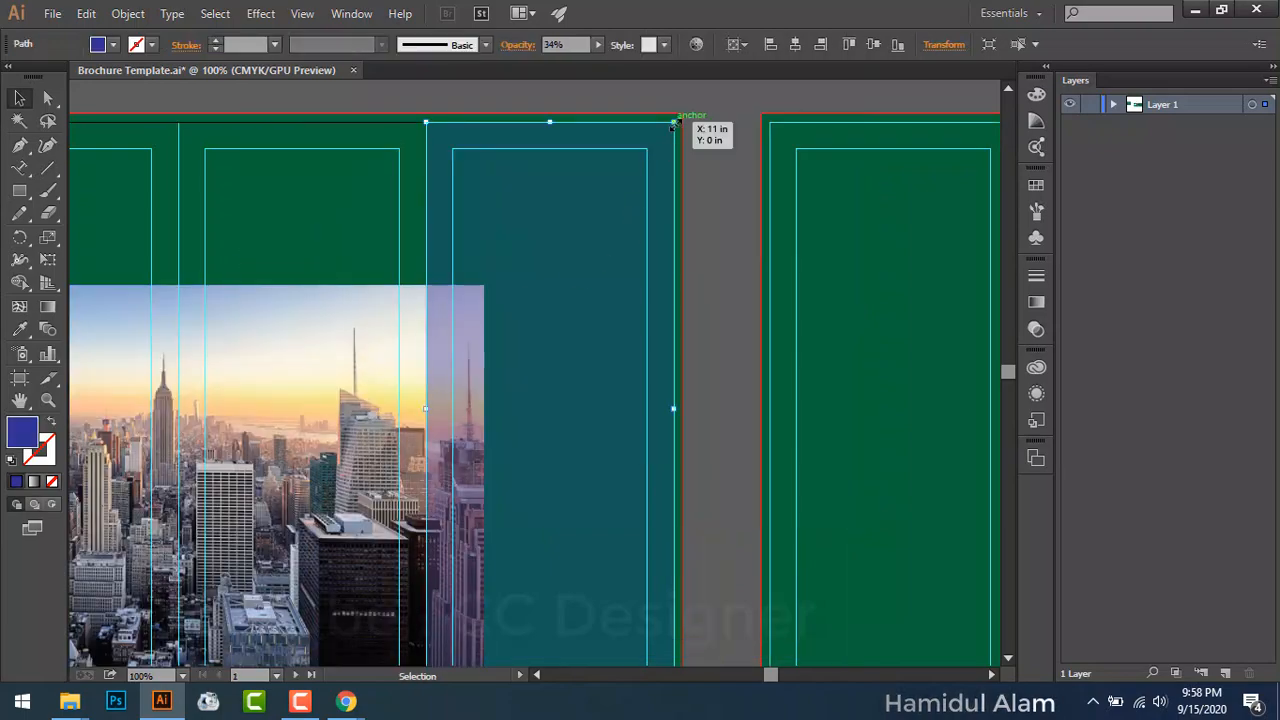
{"action": "left_click_drag", "start_coordinate": [673, 123], "coordinate": [681, 115]}
{"action": "scroll", "coordinate": [700, 286], "scroll_direction": "down", "scroll_amount": 5}
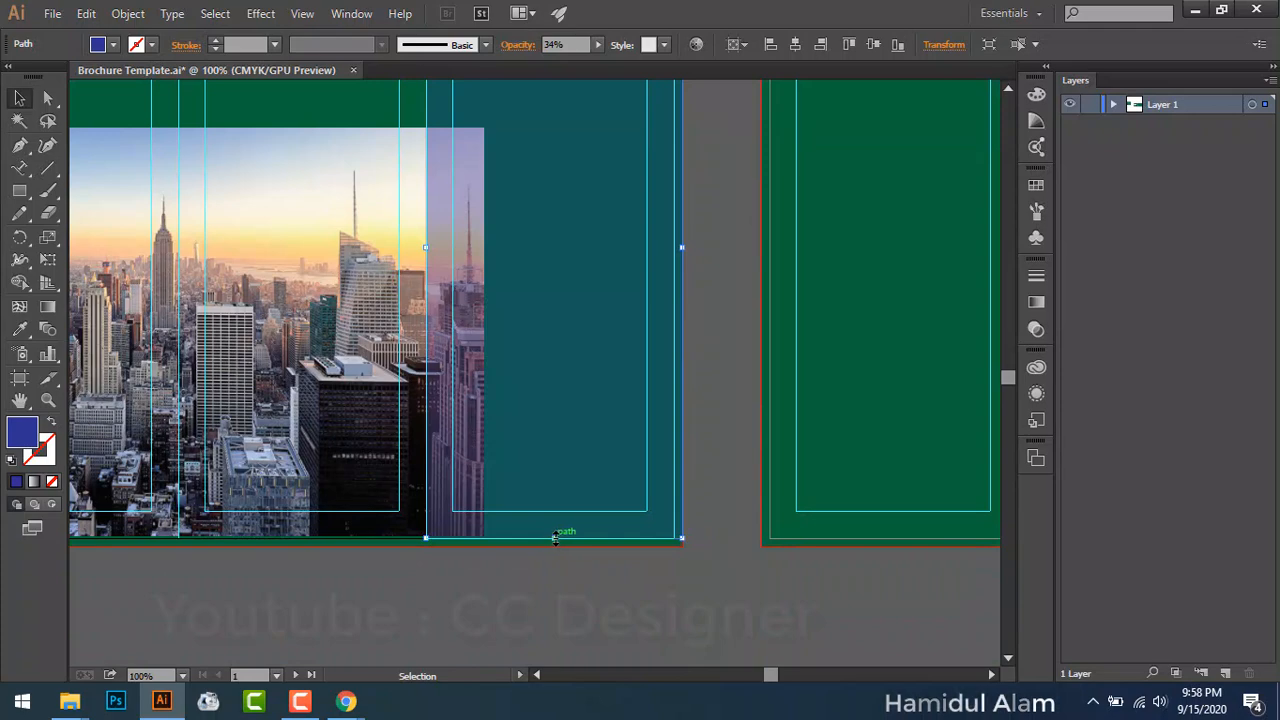
{"action": "left_click_drag", "start_coordinate": [555, 538], "coordinate": [555, 545]}
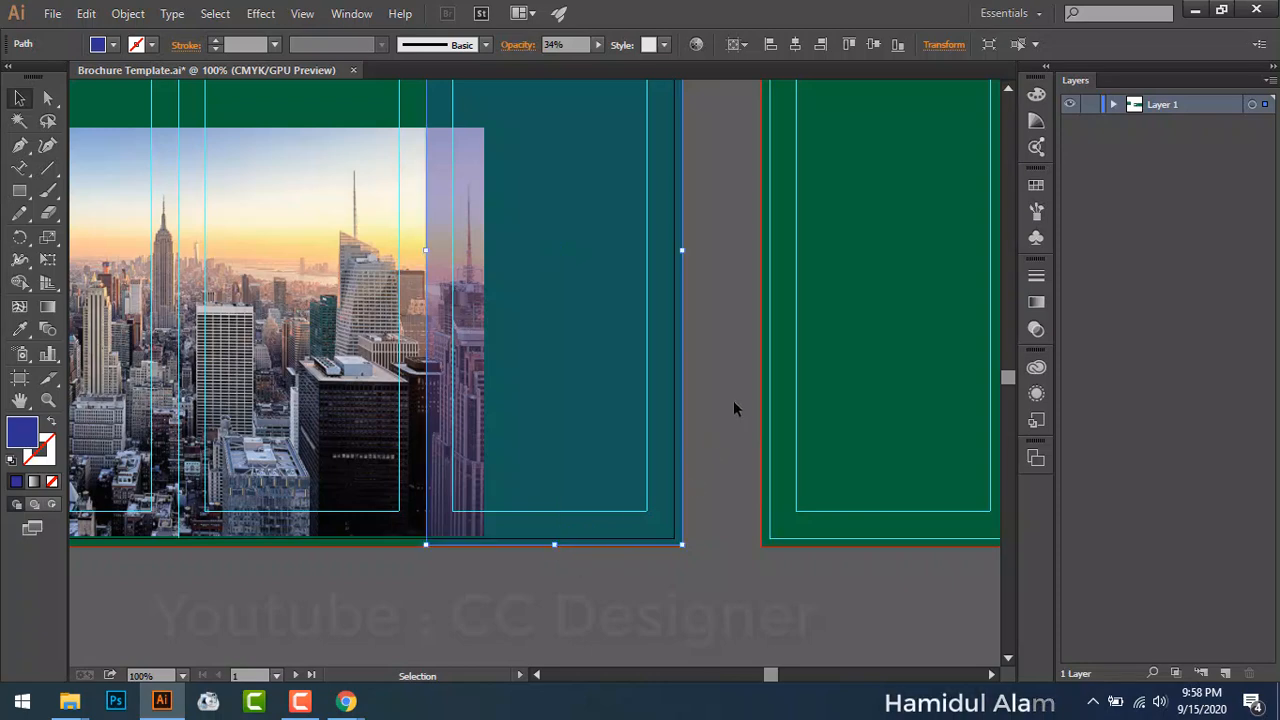
{"action": "left_click", "coordinate": [734, 408]}
Step: Nudge the city photo slightly right and reselect the translucent blue rectangle
{"action": "scroll", "coordinate": [729, 397], "scroll_direction": "up", "scroll_amount": 5}
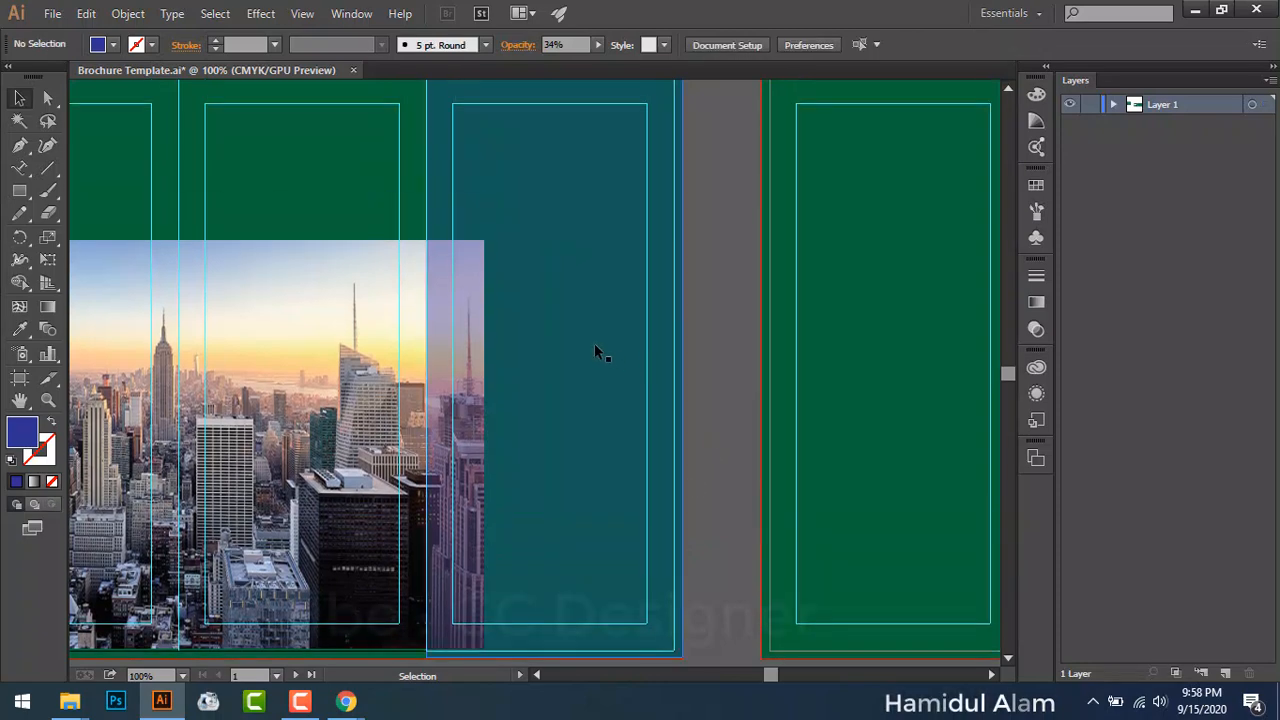
{"action": "scroll", "coordinate": [595, 345], "scroll_direction": "up", "scroll_amount": 2}
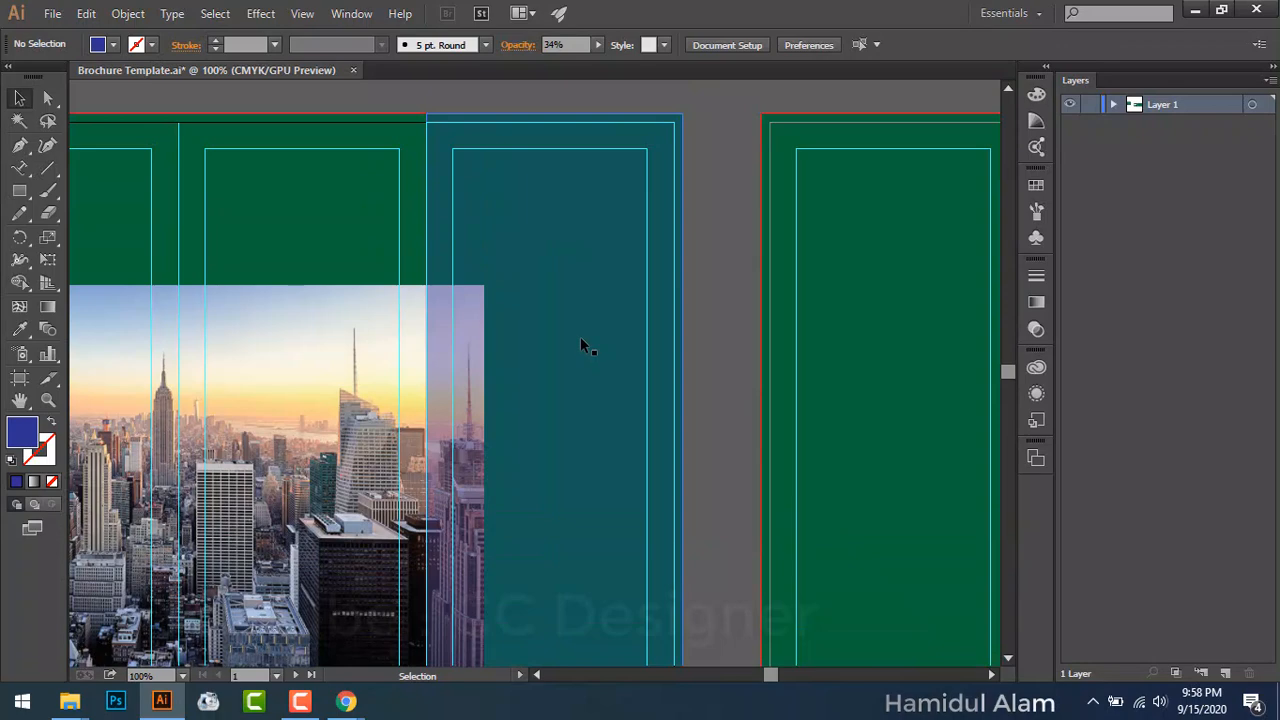
{"action": "left_click_drag", "start_coordinate": [303, 405], "coordinate": [607, 235]}
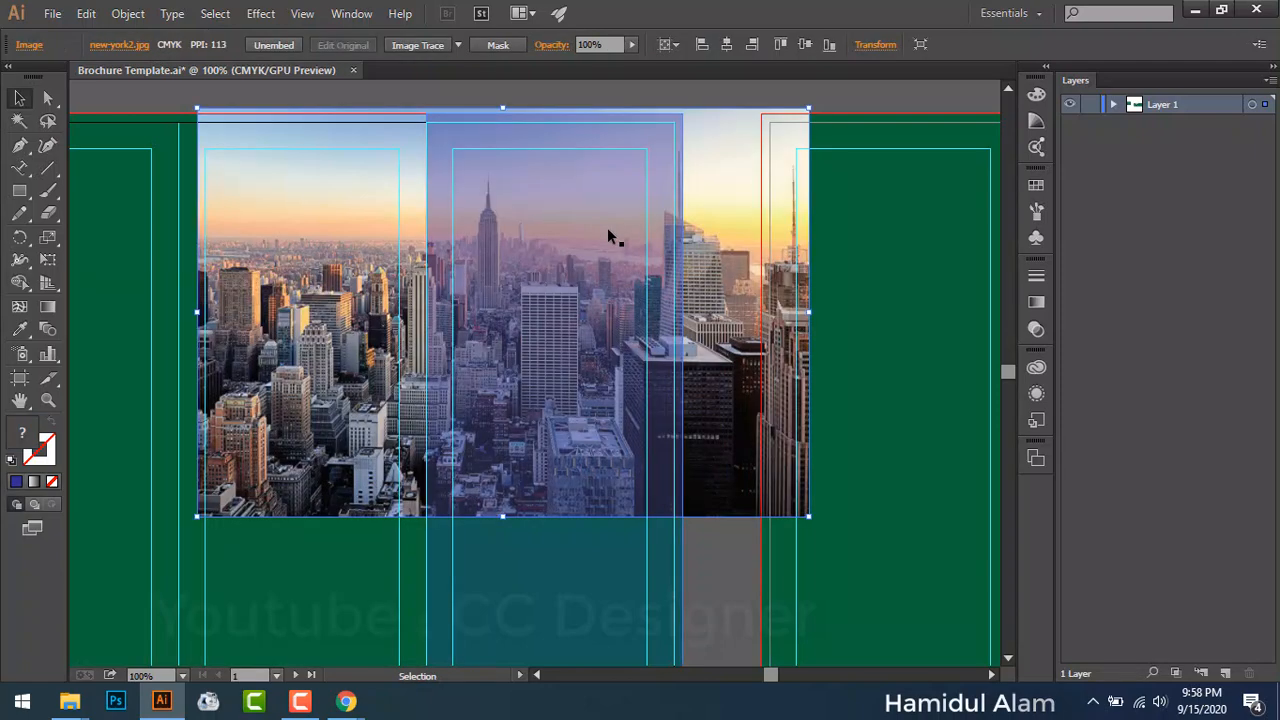
{"action": "scroll", "coordinate": [620, 264], "scroll_direction": "down", "scroll_amount": 4}
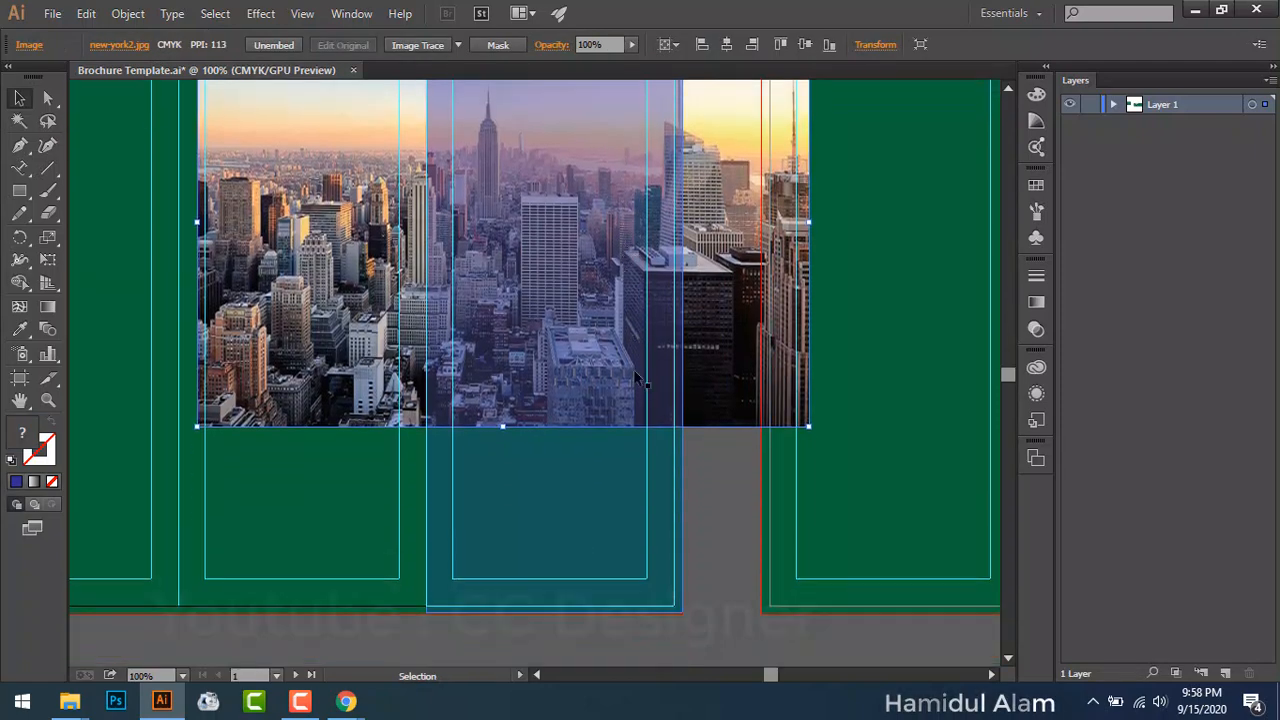
{"action": "scroll", "coordinate": [610, 450], "scroll_direction": "up", "scroll_amount": 5}
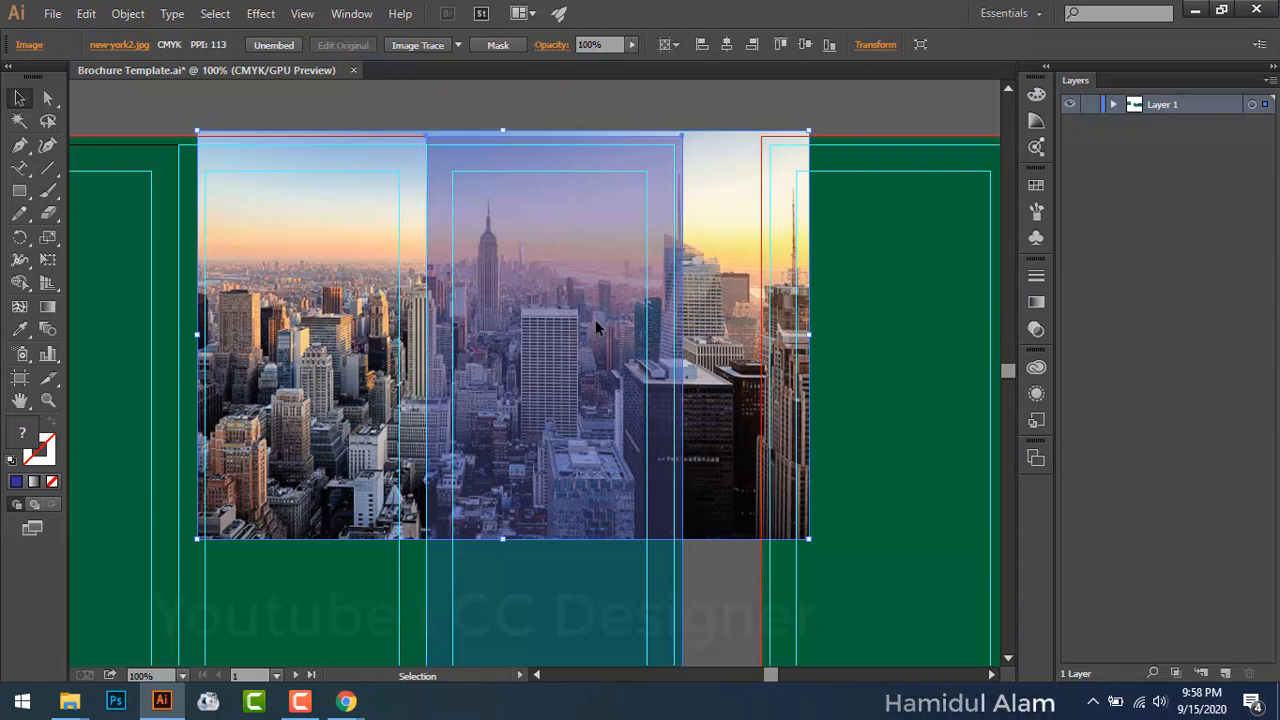
{"action": "left_click", "coordinate": [636, 322]}
Step: Make a clipping mask from the blue rectangle and city photo so the image fills only the panel
{"action": "left_click", "coordinate": [712, 298], "text": "shift"}
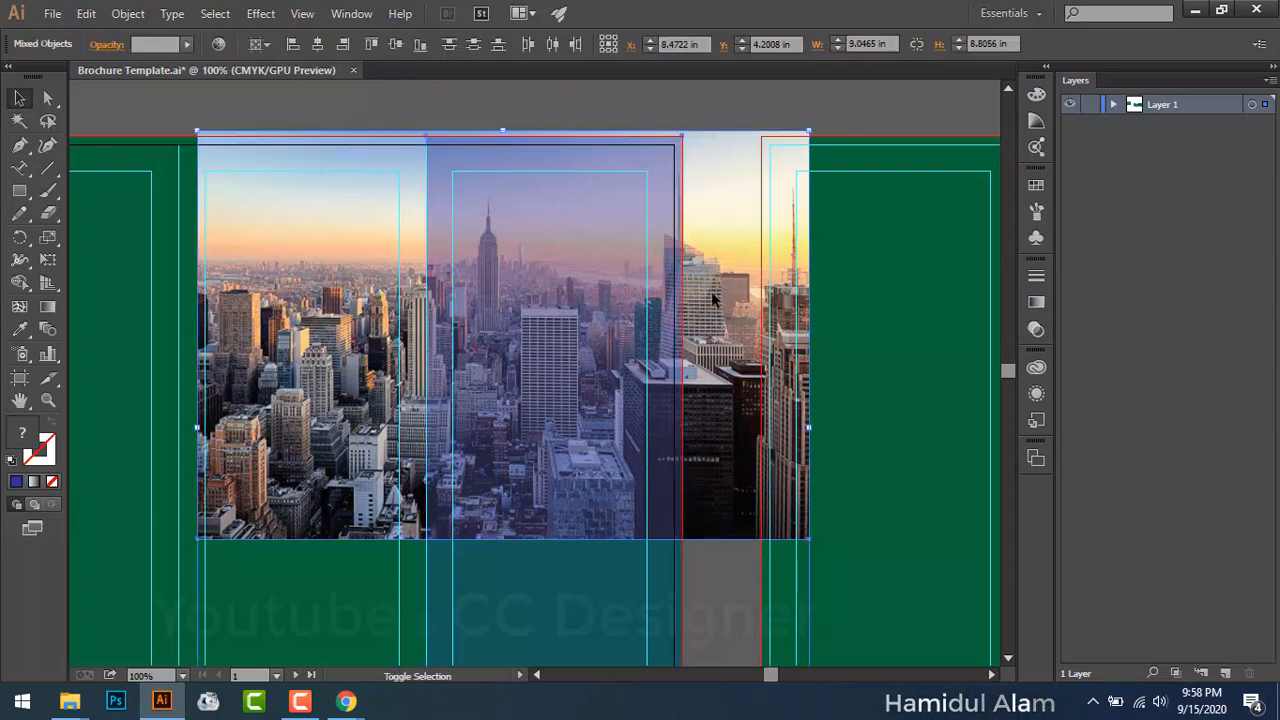
{"action": "right_click", "coordinate": [712, 298]}
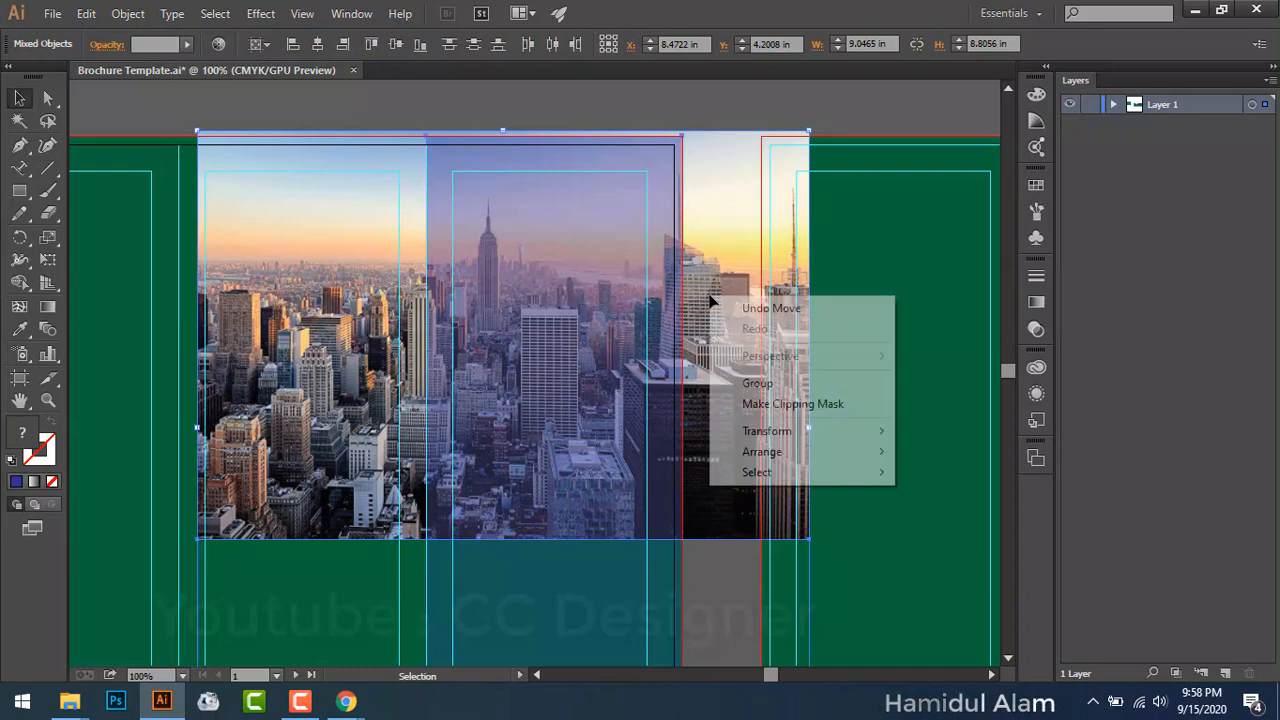
{"action": "left_click", "coordinate": [746, 404]}
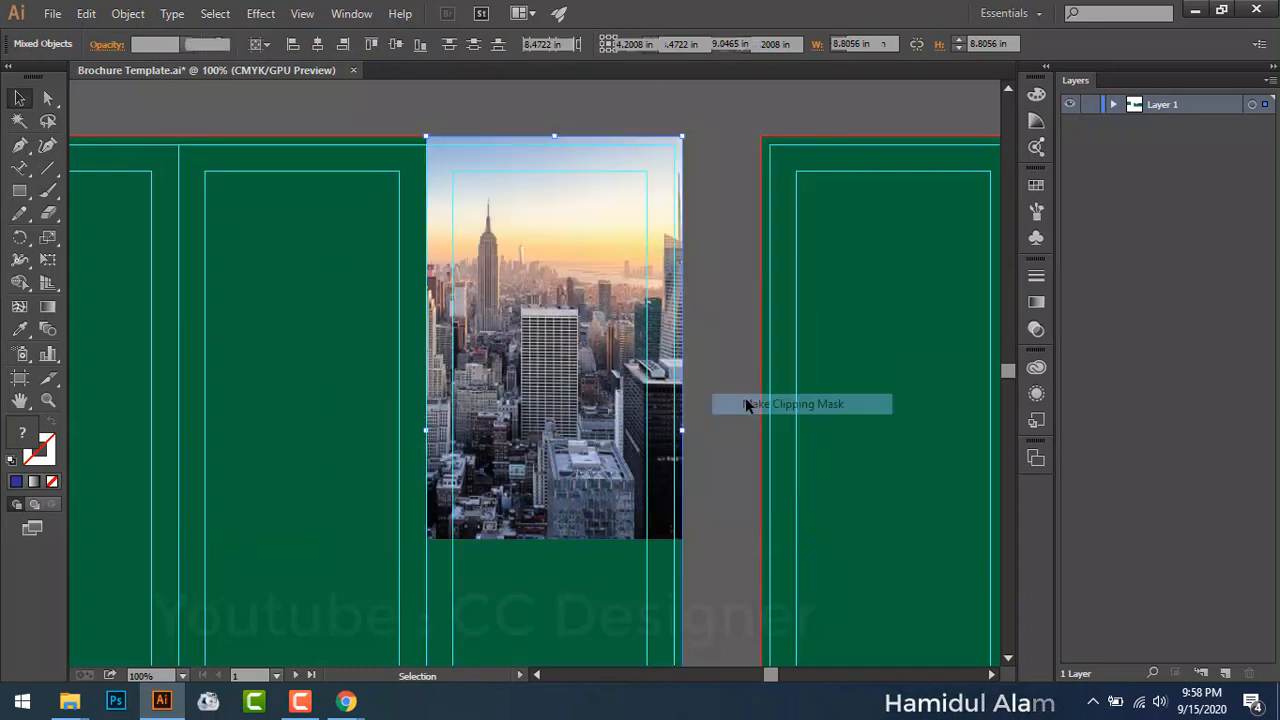
{"action": "left_click", "coordinate": [715, 320]}
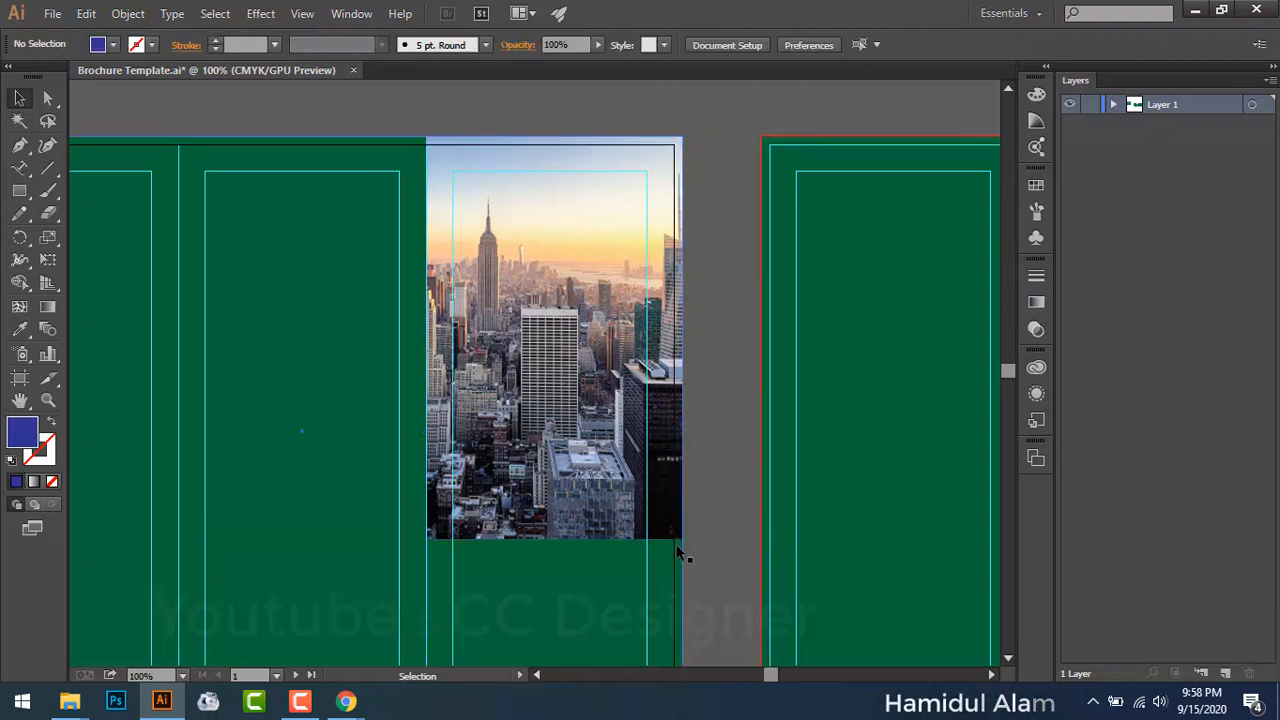
{"action": "scroll", "coordinate": [454, 516], "scroll_direction": "down", "scroll_amount": 2}
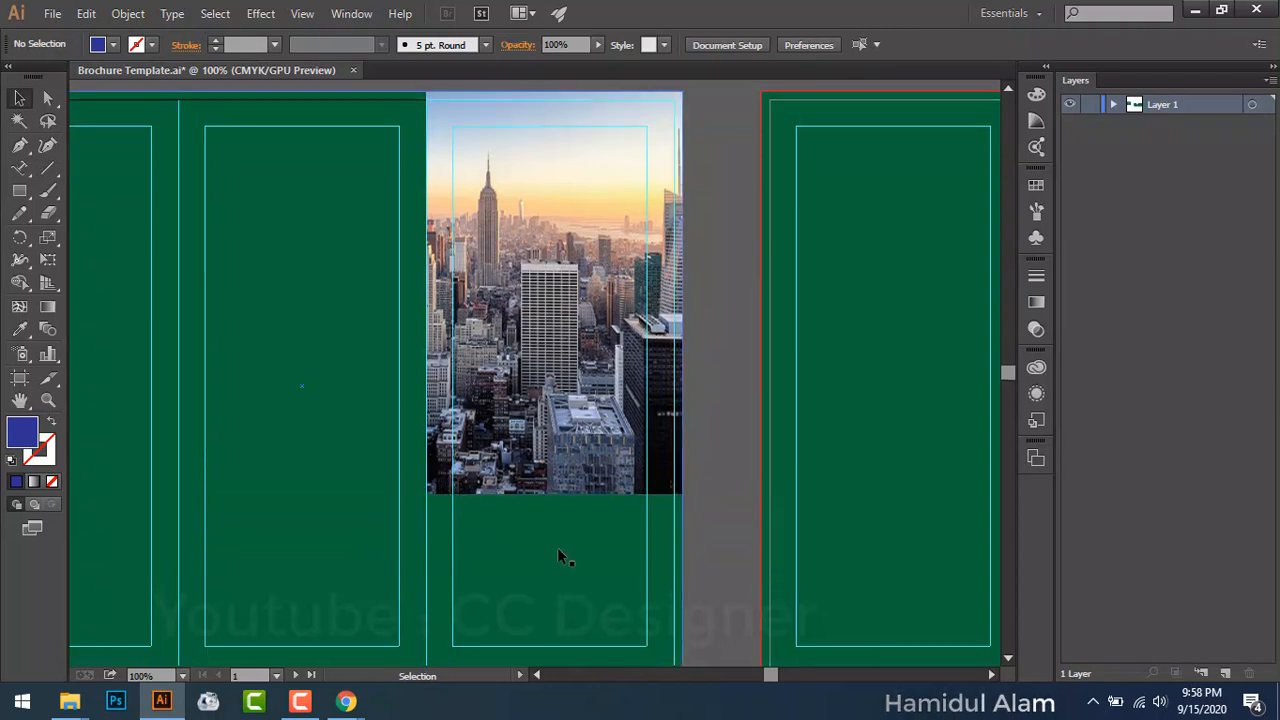
{"action": "left_click", "coordinate": [557, 547]}
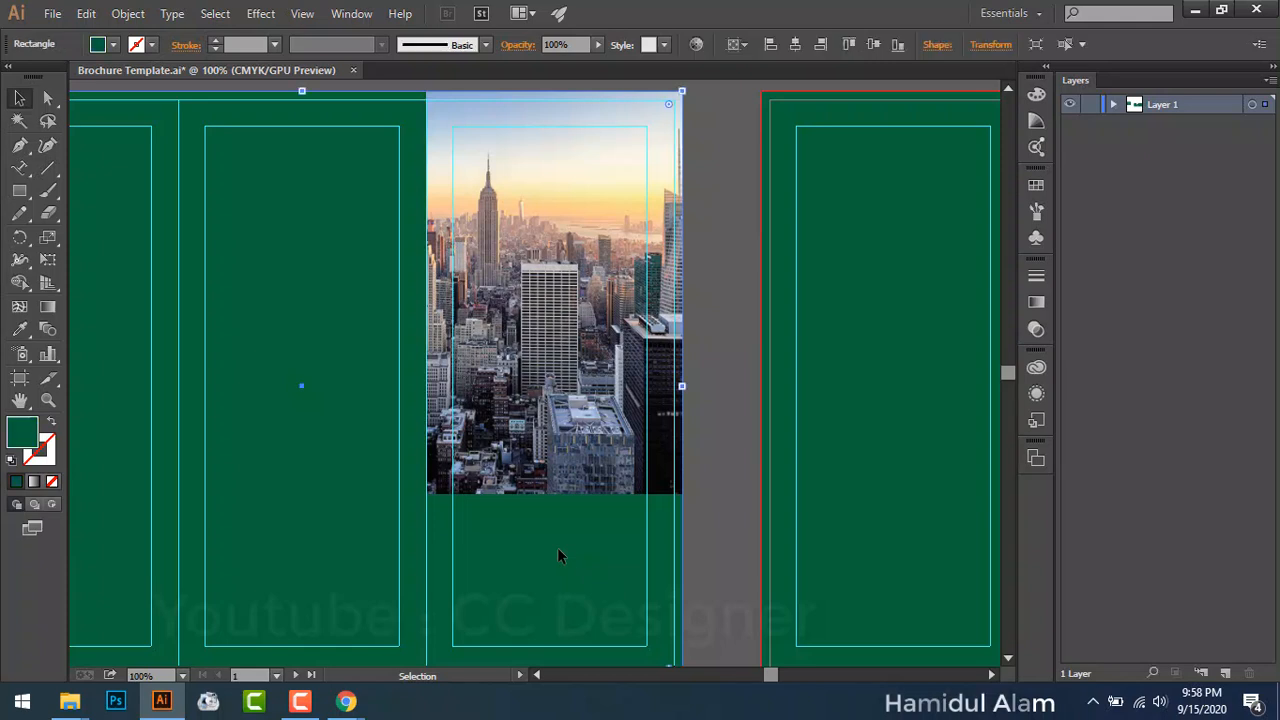
Step: Fill the background rectangle with White after briefly trying light grey
{"action": "left_click", "coordinate": [113, 44]}
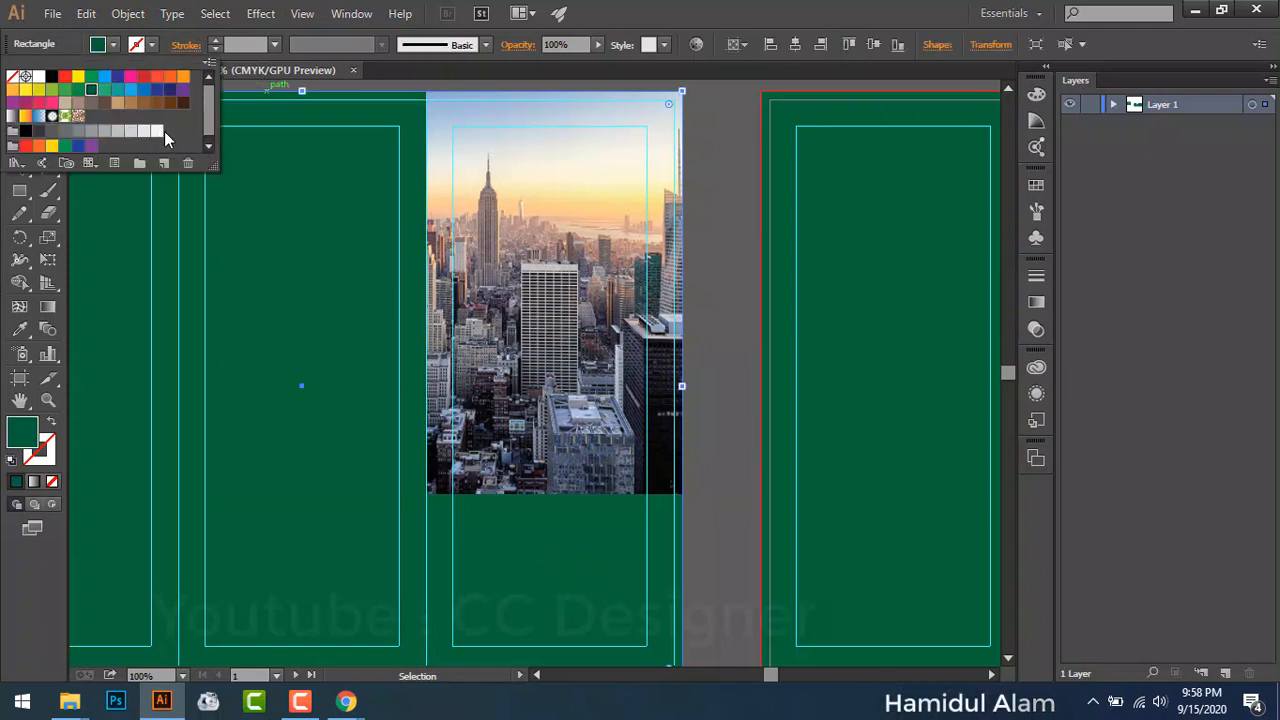
{"action": "left_click", "coordinate": [38, 77]}
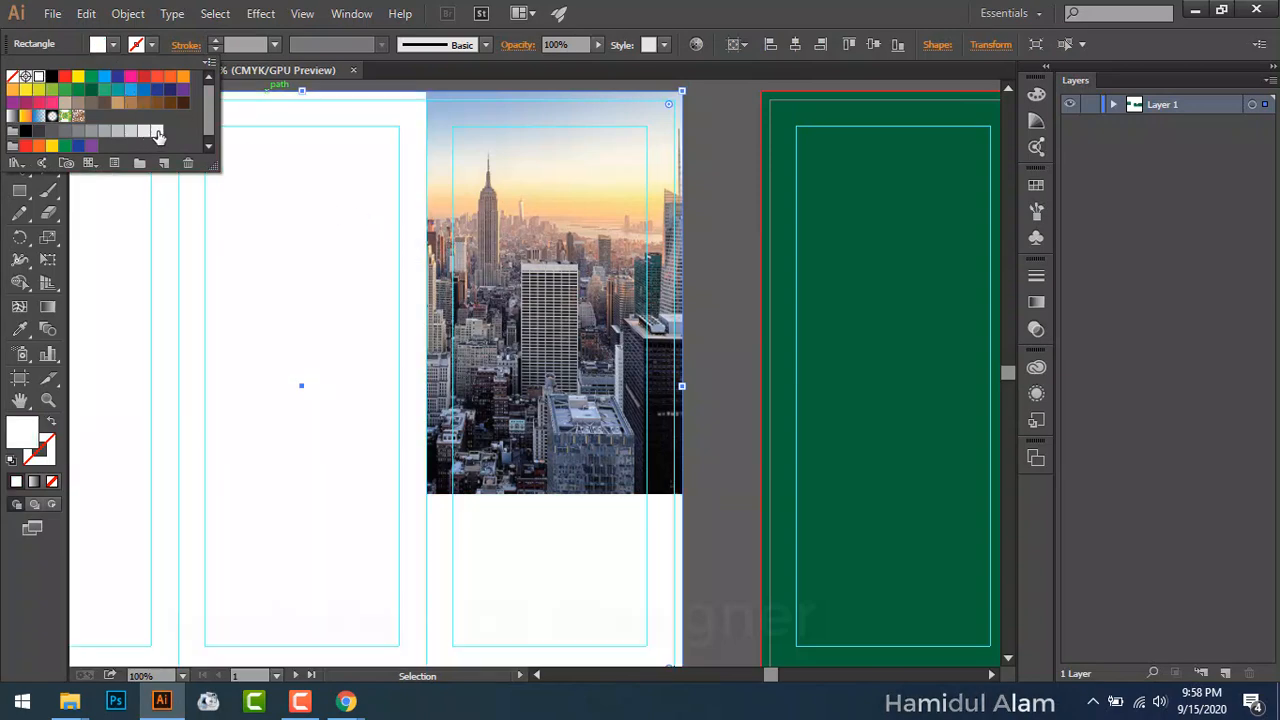
{"action": "left_click", "coordinate": [157, 133]}
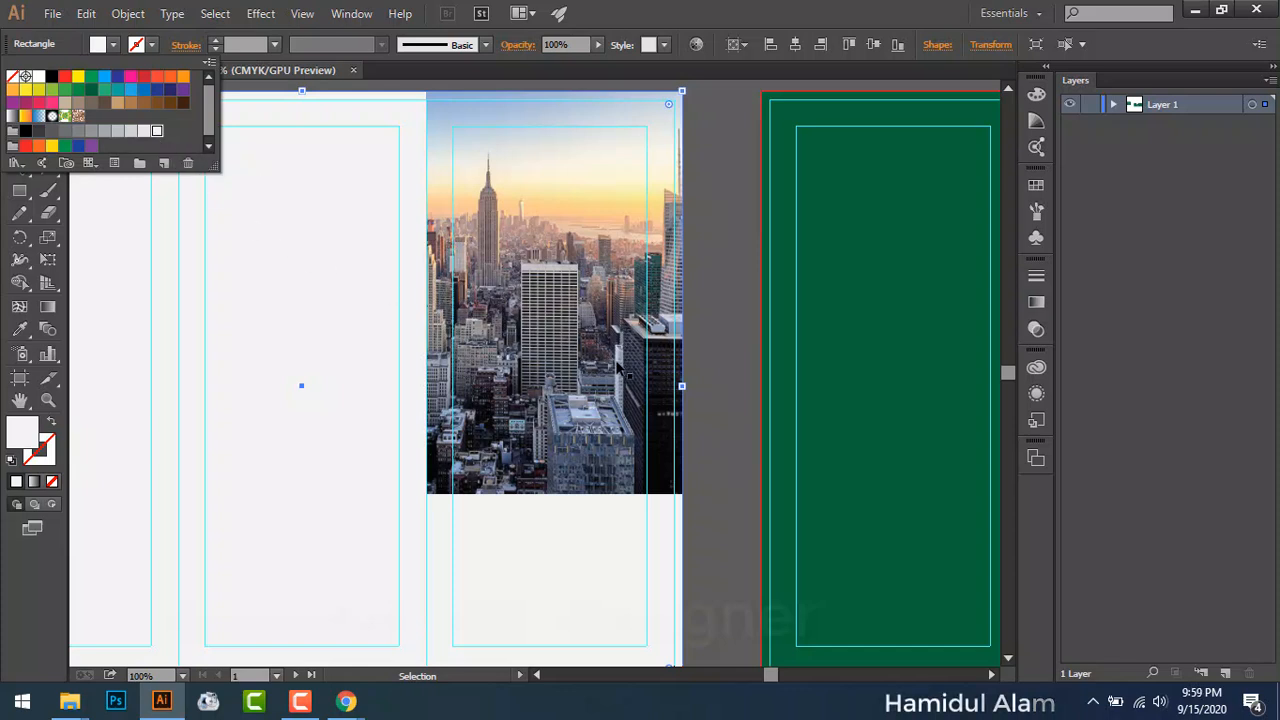
{"action": "left_click", "coordinate": [713, 367]}
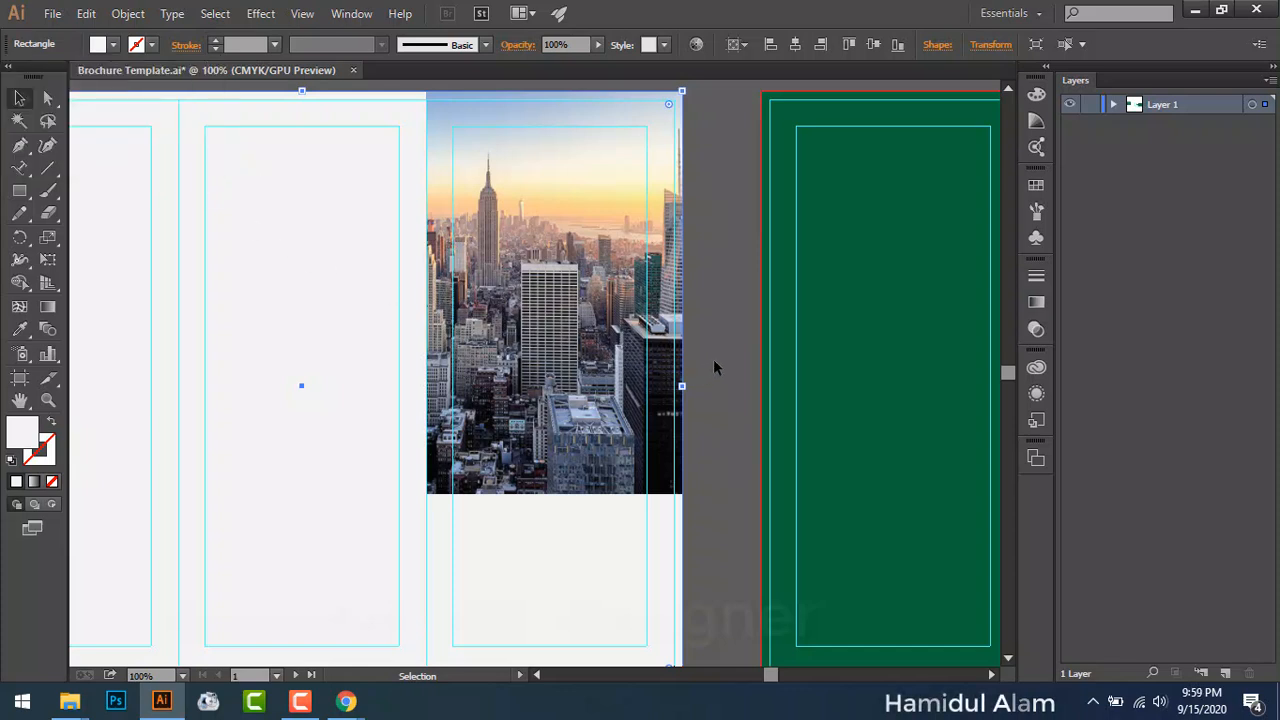
{"action": "left_click", "coordinate": [114, 45]}
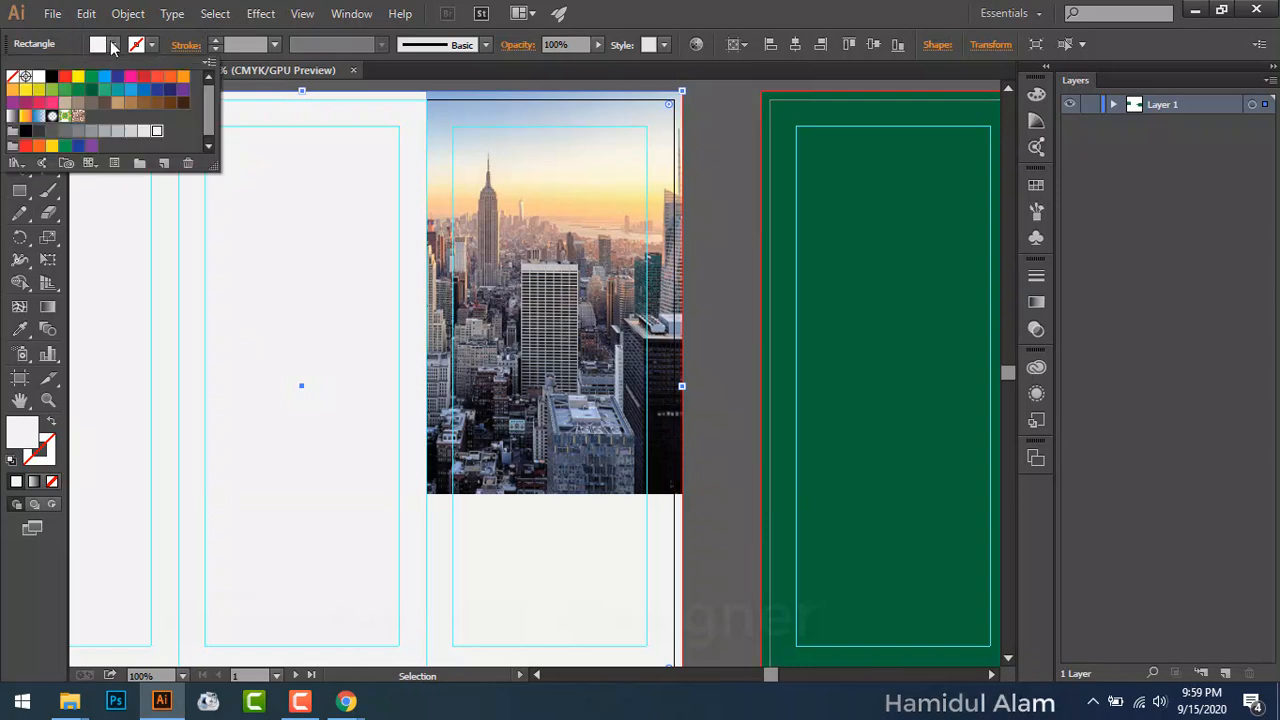
{"action": "left_click", "coordinate": [156, 131]}
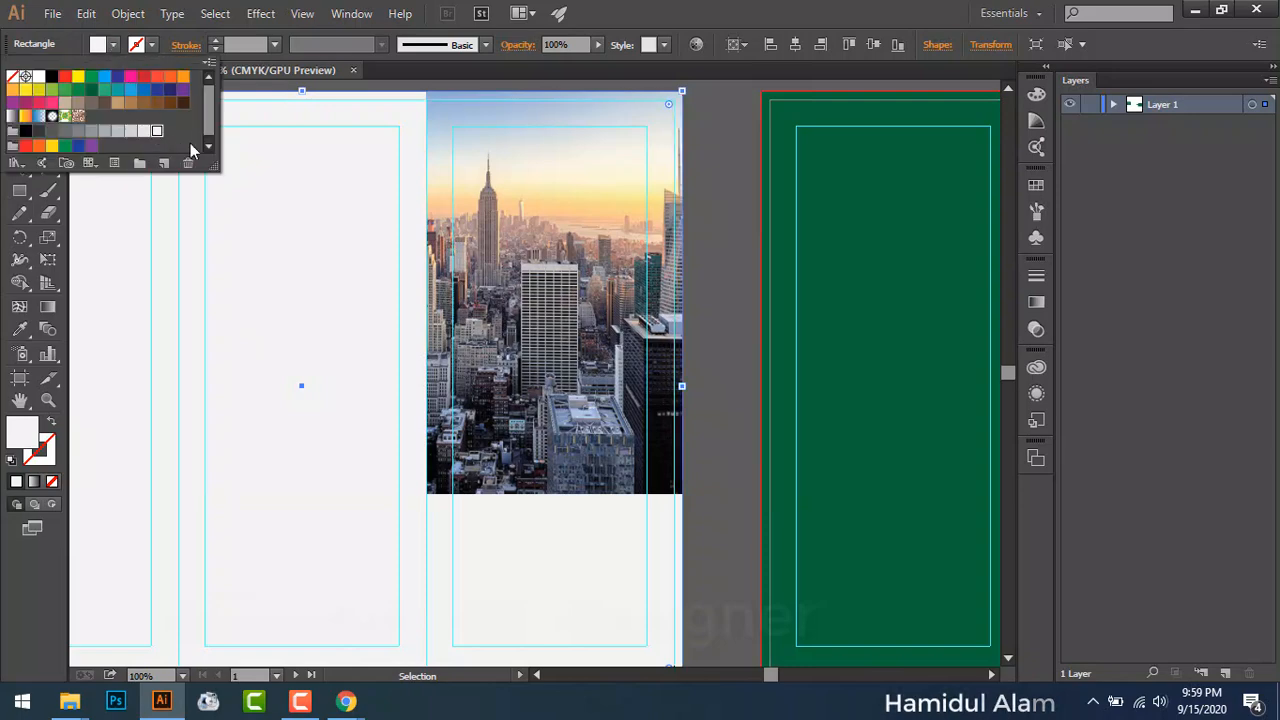
{"action": "left_click", "coordinate": [717, 229]}
{"action": "scroll", "coordinate": [717, 229], "scroll_direction": "down", "scroll_amount": 2}
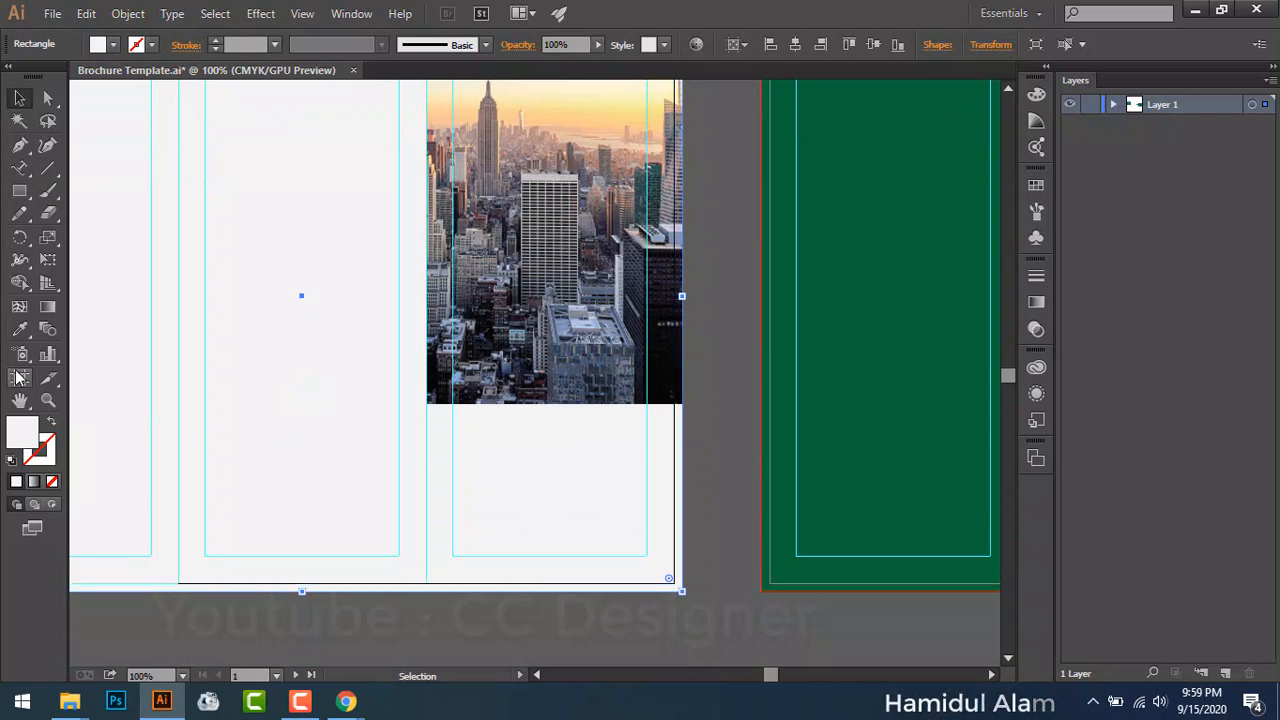
Step: Draw a small white square left of the artboard and Alt-drag a copy directly below it
{"action": "left_click_drag", "start_coordinate": [225, 307], "coordinate": [438, 386]}
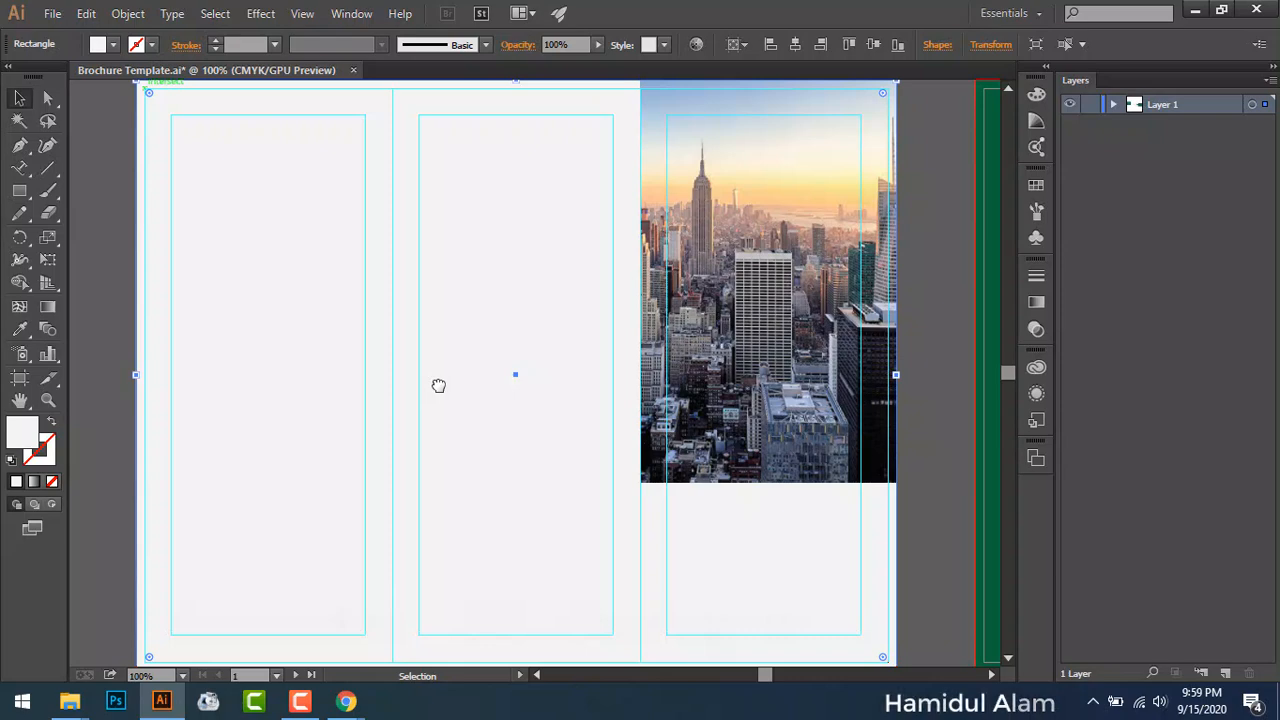
{"action": "left_click_drag", "start_coordinate": [420, 334], "coordinate": [370, 397]}
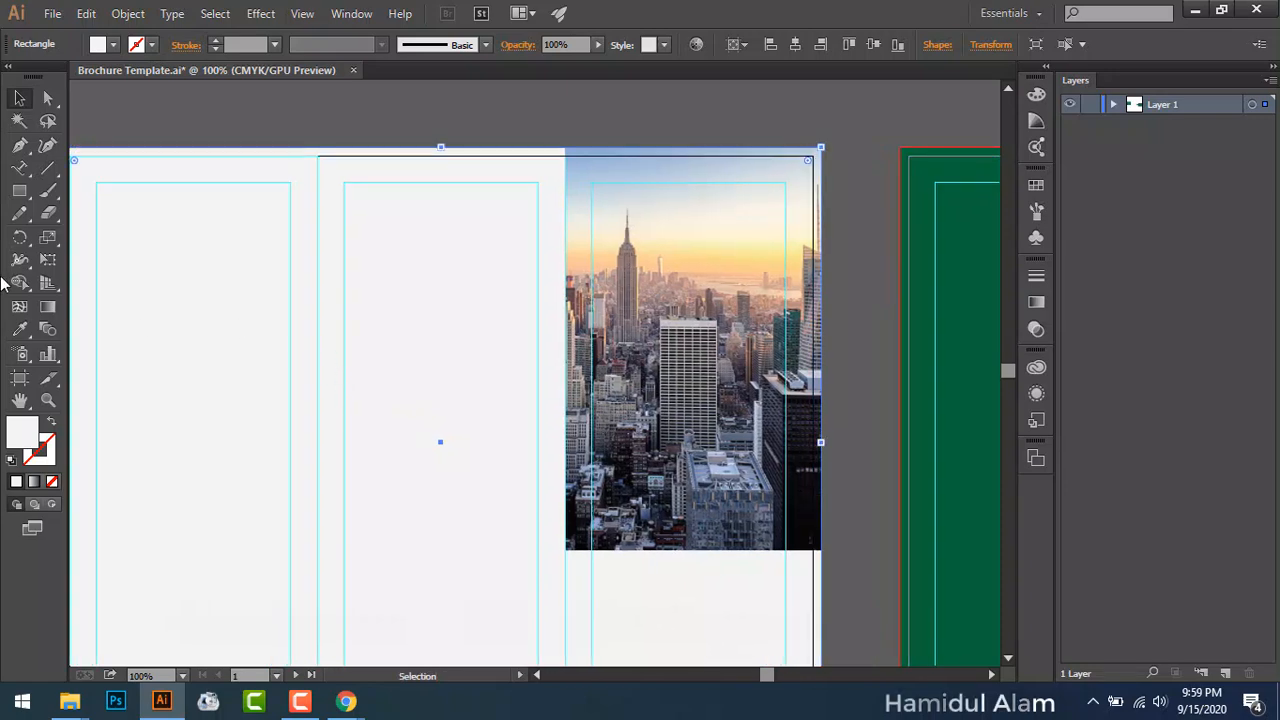
{"action": "left_click_drag", "start_coordinate": [251, 300], "coordinate": [503, 329]}
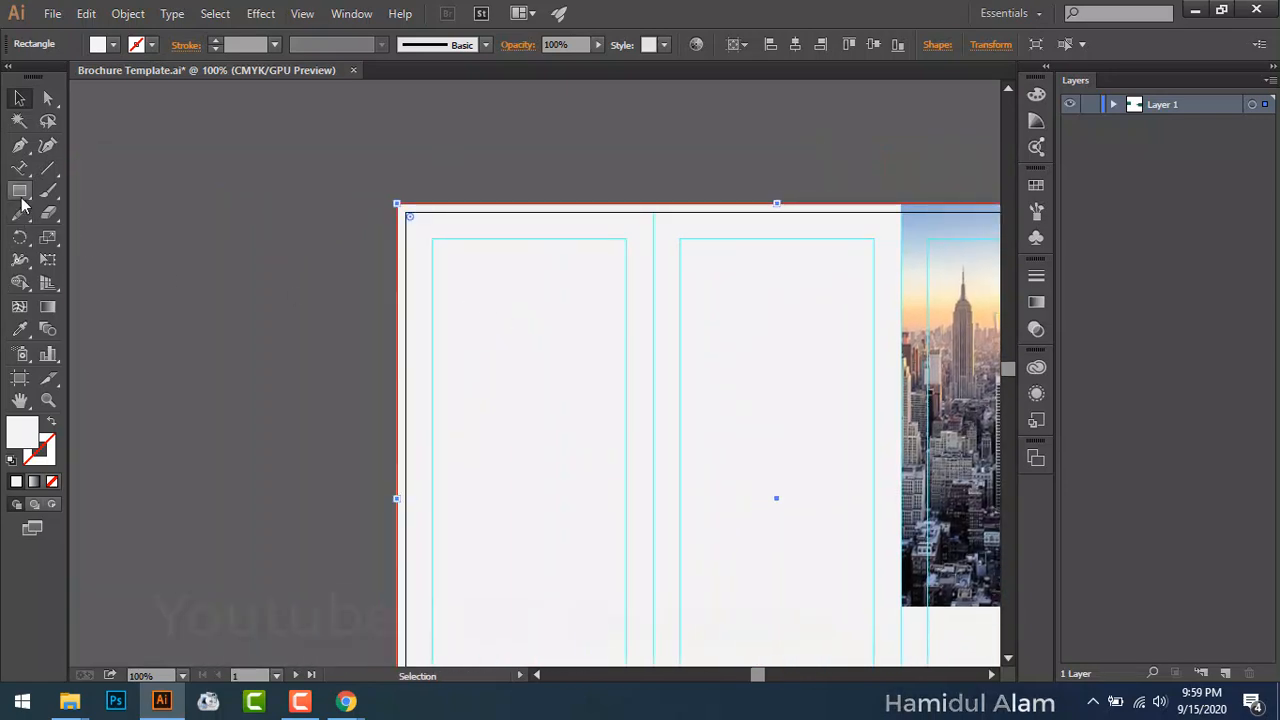
{"action": "left_click_drag", "start_coordinate": [19, 190], "coordinate": [80, 189]}
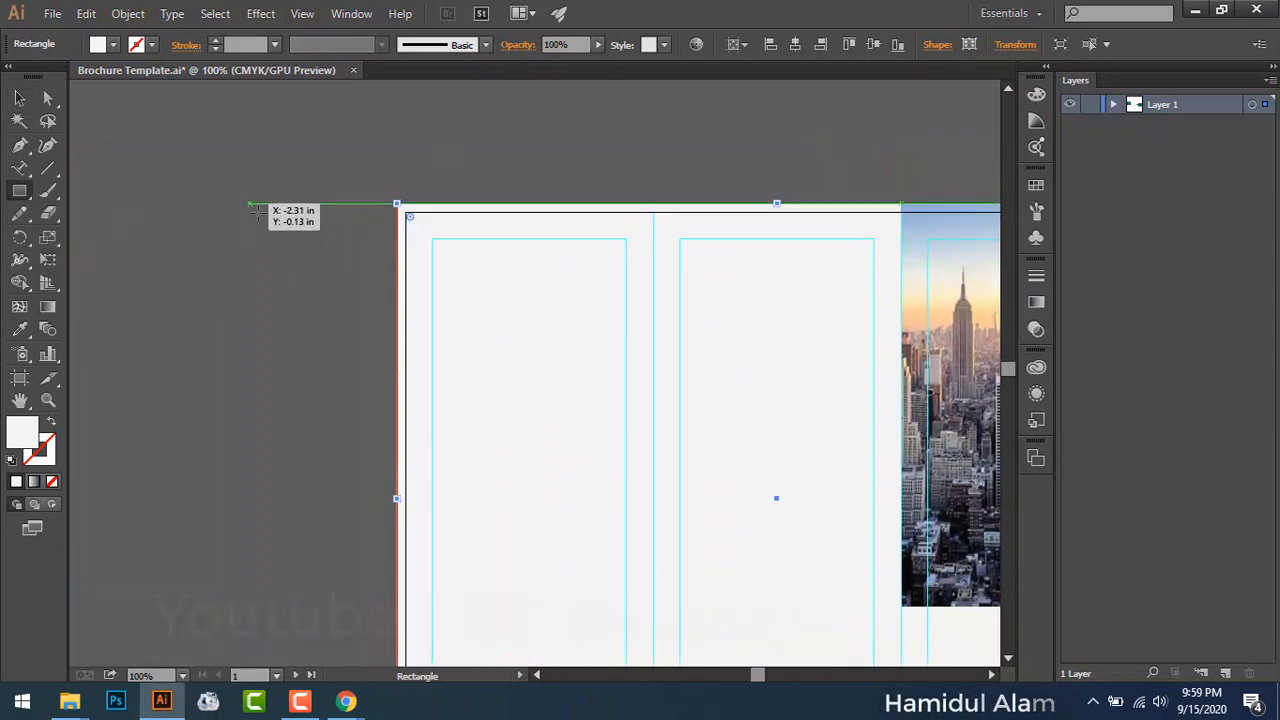
{"action": "left_click_drag", "start_coordinate": [250, 204], "coordinate": [305, 257]}
{"action": "left_click", "coordinate": [22, 99]}
{"action": "left_click", "coordinate": [96, 207]}
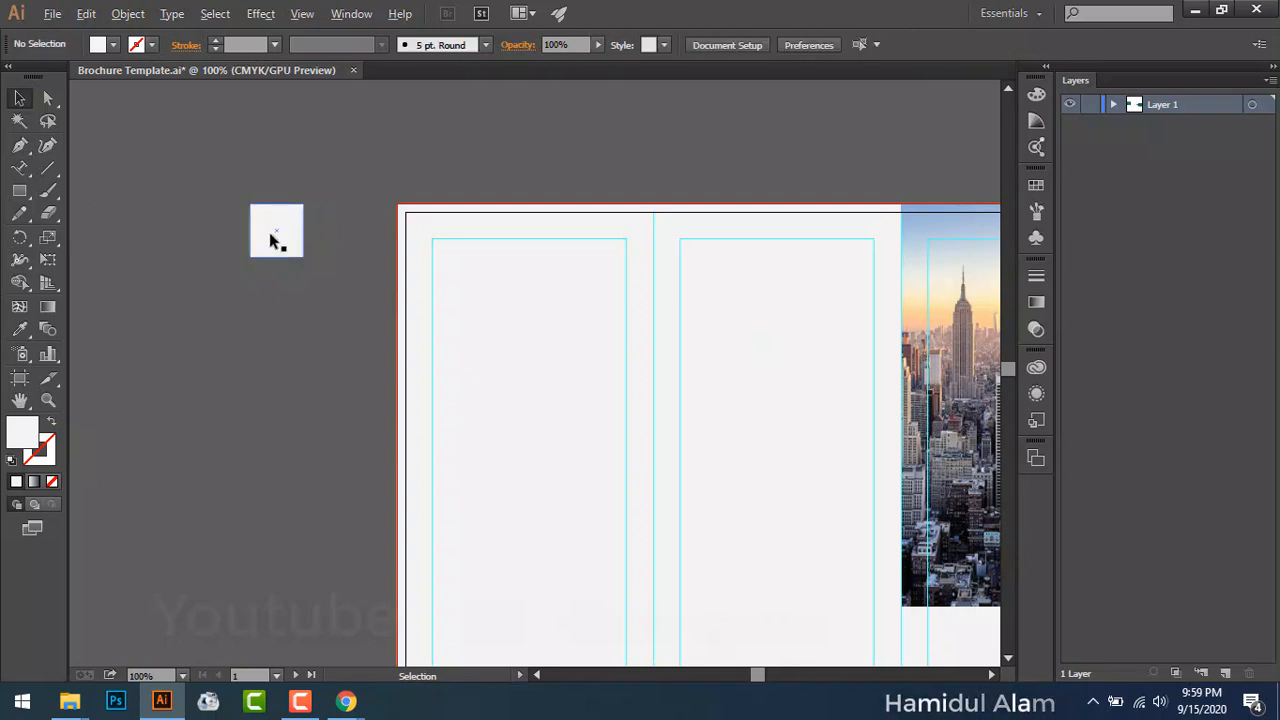
{"action": "left_click_drag", "start_coordinate": [270, 233], "coordinate": [284, 372]}
Step: Fill the top square dark red and the middle square bright red
{"action": "left_click", "coordinate": [192, 274]}
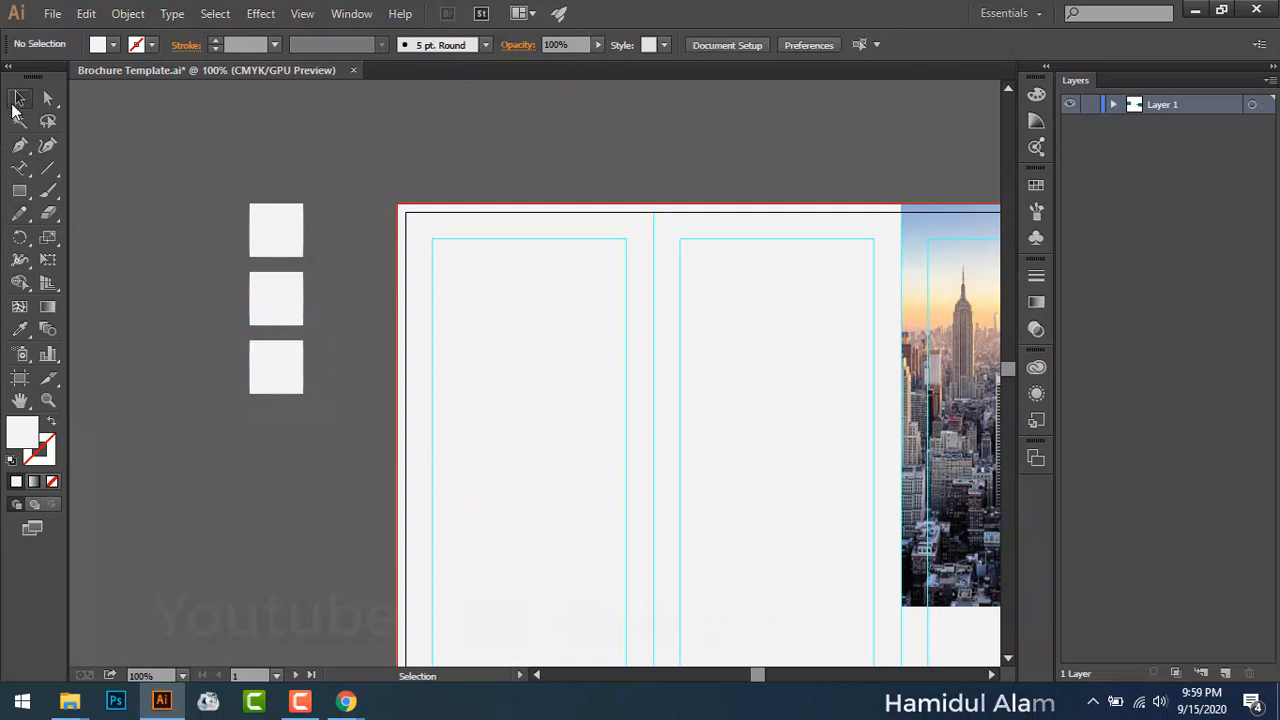
{"action": "left_click", "coordinate": [285, 234]}
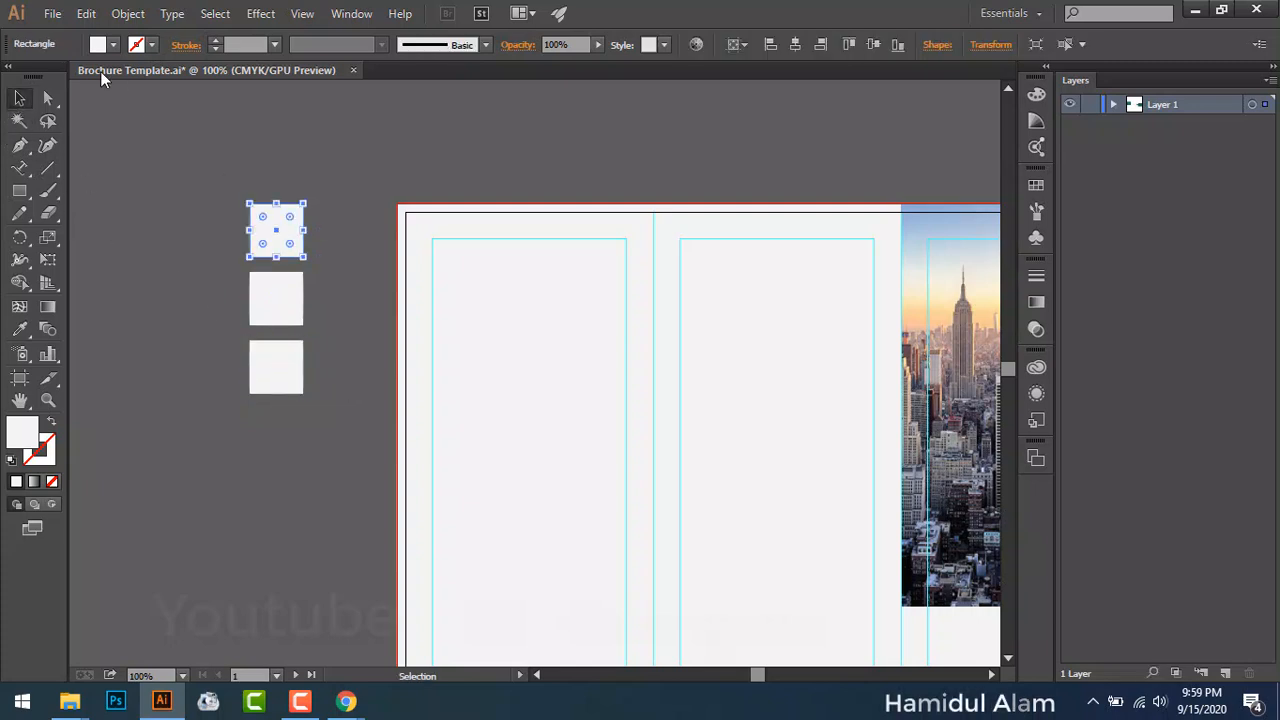
{"action": "left_click", "coordinate": [106, 44]}
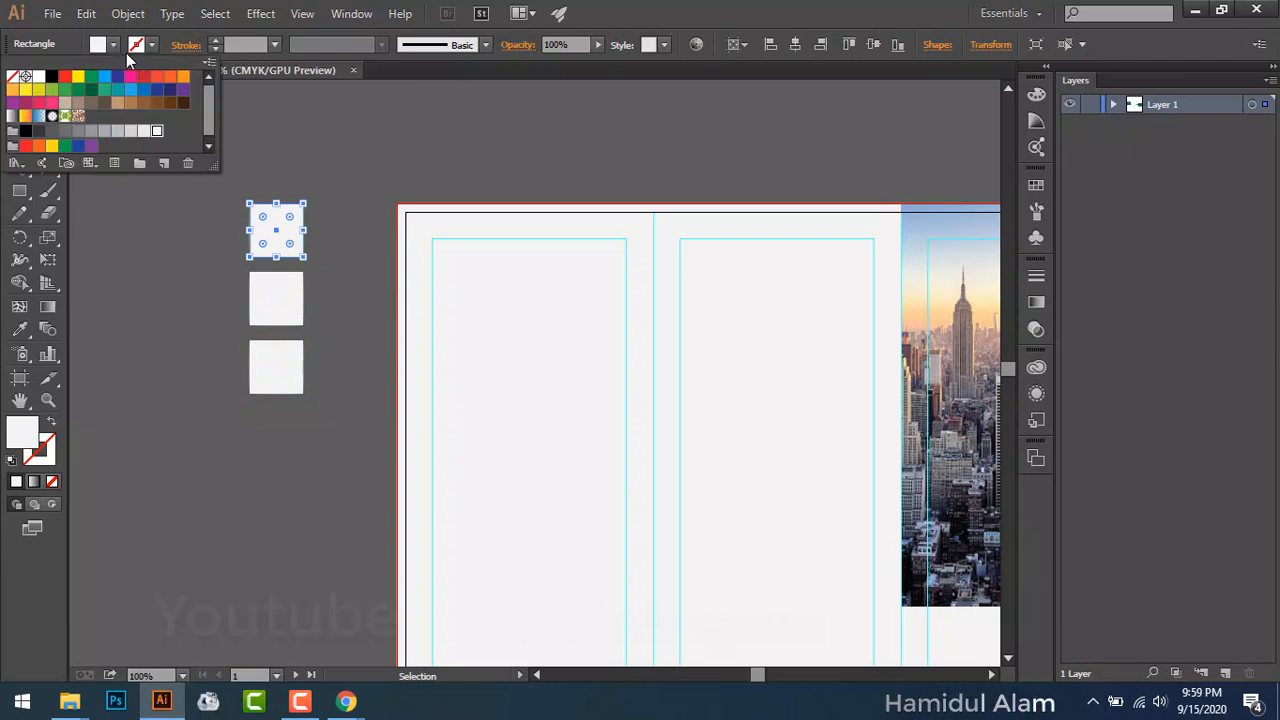
{"action": "left_click", "coordinate": [159, 83]}
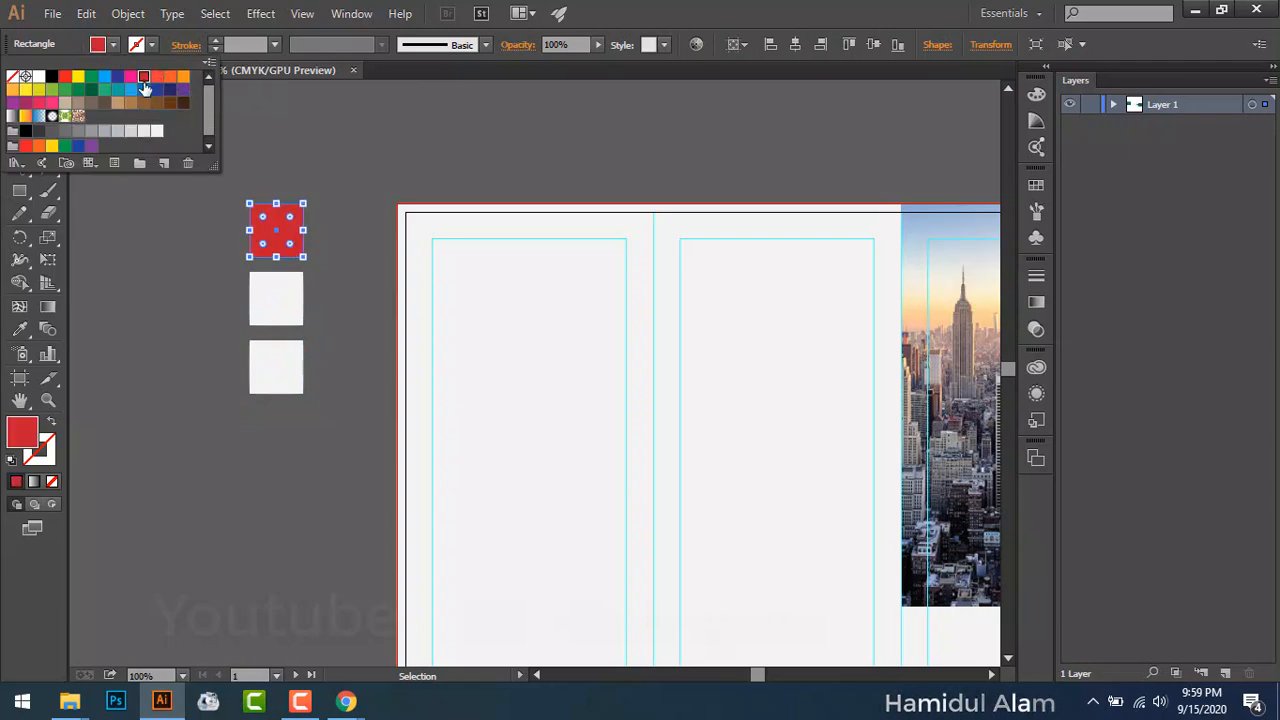
{"action": "left_click", "coordinate": [180, 290]}
{"action": "left_click", "coordinate": [180, 290]}
{"action": "left_click", "coordinate": [286, 295]}
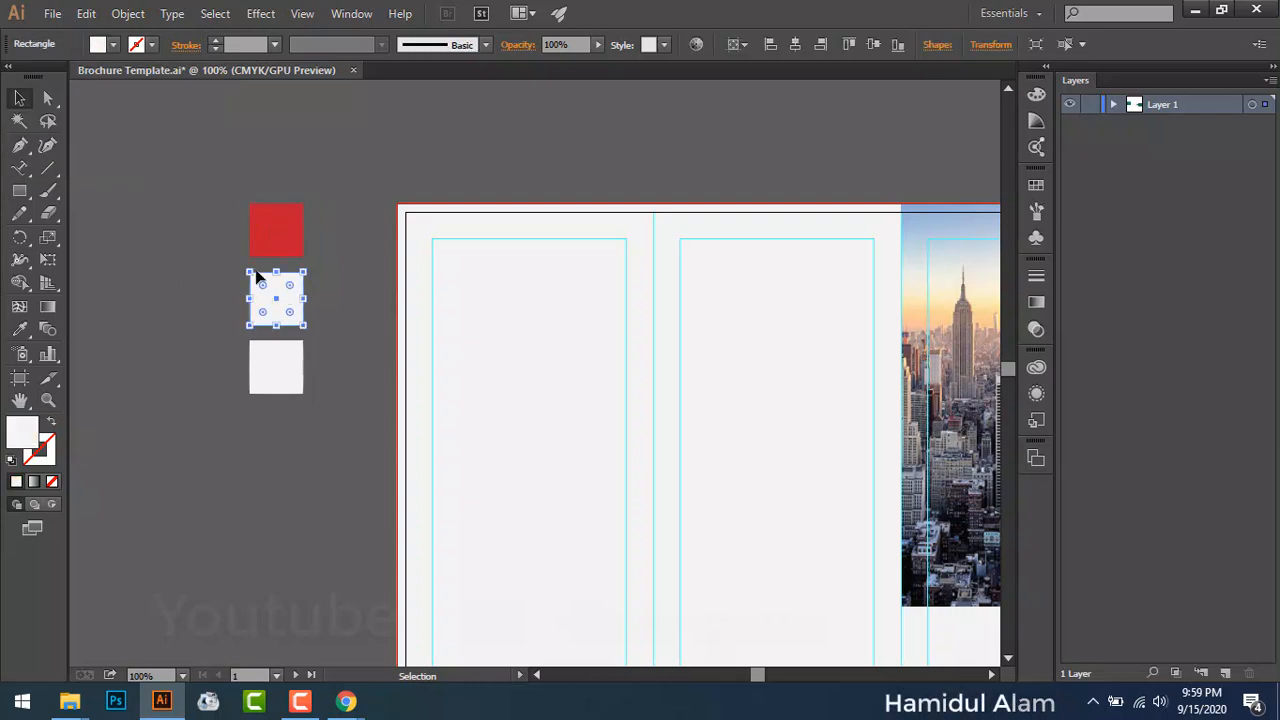
{"action": "left_click", "coordinate": [114, 46]}
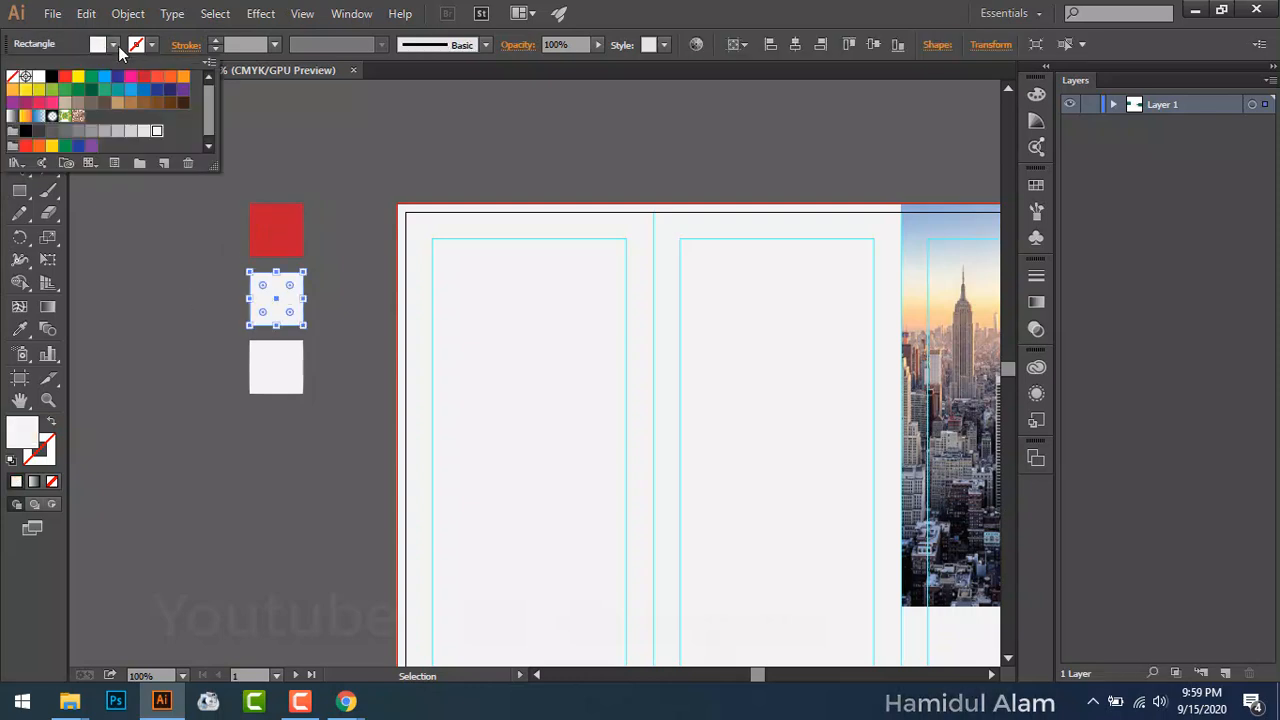
{"action": "left_click", "coordinate": [65, 79]}
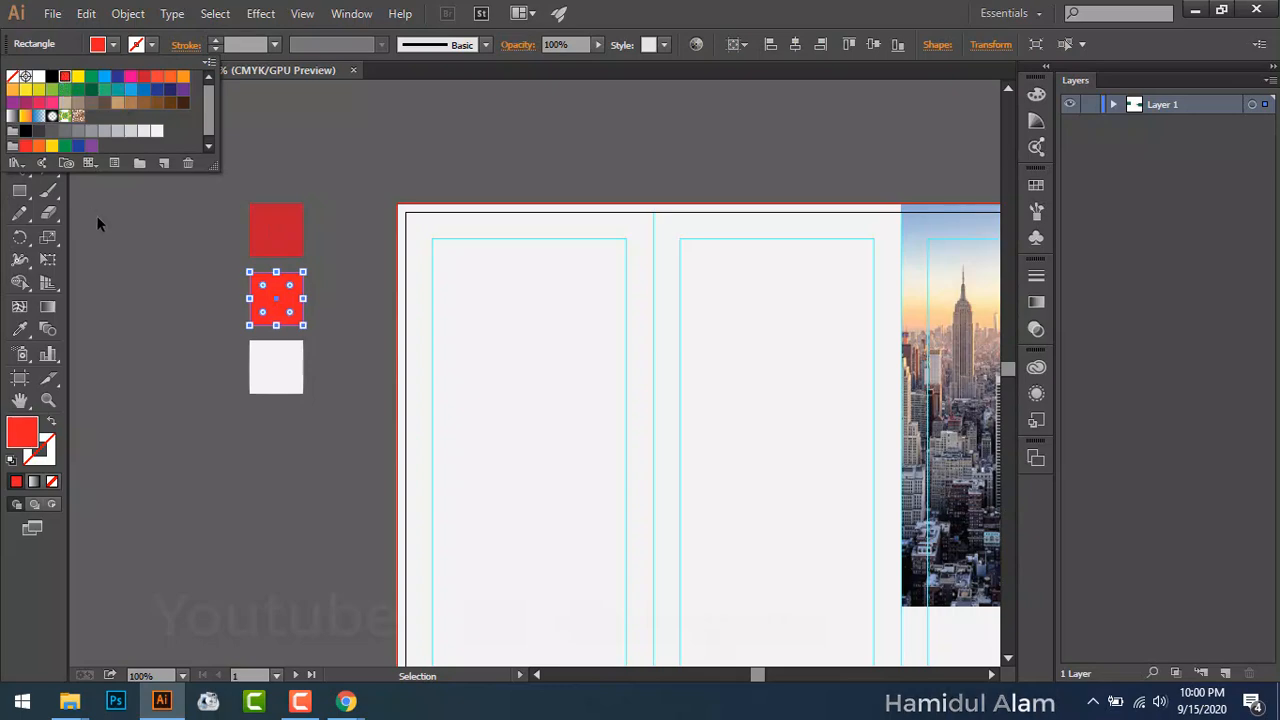
{"action": "left_click", "coordinate": [127, 282]}
{"action": "left_click", "coordinate": [127, 282]}
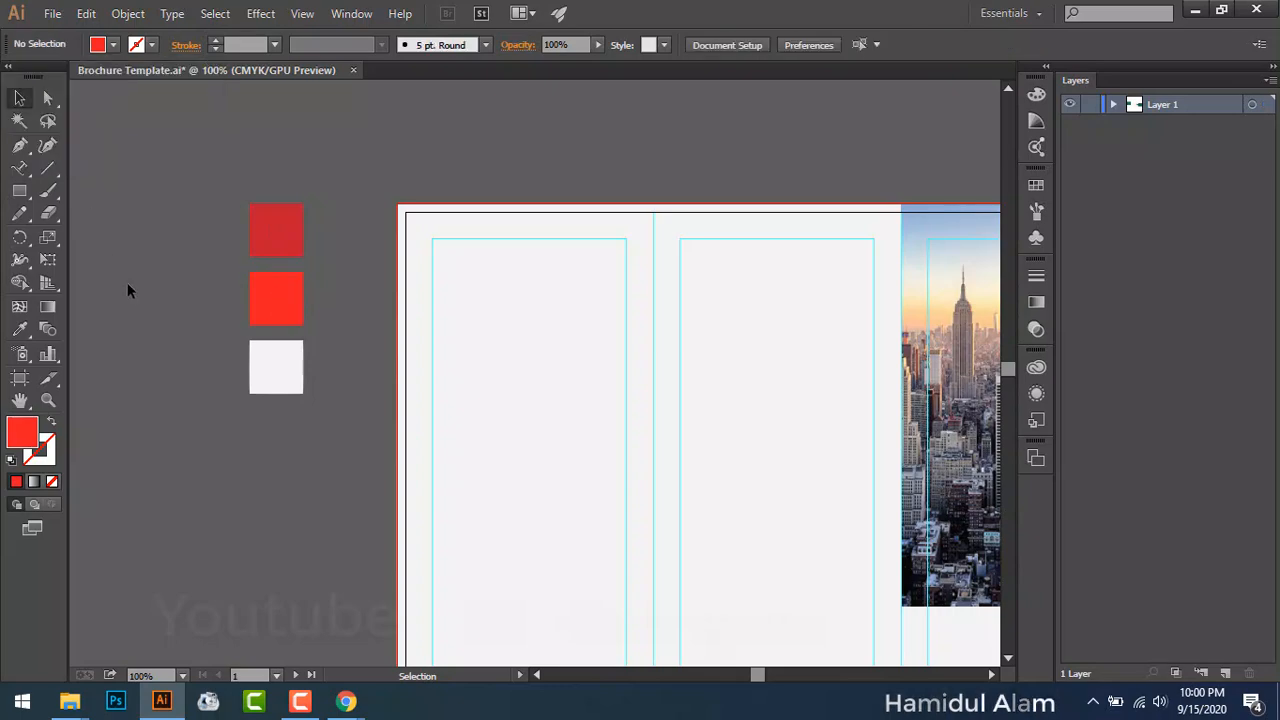
Step: Give the bottom square a linear gradient with both colour stops set to red
{"action": "left_click", "coordinate": [277, 380]}
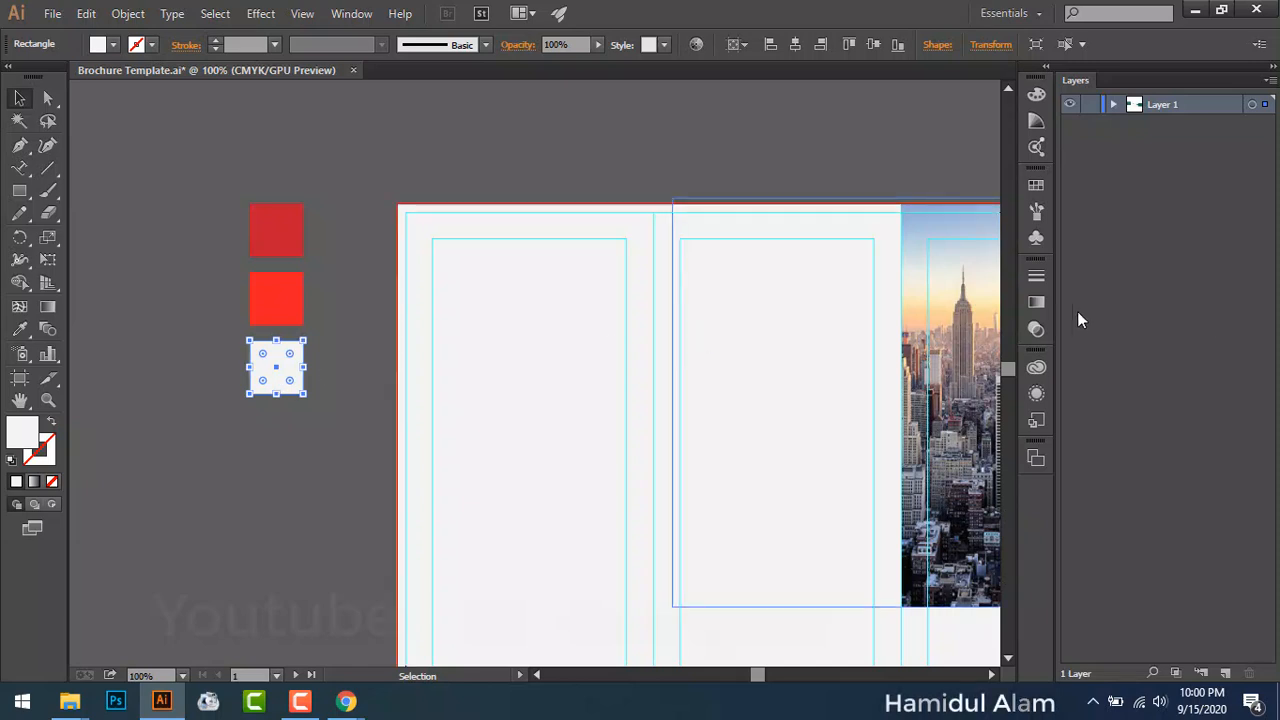
{"action": "left_click", "coordinate": [1037, 302]}
{"action": "left_click", "coordinate": [819, 396]}
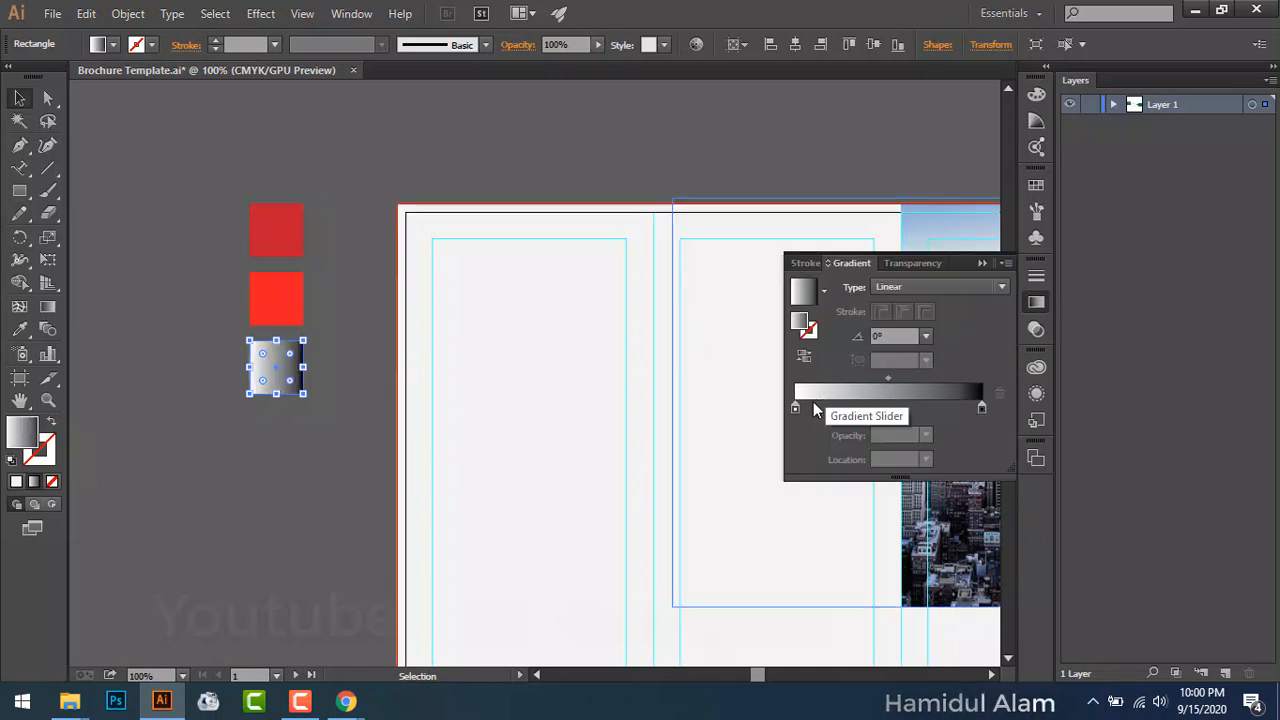
{"action": "left_click", "coordinate": [797, 407]}
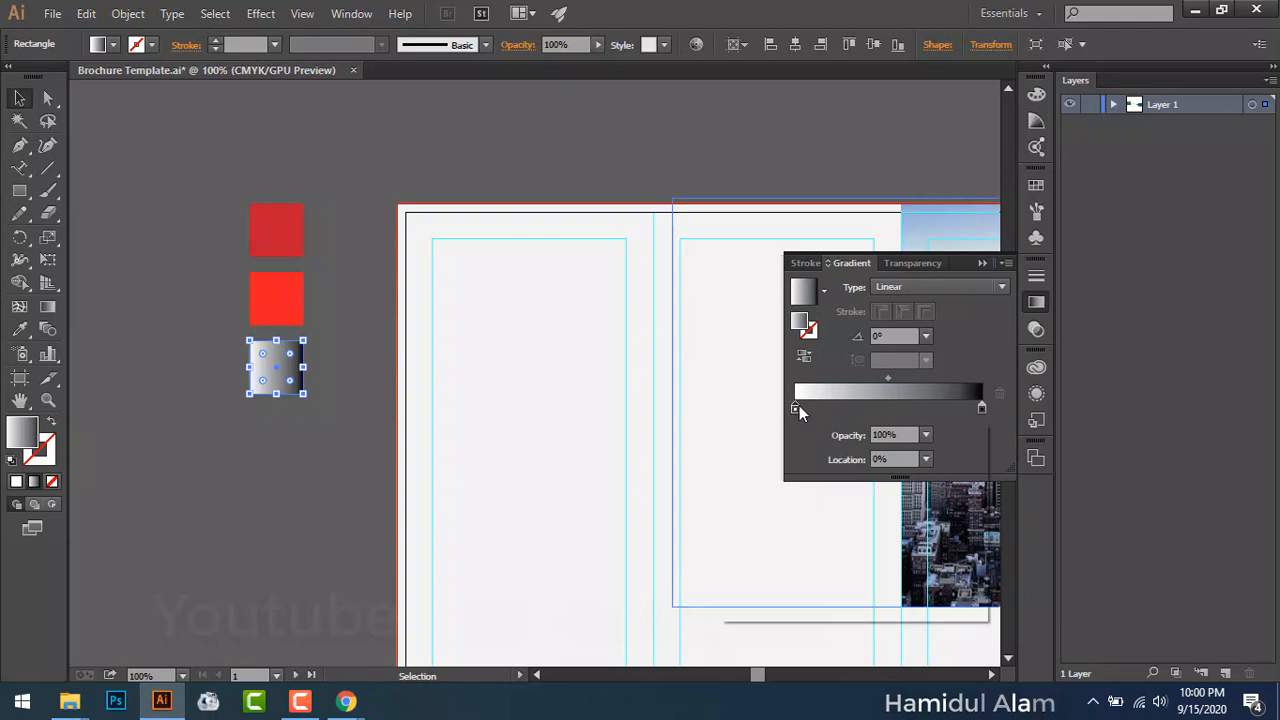
{"action": "double_click", "coordinate": [796, 407]}
{"action": "left_click", "coordinate": [736, 508]}
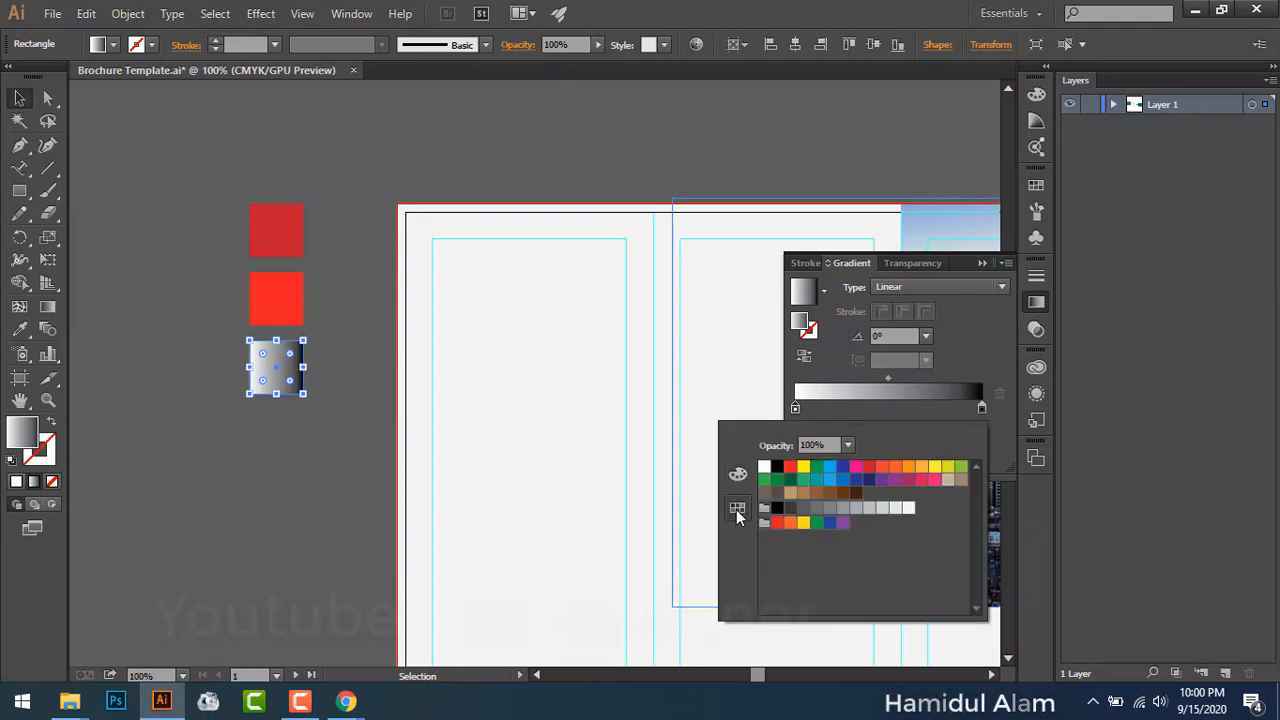
{"action": "left_click", "coordinate": [790, 466]}
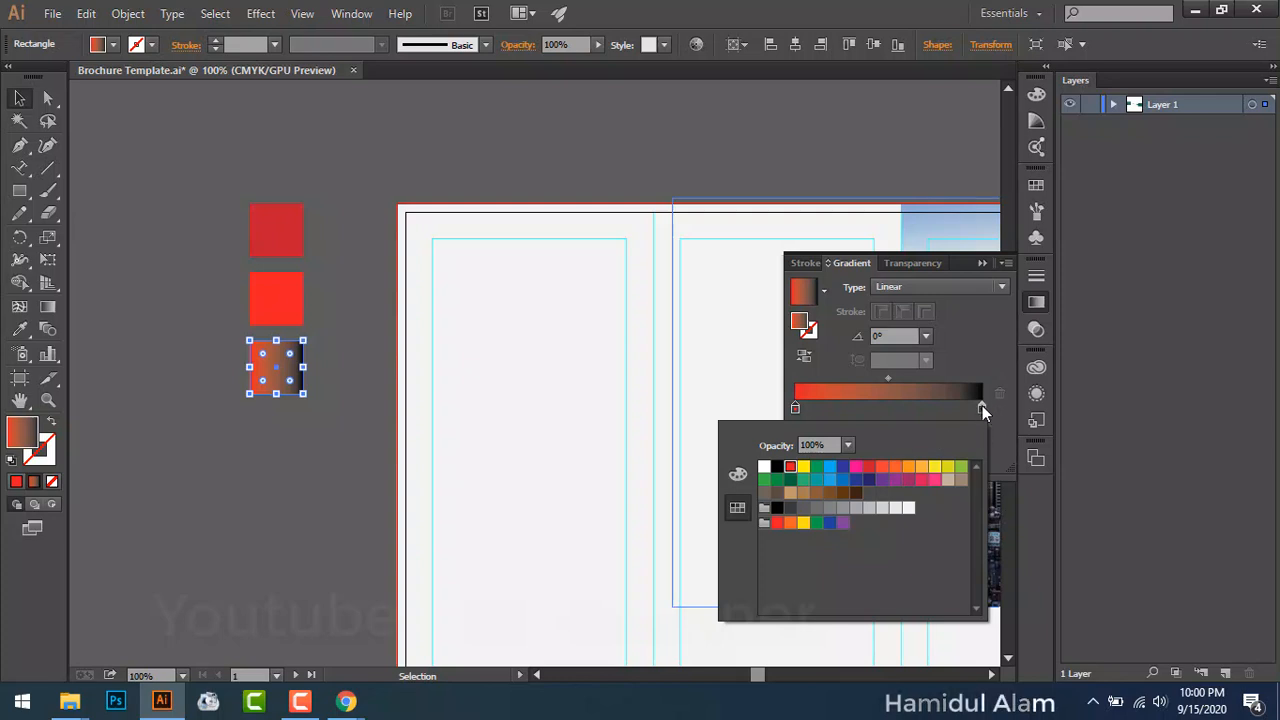
{"action": "left_click", "coordinate": [982, 407]}
{"action": "double_click", "coordinate": [981, 407]}
{"action": "left_click", "coordinate": [871, 471]}
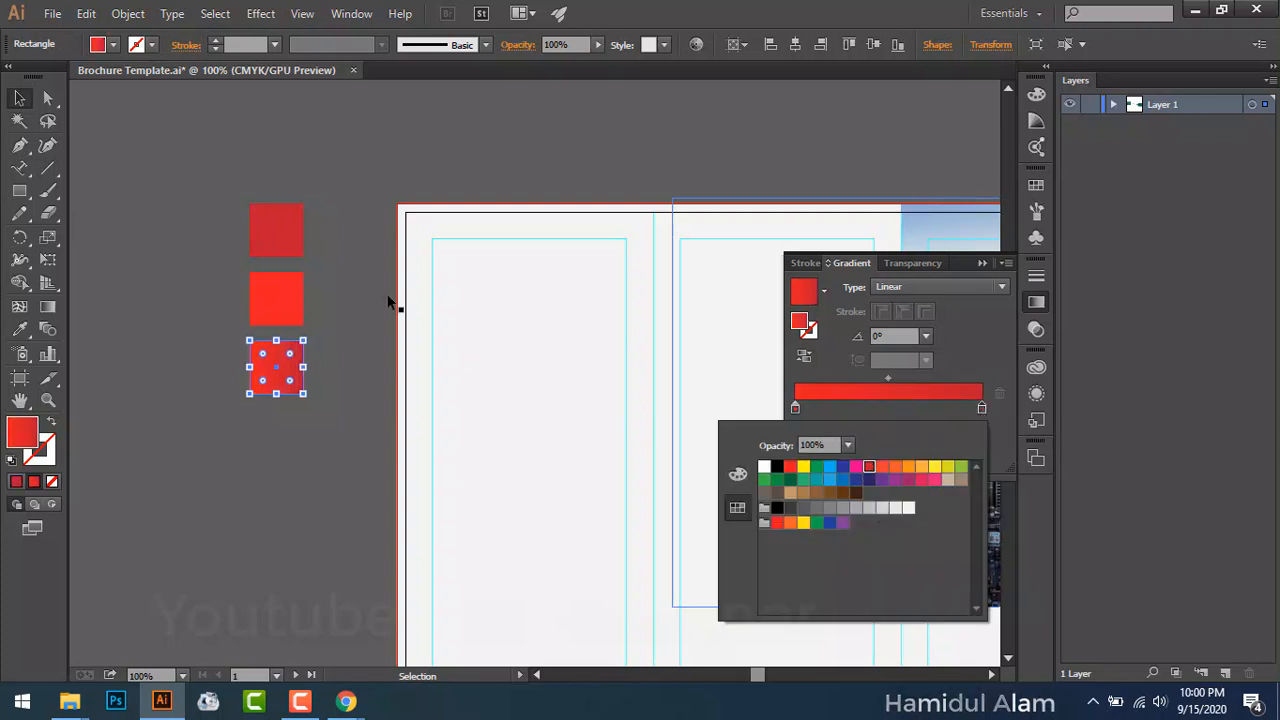
{"action": "left_click", "coordinate": [20, 97]}
{"action": "left_click", "coordinate": [117, 195]}
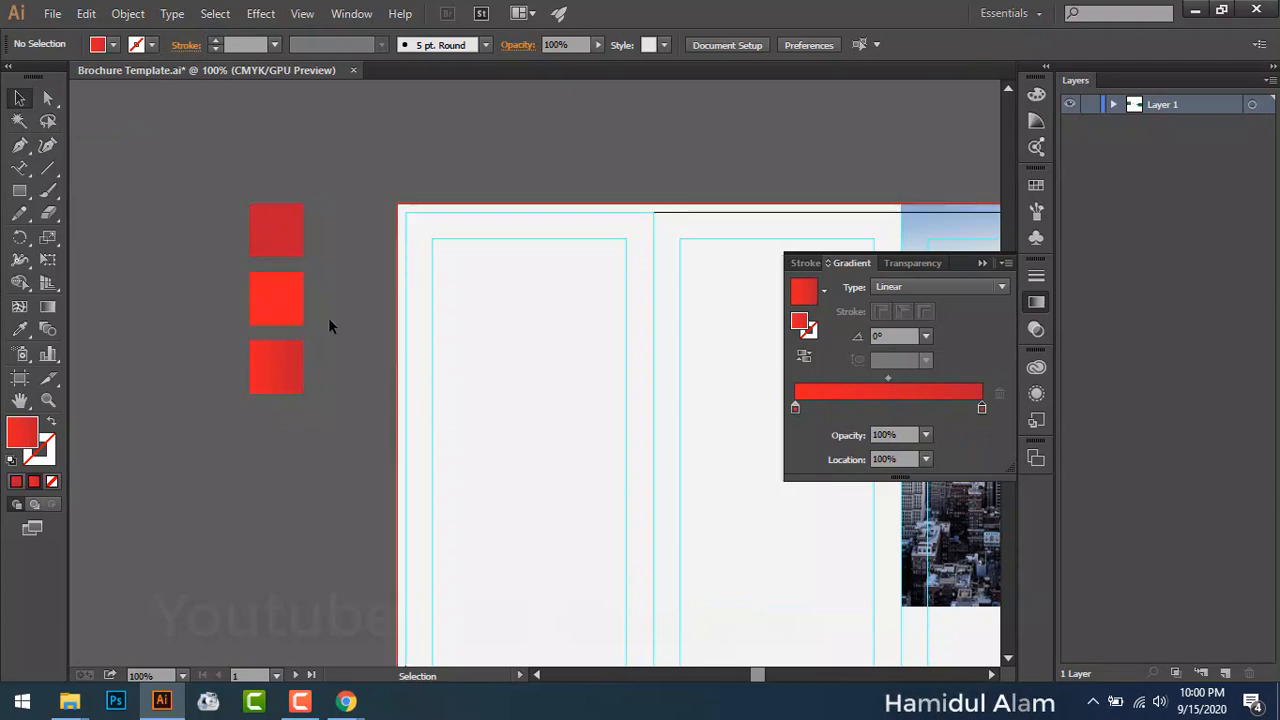
Step: Move the three red squares closer to the page and lock them with Object > Lock > Selection
{"action": "left_click_drag", "start_coordinate": [561, 349], "coordinate": [443, 270]}
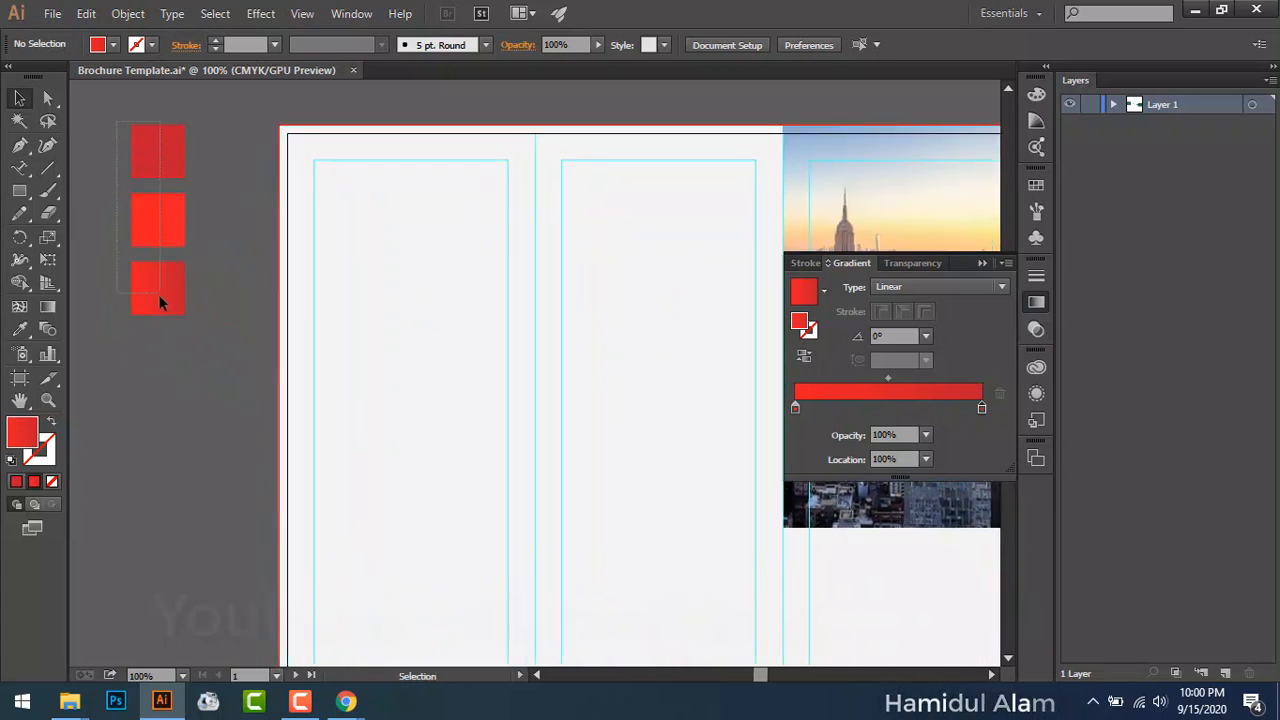
{"action": "left_click_drag", "start_coordinate": [159, 298], "coordinate": [216, 290]}
{"action": "left_click", "coordinate": [186, 353]}
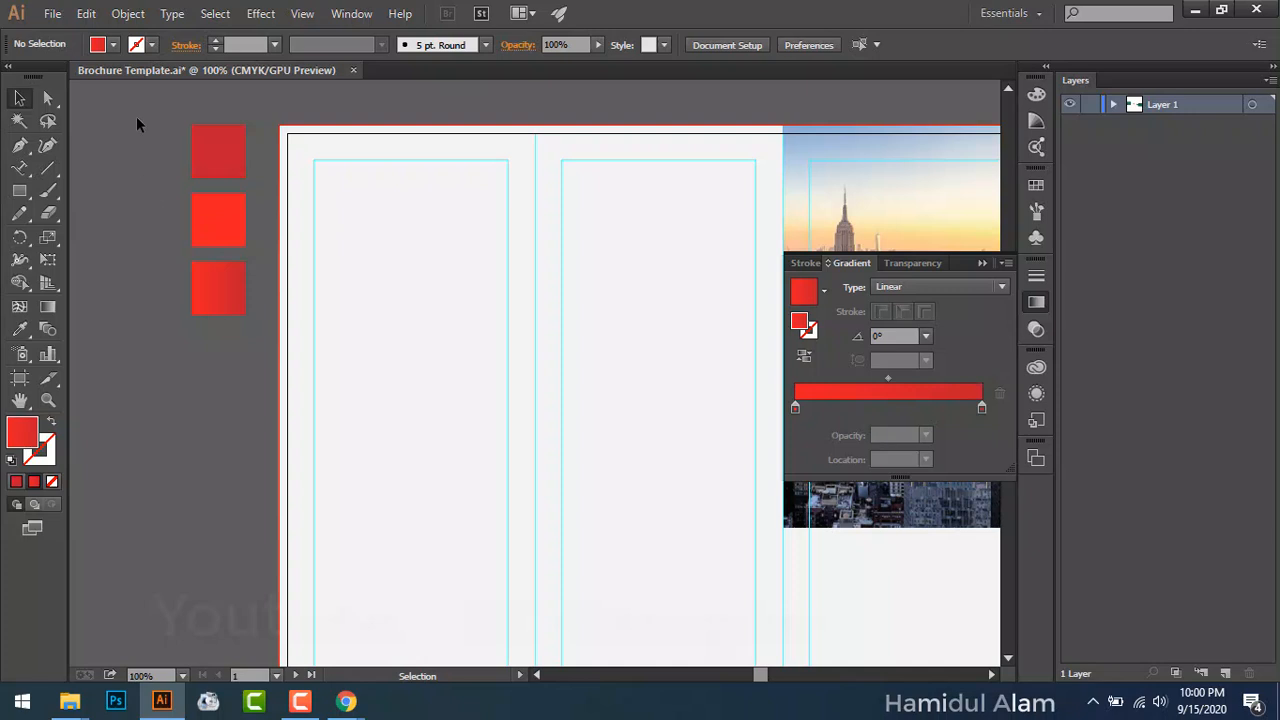
{"action": "left_click_drag", "start_coordinate": [137, 122], "coordinate": [249, 304]}
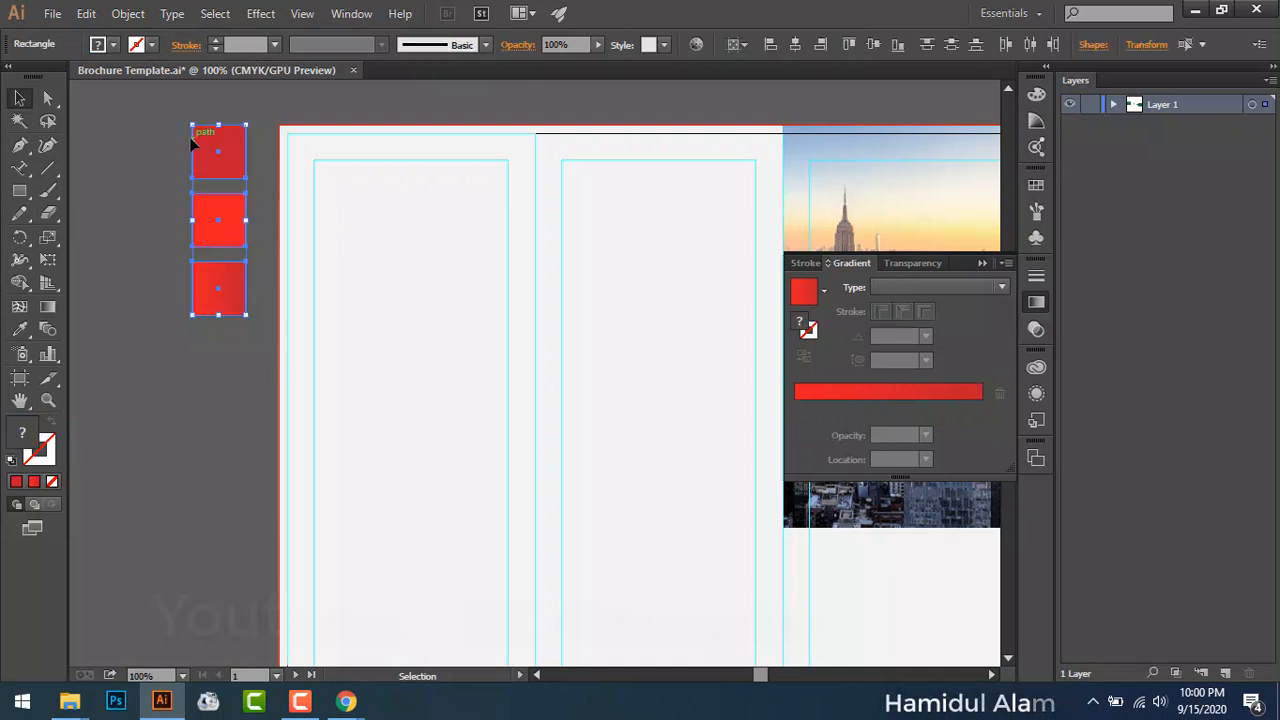
{"action": "left_click", "coordinate": [137, 16]}
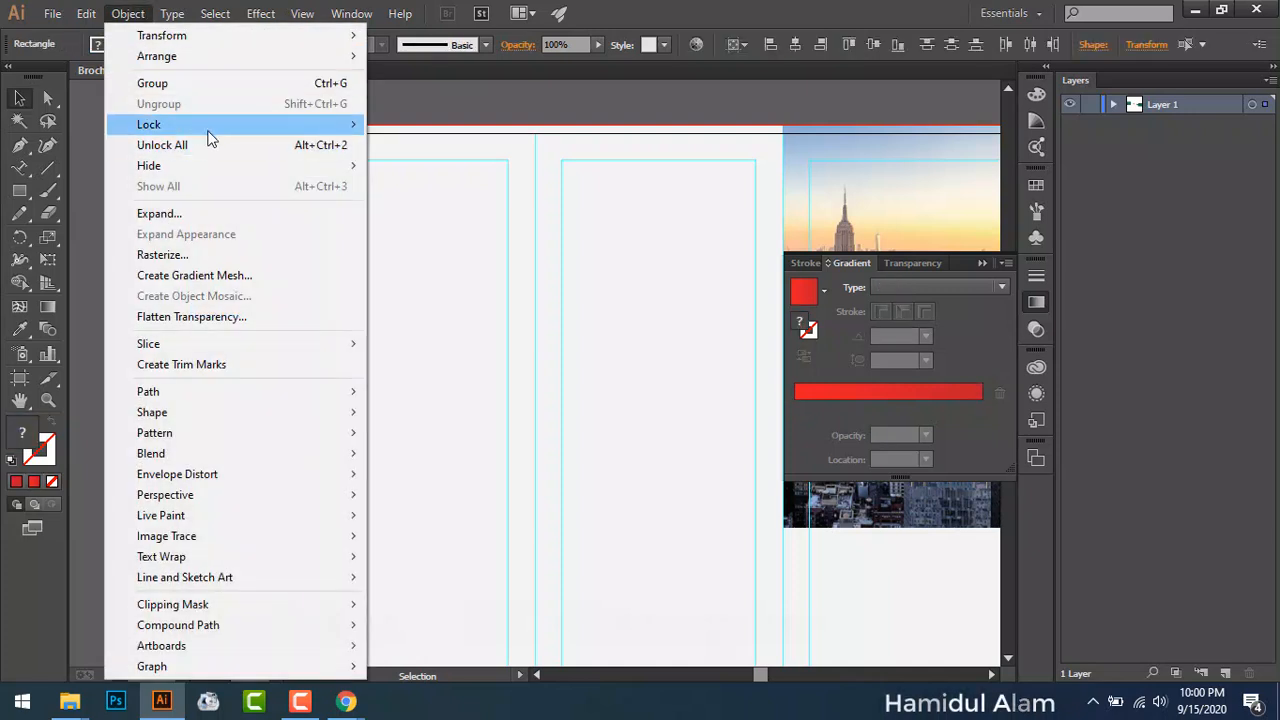
{"action": "mouse_move", "coordinate": [315, 128]}
{"action": "left_click", "coordinate": [387, 126]}
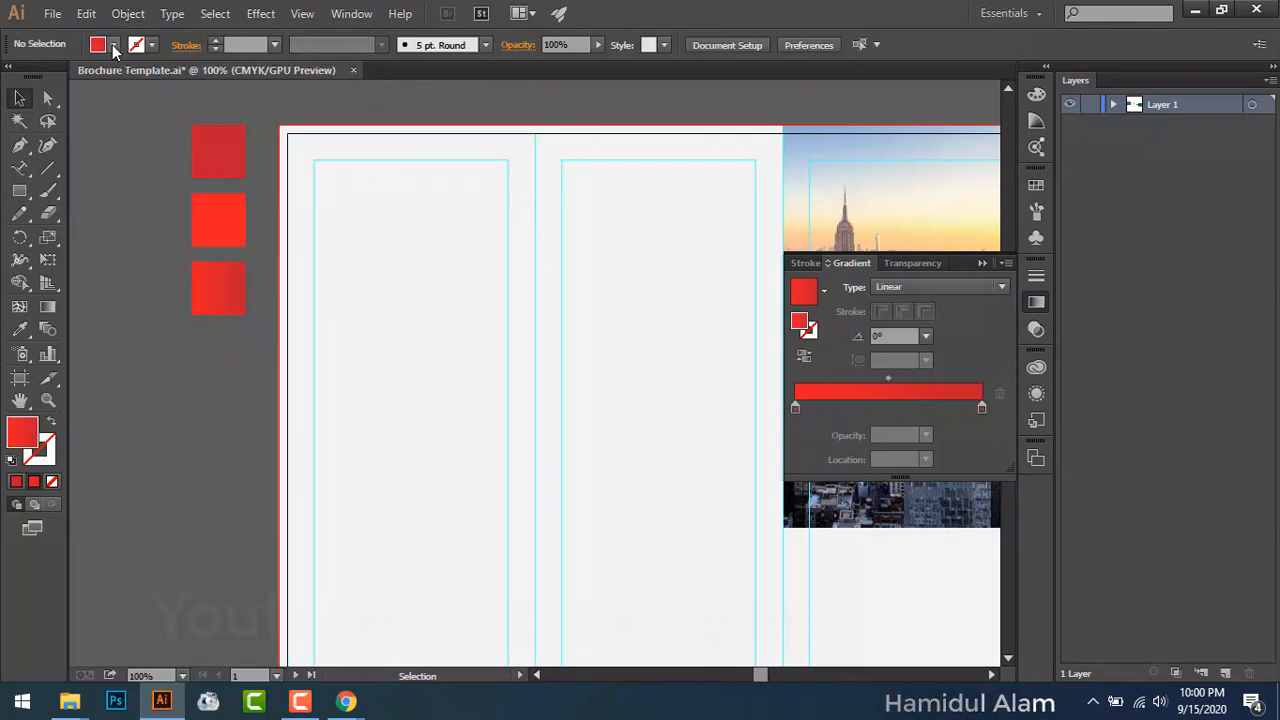
Step: Collapse the Gradient panel and pan the page back into view
{"action": "left_click", "coordinate": [114, 45]}
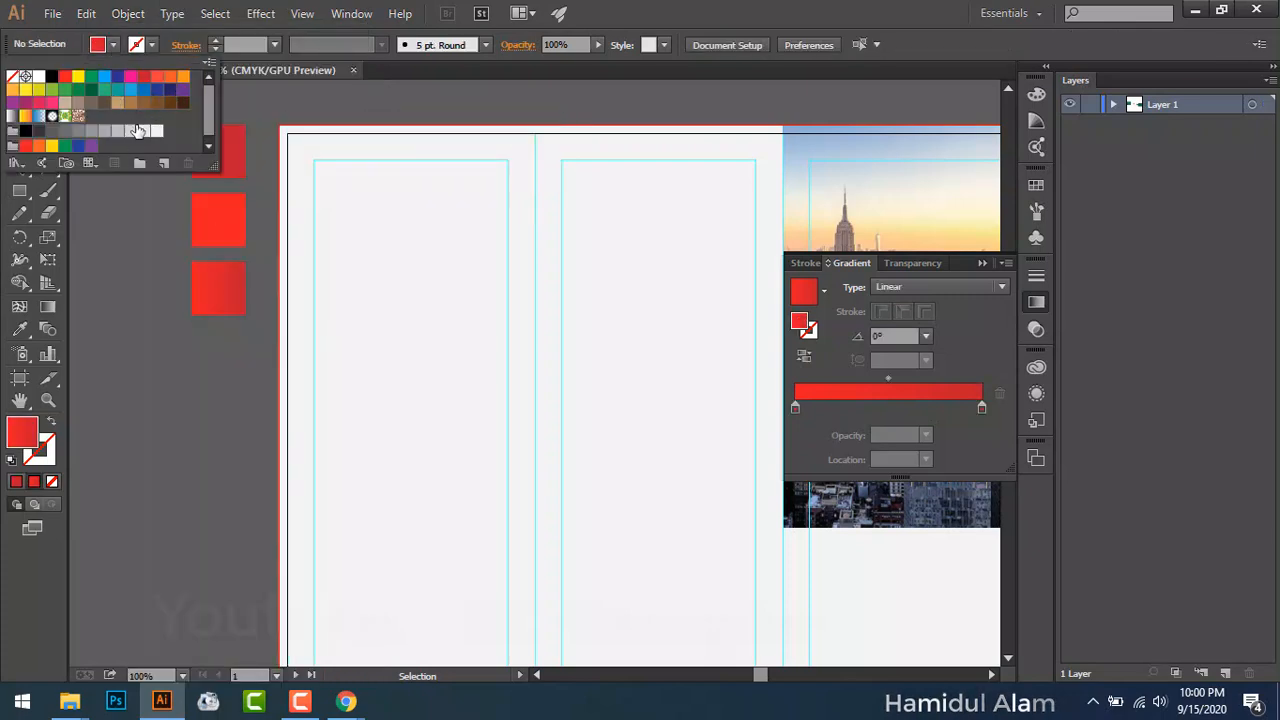
{"action": "left_click", "coordinate": [89, 373]}
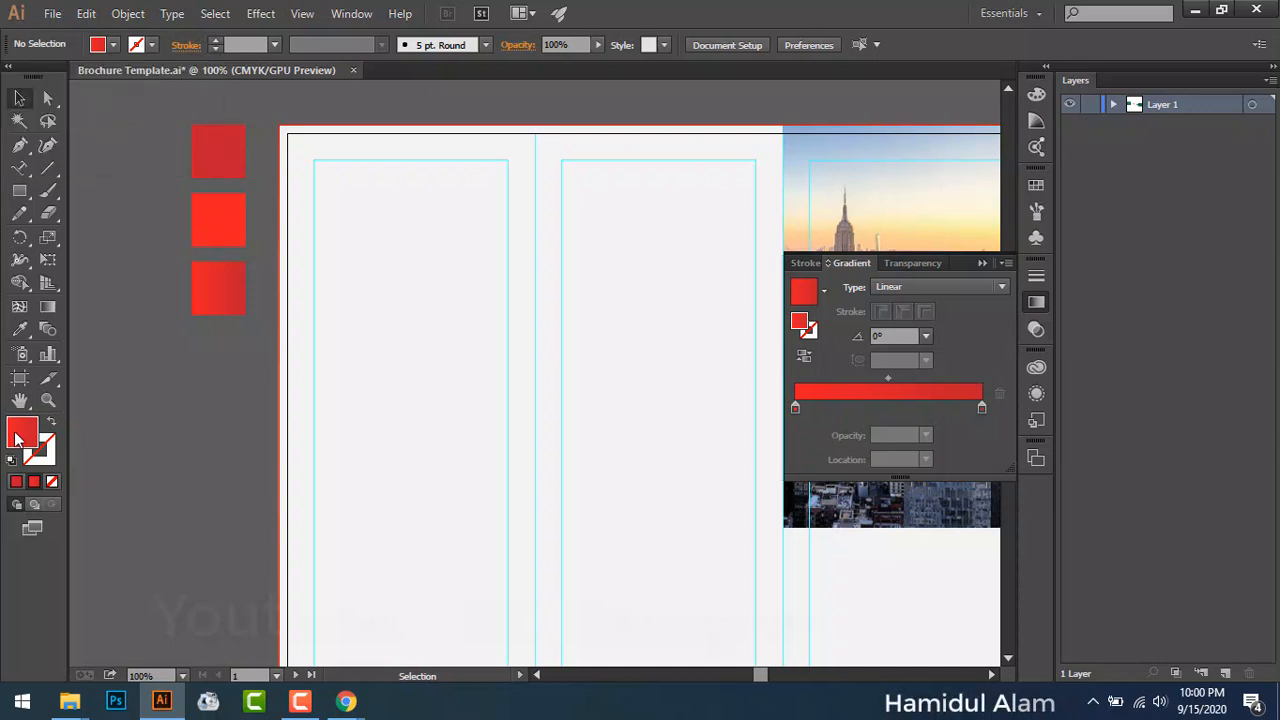
{"action": "double_click", "coordinate": [17, 438]}
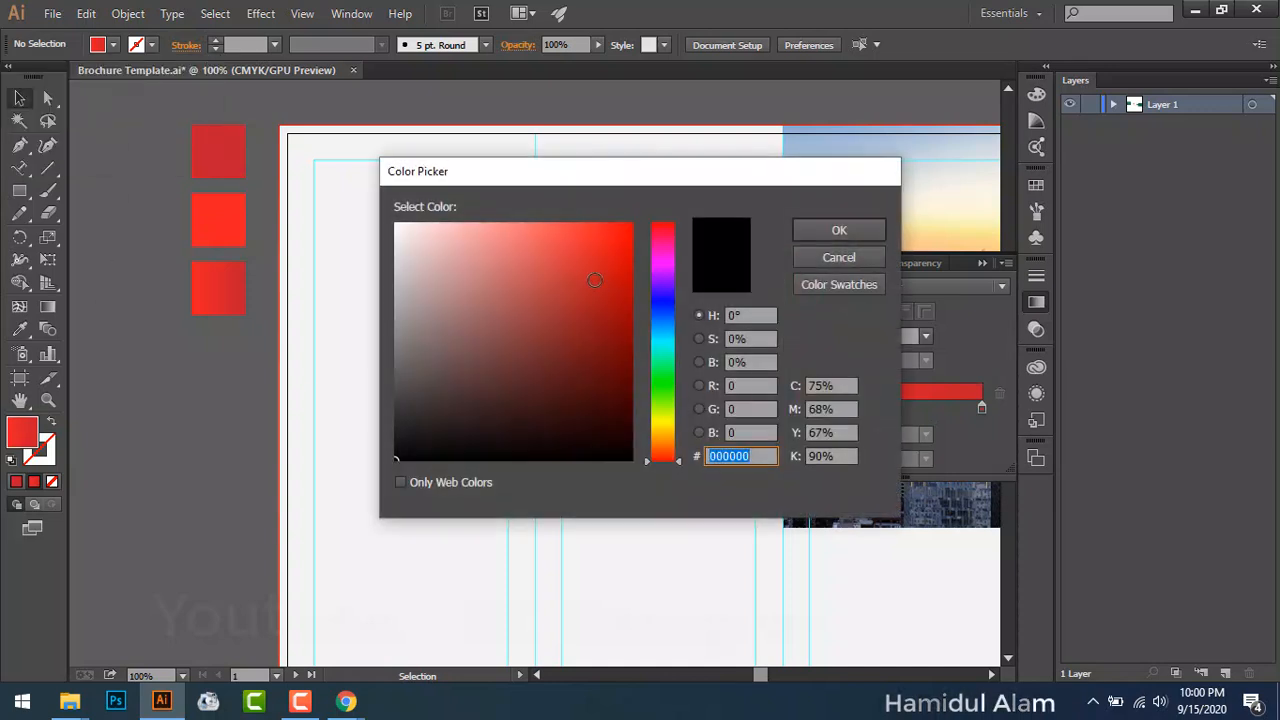
{"action": "left_click", "coordinate": [846, 260]}
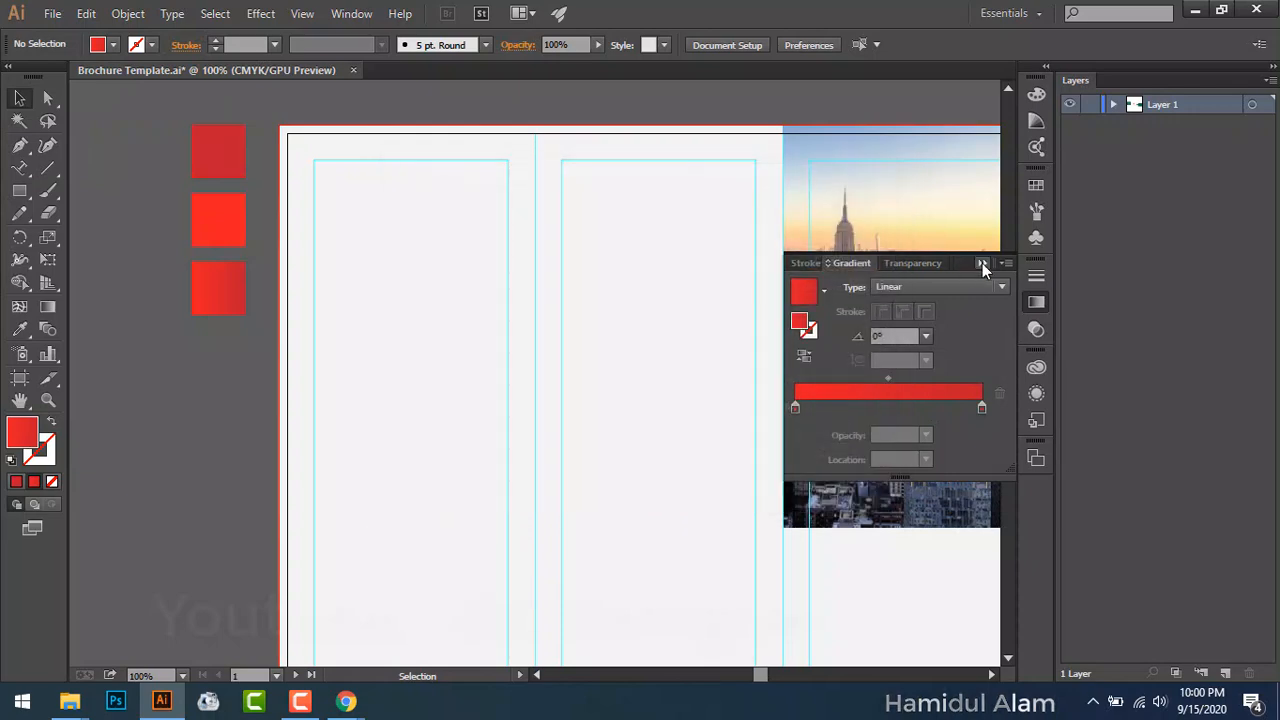
{"action": "left_click", "coordinate": [982, 263]}
{"action": "key", "text": "space"}
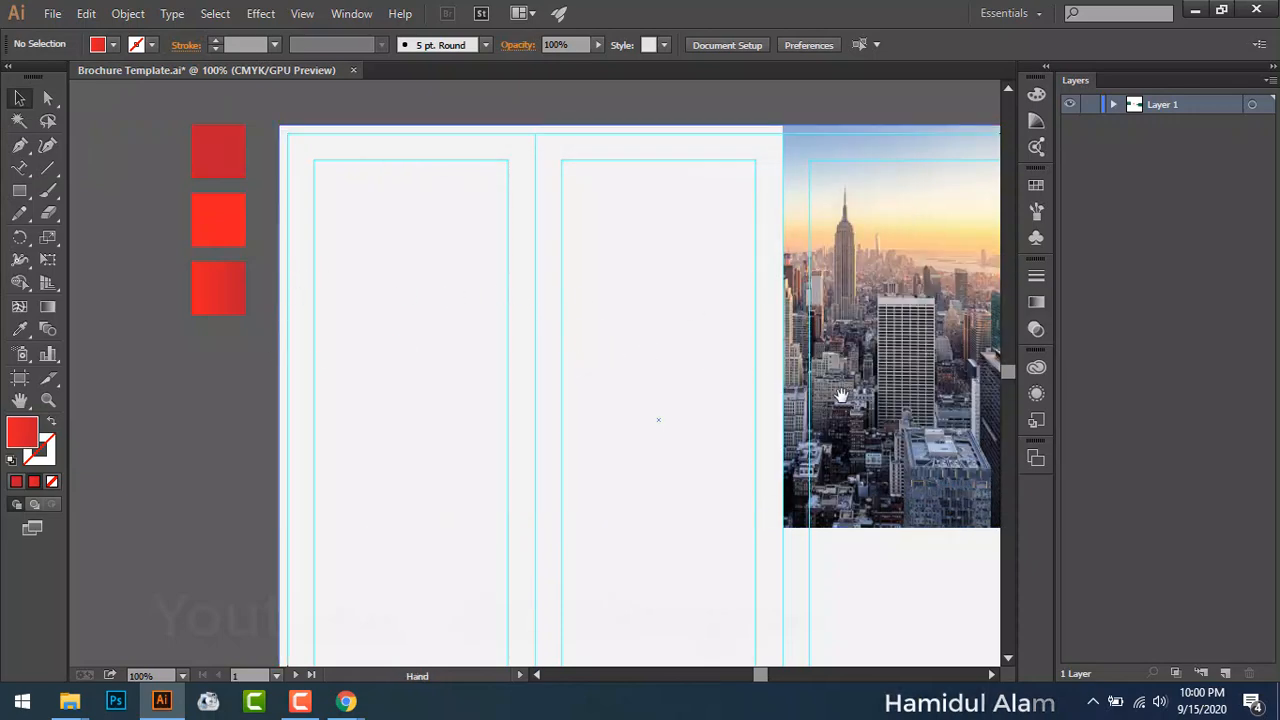
{"action": "left_click_drag", "start_coordinate": [433, 308], "coordinate": [560, 346]}
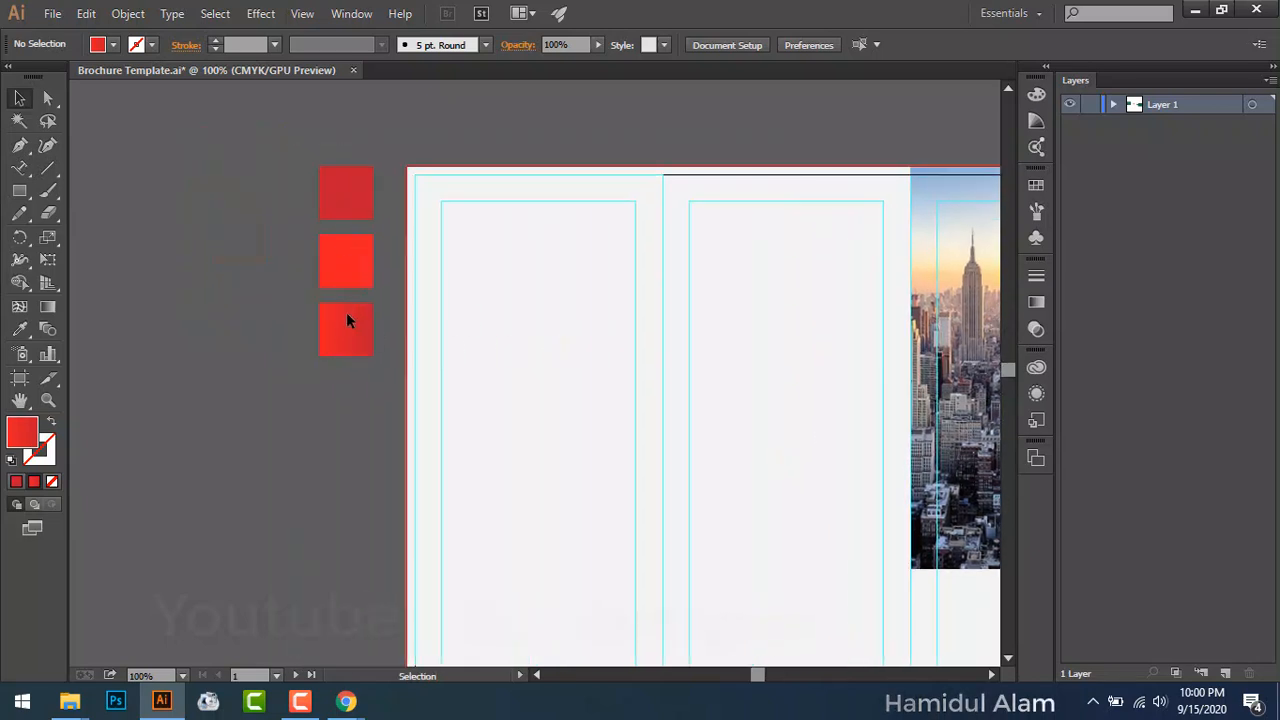
{"action": "left_click", "coordinate": [130, 14]}
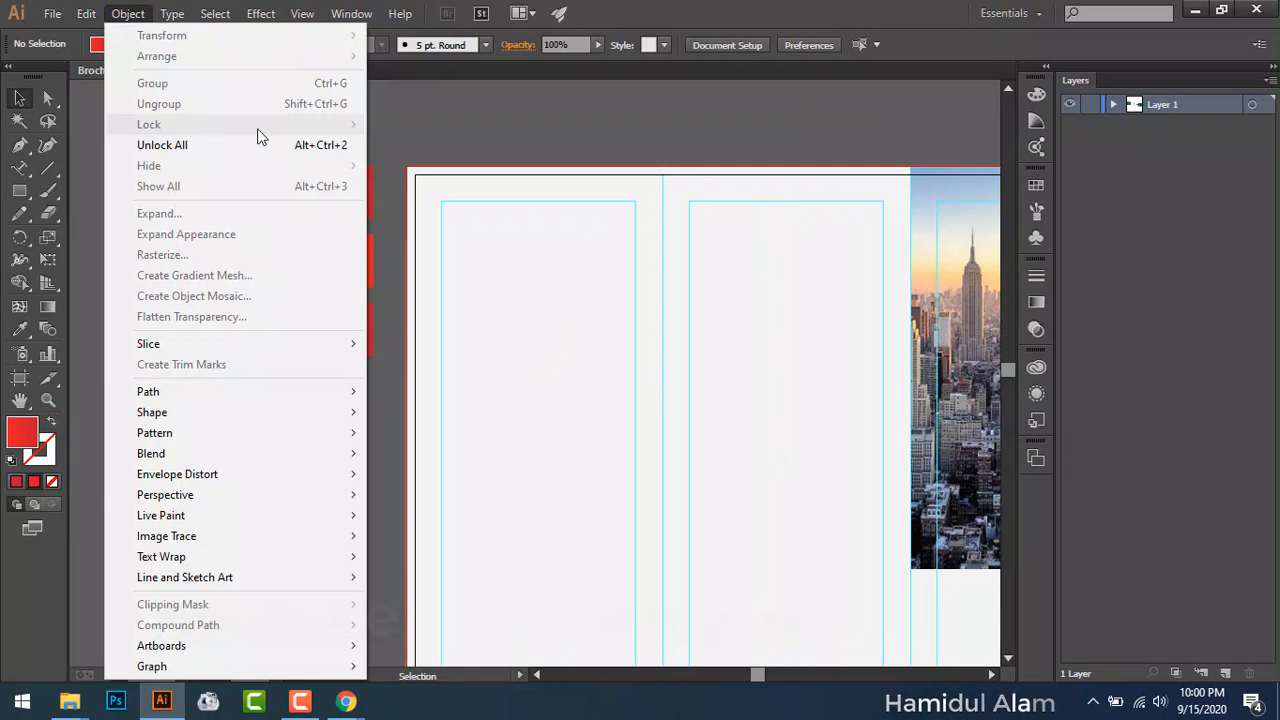
{"action": "left_click", "coordinate": [472, 125]}
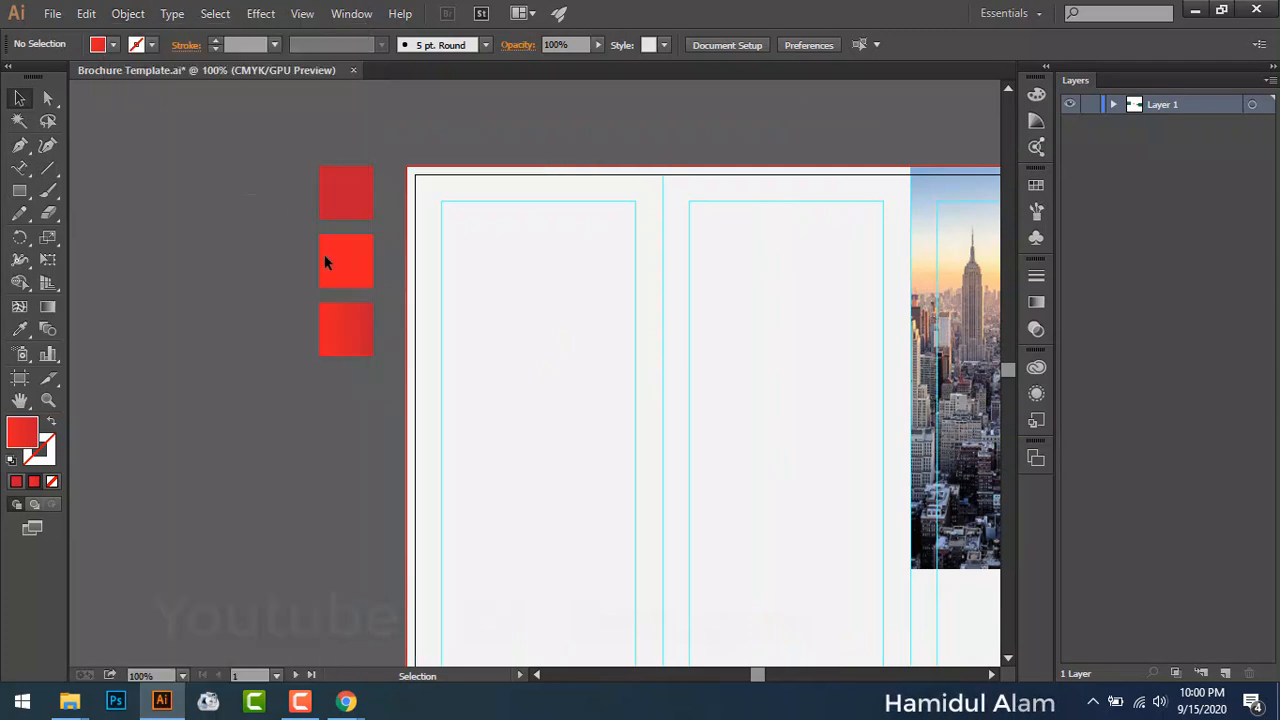
Step: Move the green rectangle over the city photo panel and bring it to the front
{"action": "left_click_drag", "start_coordinate": [412, 280], "coordinate": [724, 382]}
{"action": "left_click_drag", "start_coordinate": [385, 262], "coordinate": [857, 365]}
{"action": "left_click", "coordinate": [272, 262]}
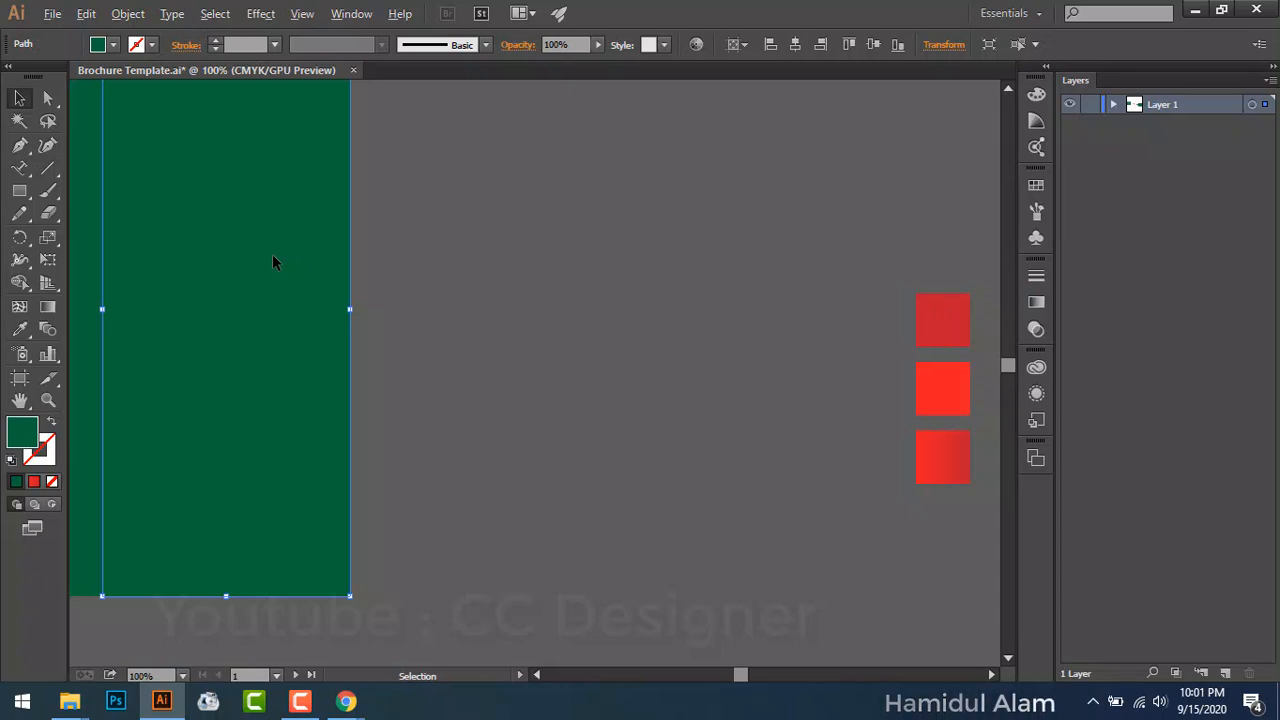
{"action": "left_click_drag", "start_coordinate": [272, 262], "coordinate": [723, 290]}
{"action": "left_click_drag", "start_coordinate": [837, 343], "coordinate": [445, 322]}
{"action": "left_click_drag", "start_coordinate": [298, 320], "coordinate": [241, 337]}
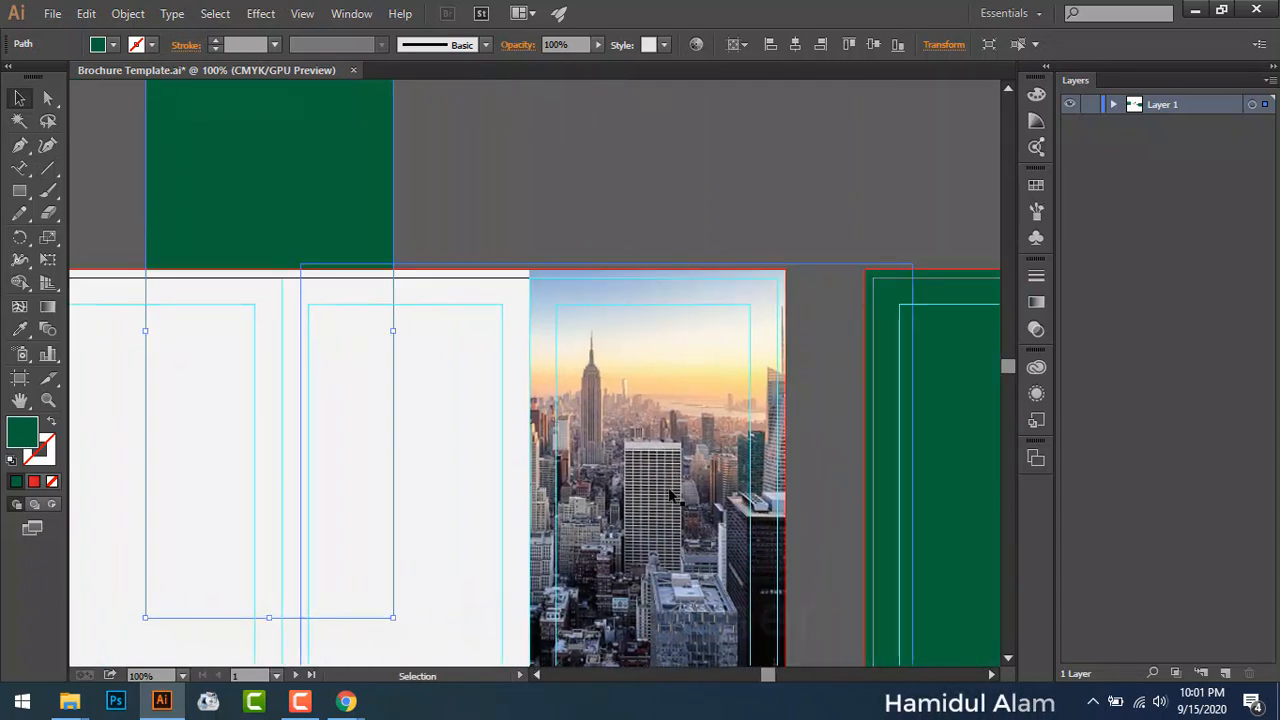
{"action": "left_click_drag", "start_coordinate": [343, 200], "coordinate": [822, 285]}
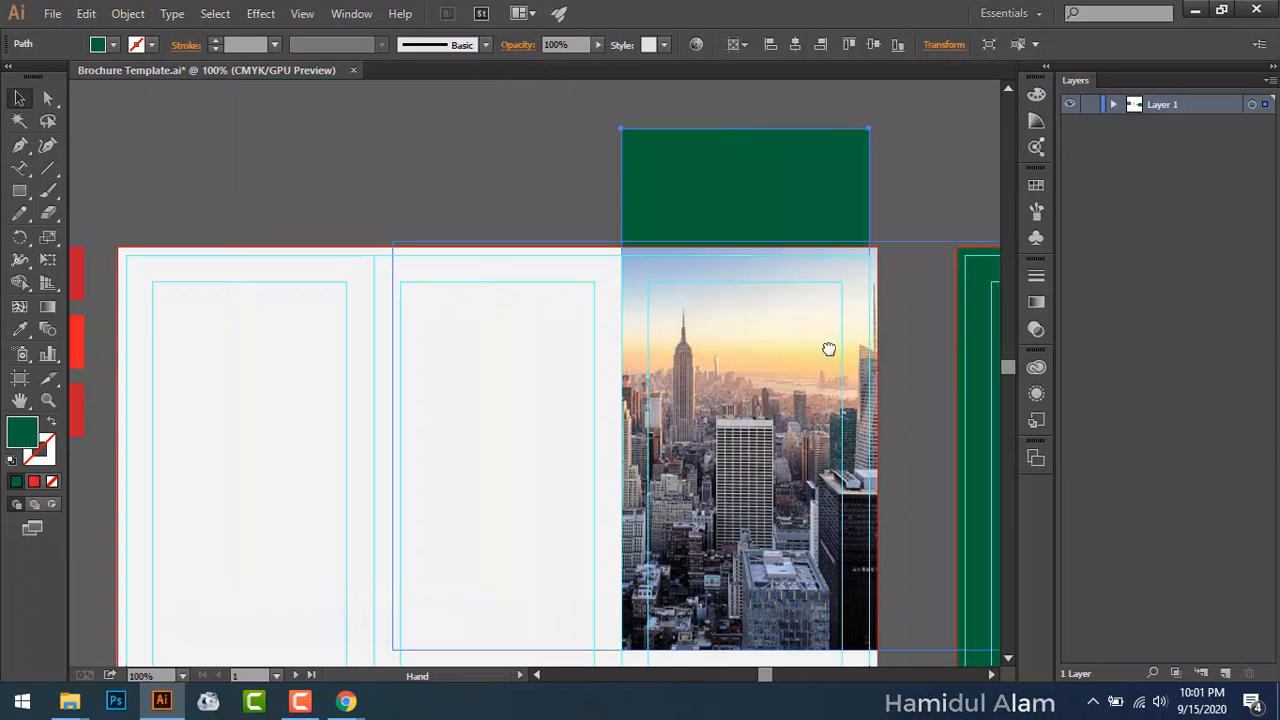
{"action": "left_click_drag", "start_coordinate": [829, 349], "coordinate": [763, 294]}
{"action": "right_click", "coordinate": [727, 128]}
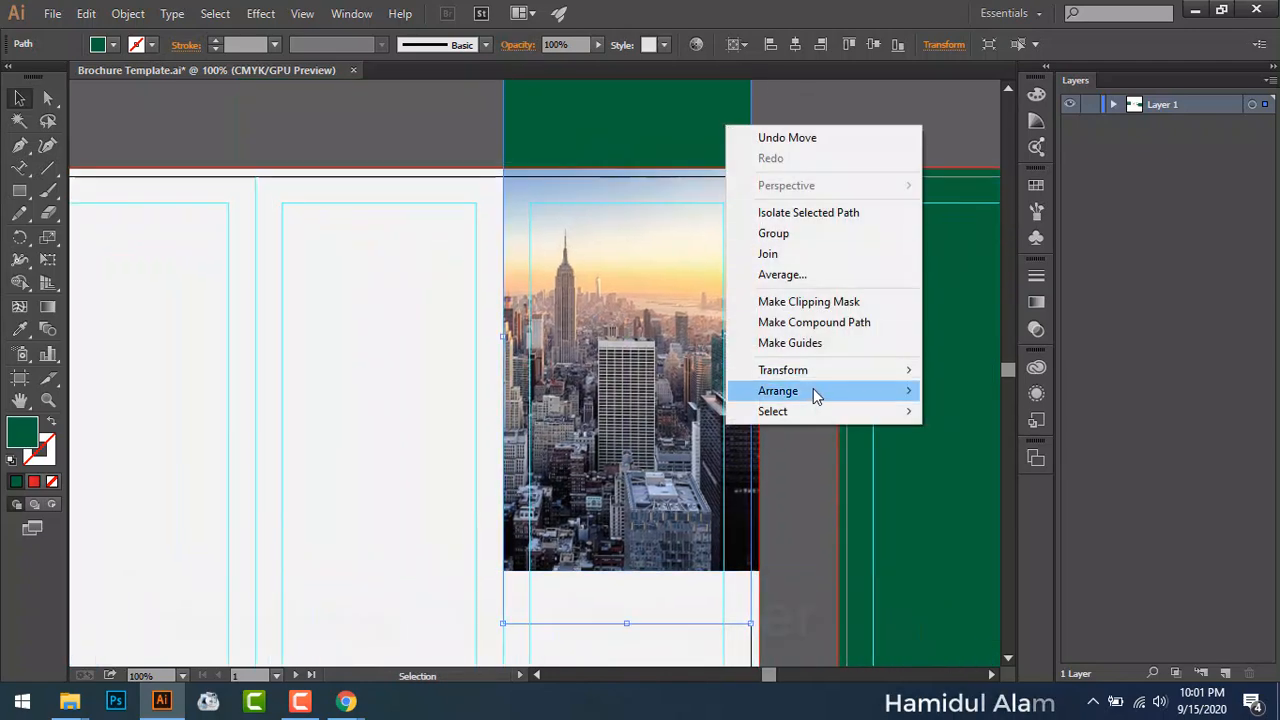
{"action": "mouse_move", "coordinate": [815, 392]}
{"action": "left_click", "coordinate": [975, 392]}
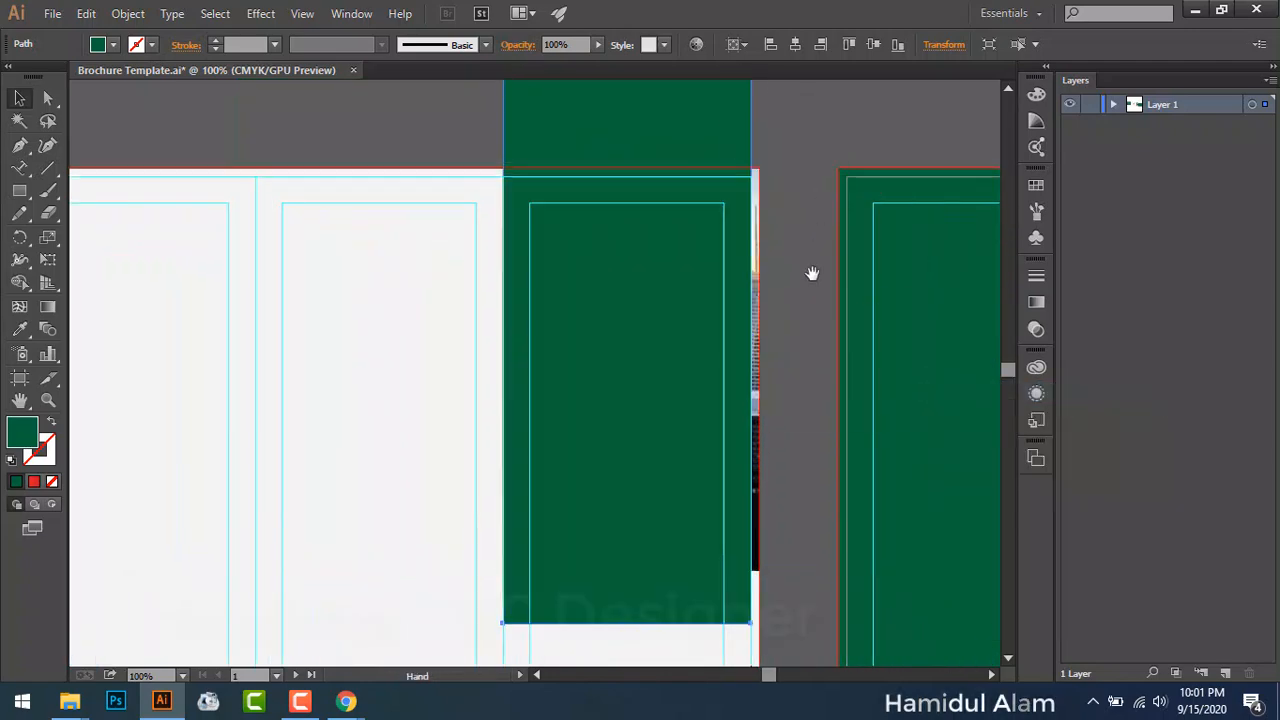
{"action": "scroll", "coordinate": [811, 274], "scroll_direction": "down", "scroll_amount": 4}
{"action": "left_click_drag", "start_coordinate": [652, 224], "coordinate": [651, 346]}
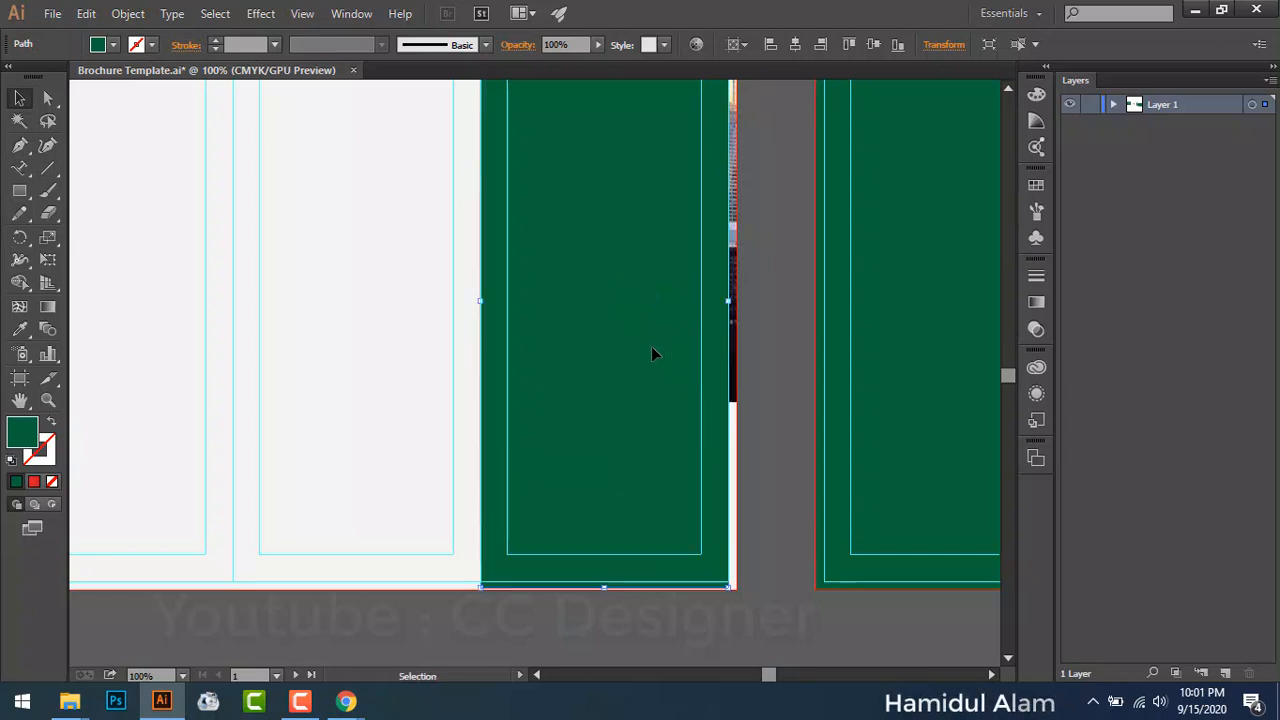
Step: Stretch the rectangle to the right and top bleed lines and fill it with the red square's colour
{"action": "scroll", "coordinate": [784, 292], "scroll_direction": "up", "scroll_amount": 2}
{"action": "scroll", "coordinate": [766, 285], "scroll_direction": "up", "scroll_amount": 1}
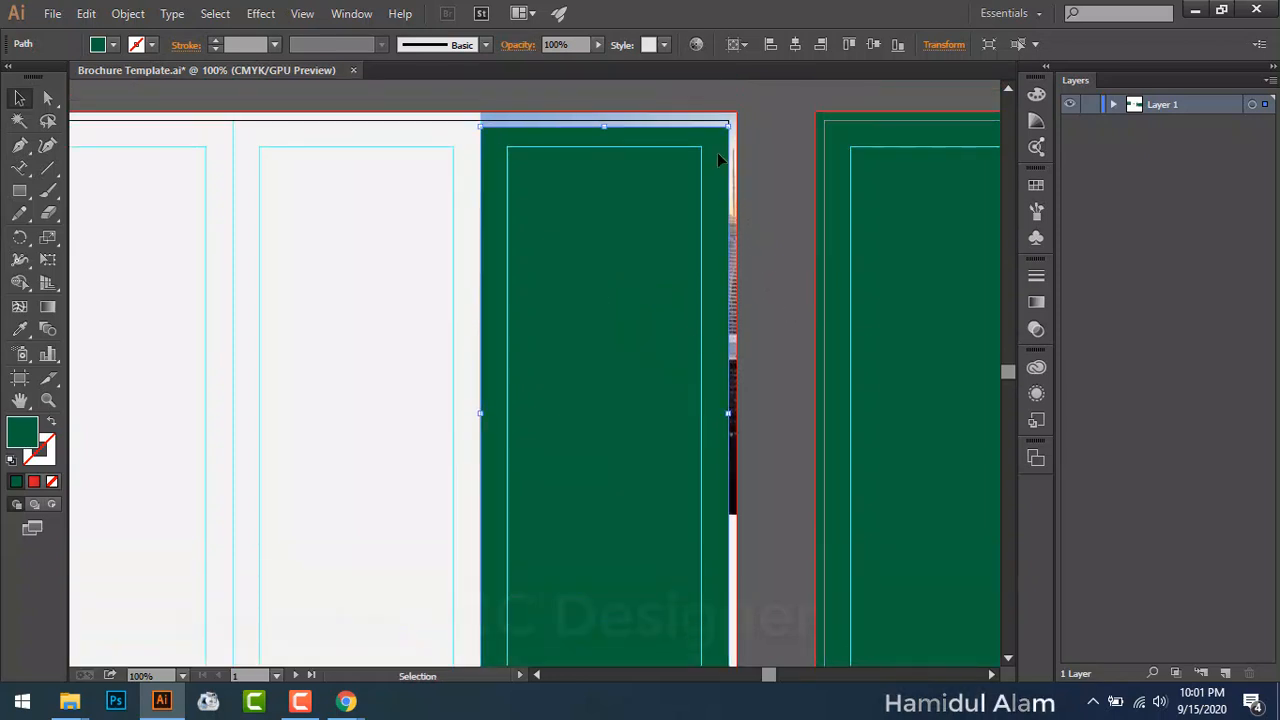
{"action": "left_click_drag", "start_coordinate": [728, 130], "coordinate": [728, 128]}
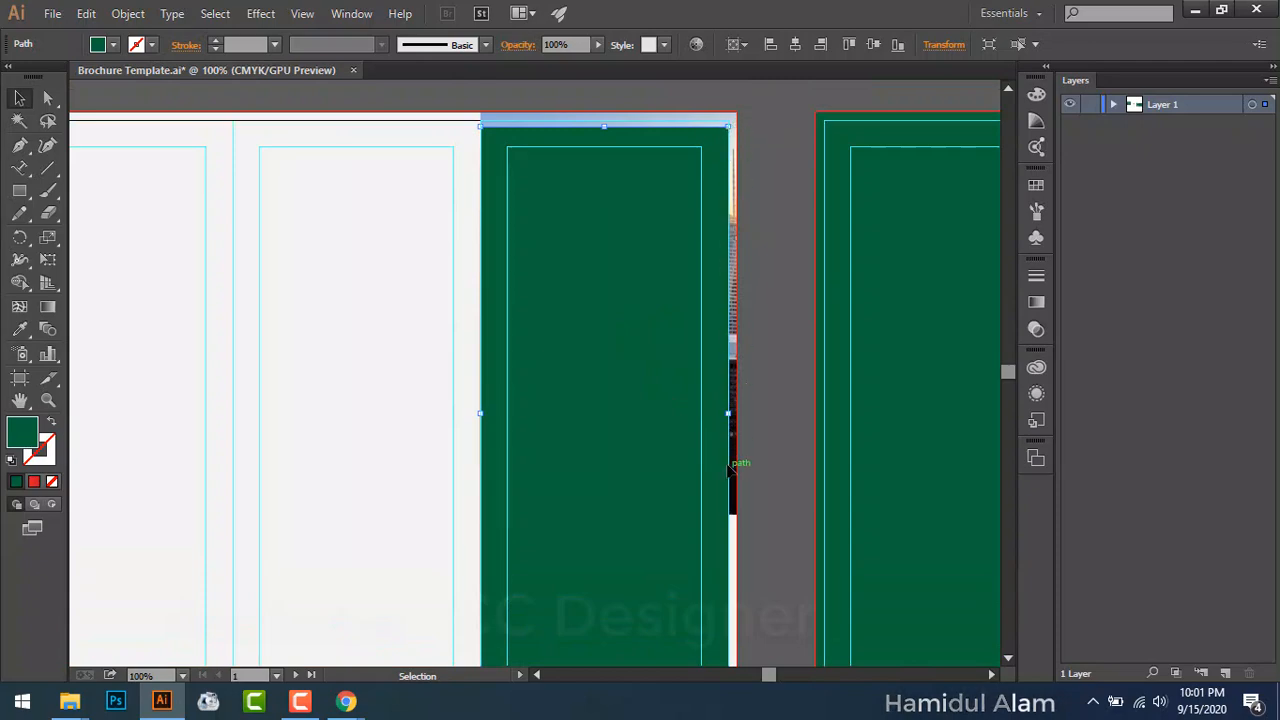
{"action": "left_click_drag", "start_coordinate": [727, 413], "coordinate": [736, 414]}
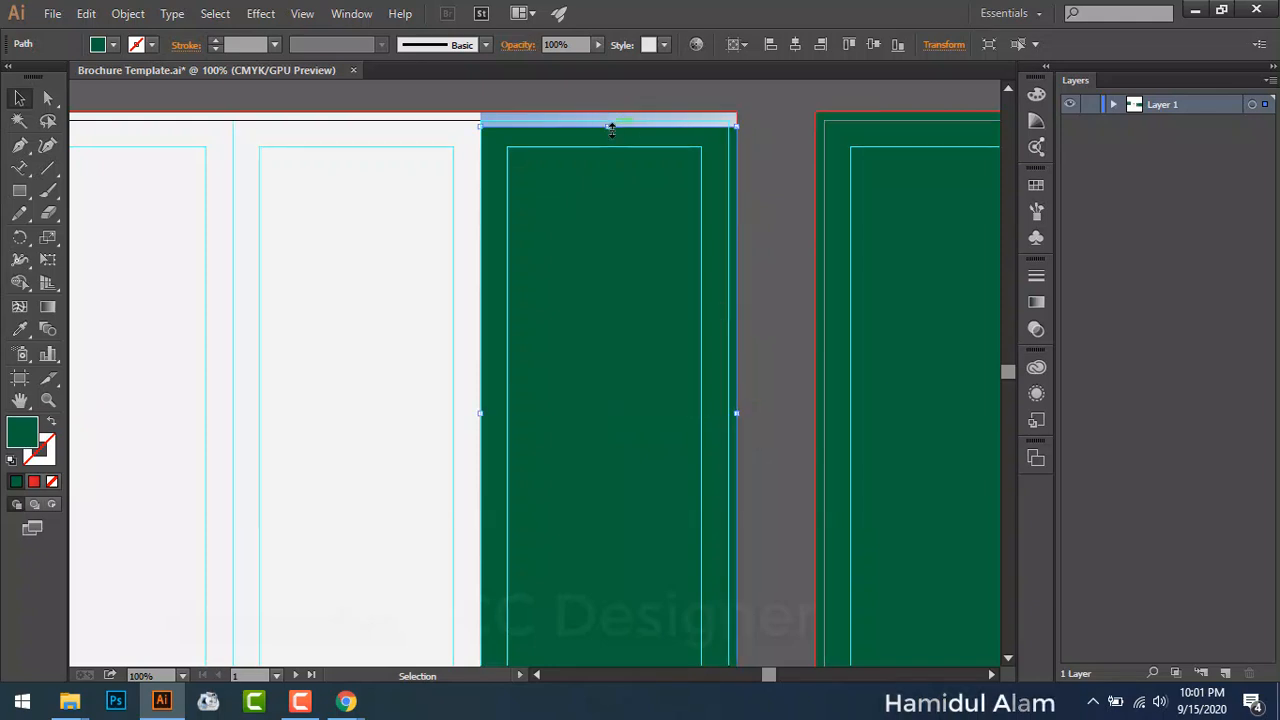
{"action": "left_click_drag", "start_coordinate": [608, 126], "coordinate": [613, 113]}
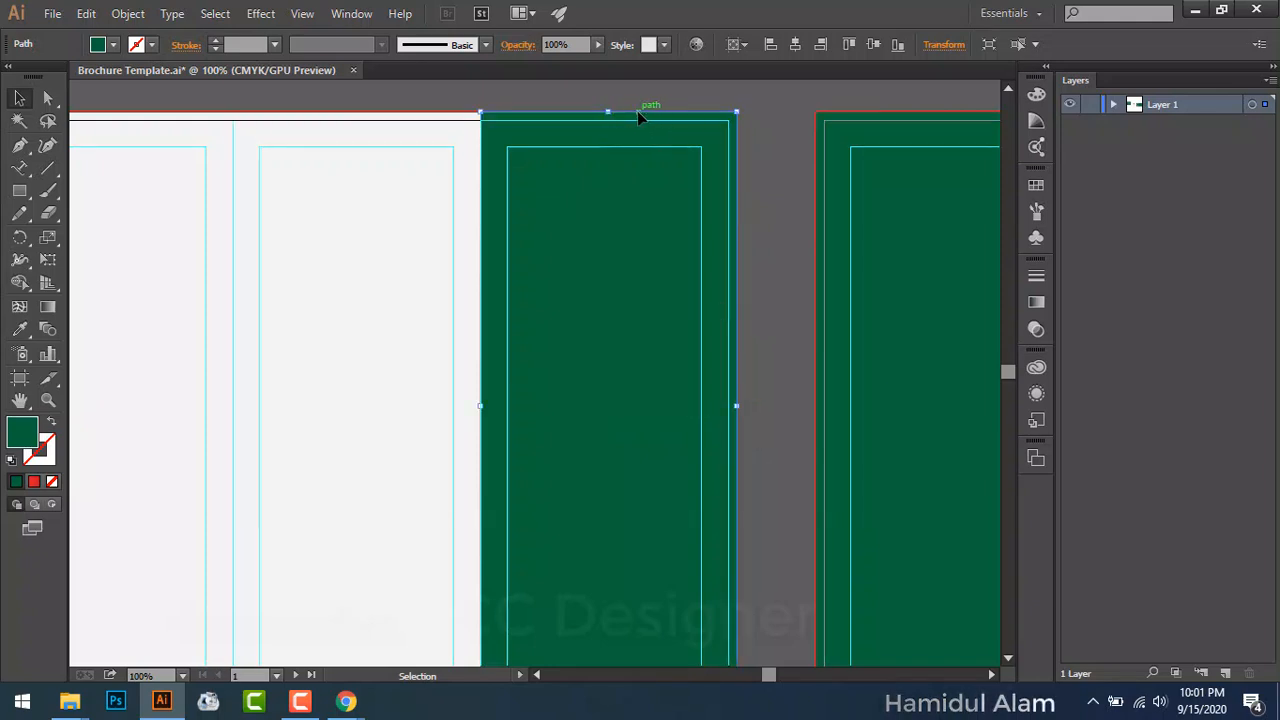
{"action": "left_click_drag", "start_coordinate": [490, 257], "coordinate": [892, 247]}
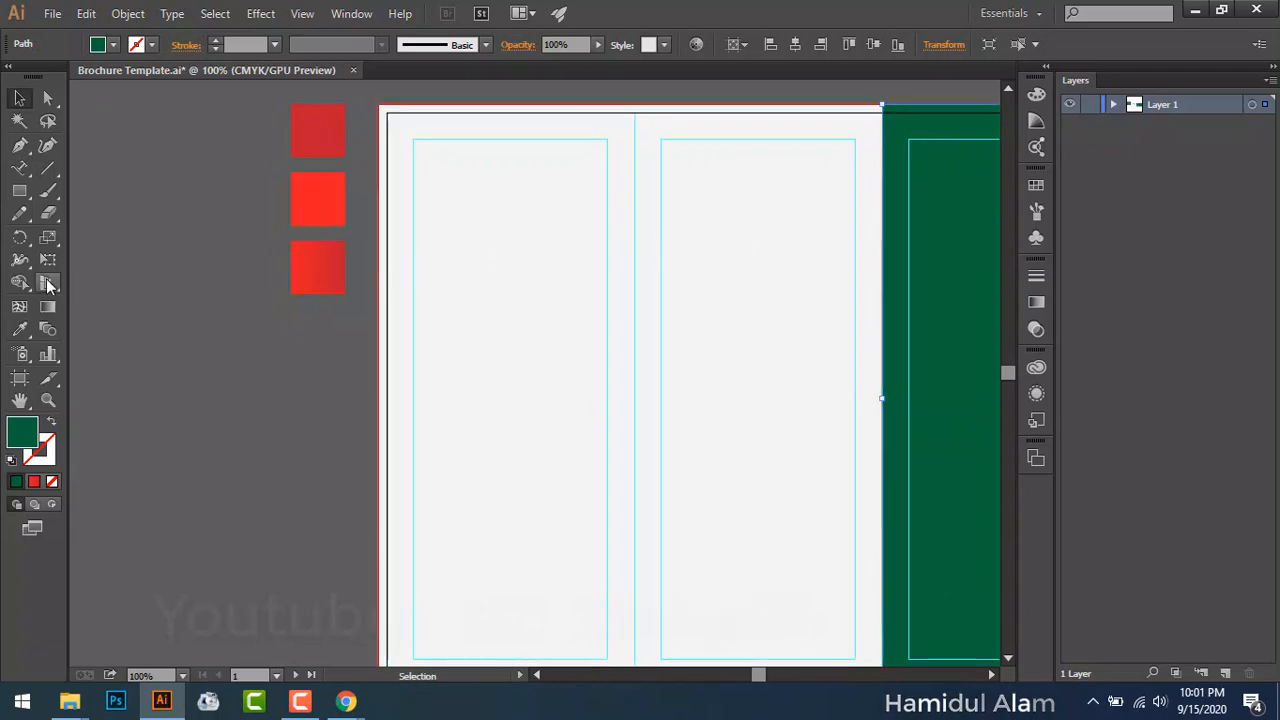
{"action": "left_click", "coordinate": [19, 329]}
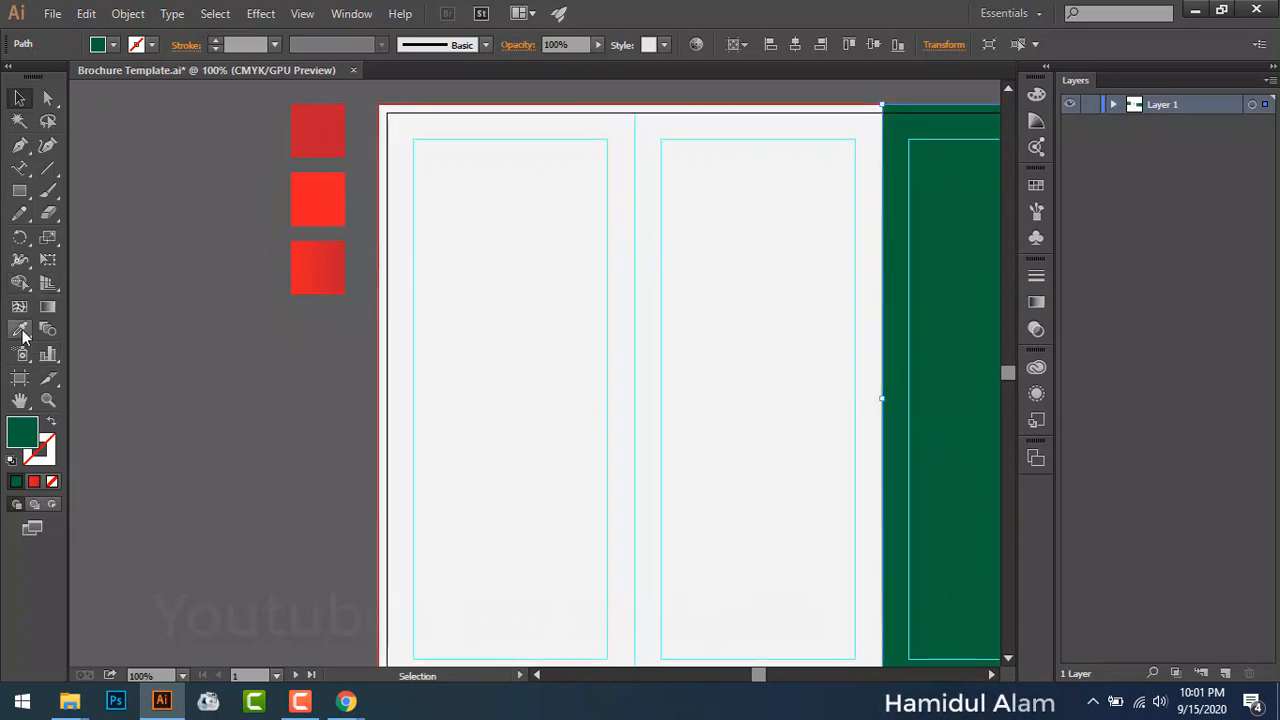
{"action": "left_click", "coordinate": [339, 186]}
Step: Lower the red panel's opacity to 58% so the city photo shows through
{"action": "key", "text": "space"}
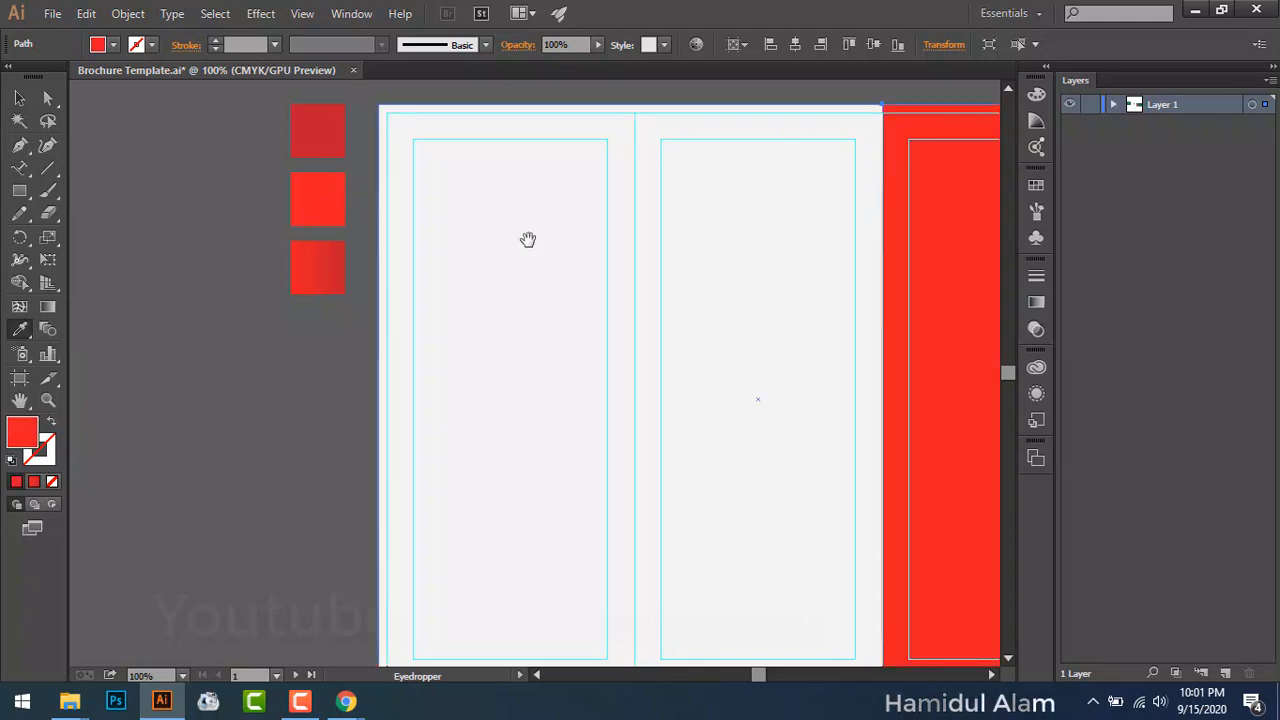
{"action": "left_click_drag", "start_coordinate": [528, 237], "coordinate": [381, 254]}
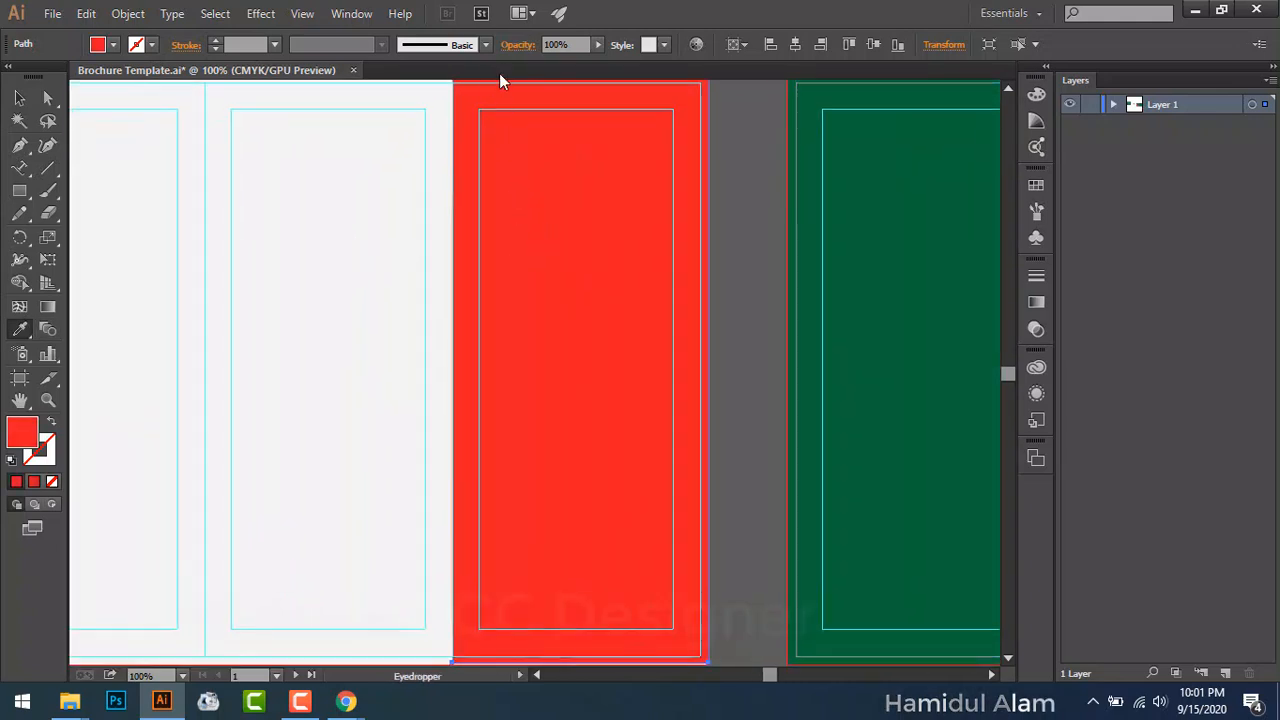
{"action": "left_click", "coordinate": [596, 45]}
{"action": "mouse_move", "coordinate": [575, 62]}
{"action": "left_mouse_down"}
{"action": "mouse_move", "coordinate": [551, 58]}
{"action": "mouse_move", "coordinate": [573, 62]}
{"action": "left_mouse_up"}
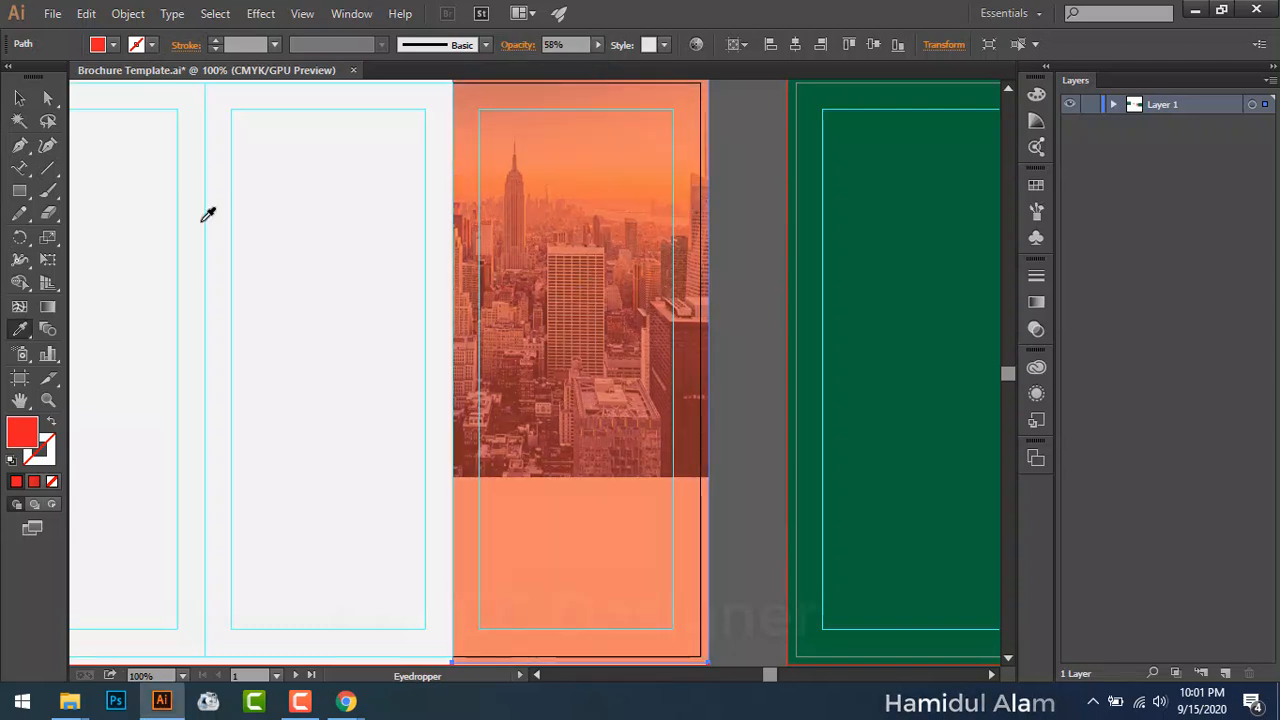
Step: Shorten the red panel so it ends at the photo's bottom edge
{"action": "key", "text": "v"}
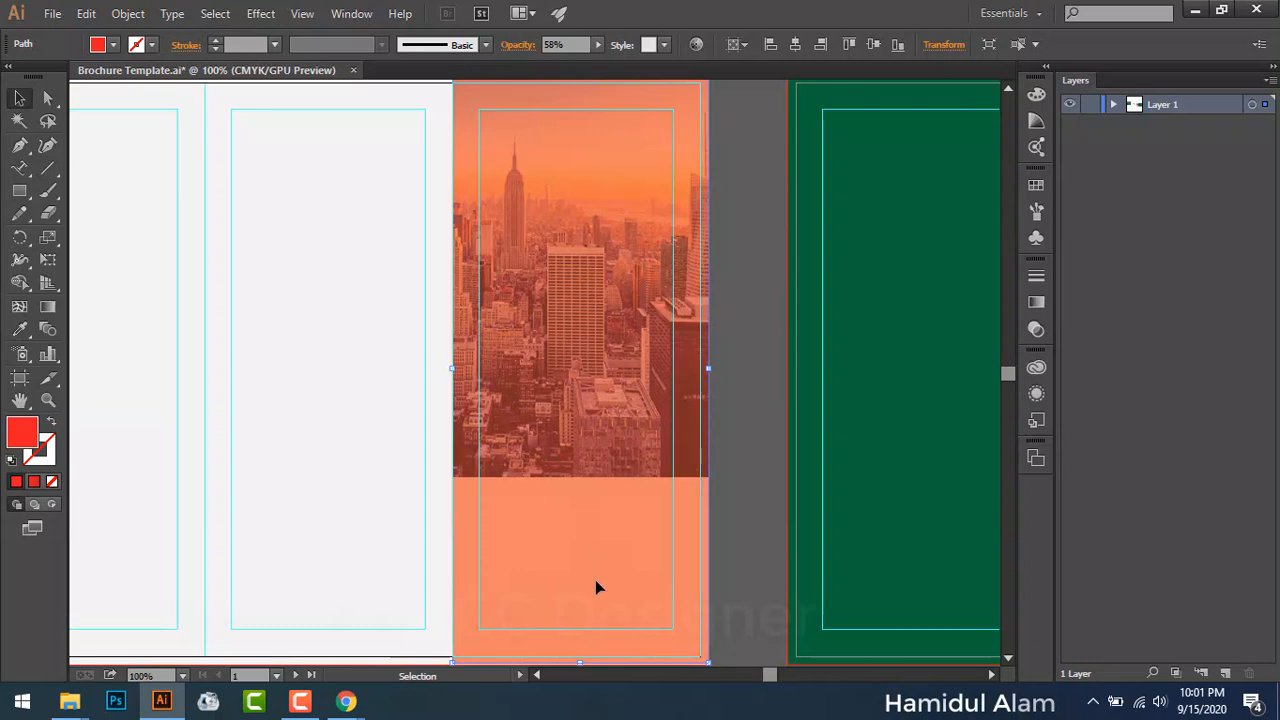
{"action": "scroll", "coordinate": [596, 587], "scroll_direction": "down", "scroll_amount": 2}
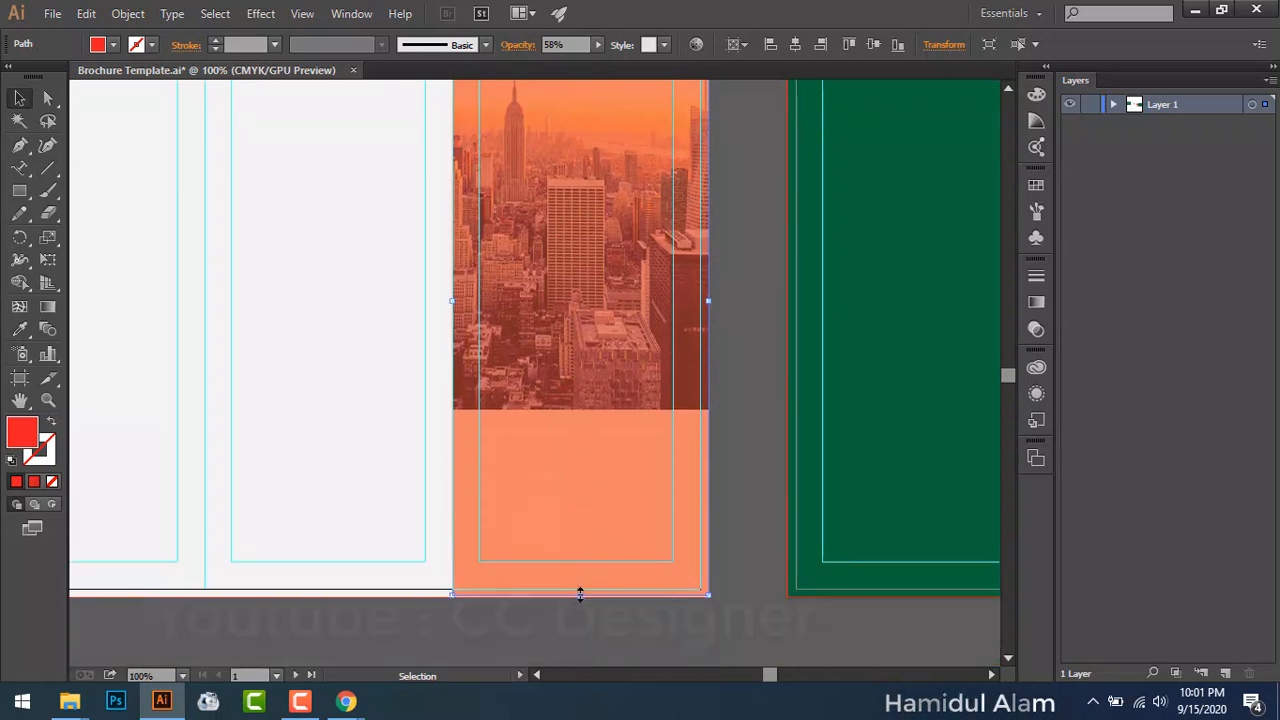
{"action": "left_click_drag", "start_coordinate": [580, 594], "coordinate": [590, 412]}
{"action": "left_click", "coordinate": [762, 326]}
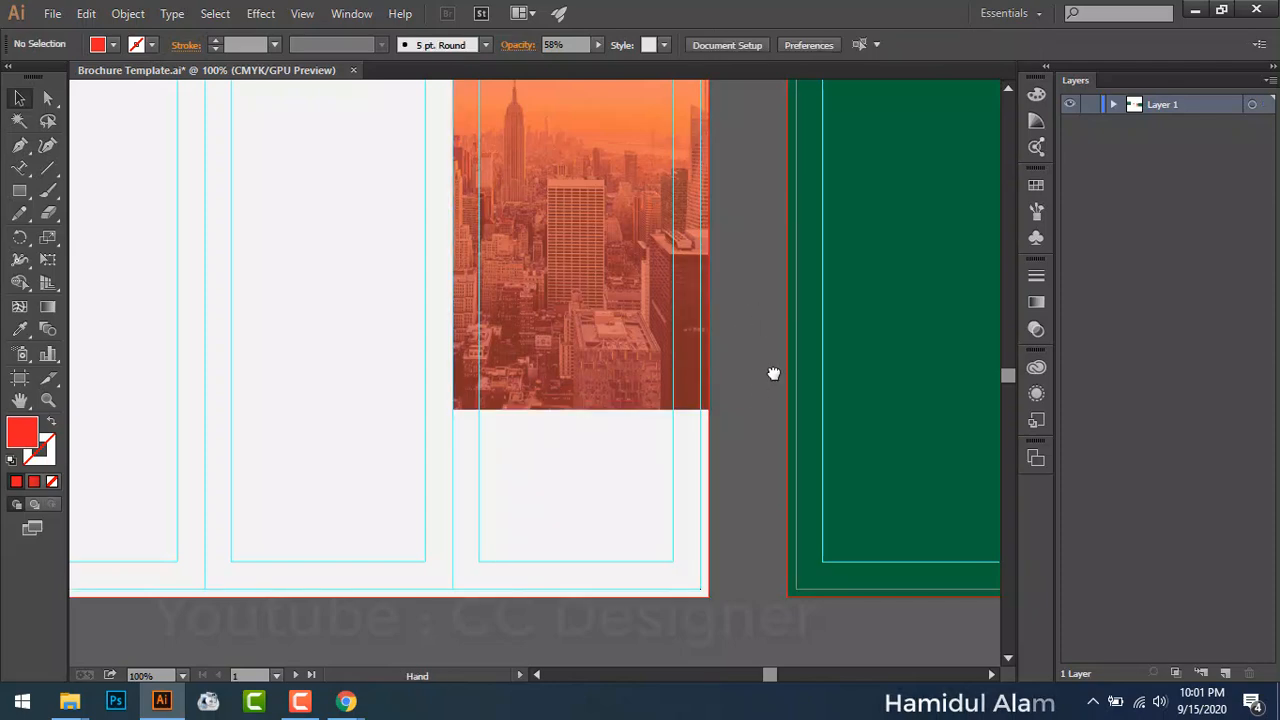
{"action": "left_click_drag", "start_coordinate": [774, 374], "coordinate": [830, 585]}
{"action": "left_click", "coordinate": [650, 390]}
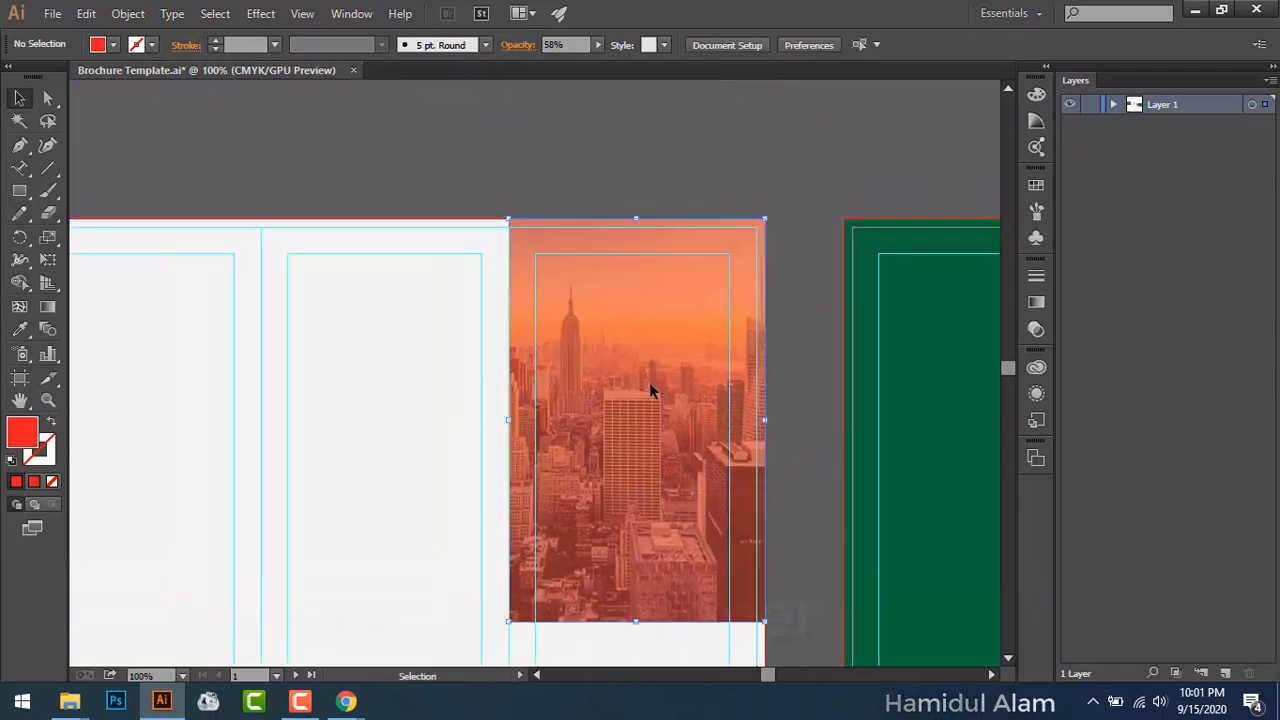
Step: Give the orange overlay the Multiply blending mode at 50% opacity, then deselect it
{"action": "left_click", "coordinate": [519, 46]}
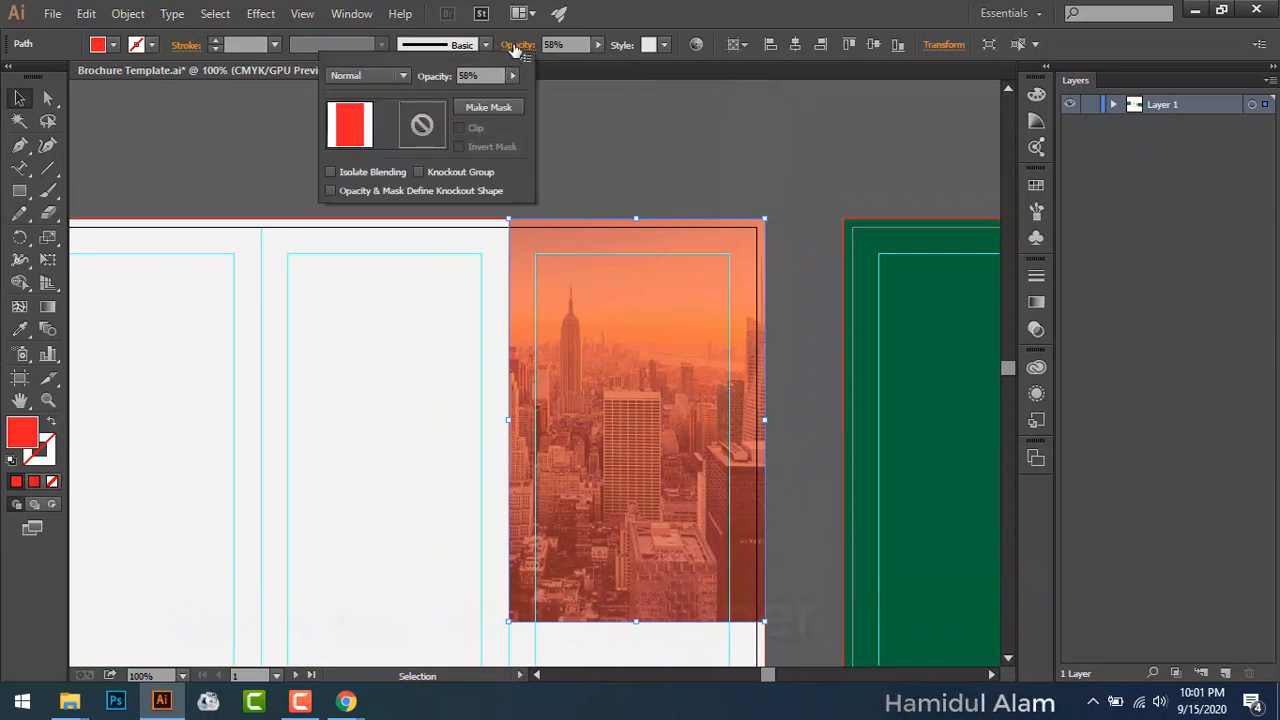
{"action": "left_click", "coordinate": [601, 44]}
{"action": "left_click", "coordinate": [601, 44]}
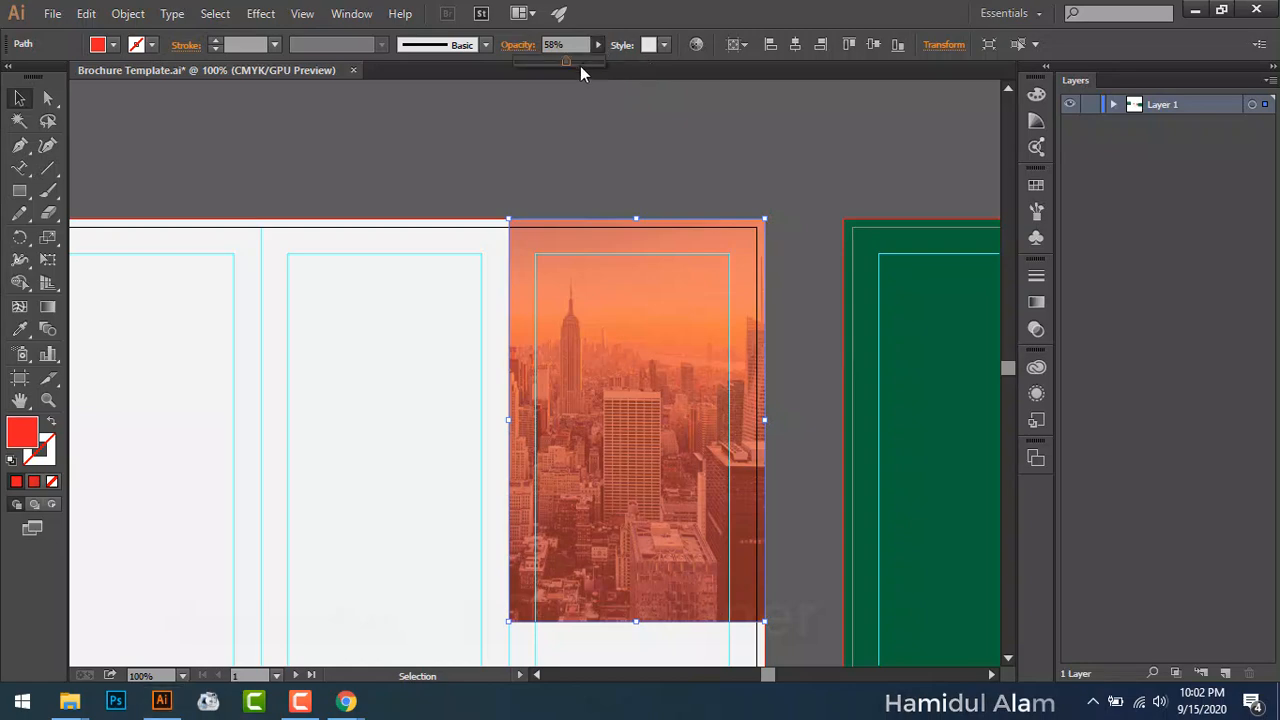
{"action": "left_click", "coordinate": [584, 62]}
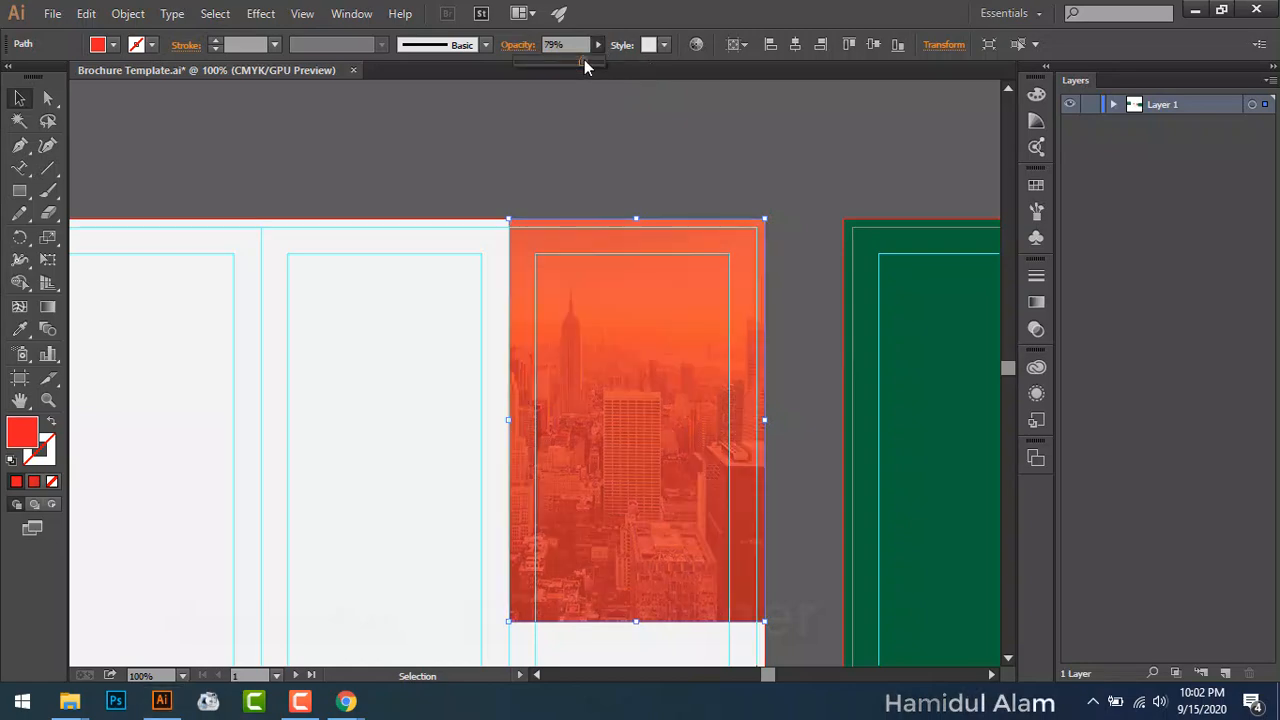
{"action": "left_click", "coordinate": [517, 48]}
{"action": "left_click", "coordinate": [401, 78]}
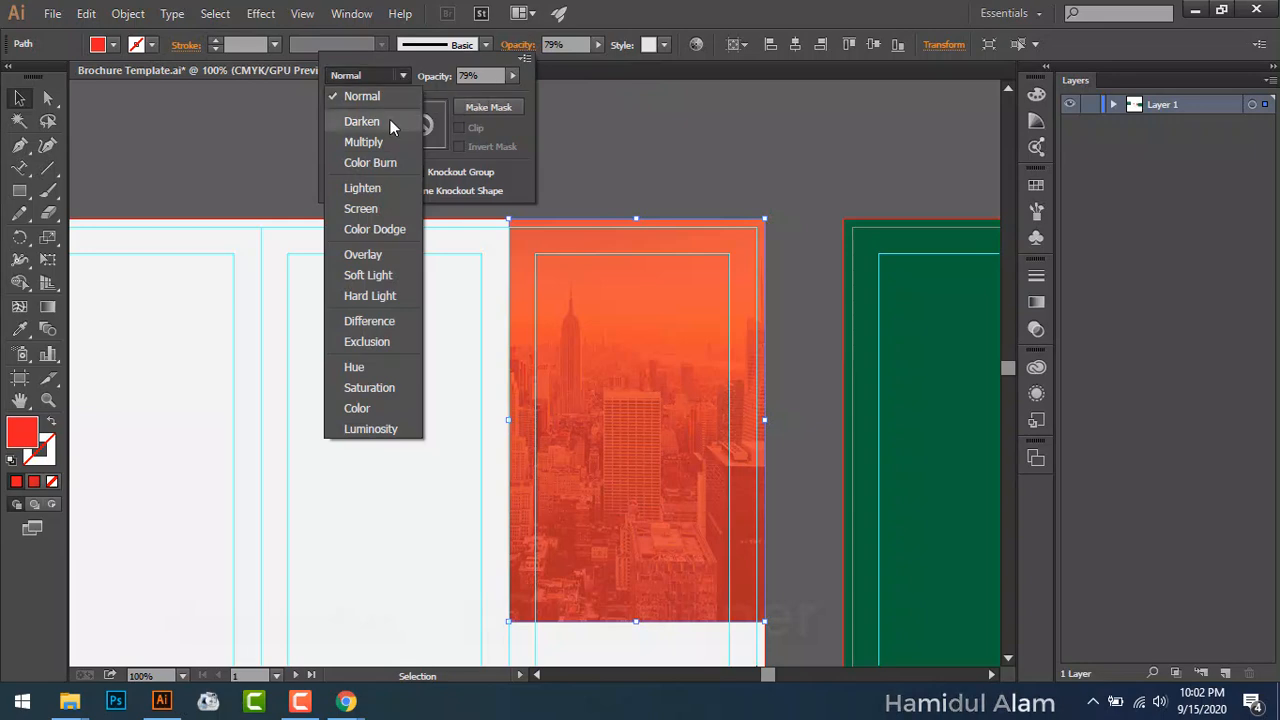
{"action": "left_click", "coordinate": [364, 142]}
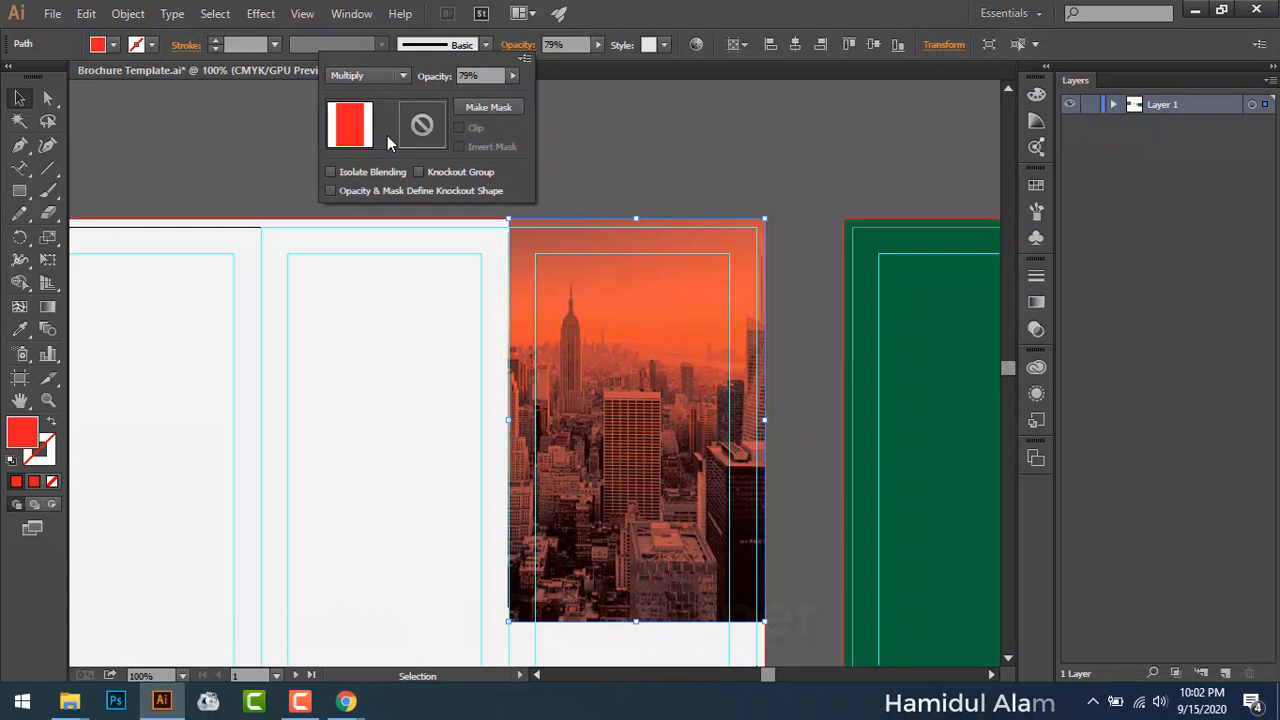
{"action": "left_click", "coordinate": [511, 77]}
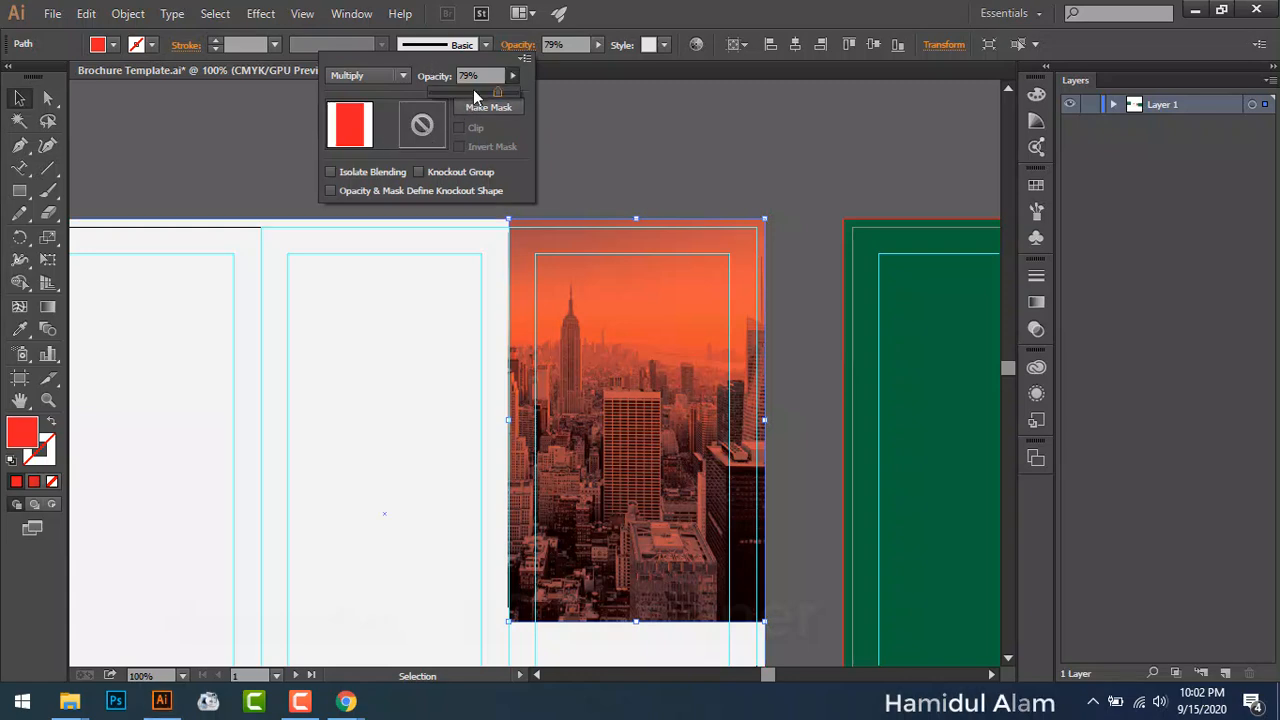
{"action": "left_click", "coordinate": [473, 90]}
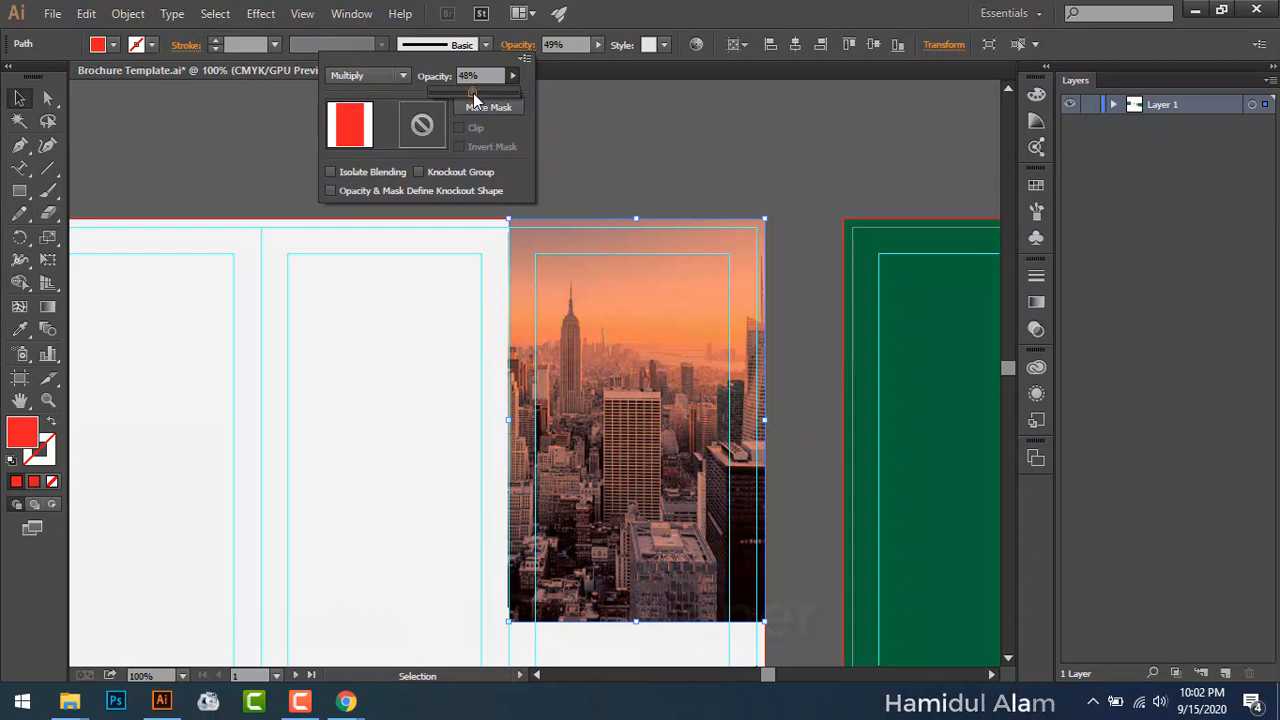
{"action": "left_click_drag", "start_coordinate": [473, 93], "coordinate": [474, 93]}
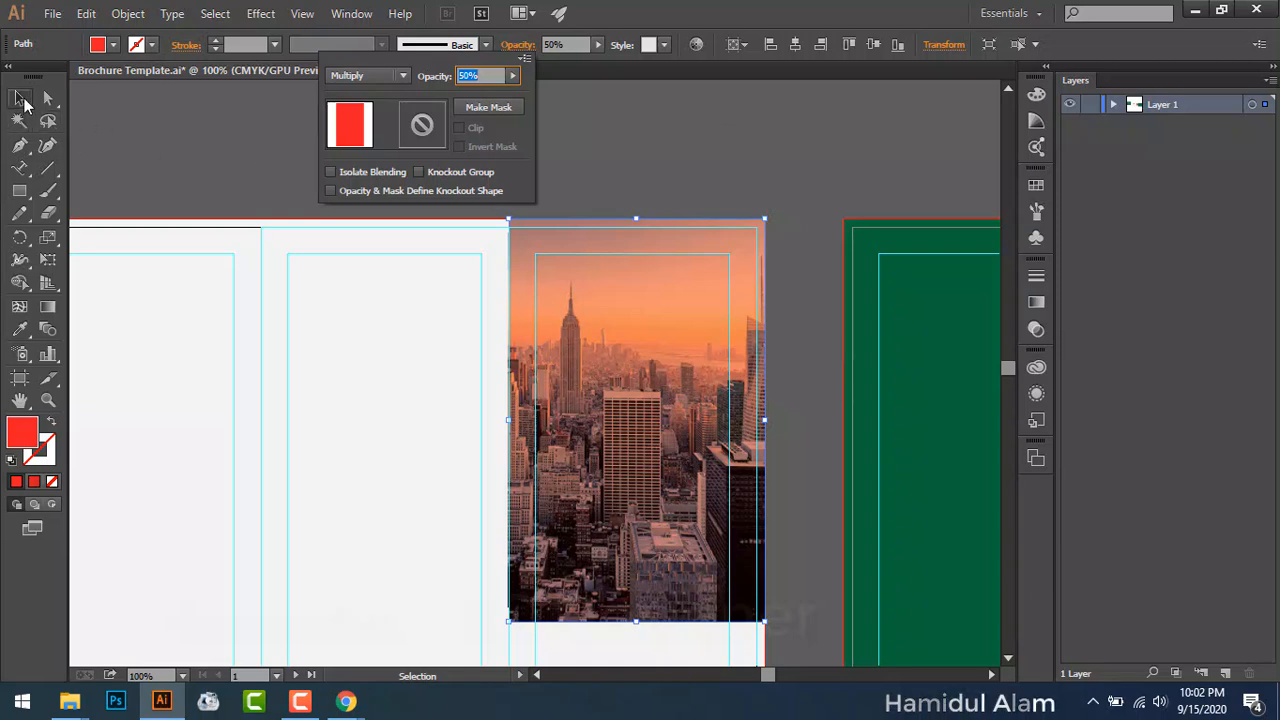
{"action": "left_click", "coordinate": [201, 132]}
{"action": "left_click", "coordinate": [203, 128]}
{"action": "scroll", "coordinate": [400, 190], "scroll_direction": "down", "scroll_amount": 3}
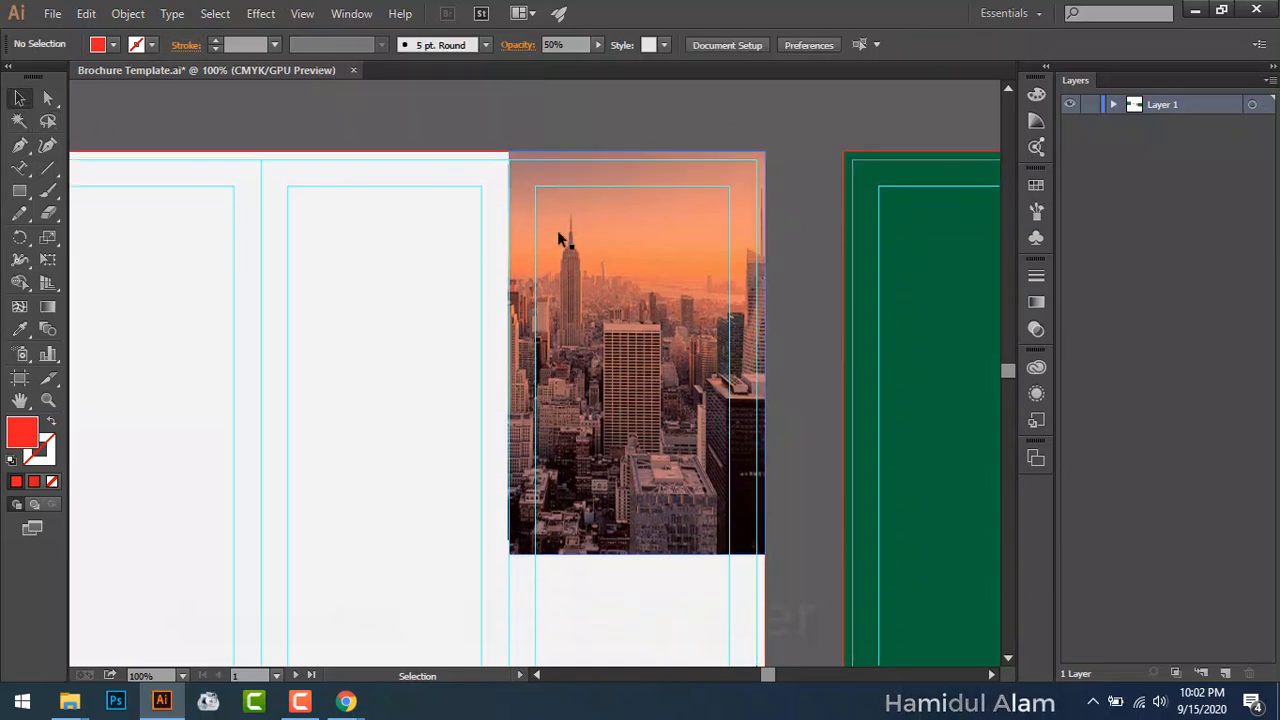
Step: Draw a square box with the Rectangle tool below the city photo
{"action": "scroll", "coordinate": [600, 243], "scroll_direction": "down", "scroll_amount": 2}
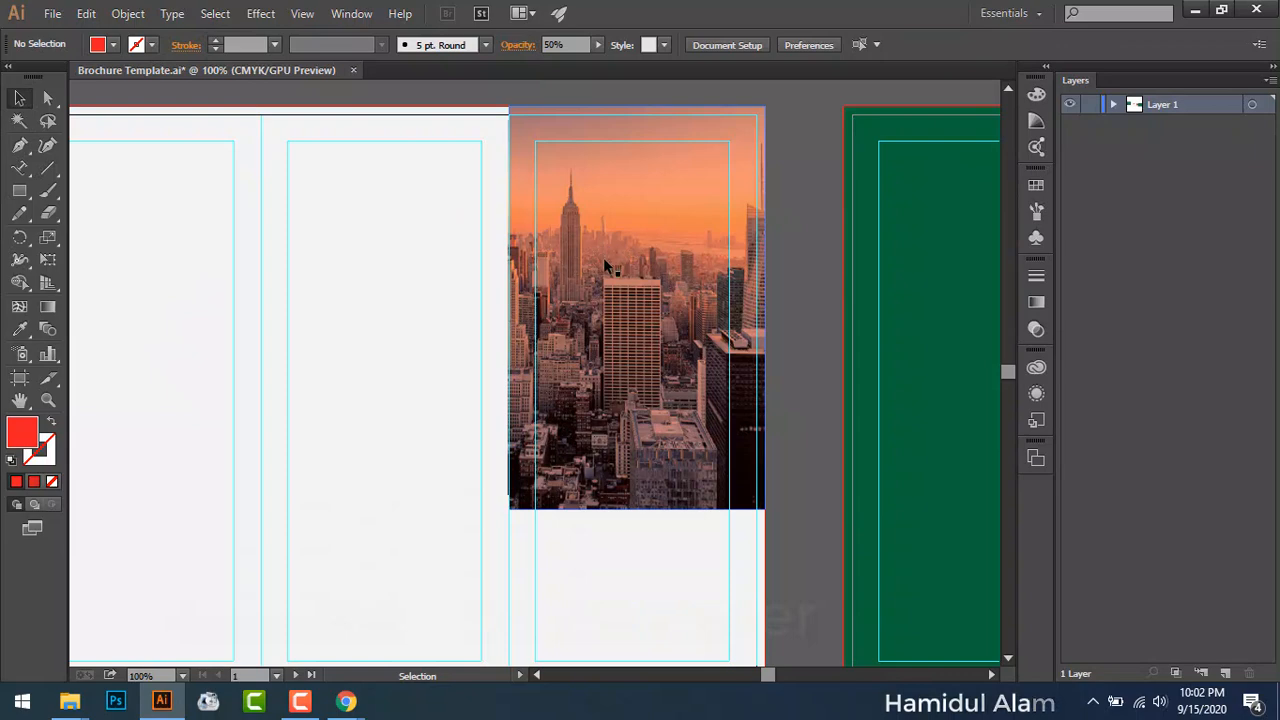
{"action": "scroll", "coordinate": [605, 265], "scroll_direction": "down", "scroll_amount": 2}
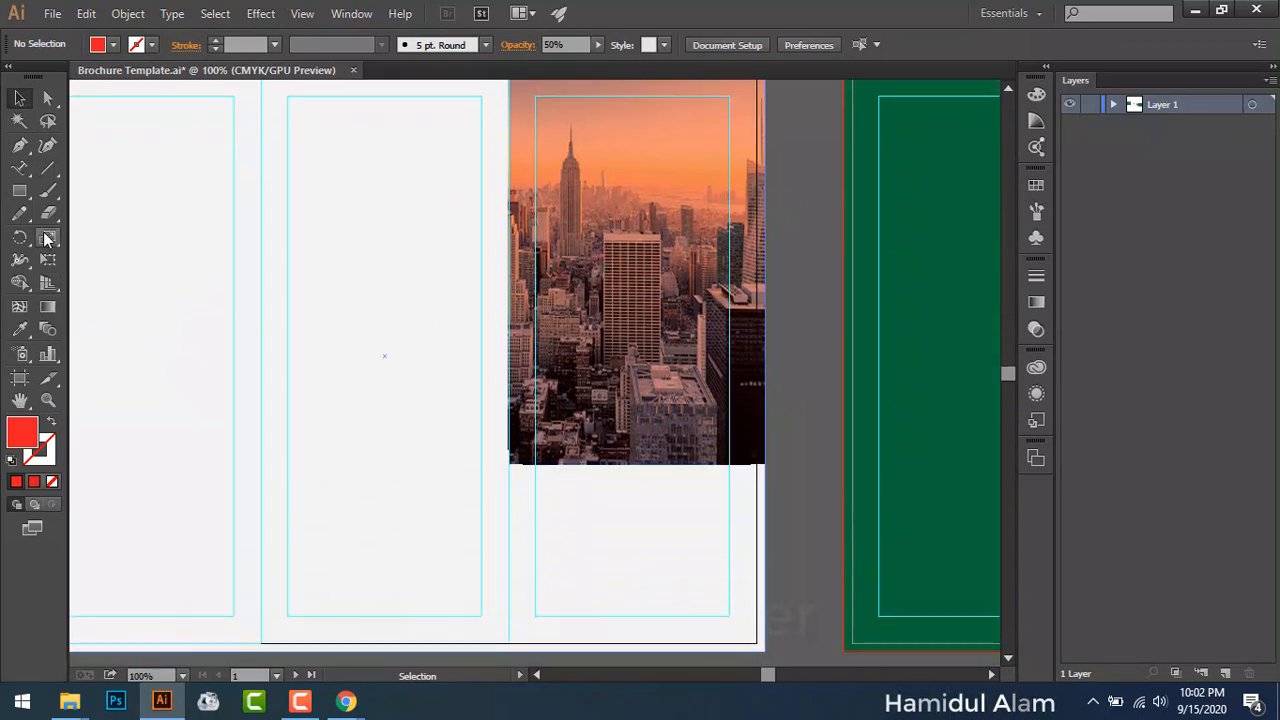
{"action": "left_click_drag", "start_coordinate": [20, 192], "coordinate": [108, 237]}
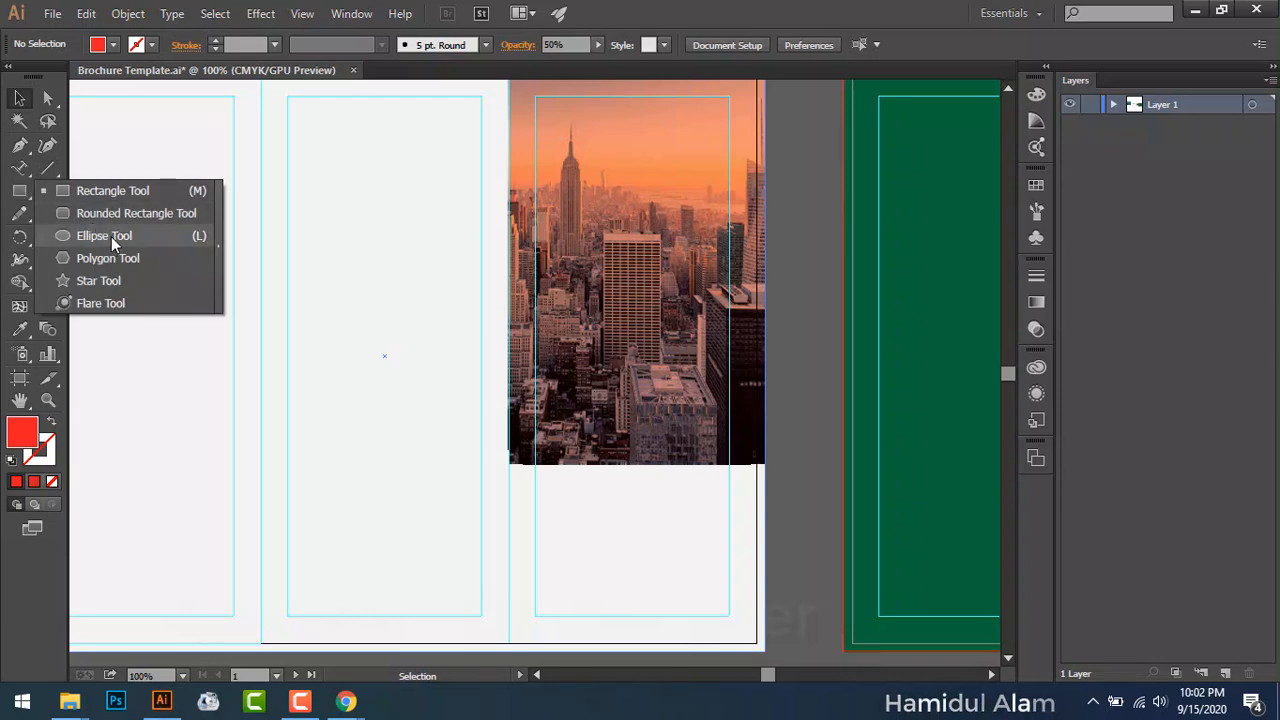
{"action": "left_click_drag", "start_coordinate": [111, 236], "coordinate": [125, 201]}
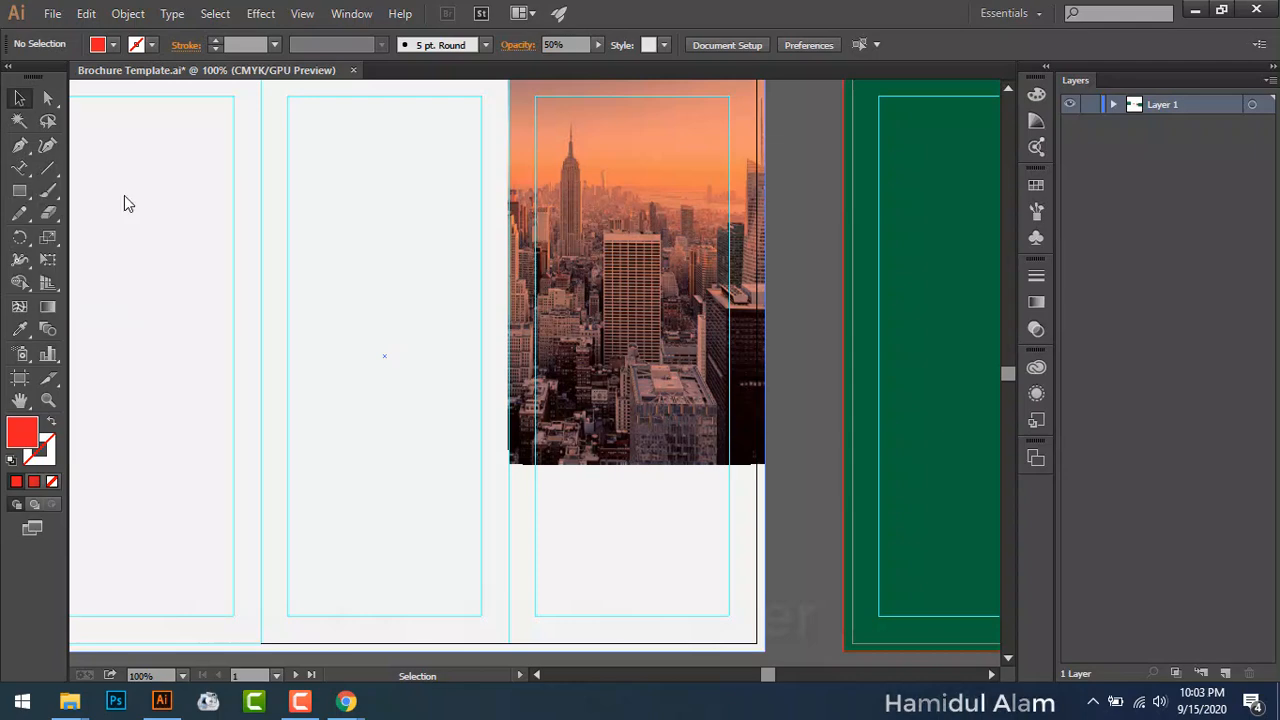
{"action": "left_click_drag", "start_coordinate": [605, 415], "coordinate": [681, 562]}
{"action": "left_click", "coordinate": [19, 97]}
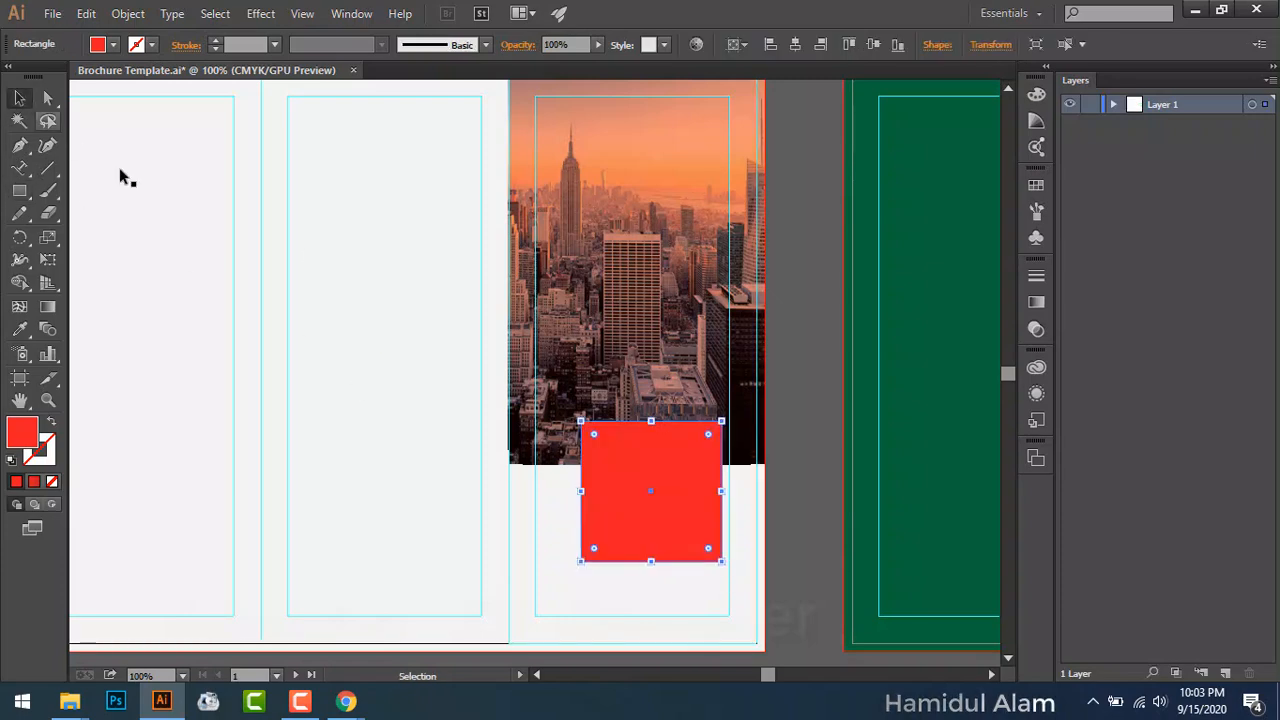
Step: Enlarge the box slightly and move it up to overlap the photo's bottom edge
{"action": "left_click", "coordinate": [827, 432]}
{"action": "left_click_drag", "start_coordinate": [682, 499], "coordinate": [647, 514]}
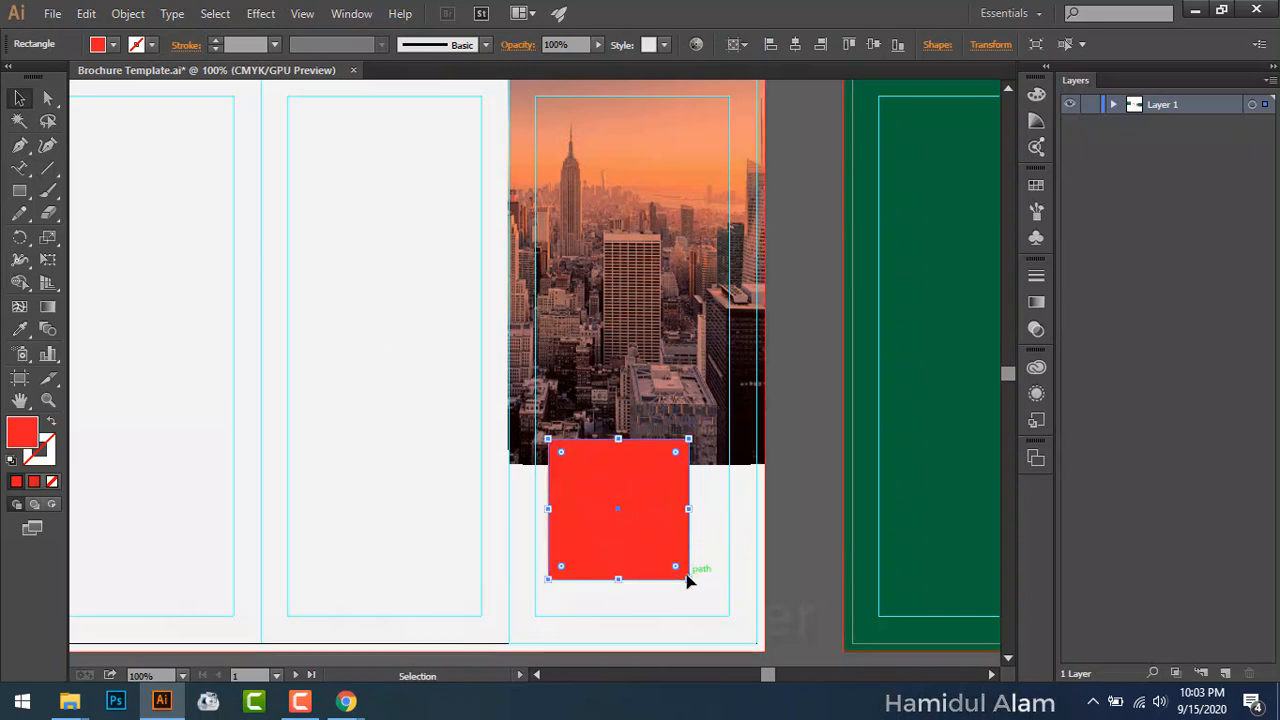
{"action": "left_click_drag", "start_coordinate": [689, 579], "coordinate": [712, 580]}
{"action": "left_click", "coordinate": [819, 497]}
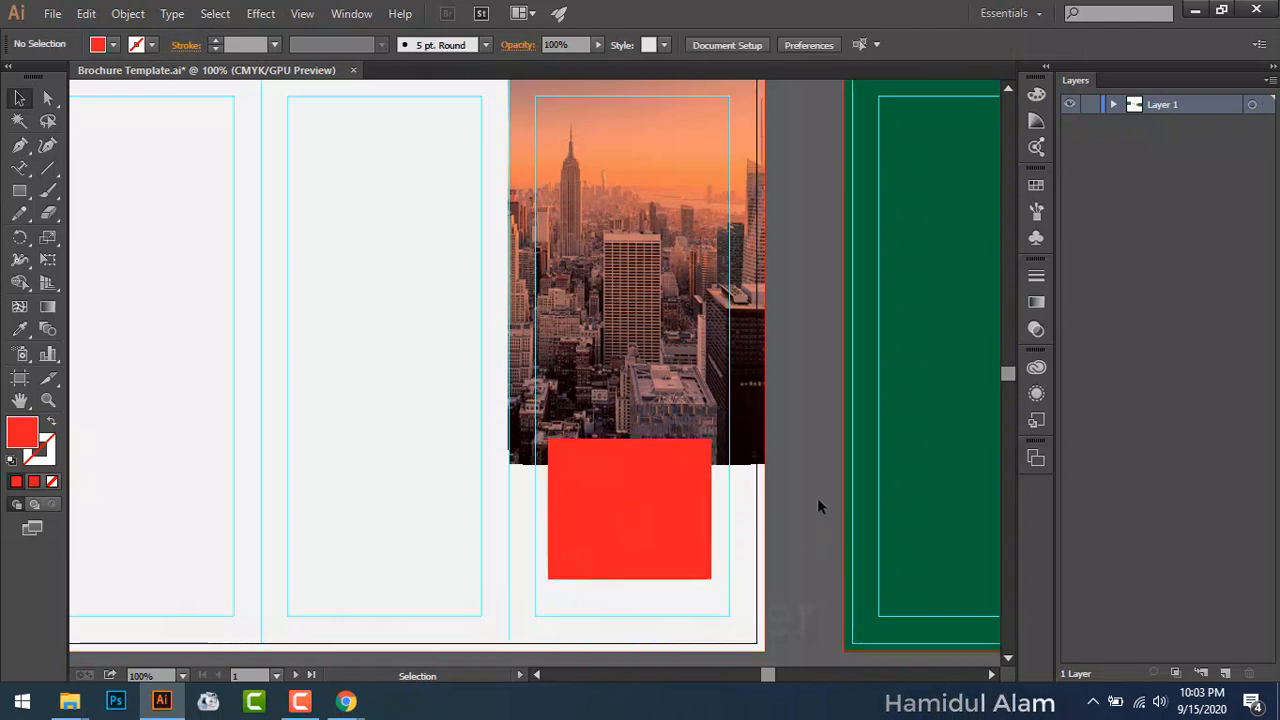
{"action": "left_click", "coordinate": [708, 543]}
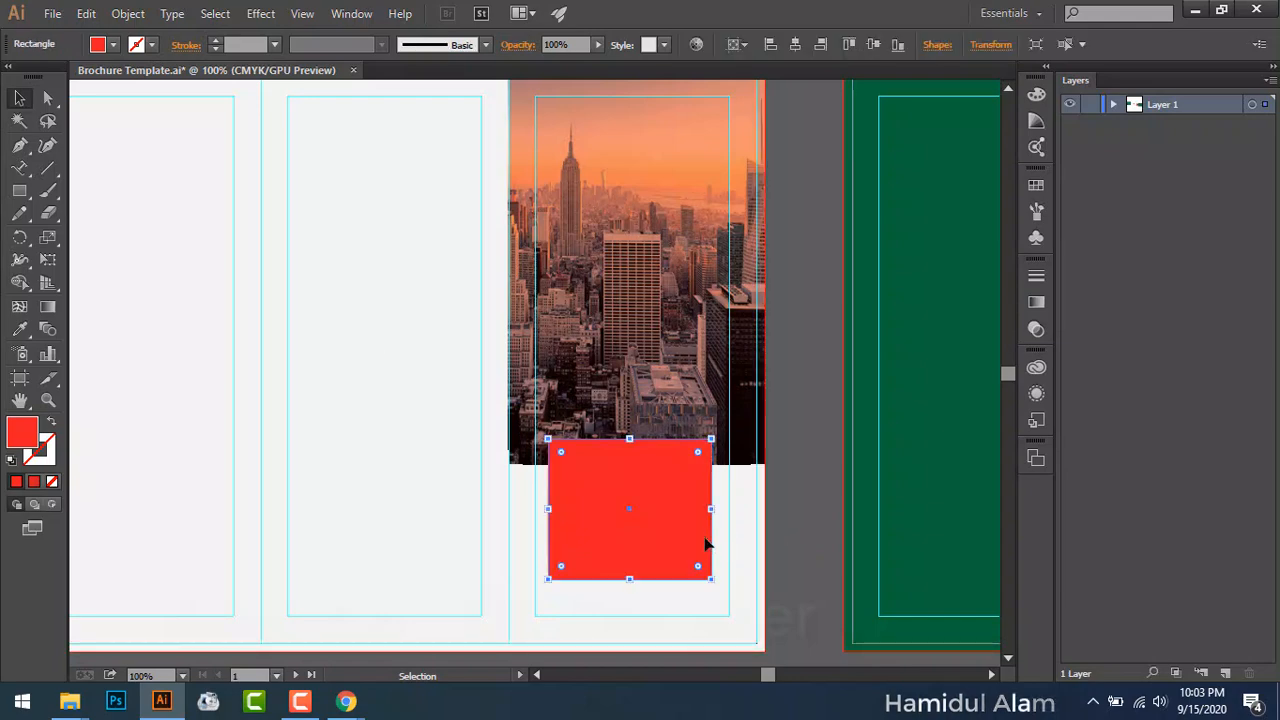
{"action": "left_click_drag", "start_coordinate": [678, 531], "coordinate": [679, 497]}
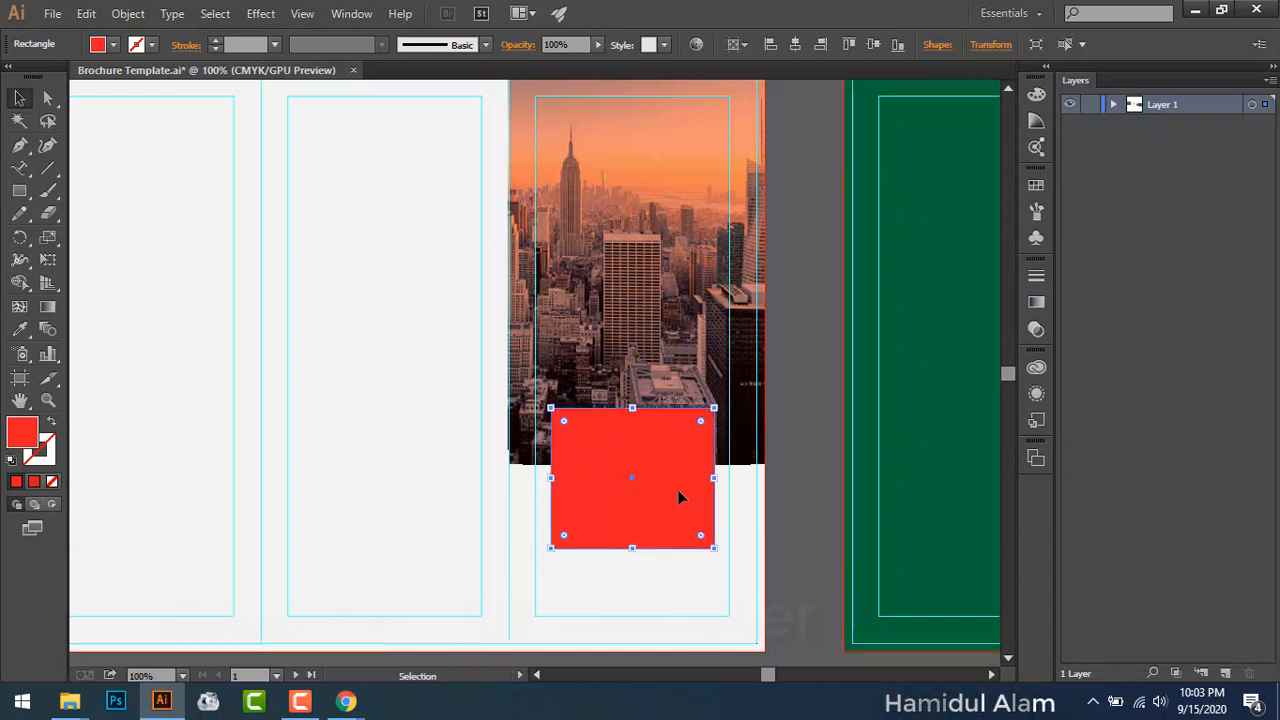
{"action": "left_click", "coordinate": [822, 440]}
{"action": "left_click", "coordinate": [651, 486]}
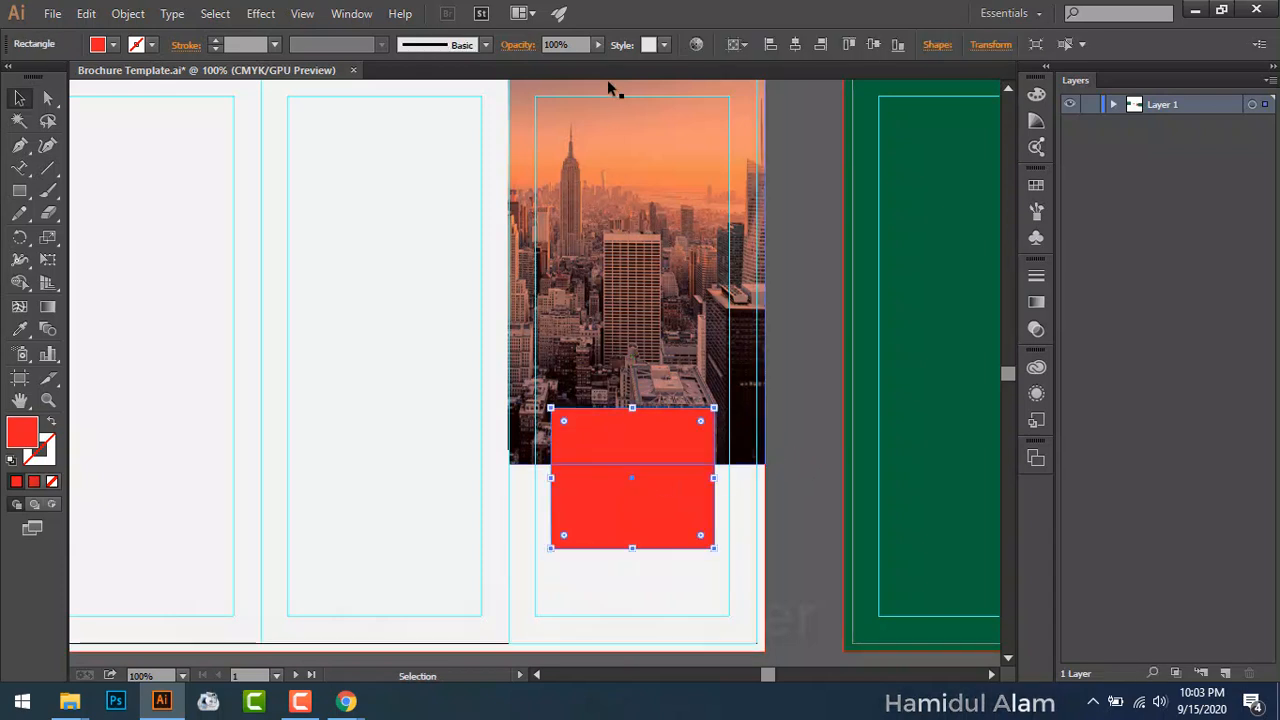
Step: Lower the box's opacity to about 64%
{"action": "left_click_drag", "start_coordinate": [597, 45], "coordinate": [571, 58]}
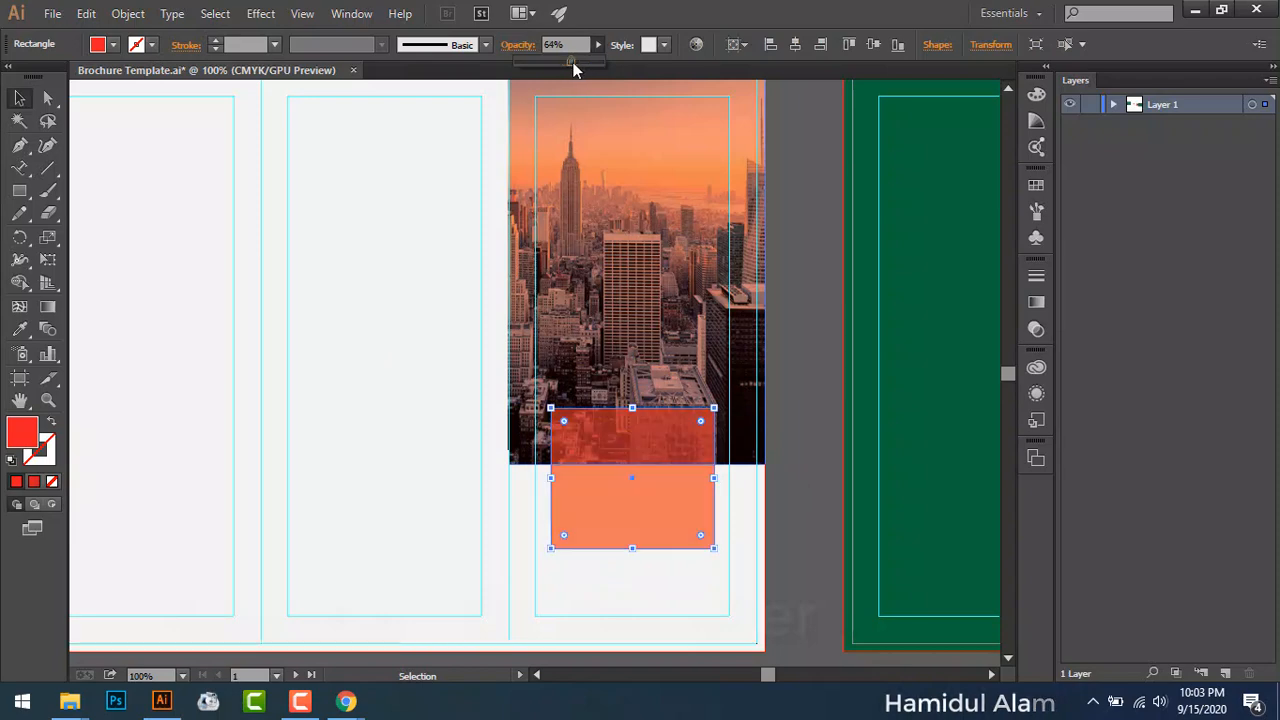
{"action": "left_click", "coordinate": [543, 491]}
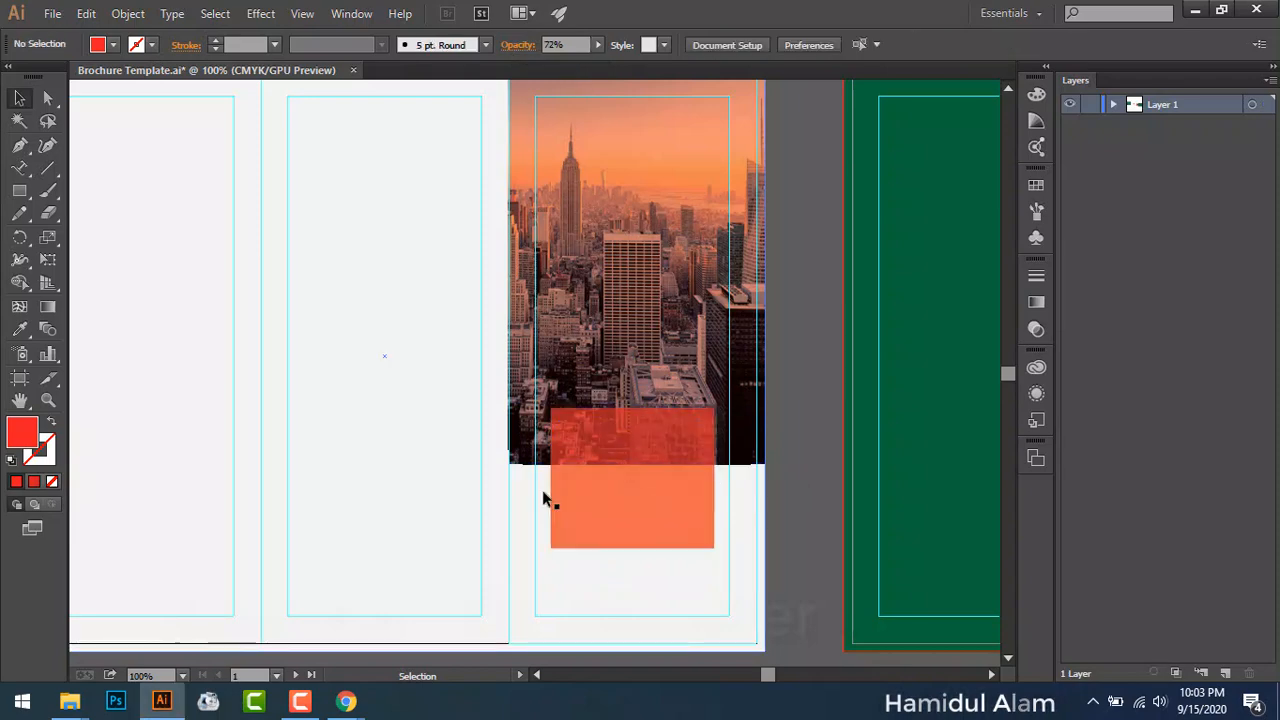
{"action": "left_click_drag", "start_coordinate": [545, 494], "coordinate": [605, 458]}
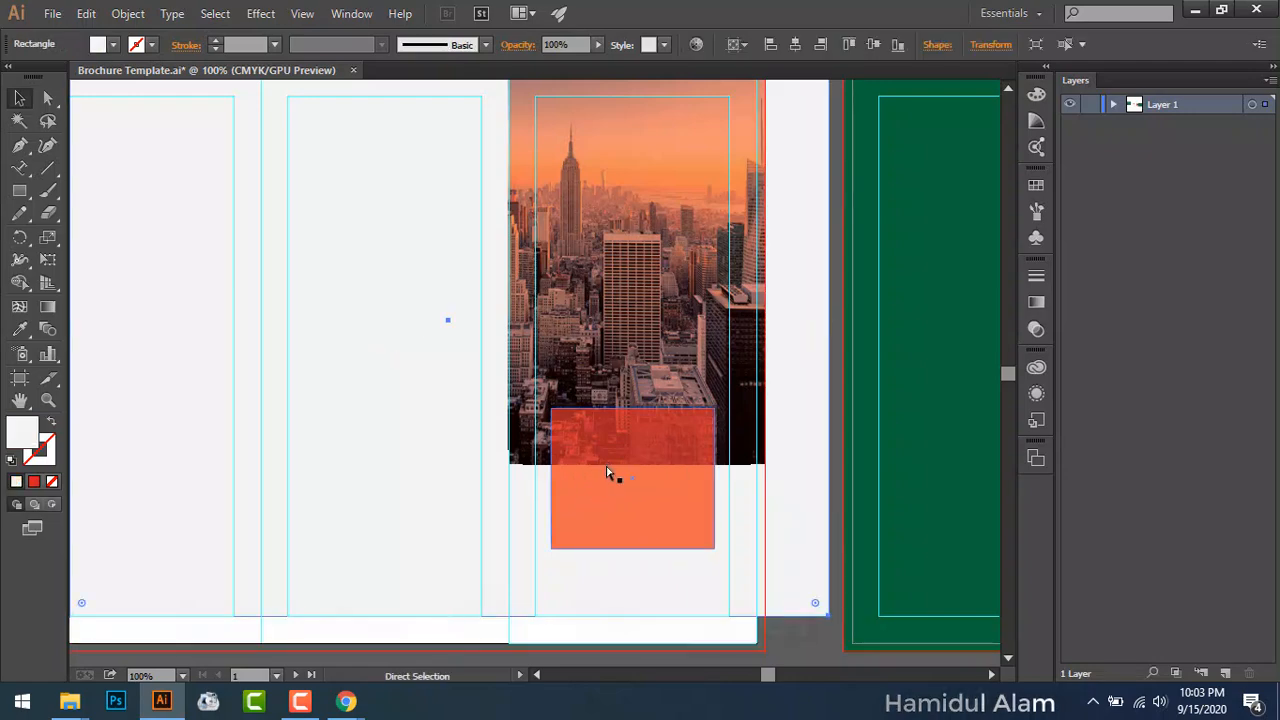
Step: Lock the white background panel and the guides
{"action": "key", "text": "ctrl+z"}
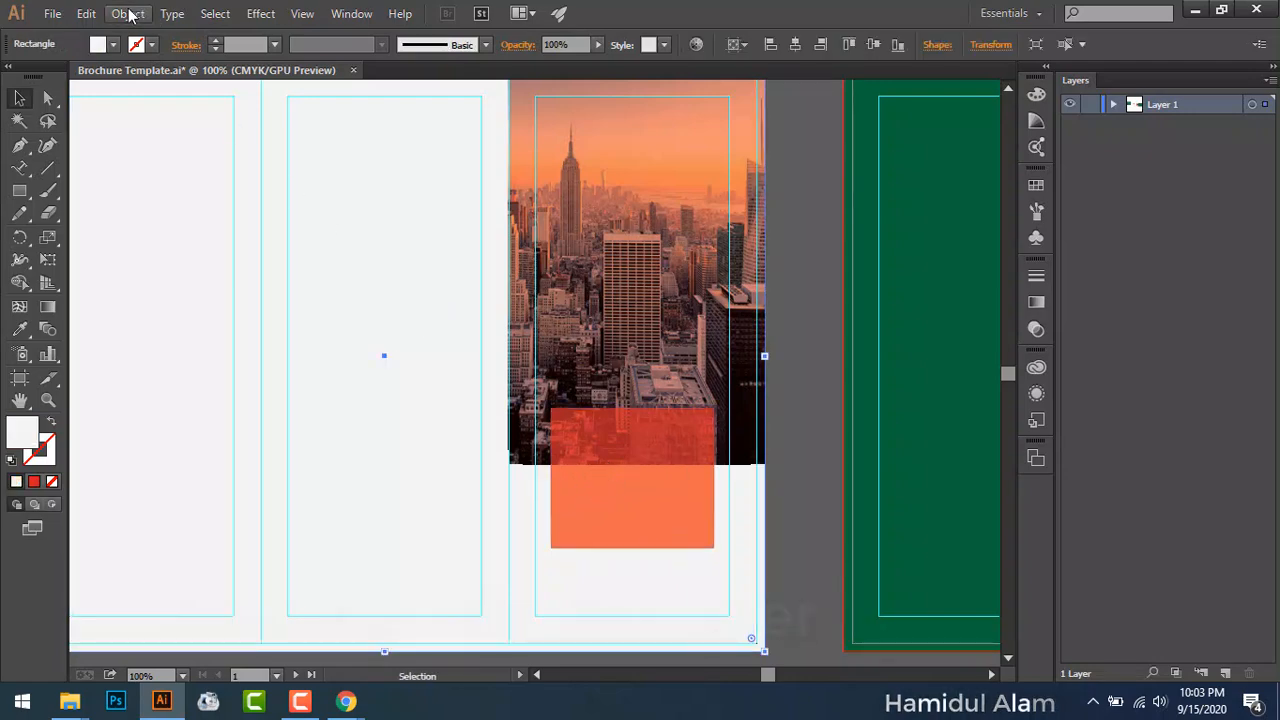
{"action": "left_click", "coordinate": [128, 14]}
{"action": "mouse_move", "coordinate": [251, 126]}
{"action": "left_click", "coordinate": [410, 124]}
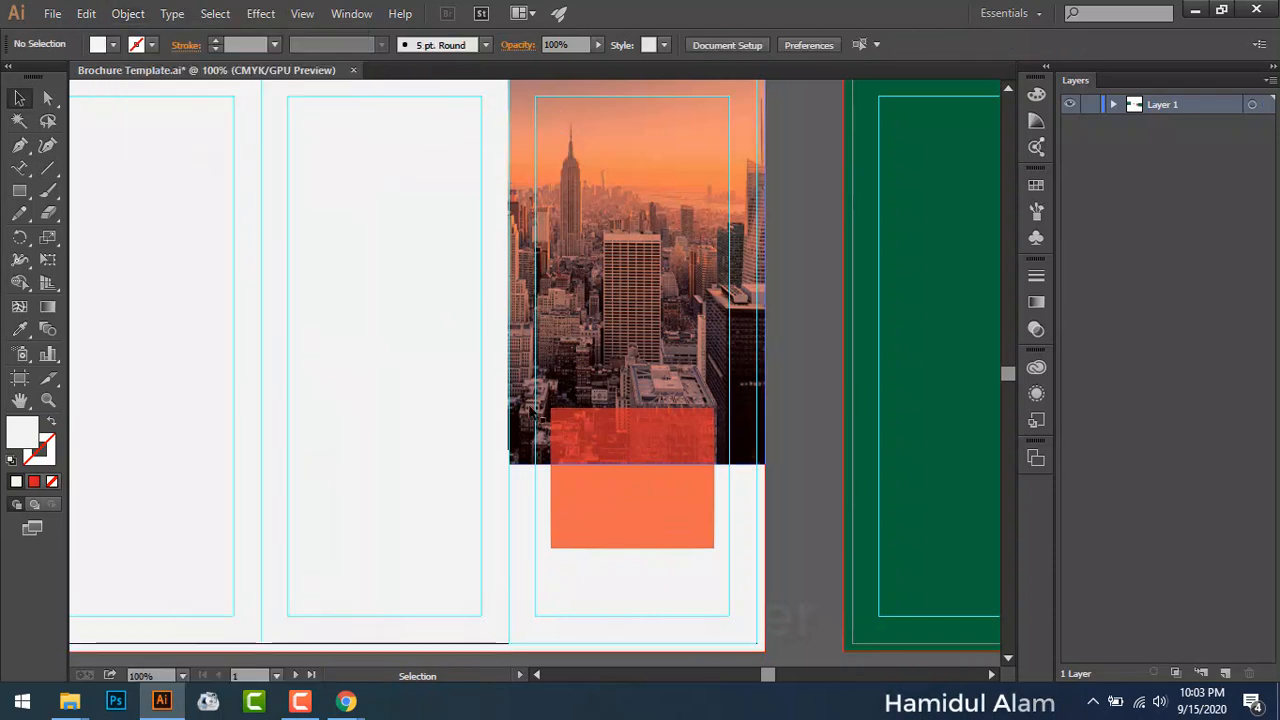
{"action": "left_click_drag", "start_coordinate": [546, 497], "coordinate": [593, 462]}
{"action": "key", "text": "ctrl+z"}
{"action": "right_click", "coordinate": [534, 511]}
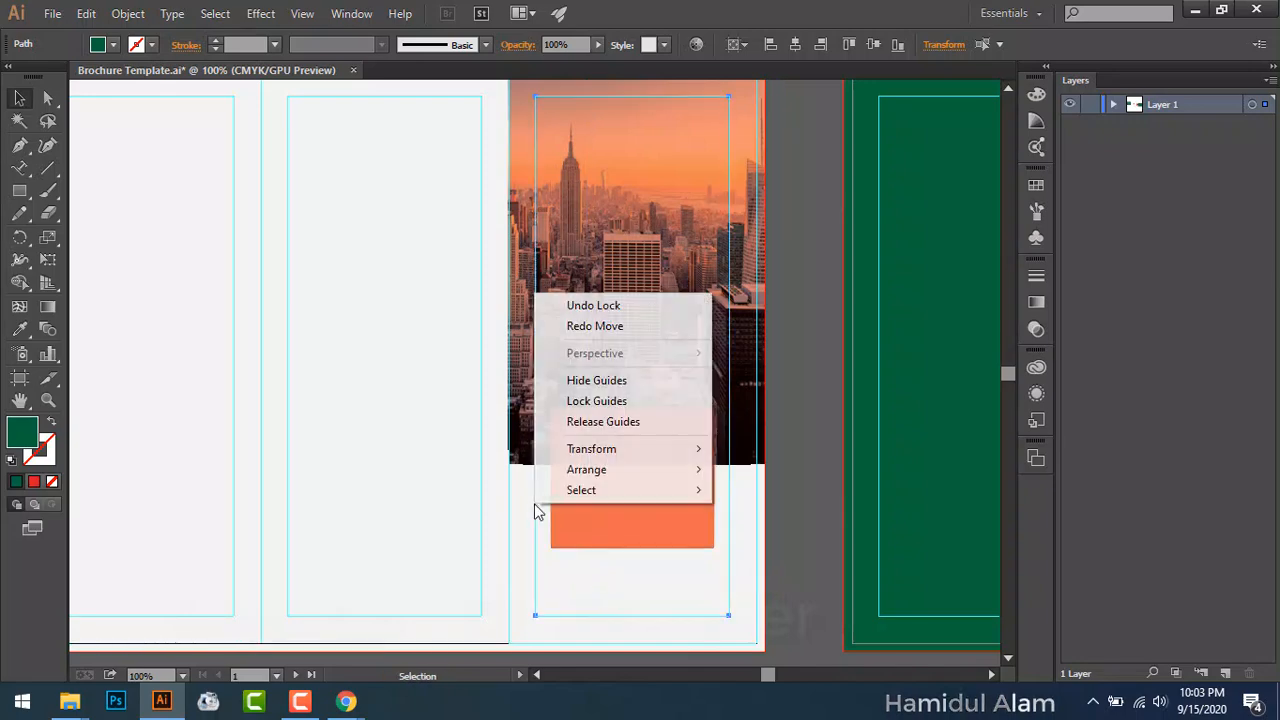
{"action": "left_click", "coordinate": [597, 401]}
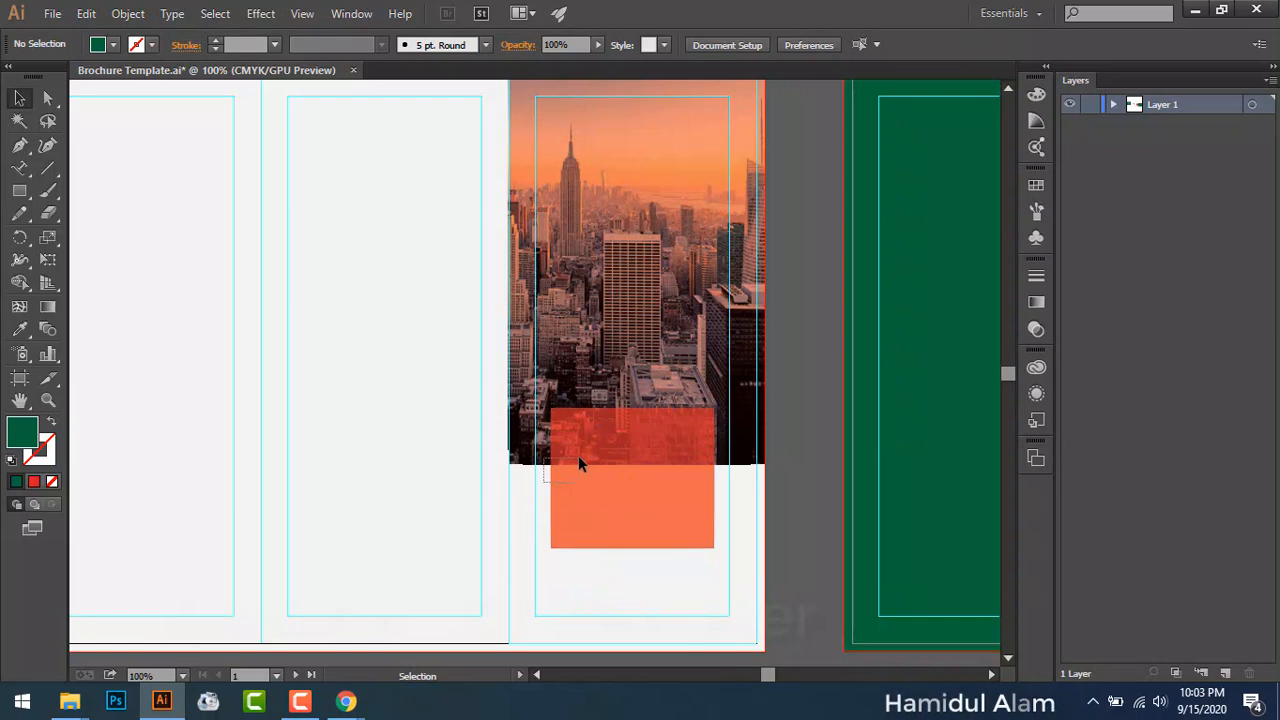
Step: Select the city photo and the box and apply Pathfinder Divide
{"action": "left_click_drag", "start_coordinate": [544, 481], "coordinate": [578, 462]}
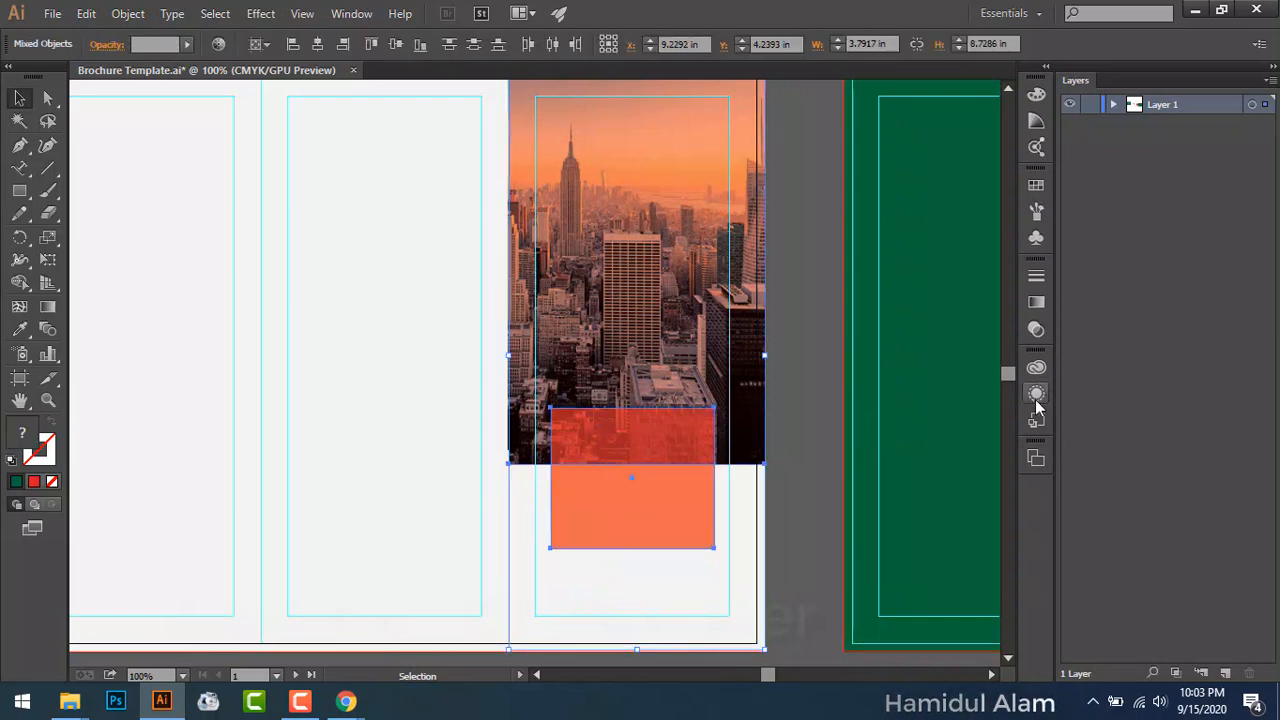
{"action": "left_click", "coordinate": [352, 13]}
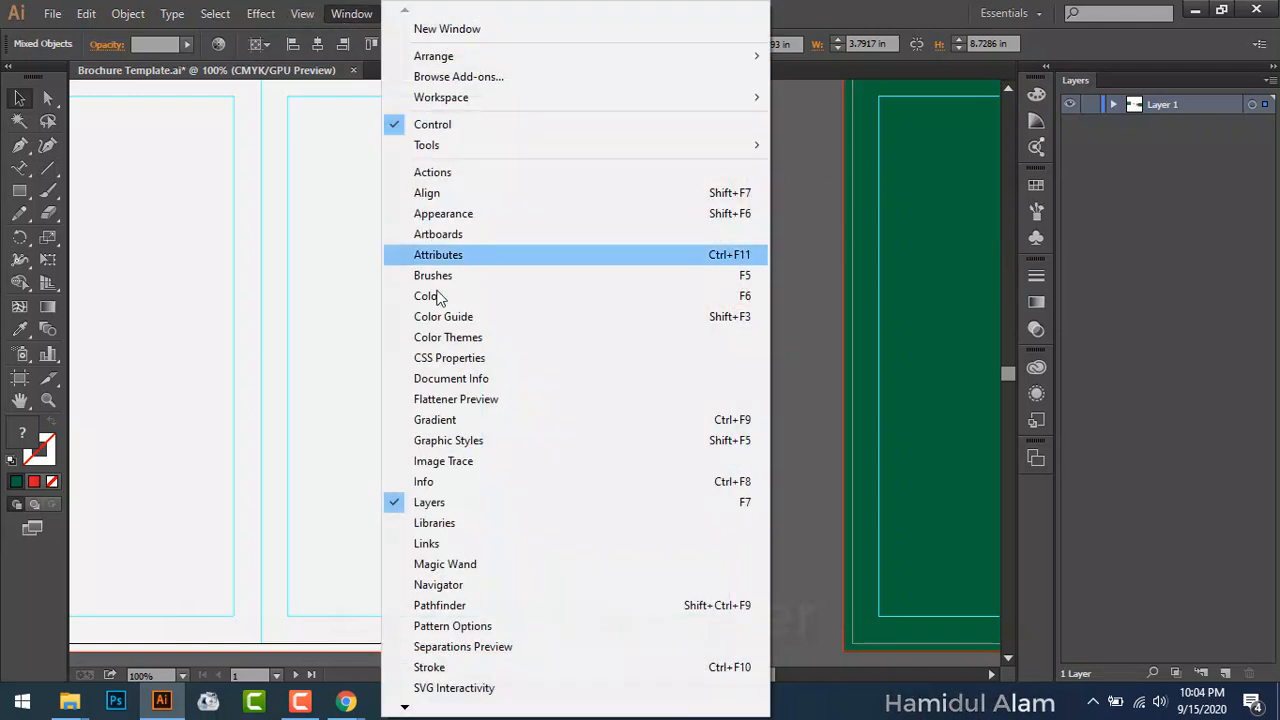
{"action": "left_click", "coordinate": [488, 607]}
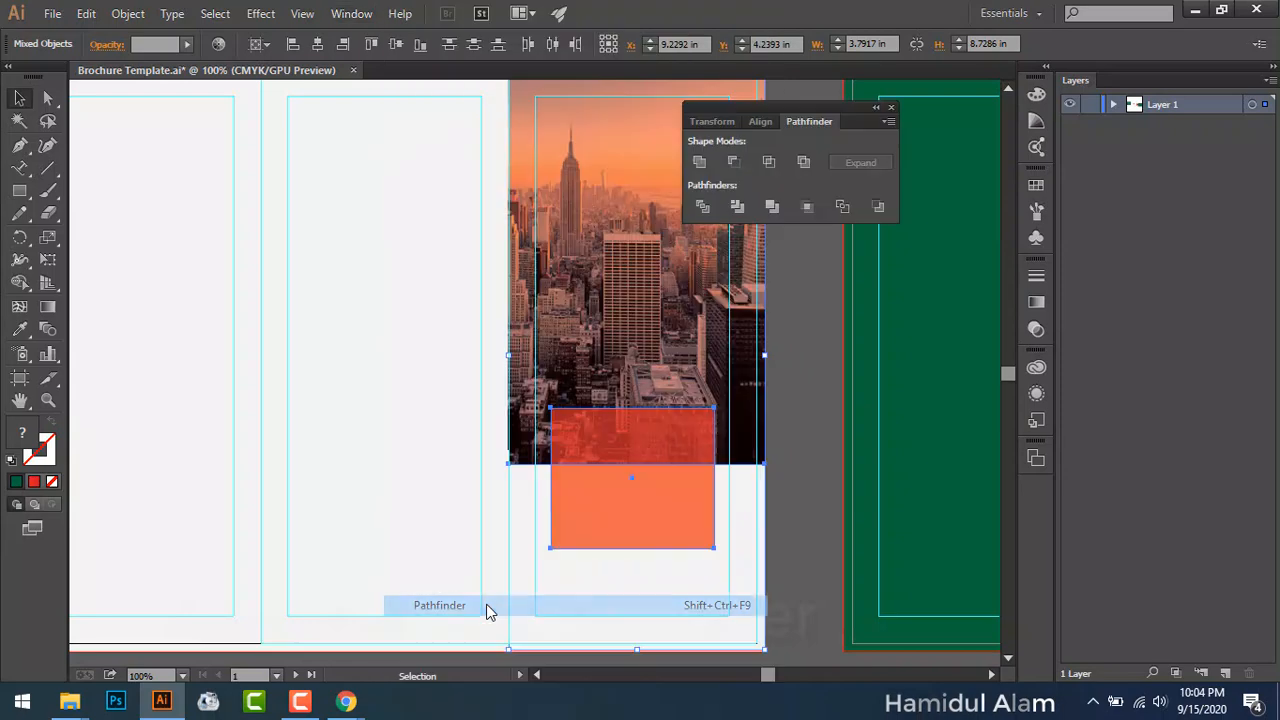
{"action": "left_click", "coordinate": [703, 207]}
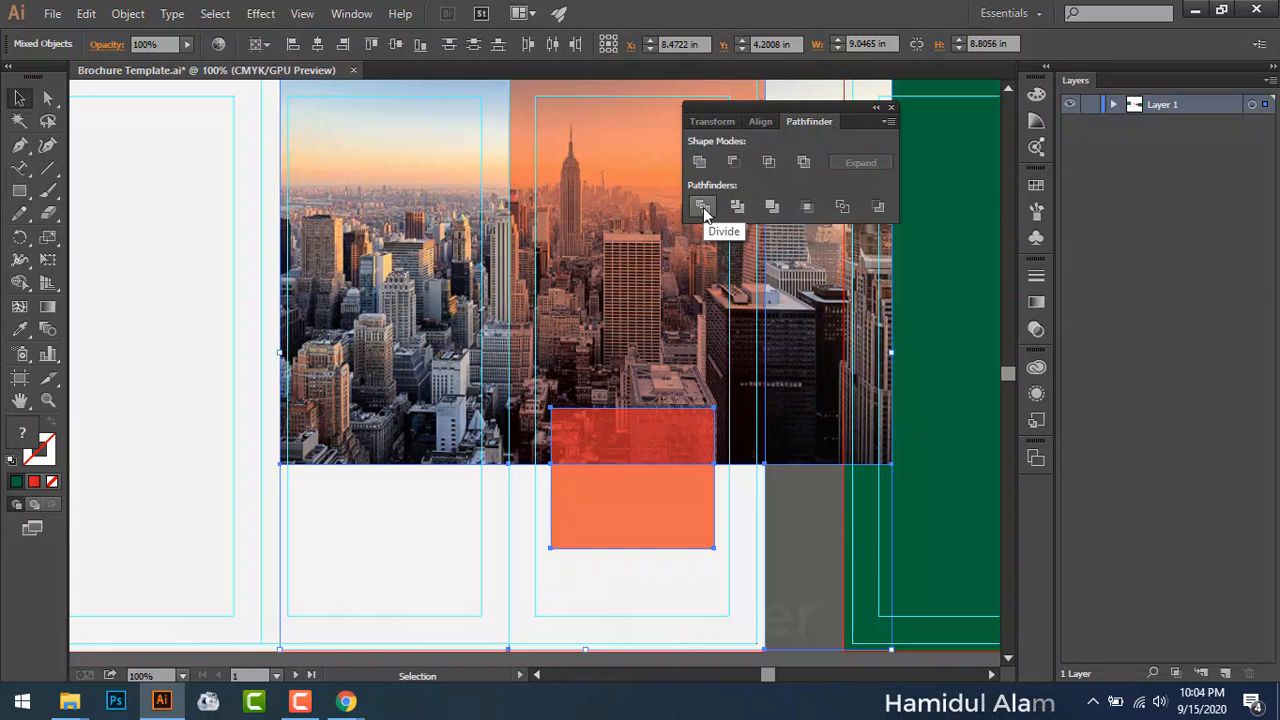
{"action": "key", "text": "ctrl+z"}
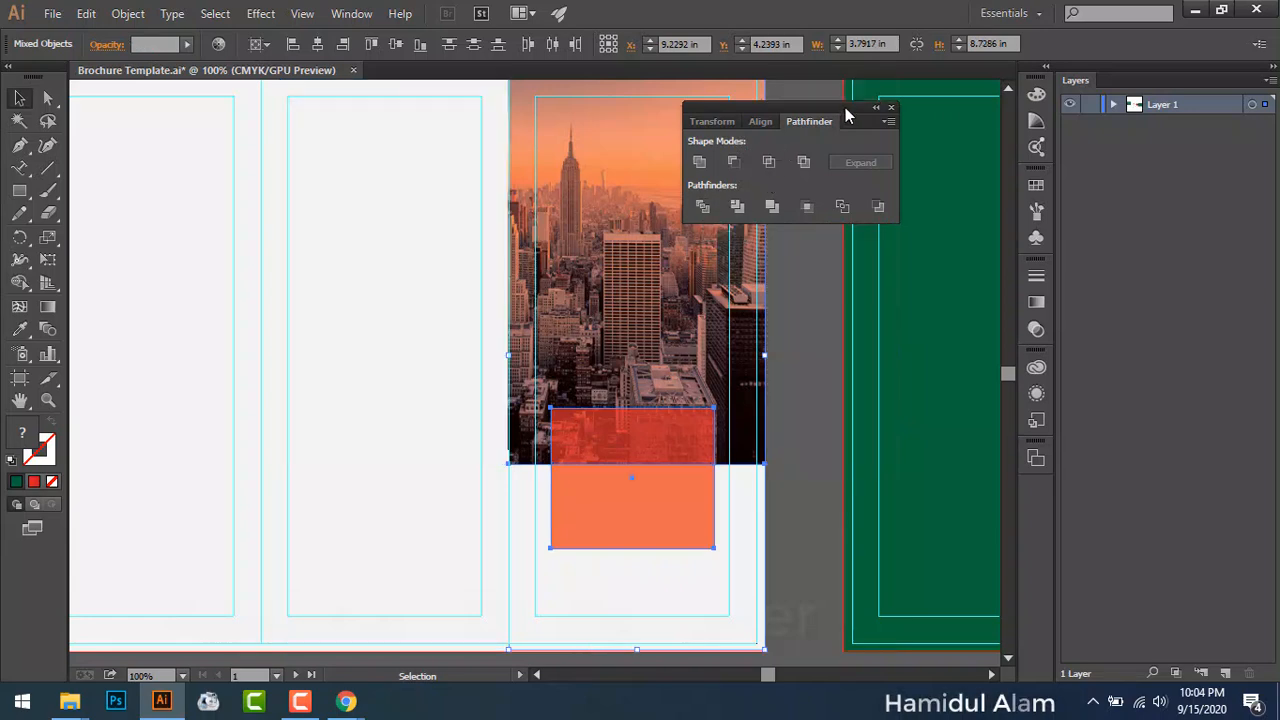
{"action": "left_click_drag", "start_coordinate": [845, 107], "coordinate": [1041, 137]}
{"action": "left_click", "coordinate": [775, 311]}
{"action": "left_click", "coordinate": [680, 328]}
{"action": "left_click_drag", "start_coordinate": [680, 328], "coordinate": [555, 330]}
{"action": "key", "text": "ctrl+z"}
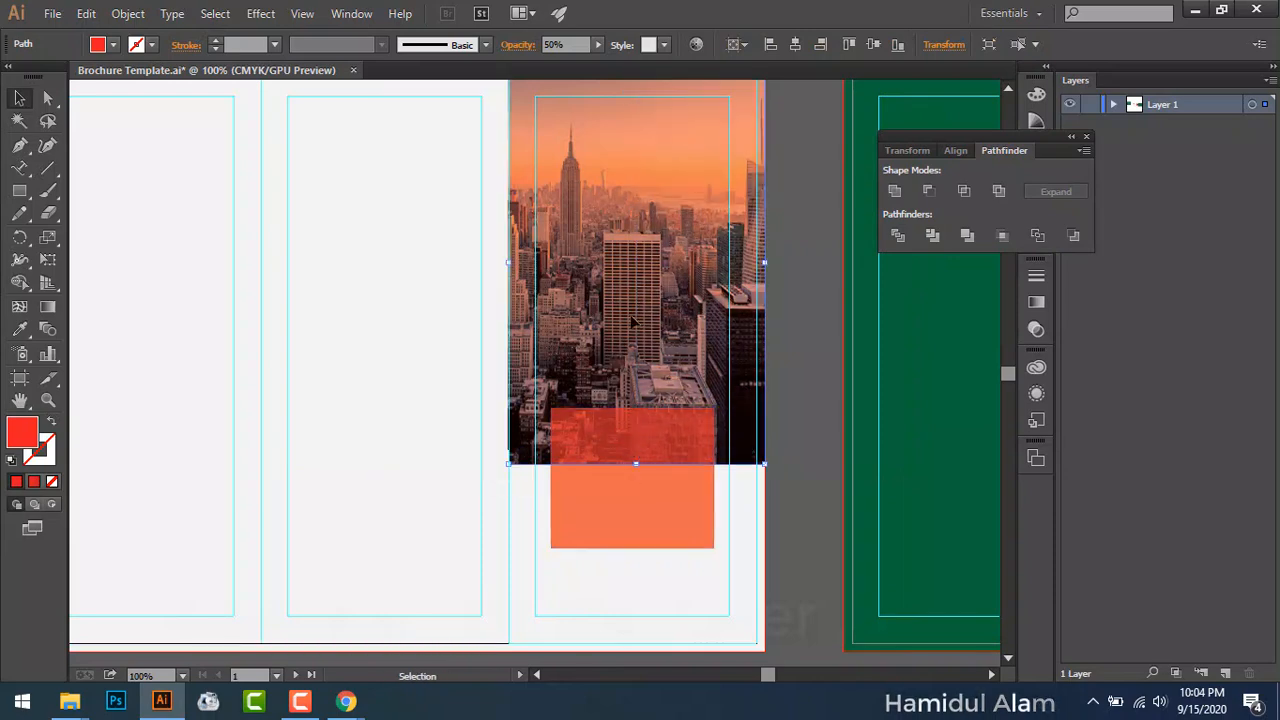
{"action": "left_click", "coordinate": [623, 495], "text": "shift"}
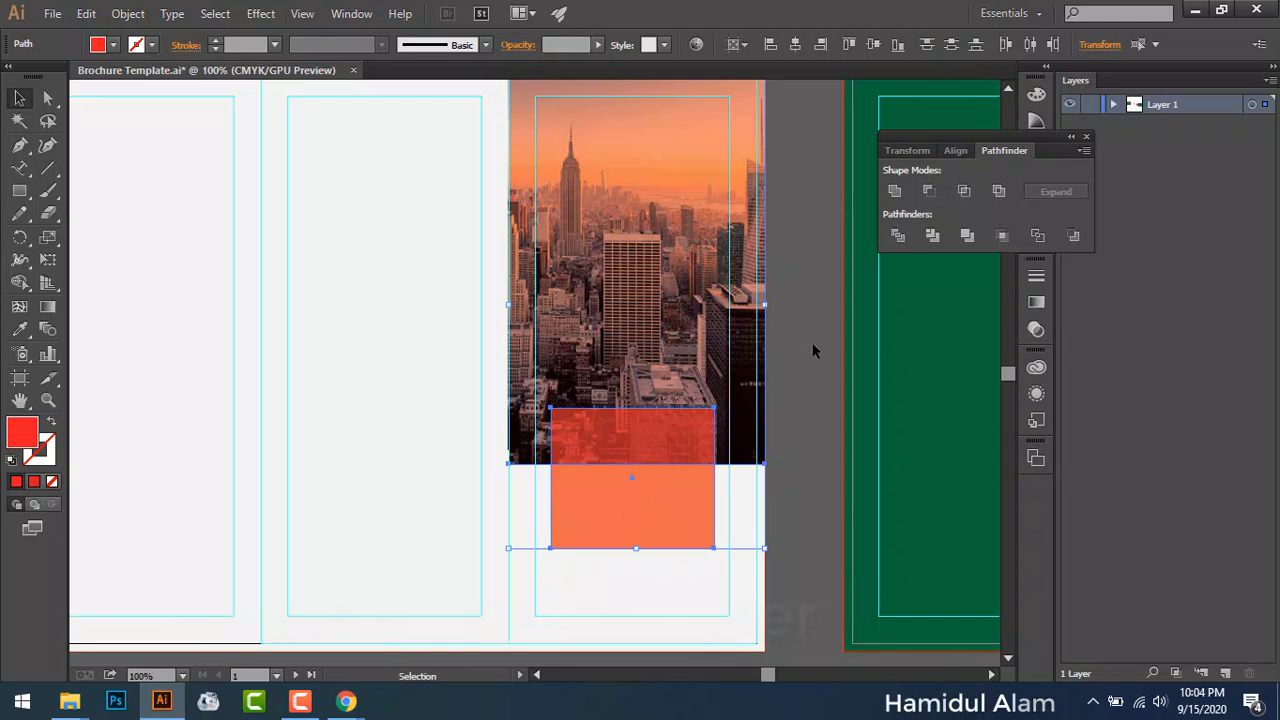
{"action": "left_click", "coordinate": [898, 236]}
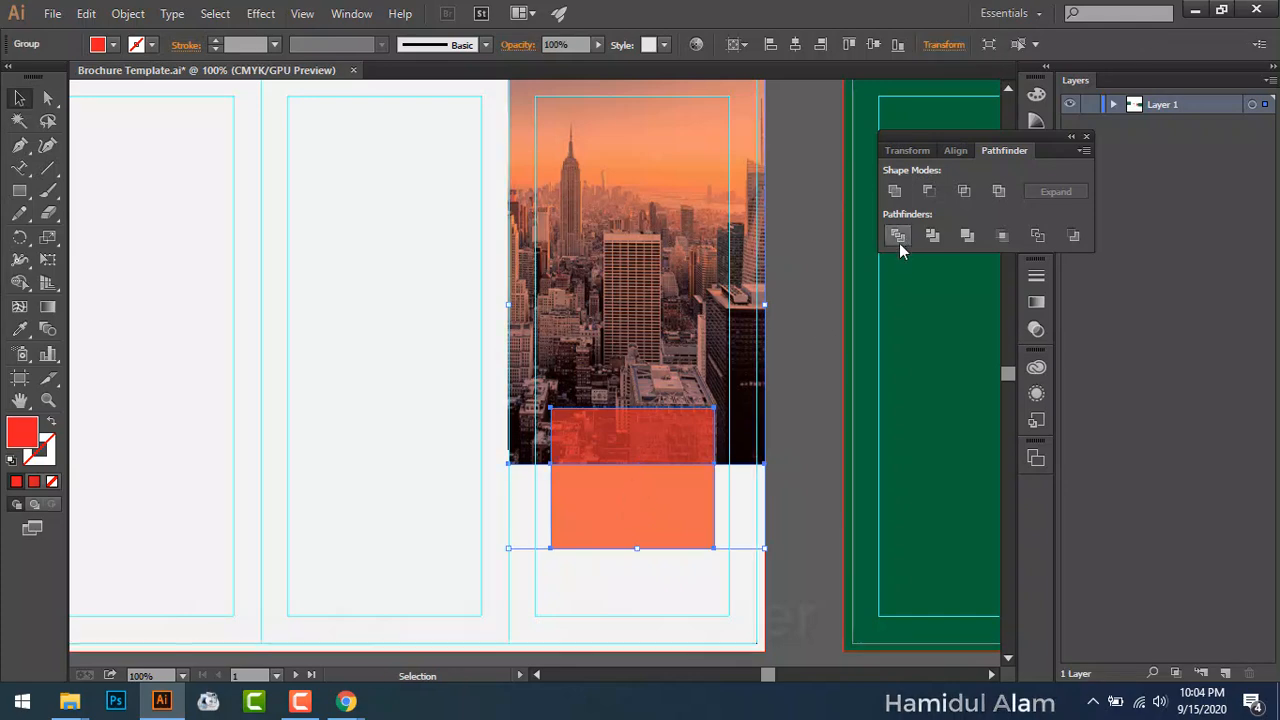
Step: Ungroup the divided pieces
{"action": "left_click", "coordinate": [802, 441]}
{"action": "left_click", "coordinate": [651, 497]}
{"action": "left_click", "coordinate": [772, 281]}
{"action": "left_click_drag", "start_coordinate": [645, 312], "coordinate": [474, 316]}
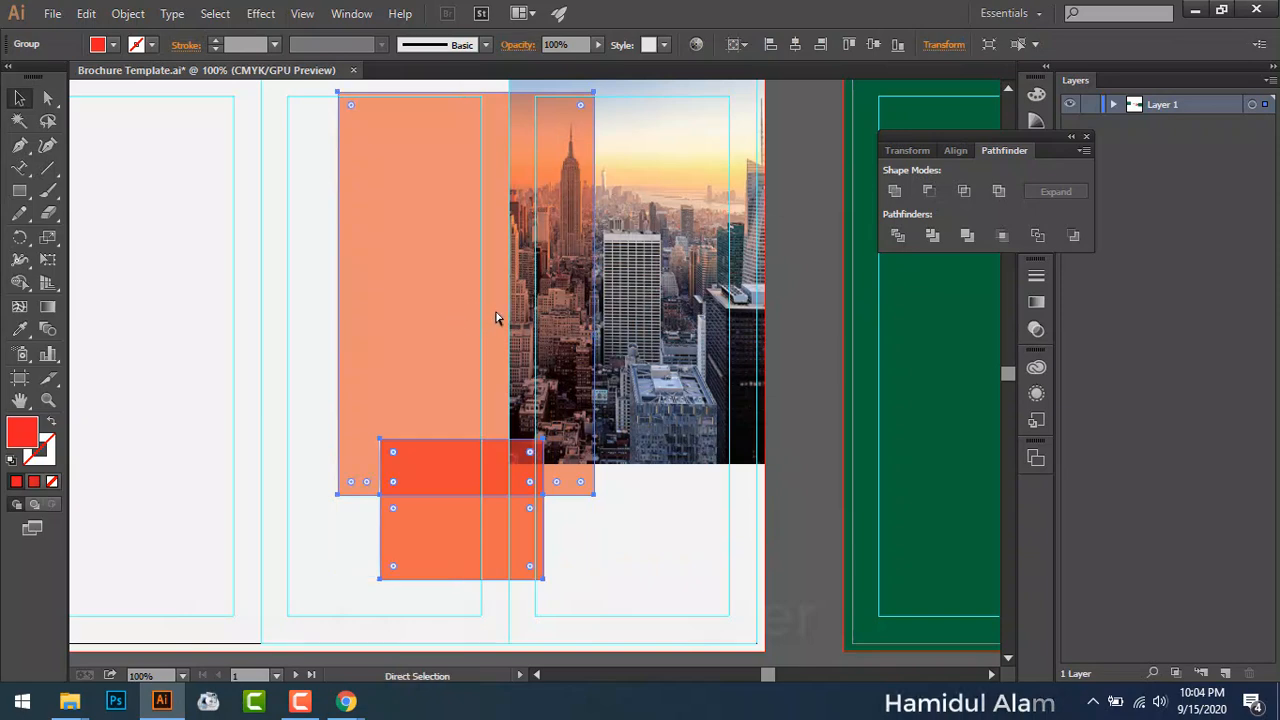
{"action": "key", "text": "ctrl+z"}
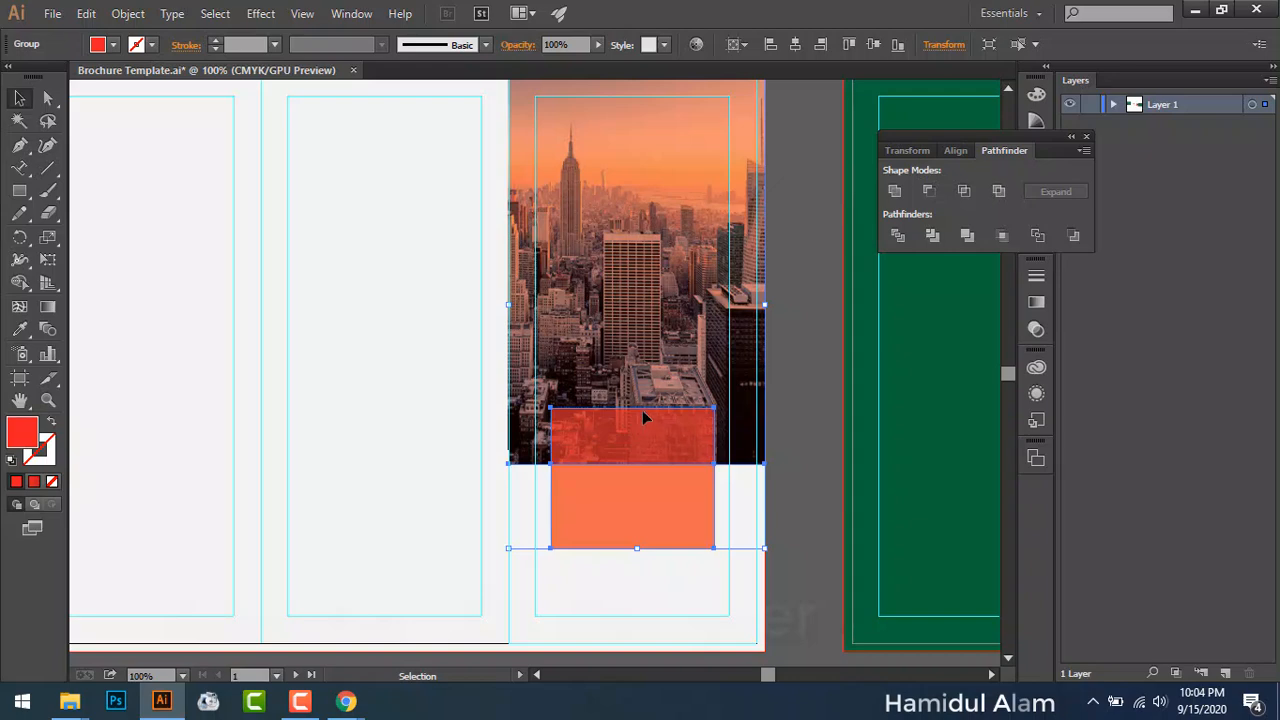
{"action": "right_click", "coordinate": [629, 494]}
{"action": "left_click", "coordinate": [723, 418]}
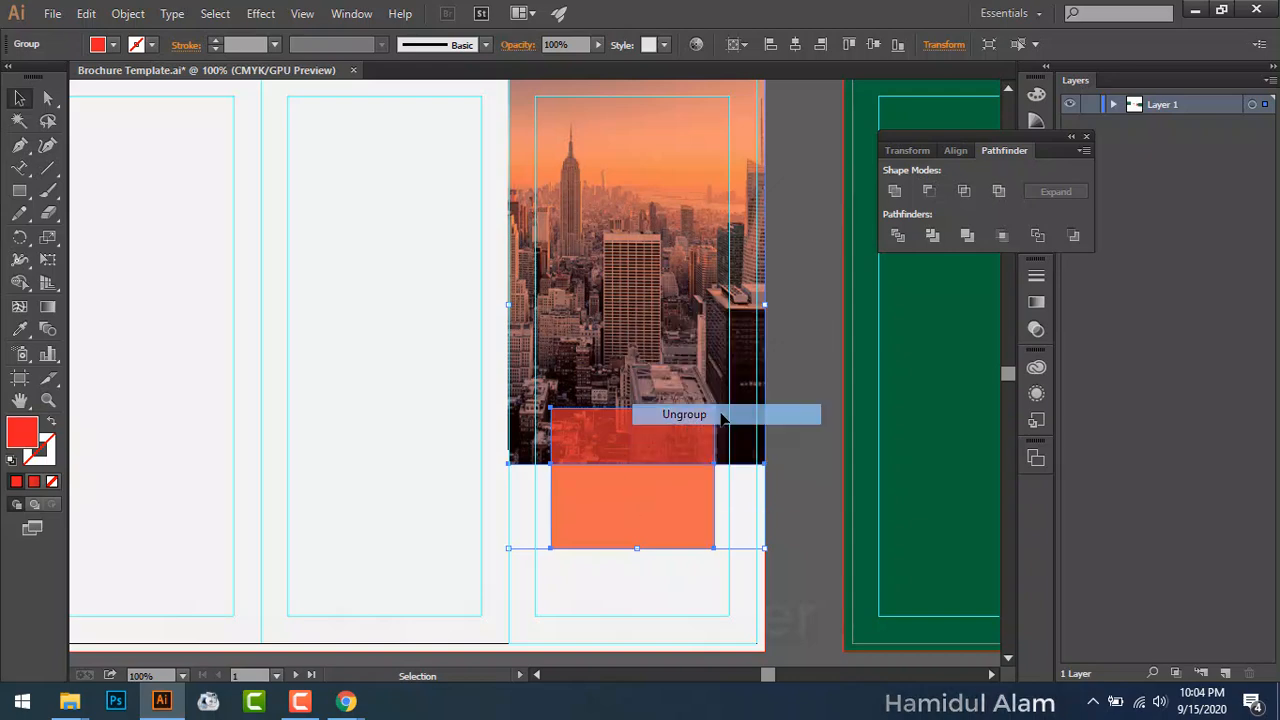
Step: Adjust the lower box piece's opacity in the control bar
{"action": "left_click", "coordinate": [760, 452]}
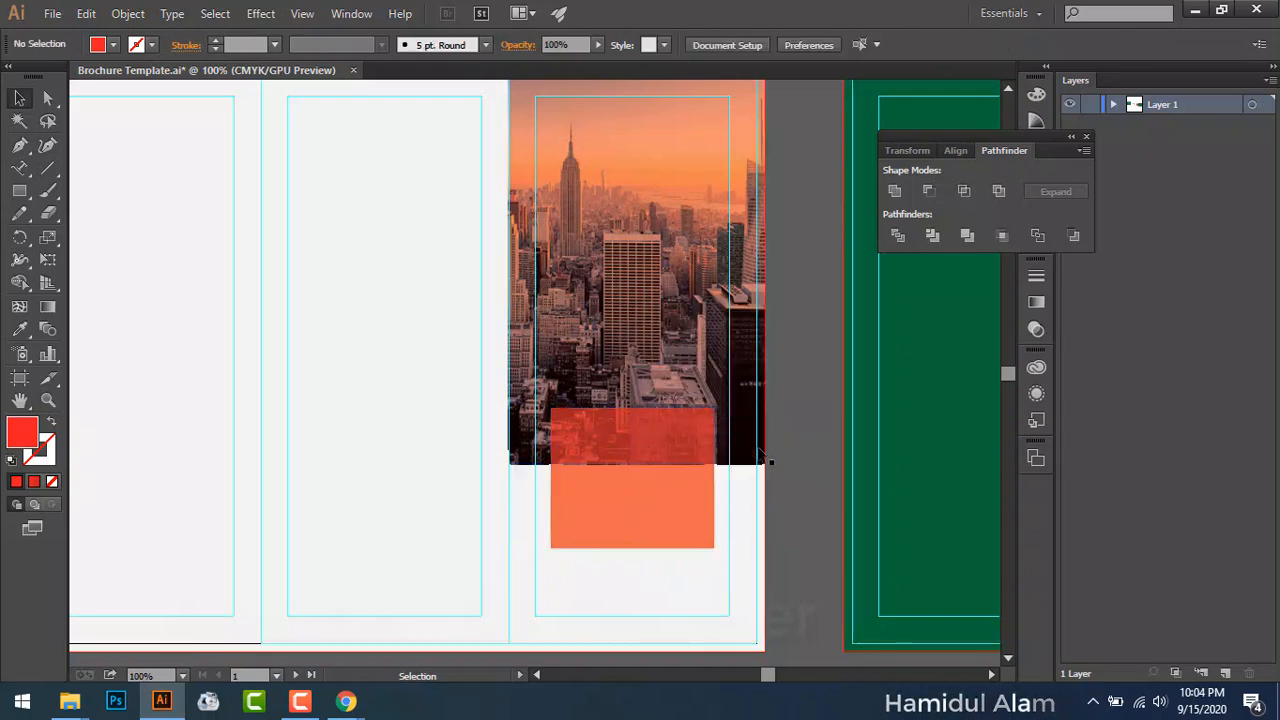
{"action": "left_click_drag", "start_coordinate": [540, 605], "coordinate": [651, 540]}
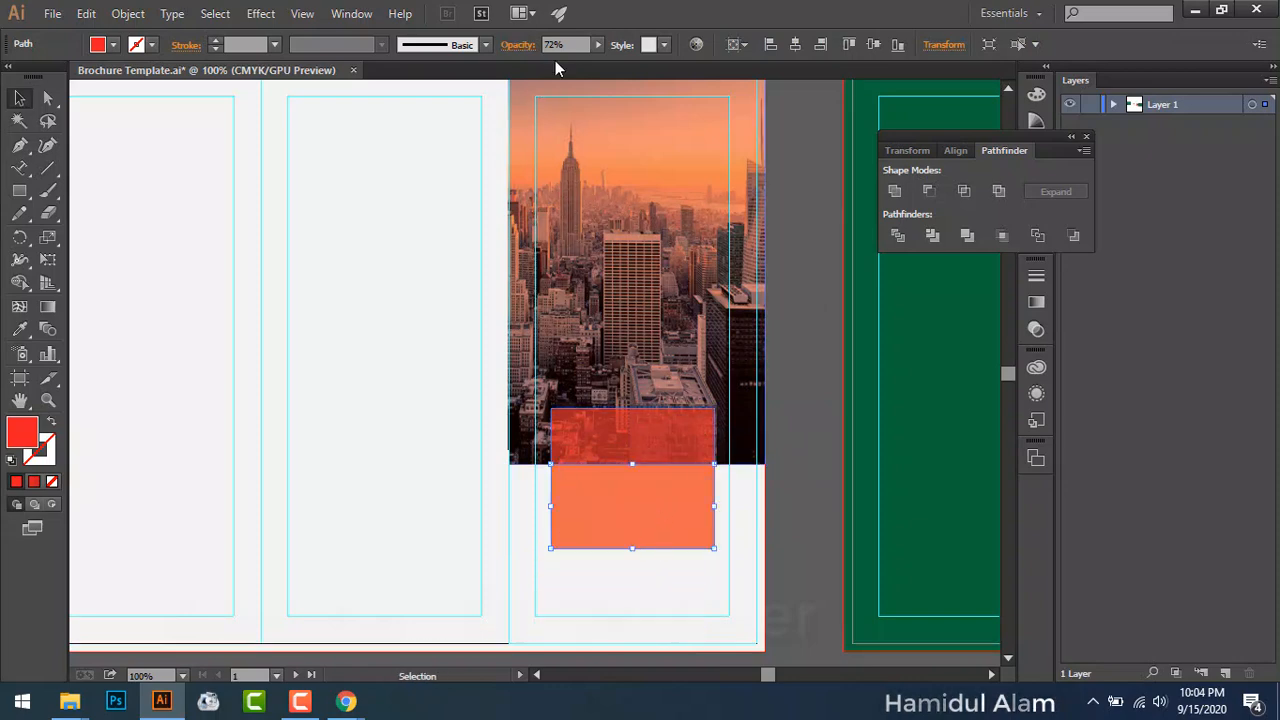
{"action": "left_click", "coordinate": [596, 47]}
{"action": "left_click", "coordinate": [591, 59]}
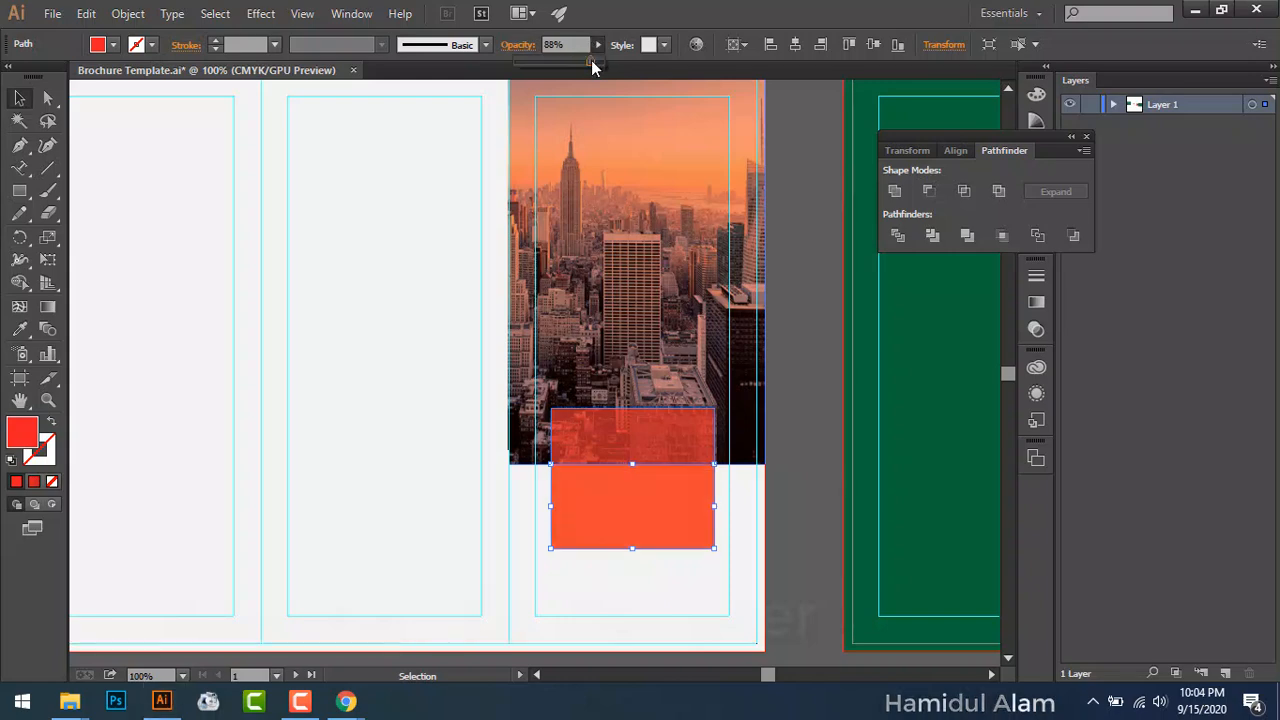
{"action": "left_click_drag", "start_coordinate": [605, 62], "coordinate": [614, 91]}
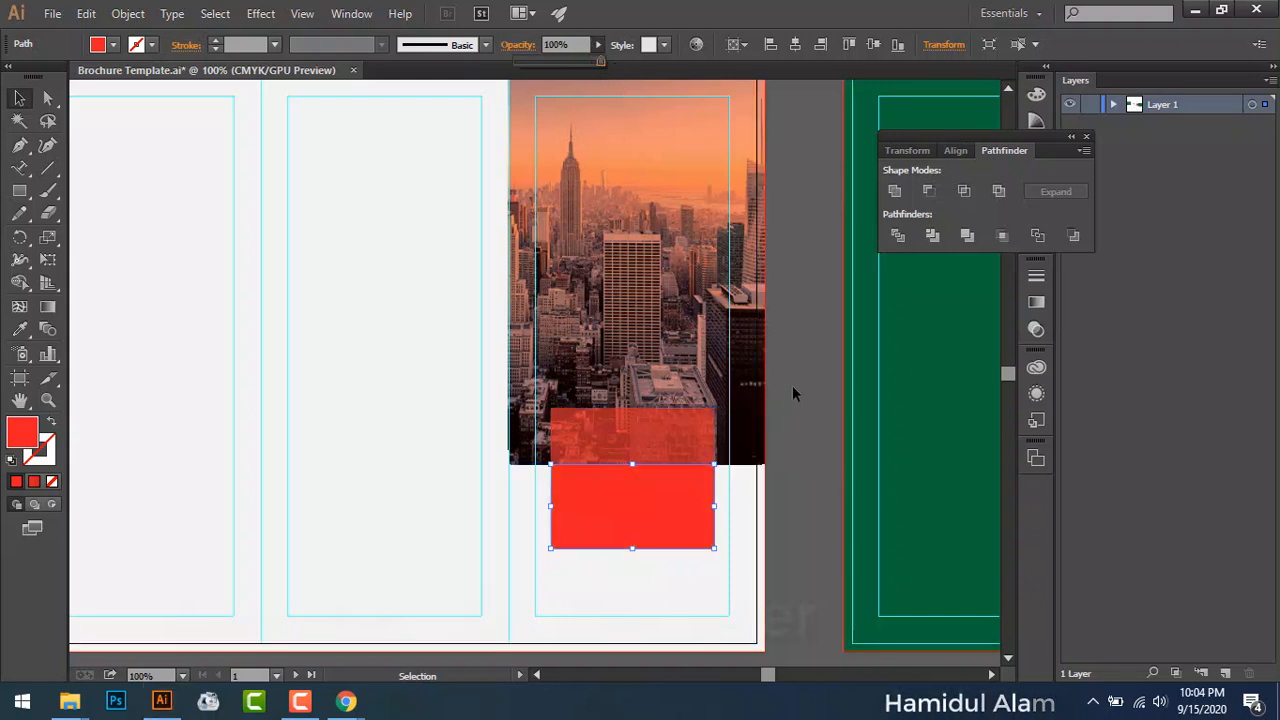
{"action": "left_click", "coordinate": [776, 424]}
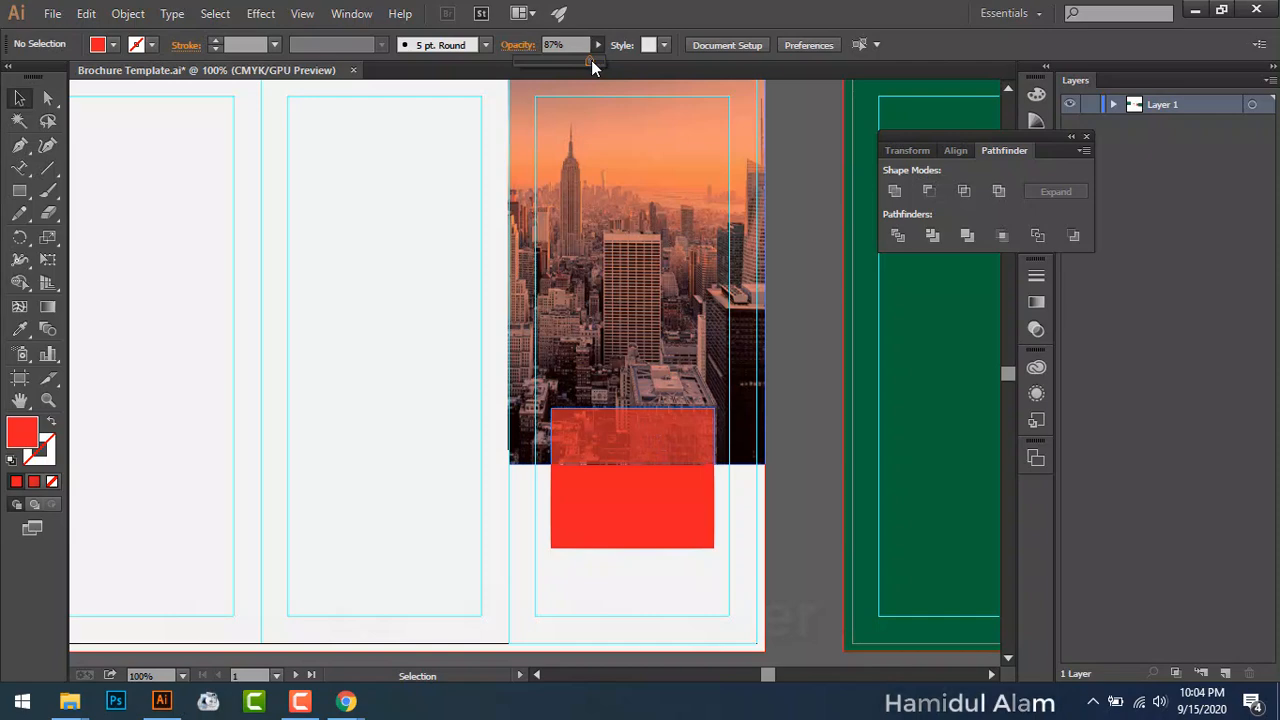
{"action": "left_click_drag", "start_coordinate": [591, 60], "coordinate": [589, 60]}
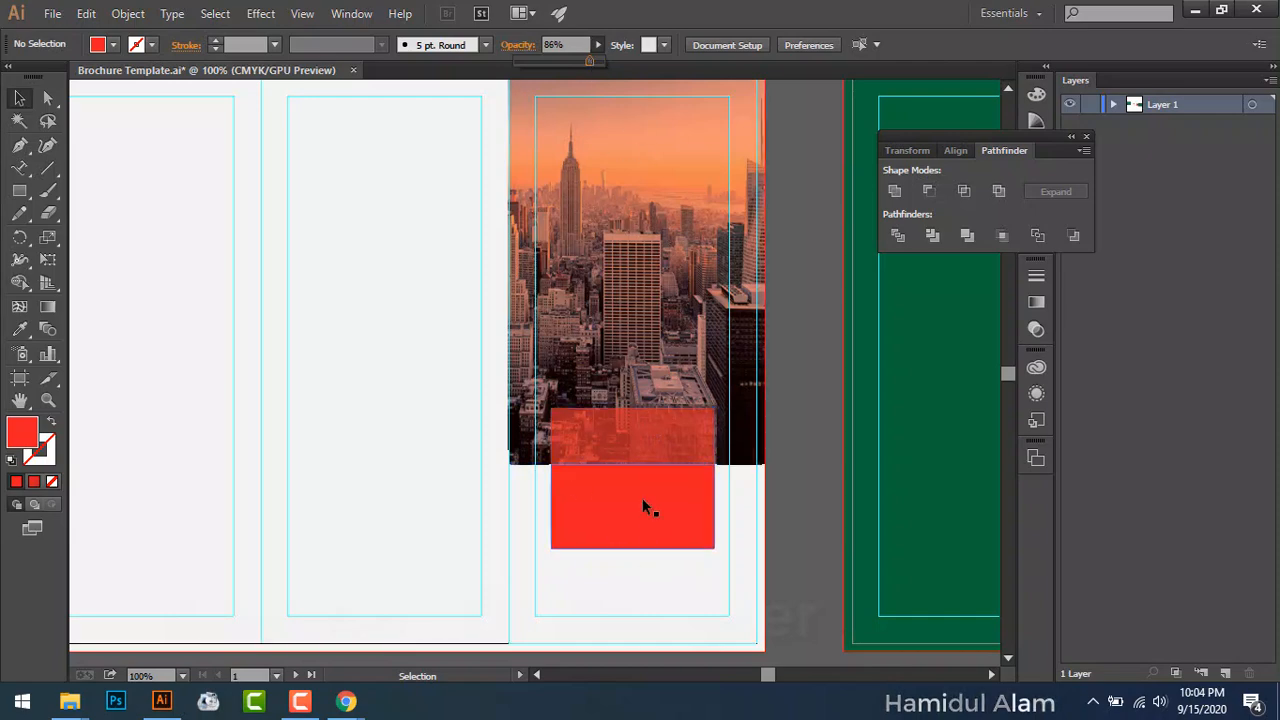
{"action": "left_click", "coordinate": [643, 501]}
{"action": "left_click", "coordinate": [597, 44]}
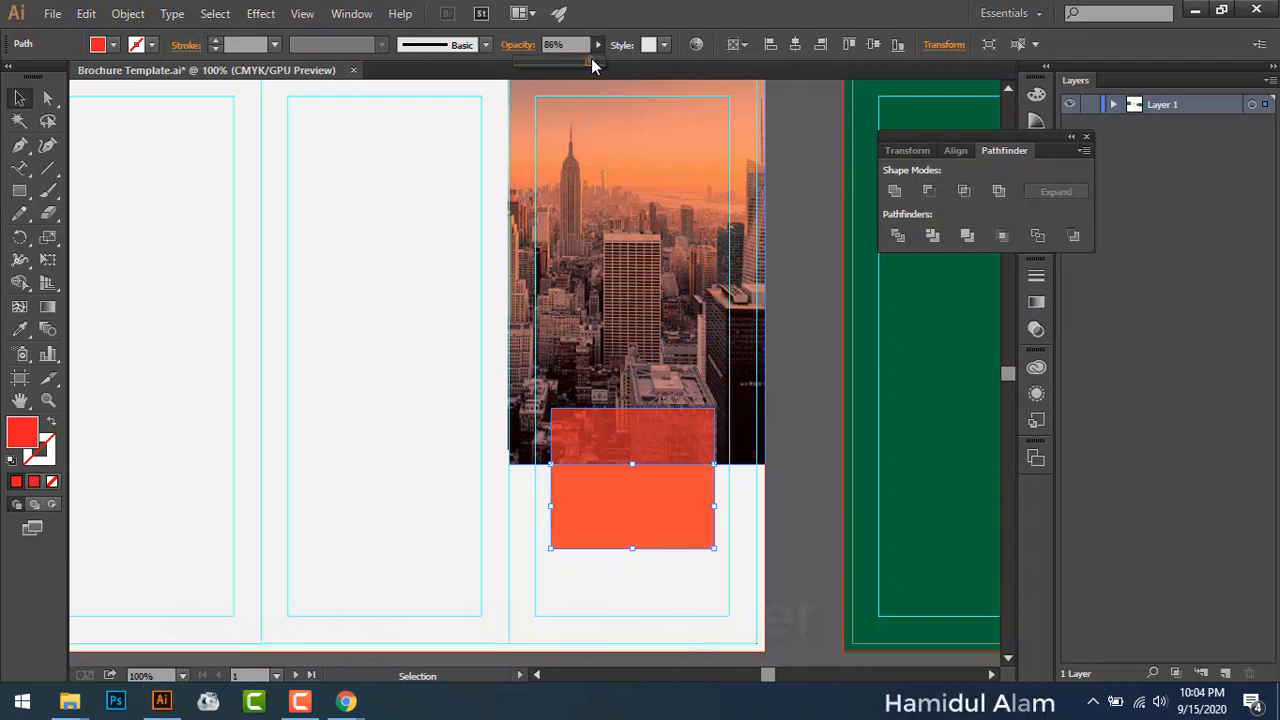
Step: Set the upper rectangle over the photo to 60% opacity and the lower orange box to 80%
{"action": "left_click", "coordinate": [659, 421]}
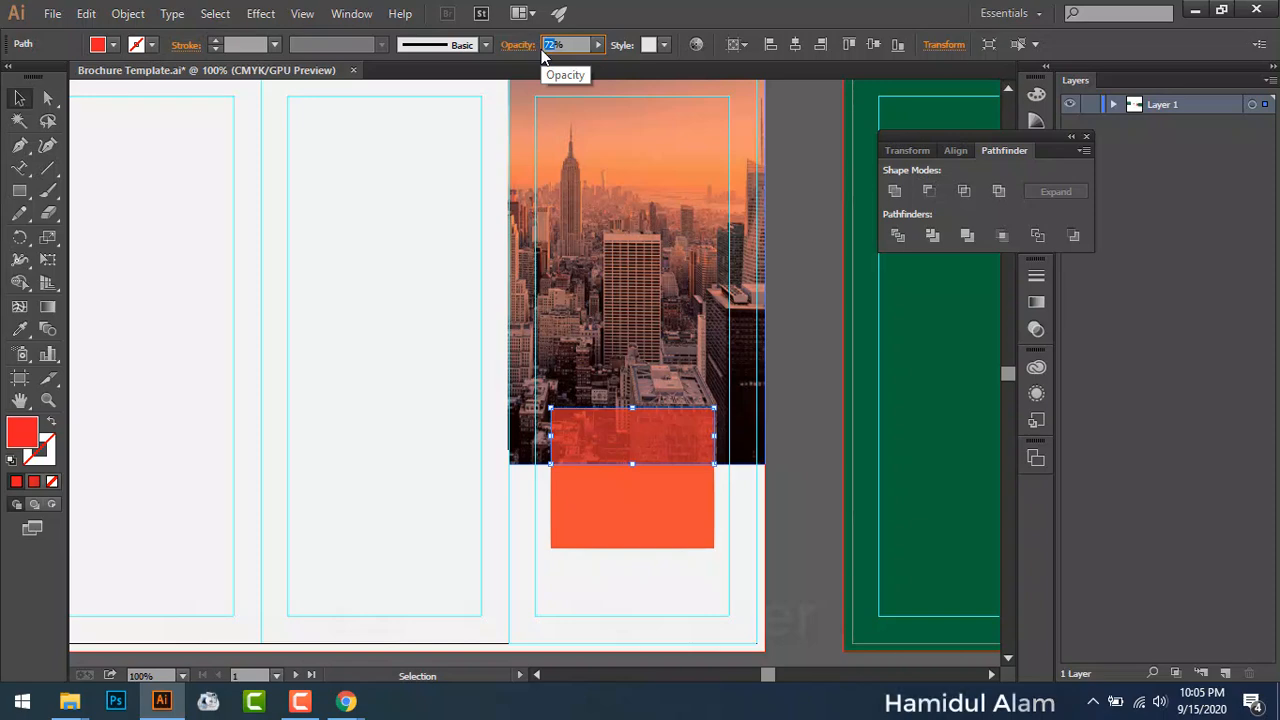
{"action": "type", "text": "60"}
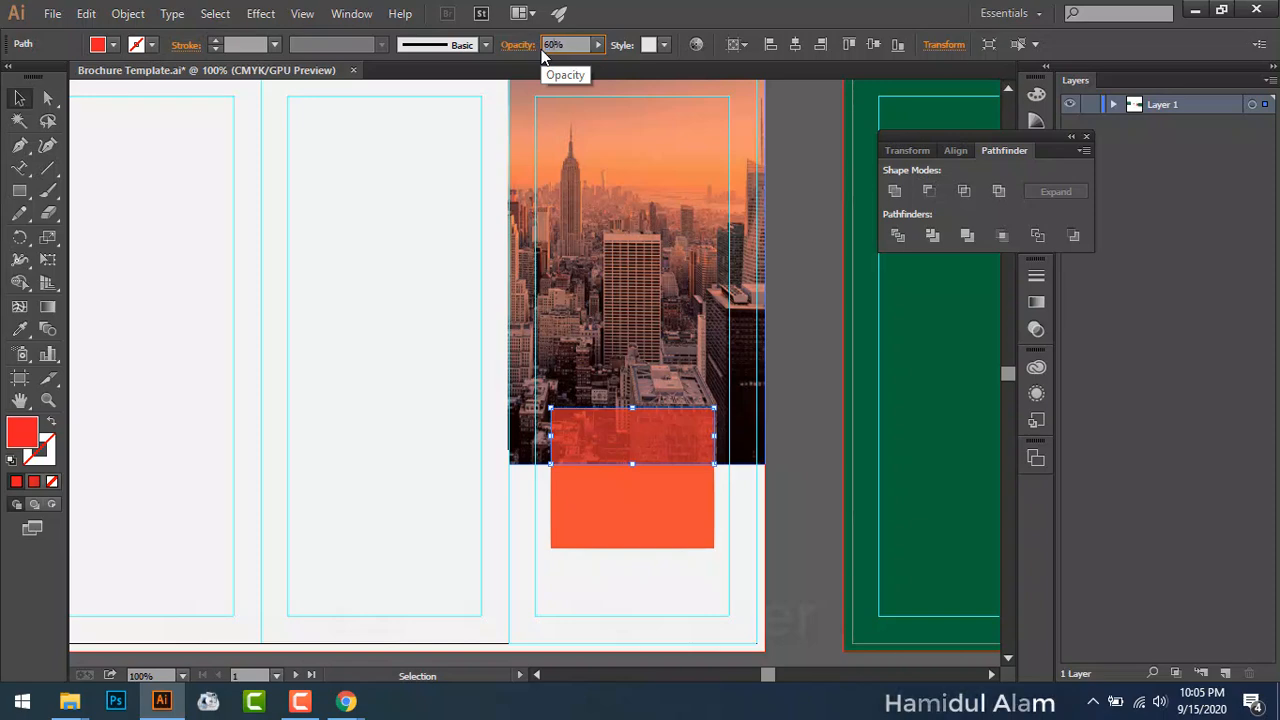
{"action": "key", "text": "Escape"}
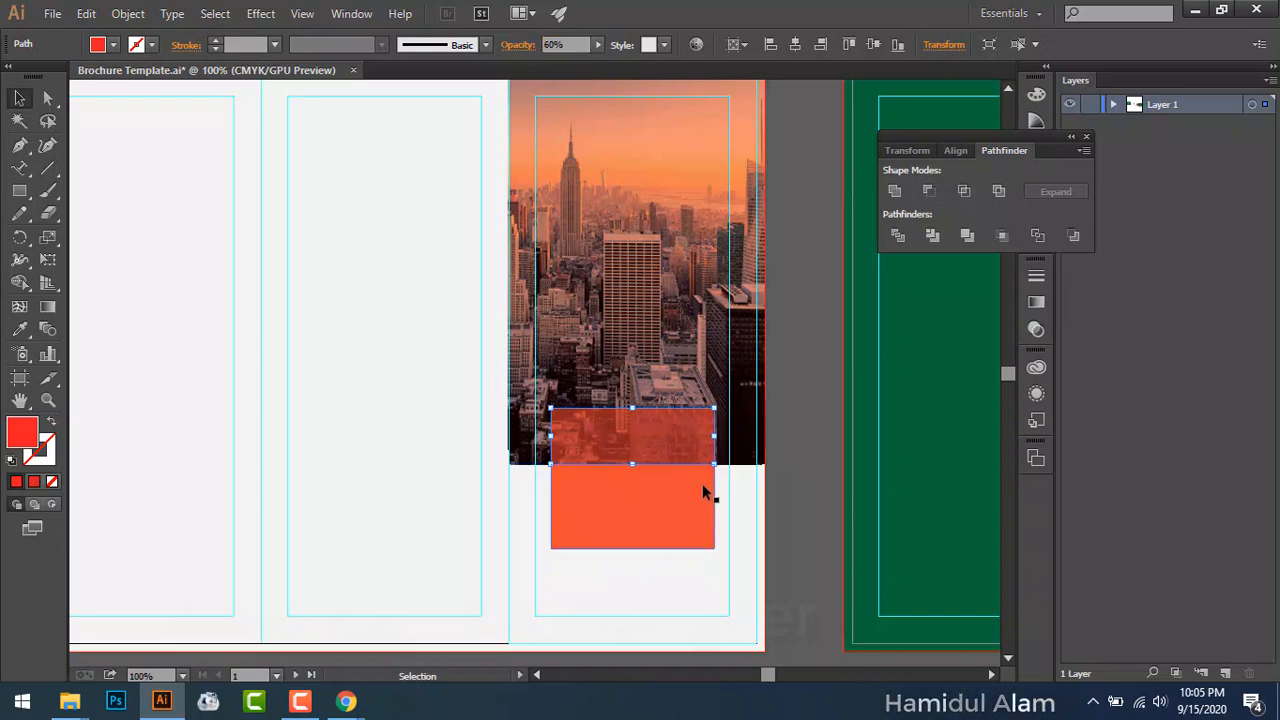
{"action": "left_click", "coordinate": [672, 505]}
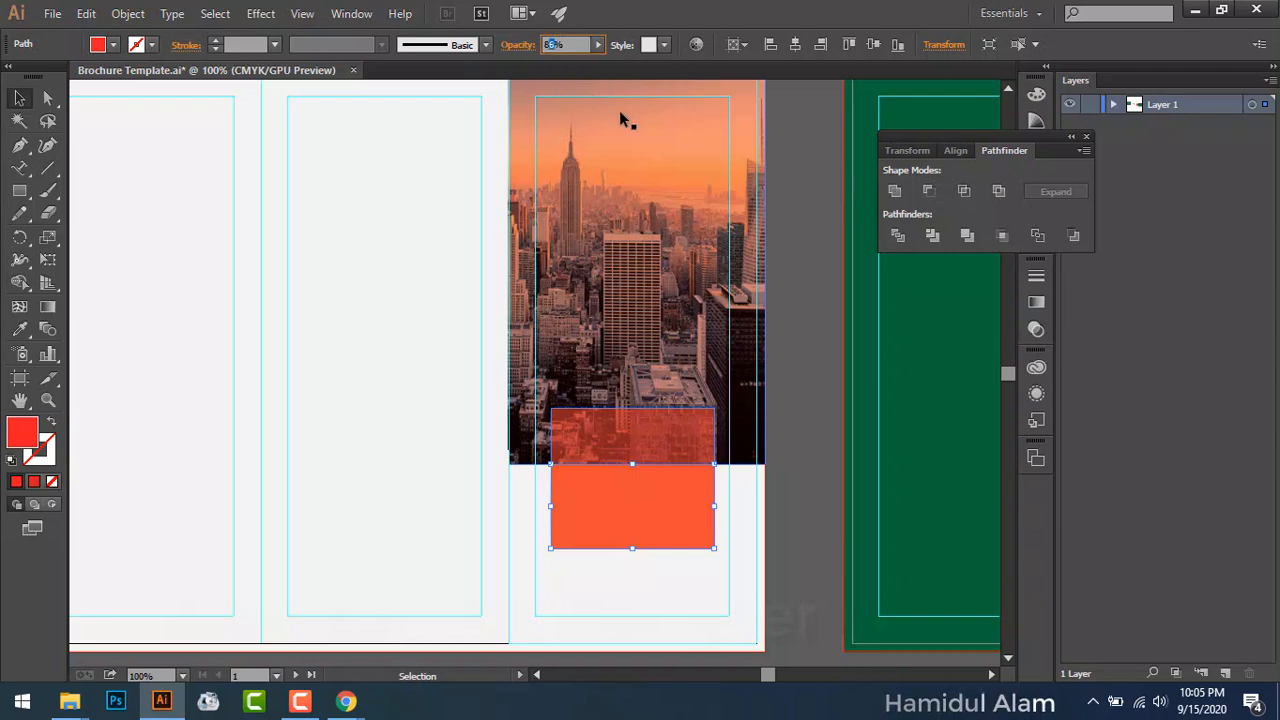
{"action": "type", "text": "80"}
{"action": "key", "text": "Return"}
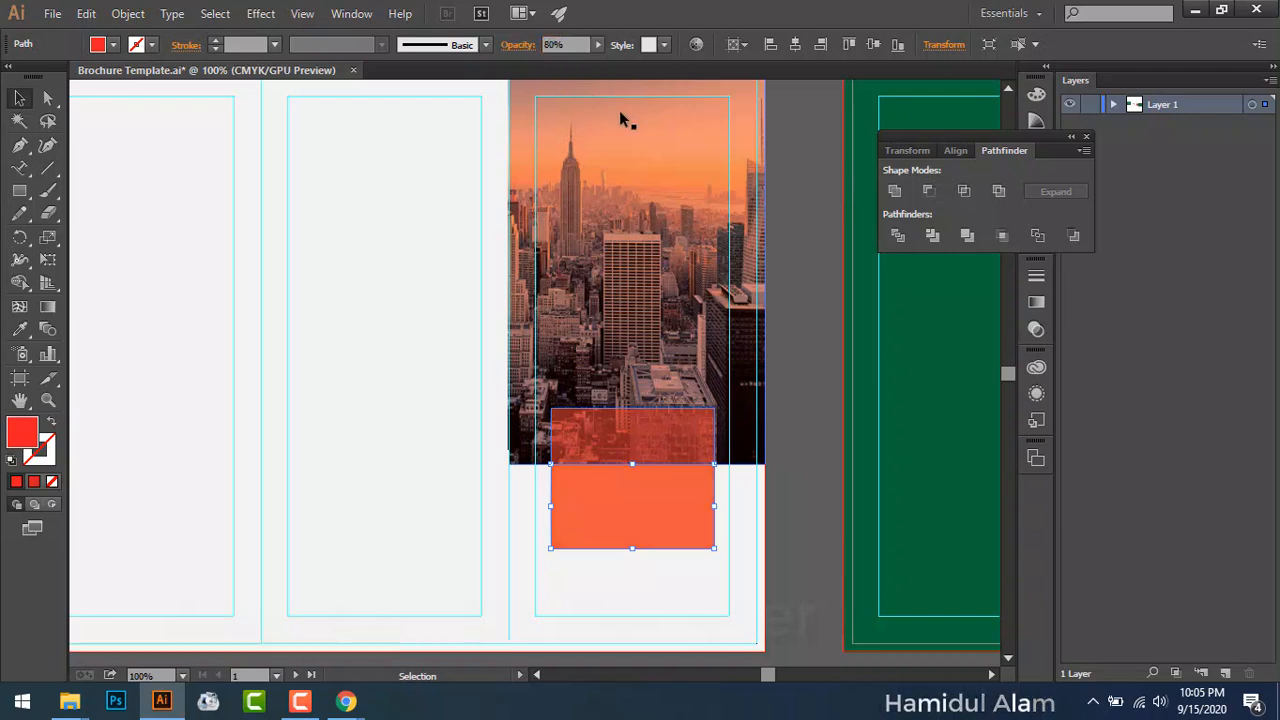
{"action": "left_click", "coordinate": [362, 346]}
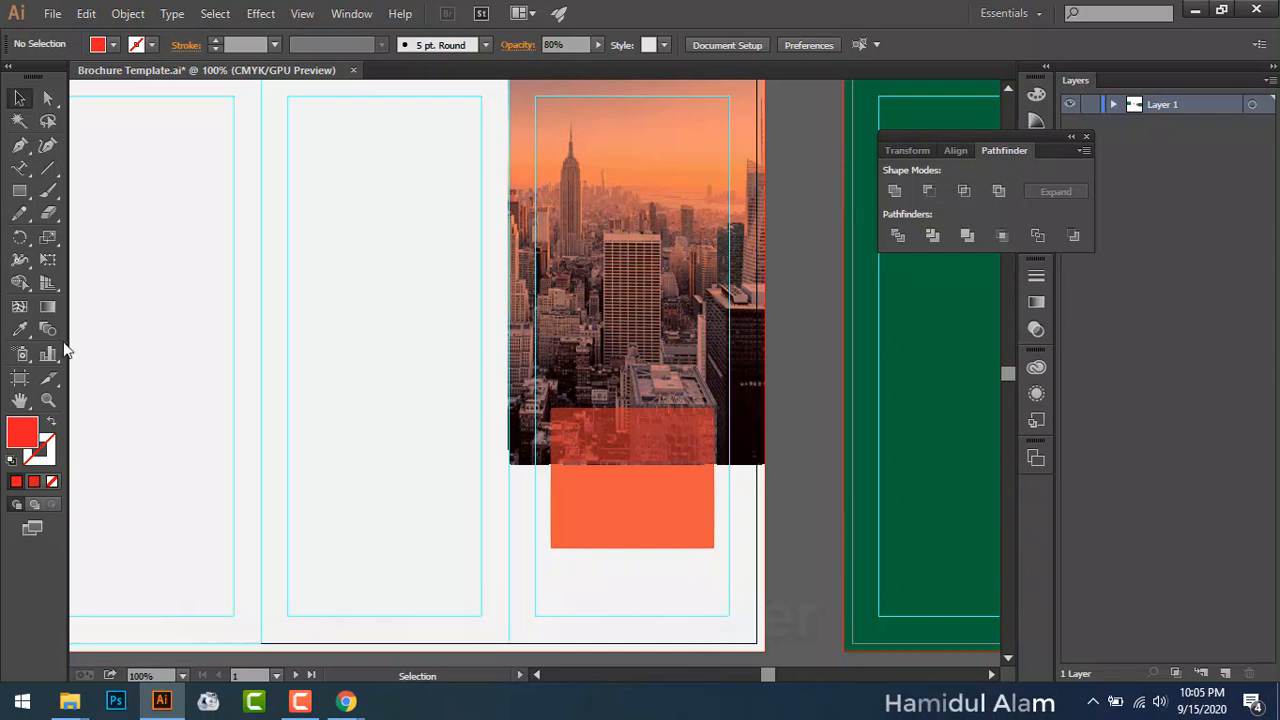
Step: Paste the text '2020 new Brochure Collection' onto the page with the Type tool
{"action": "left_click_drag", "start_coordinate": [17, 177], "coordinate": [118, 177]}
{"action": "left_click", "coordinate": [372, 385]}
{"action": "type", "text": "2020 new Brochure Collection"}
{"action": "key", "text": "Escape"}
Step: Set the text to Arial 24 pt and move it onto the orange box
{"action": "left_click", "coordinate": [701, 44]}
{"action": "type", "text": "a"}
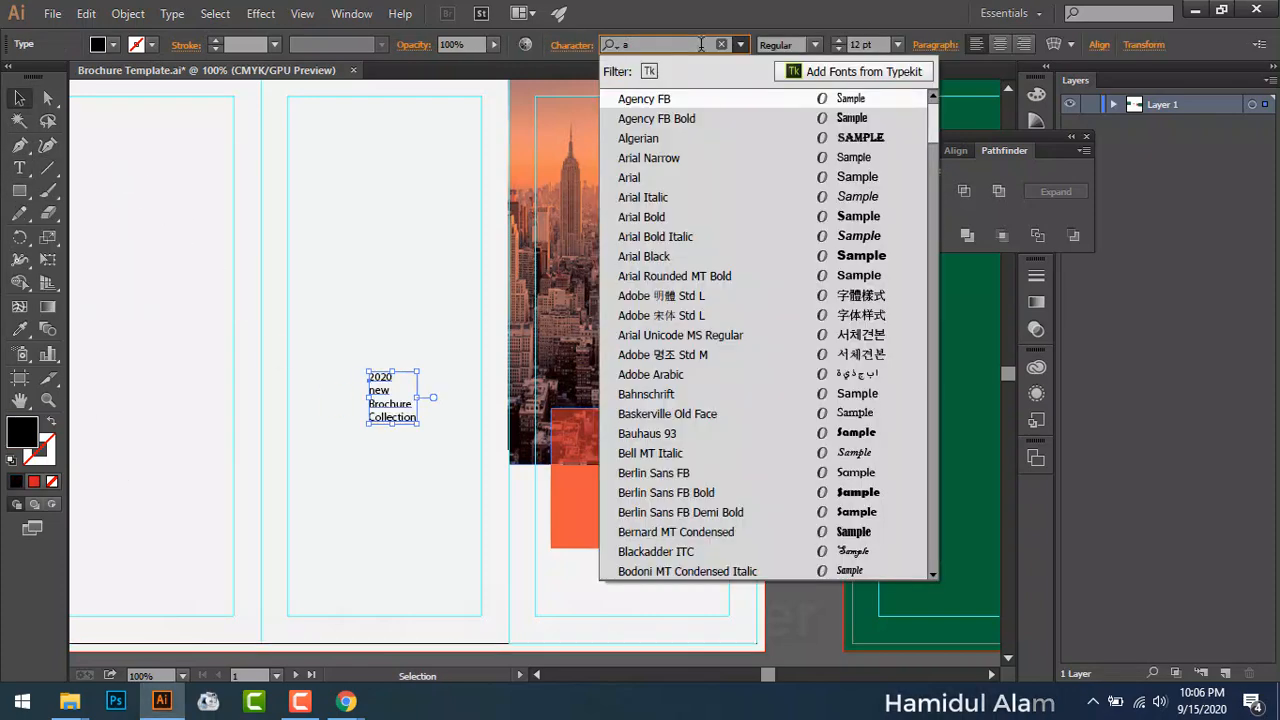
{"action": "type", "text": "ri"}
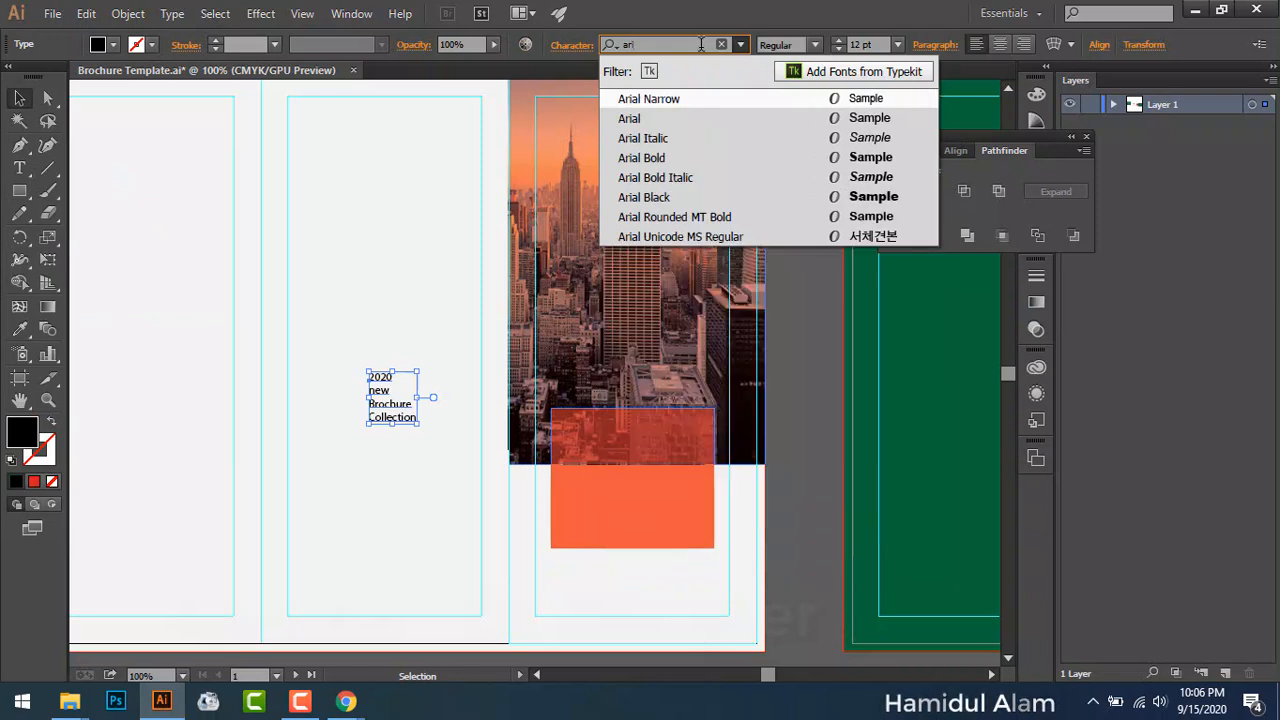
{"action": "left_click", "coordinate": [750, 127]}
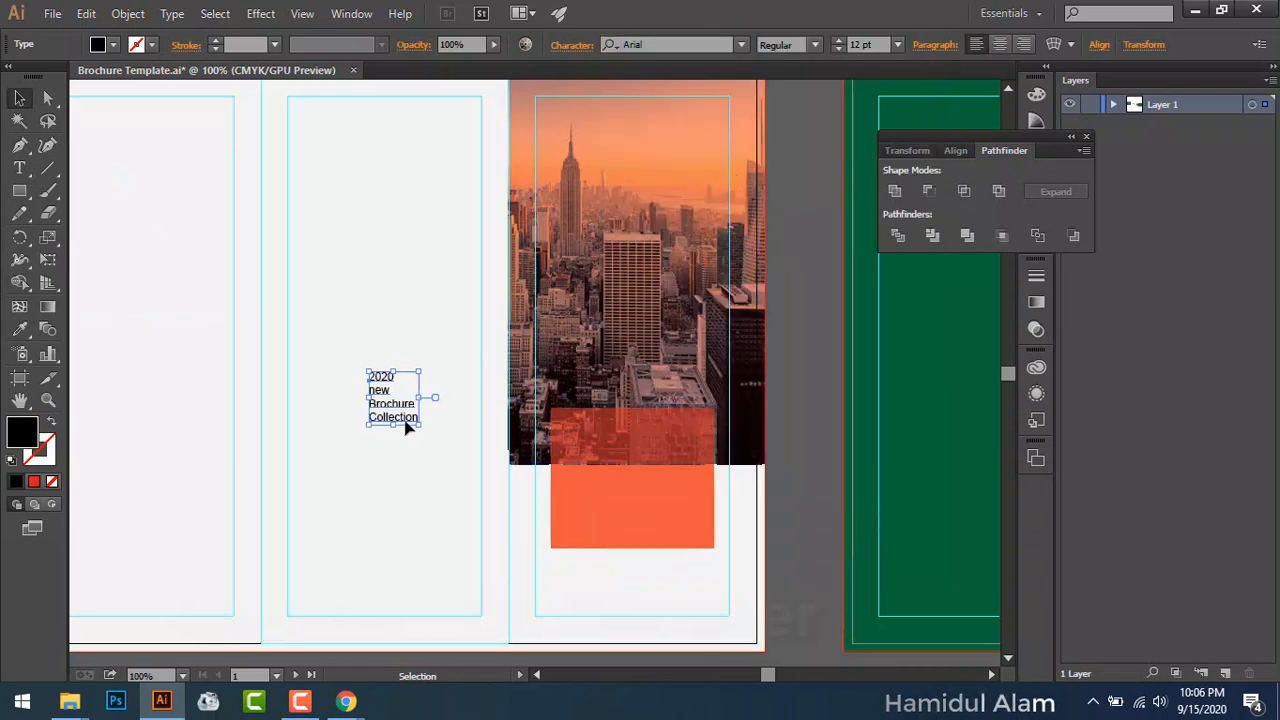
{"action": "left_click", "coordinate": [898, 44]}
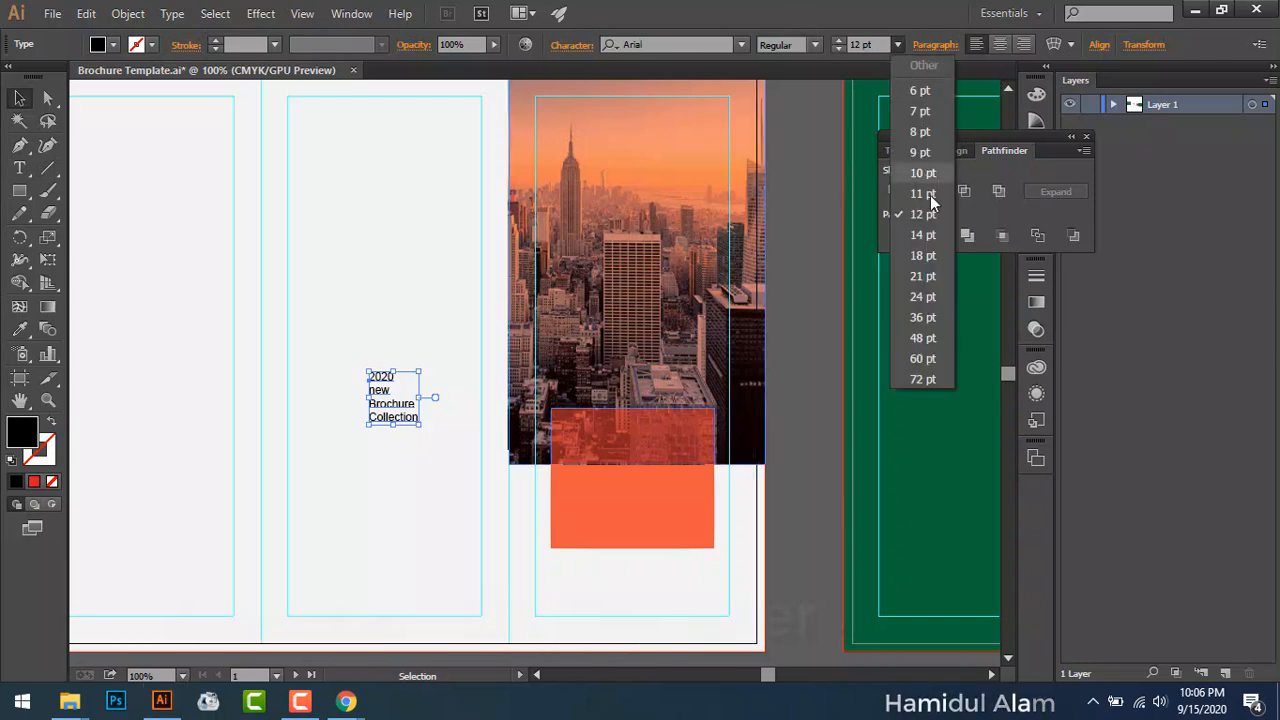
{"action": "left_click", "coordinate": [941, 293]}
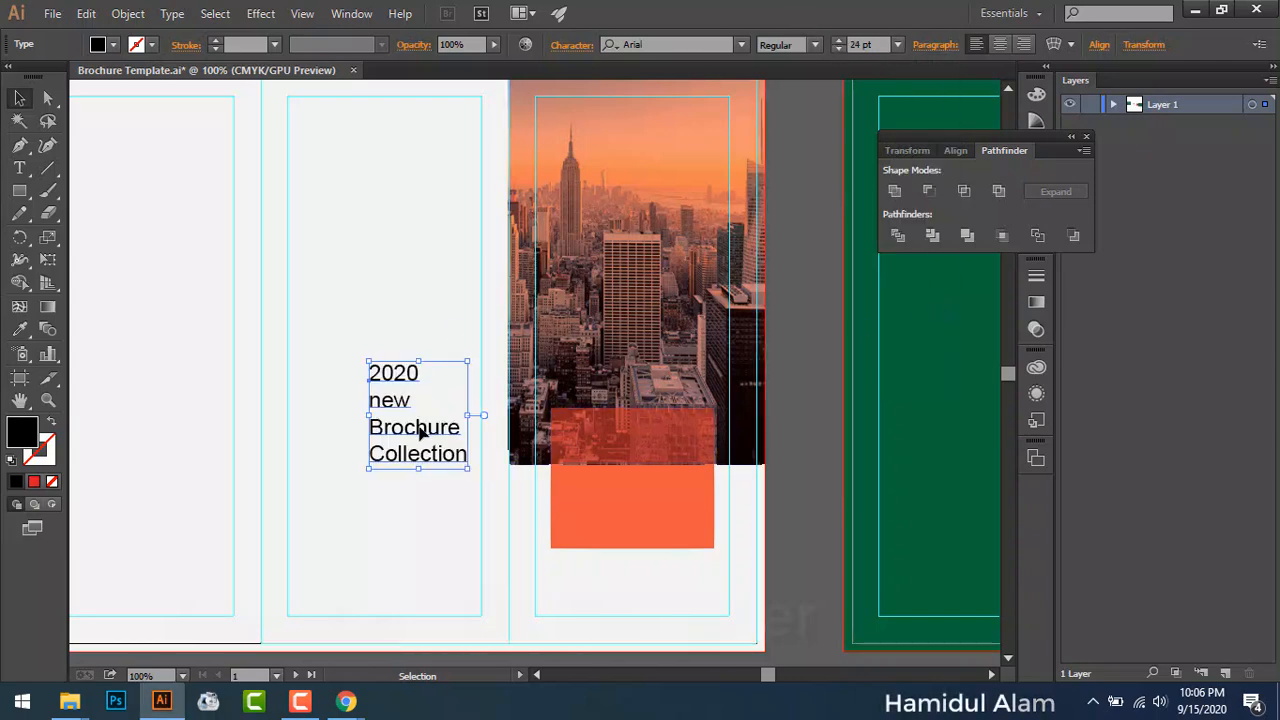
{"action": "left_click_drag", "start_coordinate": [441, 440], "coordinate": [663, 501]}
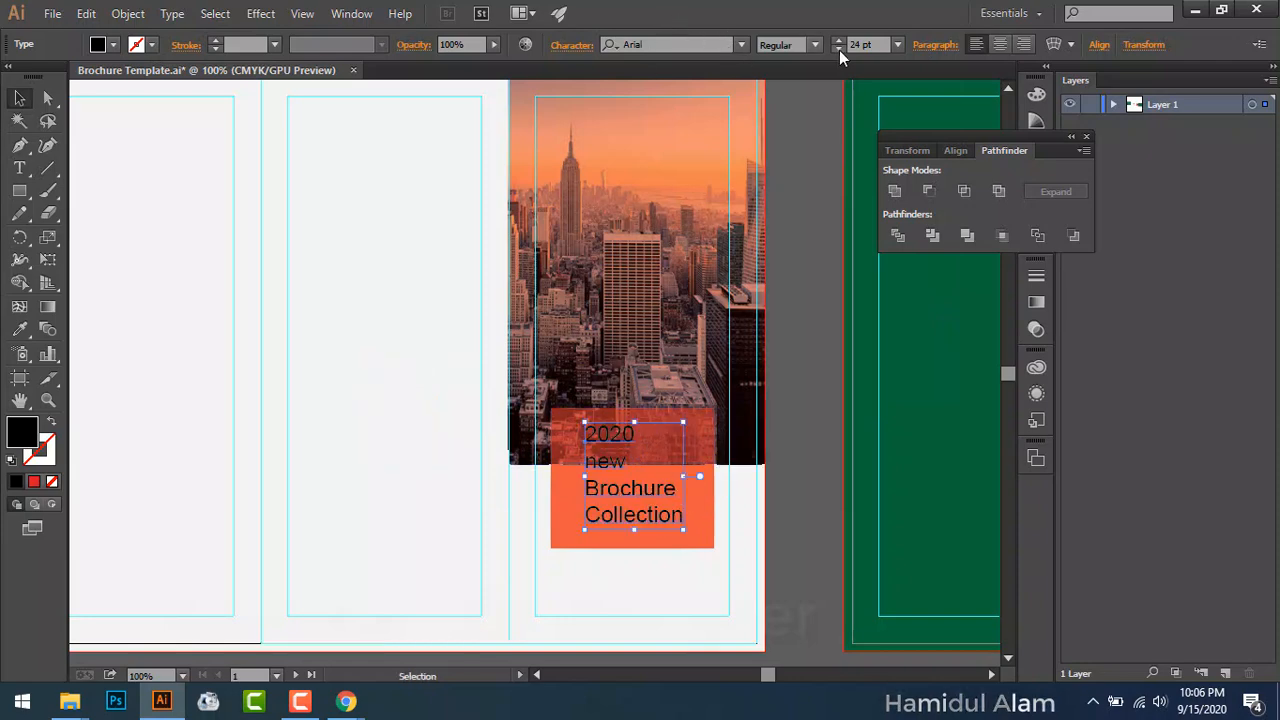
{"action": "left_click", "coordinate": [576, 48]}
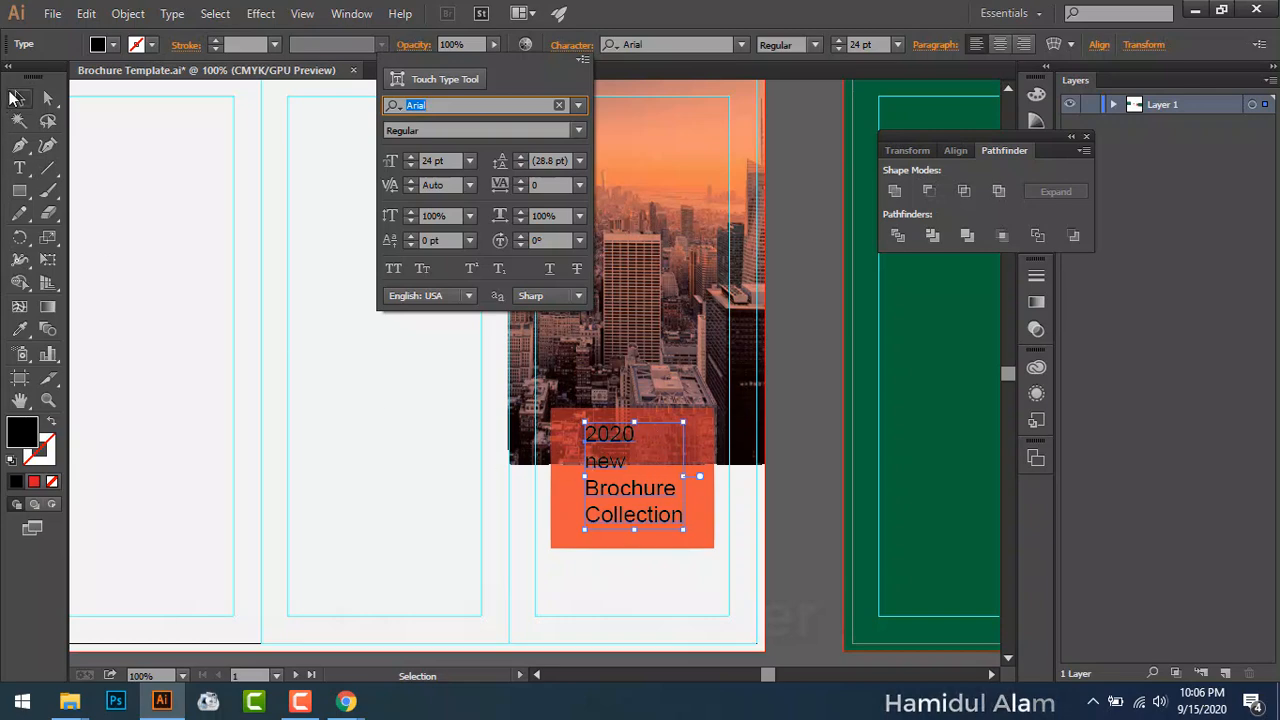
Step: Make the brochure collection text white and Bold
{"action": "key", "text": "Escape"}
{"action": "left_click", "coordinate": [113, 44]}
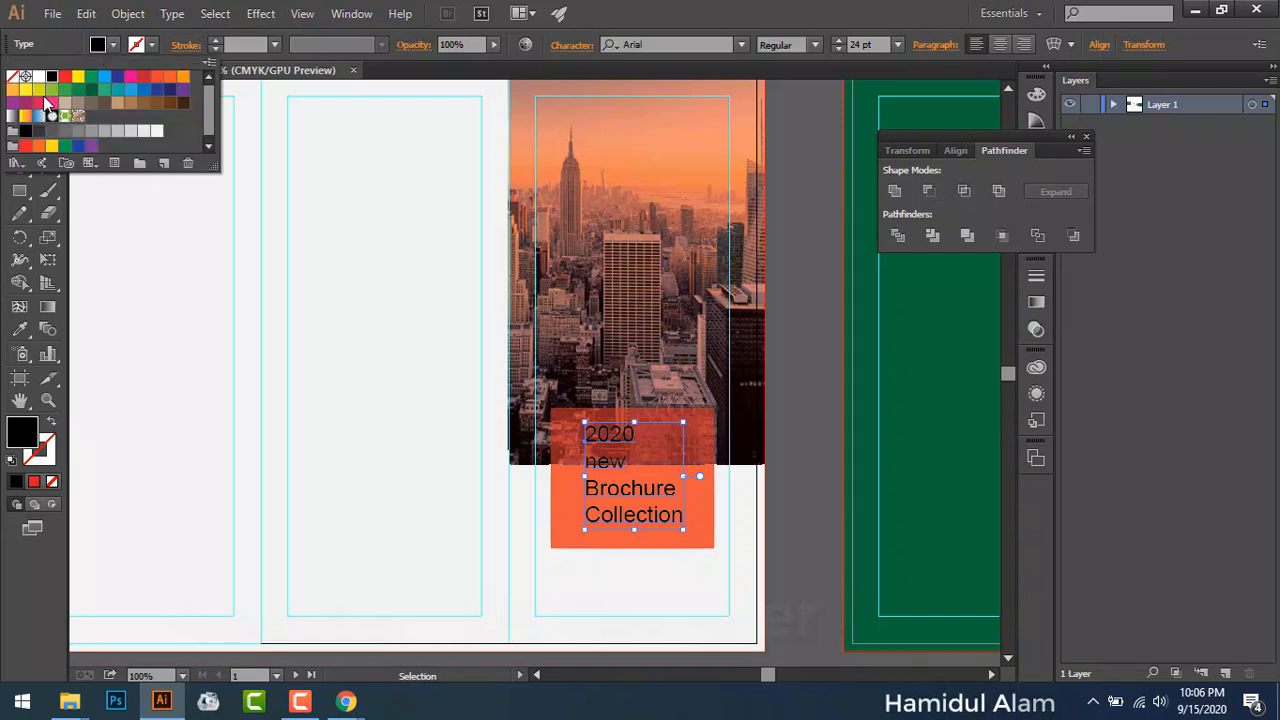
{"action": "left_click", "coordinate": [39, 76]}
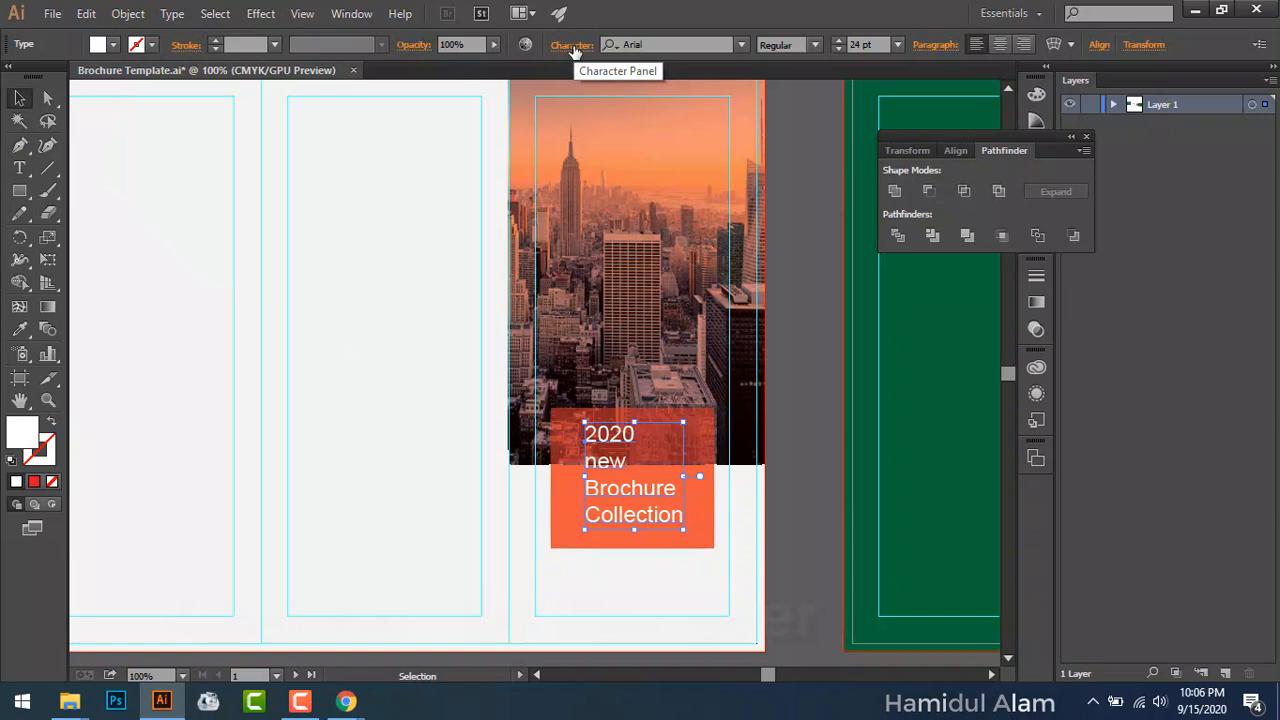
{"action": "left_click", "coordinate": [574, 50]}
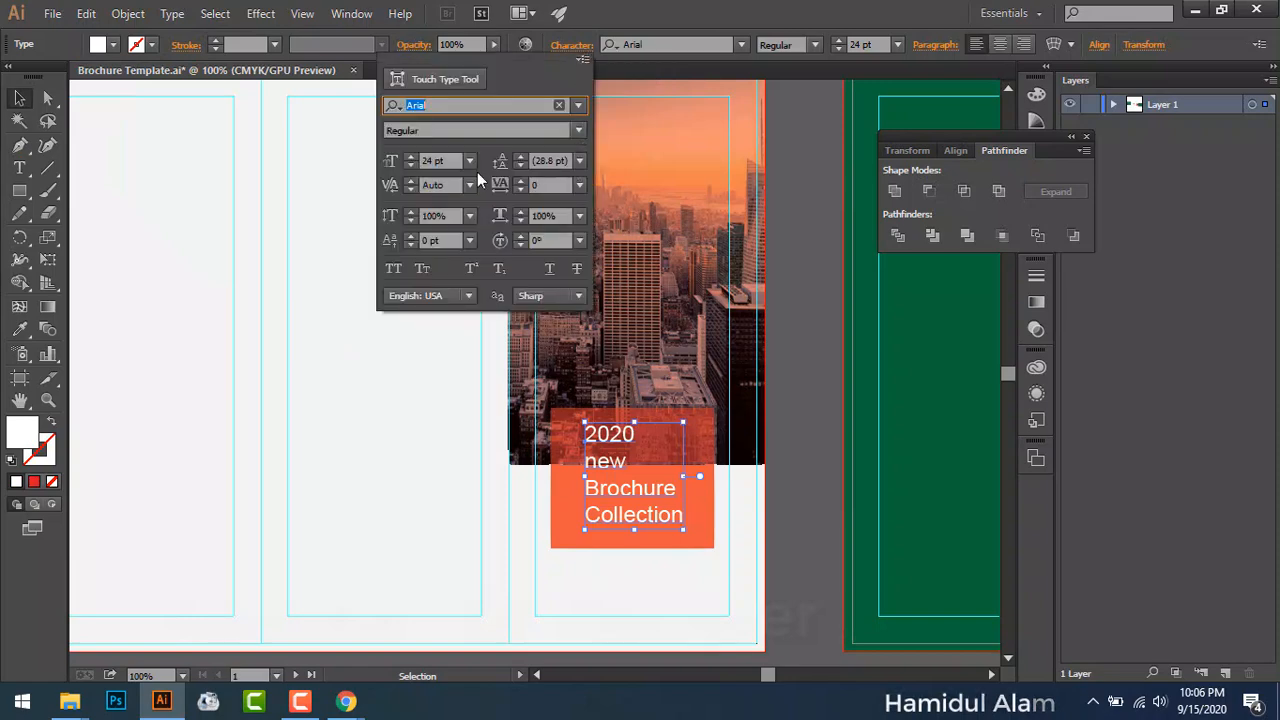
{"action": "left_click", "coordinate": [581, 130]}
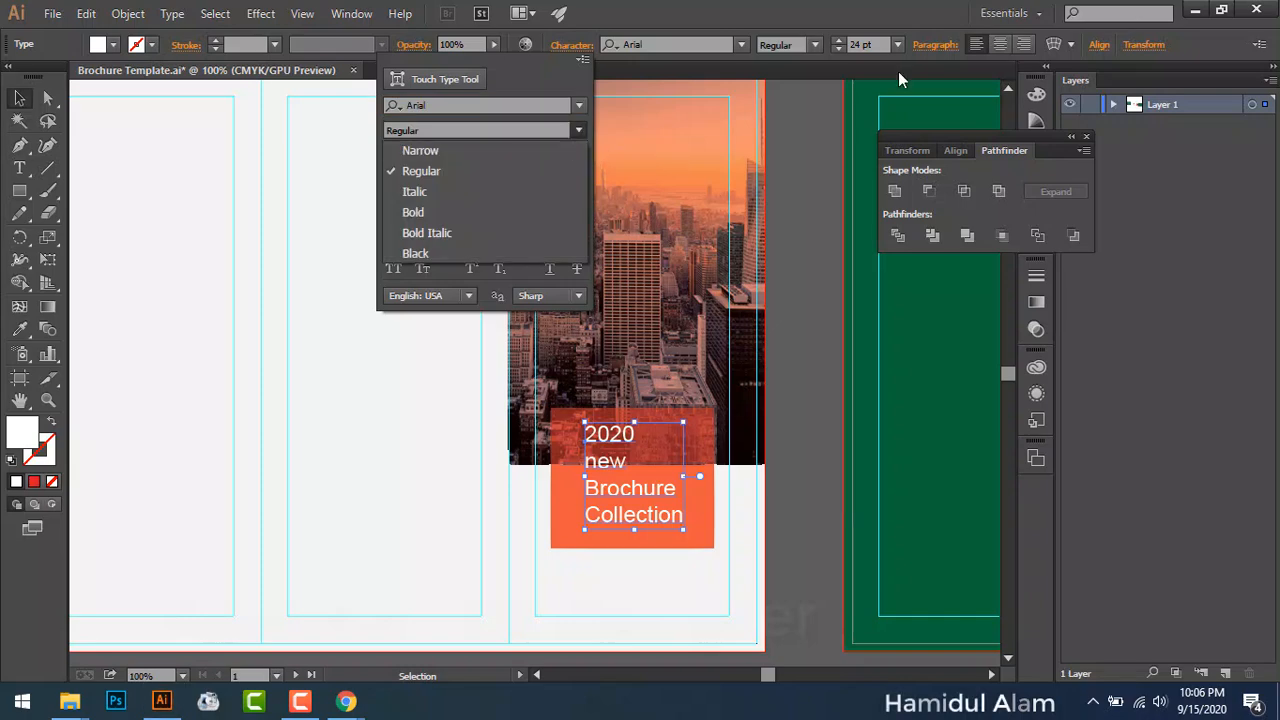
{"action": "left_click", "coordinate": [475, 214]}
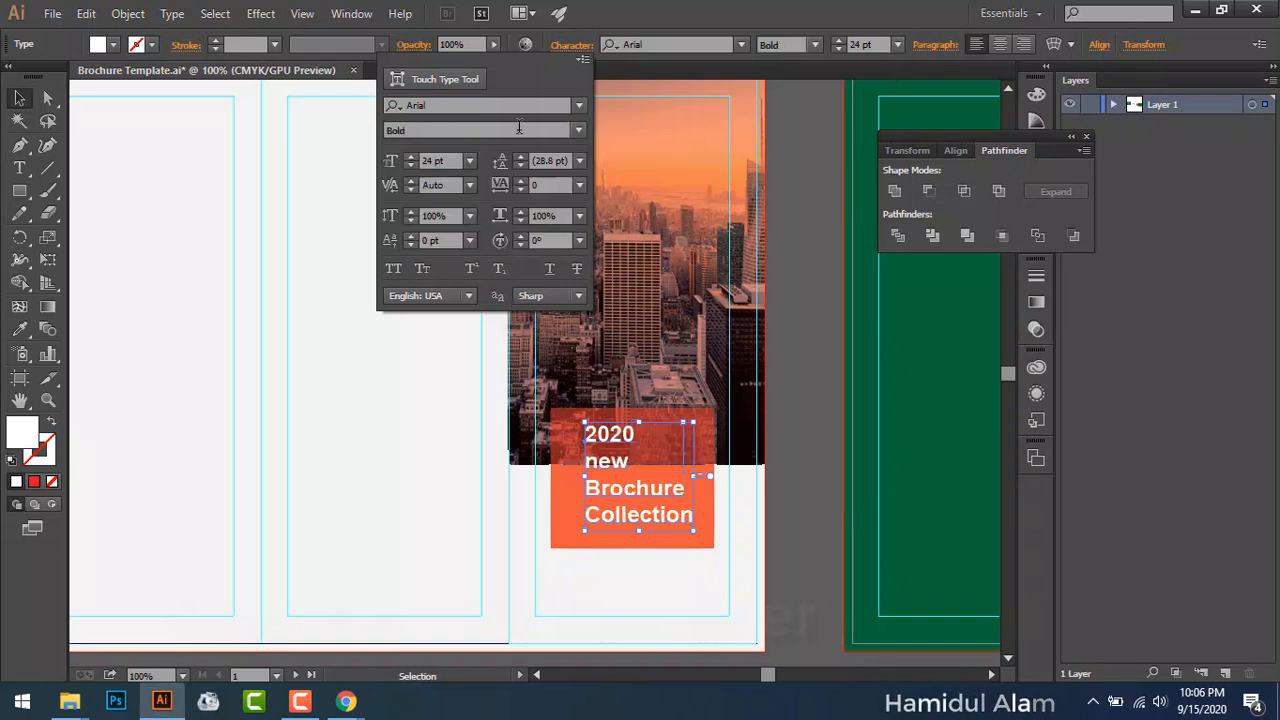
{"action": "left_click", "coordinate": [578, 130]}
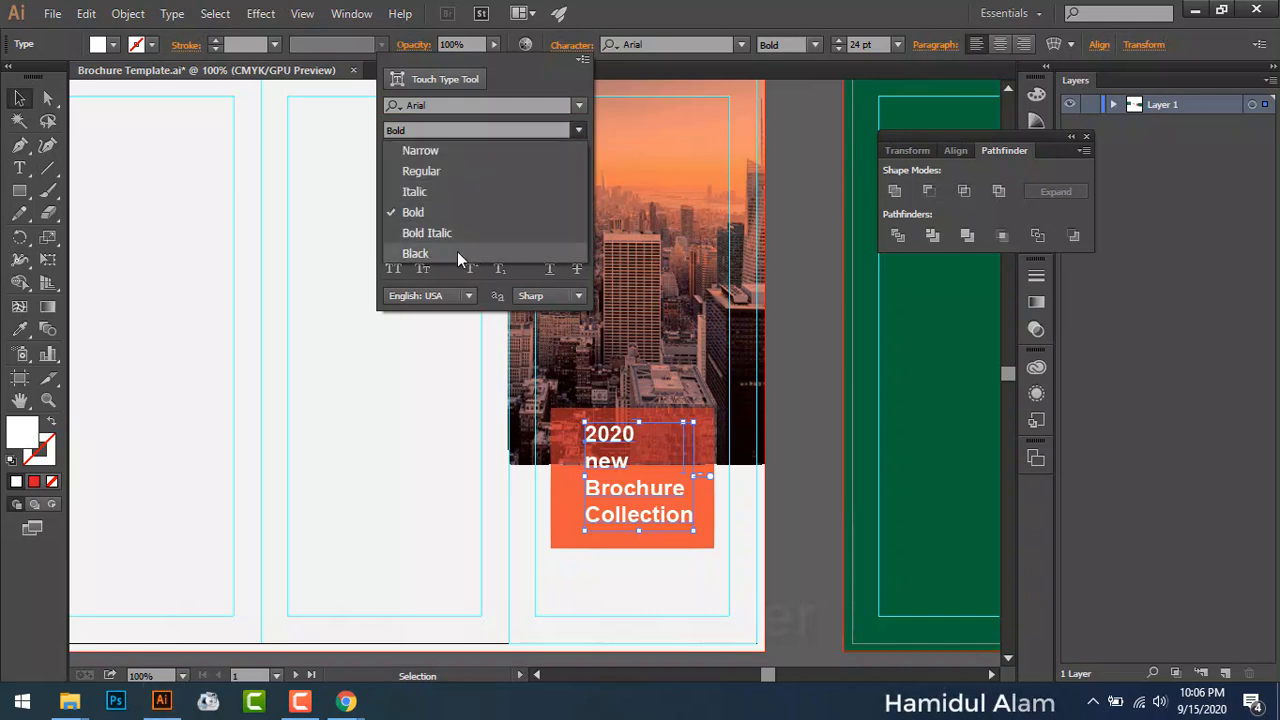
{"action": "left_click", "coordinate": [457, 253]}
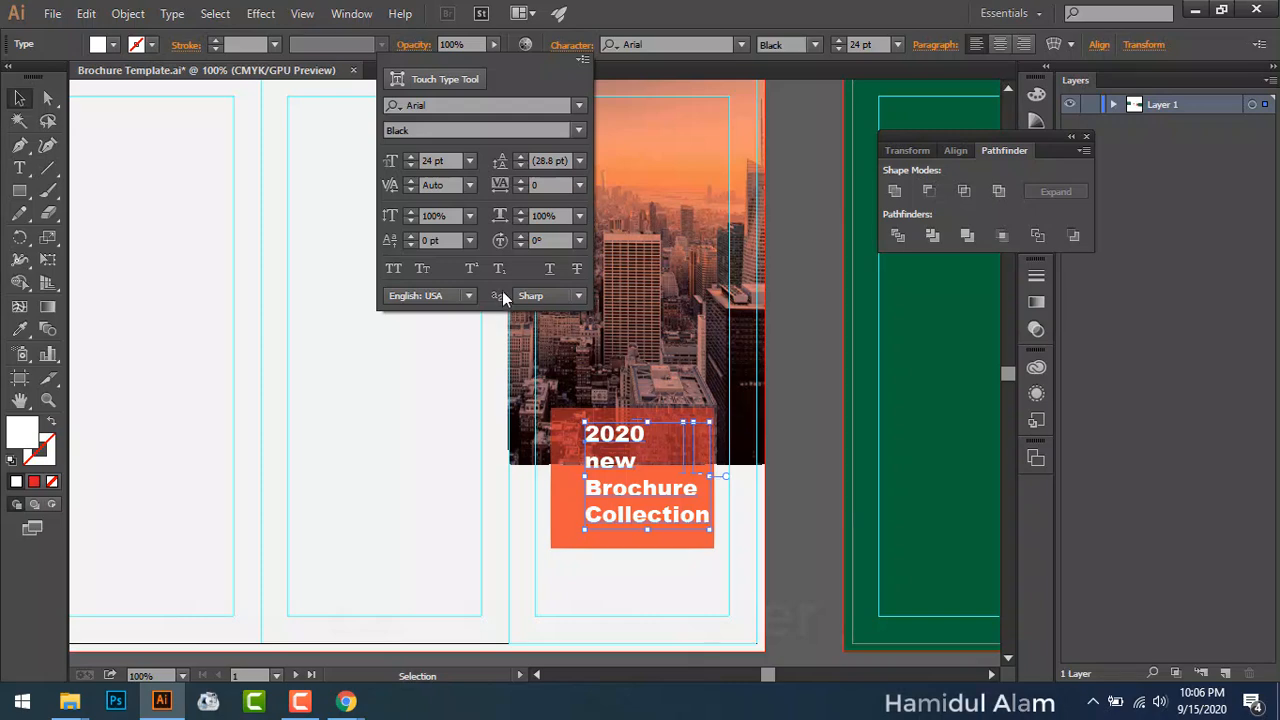
{"action": "left_click", "coordinate": [579, 130]}
{"action": "left_click", "coordinate": [487, 214]}
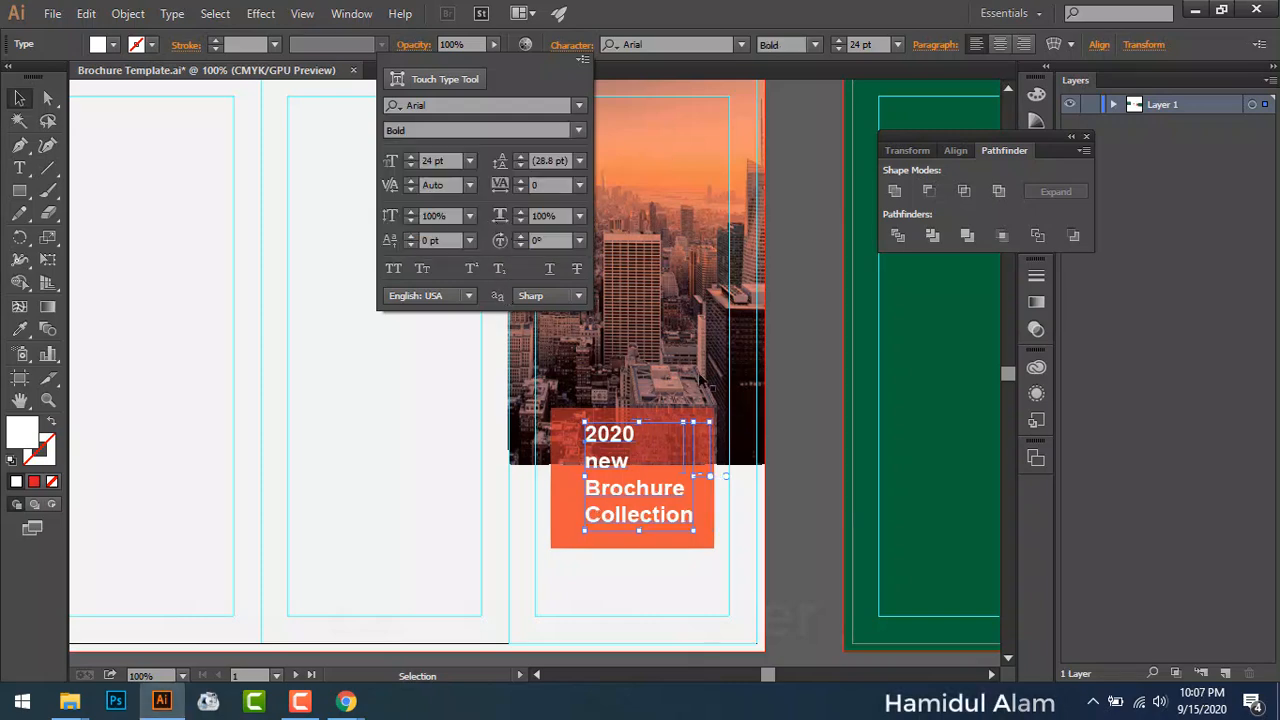
{"action": "left_click", "coordinate": [793, 458]}
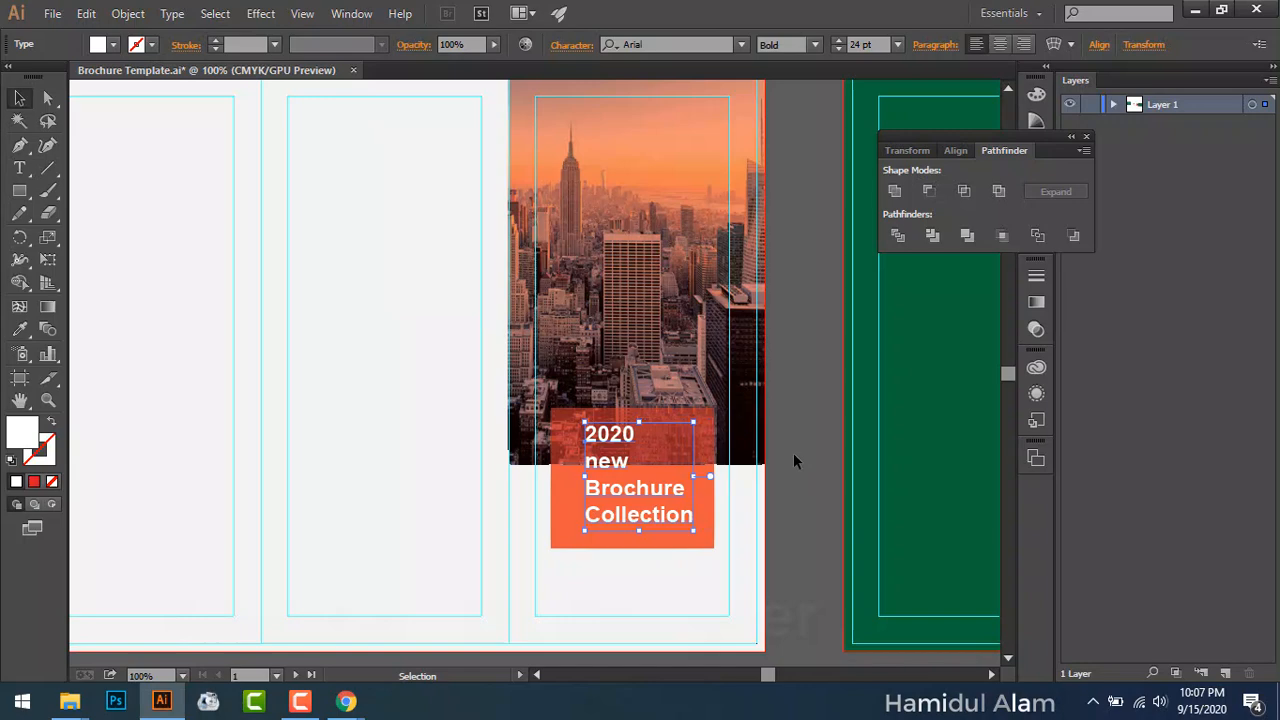
Step: Centre-align the text lines and centre the text horizontally on the orange box
{"action": "left_click", "coordinate": [620, 495]}
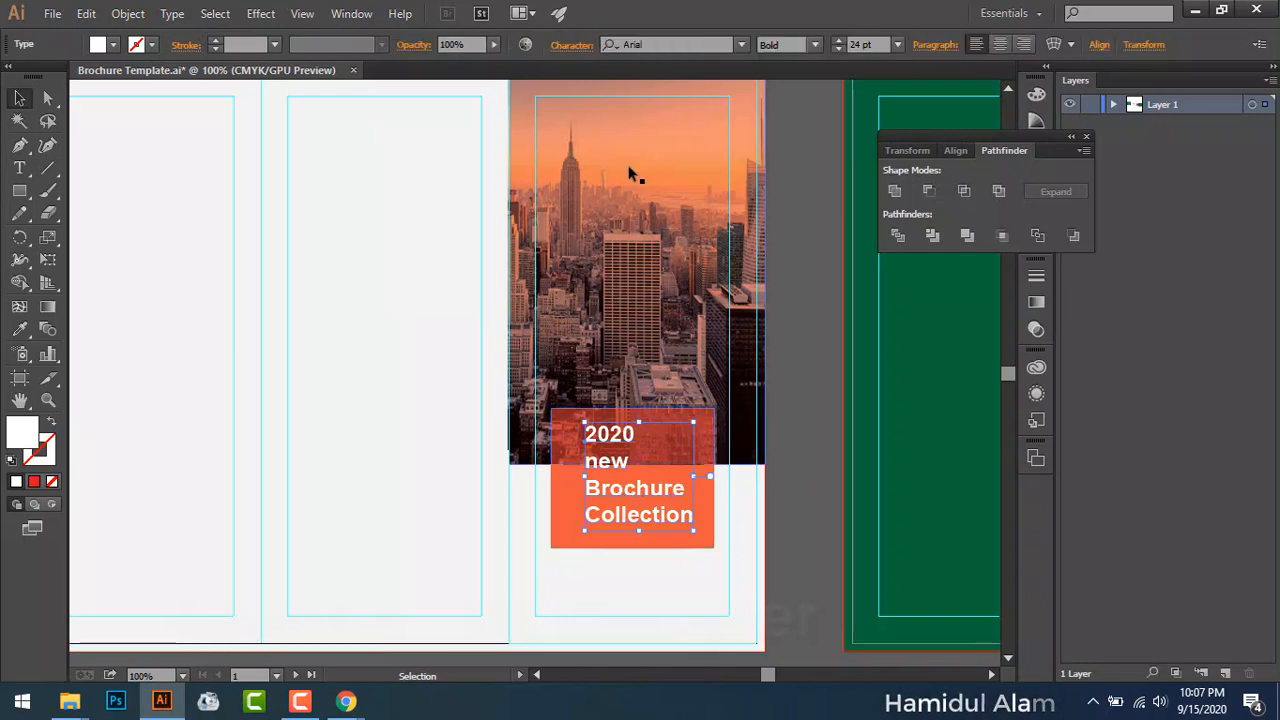
{"action": "left_click", "coordinate": [1000, 44]}
{"action": "left_click_drag", "start_coordinate": [600, 486], "coordinate": [645, 487]}
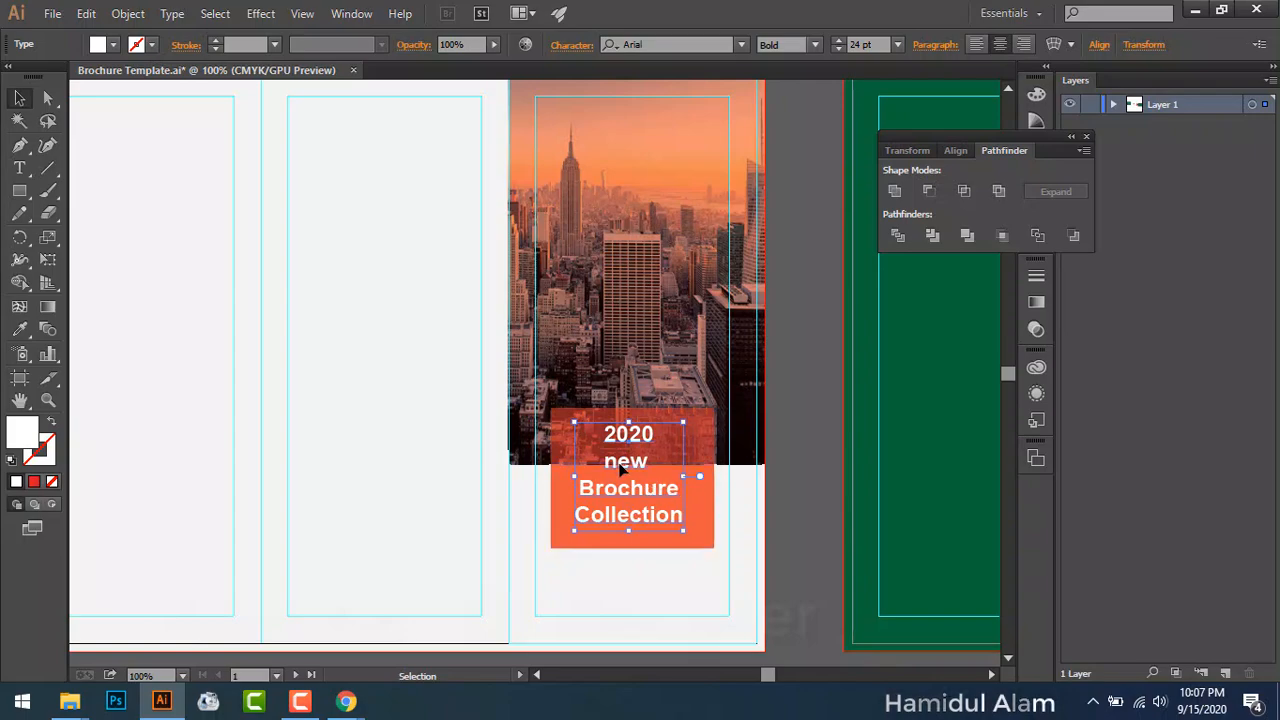
{"action": "key", "text": "ctrl+equal"}
{"action": "key", "text": "ctrl+equal"}
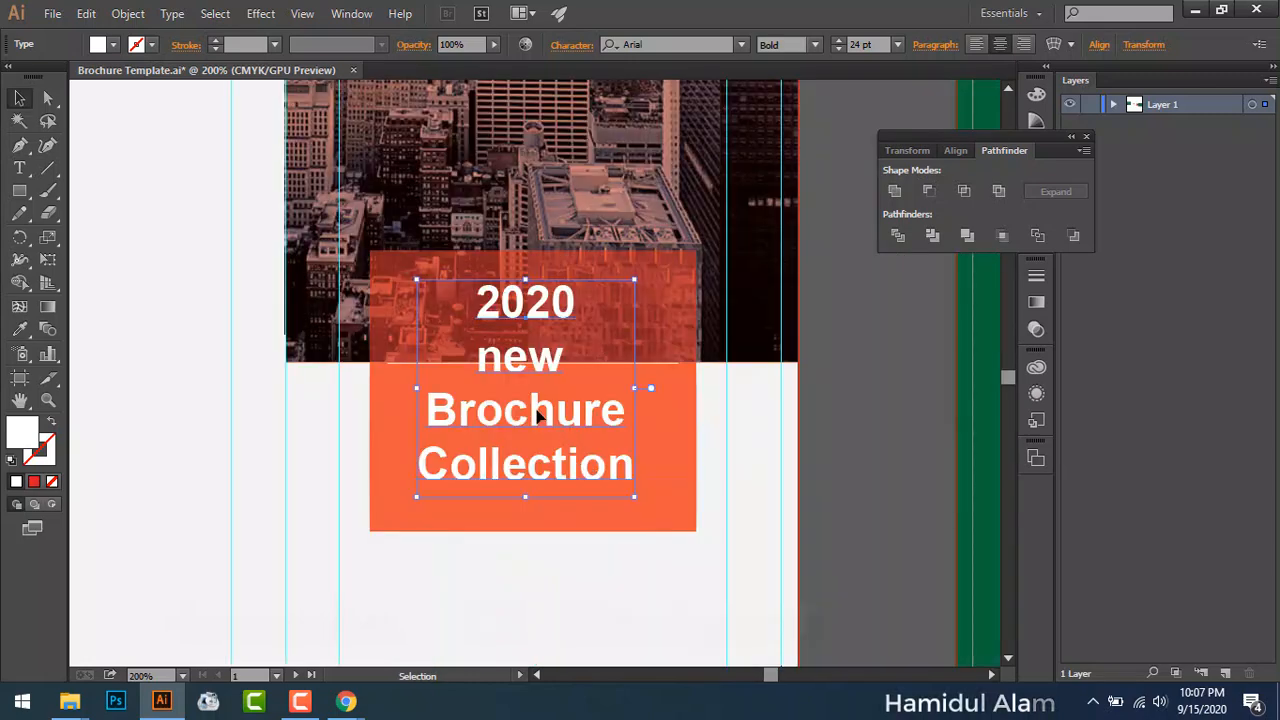
Step: Make the headline all capitals at 21 pt and move it down into the orange box
{"action": "left_click", "coordinate": [569, 45]}
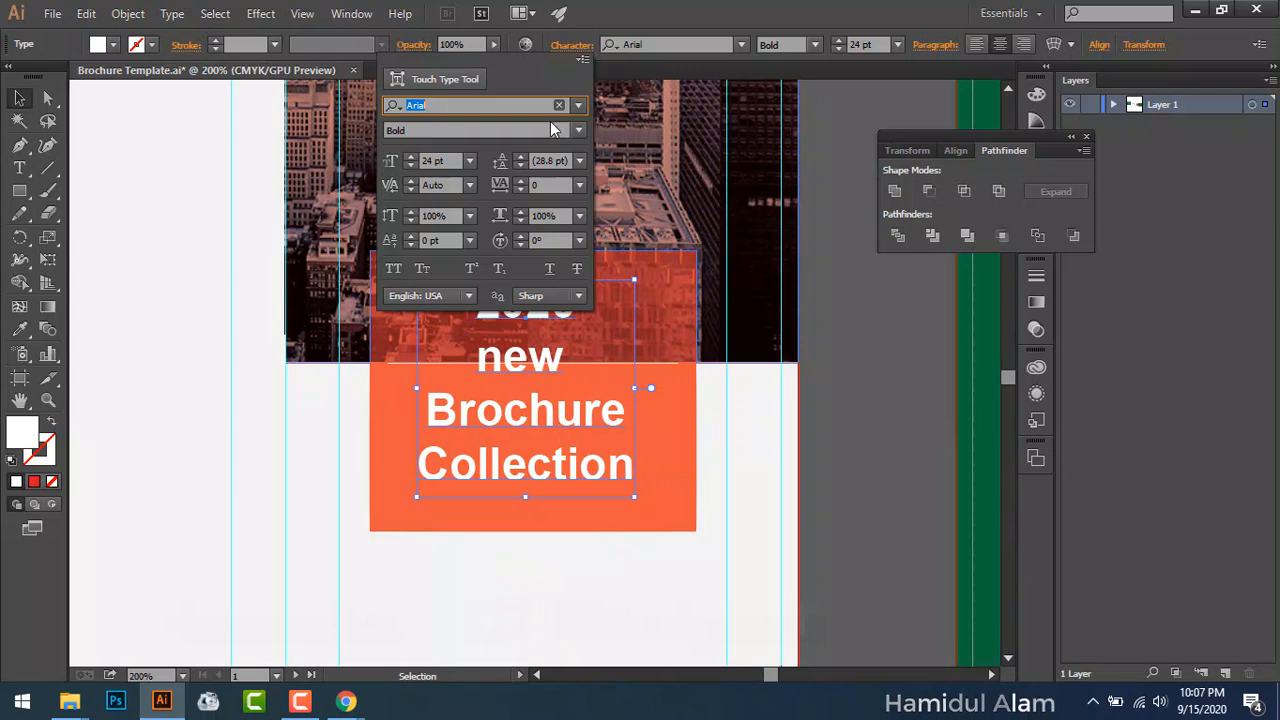
{"action": "left_click", "coordinate": [396, 274]}
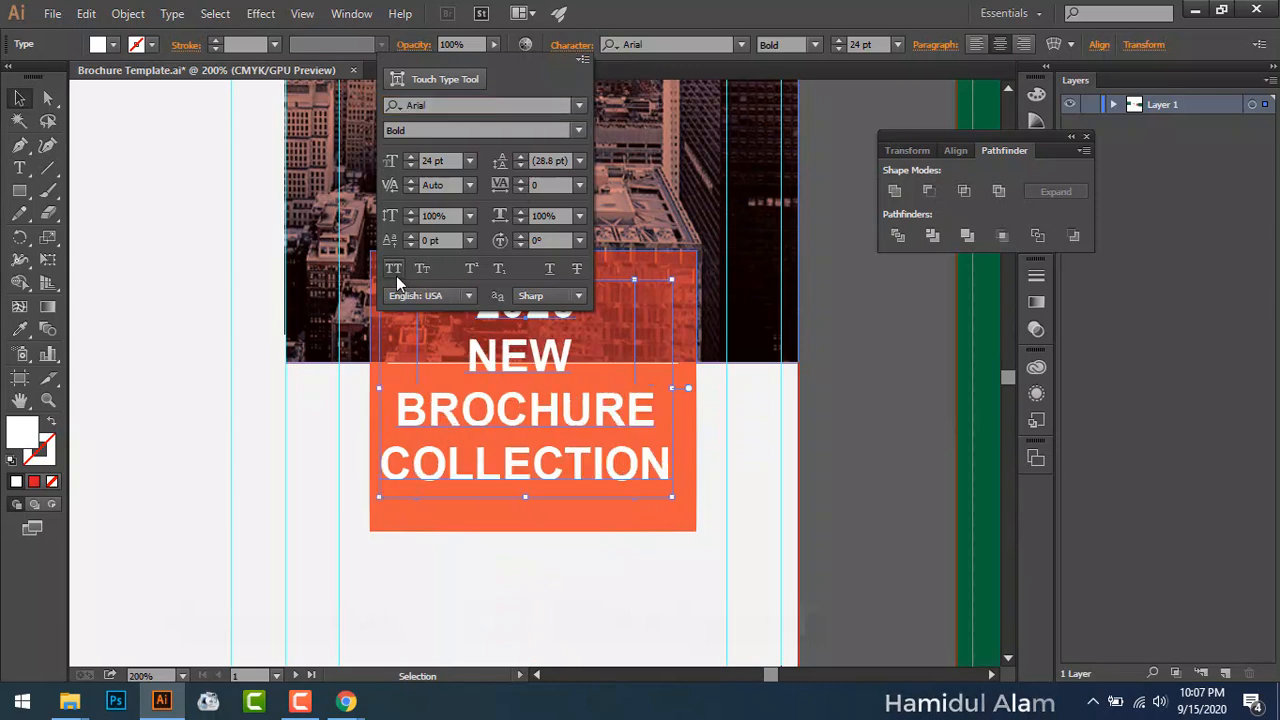
{"action": "left_click", "coordinate": [469, 161]}
{"action": "left_click", "coordinate": [490, 376]}
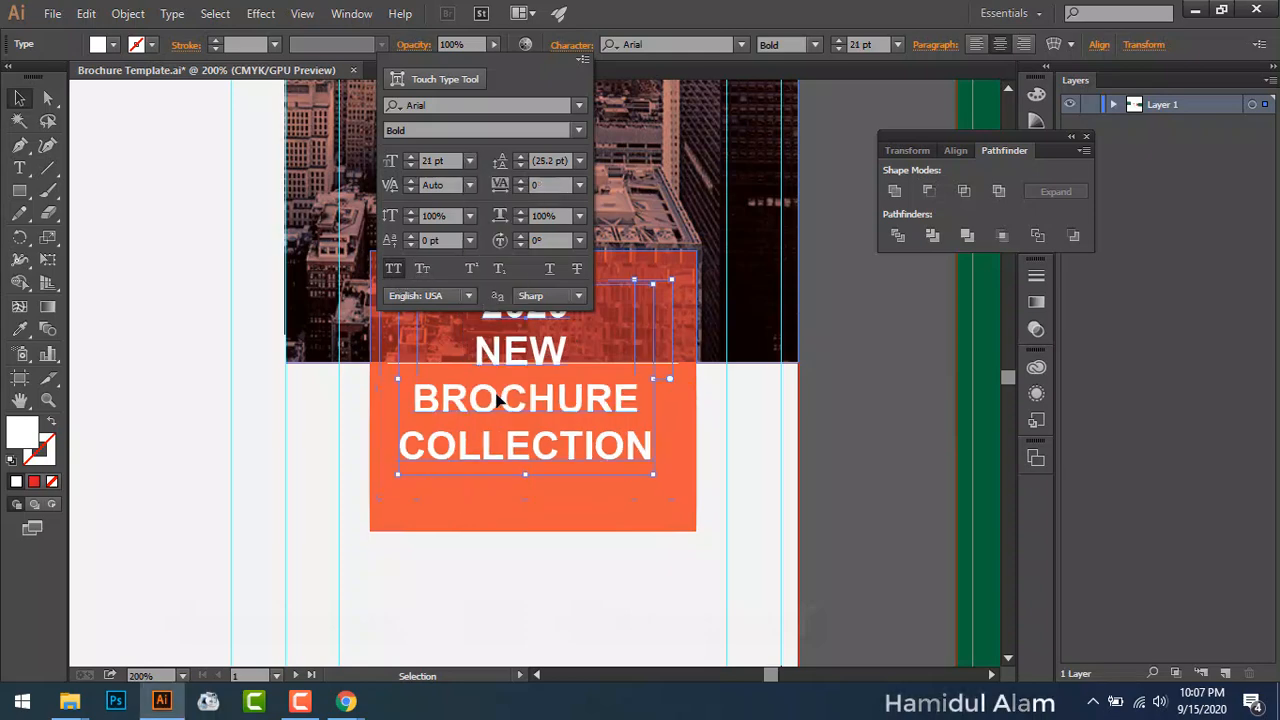
{"action": "left_click", "coordinate": [545, 428]}
{"action": "mouse_move", "coordinate": [544, 431]}
{"action": "left_mouse_down"}
{"action": "mouse_move", "coordinate": [552, 455]}
{"action": "mouse_move", "coordinate": [554, 437]}
{"action": "left_mouse_up"}
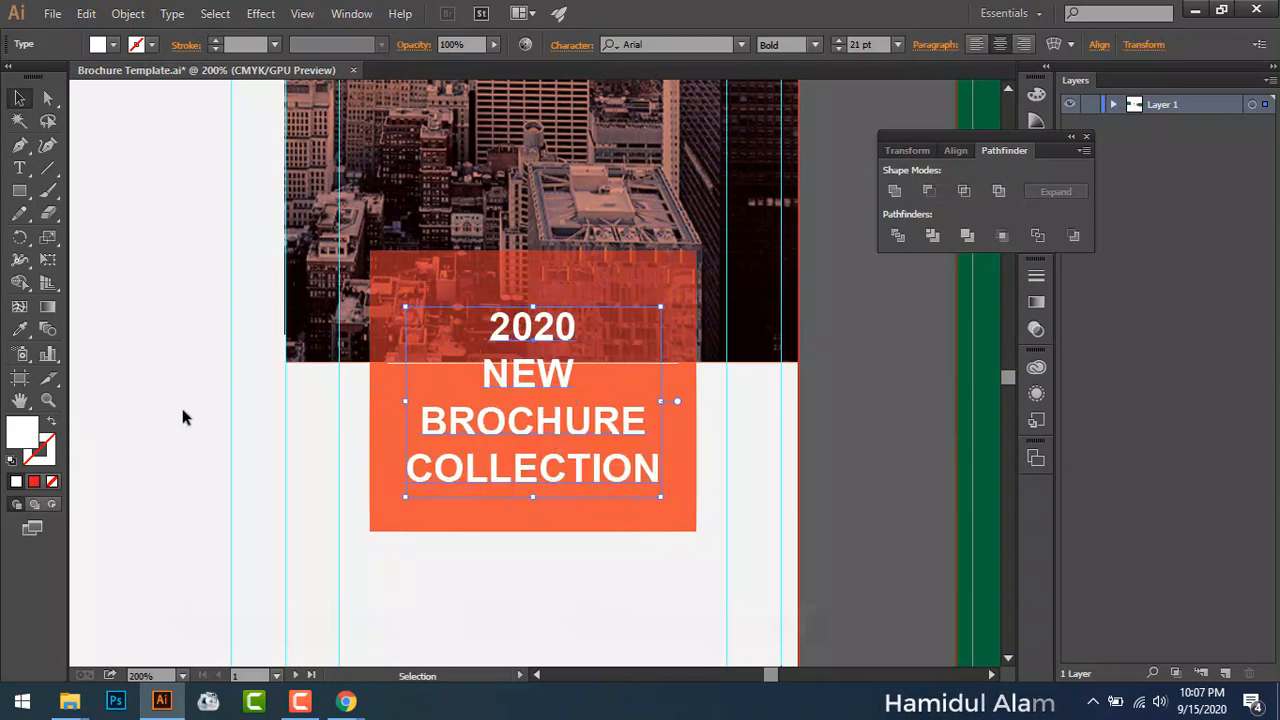
{"action": "left_click", "coordinate": [19, 168]}
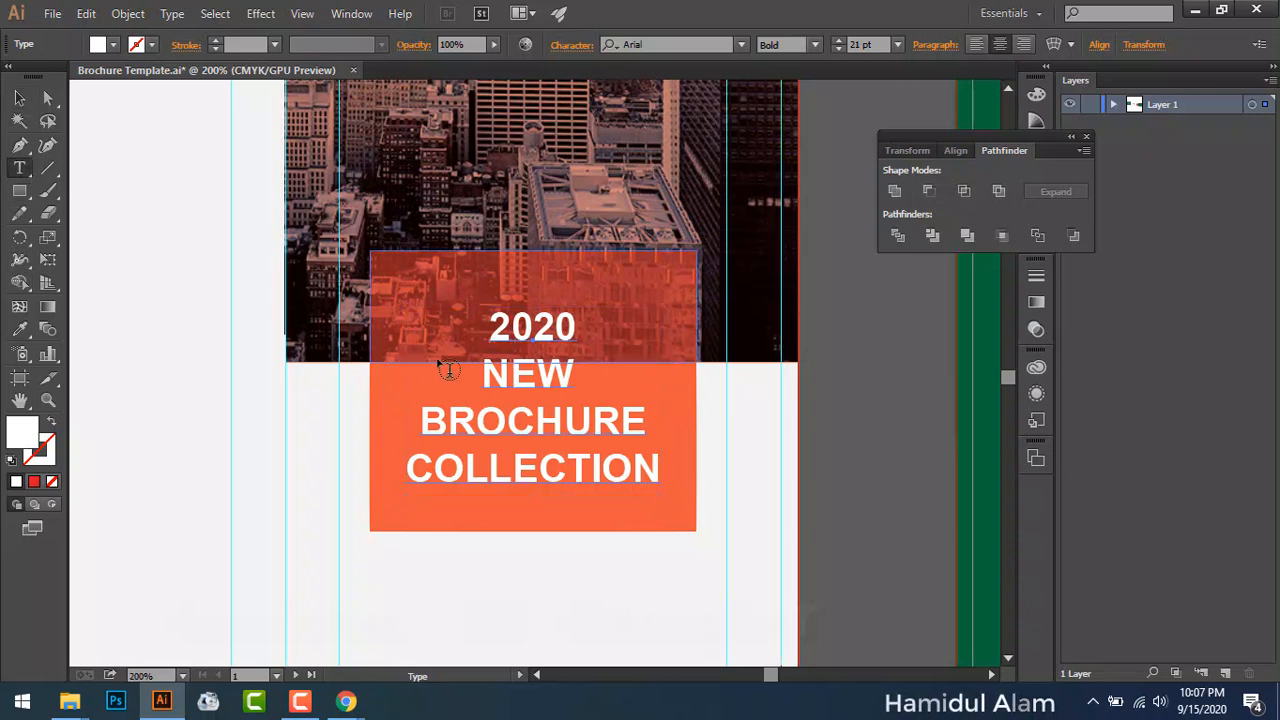
Step: Undo the accidental change that turned the orange box into a text frame
{"action": "left_click", "coordinate": [480, 364]}
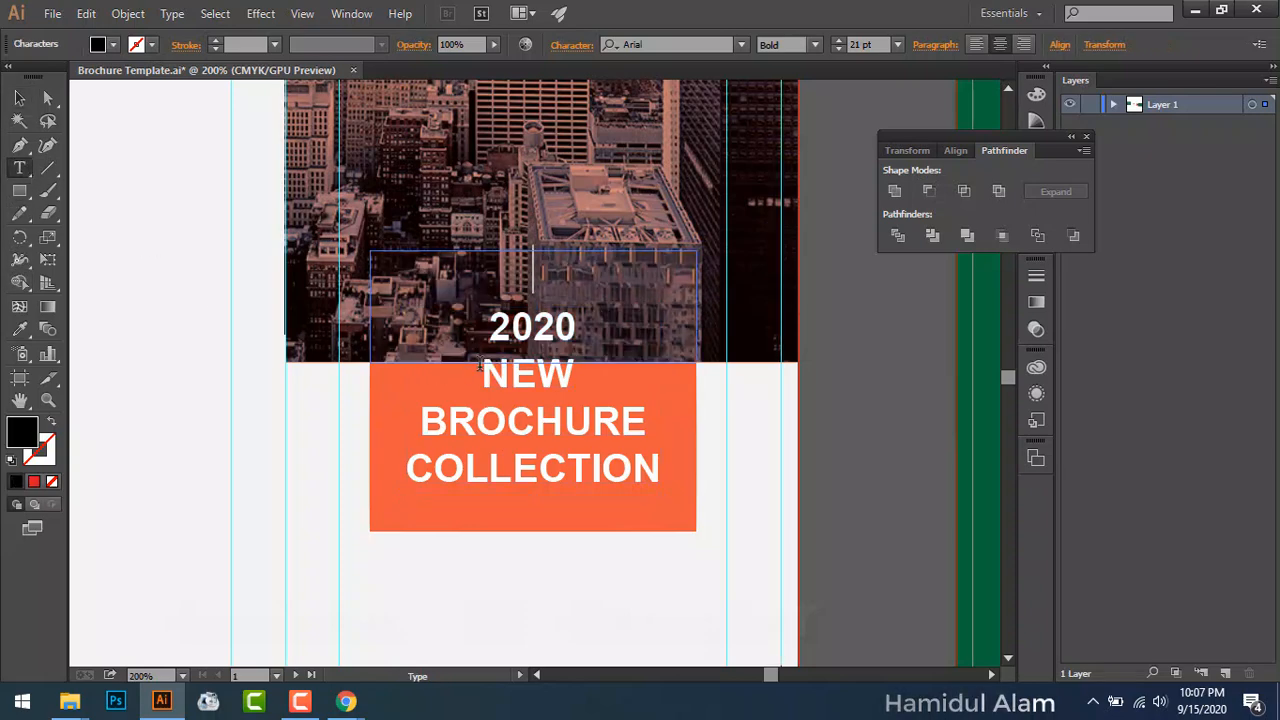
{"action": "key", "text": "ctrl+z"}
{"action": "left_click", "coordinate": [18, 102]}
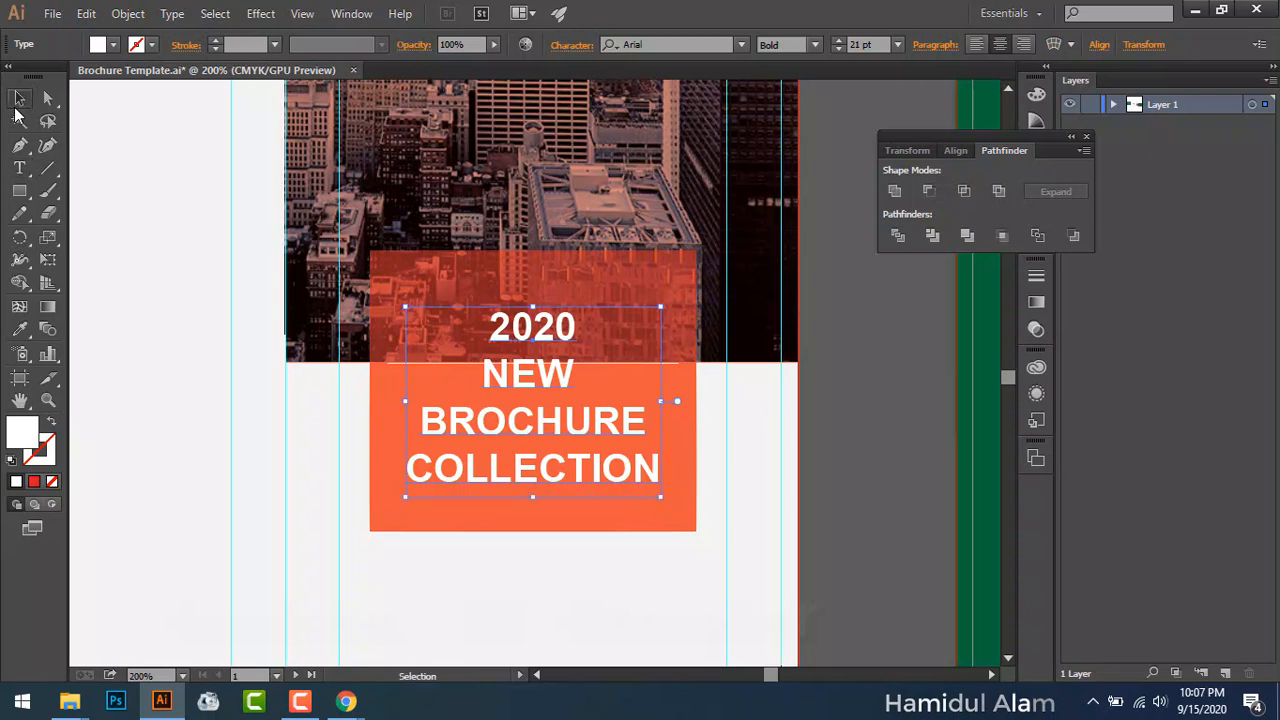
Step: Join 2020 and NEW onto one line of the headline
{"action": "left_click", "coordinate": [19, 168]}
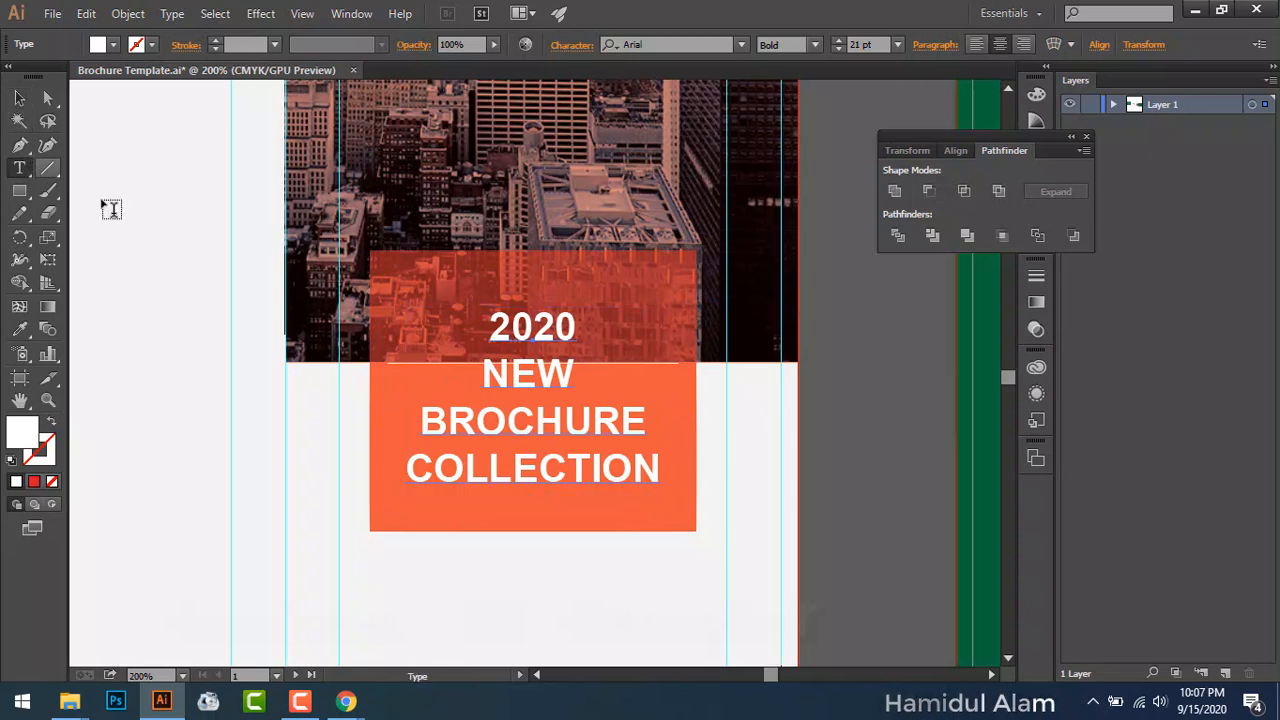
{"action": "left_click", "coordinate": [500, 378]}
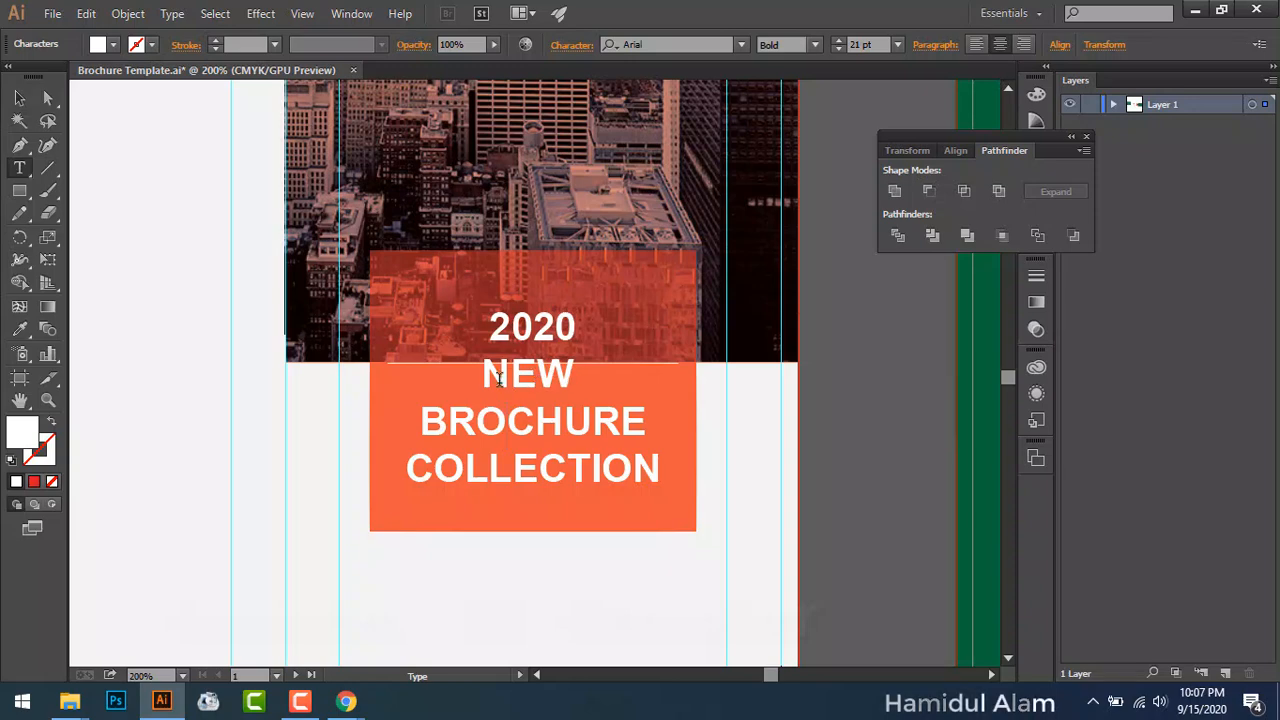
{"action": "key", "text": "BackSpace"}
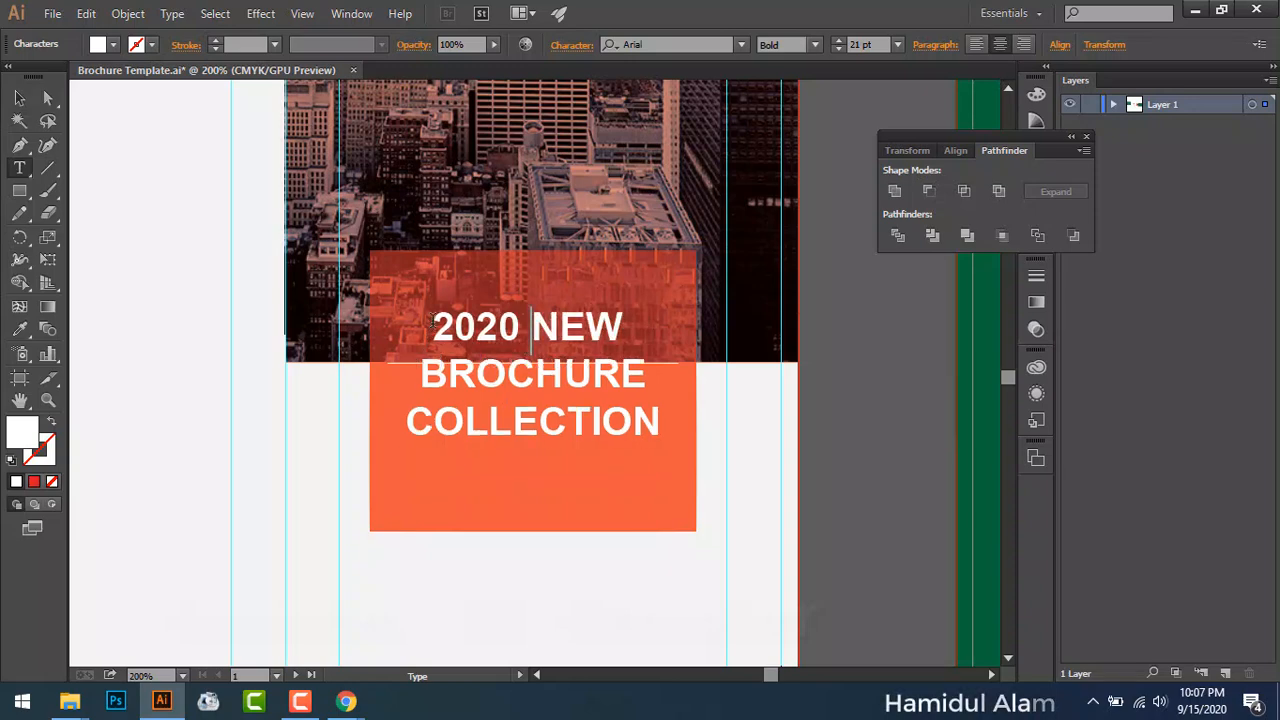
Step: Move the headline text lower in the orange box
{"action": "left_click_drag", "start_coordinate": [432, 325], "coordinate": [666, 432]}
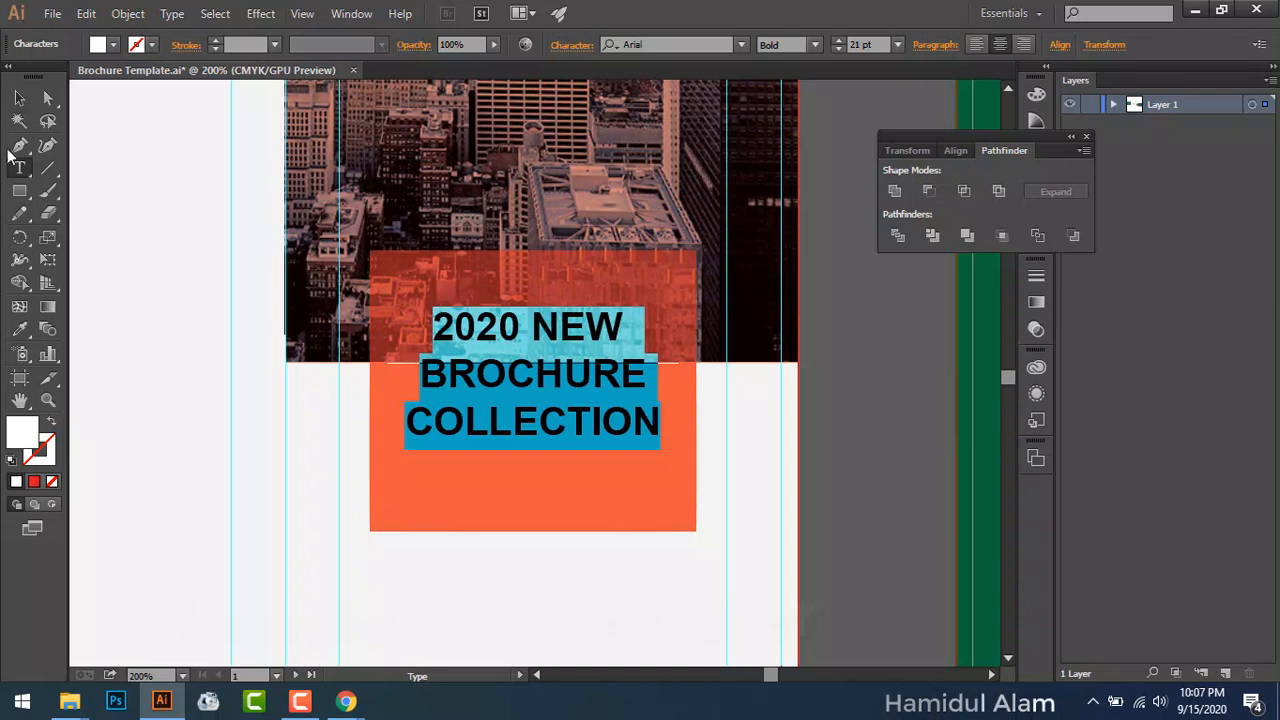
{"action": "left_click", "coordinate": [19, 102]}
{"action": "left_click_drag", "start_coordinate": [519, 376], "coordinate": [518, 403]}
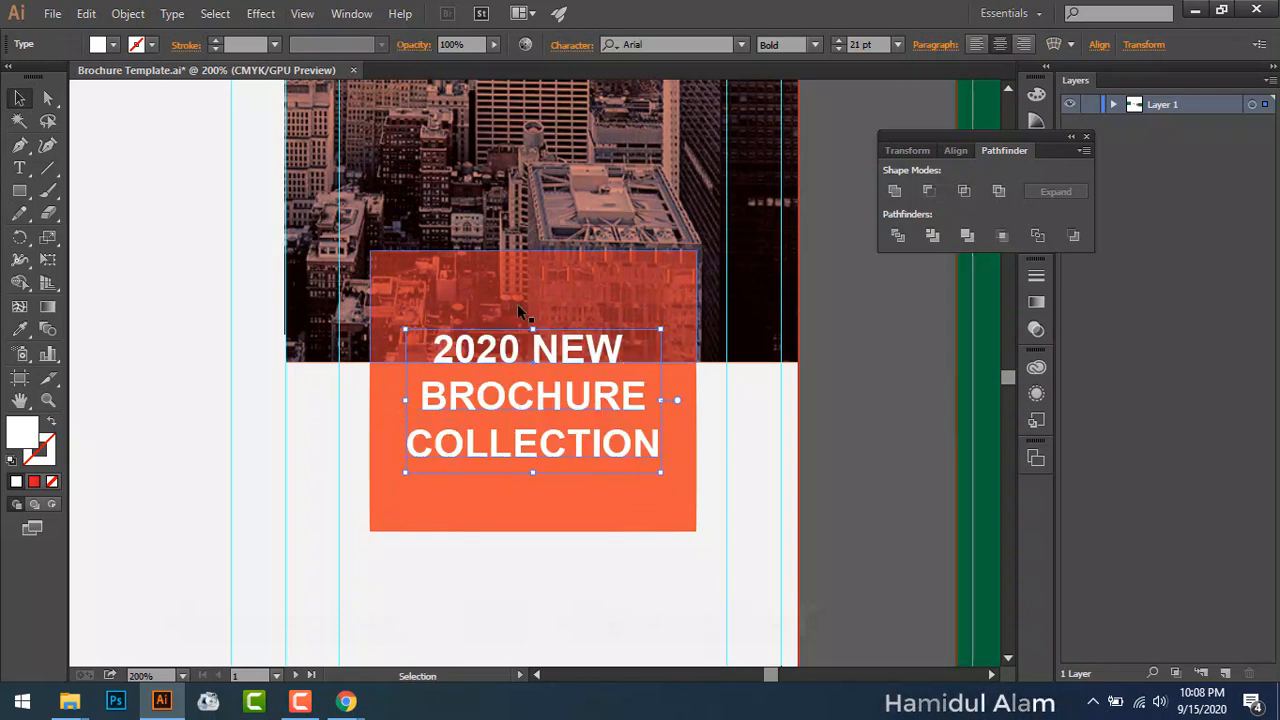
Step: Add 'OUR' as a new first headline line at 49 pt
{"action": "left_click", "coordinate": [19, 168]}
{"action": "left_click", "coordinate": [522, 347]}
{"action": "key", "text": "Return"}
{"action": "type", "text": "OUR"}
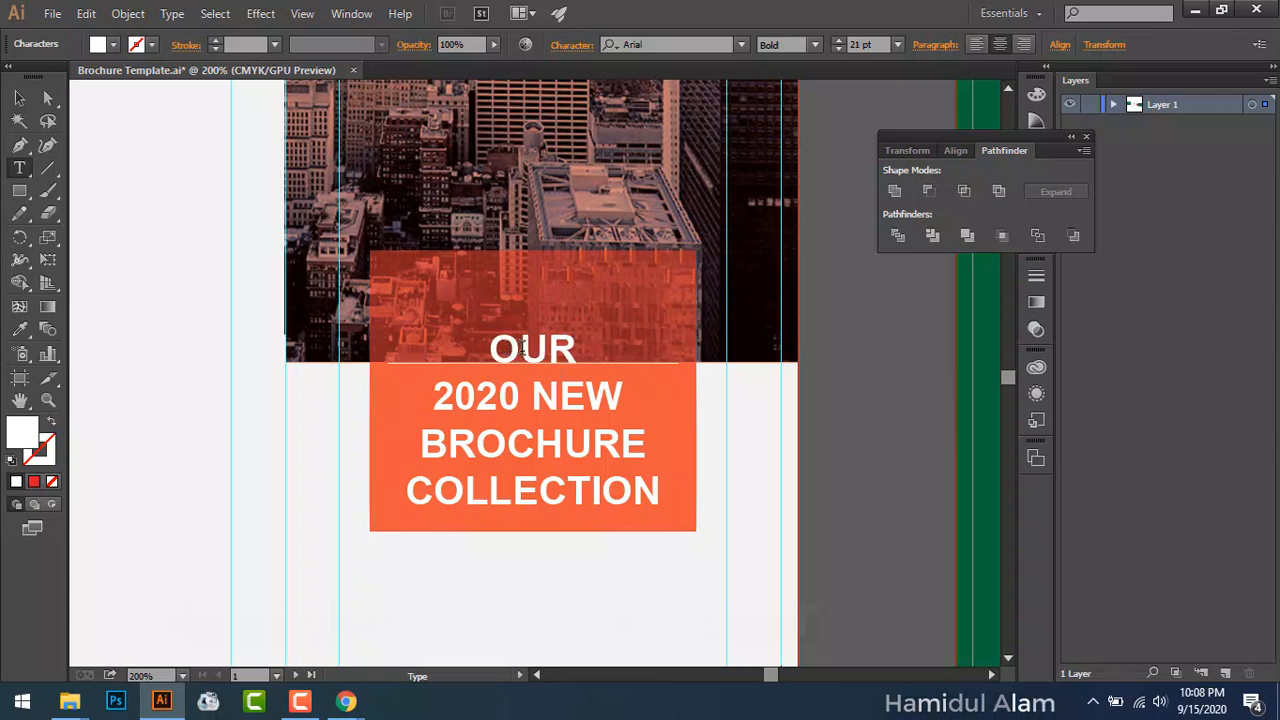
{"action": "key", "text": "shift+Home"}
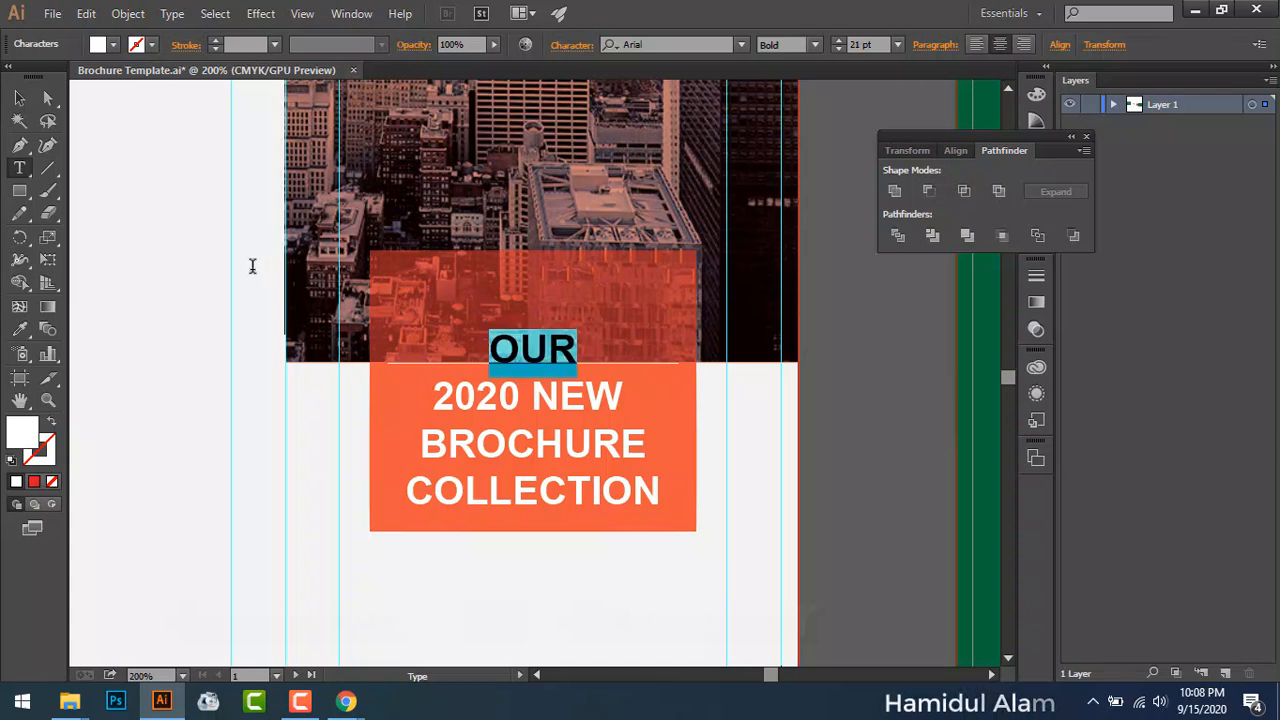
{"action": "left_click", "coordinate": [897, 44]}
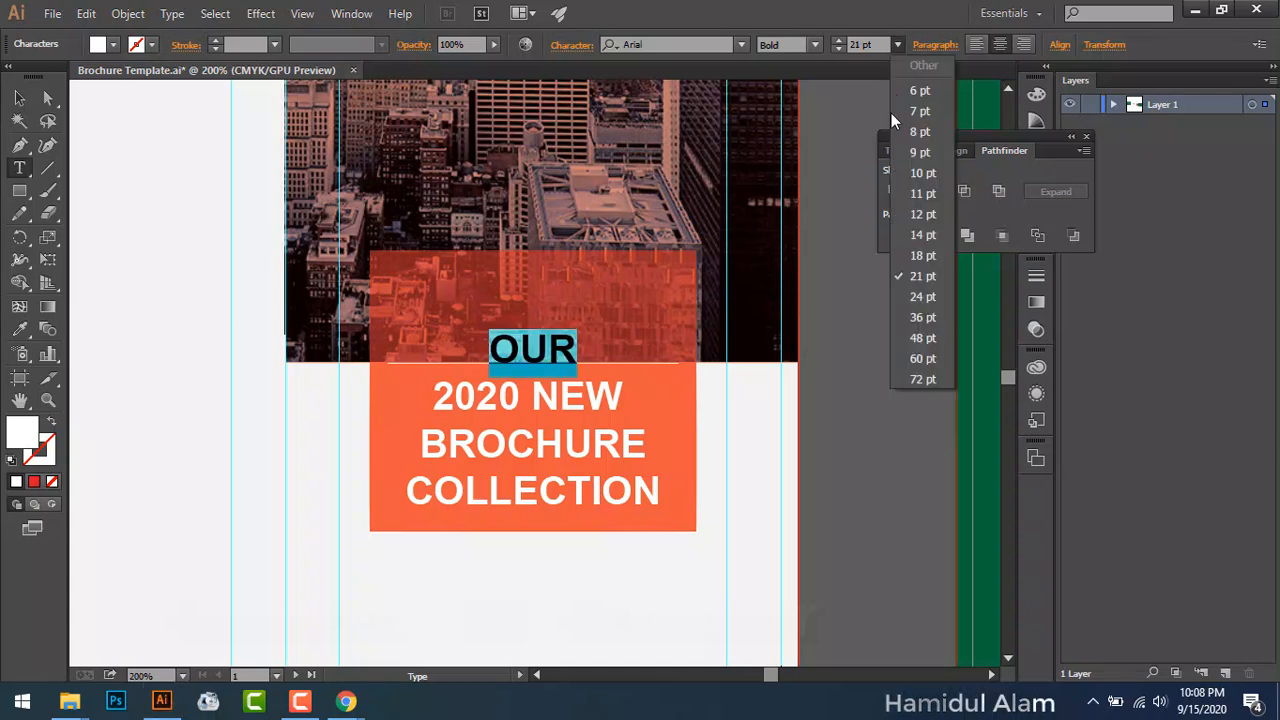
{"action": "left_click", "coordinate": [929, 339]}
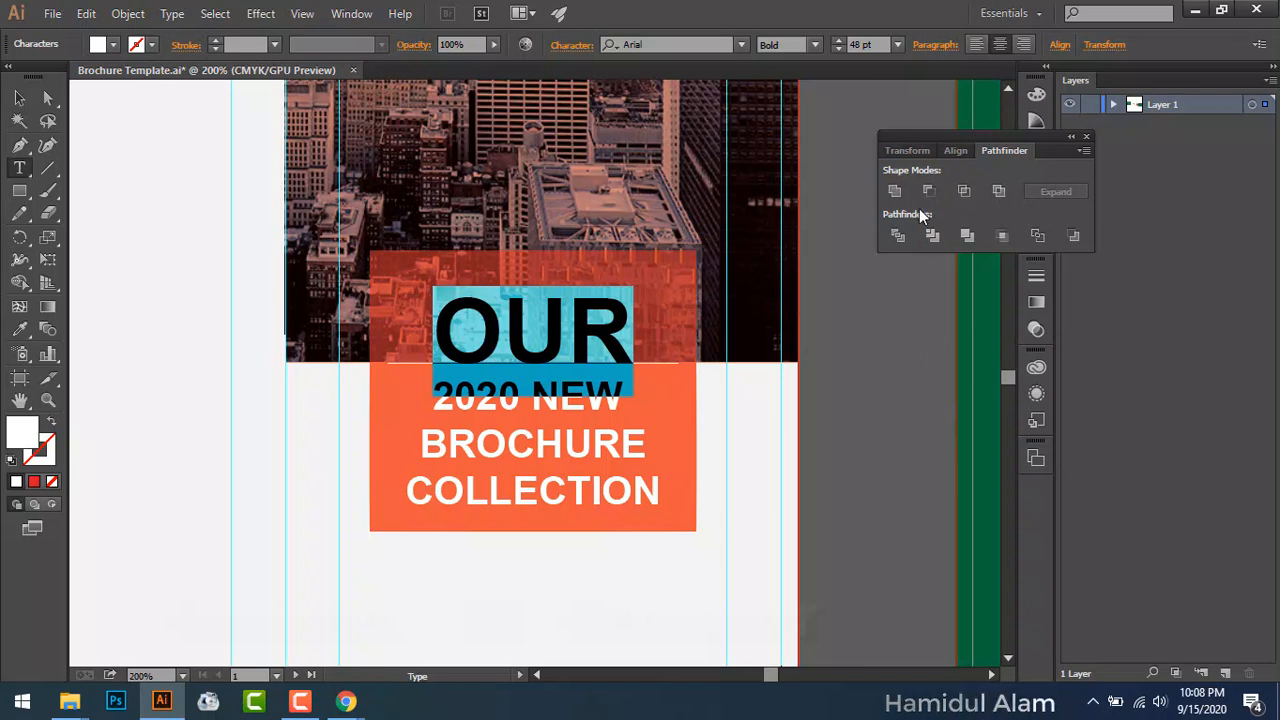
{"action": "left_click", "coordinate": [839, 41]}
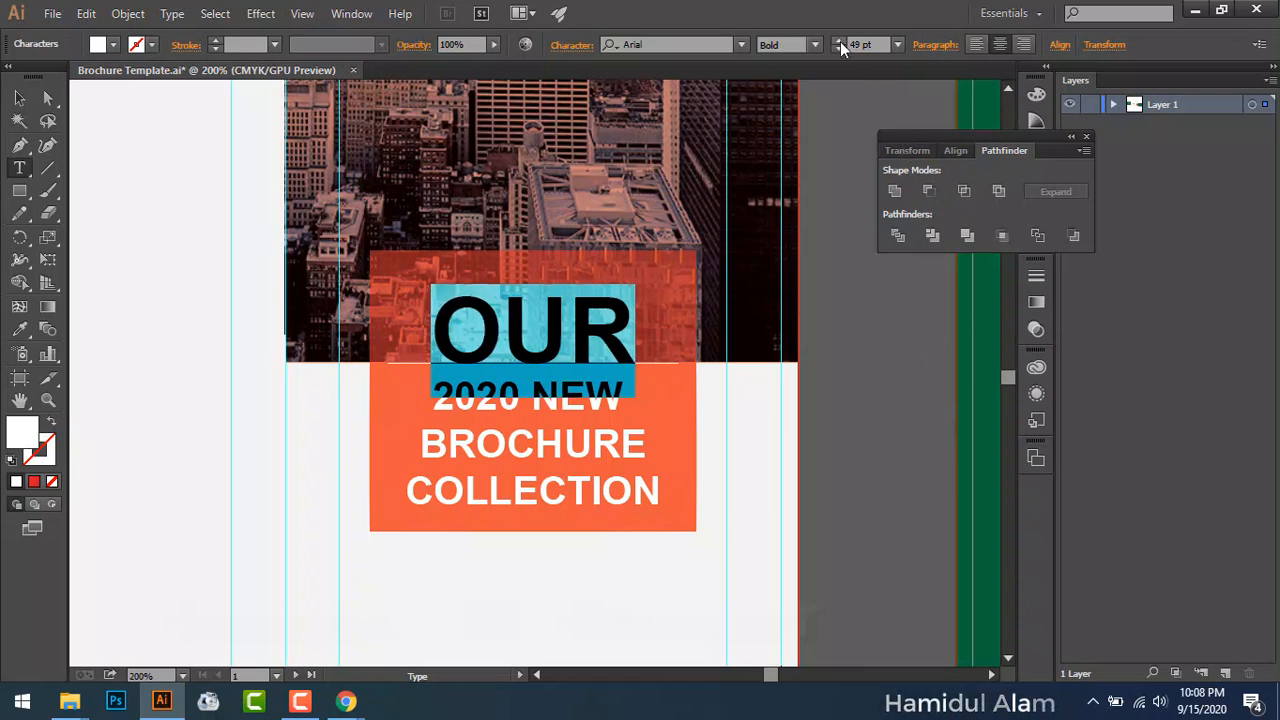
{"action": "left_click", "coordinate": [839, 41]}
Step: Nudge the headline block up and left, then select the orange box
{"action": "left_click", "coordinate": [21, 98]}
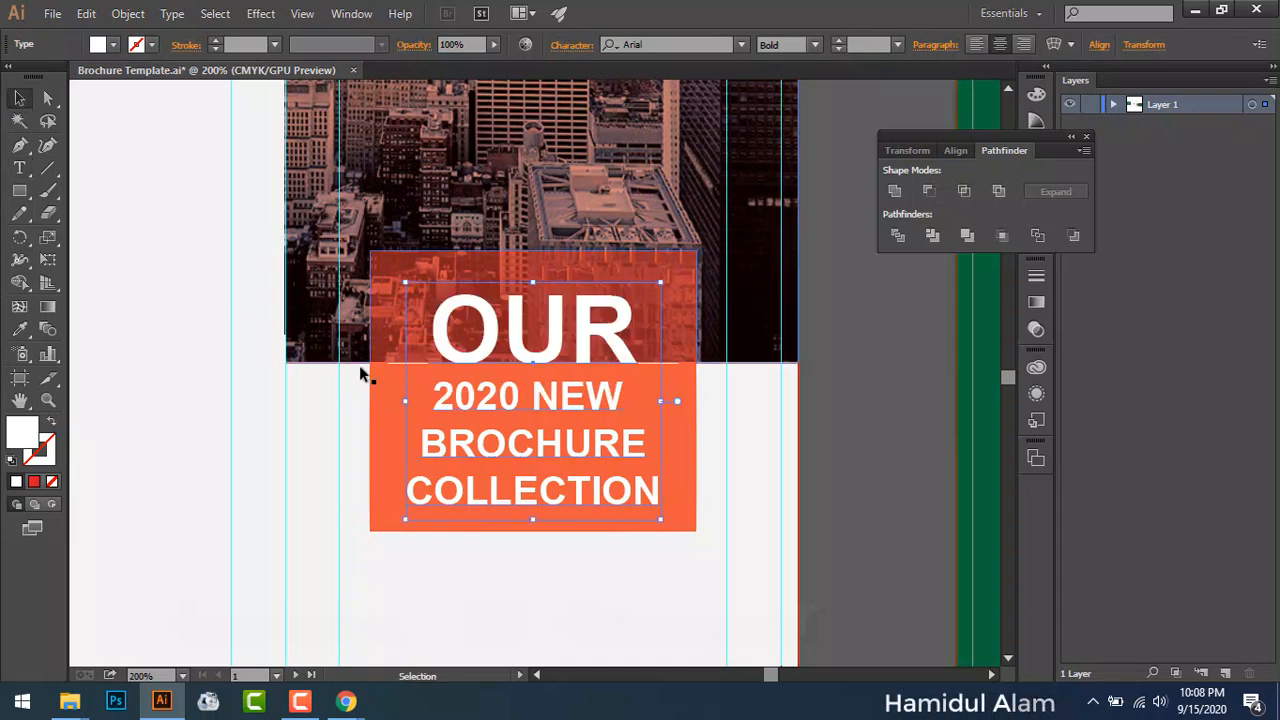
{"action": "left_click_drag", "start_coordinate": [550, 364], "coordinate": [545, 355]}
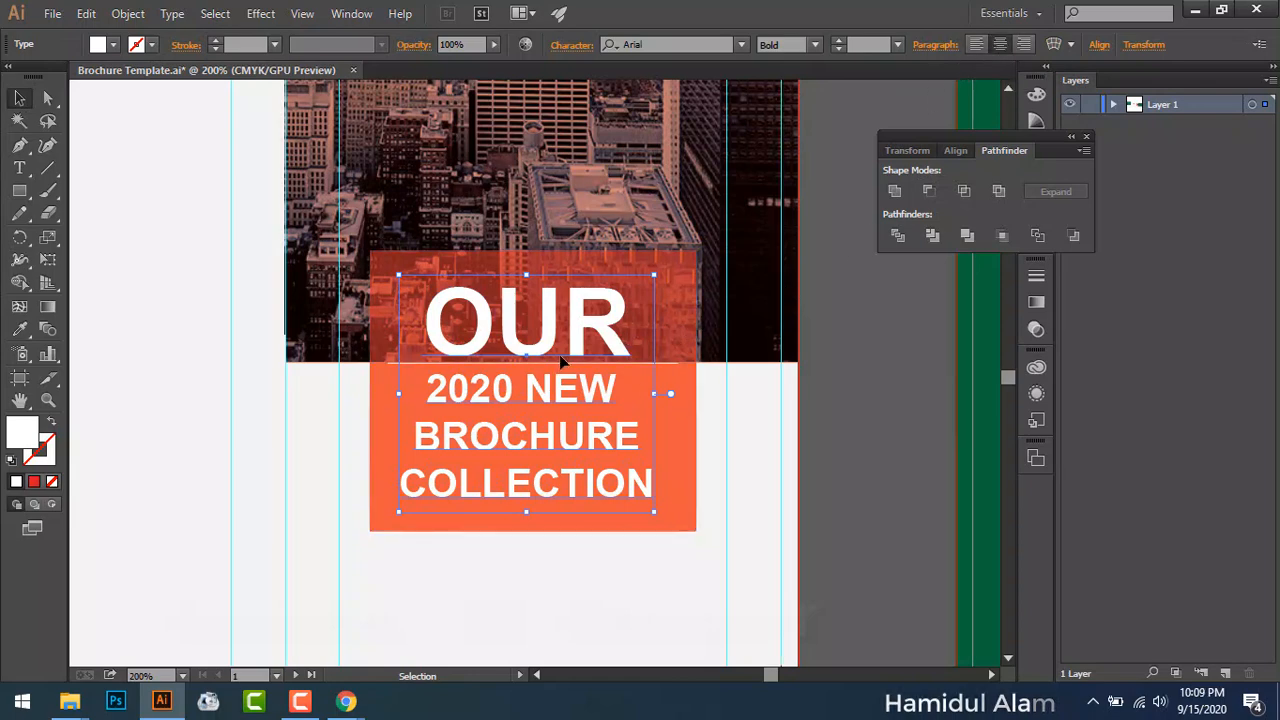
{"action": "mouse_move", "coordinate": [550, 342]}
{"action": "left_mouse_down"}
{"action": "mouse_move", "coordinate": [544, 328]}
{"action": "mouse_move", "coordinate": [545, 341]}
{"action": "left_mouse_up"}
{"action": "left_click", "coordinate": [828, 420]}
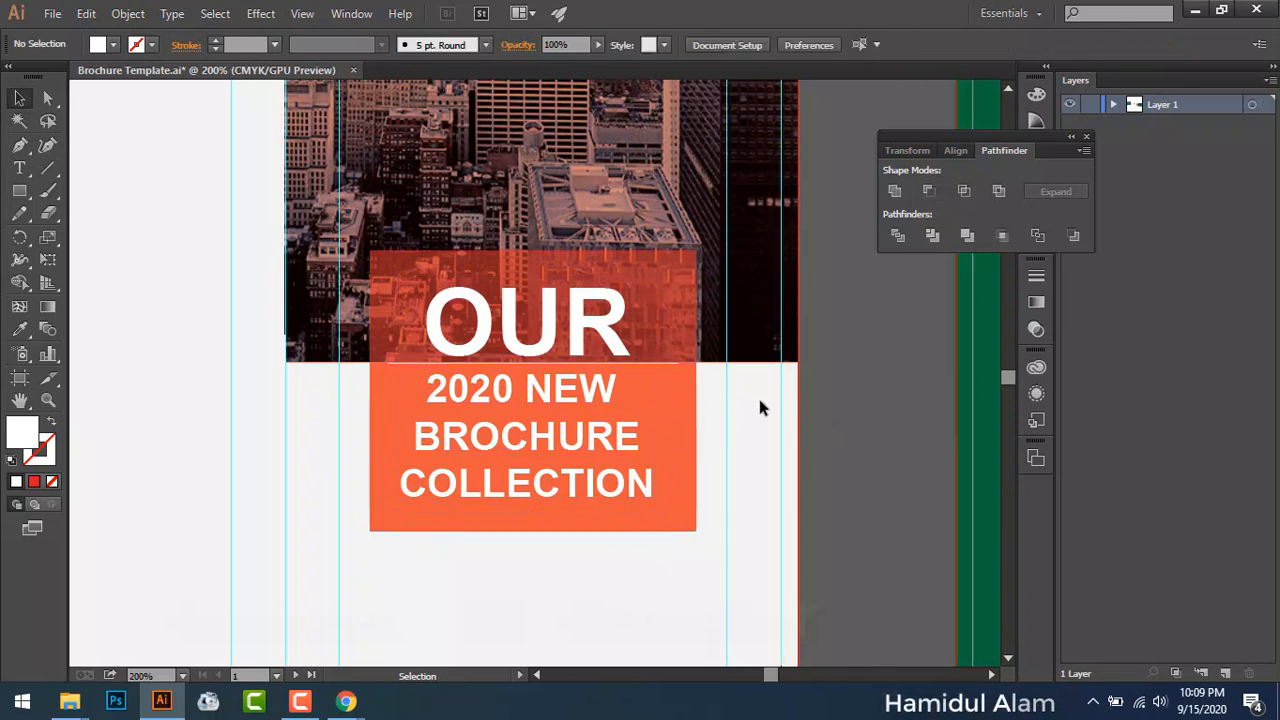
{"action": "left_click", "coordinate": [697, 428]}
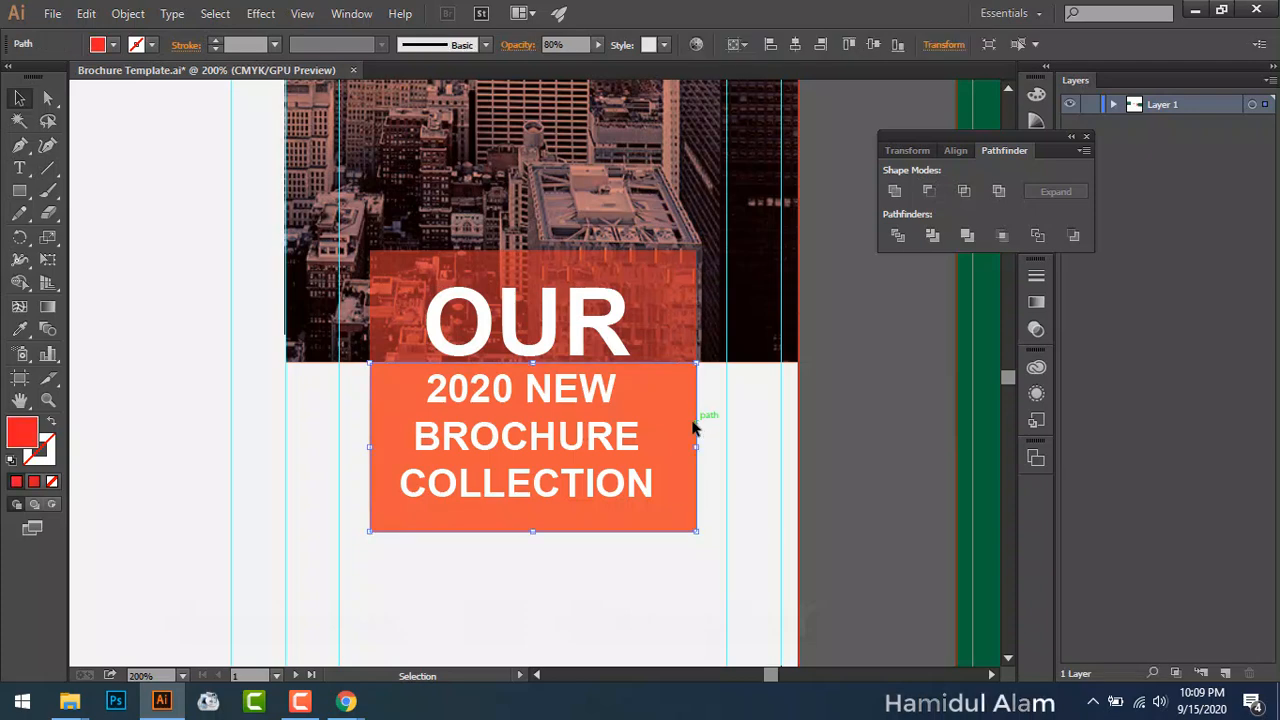
{"action": "left_click", "coordinate": [871, 395]}
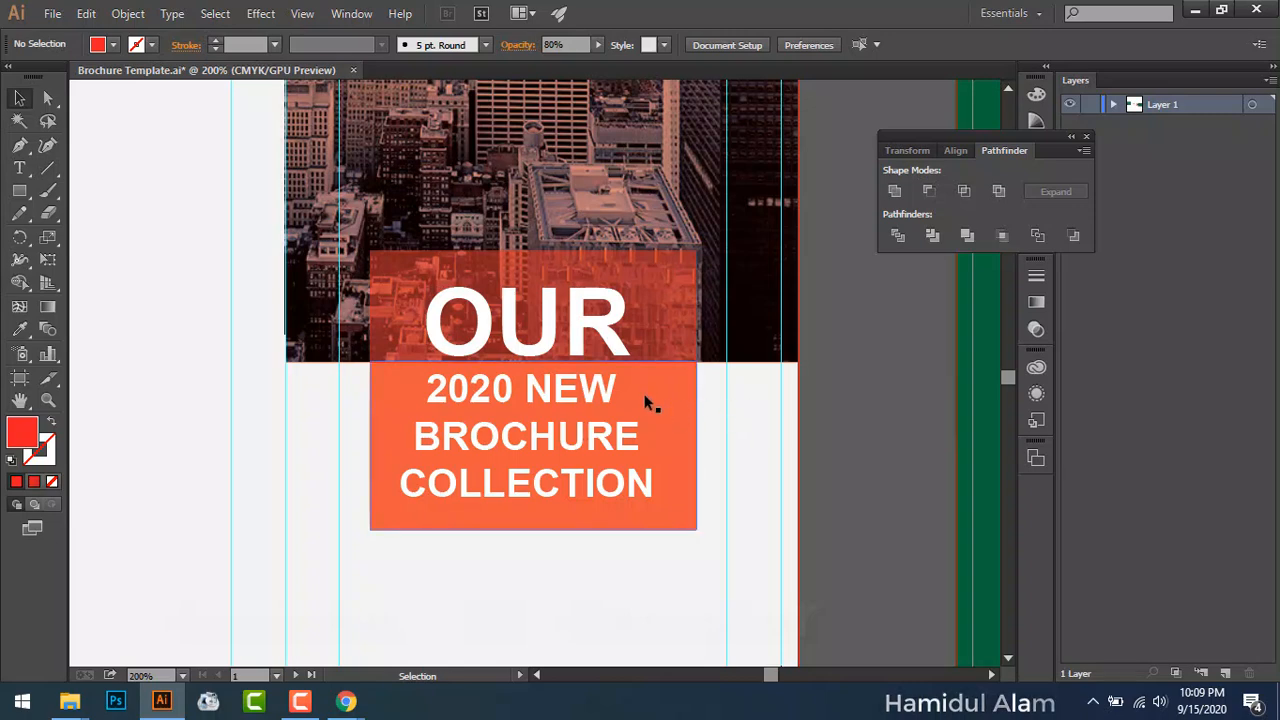
{"action": "key", "text": "ctrl+0"}
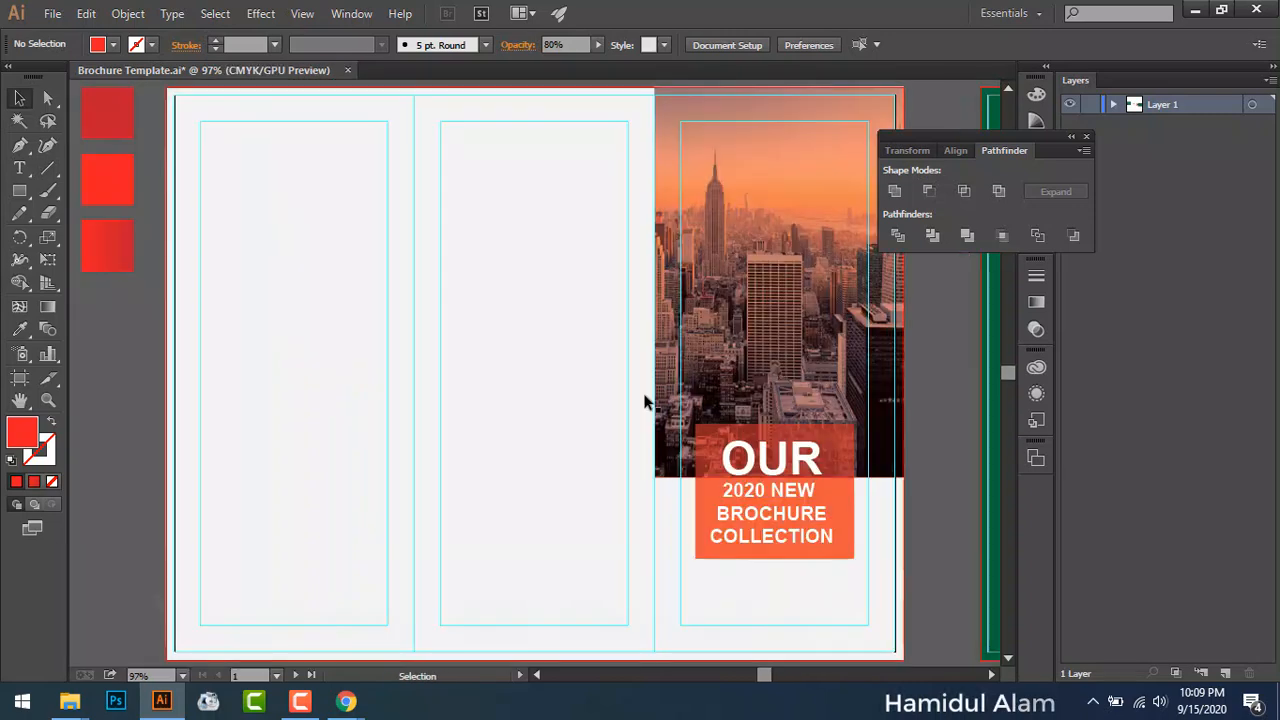
{"action": "key", "text": "ctrl+equal"}
{"action": "key", "text": "ctrl+equal"}
{"action": "key", "text": "ctrl+equal"}
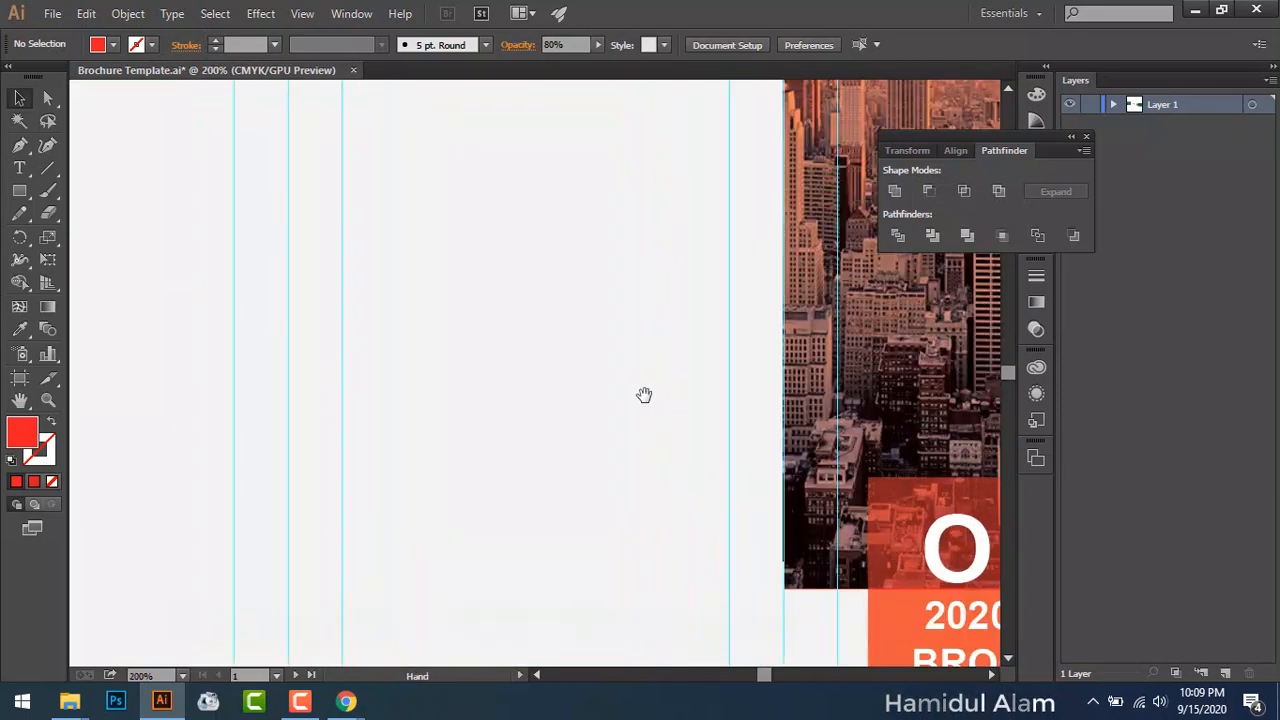
{"action": "left_click_drag", "start_coordinate": [644, 395], "coordinate": [180, 200]}
Step: Try 36 pt leading on the three lower headline lines, then revert to Auto
{"action": "key", "text": "t"}
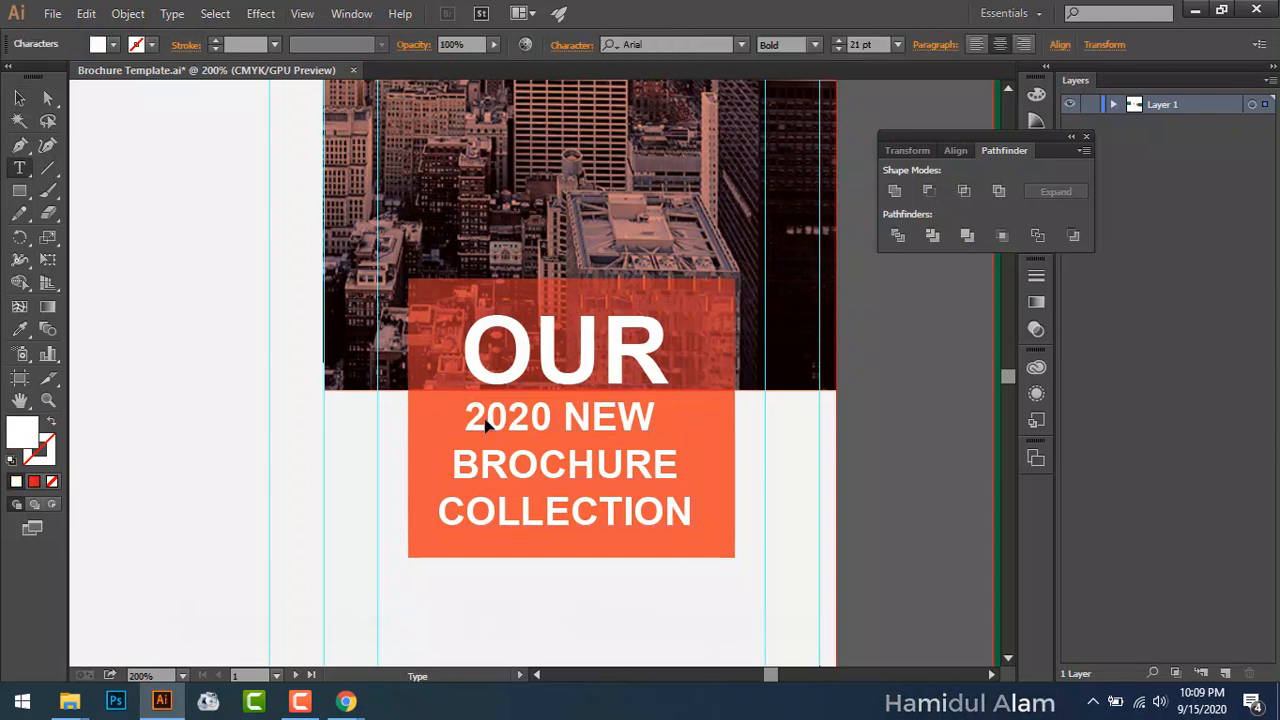
{"action": "left_click_drag", "start_coordinate": [466, 414], "coordinate": [700, 515]}
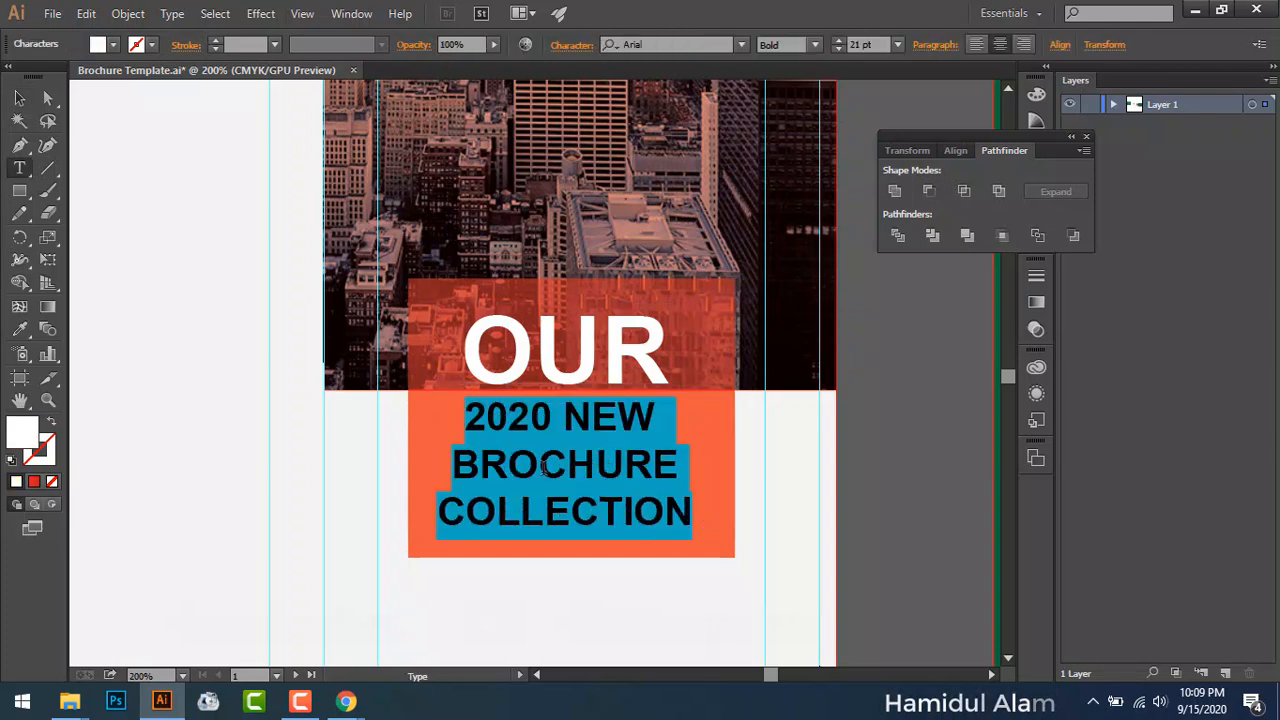
{"action": "left_click", "coordinate": [570, 45]}
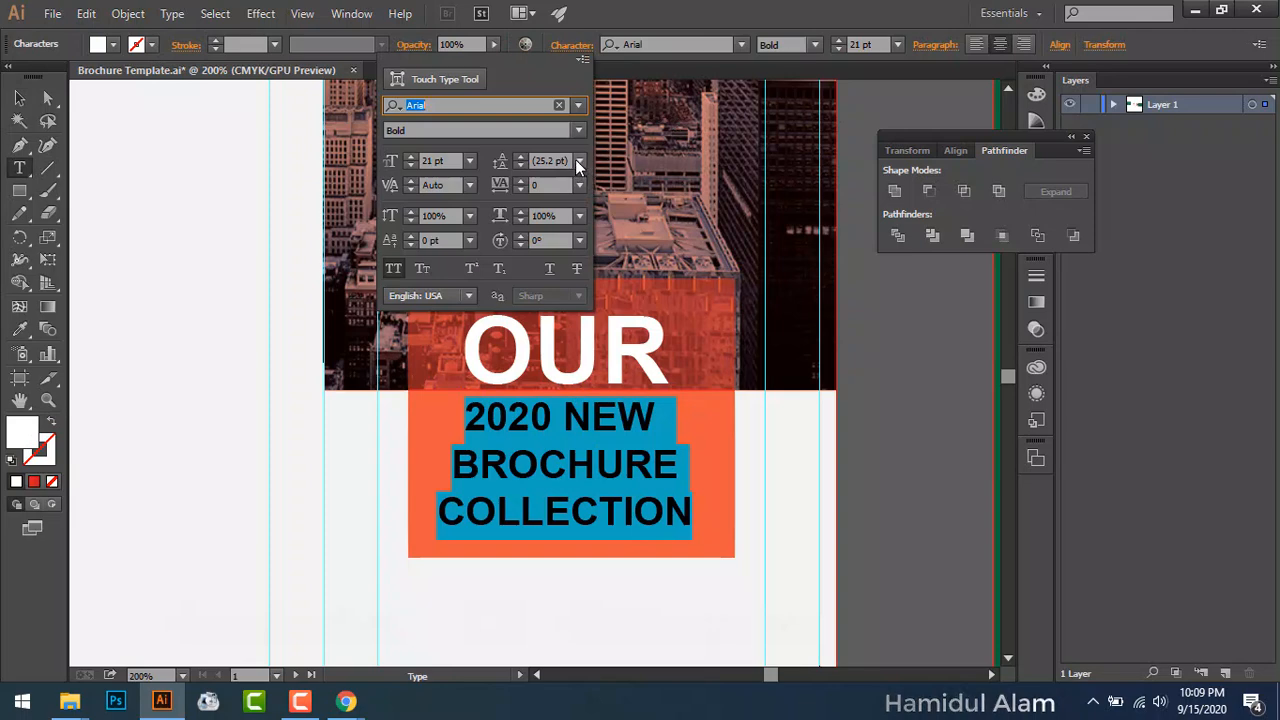
{"action": "left_click", "coordinate": [579, 161]}
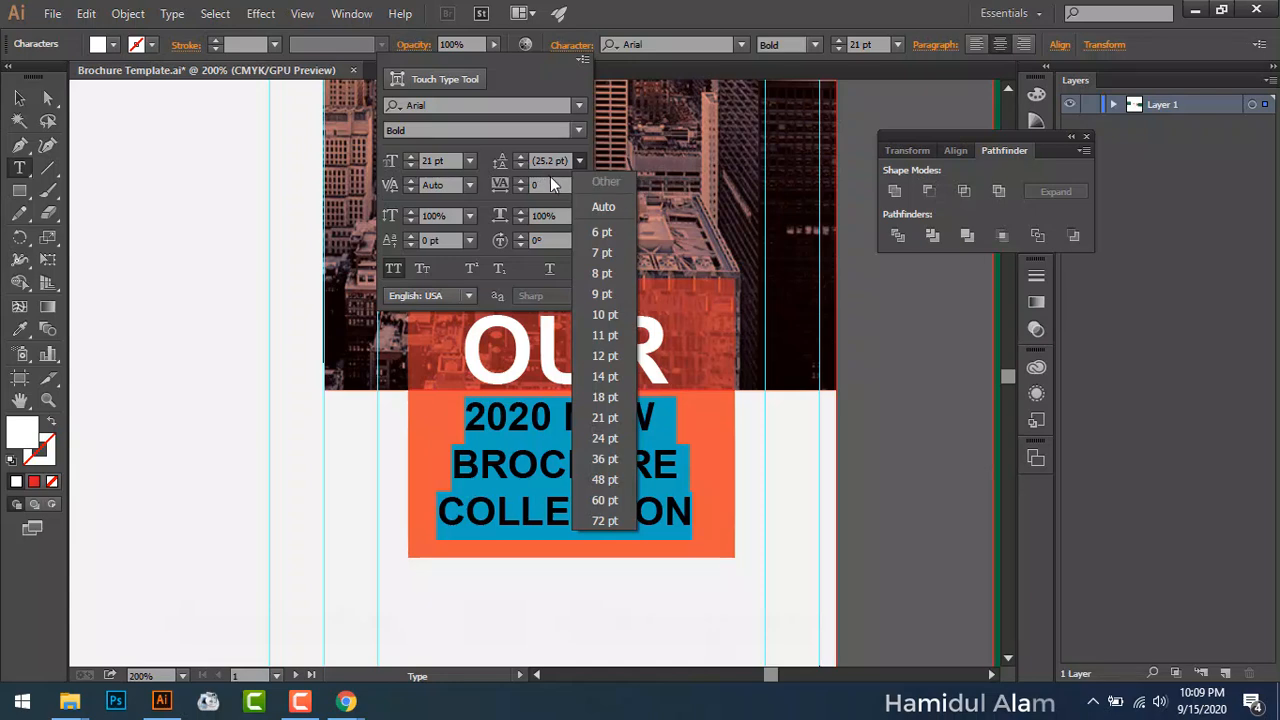
{"action": "left_click", "coordinate": [618, 458]}
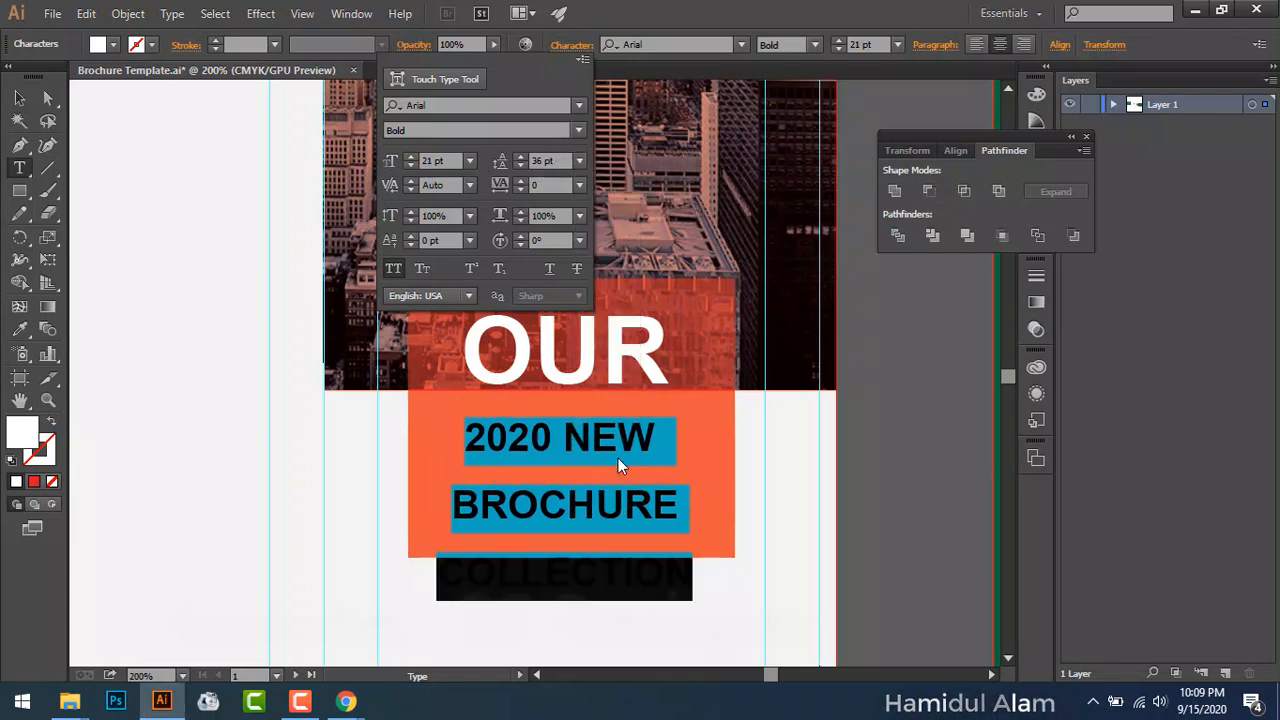
{"action": "left_click", "coordinate": [578, 159]}
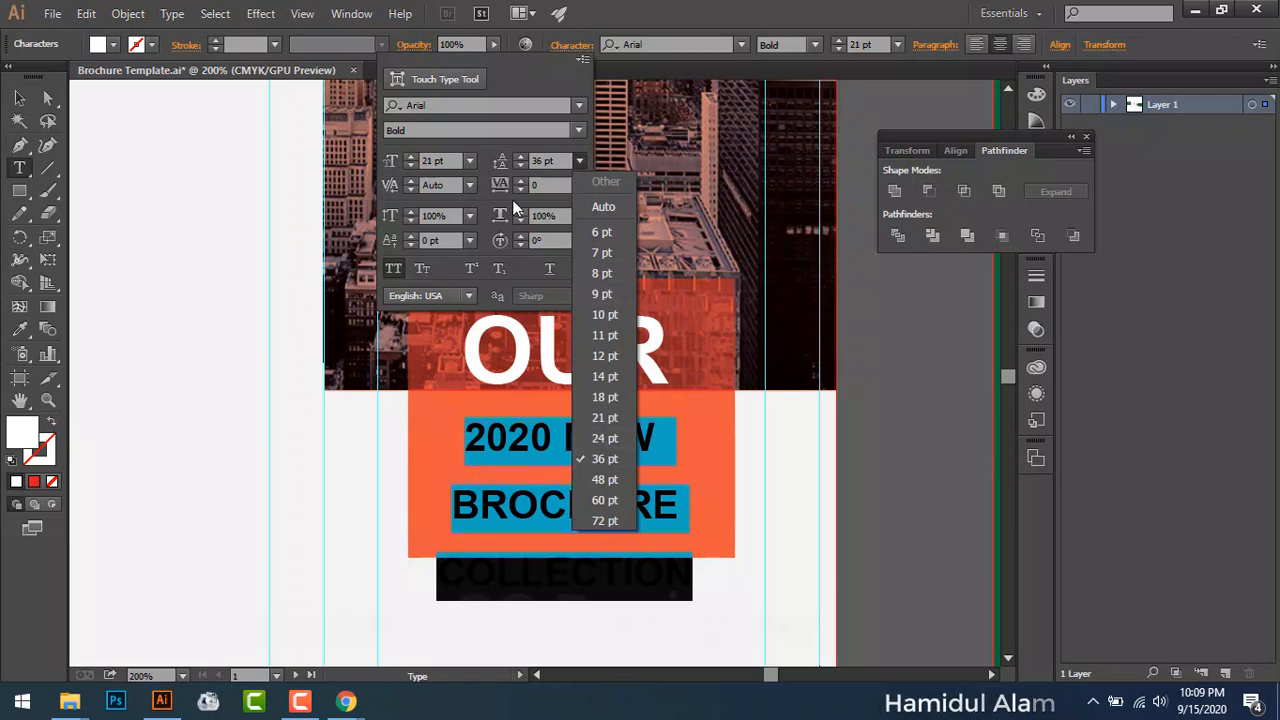
{"action": "left_click", "coordinate": [588, 208]}
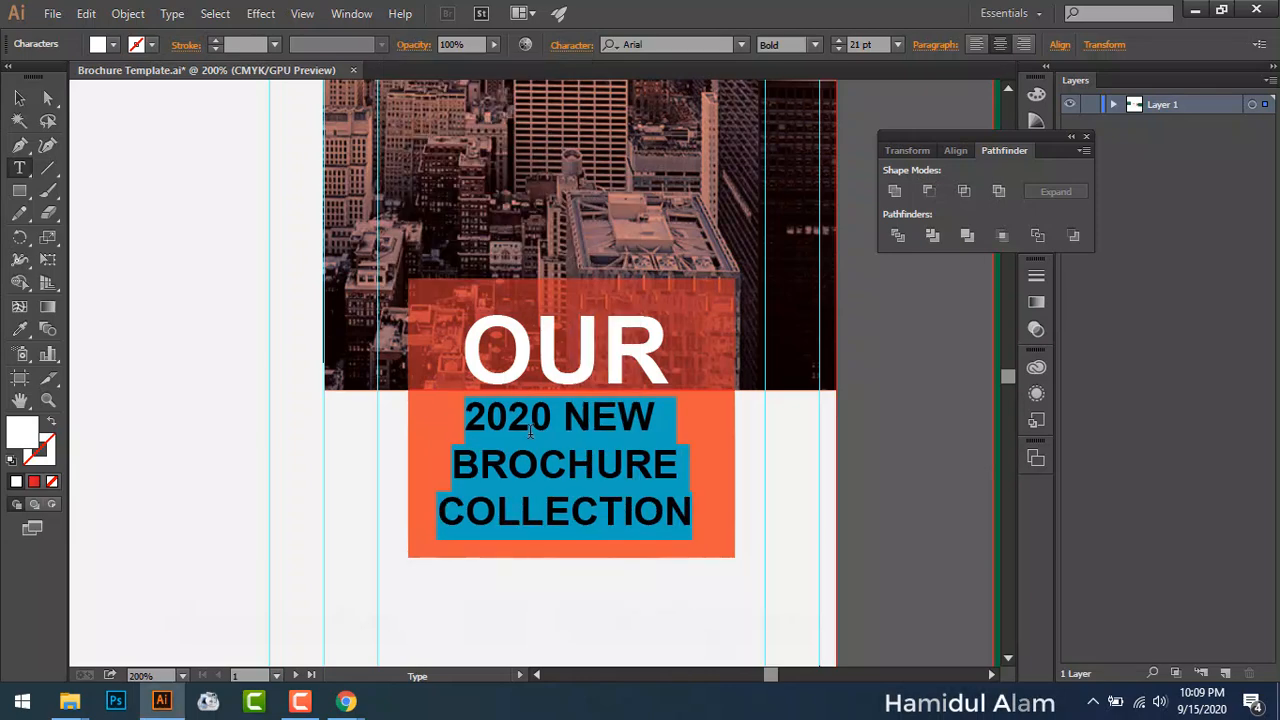
{"action": "left_click", "coordinate": [531, 430]}
Step: Raise the leading of the '2020 NEW' line to 34 pt
{"action": "left_click_drag", "start_coordinate": [465, 416], "coordinate": [628, 412]}
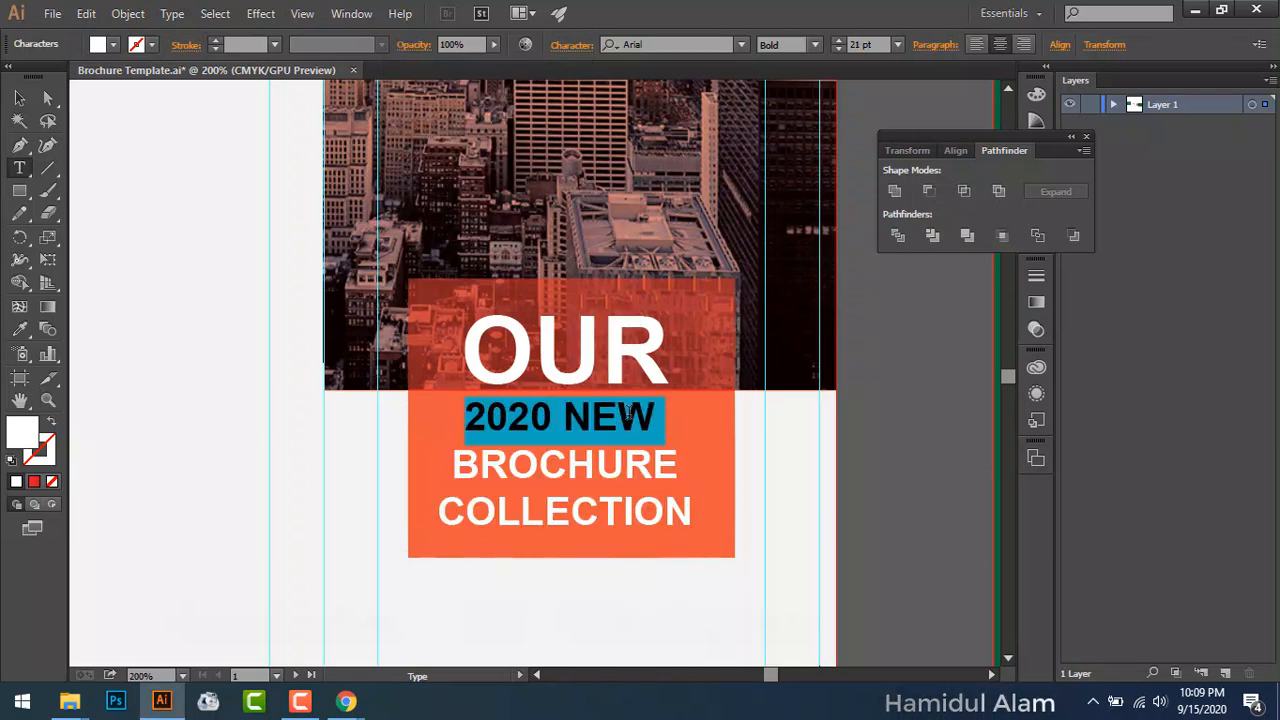
{"action": "left_click", "coordinate": [574, 45]}
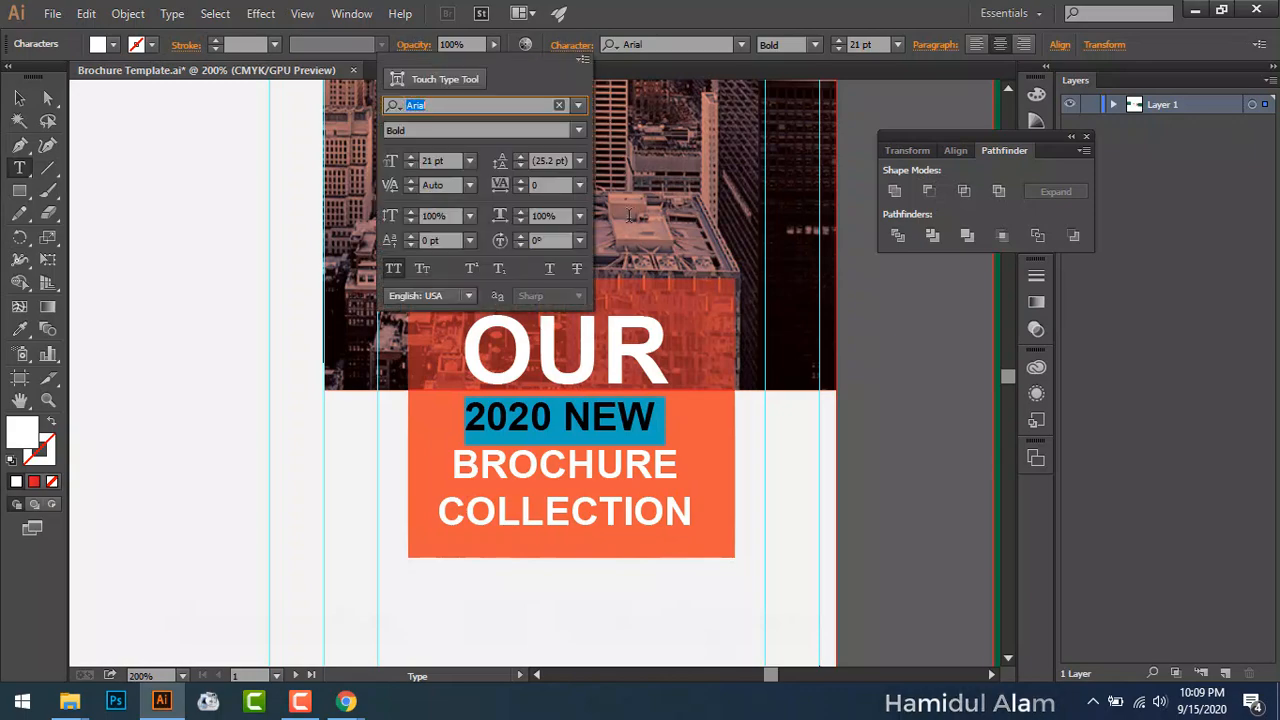
{"action": "left_click", "coordinate": [520, 157]}
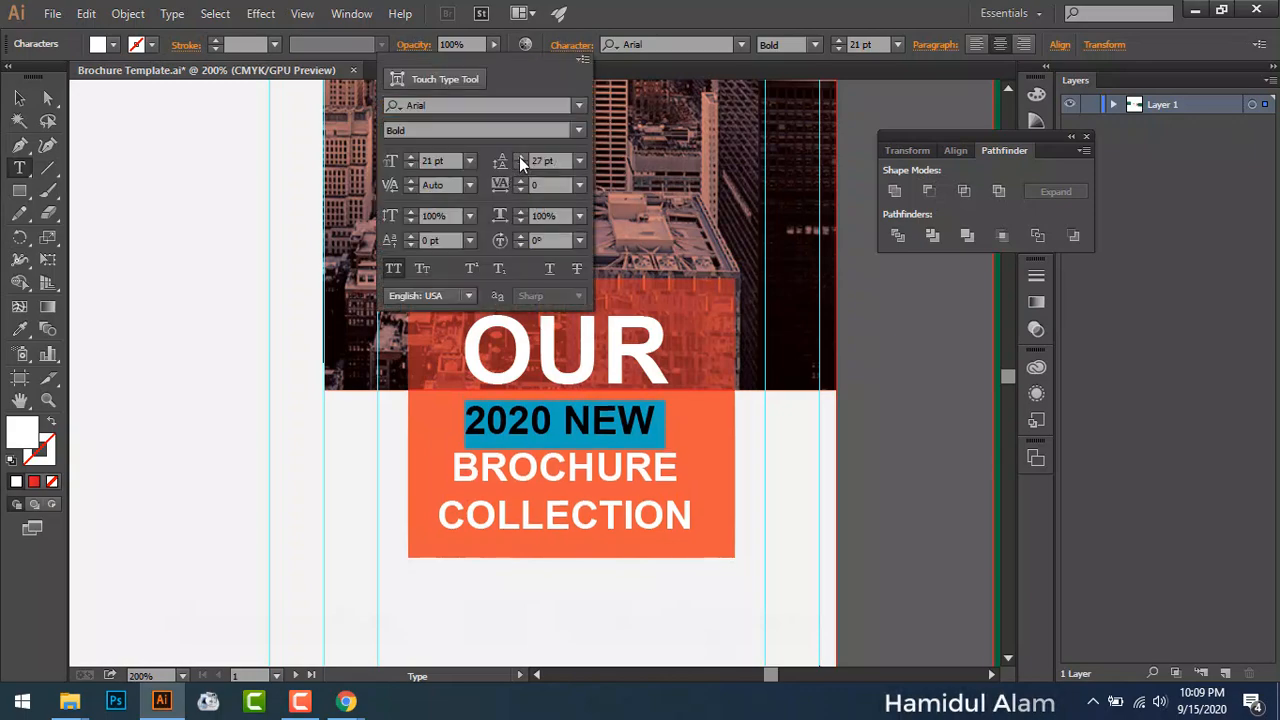
{"action": "left_click", "coordinate": [520, 157]}
{"action": "left_click", "coordinate": [520, 157]}
{"action": "left_click", "coordinate": [520, 157]}
{"action": "left_click", "coordinate": [520, 157]}
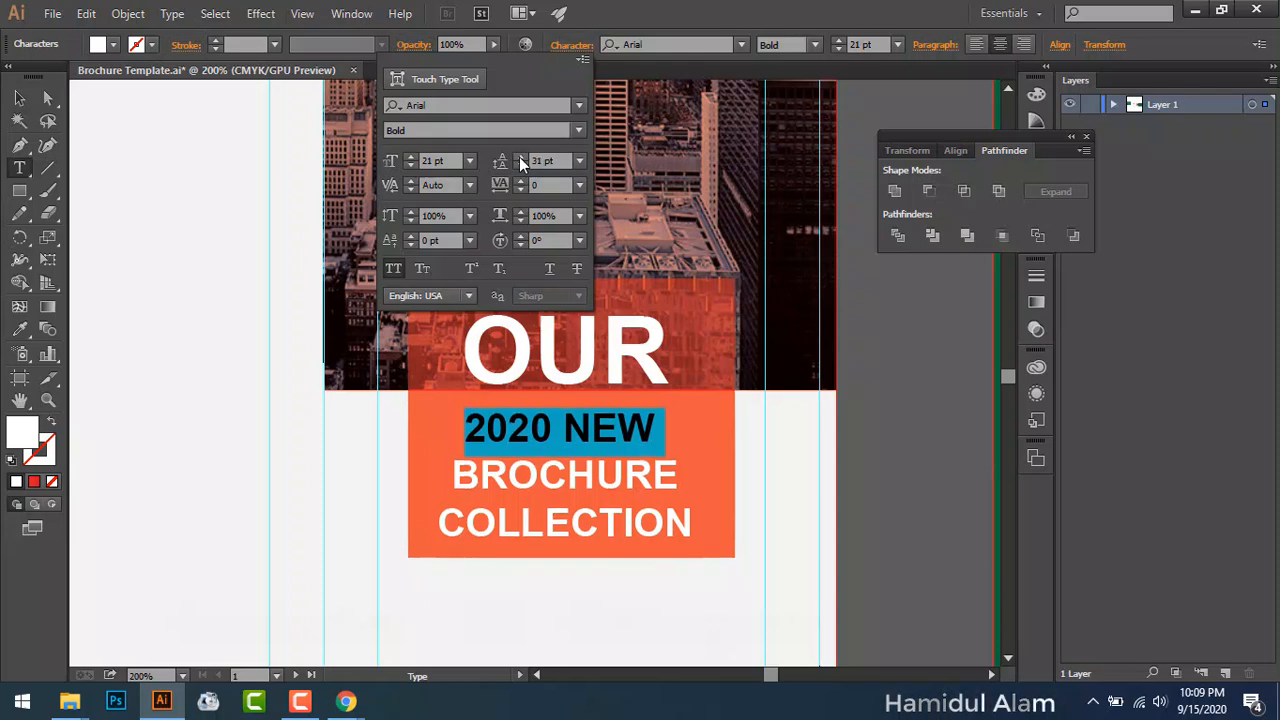
{"action": "left_click", "coordinate": [520, 157]}
{"action": "left_click", "coordinate": [520, 157]}
{"action": "left_click", "coordinate": [520, 157]}
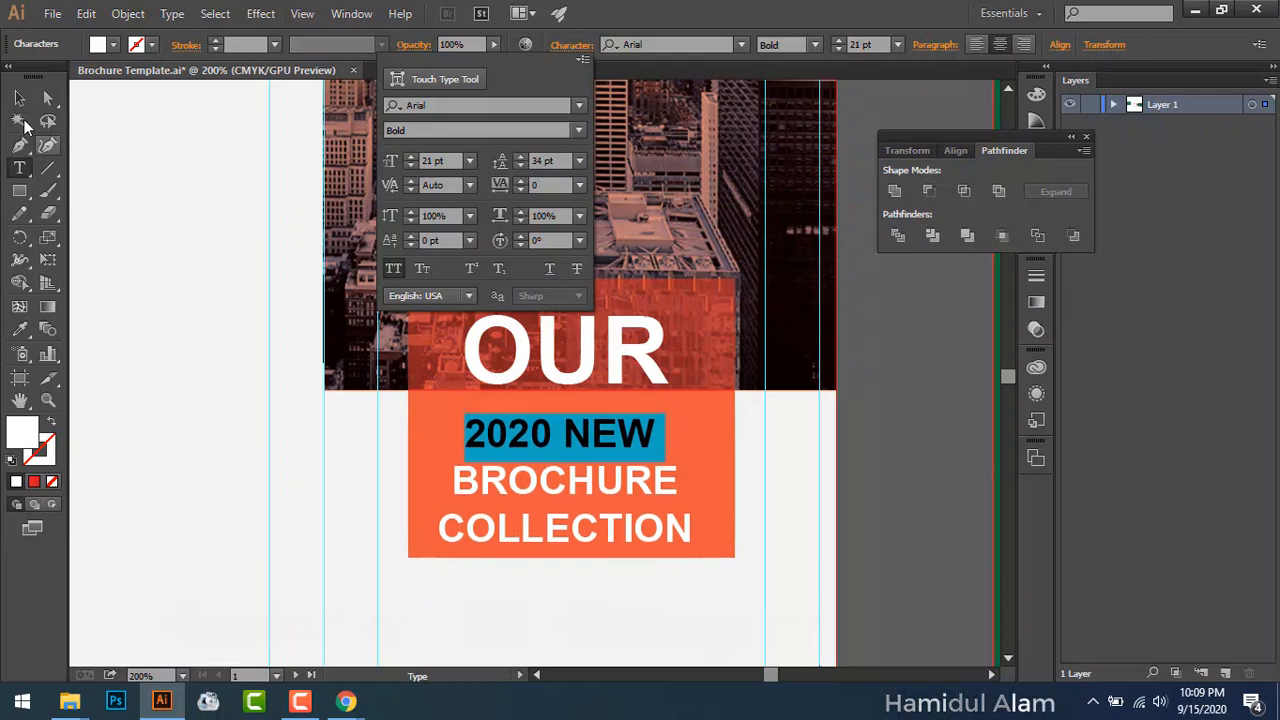
{"action": "key", "text": "Escape"}
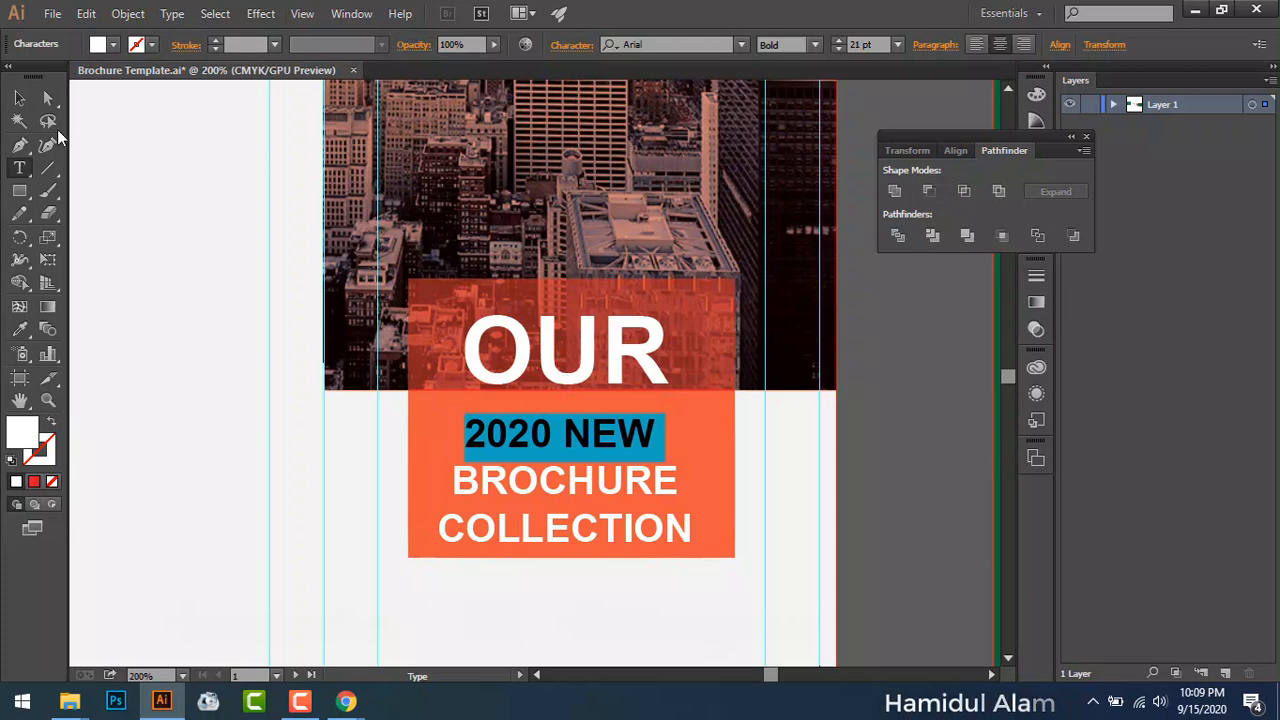
Step: Shift the headline block slightly up in the orange box and zoom out to the full layout
{"action": "left_click", "coordinate": [19, 97]}
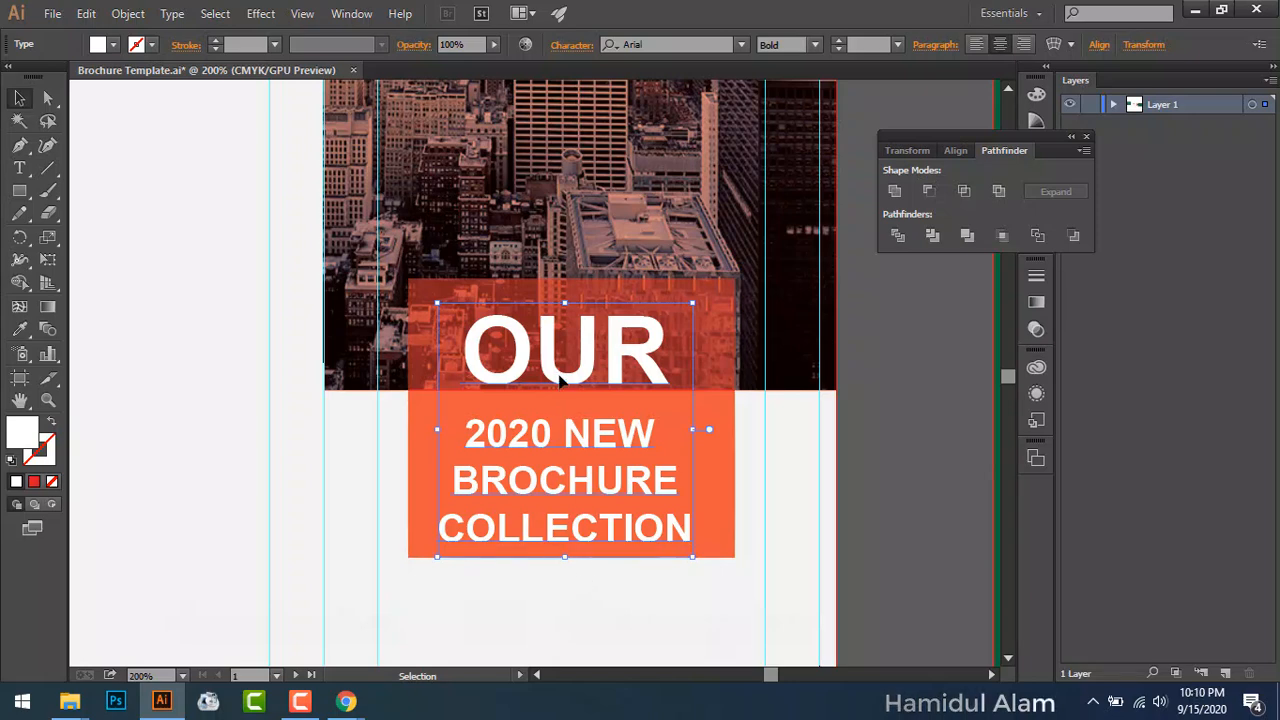
{"action": "left_click_drag", "start_coordinate": [560, 381], "coordinate": [560, 367]}
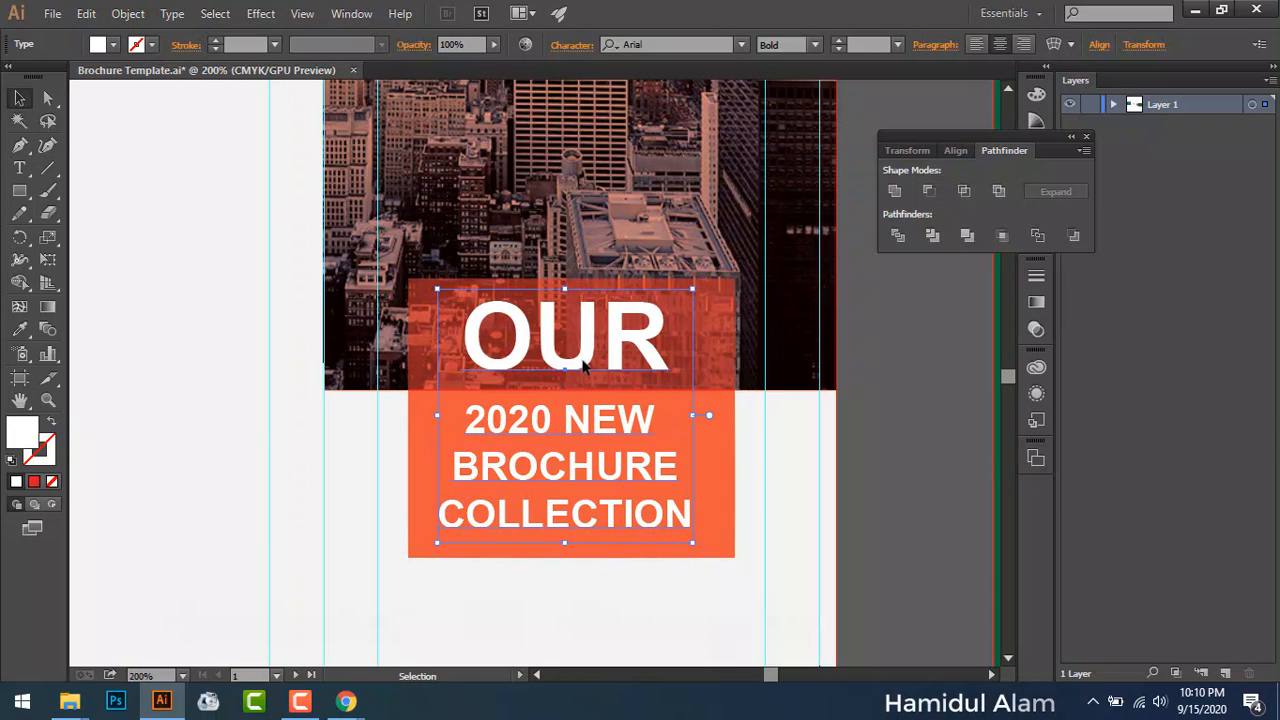
{"action": "left_click_drag", "start_coordinate": [583, 363], "coordinate": [584, 367]}
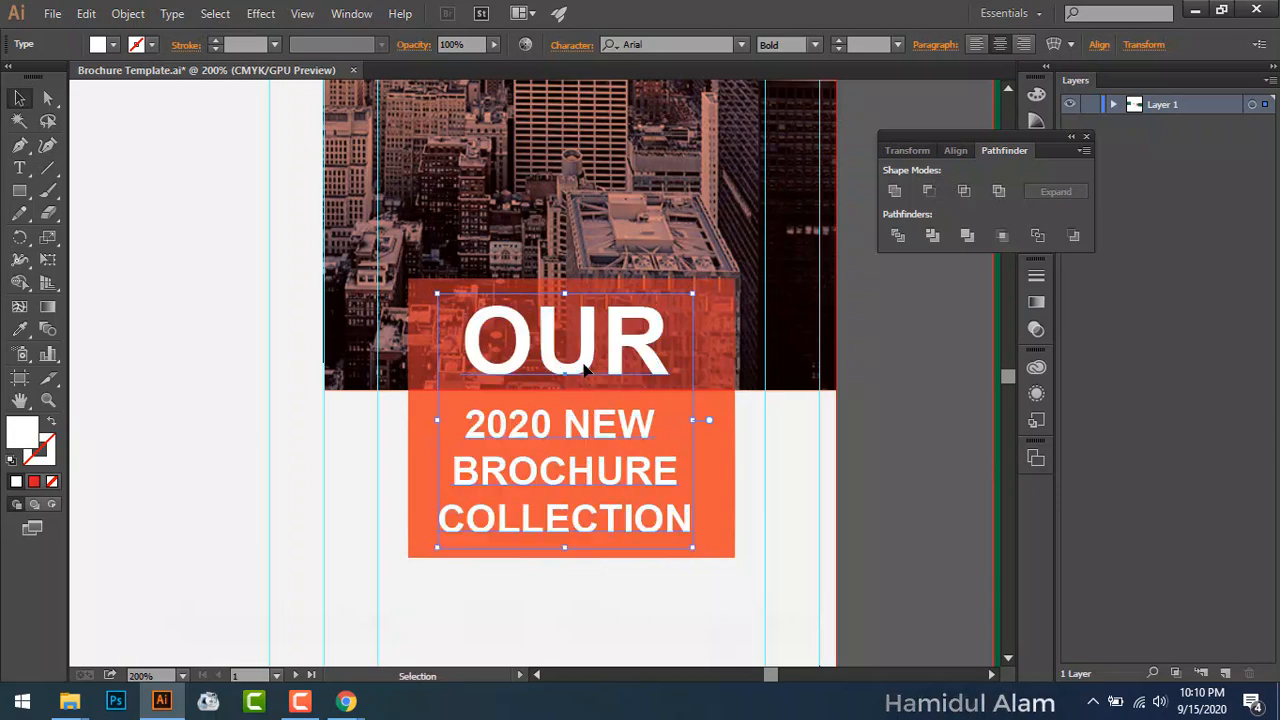
{"action": "left_click", "coordinate": [264, 395]}
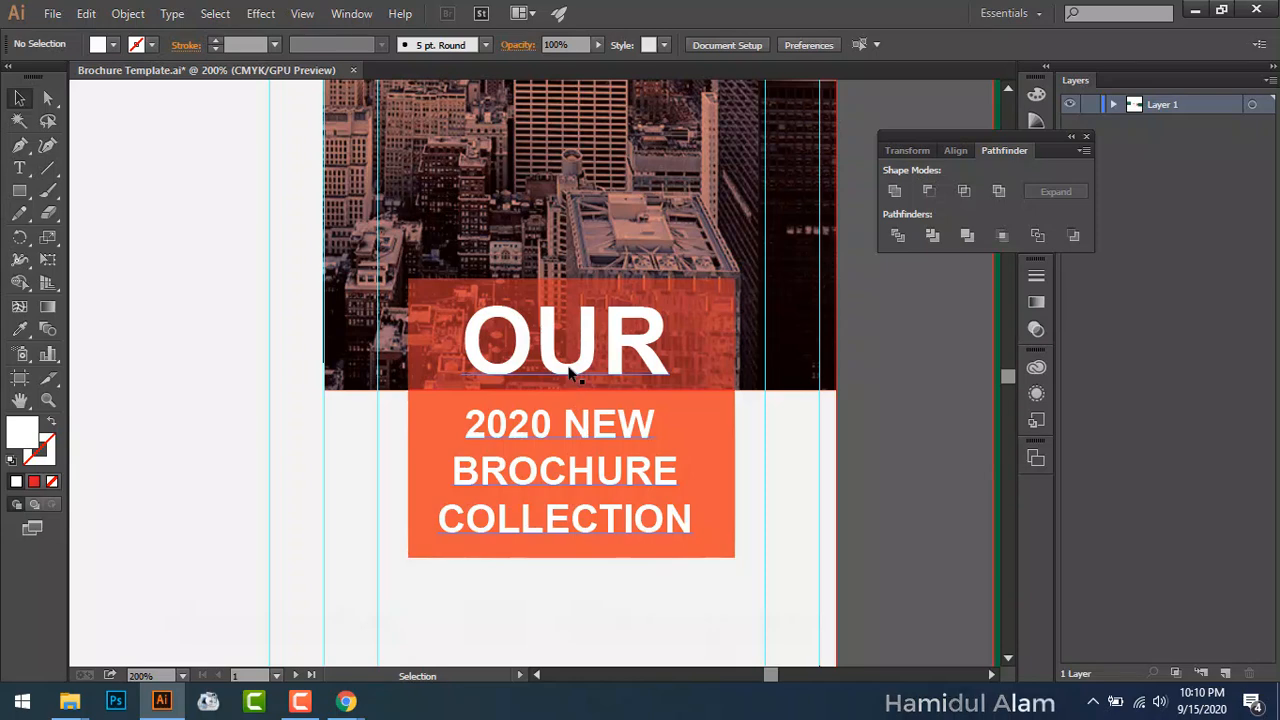
{"action": "key", "text": "ctrl+0"}
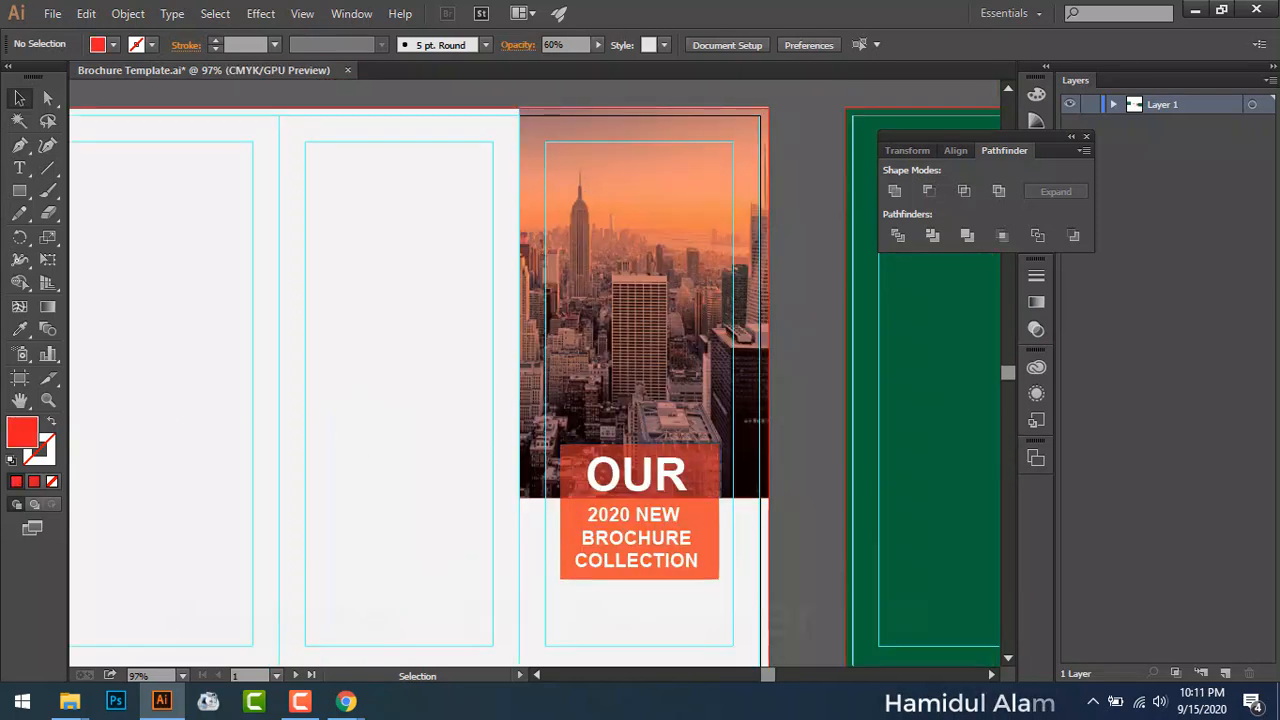
Step: Type 'OUR CREATIVE DESIGN SHOP' below the orange box
{"action": "left_click", "coordinate": [21, 168]}
{"action": "scroll", "coordinate": [537, 594], "scroll_direction": "down", "scroll_amount": 2}
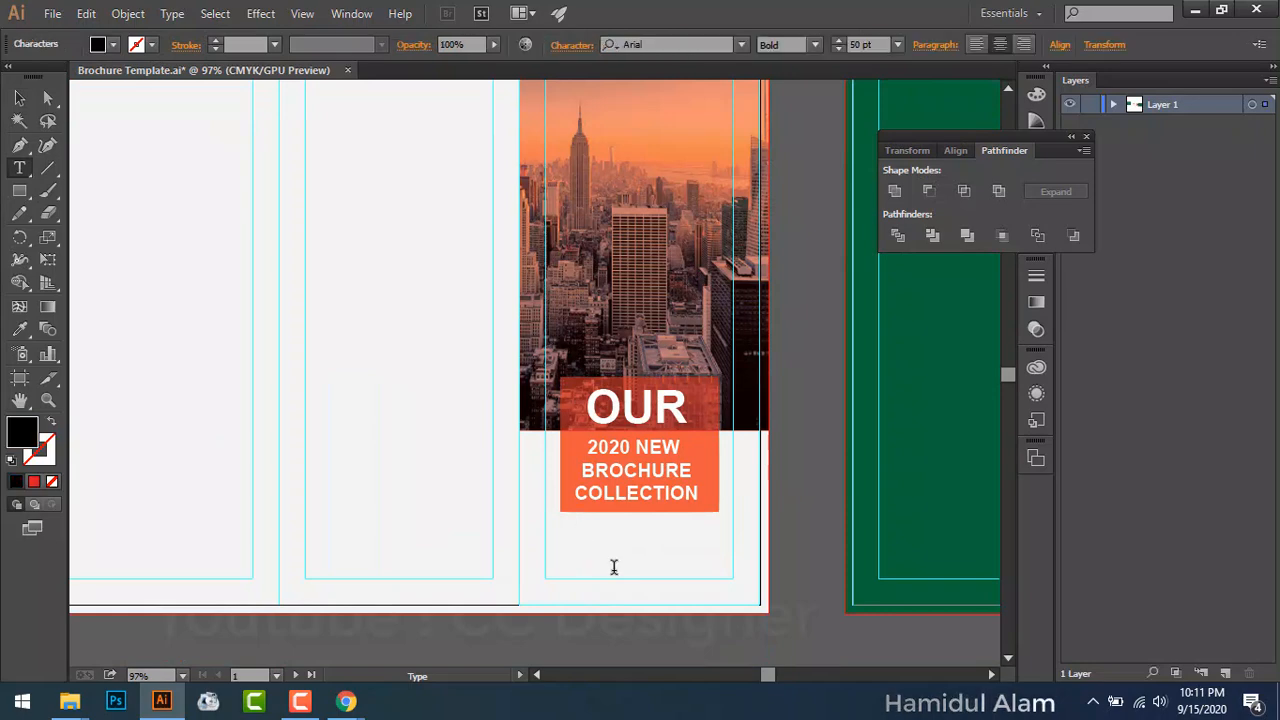
{"action": "type", "text": "OUR"}
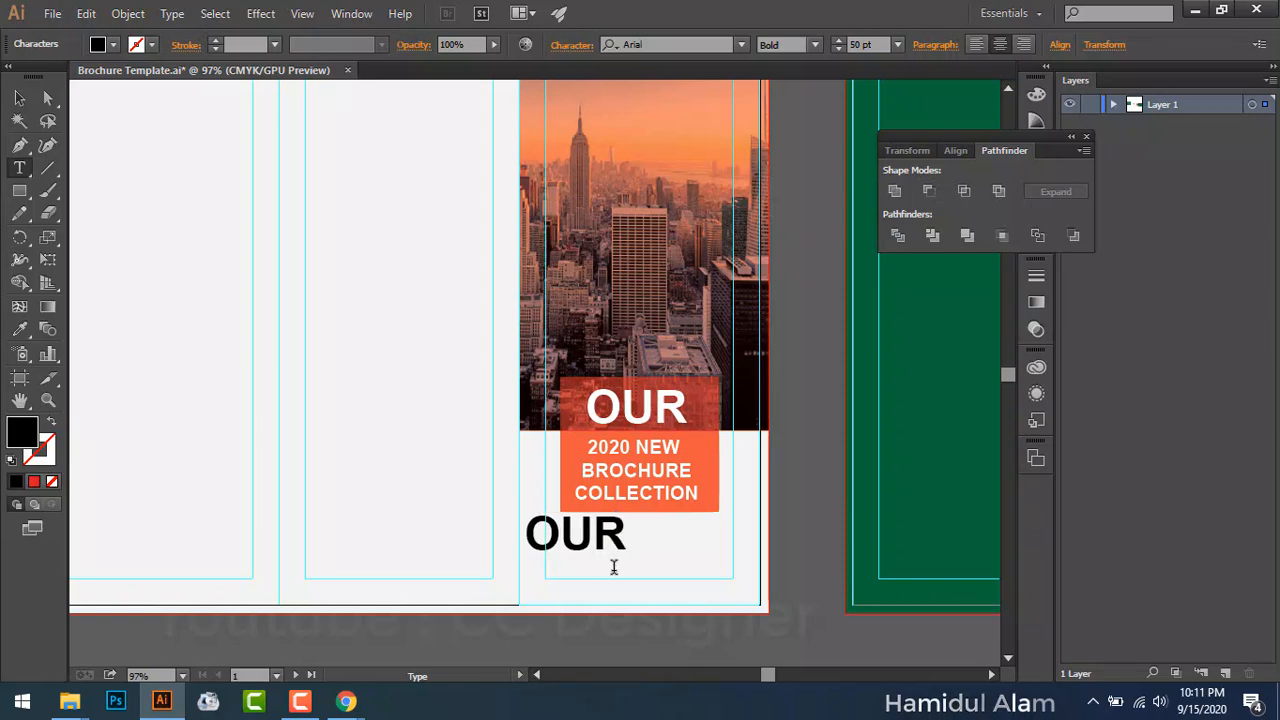
{"action": "type", "text": " CRE"}
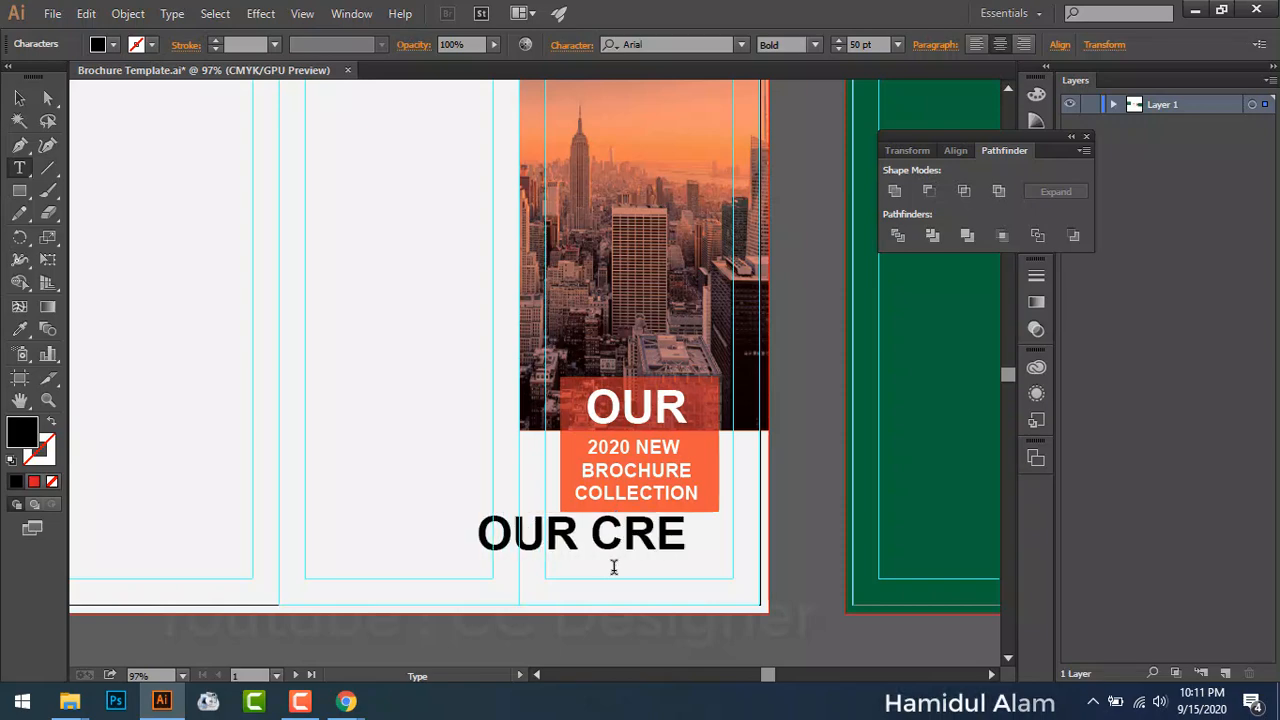
{"action": "type", "text": "ATIVE "}
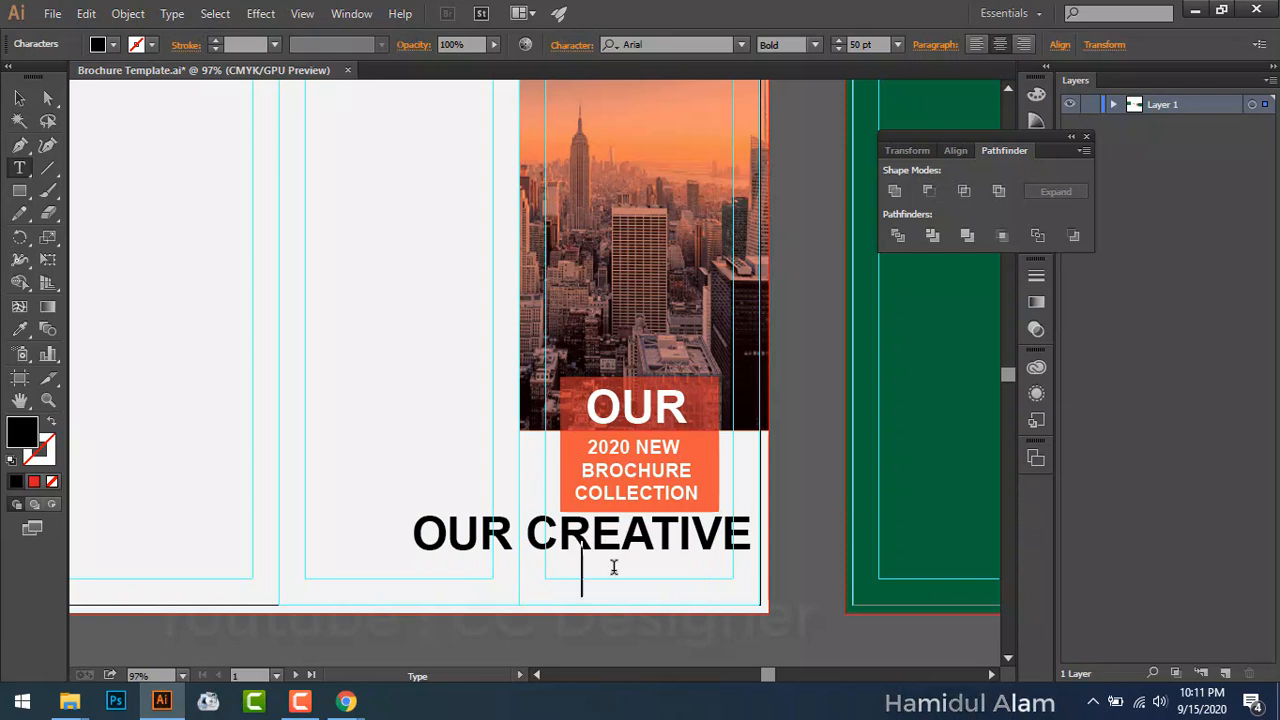
{"action": "type", "text": "DESIGN"}
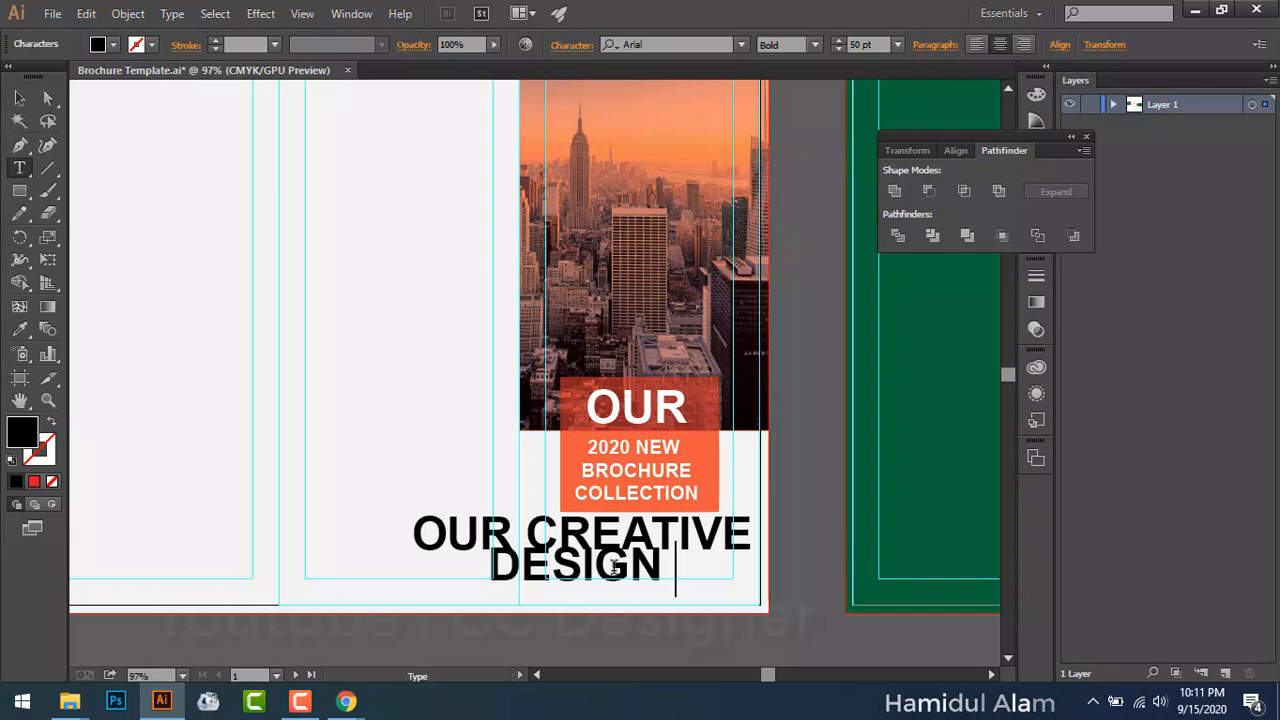
{"action": "type", "text": " SHOP"}
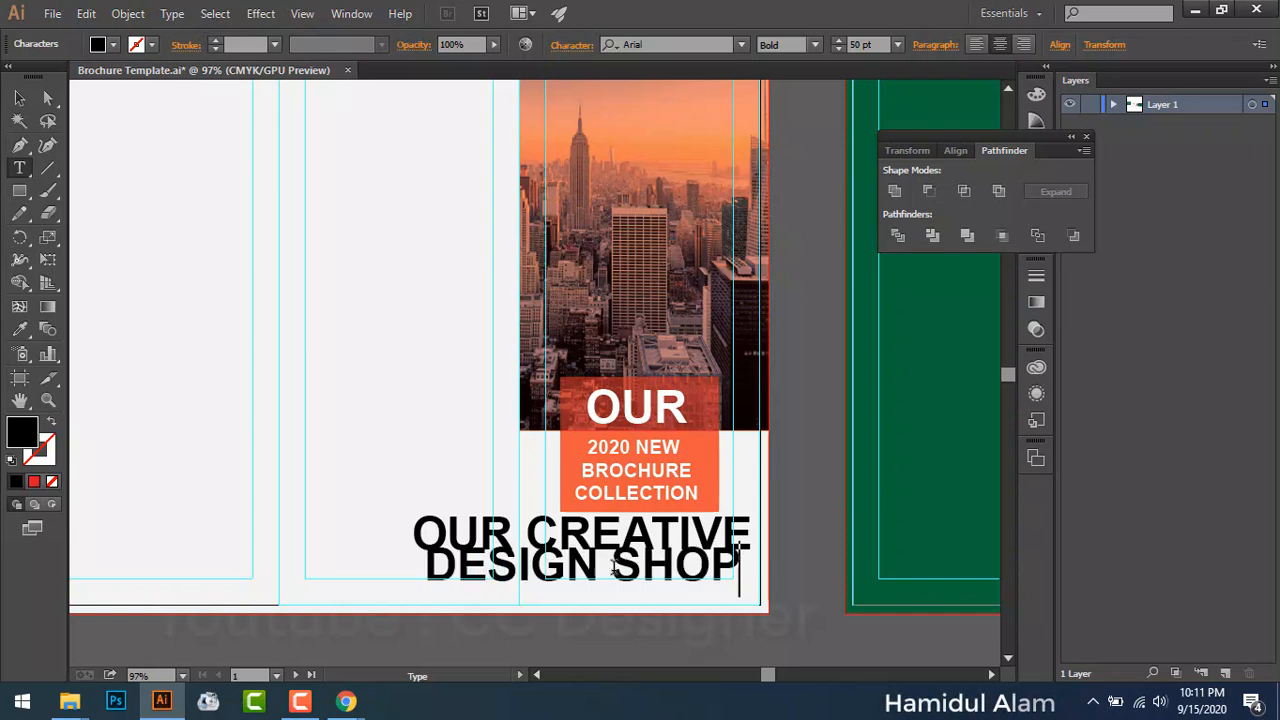
Step: Set the new text to 18 pt and centre-align it
{"action": "key", "text": "ctrl+a"}
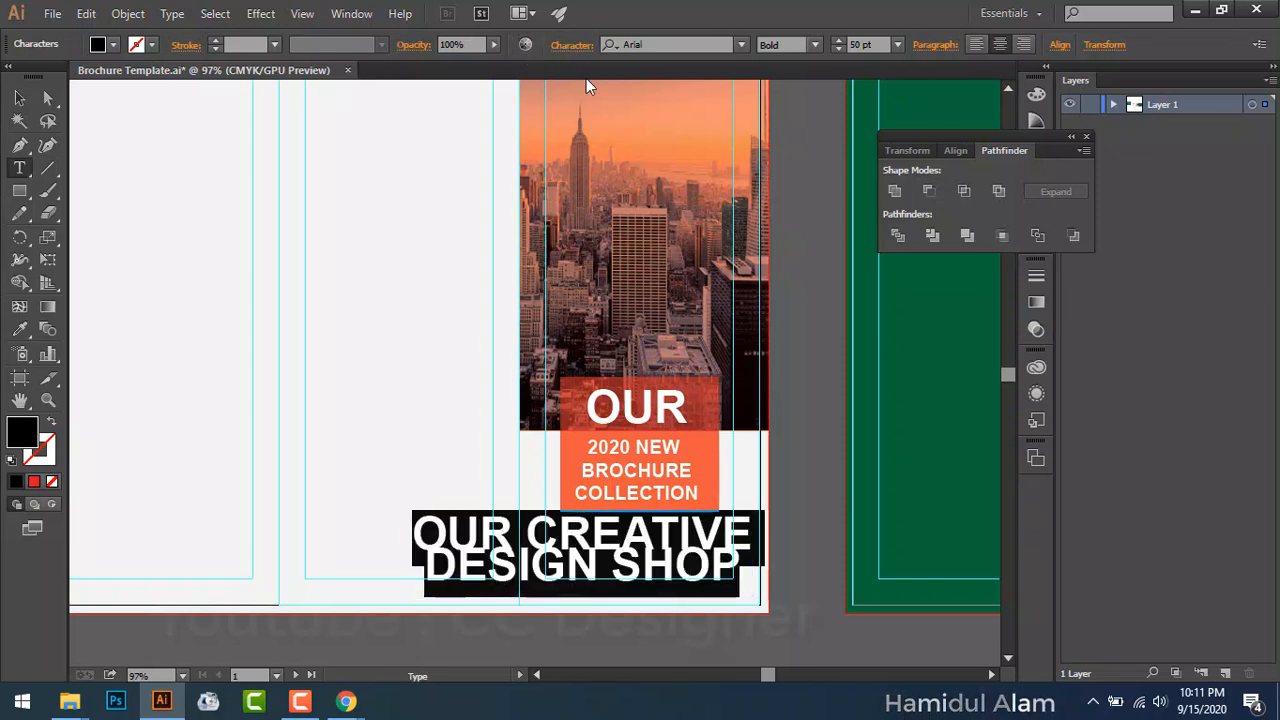
{"action": "left_click", "coordinate": [577, 163]}
{"action": "left_click", "coordinate": [598, 180]}
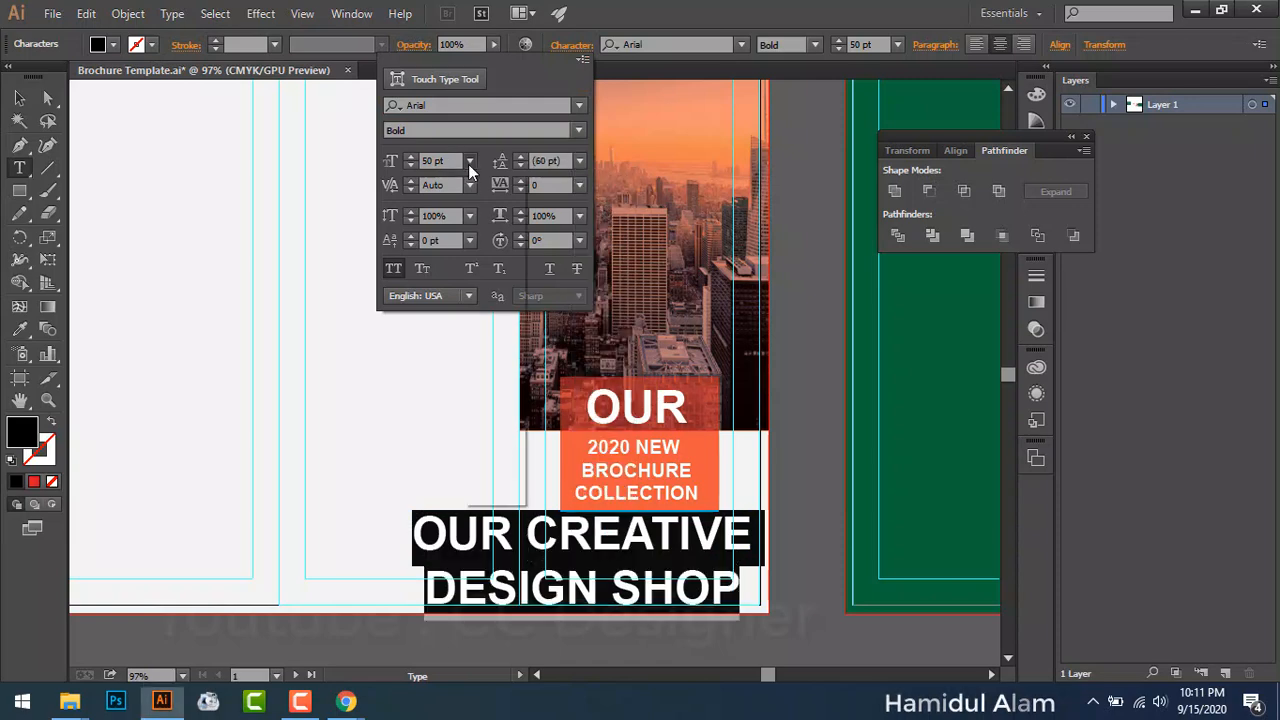
{"action": "left_click", "coordinate": [469, 161]}
{"action": "left_click", "coordinate": [493, 350]}
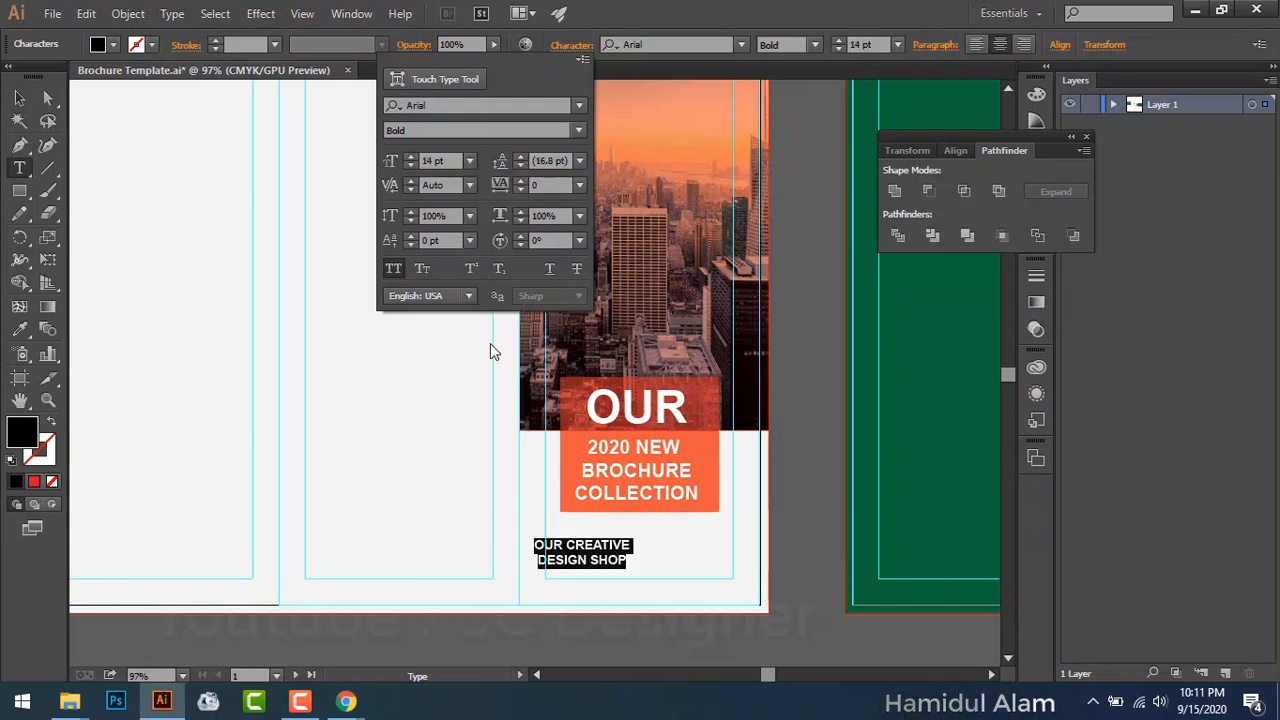
{"action": "left_click", "coordinate": [468, 161]}
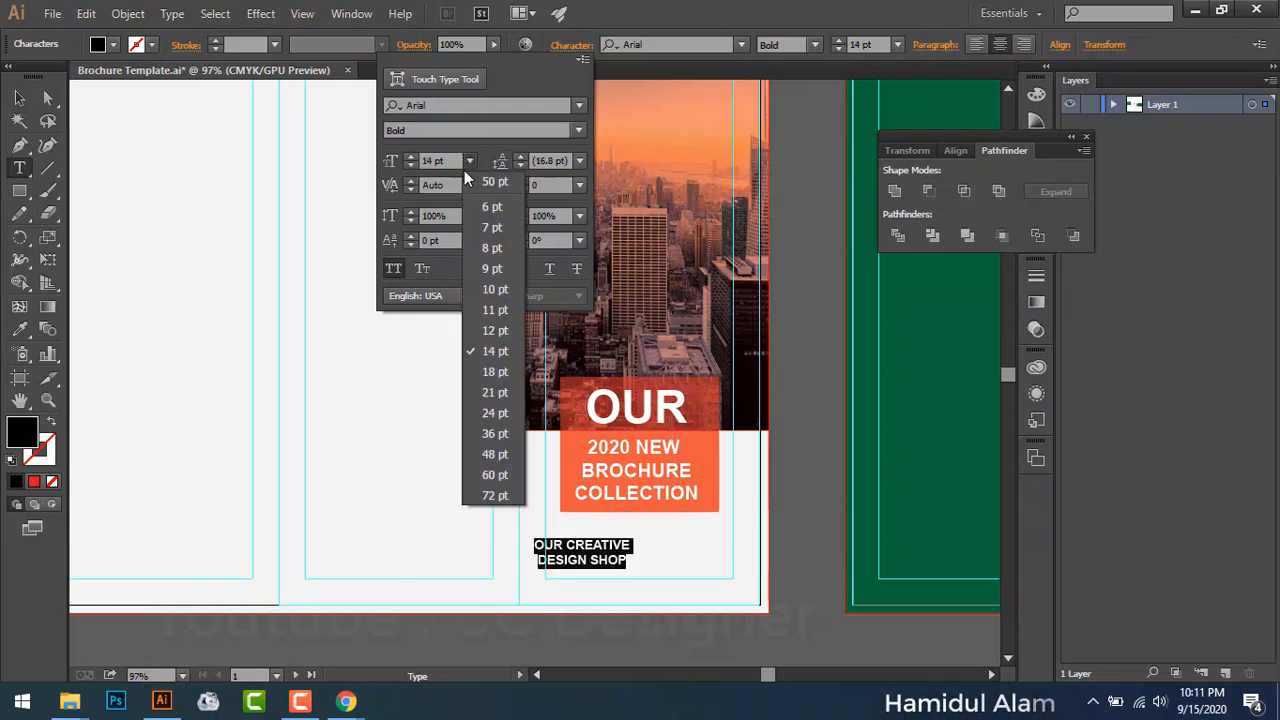
{"action": "left_click", "coordinate": [497, 408]}
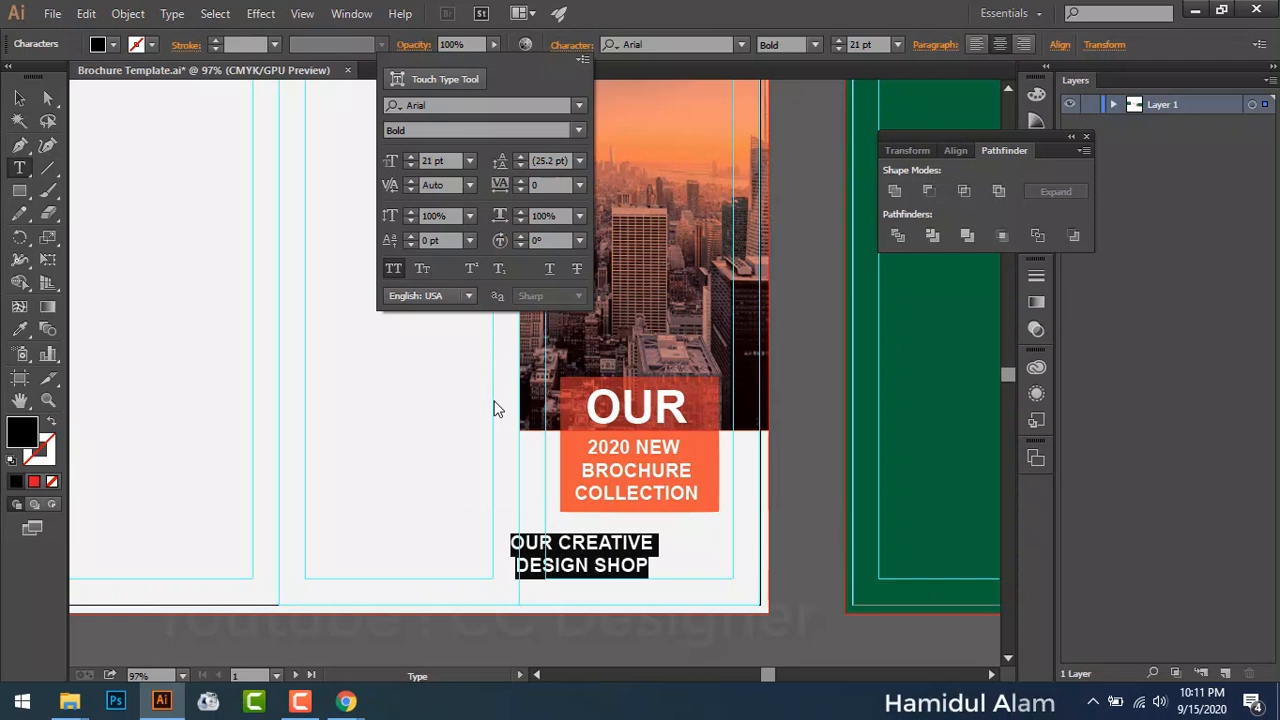
{"action": "left_click", "coordinate": [469, 158]}
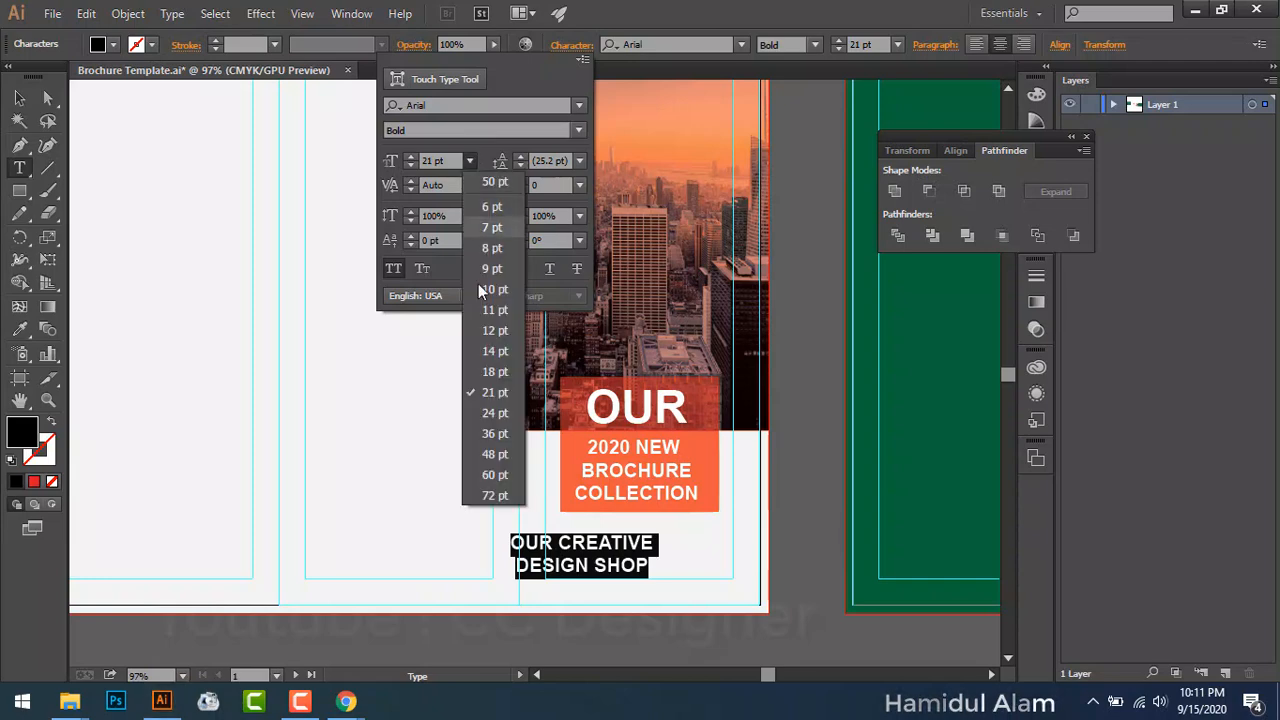
{"action": "left_click", "coordinate": [493, 371]}
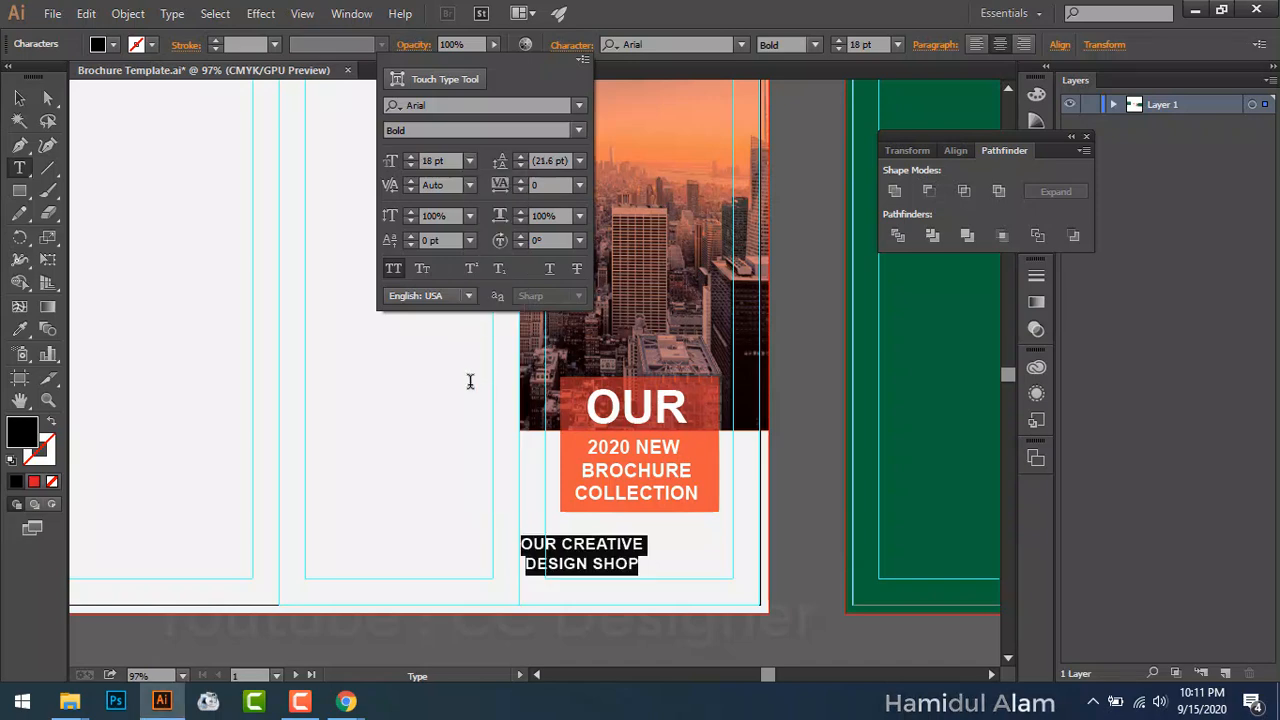
{"action": "left_click", "coordinate": [969, 47]}
{"action": "left_click", "coordinate": [1000, 44]}
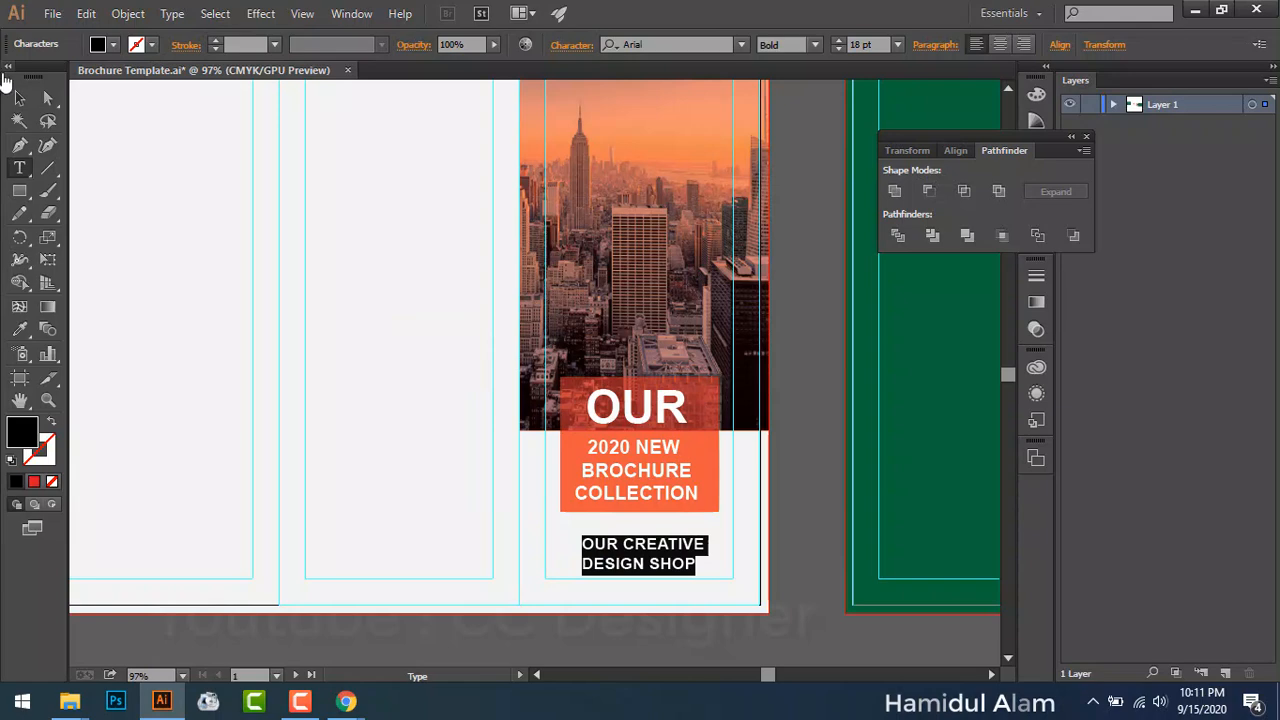
Step: Move the text left to the panel margin and start a new line after DESIGN SHOP
{"action": "left_click", "coordinate": [19, 97]}
{"action": "left_click", "coordinate": [805, 492]}
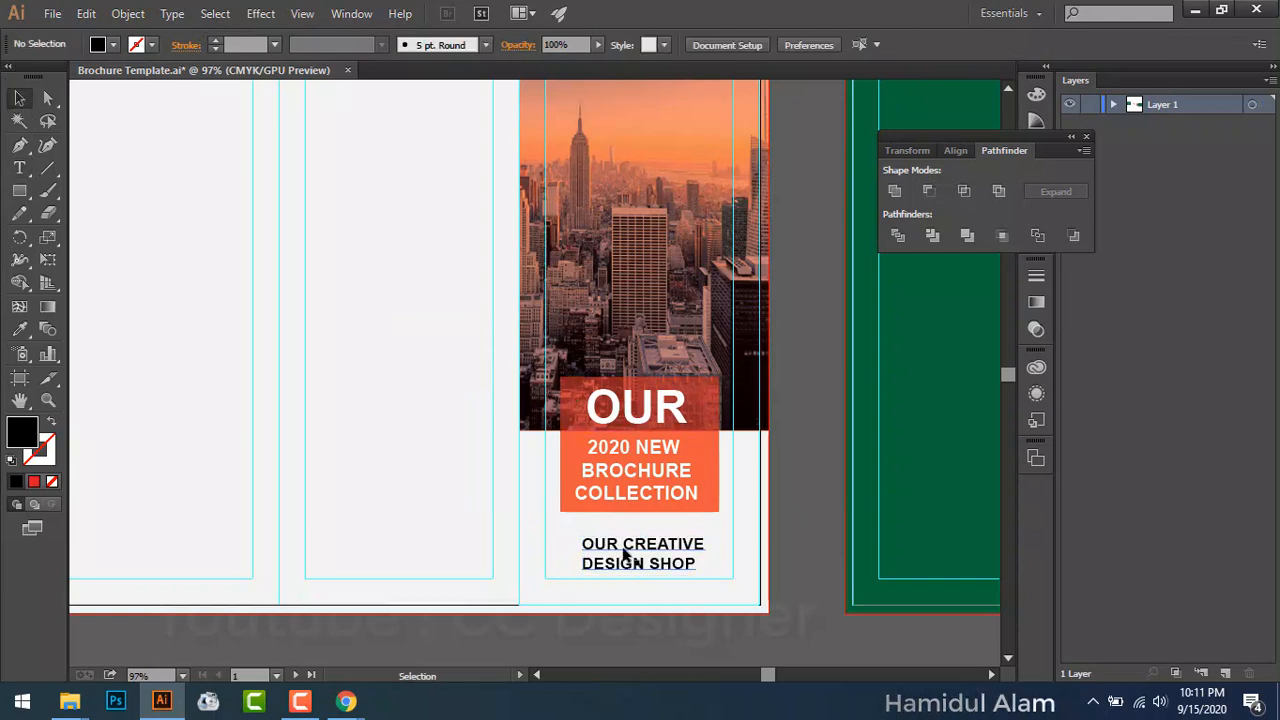
{"action": "left_click_drag", "start_coordinate": [624, 545], "coordinate": [585, 546]}
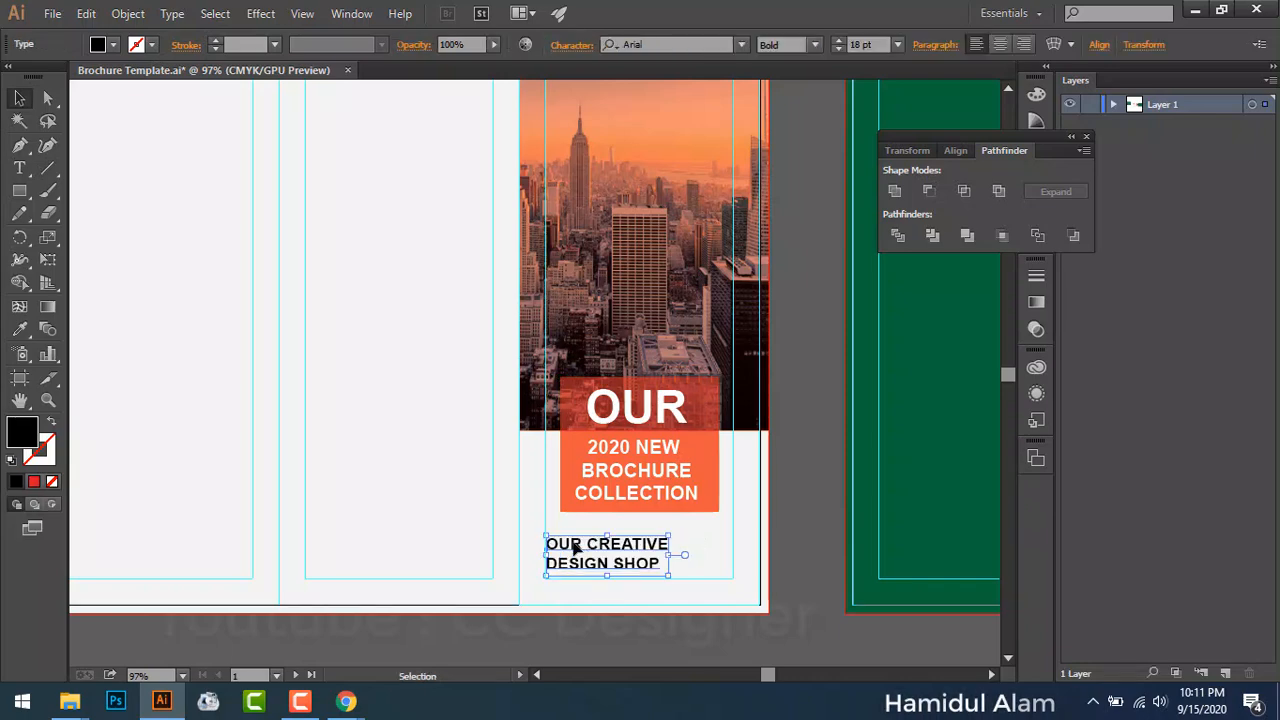
{"action": "double_click", "coordinate": [589, 549]}
{"action": "key", "text": "Return"}
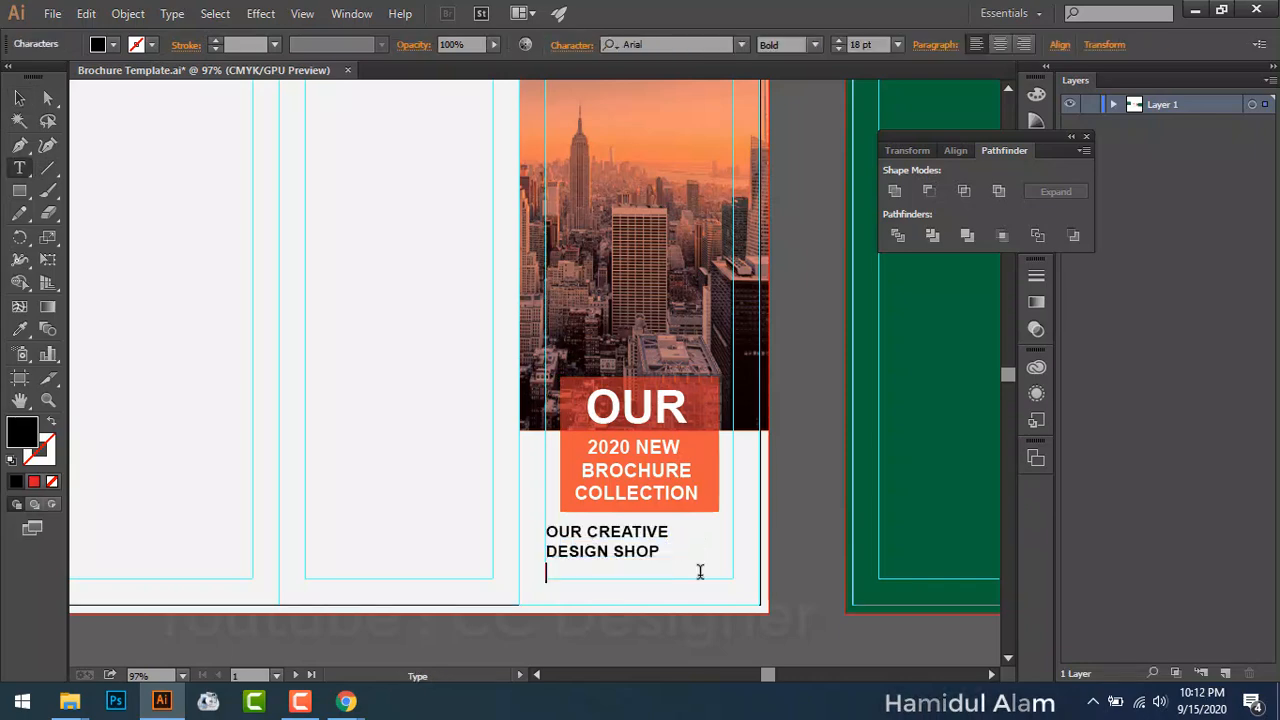
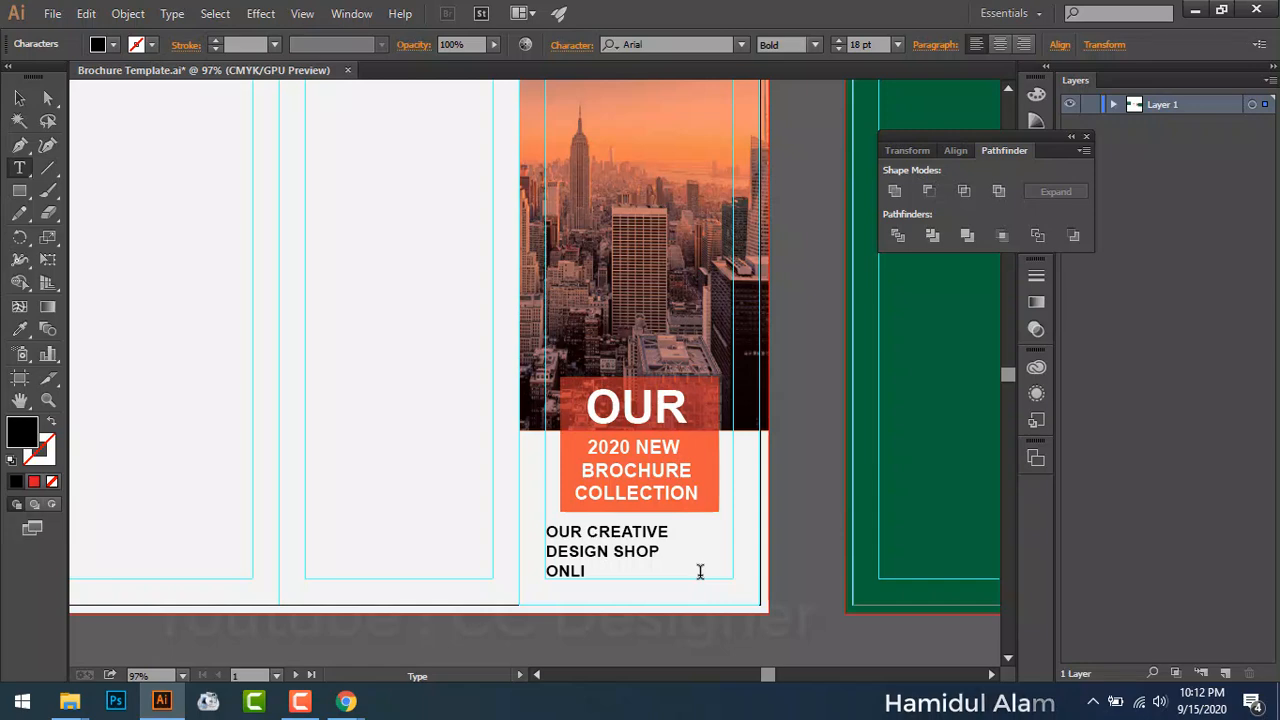
Step: Type 'GRAPHICS DESIGN ONLINE PRODUCT' as the third line and select that line
{"action": "type", "text": "ONLIN"}
{"action": "key", "text": "BackSpace"}
{"action": "key", "text": "BackSpace"}
{"action": "key", "text": "BackSpace"}
{"action": "key", "text": "BackSpace"}
{"action": "key", "text": "BackSpace"}
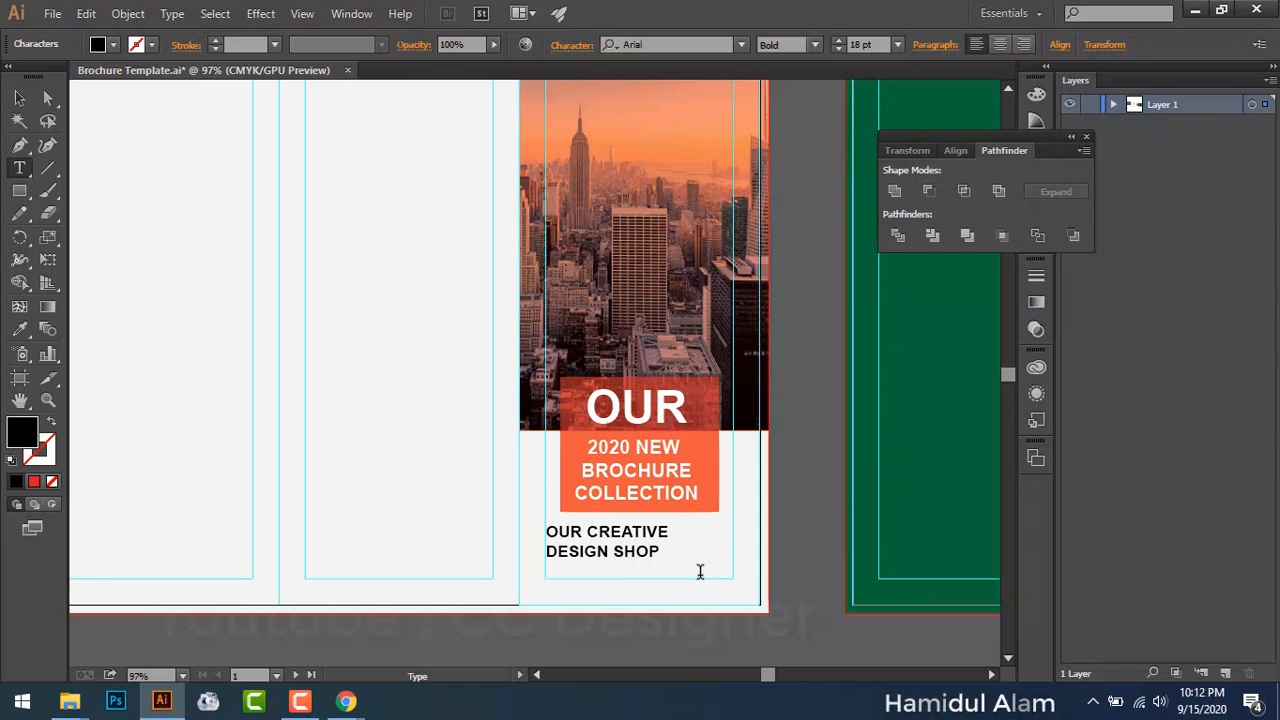
{"action": "type", "text": "GRAPHICS DESIGN ONLINE PRODUCT"}
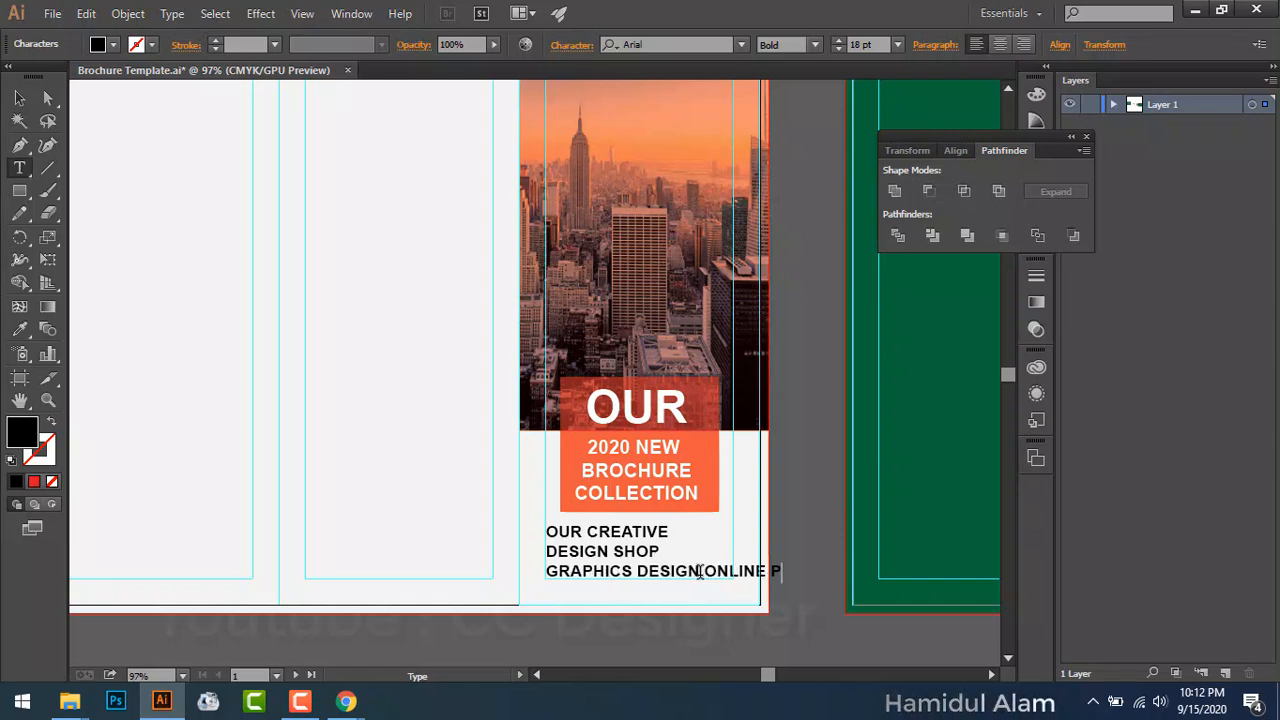
{"action": "key", "text": "ctrl+a"}
{"action": "triple_click", "coordinate": [640, 571]}
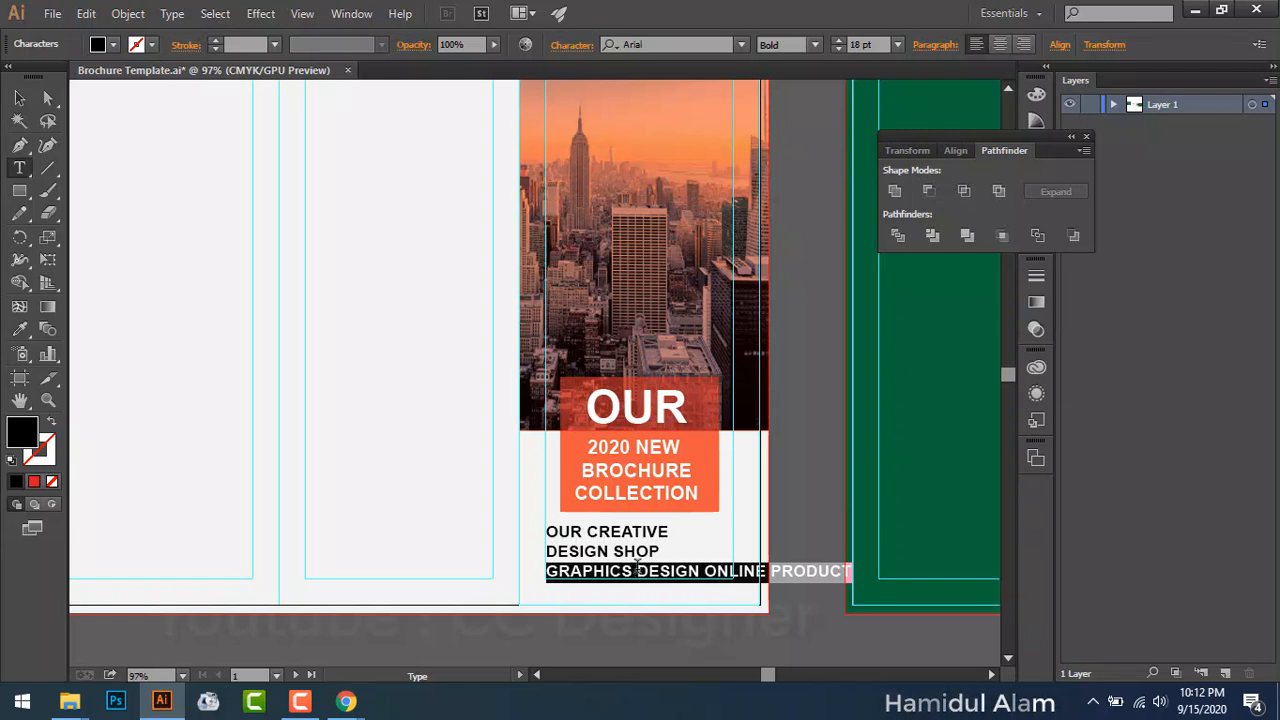
Step: Make the tagline 10 pt Regular with All Caps turned off
{"action": "left_click", "coordinate": [572, 44]}
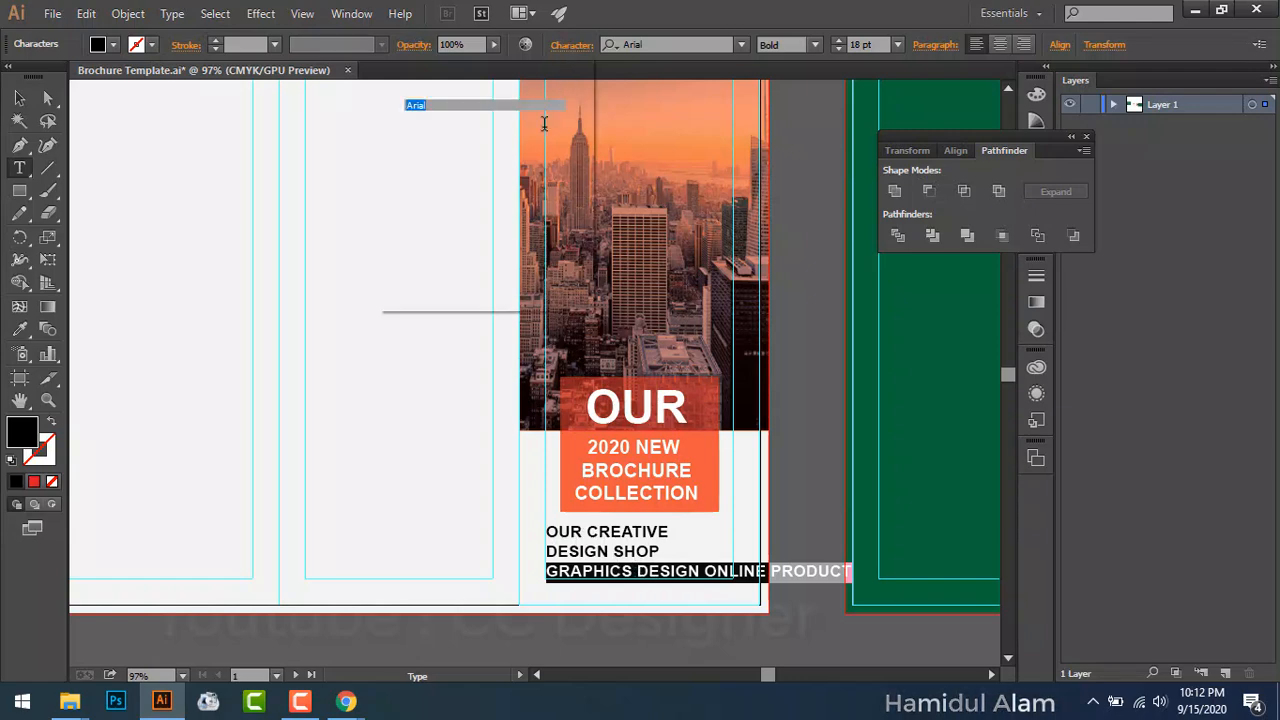
{"action": "left_click", "coordinate": [468, 161]}
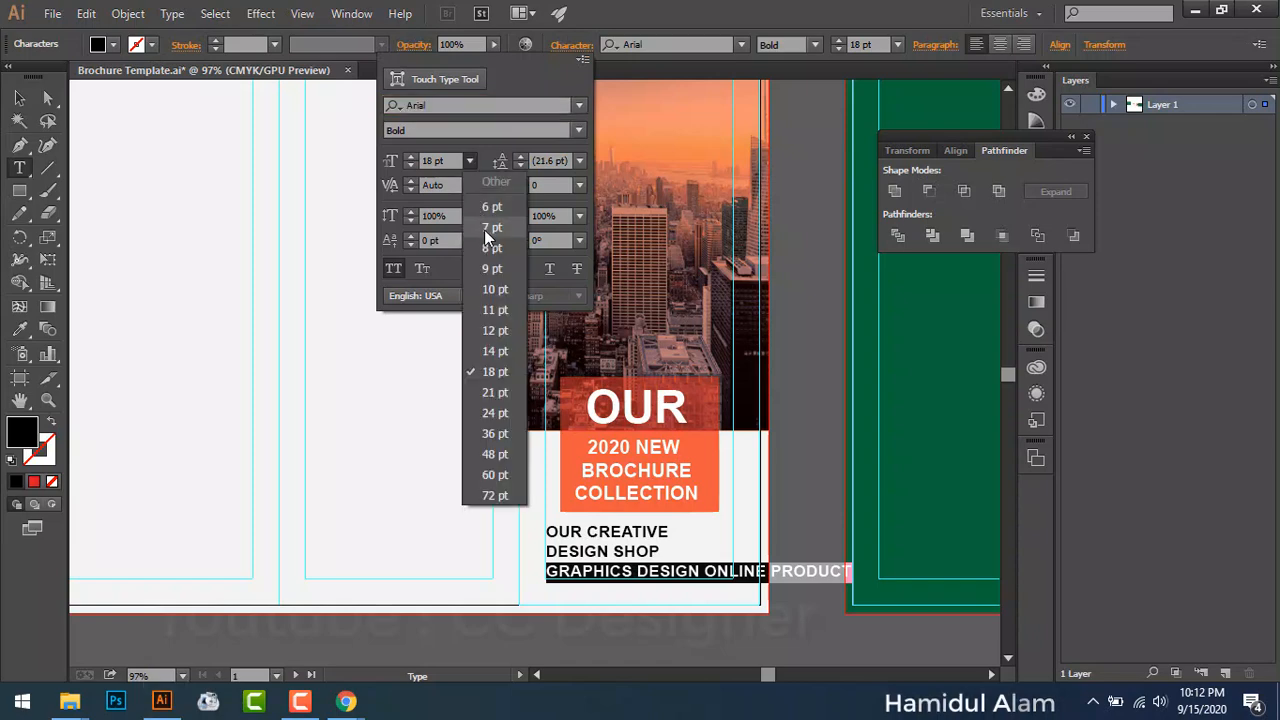
{"action": "left_click", "coordinate": [497, 288]}
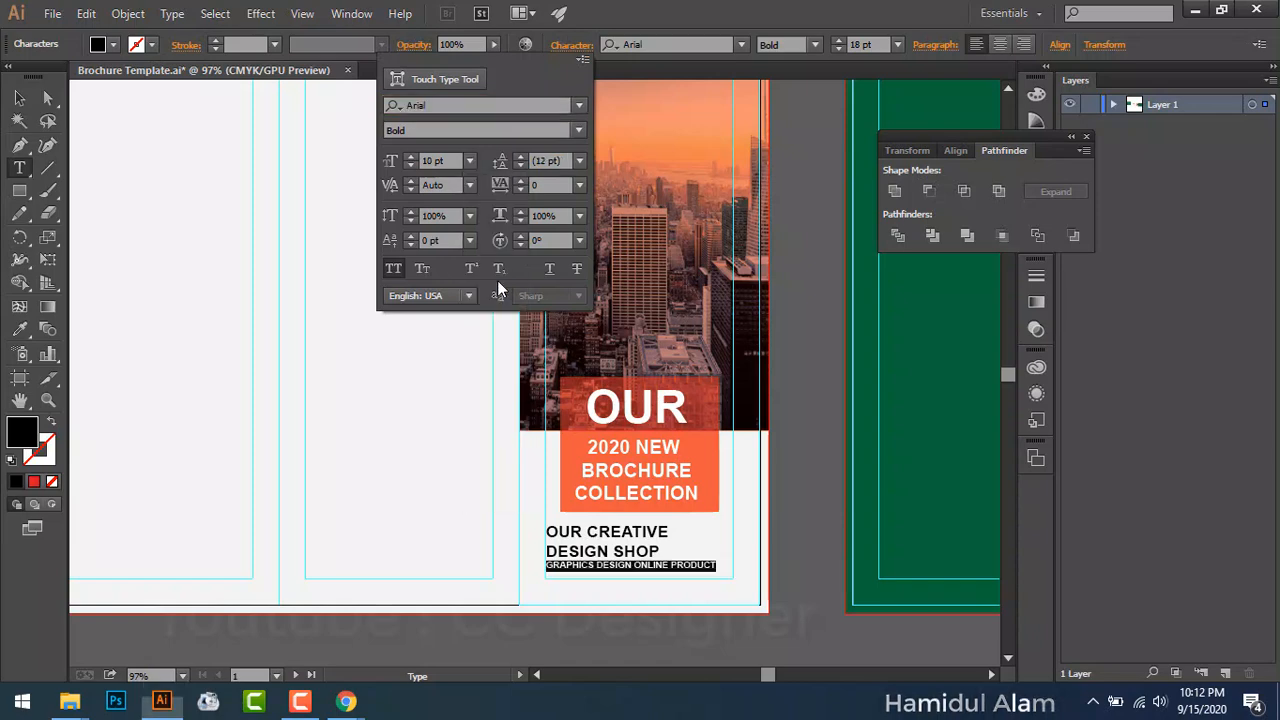
{"action": "left_click", "coordinate": [392, 269]}
{"action": "left_click", "coordinate": [818, 44]}
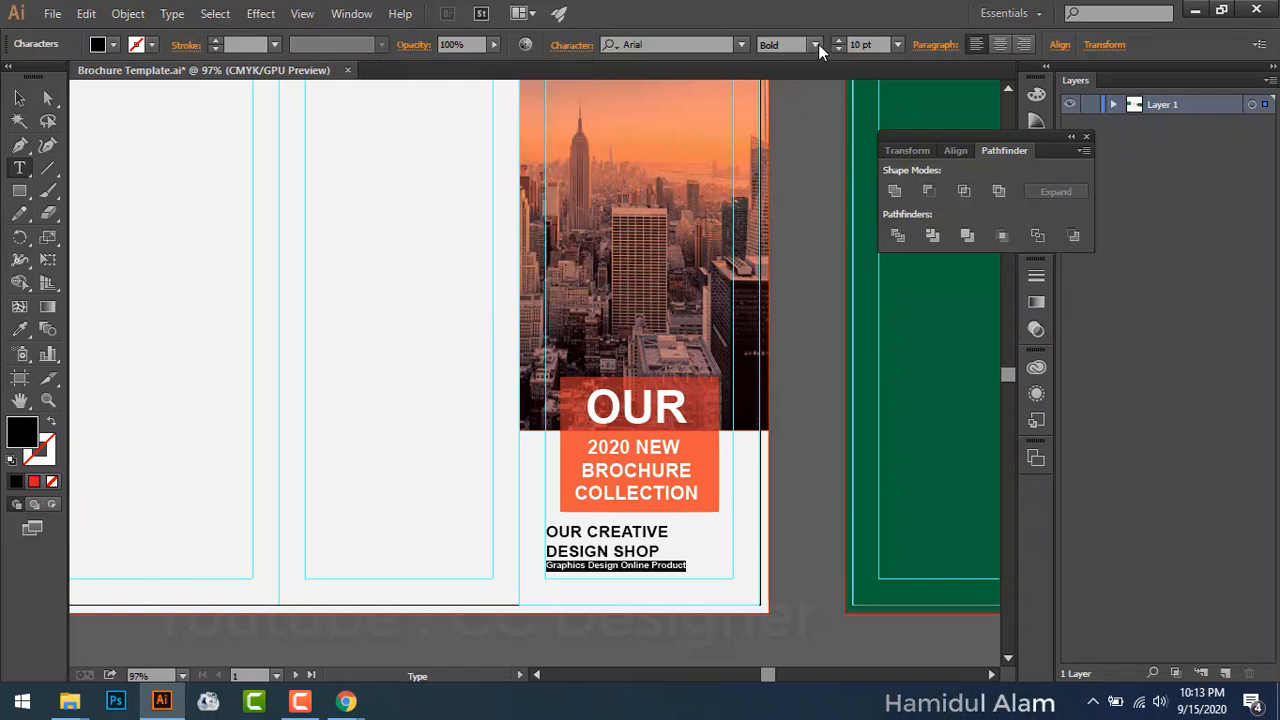
{"action": "left_click", "coordinate": [818, 44]}
{"action": "left_click", "coordinate": [812, 86]}
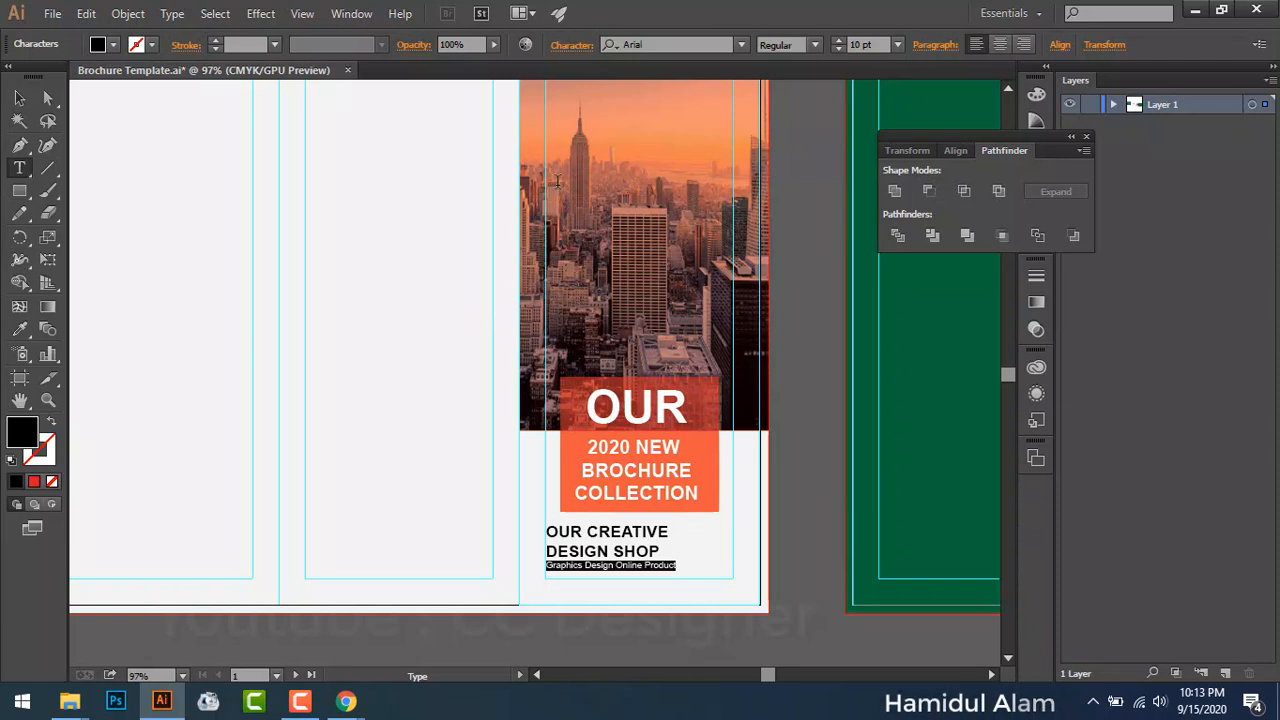
Step: Set the tagline's leading to 16 pt, then deselect it
{"action": "left_click", "coordinate": [582, 52]}
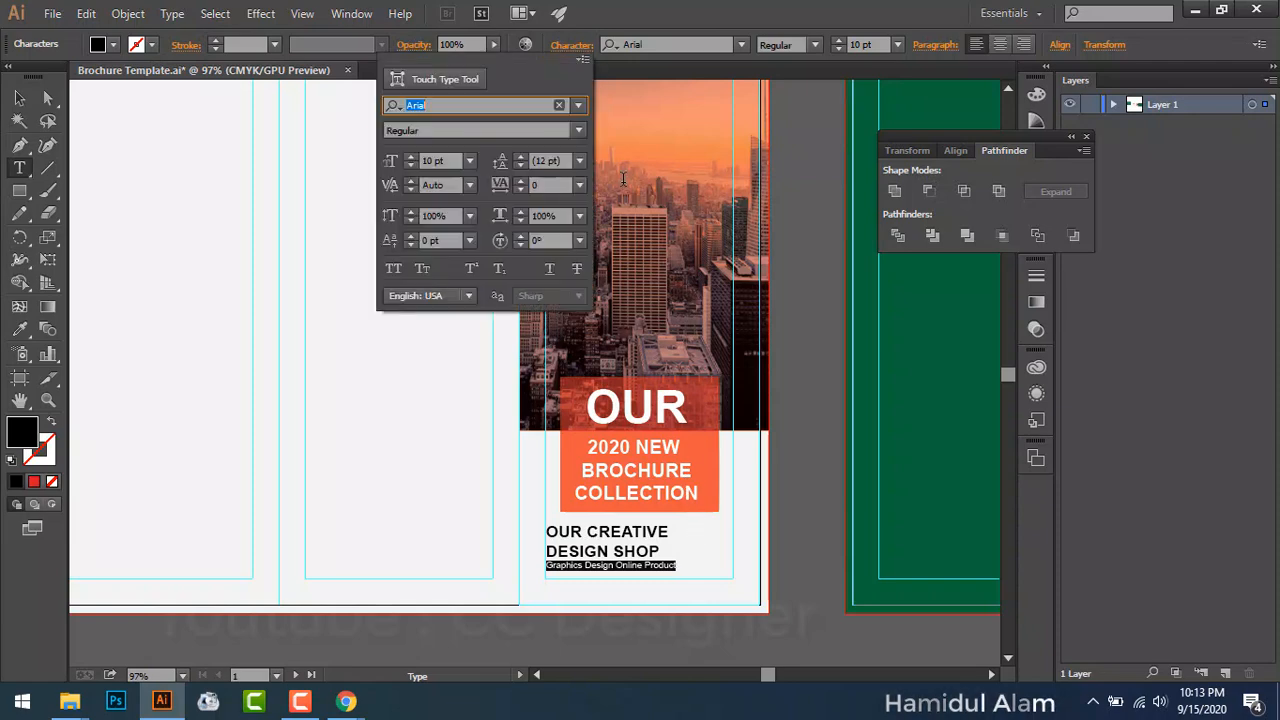
{"action": "left_click", "coordinate": [577, 163]}
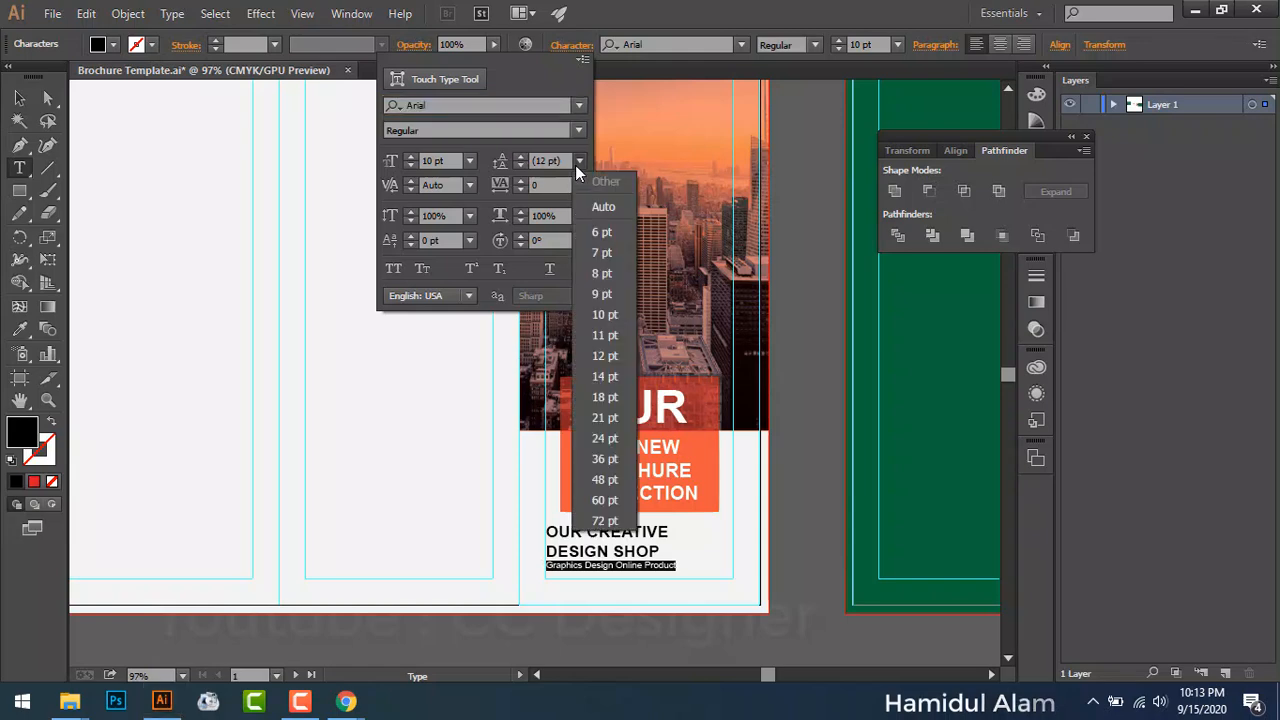
{"action": "left_click", "coordinate": [612, 388]}
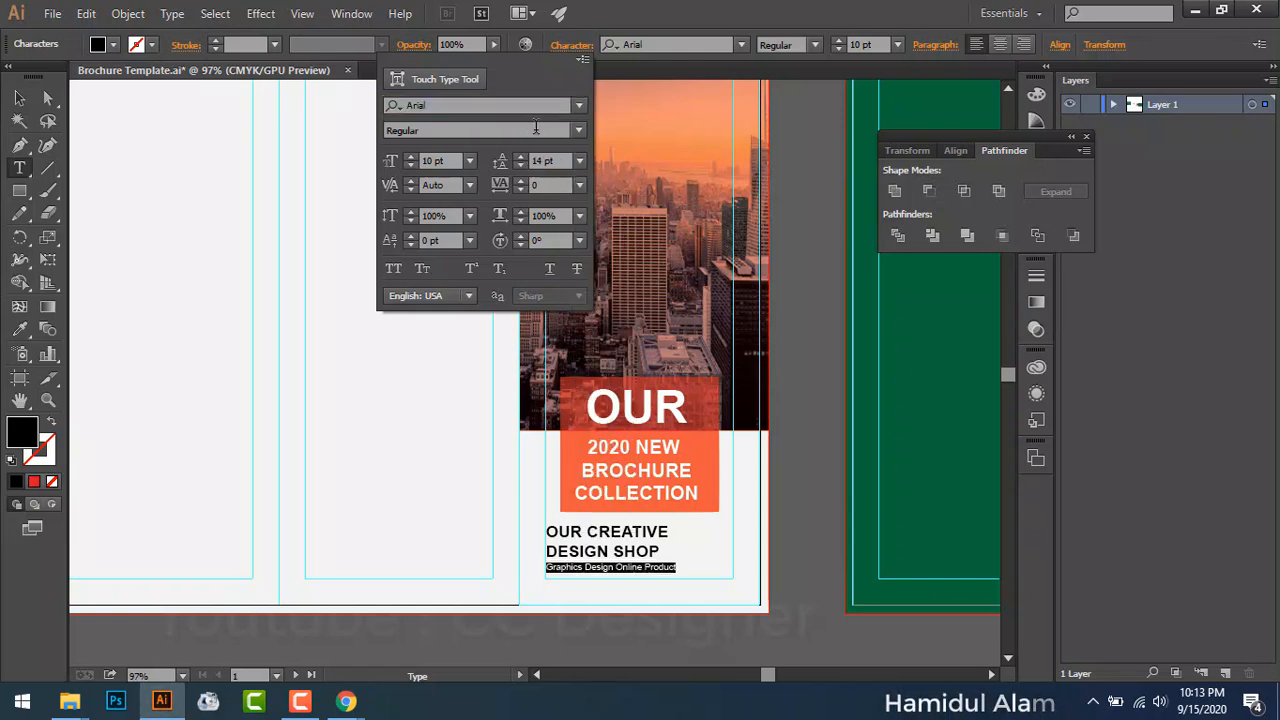
{"action": "left_click", "coordinate": [520, 157]}
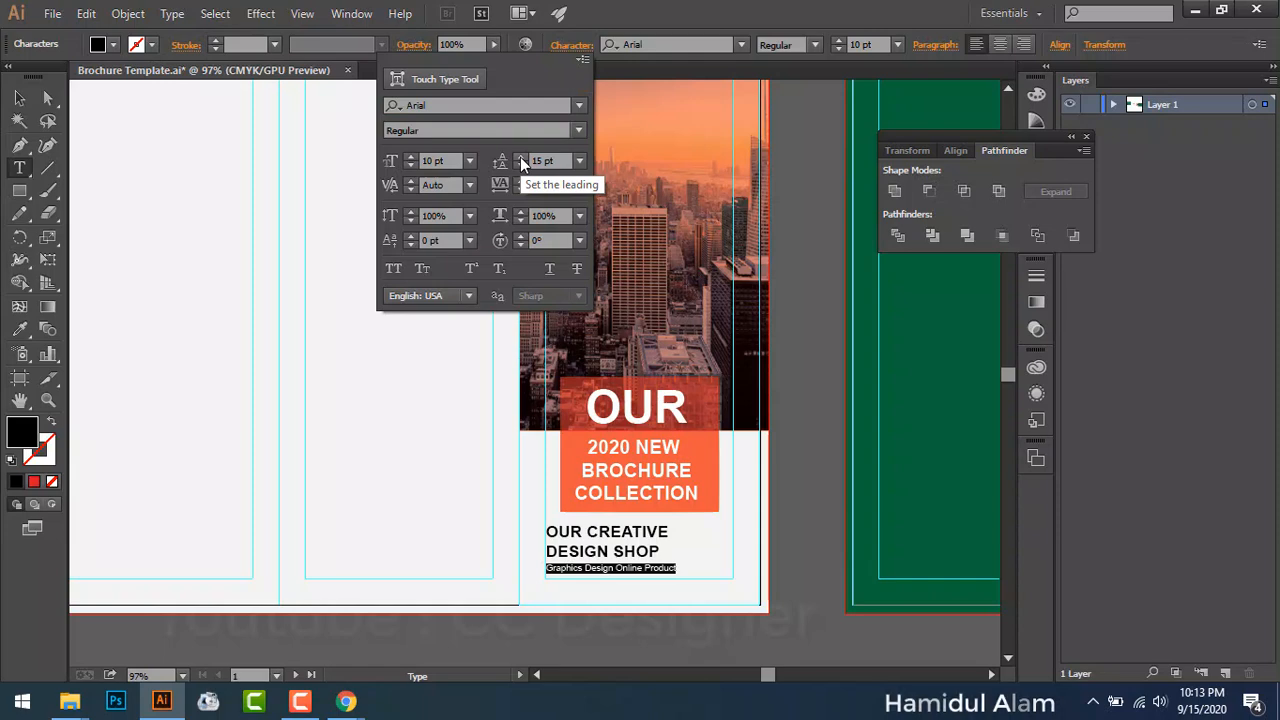
{"action": "left_click", "coordinate": [520, 158]}
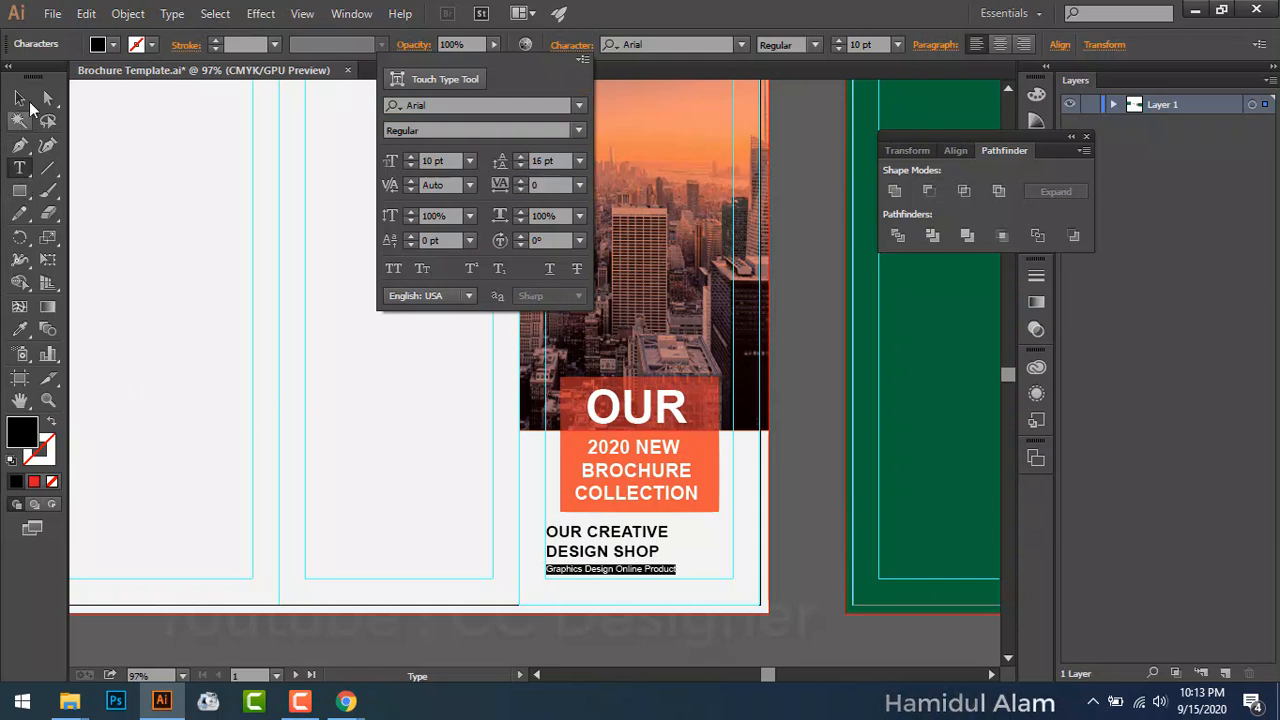
{"action": "key", "text": "Escape"}
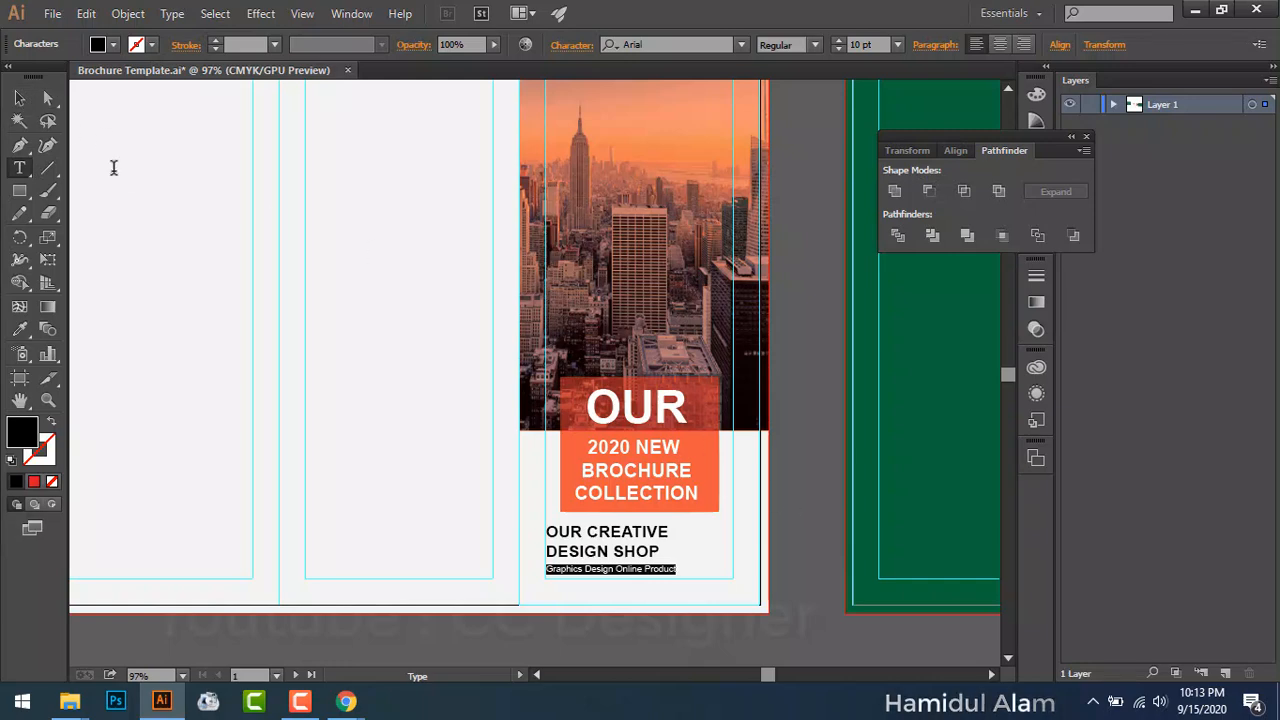
{"action": "left_click", "coordinate": [20, 98]}
{"action": "left_click", "coordinate": [819, 563]}
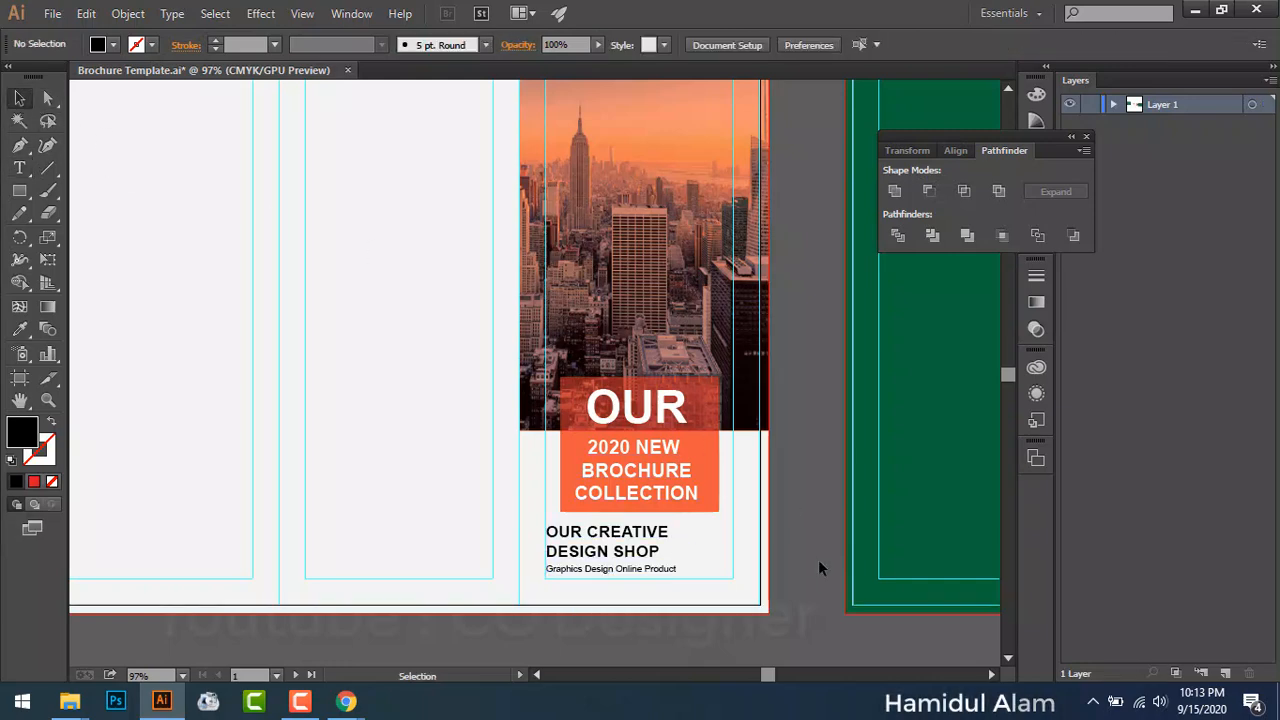
Step: Zoom in on the title block and make the tagline 12 pt
{"action": "key", "text": "ctrl+equal"}
{"action": "key", "text": "ctrl+equal"}
{"action": "key", "text": "ctrl+equal"}
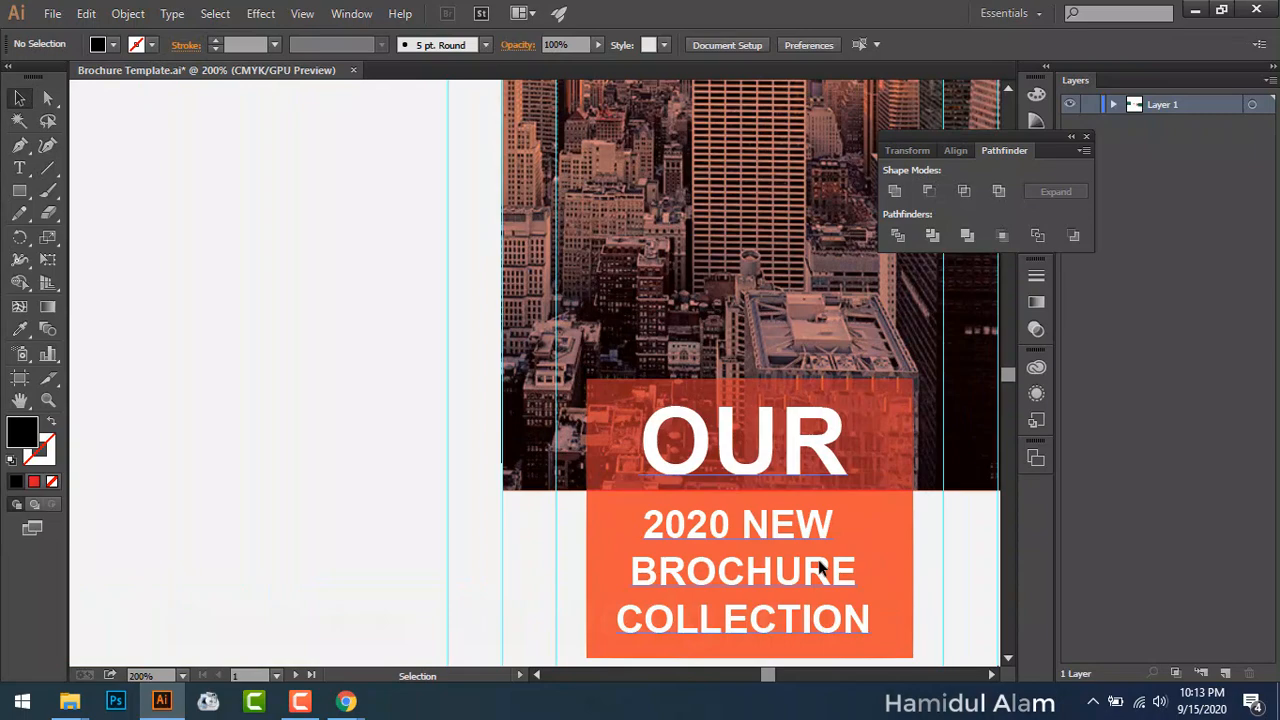
{"action": "scroll", "coordinate": [723, 520], "scroll_direction": "down", "scroll_amount": 5}
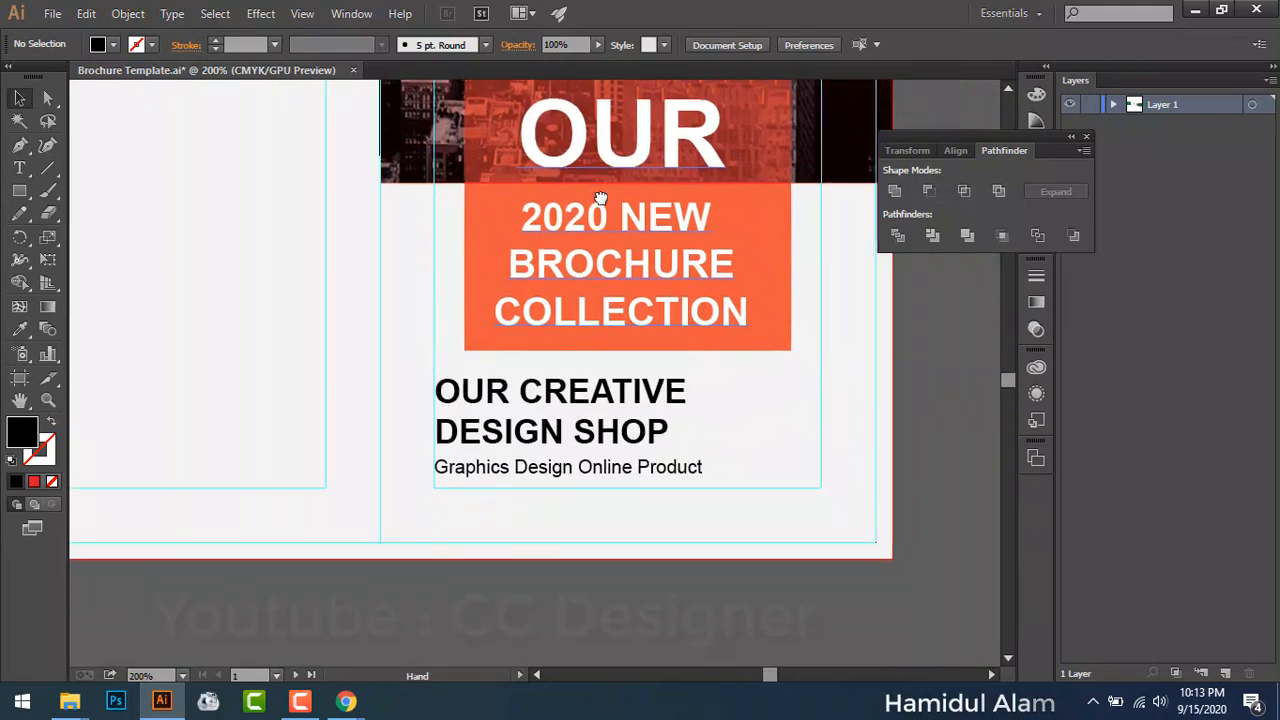
{"action": "left_click", "coordinate": [568, 470]}
{"action": "double_click", "coordinate": [476, 466]}
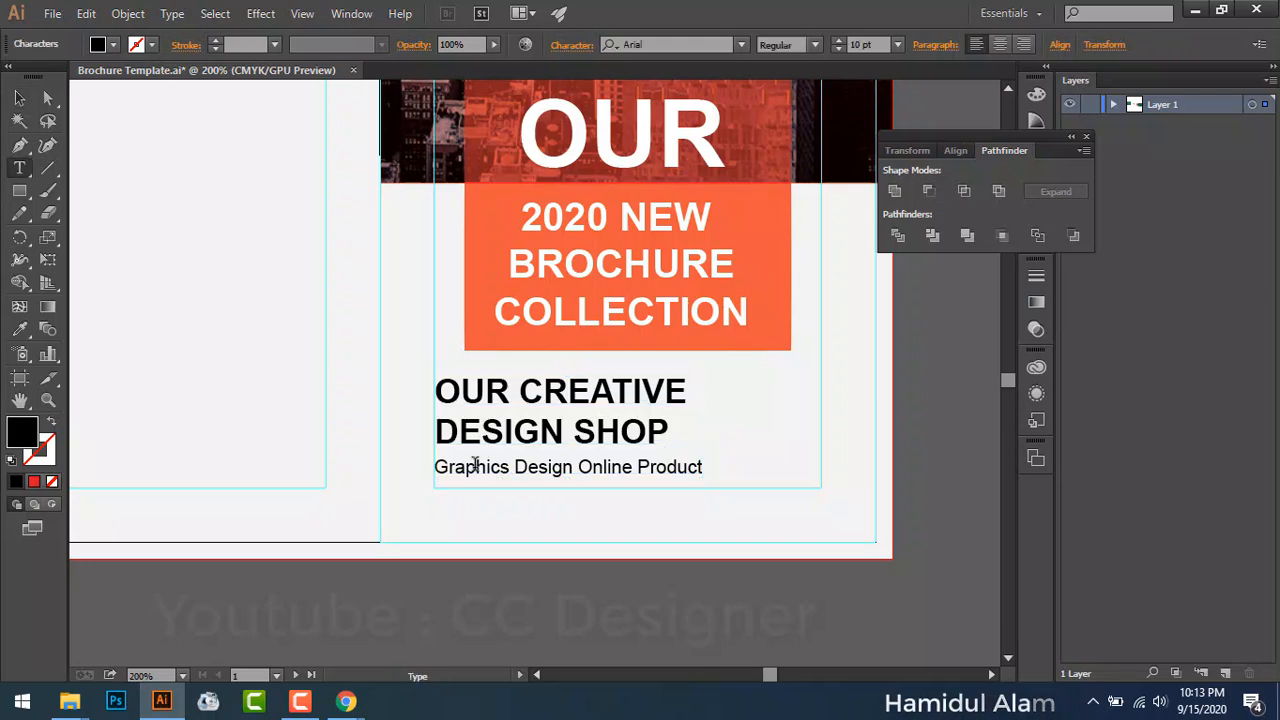
{"action": "left_click_drag", "start_coordinate": [440, 466], "coordinate": [734, 478]}
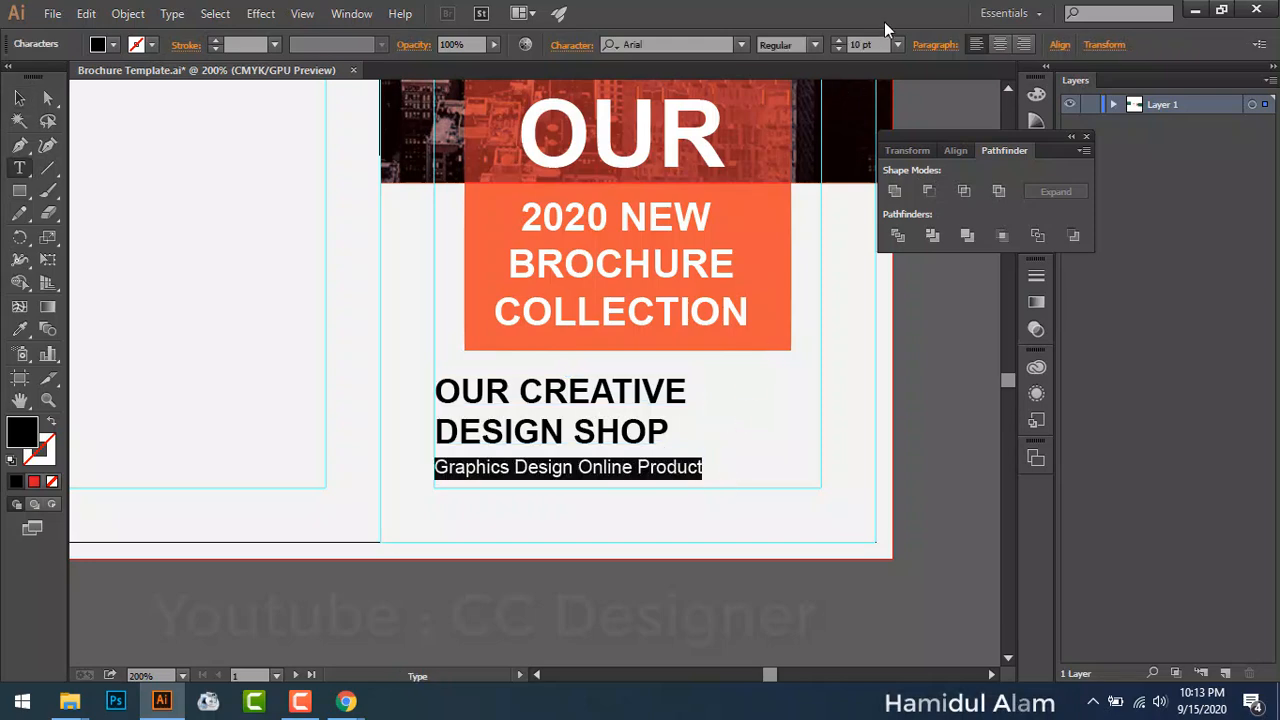
{"action": "left_click", "coordinate": [896, 44]}
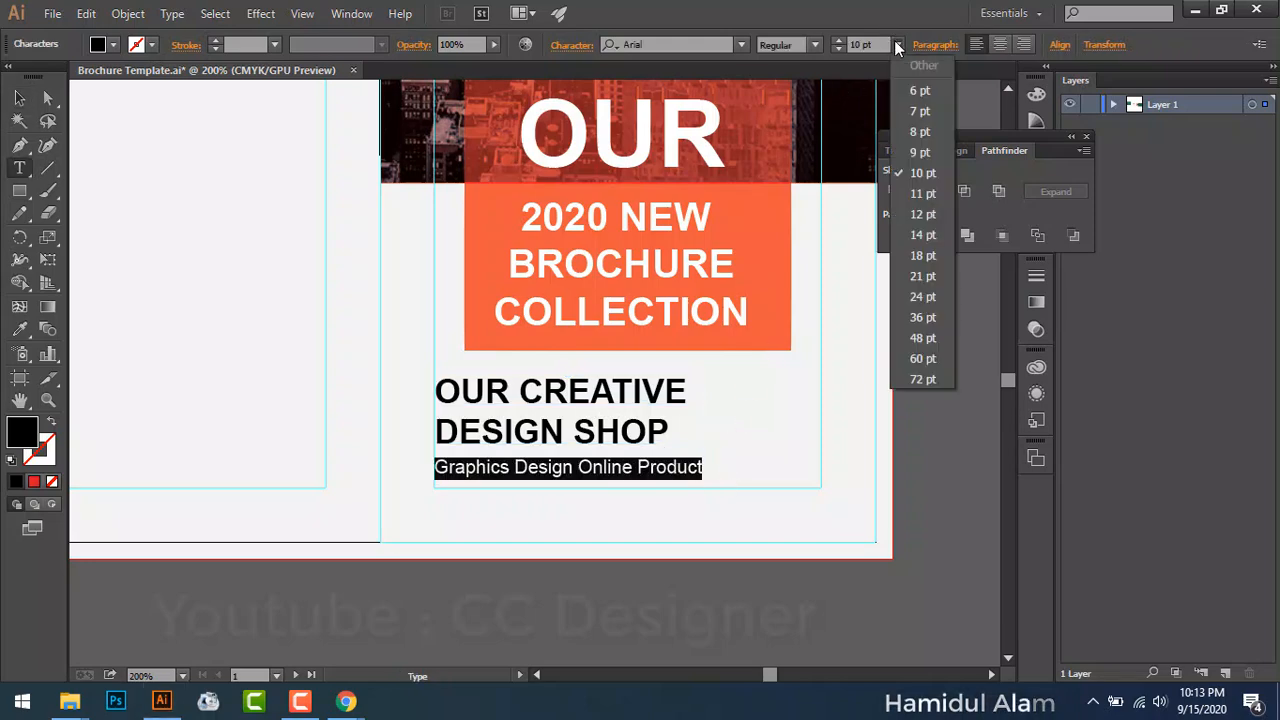
{"action": "left_click", "coordinate": [924, 214]}
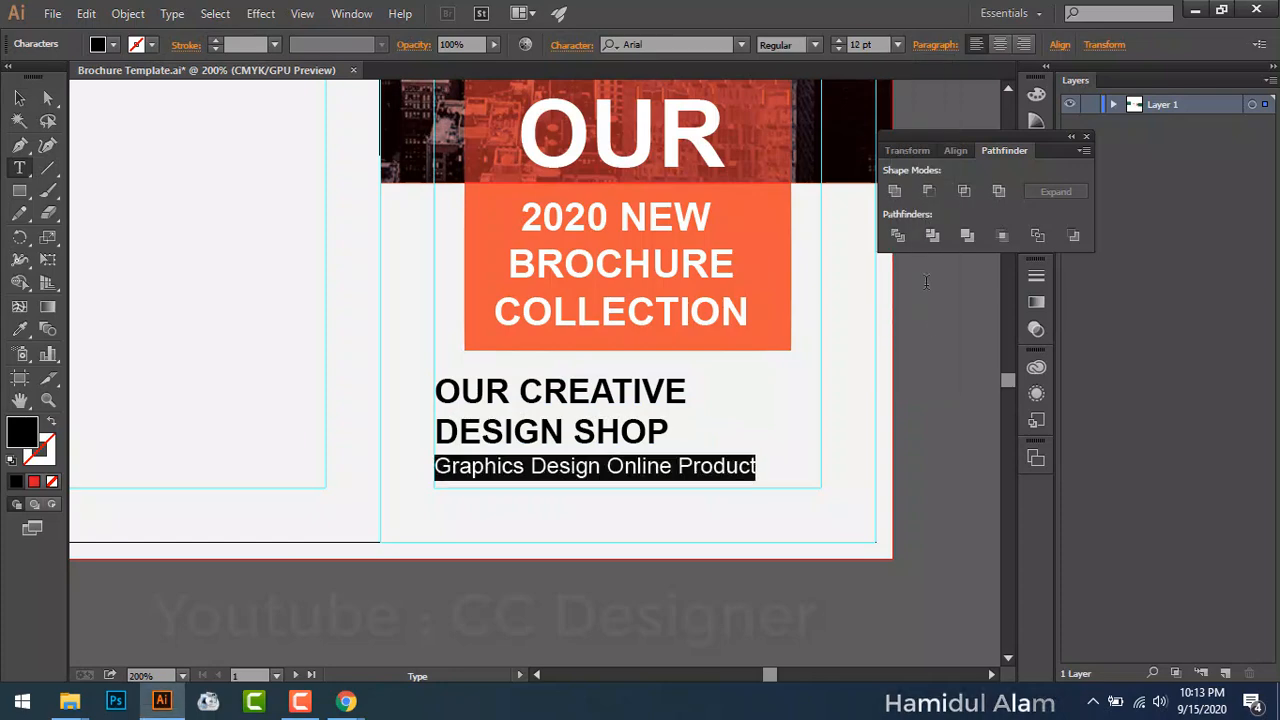
{"action": "key", "text": "Up"}
{"action": "key", "text": "Up"}
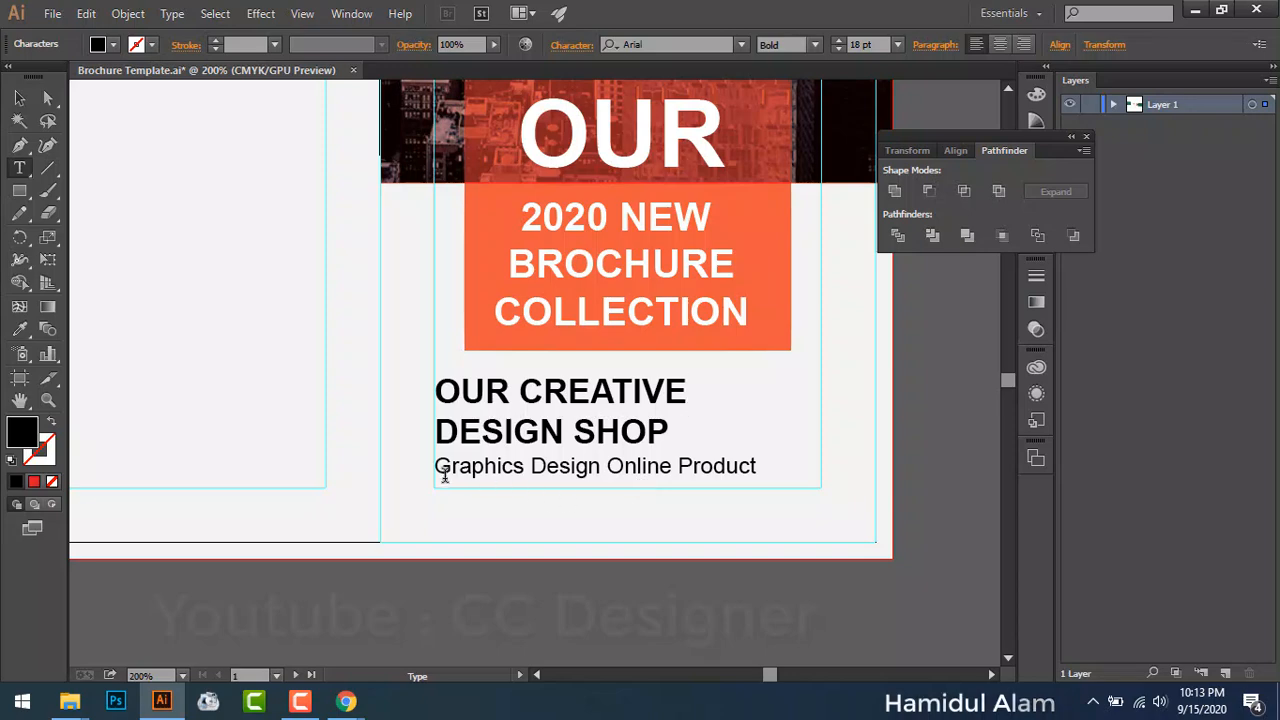
Step: Raise the tagline's leading to 19 pt
{"action": "left_click_drag", "start_coordinate": [440, 465], "coordinate": [769, 478]}
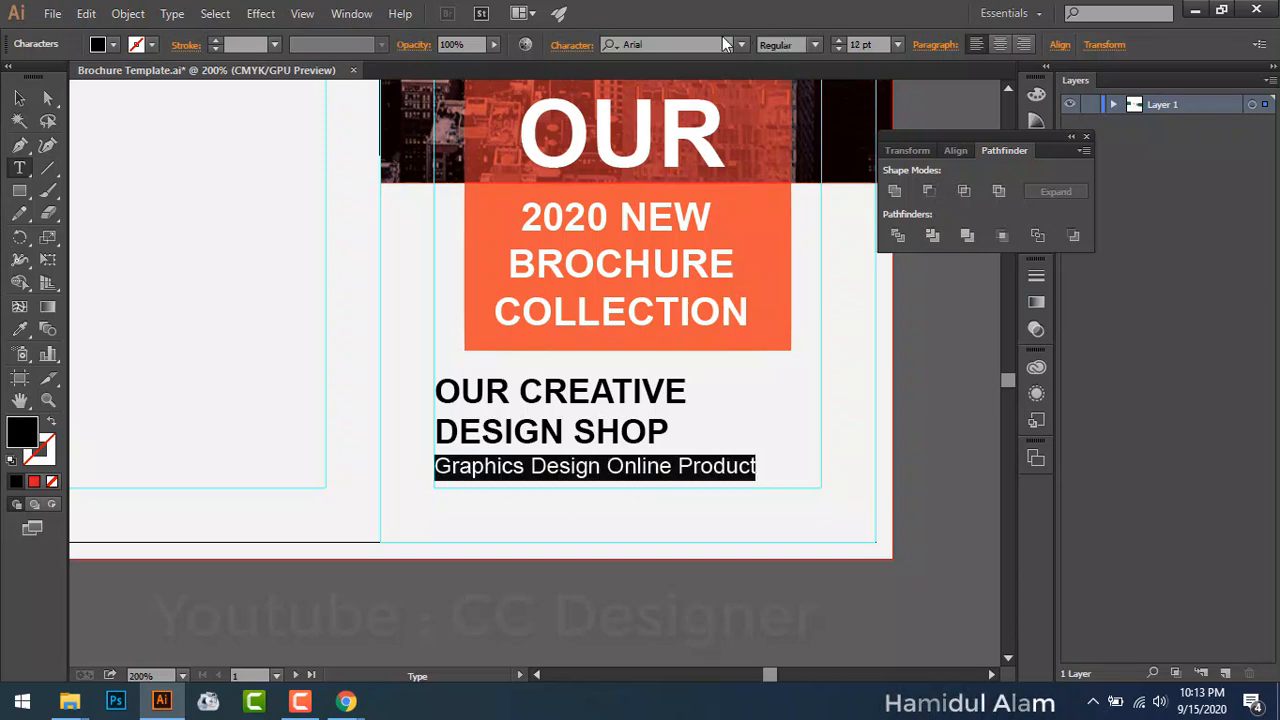
{"action": "left_click", "coordinate": [572, 46]}
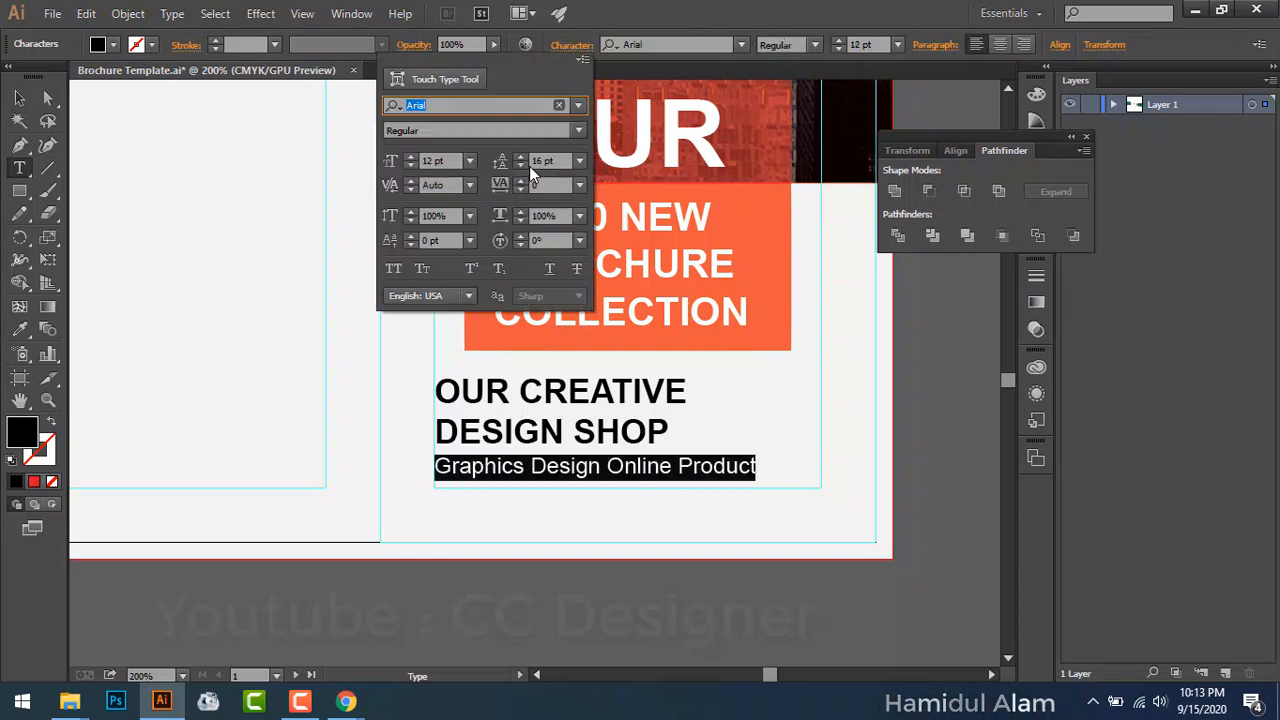
{"action": "left_click", "coordinate": [518, 157]}
{"action": "left_click", "coordinate": [518, 157]}
{"action": "left_click", "coordinate": [518, 157]}
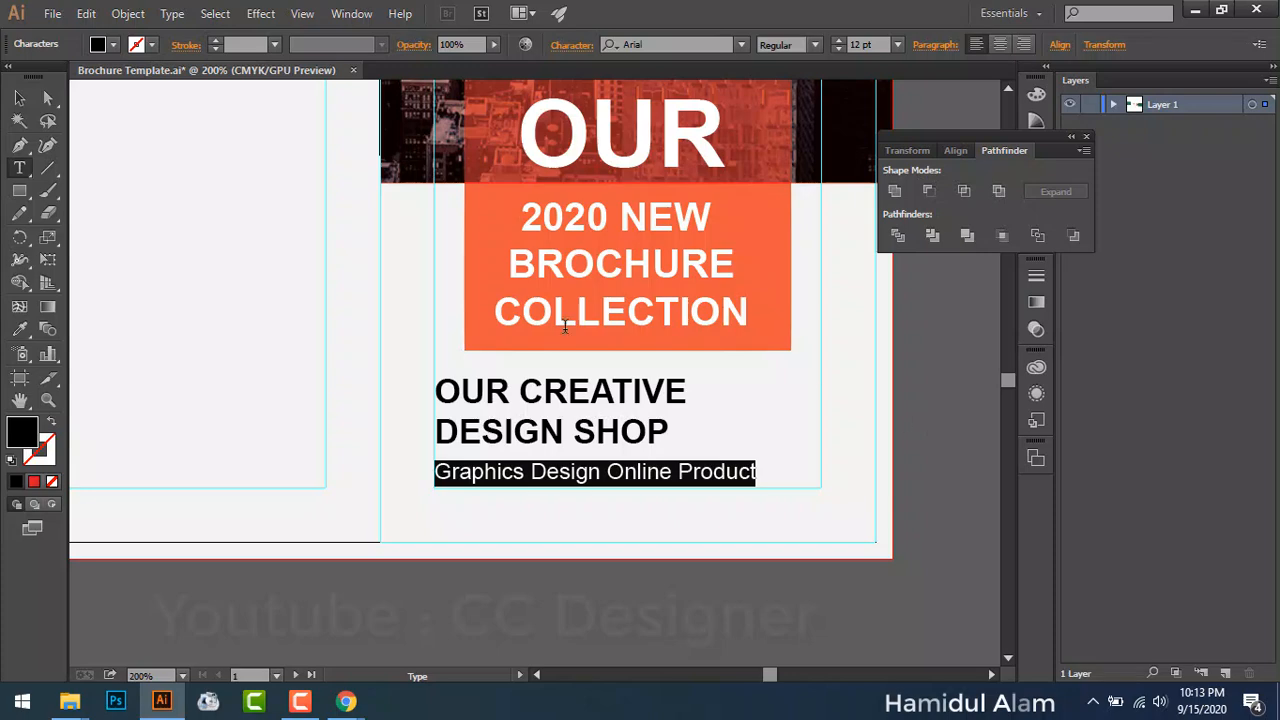
{"action": "key", "text": "Escape"}
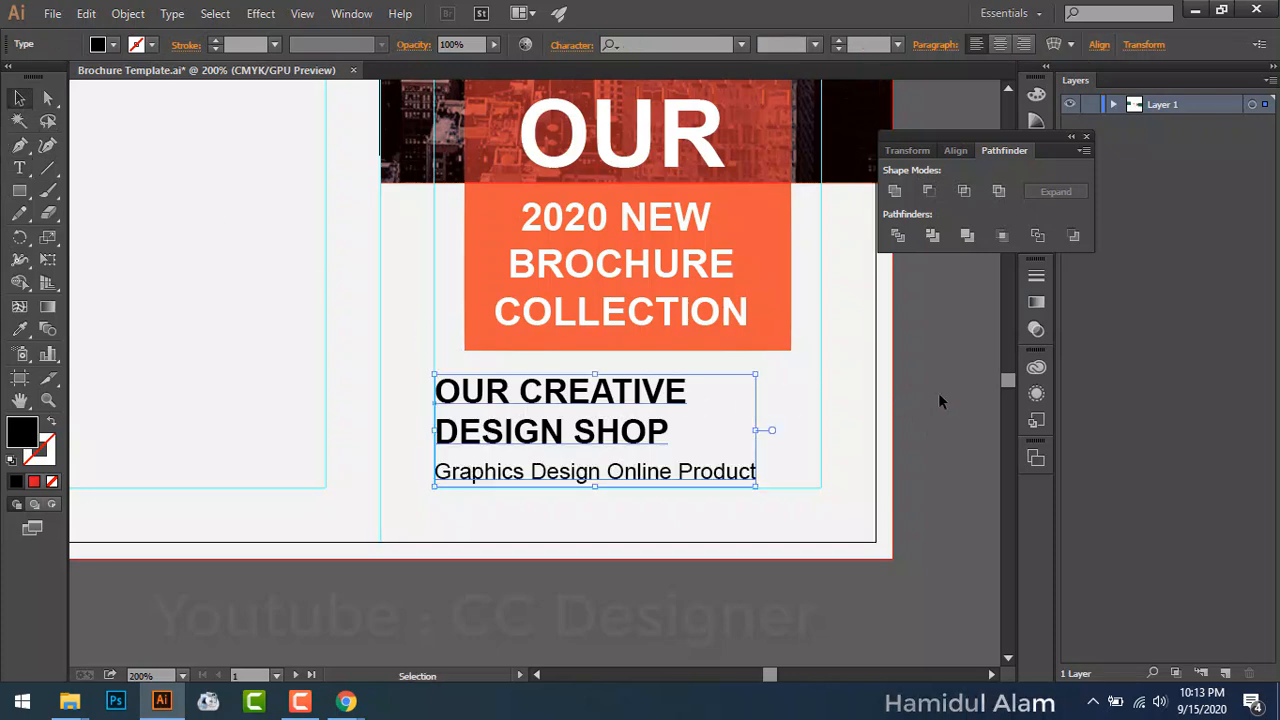
{"action": "left_click", "coordinate": [939, 394]}
{"action": "left_click", "coordinate": [790, 207]}
Step: Stretch the orange title rectangle wider on both its right and left edges
{"action": "left_click_drag", "start_coordinate": [790, 207], "coordinate": [819, 212]}
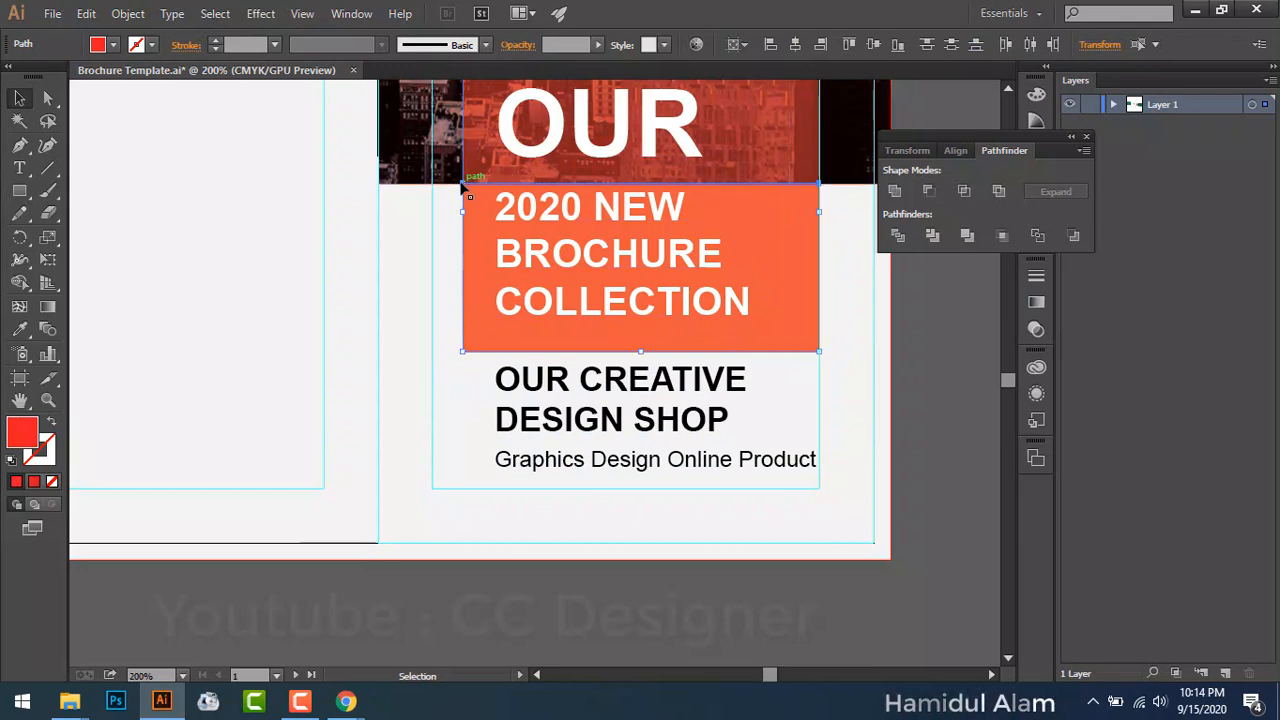
{"action": "left_click_drag", "start_coordinate": [461, 210], "coordinate": [432, 213]}
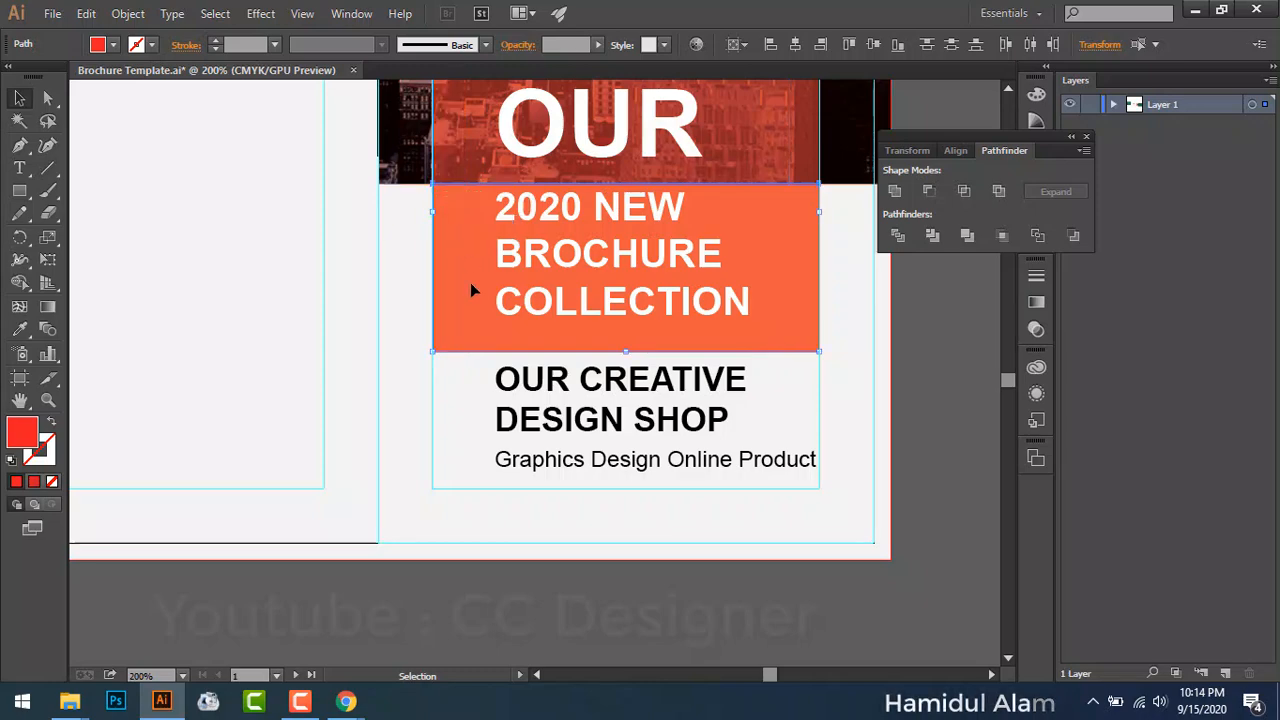
{"action": "scroll", "coordinate": [563, 280], "scroll_direction": "down", "scroll_amount": 2}
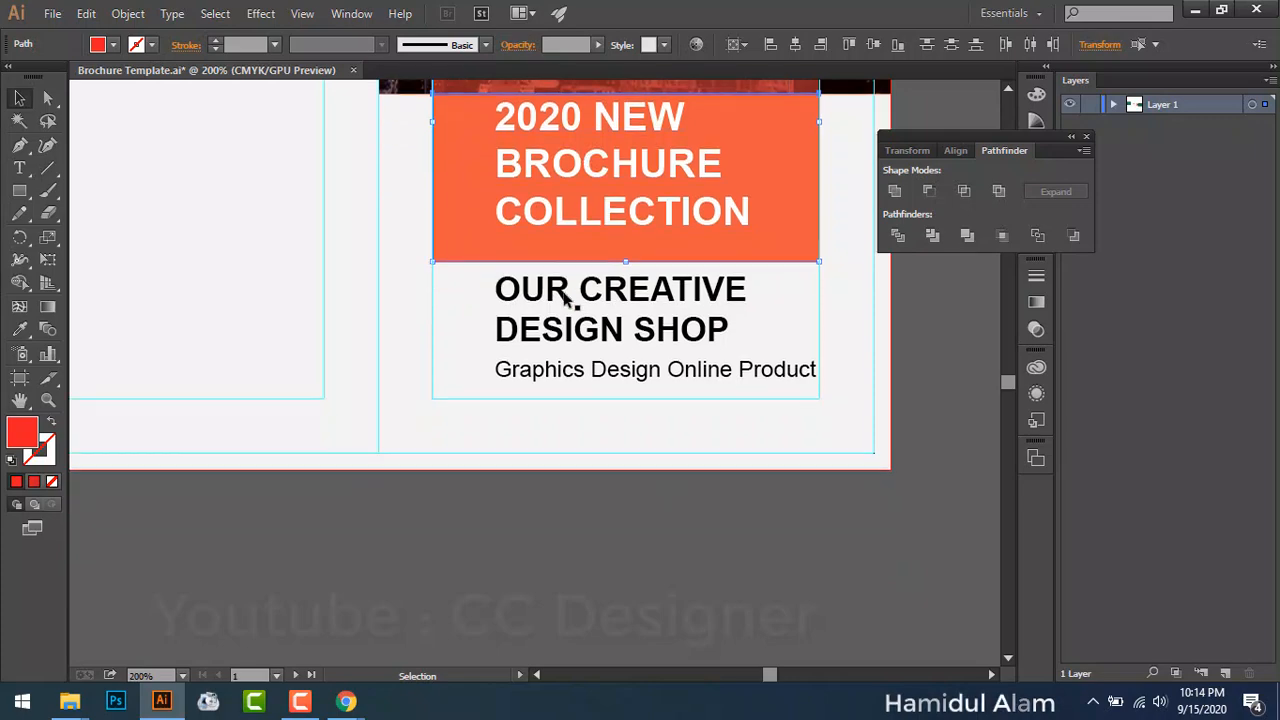
{"action": "scroll", "coordinate": [563, 280], "scroll_direction": "up", "scroll_amount": 1}
{"action": "scroll", "coordinate": [563, 268], "scroll_direction": "up", "scroll_amount": 2}
{"action": "scroll", "coordinate": [574, 290], "scroll_direction": "down", "scroll_amount": 1}
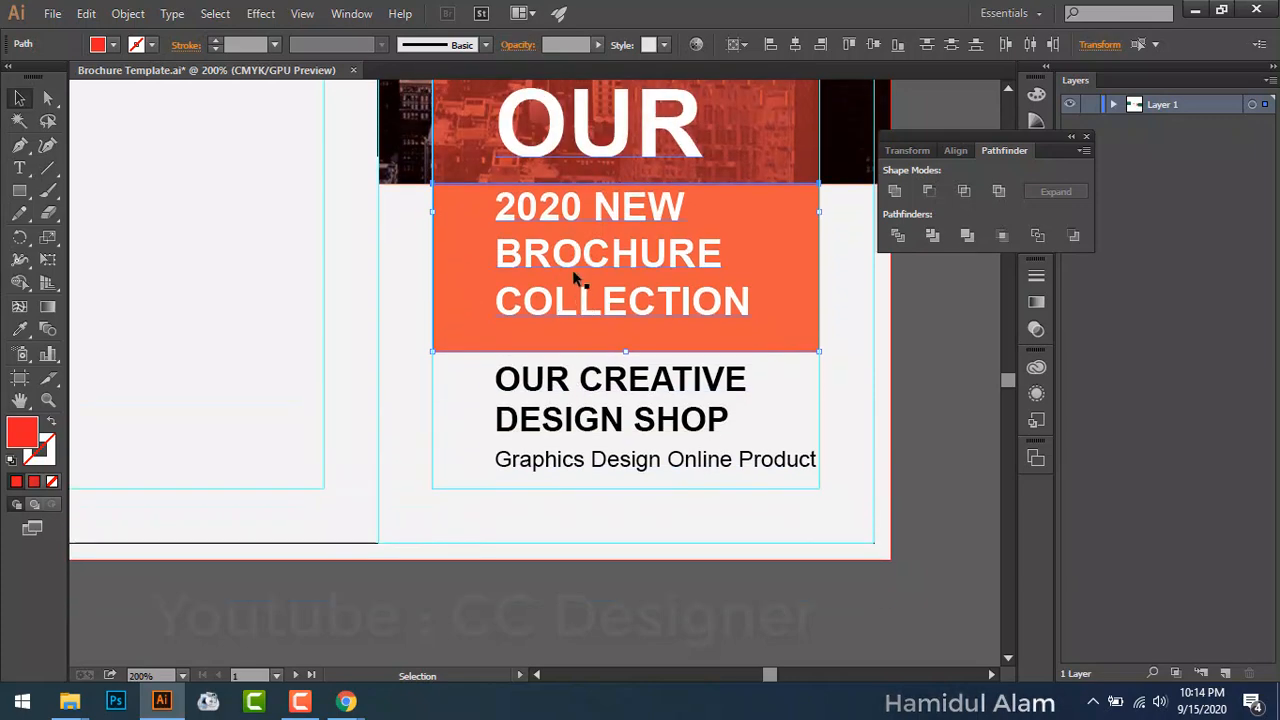
Step: Move the heading text and the OUR CREATIVE DESIGN SHOP block slightly left
{"action": "left_click_drag", "start_coordinate": [563, 222], "coordinate": [528, 210]}
{"action": "left_click_drag", "start_coordinate": [571, 423], "coordinate": [533, 426]}
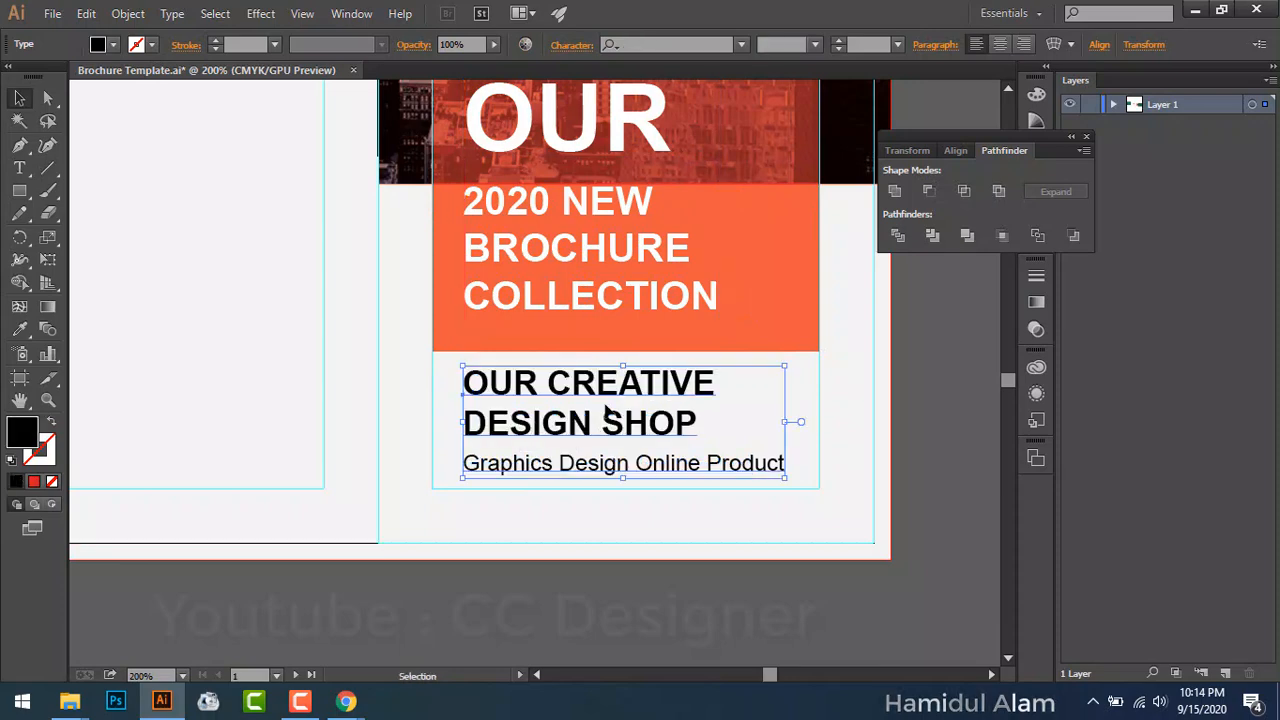
{"action": "scroll", "coordinate": [653, 347], "scroll_direction": "up", "scroll_amount": 3}
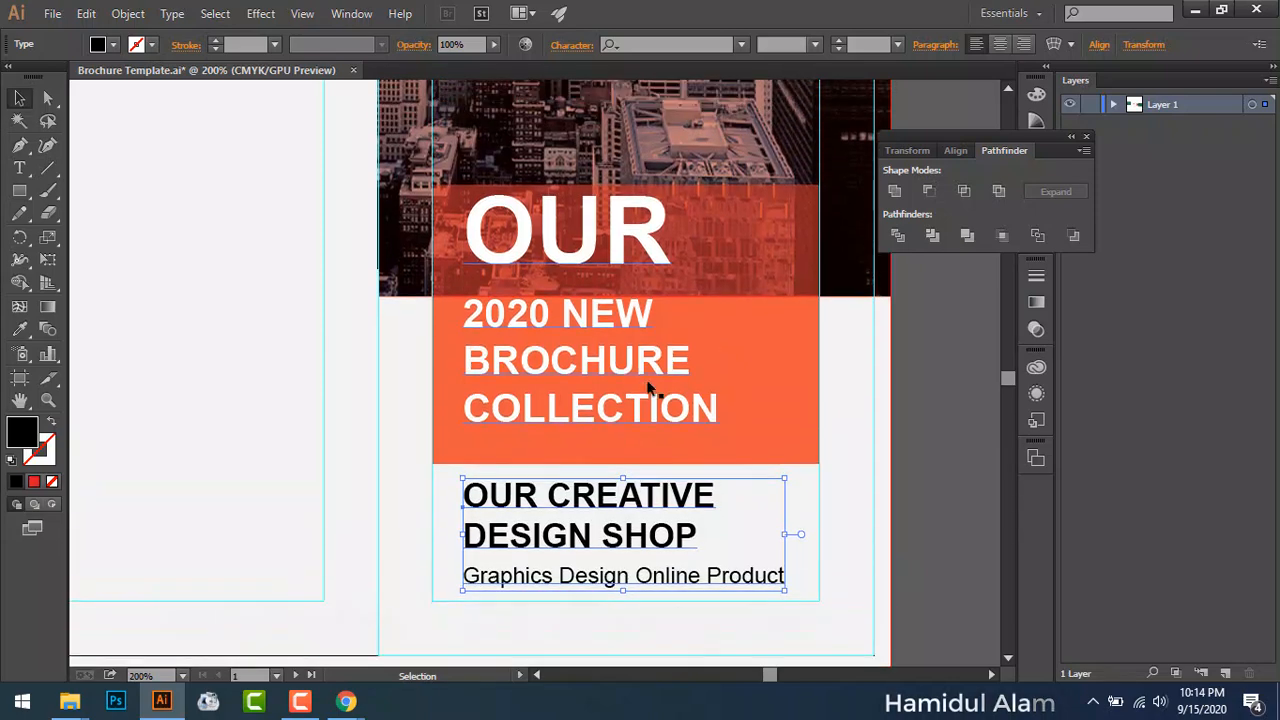
Step: Turn off All Caps on the OUR CREATIVE DESIGN SHOP text
{"action": "double_click", "coordinate": [676, 537]}
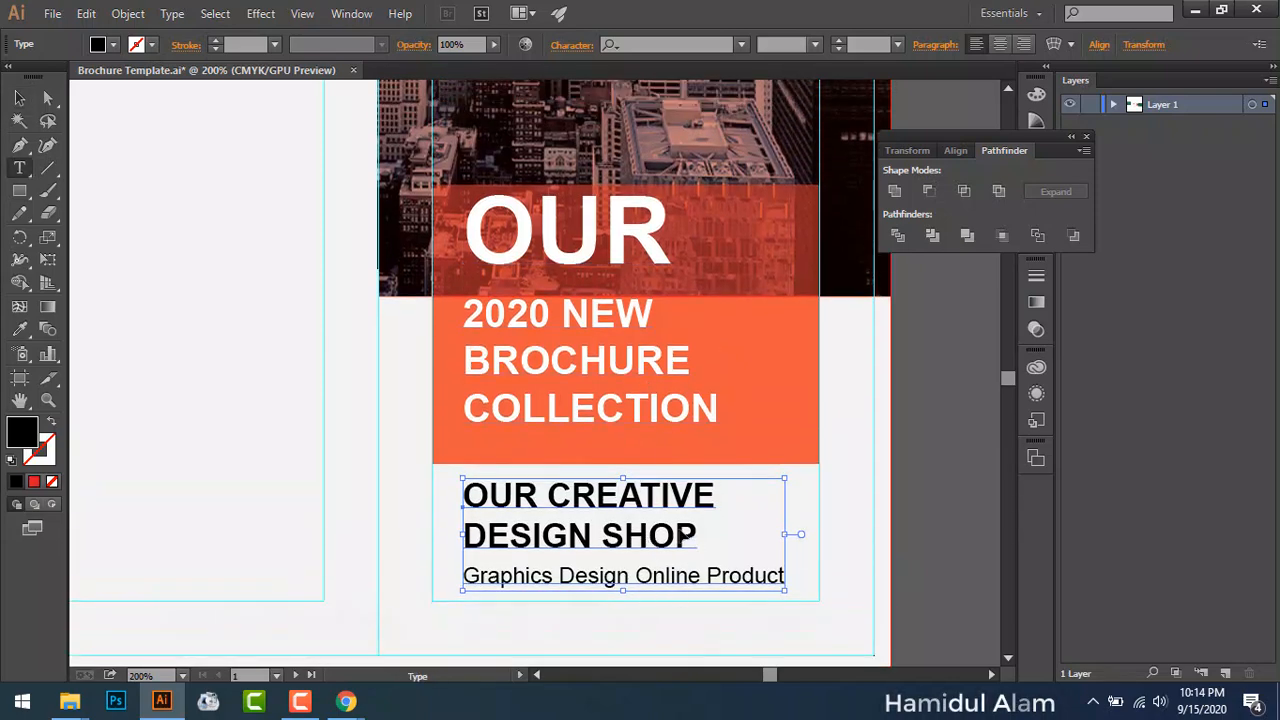
{"action": "left_click_drag", "start_coordinate": [476, 489], "coordinate": [737, 541]}
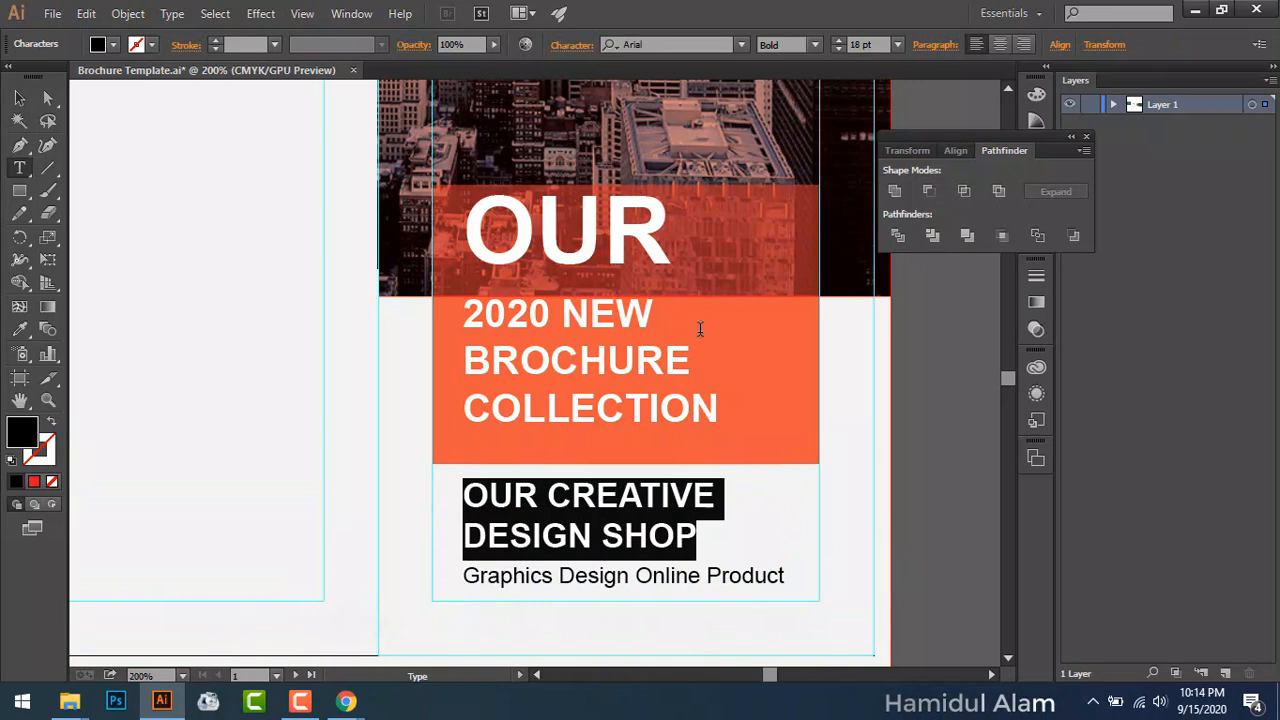
{"action": "left_click", "coordinate": [566, 46]}
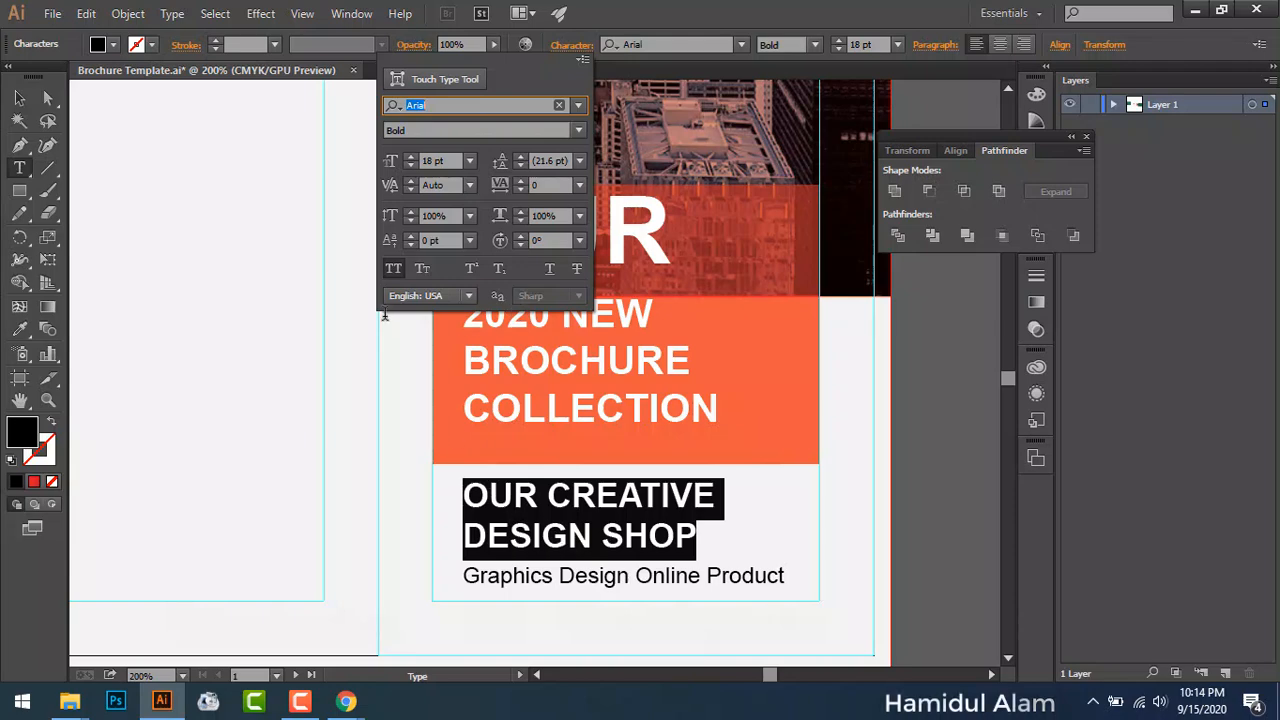
{"action": "left_click", "coordinate": [391, 267]}
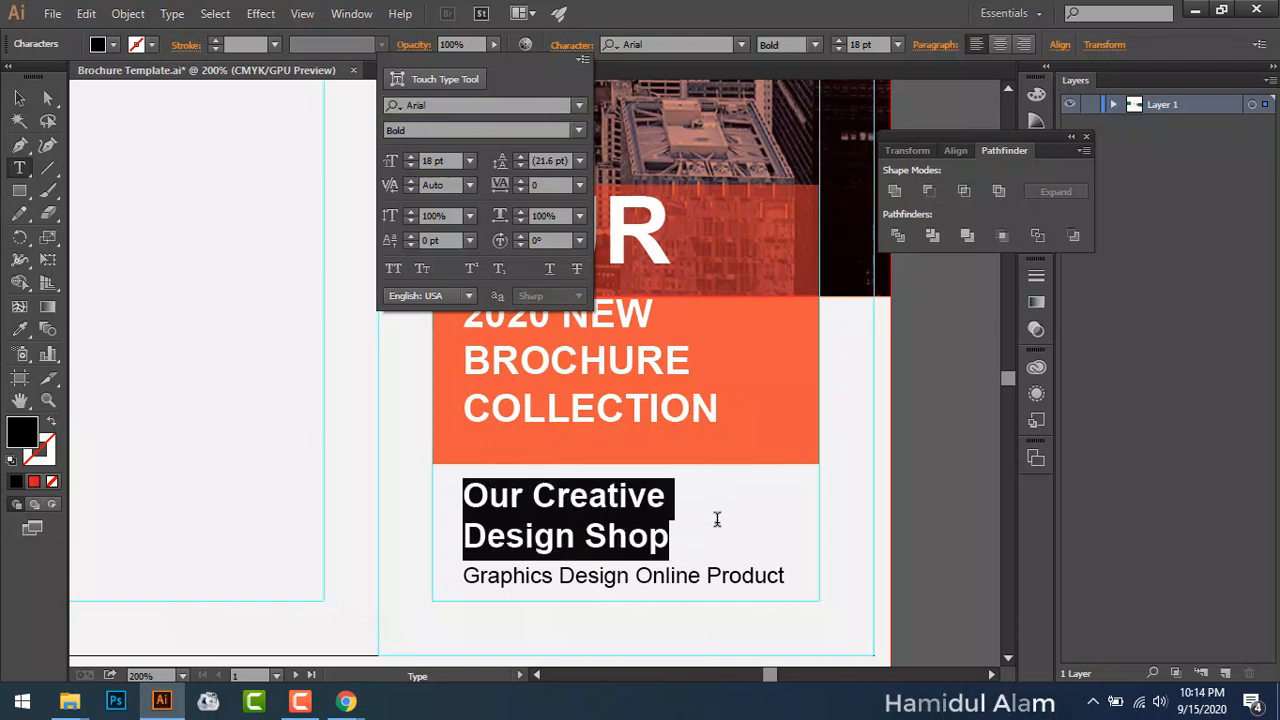
{"action": "left_click", "coordinate": [655, 518]}
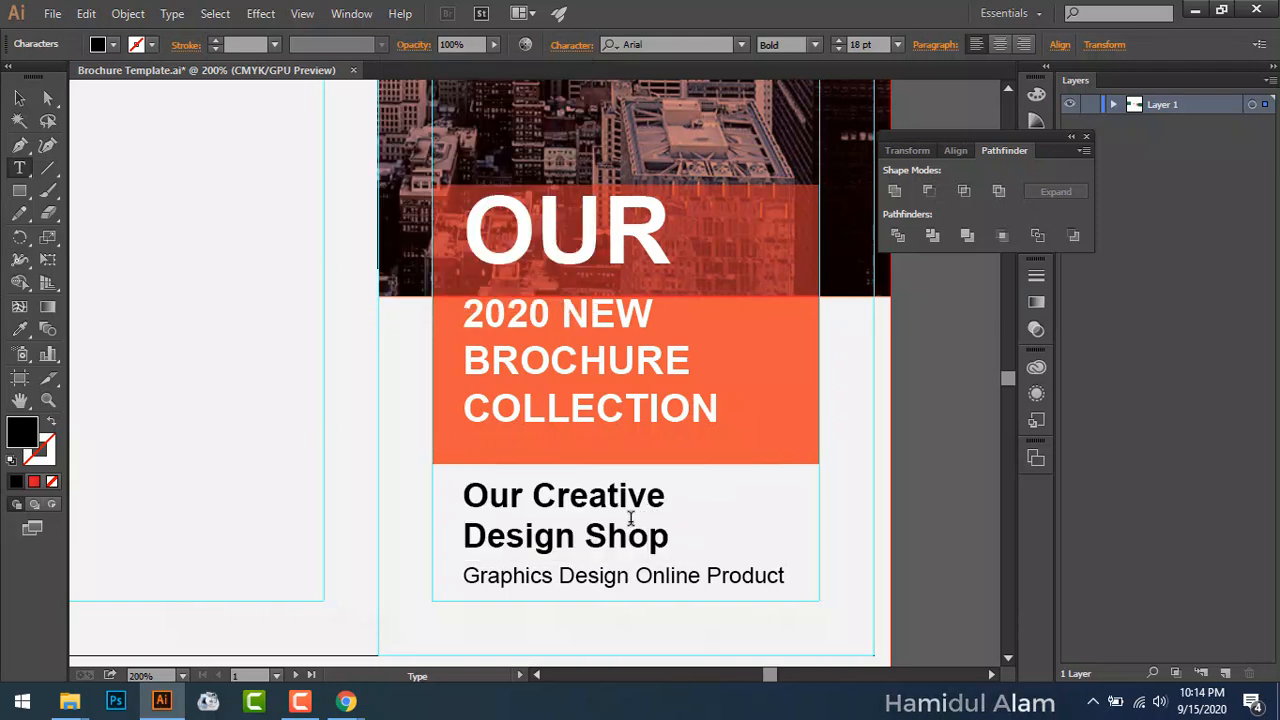
Step: Eyedrop the orange box's colour onto the words 'Our Creative'
{"action": "left_click_drag", "start_coordinate": [463, 494], "coordinate": [691, 492]}
{"action": "left_click", "coordinate": [631, 494]}
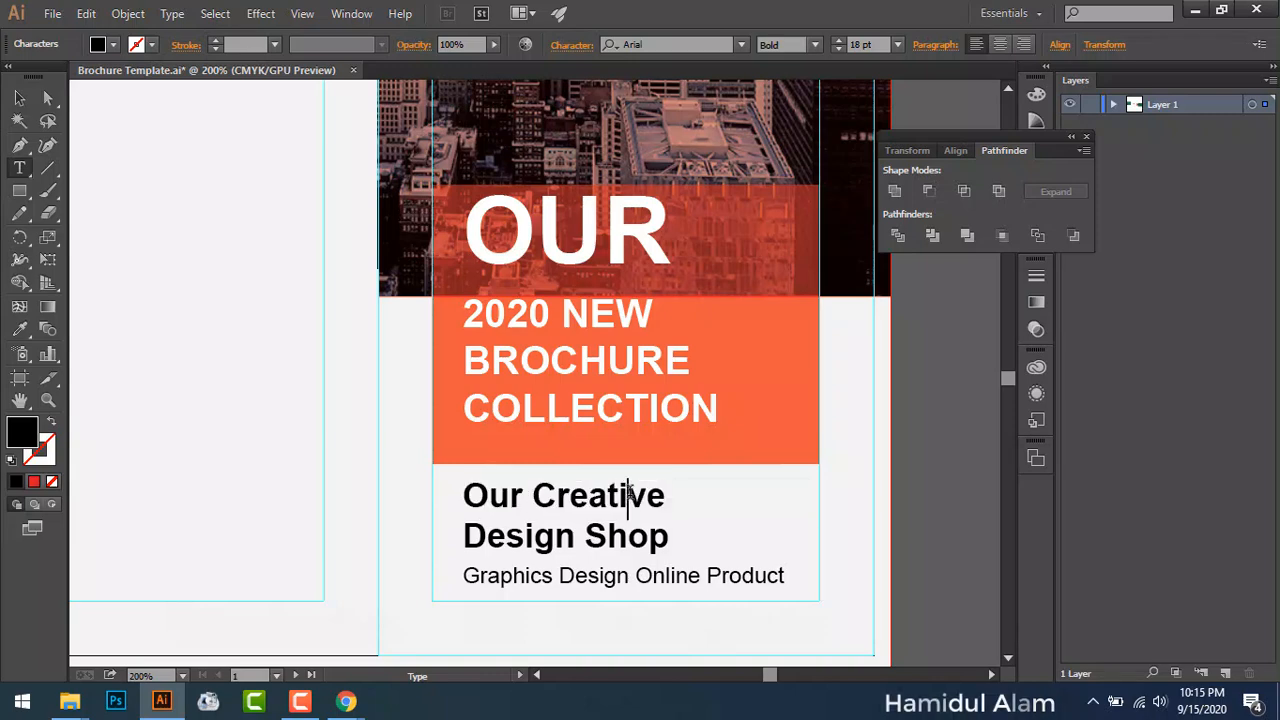
{"action": "left_click_drag", "start_coordinate": [463, 496], "coordinate": [693, 500]}
{"action": "left_click", "coordinate": [22, 332]}
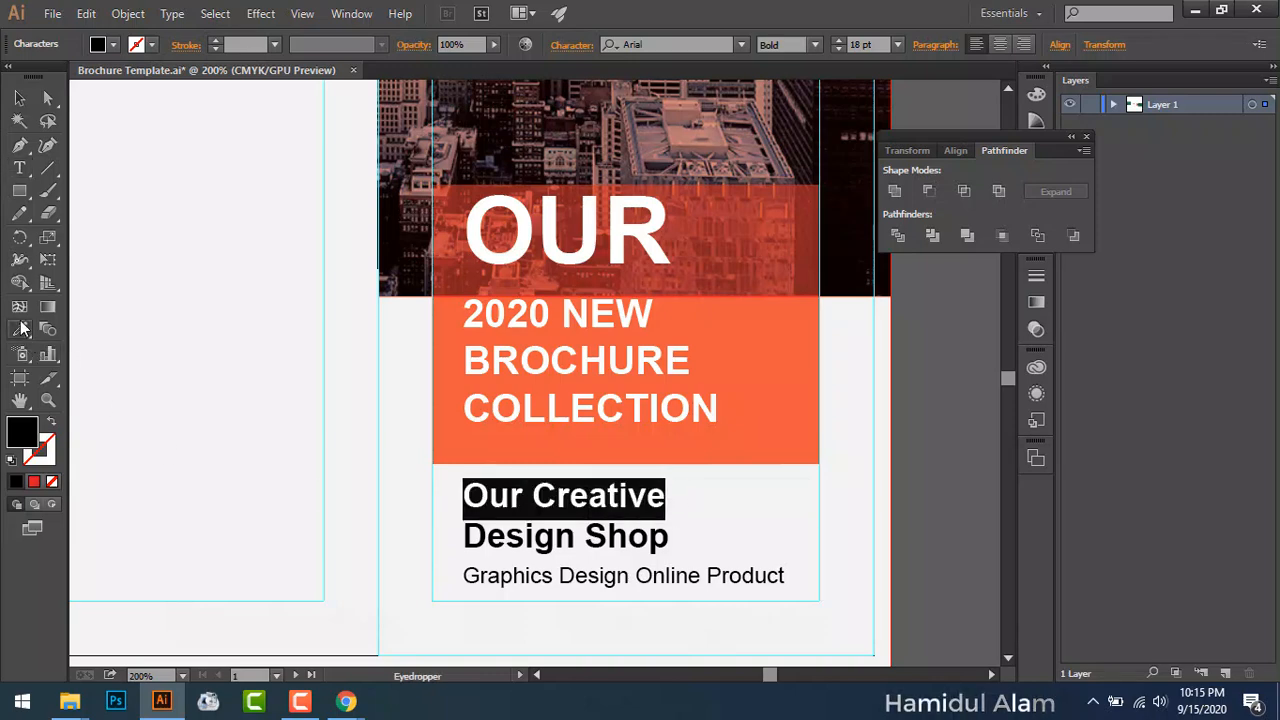
{"action": "left_click", "coordinate": [510, 354]}
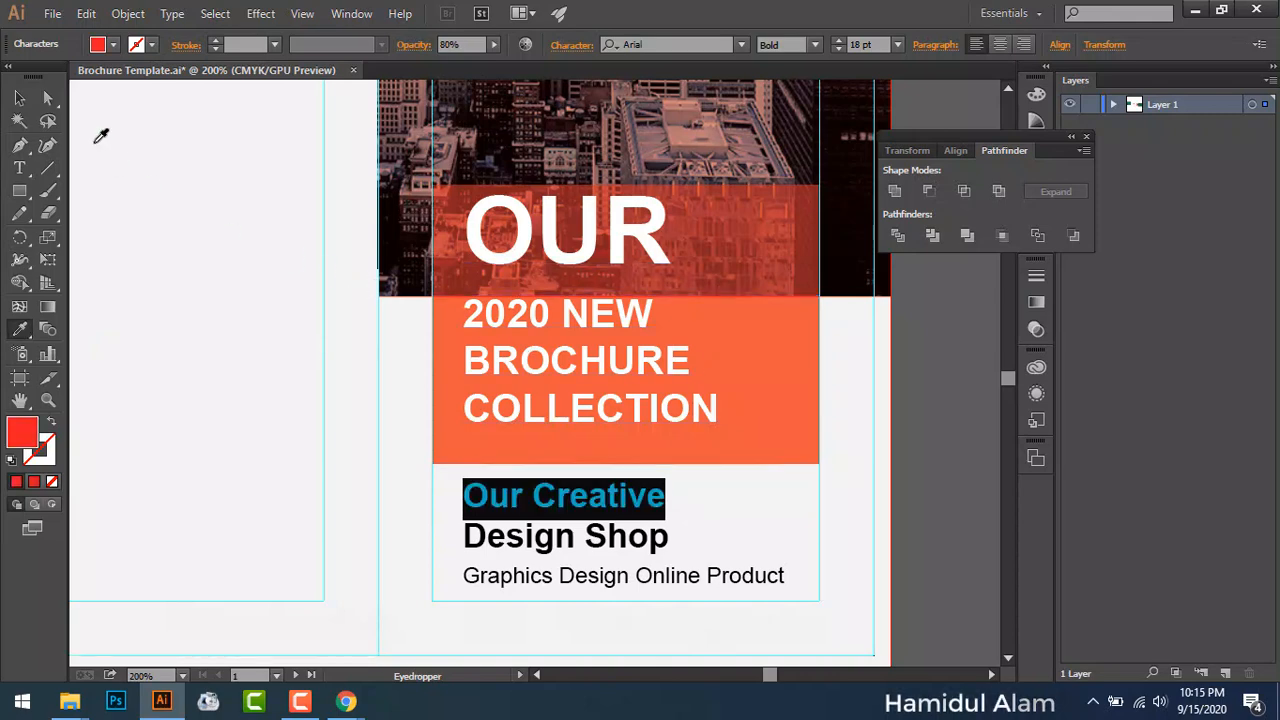
{"action": "left_click", "coordinate": [19, 97]}
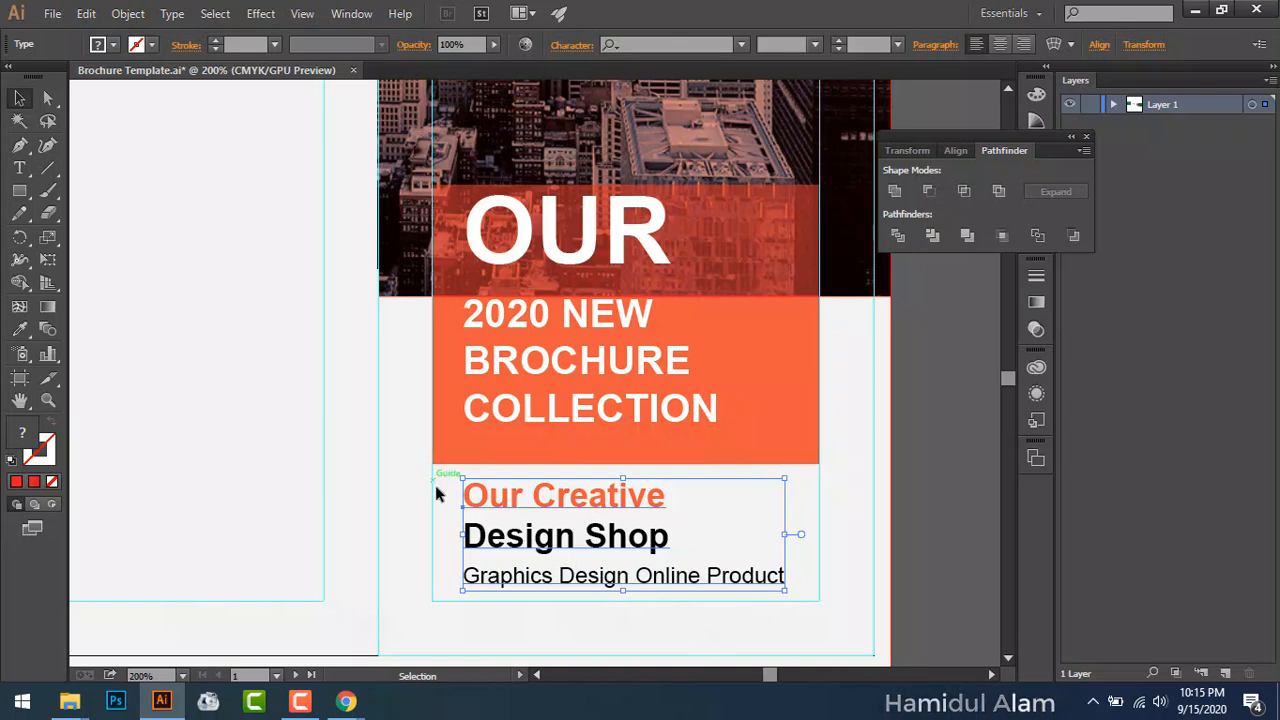
Step: Colour 'Design Shop' and the subtitle line dark grey
{"action": "double_click", "coordinate": [478, 537]}
{"action": "left_click_drag", "start_coordinate": [463, 533], "coordinate": [851, 571]}
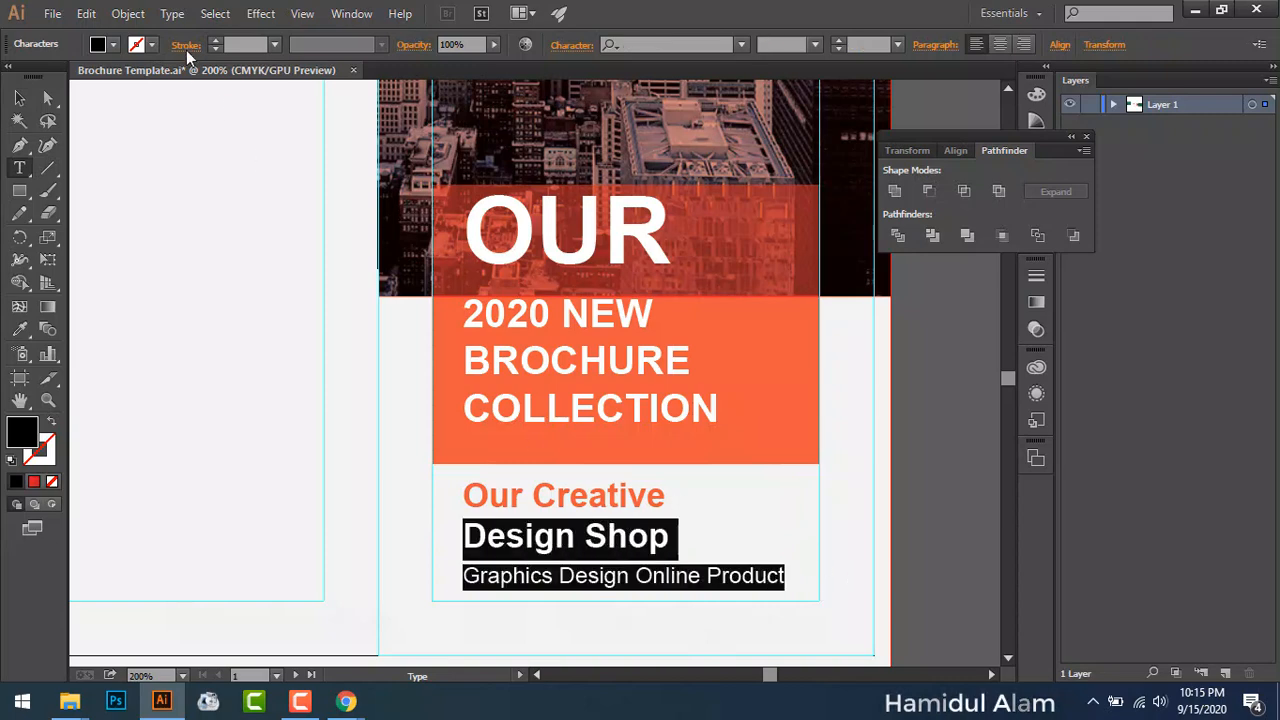
{"action": "left_click", "coordinate": [114, 45]}
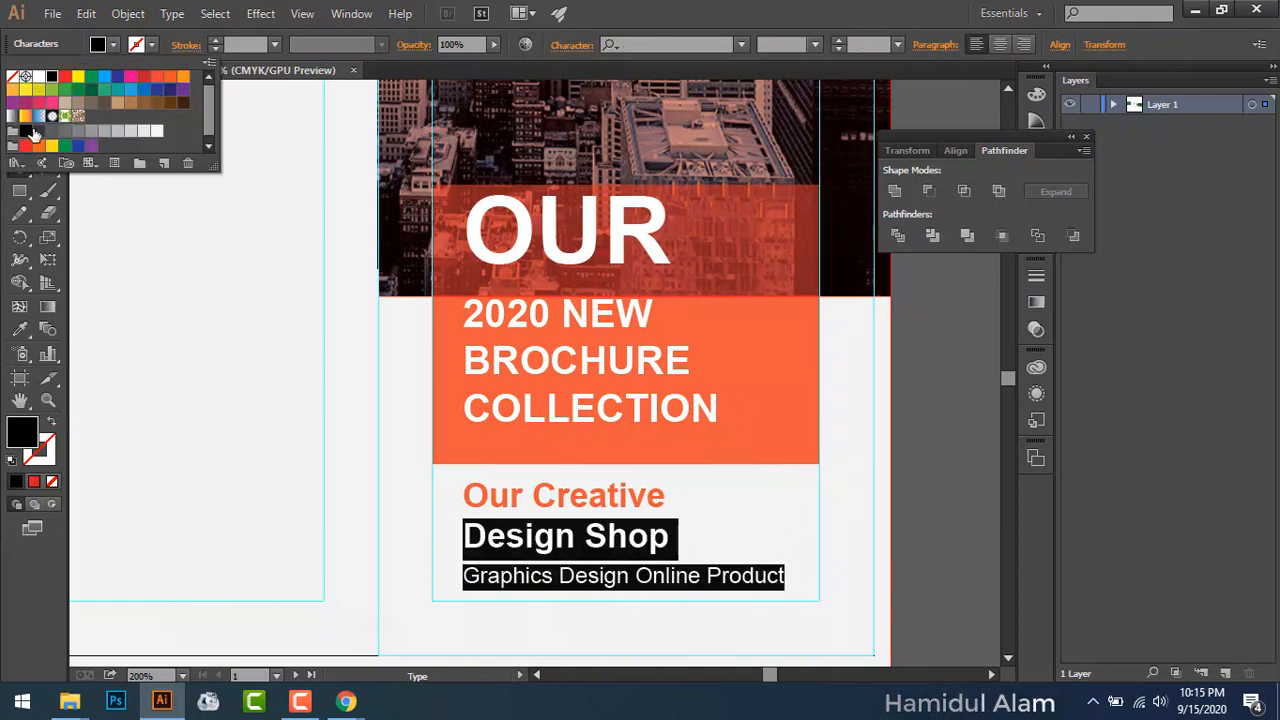
{"action": "left_click", "coordinate": [38, 131]}
{"action": "key", "text": "Escape"}
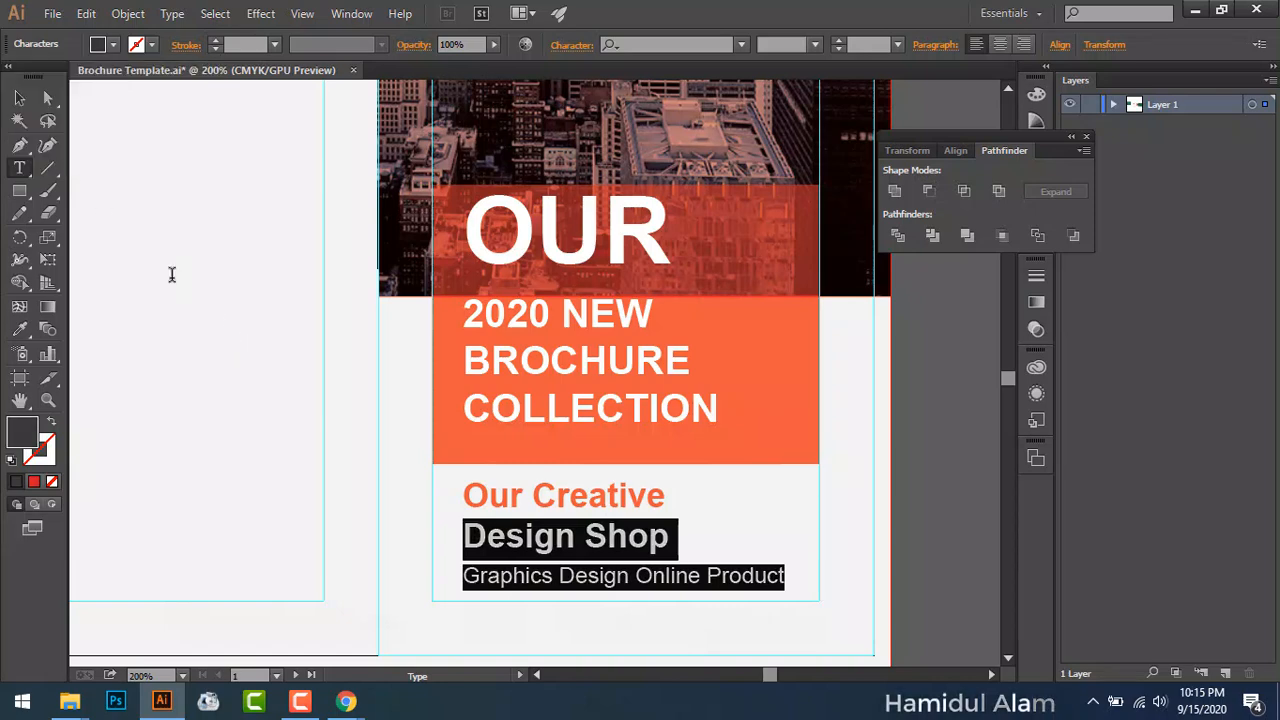
{"action": "key", "text": "Escape"}
{"action": "left_click_drag", "start_coordinate": [183, 251], "coordinate": [623, 349]}
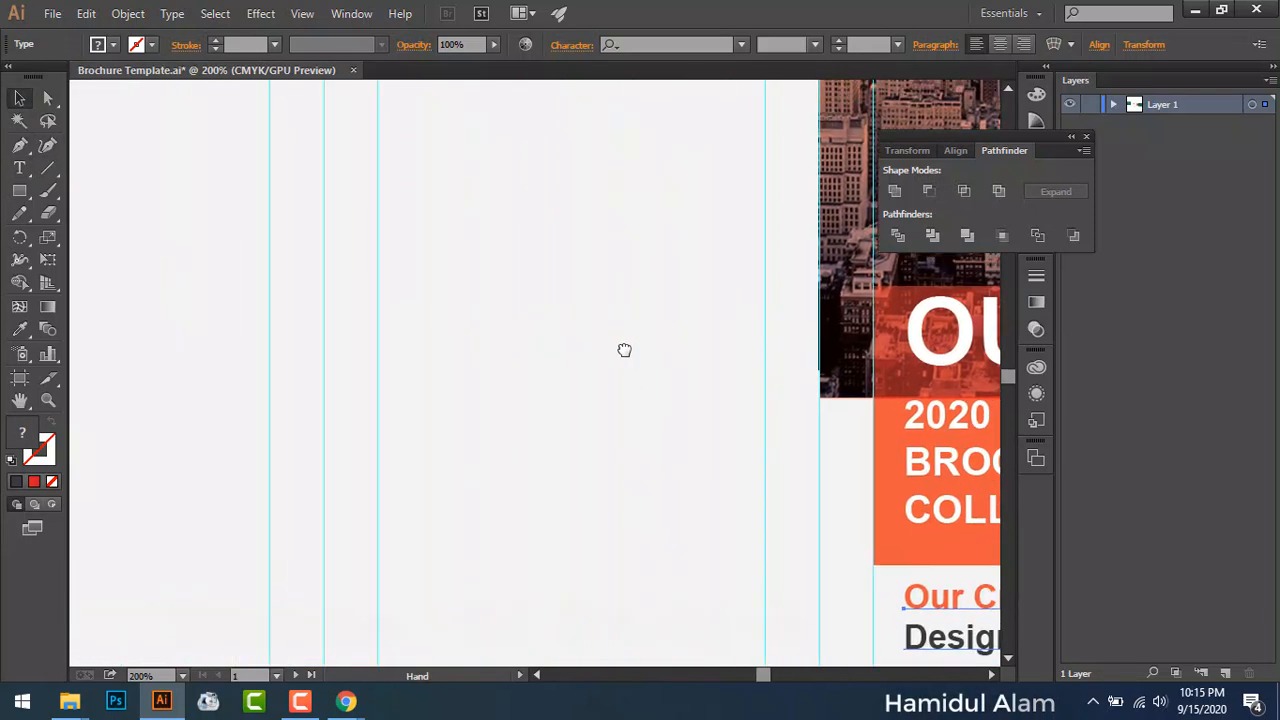
{"action": "left_click_drag", "start_coordinate": [177, 271], "coordinate": [593, 294]}
{"action": "left_click_drag", "start_coordinate": [230, 283], "coordinate": [414, 390]}
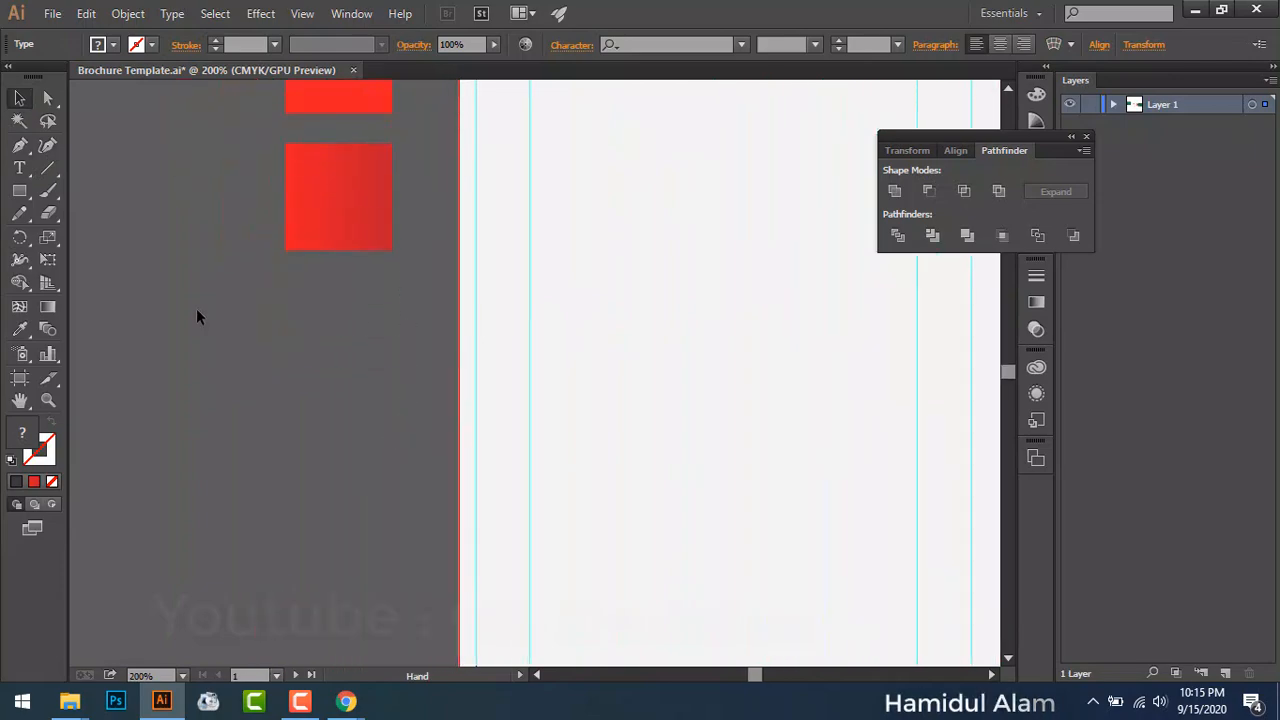
Step: Draw a dark grey square of about 0.75 in below the red colour squares
{"action": "left_click", "coordinate": [20, 191]}
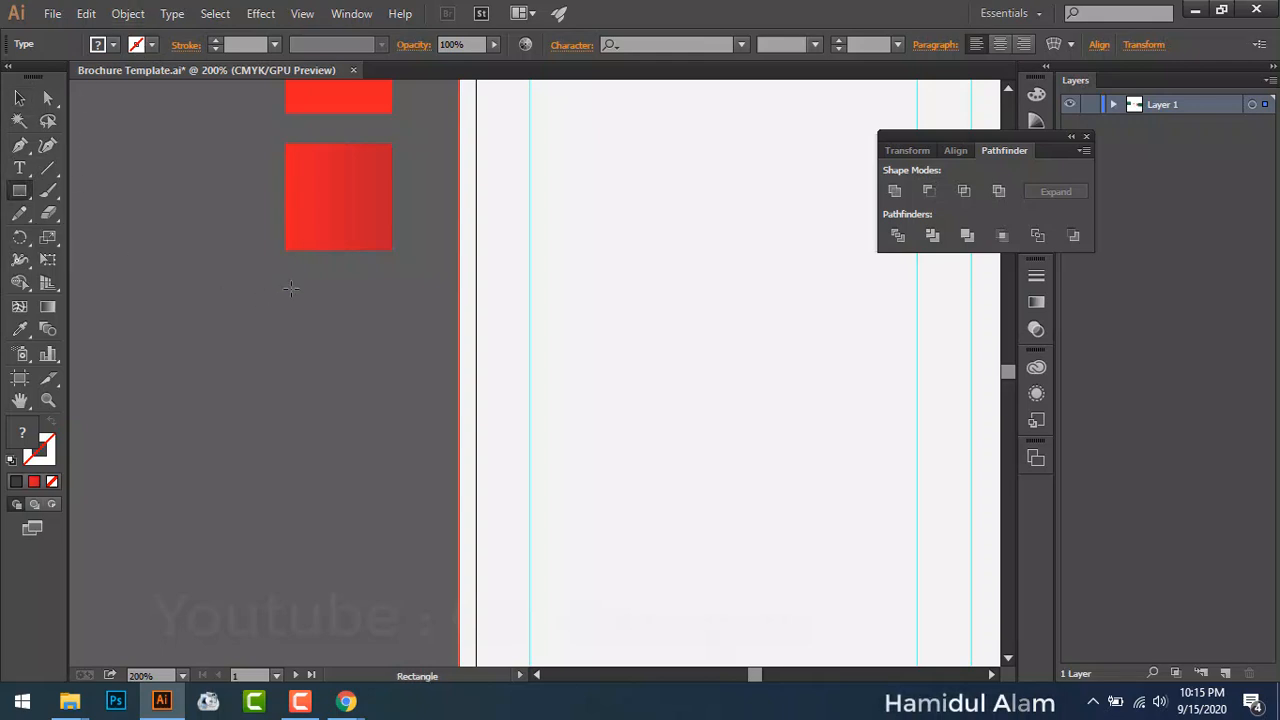
{"action": "left_click_drag", "start_coordinate": [286, 287], "coordinate": [370, 416]}
{"action": "mouse_move", "coordinate": [382, 406]}
{"action": "left_mouse_down"}
{"action": "mouse_move", "coordinate": [383, 380]}
{"action": "mouse_move", "coordinate": [391, 392]}
{"action": "left_mouse_up"}
{"action": "left_click", "coordinate": [113, 45]}
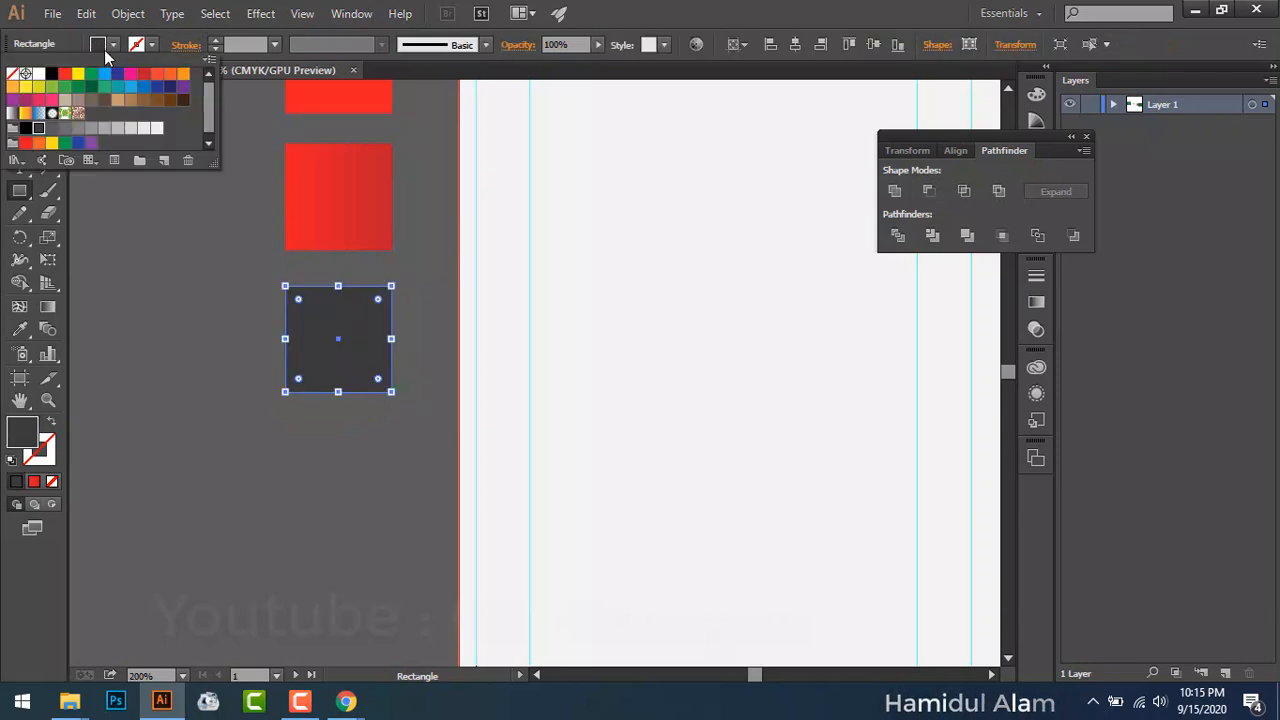
{"action": "left_click", "coordinate": [130, 240]}
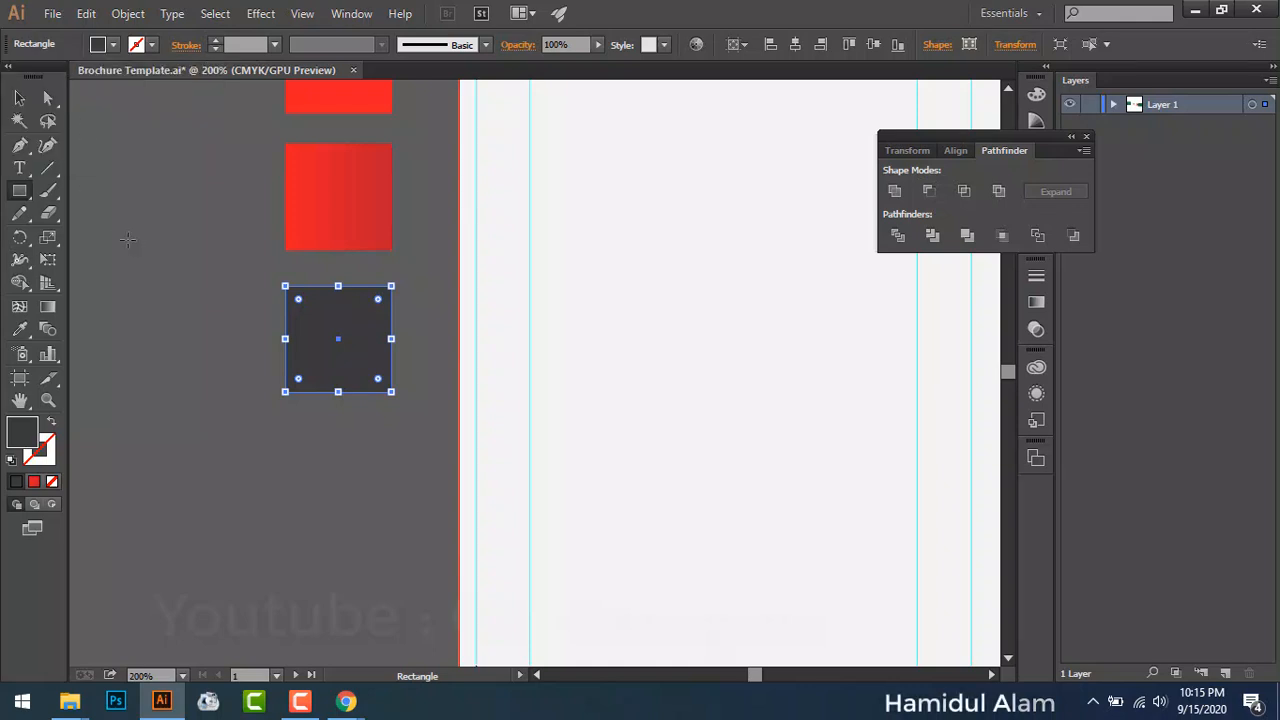
{"action": "left_click", "coordinate": [19, 97]}
{"action": "left_click", "coordinate": [276, 355]}
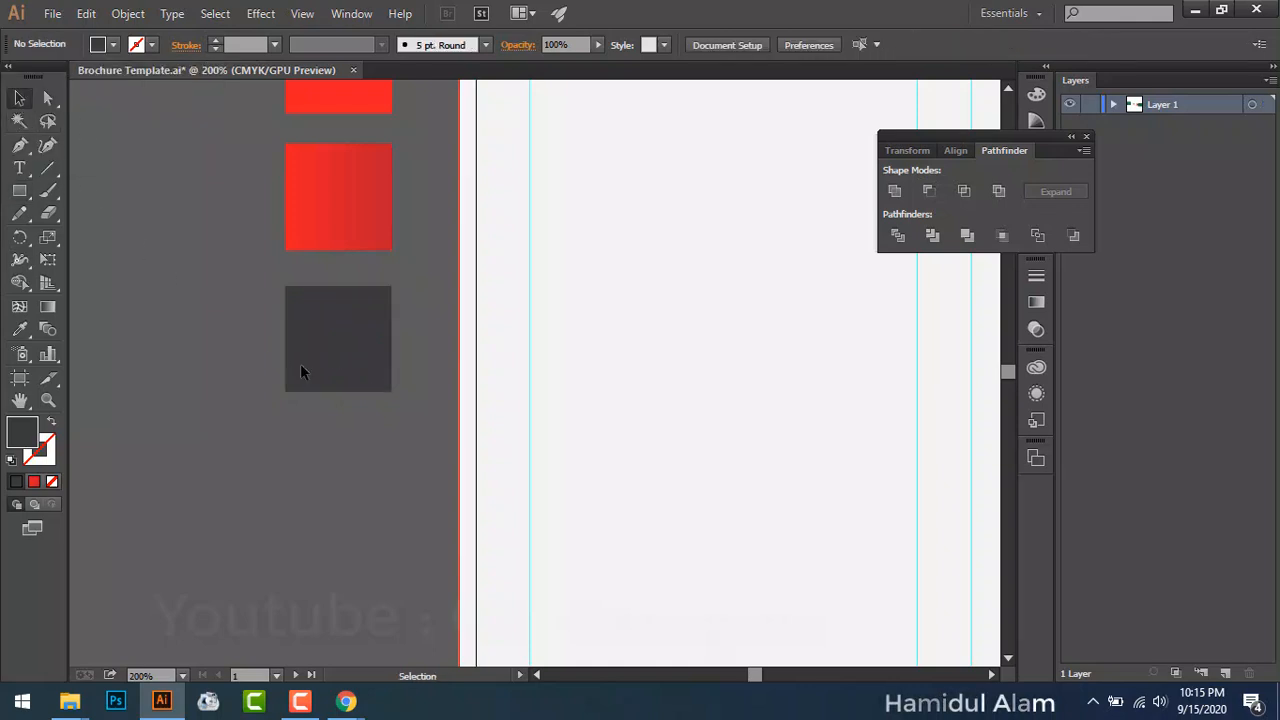
{"action": "key", "text": "space"}
{"action": "left_click_drag", "start_coordinate": [374, 343], "coordinate": [192, 295]}
{"action": "left_click_drag", "start_coordinate": [417, 434], "coordinate": [590, 307]}
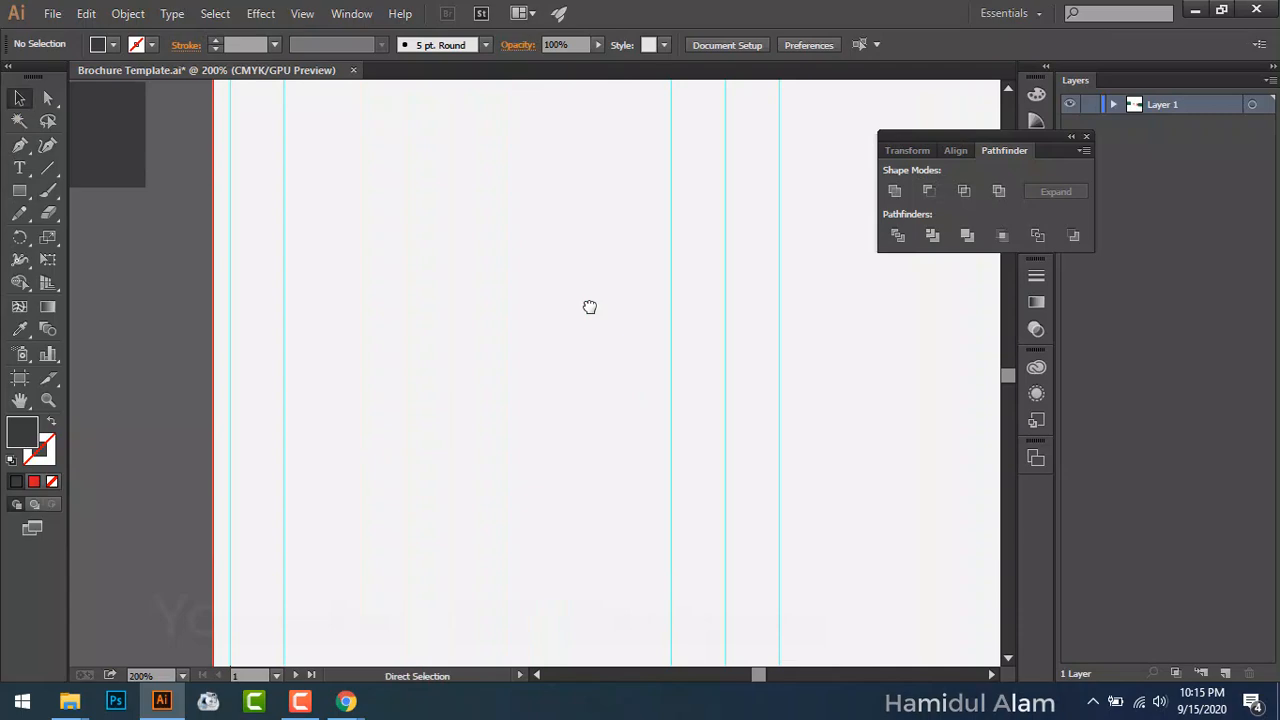
Step: Select the pasteboard square and eyedrop the red of the 'Our Creative' text onto it
{"action": "key", "text": "ctrl+0"}
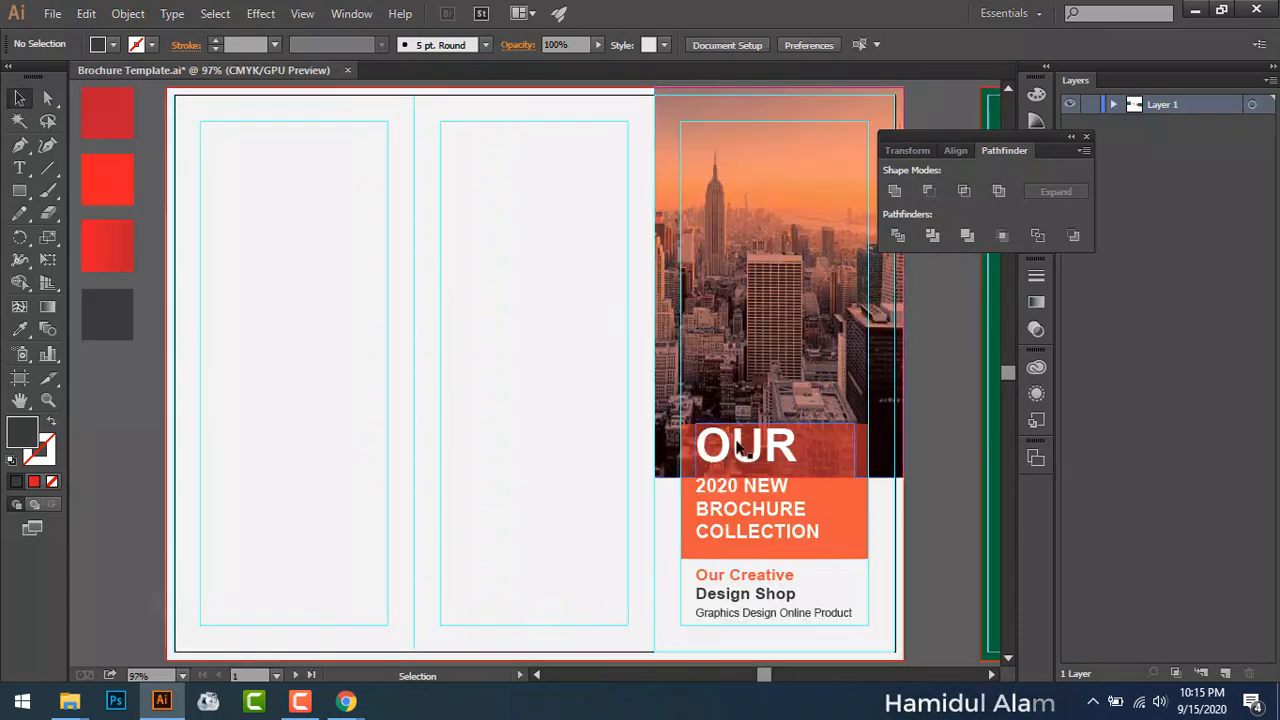
{"action": "left_click", "coordinate": [760, 572]}
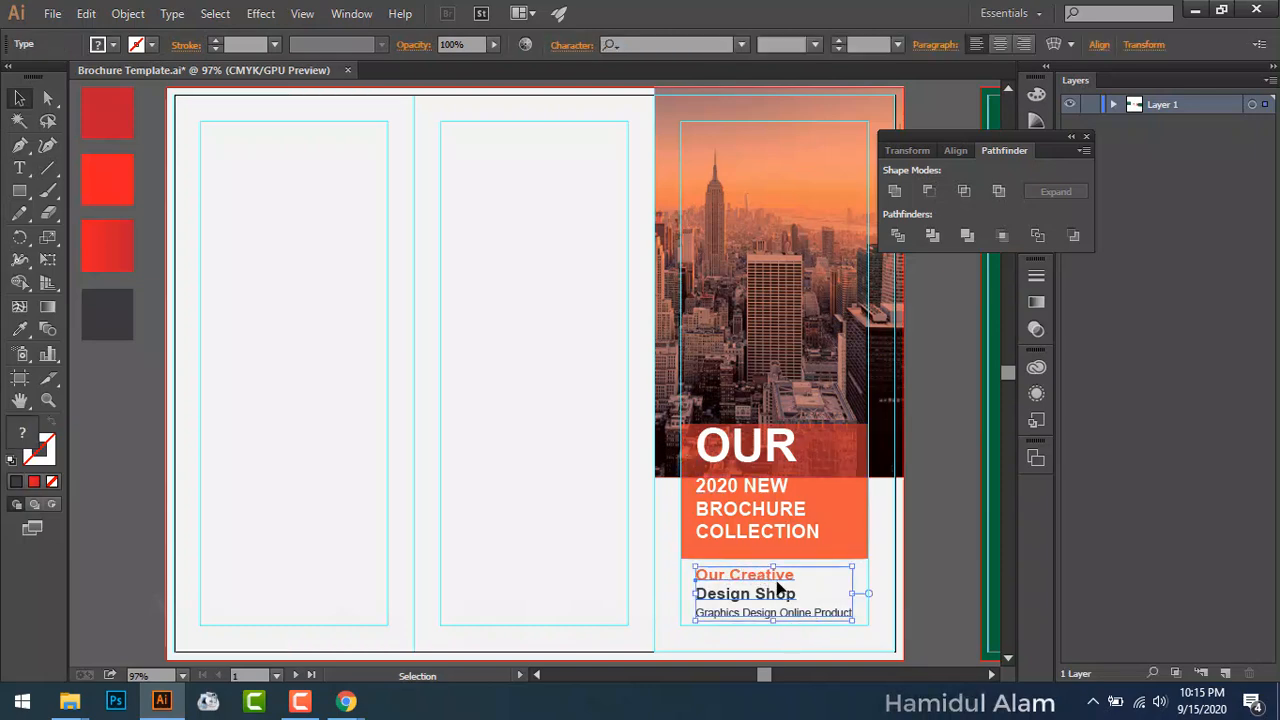
{"action": "left_click", "coordinate": [806, 540]}
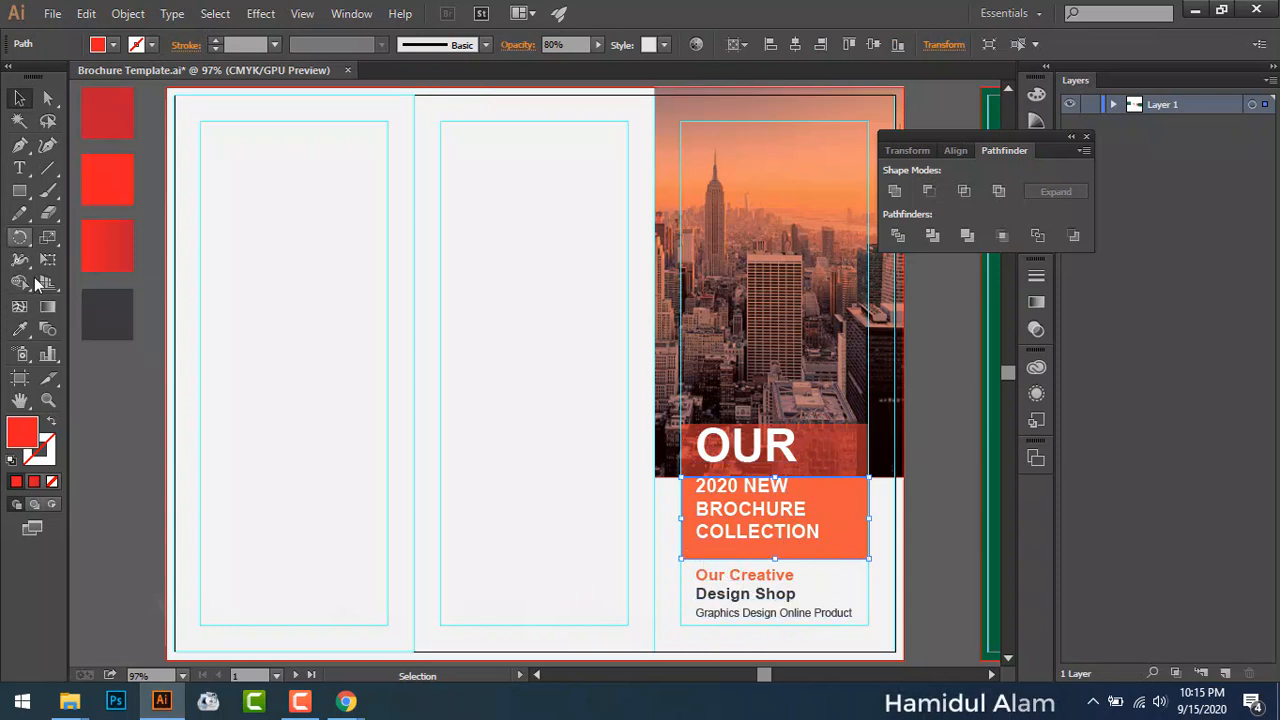
{"action": "left_click", "coordinate": [24, 332]}
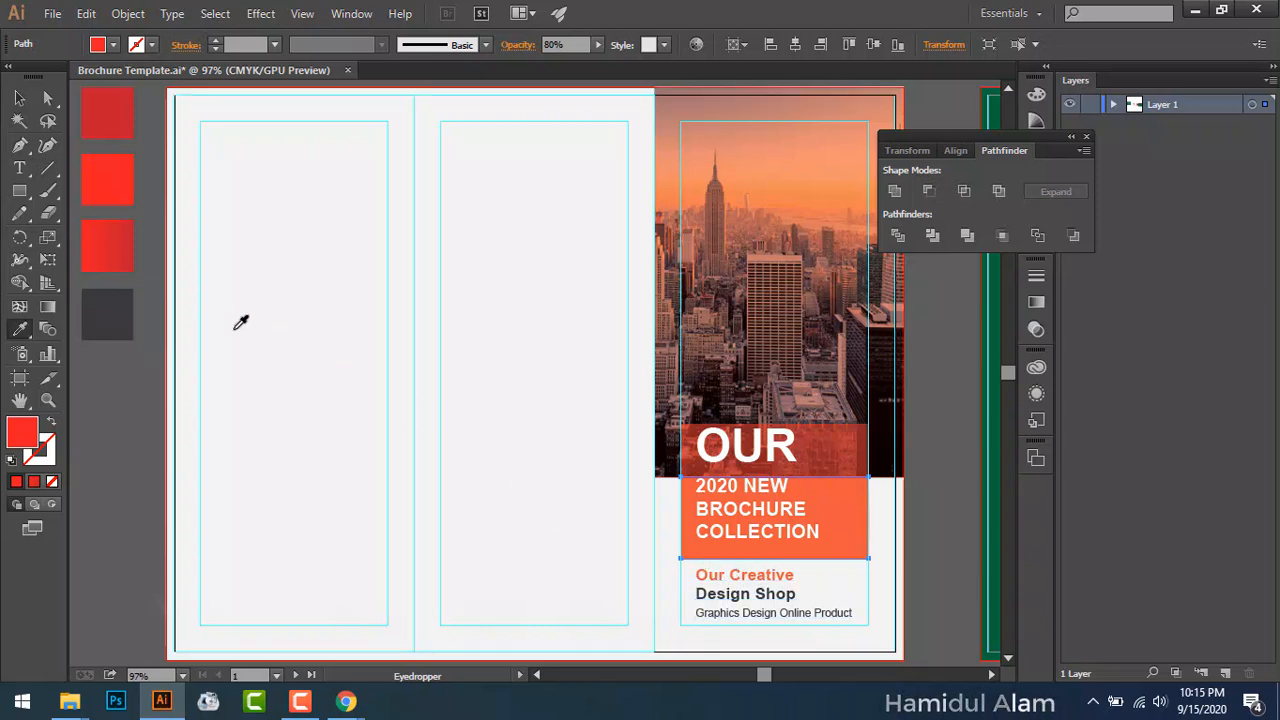
{"action": "left_click", "coordinate": [19, 97]}
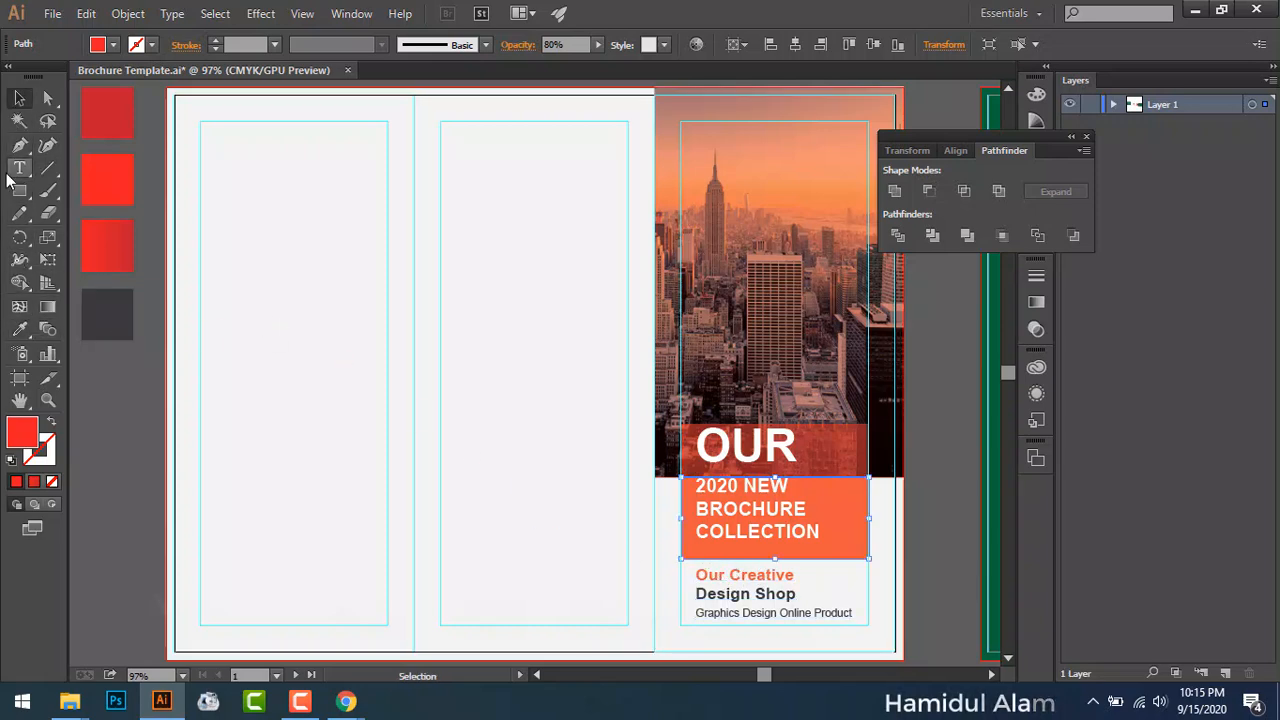
{"action": "left_click", "coordinate": [85, 305]}
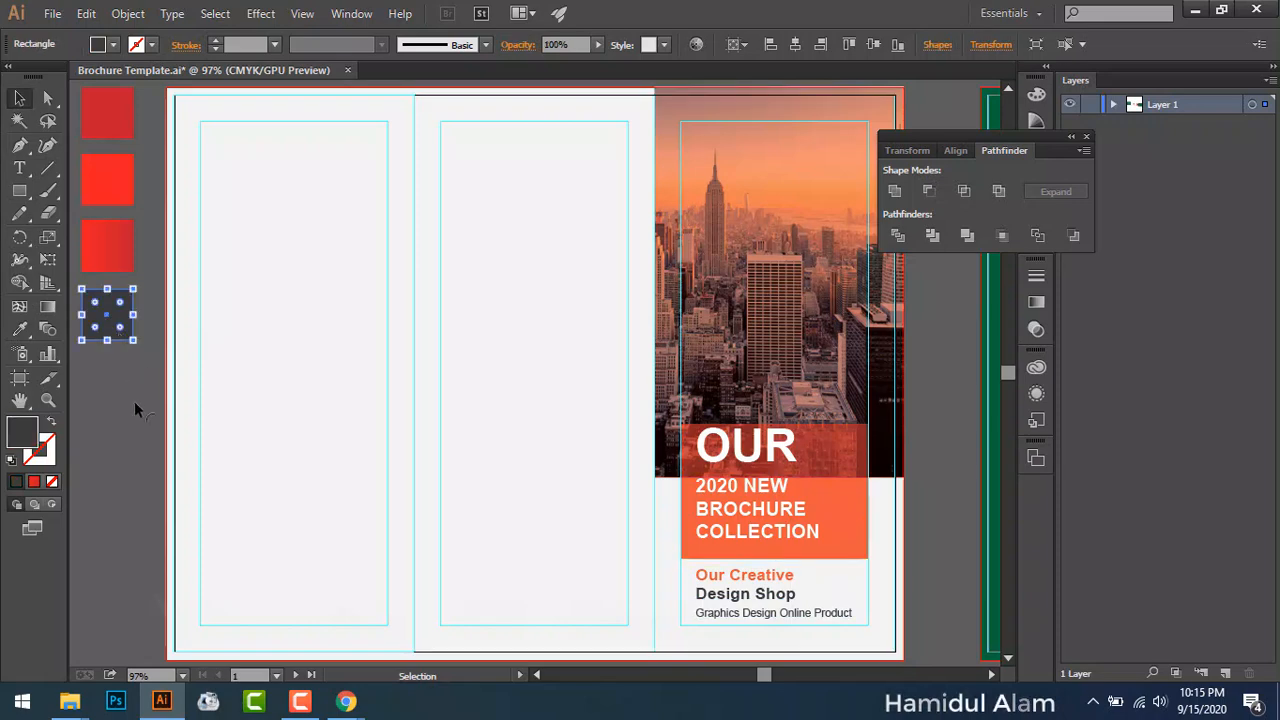
{"action": "left_click_drag", "start_coordinate": [111, 316], "coordinate": [128, 402]}
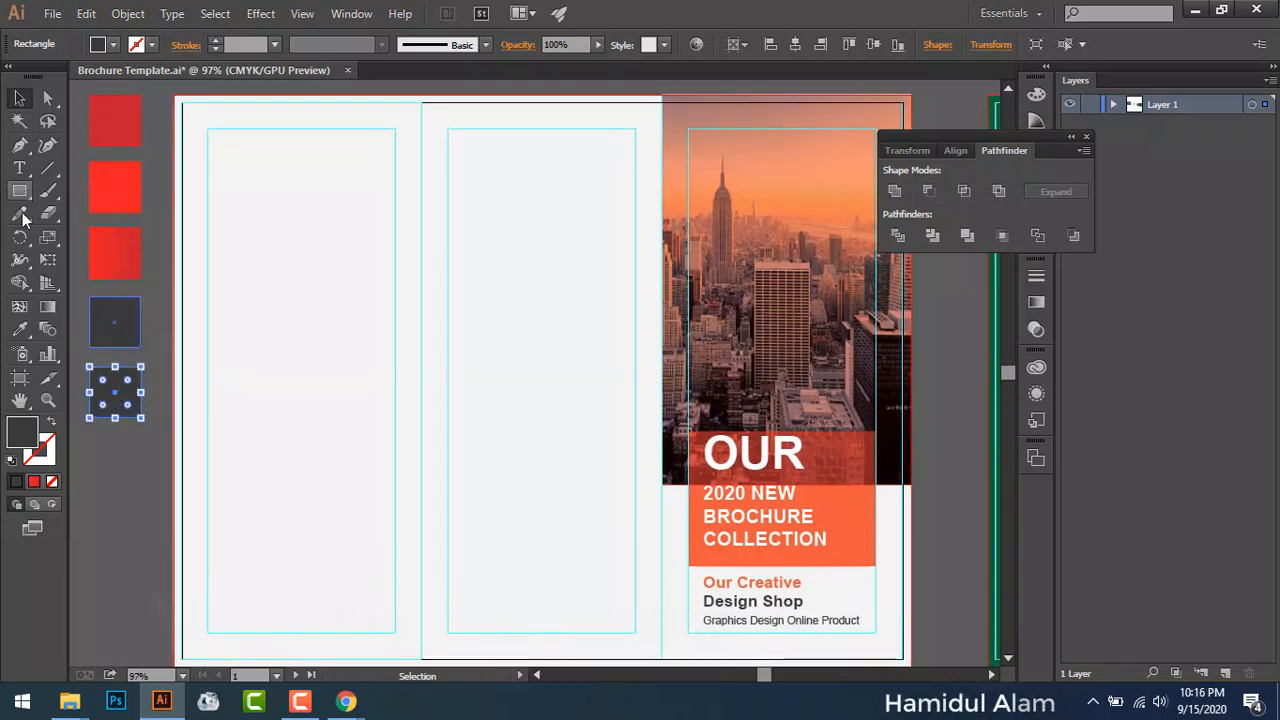
{"action": "left_click", "coordinate": [19, 329]}
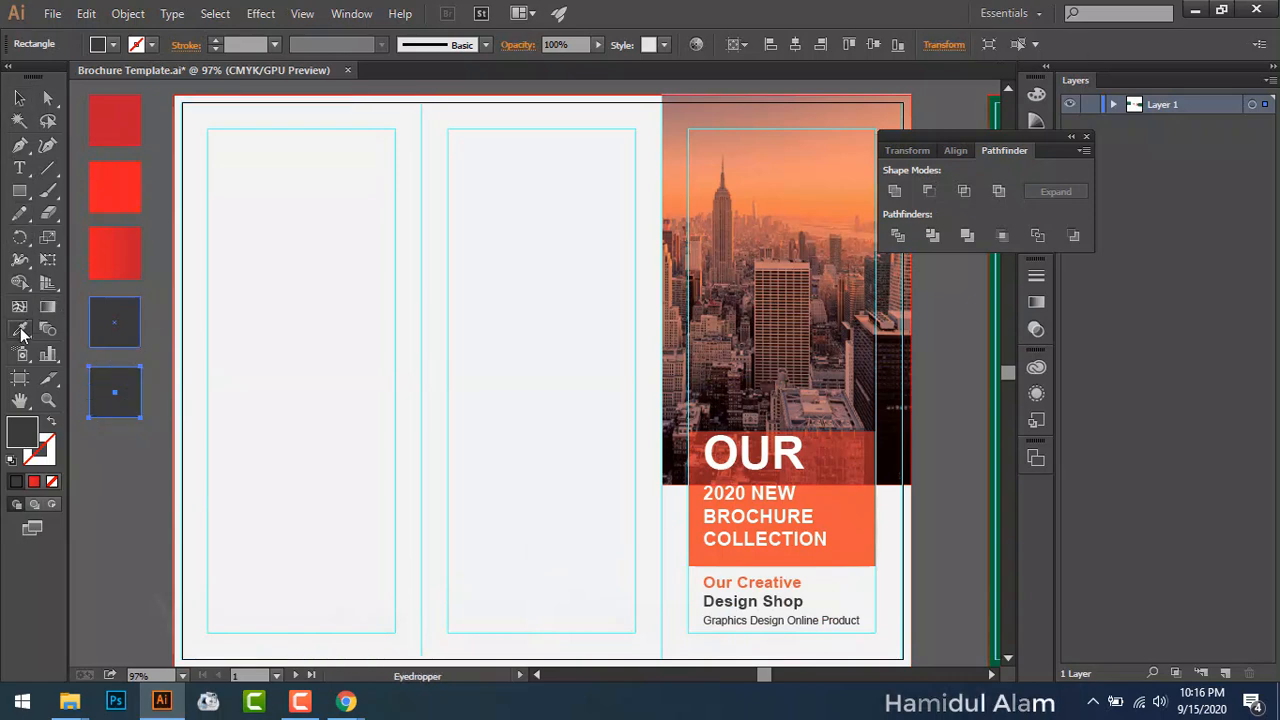
{"action": "left_click", "coordinate": [717, 585]}
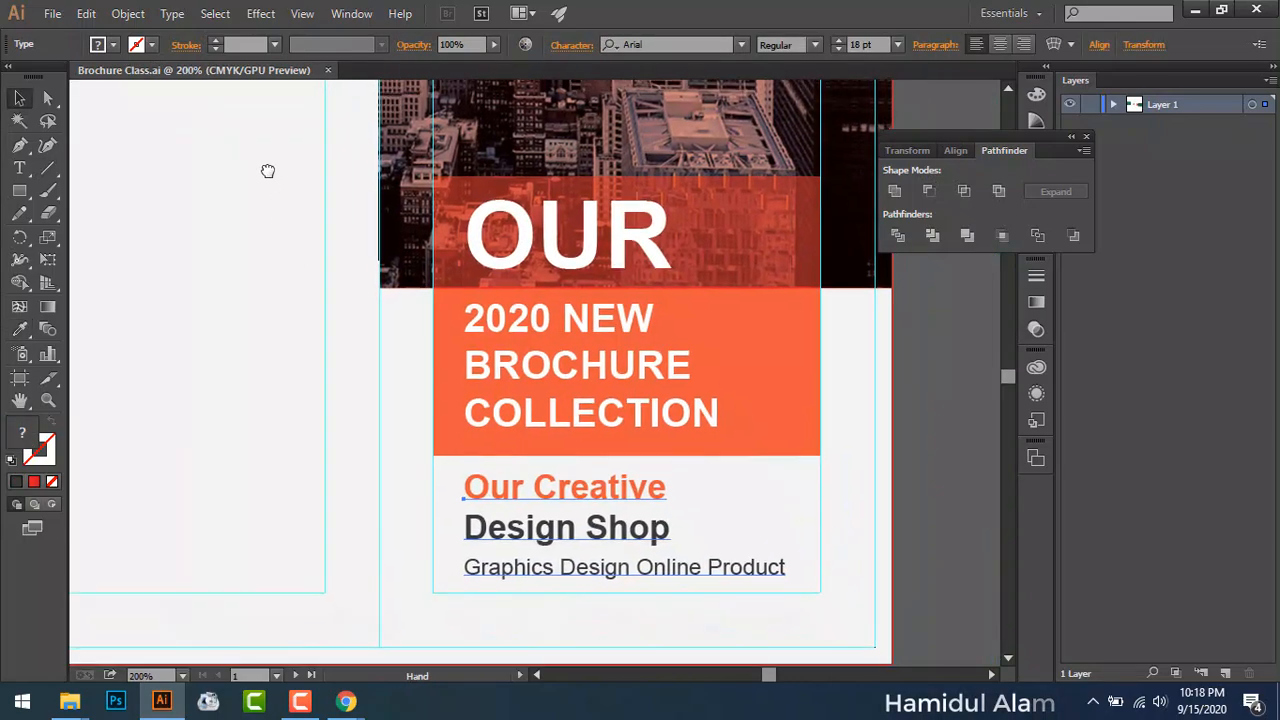
Step: Type the two-line 'Your Logo' text in the empty space above the artboard
{"action": "left_click_drag", "start_coordinate": [279, 180], "coordinate": [472, 434]}
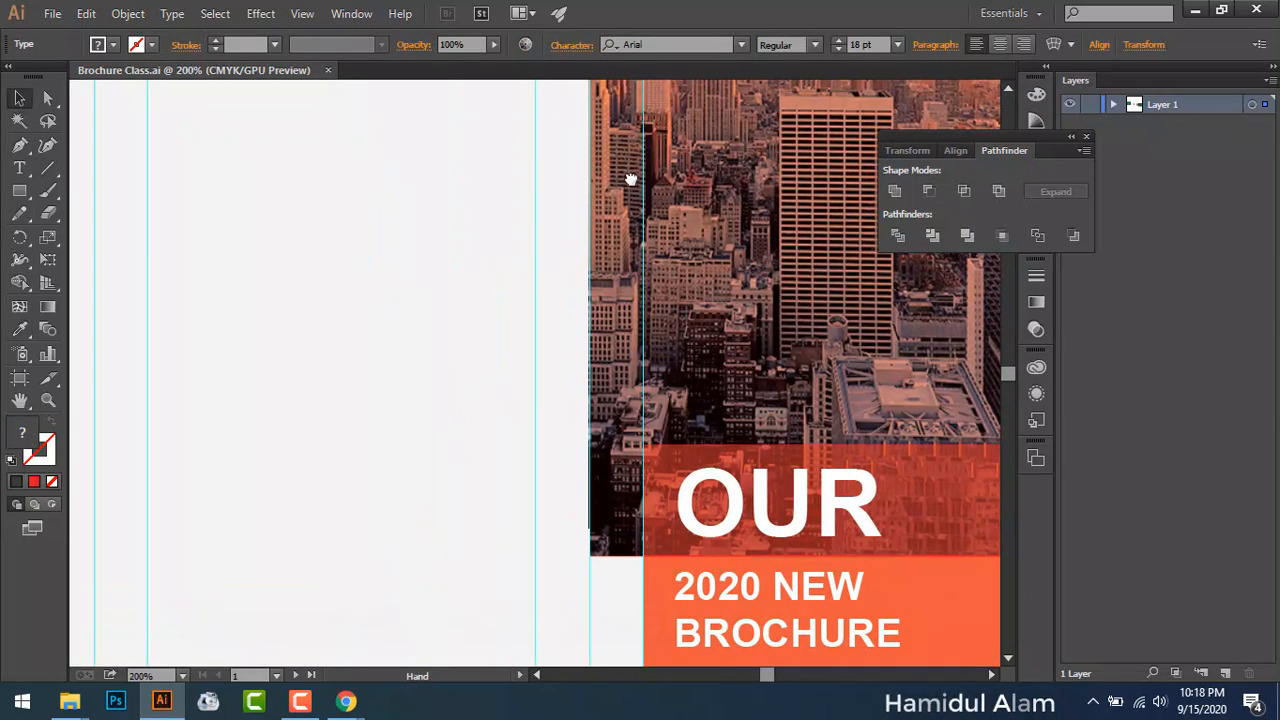
{"action": "left_click_drag", "start_coordinate": [631, 179], "coordinate": [428, 497]}
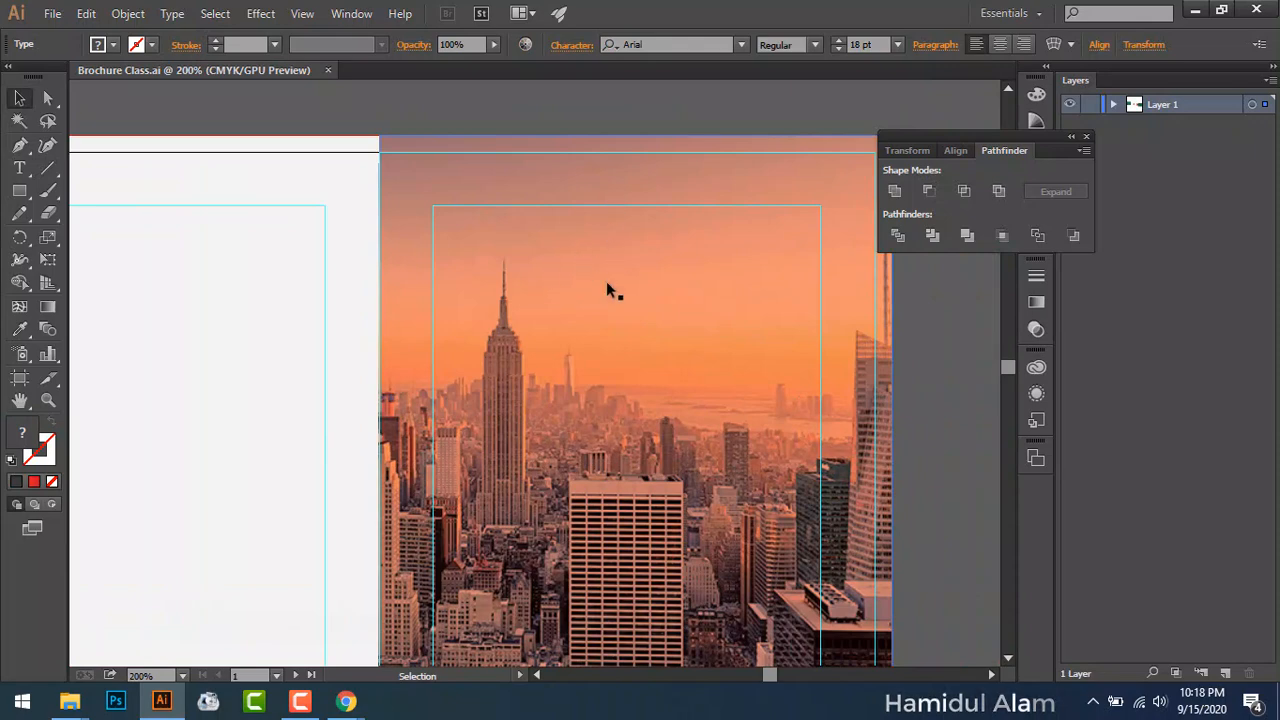
{"action": "left_click", "coordinate": [112, 318]}
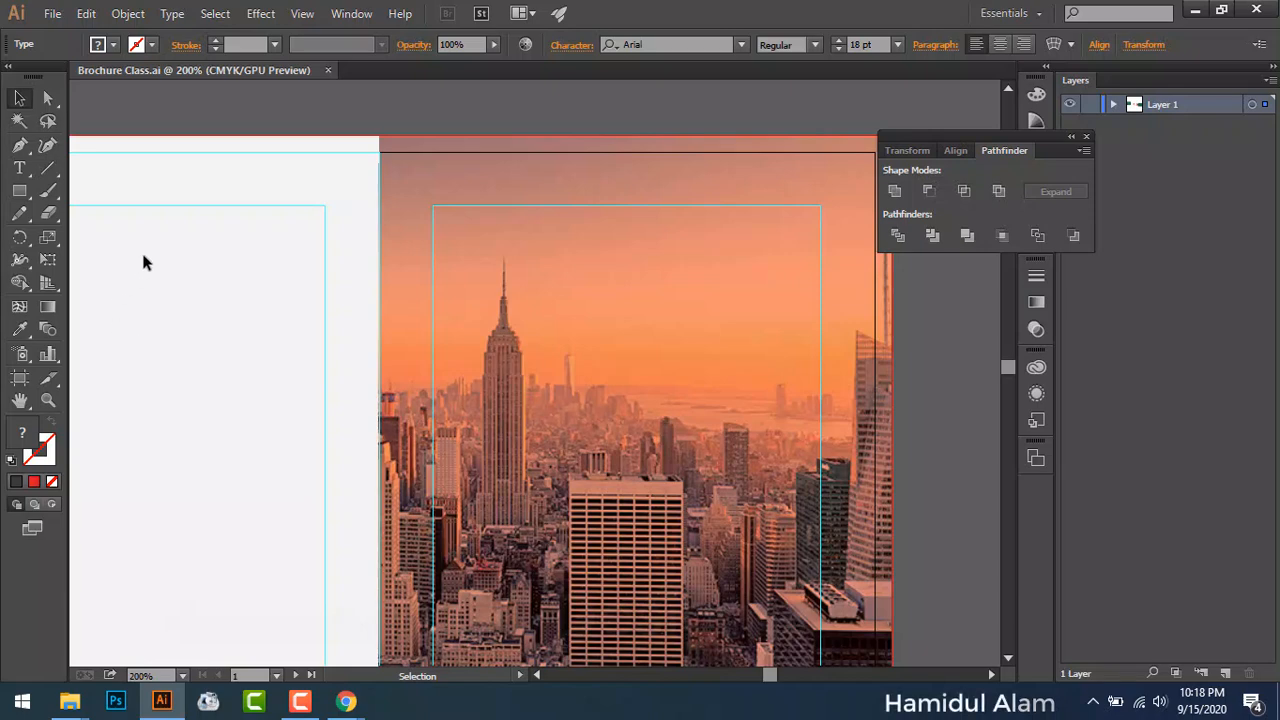
{"action": "left_click_drag", "start_coordinate": [183, 187], "coordinate": [322, 401]}
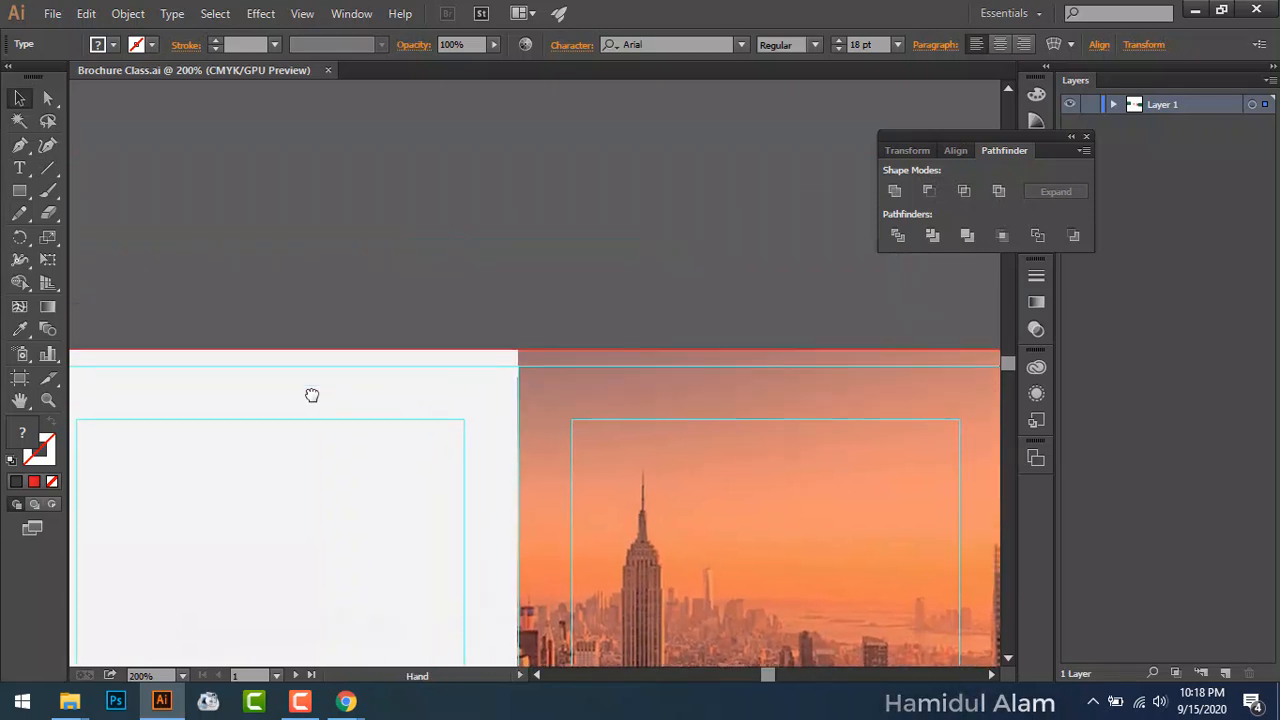
{"action": "left_click", "coordinate": [19, 168]}
{"action": "left_click", "coordinate": [322, 212]}
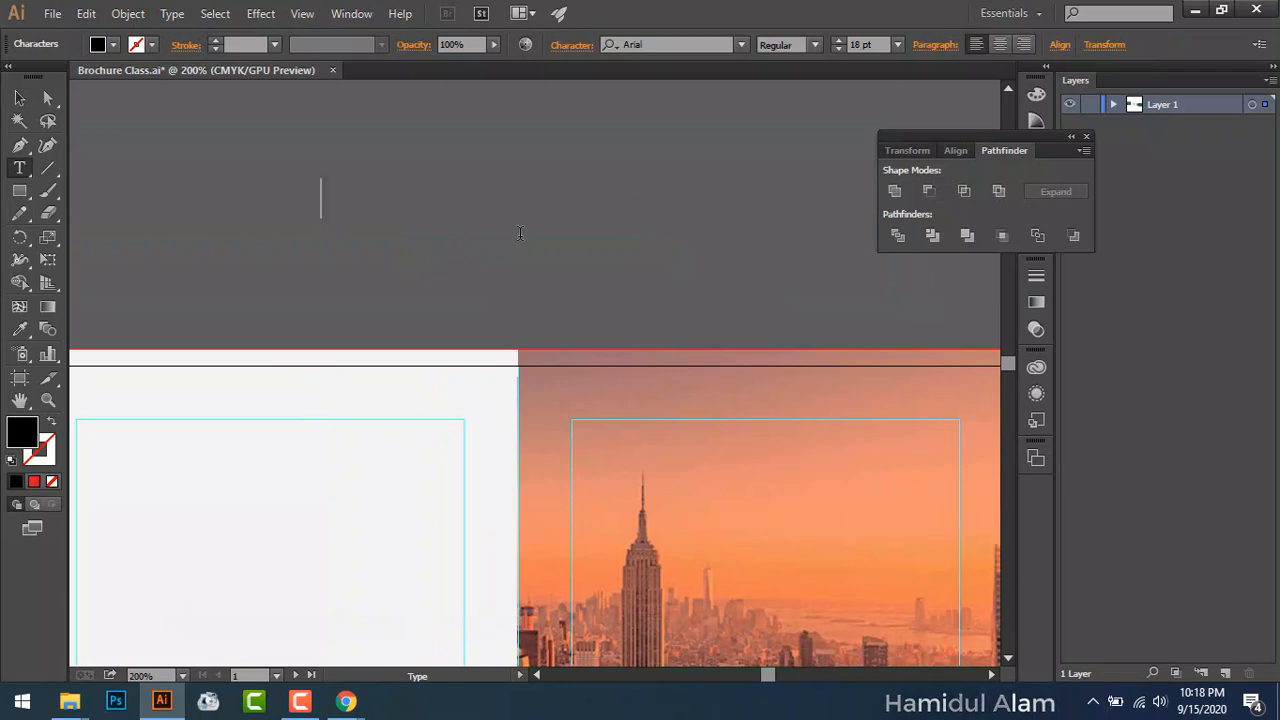
{"action": "type", "text": "Lo"}
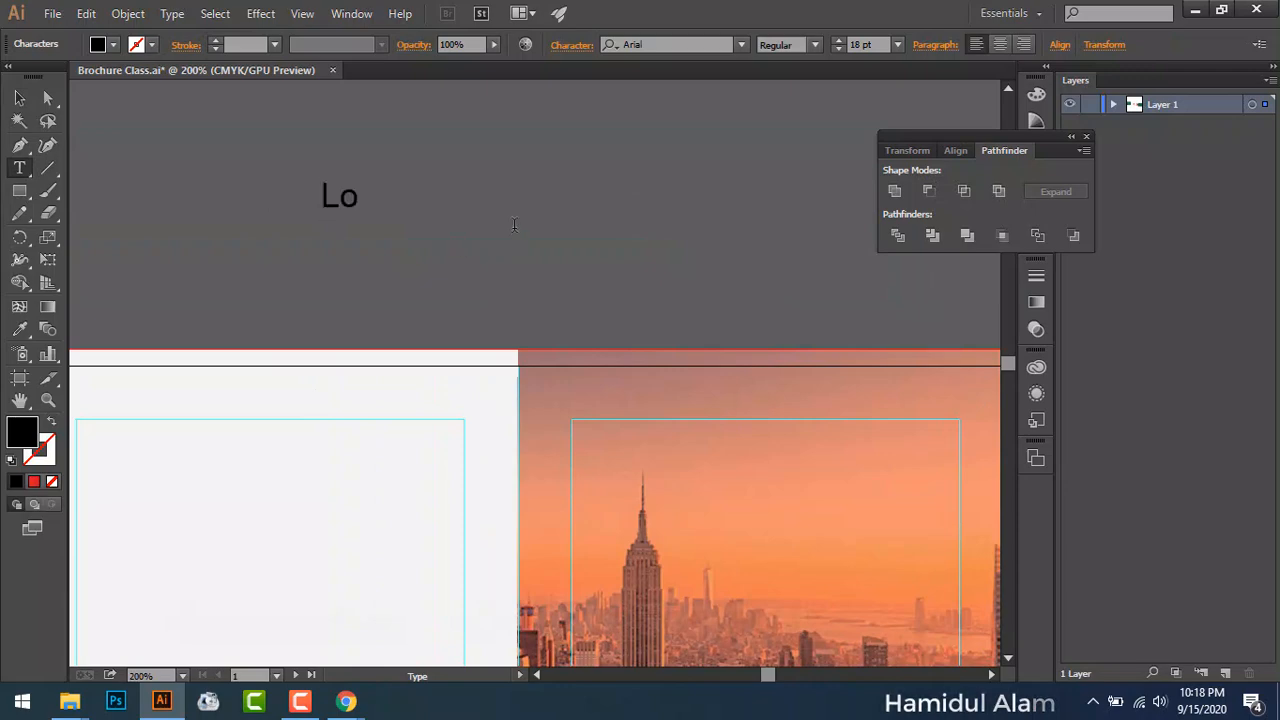
{"action": "type", "text": "go"}
{"action": "key", "text": "BackSpace"}
{"action": "key", "text": "BackSpace"}
{"action": "key", "text": "BackSpace"}
{"action": "key", "text": "BackSpace"}
{"action": "type", "text": "O"}
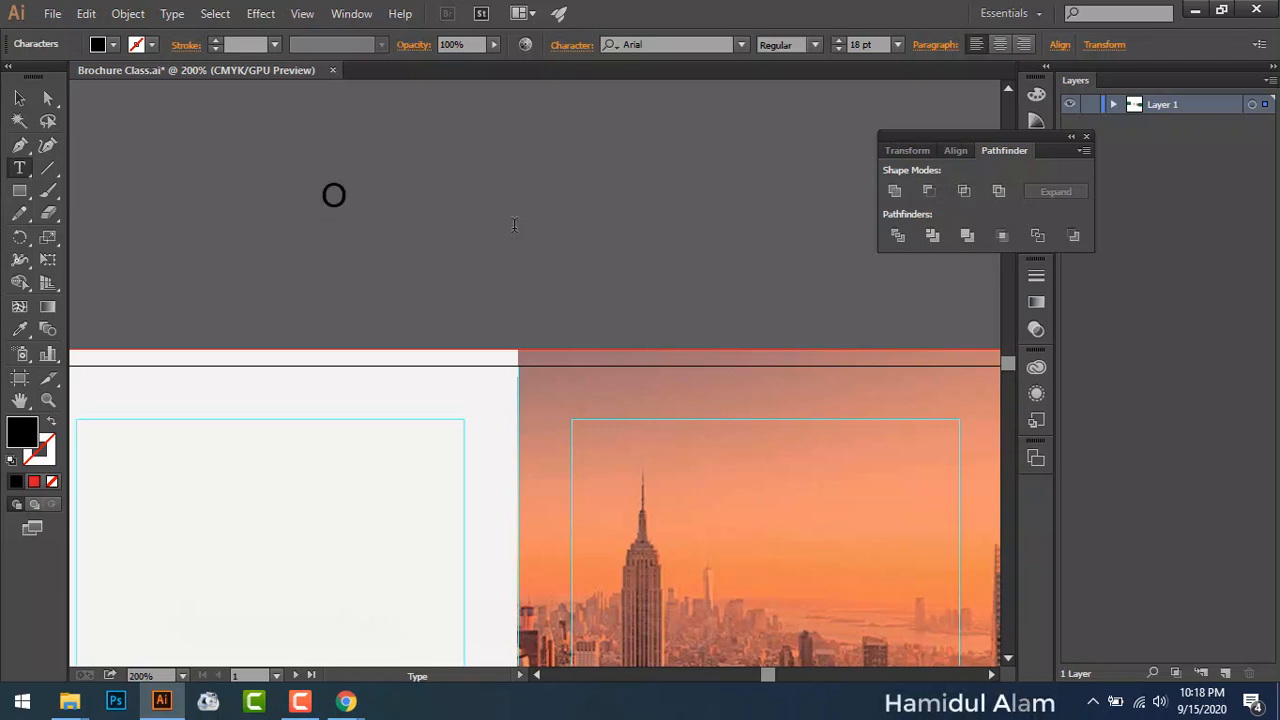
{"action": "key", "text": "BackSpace"}
{"action": "type", "text": "Your"}
{"action": "key", "text": "Return"}
{"action": "type", "text": "Logo"}
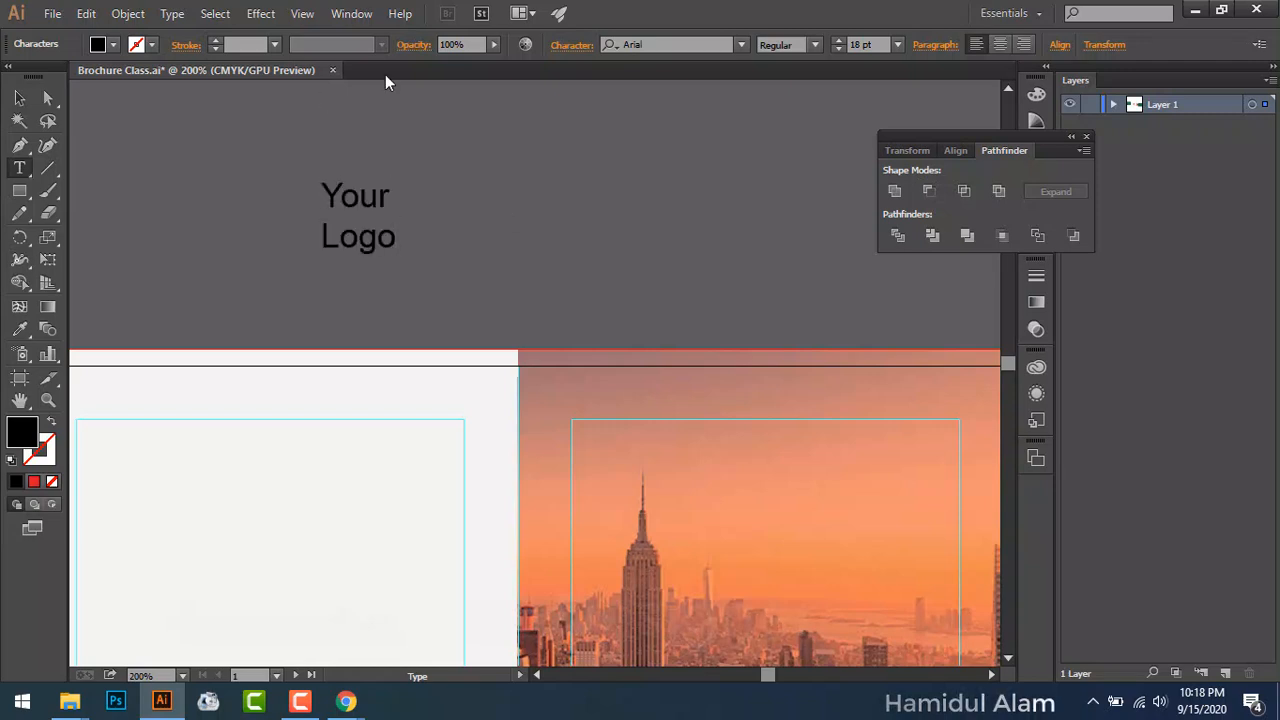
{"action": "key", "text": "Escape"}
Step: Make the logo text All Caps and Bold
{"action": "left_click", "coordinate": [571, 44]}
{"action": "left_click", "coordinate": [393, 272]}
{"action": "left_click", "coordinate": [708, 147]}
{"action": "left_click", "coordinate": [522, 205]}
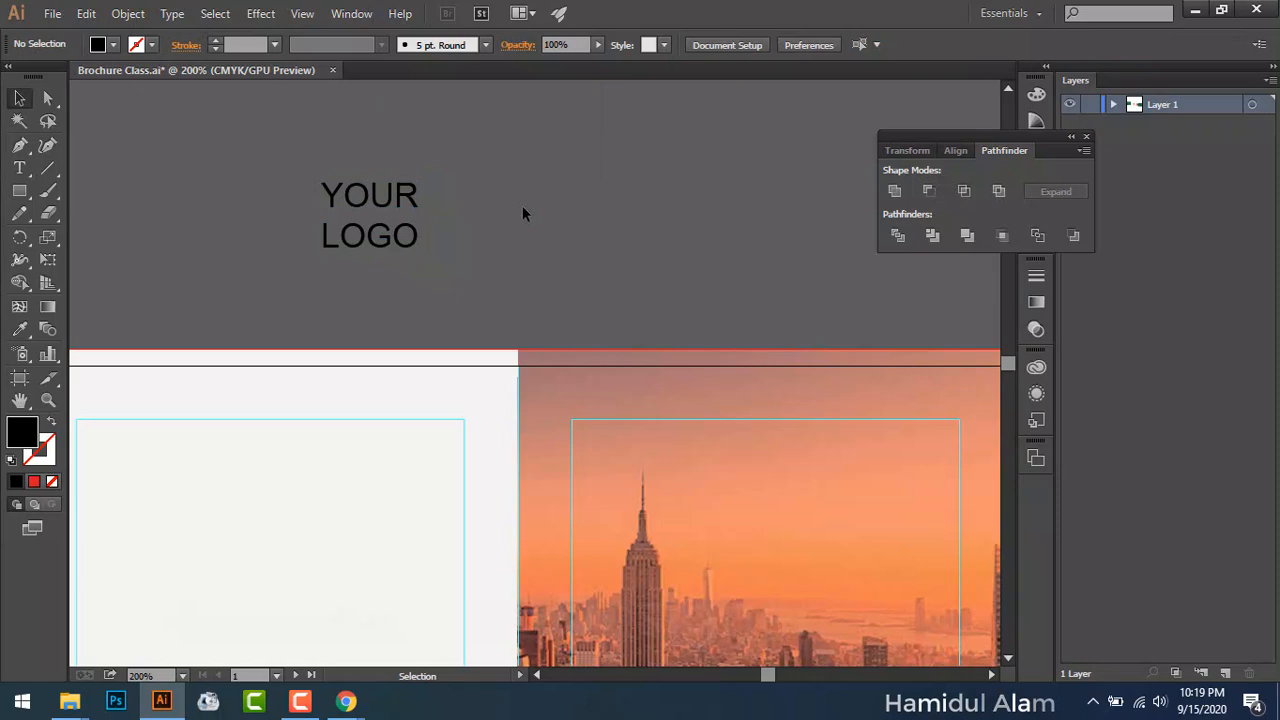
{"action": "key", "text": "ctrl+a"}
{"action": "left_click", "coordinate": [815, 44]}
{"action": "left_click", "coordinate": [786, 123]}
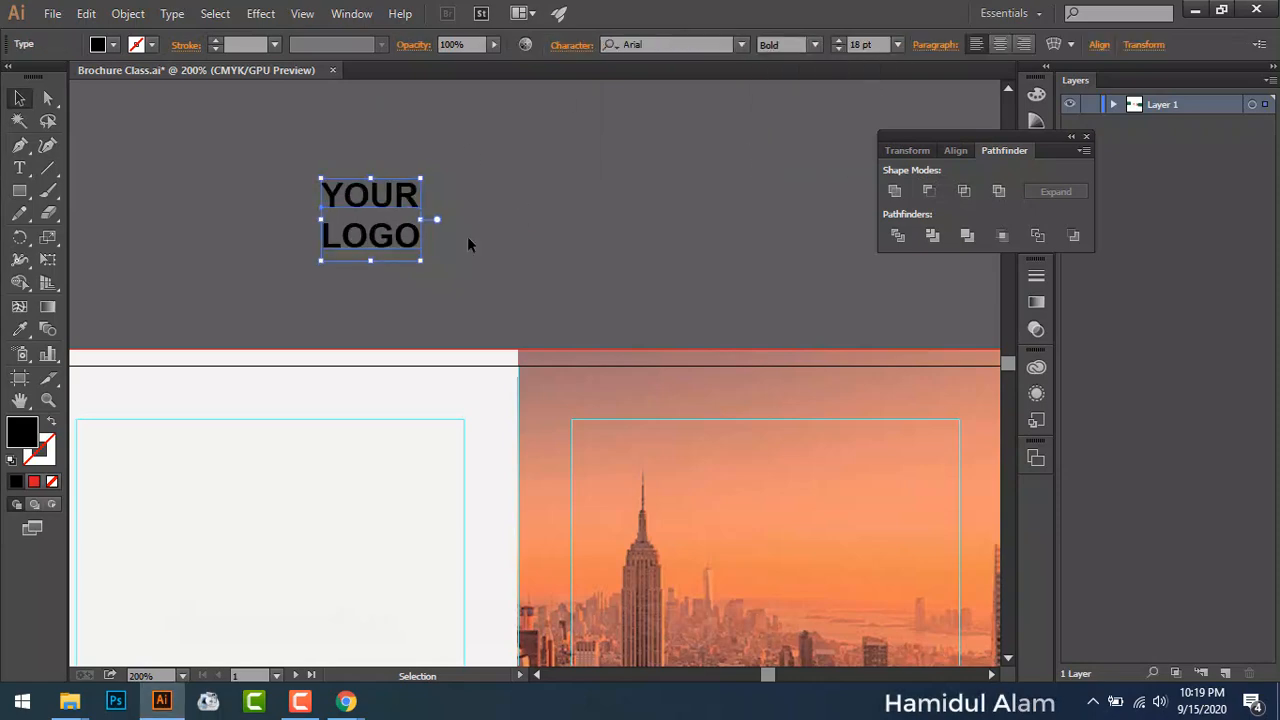
Step: Frame YOUR LOGO with an outline rectangle by swapping fill and stroke (Shift+X)
{"action": "left_click_drag", "start_coordinate": [19, 190], "coordinate": [88, 194]}
{"action": "left_click_drag", "start_coordinate": [302, 170], "coordinate": [438, 261]}
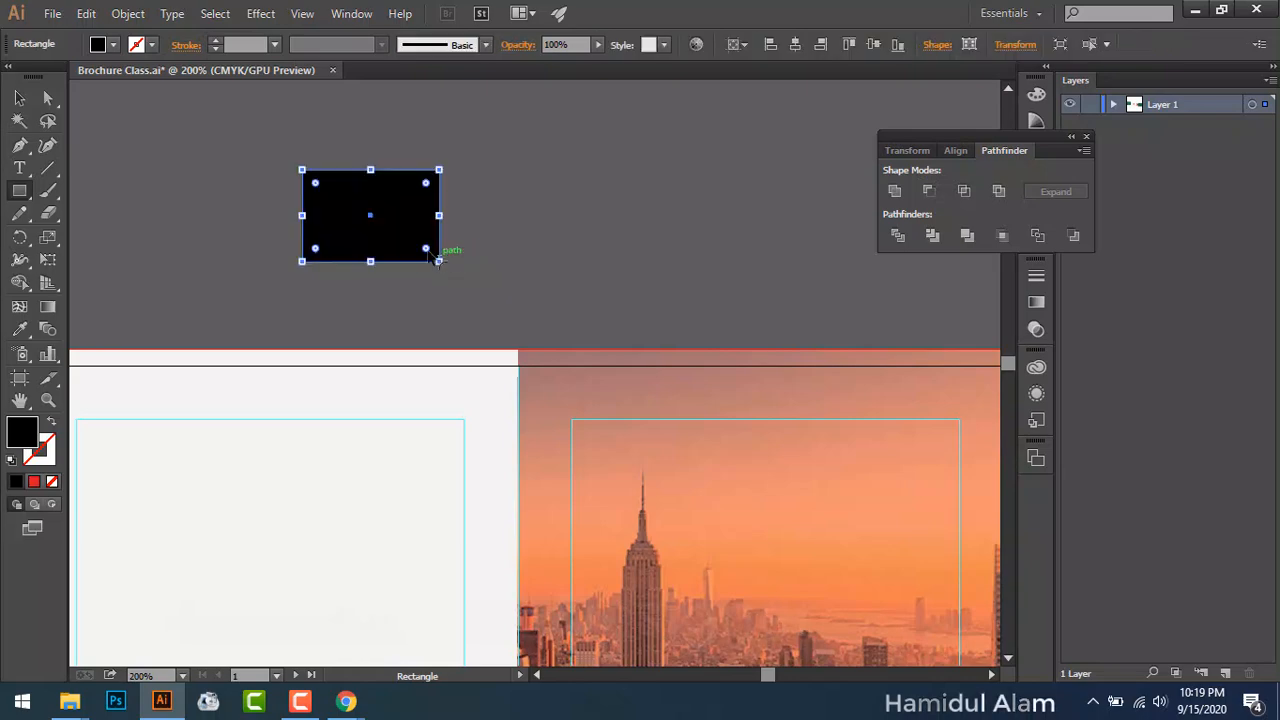
{"action": "key", "text": "shift+x"}
{"action": "key", "text": "v"}
{"action": "left_click", "coordinate": [393, 270]}
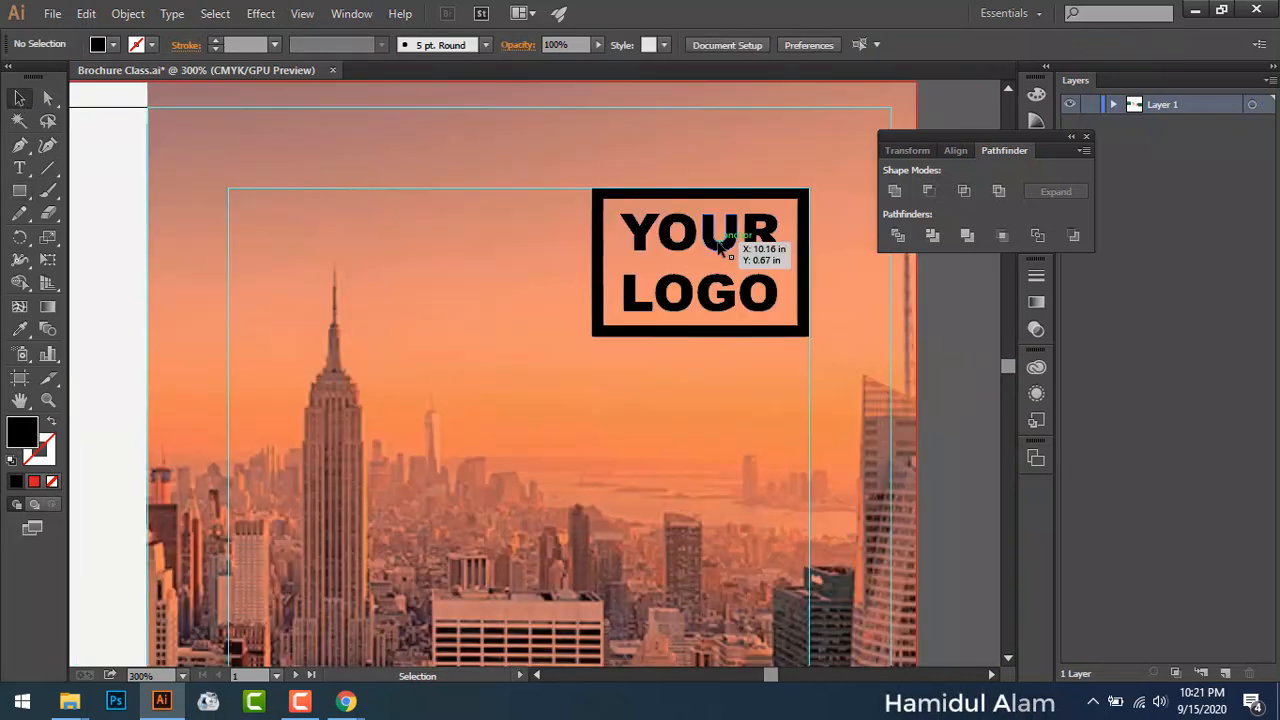
{"action": "left_click", "coordinate": [735, 240]}
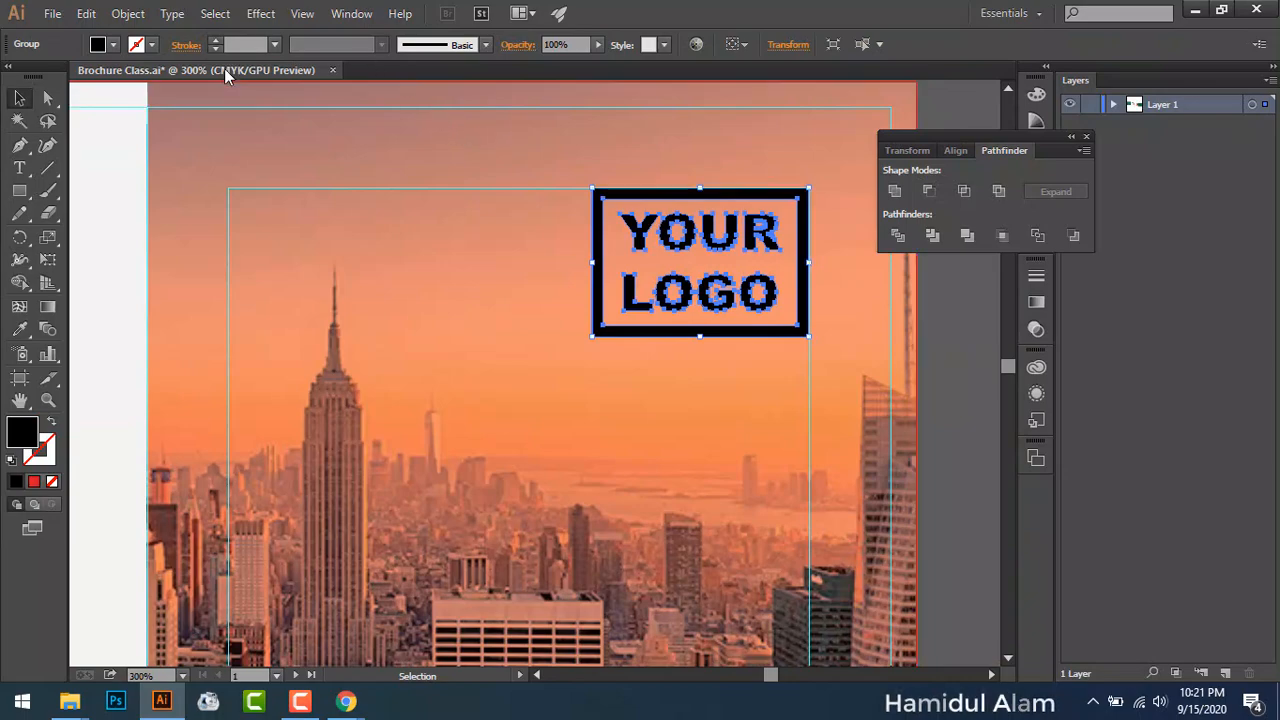
Step: Eyedrop the orange 2020 NEW BROCHURE box's colour onto the YOUR LOGO group
{"action": "key", "text": "ctrl+1"}
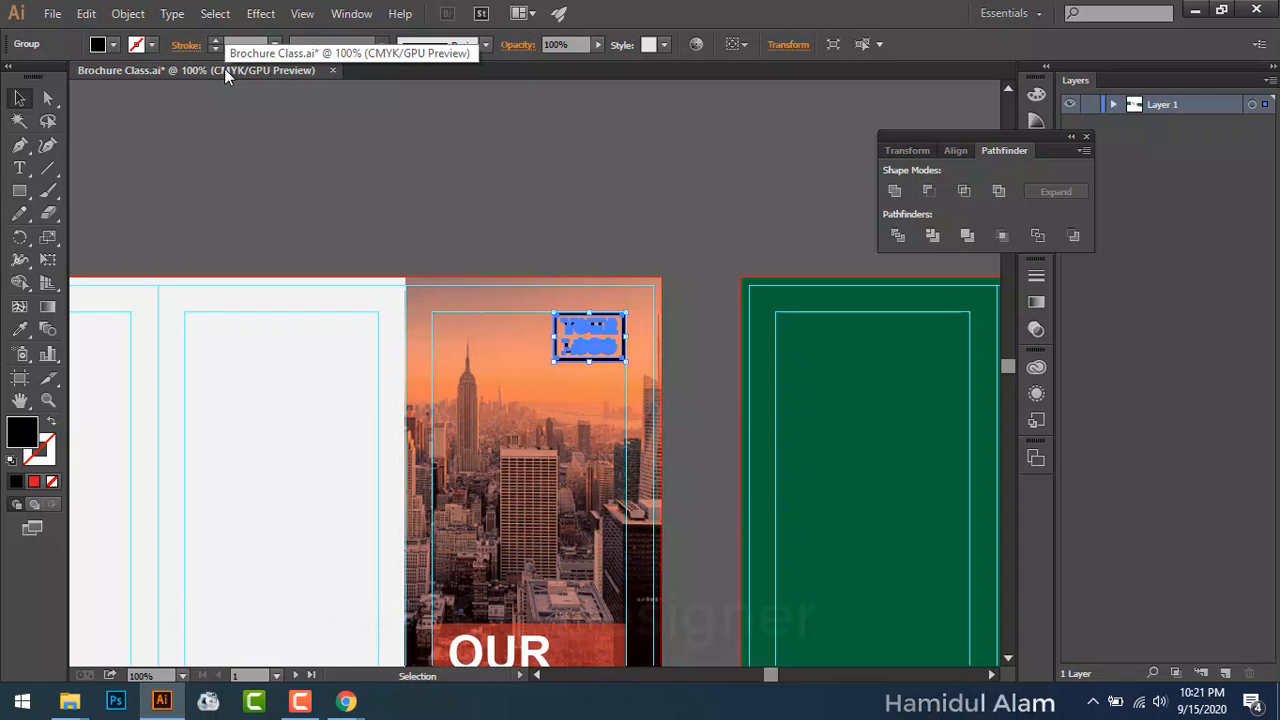
{"action": "scroll", "coordinate": [286, 208], "scroll_direction": "down", "scroll_amount": 4}
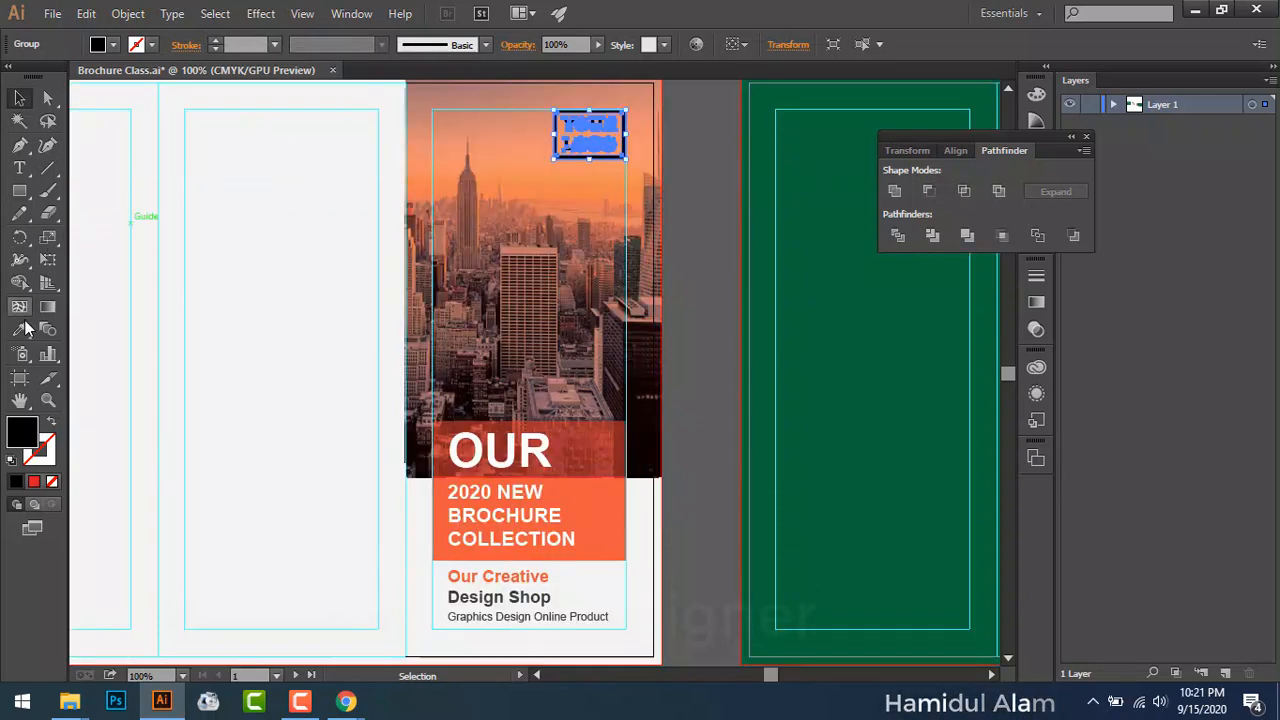
{"action": "left_click", "coordinate": [19, 329]}
{"action": "left_click", "coordinate": [603, 517]}
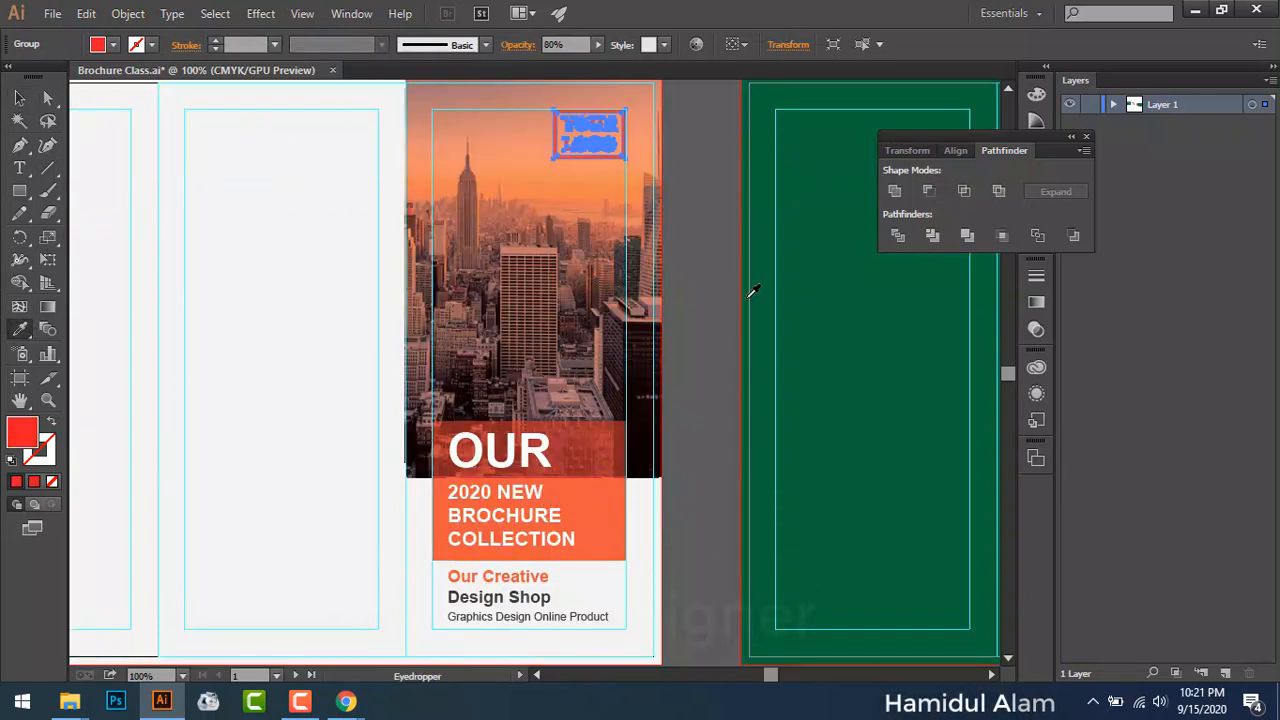
{"action": "key", "text": "v"}
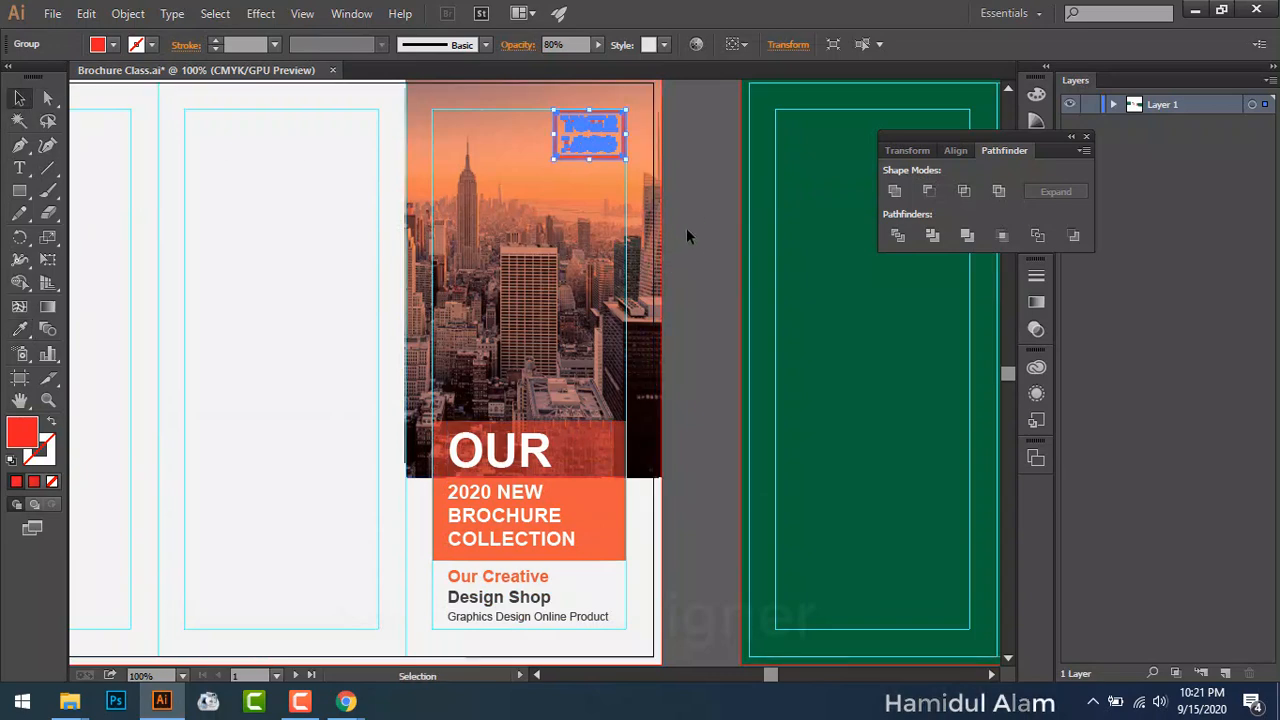
{"action": "left_click", "coordinate": [692, 213]}
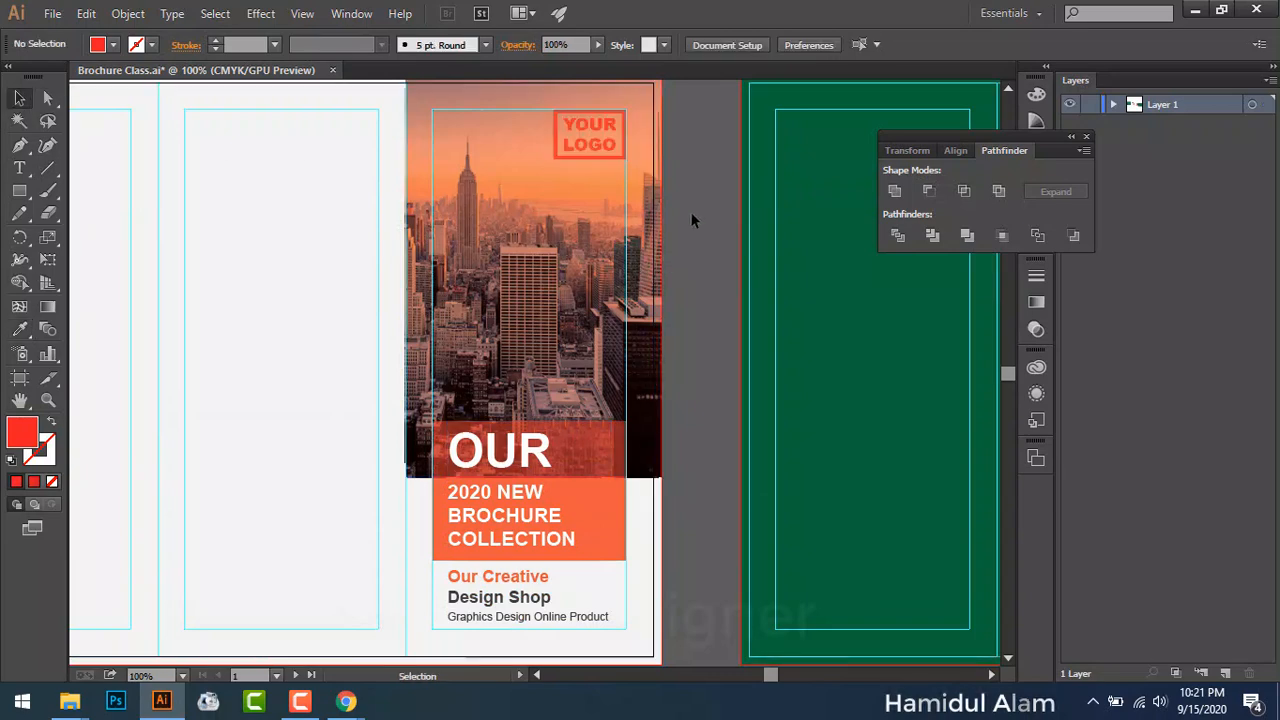
{"action": "left_click", "coordinate": [578, 152]}
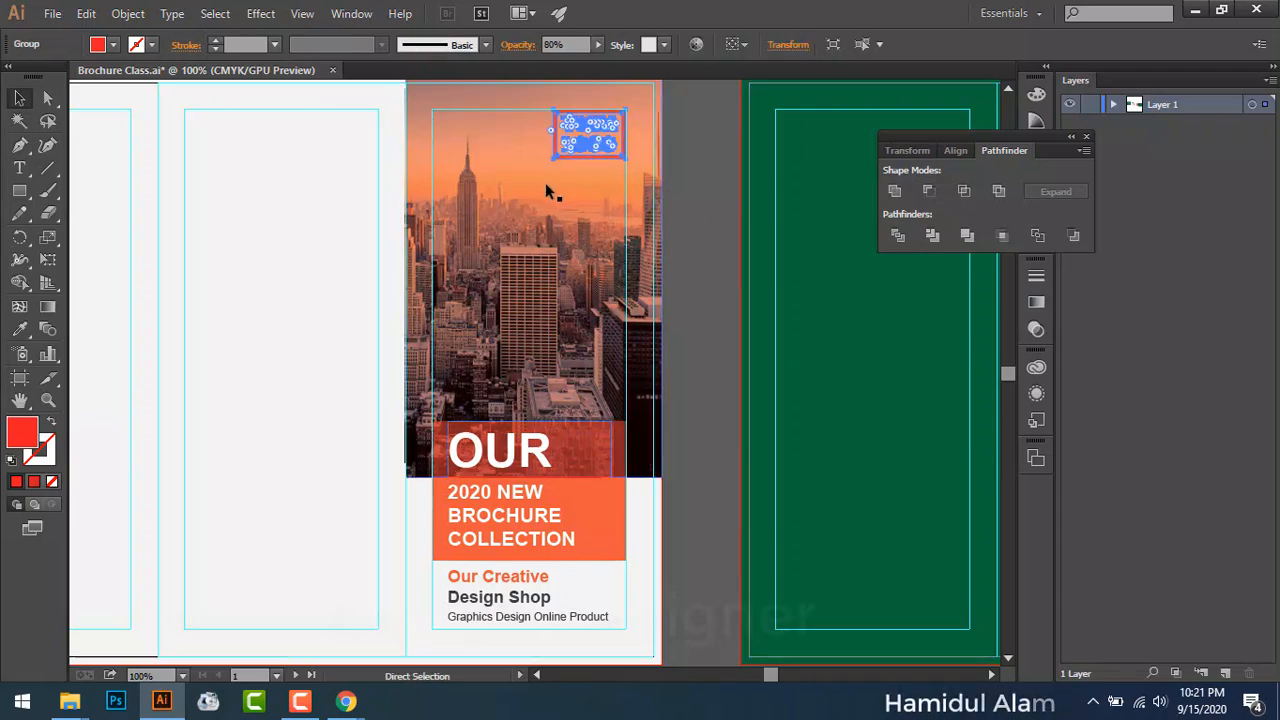
{"action": "key", "text": "ctrl+plus"}
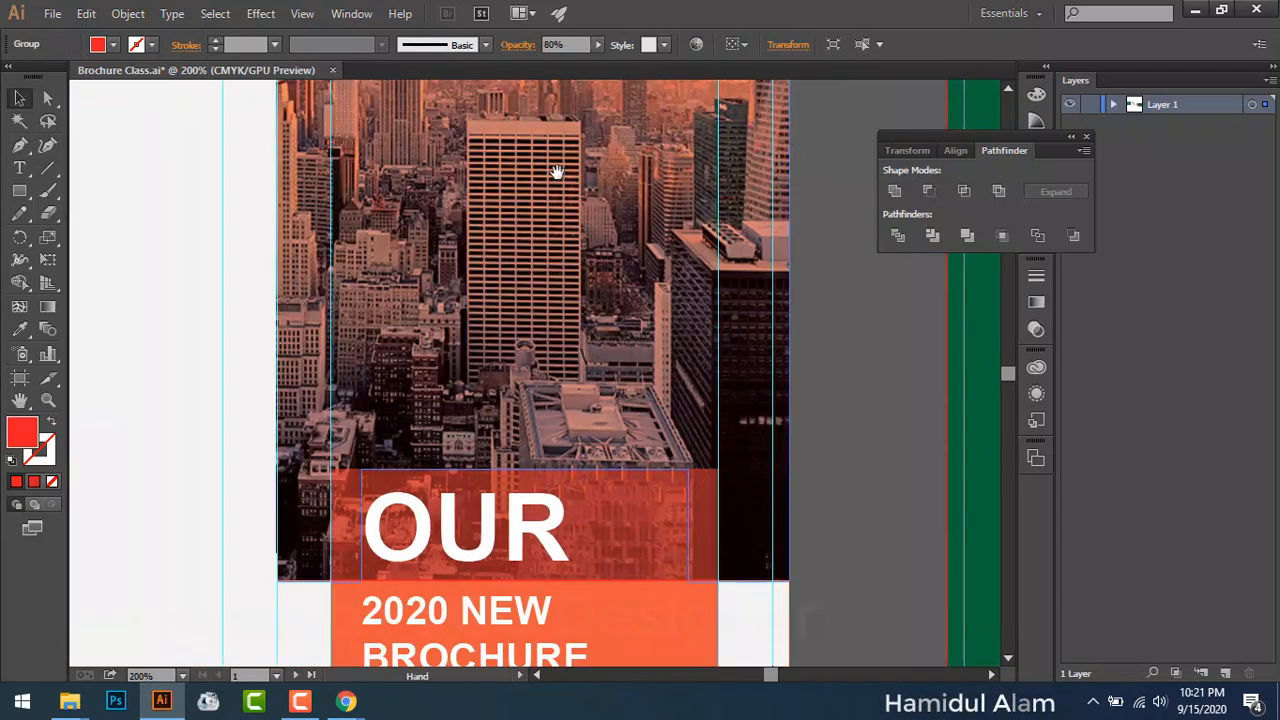
{"action": "left_click_drag", "start_coordinate": [556, 172], "coordinate": [543, 523]}
{"action": "left_click", "coordinate": [798, 198]}
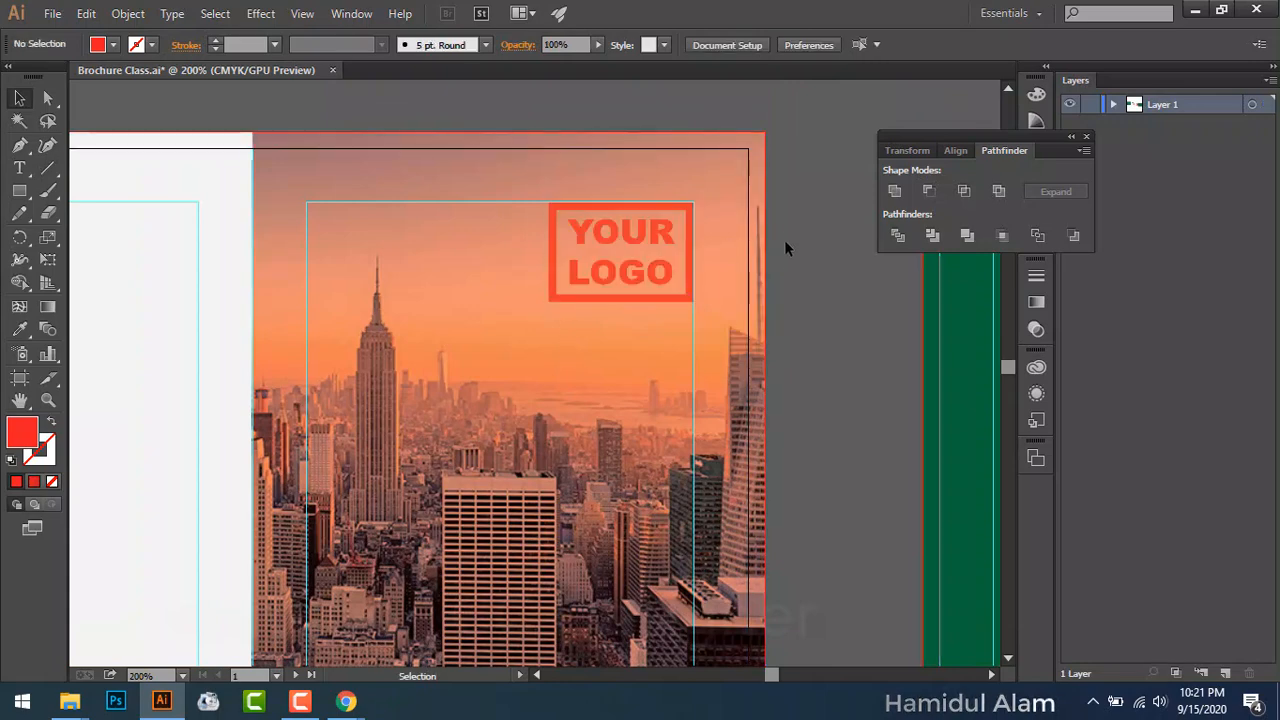
Step: Give the YOUR LOGO group a white fill and deselect it to preview
{"action": "left_click", "coordinate": [671, 298]}
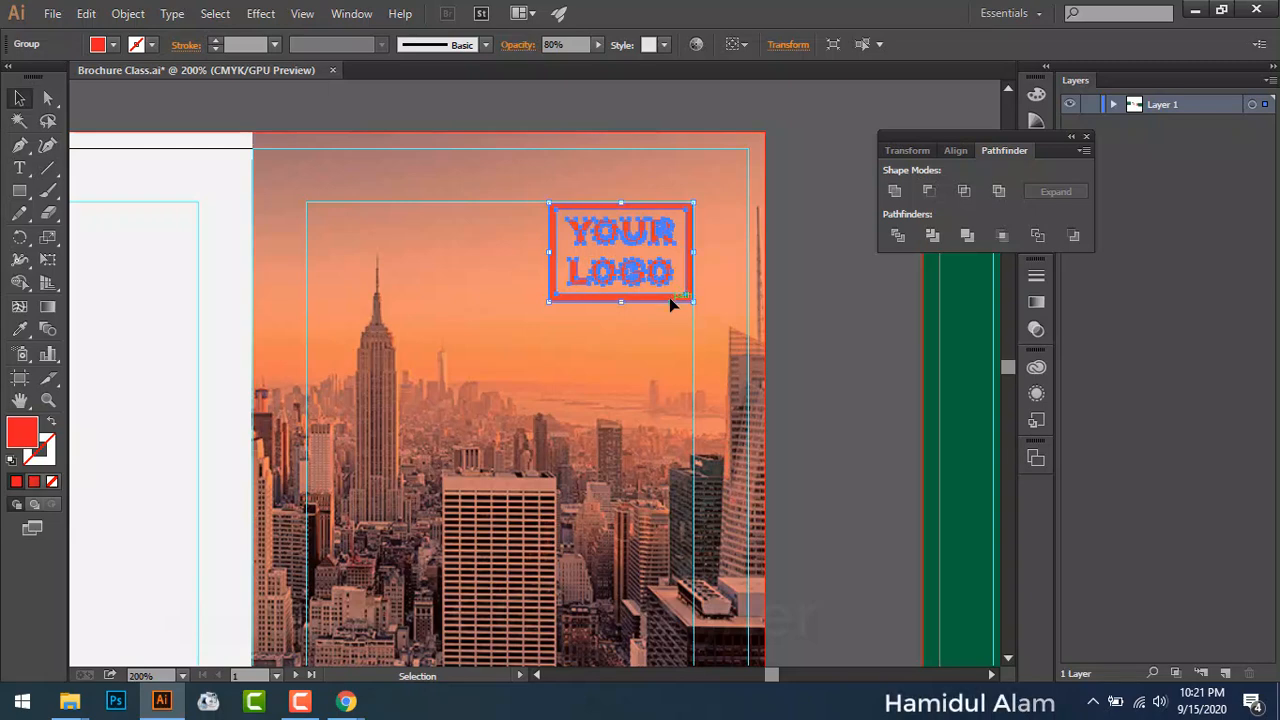
{"action": "left_click", "coordinate": [114, 44]}
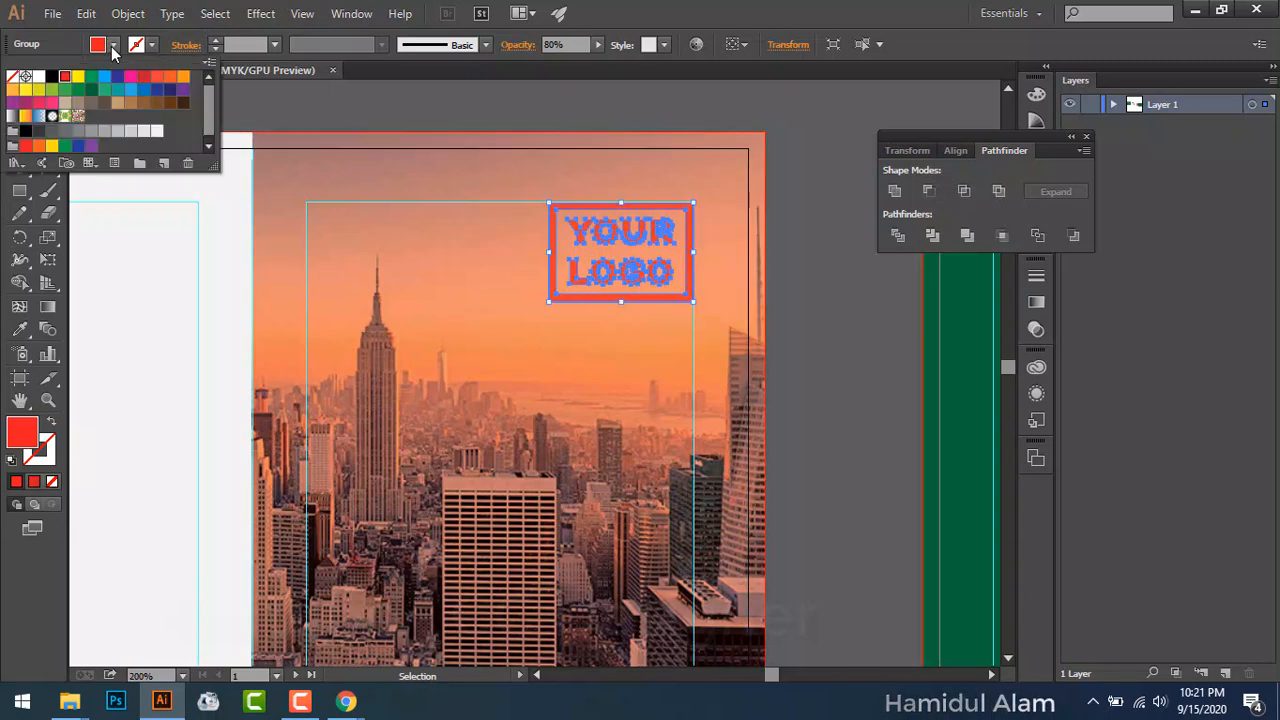
{"action": "left_click", "coordinate": [39, 77]}
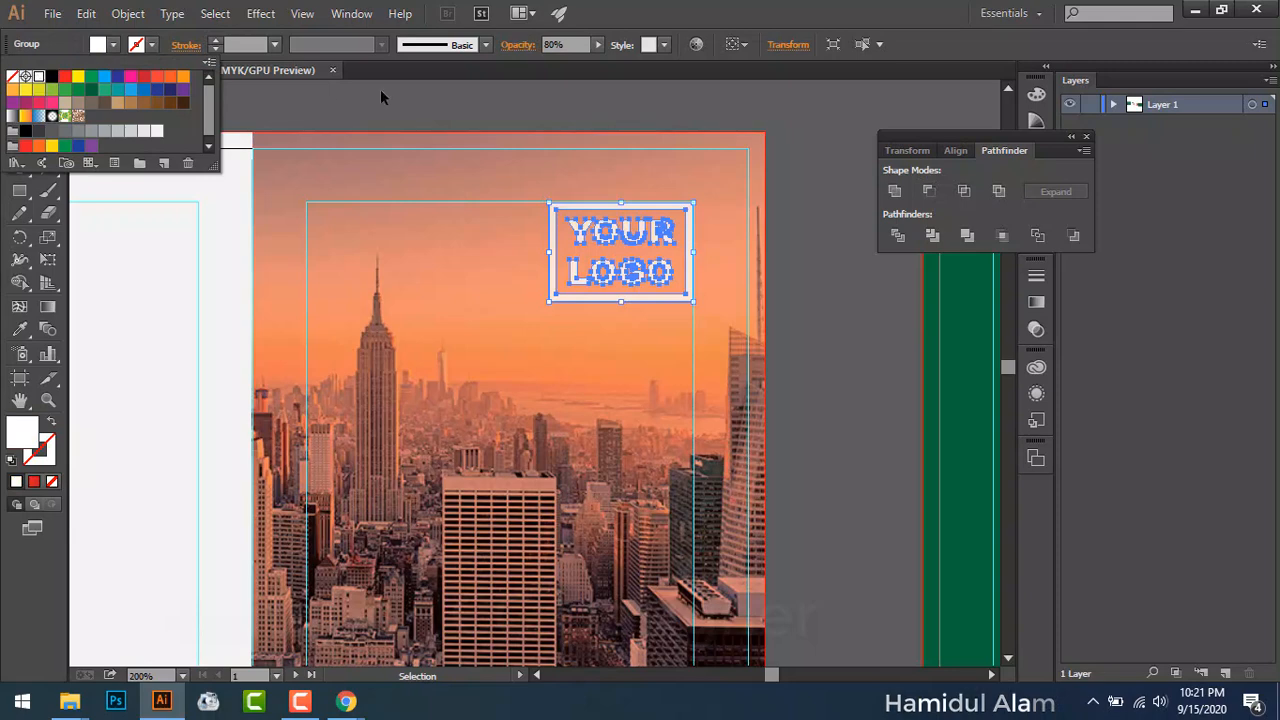
{"action": "left_click", "coordinate": [480, 101]}
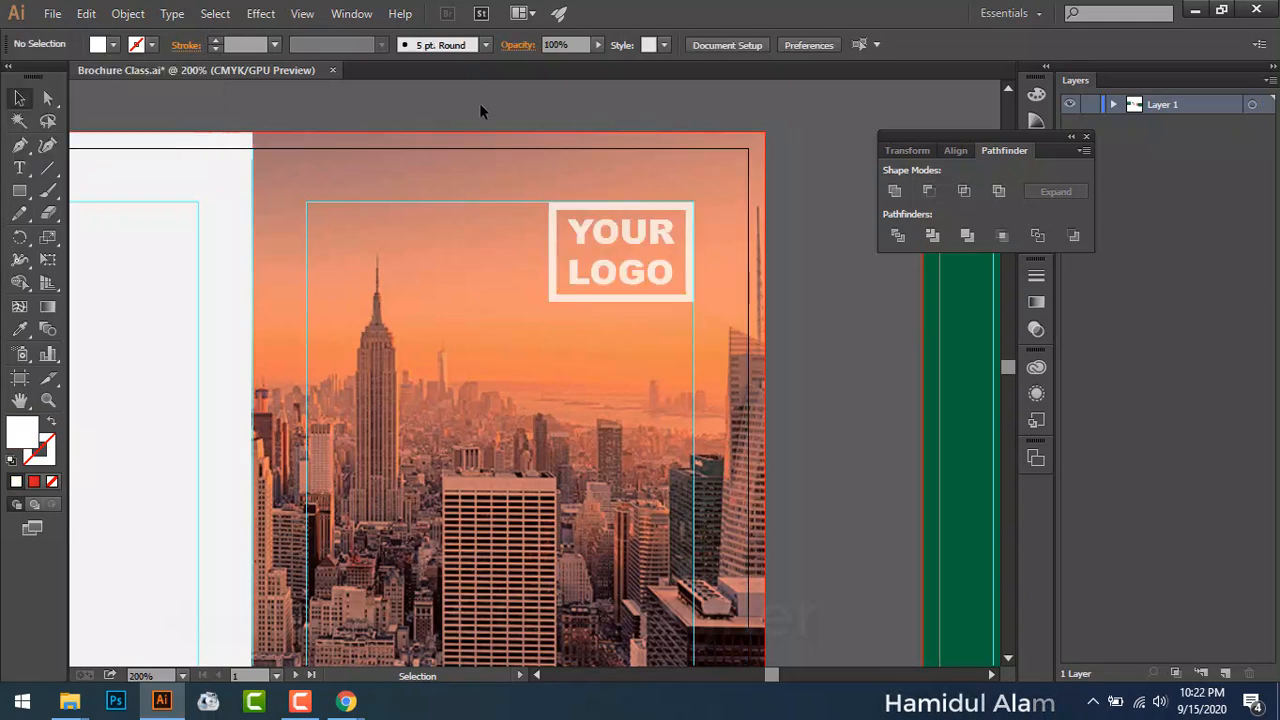
Step: Try a red outline on the logo, undo it, and fill the logo red instead
{"action": "left_click", "coordinate": [575, 295]}
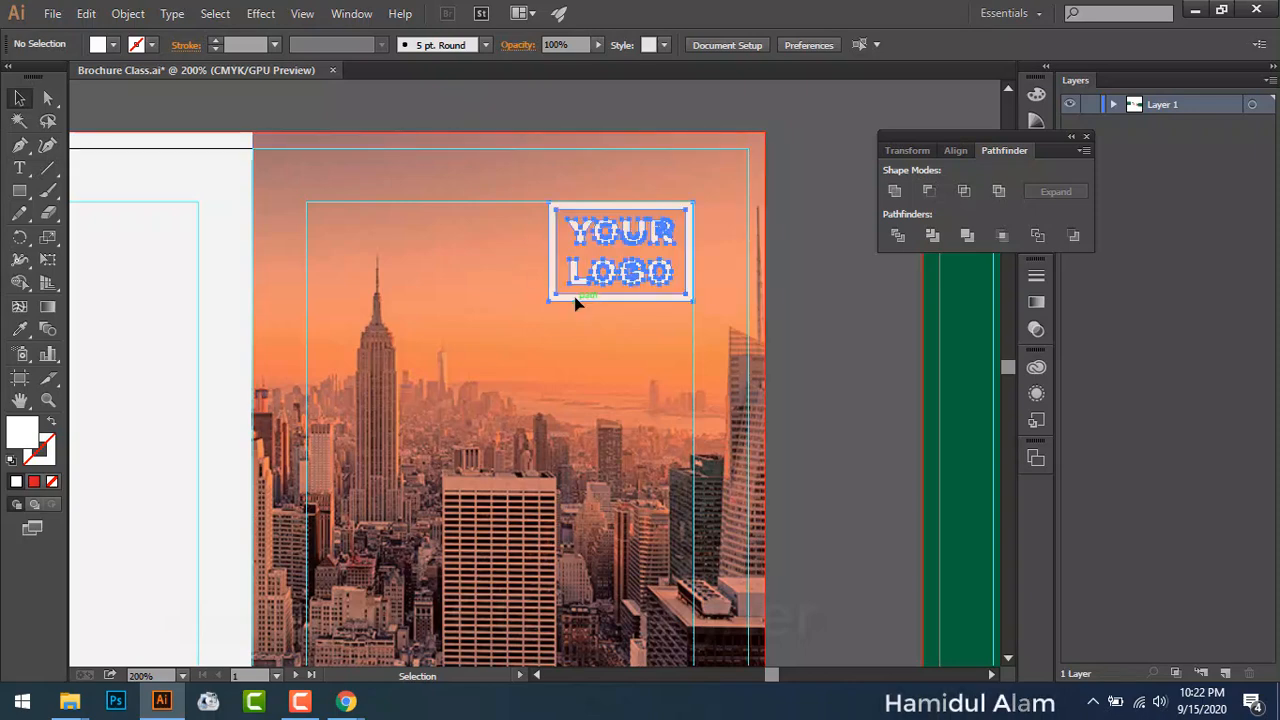
{"action": "left_click", "coordinate": [151, 45]}
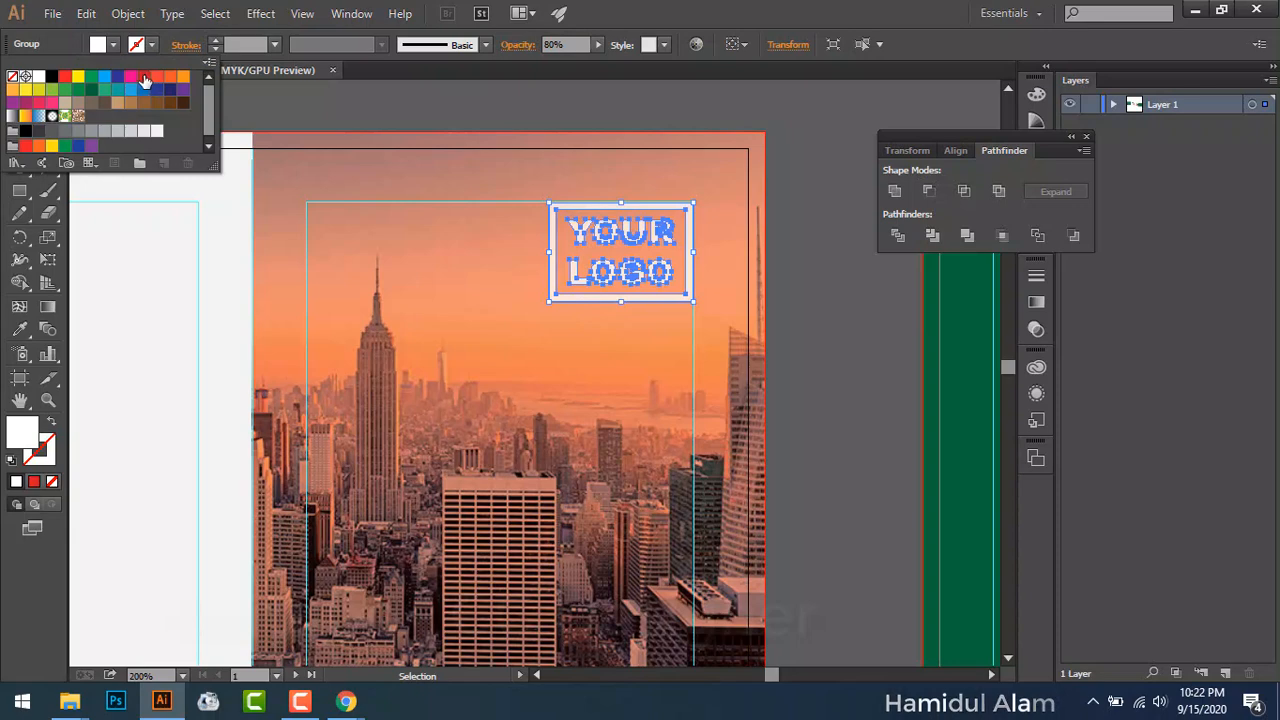
{"action": "left_click", "coordinate": [144, 78]}
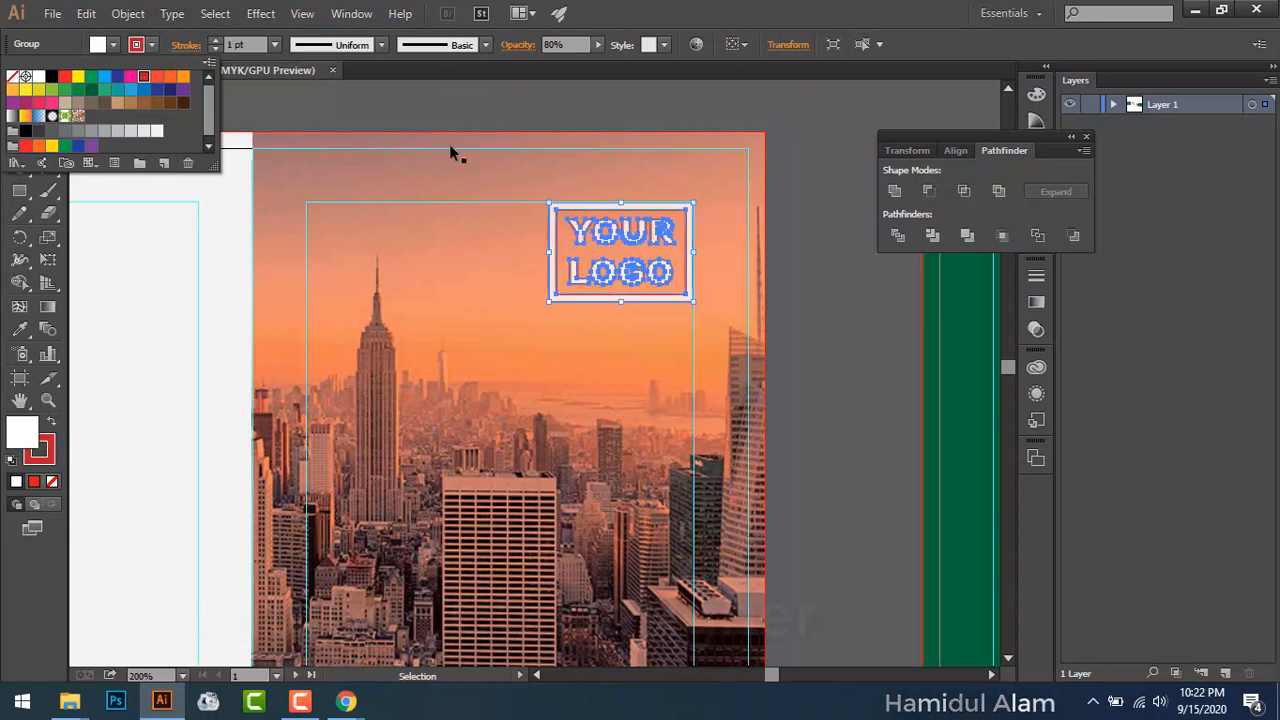
{"action": "left_click", "coordinate": [151, 47]}
{"action": "key", "text": "ctrl+z"}
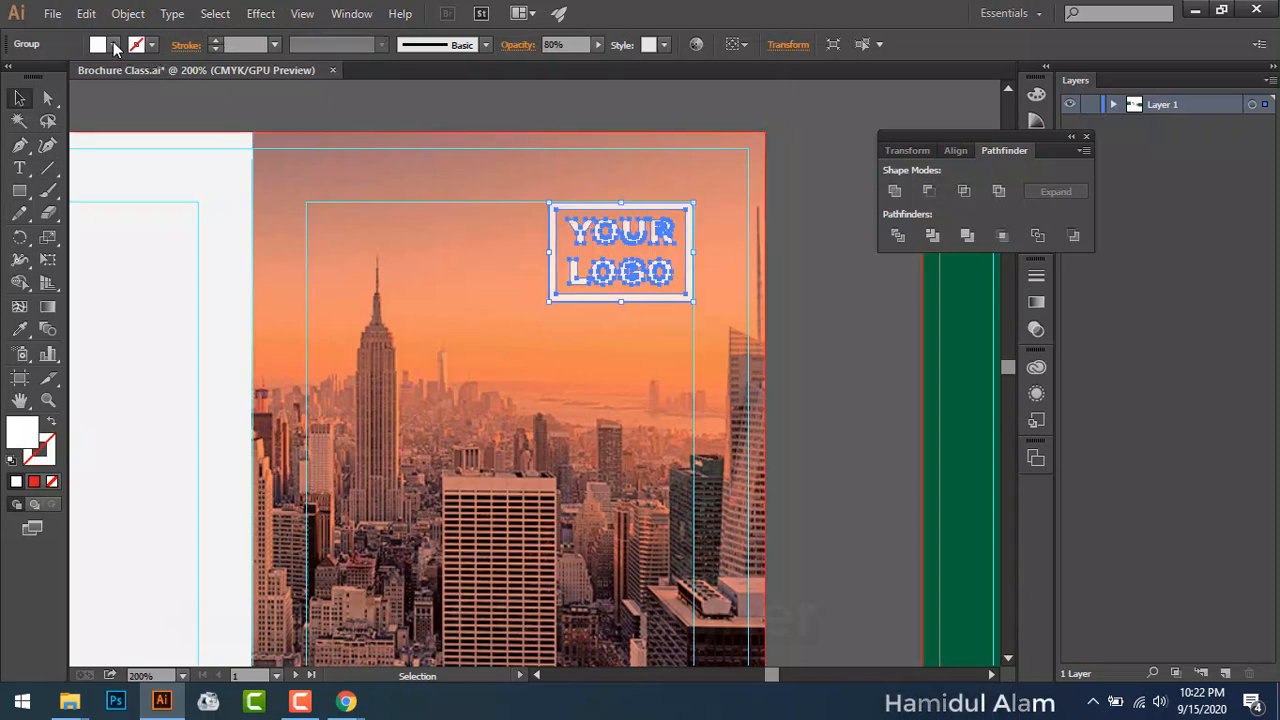
{"action": "left_click", "coordinate": [151, 47]}
{"action": "left_click", "coordinate": [144, 77]}
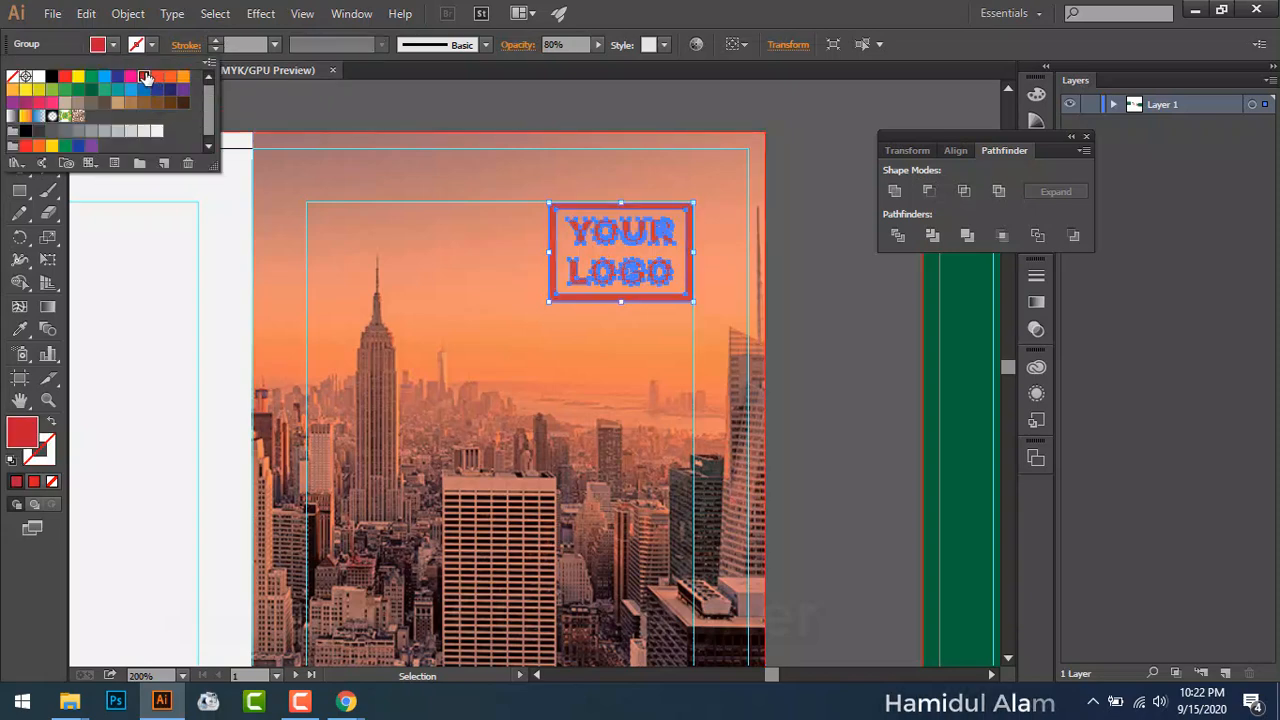
{"action": "left_click", "coordinate": [400, 77]}
{"action": "left_click", "coordinate": [405, 98]}
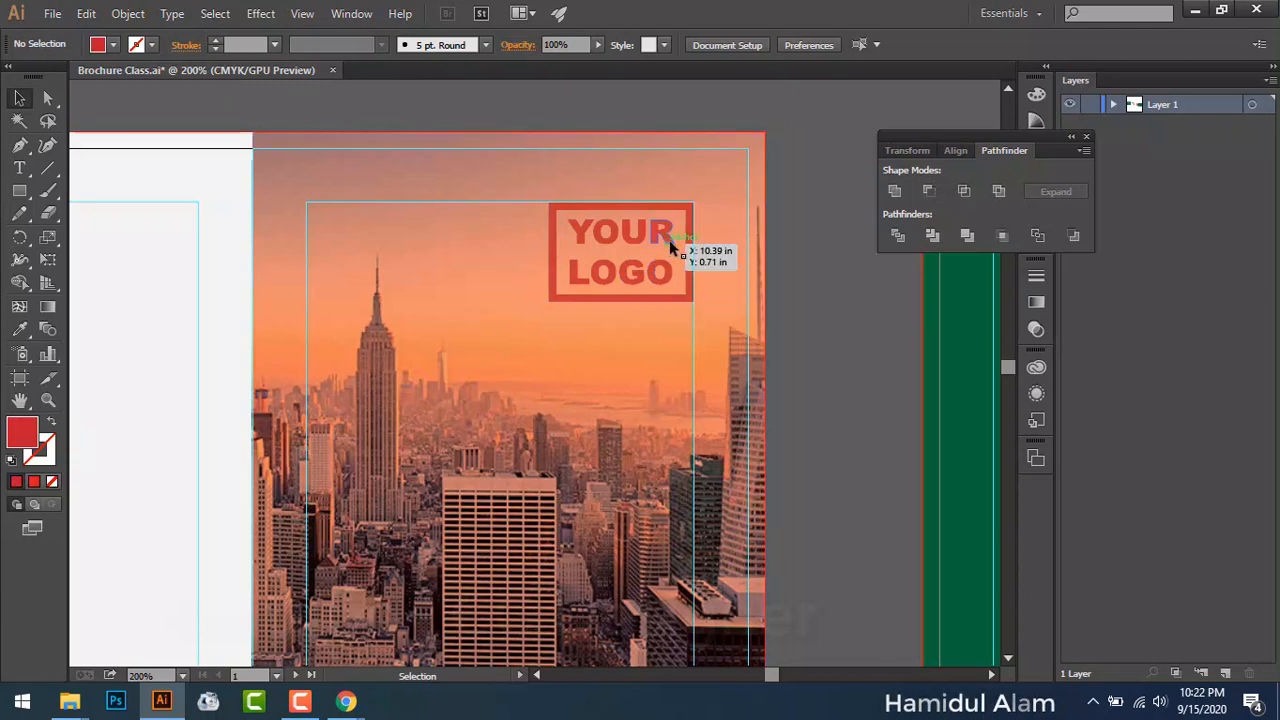
Step: Bring the YOUR LOGO group to the front with Arrange > Bring to Front
{"action": "right_click", "coordinate": [622, 305]}
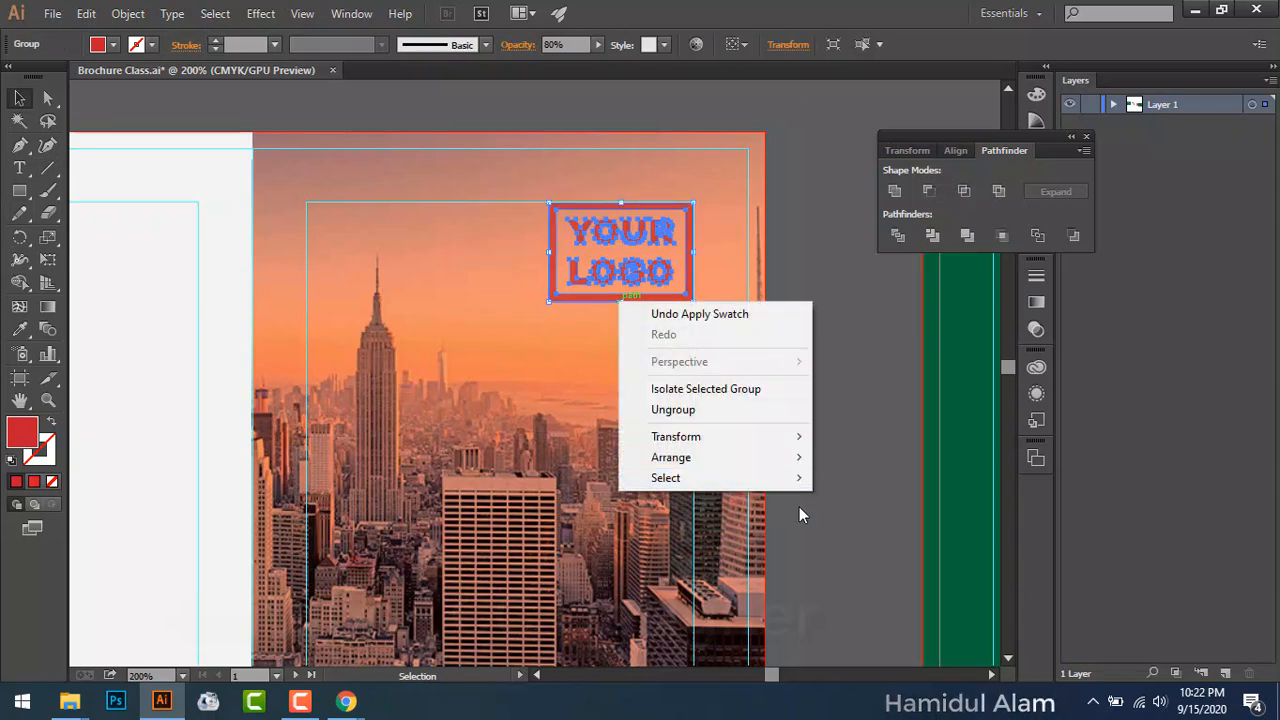
{"action": "mouse_move", "coordinate": [800, 460]}
{"action": "left_click", "coordinate": [840, 457]}
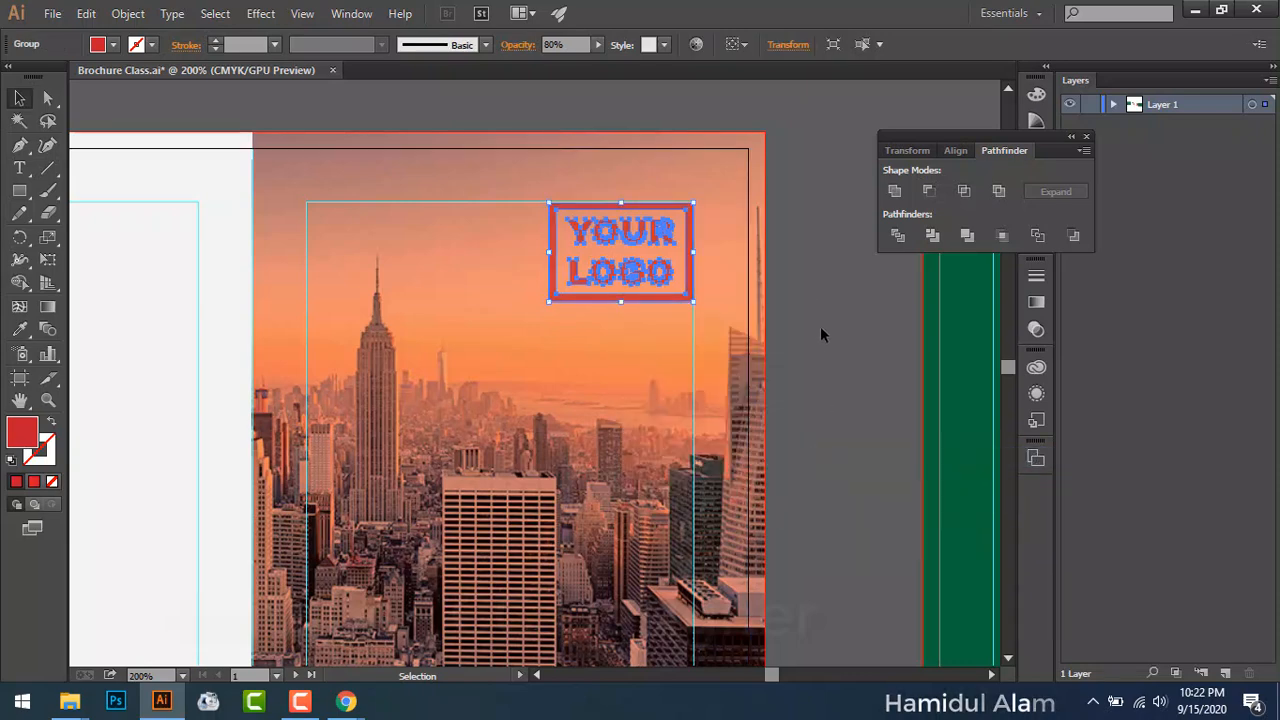
{"action": "left_click", "coordinate": [815, 327]}
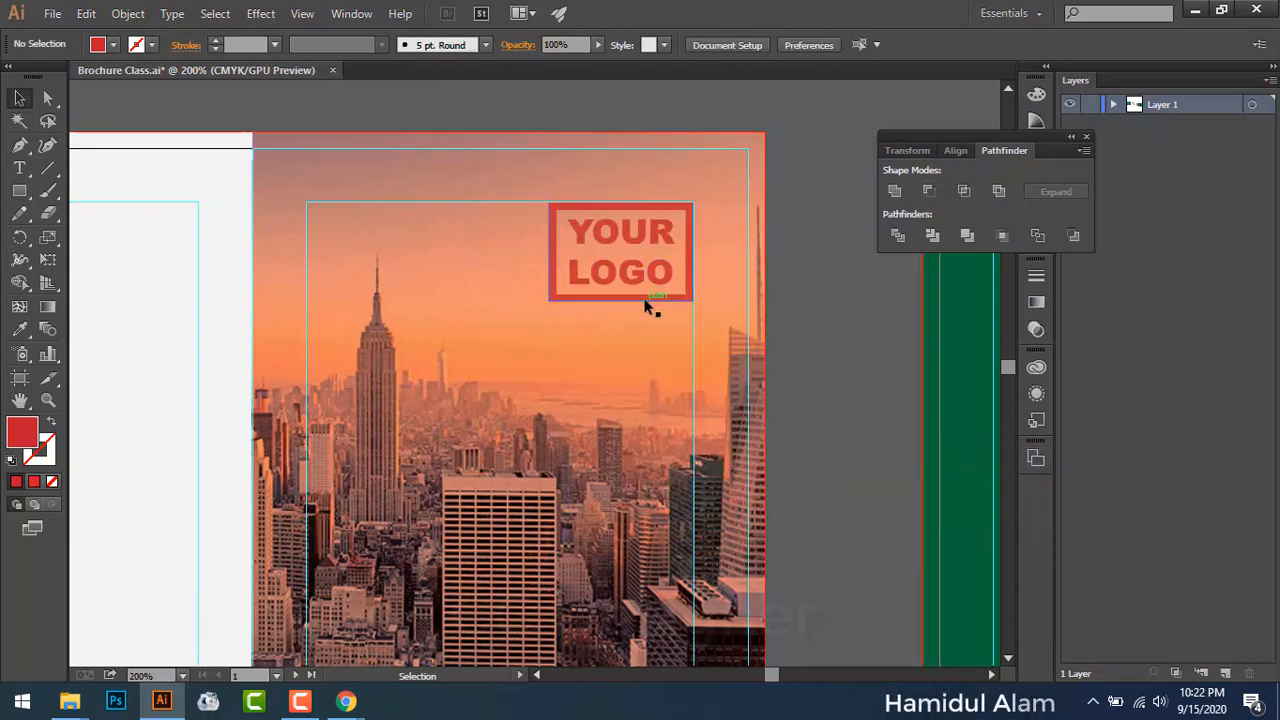
Step: Change the logo's fill from red back to white and review the cover panel
{"action": "left_click", "coordinate": [617, 298]}
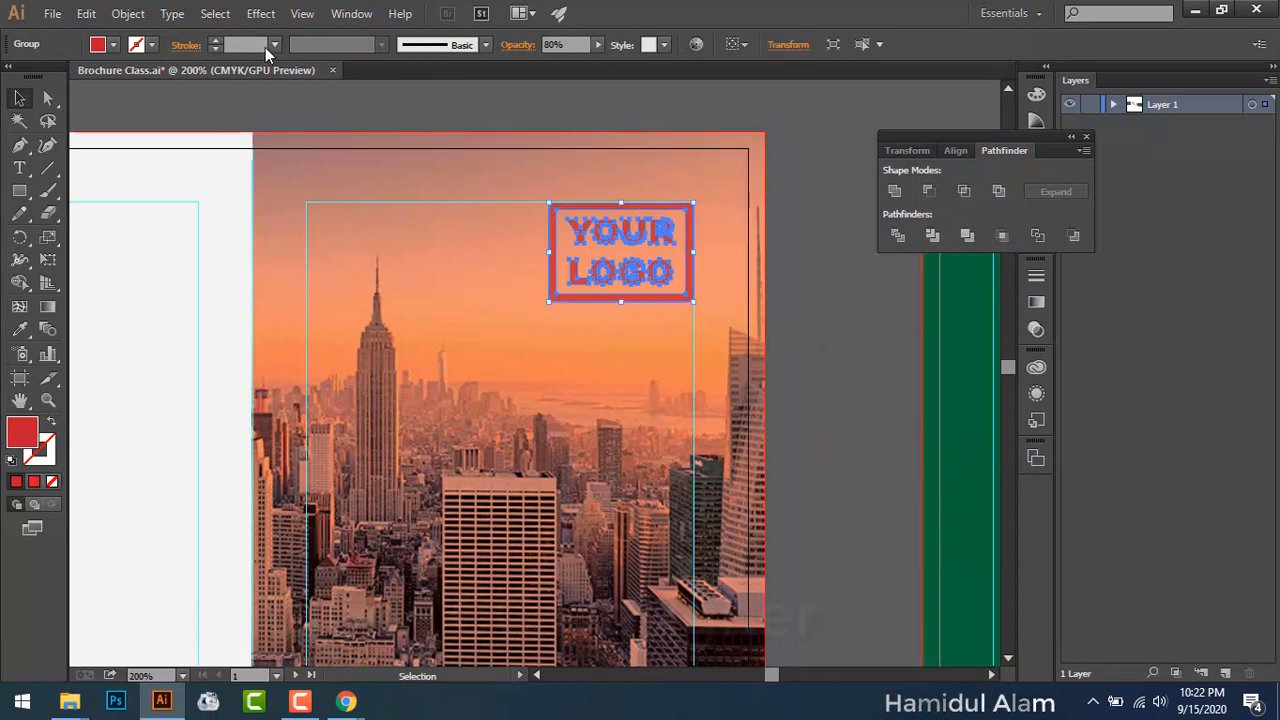
{"action": "left_click", "coordinate": [114, 45]}
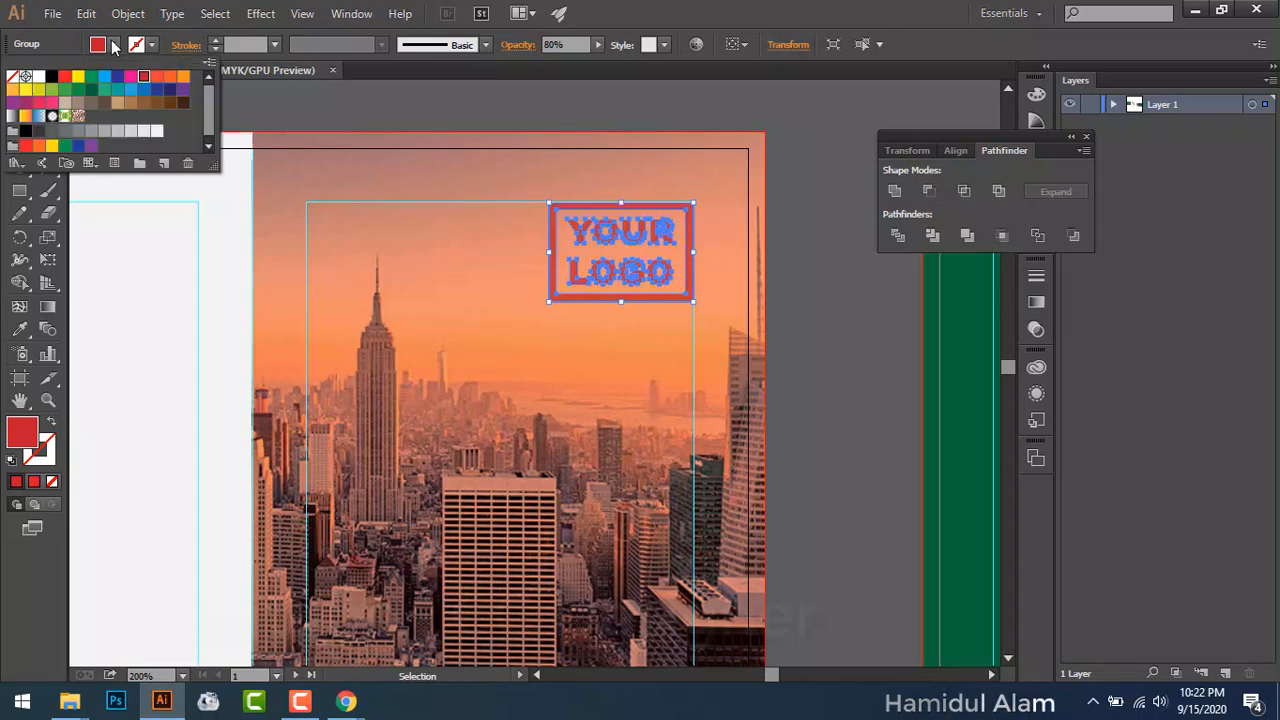
{"action": "left_click", "coordinate": [38, 76]}
{"action": "left_click", "coordinate": [523, 106]}
{"action": "left_click", "coordinate": [523, 112]}
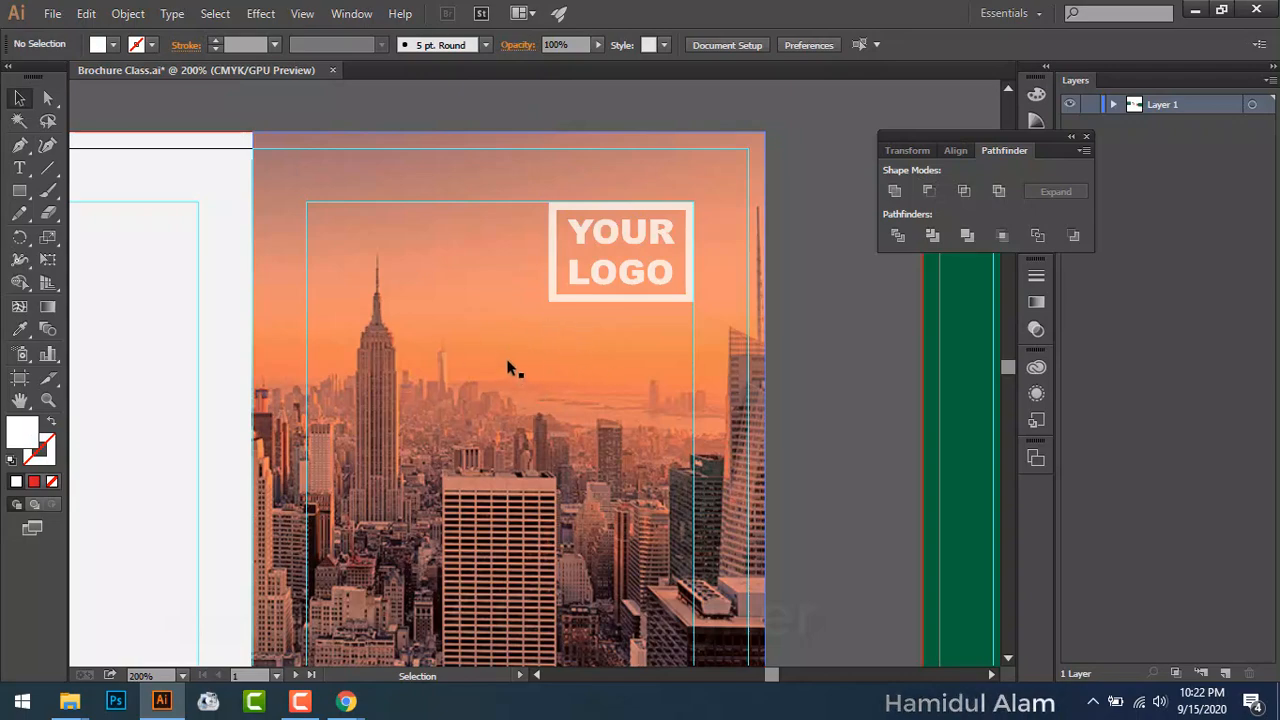
{"action": "left_click_drag", "start_coordinate": [411, 357], "coordinate": [590, 342]}
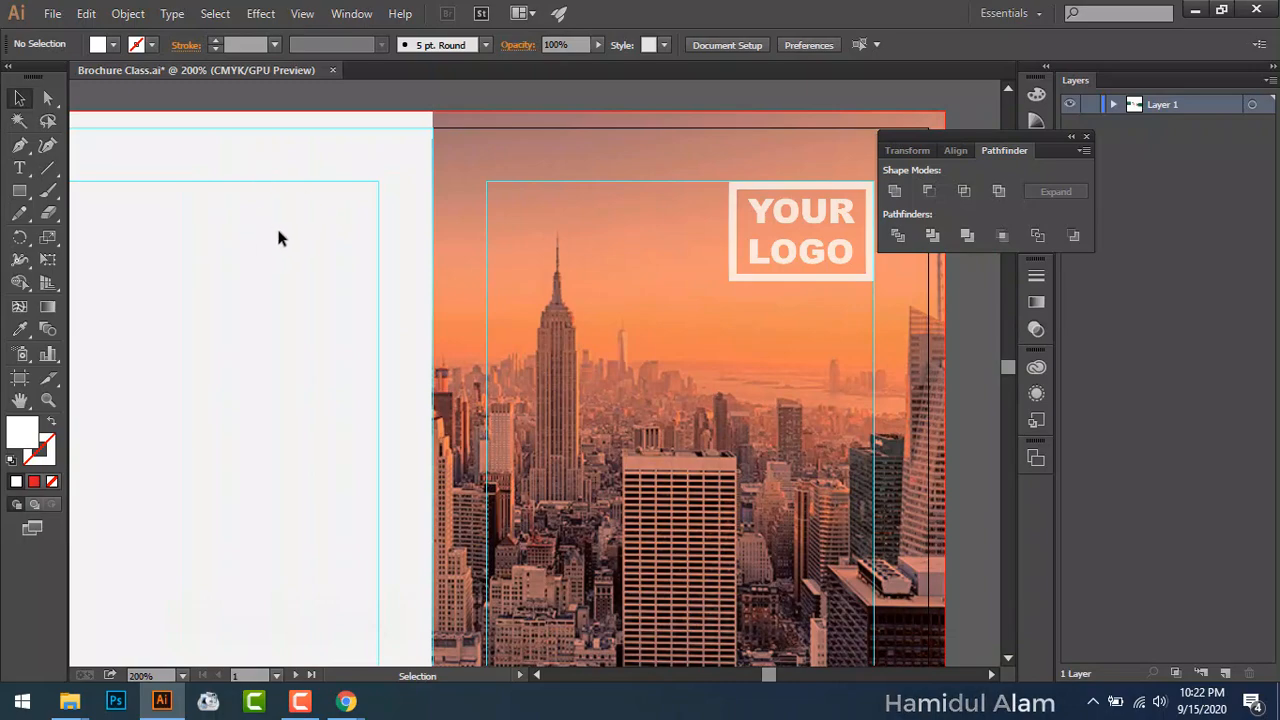
{"action": "left_click_drag", "start_coordinate": [471, 374], "coordinate": [312, 291]}
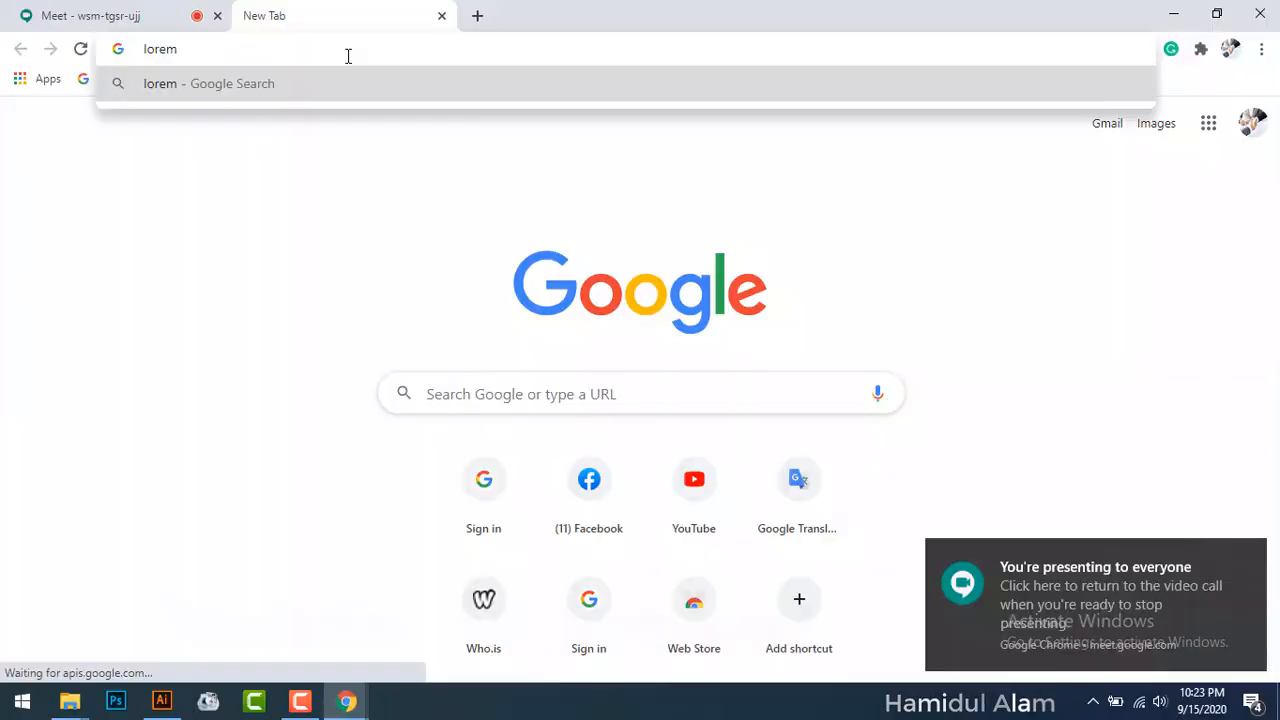
Step: Search 'ipsum' in Chrome, open the lipsum.com result, then return to the Illustrator brochure
{"action": "type", "text": "ipsum"}
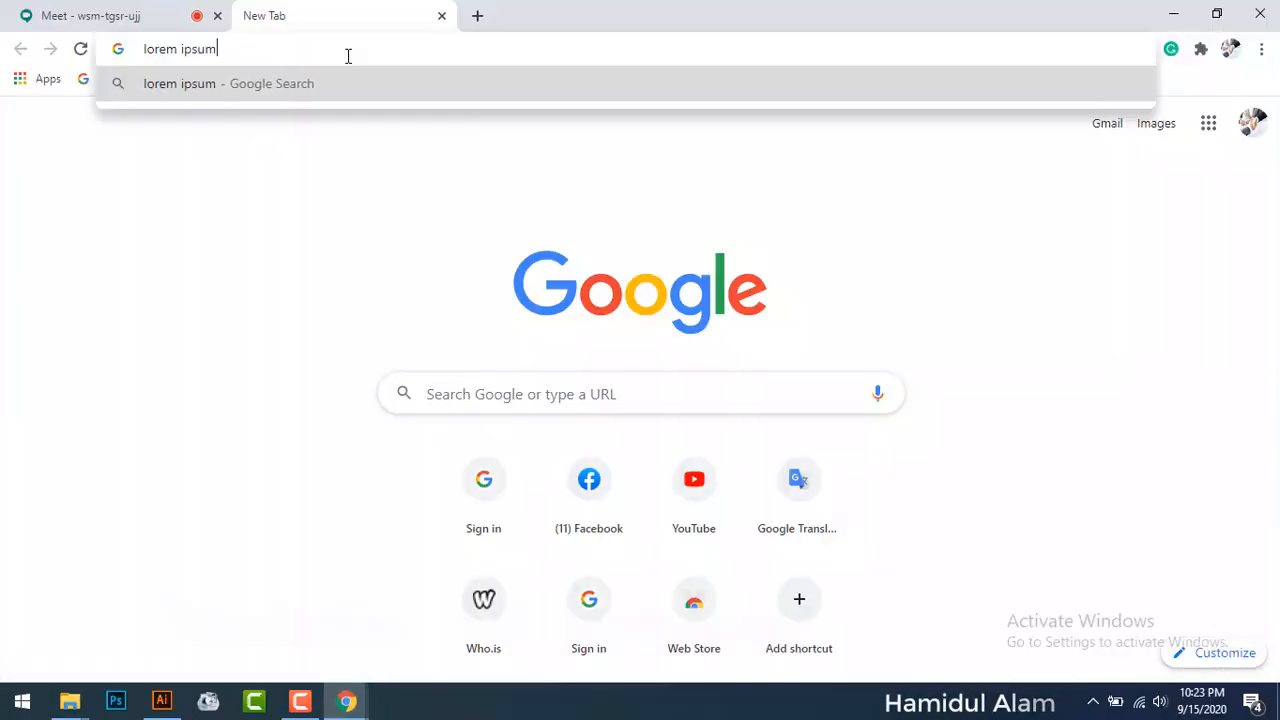
{"action": "key", "text": "Return"}
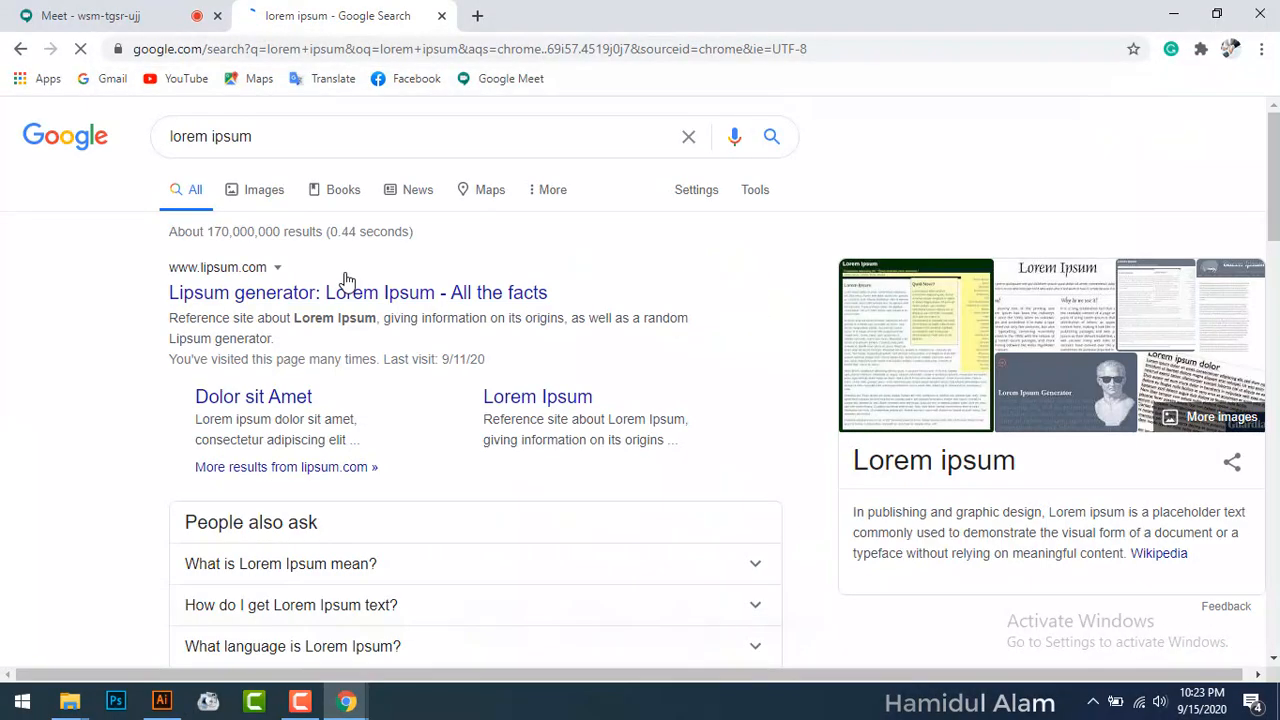
{"action": "left_click", "coordinate": [333, 300]}
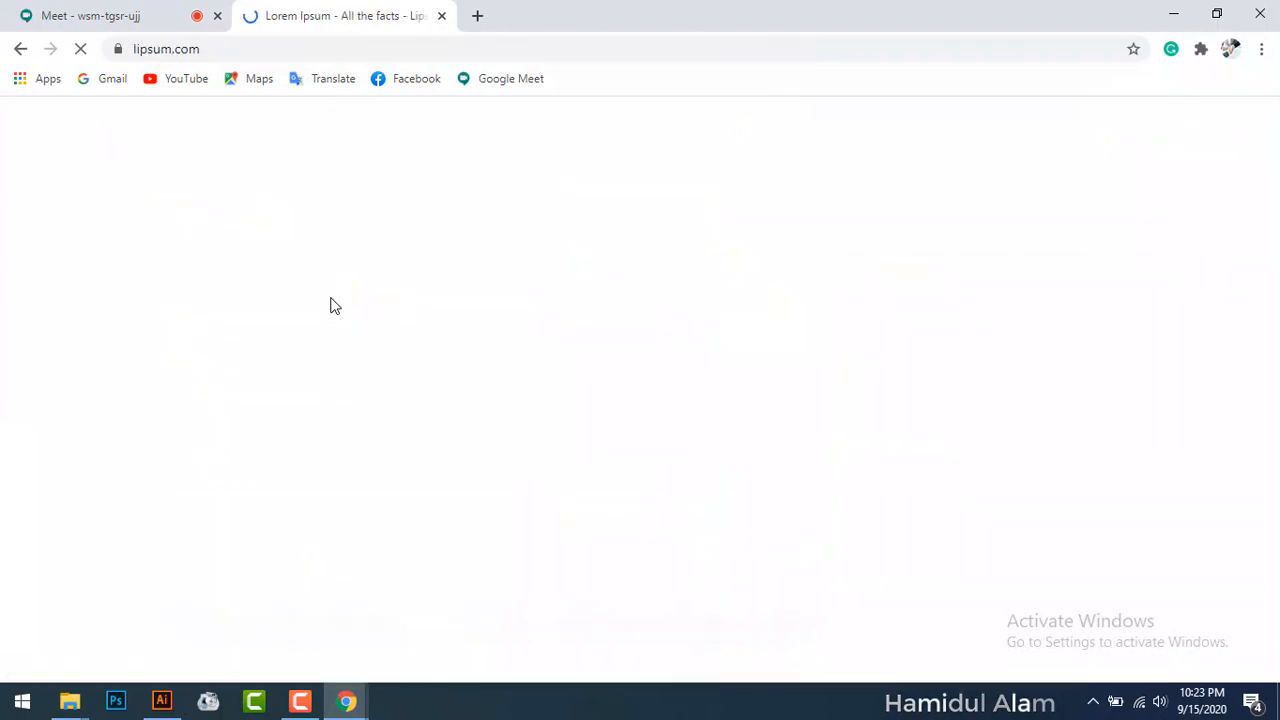
{"action": "scroll", "coordinate": [325, 298], "scroll_direction": "down", "scroll_amount": 2}
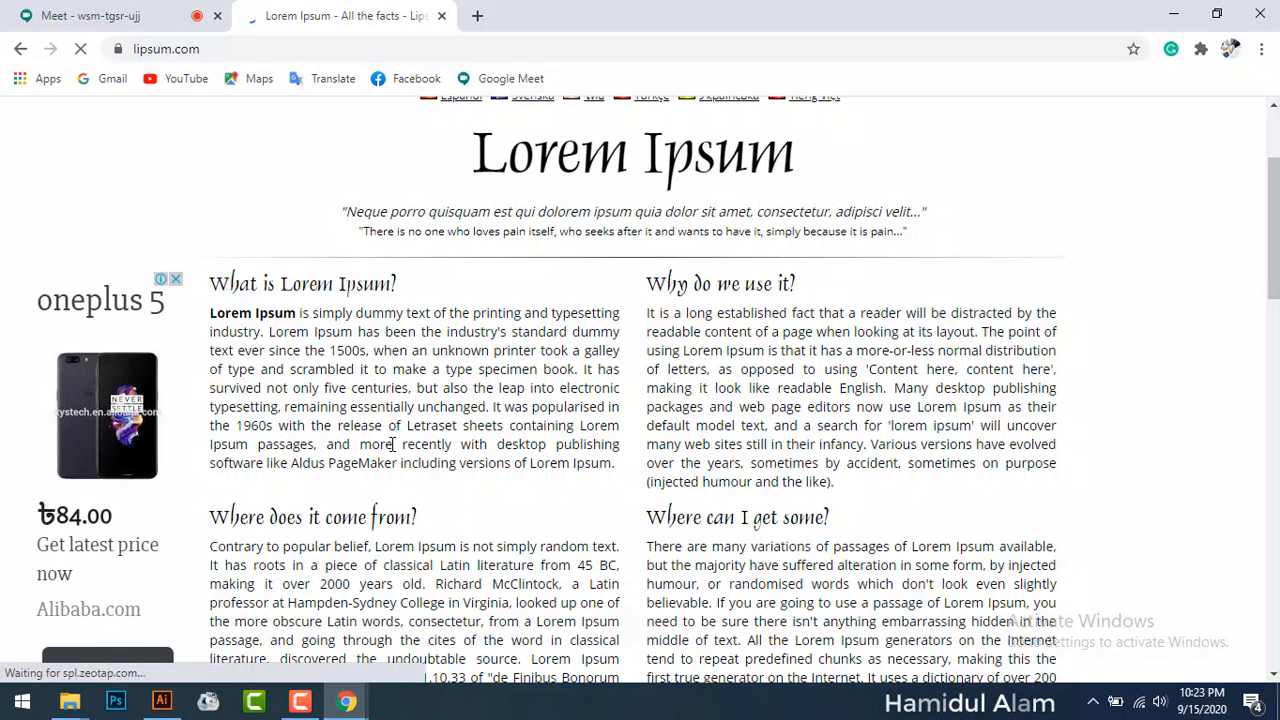
{"action": "left_click", "coordinate": [161, 701]}
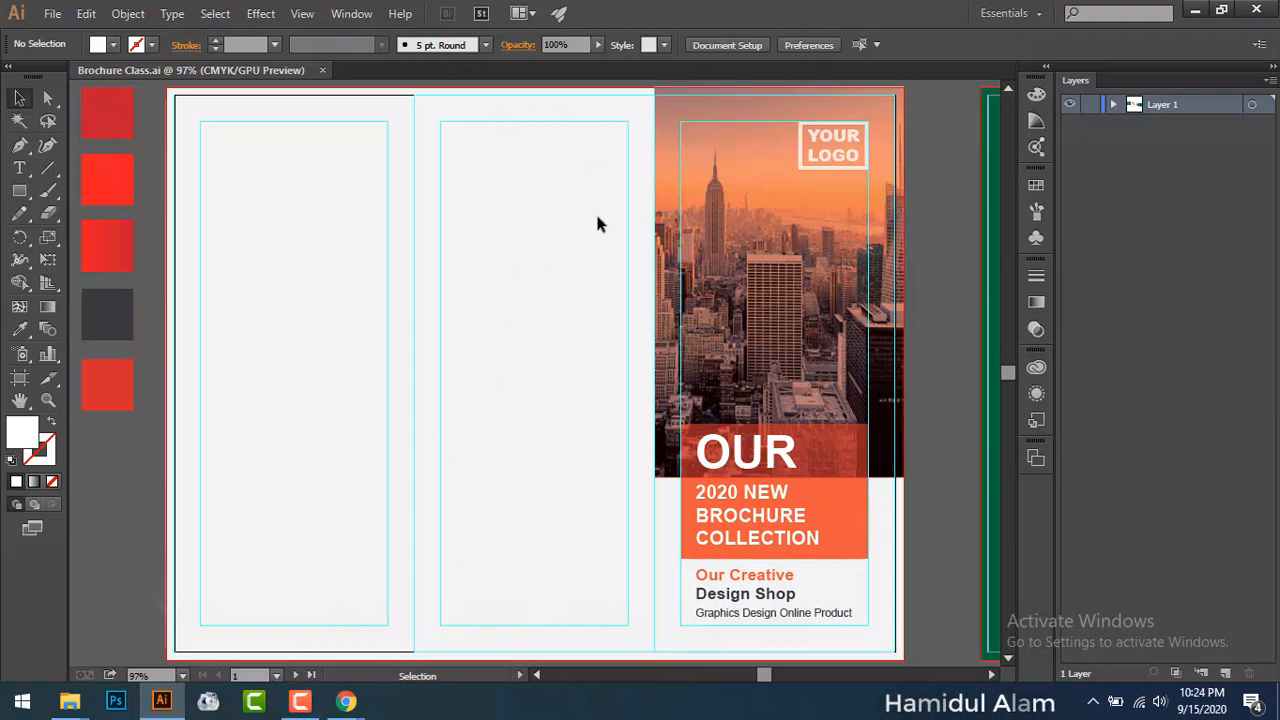
Step: Switch between windows to bring up the lipsum.com page and then the Illustrator brochure
{"action": "left_click", "coordinate": [1197, 11]}
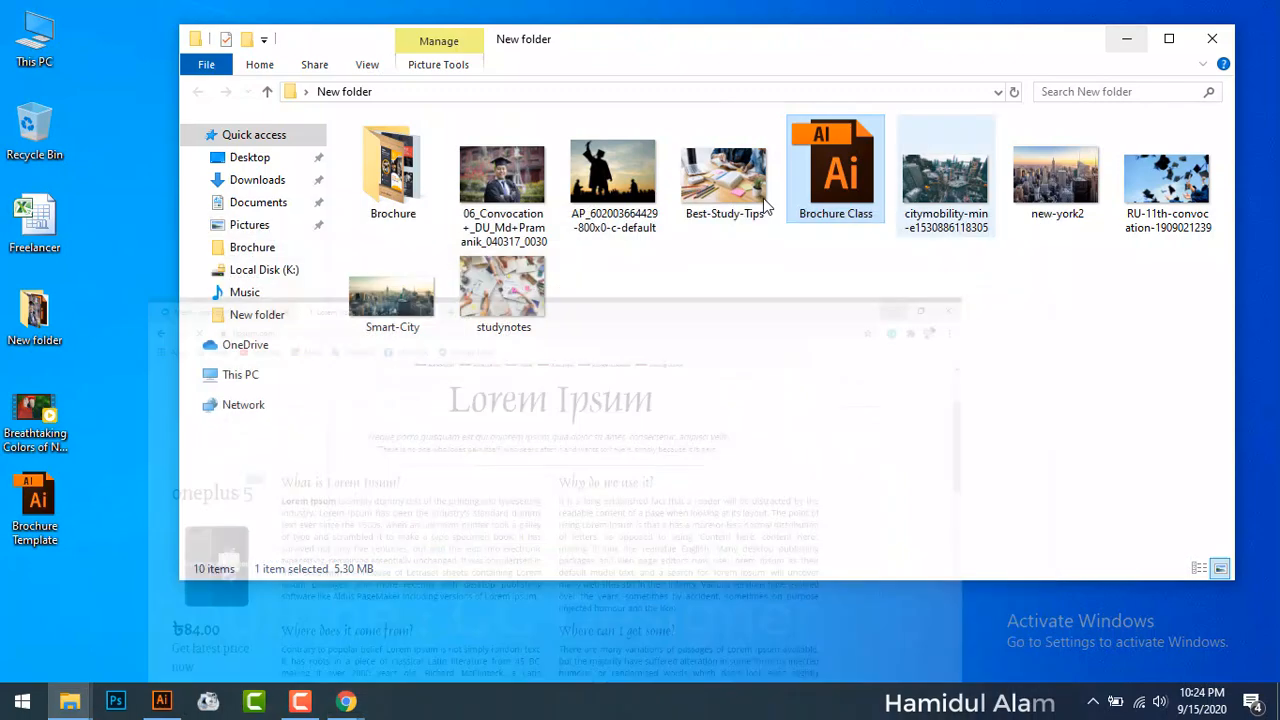
{"action": "left_click", "coordinate": [1174, 12]}
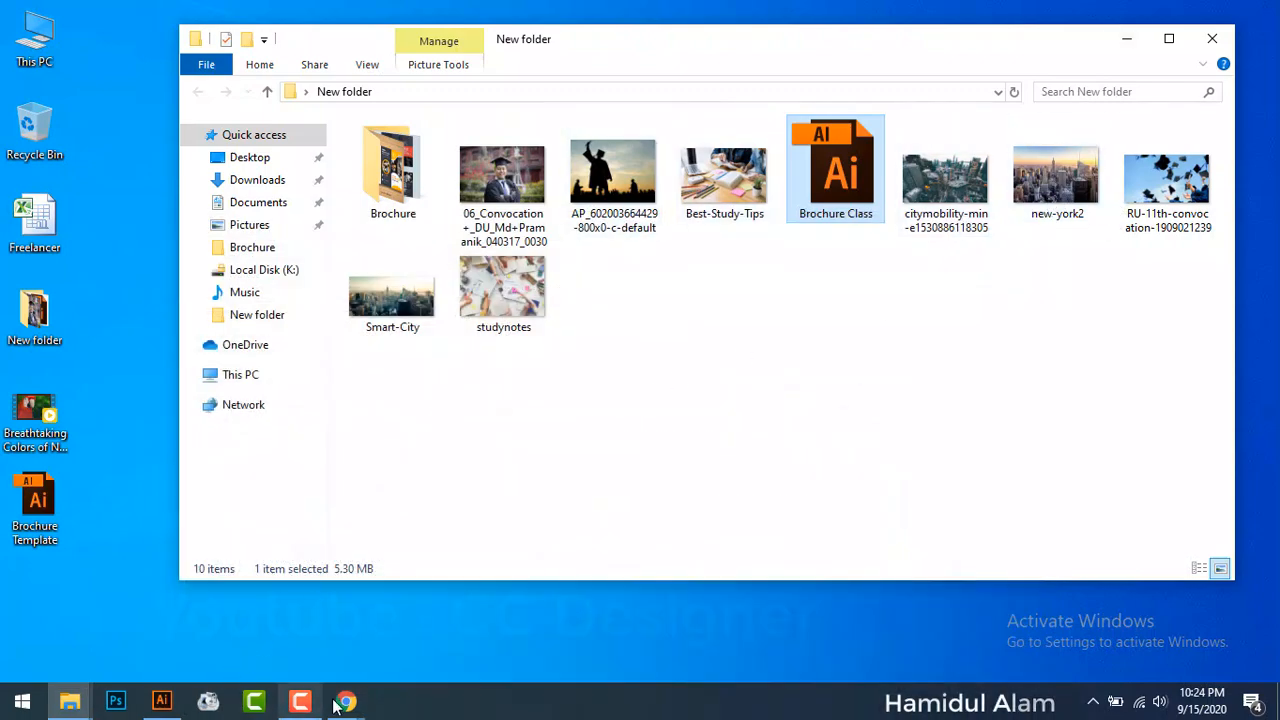
{"action": "mouse_move", "coordinate": [346, 701]}
{"action": "left_click", "coordinate": [280, 650]}
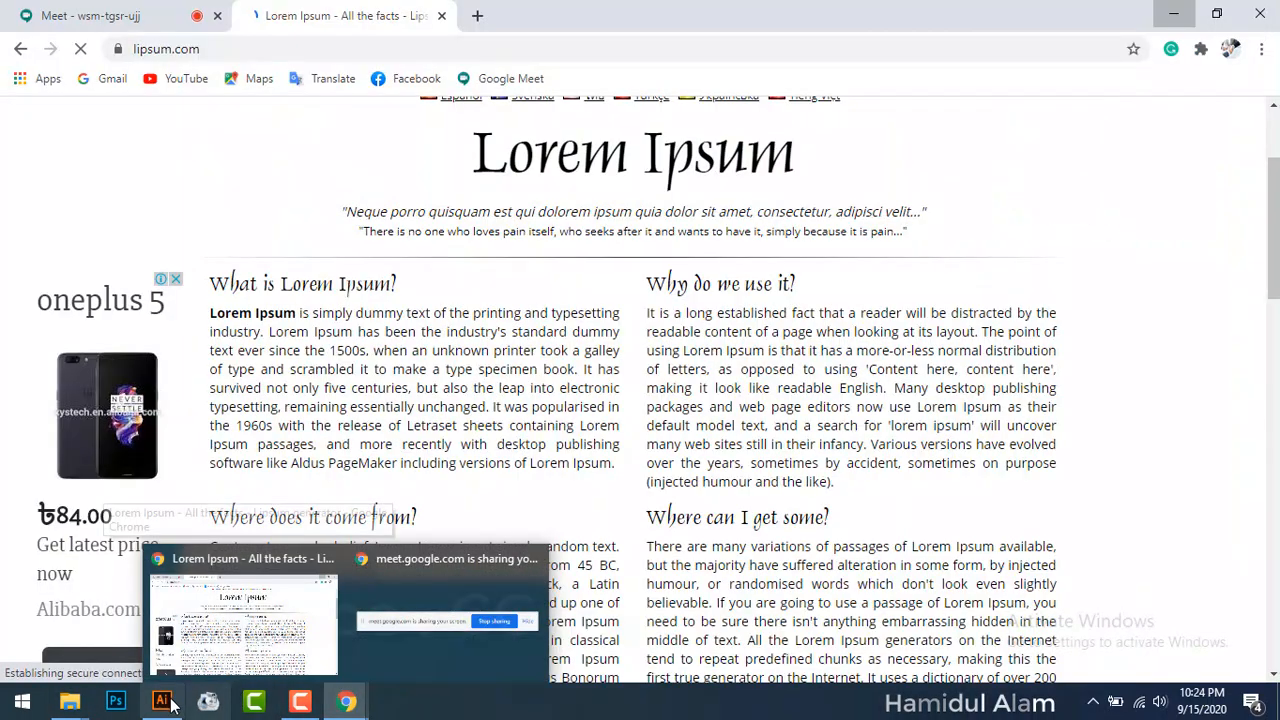
{"action": "left_click", "coordinate": [278, 655]}
{"action": "left_click", "coordinate": [161, 701]}
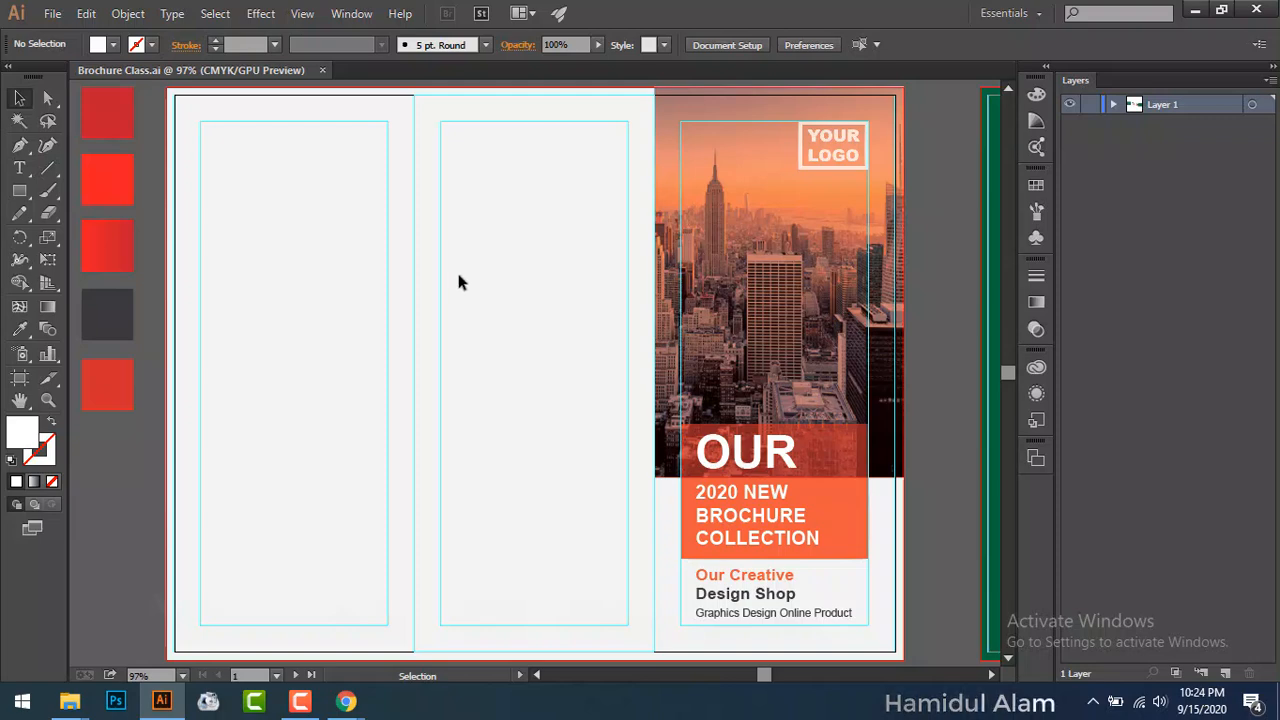
Step: Copy the 'What is Lorem Ipsum?' heading from lipsum.com and return to Illustrator
{"action": "key", "text": "alt+Tab"}
{"action": "left_click_drag", "start_coordinate": [210, 283], "coordinate": [400, 284]}
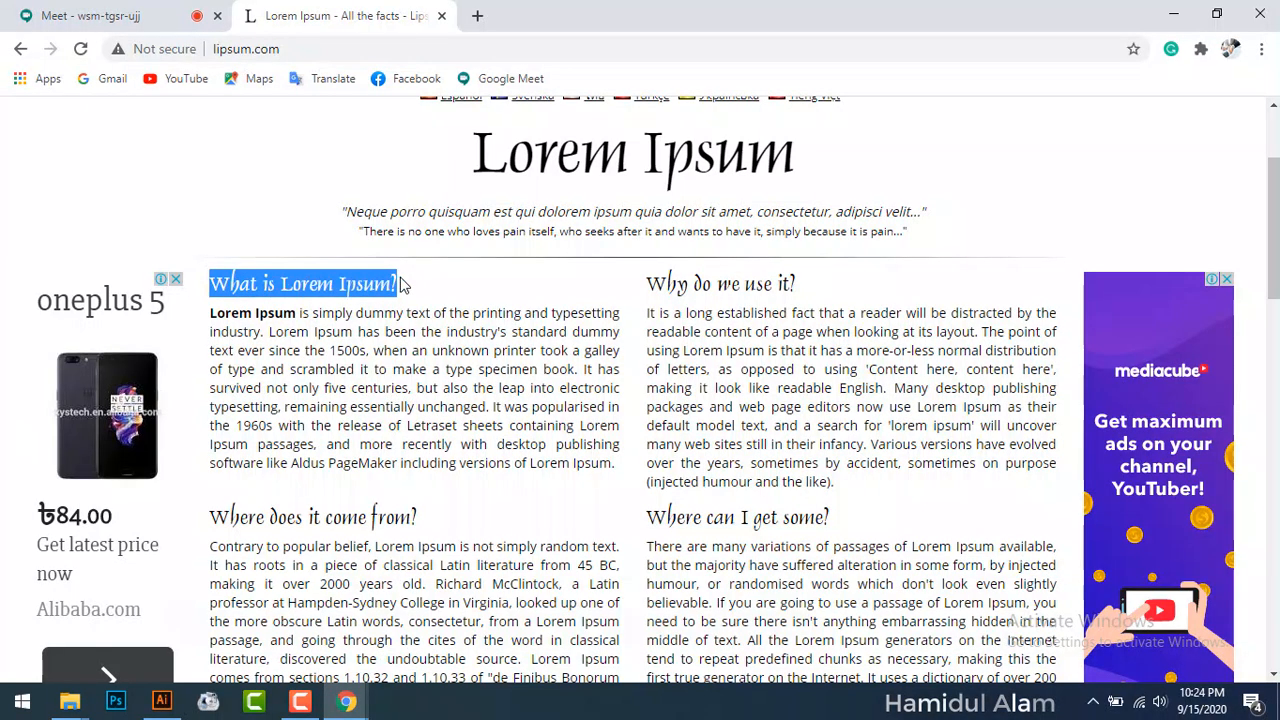
{"action": "right_click", "coordinate": [397, 282]}
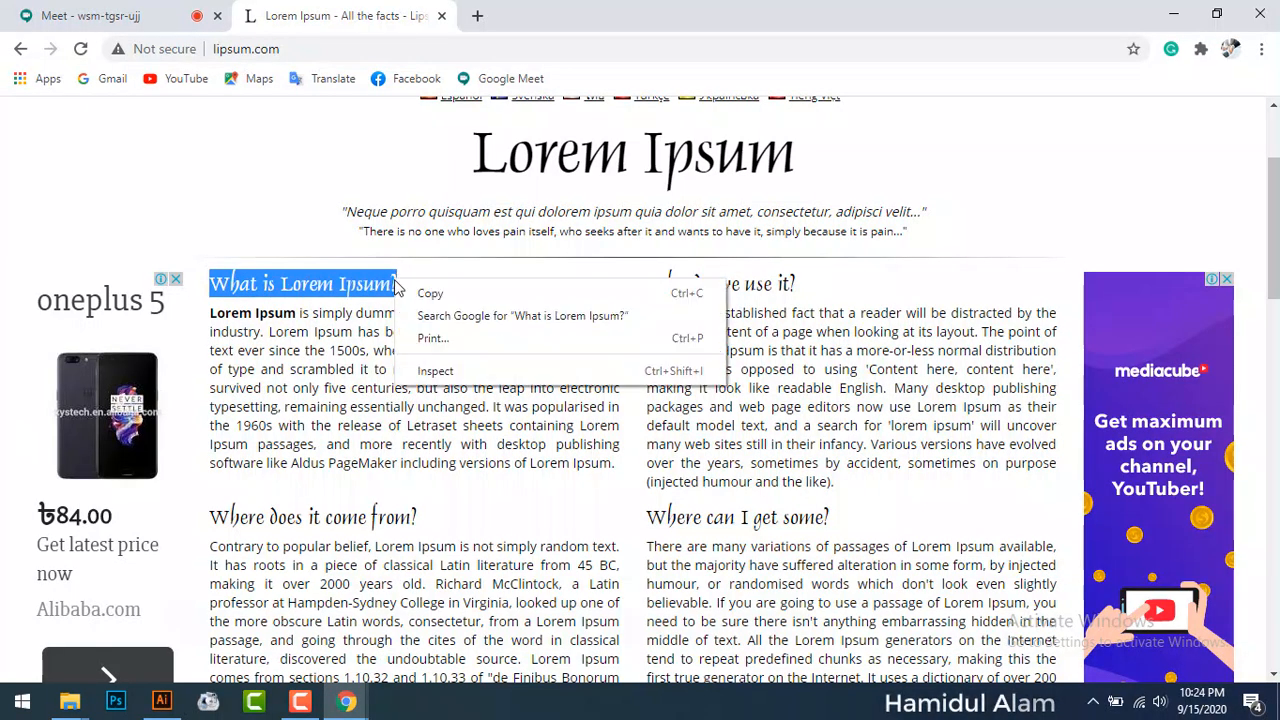
{"action": "left_click", "coordinate": [430, 291]}
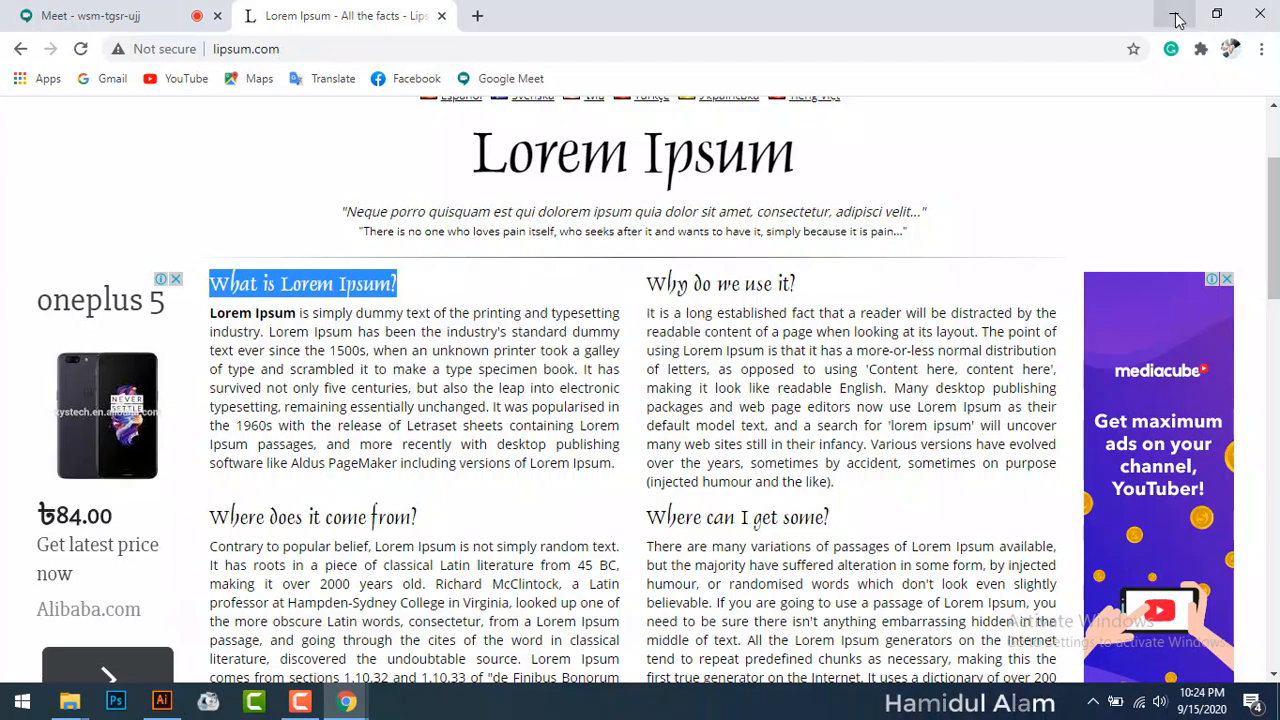
{"action": "left_click", "coordinate": [1174, 14]}
{"action": "left_click", "coordinate": [18, 172]}
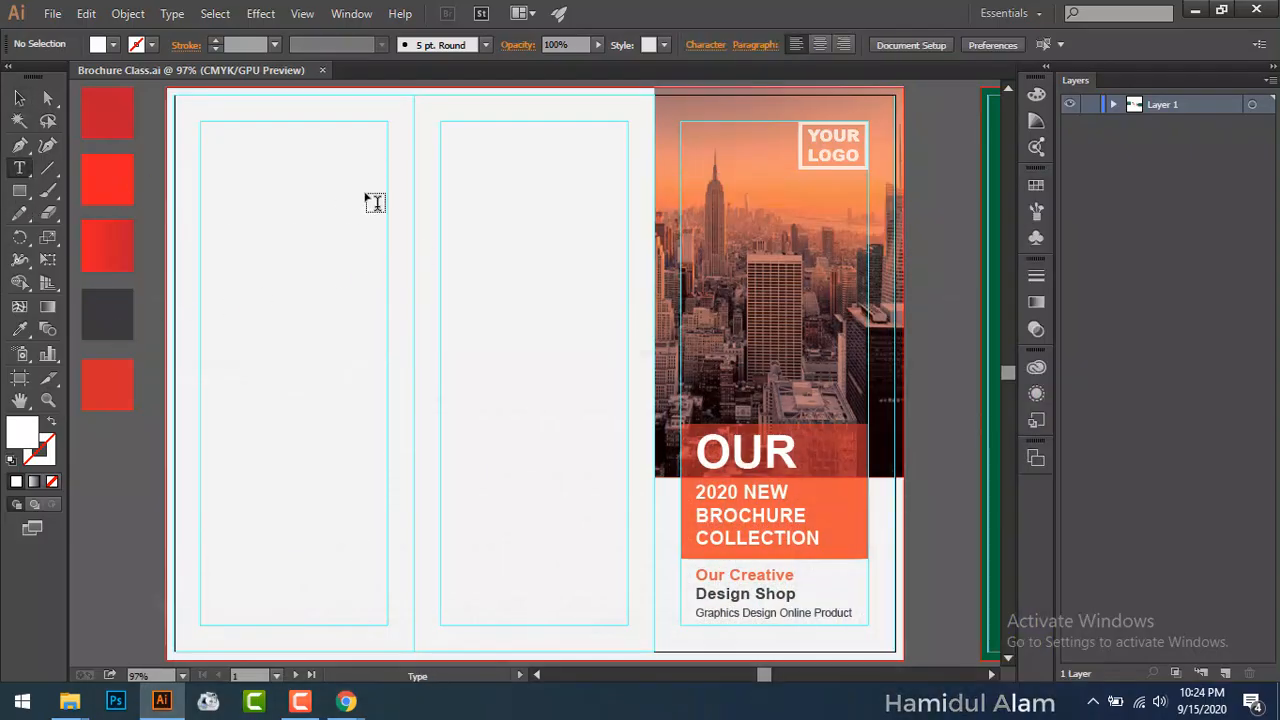
Step: Paste 'WHAT IS LOREM IPSUM?' into the middle panel, break it after LOREM, centre it, and move it up
{"action": "left_click", "coordinate": [489, 180]}
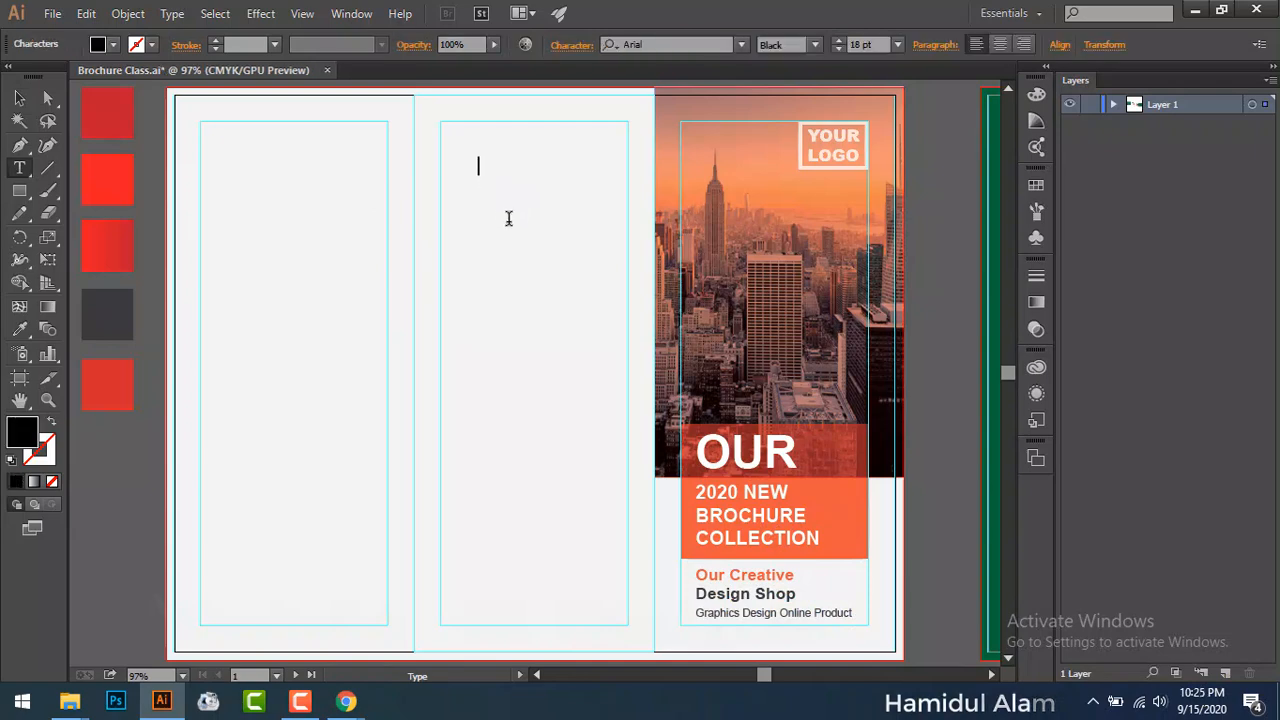
{"action": "key", "text": "ctrl+v"}
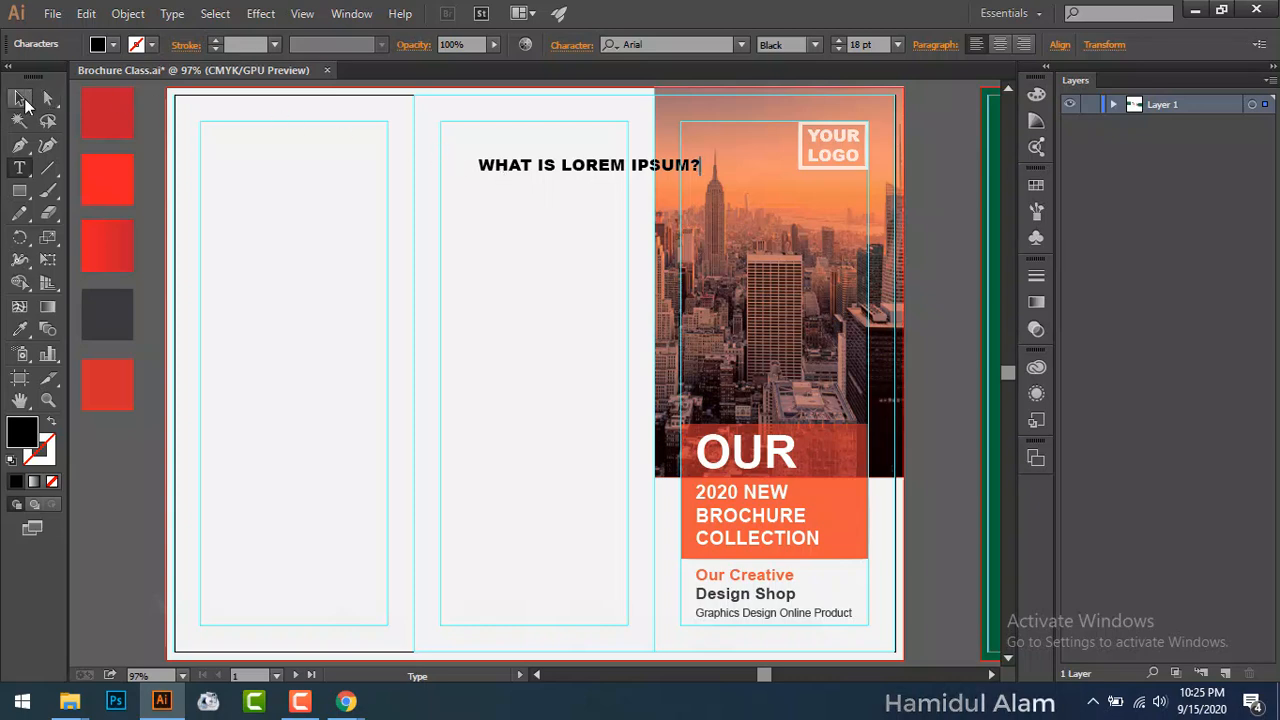
{"action": "left_click", "coordinate": [19, 97]}
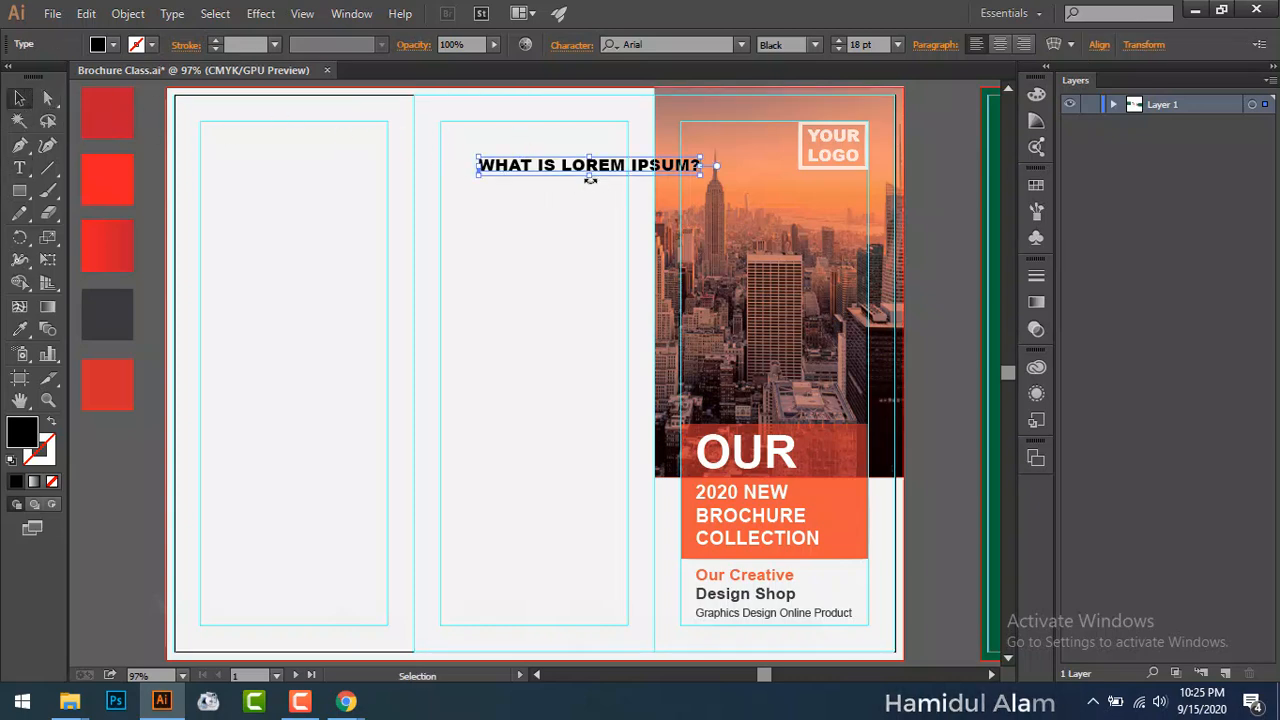
{"action": "key", "text": "t"}
{"action": "key", "text": "Return"}
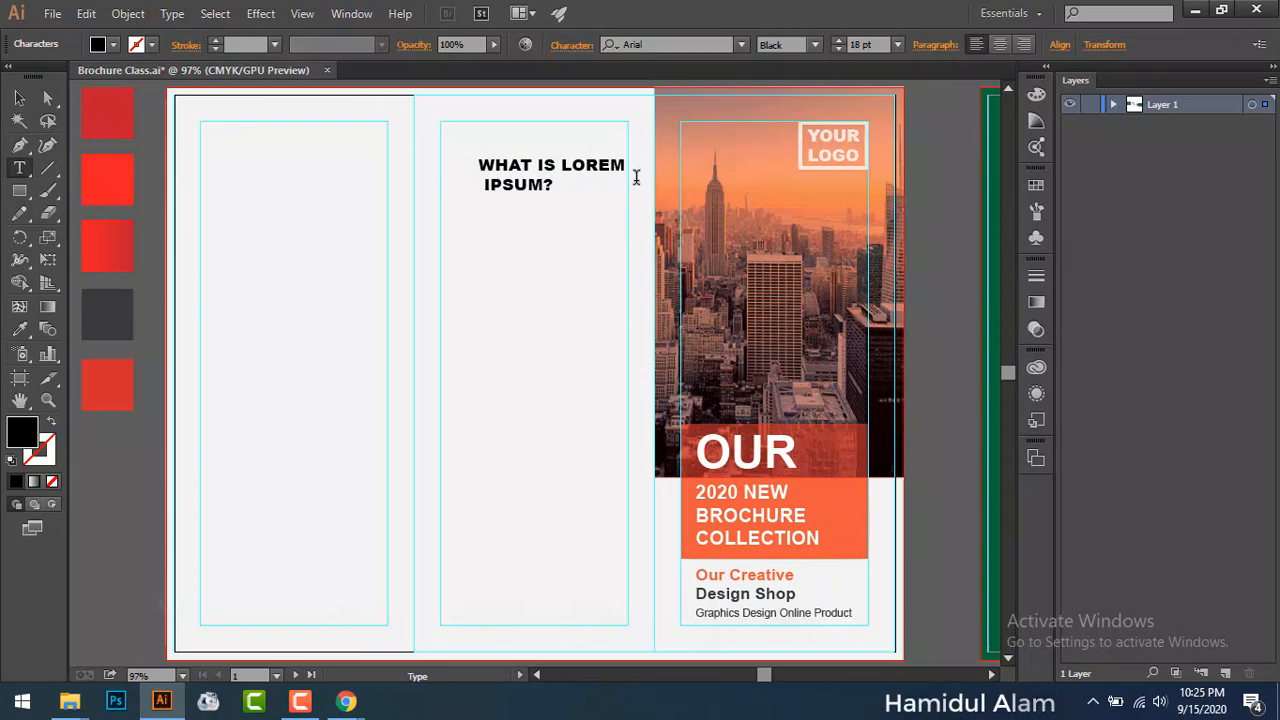
{"action": "key", "text": "Escape"}
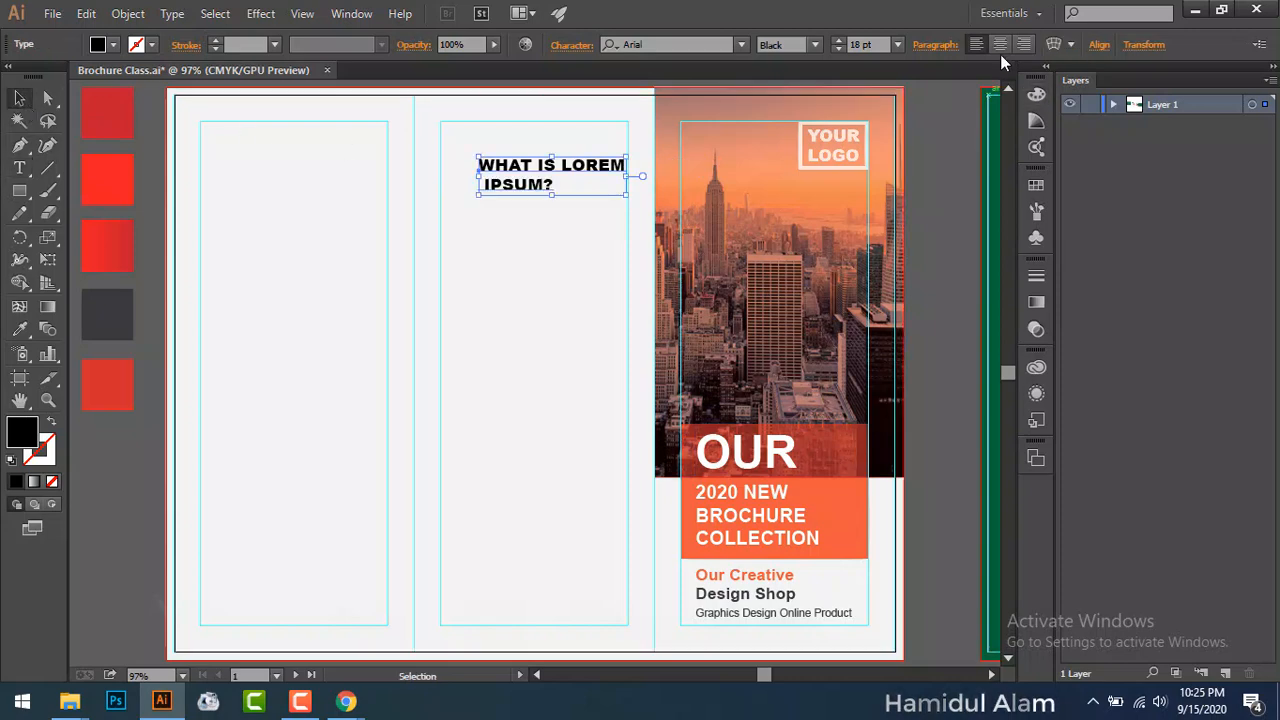
{"action": "left_click", "coordinate": [999, 44]}
{"action": "left_click_drag", "start_coordinate": [530, 172], "coordinate": [588, 148]}
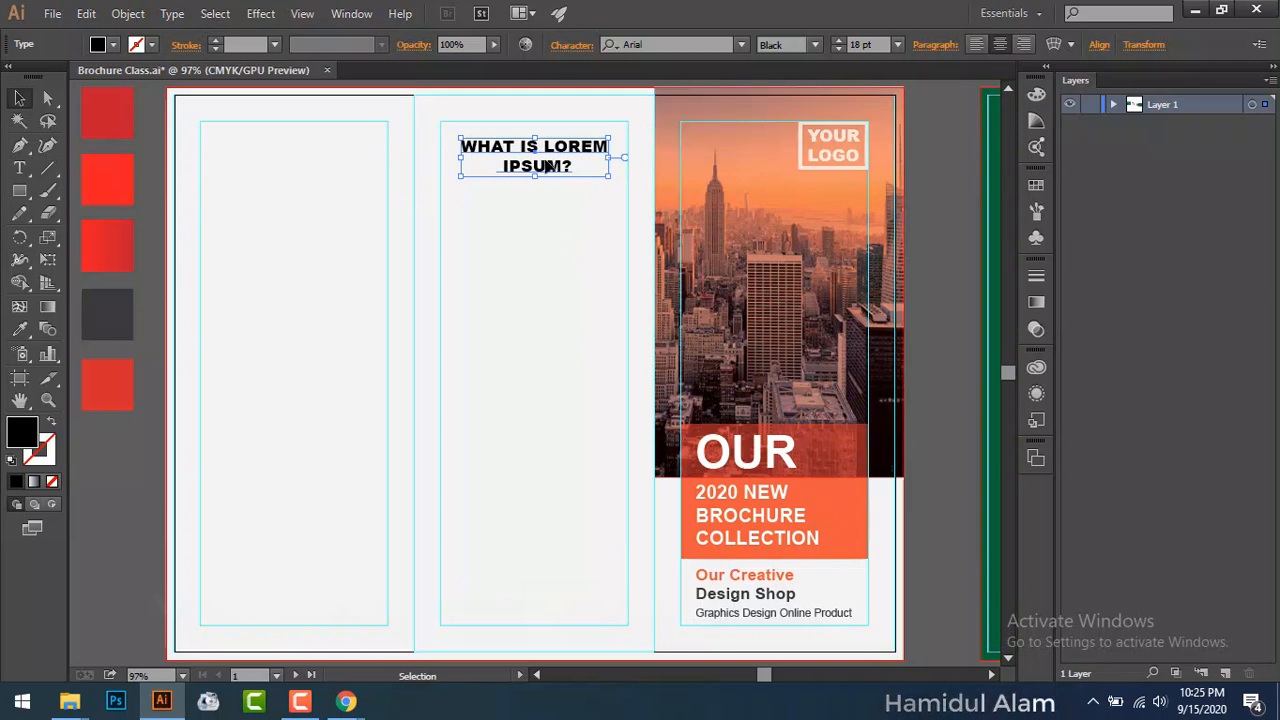
{"action": "left_click", "coordinate": [19, 168]}
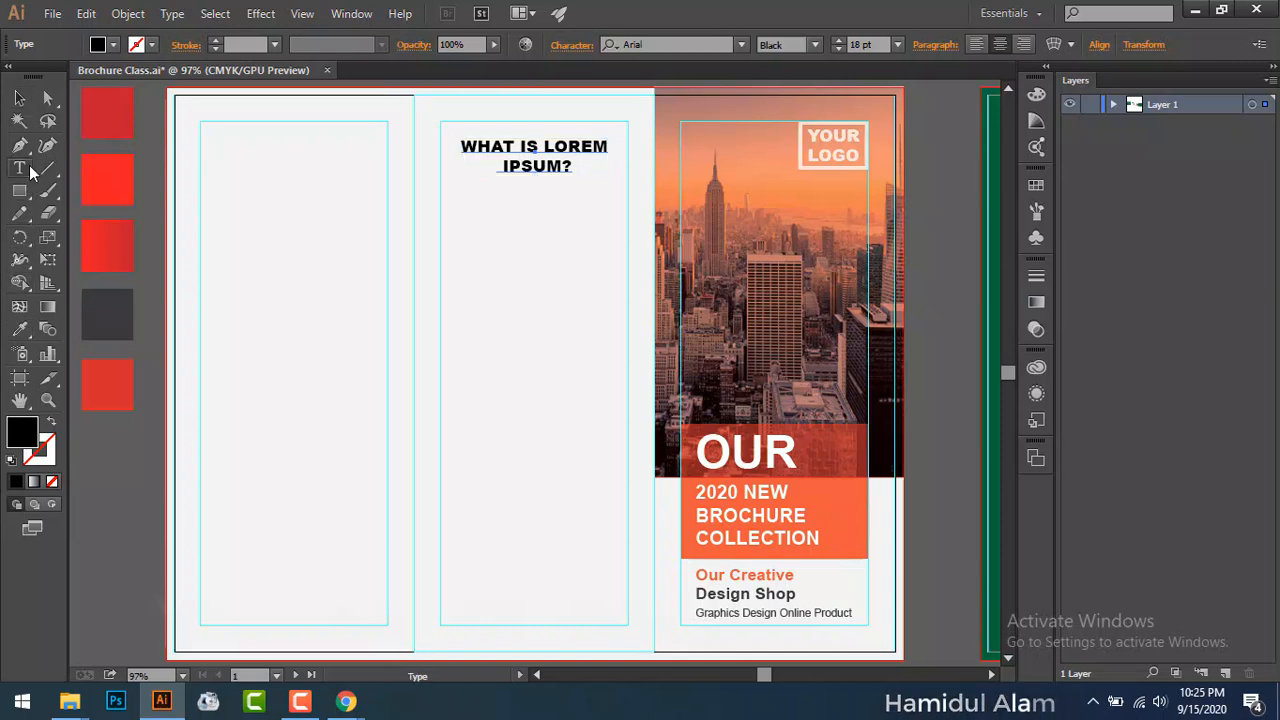
Step: Put WHAT on its own line and remove the extra space before IPSUM?
{"action": "left_click", "coordinate": [518, 146]}
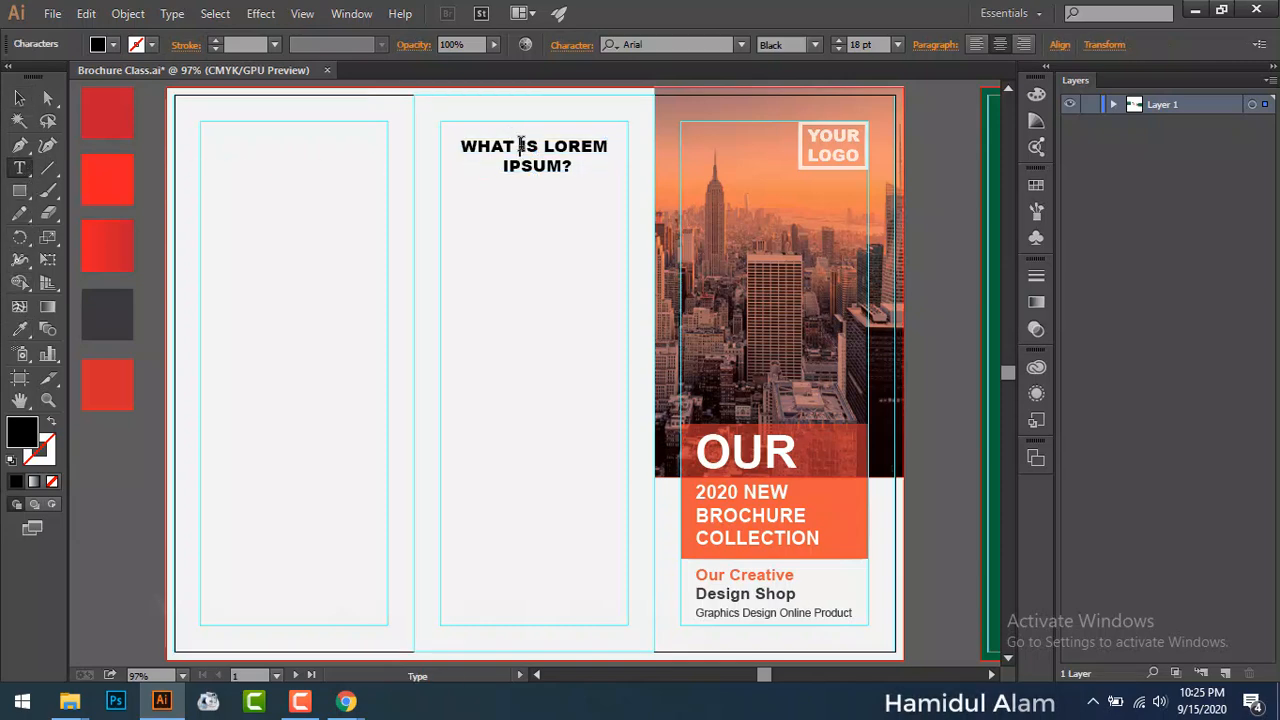
{"action": "key", "text": "Return"}
{"action": "left_click", "coordinate": [510, 186]}
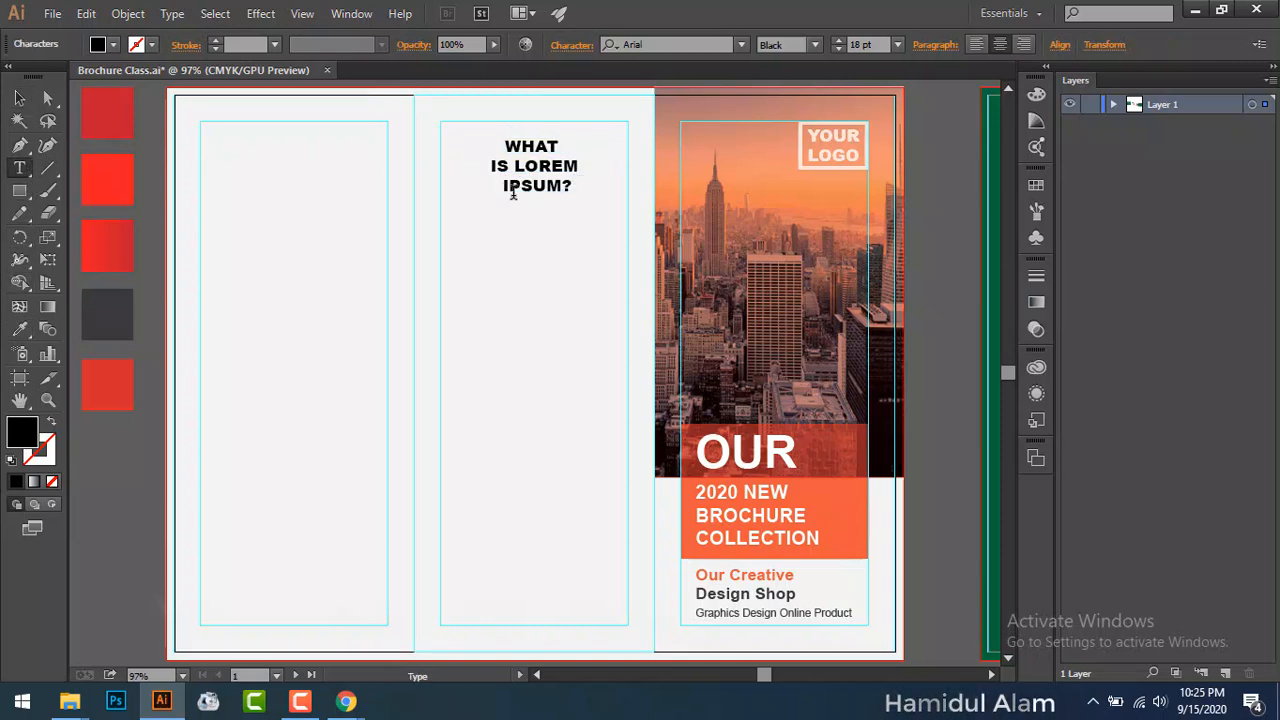
{"action": "left_click", "coordinate": [500, 190]}
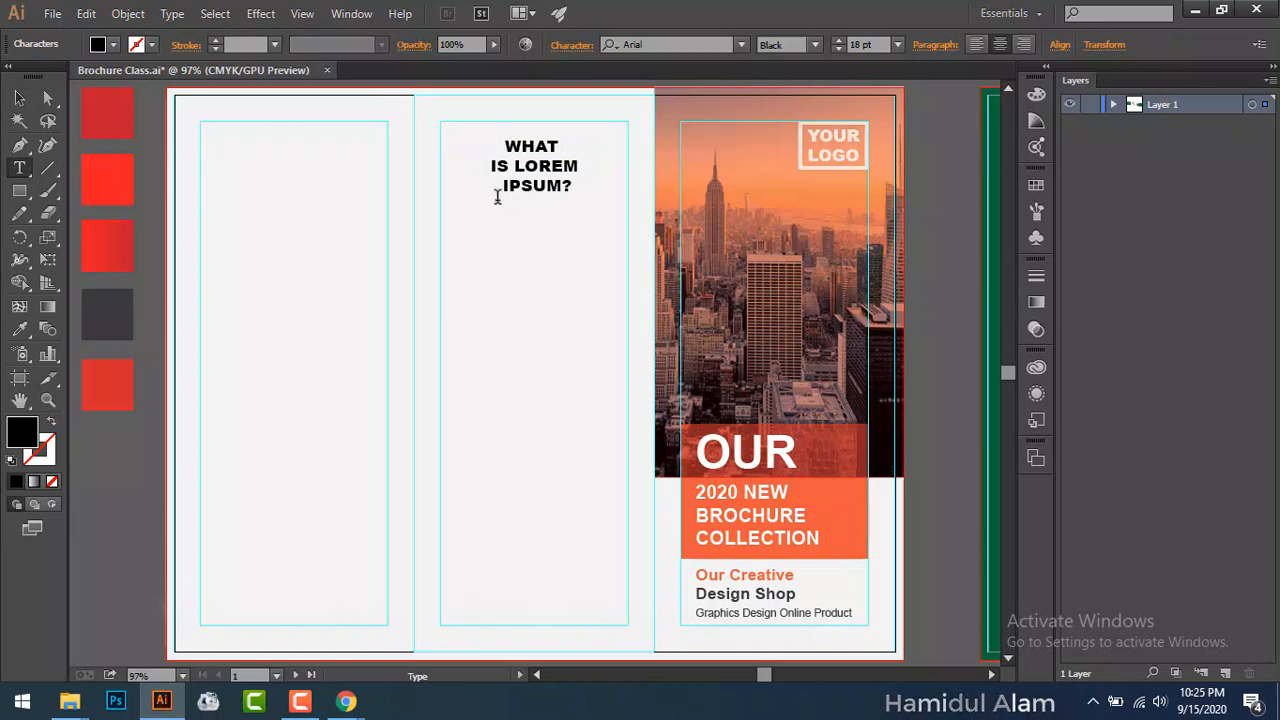
{"action": "key", "text": "BackSpace"}
{"action": "key", "text": "BackSpace"}
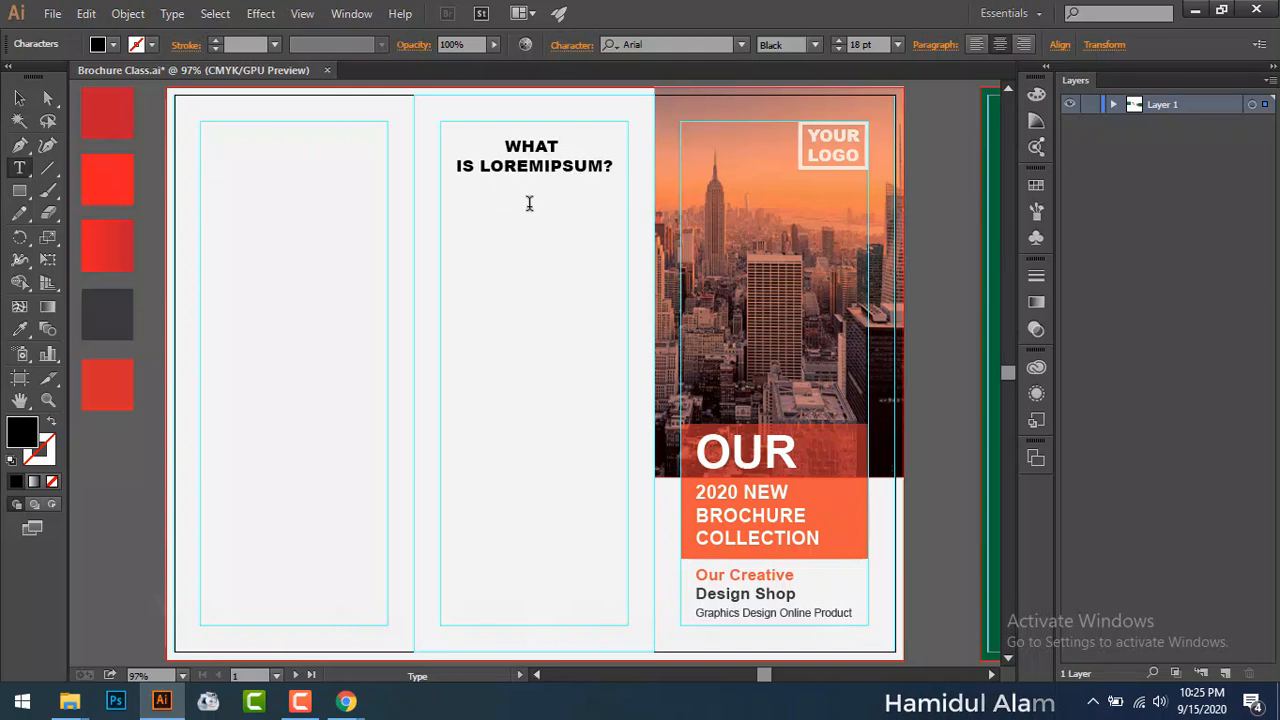
Step: Enlarge WHAT, trying 48 pt then a smaller size, and increase the heading's line spacing
{"action": "left_click_drag", "start_coordinate": [503, 146], "coordinate": [566, 150]}
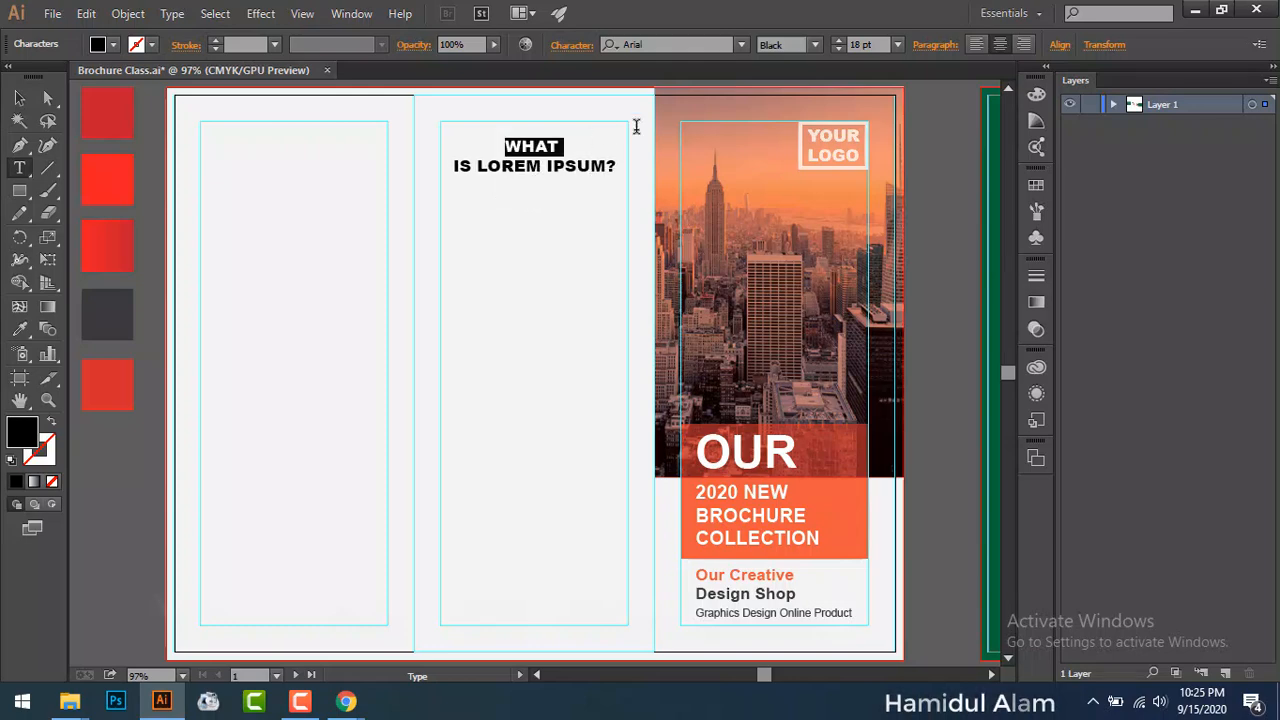
{"action": "left_click", "coordinate": [897, 44]}
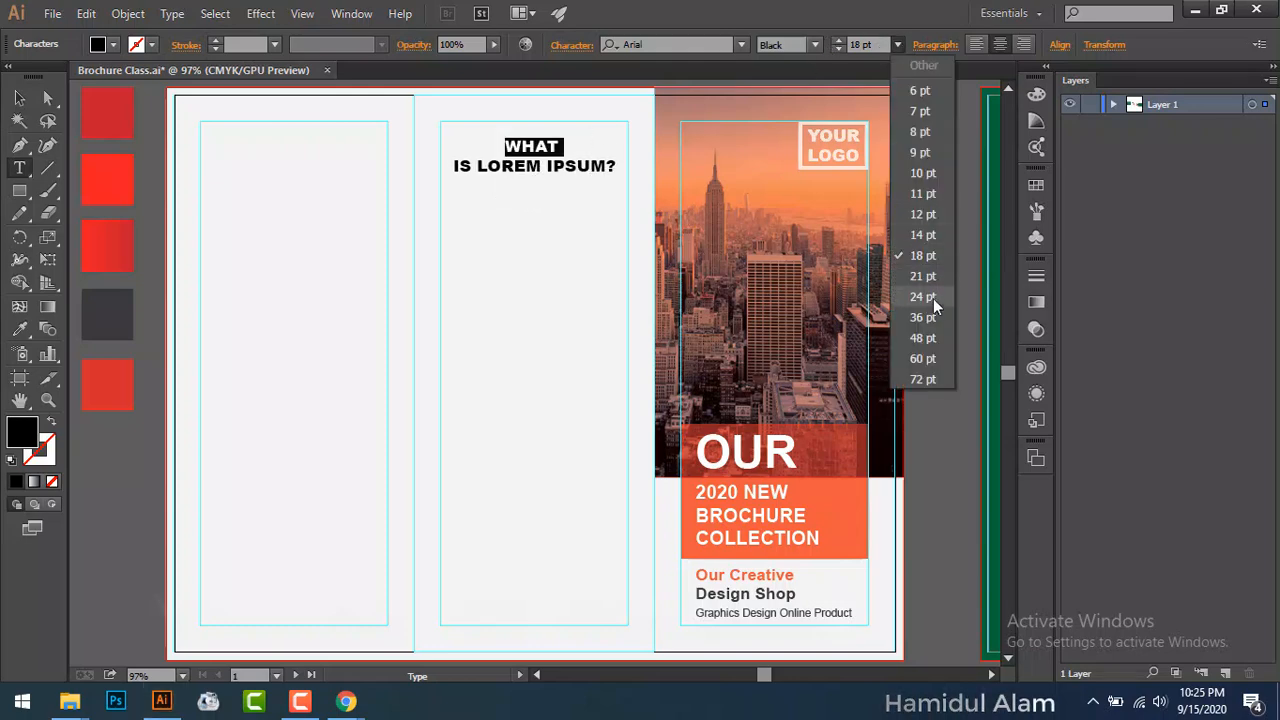
{"action": "left_click", "coordinate": [935, 332]}
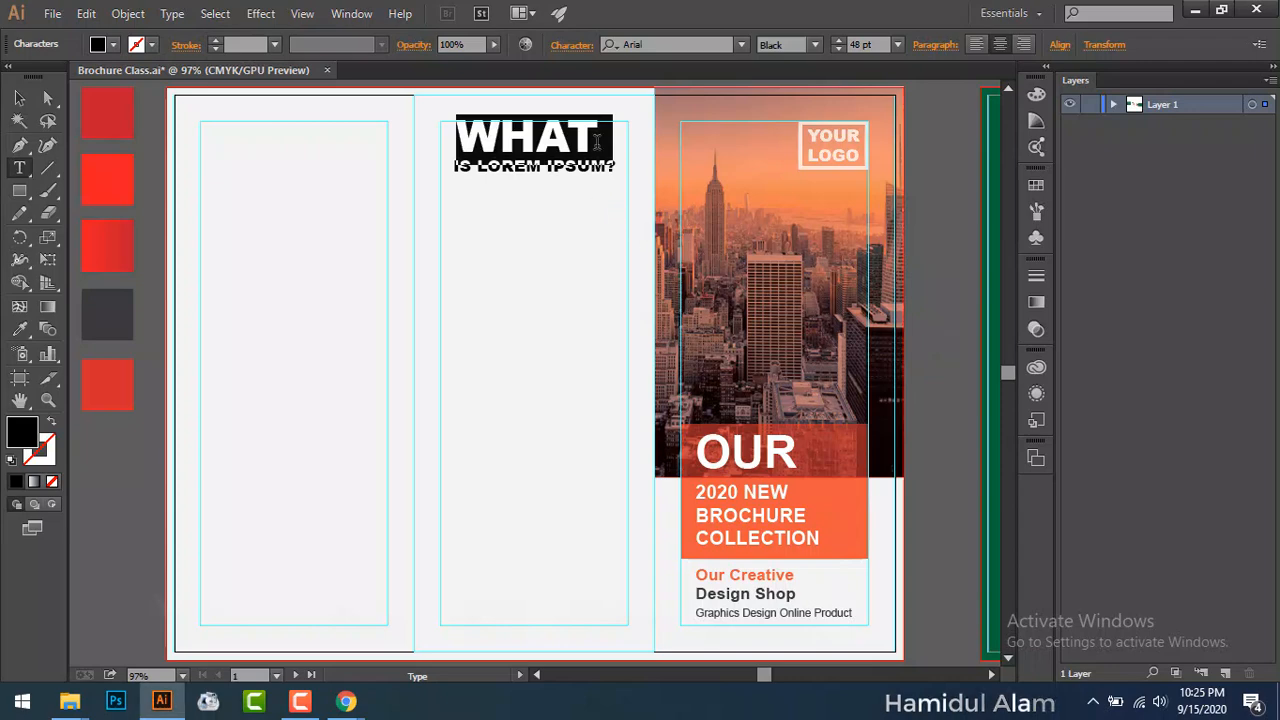
{"action": "left_click", "coordinate": [897, 44]}
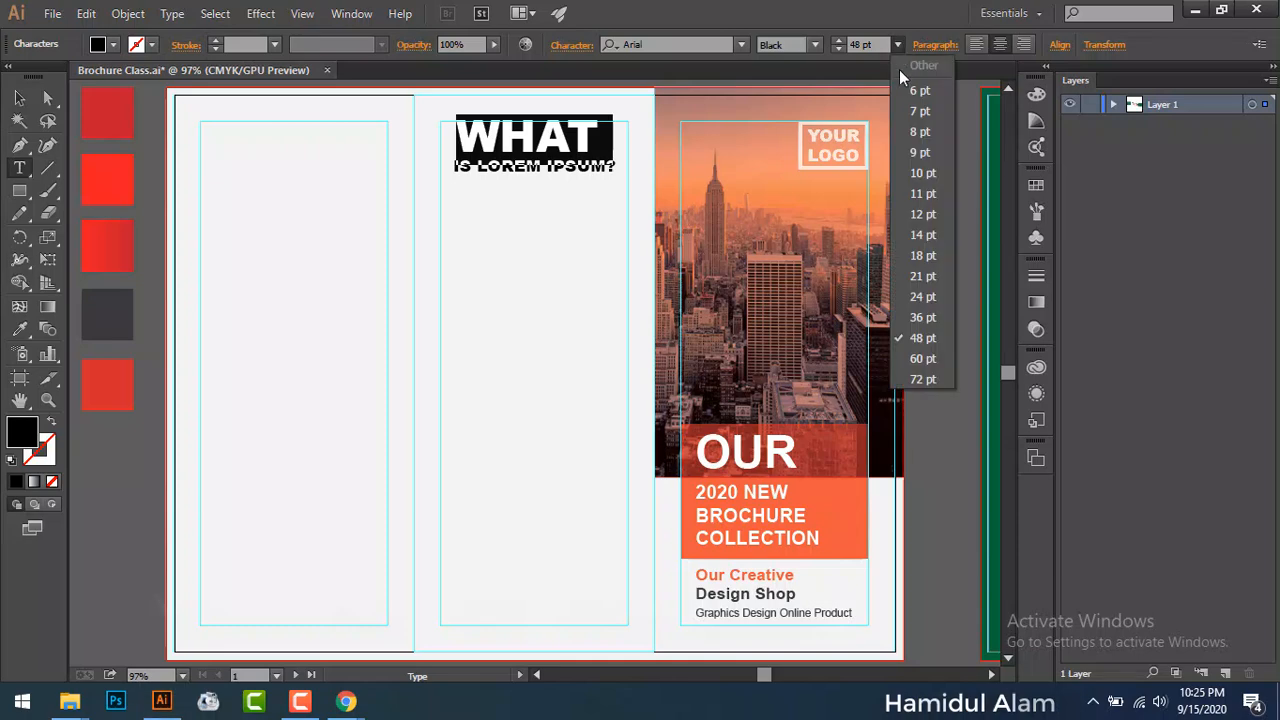
{"action": "left_click", "coordinate": [923, 255]}
{"action": "left_click", "coordinate": [586, 44]}
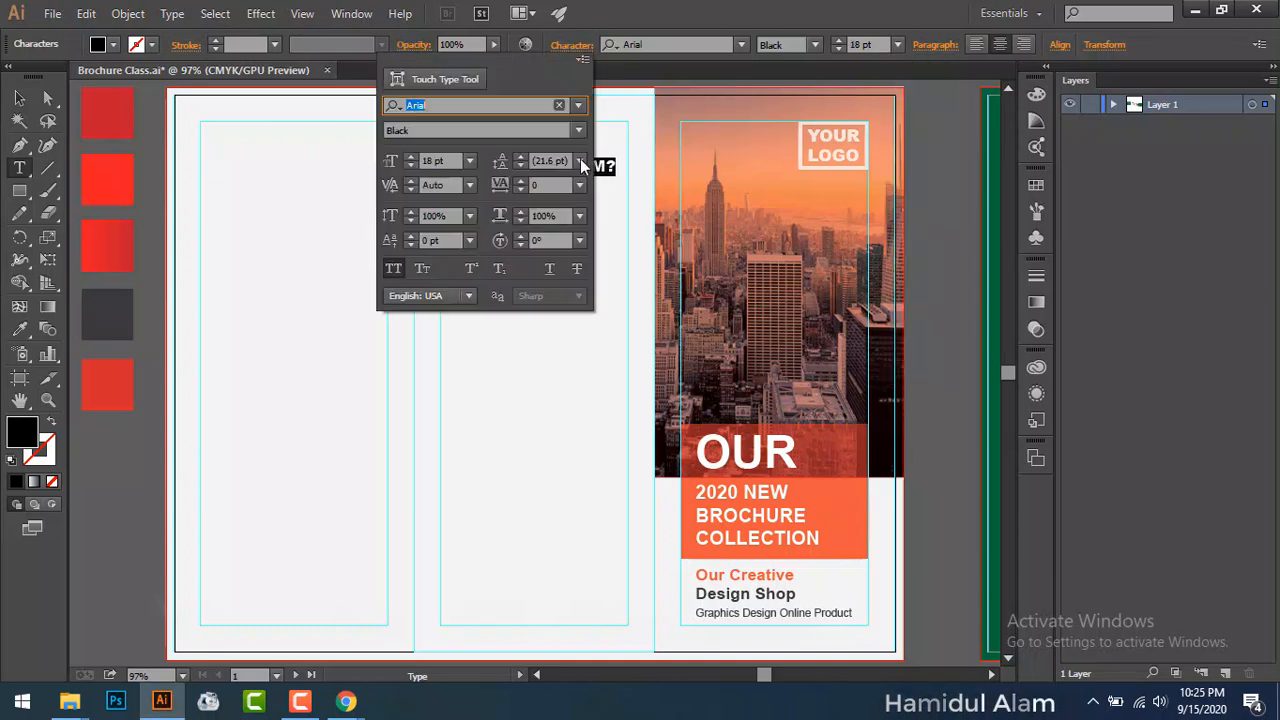
{"action": "left_click", "coordinate": [519, 157]}
{"action": "left_click", "coordinate": [519, 157]}
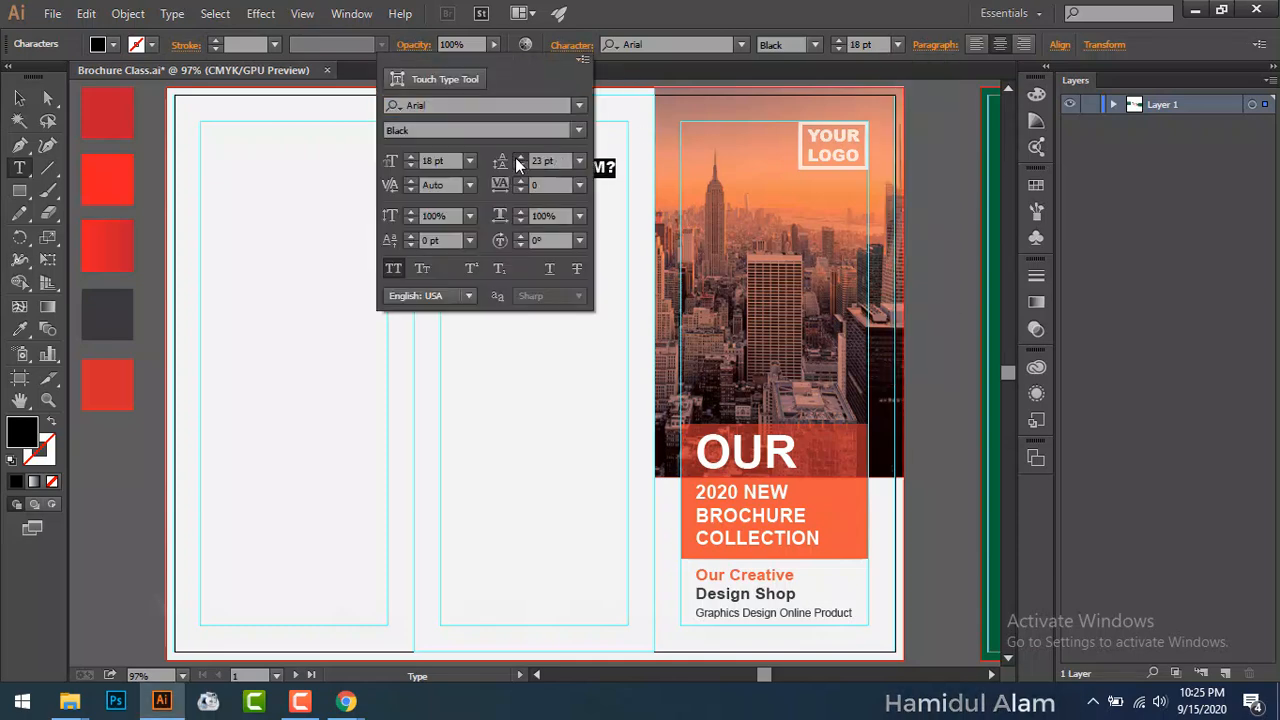
{"action": "left_click", "coordinate": [519, 157]}
{"action": "key", "text": "Escape"}
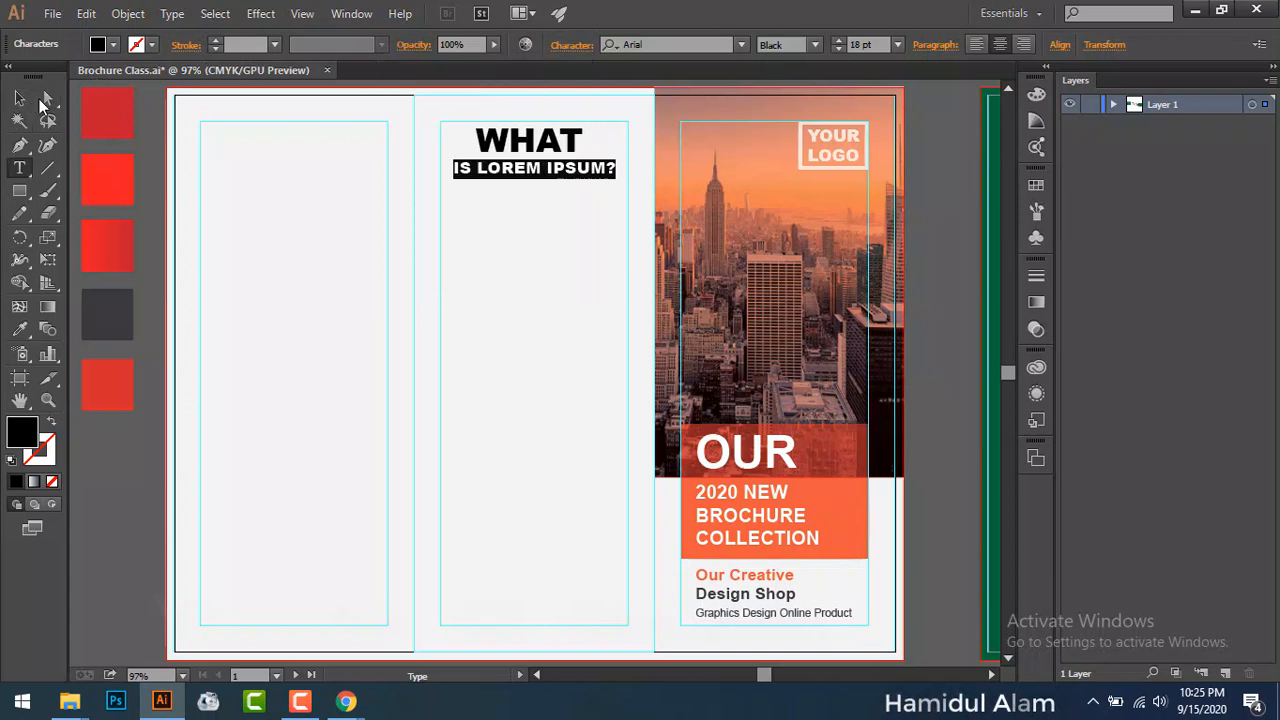
Step: Change the heading's font style from Black to Bold
{"action": "left_click", "coordinate": [25, 105]}
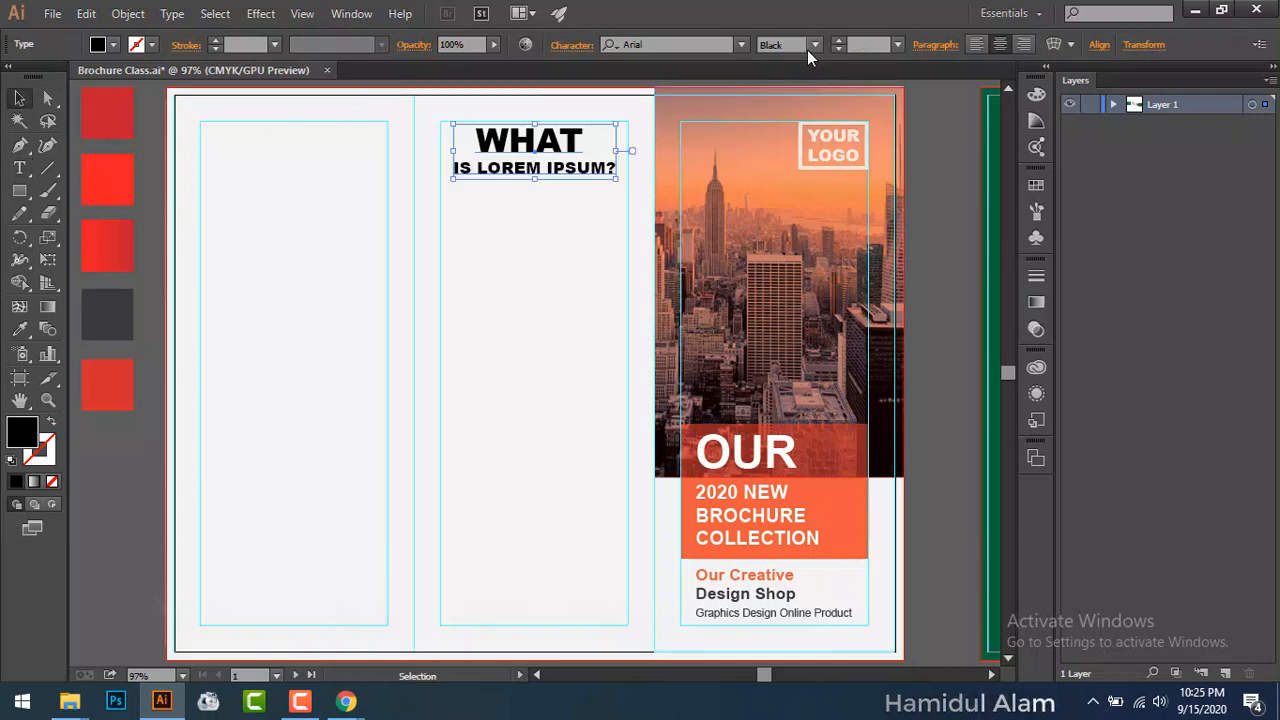
{"action": "left_click", "coordinate": [814, 45]}
{"action": "left_click", "coordinate": [805, 126]}
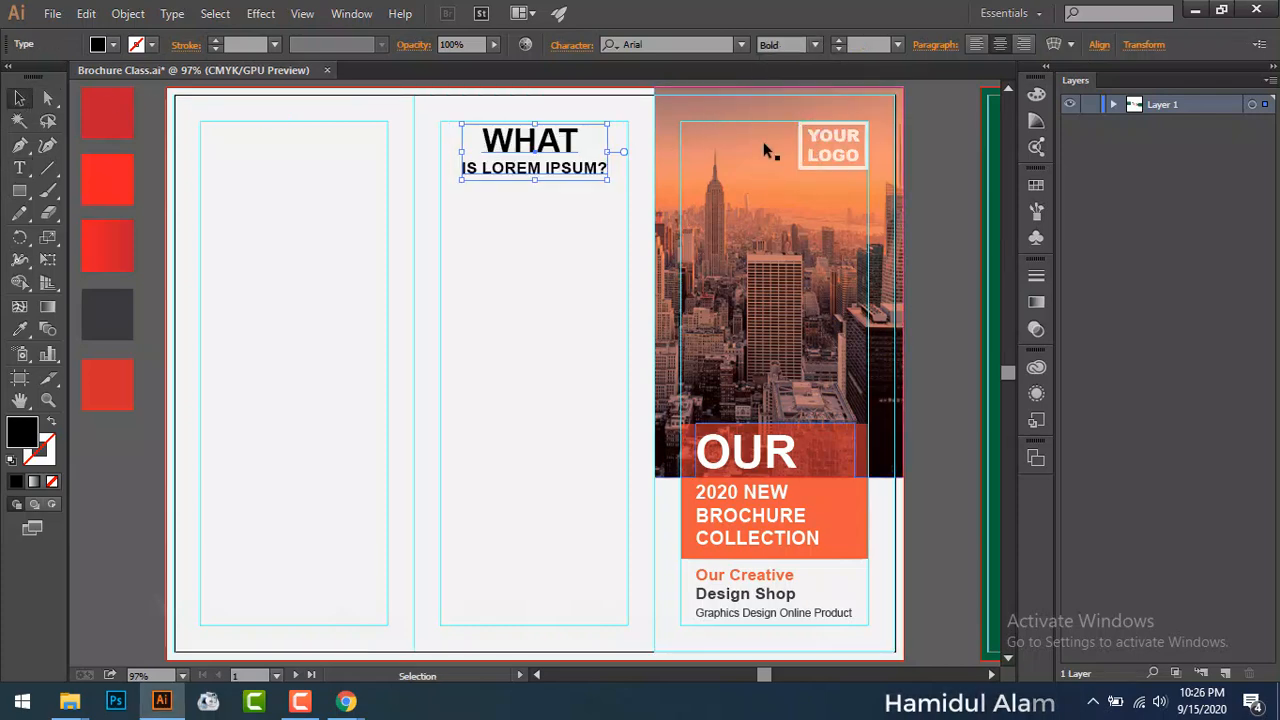
{"action": "left_click", "coordinate": [954, 216]}
Step: Eyedrop the bottom red-orange swatch onto WHAT and the dark grey swatch onto IS LOREM IPSUM?
{"action": "key", "text": "t"}
{"action": "key", "text": "ctrl+plus"}
{"action": "key", "text": "ctrl+plus"}
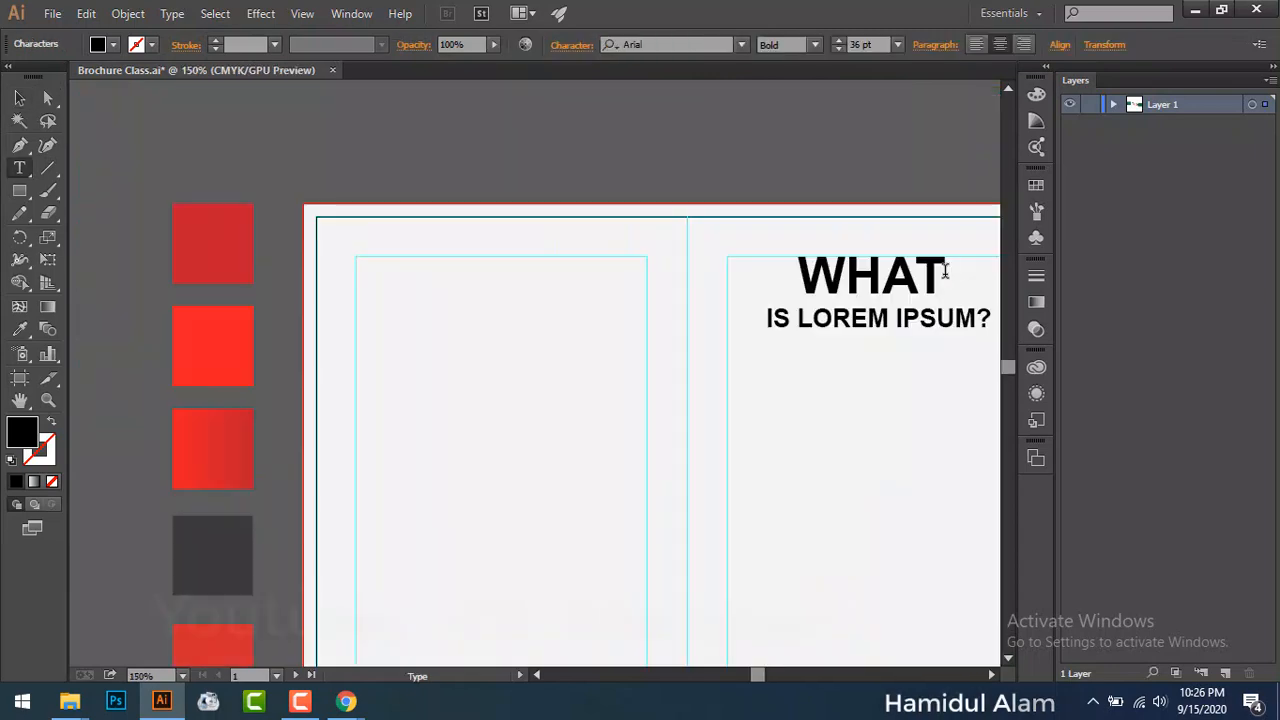
{"action": "left_click_drag", "start_coordinate": [937, 276], "coordinate": [783, 269]}
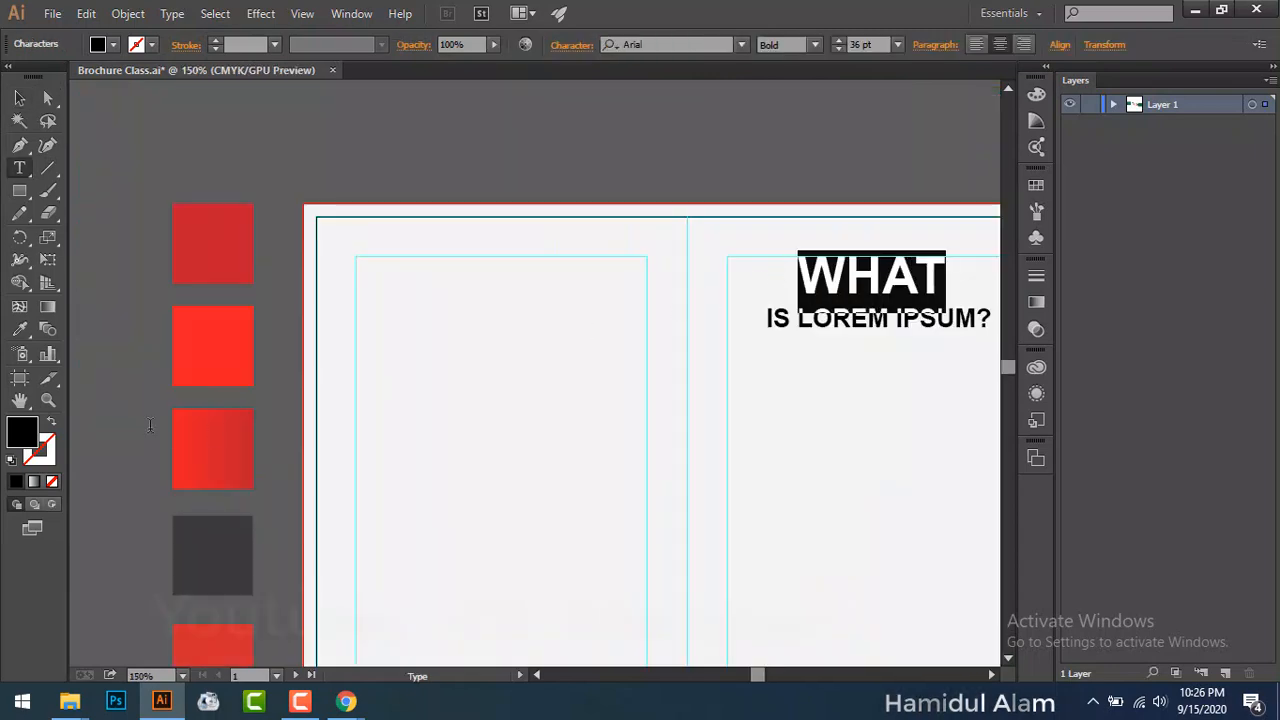
{"action": "left_click", "coordinate": [19, 329]}
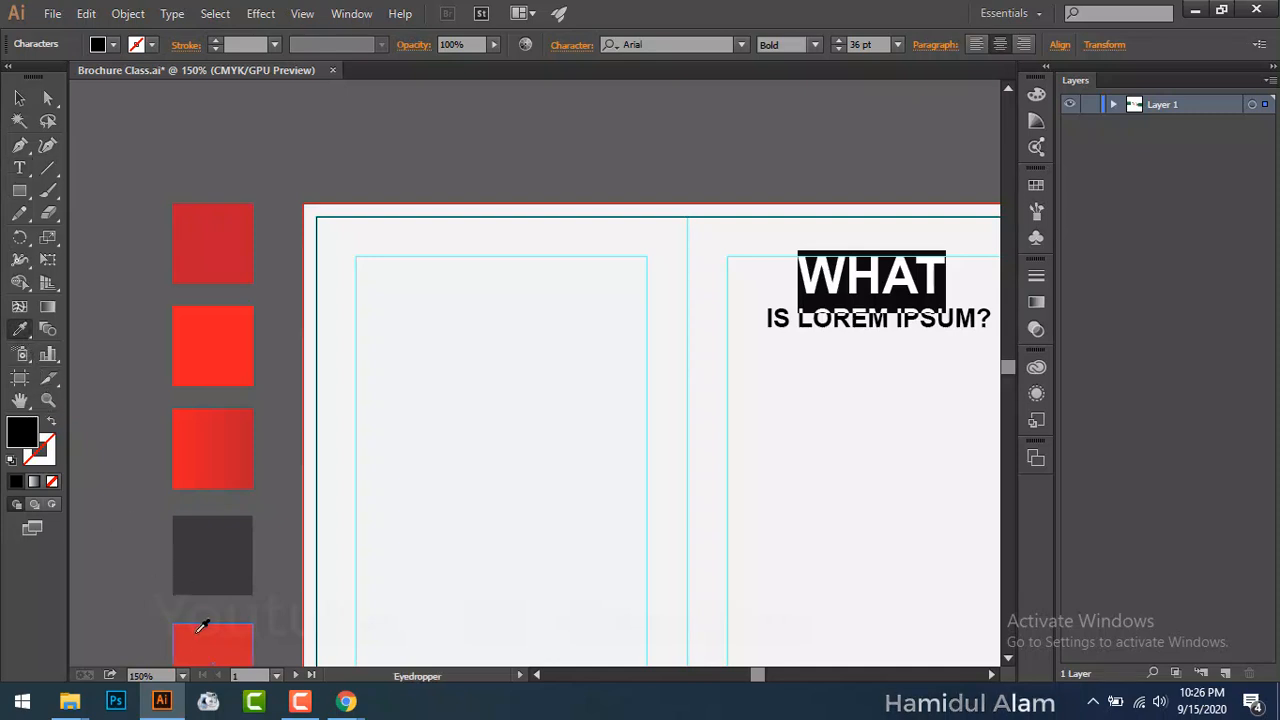
{"action": "left_click", "coordinate": [214, 659]}
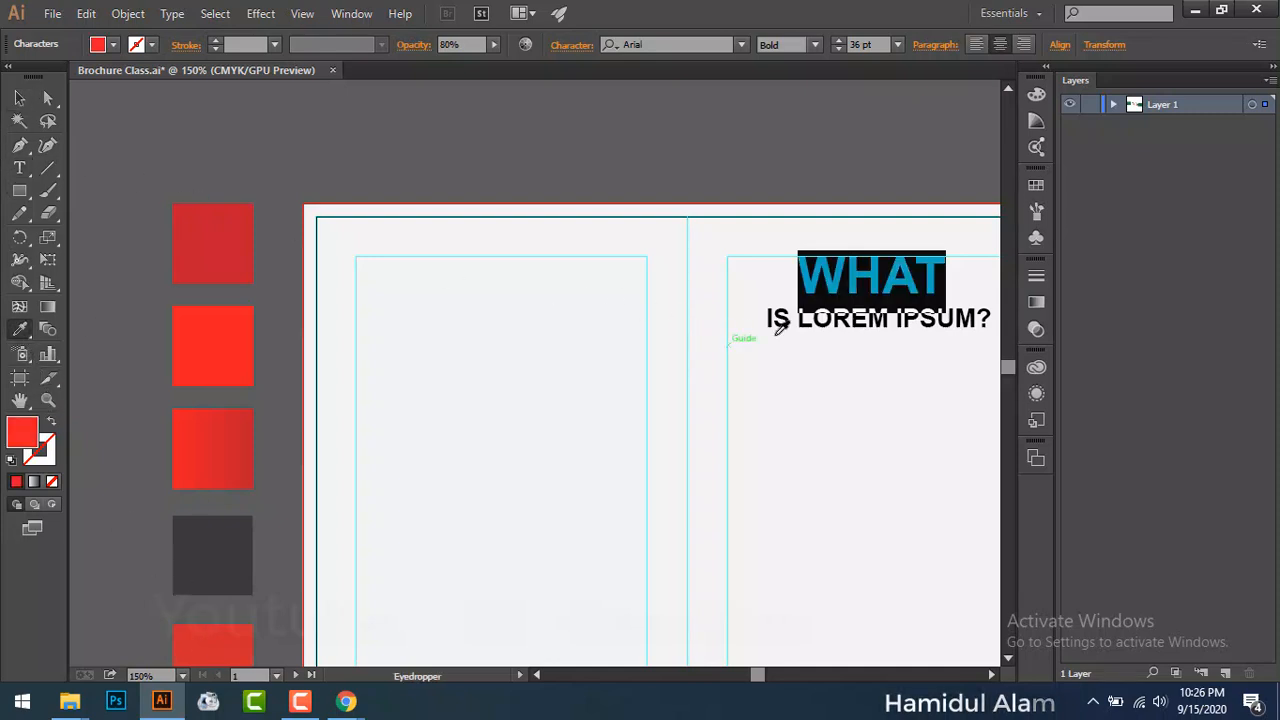
{"action": "key", "text": "v"}
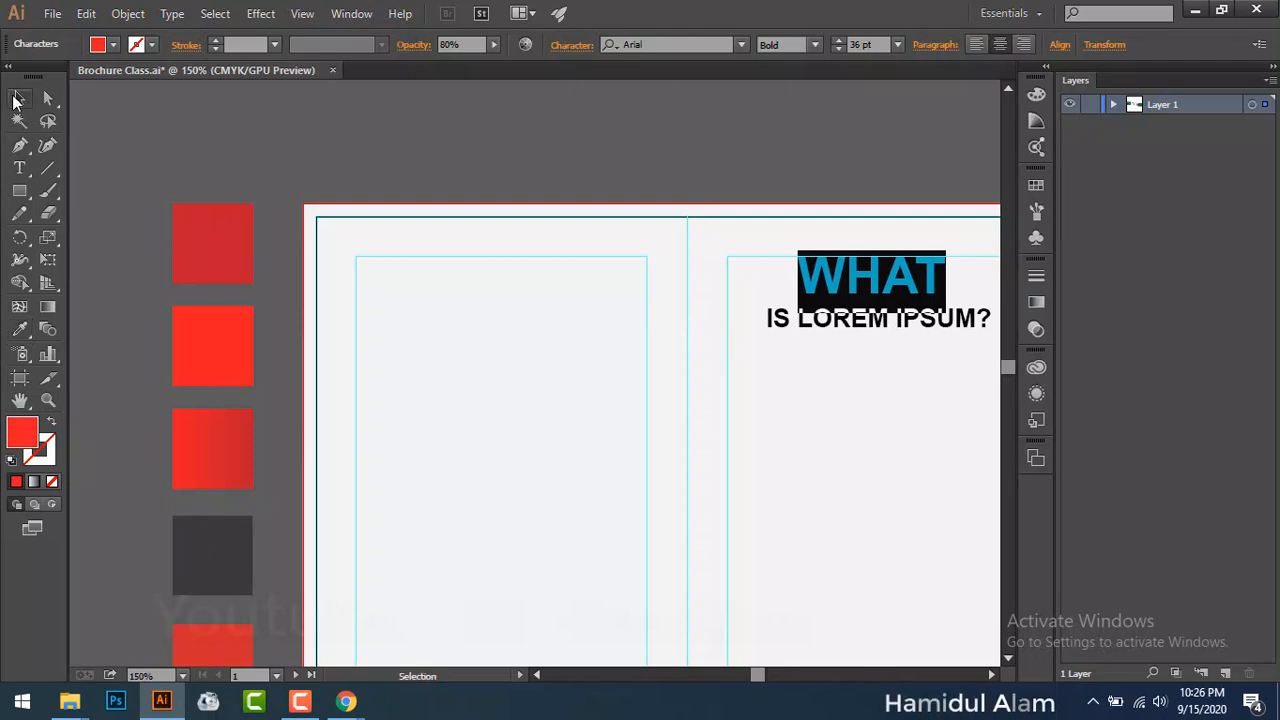
{"action": "key", "text": "t"}
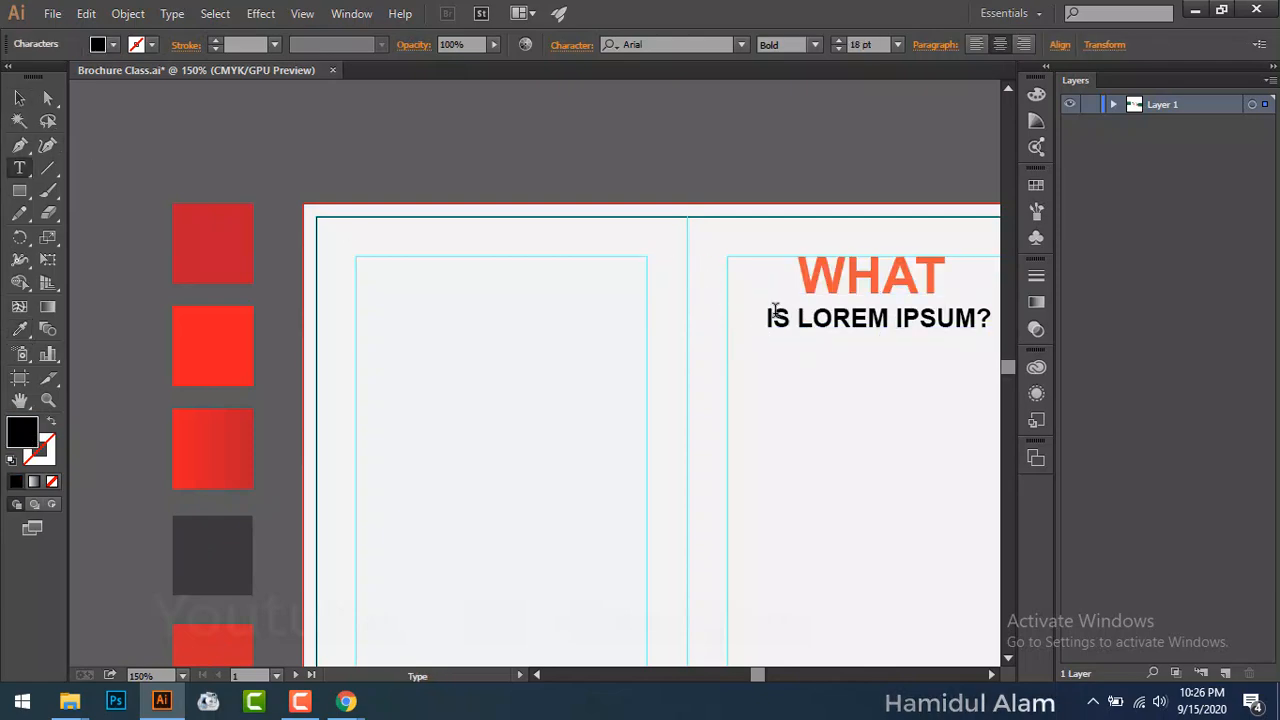
{"action": "left_click_drag", "start_coordinate": [765, 316], "coordinate": [1007, 319]}
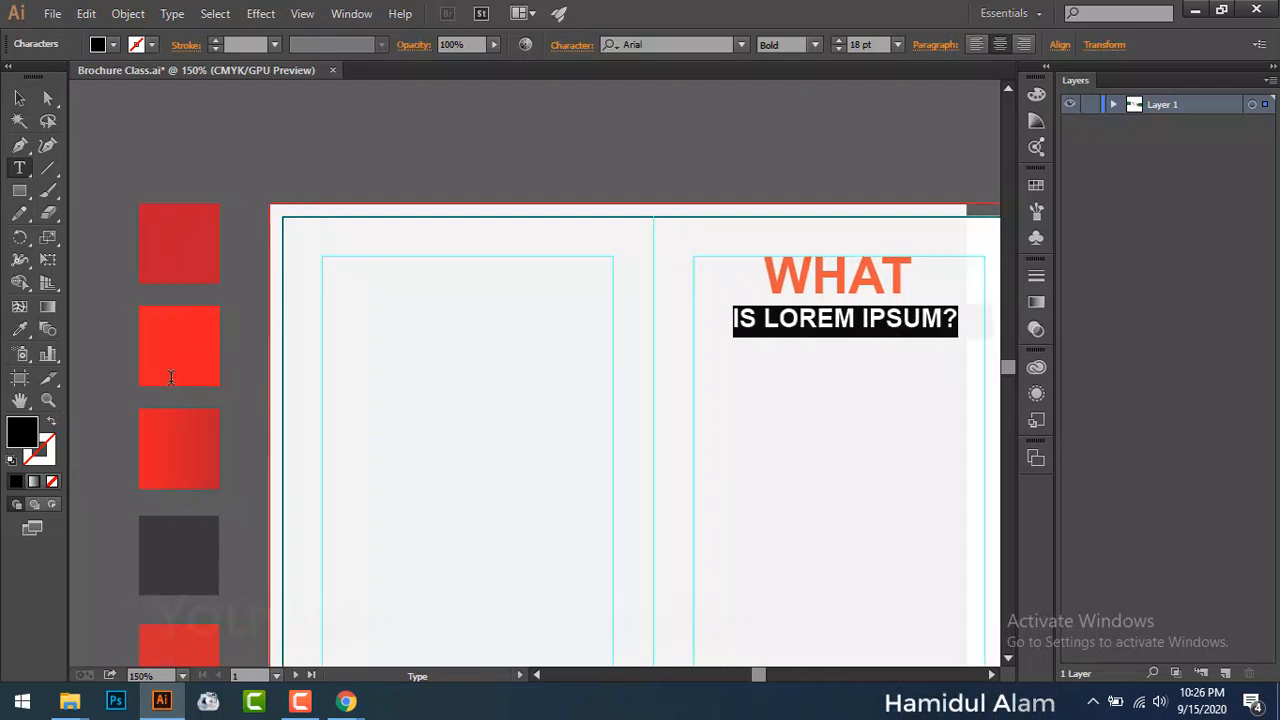
{"action": "left_click", "coordinate": [20, 329]}
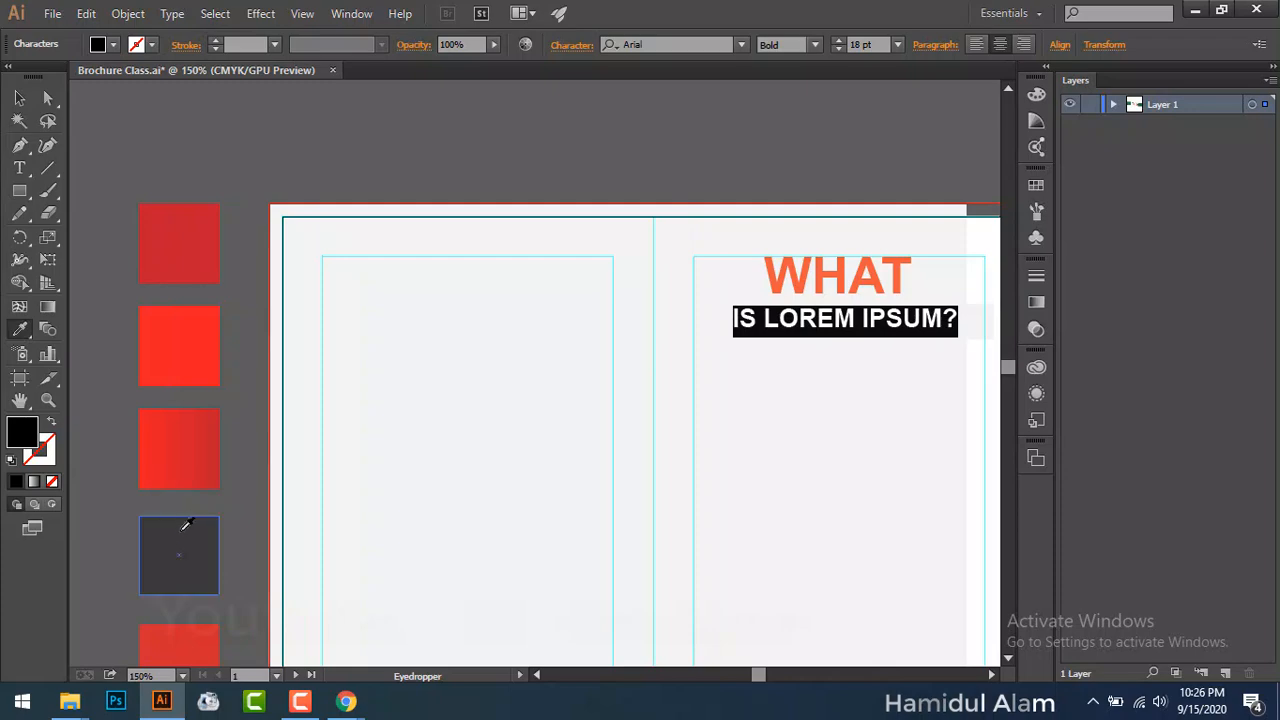
{"action": "left_click", "coordinate": [185, 525]}
{"action": "left_click", "coordinate": [20, 97]}
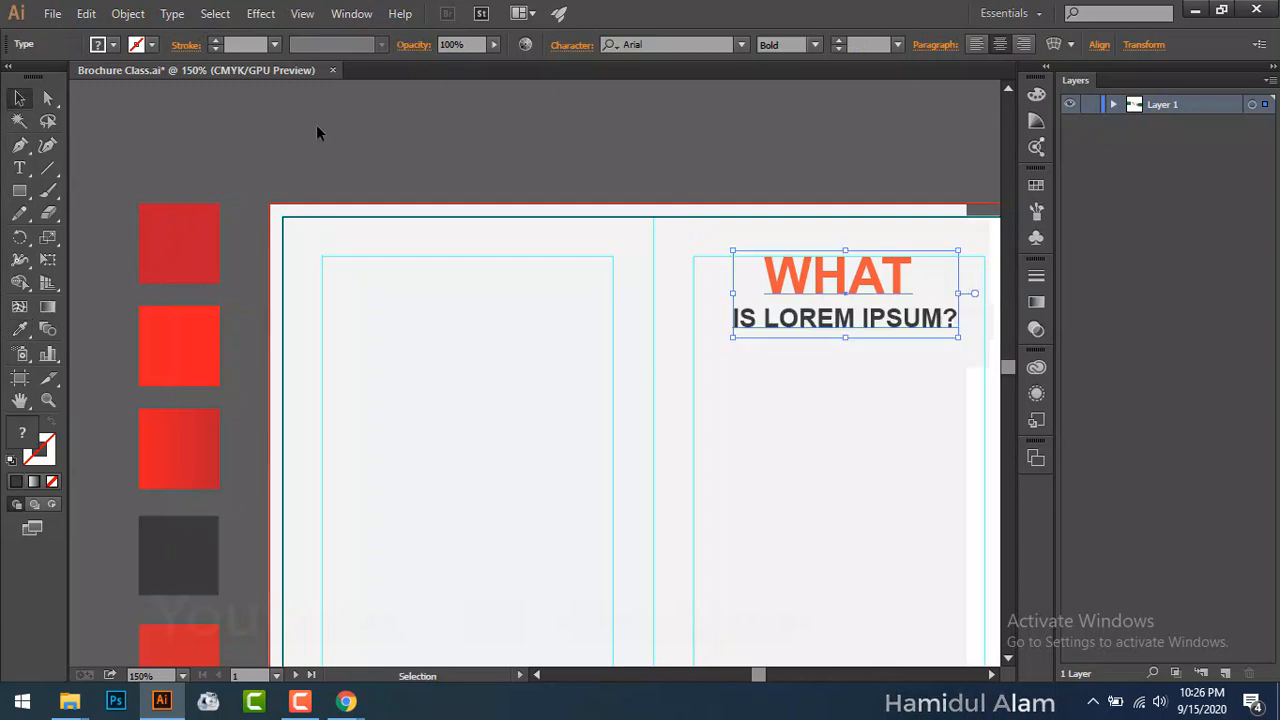
{"action": "left_click", "coordinate": [343, 122]}
Step: Turn off All Caps on the heading so it reads in mixed case
{"action": "left_click_drag", "start_coordinate": [679, 445], "coordinate": [346, 345]}
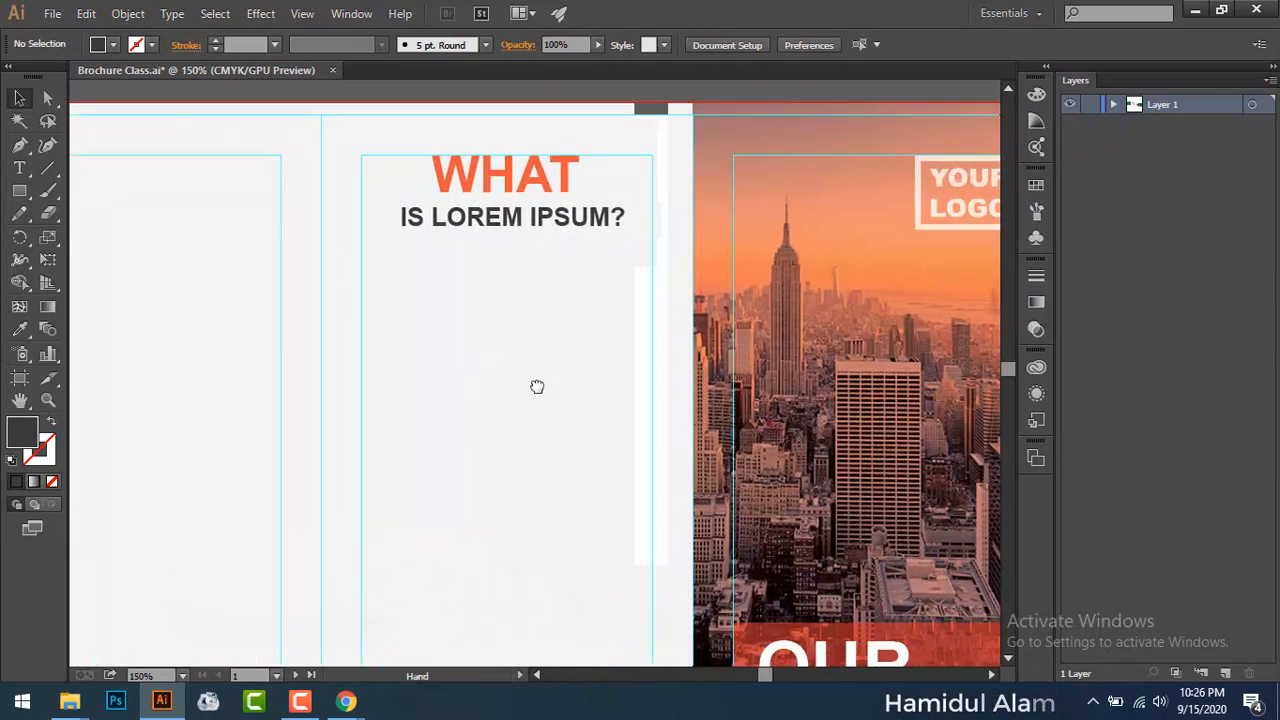
{"action": "left_click_drag", "start_coordinate": [814, 475], "coordinate": [900, 575]}
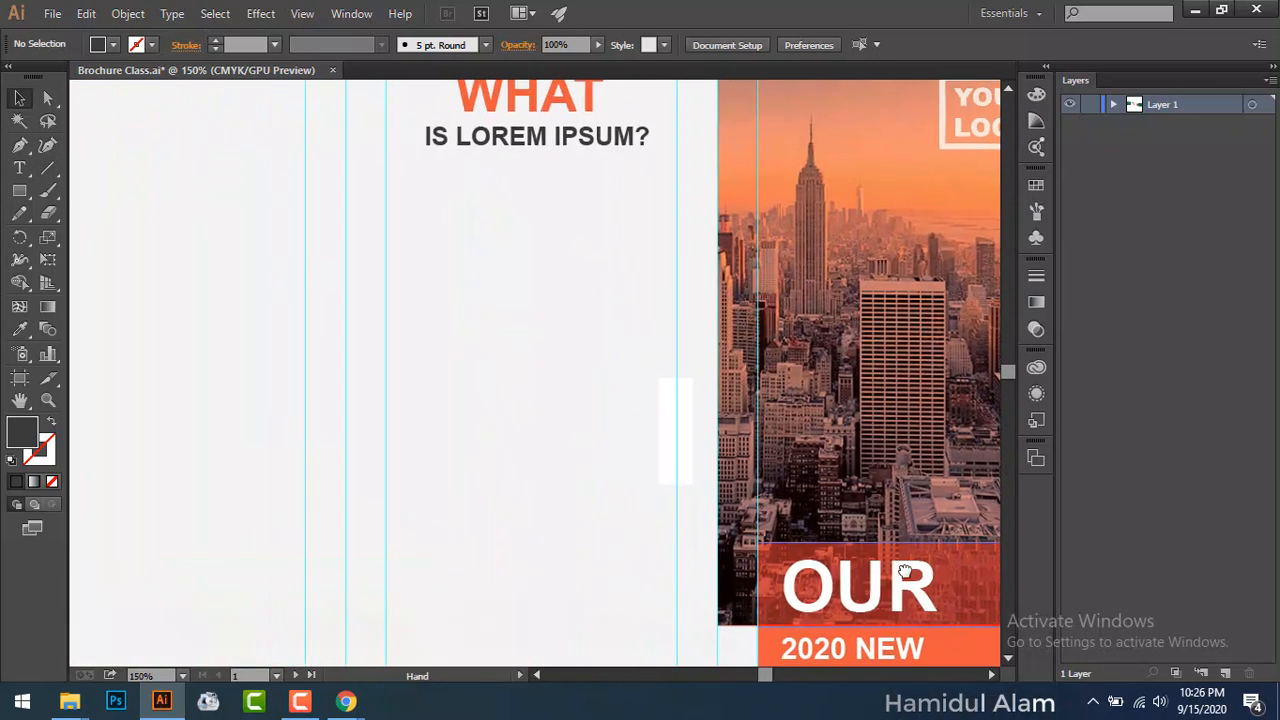
{"action": "scroll", "coordinate": [714, 406], "scroll_direction": "up", "scroll_amount": 3}
{"action": "left_click", "coordinate": [646, 278]}
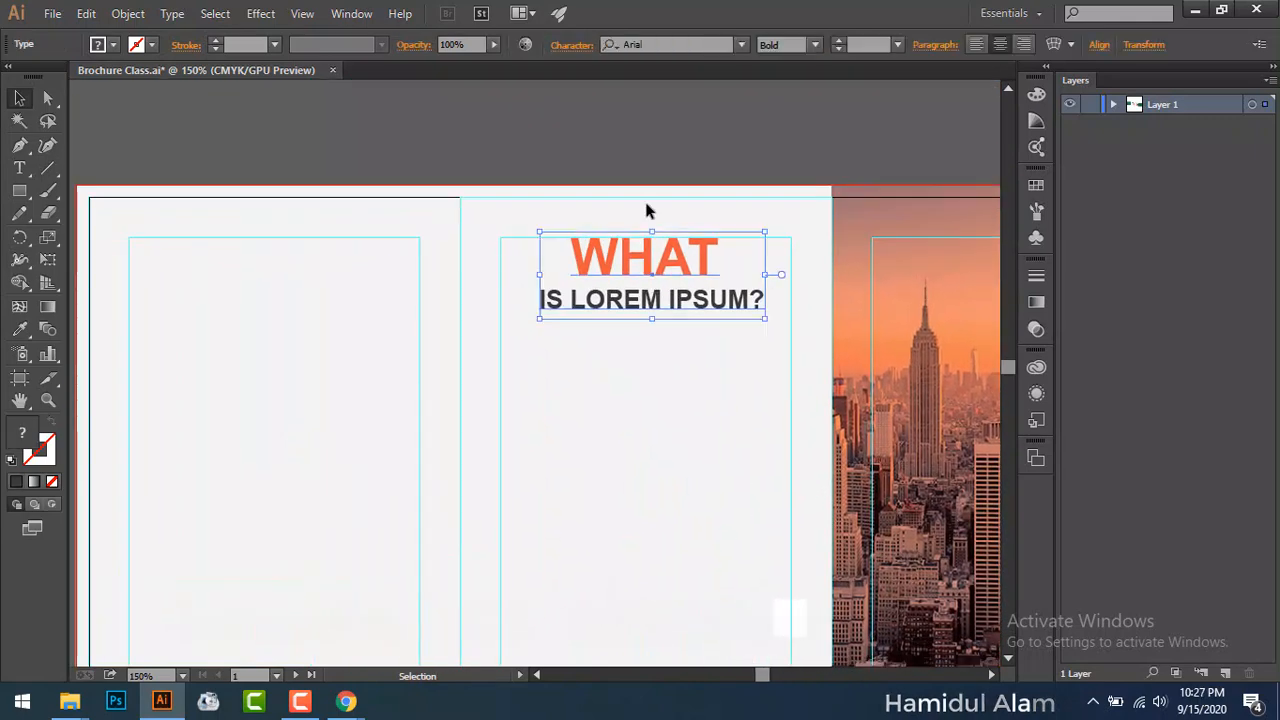
{"action": "left_click", "coordinate": [571, 44]}
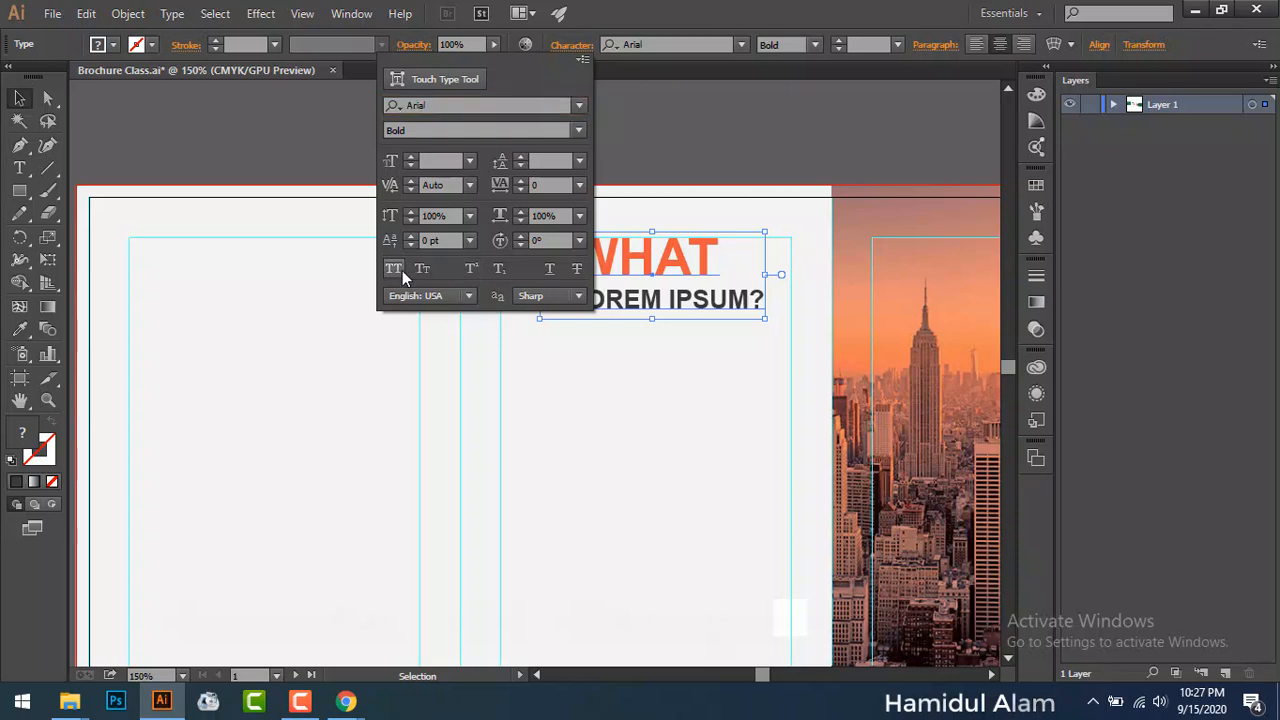
{"action": "left_click", "coordinate": [397, 268]}
{"action": "left_click", "coordinate": [690, 140]}
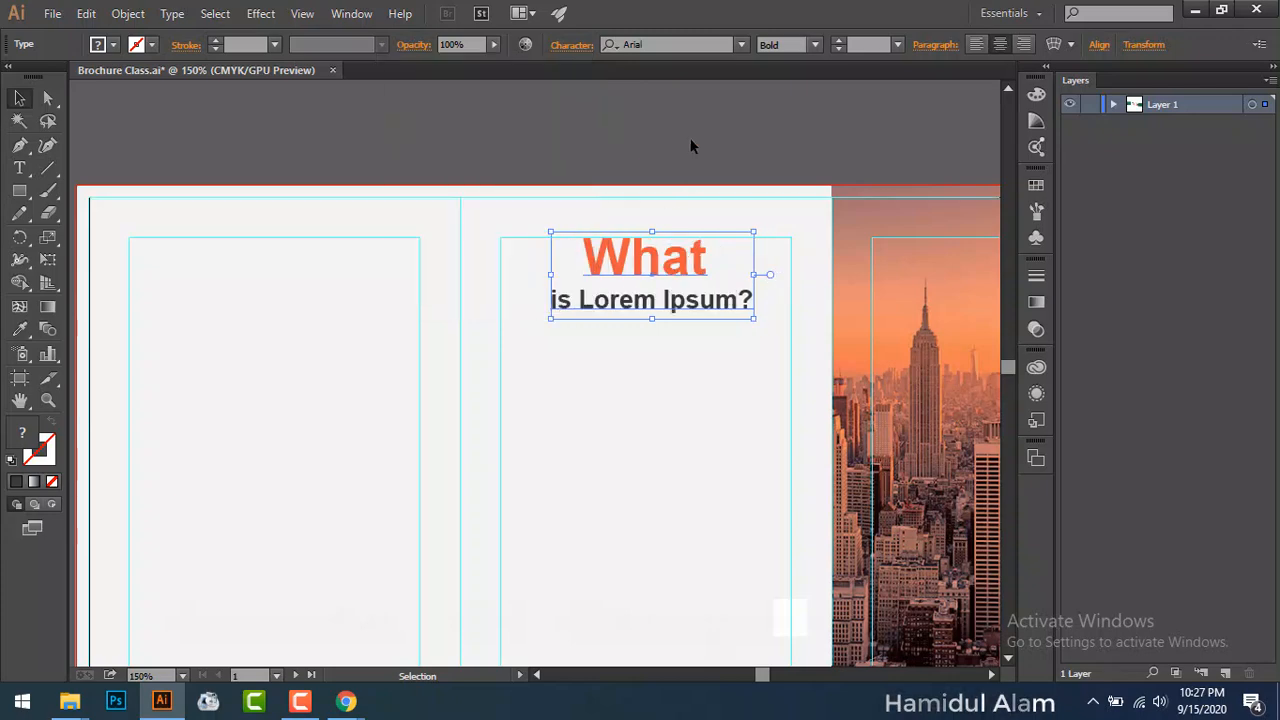
{"action": "left_click", "coordinate": [690, 140]}
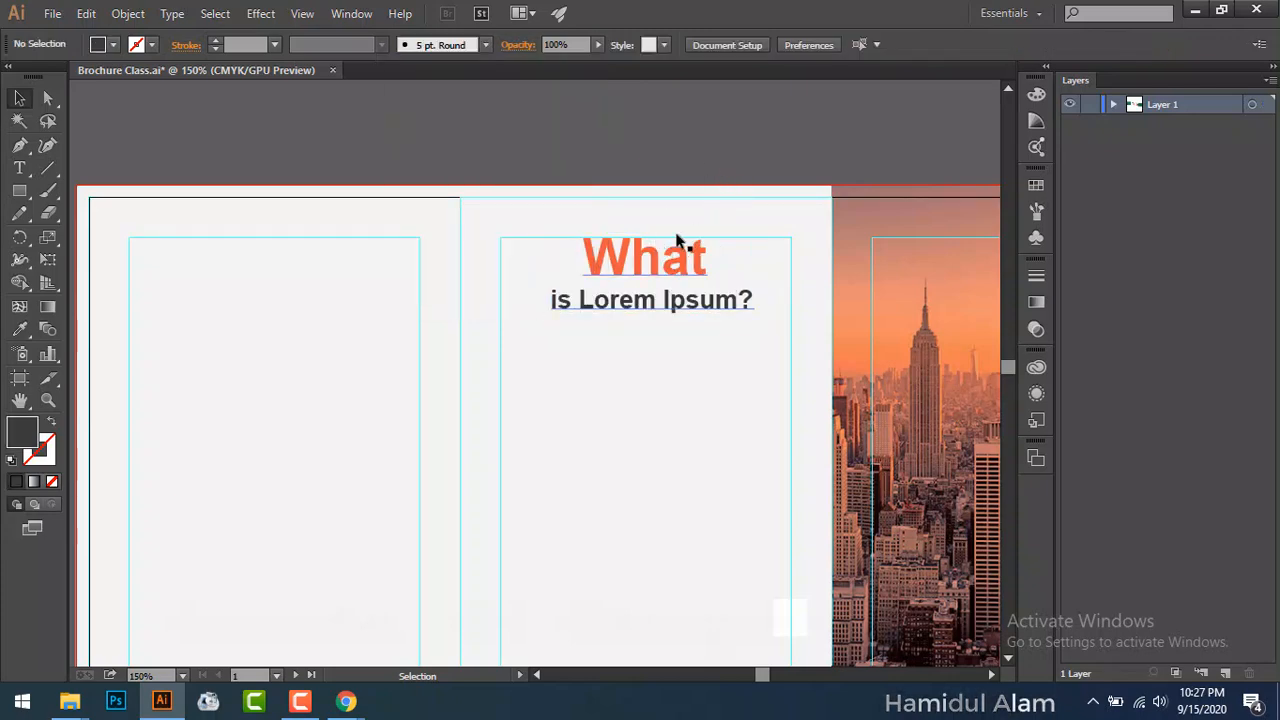
Step: Copy the first paragraph's opening on lipsum.com, from 'Lorem Ipsum' up to 'when', then minimise Chrome
{"action": "mouse_move", "coordinate": [346, 702]}
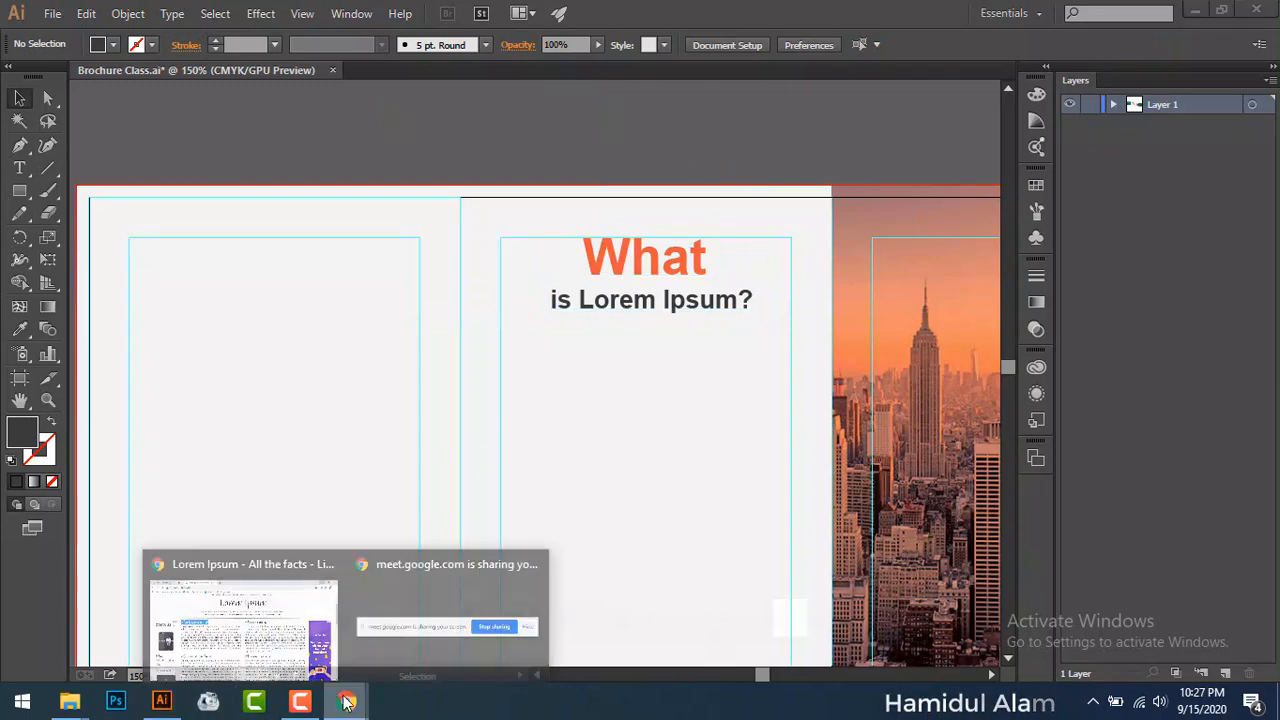
{"action": "left_click", "coordinate": [258, 622]}
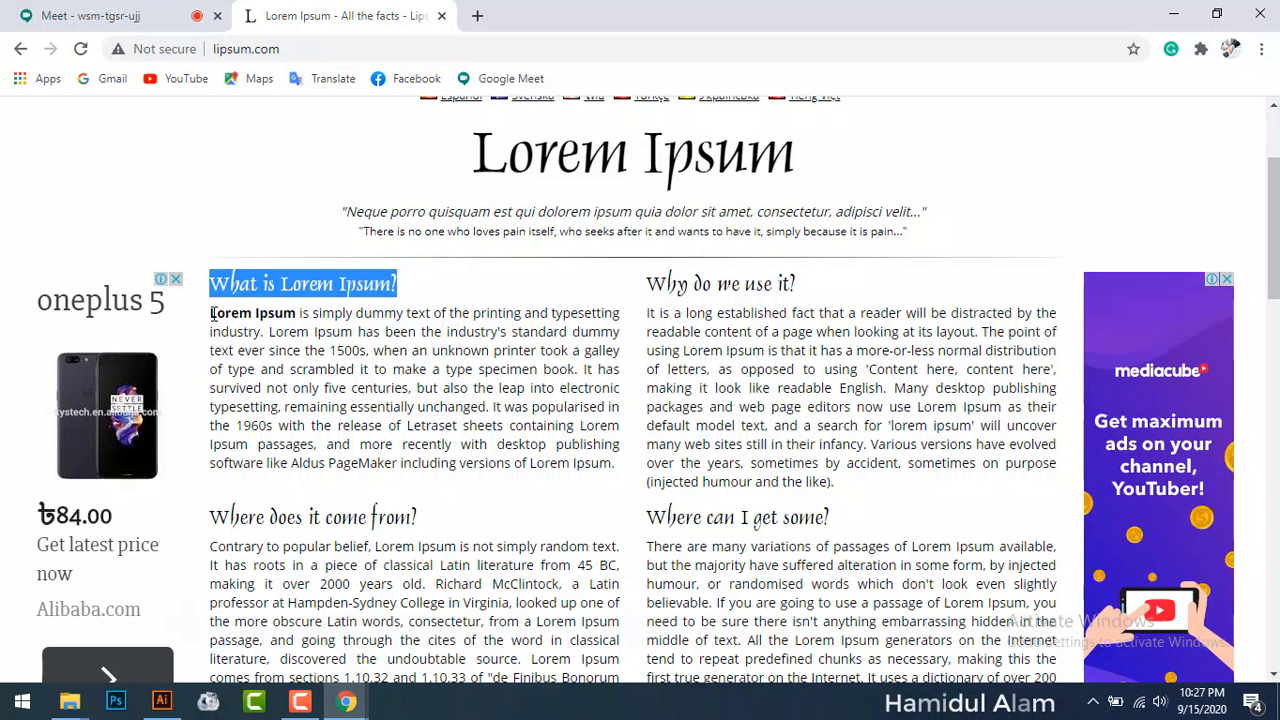
{"action": "left_click_drag", "start_coordinate": [211, 313], "coordinate": [398, 388]}
{"action": "right_click", "coordinate": [413, 393]}
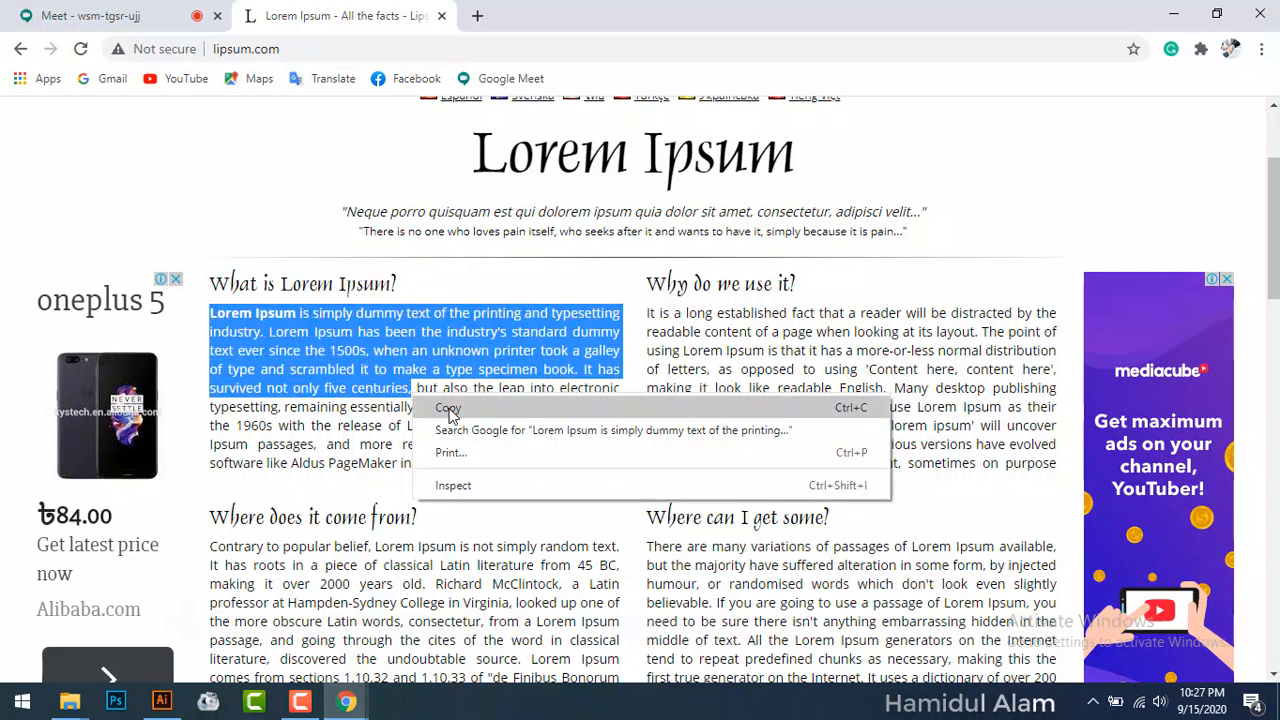
{"action": "left_click", "coordinate": [391, 355]}
{"action": "left_click", "coordinate": [249, 338]}
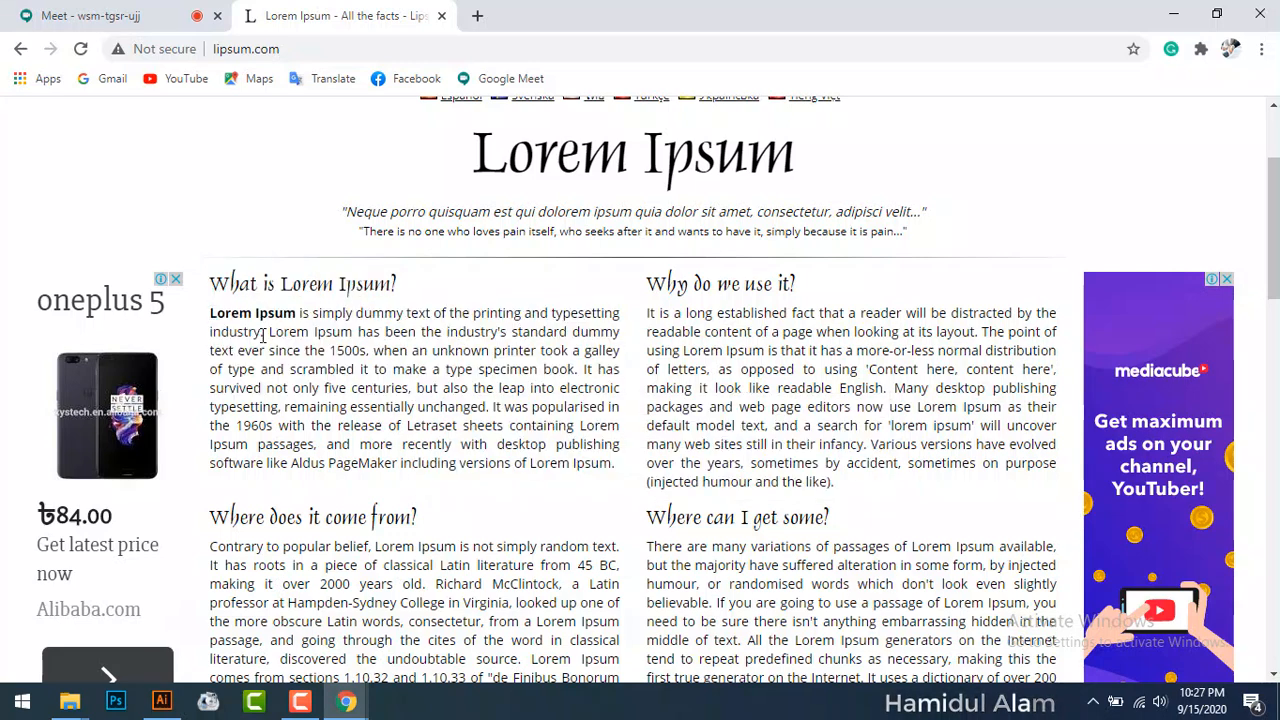
{"action": "left_click_drag", "start_coordinate": [211, 313], "coordinate": [409, 350]}
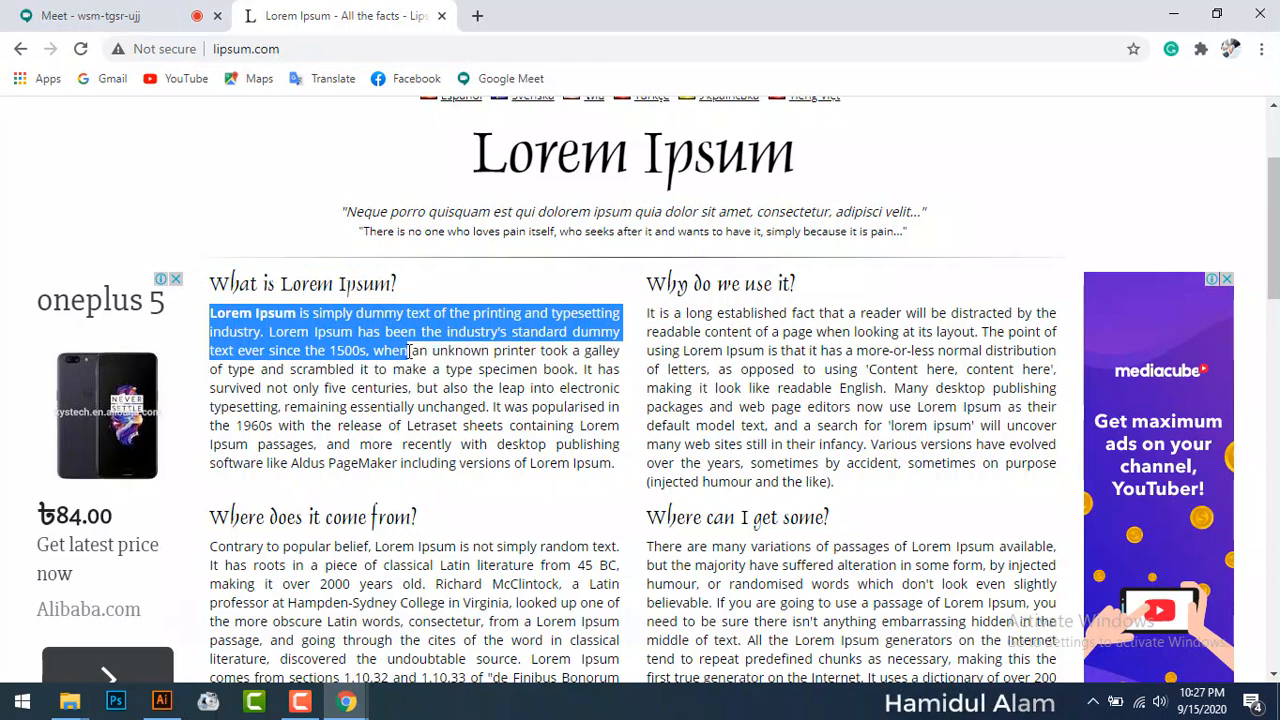
{"action": "right_click", "coordinate": [409, 351]}
{"action": "left_click", "coordinate": [443, 366]}
{"action": "left_click", "coordinate": [1174, 14]}
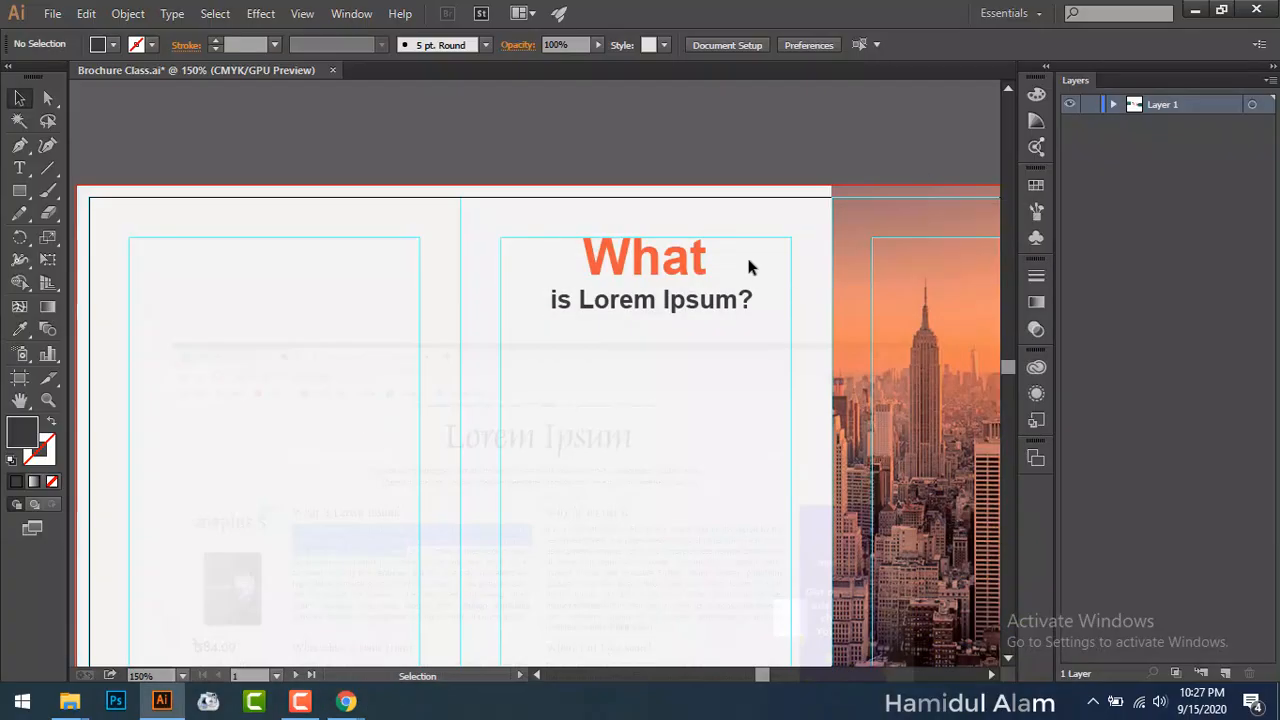
Step: Draw a text area below the heading and paste the copied Lorem Ipsum passage into it
{"action": "left_click", "coordinate": [20, 170]}
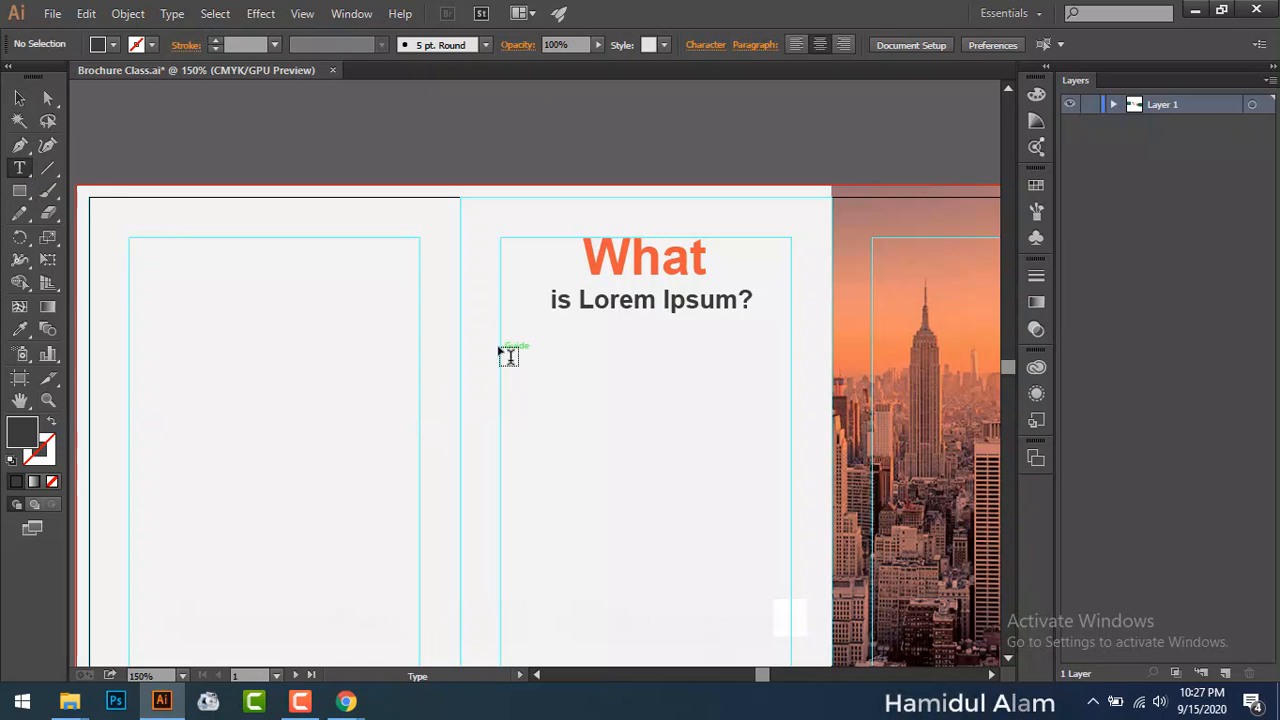
{"action": "left_click_drag", "start_coordinate": [502, 345], "coordinate": [796, 512]}
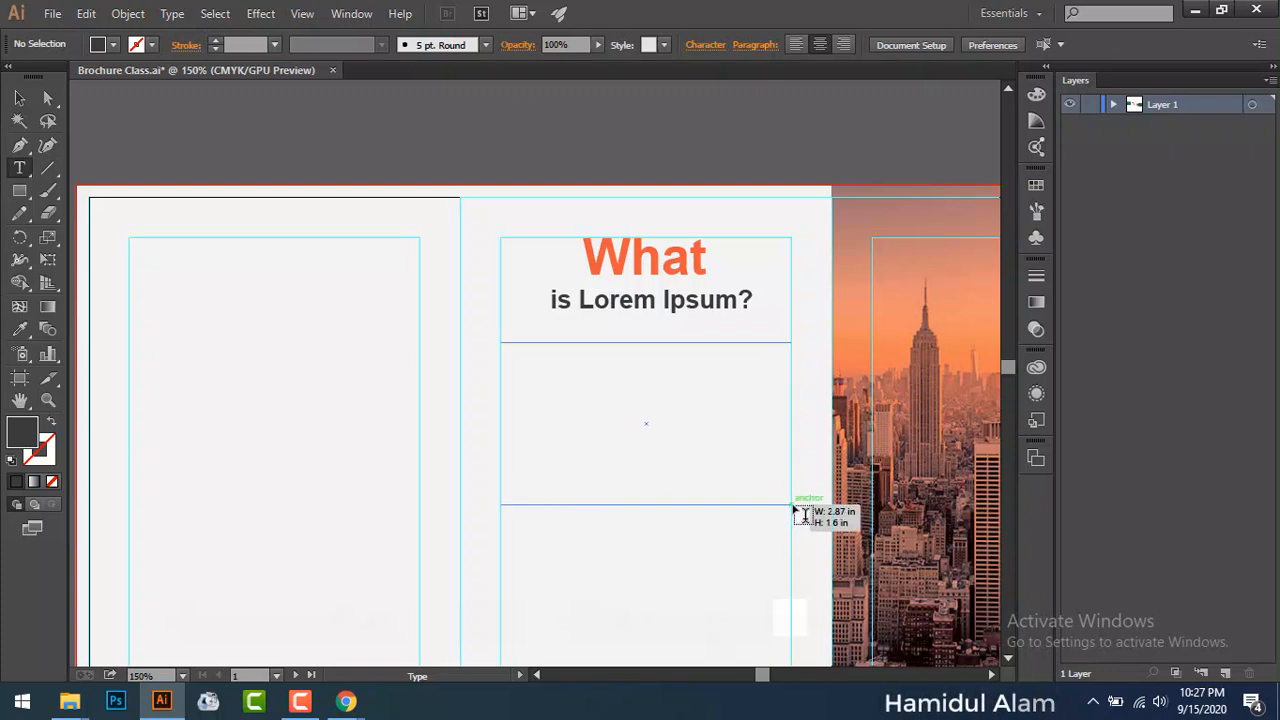
{"action": "left_click_drag", "start_coordinate": [796, 513], "coordinate": [793, 508]}
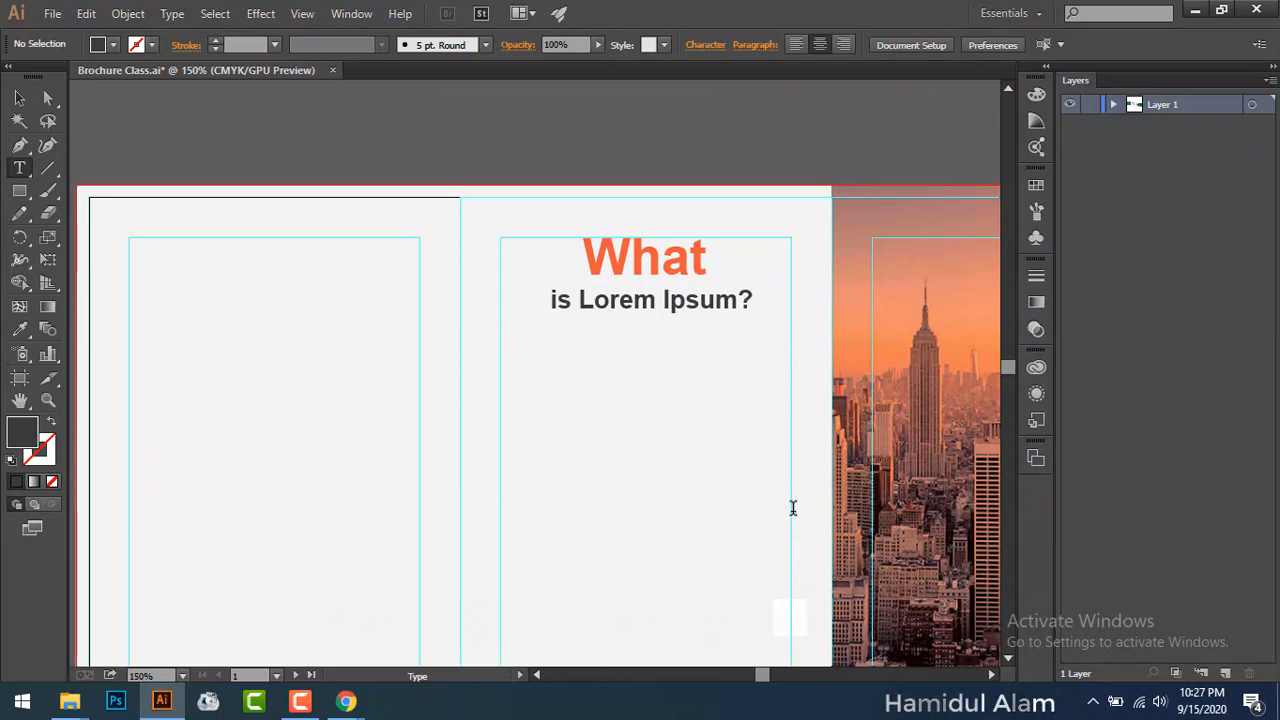
{"action": "key", "text": "ctrl"}
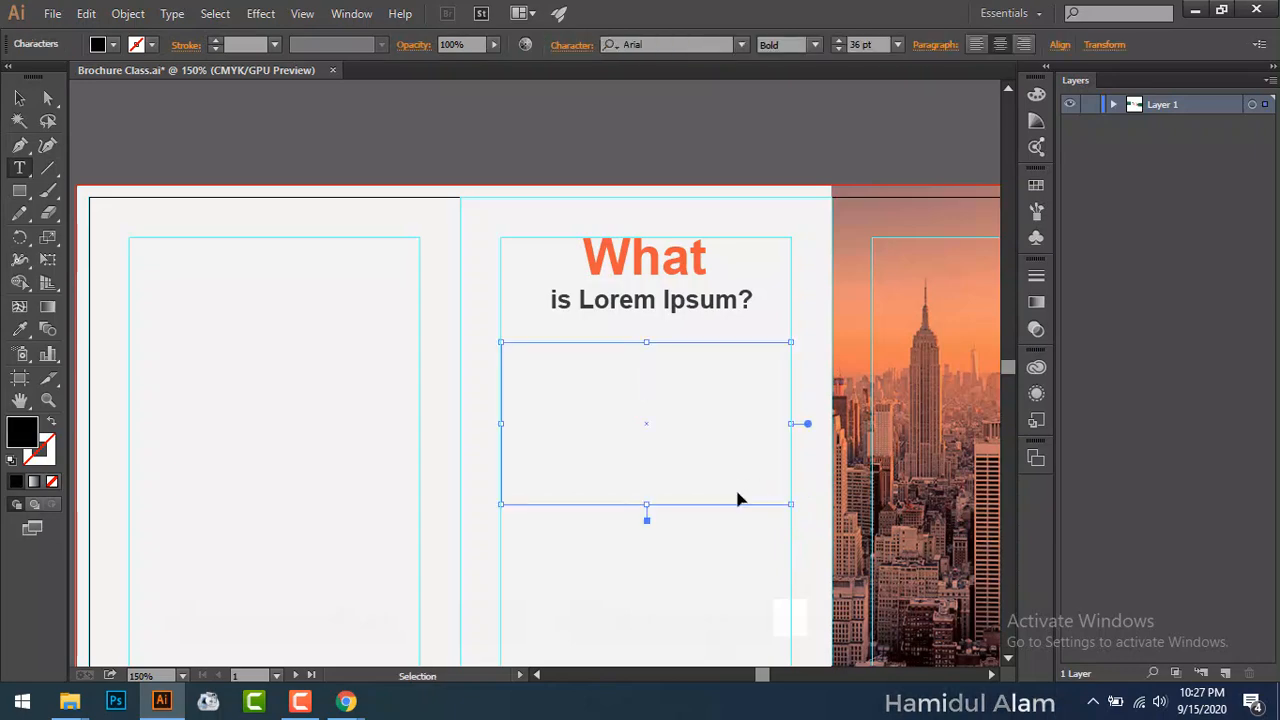
{"action": "key", "text": "ctrl+v"}
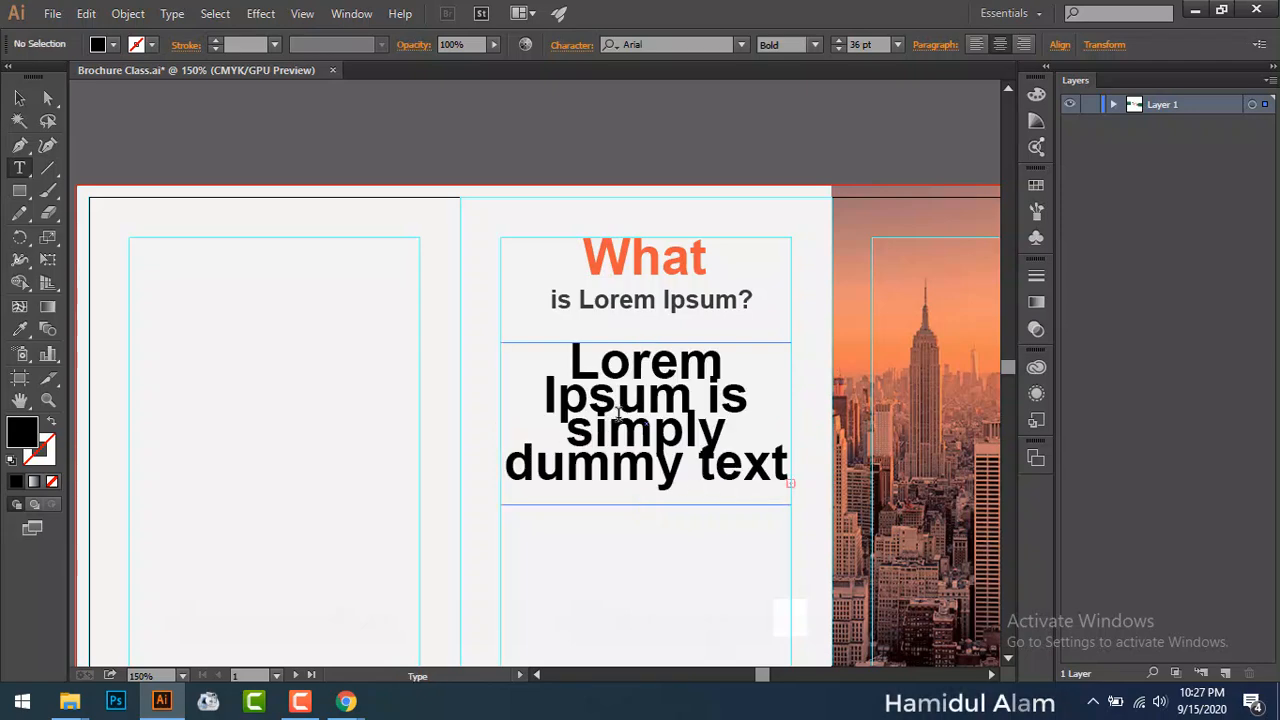
Step: Set all the body text to Auto leading and 12 pt
{"action": "key", "text": "ctrl+a"}
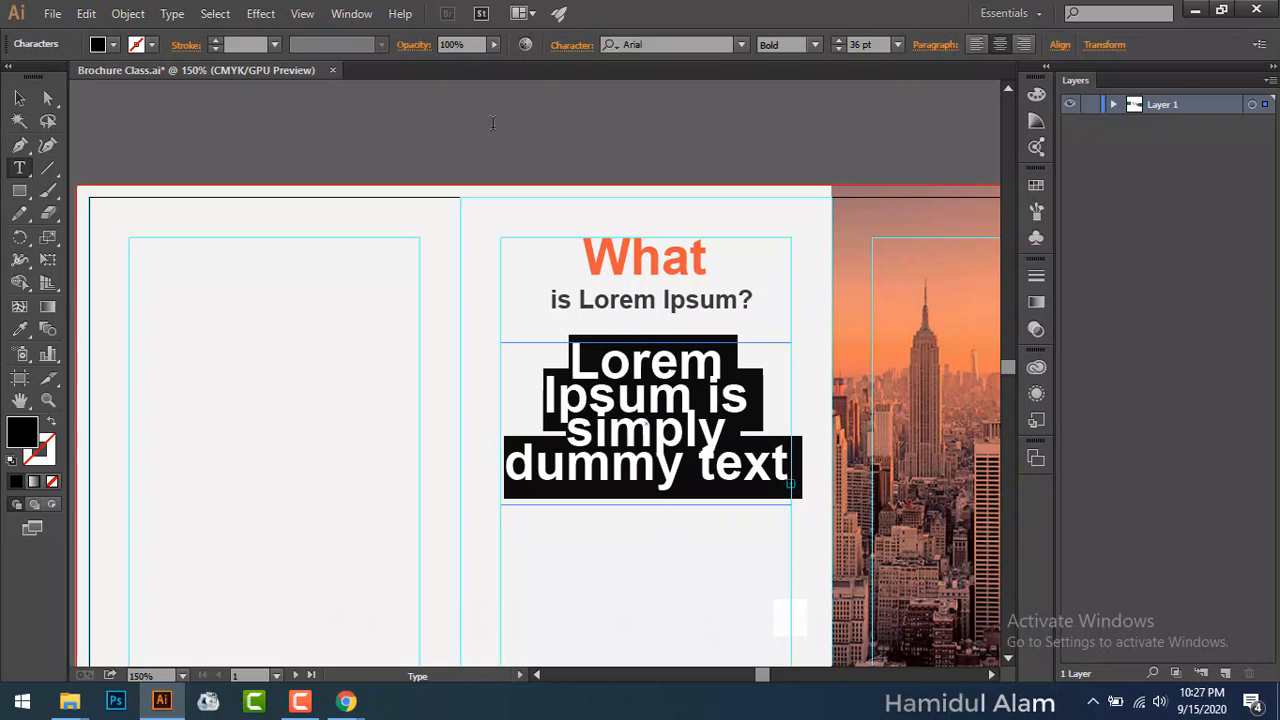
{"action": "left_click", "coordinate": [581, 47]}
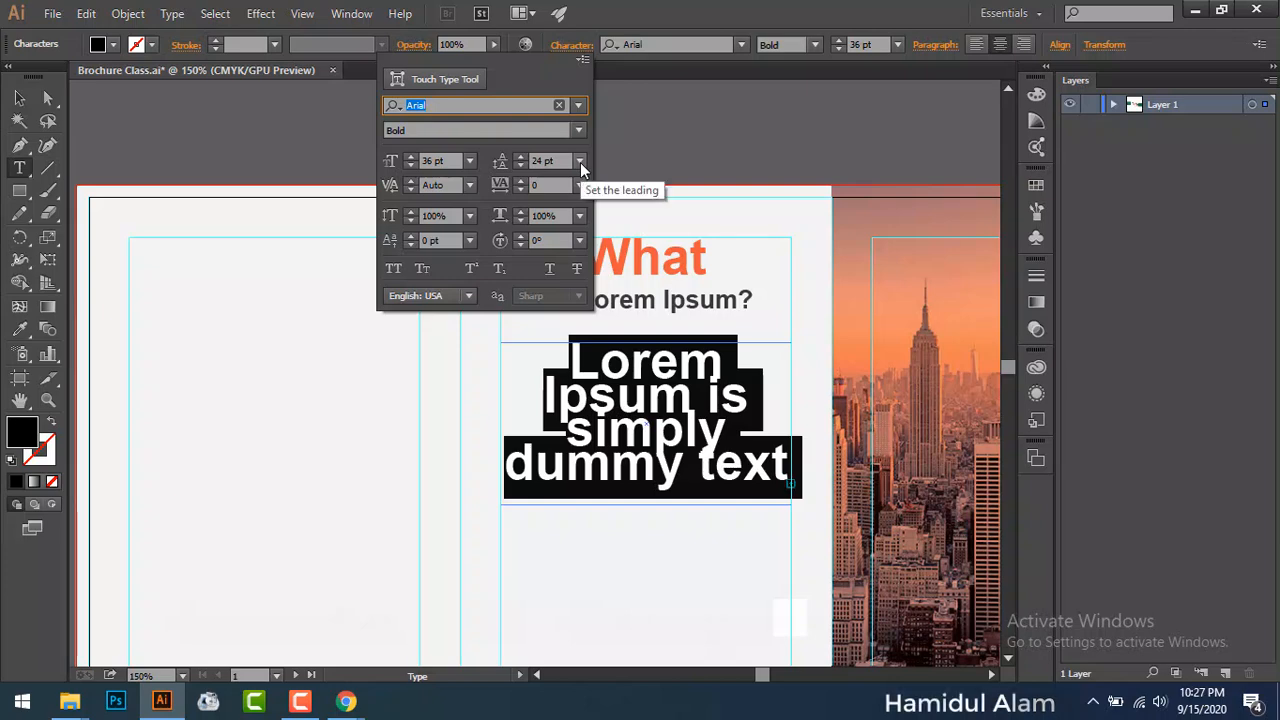
{"action": "left_click", "coordinate": [580, 161]}
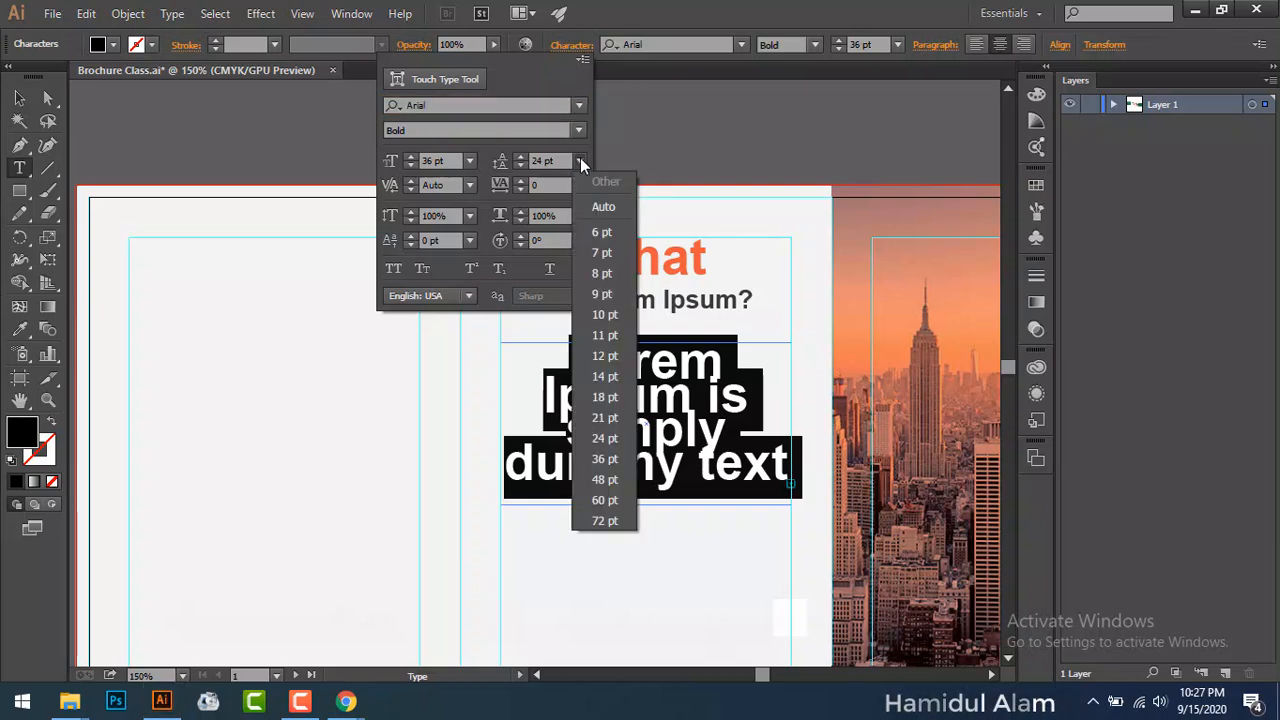
{"action": "left_click", "coordinate": [603, 207]}
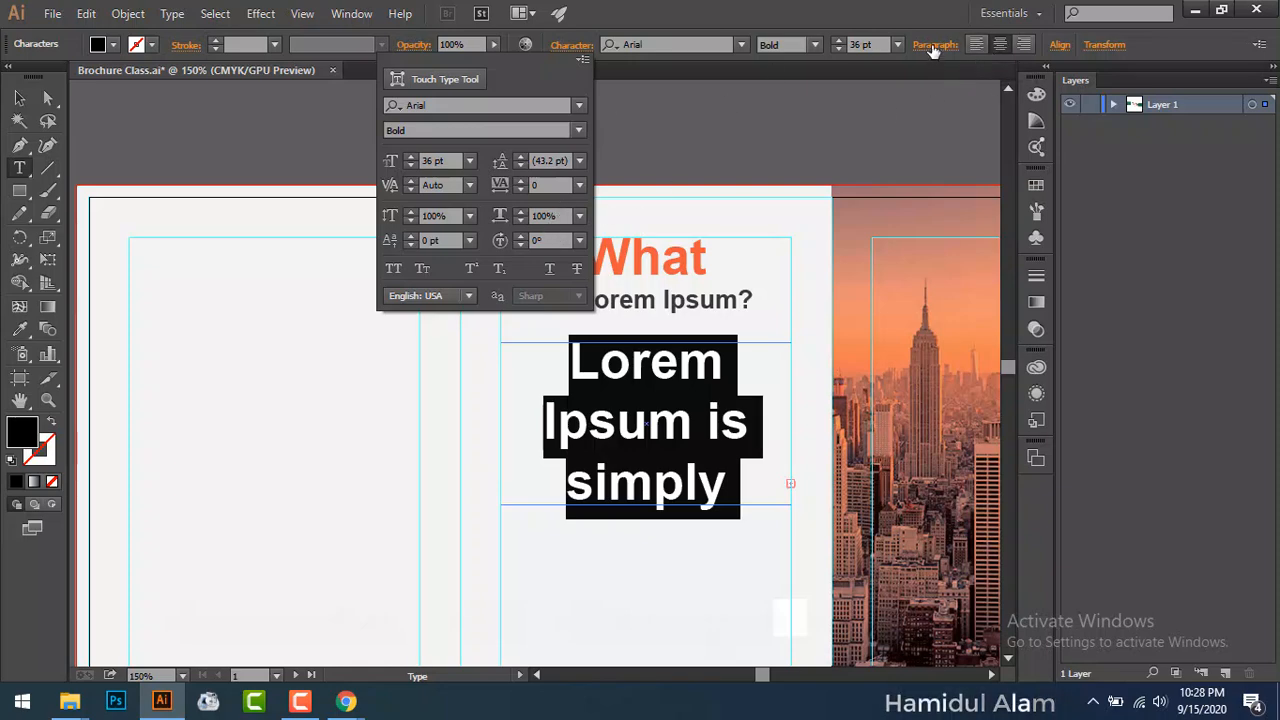
{"action": "left_click", "coordinate": [467, 161]}
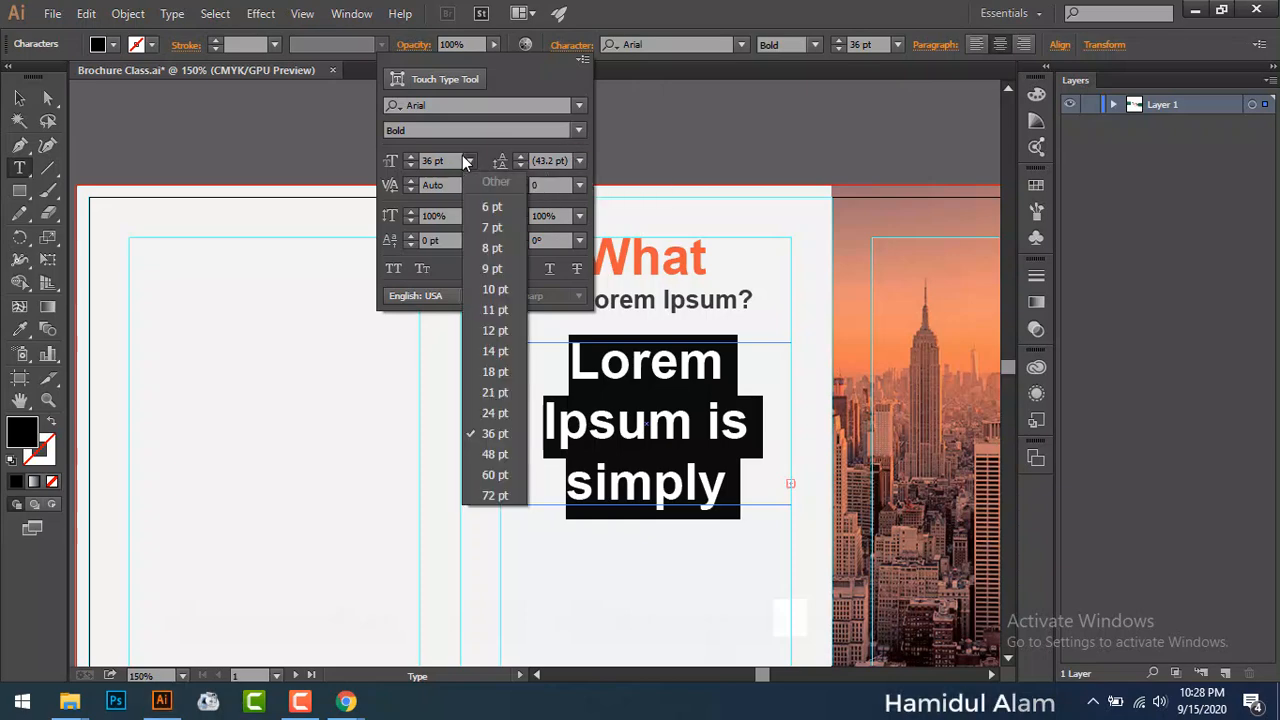
{"action": "left_click", "coordinate": [492, 330]}
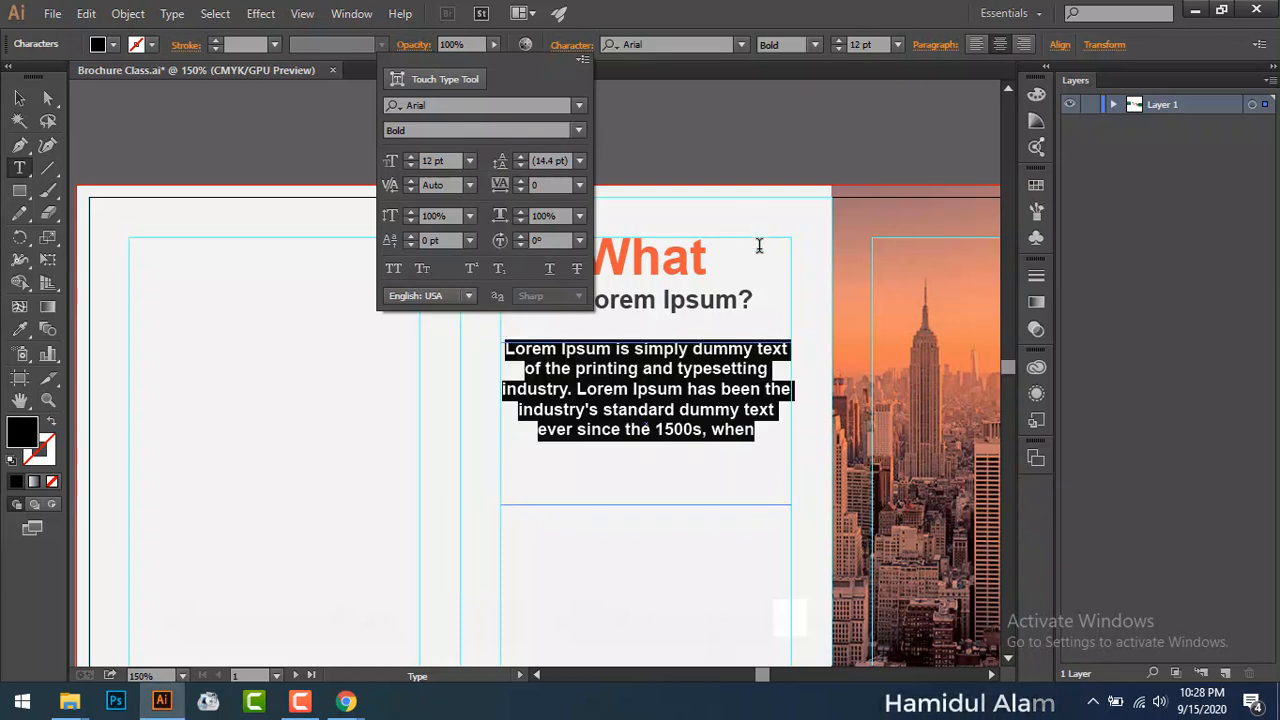
Step: Justify the body paragraph with its last line aligned centre
{"action": "left_click", "coordinate": [932, 48]}
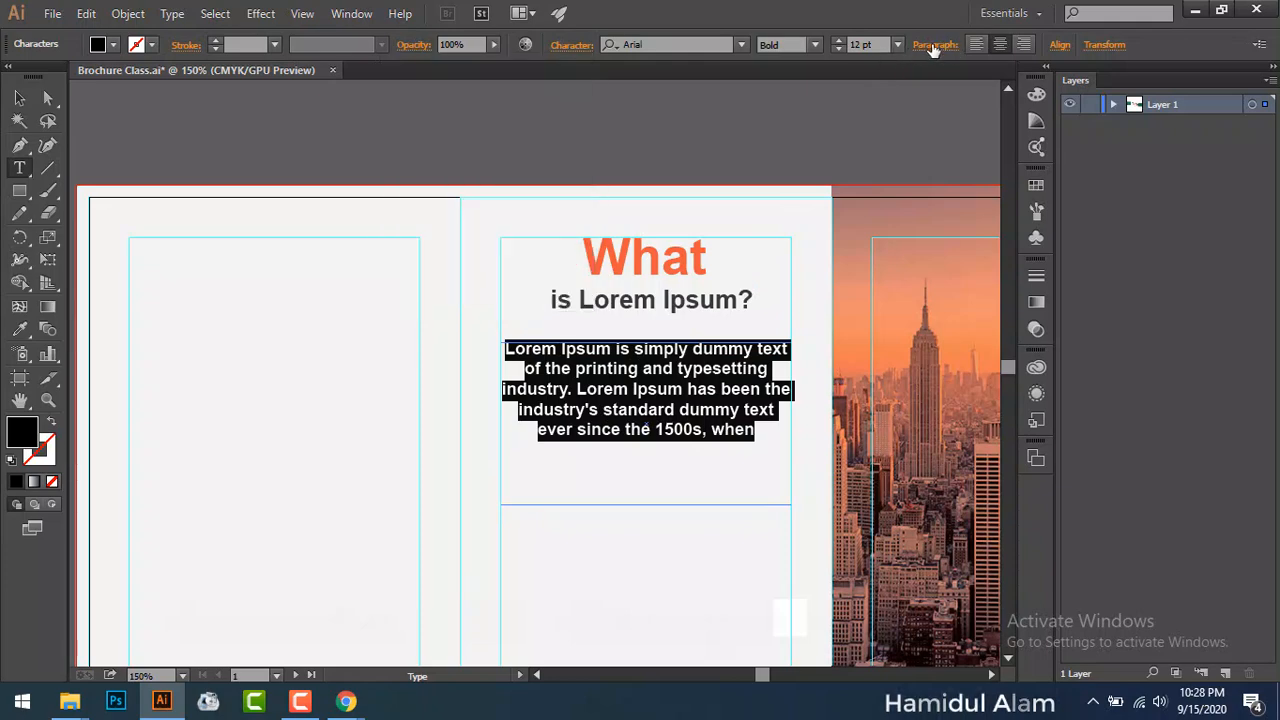
{"action": "left_click", "coordinate": [933, 46]}
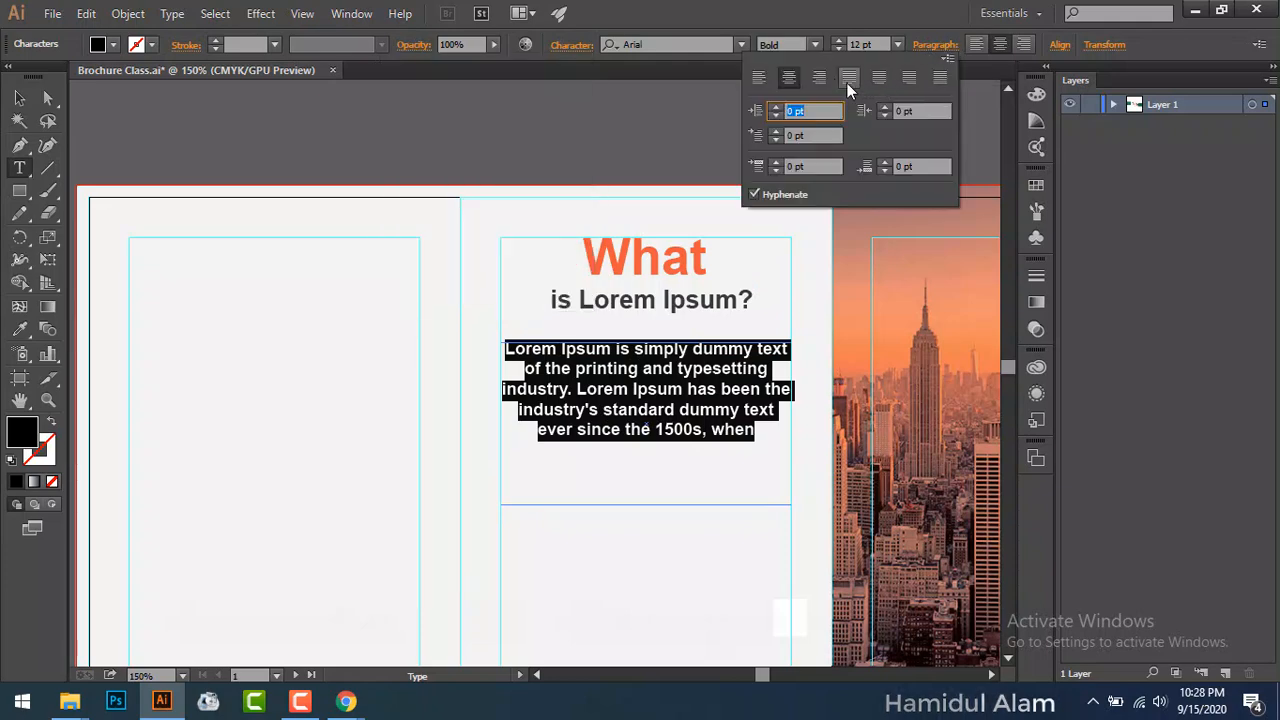
{"action": "left_click", "coordinate": [847, 83]}
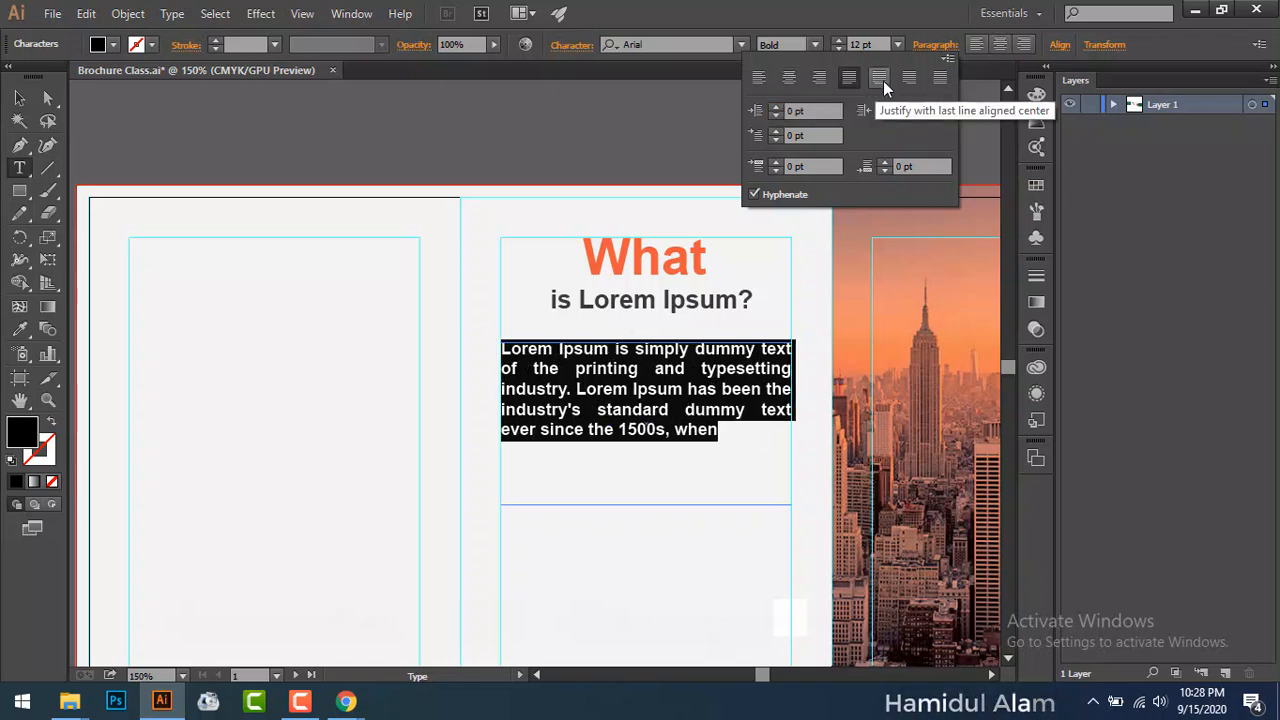
{"action": "left_click", "coordinate": [880, 79]}
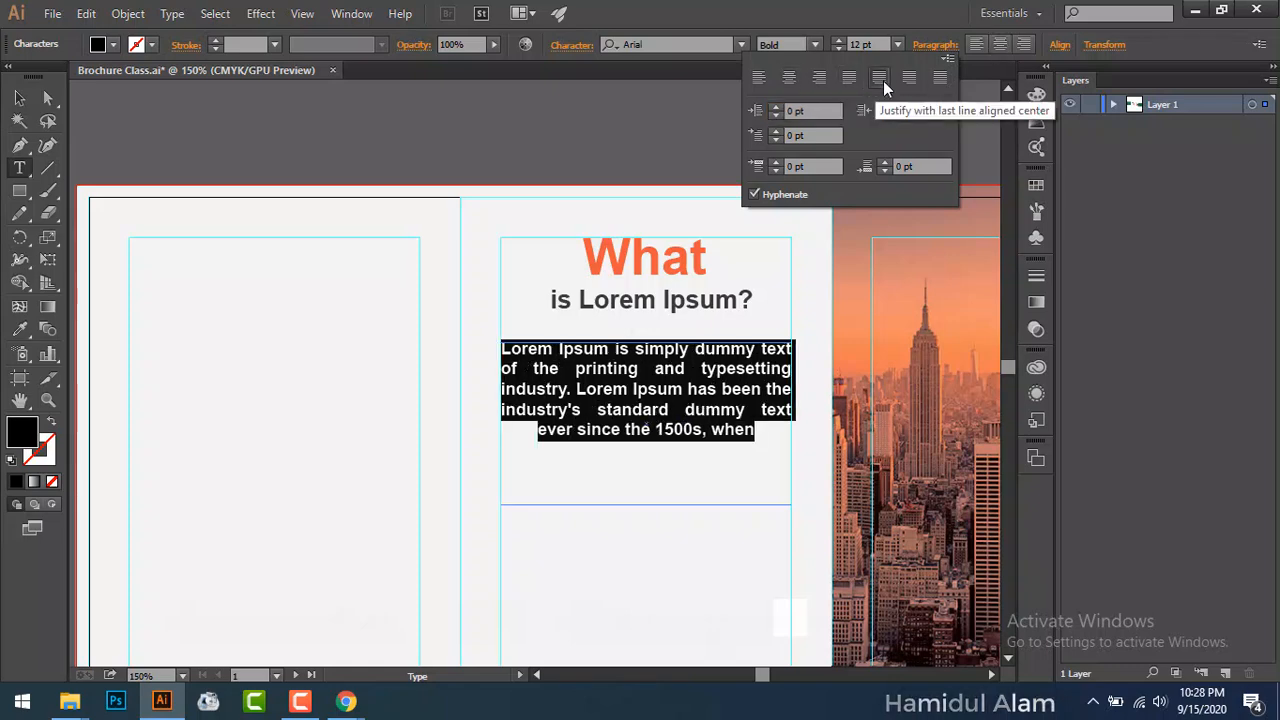
{"action": "left_click", "coordinate": [17, 106]}
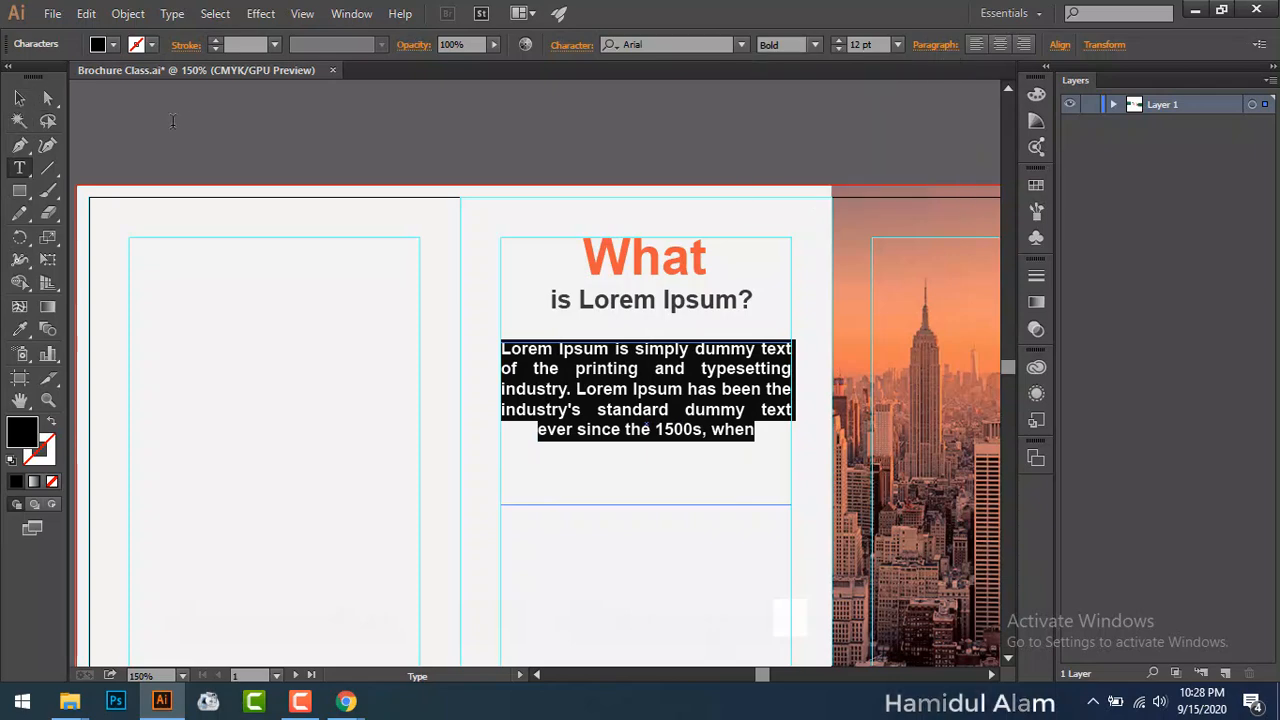
{"action": "left_click", "coordinate": [17, 106]}
{"action": "left_click", "coordinate": [269, 205]}
Step: Change the body text's font style from Bold to Regular
{"action": "key", "text": "space"}
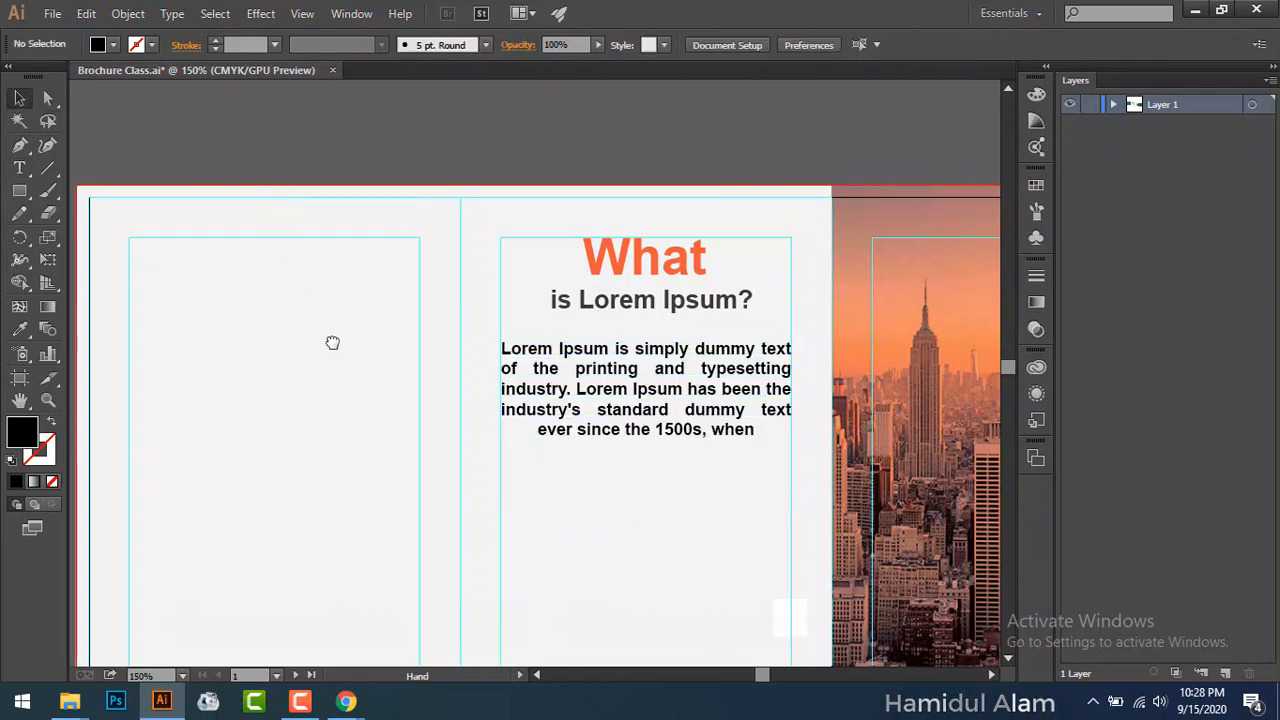
{"action": "left_click_drag", "start_coordinate": [331, 343], "coordinate": [426, 325]}
{"action": "left_click", "coordinate": [766, 340]}
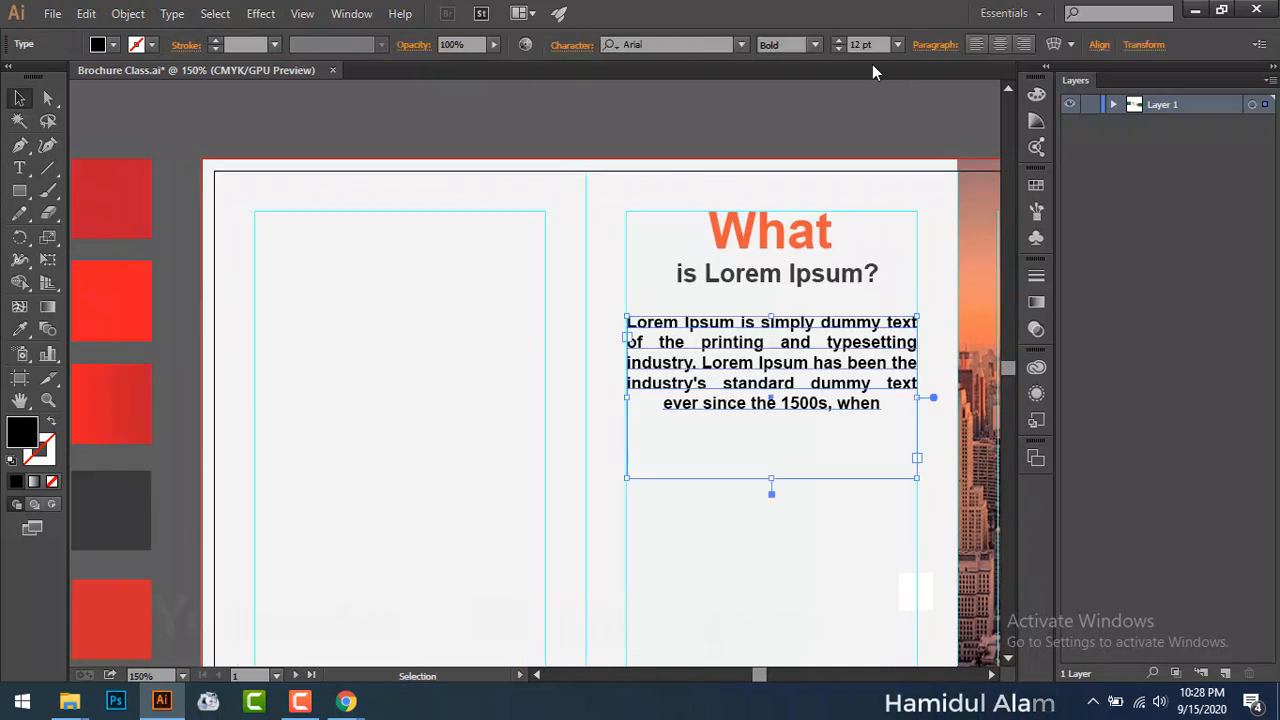
{"action": "left_click", "coordinate": [814, 44]}
{"action": "left_click", "coordinate": [801, 87]}
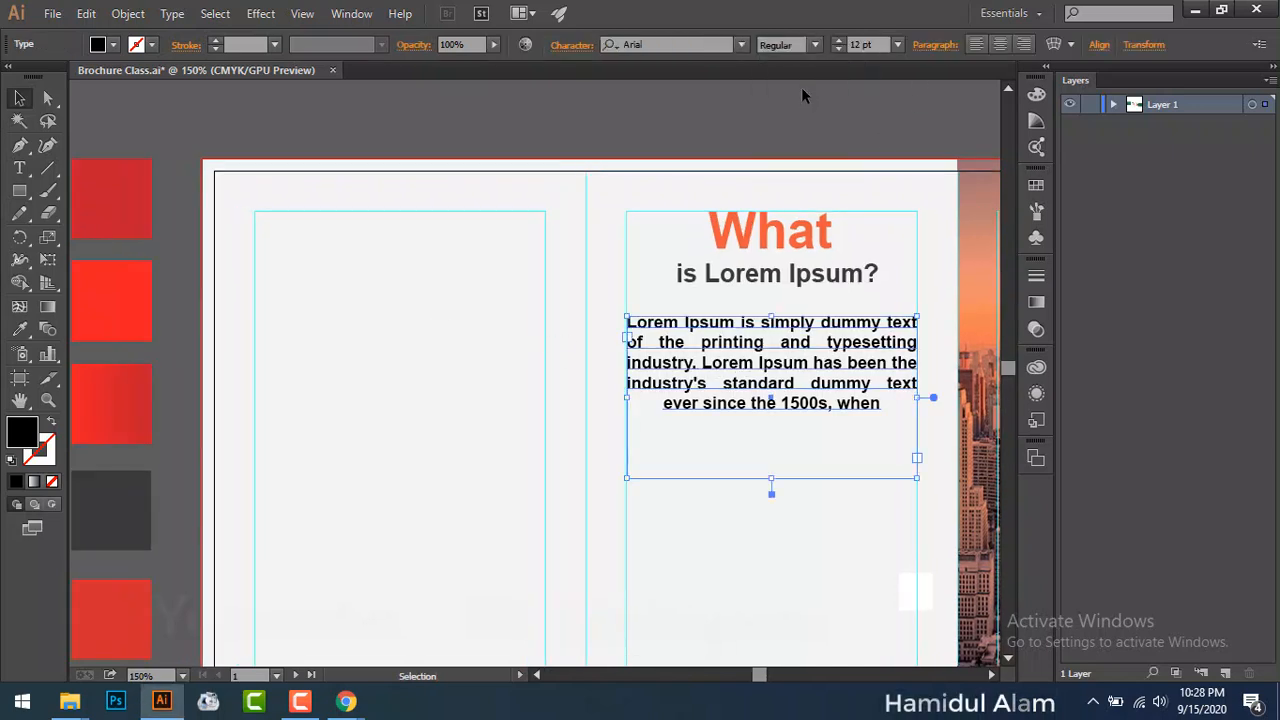
{"action": "left_click", "coordinate": [658, 121]}
Step: Eyedrop the dark grey swatch onto the body text
{"action": "key", "text": "space"}
{"action": "left_click_drag", "start_coordinate": [656, 279], "coordinate": [805, 300]}
{"action": "left_click", "coordinate": [830, 292]}
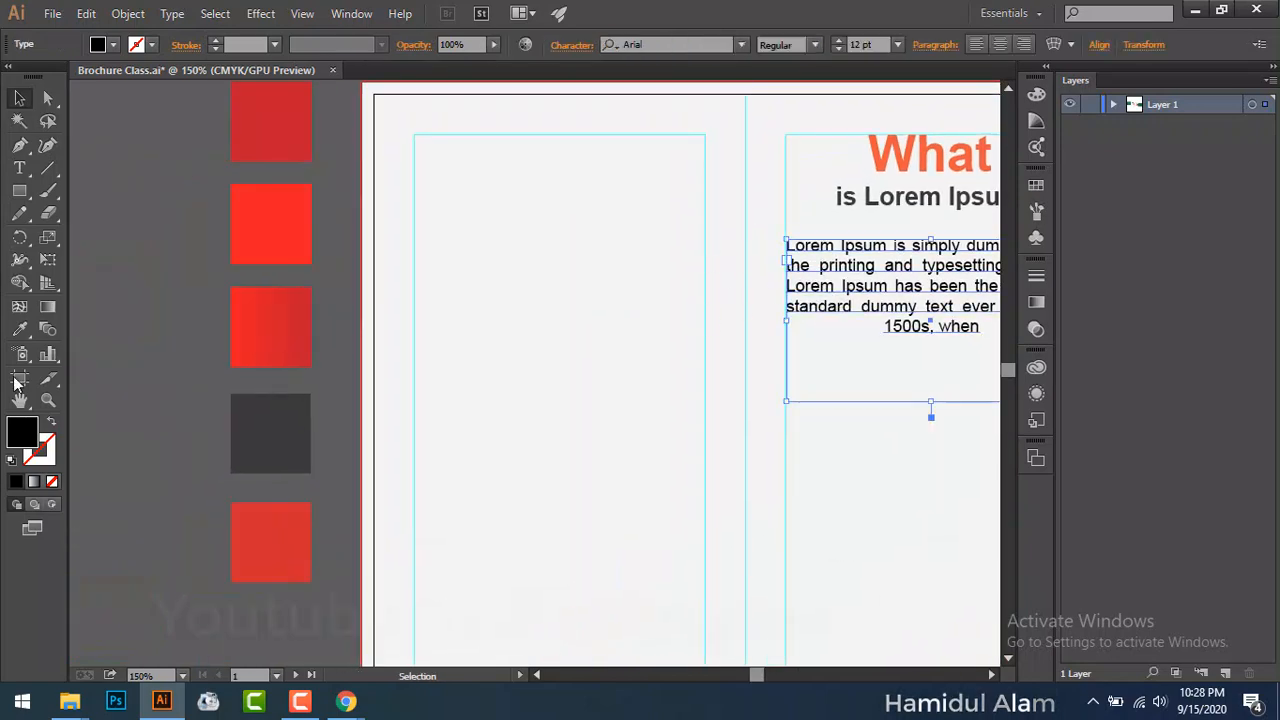
{"action": "left_click", "coordinate": [22, 330]}
{"action": "left_click", "coordinate": [257, 423]}
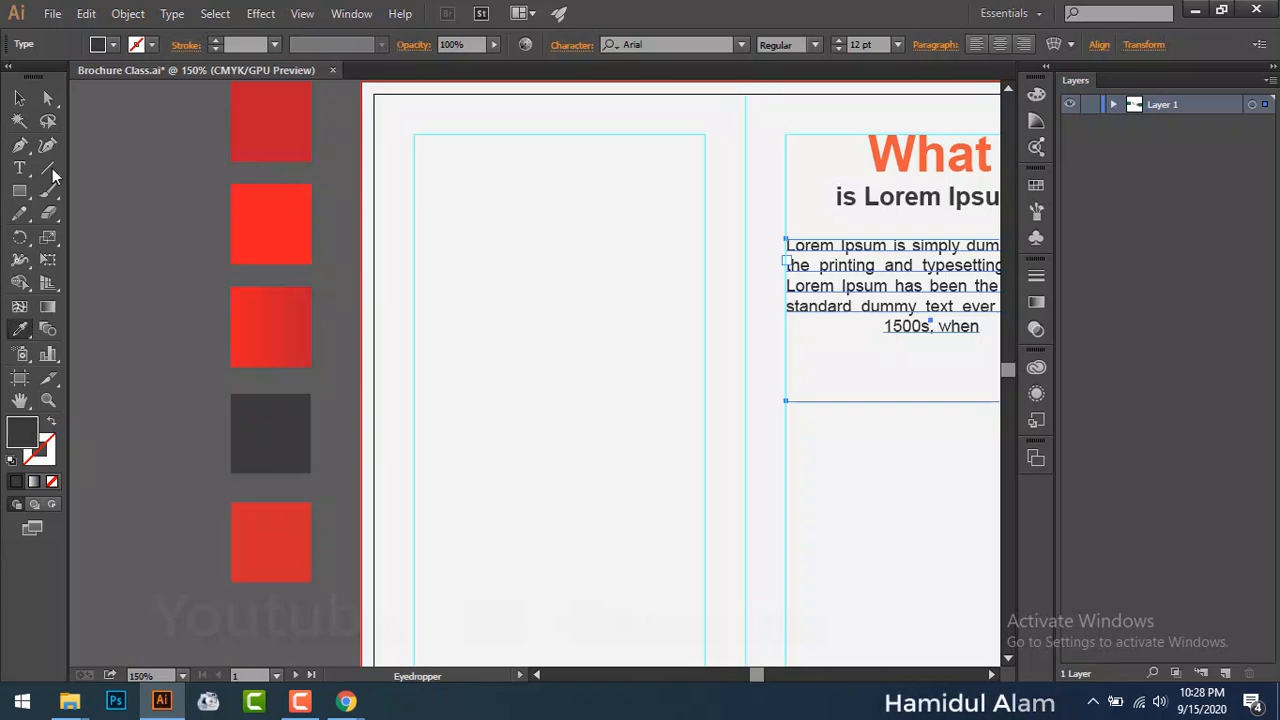
{"action": "left_click", "coordinate": [18, 100]}
{"action": "left_click", "coordinate": [108, 232]}
{"action": "key", "text": "space"}
Step: Trial-delete the cover tagline's text, then undo back to the original 'Graphics Design Online Product' tagline
{"action": "left_click_drag", "start_coordinate": [680, 466], "coordinate": [240, 274]}
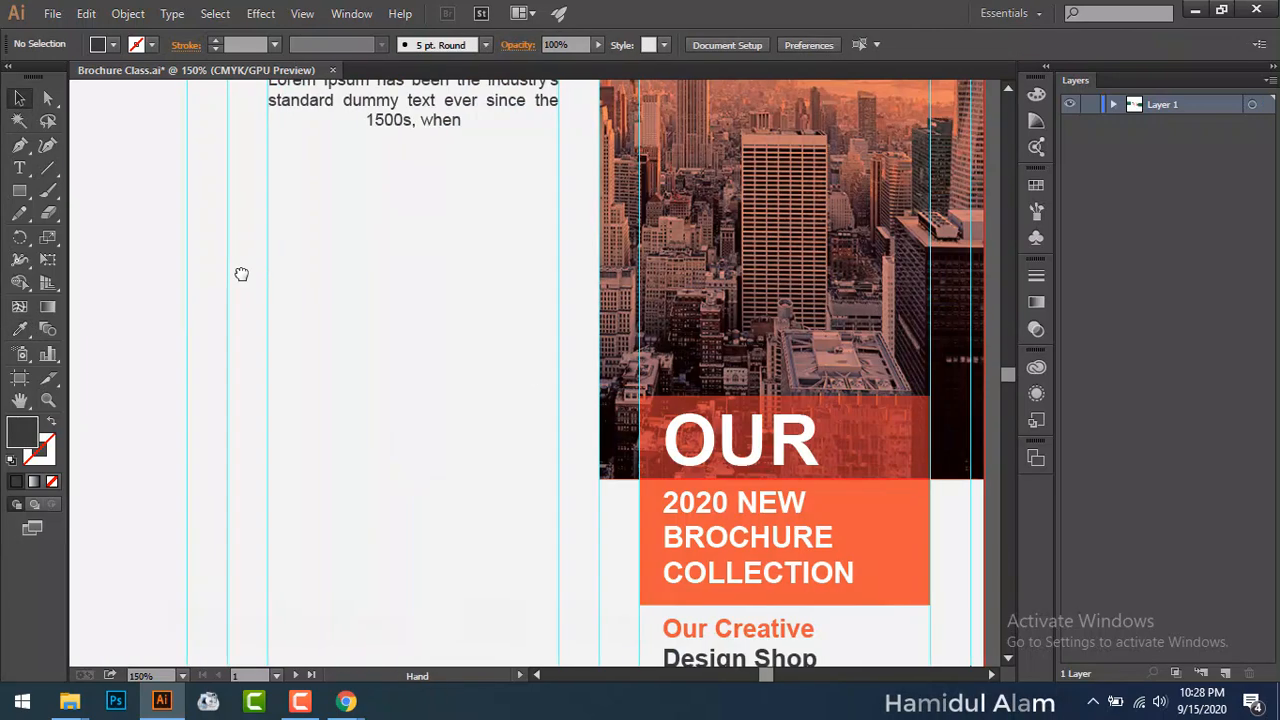
{"action": "left_click_drag", "start_coordinate": [600, 426], "coordinate": [450, 188]}
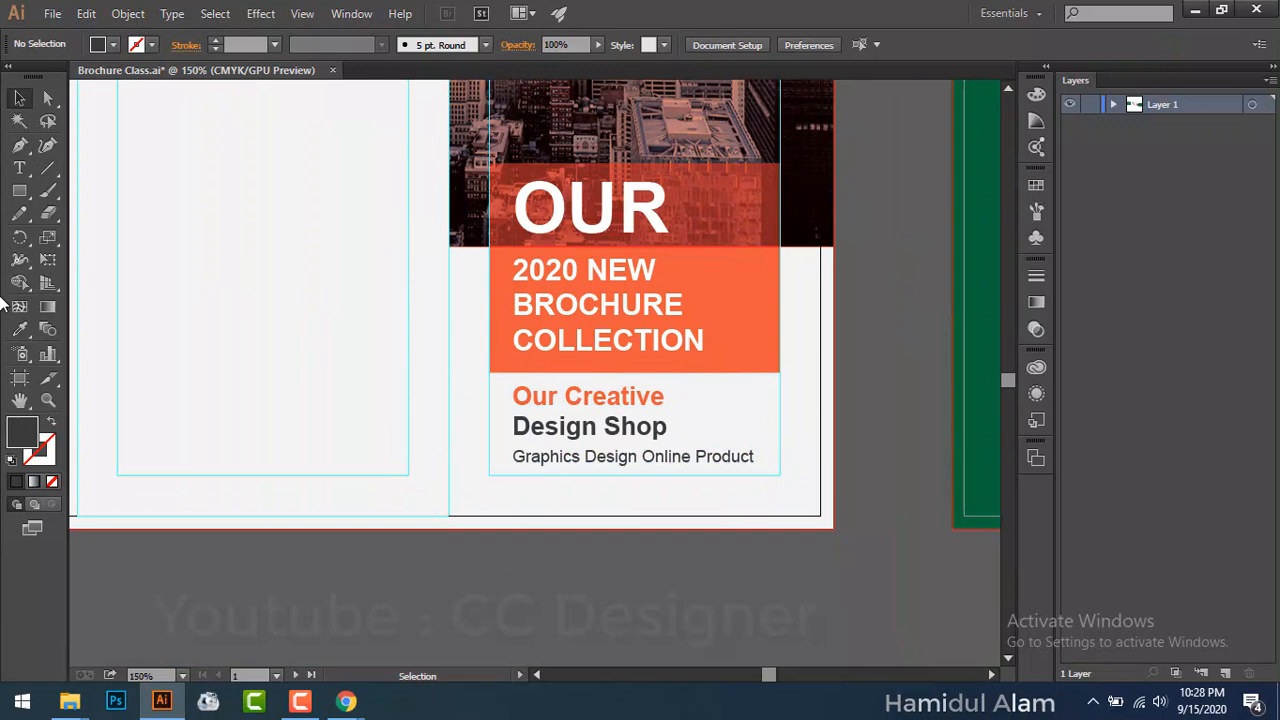
{"action": "left_click", "coordinate": [19, 168]}
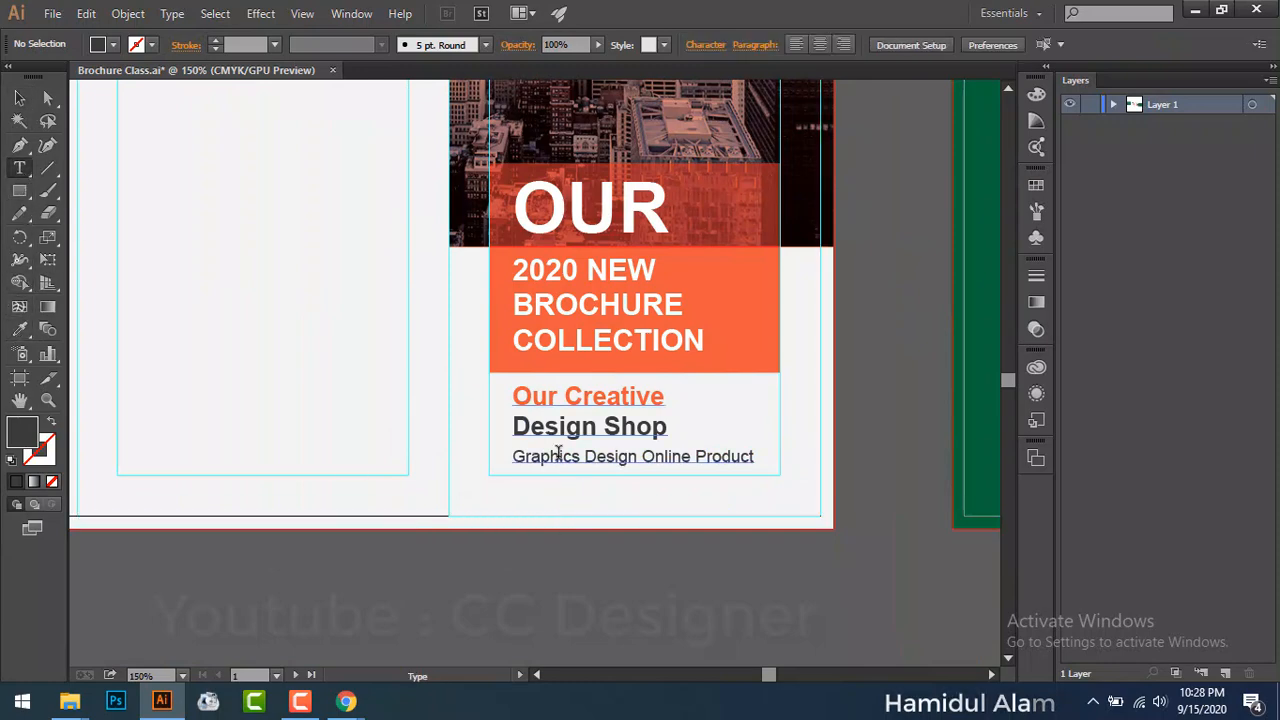
{"action": "left_click", "coordinate": [558, 456]}
{"action": "left_click_drag", "start_coordinate": [558, 456], "coordinate": [597, 456]}
{"action": "key", "text": "BackSpace"}
{"action": "key", "text": "ctrl+a"}
{"action": "key", "text": "BackSpace"}
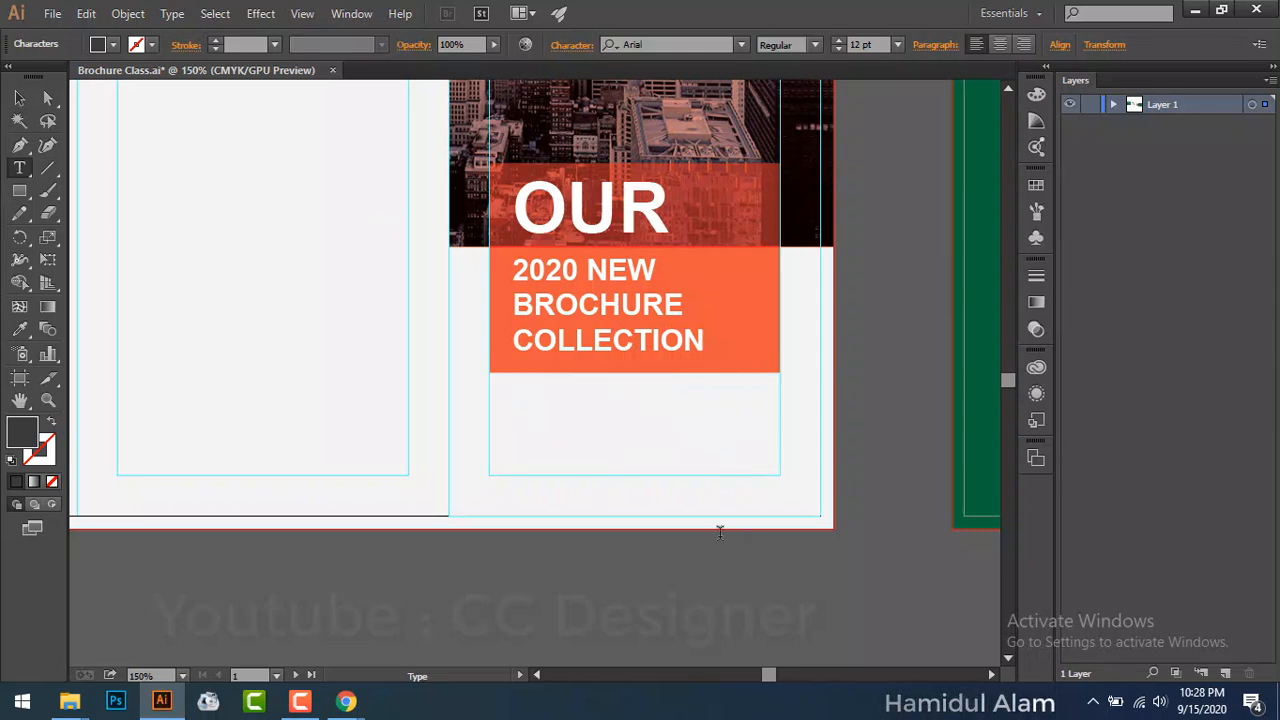
{"action": "key", "text": "ctrl+z"}
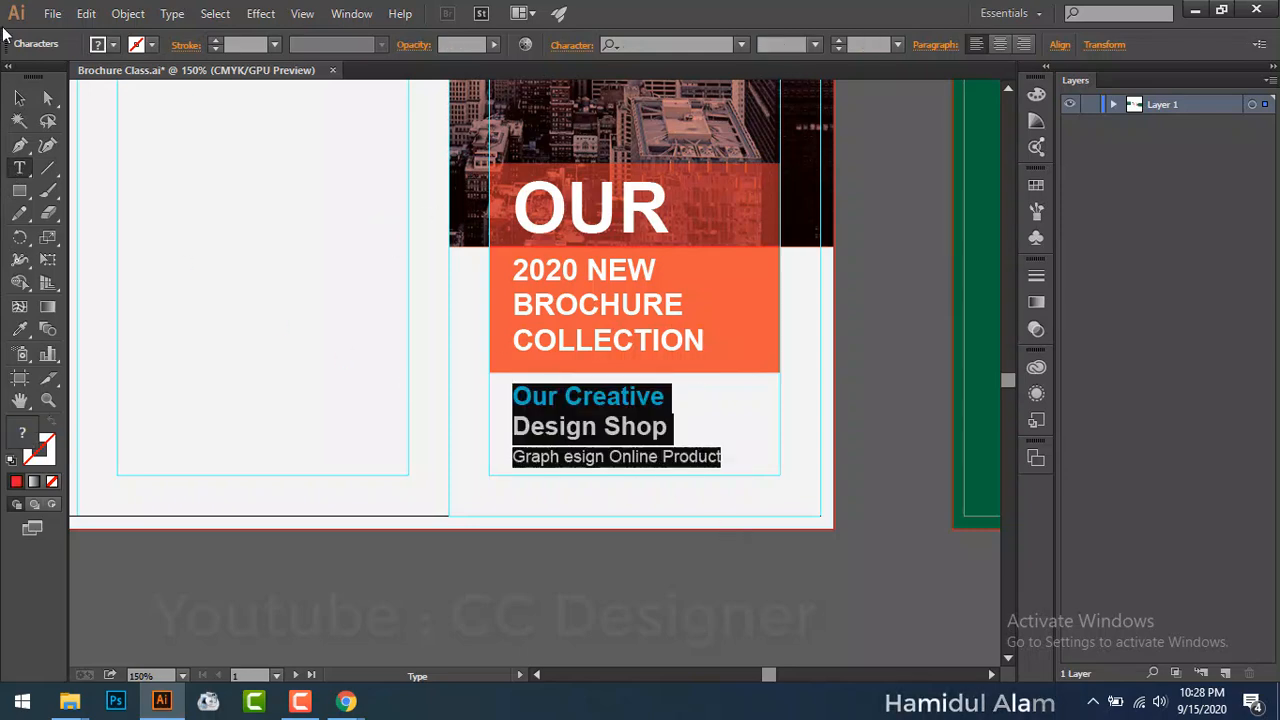
{"action": "left_click", "coordinate": [18, 97]}
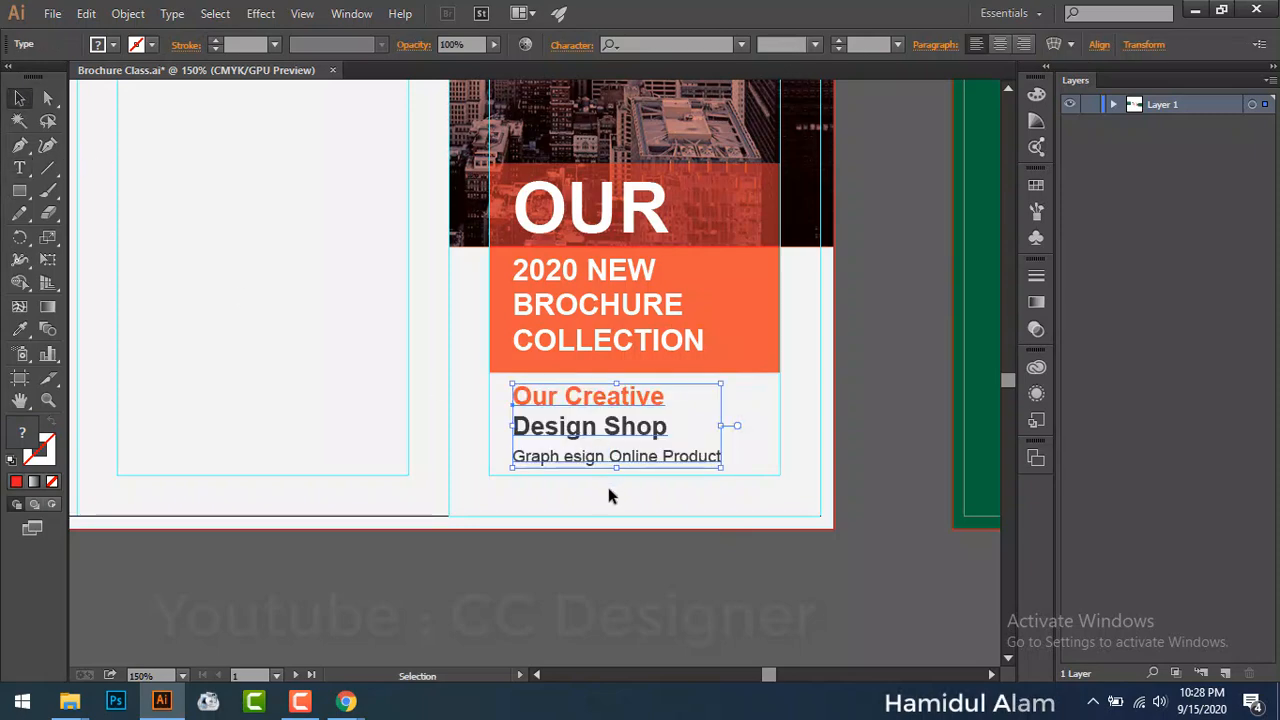
{"action": "key", "text": "a"}
{"action": "key", "text": "ctrl+z"}
Step: Shorten the middle panel's paragraph text box to end just below '1500s, when'
{"action": "left_click_drag", "start_coordinate": [297, 200], "coordinate": [470, 532]}
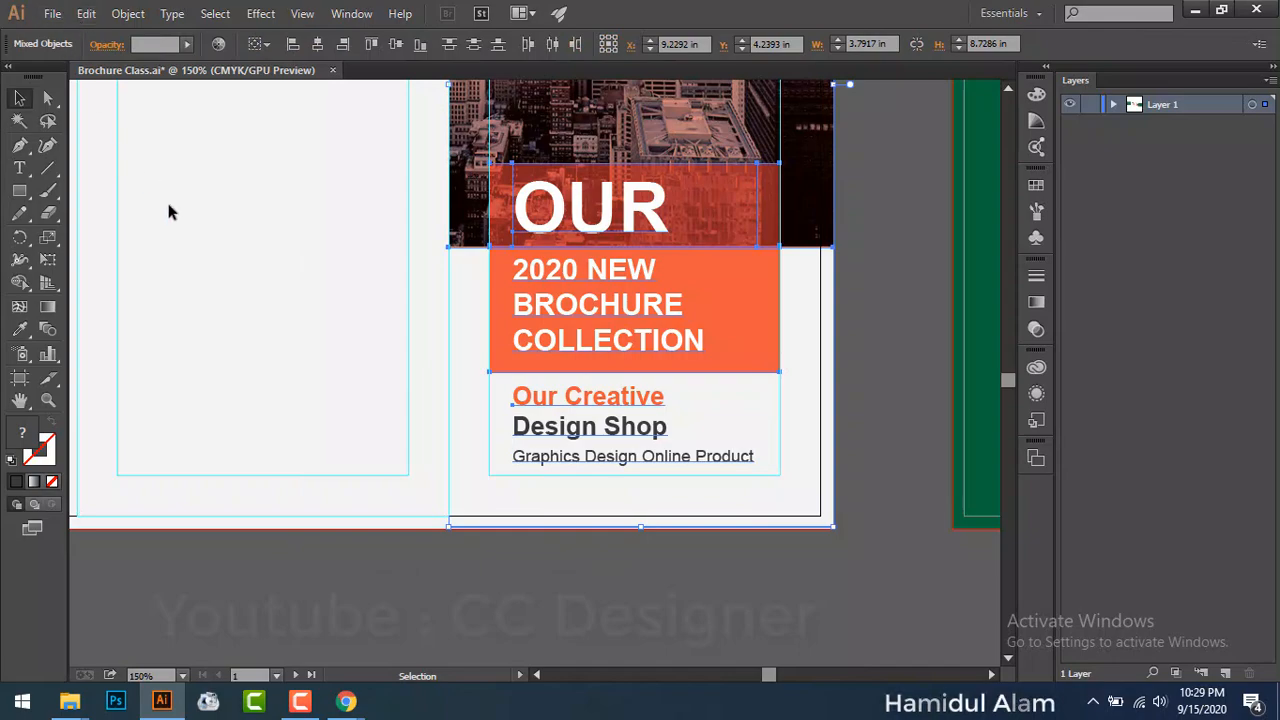
{"action": "left_click_drag", "start_coordinate": [189, 180], "coordinate": [449, 514]}
{"action": "scroll", "coordinate": [414, 431], "scroll_direction": "up", "scroll_amount": 3}
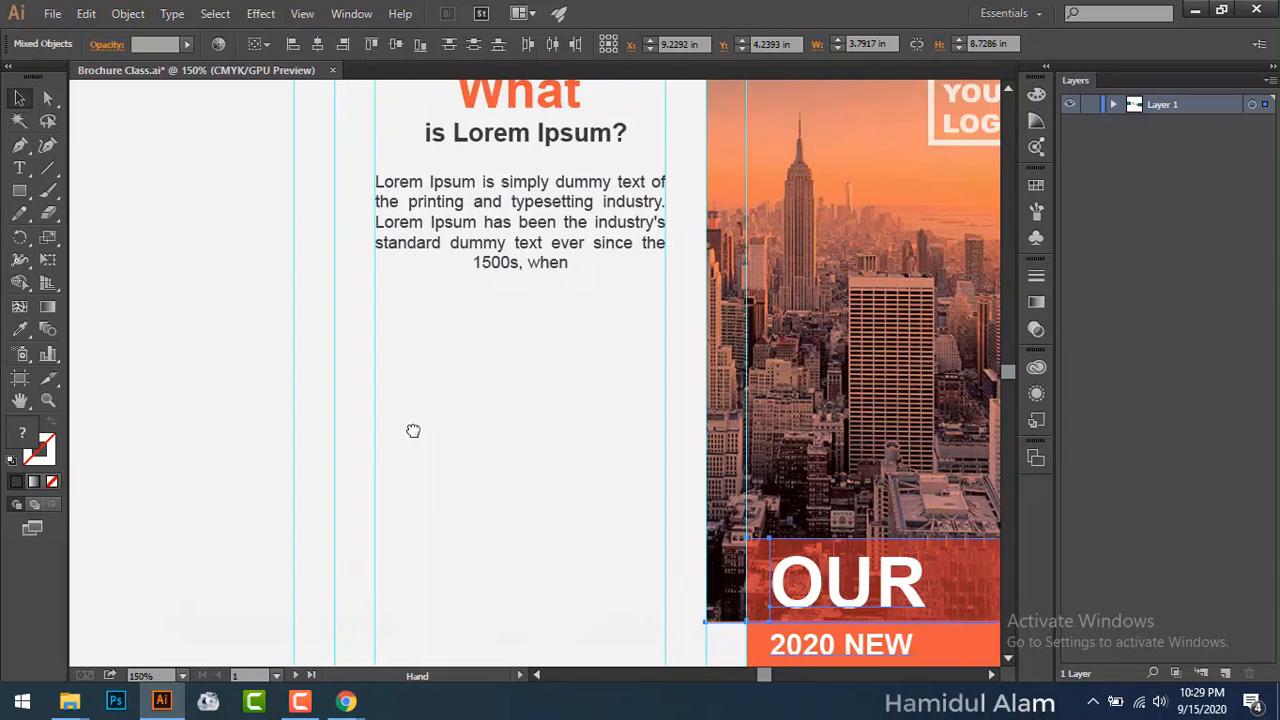
{"action": "left_click", "coordinate": [460, 312]}
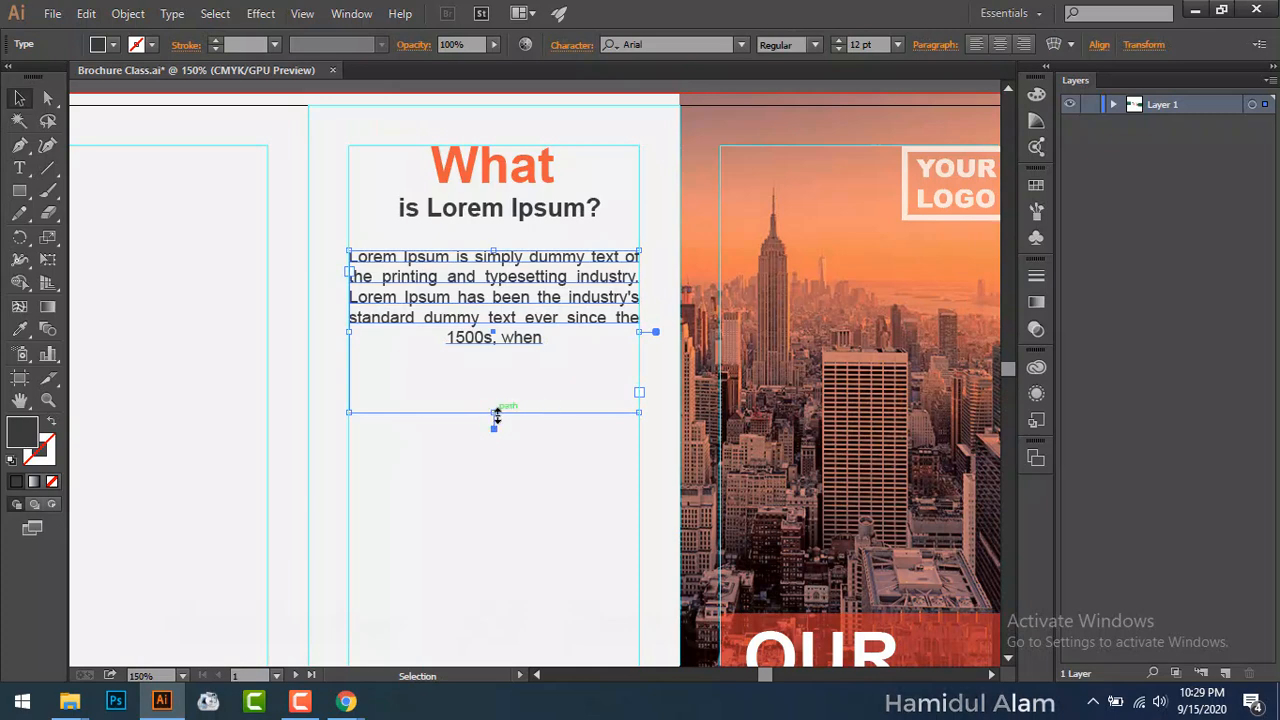
{"action": "left_click_drag", "start_coordinate": [496, 416], "coordinate": [502, 350]}
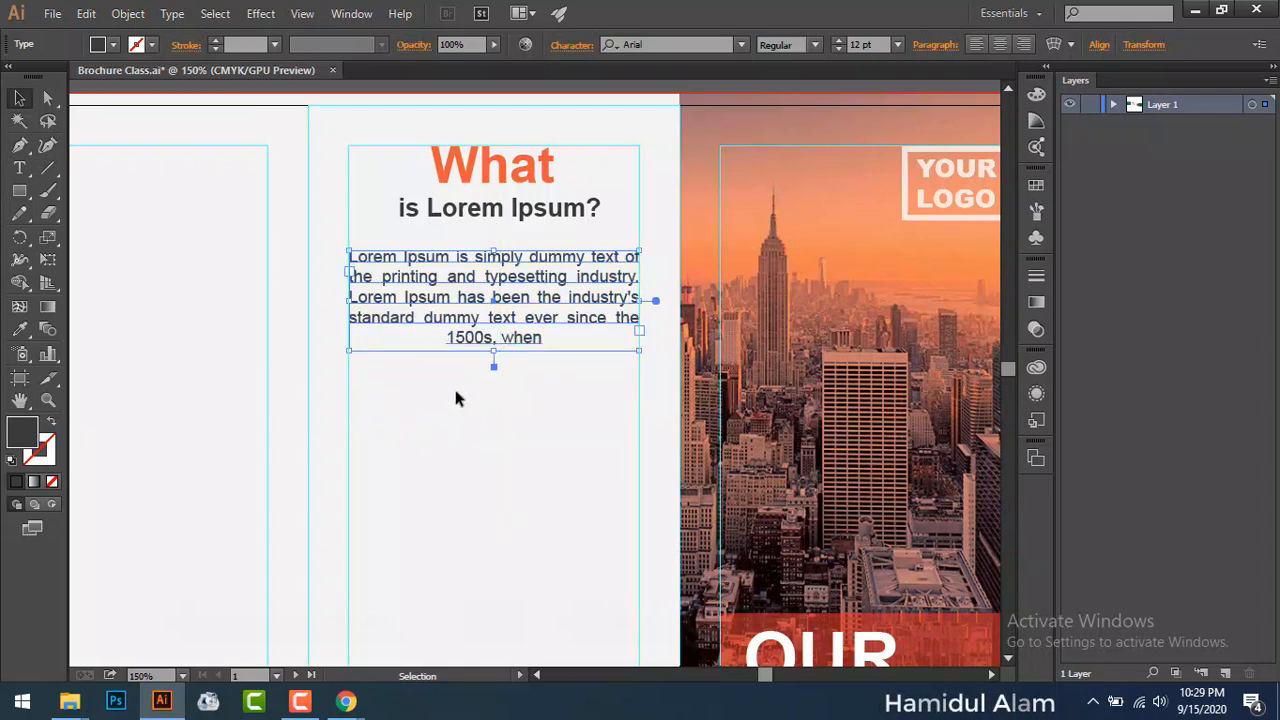
{"action": "left_click", "coordinate": [453, 395]}
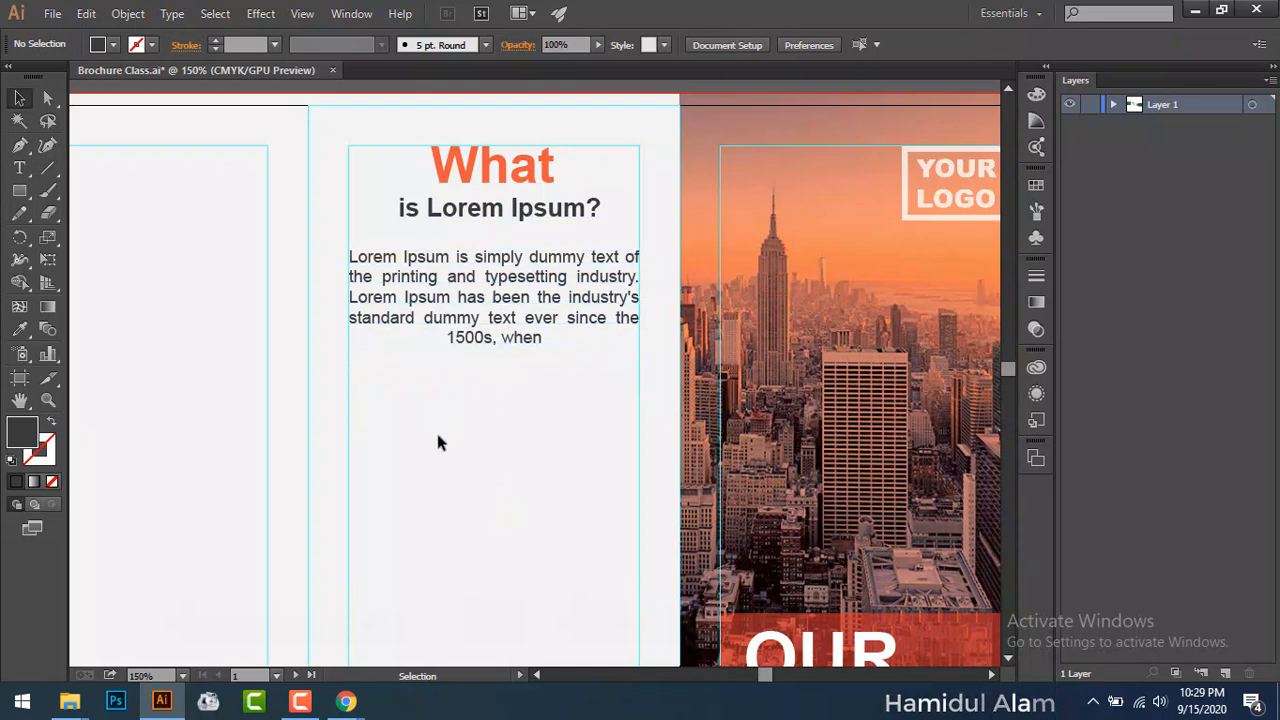
Step: Draw a 2.867 in dark square below the middle panel's body text
{"action": "scroll", "coordinate": [437, 440], "scroll_direction": "down", "scroll_amount": 1}
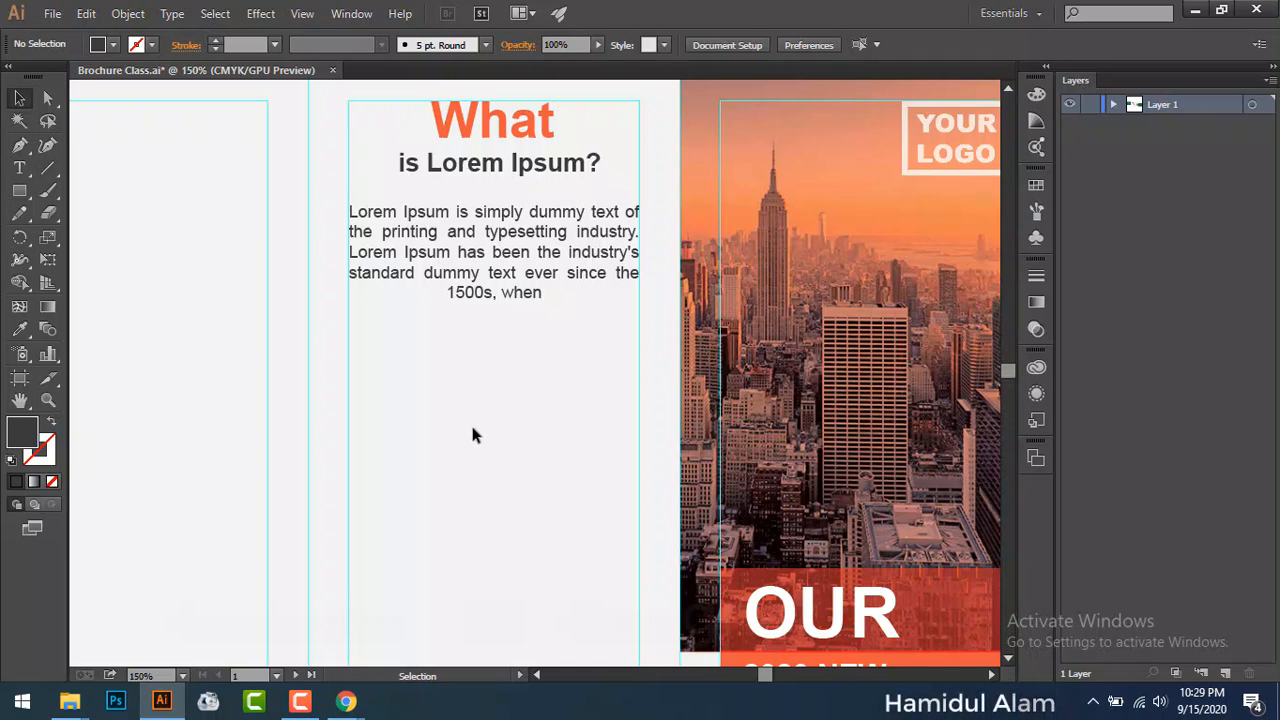
{"action": "scroll", "coordinate": [470, 428], "scroll_direction": "down", "scroll_amount": 3}
{"action": "scroll", "coordinate": [459, 428], "scroll_direction": "up", "scroll_amount": 1}
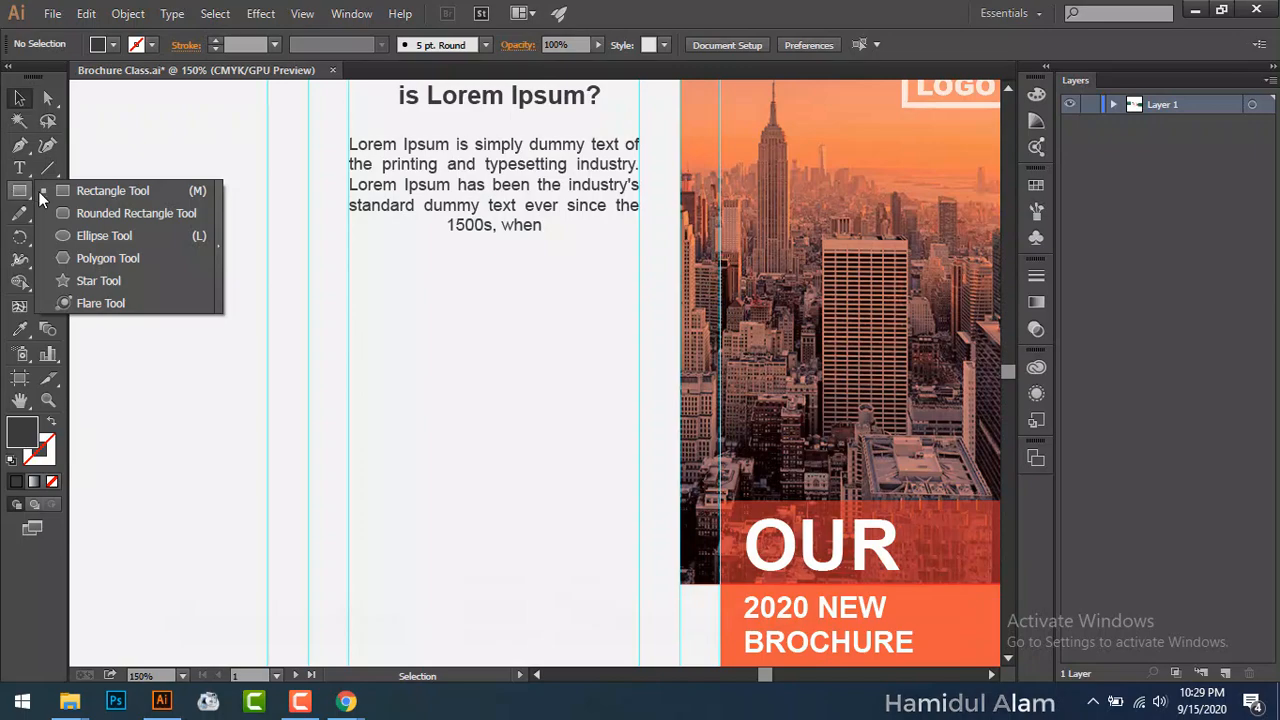
{"action": "left_click", "coordinate": [60, 191]}
{"action": "left_click_drag", "start_coordinate": [349, 296], "coordinate": [637, 462]}
Step: Alt-drag a copy of the square into the left panel, then bring up the New folder window
{"action": "scroll", "coordinate": [635, 455], "scroll_direction": "down", "scroll_amount": 2}
{"action": "scroll", "coordinate": [633, 445], "scroll_direction": "down", "scroll_amount": 2}
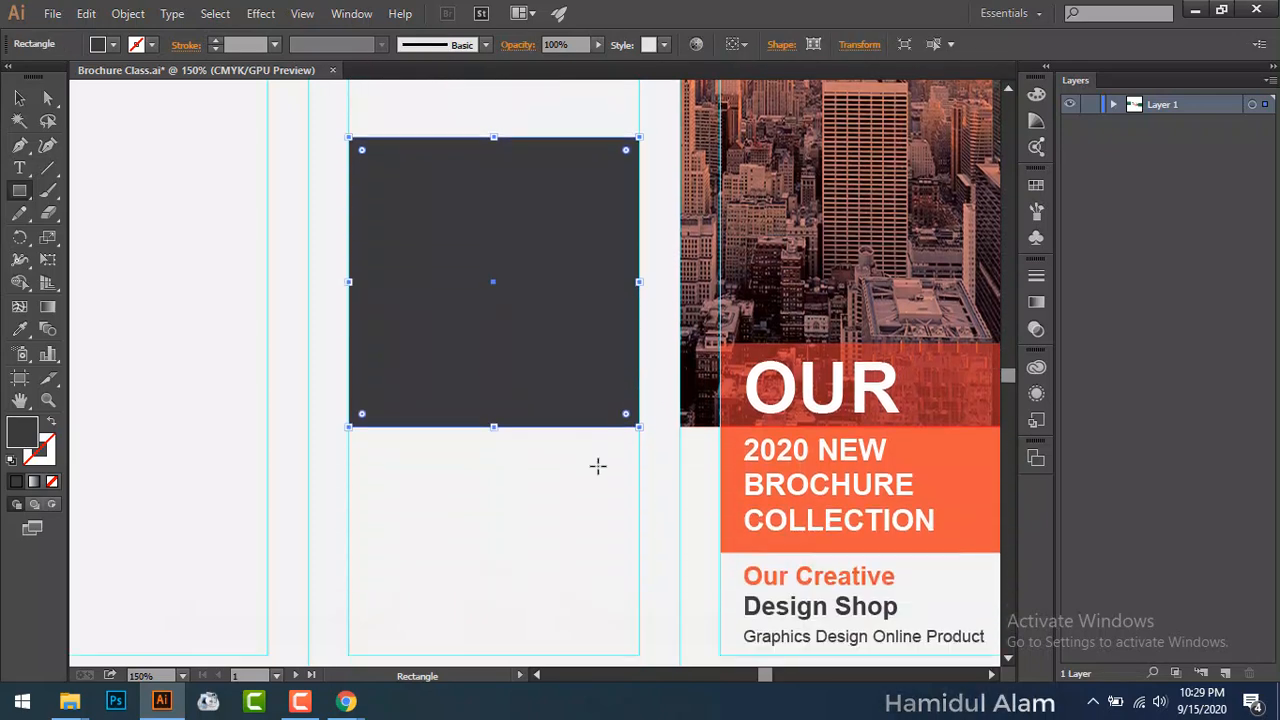
{"action": "scroll", "coordinate": [597, 463], "scroll_direction": "up", "scroll_amount": 2}
{"action": "key", "text": "v"}
{"action": "left_click", "coordinate": [207, 288]}
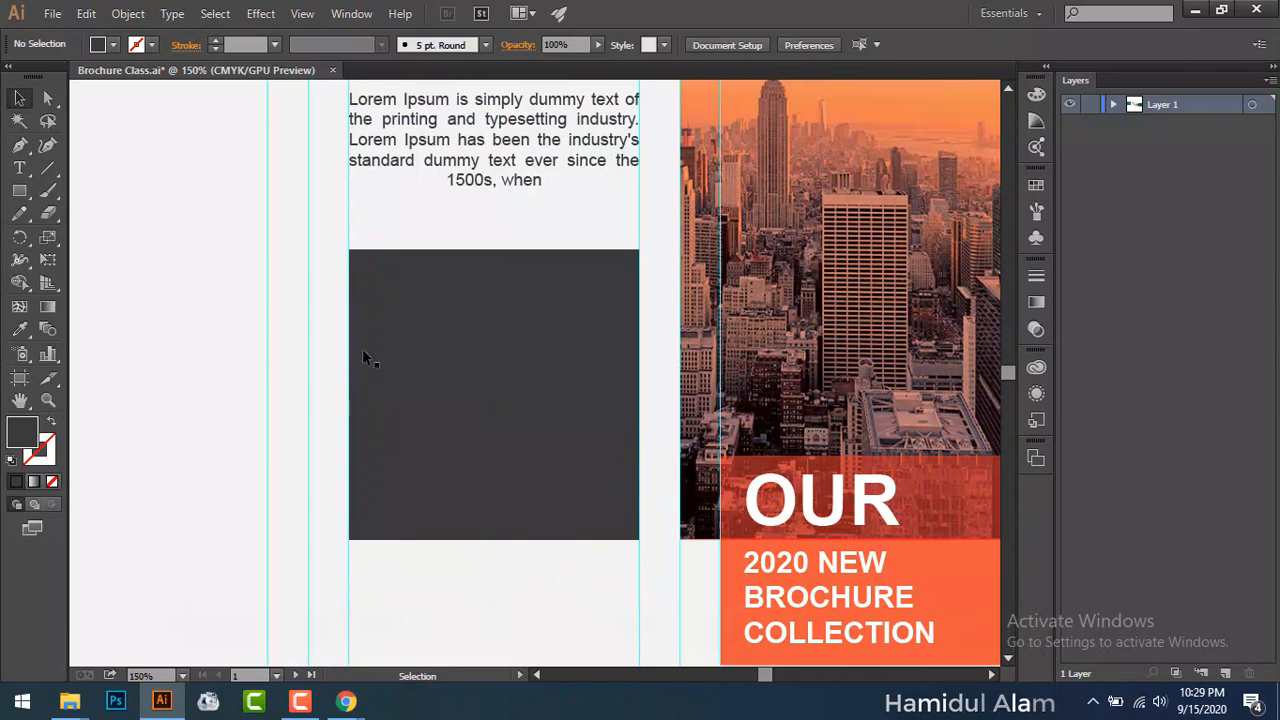
{"action": "left_click_drag", "start_coordinate": [549, 434], "coordinate": [162, 441]}
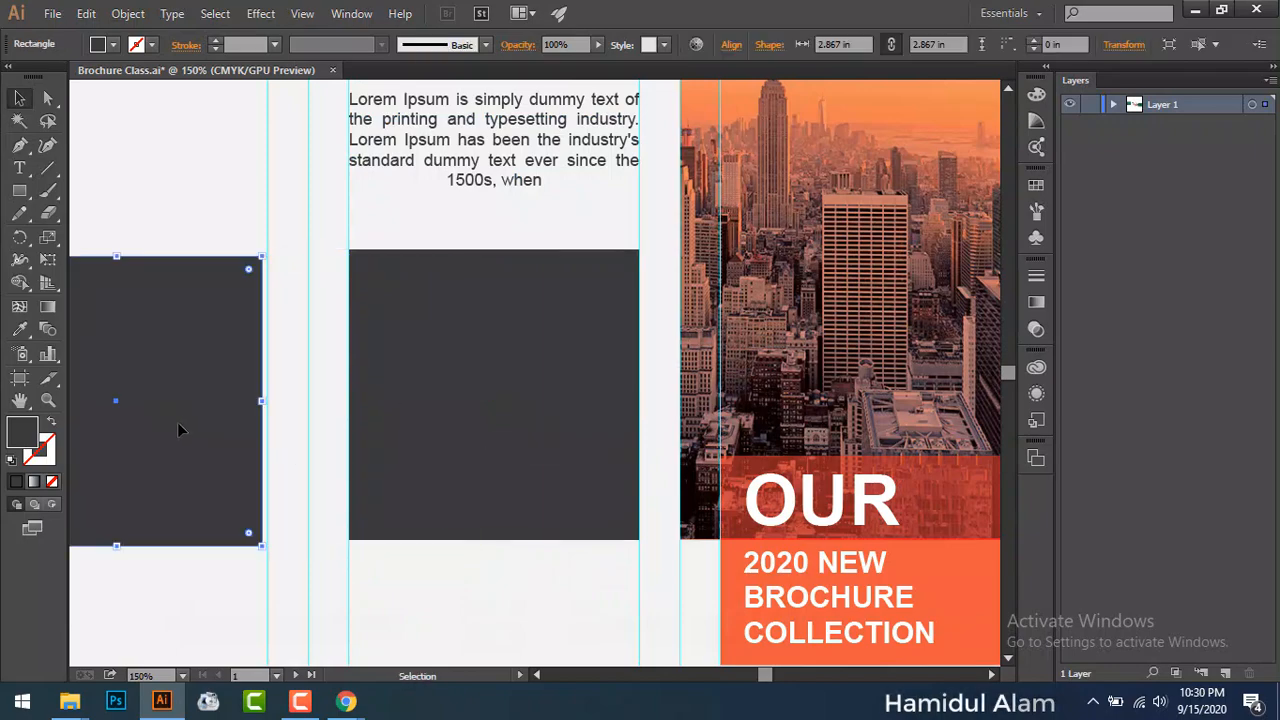
{"action": "left_click", "coordinate": [72, 704]}
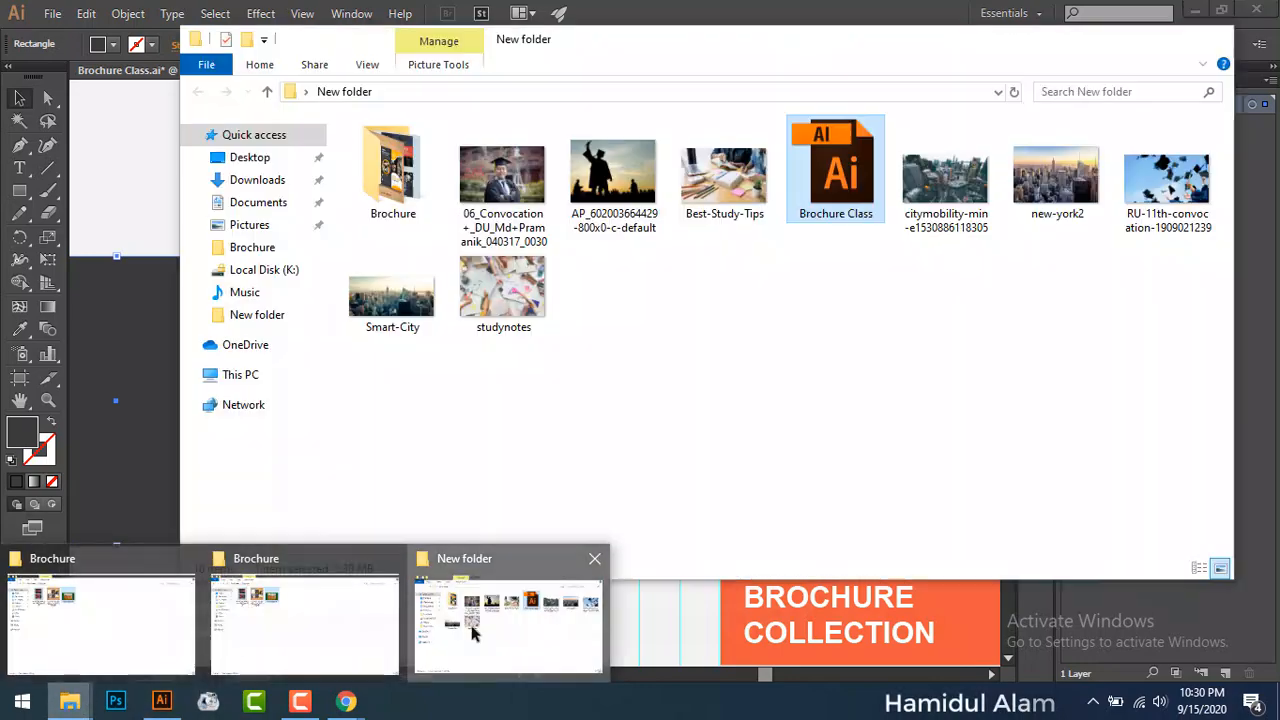
{"action": "left_click", "coordinate": [480, 640]}
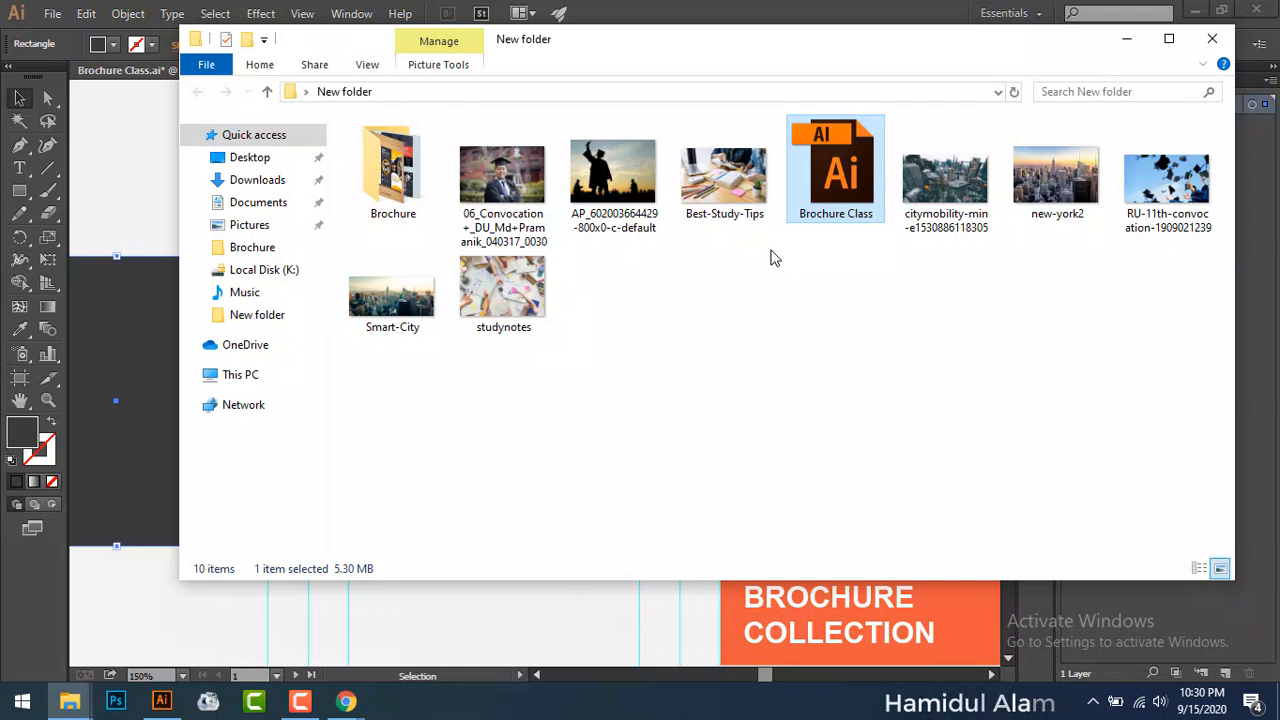
{"action": "left_click", "coordinate": [643, 202]}
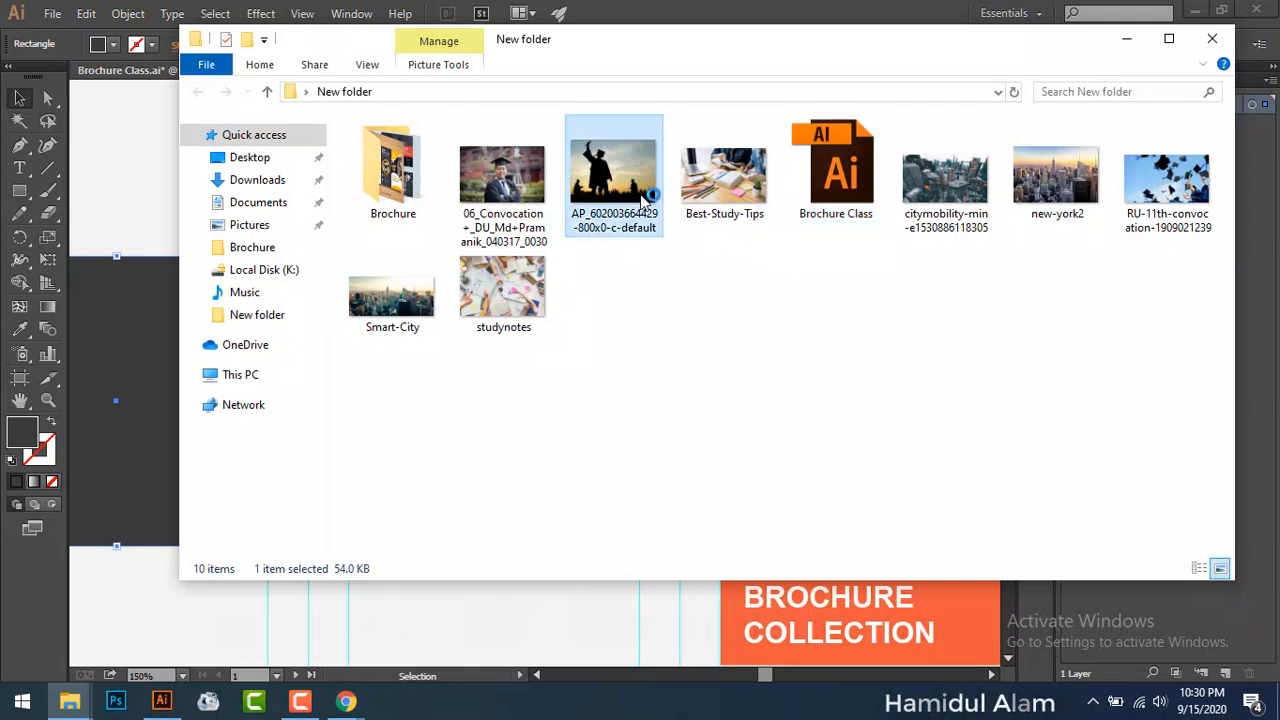
{"action": "double_click", "coordinate": [643, 202]}
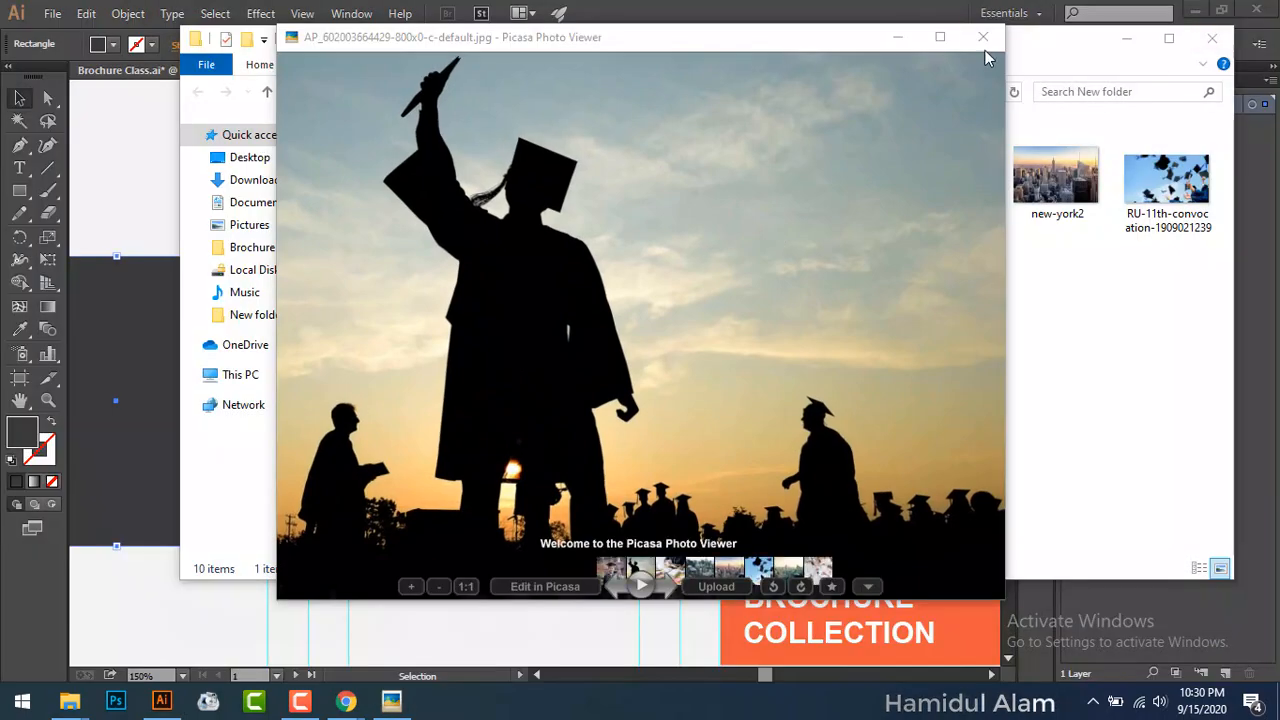
{"action": "left_click", "coordinate": [985, 50]}
{"action": "left_click", "coordinate": [1130, 244]}
{"action": "left_click_drag", "start_coordinate": [1130, 244], "coordinate": [572, 636]}
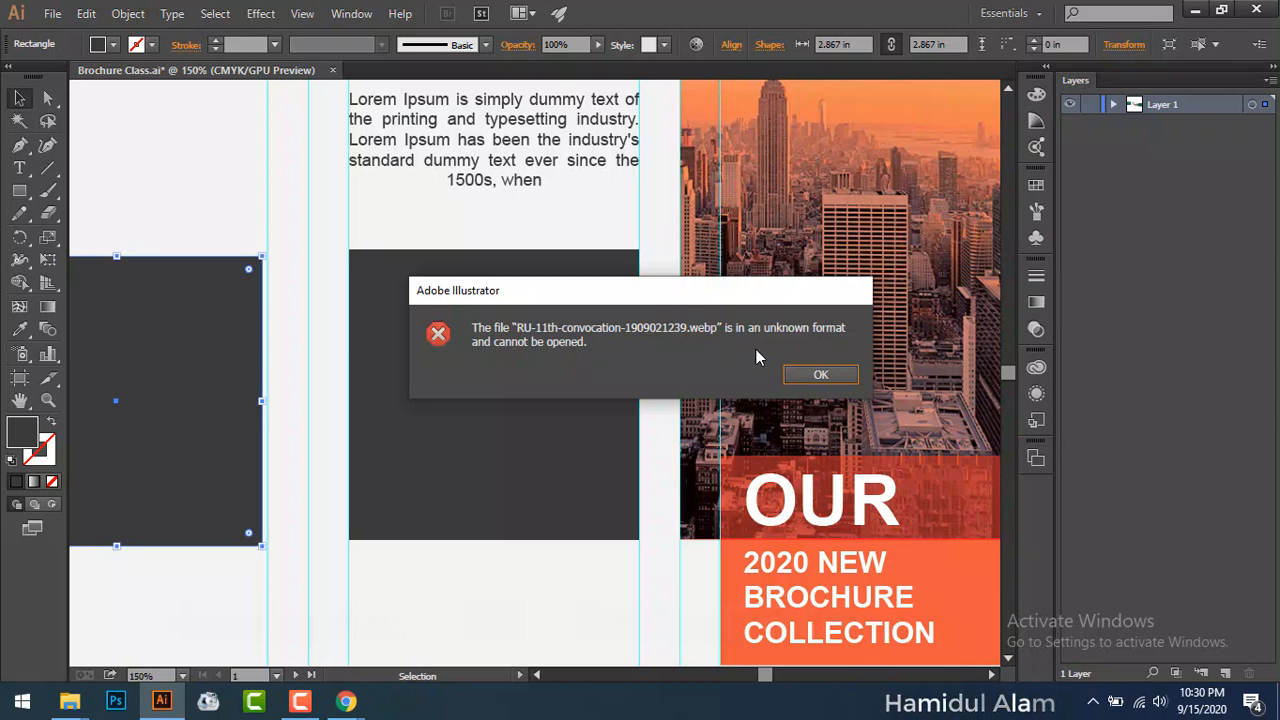
{"action": "left_click", "coordinate": [818, 372]}
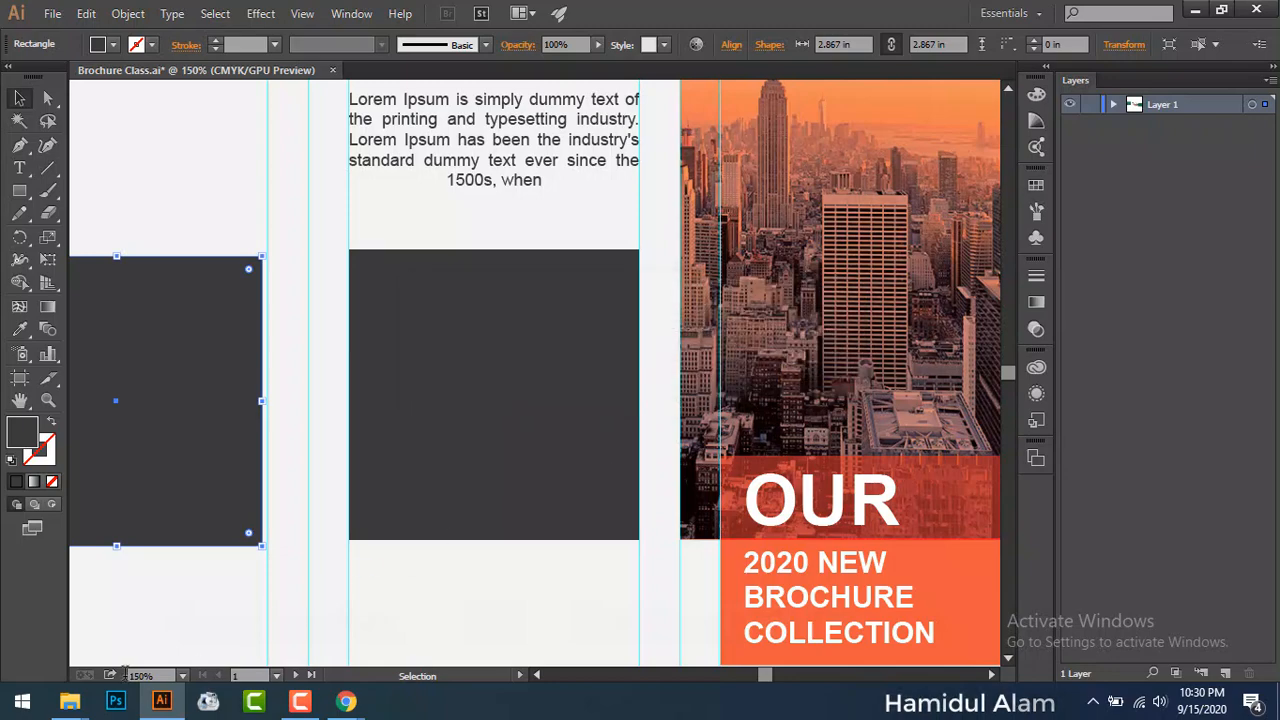
Step: Bring the New folder window forward and launch Format Factory from the taskbar
{"action": "mouse_move", "coordinate": [75, 703]}
{"action": "left_click", "coordinate": [525, 625]}
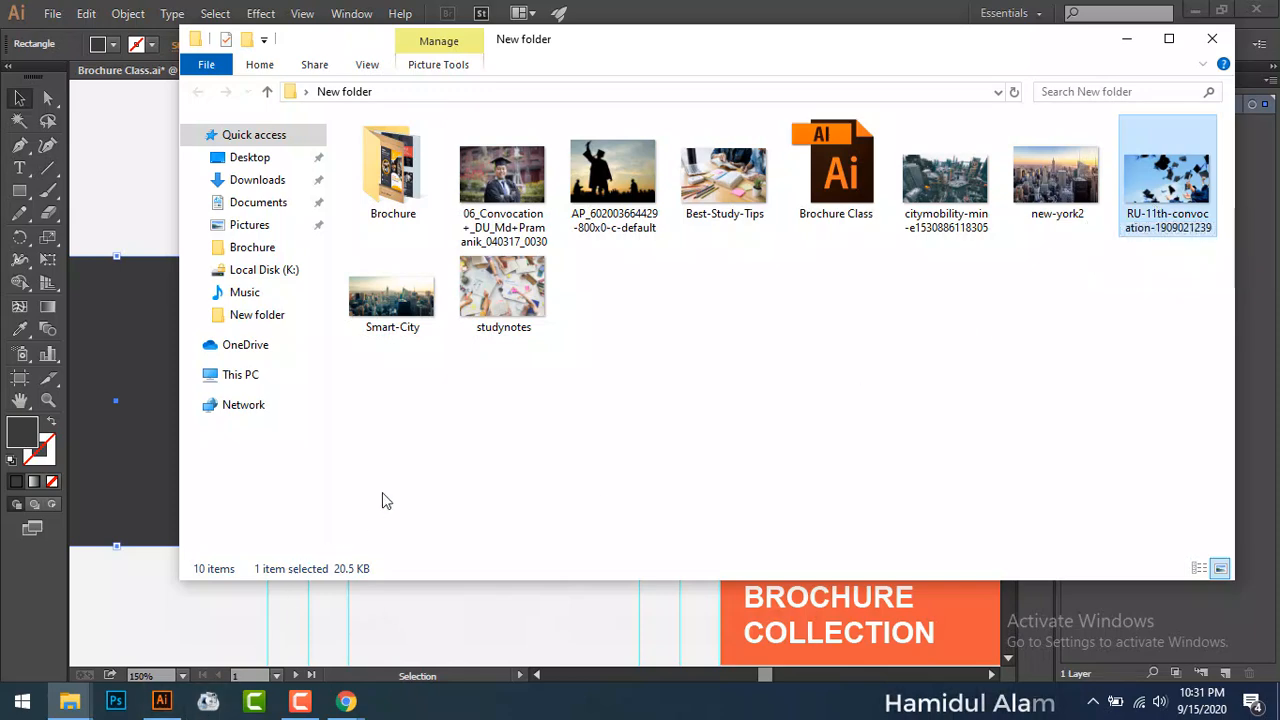
{"action": "left_click", "coordinate": [208, 702]}
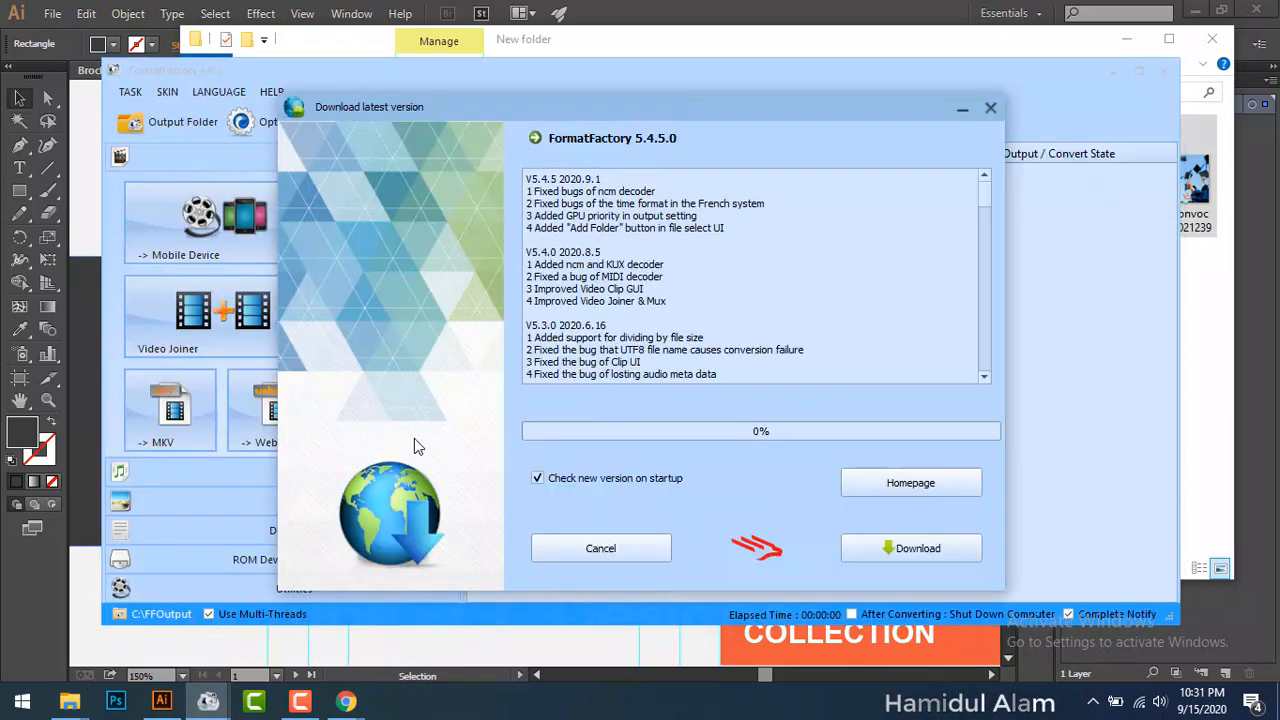
Step: Dismiss the update notice and convert RU-11th-convocation-1909021239.webp to JPG beside the original
{"action": "left_click", "coordinate": [990, 108]}
{"action": "left_click_drag", "start_coordinate": [925, 122], "coordinate": [825, 264]}
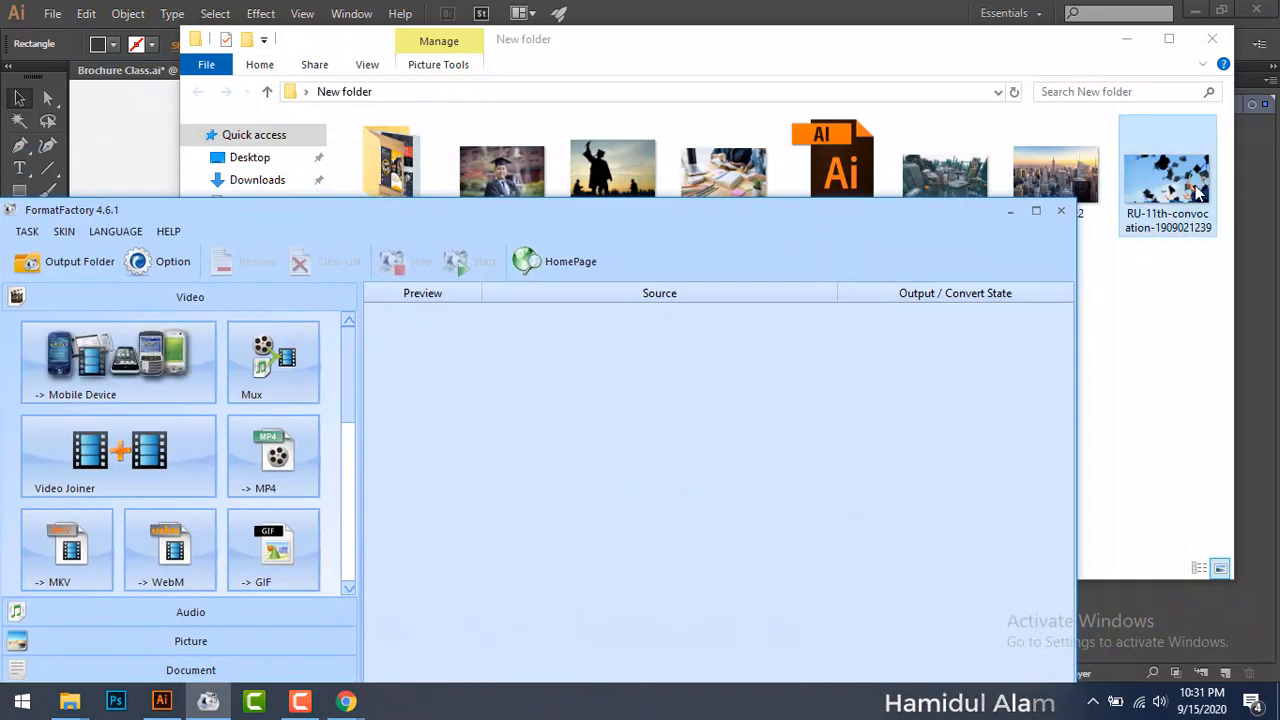
{"action": "left_click_drag", "start_coordinate": [1197, 190], "coordinate": [722, 441]}
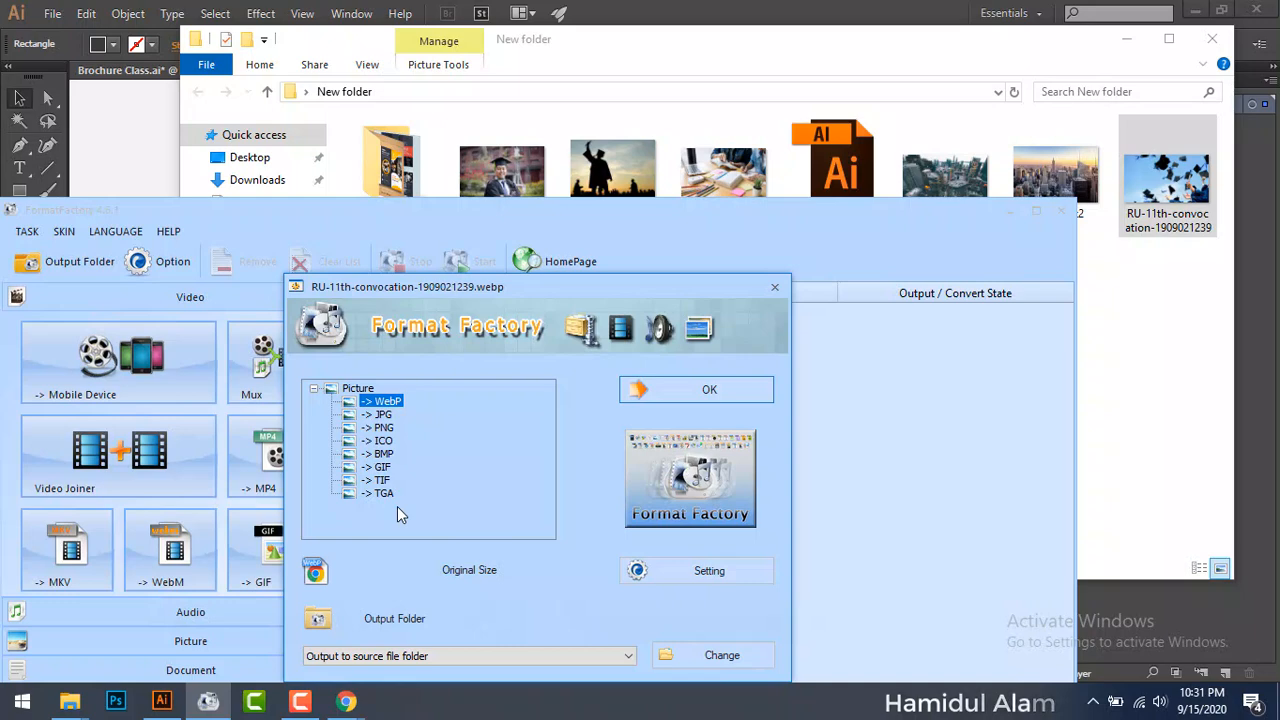
{"action": "left_click", "coordinate": [384, 415]}
{"action": "left_click", "coordinate": [693, 392]}
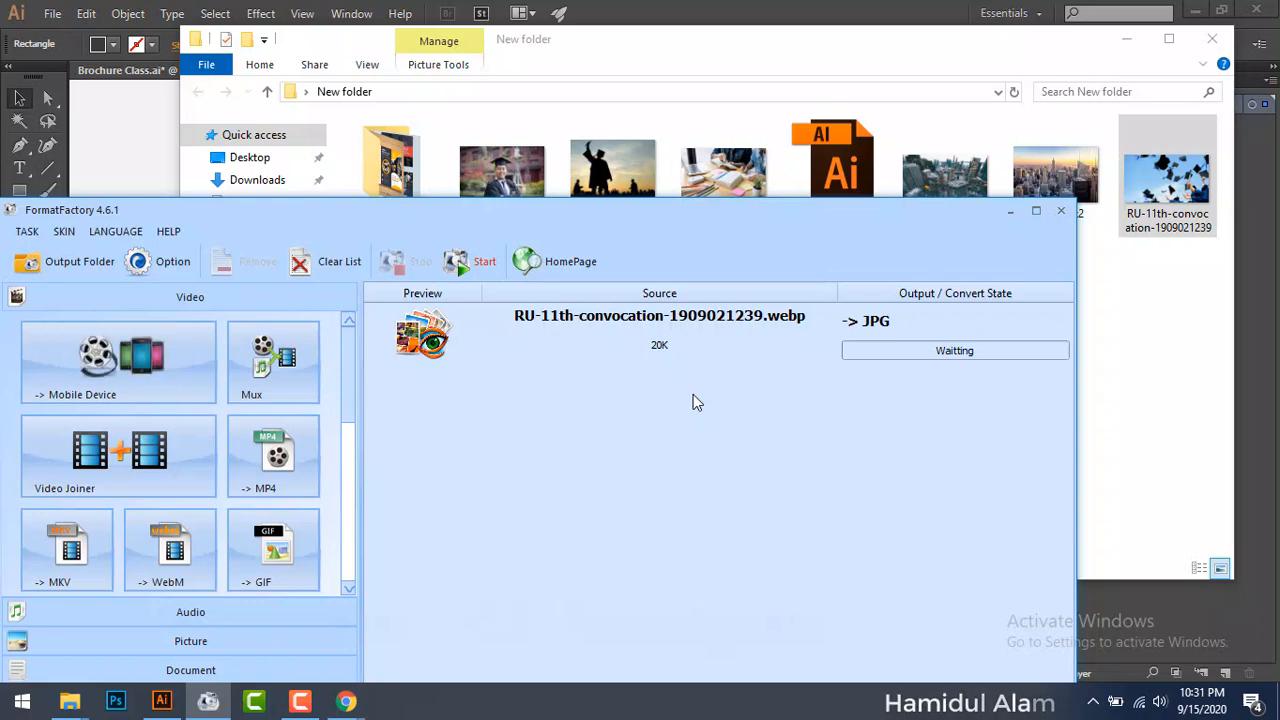
{"action": "left_click", "coordinate": [478, 264]}
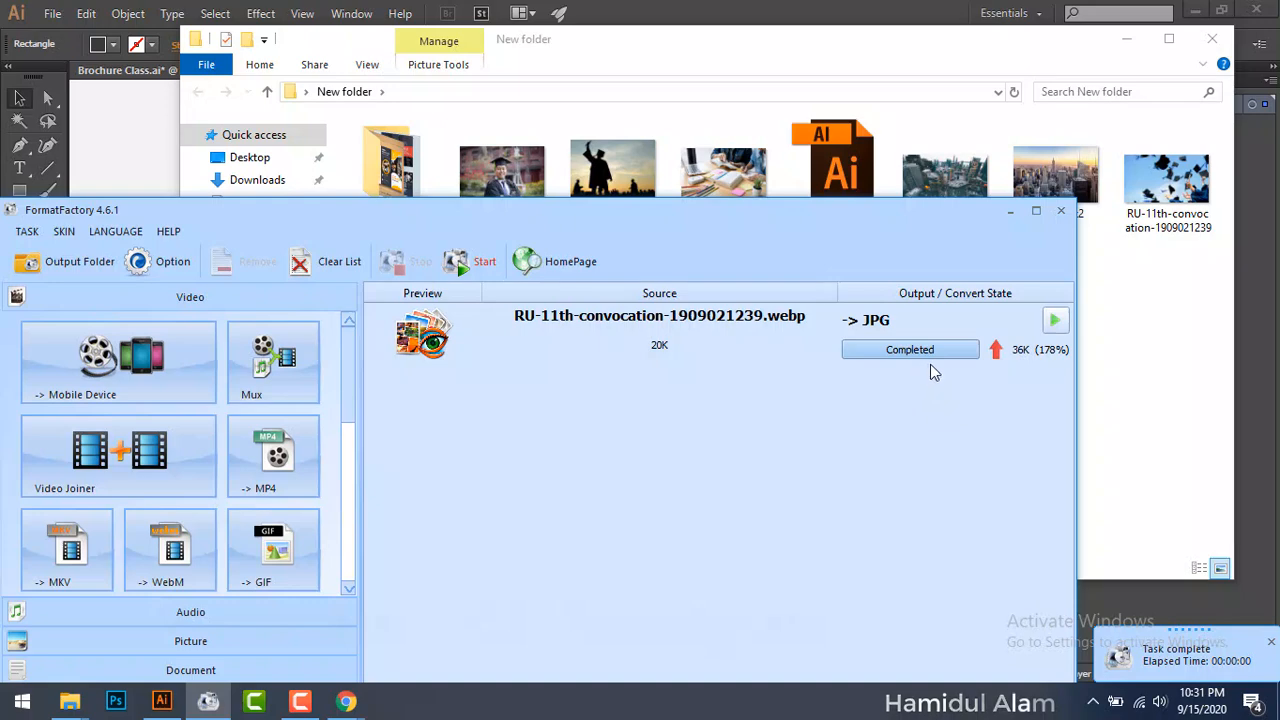
{"action": "left_click_drag", "start_coordinate": [866, 220], "coordinate": [887, 421]}
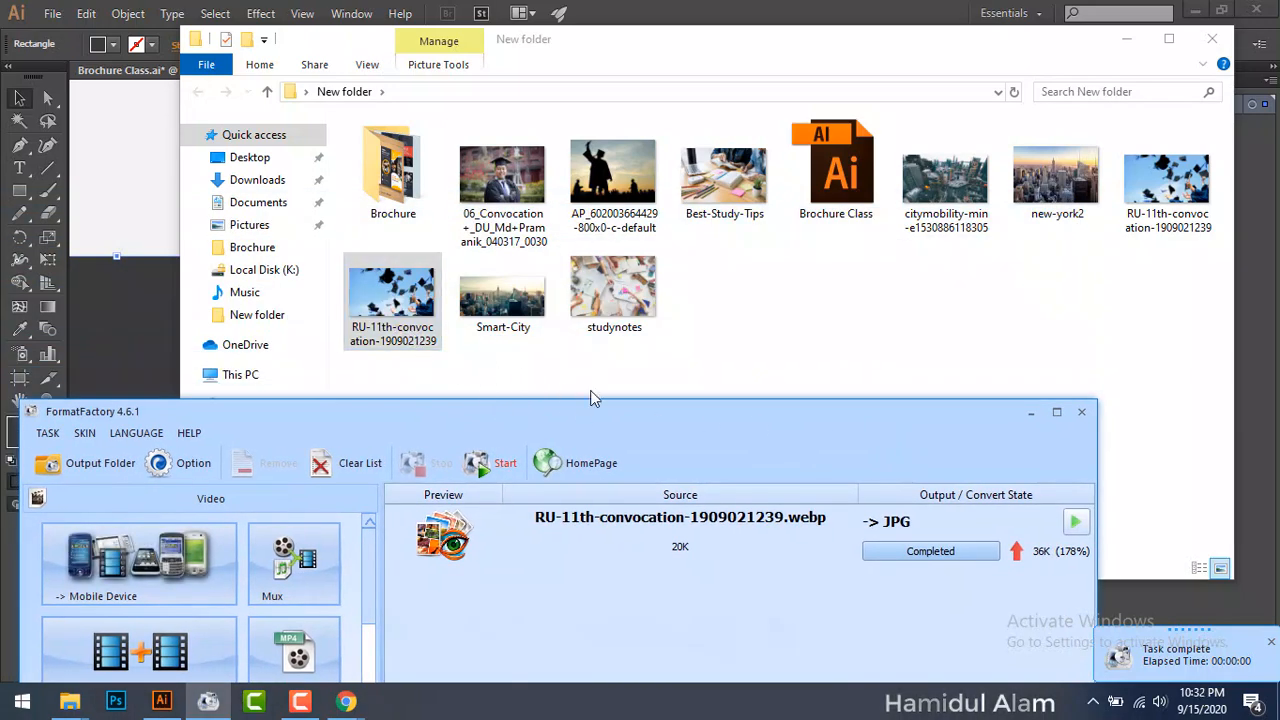
Step: Close Format Factory and compare the file Properties of both RU-11th convocation images
{"action": "left_click", "coordinate": [1083, 416]}
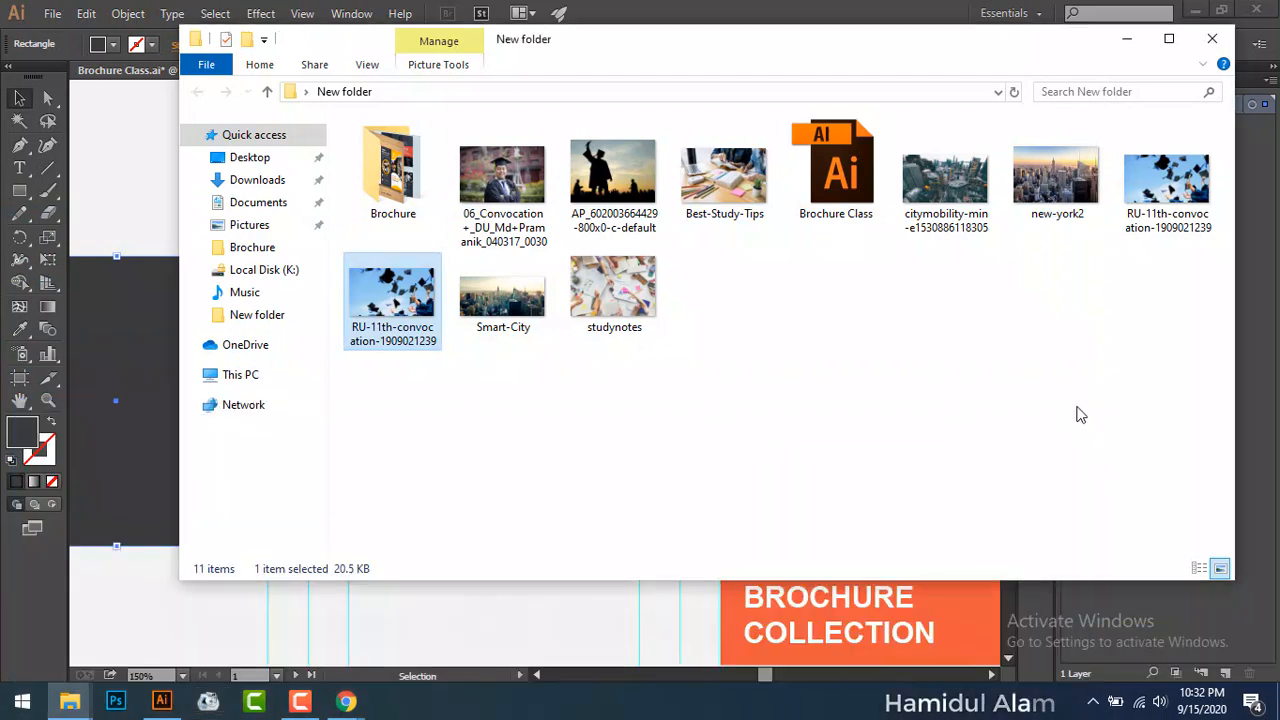
{"action": "right_click", "coordinate": [1160, 218]}
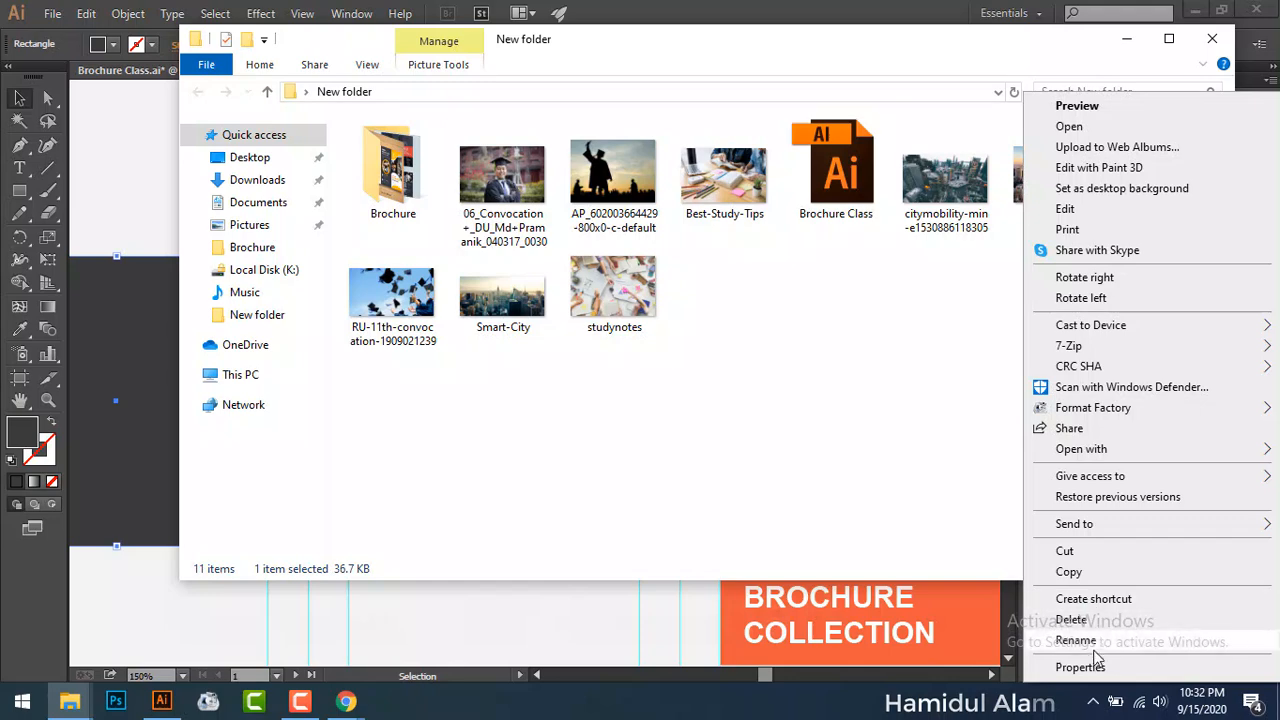
{"action": "left_click", "coordinate": [1080, 667]}
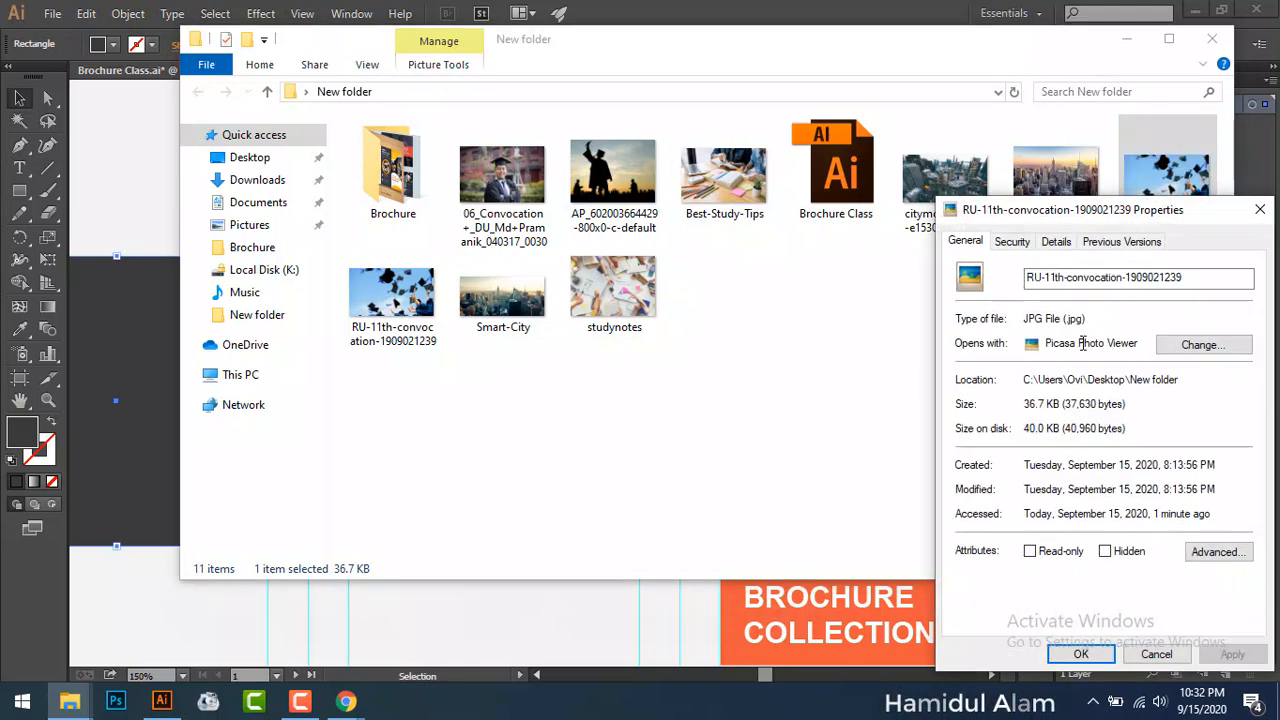
{"action": "left_click", "coordinate": [1260, 209]}
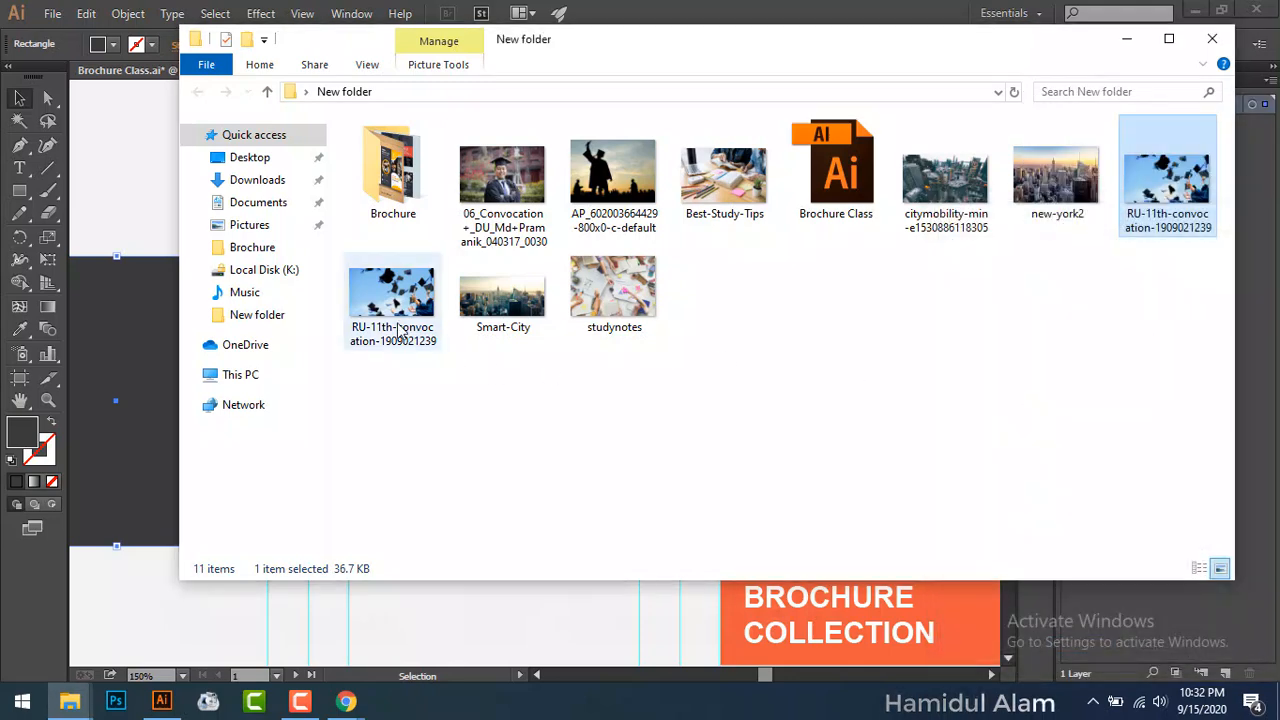
{"action": "left_click", "coordinate": [398, 330]}
{"action": "right_click", "coordinate": [398, 330]}
{"action": "left_click", "coordinate": [470, 670]}
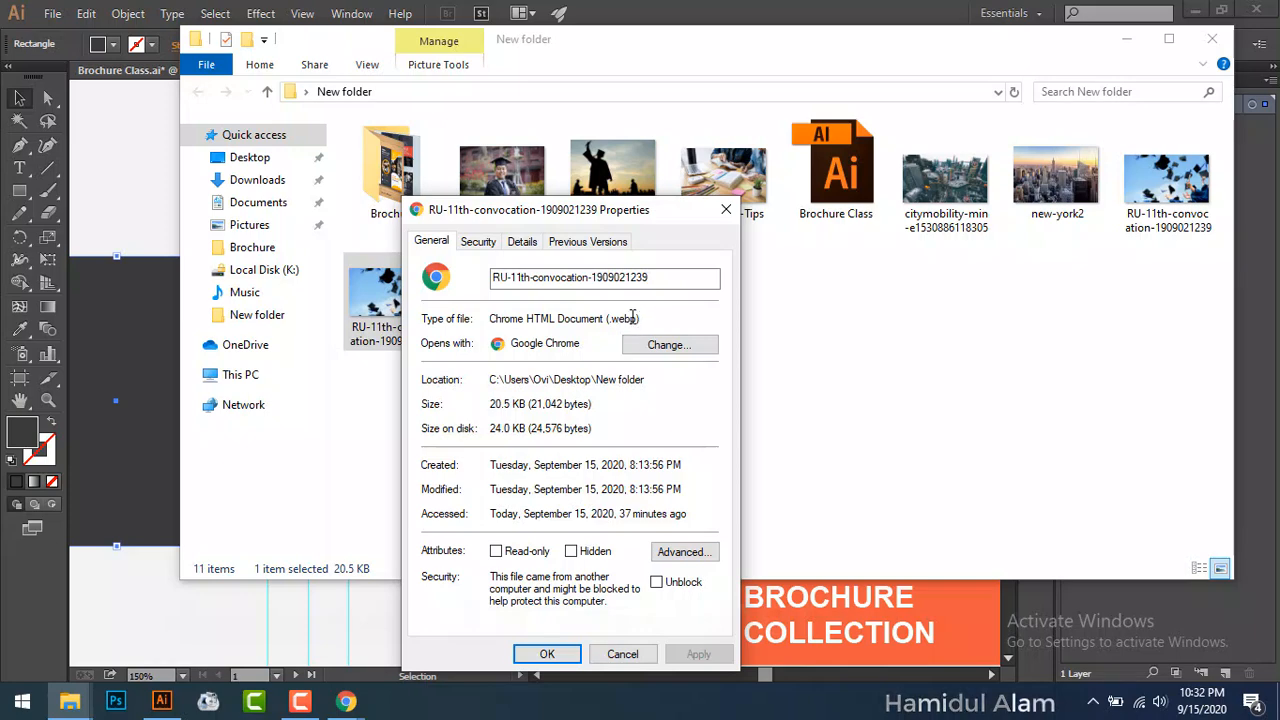
{"action": "left_click", "coordinate": [726, 209]}
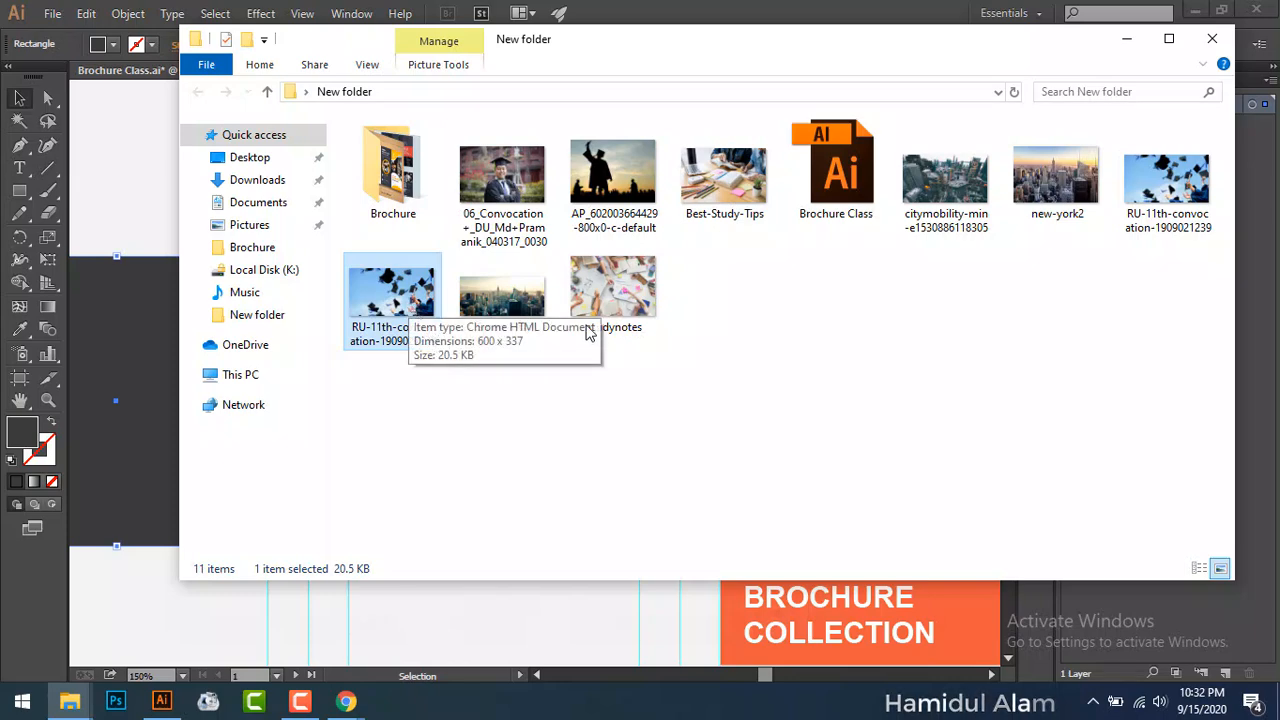
Step: Confirm the JPG convocation file's type and drag it onto the Illustrator brochure
{"action": "left_click", "coordinate": [1190, 233]}
{"action": "right_click", "coordinate": [1177, 250]}
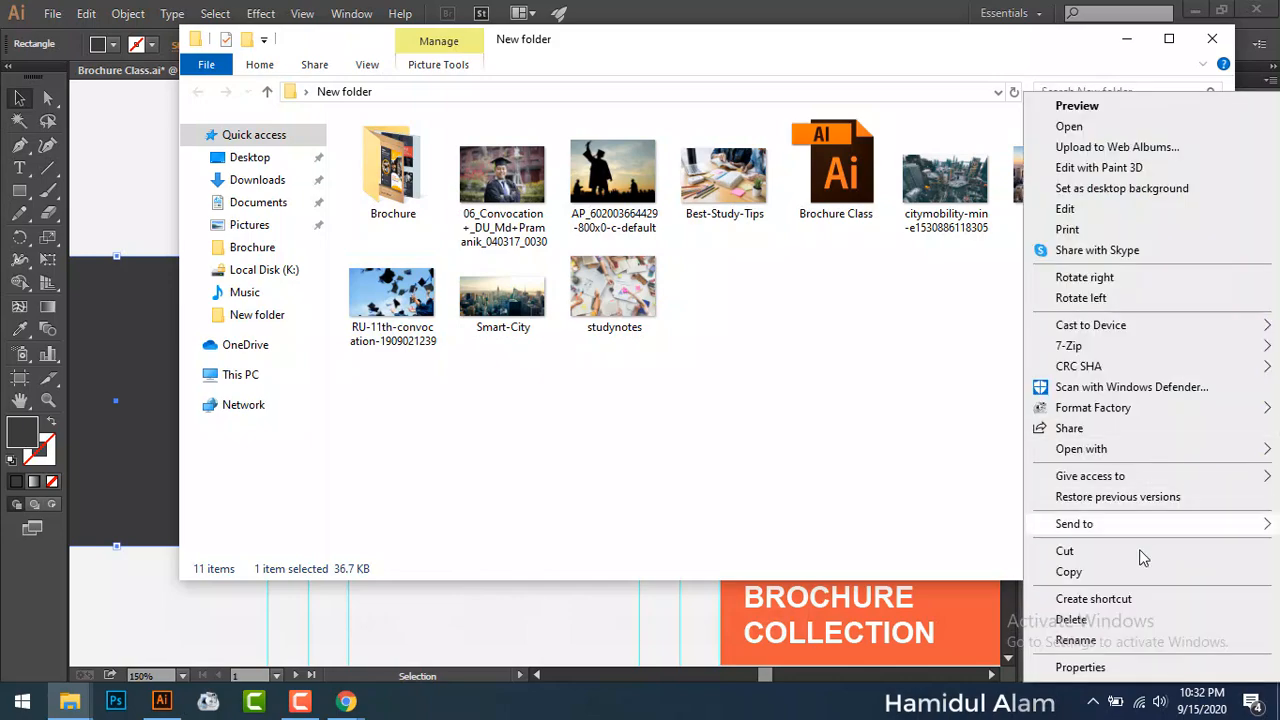
{"action": "left_click", "coordinate": [1081, 667]}
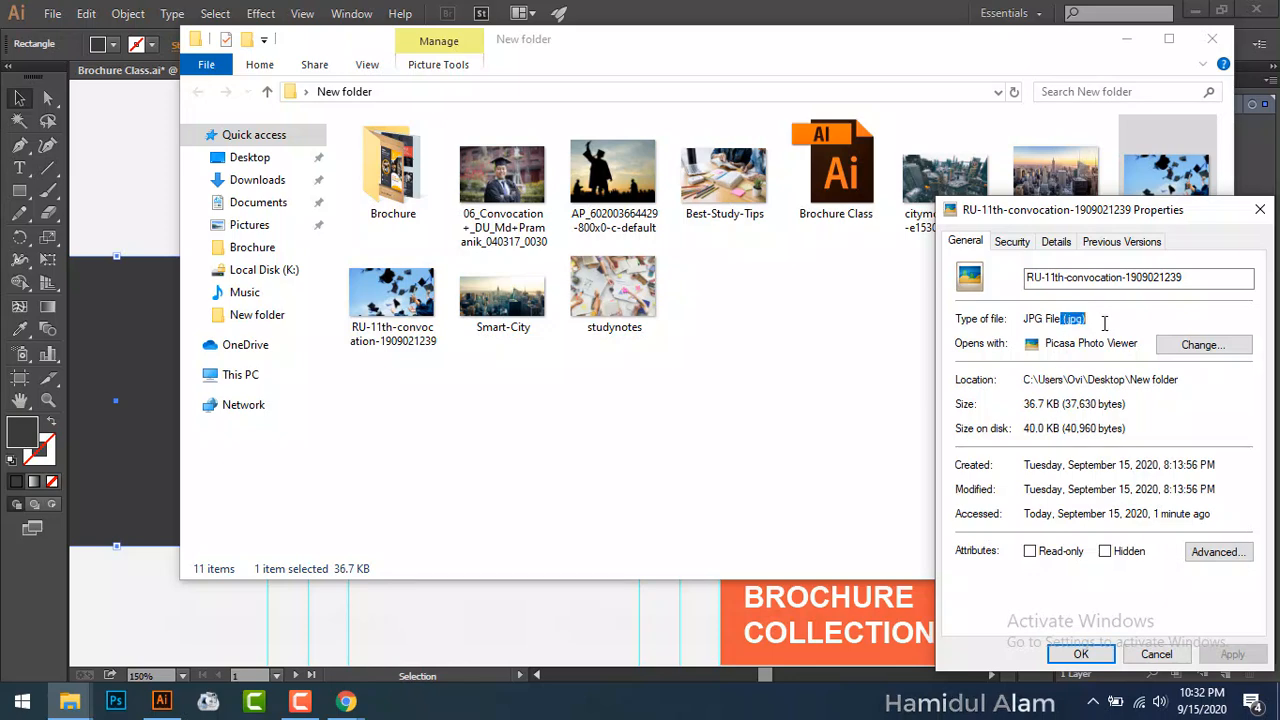
{"action": "left_click", "coordinate": [1260, 209]}
{"action": "left_click_drag", "start_coordinate": [1152, 200], "coordinate": [128, 505]}
Step: Halve the graduation photo, position it on the middle dark box, then delete it and reopen New folder
{"action": "left_click", "coordinate": [1126, 39]}
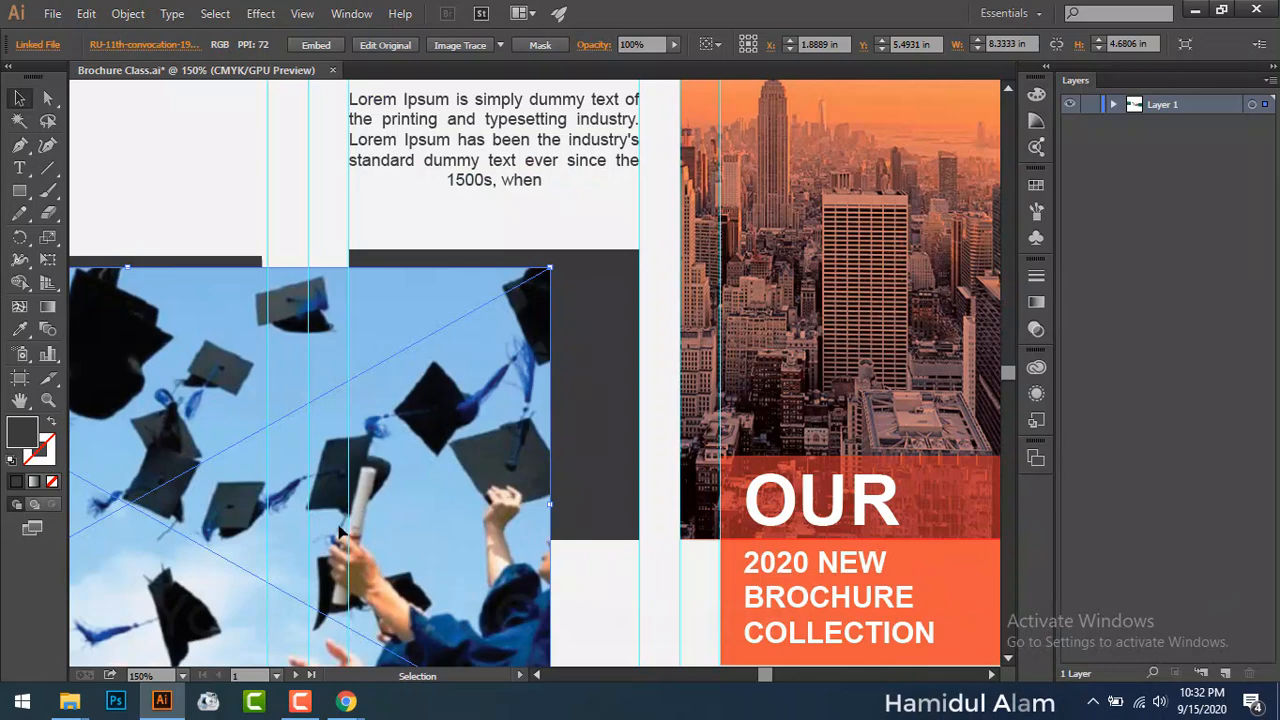
{"action": "left_click_drag", "start_coordinate": [356, 537], "coordinate": [732, 417]}
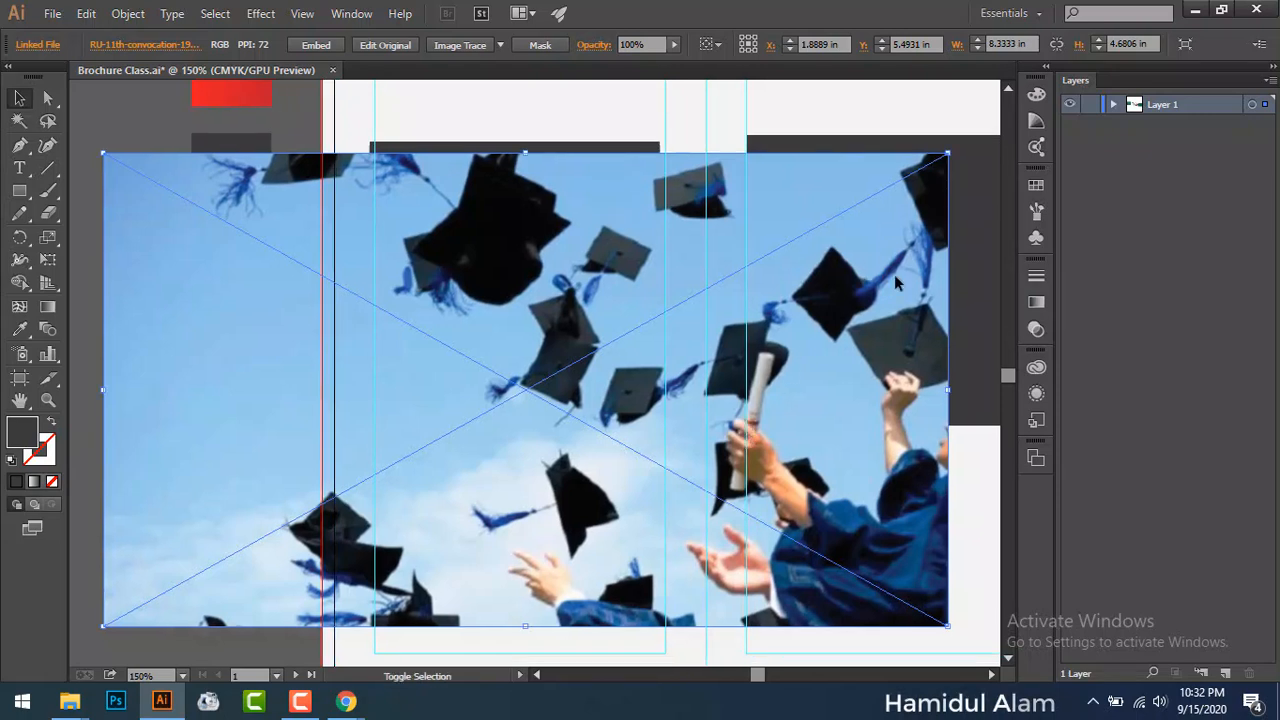
{"action": "left_click_drag", "start_coordinate": [894, 274], "coordinate": [736, 319]}
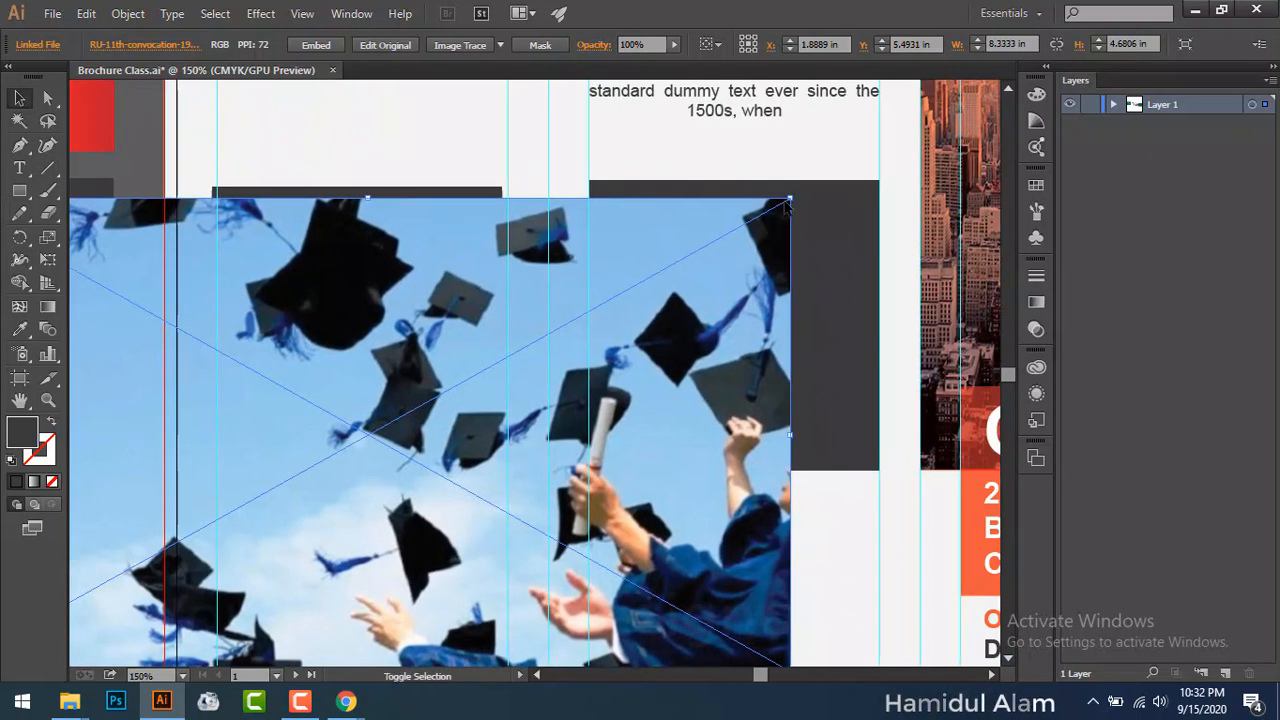
{"action": "left_click_drag", "start_coordinate": [789, 201], "coordinate": [692, 303]}
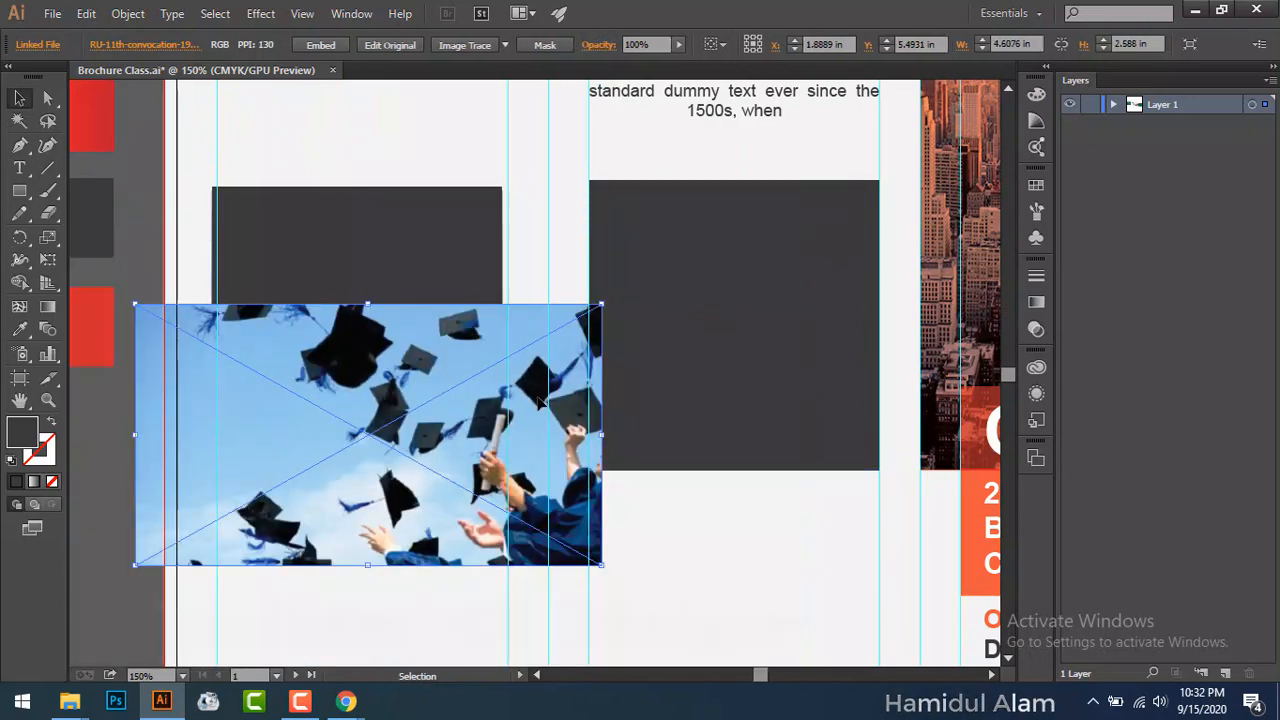
{"action": "left_click_drag", "start_coordinate": [540, 403], "coordinate": [856, 294]}
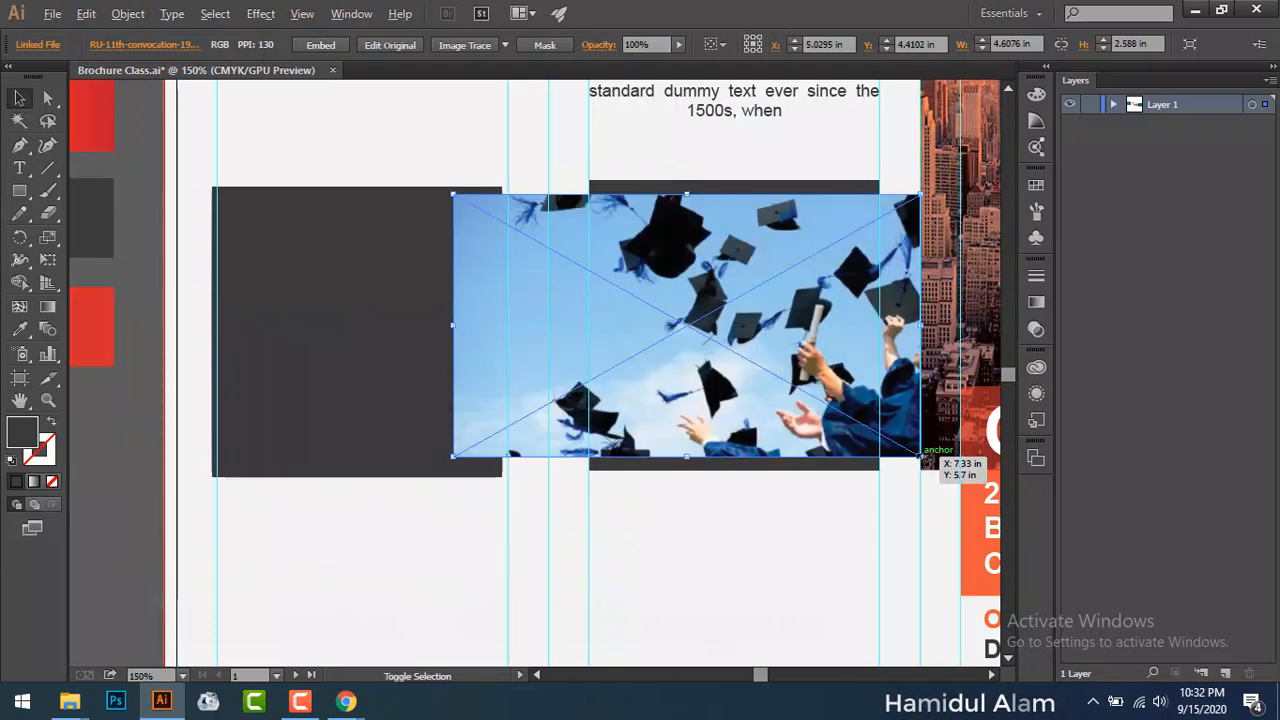
{"action": "key", "text": "alt+shift"}
{"action": "key", "text": "Delete"}
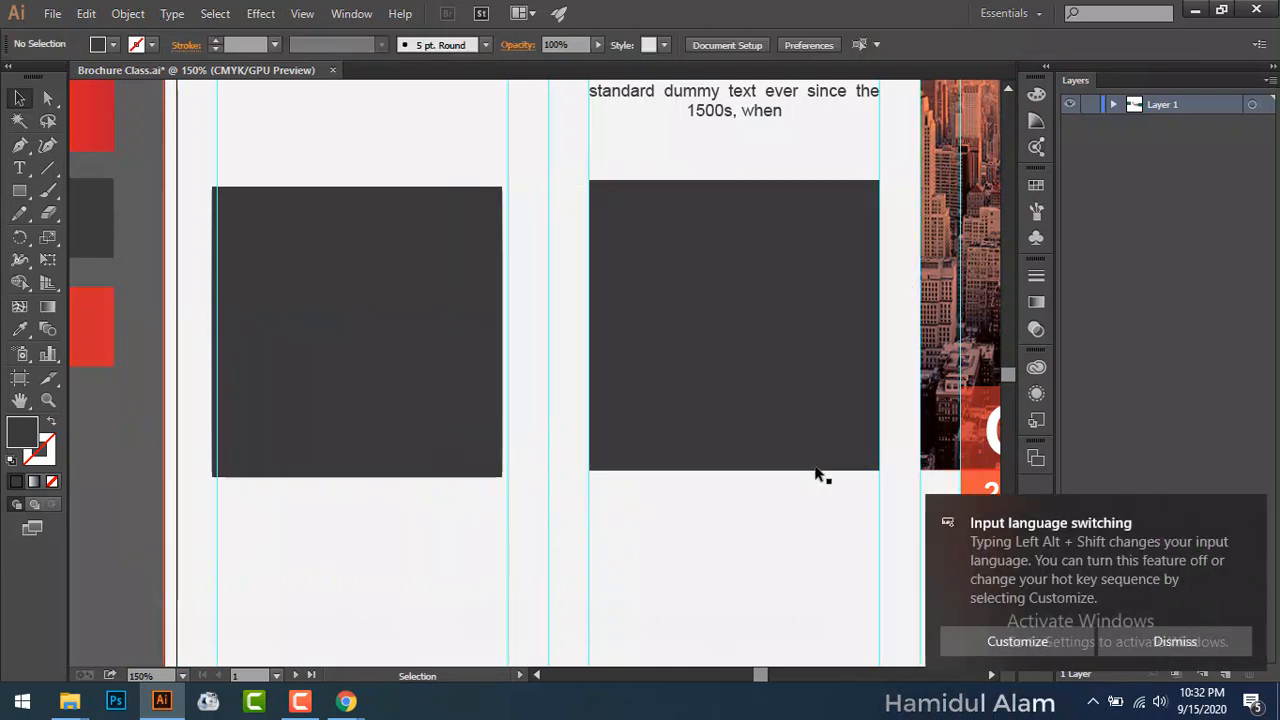
{"action": "left_click", "coordinate": [70, 701]}
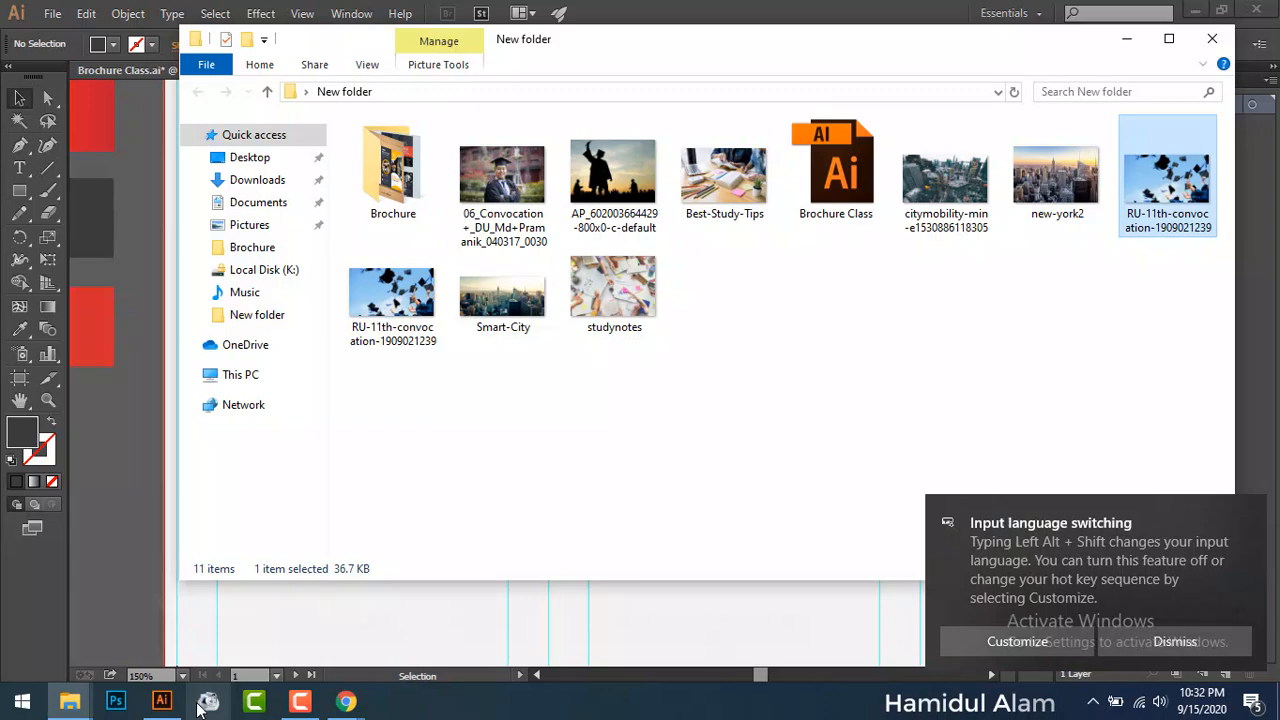
Step: Preview studynotes.jpg, then drag it onto the Illustrator canvas and minimize Explorer
{"action": "double_click", "coordinate": [630, 293]}
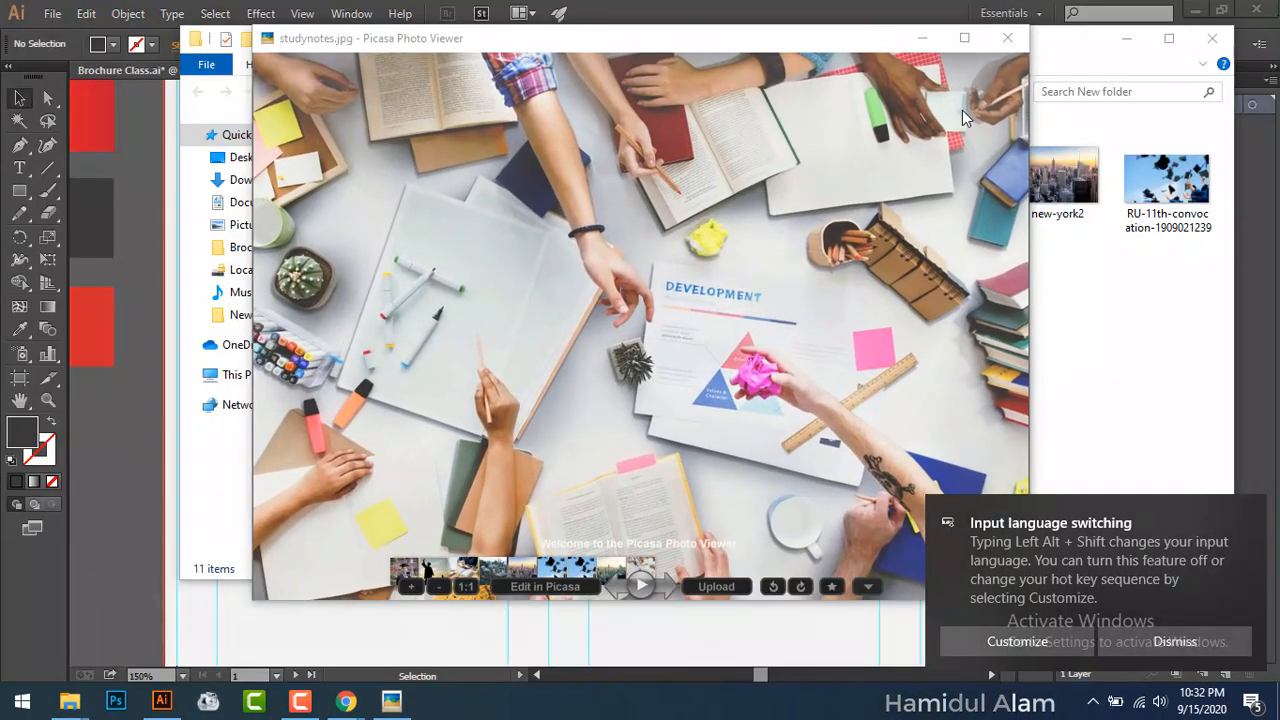
{"action": "left_click", "coordinate": [1013, 36]}
{"action": "left_click_drag", "start_coordinate": [609, 304], "coordinate": [158, 563]}
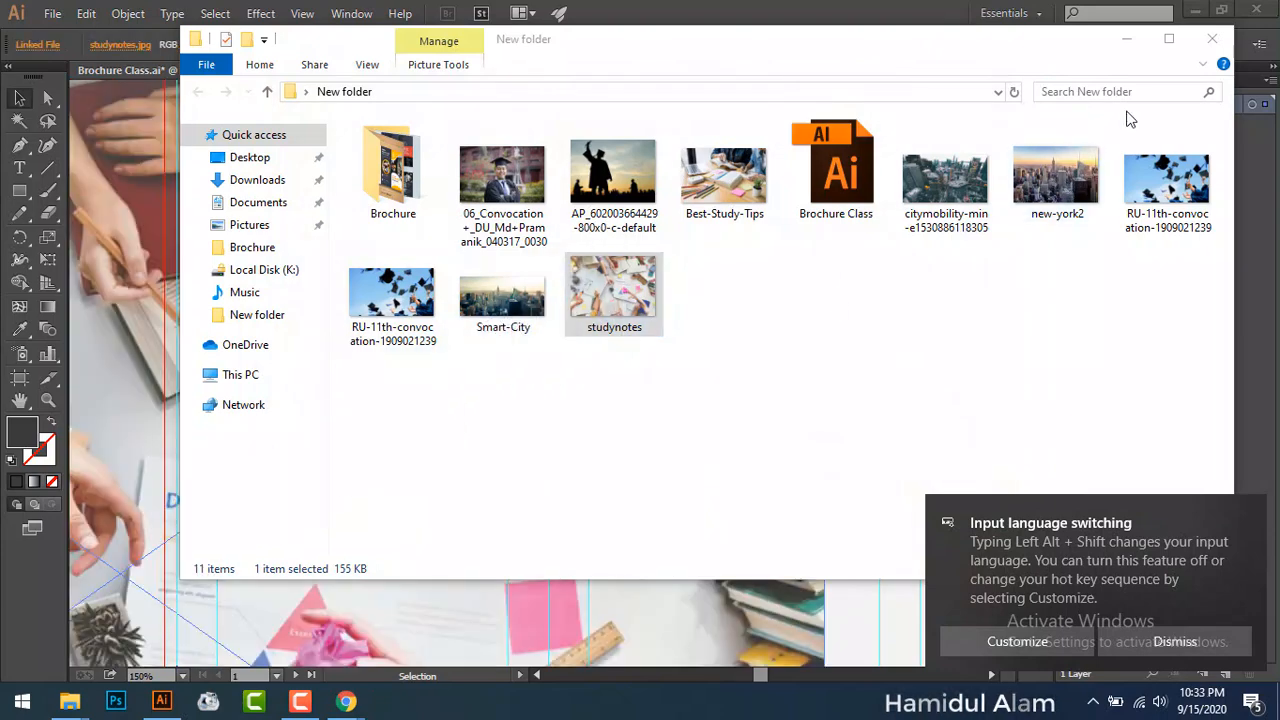
{"action": "left_click", "coordinate": [1126, 38]}
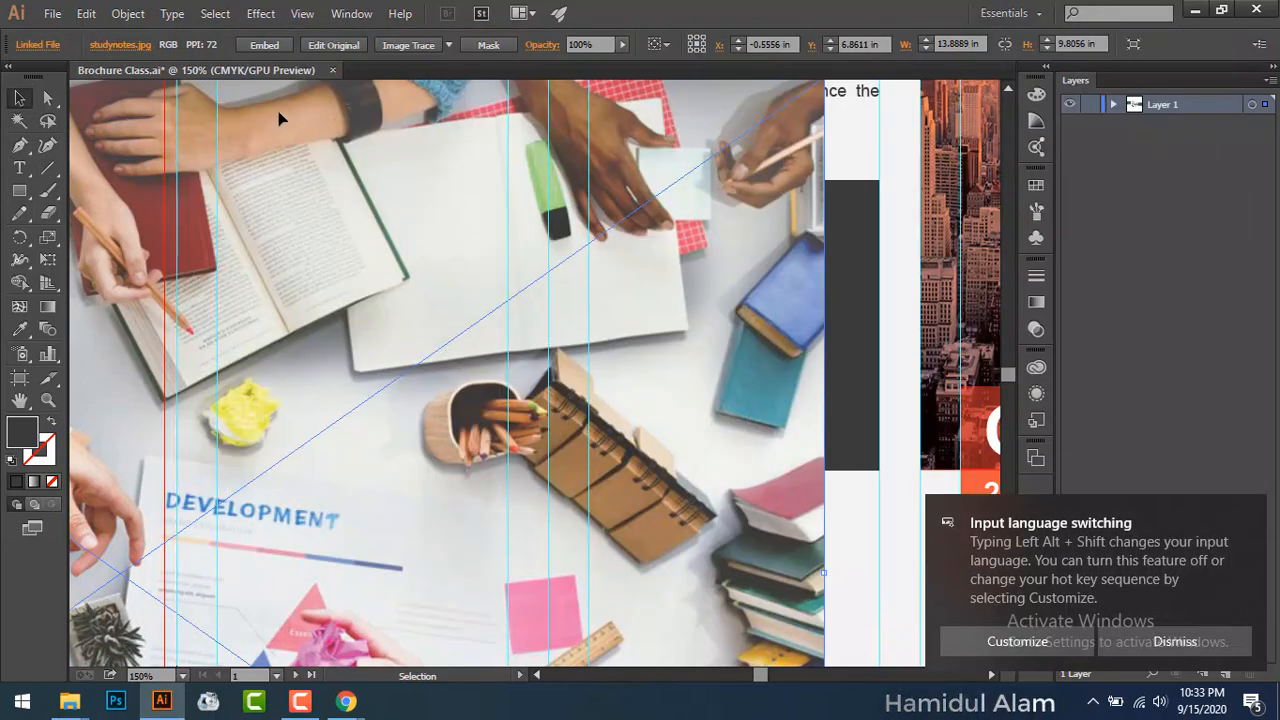
Step: Embed the studynotes photo, then scale it down and position it over the middle panel's dark square
{"action": "left_click", "coordinate": [264, 45]}
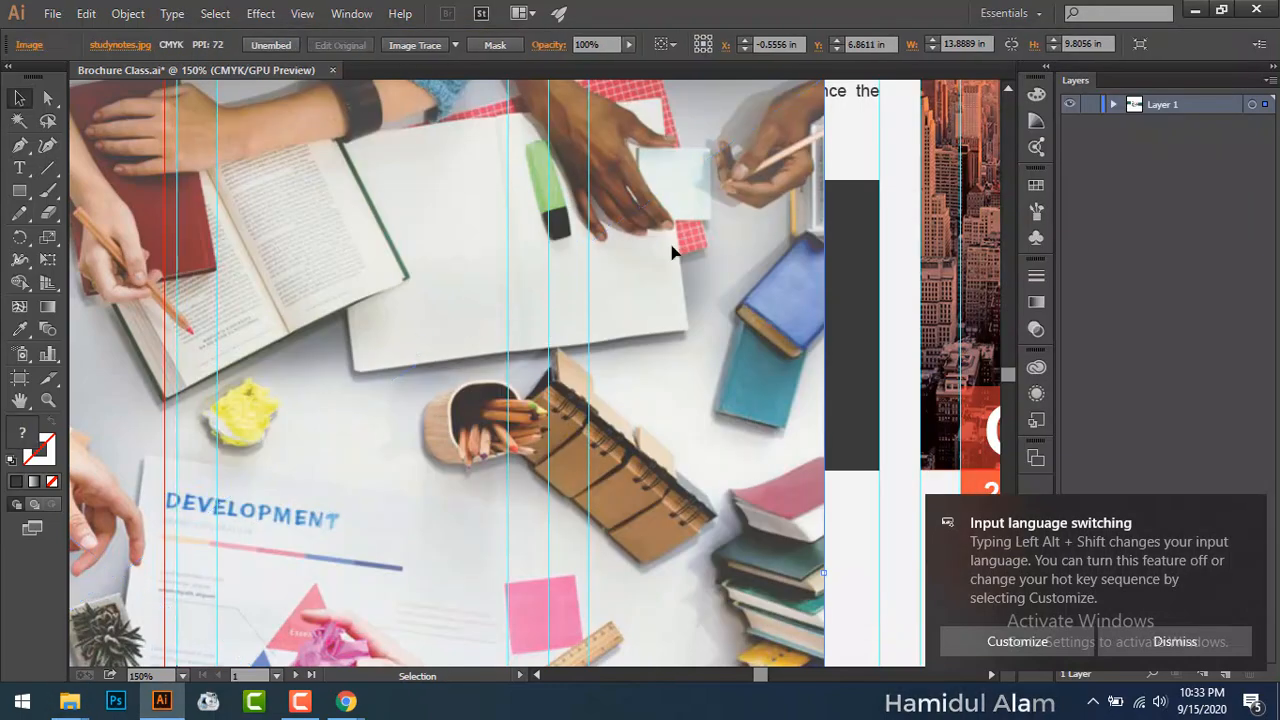
{"action": "key", "text": "ctrl+0"}
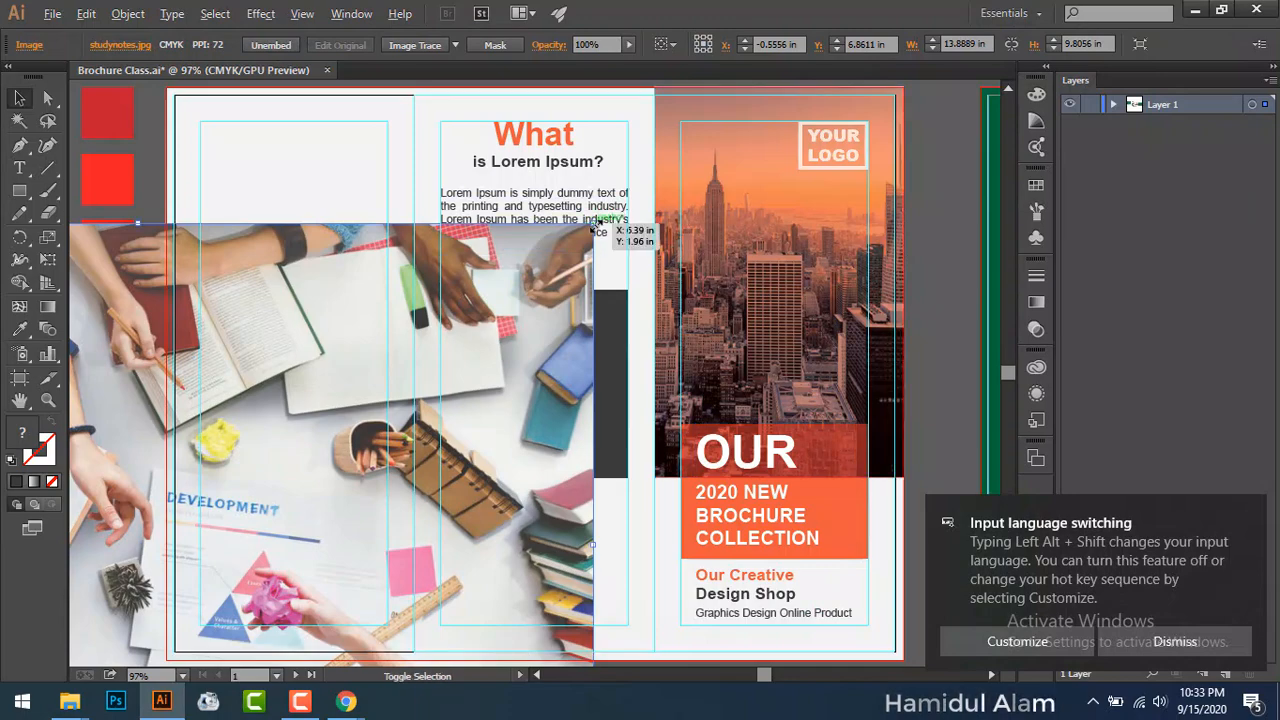
{"action": "left_click_drag", "start_coordinate": [594, 229], "coordinate": [352, 395]}
{"action": "left_click_drag", "start_coordinate": [265, 467], "coordinate": [634, 378]}
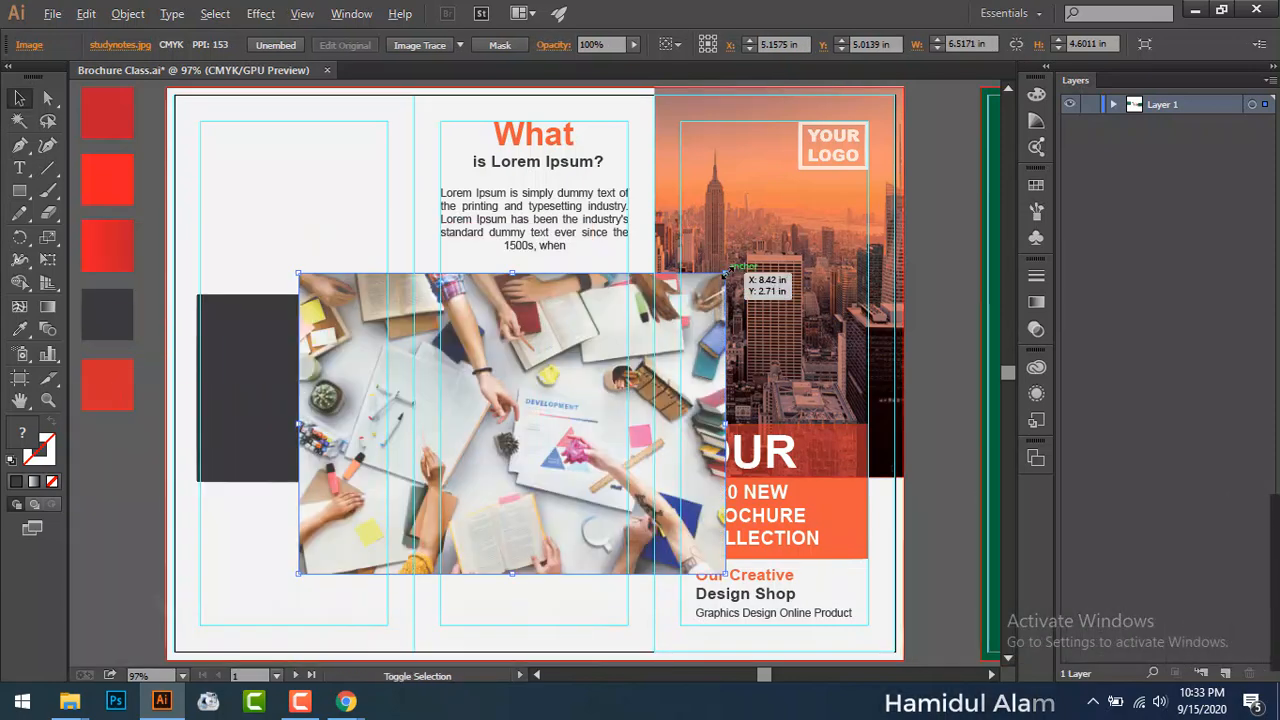
{"action": "left_click_drag", "start_coordinate": [726, 272], "coordinate": [655, 324]}
{"action": "left_click_drag", "start_coordinate": [596, 351], "coordinate": [601, 355]}
{"action": "left_click_drag", "start_coordinate": [607, 425], "coordinate": [587, 422]}
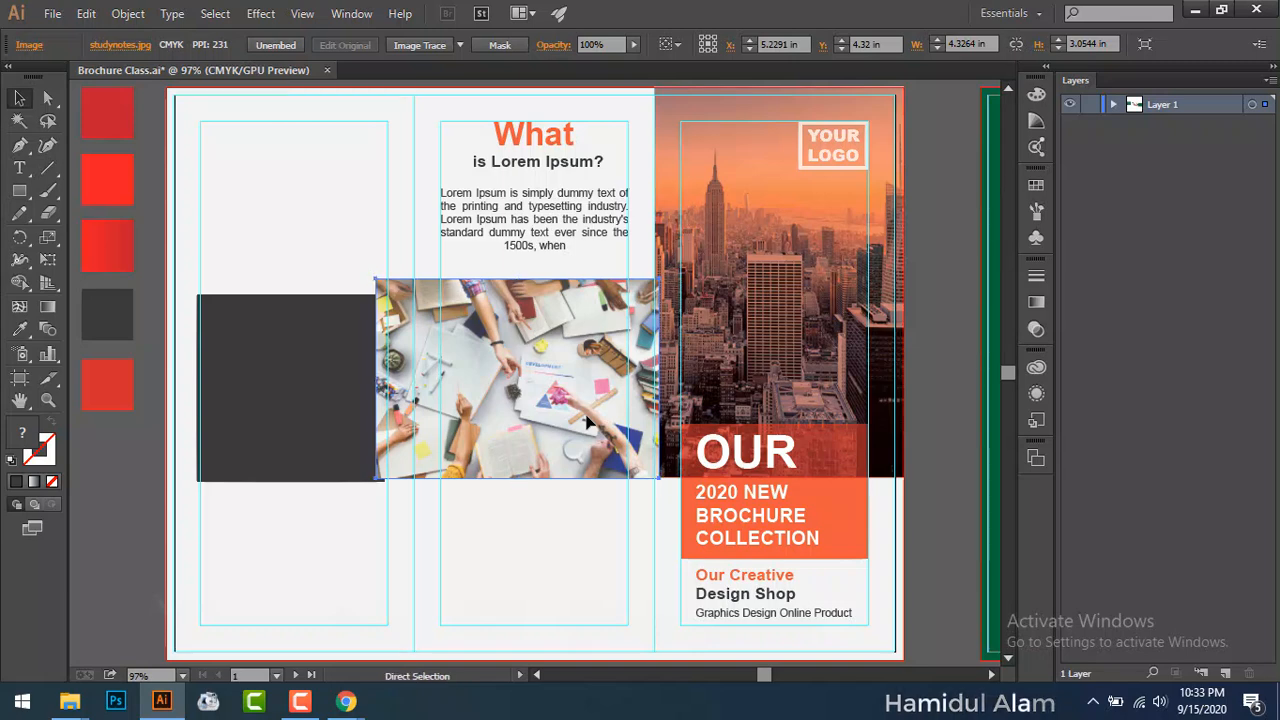
Step: Send the photo behind the square, select both, and make a clipping mask
{"action": "key", "text": "ctrl+["}
{"action": "key", "text": "ctrl+["}
{"action": "key", "text": "v"}
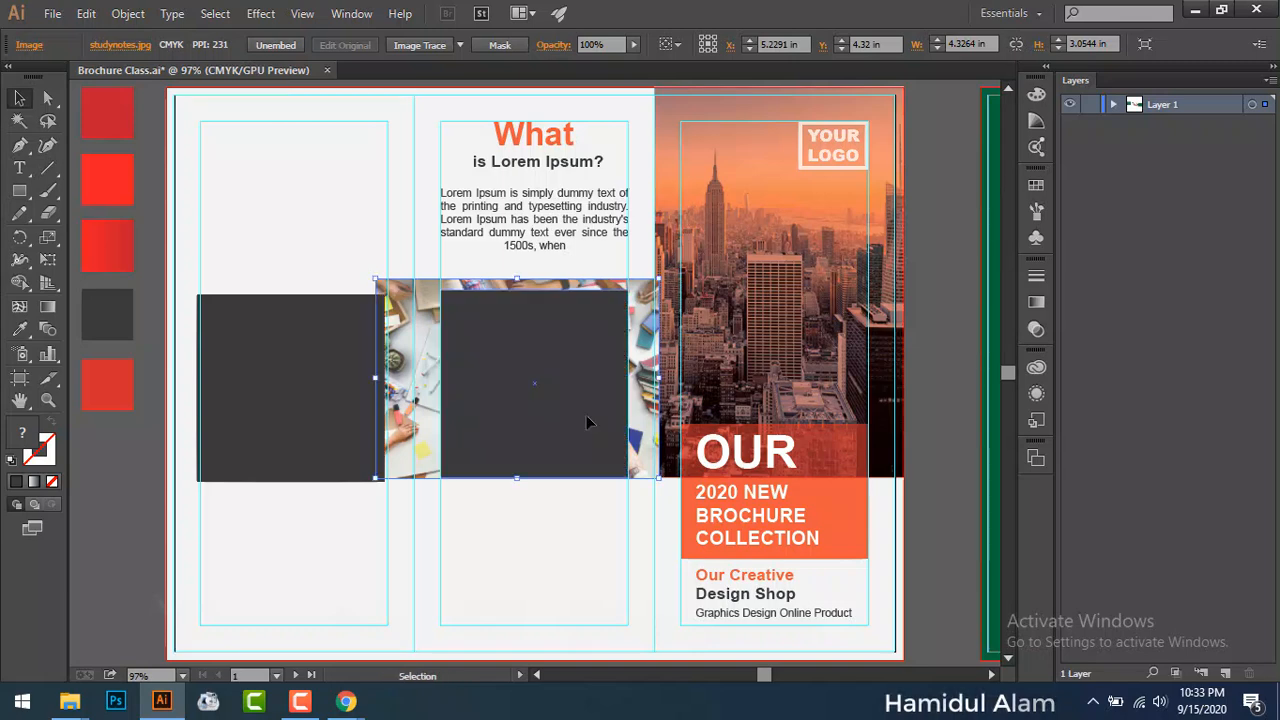
{"action": "left_click_drag", "start_coordinate": [586, 422], "coordinate": [634, 451]}
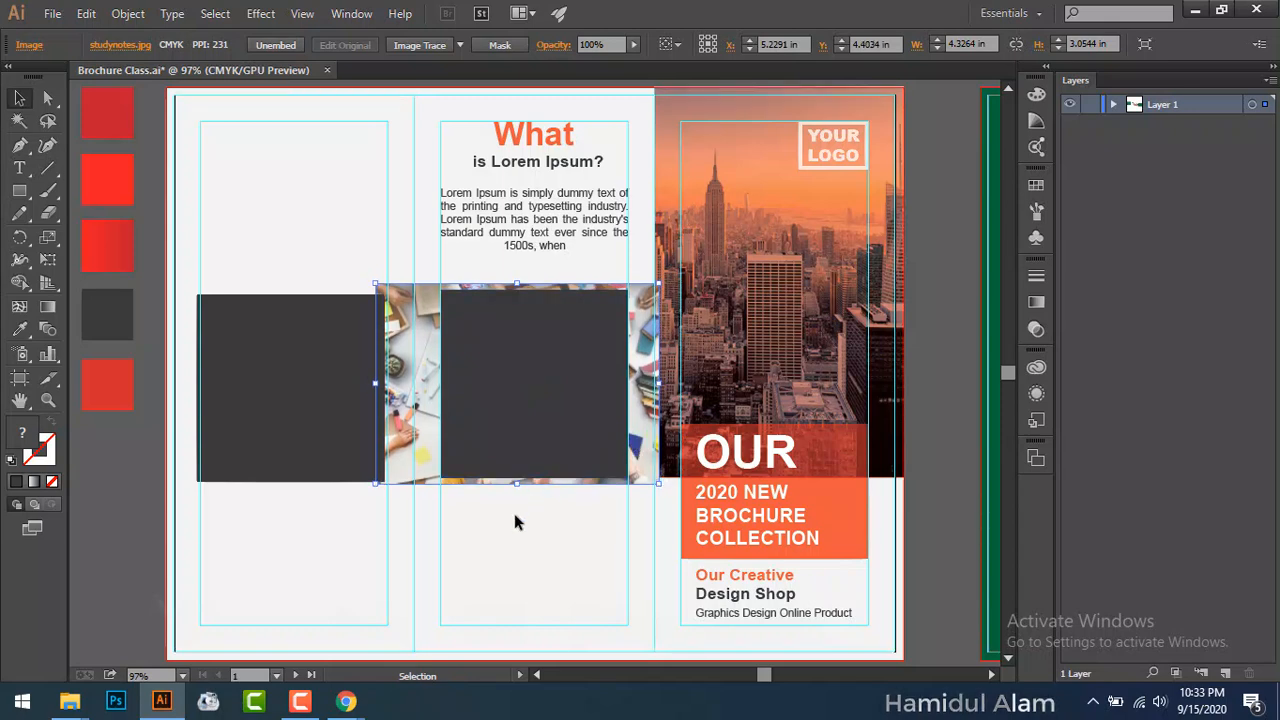
{"action": "left_click_drag", "start_coordinate": [511, 535], "coordinate": [562, 438]}
{"action": "right_click", "coordinate": [560, 438]}
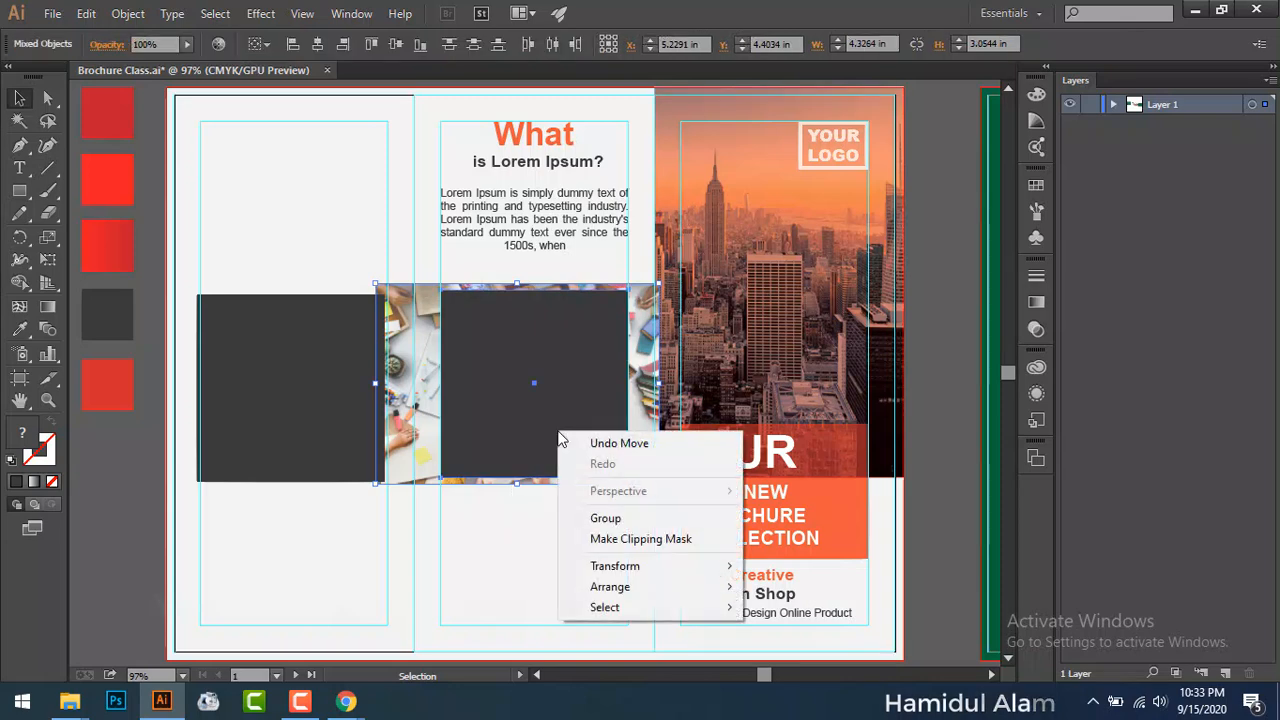
{"action": "left_click", "coordinate": [600, 538]}
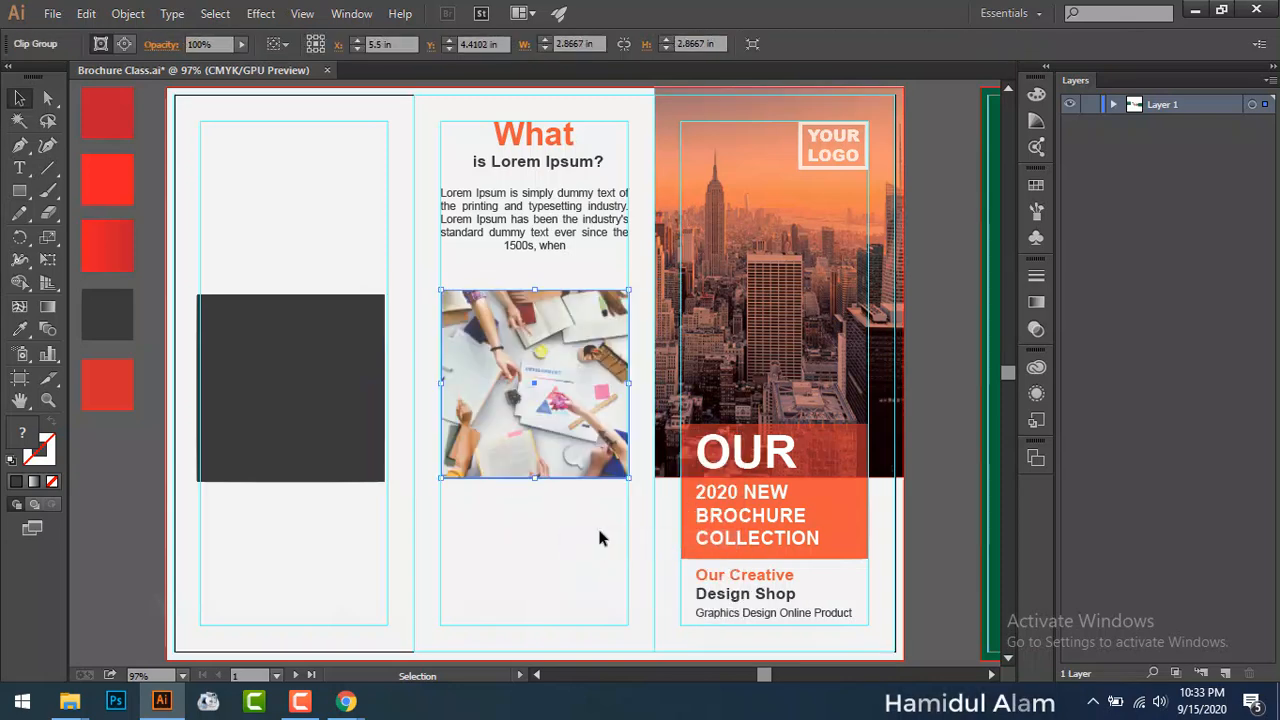
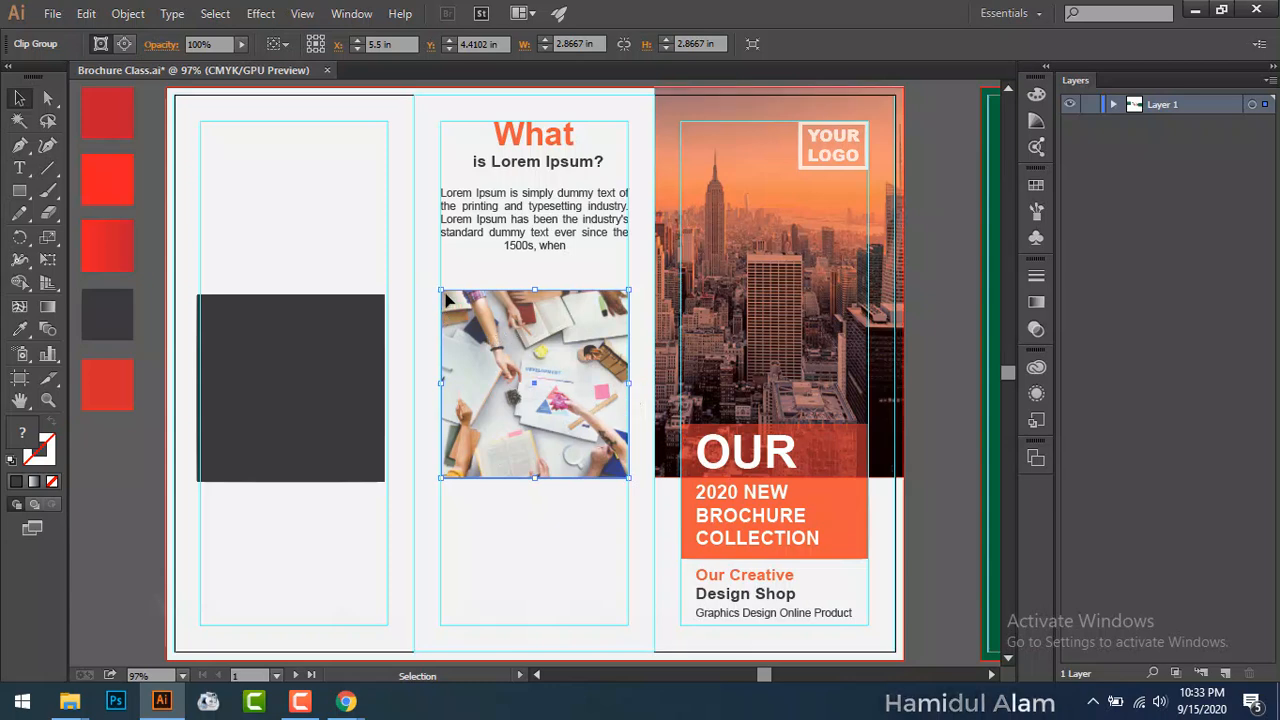
Step: Duplicate the dark square to the top of the left panel, and move a copy over the middle photo
{"action": "left_click", "coordinate": [257, 386]}
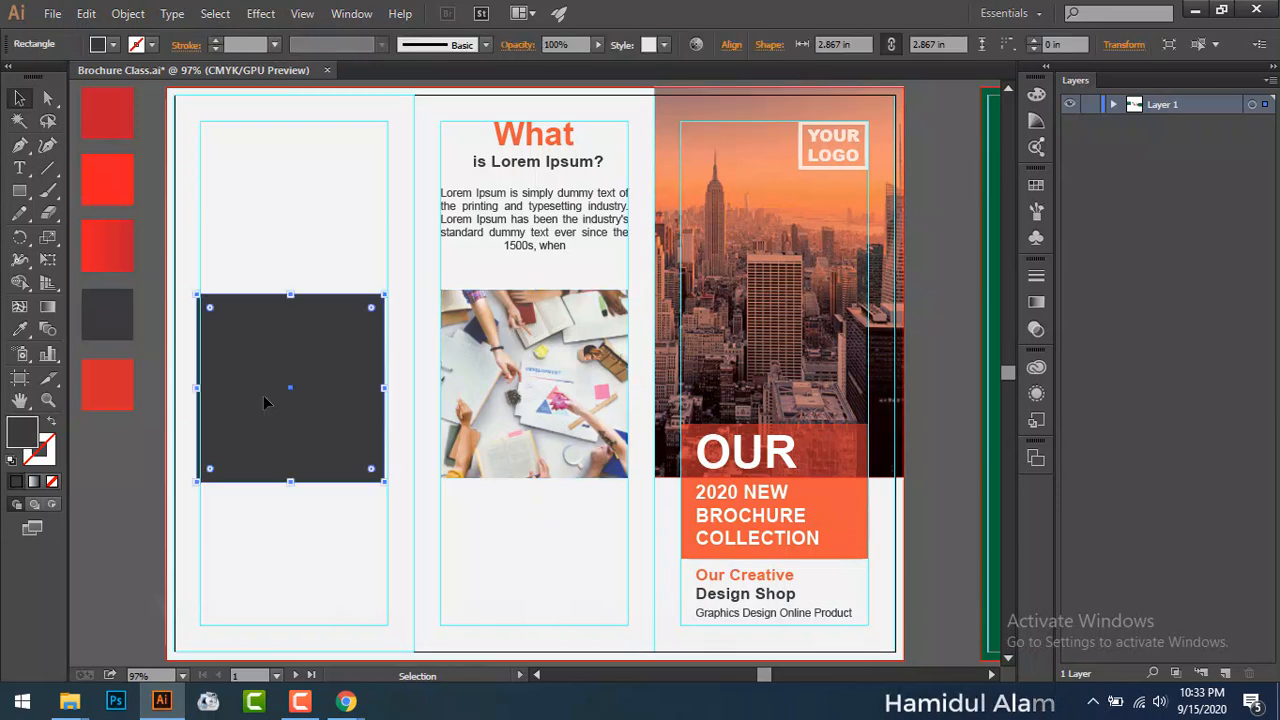
{"action": "left_click_drag", "start_coordinate": [270, 432], "coordinate": [281, 227]}
{"action": "left_click_drag", "start_coordinate": [273, 395], "coordinate": [535, 390]}
{"action": "right_click", "coordinate": [545, 394]}
{"action": "left_click", "coordinate": [519, 404]}
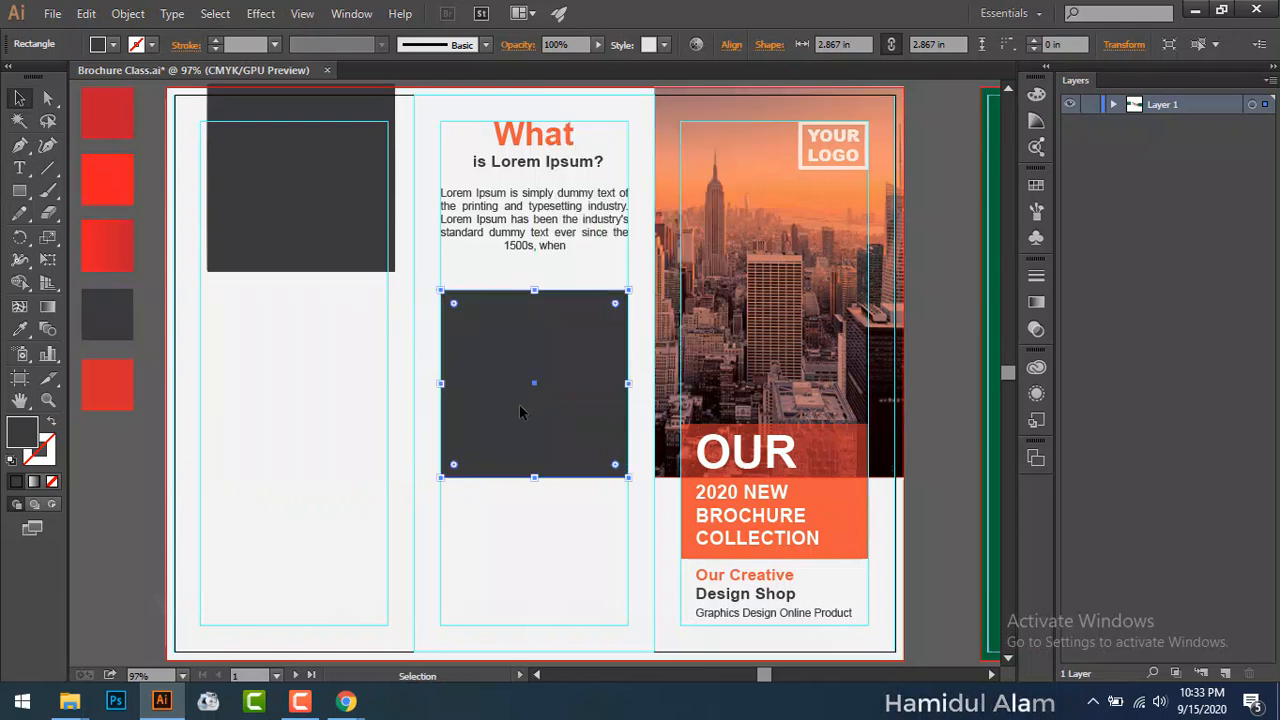
Step: Mask the middle photo with the dark square and shrink the masked group so a border shows
{"action": "key", "text": "a"}
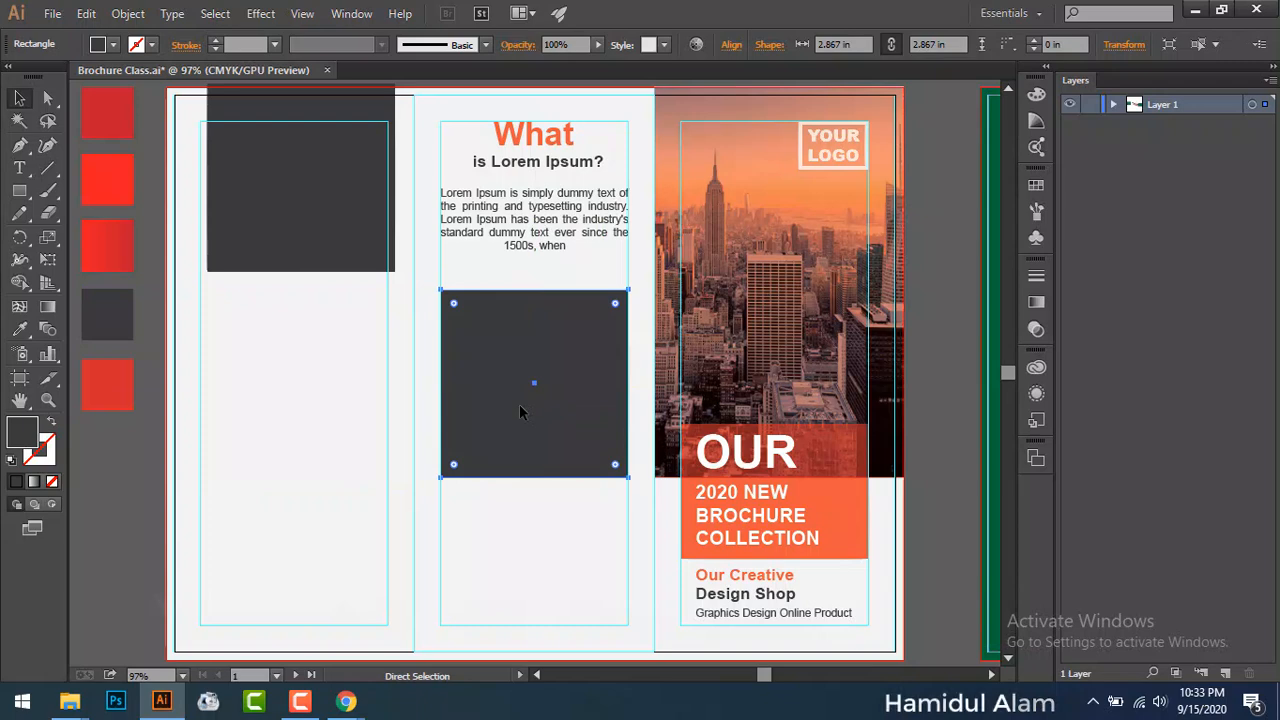
{"action": "key", "text": "ctrl+7"}
{"action": "key", "text": "v"}
{"action": "scroll", "coordinate": [535, 410], "scroll_direction": "up", "scroll_amount": 1}
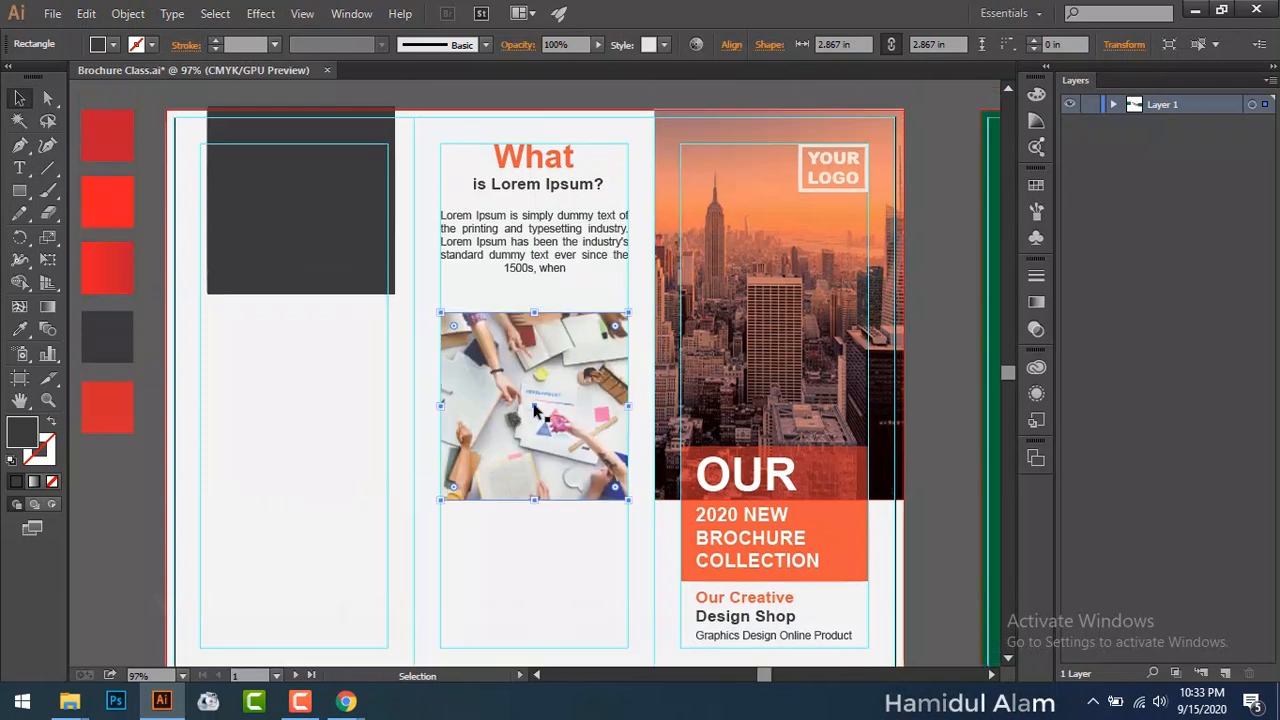
{"action": "left_click", "coordinate": [531, 410]}
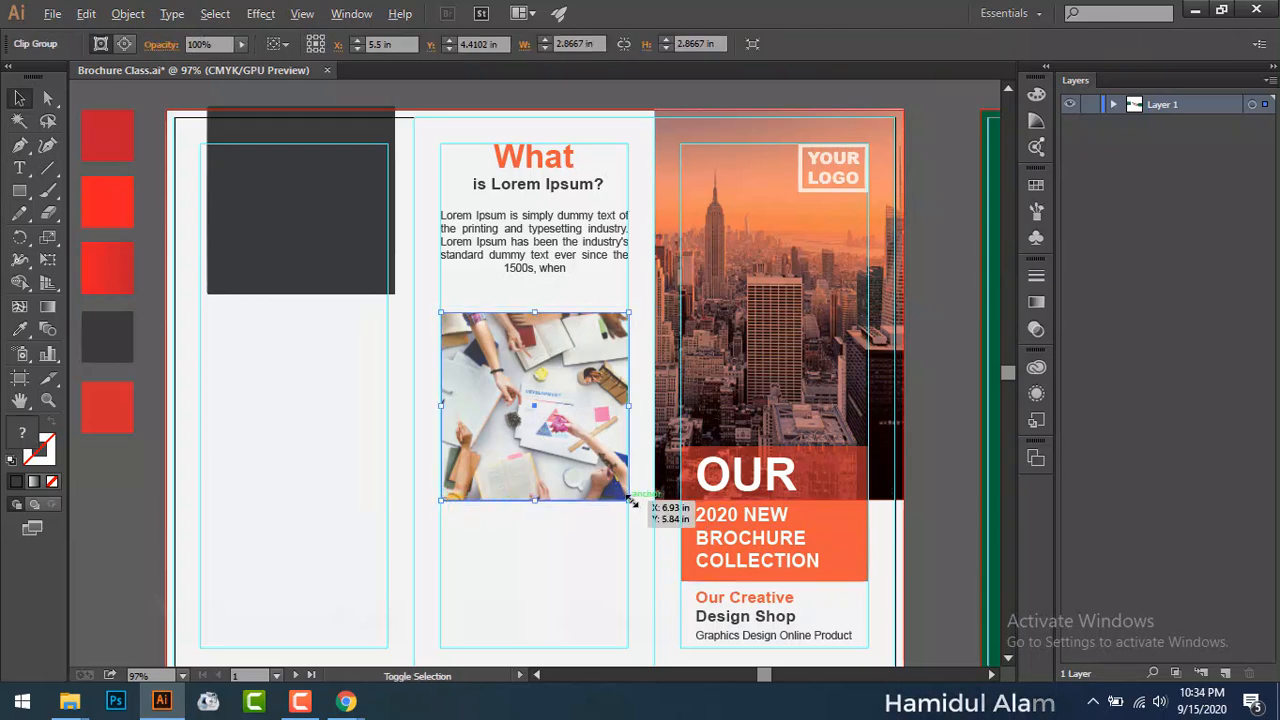
{"action": "mouse_move", "coordinate": [632, 502]}
{"action": "left_mouse_down"}
{"action": "mouse_move", "coordinate": [615, 487]}
{"action": "mouse_move", "coordinate": [624, 493]}
{"action": "left_mouse_up"}
Step: Recolour the dark frame behind the photo with the red swatch using the Eyedropper
{"action": "left_click", "coordinate": [517, 563]}
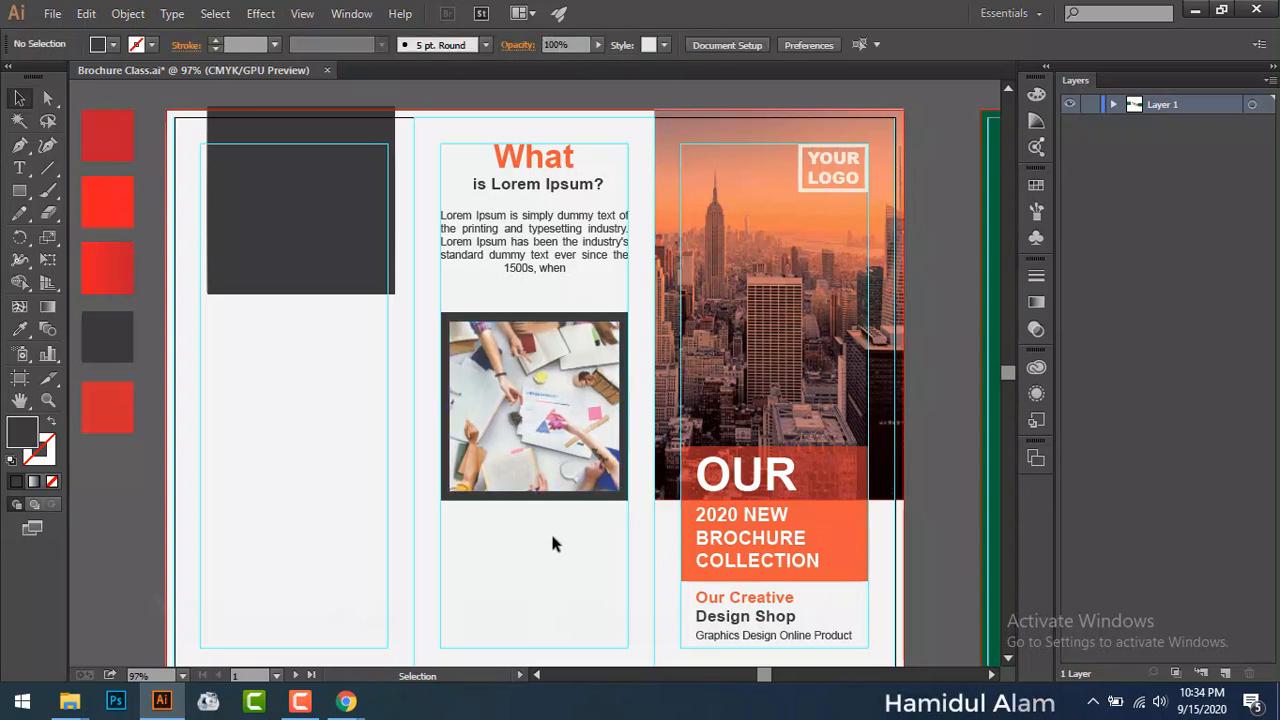
{"action": "left_click", "coordinate": [585, 503]}
{"action": "left_click_drag", "start_coordinate": [486, 525], "coordinate": [628, 537]}
{"action": "left_click", "coordinate": [19, 329]}
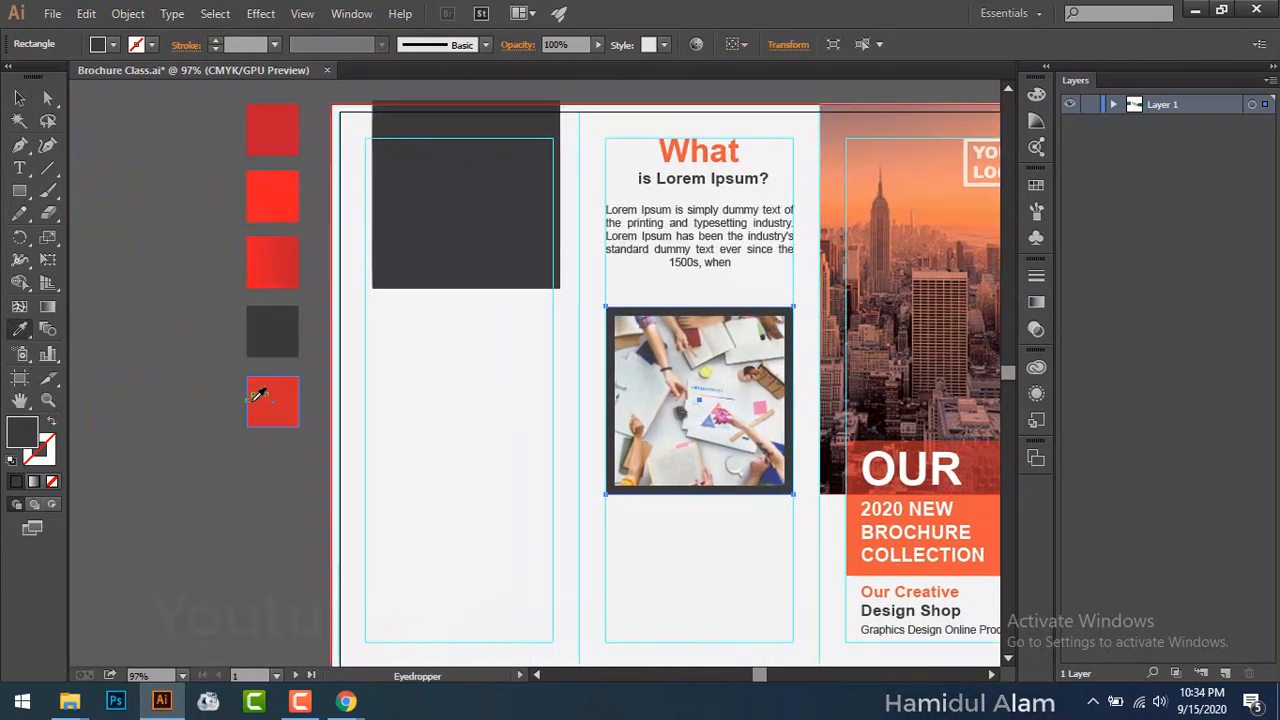
{"action": "left_click", "coordinate": [259, 396]}
{"action": "left_click", "coordinate": [19, 97]}
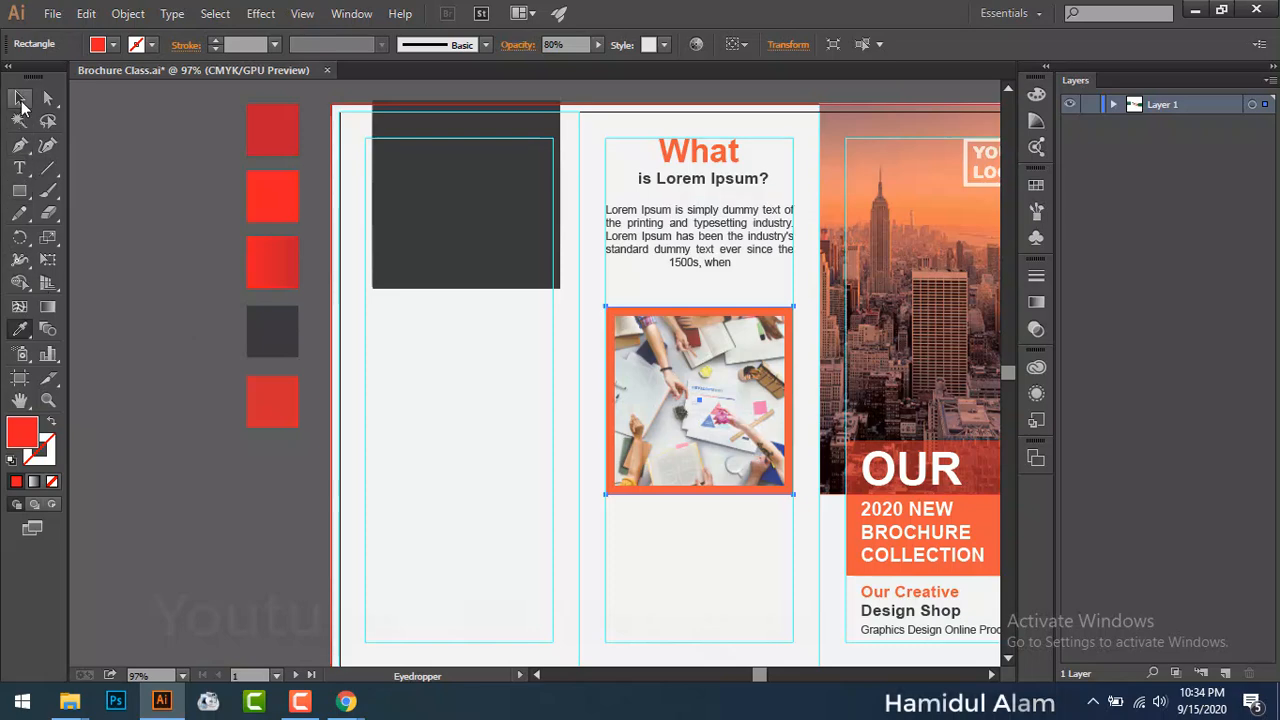
{"action": "left_click", "coordinate": [130, 252]}
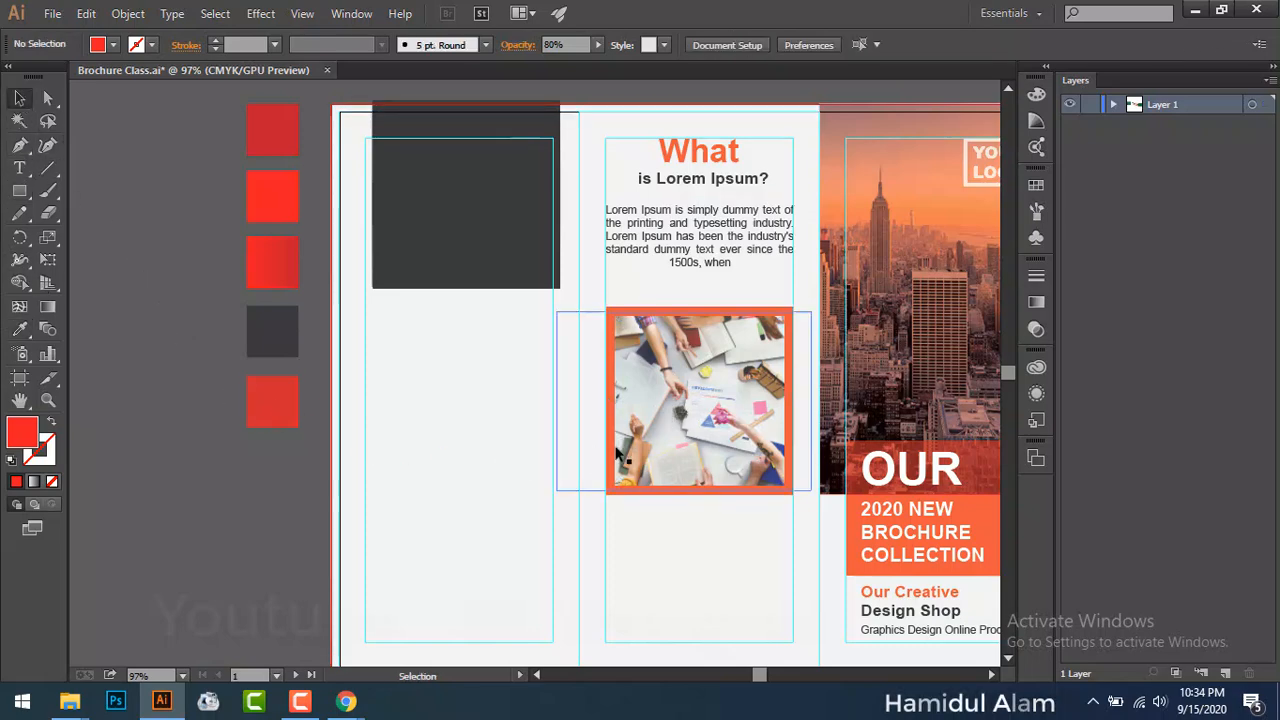
{"action": "key", "text": "space"}
{"action": "left_click_drag", "start_coordinate": [680, 552], "coordinate": [652, 480]}
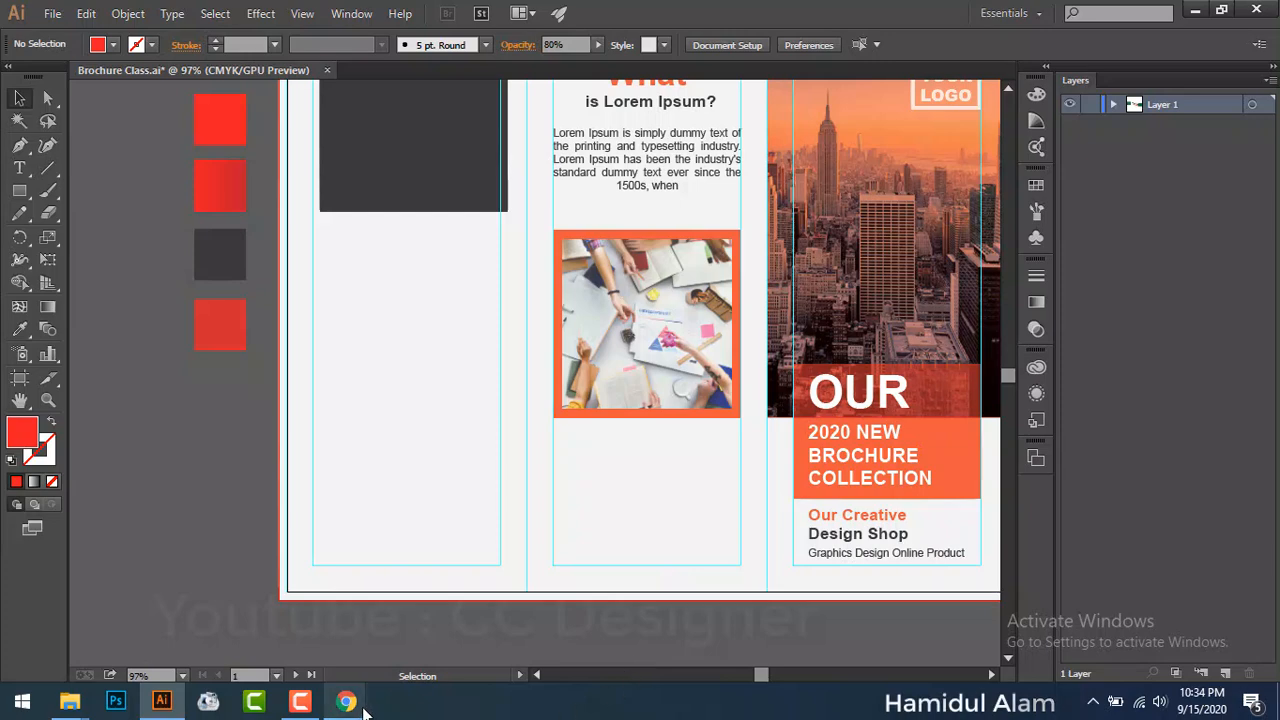
Step: Start a text block below the photo with Phone and E-mail labels, each followed by its contact value
{"action": "key", "text": "t"}
{"action": "left_click", "coordinate": [604, 464]}
{"action": "type", "text": "Phone"}
{"action": "key", "text": "Return"}
{"action": "type", "text": "+88 0170000000"}
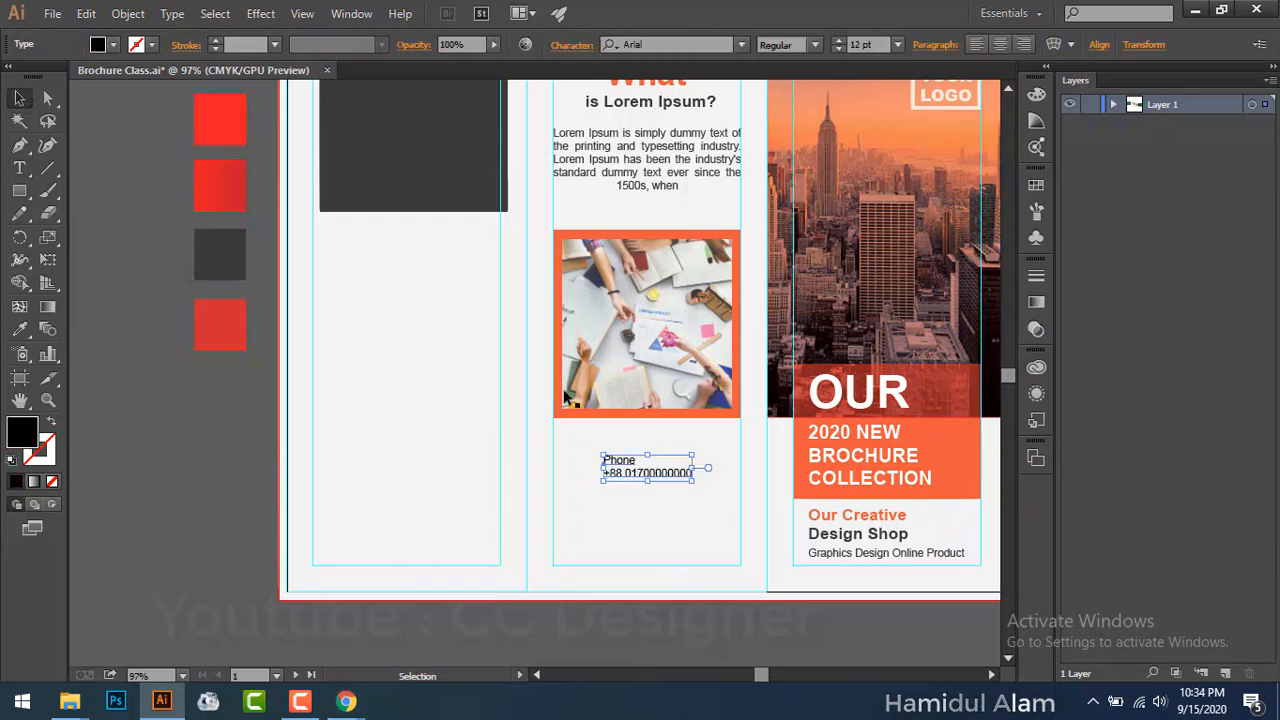
{"action": "type", "text": "0"}
{"action": "key", "text": "Return"}
{"action": "type", "text": "E-mail"}
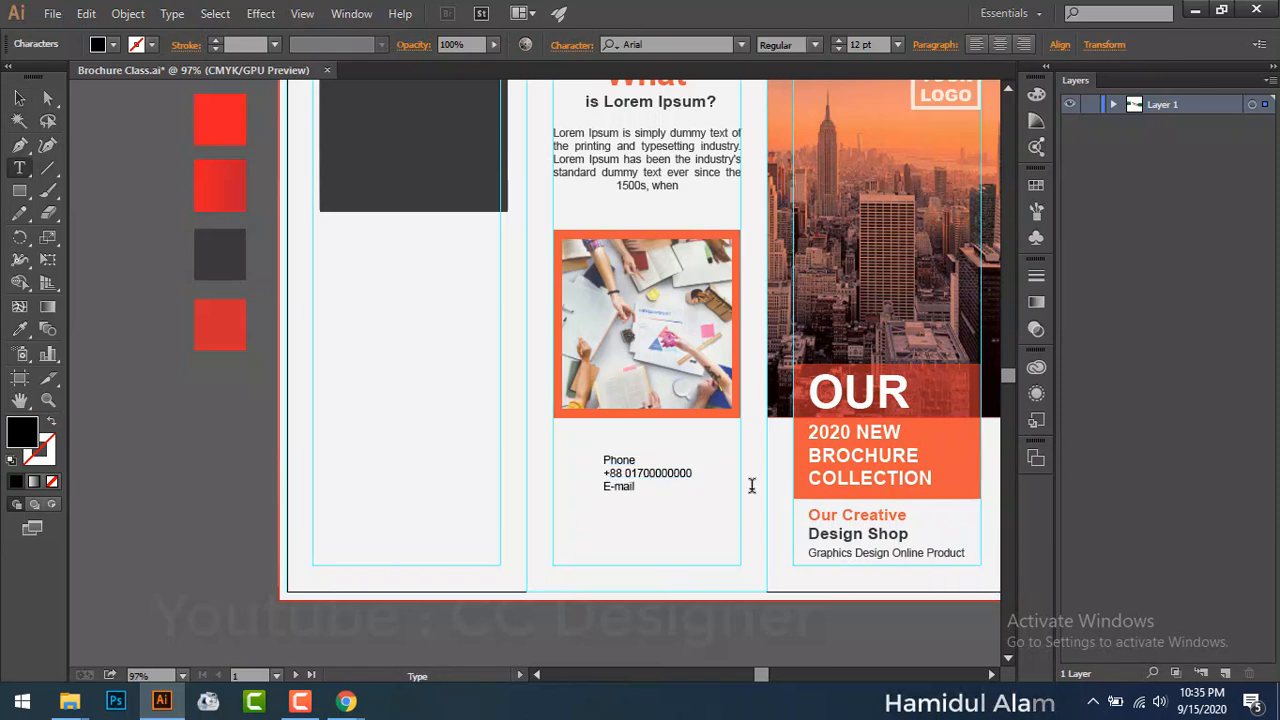
{"action": "key", "text": "Return"}
{"action": "type", "text": "comp"}
{"action": "type", "text": "anyname"}
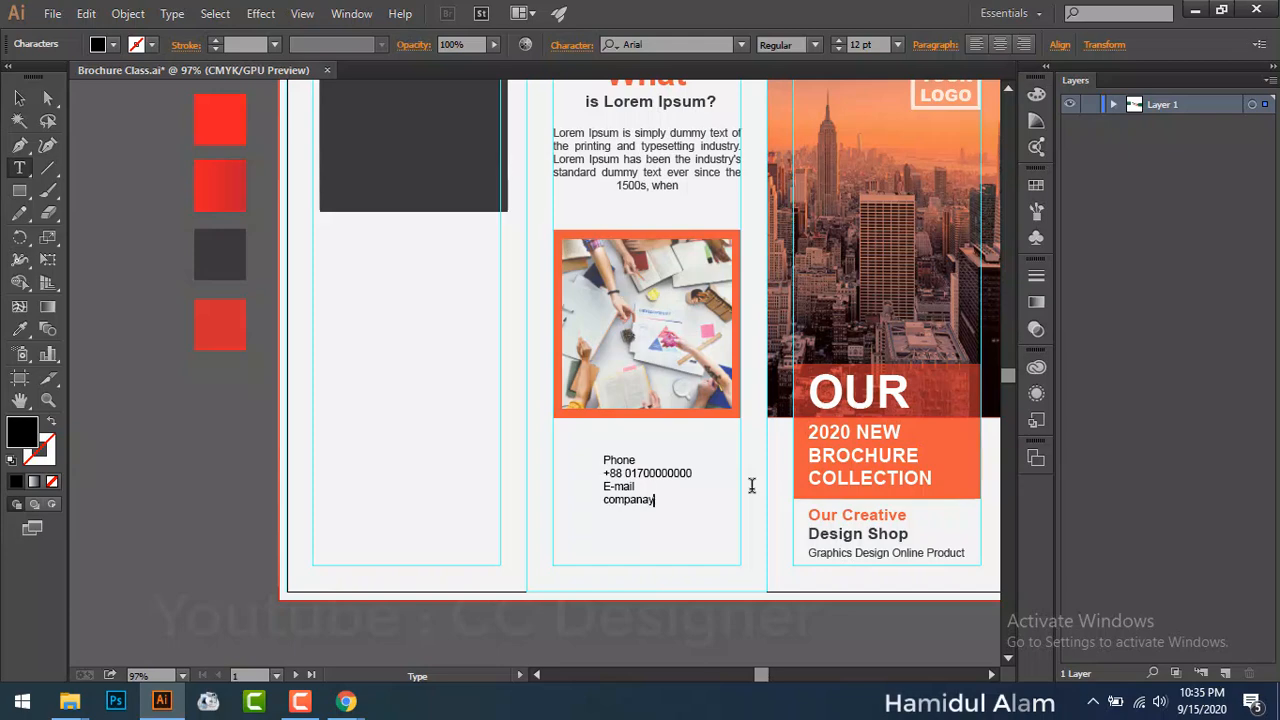
{"action": "key", "text": "BackSpace"}
{"action": "key", "text": "BackSpace"}
{"action": "key", "text": "BackSpace"}
{"action": "key", "text": "BackSpace"}
{"action": "key", "text": "BackSpace"}
{"action": "key", "text": "BackSpace"}
{"action": "key", "text": "BackSpace"}
{"action": "key", "text": "BackSpace"}
{"action": "key", "text": "BackSpace"}
{"action": "key", "text": "BackSpace"}
{"action": "key", "text": "BackSpace"}
{"action": "type", "text": "Yourname@gmail.com"}
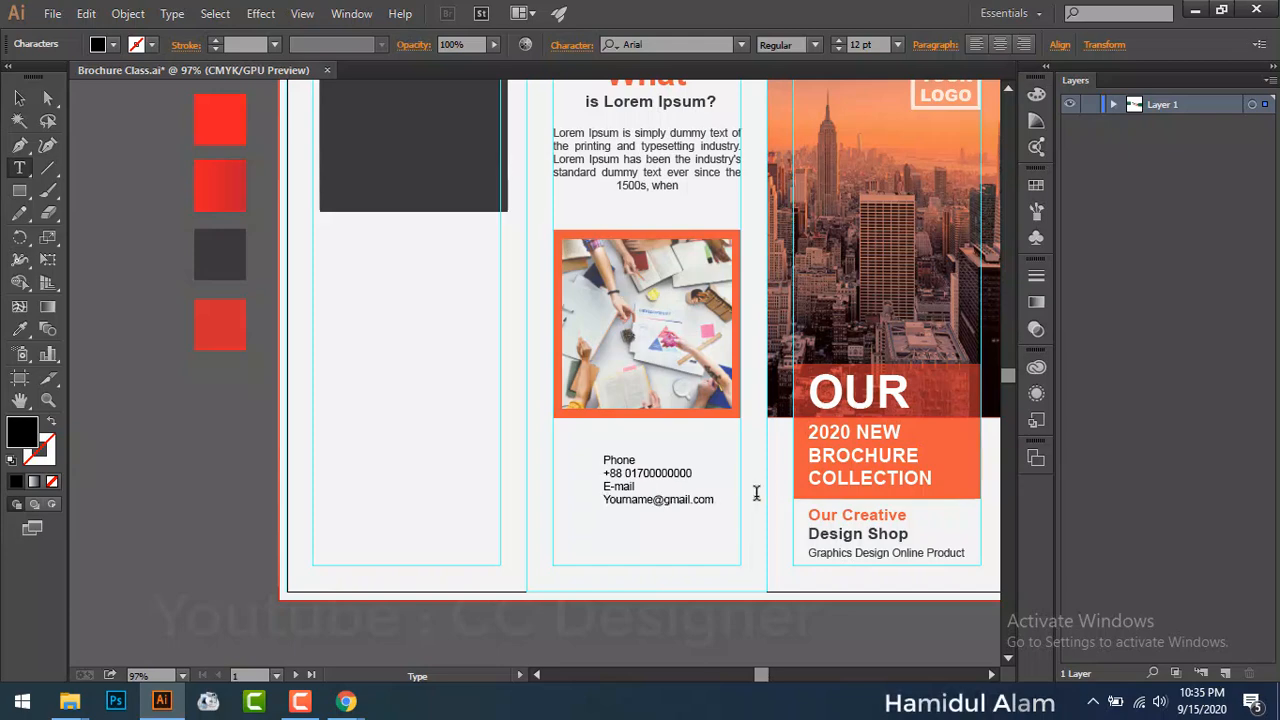
Step: Add Web and Address labels with the website and street address, then select the whole block
{"action": "key", "text": "Return"}
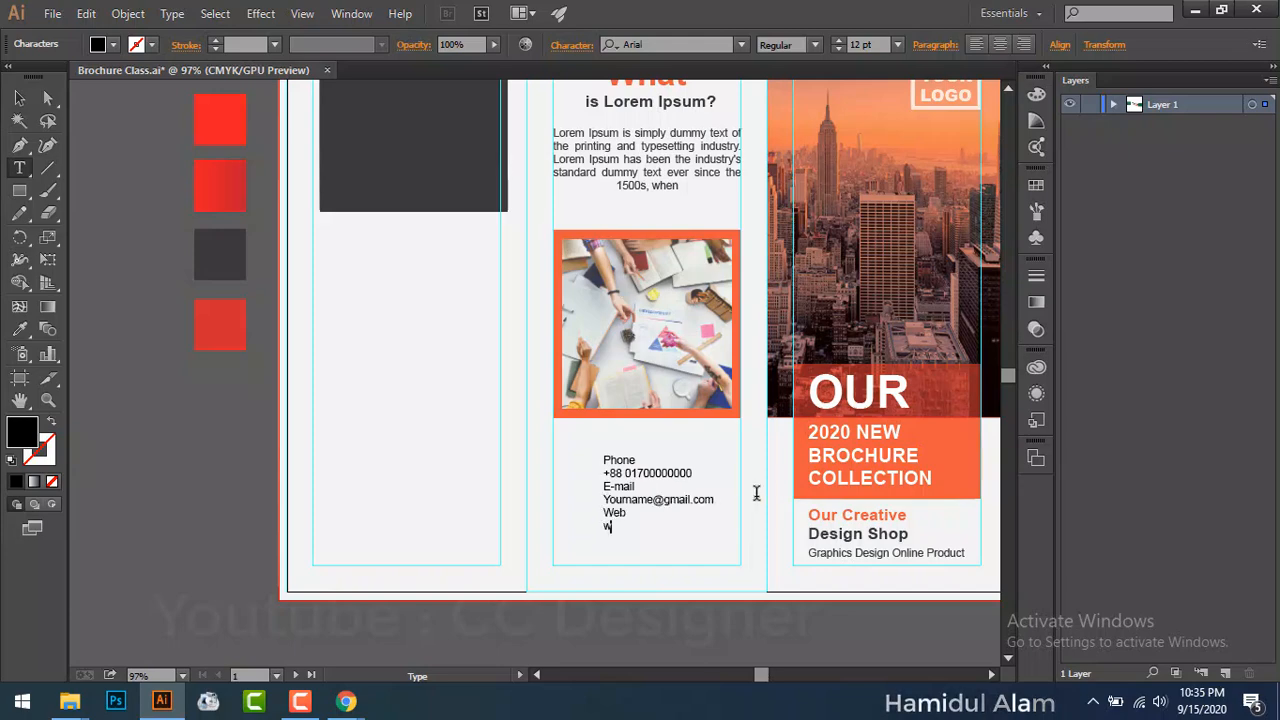
{"action": "key", "text": "Return"}
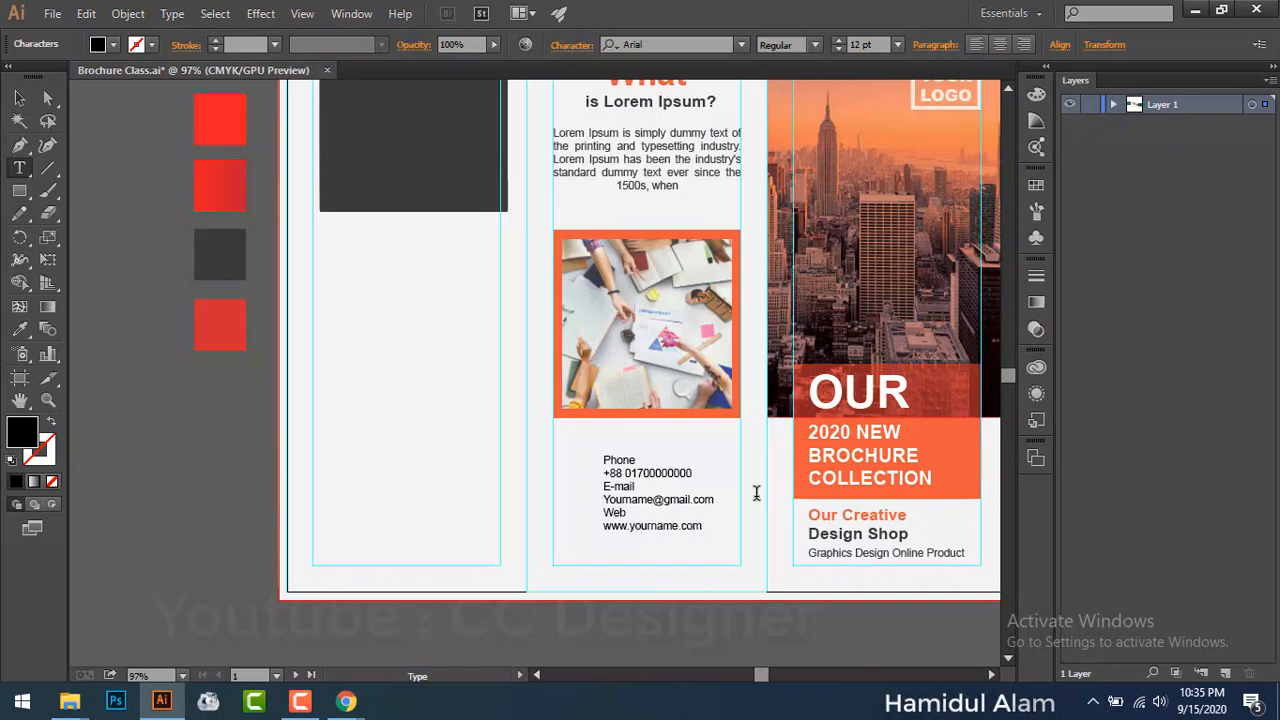
{"action": "key", "text": "Return"}
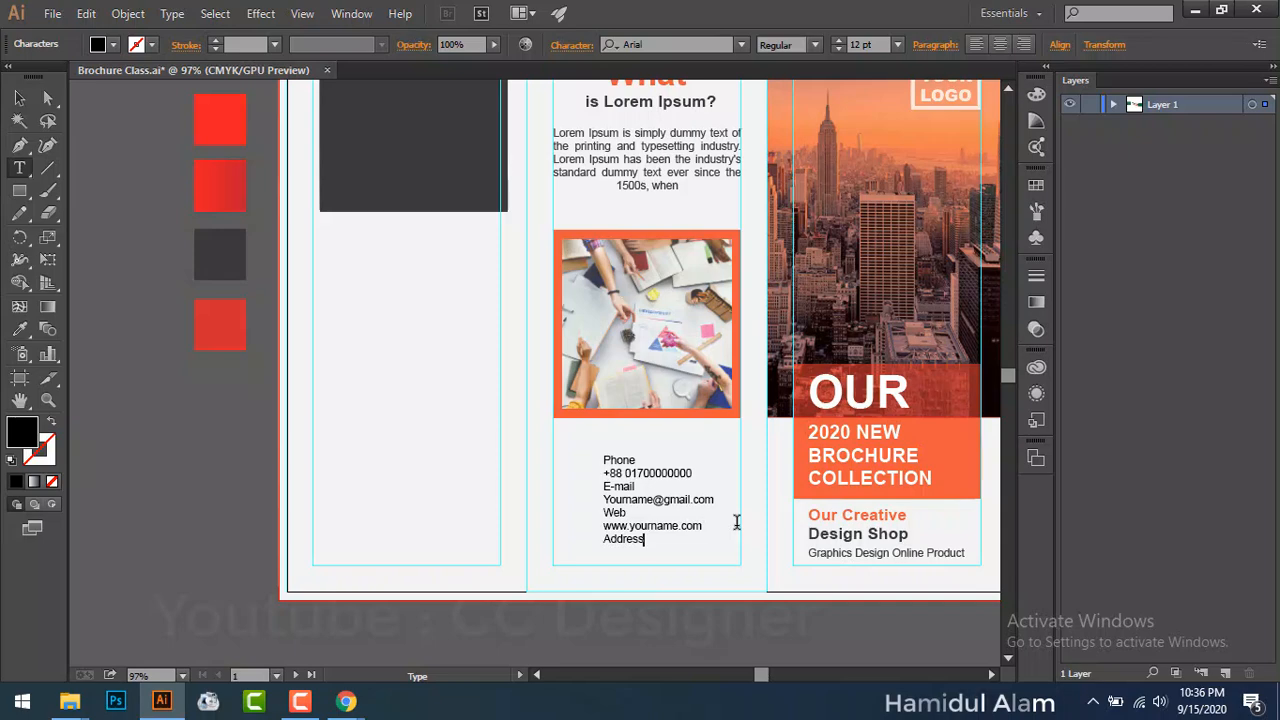
{"action": "key", "text": "Return"}
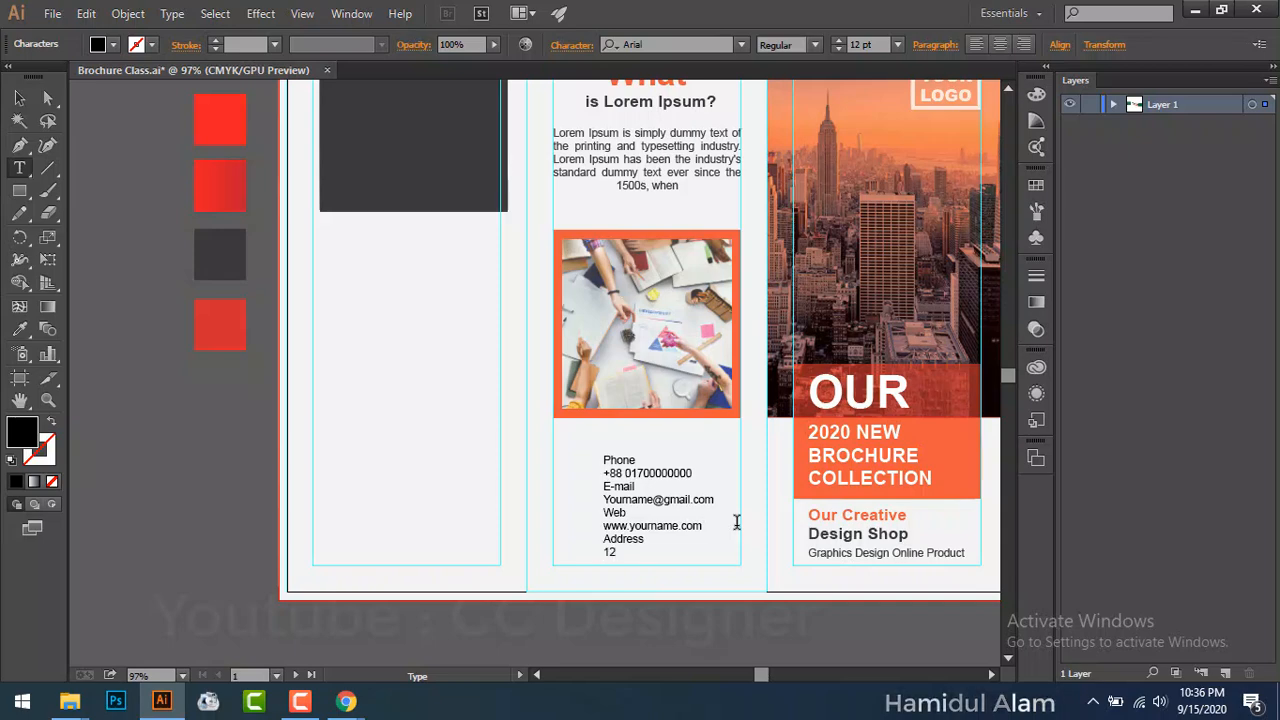
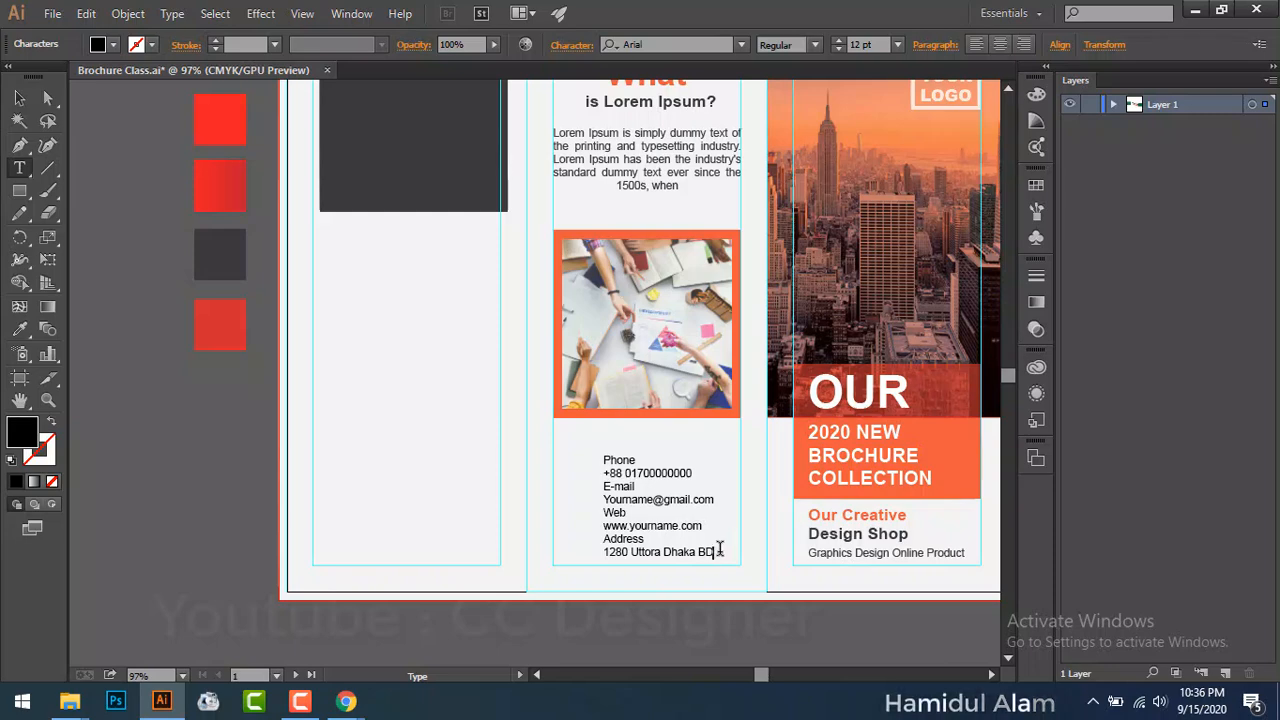
{"action": "left_click_drag", "start_coordinate": [719, 549], "coordinate": [598, 456]}
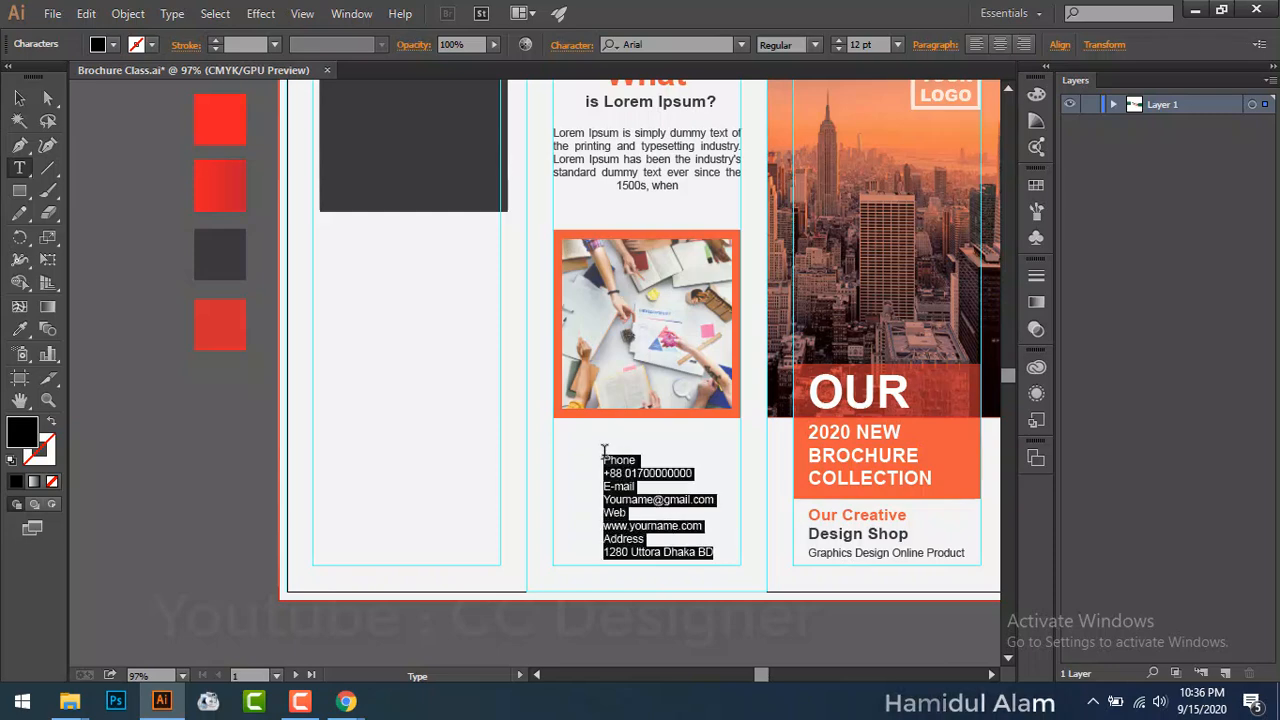
{"action": "left_click", "coordinate": [19, 97]}
Step: Center-align the contact lines and move the block to the centre of the middle panel
{"action": "key", "text": "ctrl+plus"}
{"action": "key", "text": "ctrl+plus"}
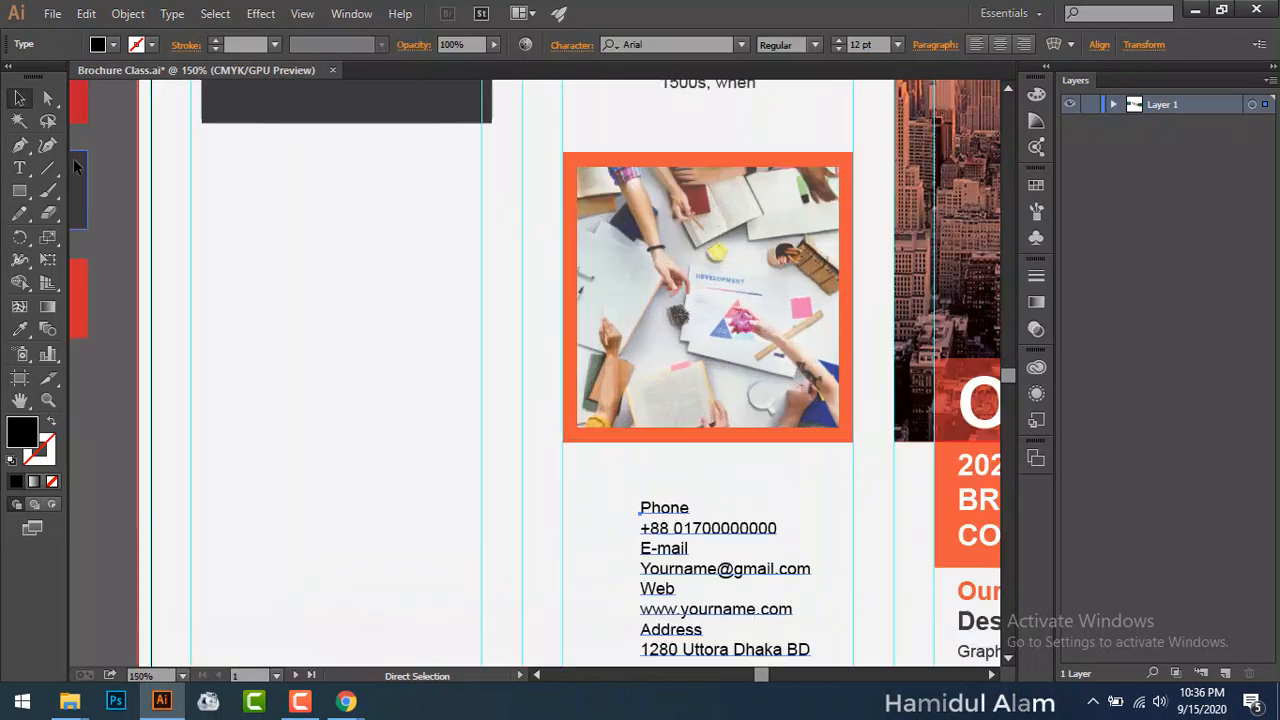
{"action": "left_click_drag", "start_coordinate": [655, 612], "coordinate": [604, 491]}
{"action": "left_click", "coordinate": [999, 44]}
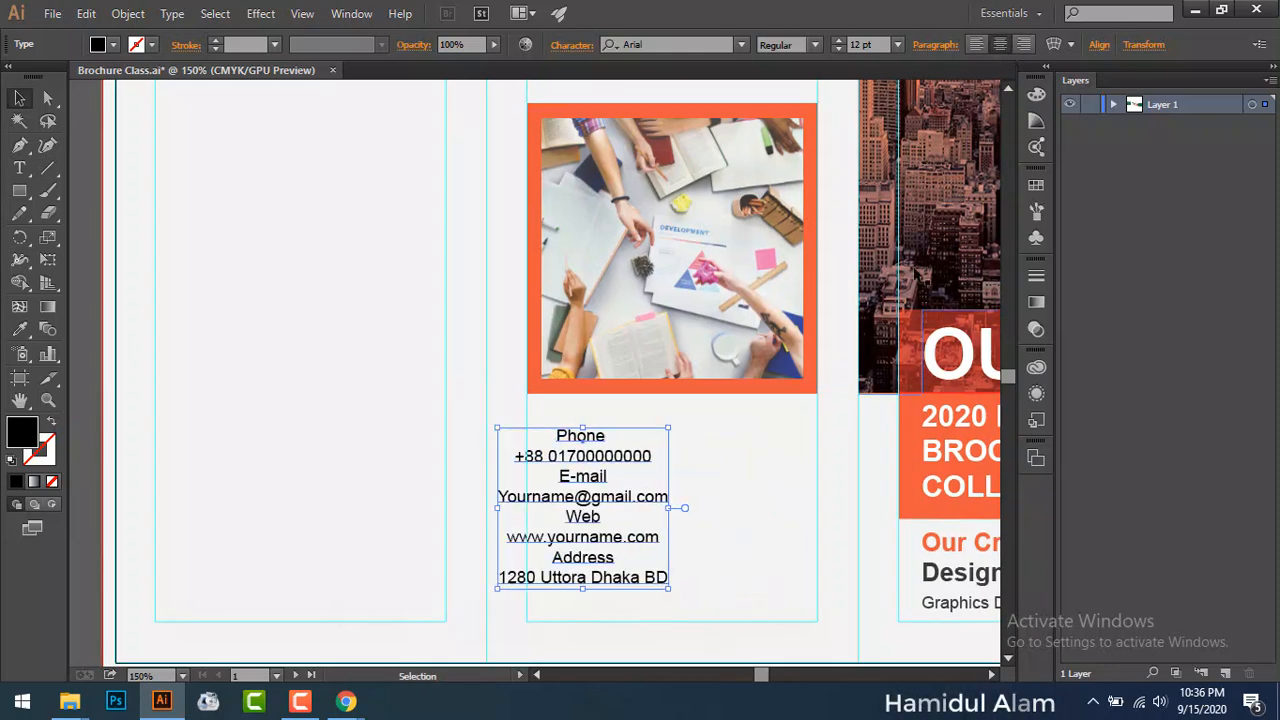
{"action": "left_click_drag", "start_coordinate": [635, 462], "coordinate": [723, 467]}
Step: Set 18 pt leading on the phone number and e-mail address lines
{"action": "double_click", "coordinate": [698, 441]}
{"action": "left_click_drag", "start_coordinate": [604, 462], "coordinate": [766, 460]}
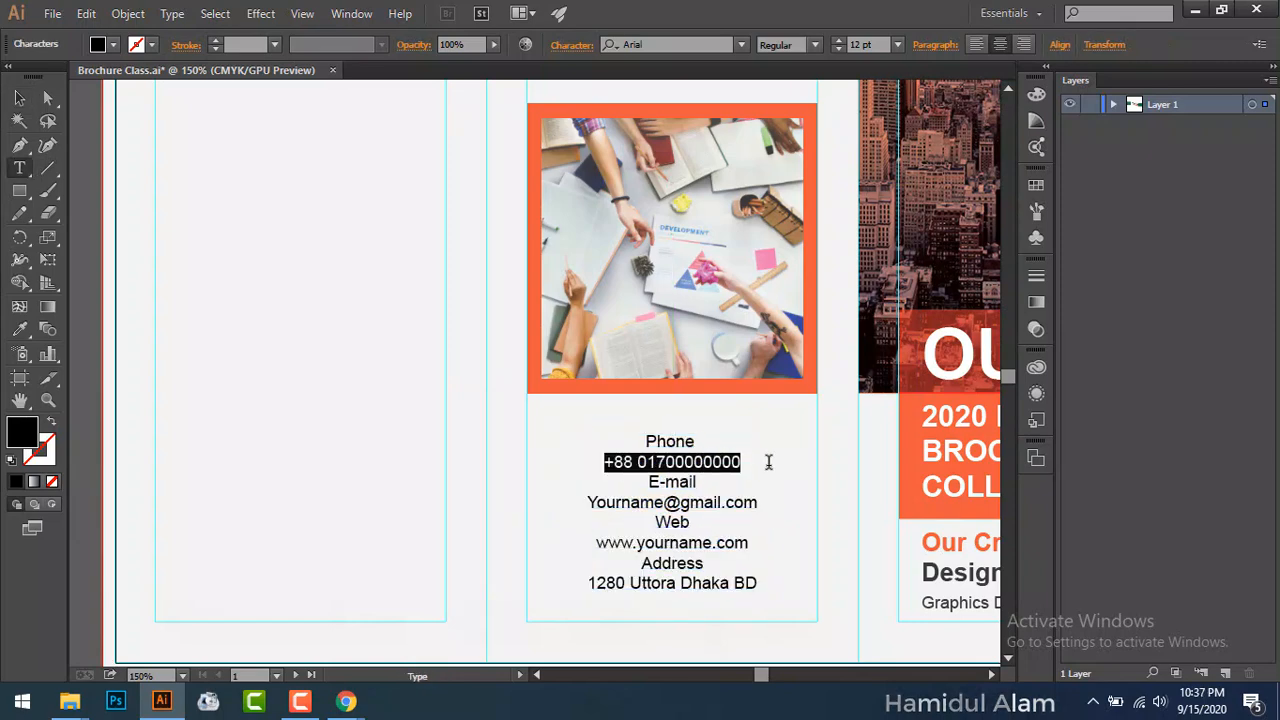
{"action": "left_click", "coordinate": [570, 46]}
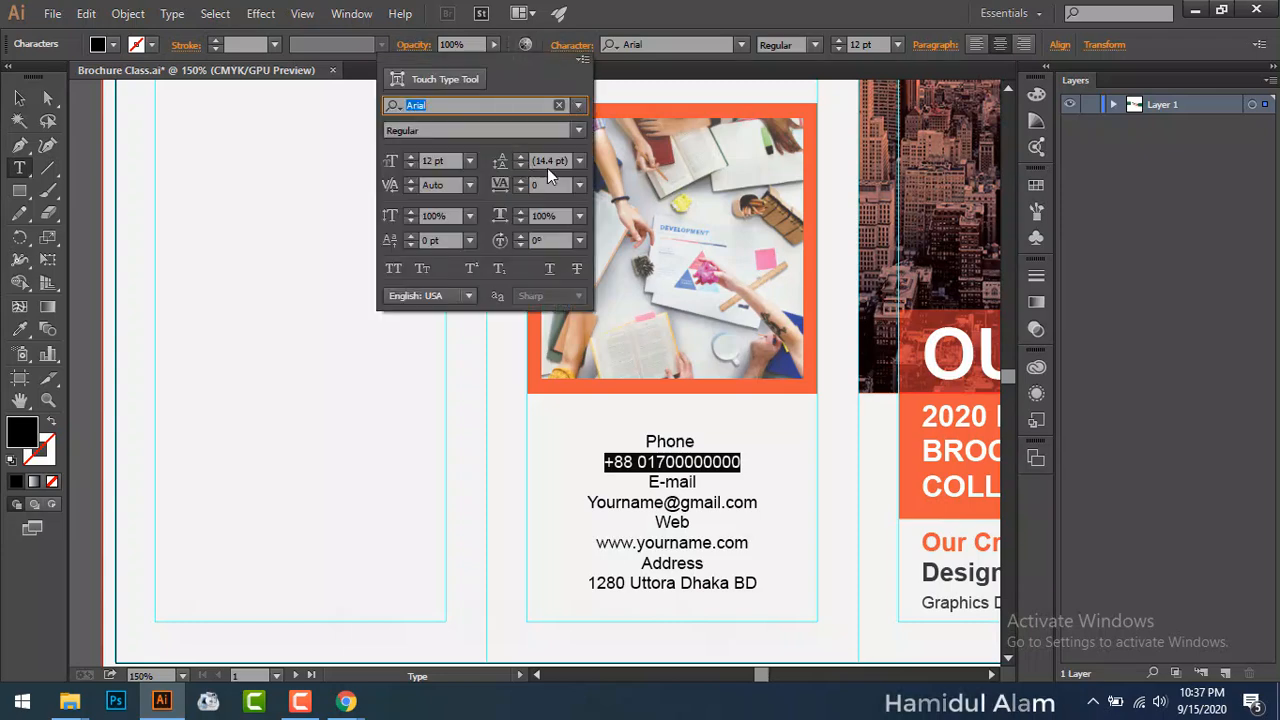
{"action": "left_click", "coordinate": [578, 162]}
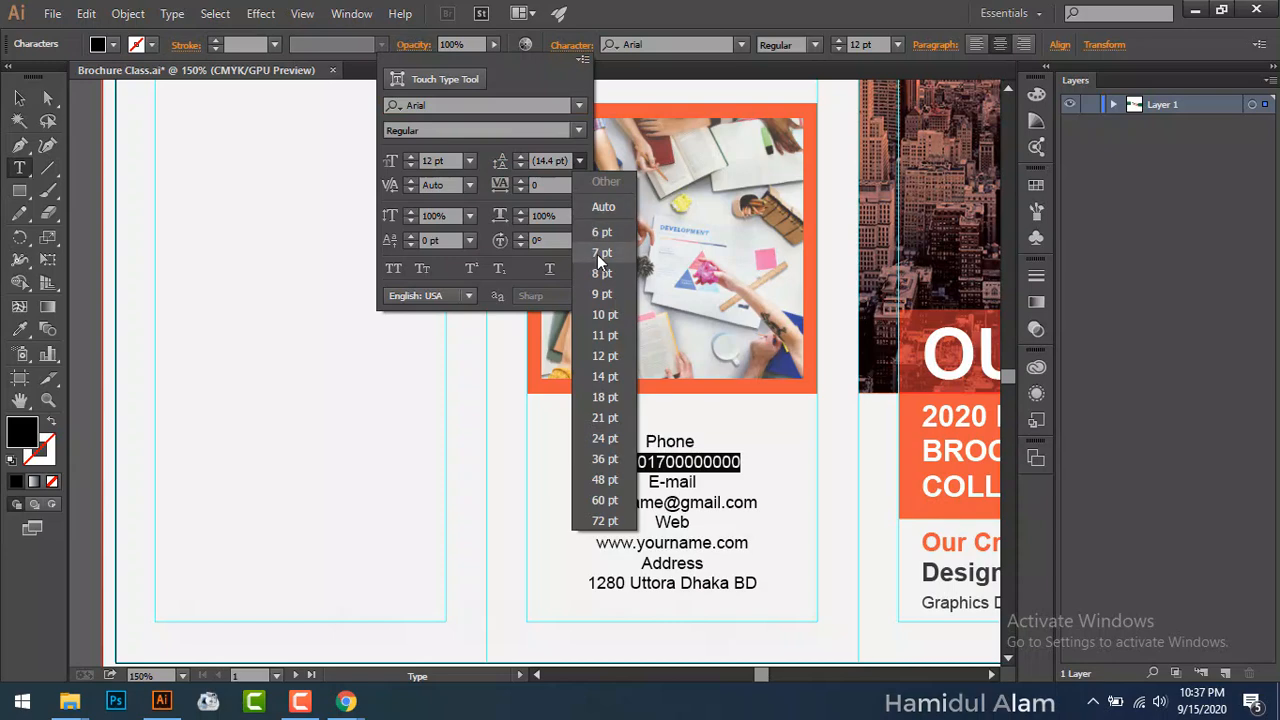
{"action": "left_click", "coordinate": [618, 397]}
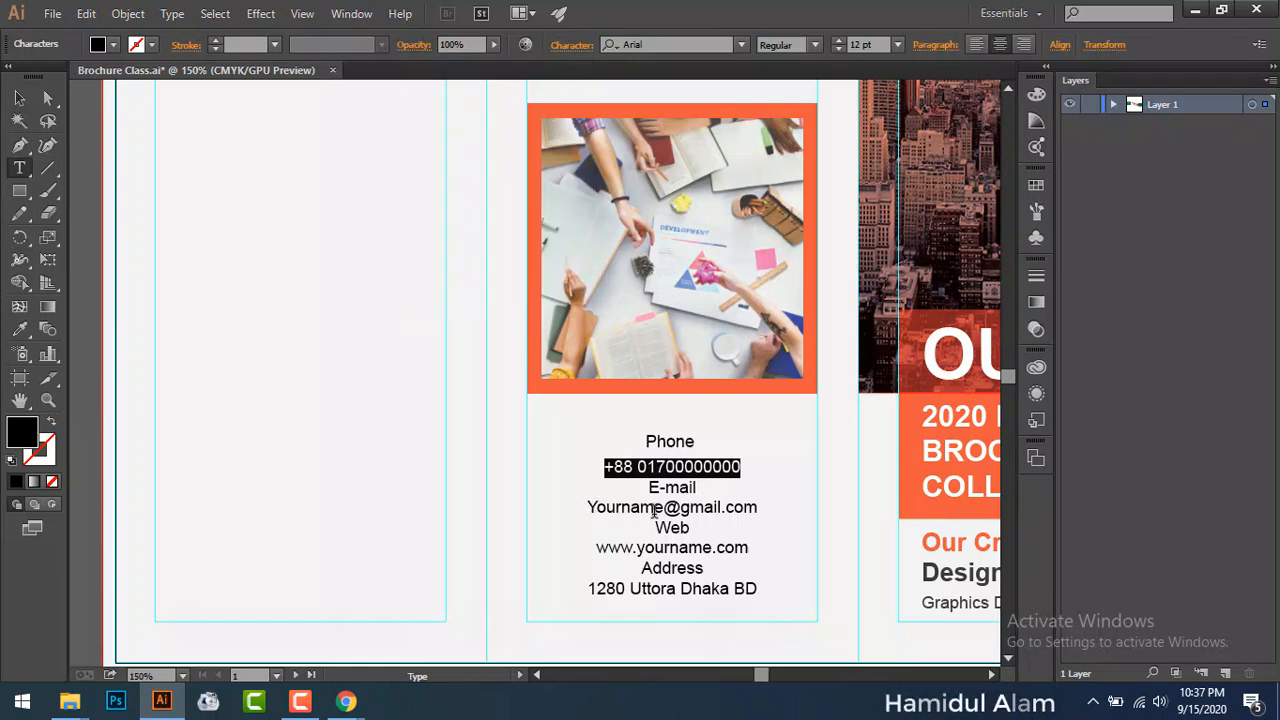
{"action": "left_click", "coordinate": [605, 514]}
{"action": "left_click_drag", "start_coordinate": [588, 507], "coordinate": [758, 507]}
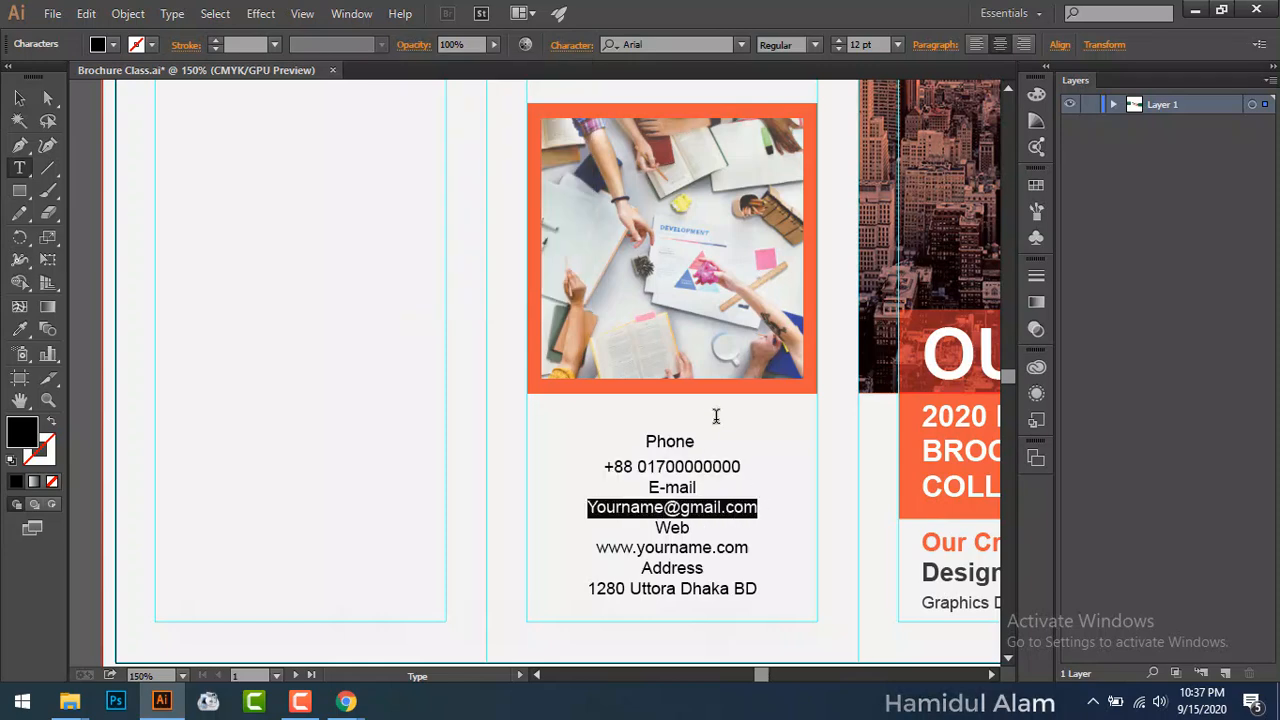
{"action": "left_click", "coordinate": [569, 45]}
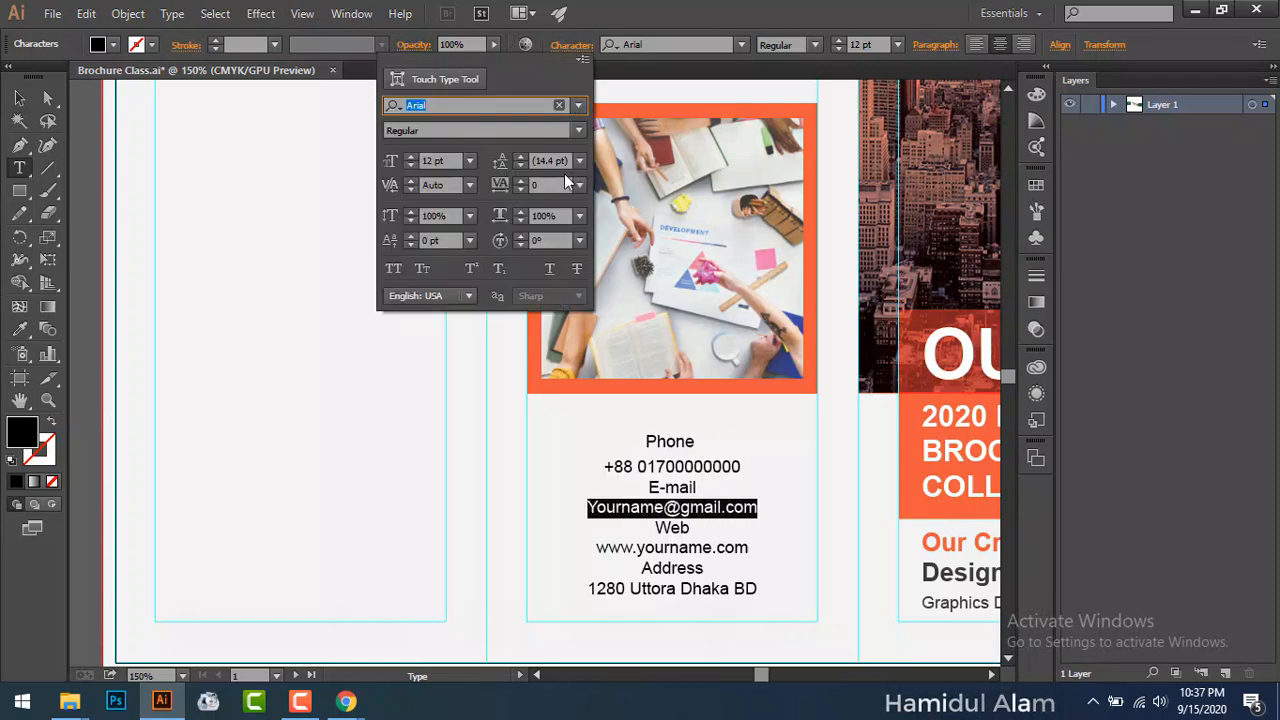
{"action": "left_click", "coordinate": [578, 160]}
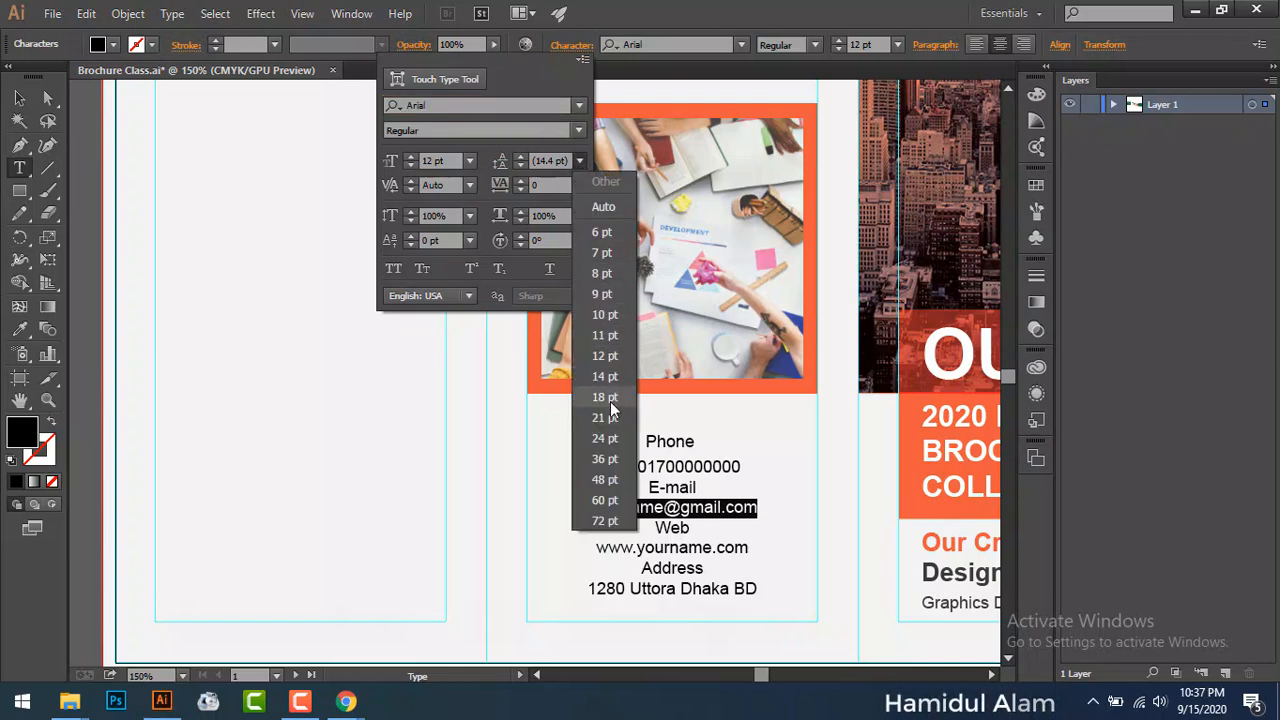
{"action": "left_click", "coordinate": [605, 397]}
{"action": "key", "text": "Escape"}
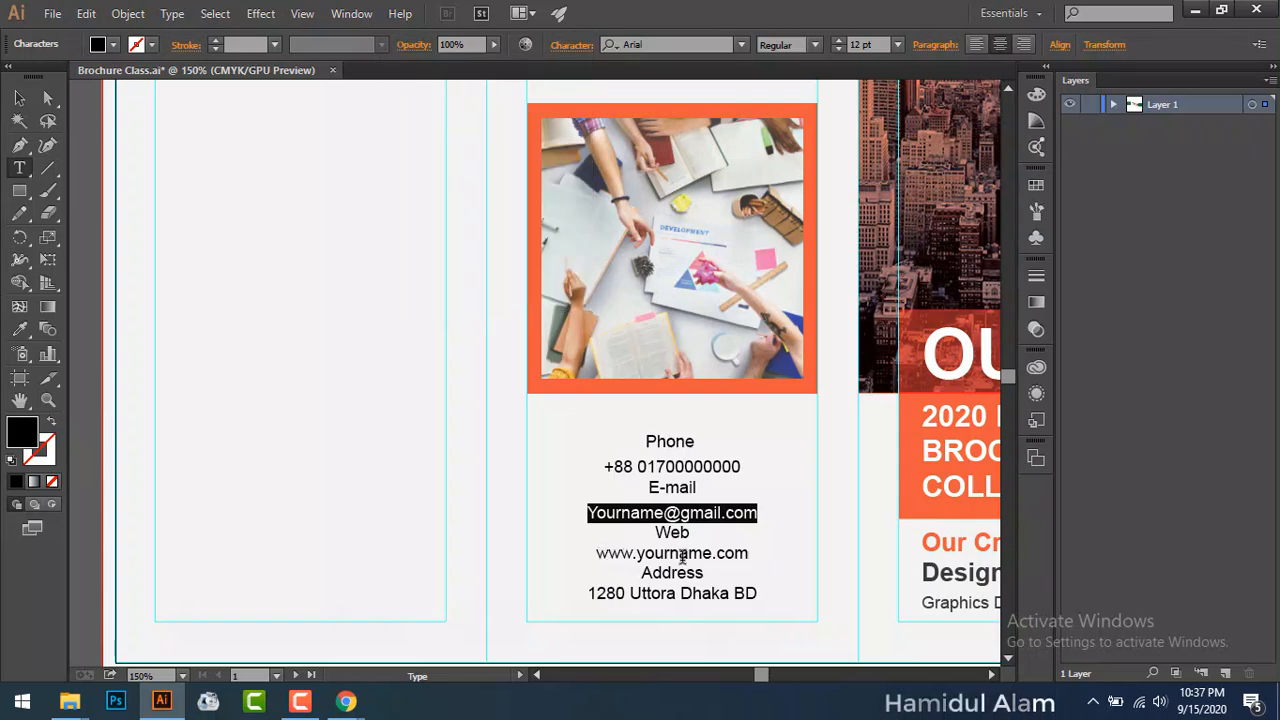
Step: Set 18 pt leading on the web address and street address lines
{"action": "left_click_drag", "start_coordinate": [596, 557], "coordinate": [759, 553]}
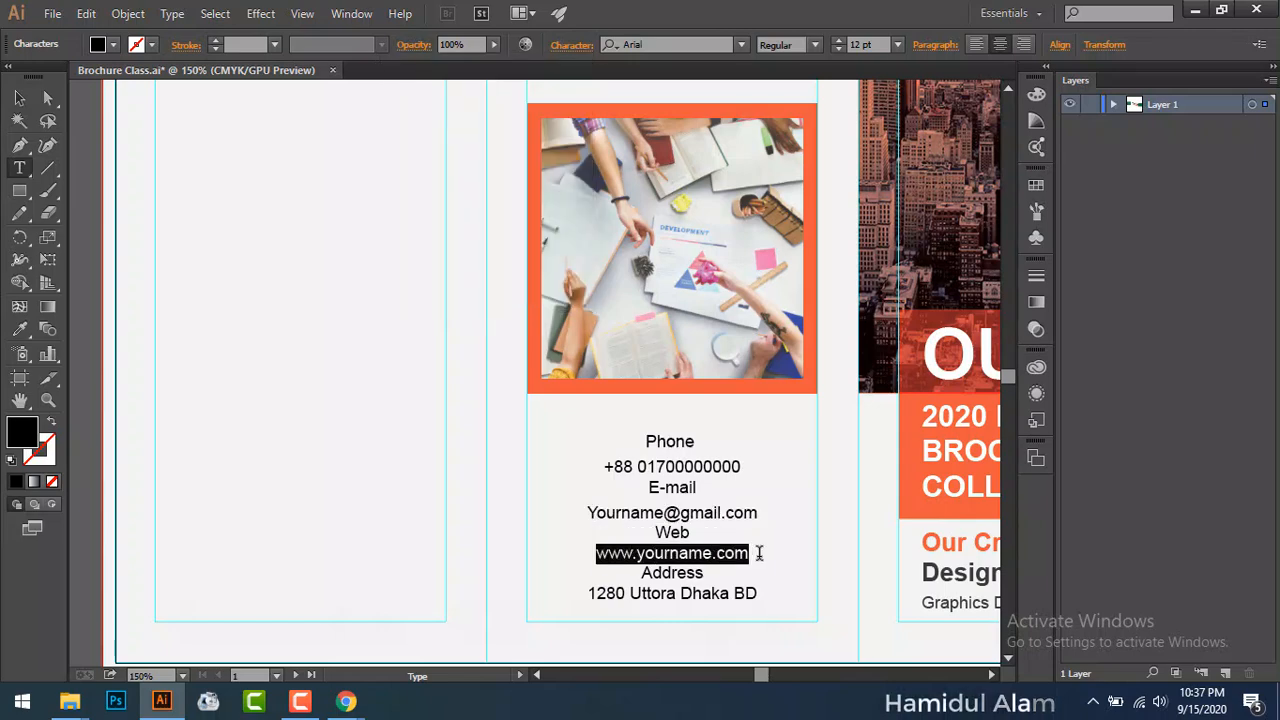
{"action": "left_click", "coordinate": [572, 45]}
{"action": "left_click", "coordinate": [579, 161]}
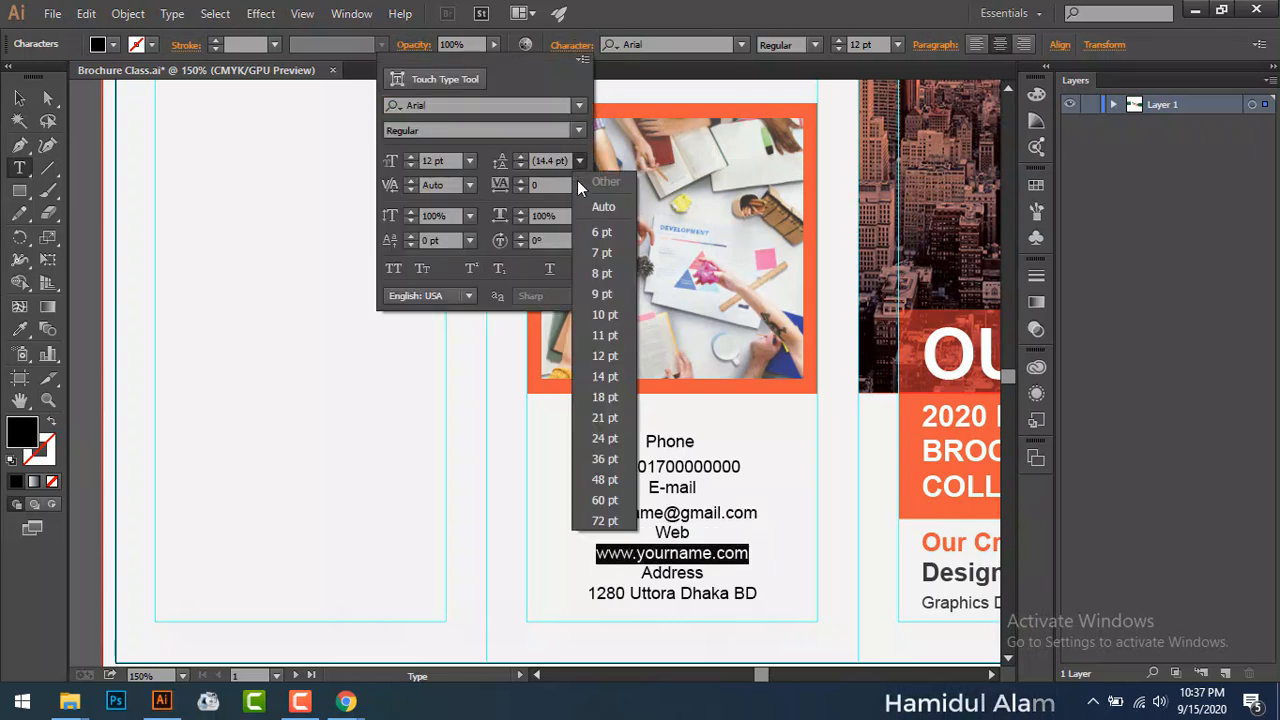
{"action": "left_click", "coordinate": [614, 397]}
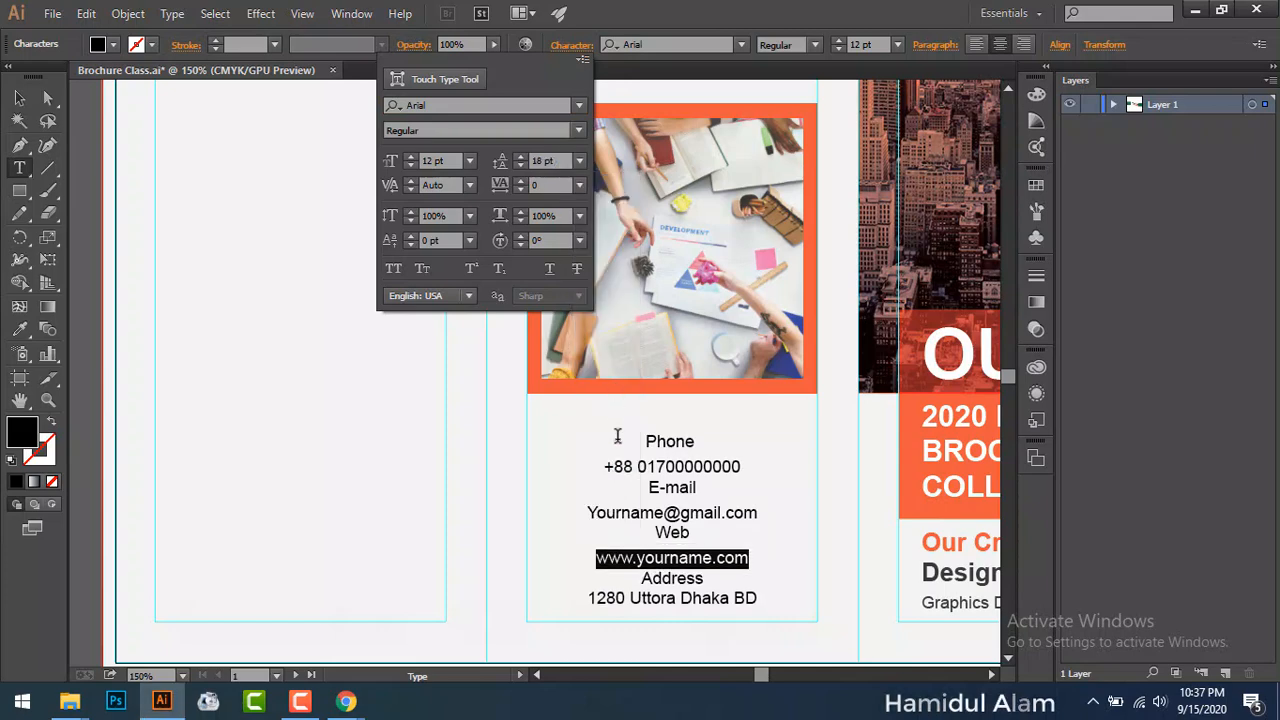
{"action": "left_click", "coordinate": [589, 600]}
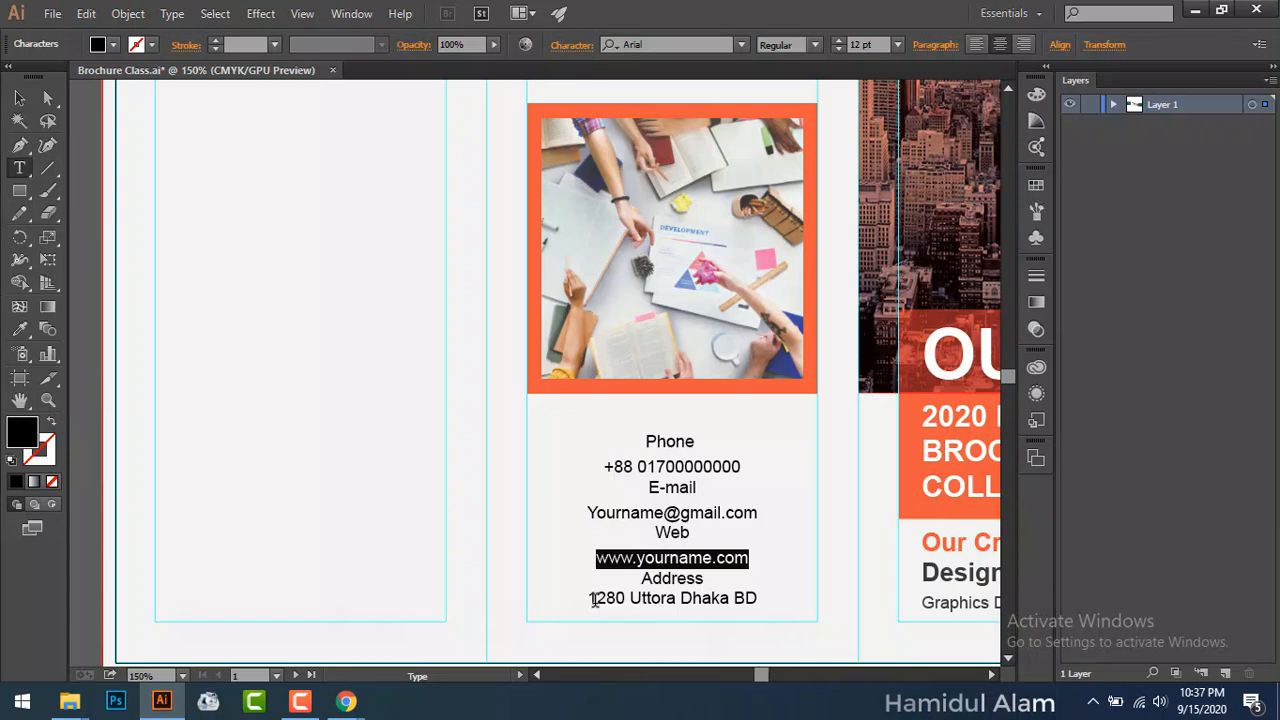
{"action": "left_click_drag", "start_coordinate": [596, 598], "coordinate": [730, 598]}
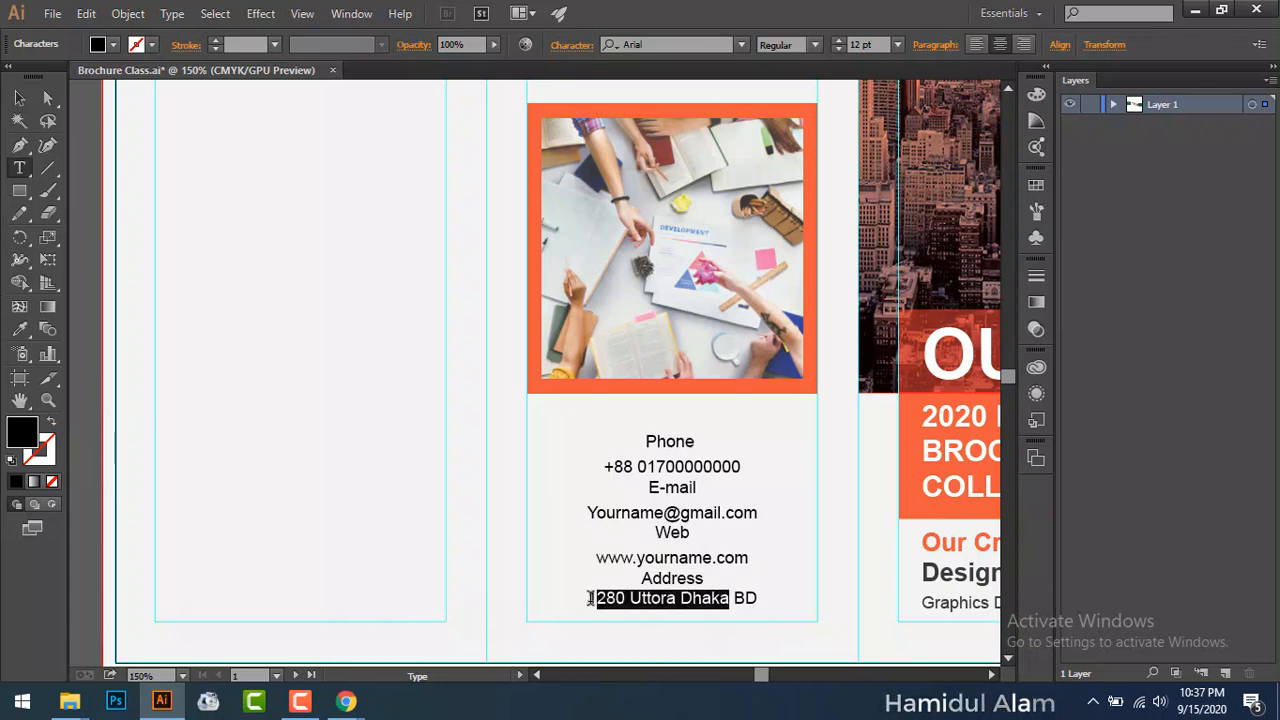
{"action": "left_click_drag", "start_coordinate": [590, 598], "coordinate": [779, 598]}
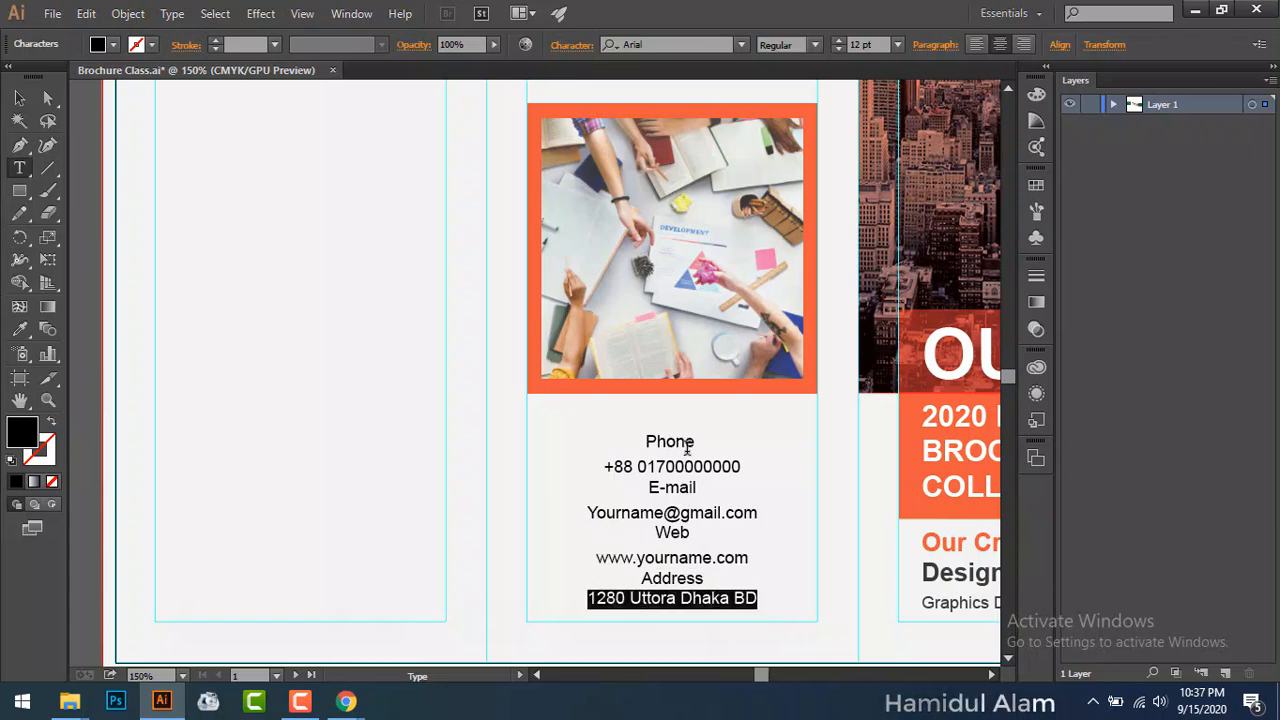
{"action": "left_click", "coordinate": [562, 46]}
{"action": "left_click", "coordinate": [578, 161]}
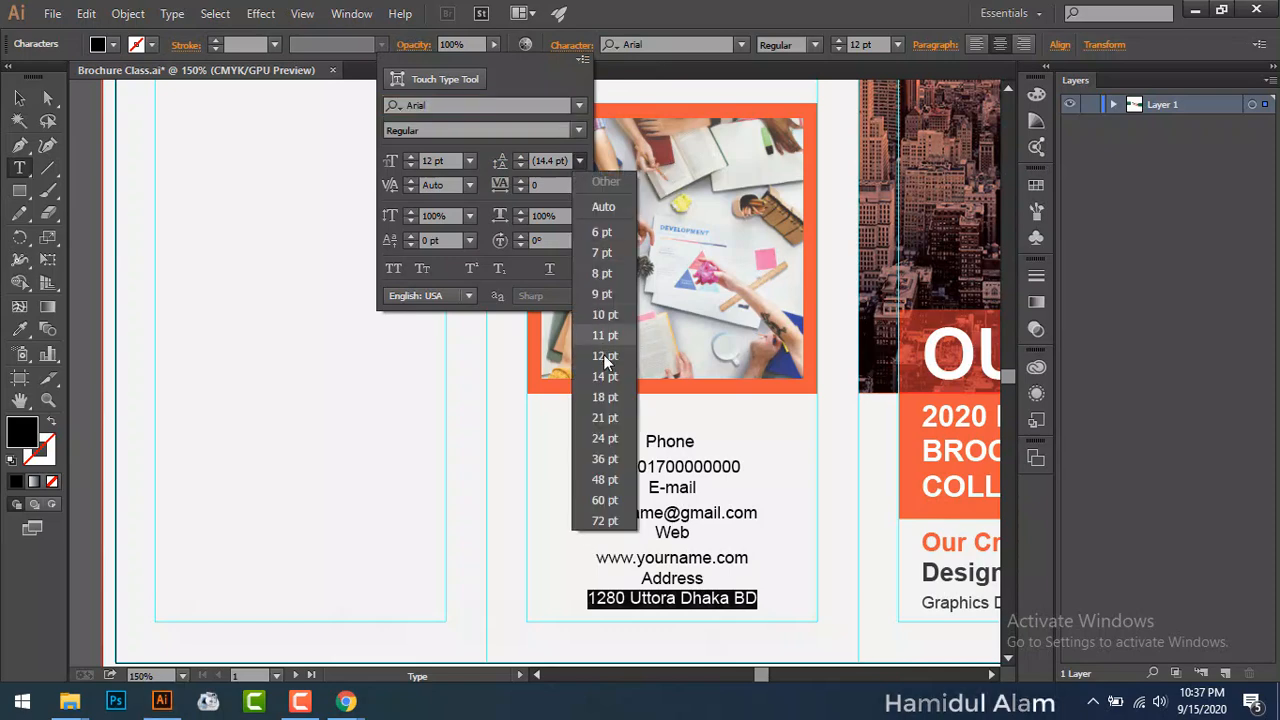
{"action": "left_click", "coordinate": [605, 397]}
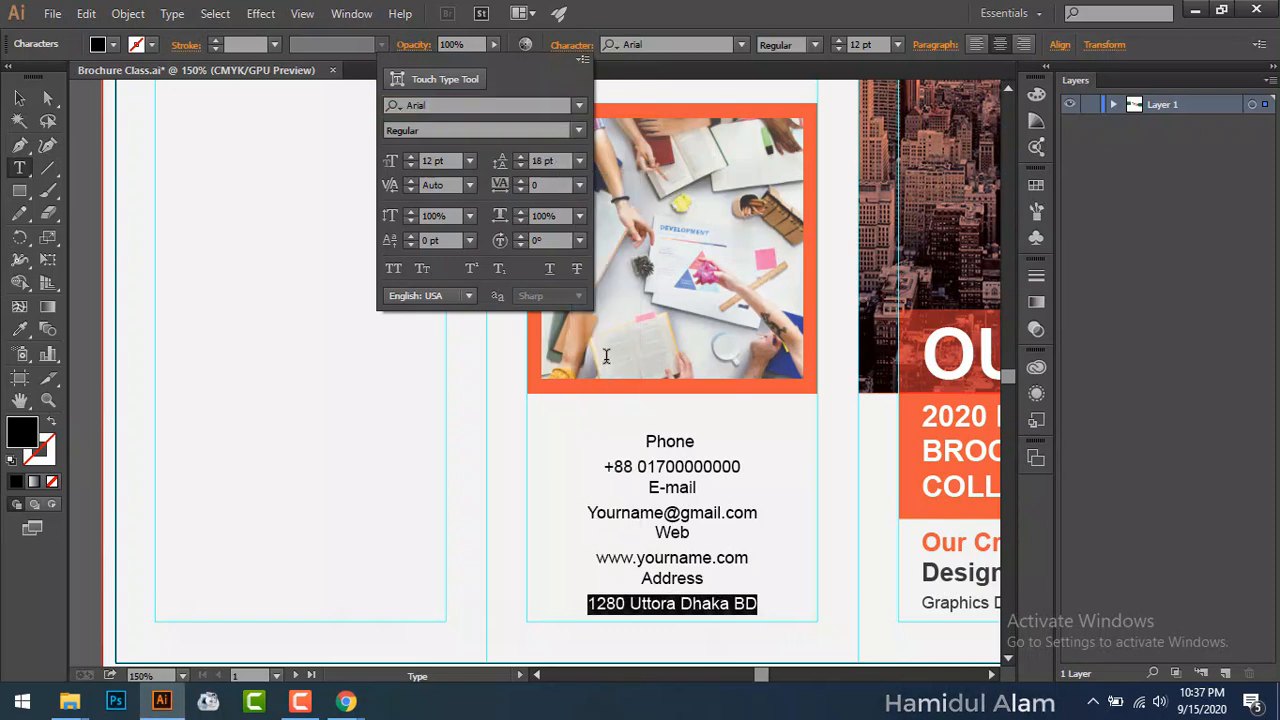
{"action": "scroll", "coordinate": [634, 421], "scroll_direction": "up", "scroll_amount": 3}
{"action": "left_click", "coordinate": [663, 599]}
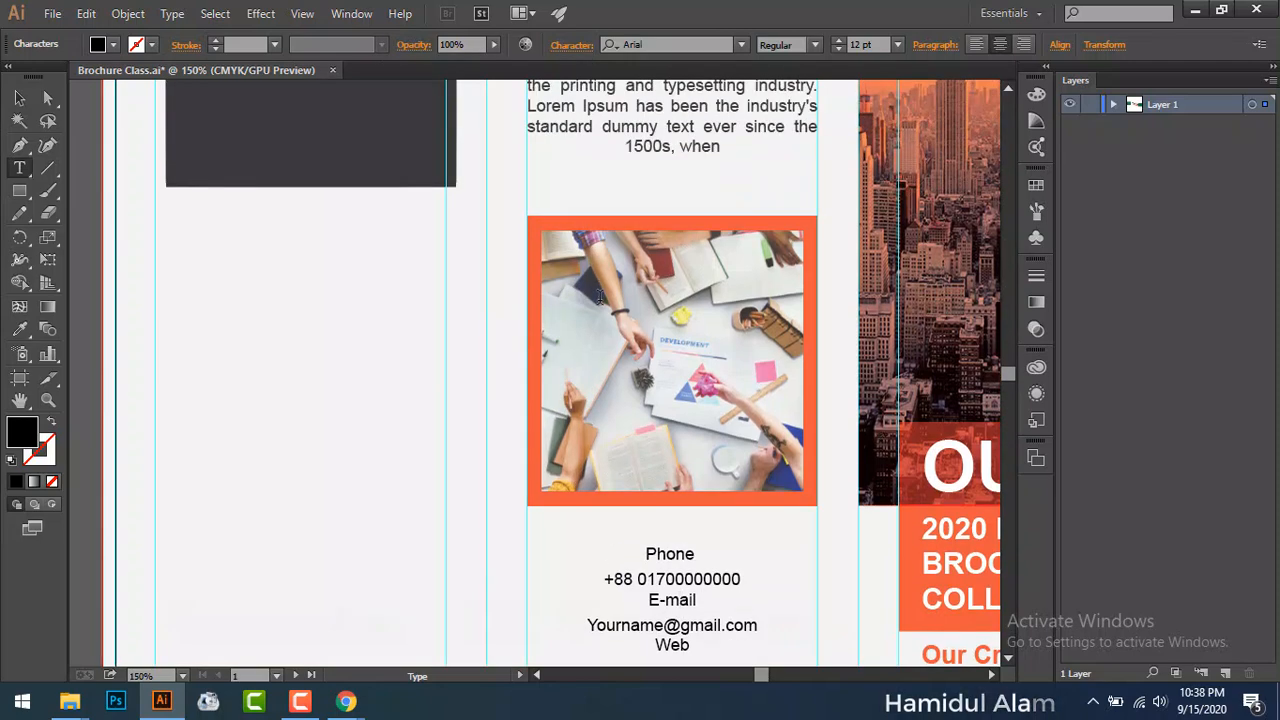
Step: Move the middle-panel photo group slightly upward
{"action": "key", "text": "Escape"}
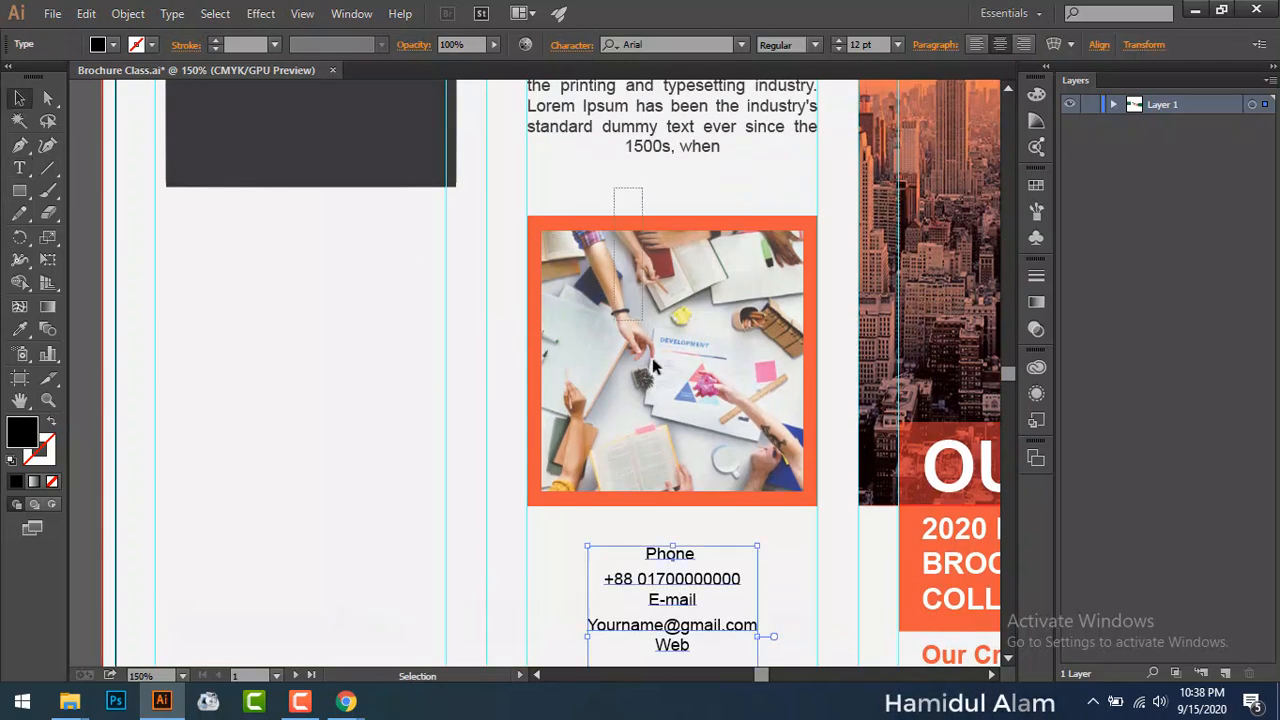
{"action": "left_click", "coordinate": [660, 375]}
{"action": "left_click_drag", "start_coordinate": [660, 375], "coordinate": [663, 345]}
Step: Nudge the body text frame and the photo group slightly upward
{"action": "scroll", "coordinate": [663, 345], "scroll_direction": "up", "scroll_amount": 2}
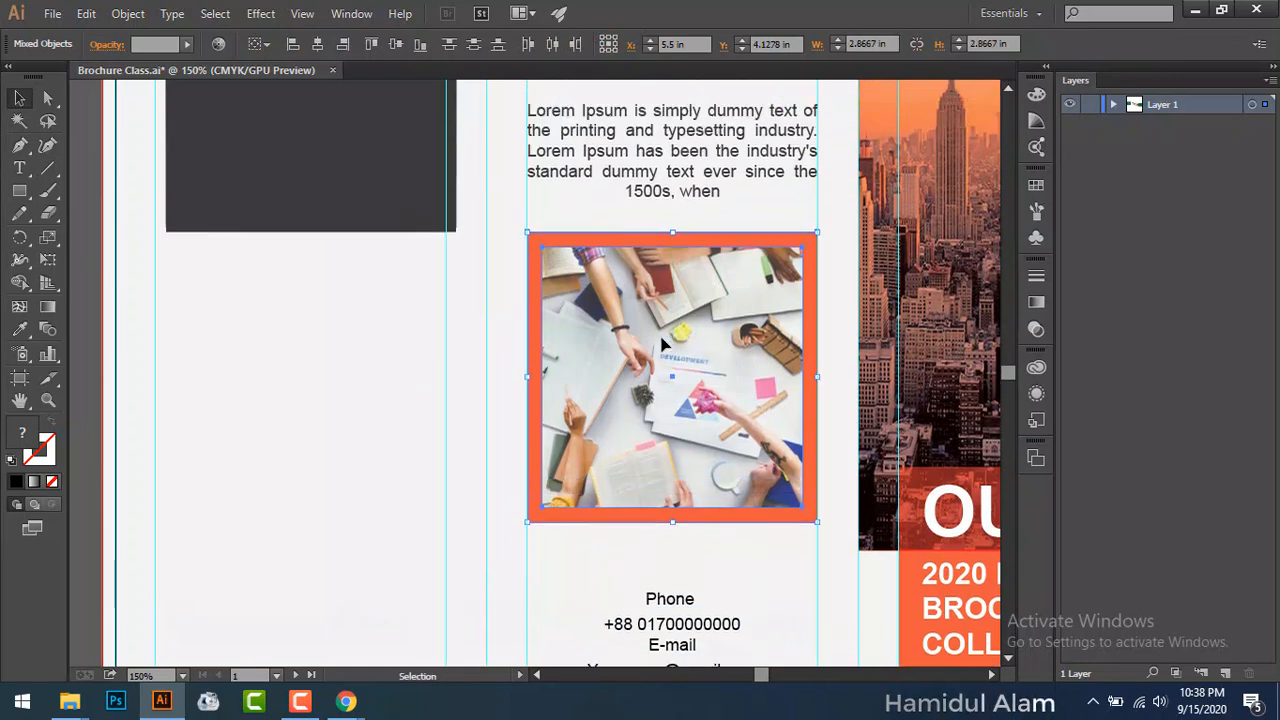
{"action": "scroll", "coordinate": [663, 345], "scroll_direction": "up", "scroll_amount": 1}
{"action": "left_click_drag", "start_coordinate": [649, 218], "coordinate": [650, 192]}
{"action": "left_click", "coordinate": [604, 282]}
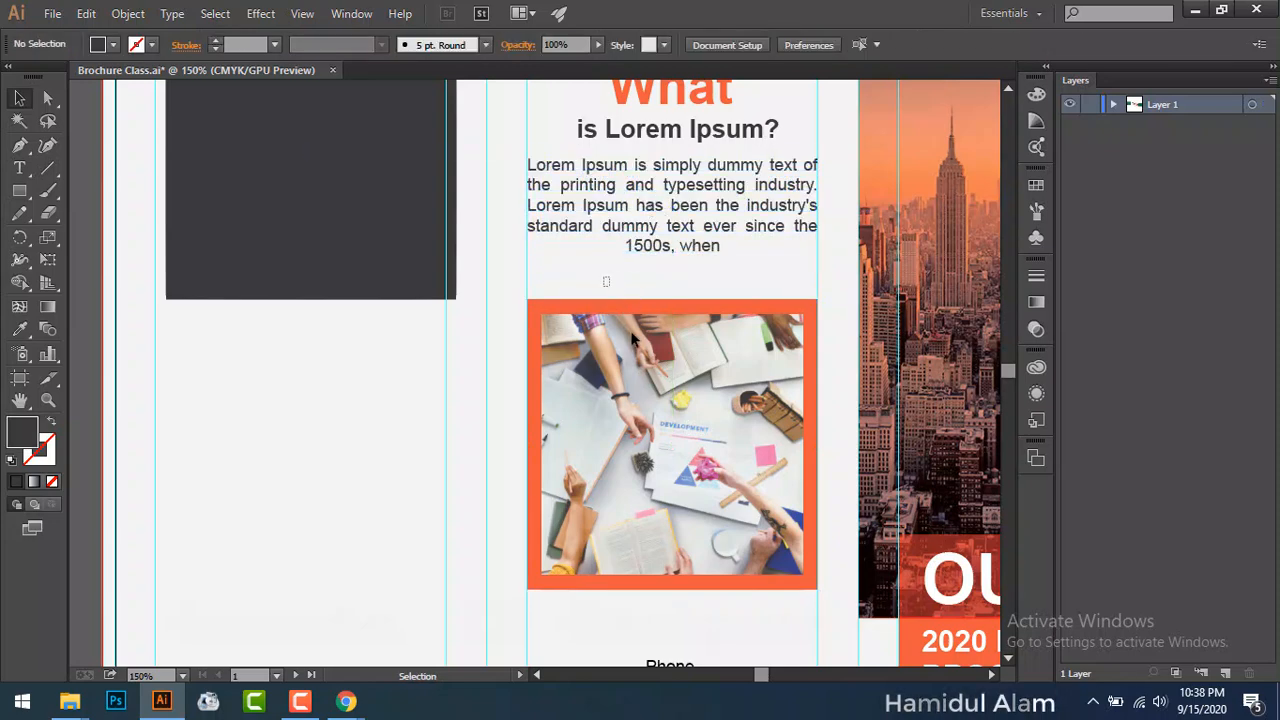
{"action": "left_click", "coordinate": [650, 388]}
{"action": "left_click_drag", "start_coordinate": [650, 388], "coordinate": [652, 370]}
{"action": "scroll", "coordinate": [660, 390], "scroll_direction": "down", "scroll_amount": 6}
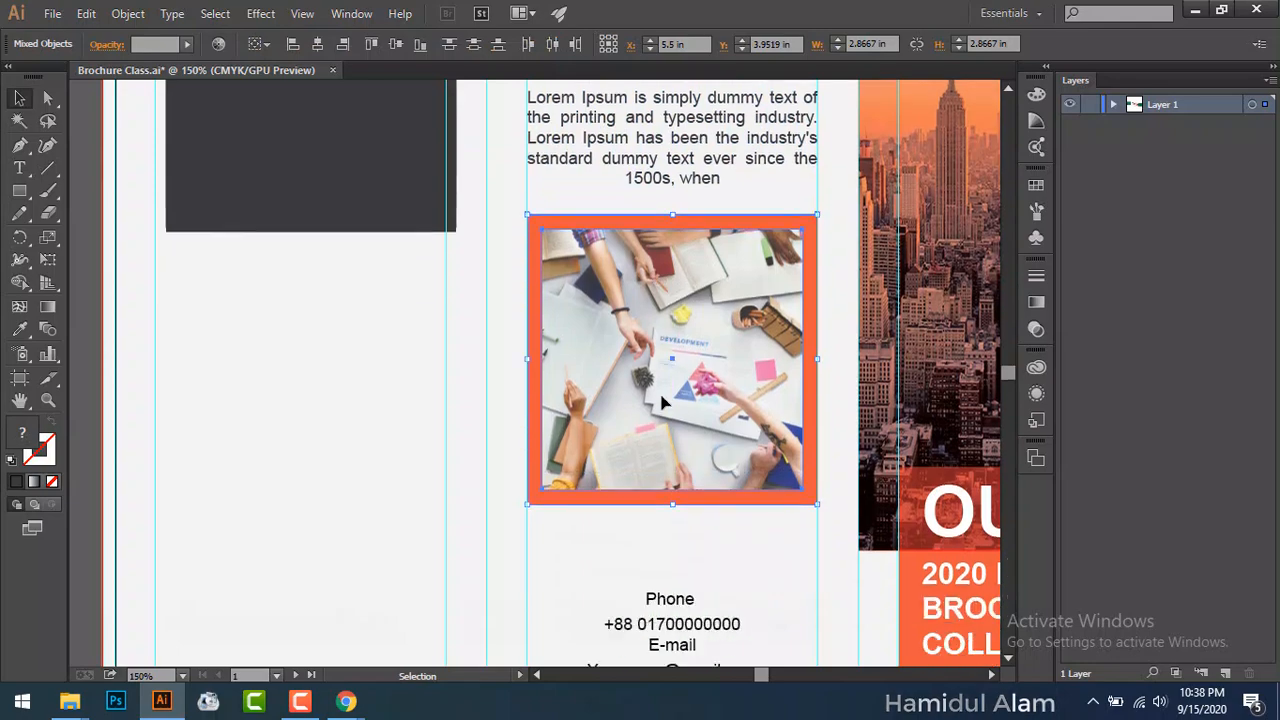
{"action": "scroll", "coordinate": [660, 390], "scroll_direction": "down", "scroll_amount": 5}
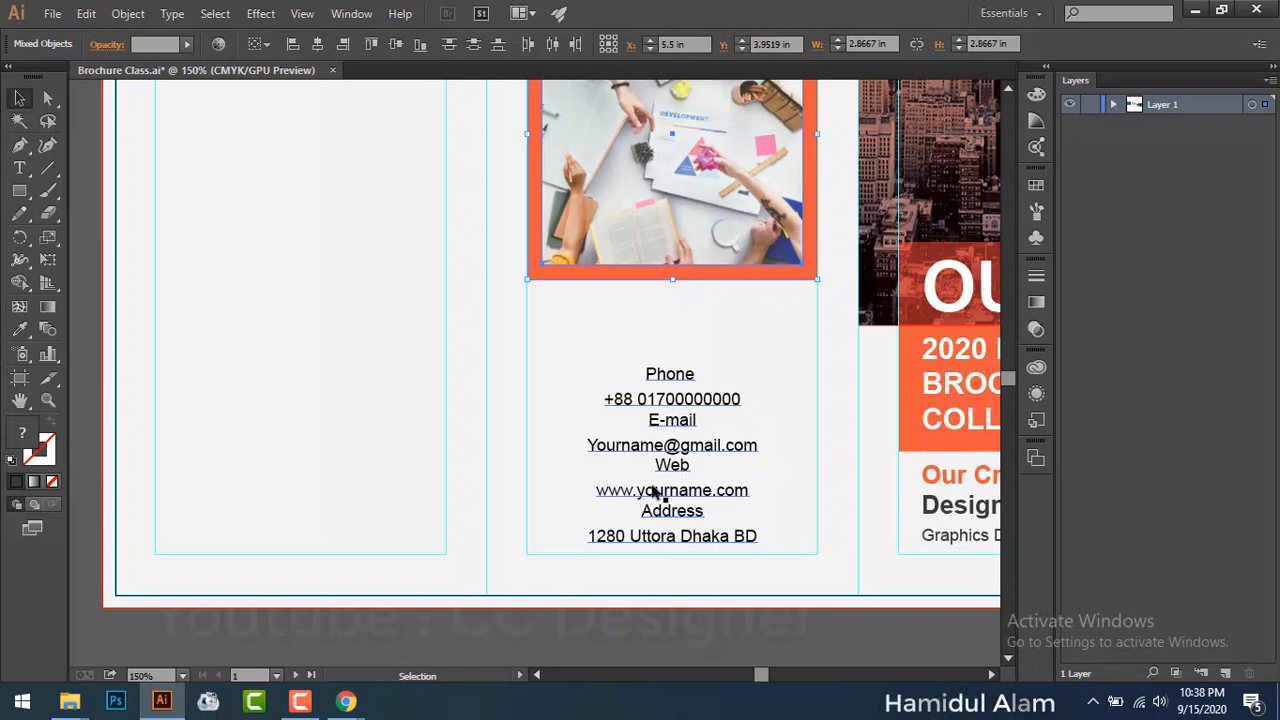
Step: Delete the Web label and website lines, and add a blank line after the phone number
{"action": "double_click", "coordinate": [592, 447]}
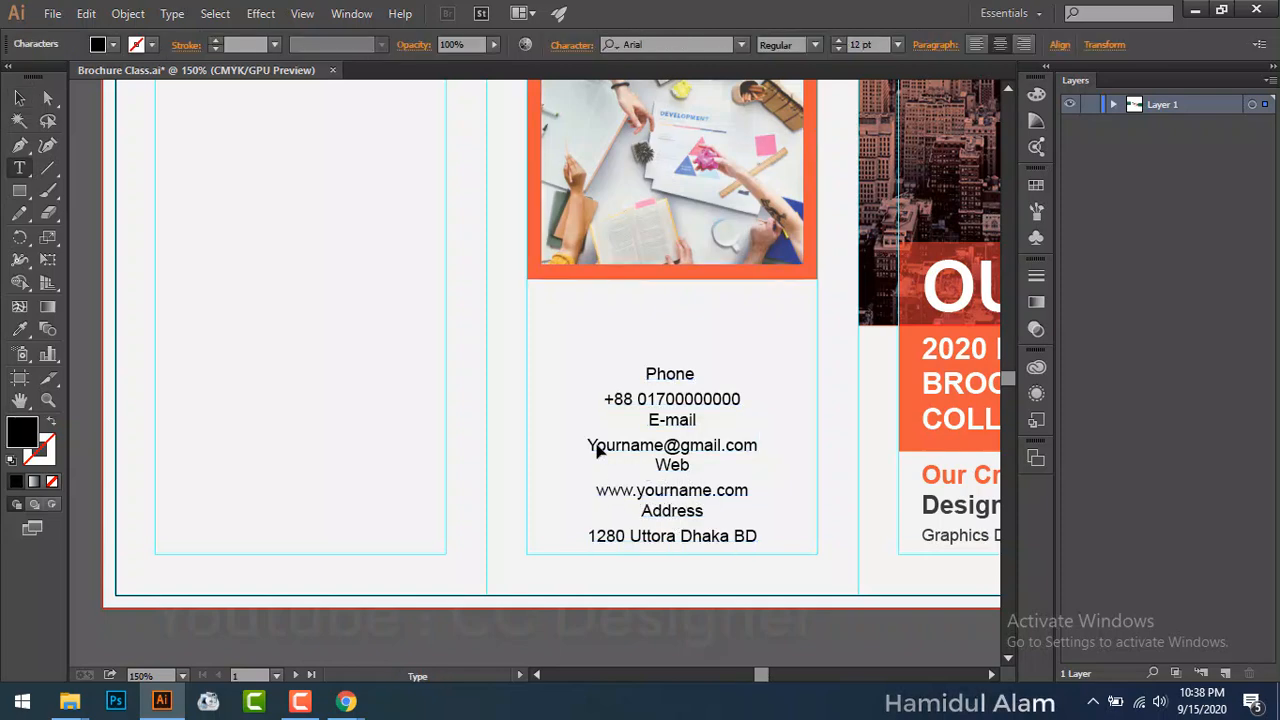
{"action": "key", "text": "ctrl+a"}
{"action": "key", "text": "Escape"}
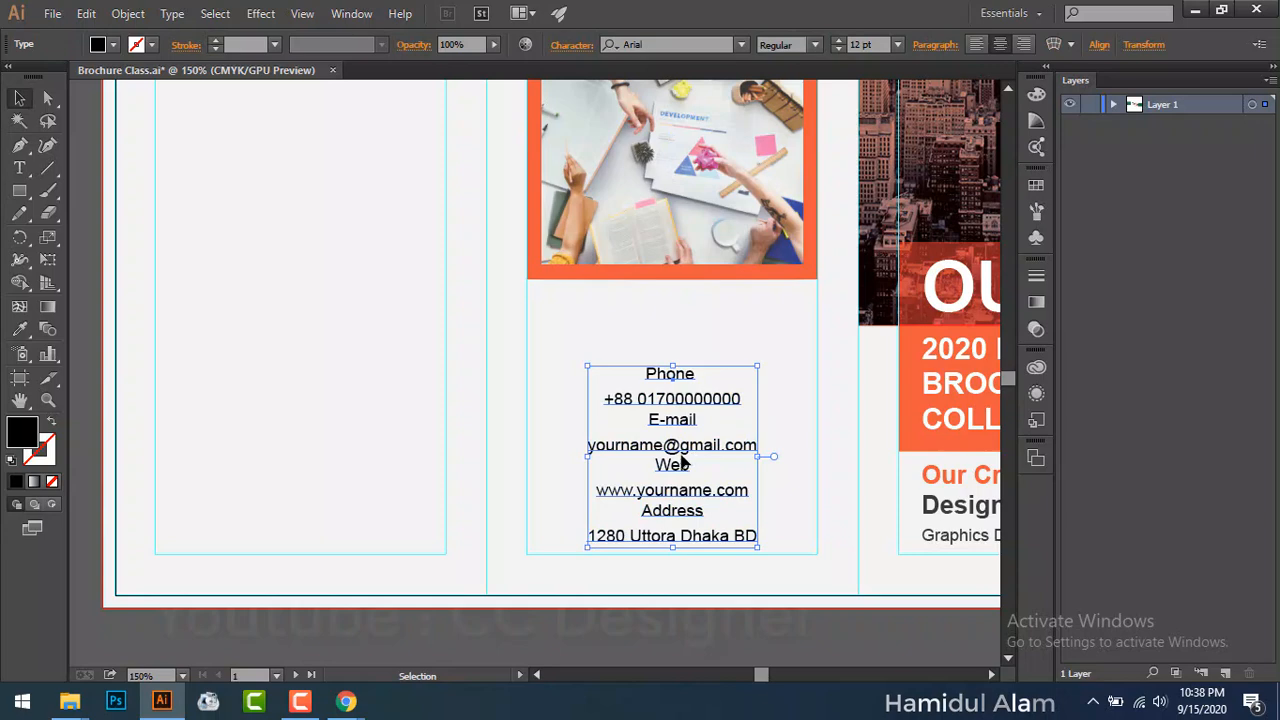
{"action": "double_click", "coordinate": [678, 468]}
{"action": "left_click_drag", "start_coordinate": [657, 464], "coordinate": [751, 489]}
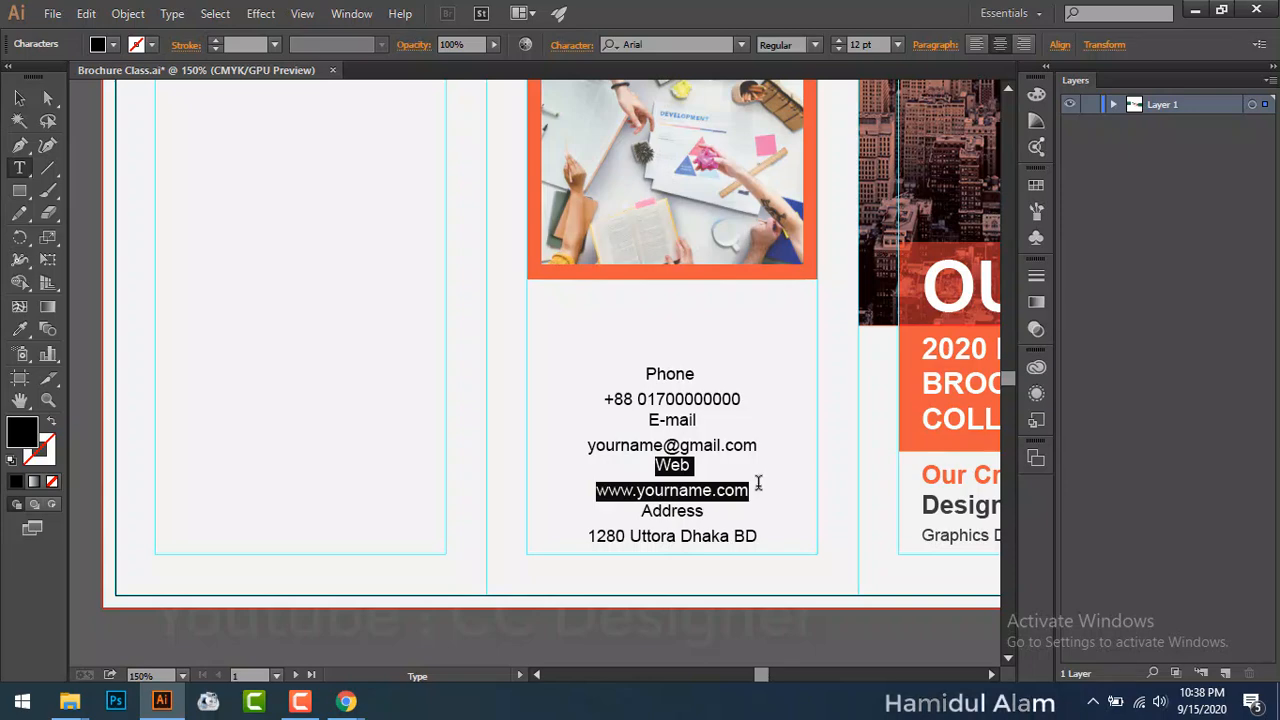
{"action": "key", "text": "BackSpace"}
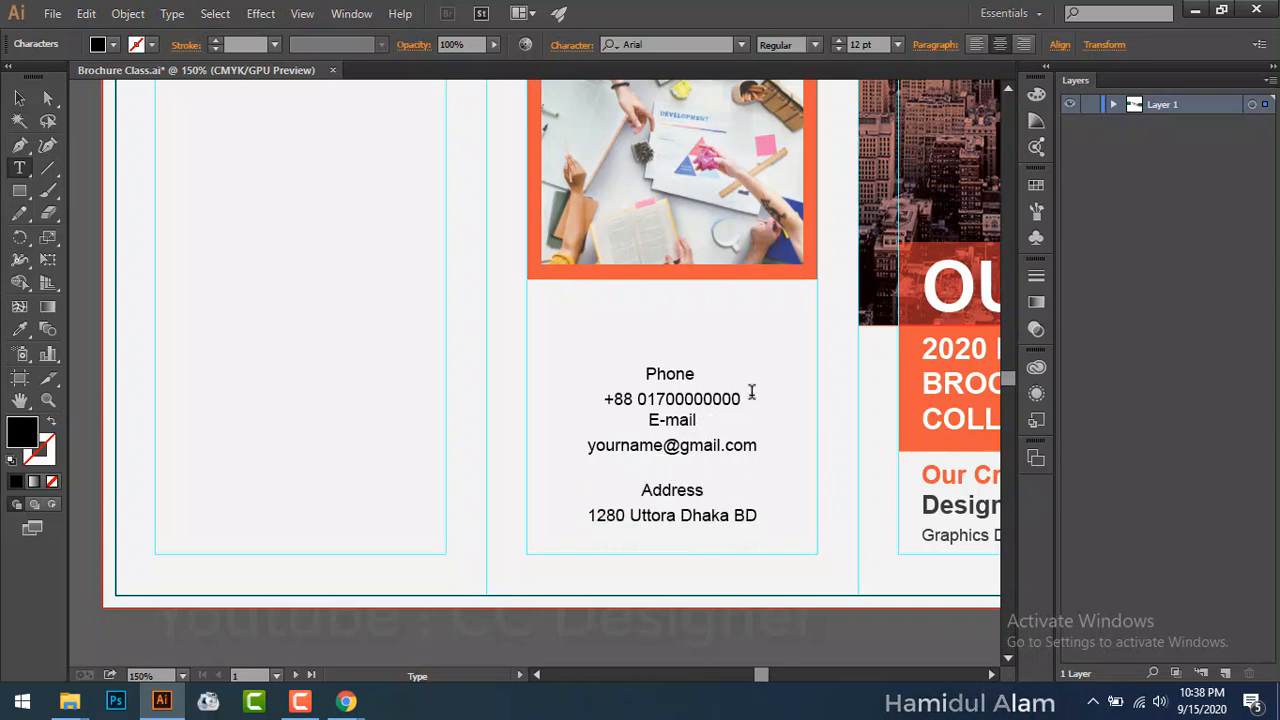
{"action": "left_click", "coordinate": [751, 400]}
{"action": "key", "text": "Return"}
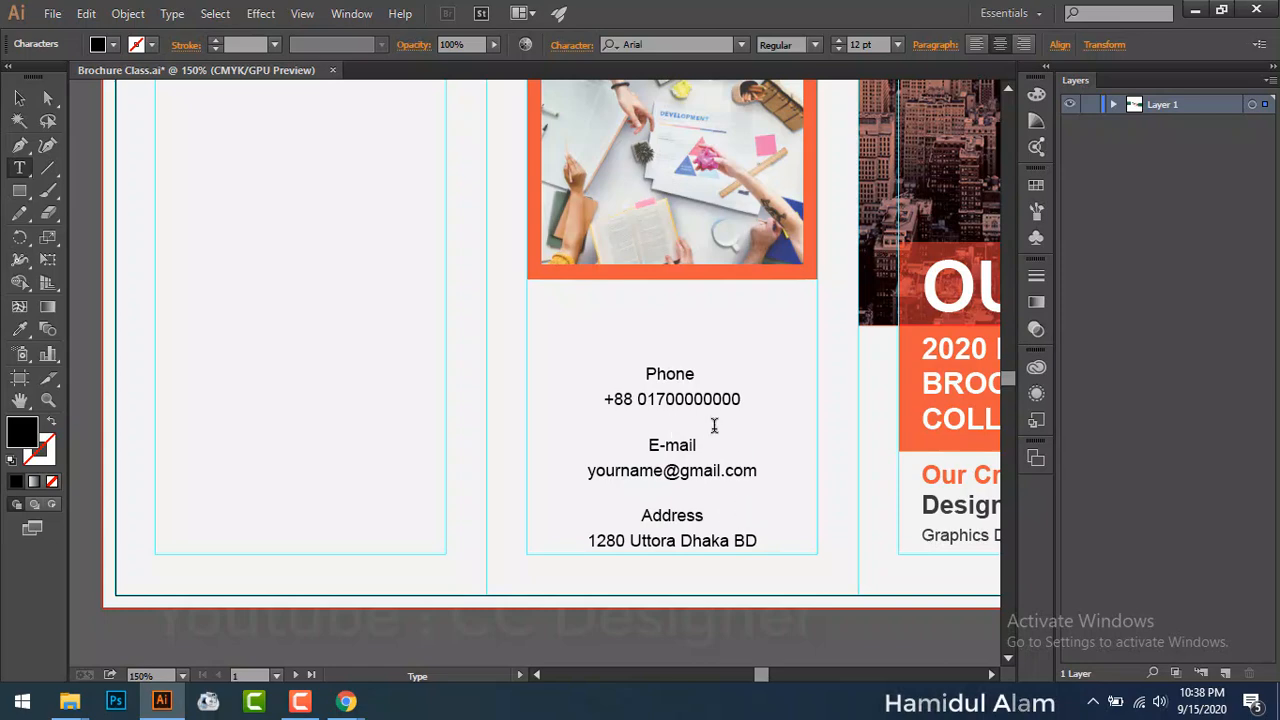
{"action": "left_click_drag", "start_coordinate": [646, 373], "coordinate": [698, 374]}
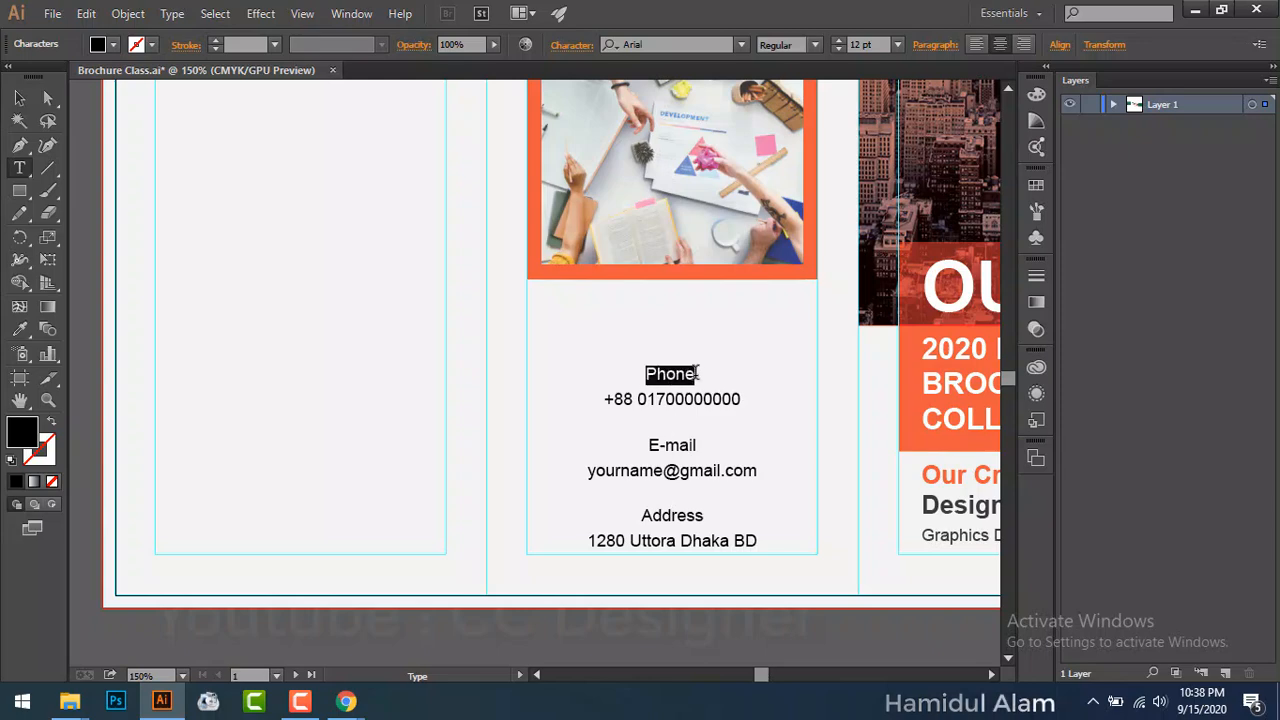
Step: Set the Phone, E-mail and Address labels to the Bold font style
{"action": "left_click", "coordinate": [815, 45]}
{"action": "left_click", "coordinate": [789, 168]}
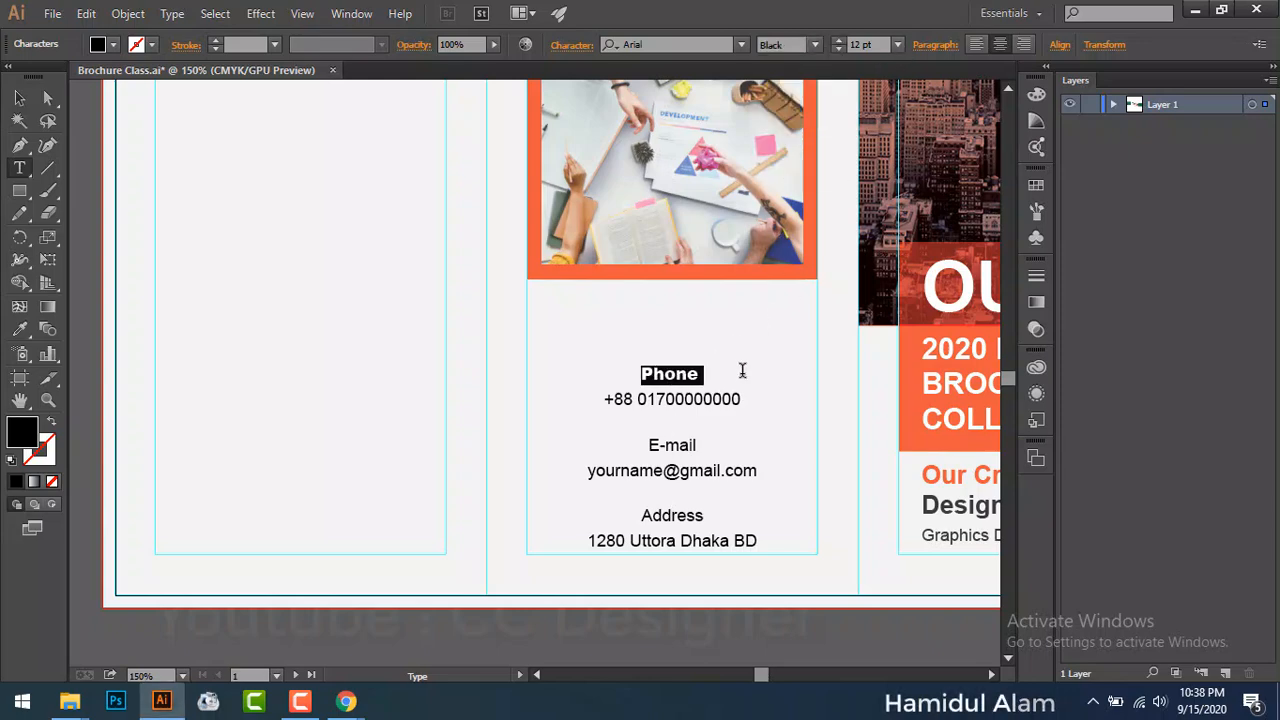
{"action": "left_click", "coordinate": [742, 371]}
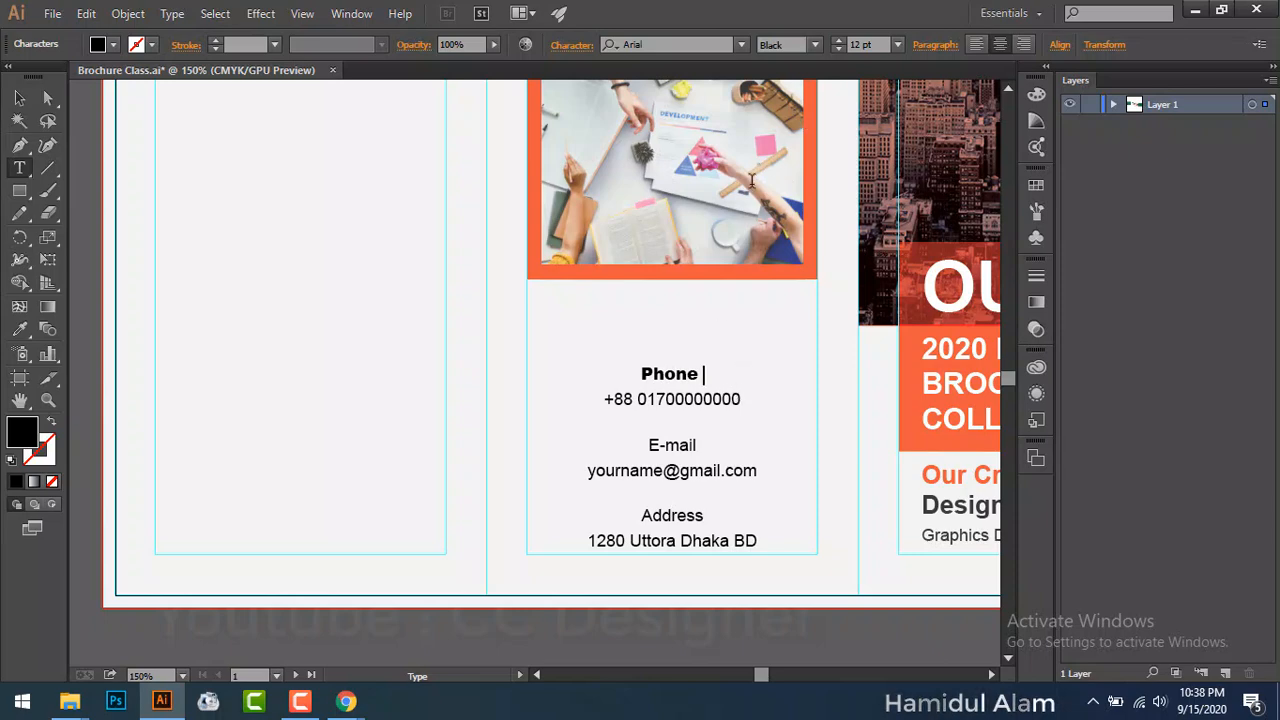
{"action": "left_click_drag", "start_coordinate": [642, 362], "coordinate": [723, 363]}
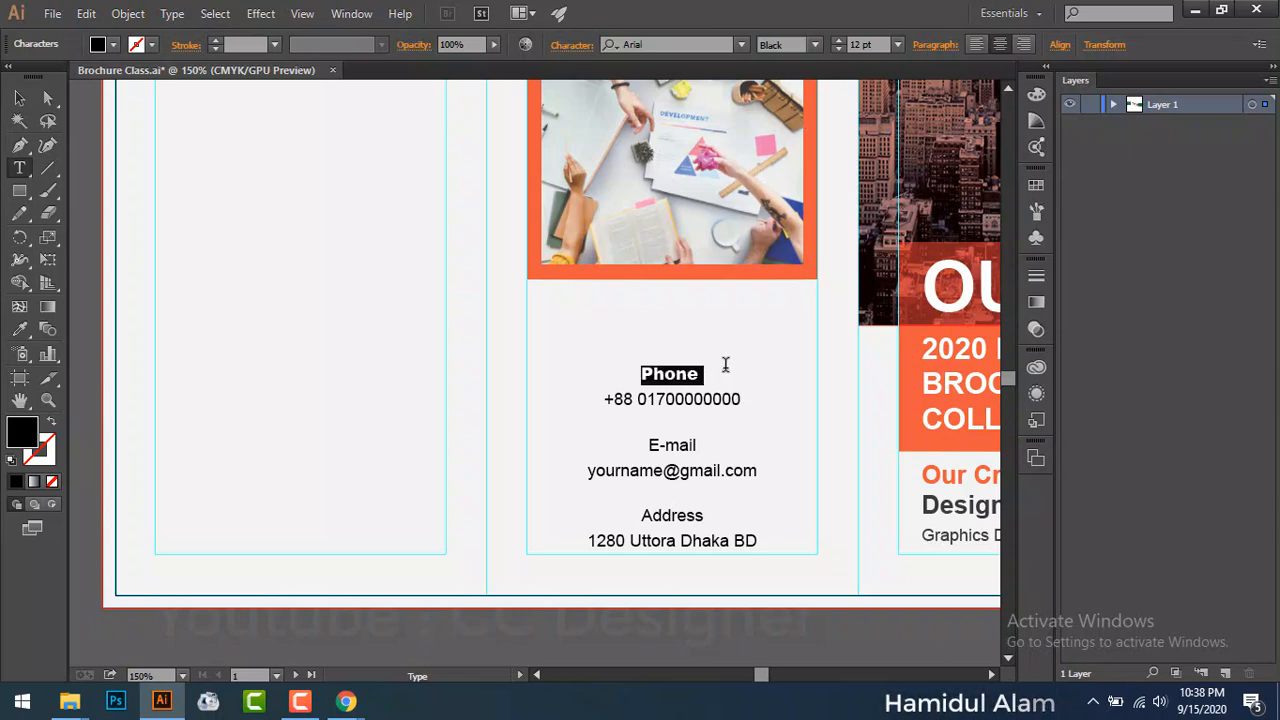
{"action": "left_click", "coordinate": [815, 45]}
{"action": "left_click", "coordinate": [790, 127]}
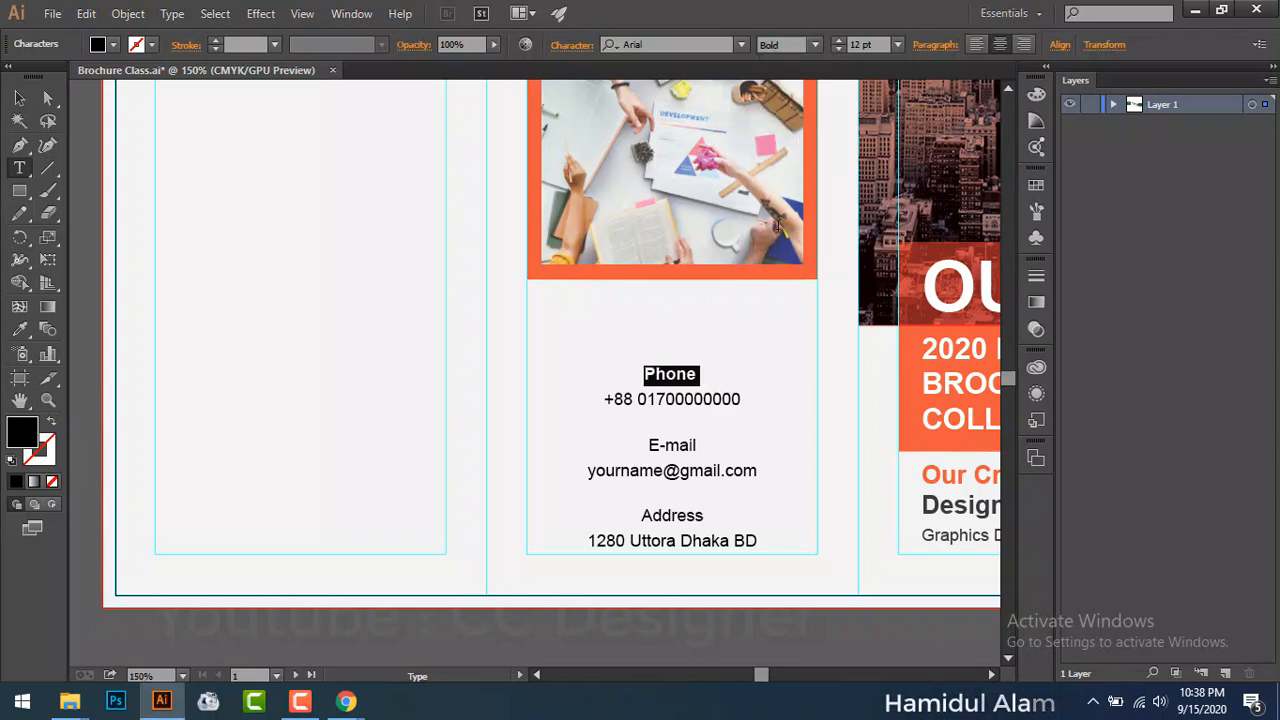
{"action": "left_click", "coordinate": [766, 359]}
{"action": "left_click_drag", "start_coordinate": [646, 446], "coordinate": [700, 443]}
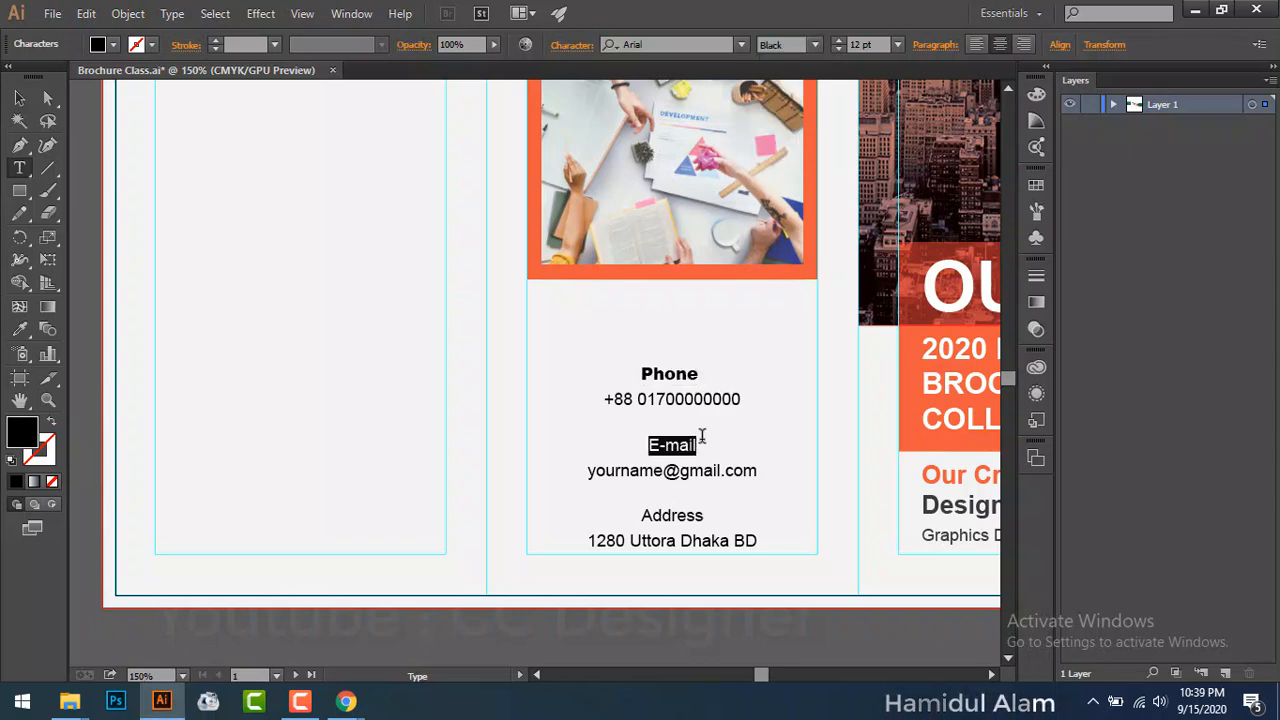
{"action": "left_click", "coordinate": [815, 47]}
{"action": "left_click", "coordinate": [790, 127]}
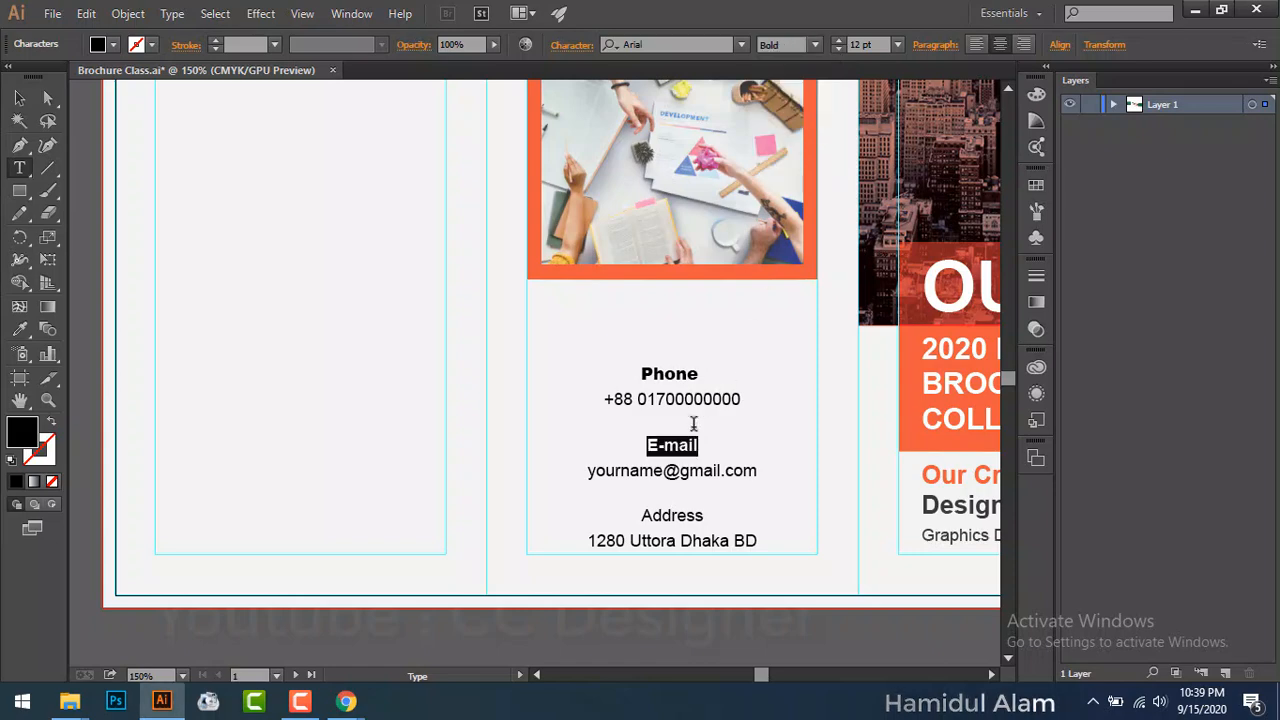
{"action": "left_click_drag", "start_coordinate": [641, 514], "coordinate": [704, 516]}
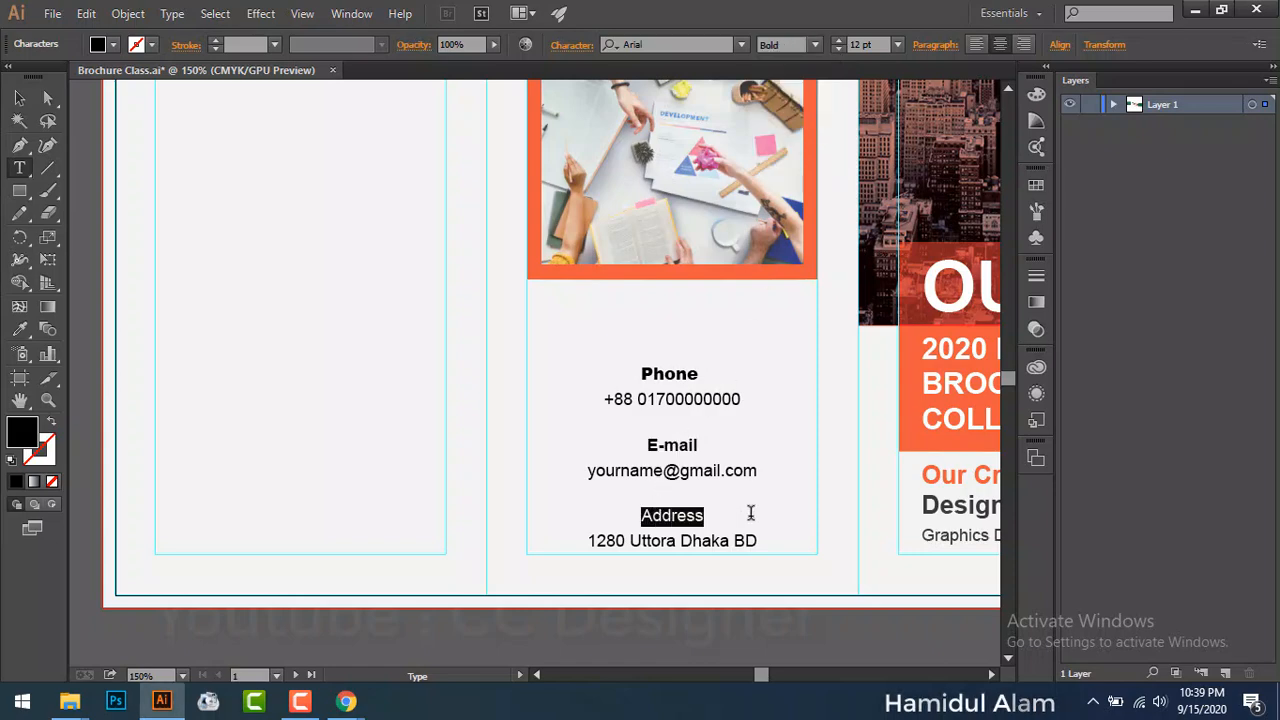
{"action": "left_click", "coordinate": [815, 47]}
{"action": "left_click", "coordinate": [795, 127]}
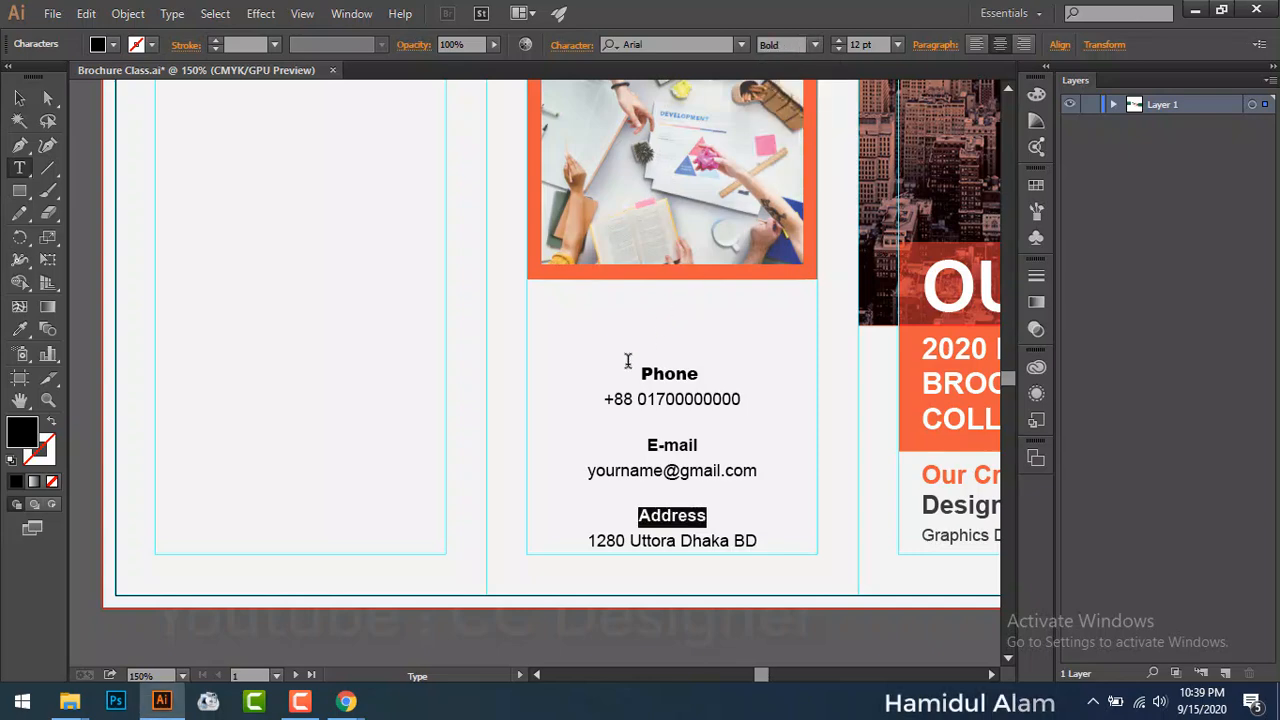
Step: Remove the blank lines above the E-mail and Address entries
{"action": "left_click_drag", "start_coordinate": [638, 371], "coordinate": [700, 373]}
{"action": "left_click", "coordinate": [679, 425]}
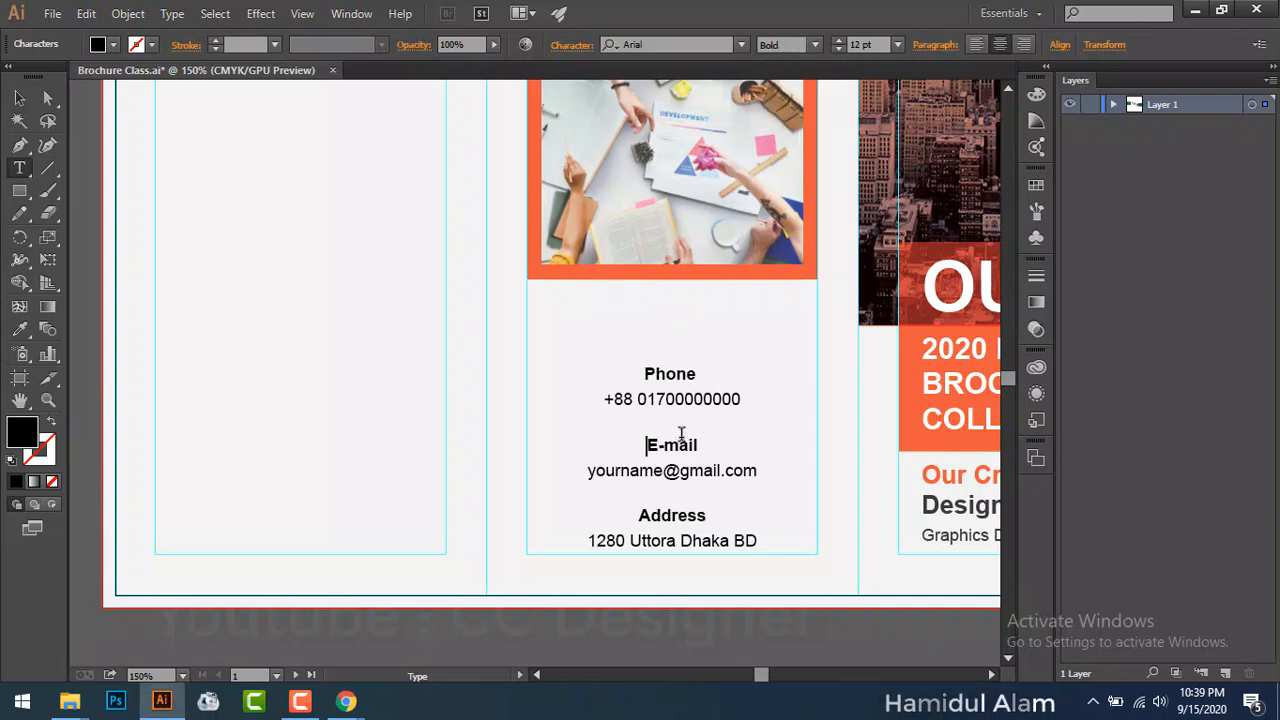
{"action": "key", "text": "BackSpace"}
{"action": "left_click", "coordinate": [636, 490]}
{"action": "key", "text": "BackSpace"}
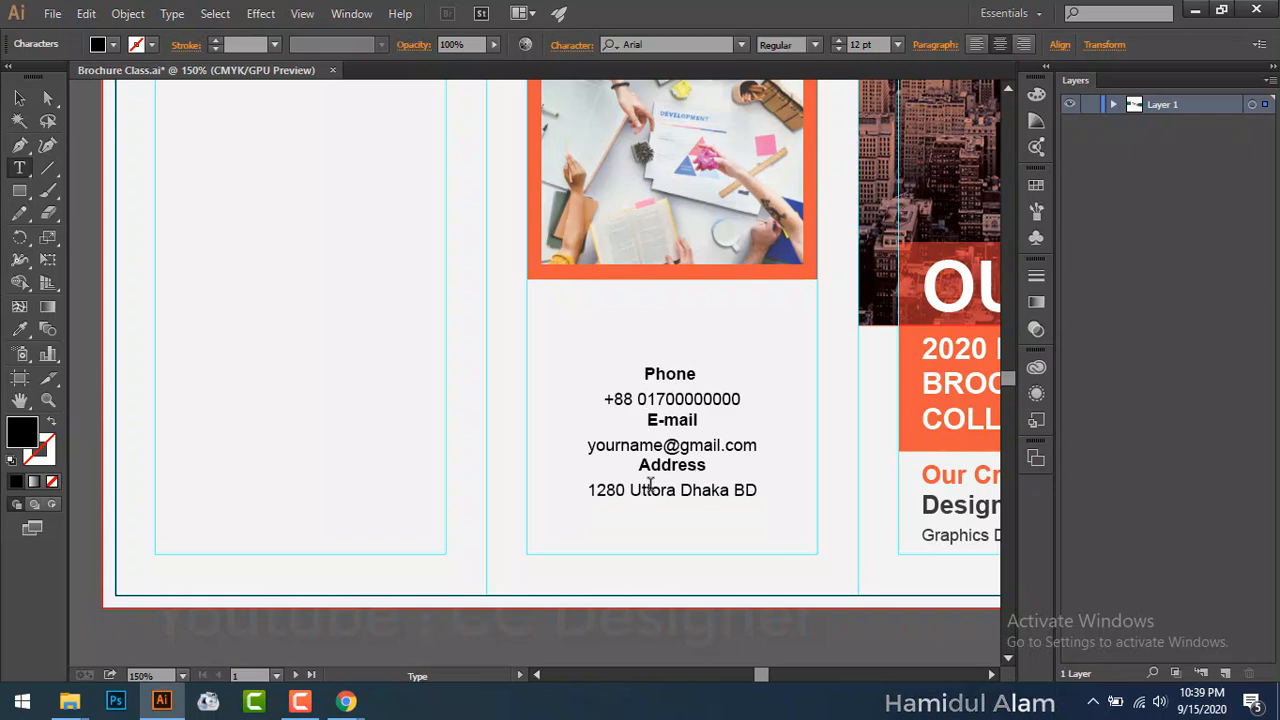
{"action": "left_click_drag", "start_coordinate": [640, 420], "coordinate": [700, 421]}
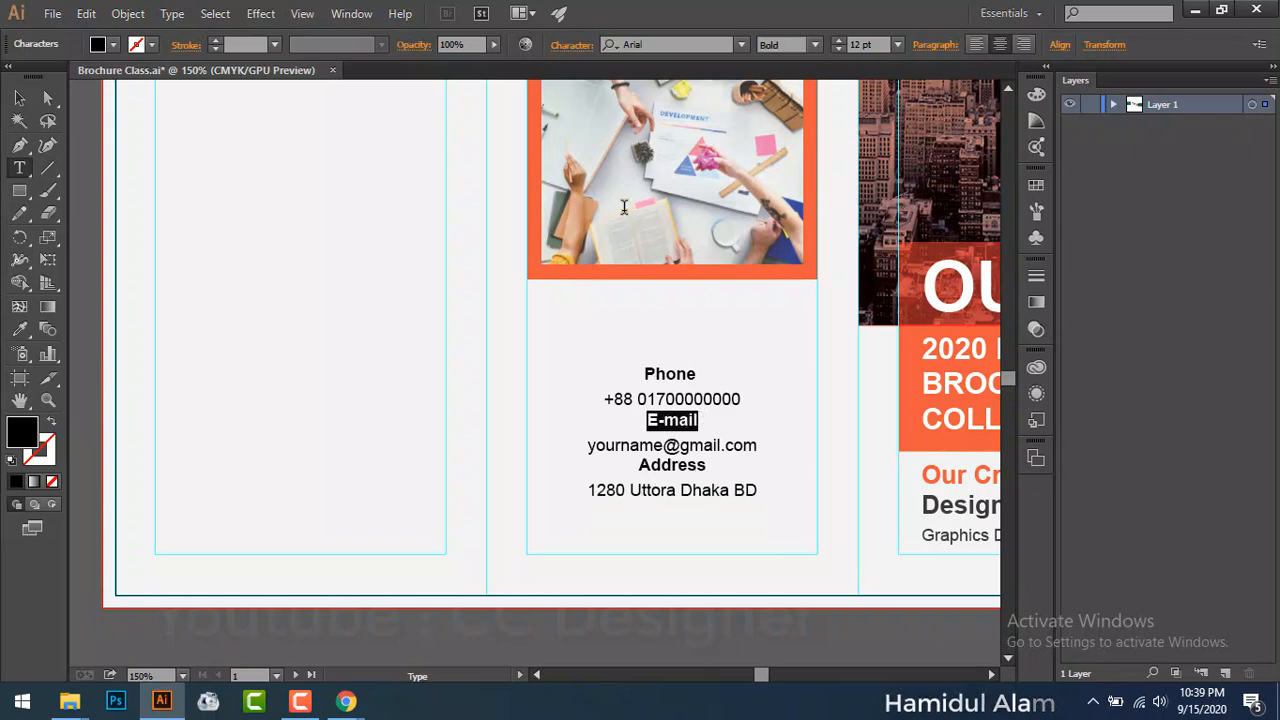
Step: Set the line spacing of the E-mail and Address headings to 21 pt
{"action": "left_click", "coordinate": [575, 46]}
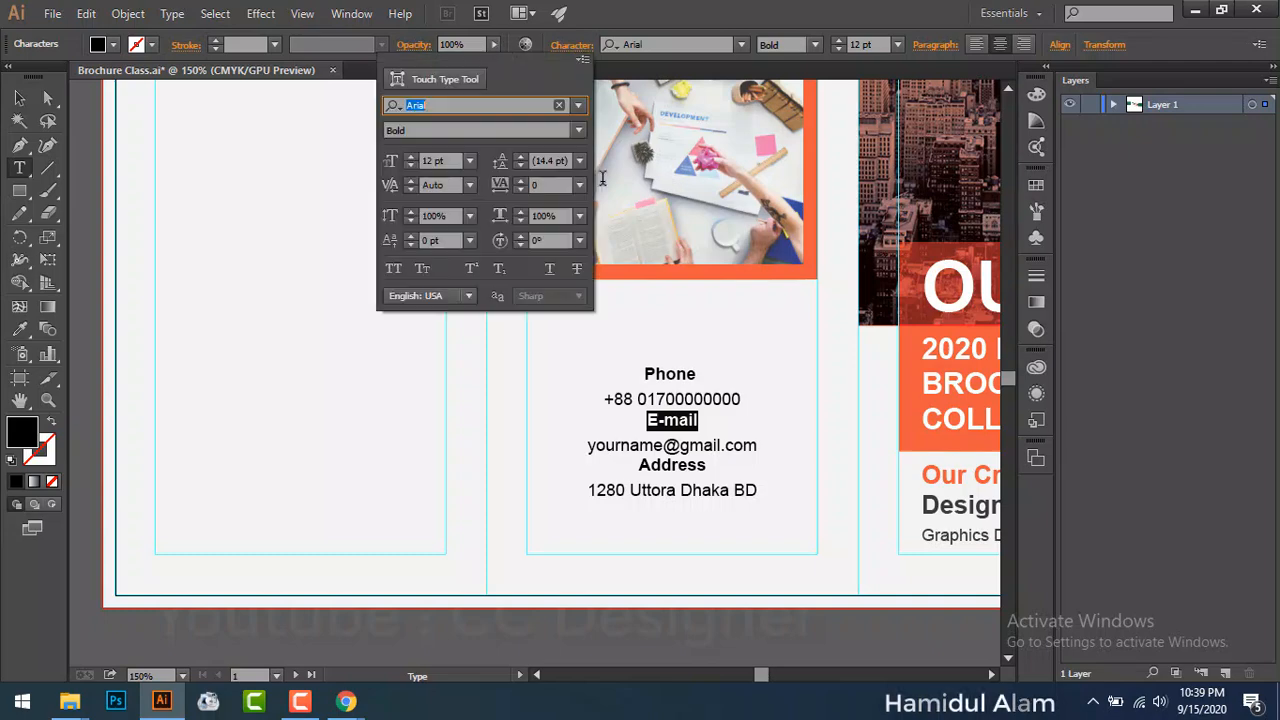
{"action": "left_click", "coordinate": [579, 161]}
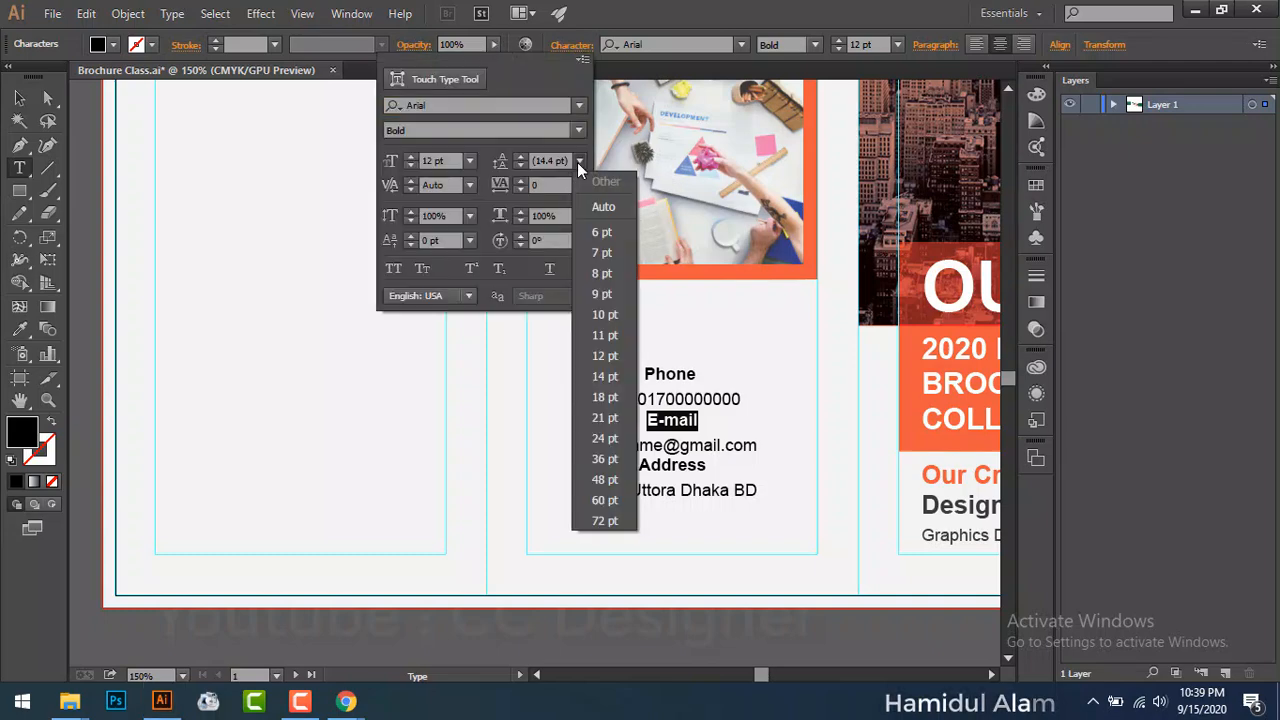
{"action": "left_click", "coordinate": [604, 427]}
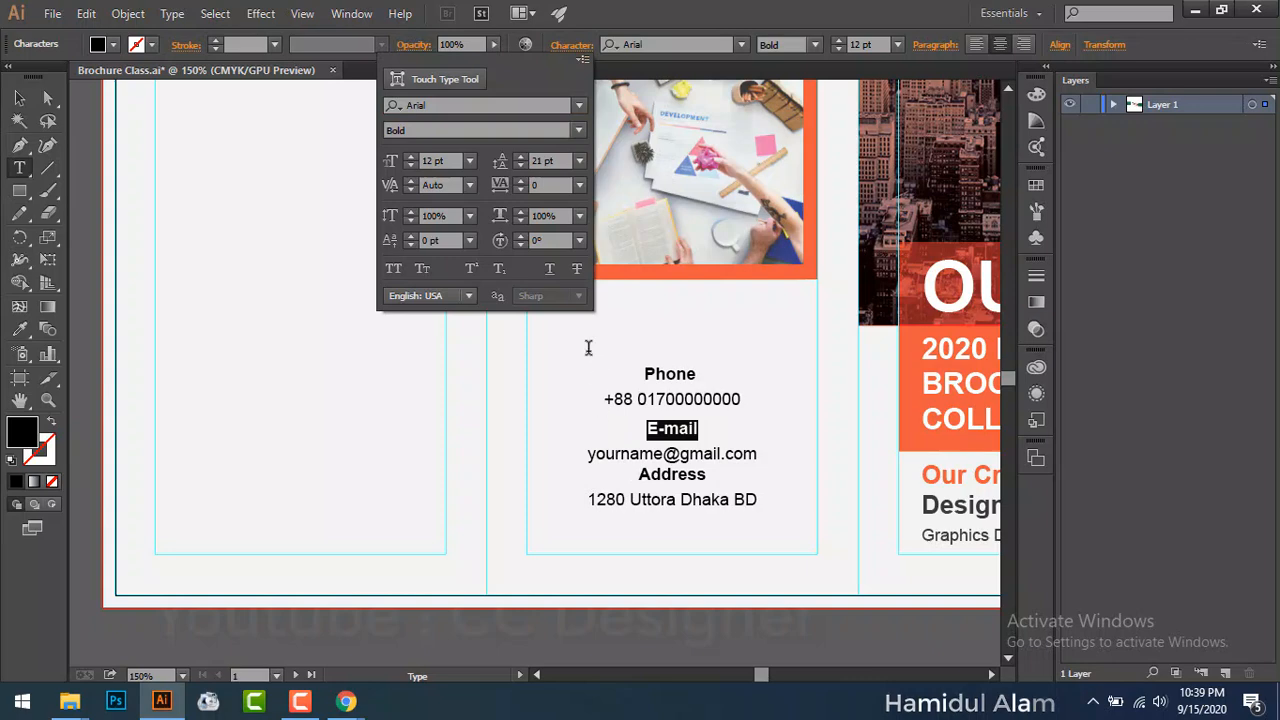
{"action": "left_click", "coordinate": [647, 477]}
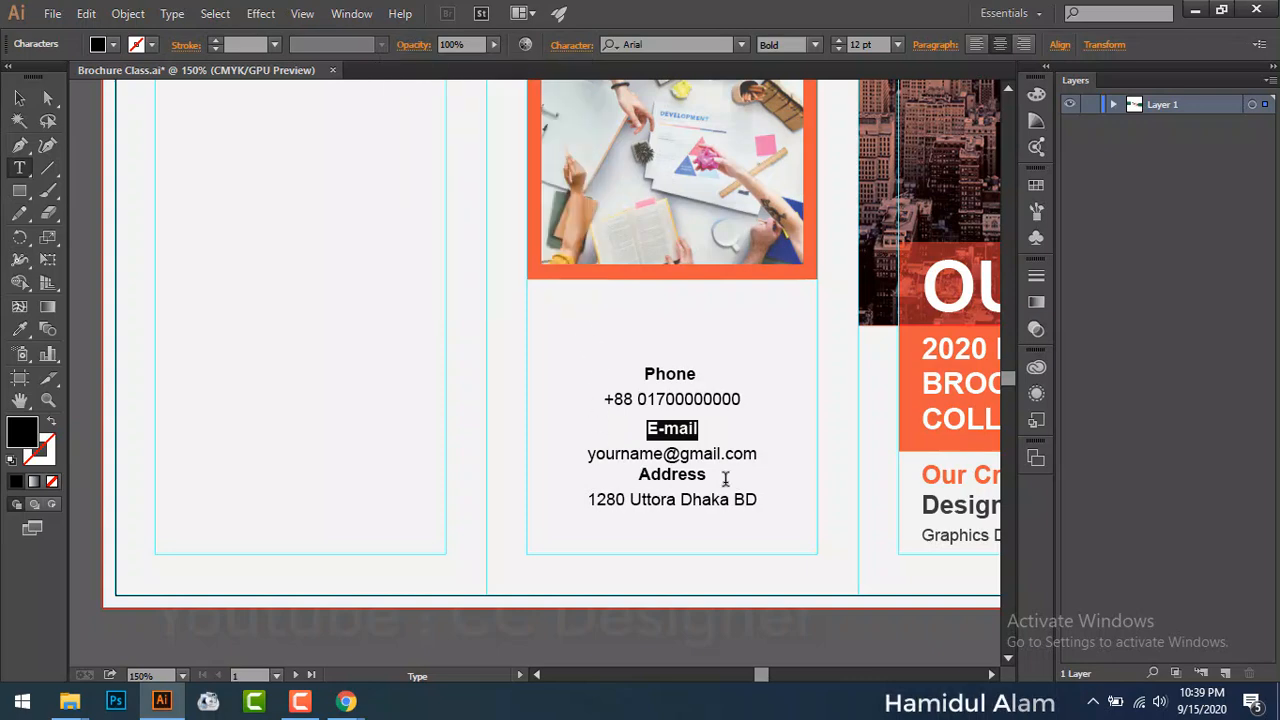
{"action": "double_click", "coordinate": [643, 475]}
{"action": "left_click", "coordinate": [572, 44]}
{"action": "left_click", "coordinate": [581, 164]}
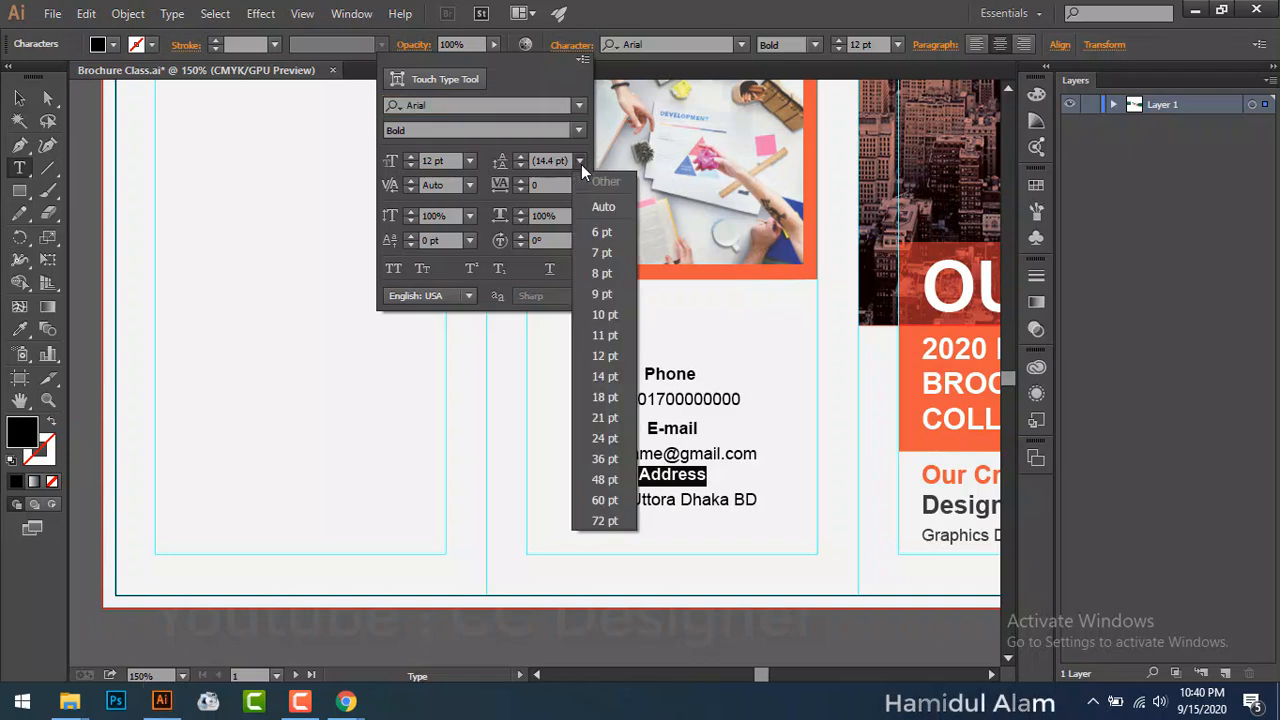
{"action": "left_click", "coordinate": [603, 426]}
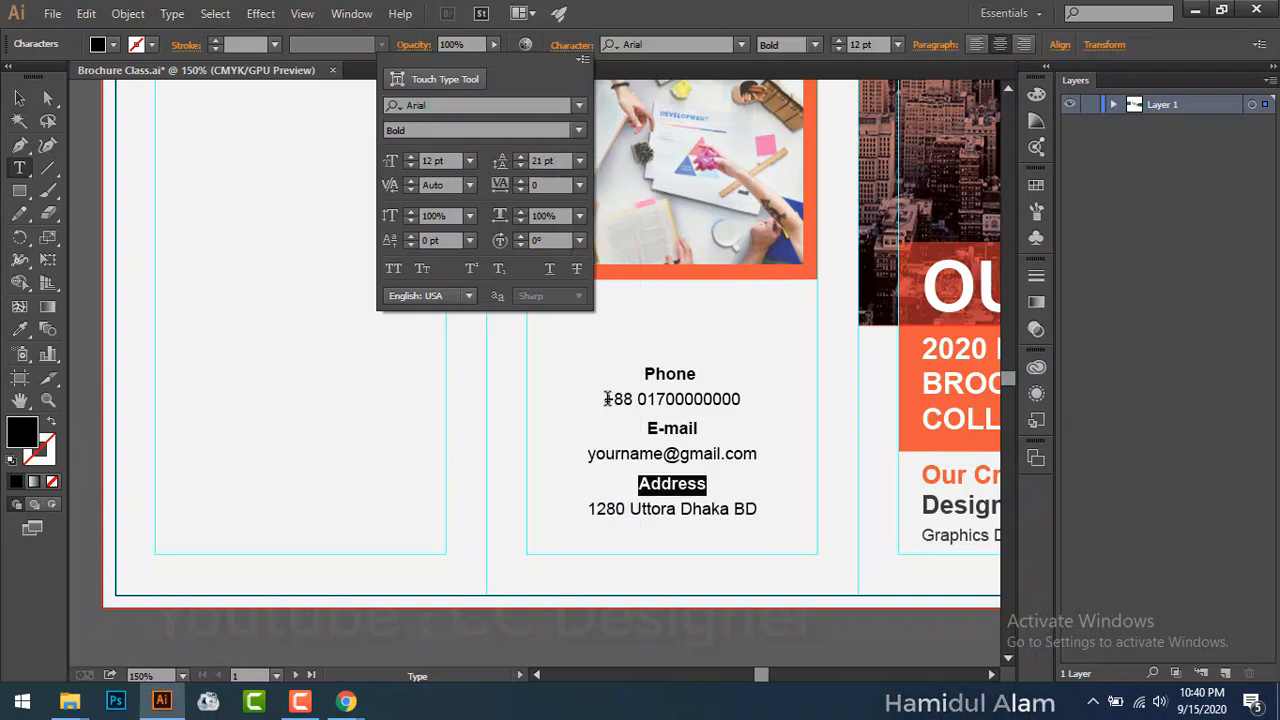
{"action": "left_click", "coordinate": [706, 427]}
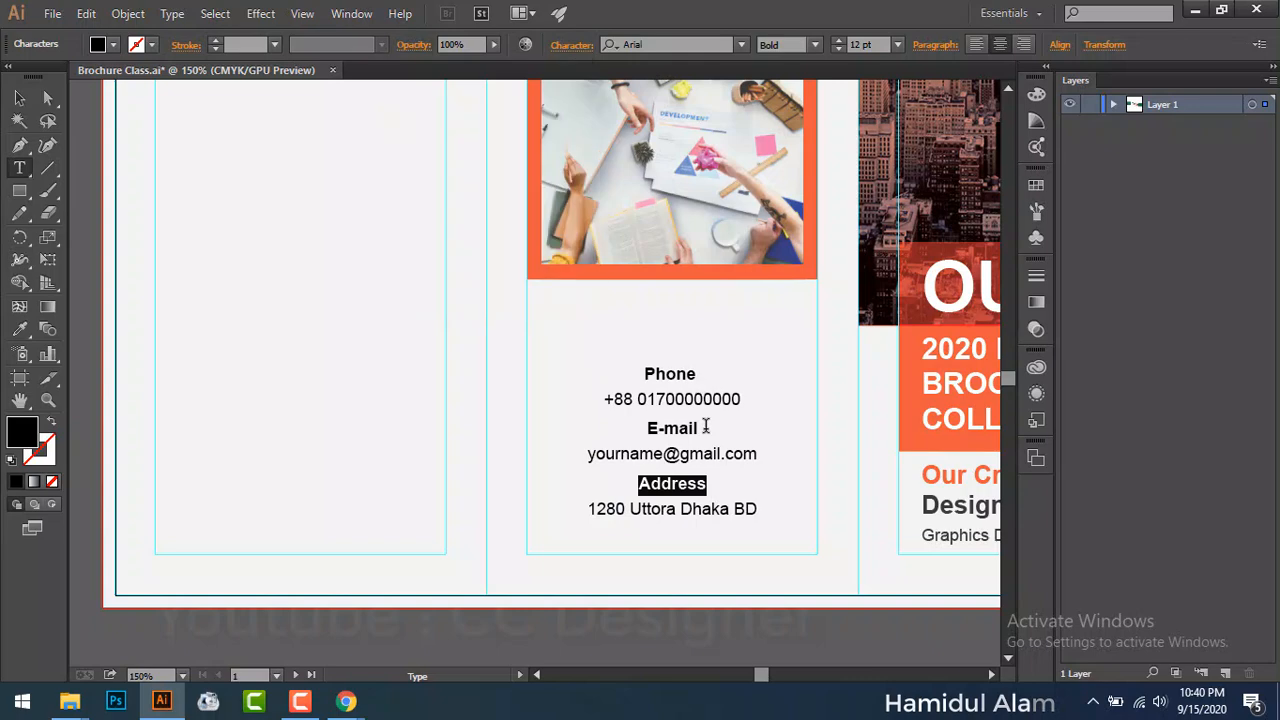
Step: Tighten the phone number line's leading to 14 pt, then raise it slightly
{"action": "left_click_drag", "start_coordinate": [614, 400], "coordinate": [751, 400]}
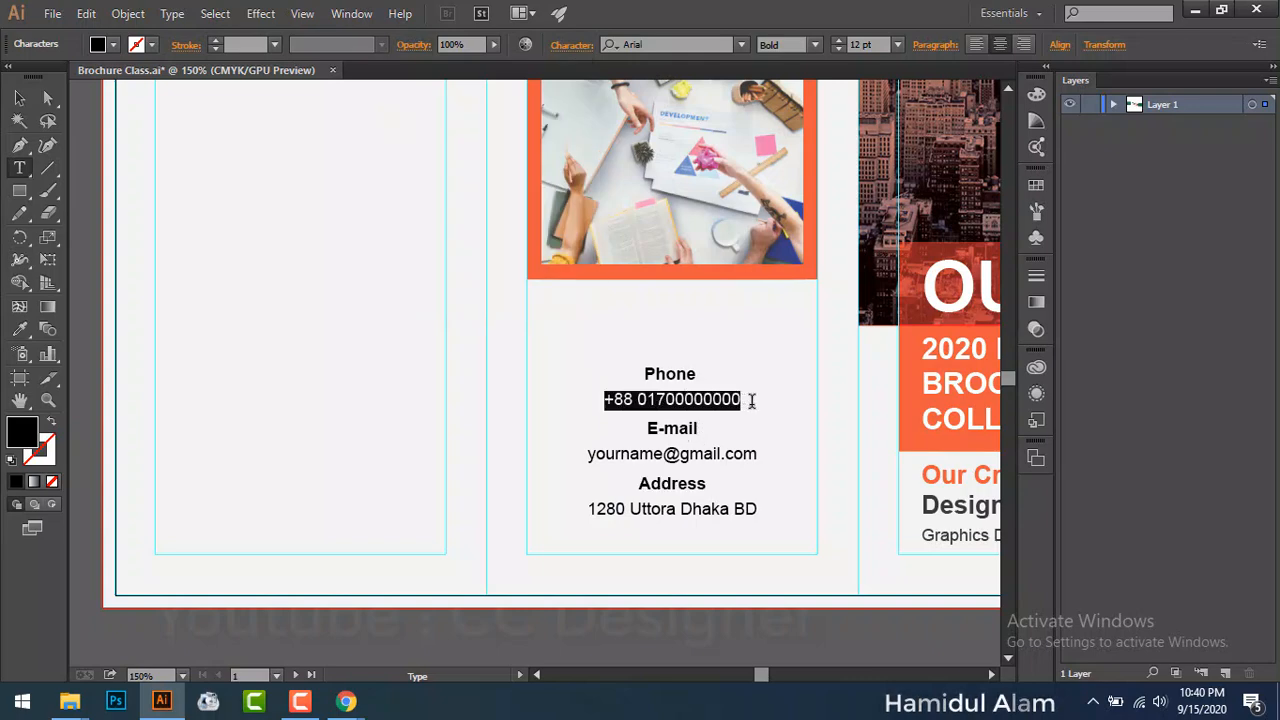
{"action": "left_click", "coordinate": [594, 46]}
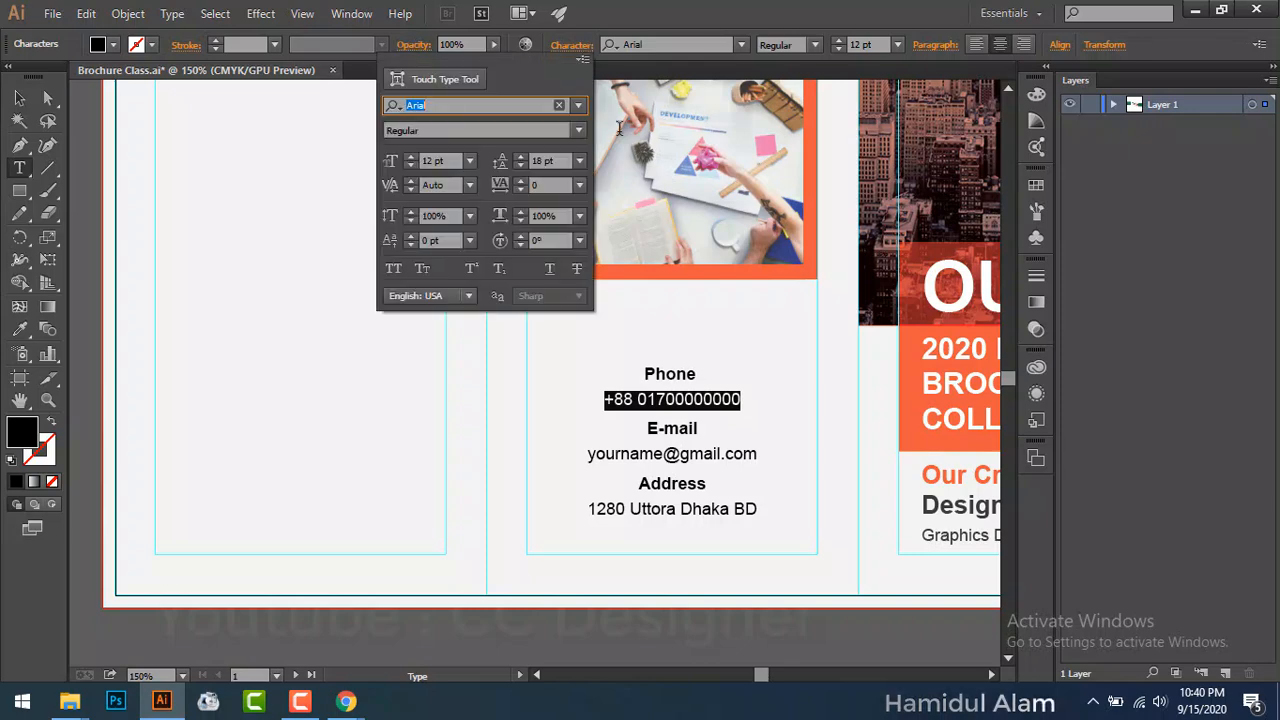
{"action": "left_click", "coordinate": [579, 161]}
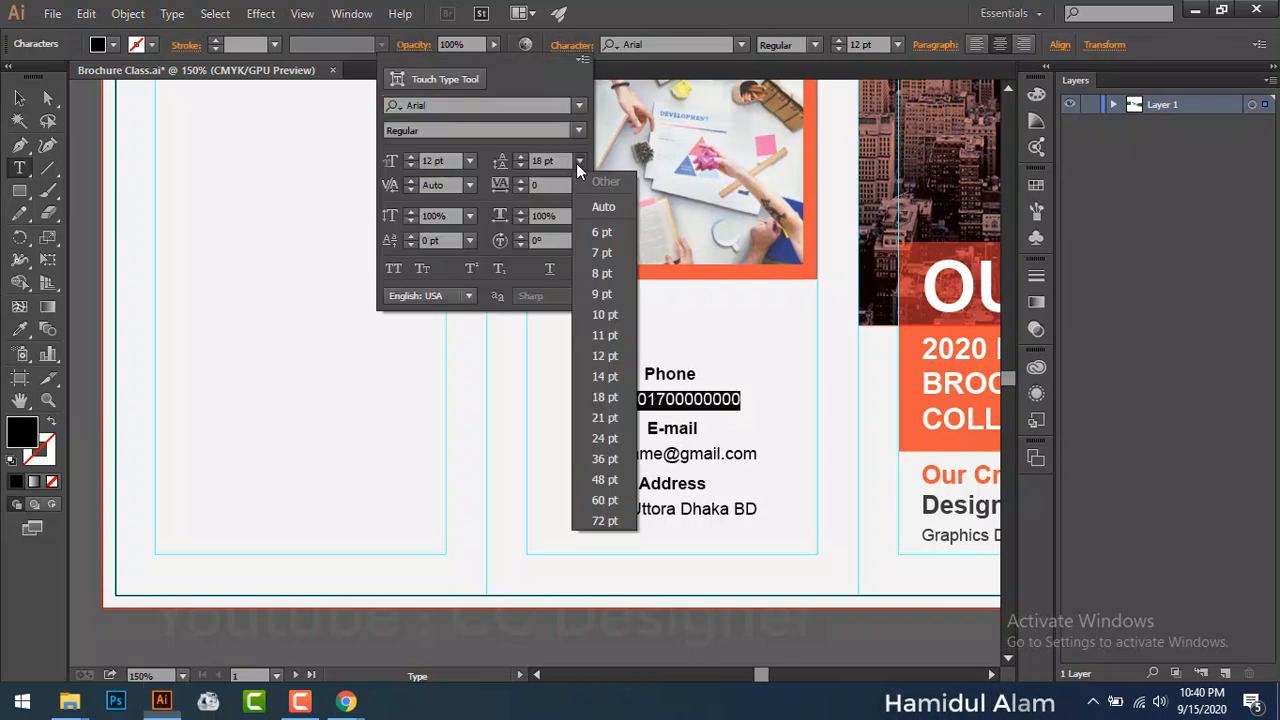
{"action": "left_click", "coordinate": [607, 380]}
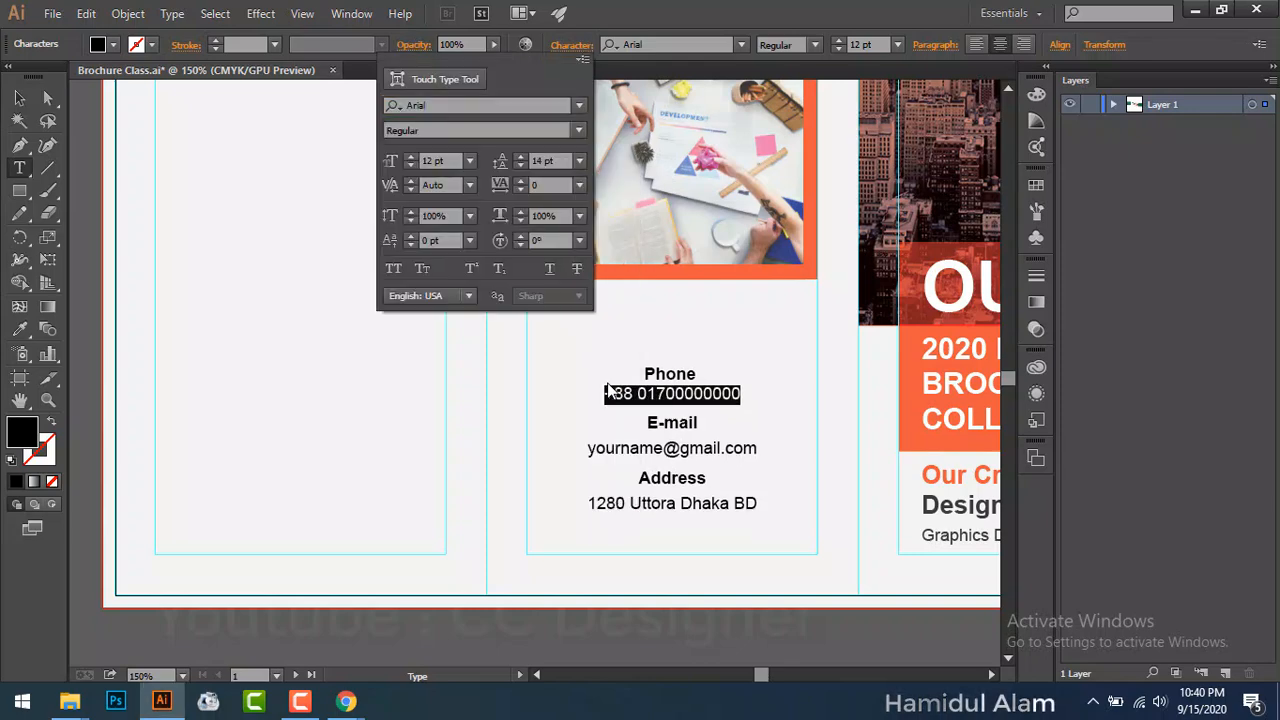
{"action": "left_click", "coordinate": [761, 401]}
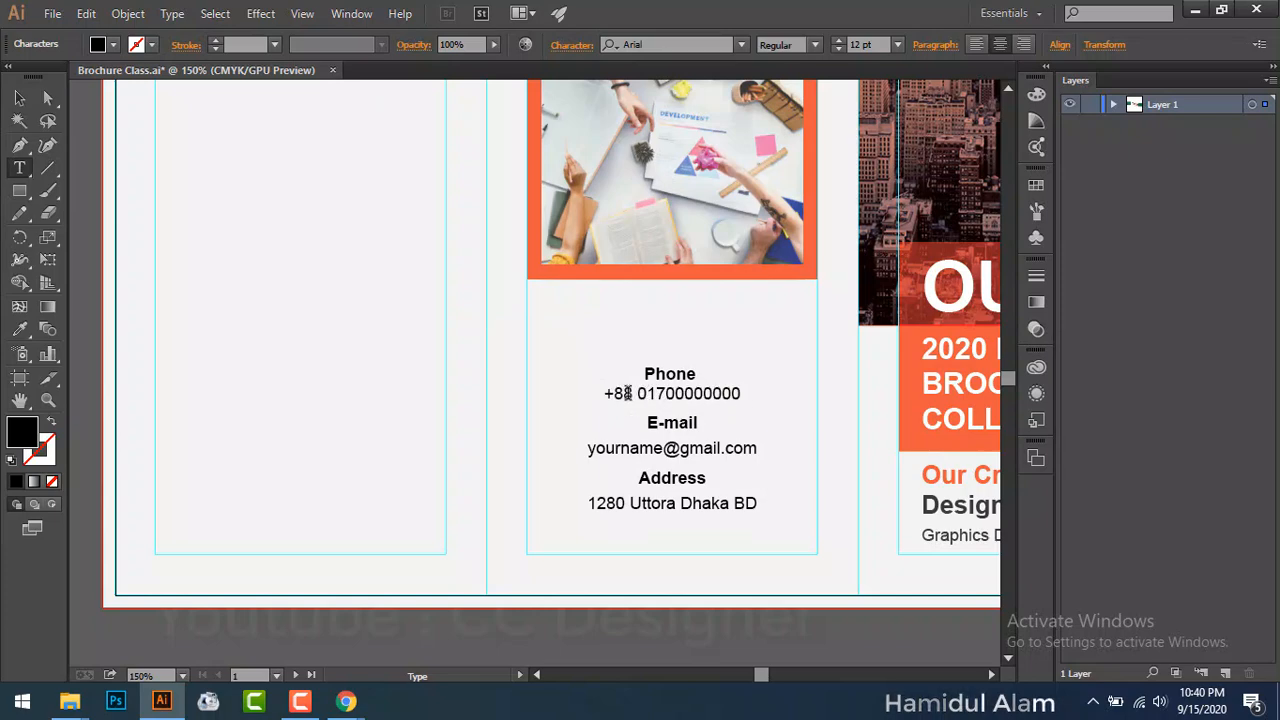
{"action": "left_click_drag", "start_coordinate": [605, 391], "coordinate": [757, 391]}
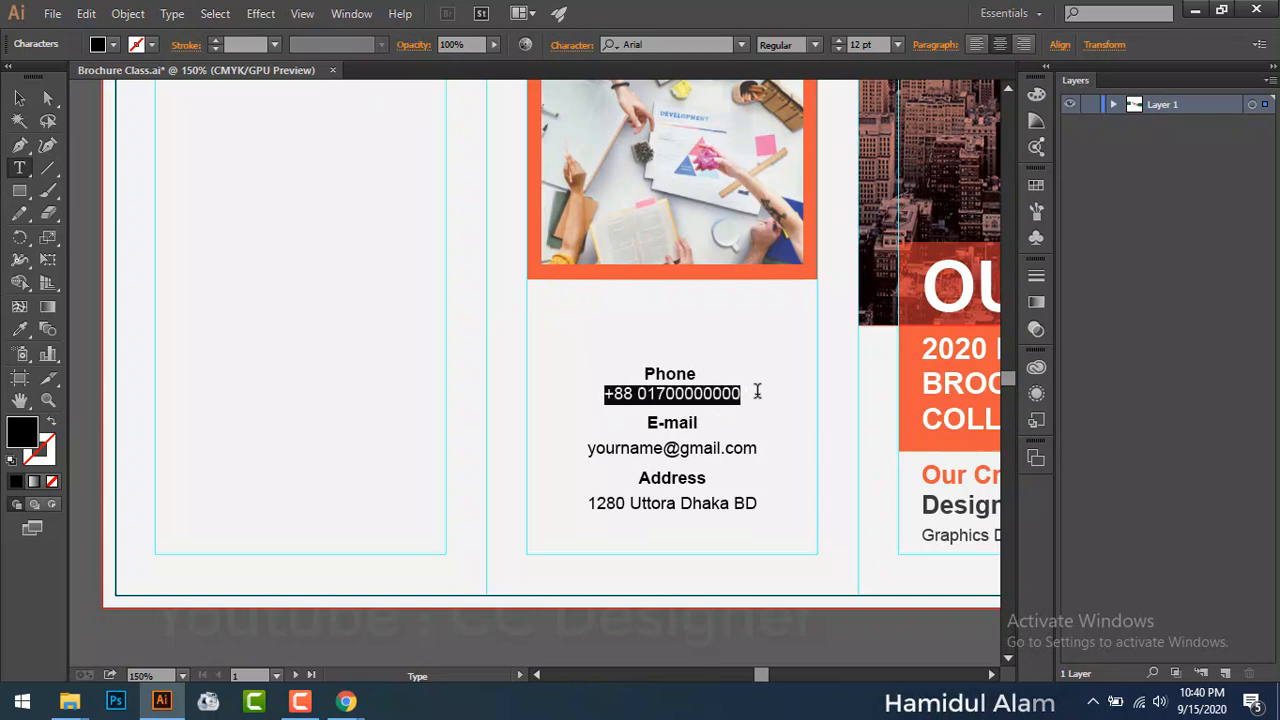
{"action": "left_click", "coordinate": [567, 46]}
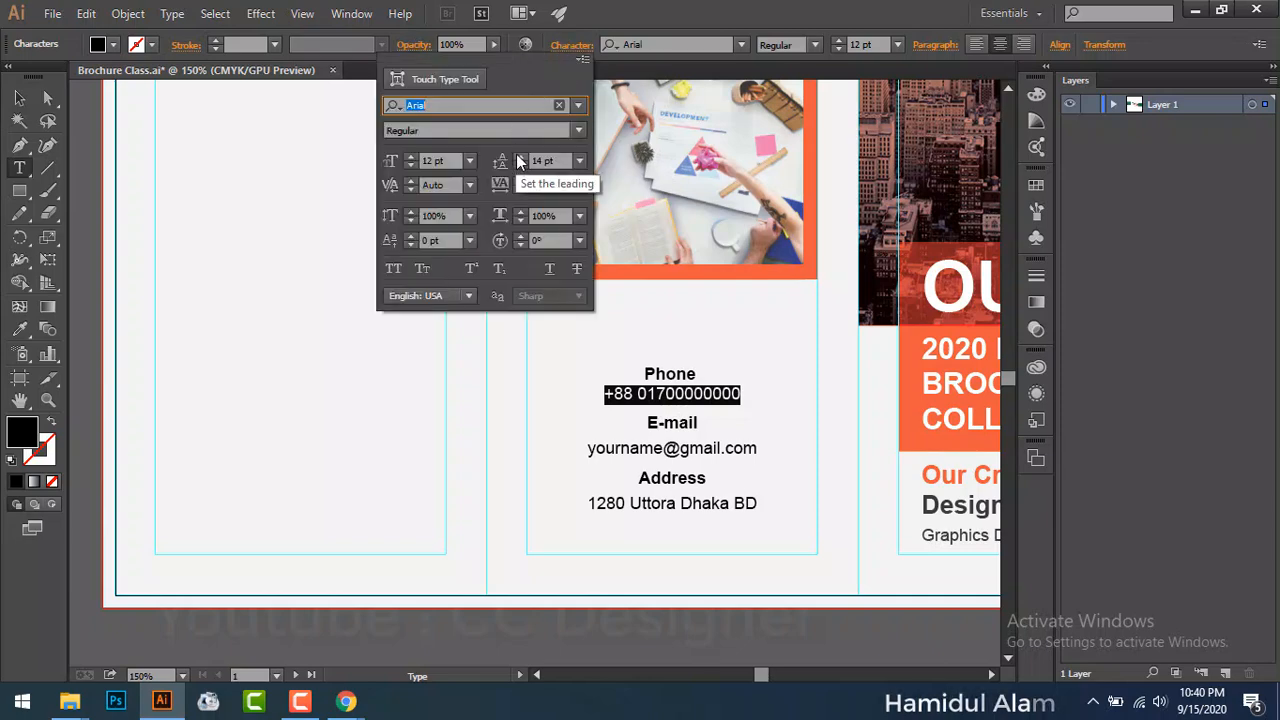
{"action": "left_click", "coordinate": [519, 157]}
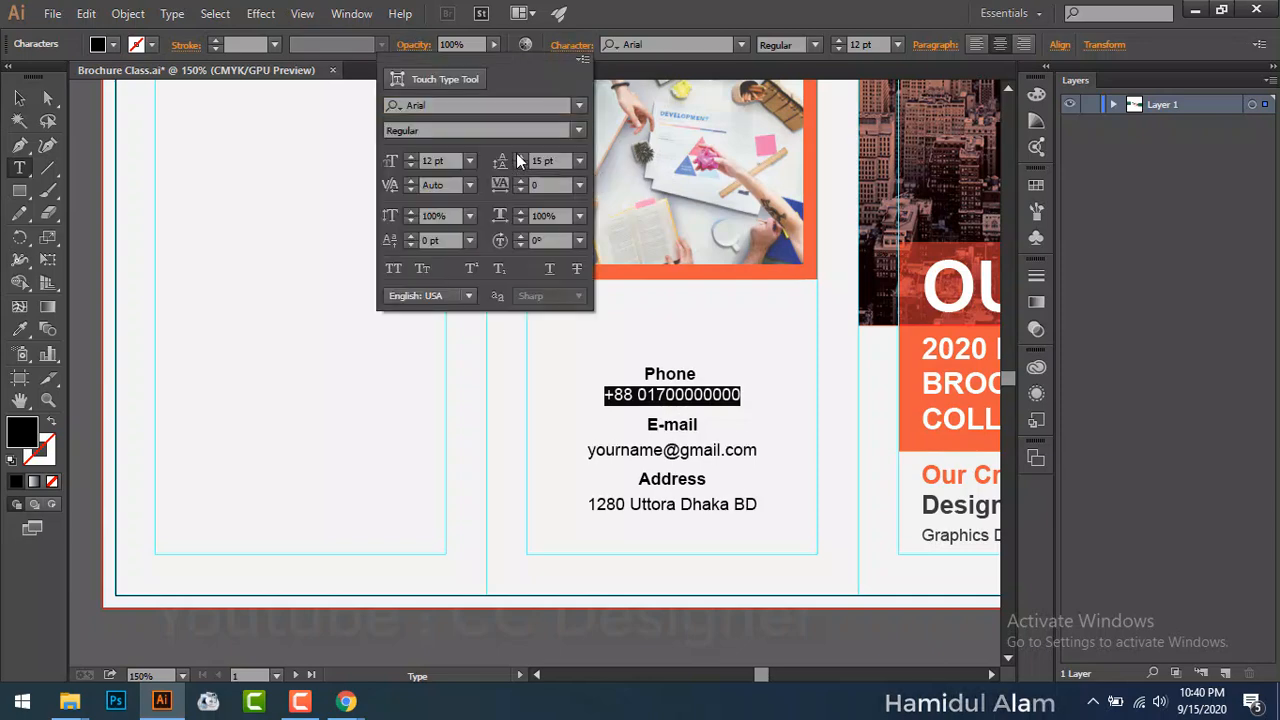
{"action": "left_click", "coordinate": [587, 445]}
{"action": "left_click", "coordinate": [609, 452]}
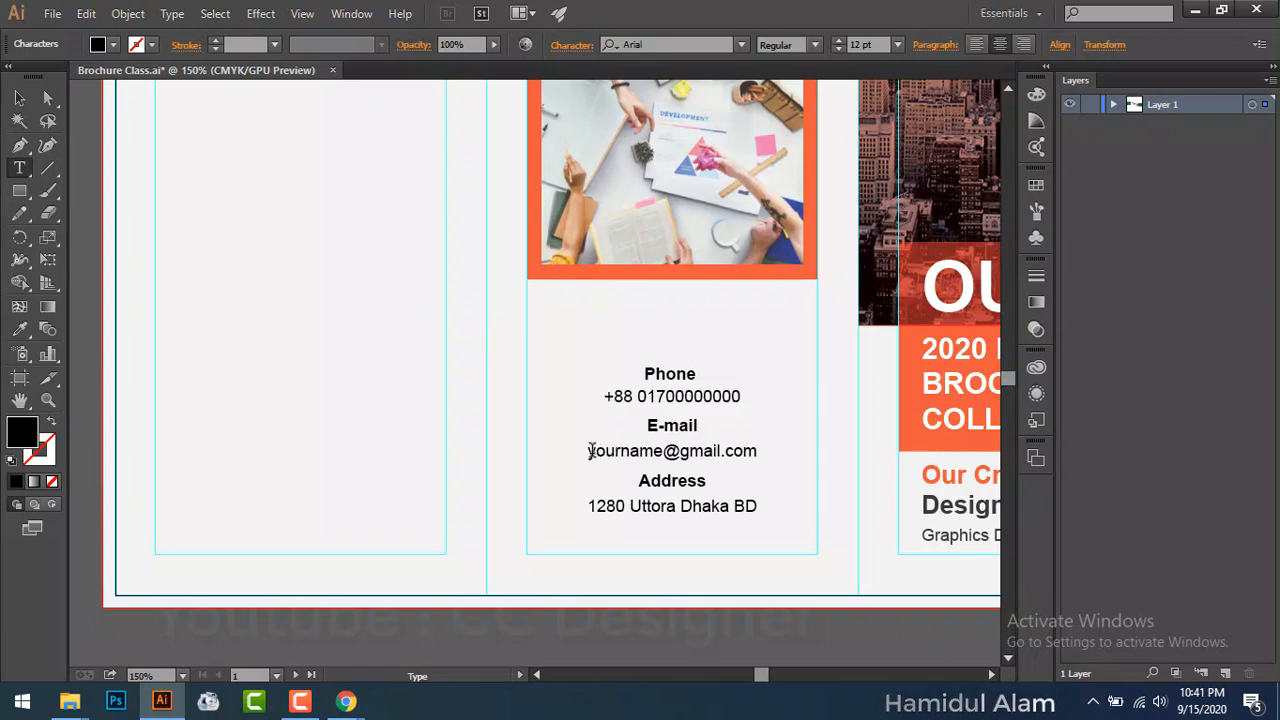
Step: Reduce the leading of the email address and street address lines to 16 pt
{"action": "left_click_drag", "start_coordinate": [590, 451], "coordinate": [762, 452]}
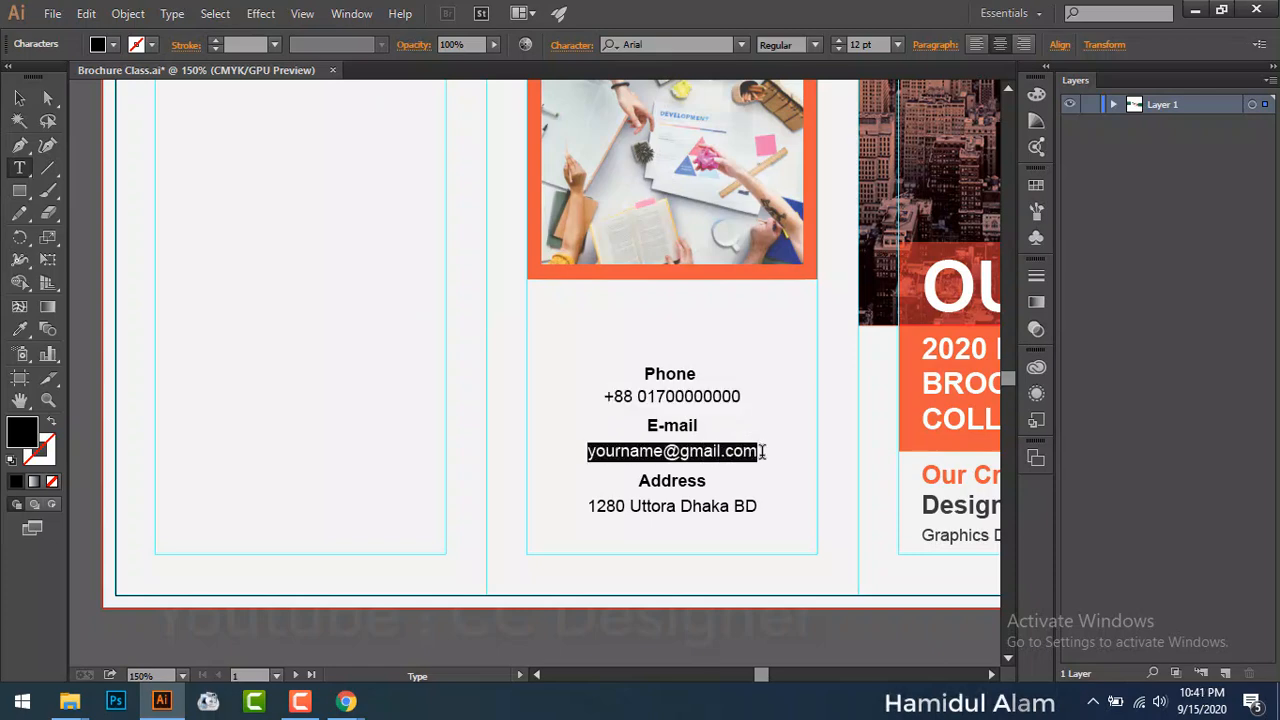
{"action": "left_click", "coordinate": [577, 46]}
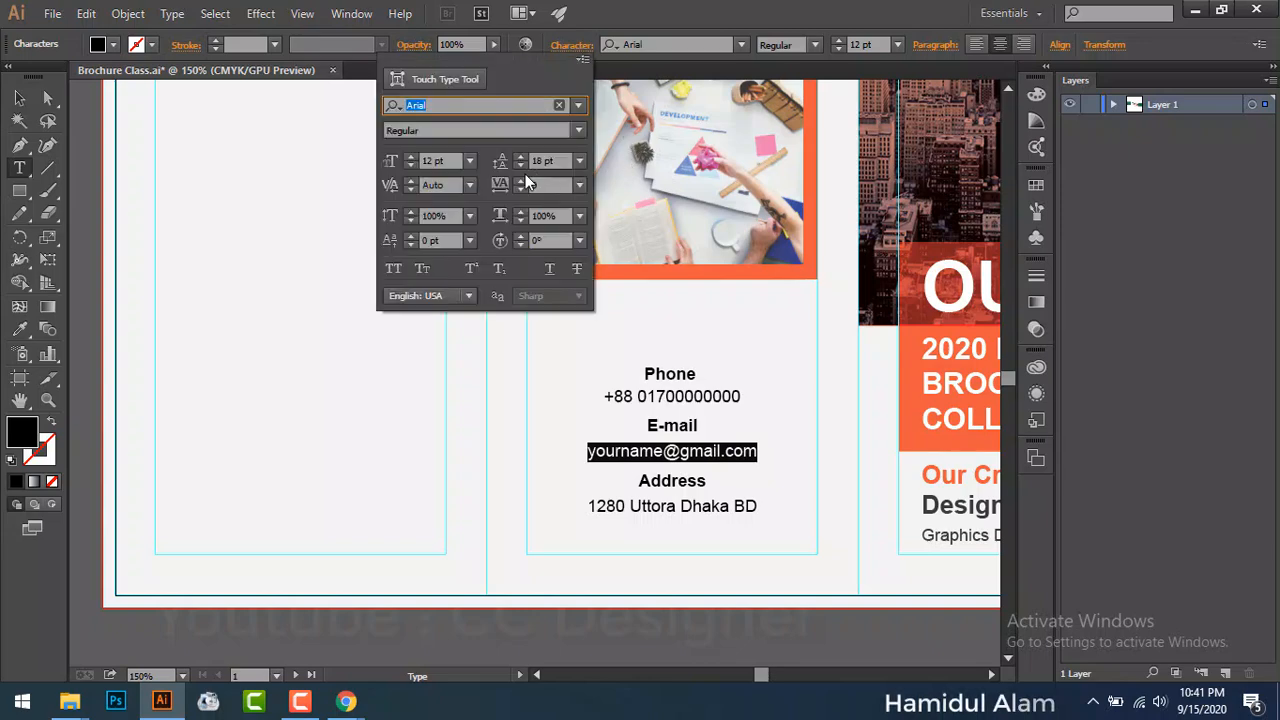
{"action": "left_click", "coordinate": [521, 164]}
{"action": "left_click", "coordinate": [521, 164]}
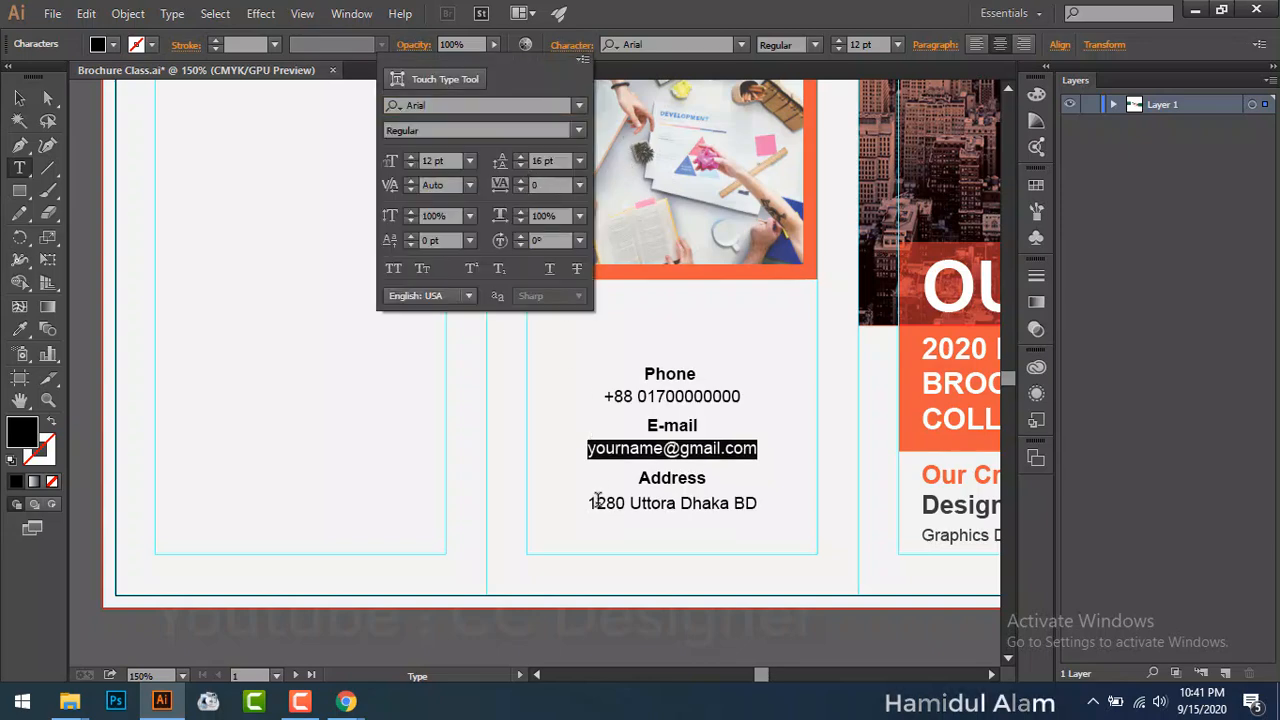
{"action": "left_click", "coordinate": [633, 508]}
{"action": "left_click", "coordinate": [593, 505]}
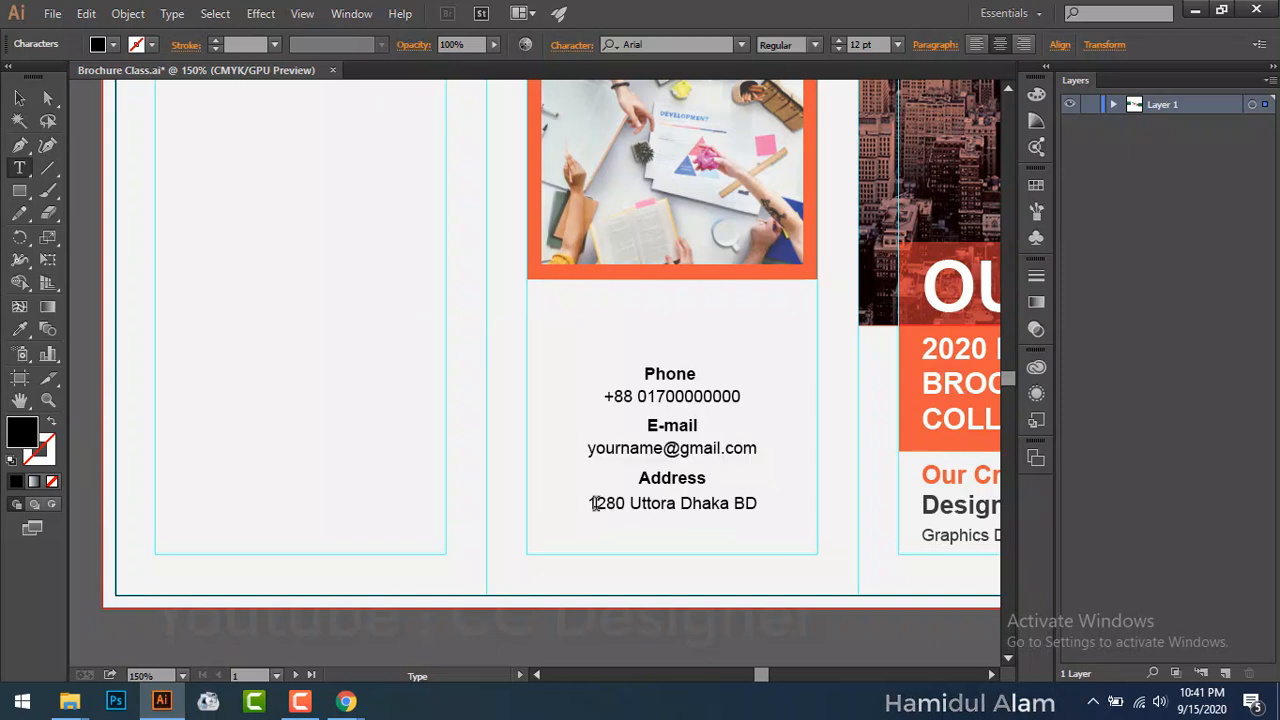
{"action": "left_click_drag", "start_coordinate": [604, 504], "coordinate": [756, 501]}
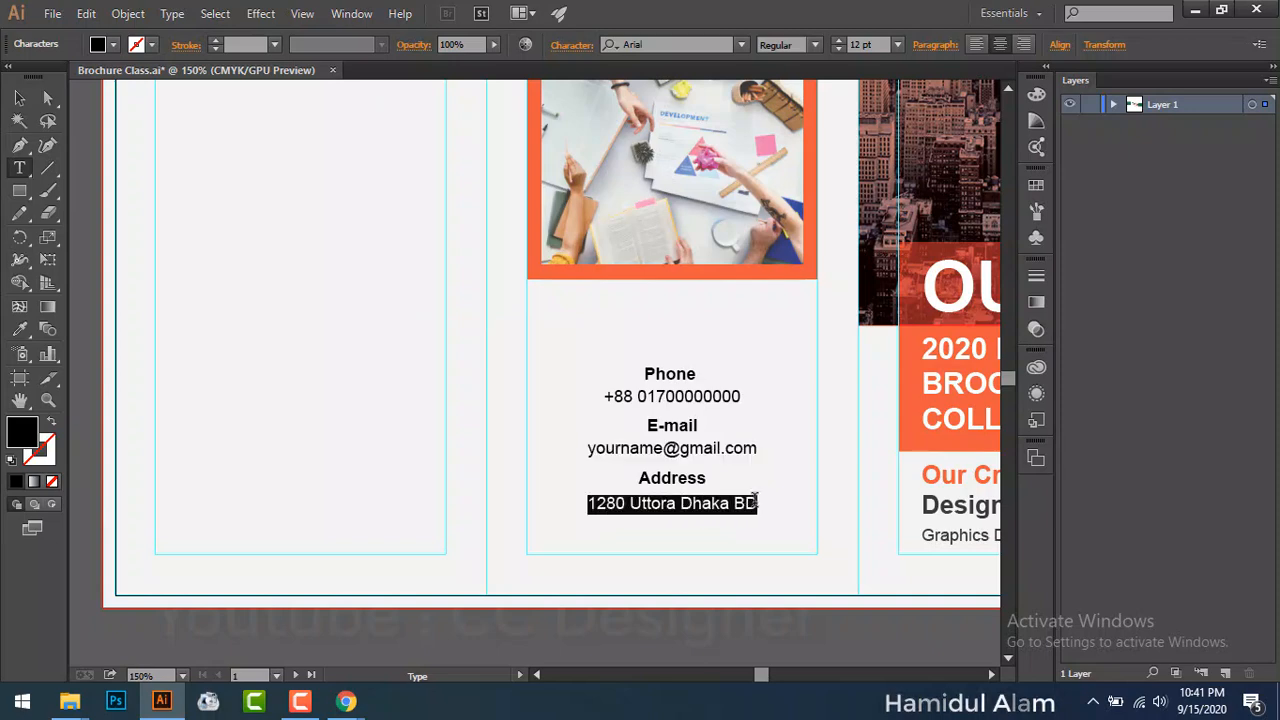
{"action": "left_click", "coordinate": [578, 46]}
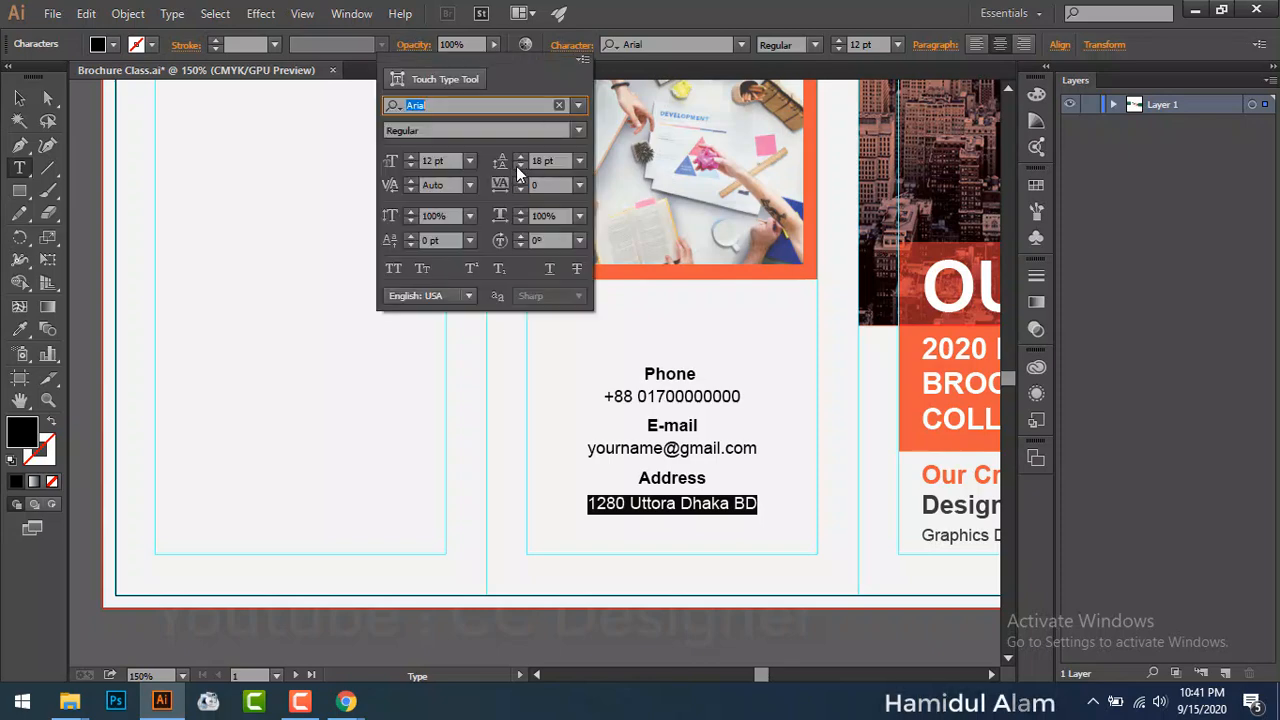
{"action": "left_click", "coordinate": [520, 165]}
{"action": "left_click", "coordinate": [520, 165]}
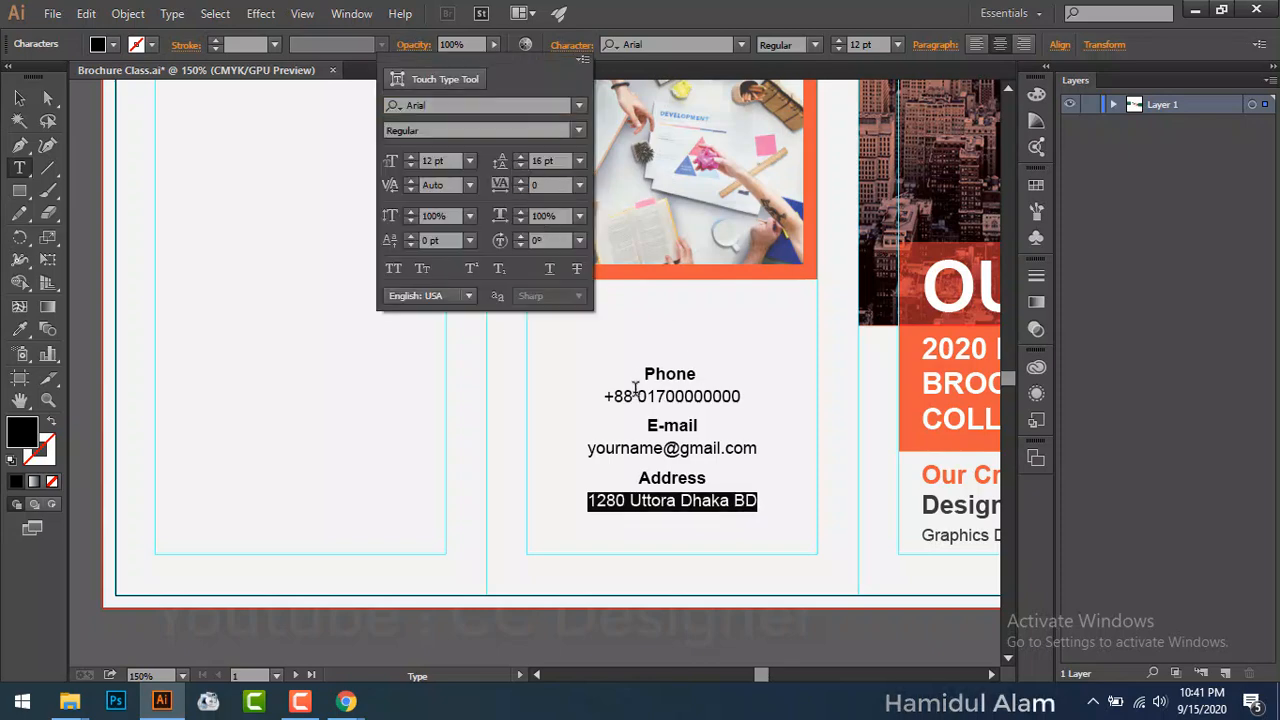
{"action": "left_click", "coordinate": [648, 427]}
Step: Widen the E-mail and Address headings' line spacing to 24 pt
{"action": "left_click_drag", "start_coordinate": [648, 427], "coordinate": [696, 428]}
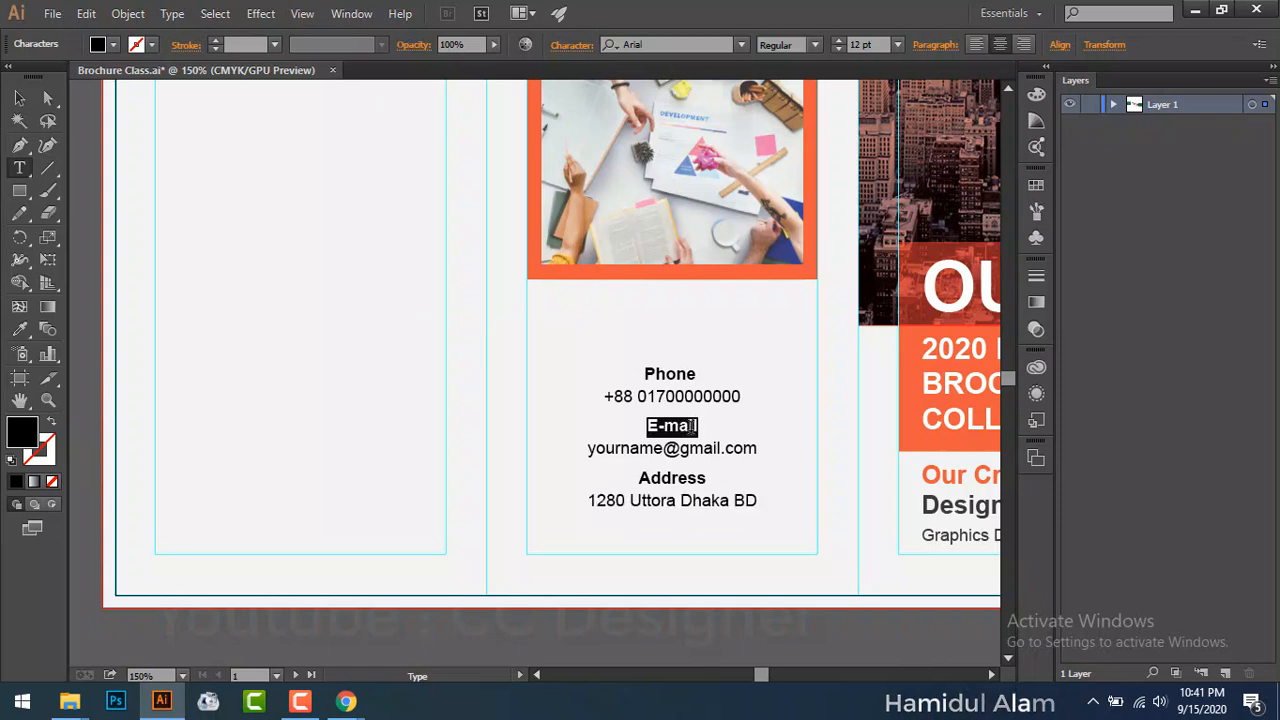
{"action": "left_click", "coordinate": [573, 46]}
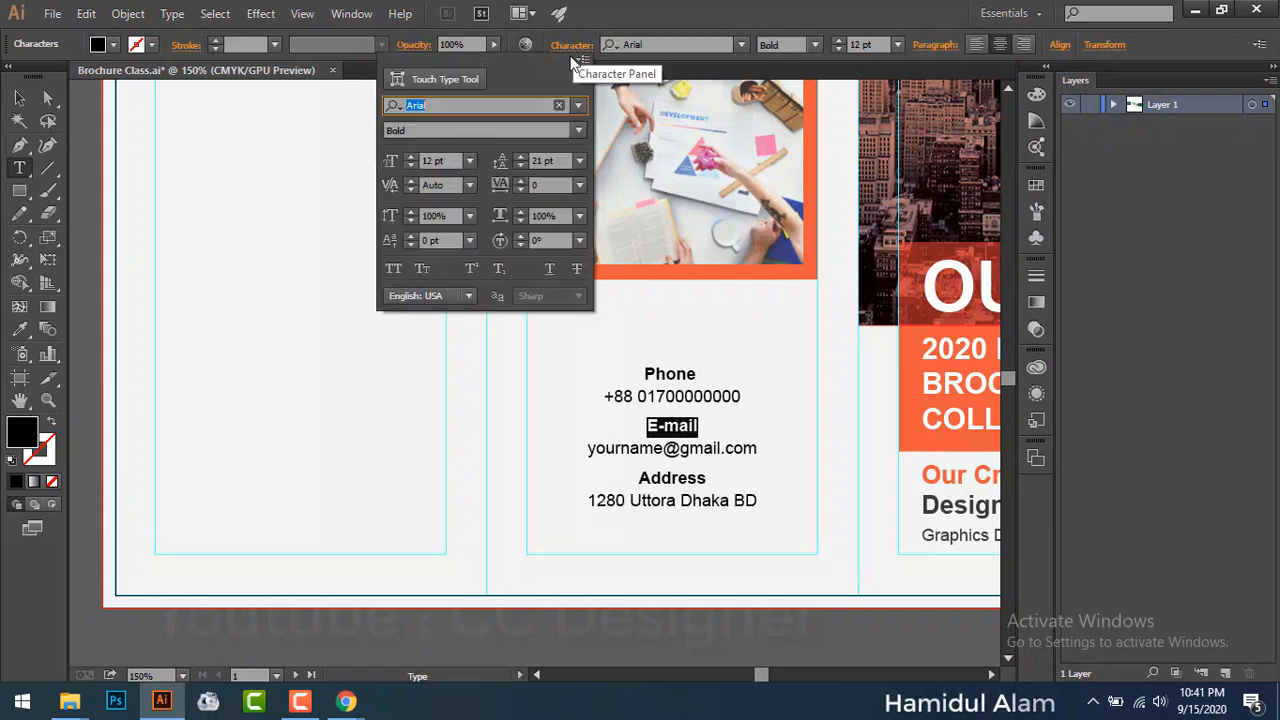
{"action": "left_click", "coordinate": [578, 160]}
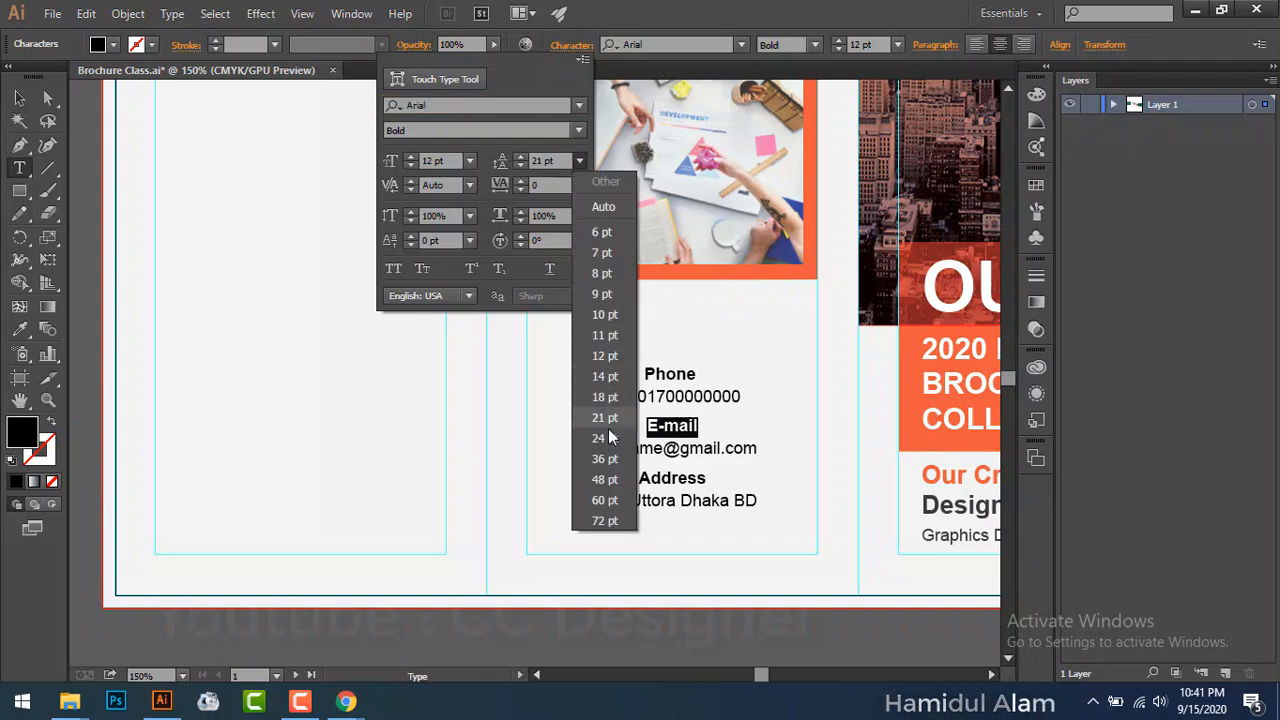
{"action": "left_click", "coordinate": [610, 438]}
{"action": "left_click", "coordinate": [641, 481]}
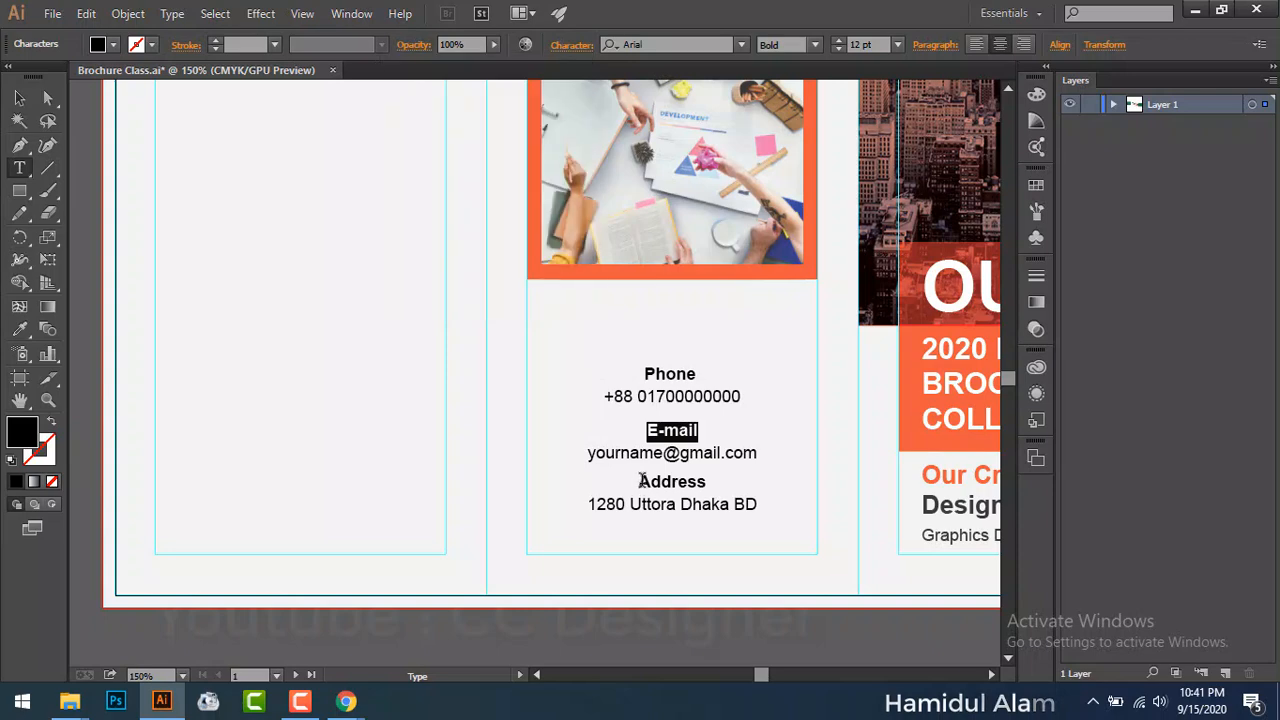
{"action": "double_click", "coordinate": [641, 481]}
{"action": "left_click", "coordinate": [641, 481]}
{"action": "left_click_drag", "start_coordinate": [639, 482], "coordinate": [708, 483]}
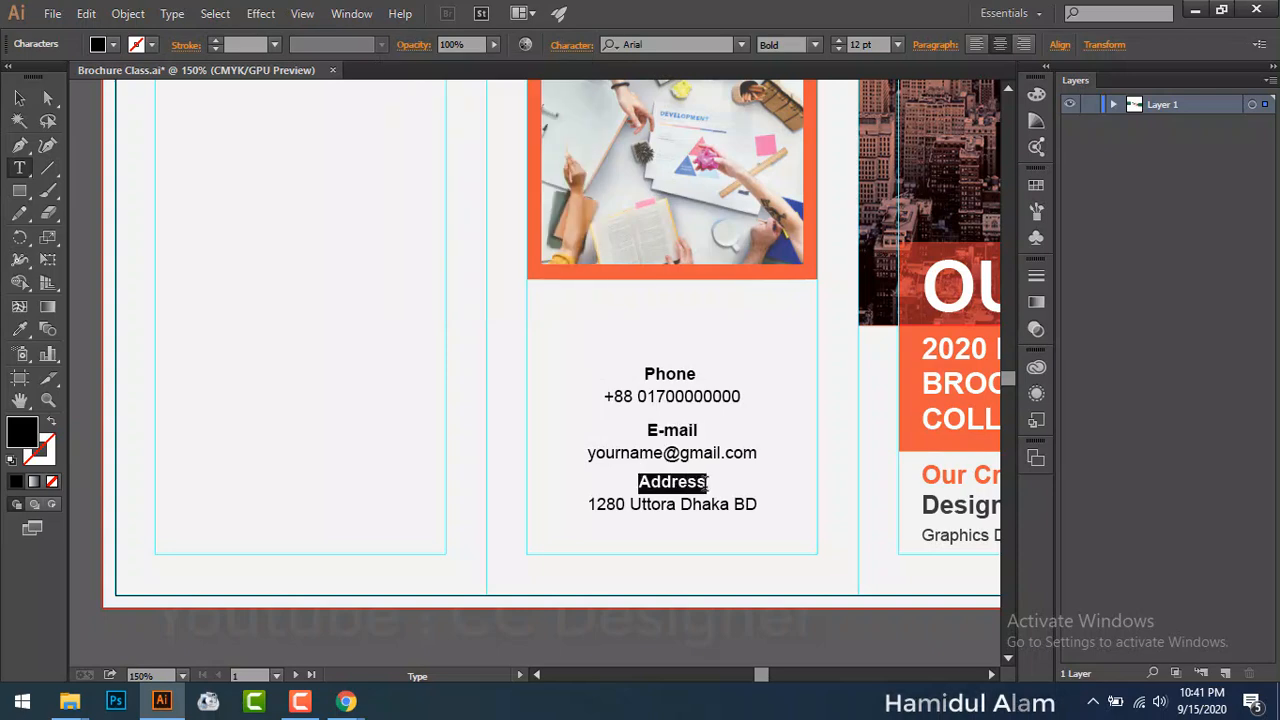
{"action": "left_click", "coordinate": [570, 46]}
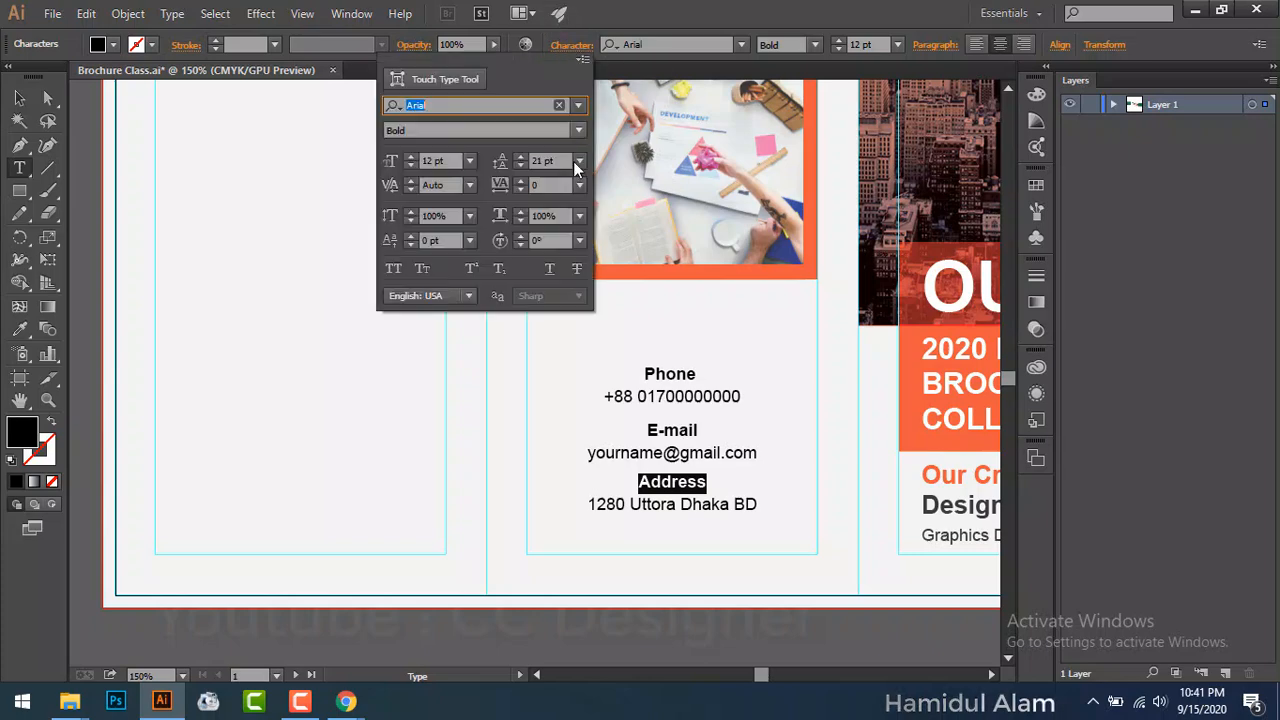
{"action": "left_click", "coordinate": [579, 161]}
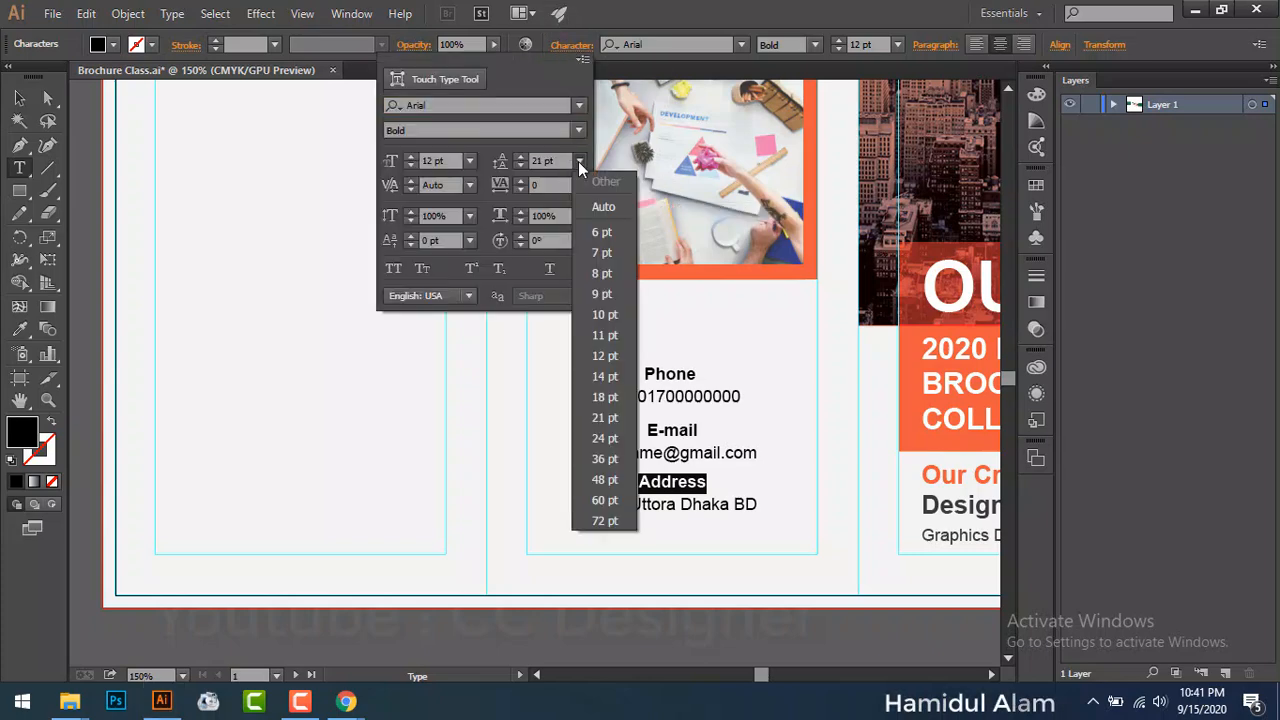
{"action": "left_click", "coordinate": [606, 437]}
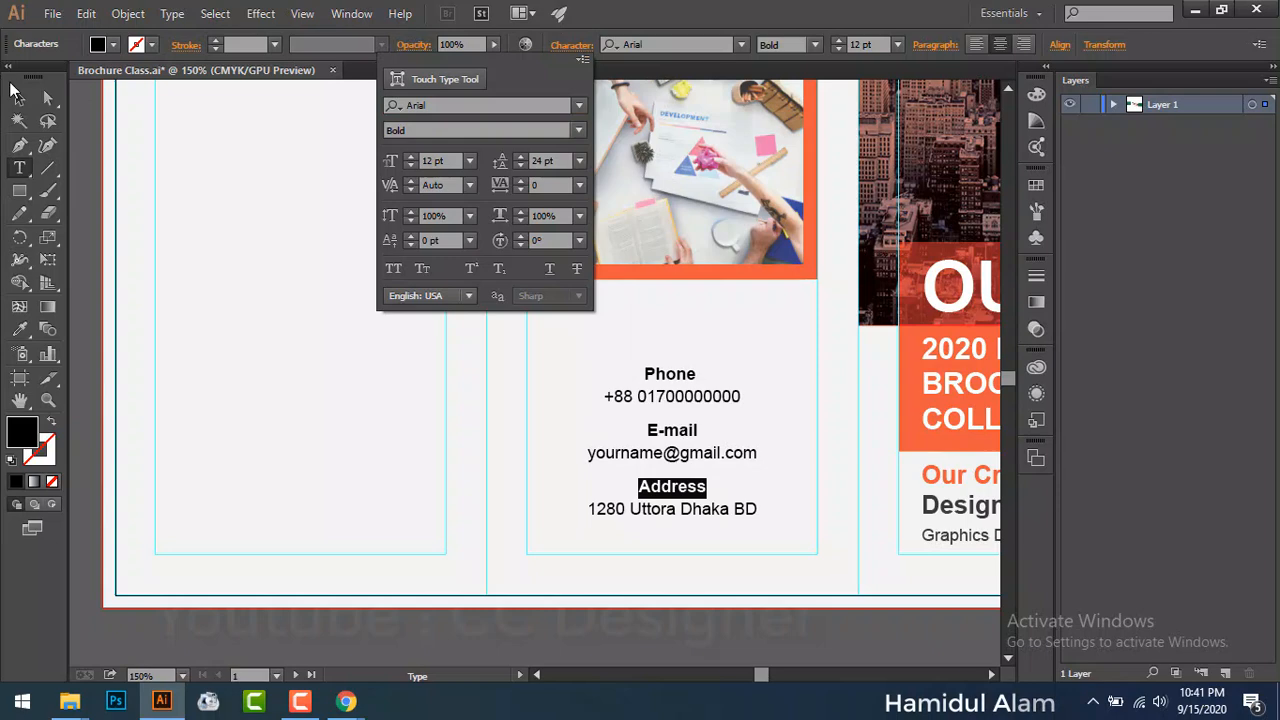
Step: Shift the whole contact details block slightly to the left
{"action": "left_click", "coordinate": [17, 95]}
{"action": "left_click", "coordinate": [17, 95]}
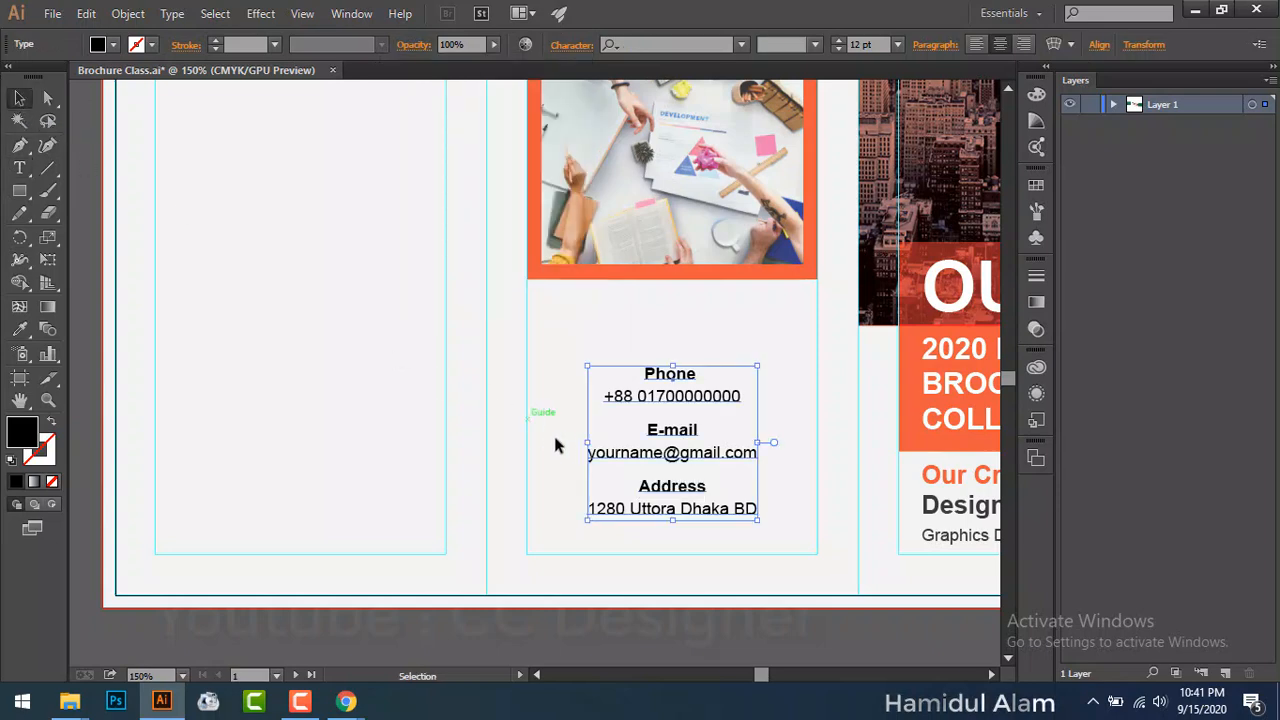
{"action": "left_click", "coordinate": [578, 414]}
{"action": "left_click_drag", "start_coordinate": [677, 397], "coordinate": [660, 398]}
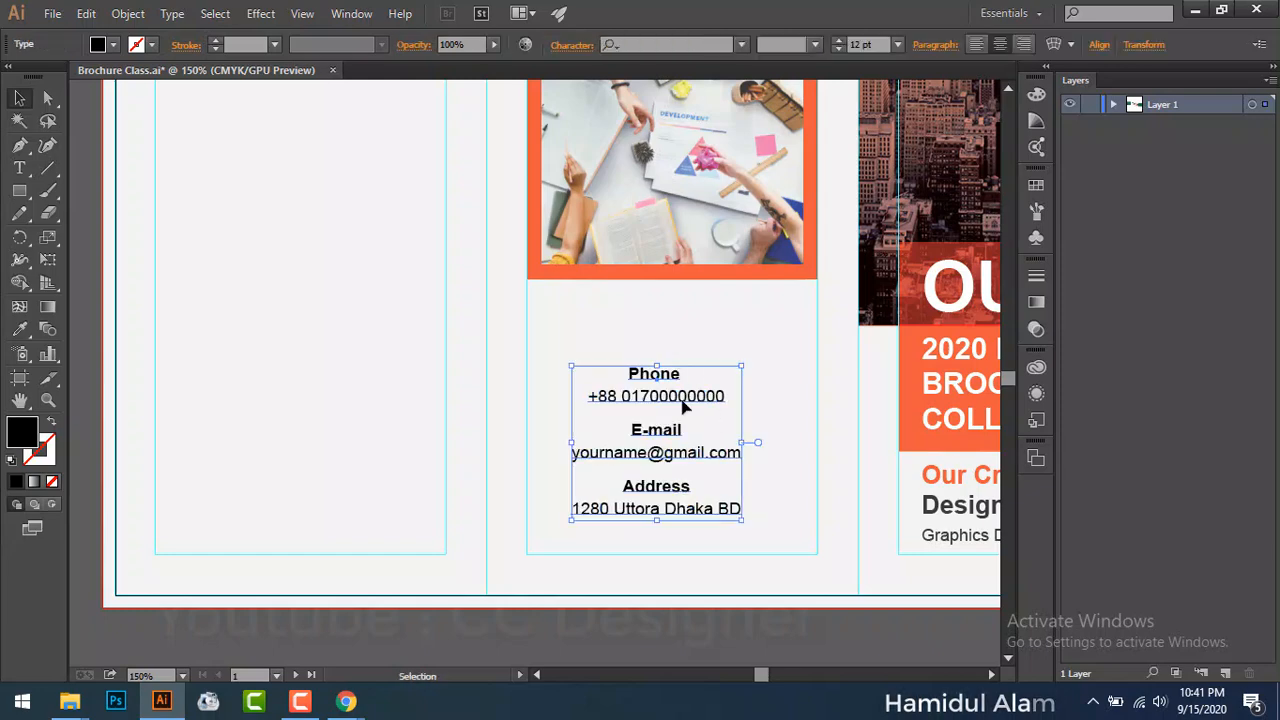
Step: Type the heading 'Contact' above the contact details
{"action": "key", "text": "ctrl+z"}
{"action": "key", "text": "t"}
{"action": "left_click", "coordinate": [631, 316]}
{"action": "type", "text": "Cont"}
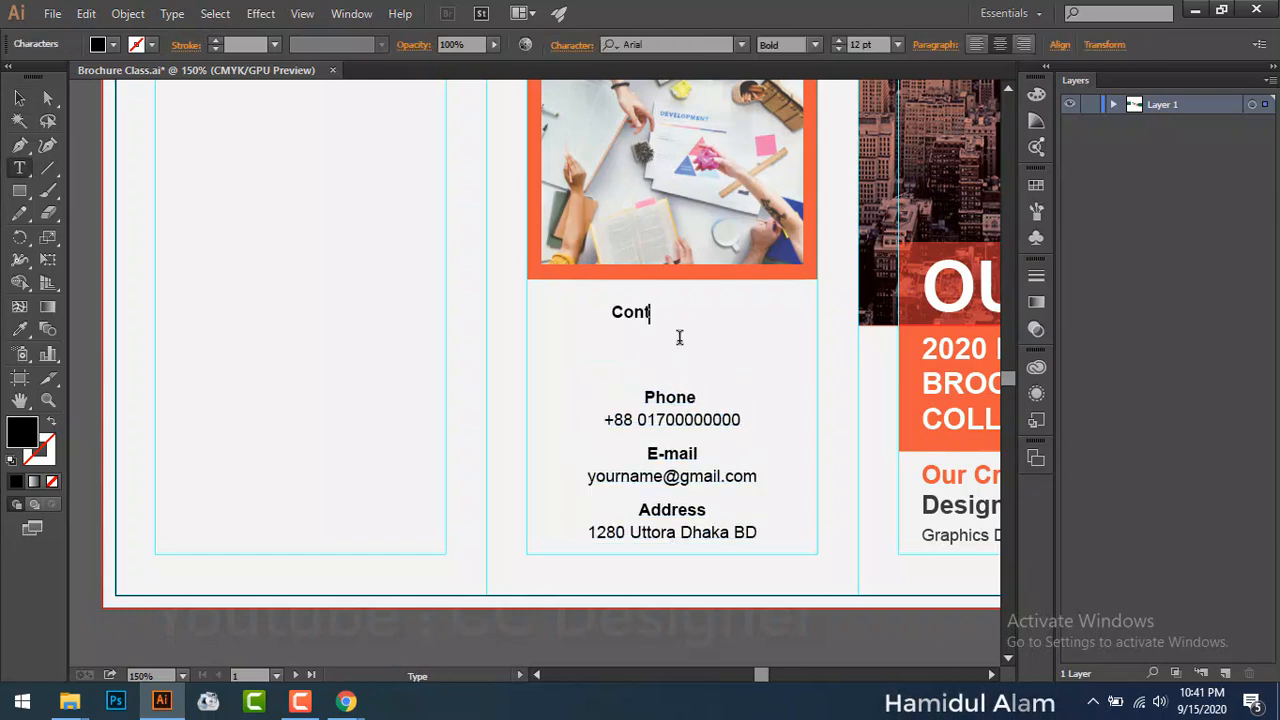
{"action": "type", "text": "act"}
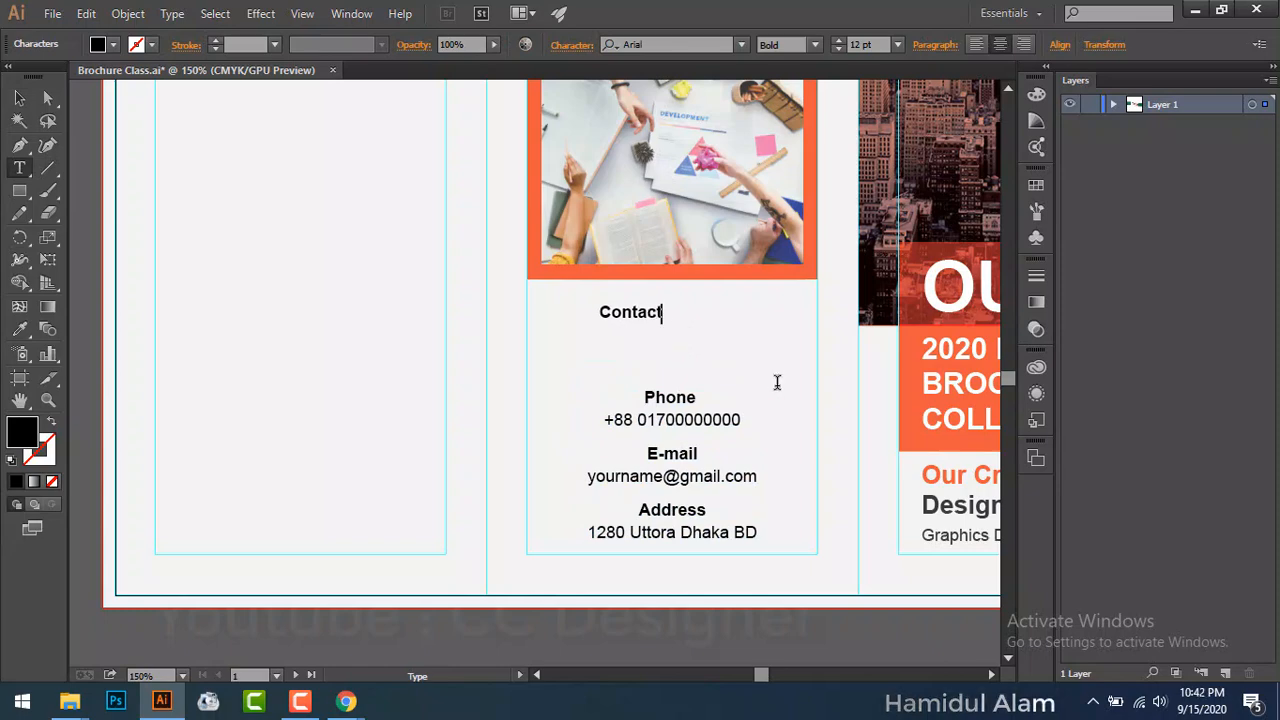
{"action": "left_click", "coordinate": [19, 97]}
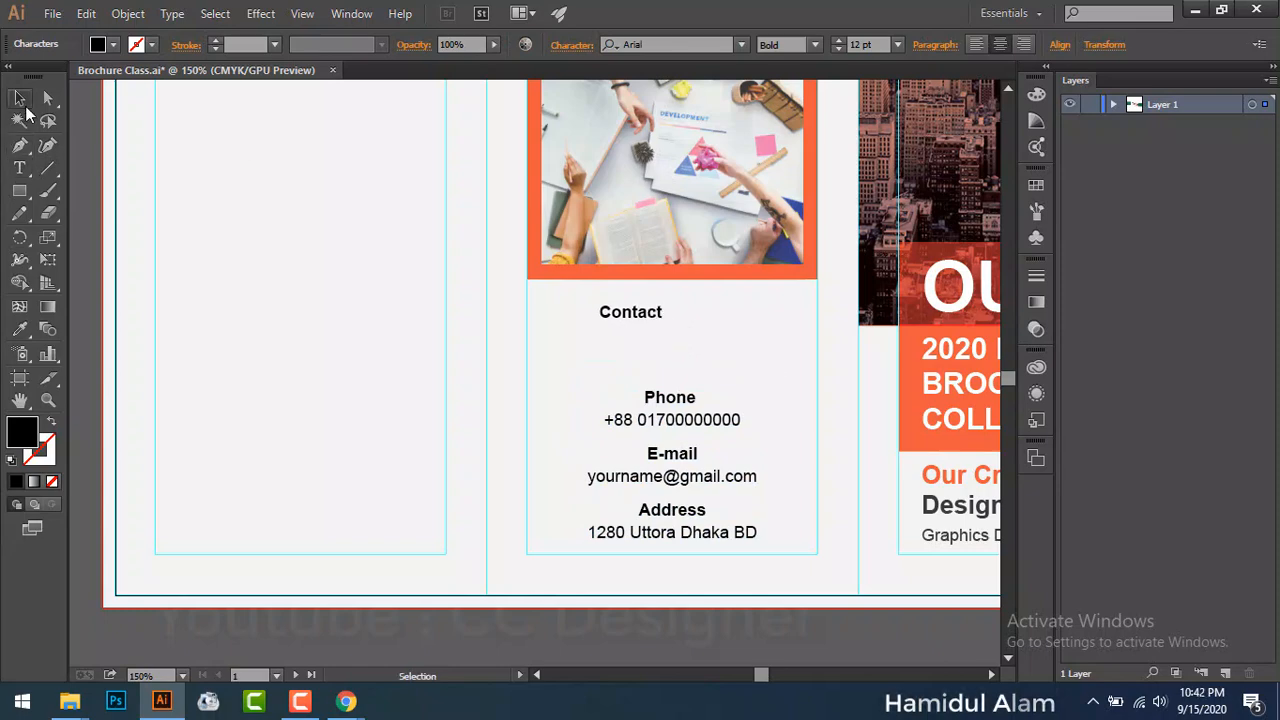
Step: Size the Contact heading to 21 pt and place it just under the photo
{"action": "left_click", "coordinate": [897, 44]}
{"action": "left_click", "coordinate": [931, 318]}
{"action": "left_click_drag", "start_coordinate": [694, 318], "coordinate": [736, 343]}
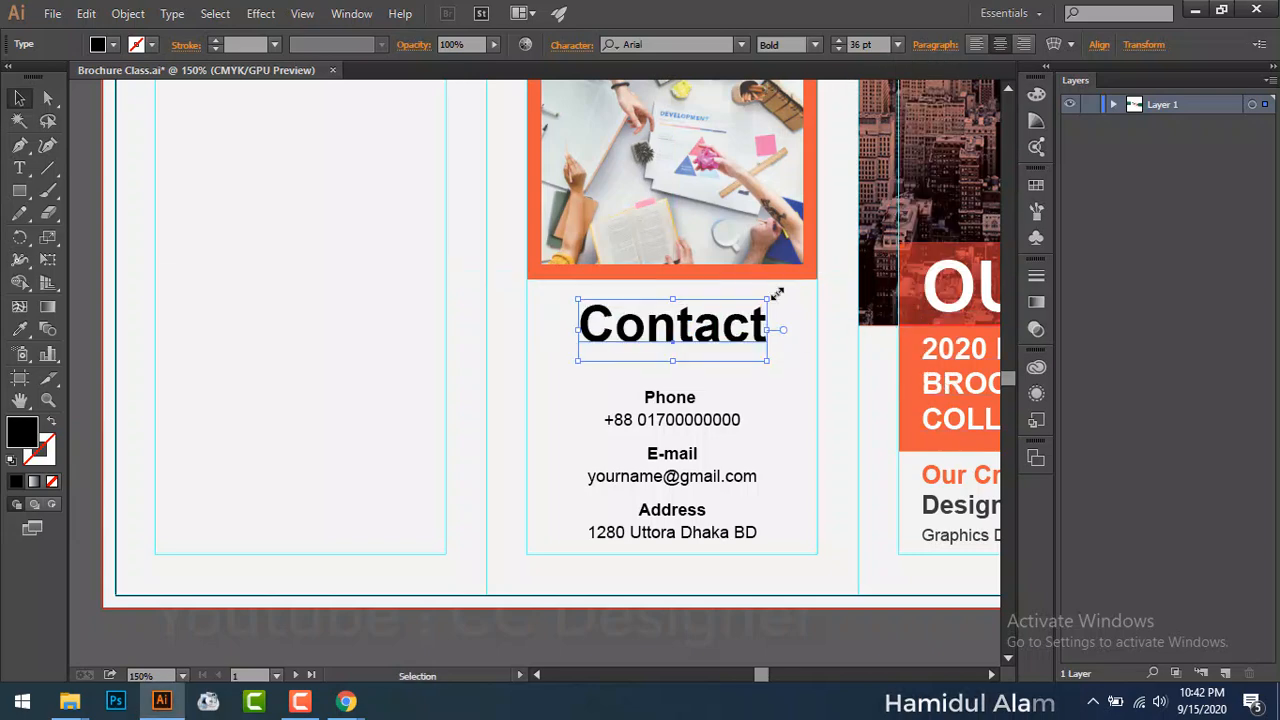
{"action": "left_click", "coordinate": [896, 44]}
{"action": "left_click", "coordinate": [922, 258]}
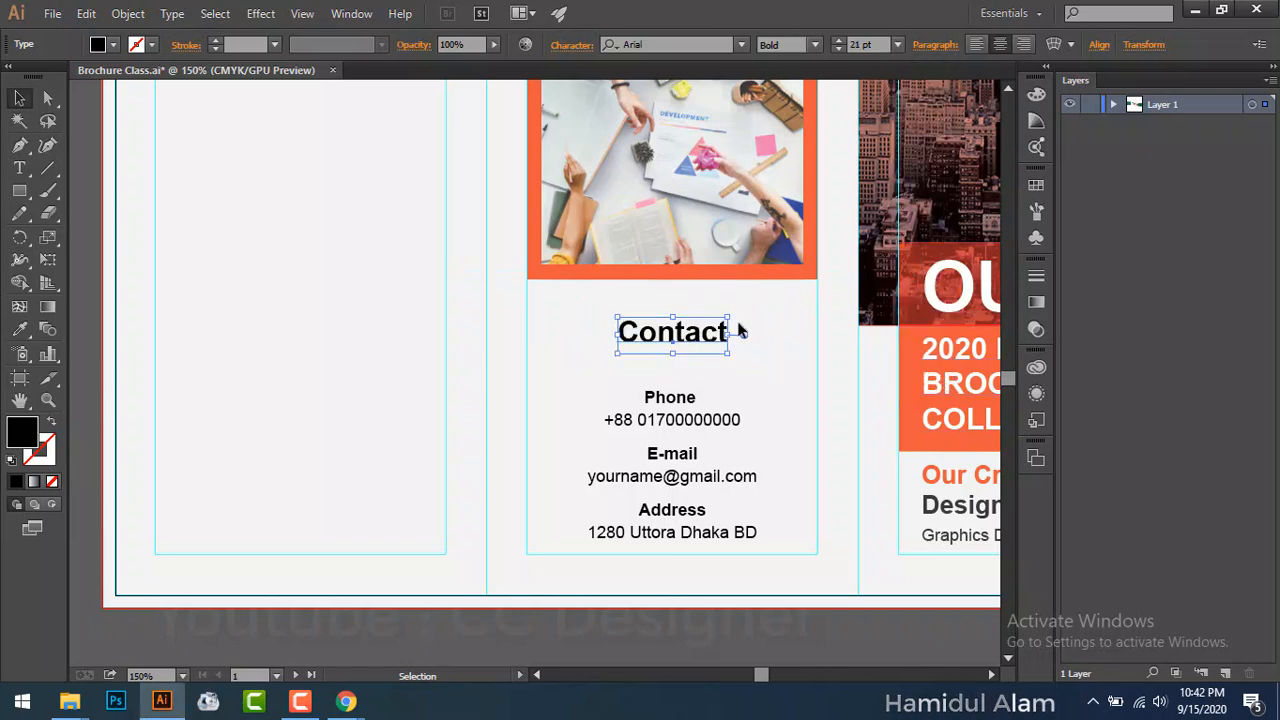
{"action": "left_click_drag", "start_coordinate": [700, 340], "coordinate": [700, 331]}
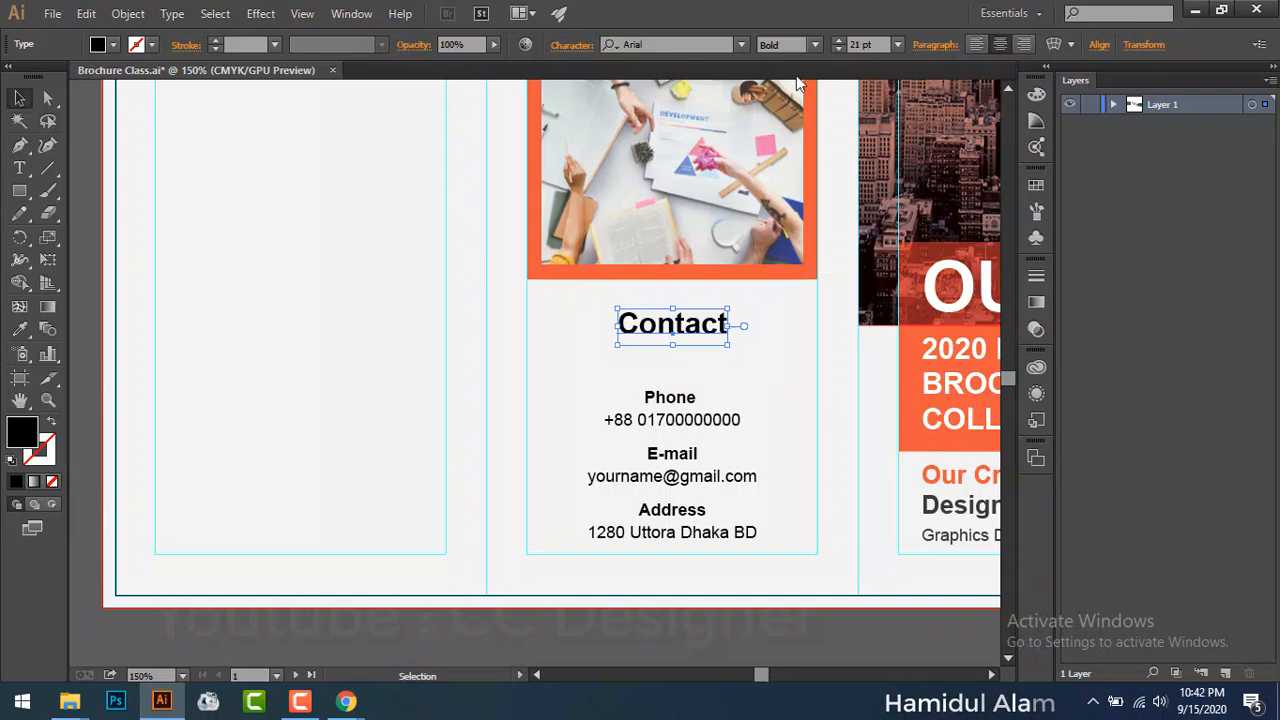
Step: Try all caps and Arial Black on Contact, then settle on Arial Bold
{"action": "left_click", "coordinate": [572, 44]}
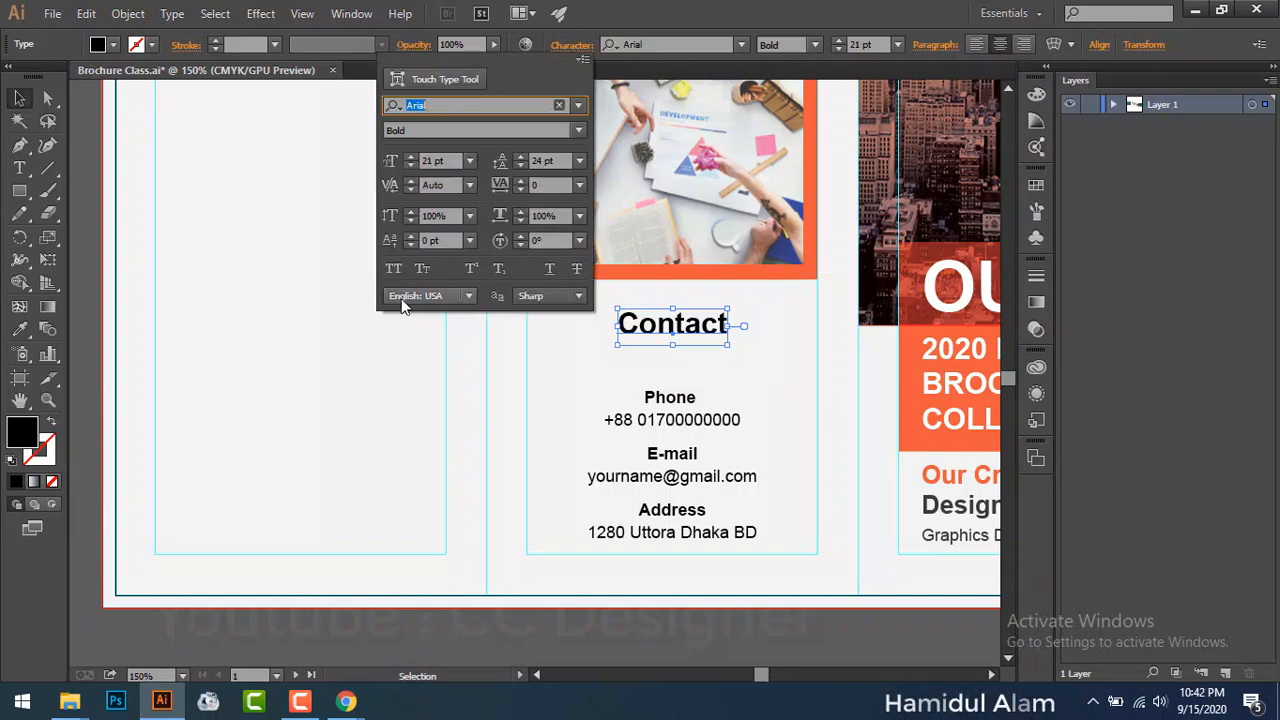
{"action": "left_click", "coordinate": [393, 268]}
{"action": "left_click", "coordinate": [393, 268]}
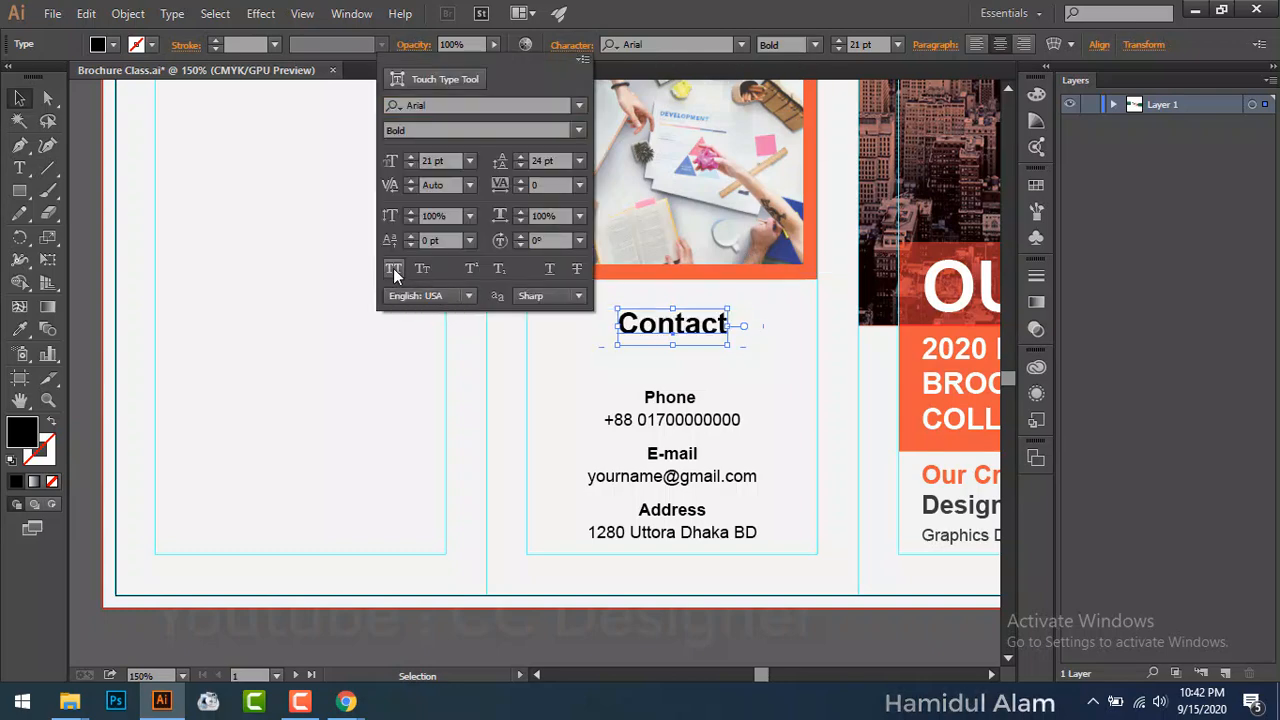
{"action": "left_click", "coordinate": [755, 325]}
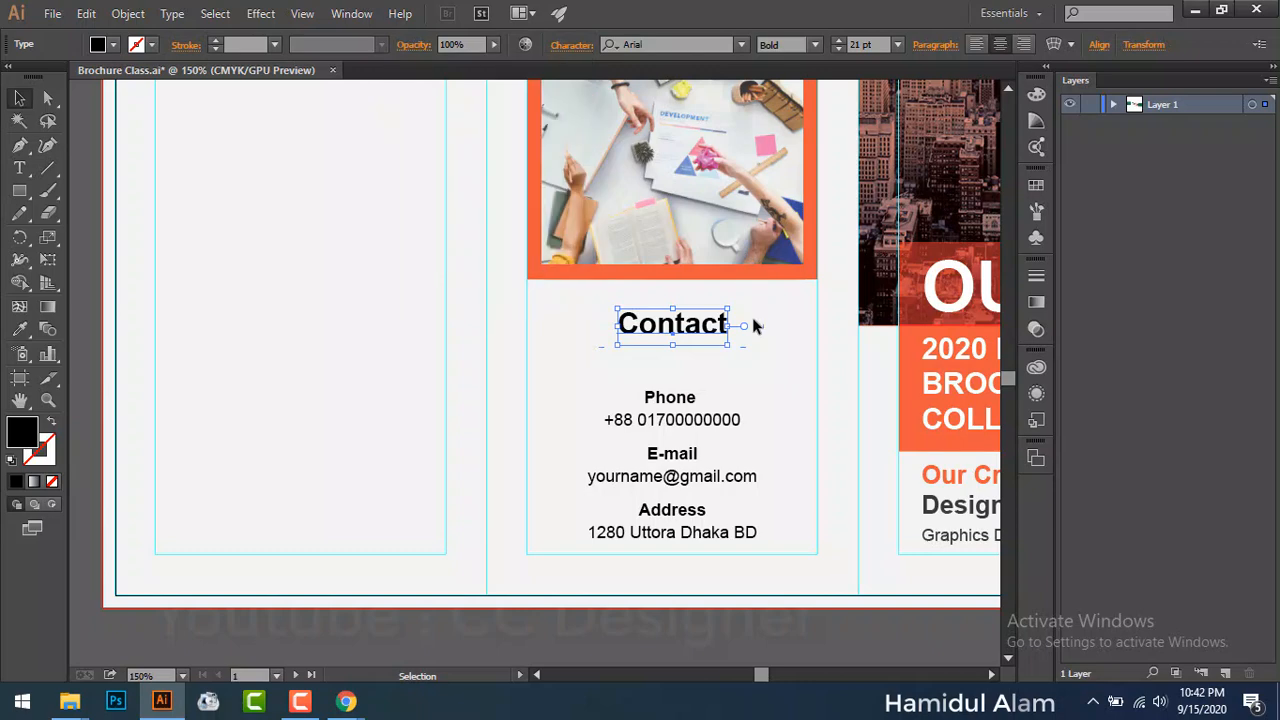
{"action": "left_click", "coordinate": [815, 44]}
{"action": "left_click", "coordinate": [785, 168]}
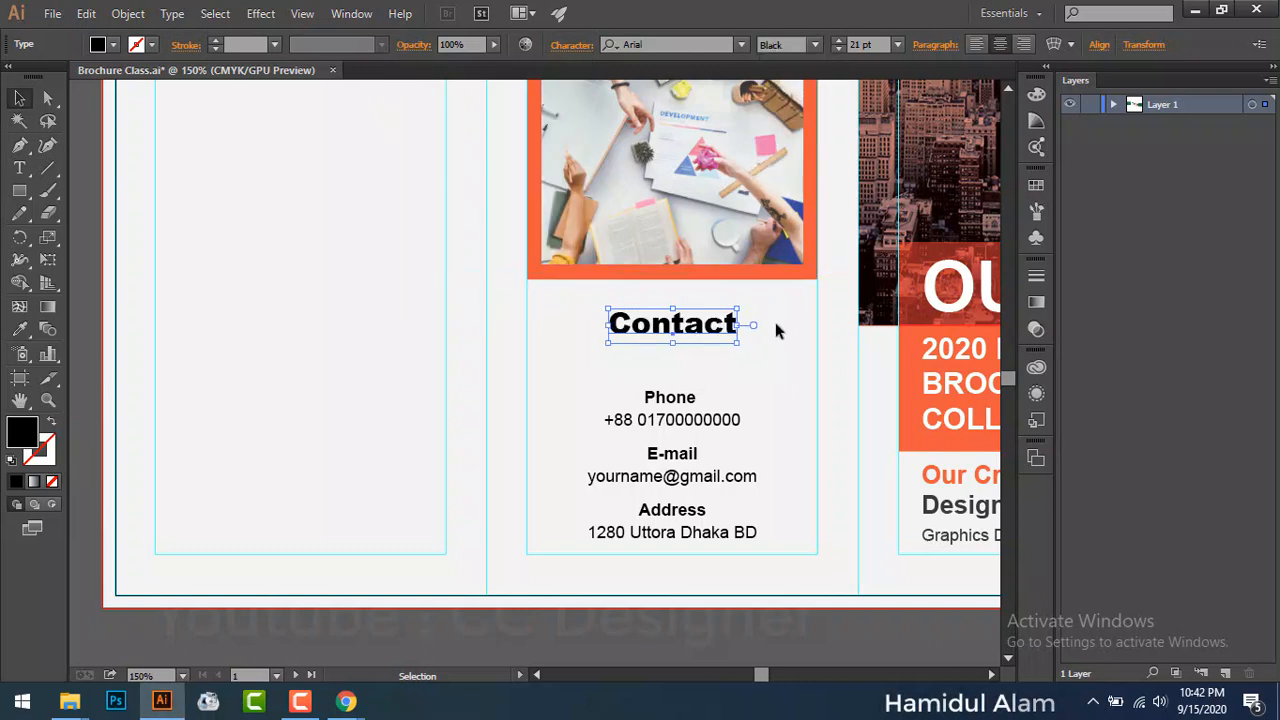
{"action": "left_click", "coordinate": [777, 328]}
{"action": "left_click", "coordinate": [700, 323]}
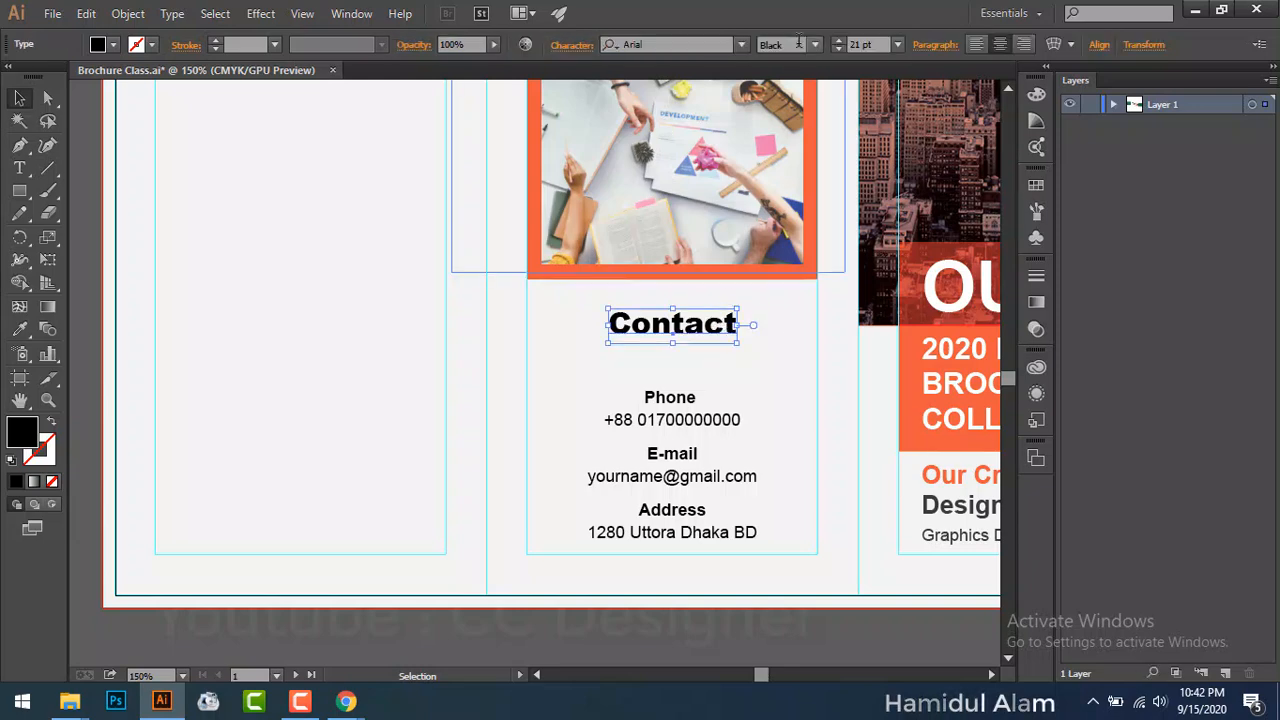
{"action": "left_click", "coordinate": [815, 44]}
{"action": "left_click", "coordinate": [799, 124]}
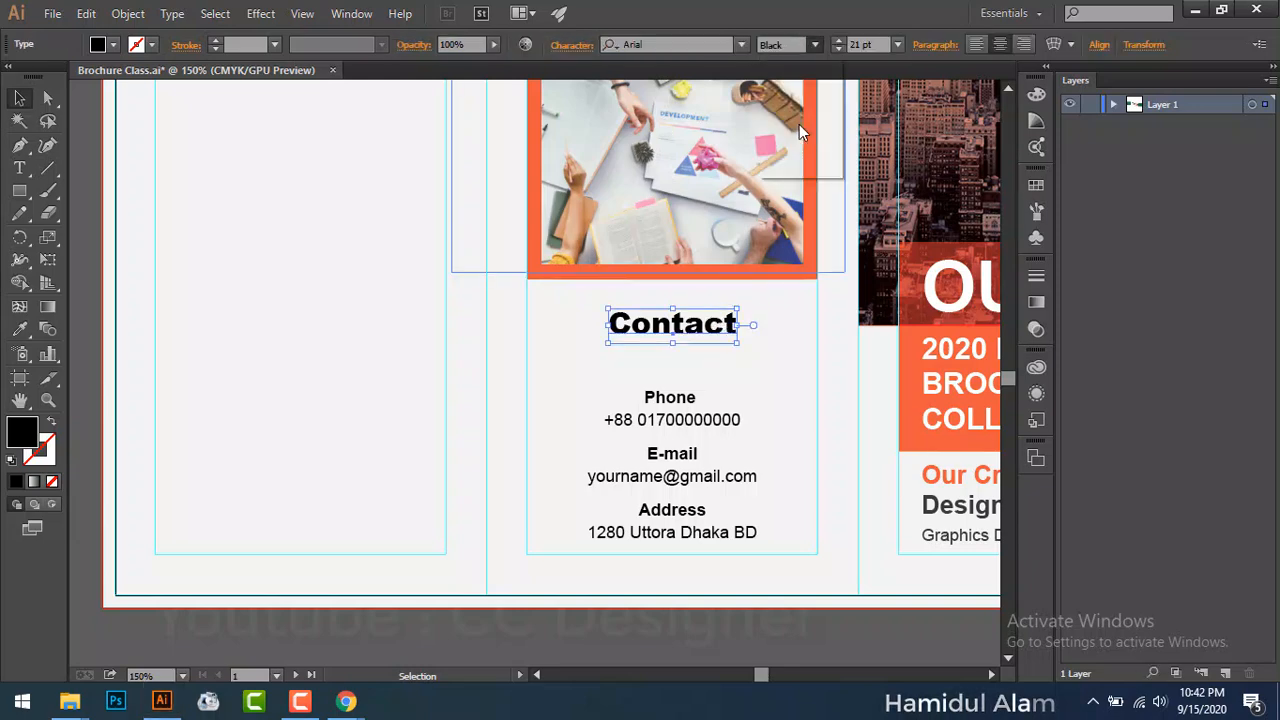
{"action": "left_click", "coordinate": [747, 356]}
{"action": "left_click", "coordinate": [730, 420]}
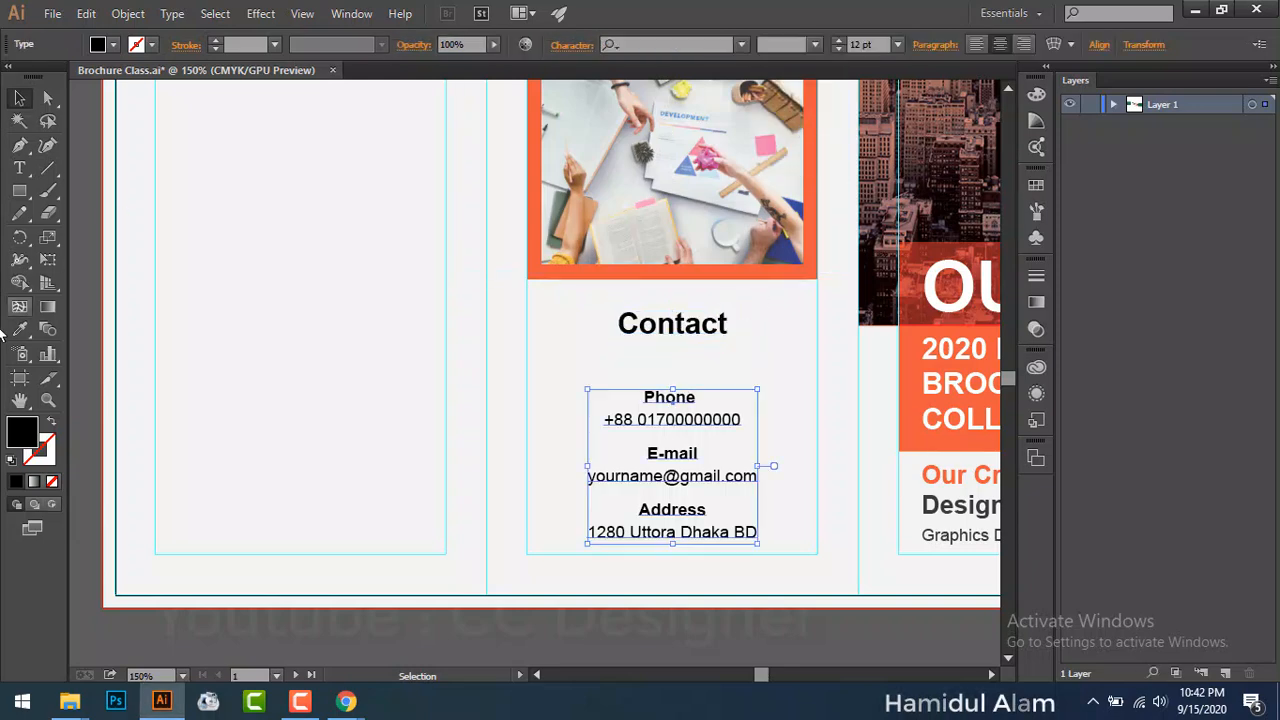
Step: Draw a thin bar under the Contact heading and give it the red swatch's fill
{"action": "left_click", "coordinate": [20, 191]}
{"action": "left_click", "coordinate": [112, 190]}
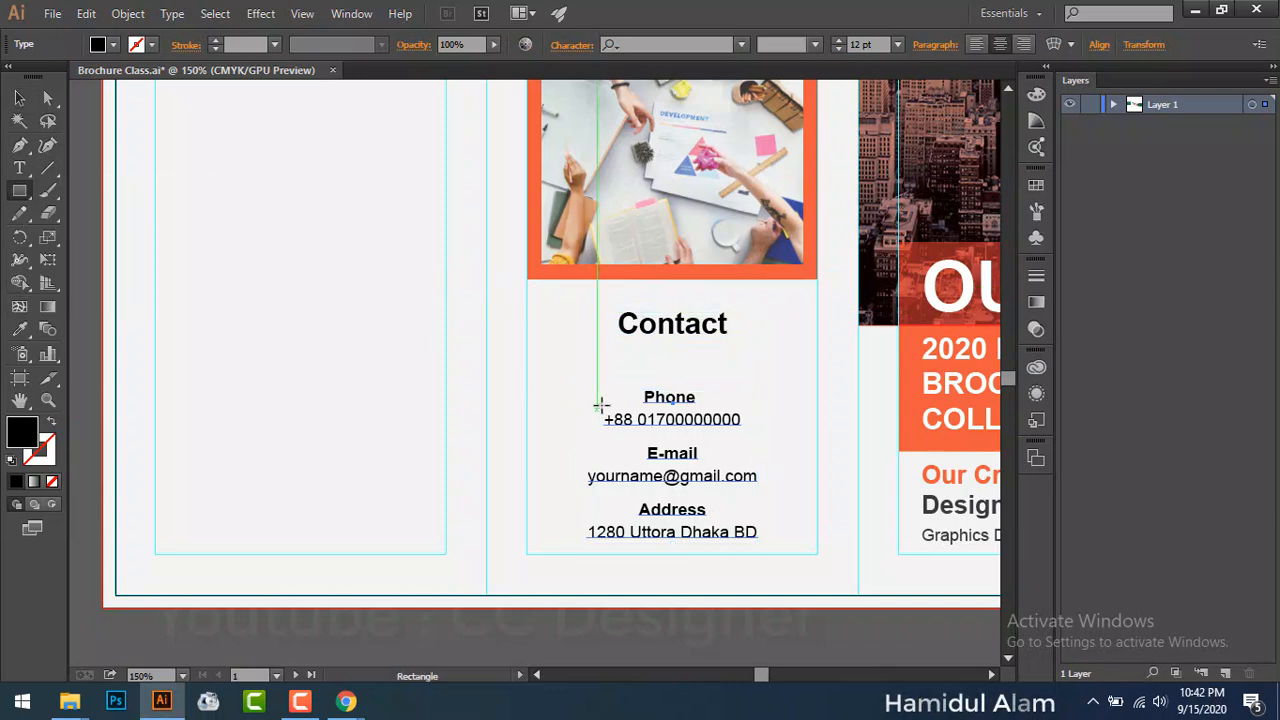
{"action": "left_click_drag", "start_coordinate": [629, 357], "coordinate": [714, 362]}
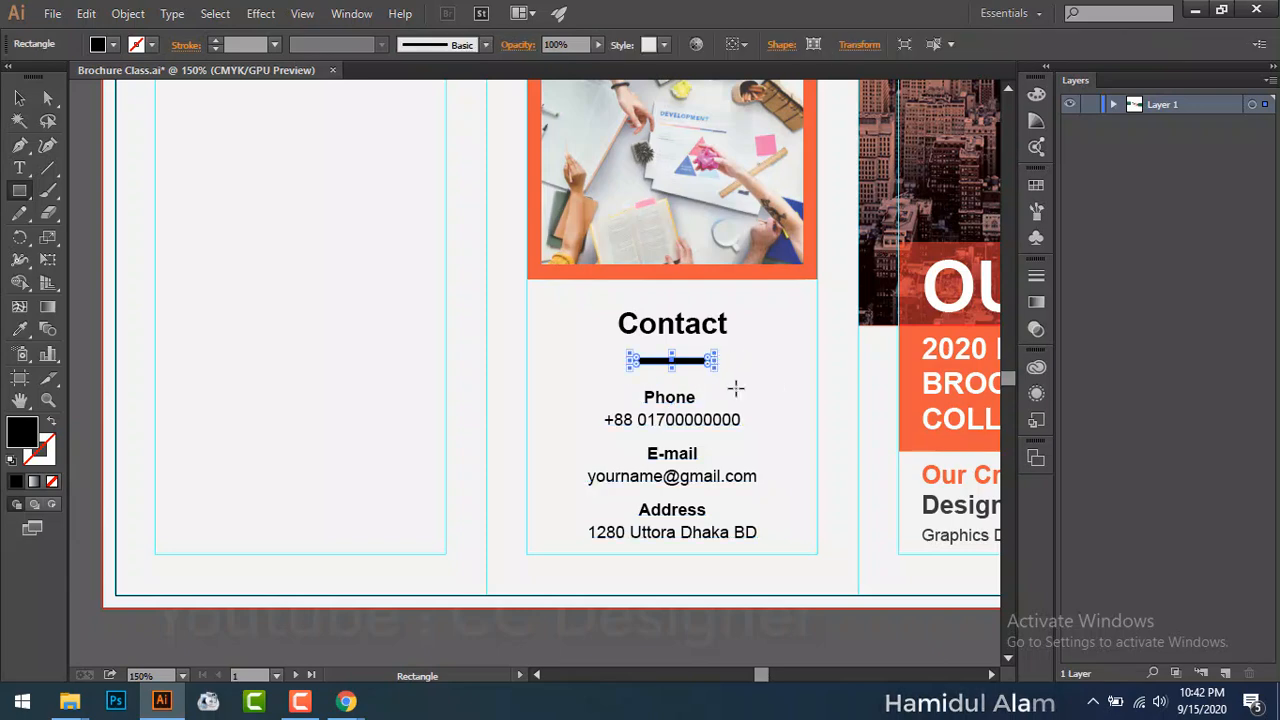
{"action": "left_click_drag", "start_coordinate": [243, 377], "coordinate": [380, 374]}
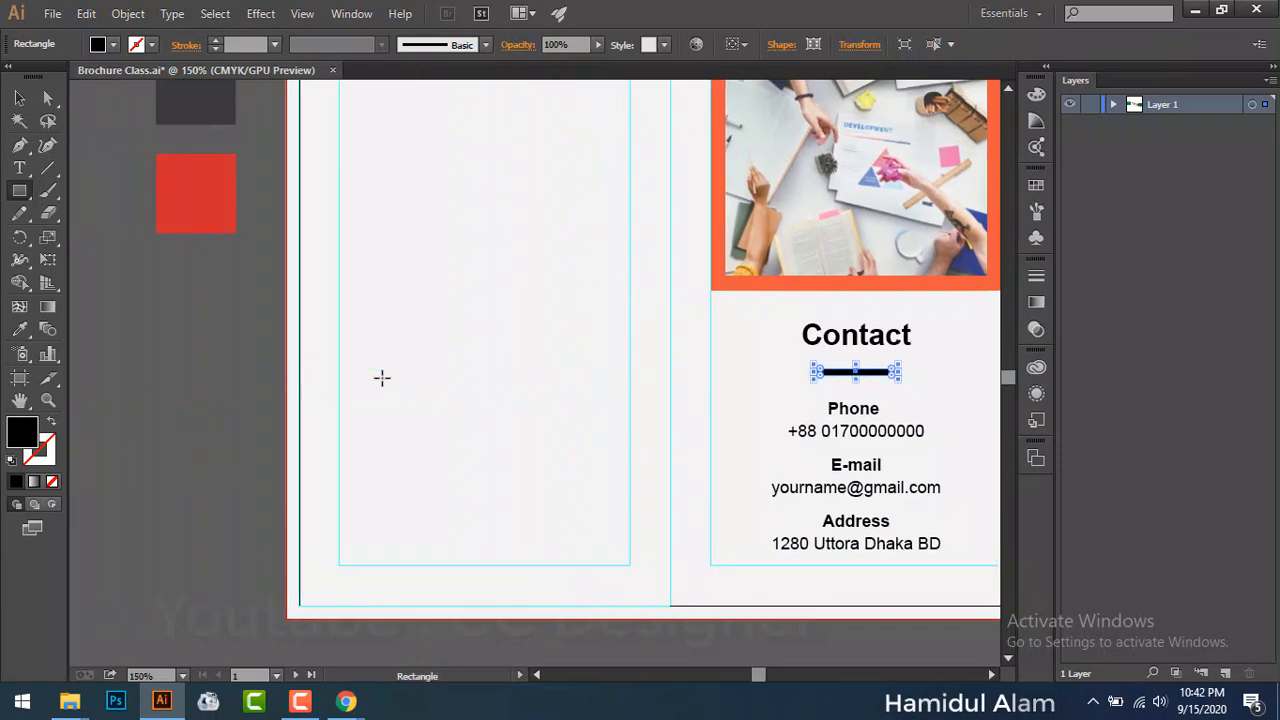
{"action": "left_click", "coordinate": [19, 329]}
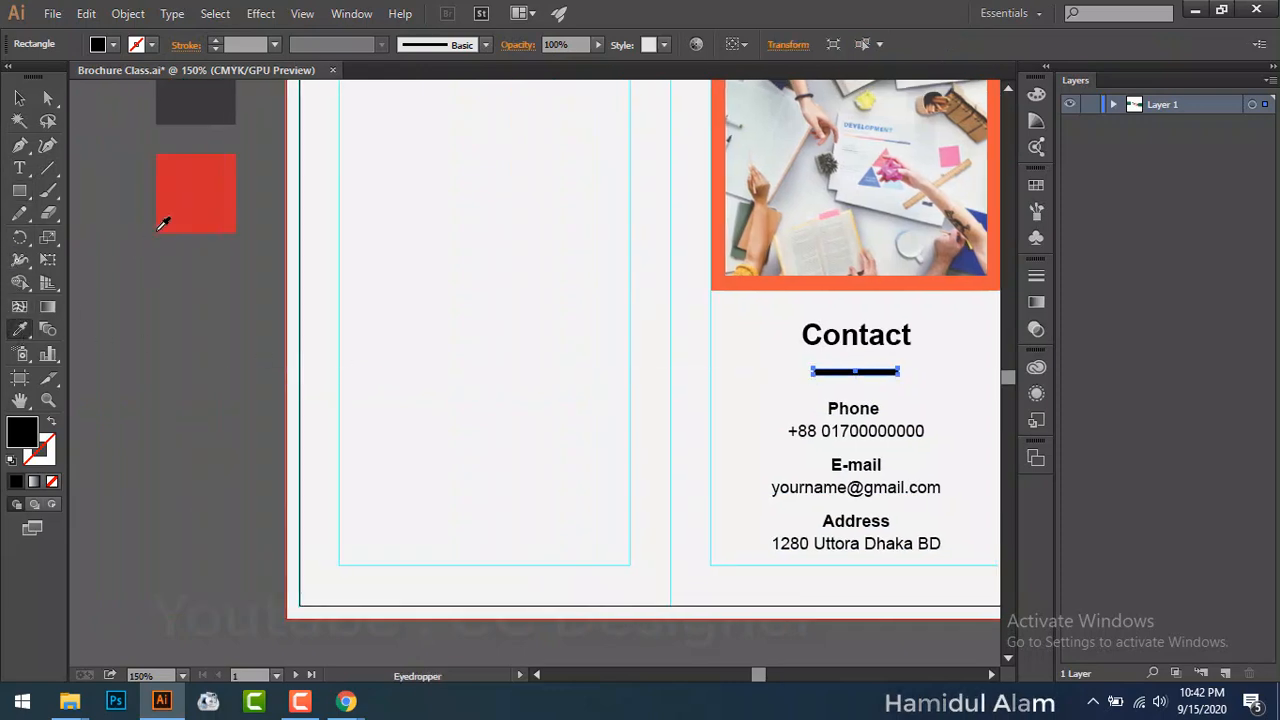
{"action": "left_click", "coordinate": [201, 196]}
{"action": "left_click", "coordinate": [19, 97]}
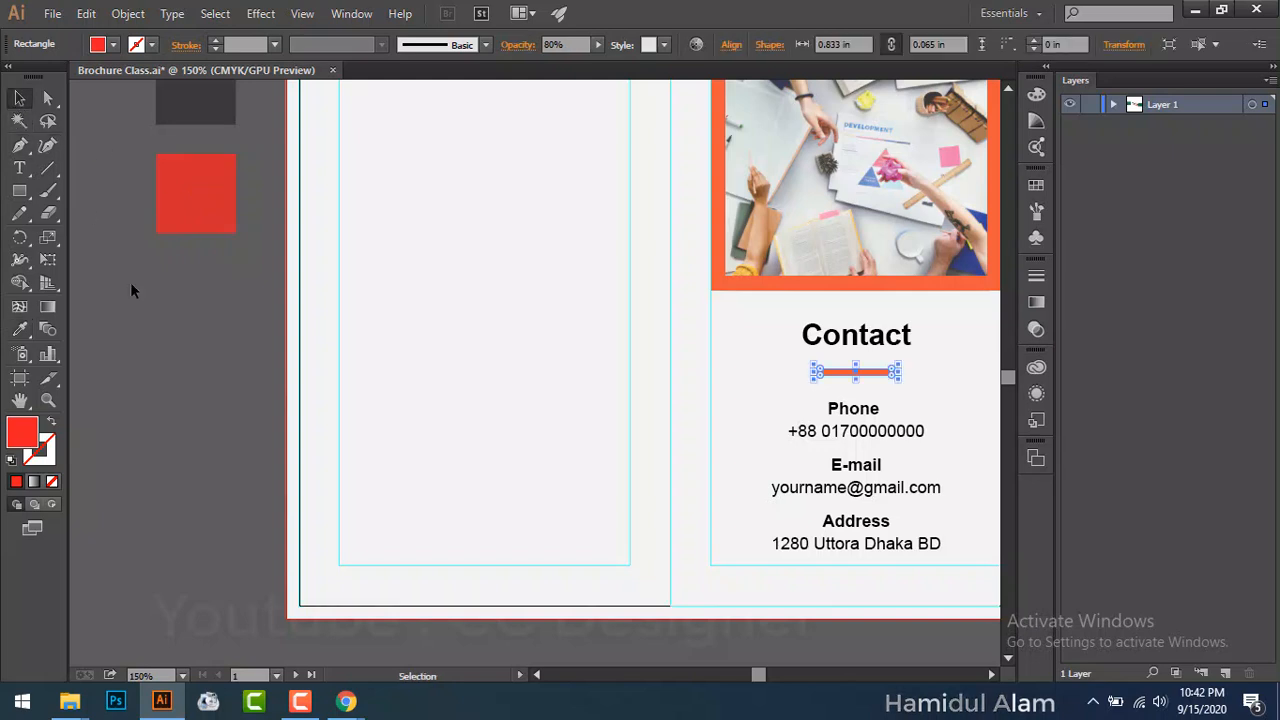
{"action": "left_click", "coordinate": [164, 340]}
Step: Move the contact details block slightly lower
{"action": "left_click_drag", "start_coordinate": [449, 366], "coordinate": [299, 331]}
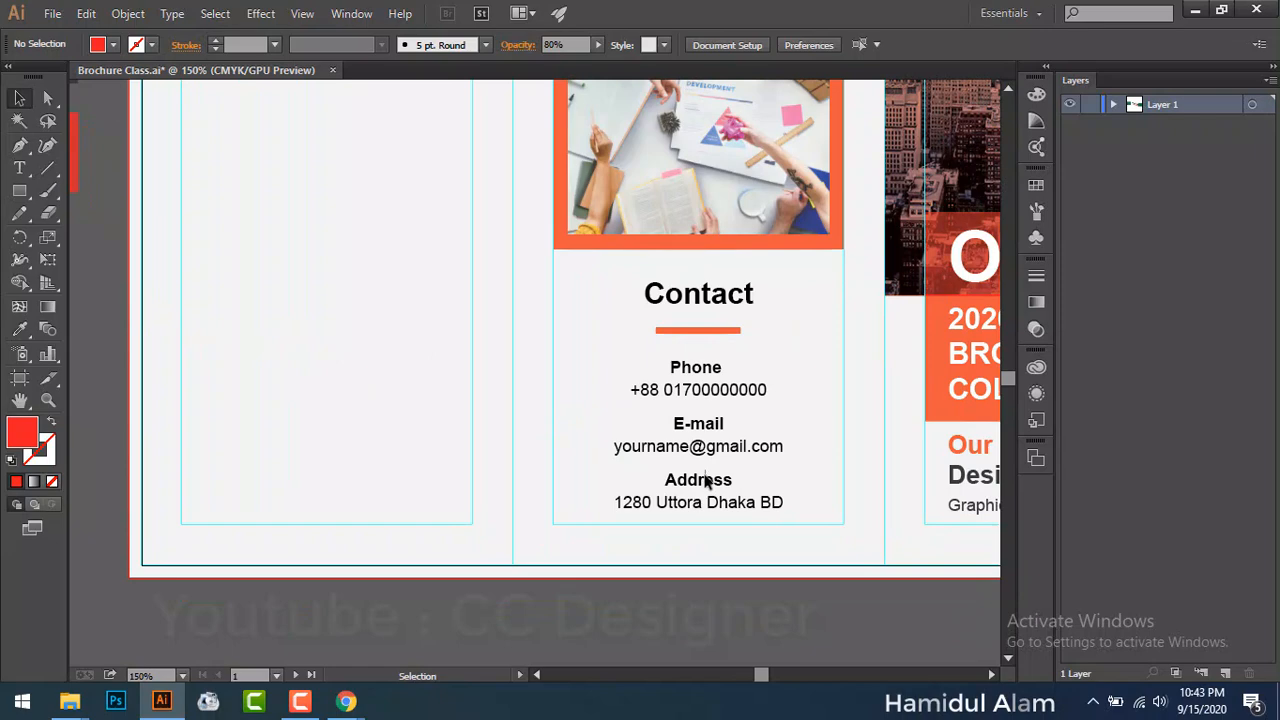
{"action": "left_click_drag", "start_coordinate": [705, 480], "coordinate": [704, 497]}
{"action": "key", "text": "Down"}
{"action": "key", "text": "Down"}
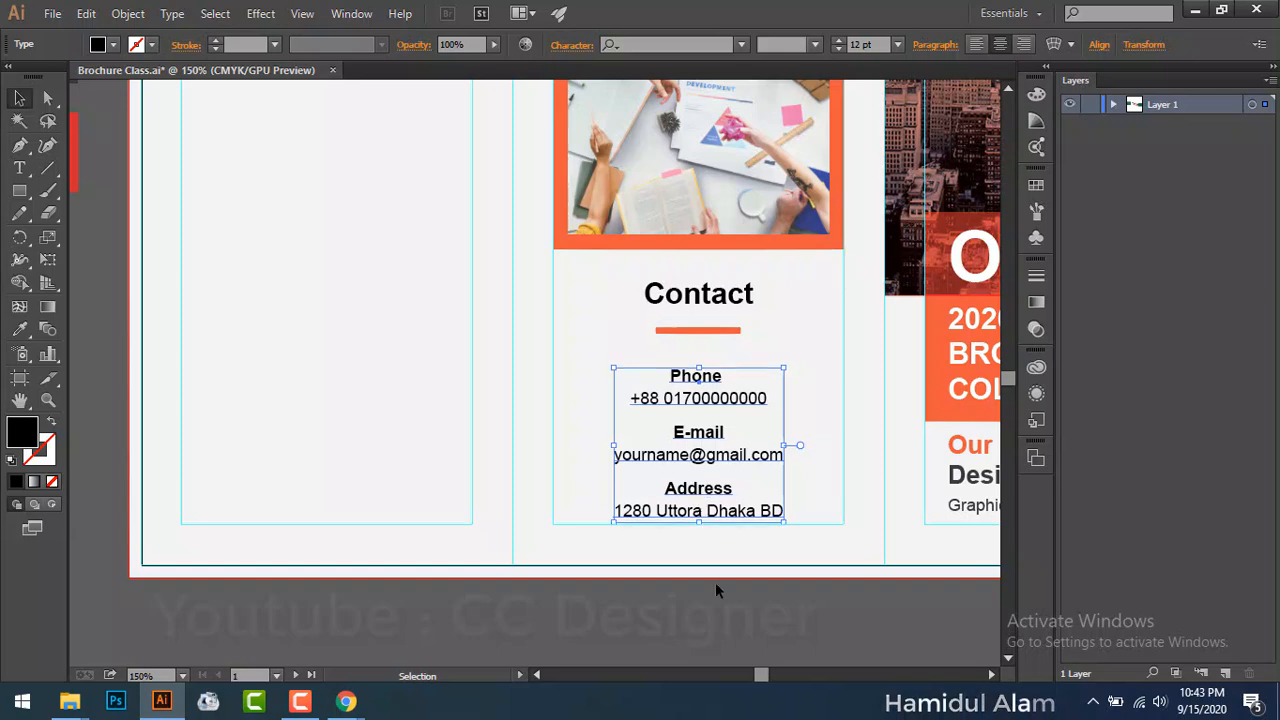
{"action": "left_click", "coordinate": [675, 625]}
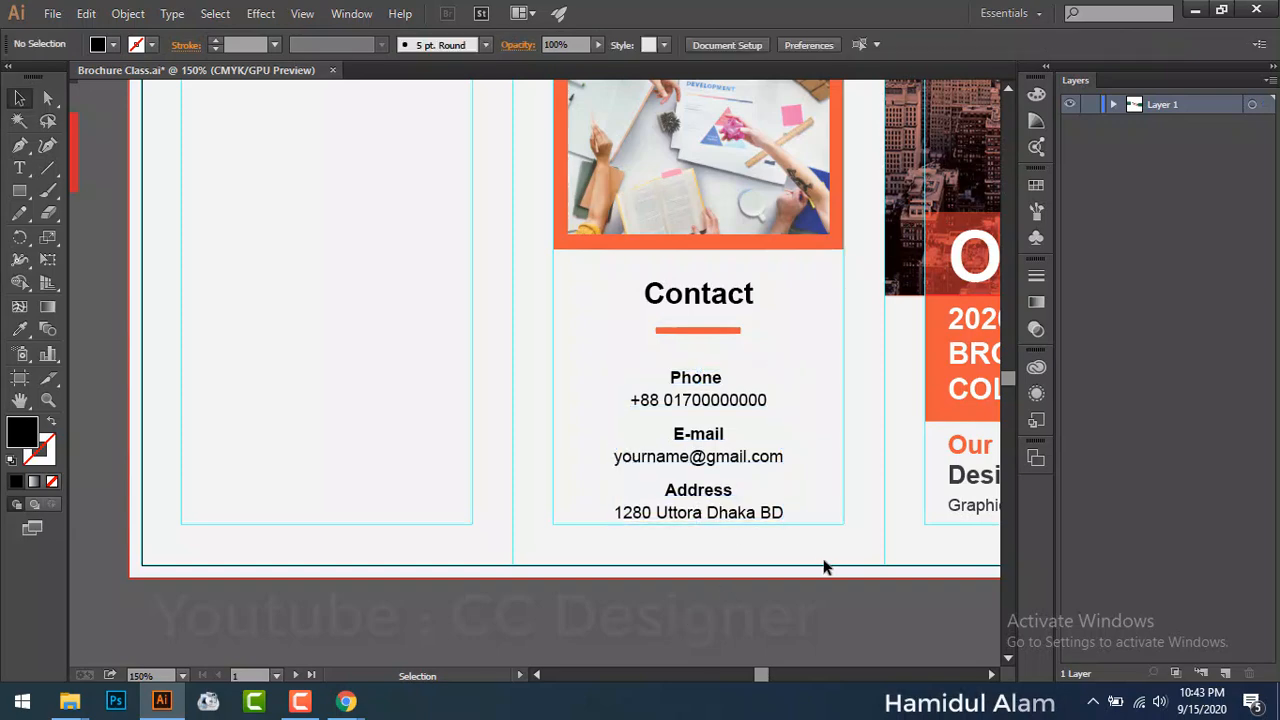
{"action": "scroll", "coordinate": [845, 566], "scroll_direction": "right", "scroll_amount": 5}
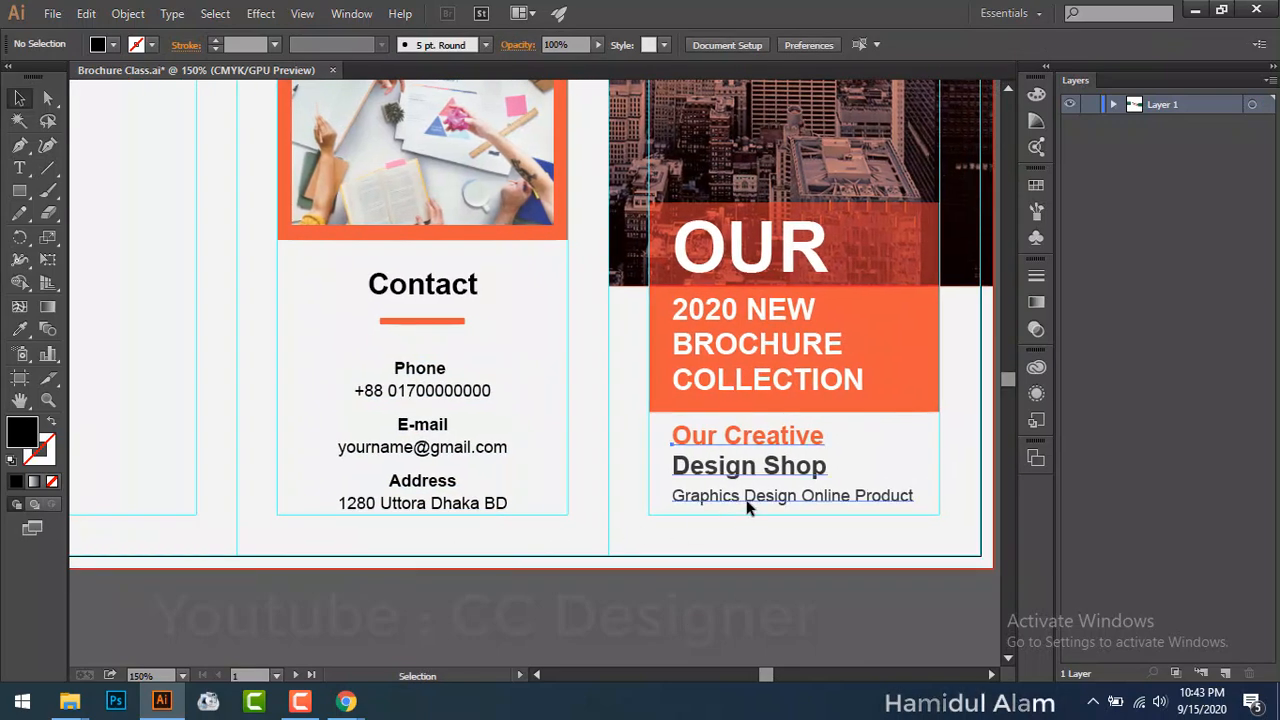
Step: Nudge the Our Creative / Design Shop text down two steps
{"action": "left_click", "coordinate": [748, 507]}
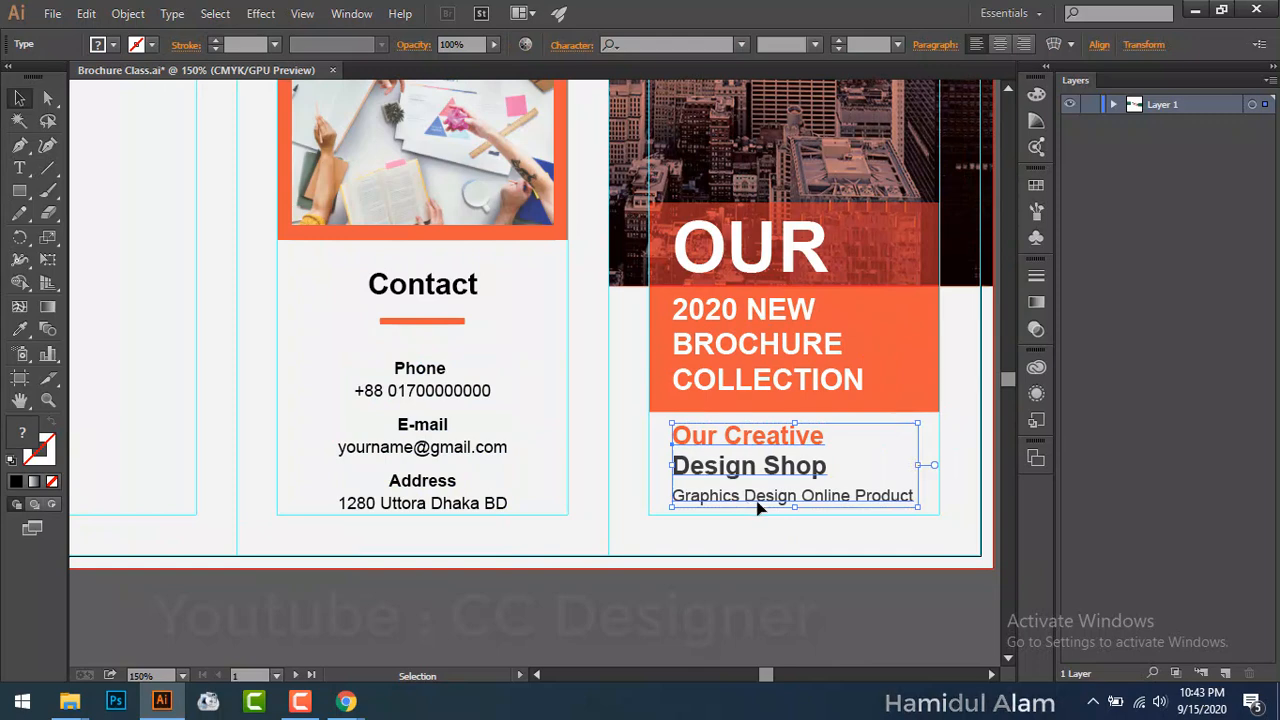
{"action": "key", "text": "Down"}
{"action": "key", "text": "Down"}
{"action": "key", "text": "Down"}
{"action": "key", "text": "Down"}
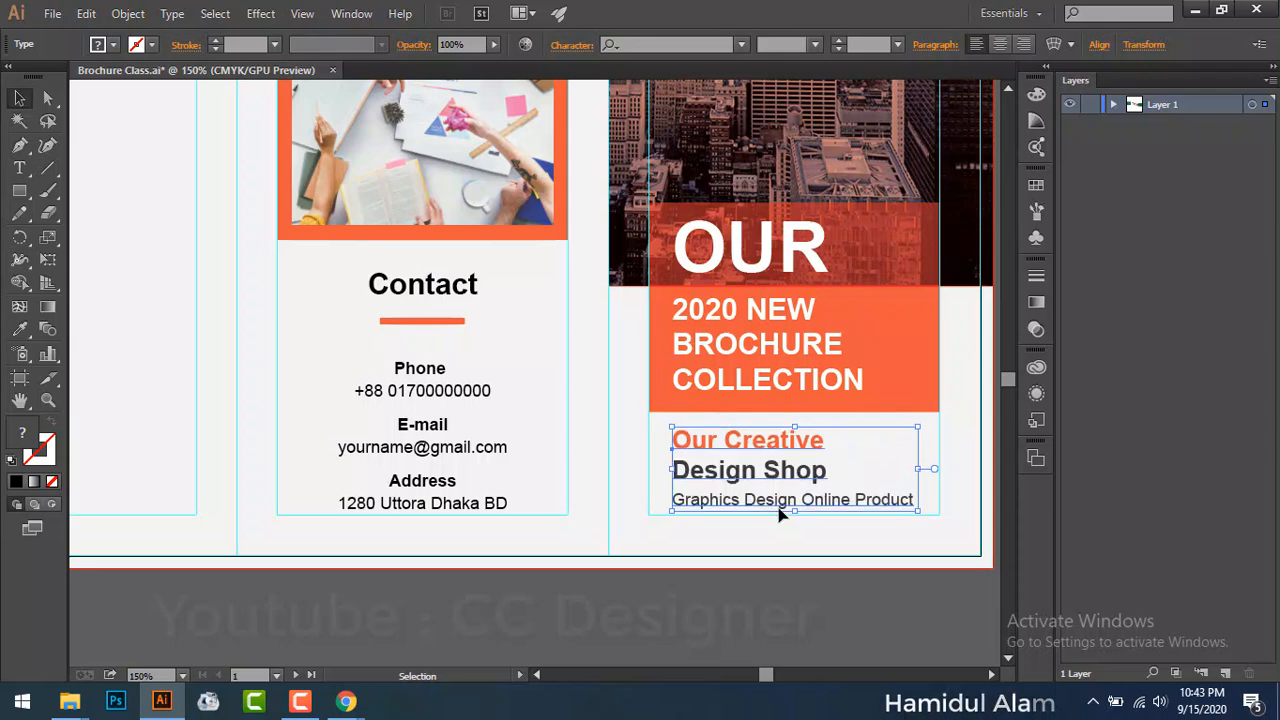
{"action": "key", "text": "Down"}
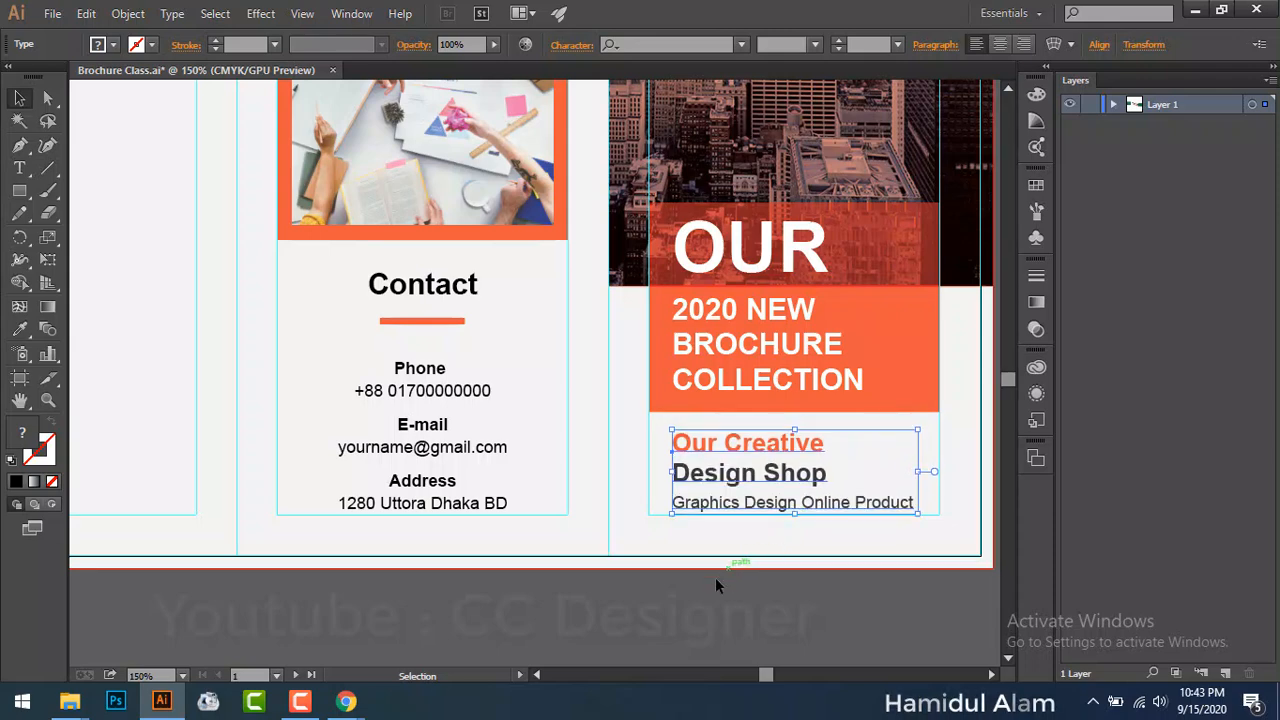
{"action": "left_click", "coordinate": [705, 588]}
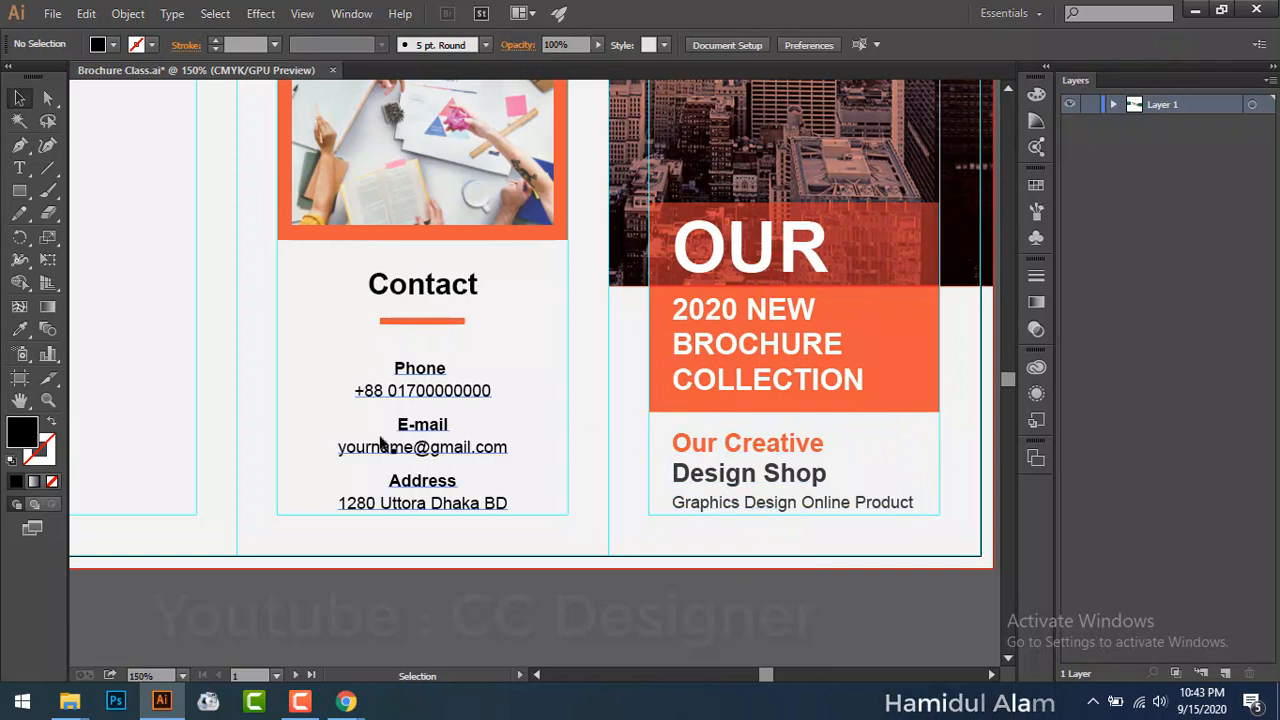
Step: Place a dark square over the Contact panel and copy it into the left panel
{"action": "left_click_drag", "start_coordinate": [343, 362], "coordinate": [376, 392]}
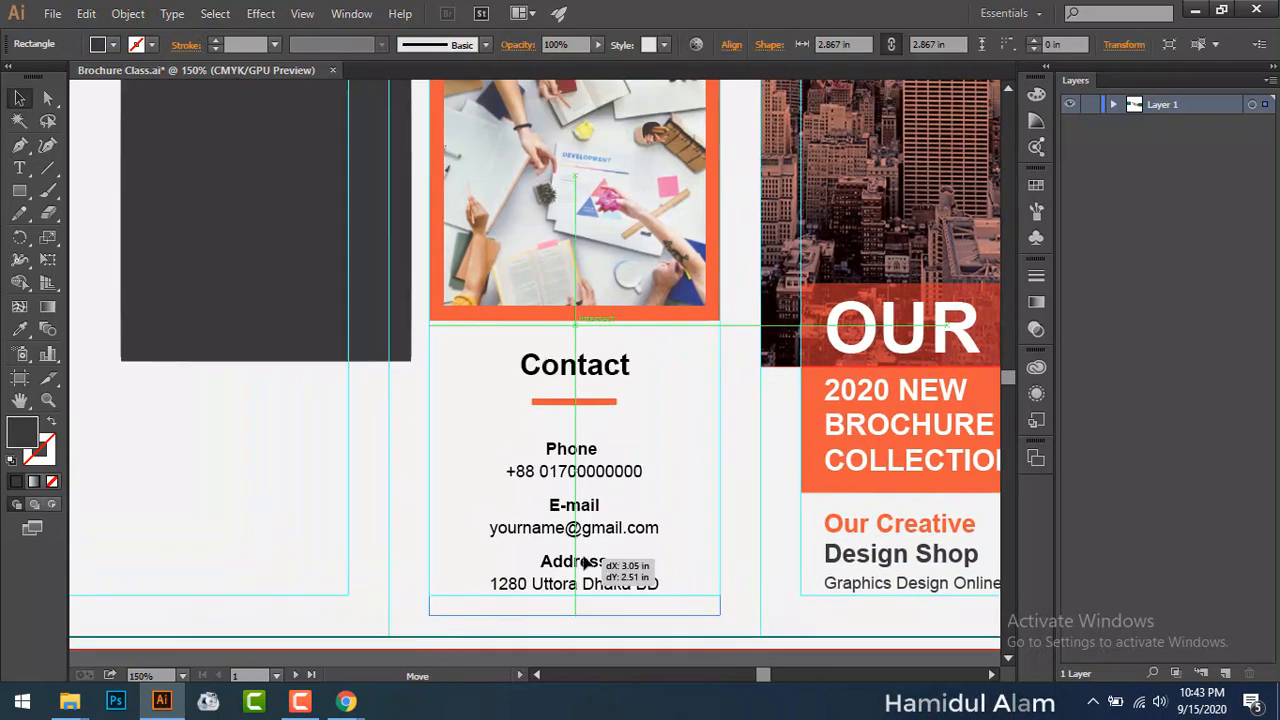
{"action": "left_click_drag", "start_coordinate": [566, 478], "coordinate": [570, 482]}
{"action": "scroll", "coordinate": [600, 612], "scroll_direction": "down", "scroll_amount": 1}
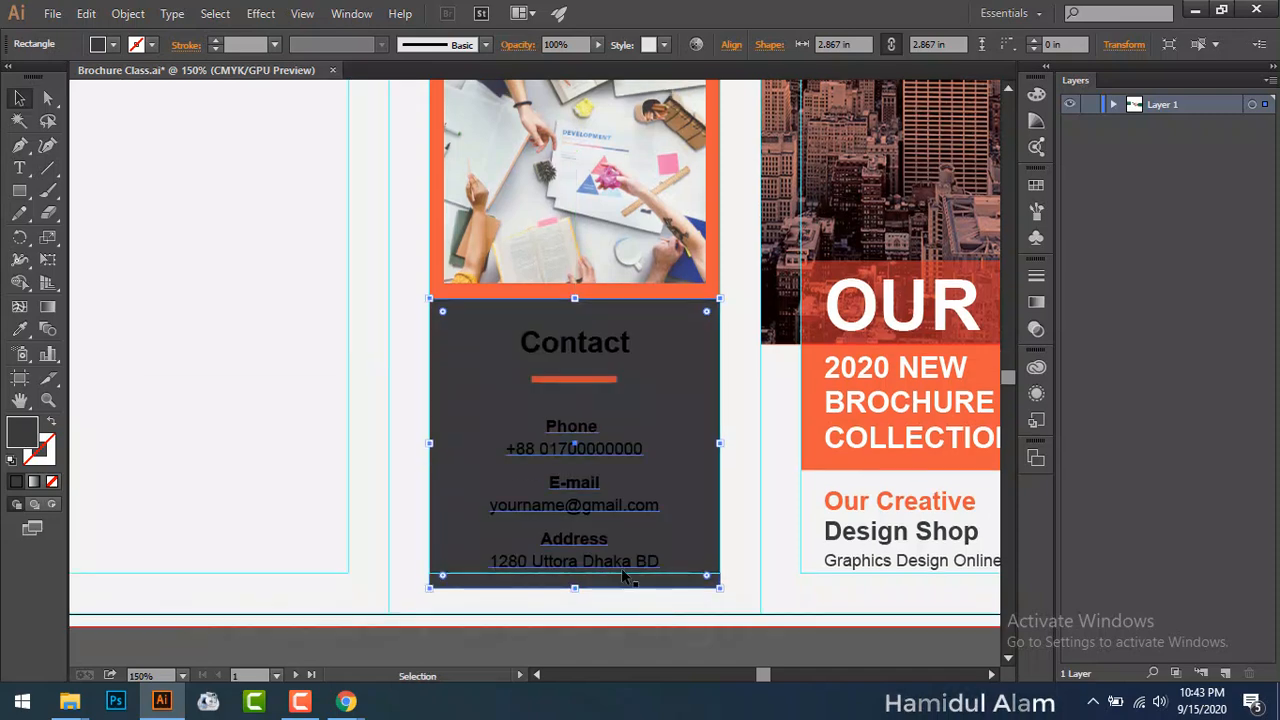
{"action": "left_click_drag", "start_coordinate": [666, 526], "coordinate": [270, 384]}
{"action": "left_click_drag", "start_coordinate": [206, 489], "coordinate": [494, 480]}
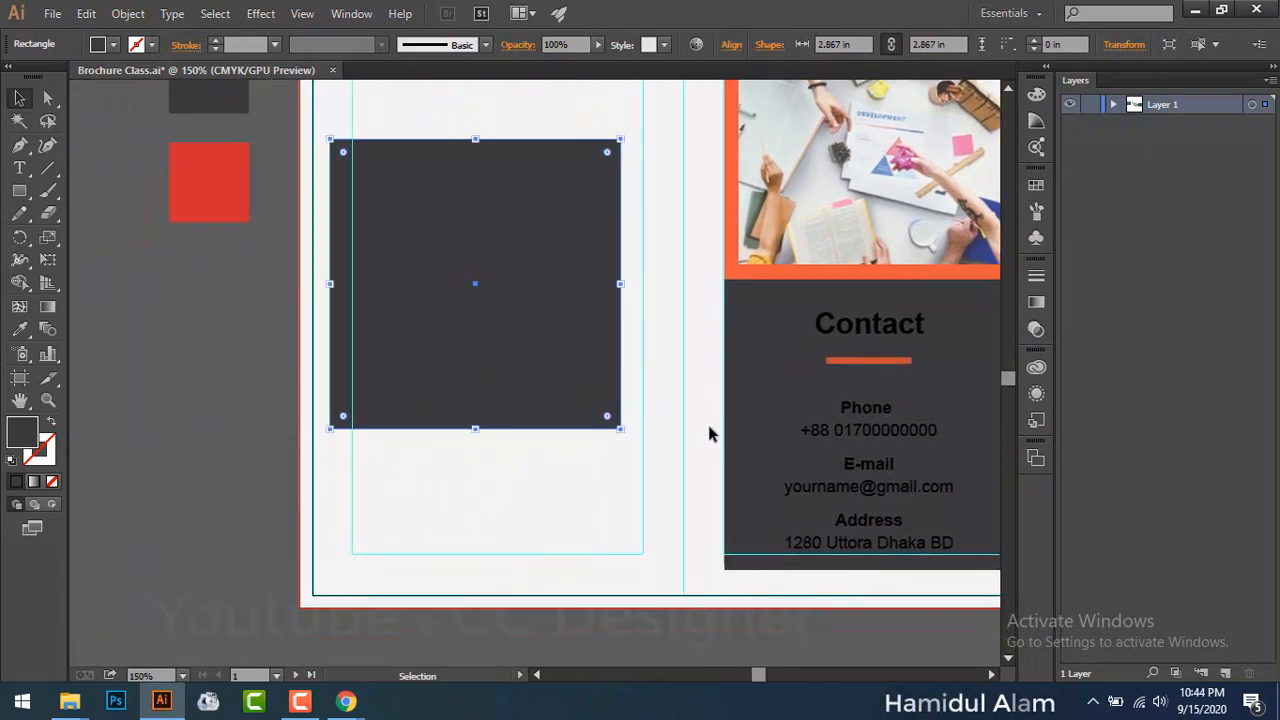
{"action": "left_click", "coordinate": [735, 420]}
{"action": "left_click", "coordinate": [19, 329]}
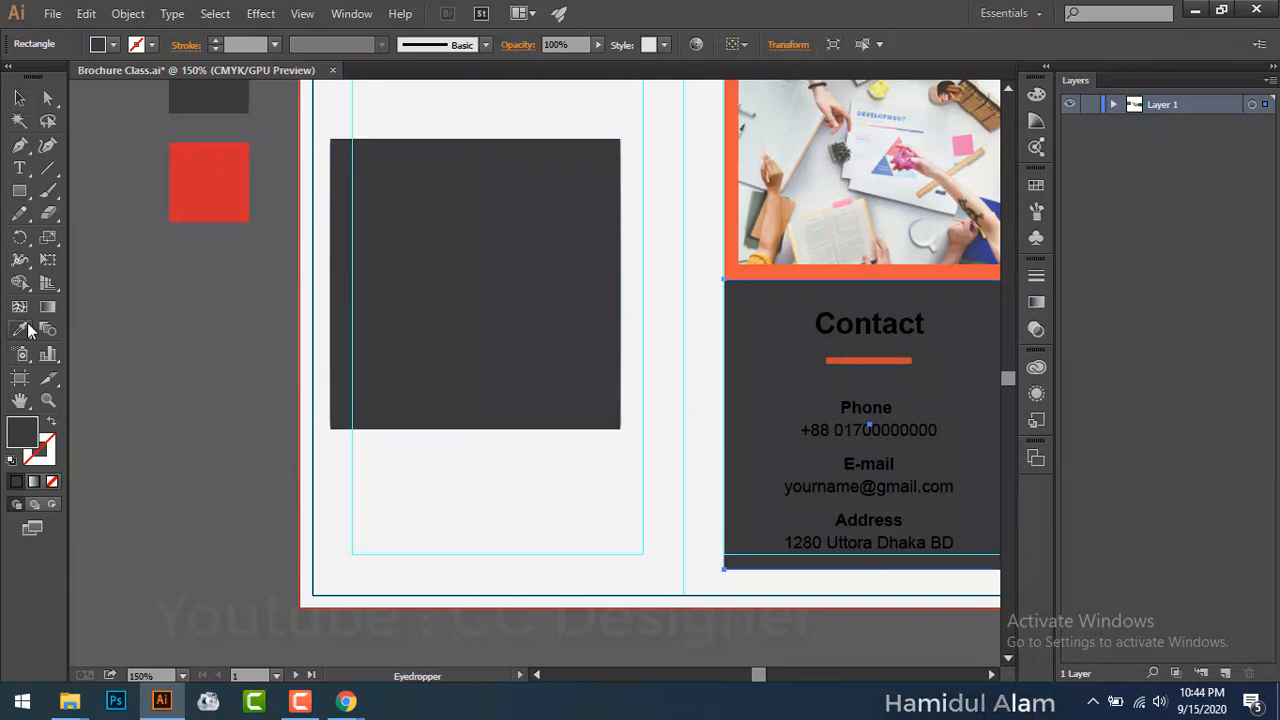
Step: Sample the red square's colour onto the Contact box, then fit the artboard in the window
{"action": "left_click", "coordinate": [231, 172]}
{"action": "key", "text": "v"}
{"action": "left_click", "coordinate": [239, 350]}
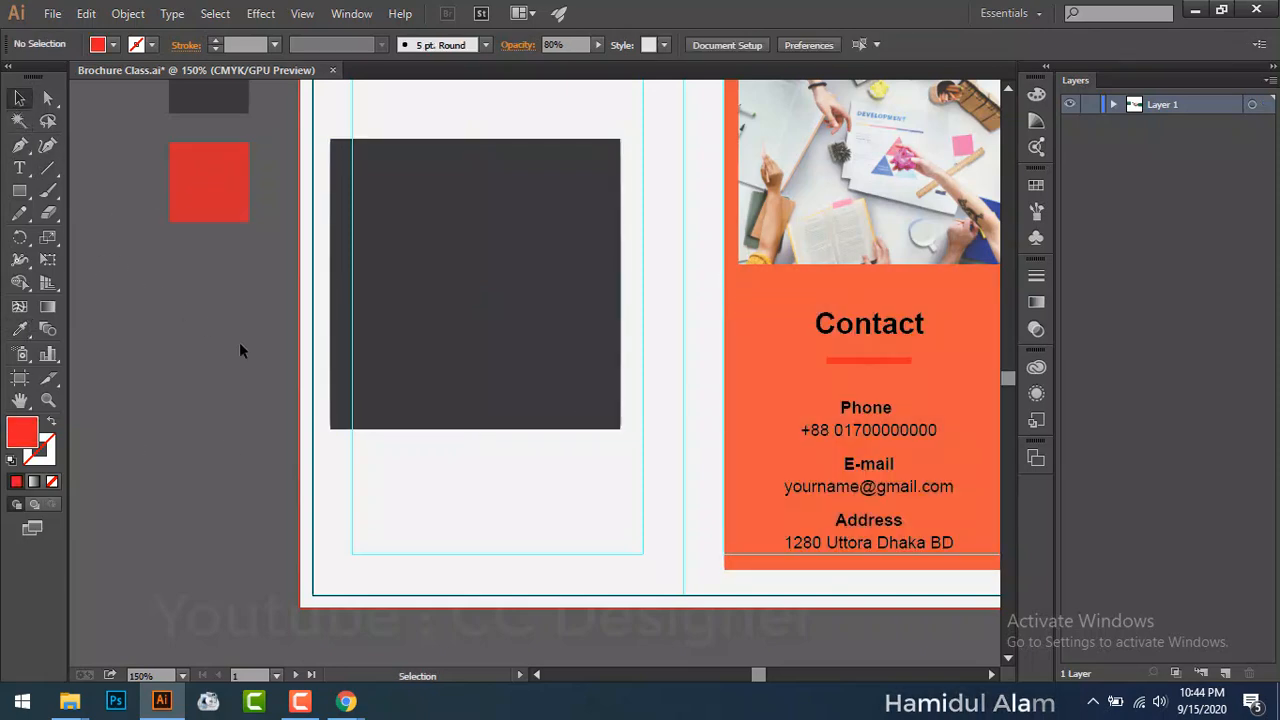
{"action": "scroll", "coordinate": [266, 406], "scroll_direction": "right", "scroll_amount": 5}
{"action": "scroll", "coordinate": [405, 500], "scroll_direction": "up", "scroll_amount": 4}
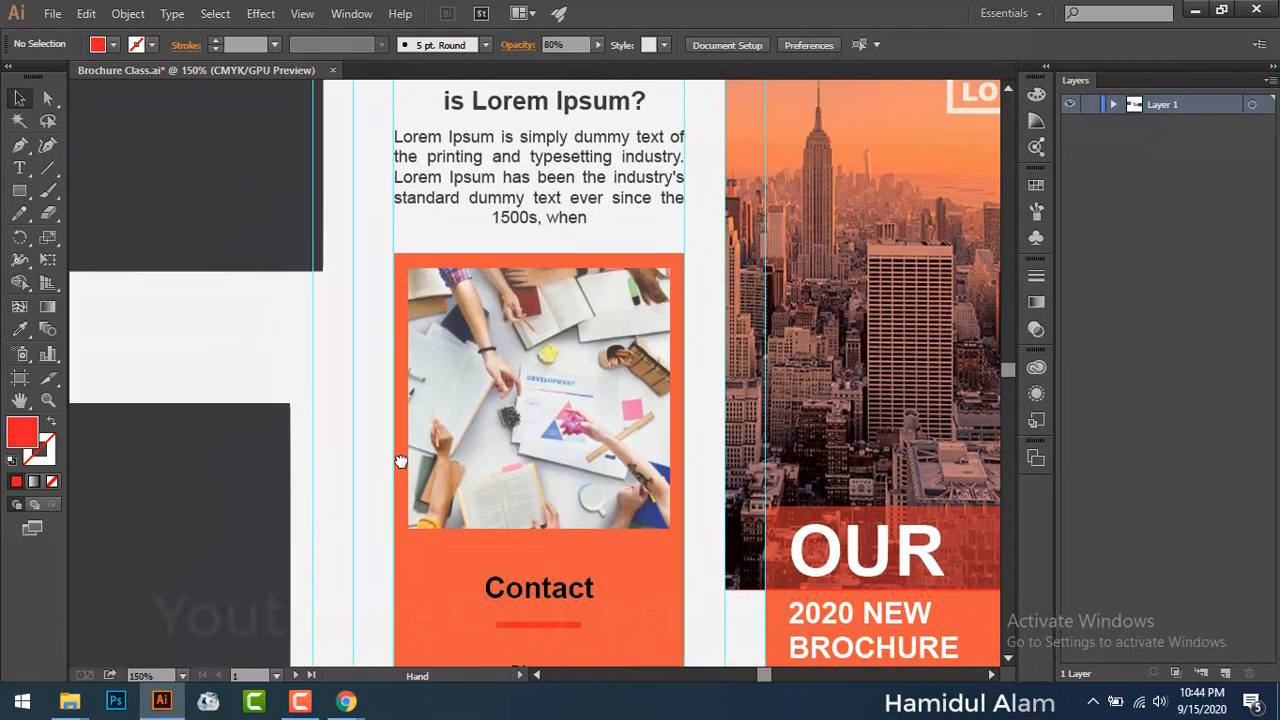
{"action": "scroll", "coordinate": [400, 461], "scroll_direction": "down", "scroll_amount": 1}
{"action": "key", "text": "ctrl+0"}
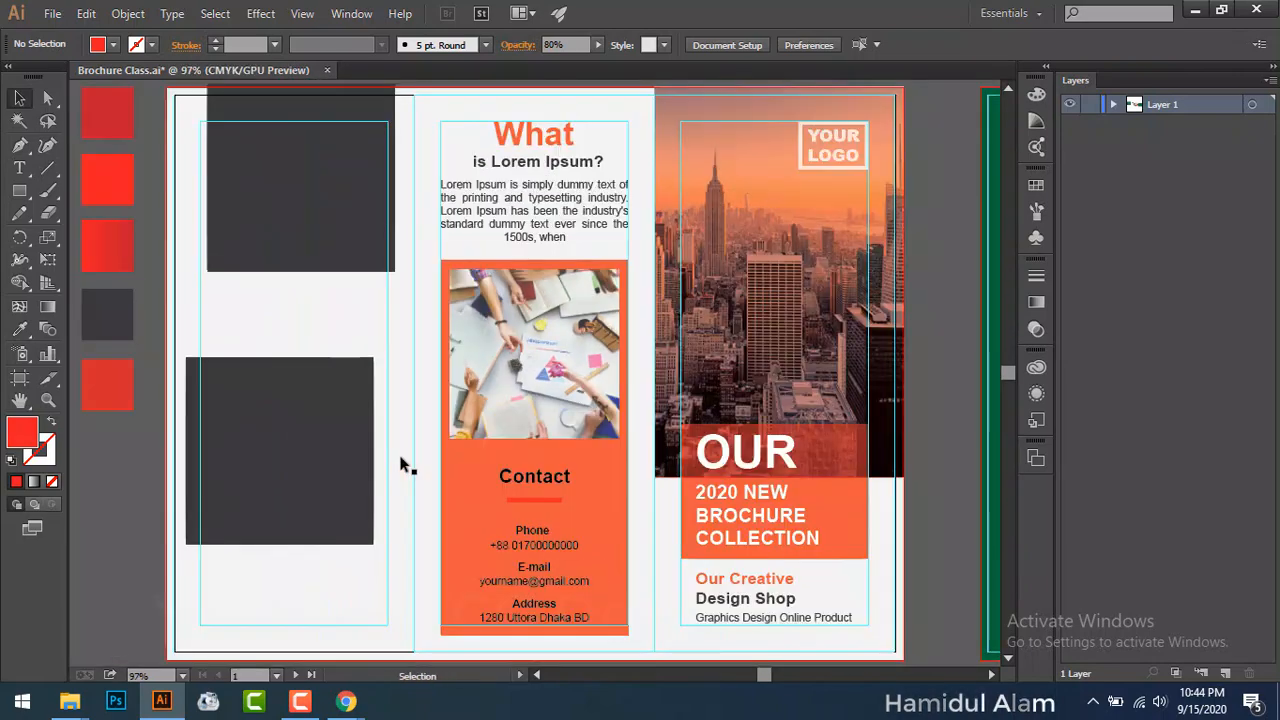
Step: Lower the orange Contact box's opacity to 28%
{"action": "left_click", "coordinate": [459, 556]}
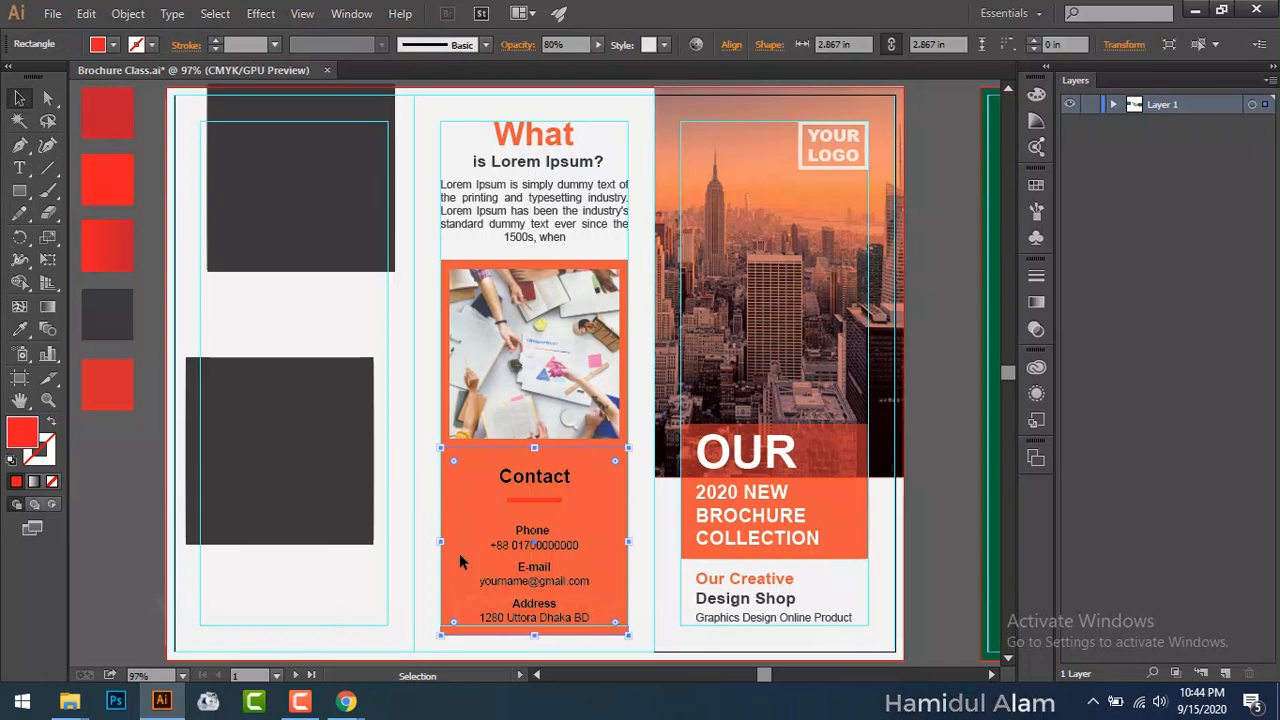
{"action": "left_click", "coordinate": [596, 46]}
{"action": "left_click", "coordinate": [559, 61]}
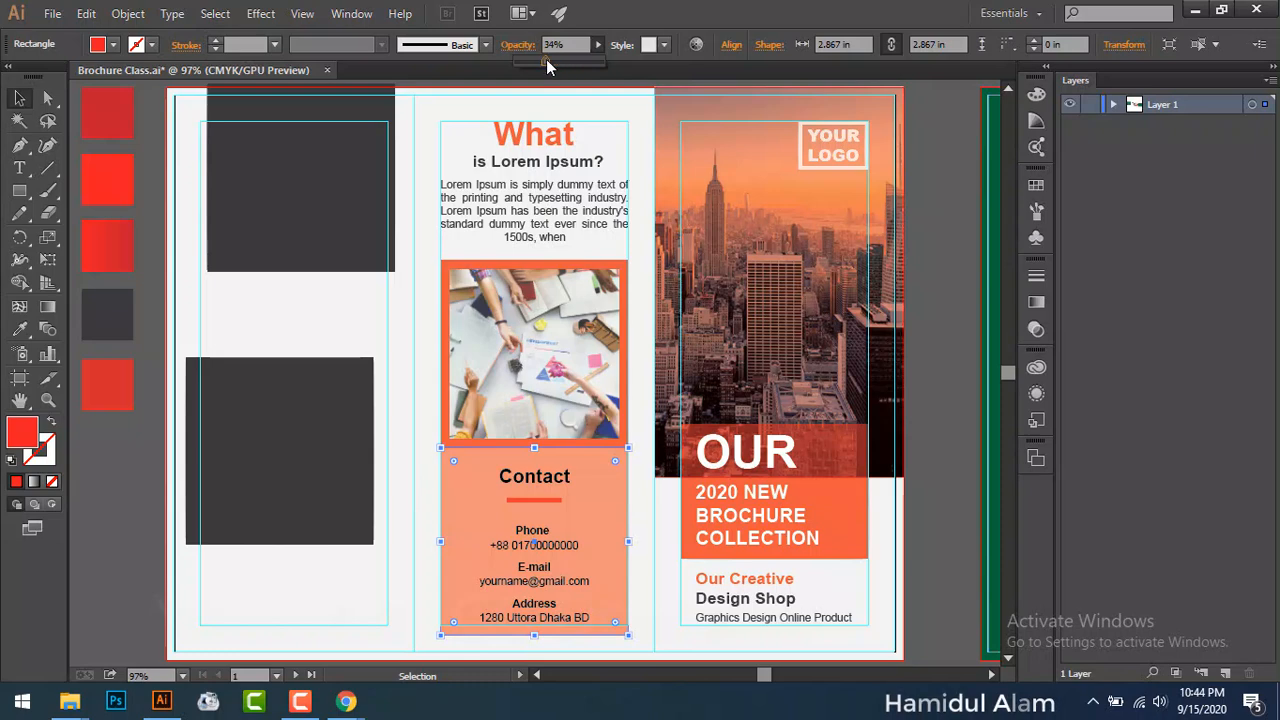
{"action": "left_click_drag", "start_coordinate": [546, 59], "coordinate": [541, 59]}
{"action": "left_click", "coordinate": [128, 484]}
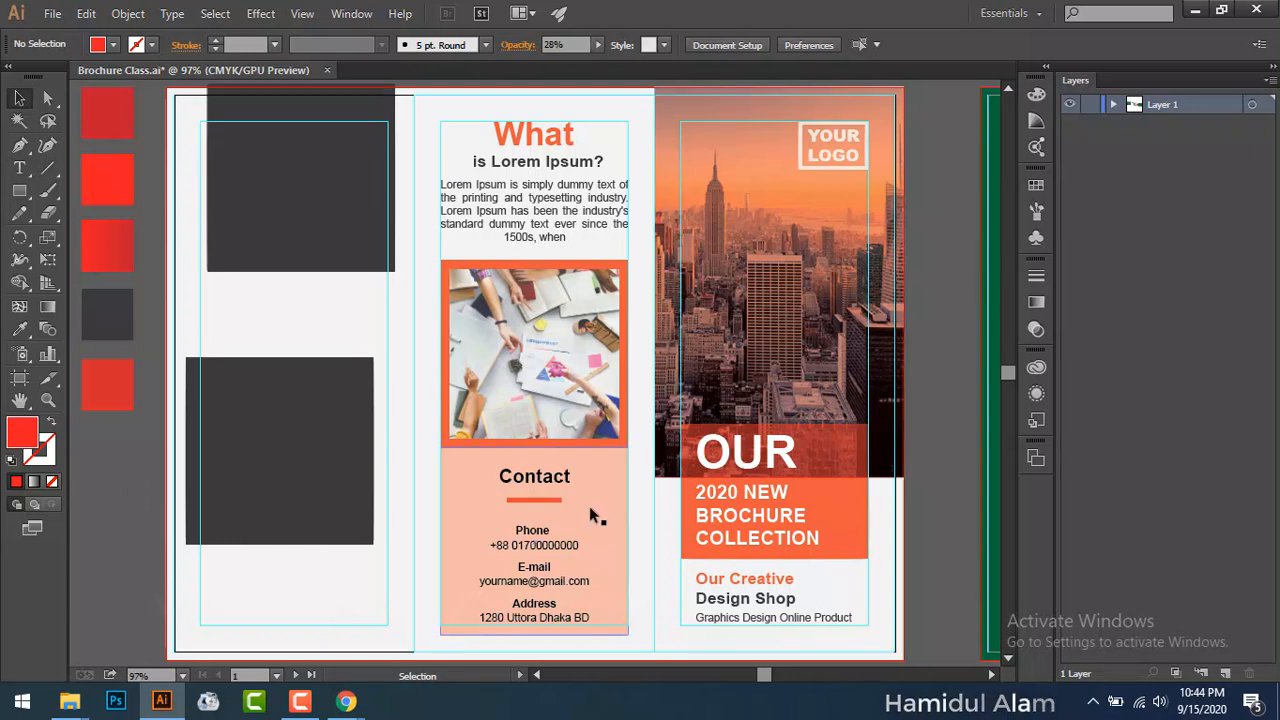
Step: Duplicate the Contact box up over the middle photo at 20% opacity
{"action": "left_click_drag", "start_coordinate": [589, 506], "coordinate": [591, 322]}
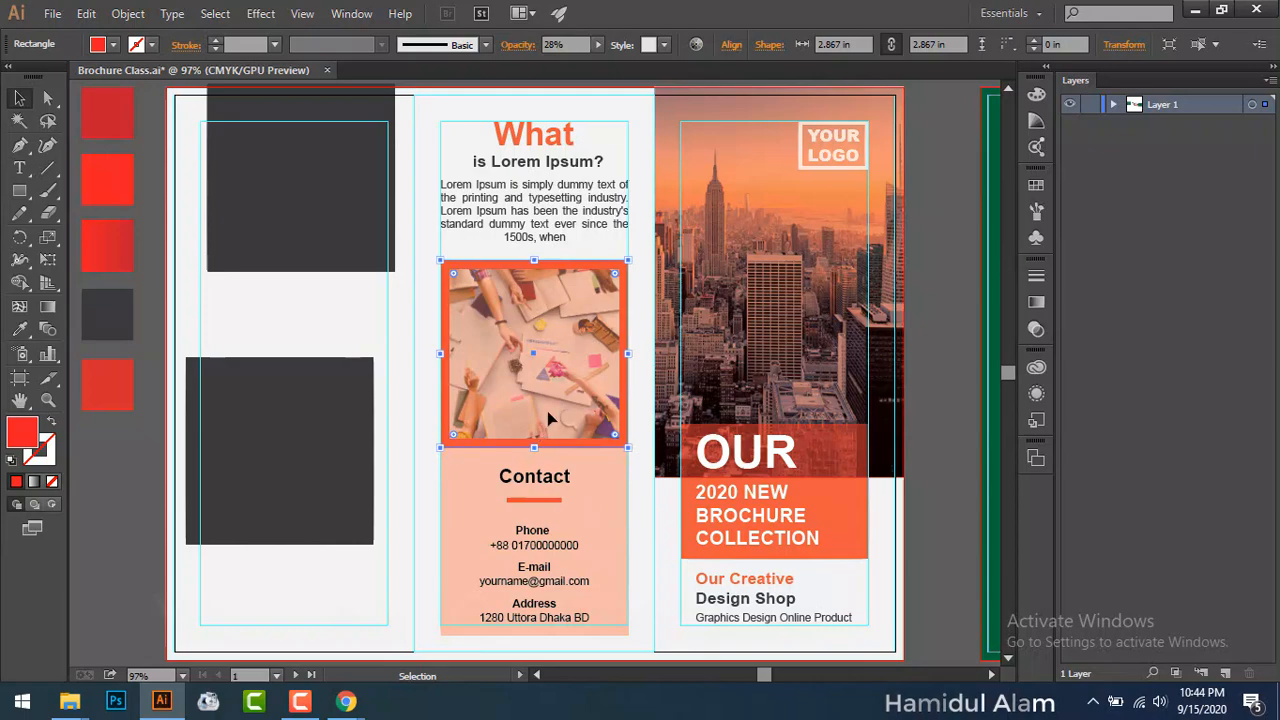
{"action": "left_click", "coordinate": [553, 45]}
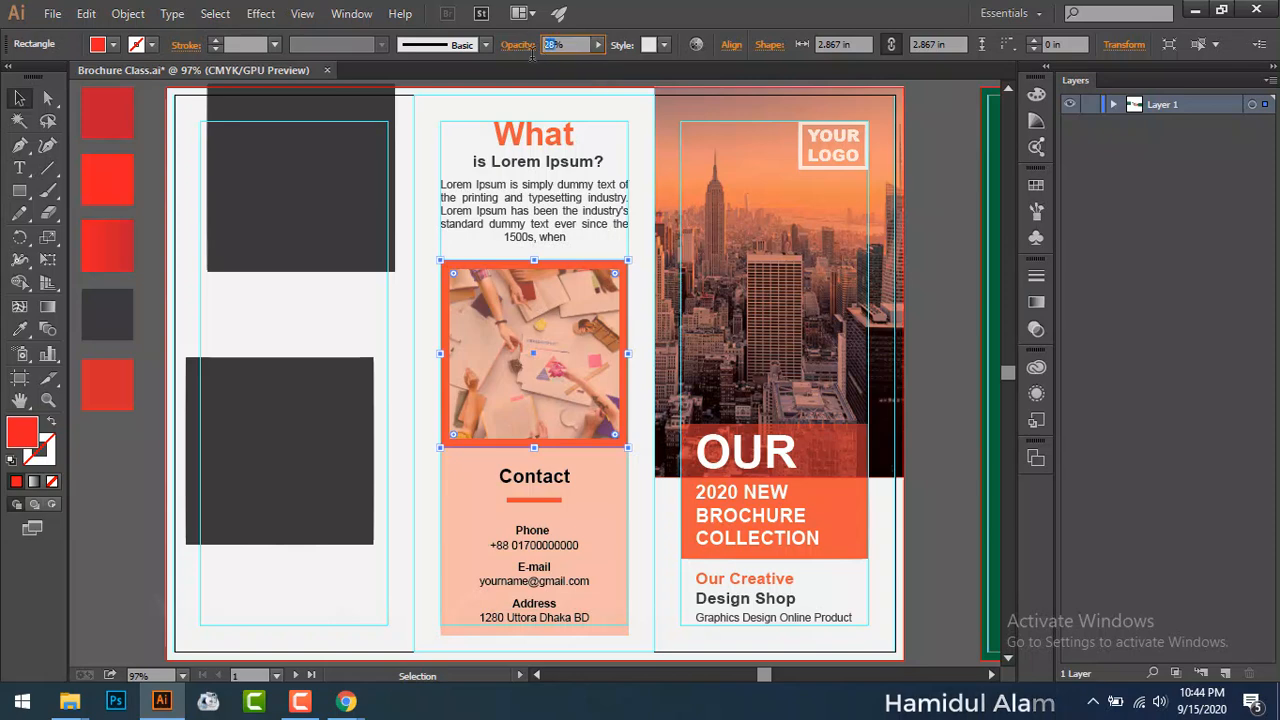
{"action": "key", "text": "Return"}
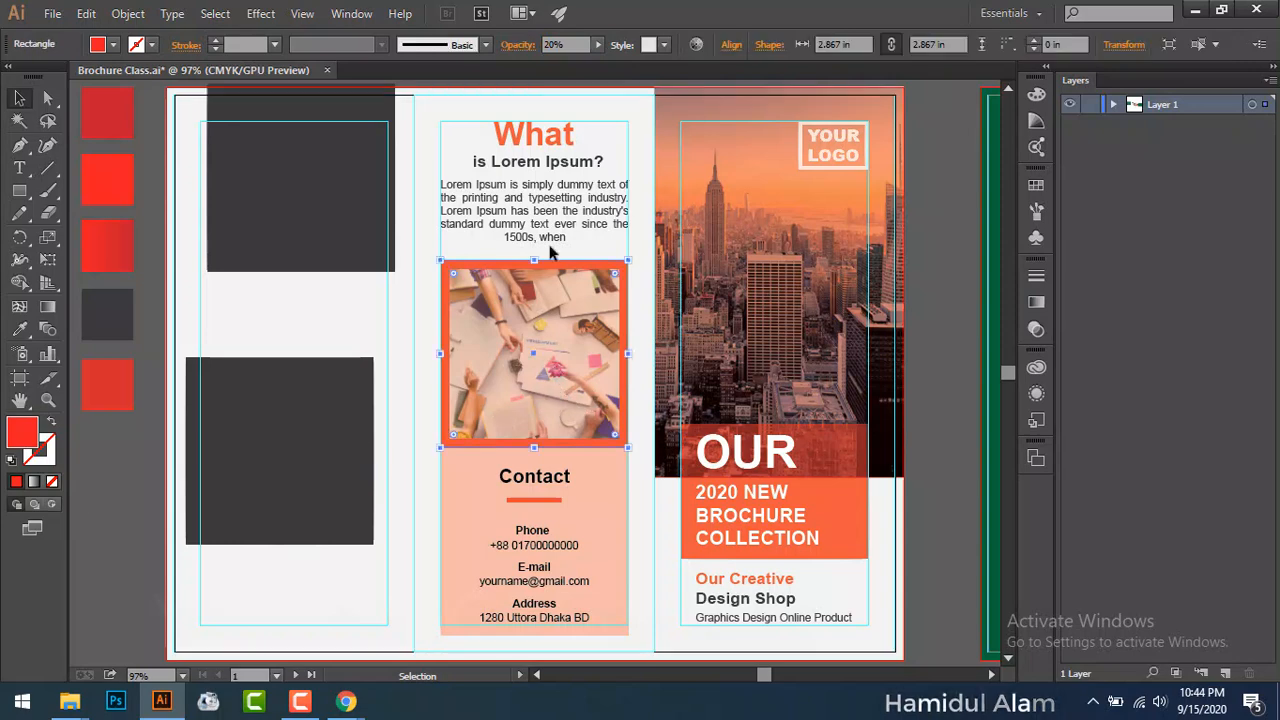
{"action": "left_click", "coordinate": [728, 200]}
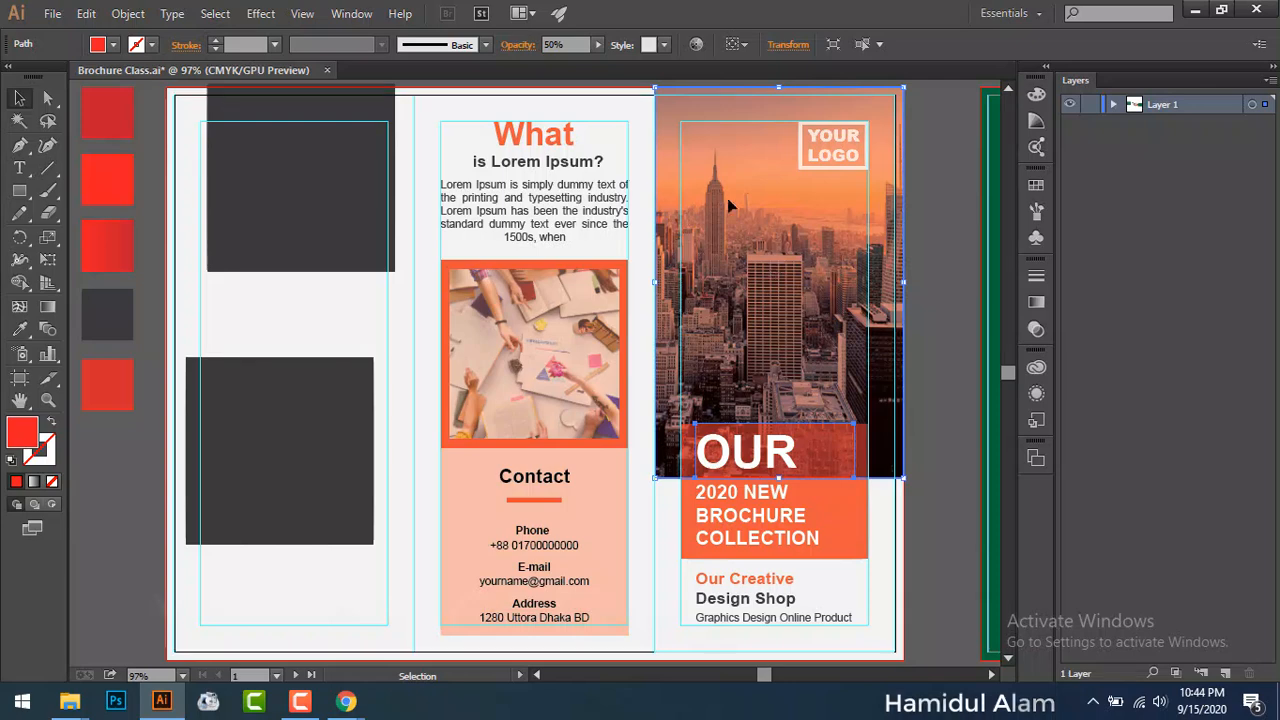
Step: Give the photo's orange overlay Multiply blending and 38% opacity
{"action": "left_click", "coordinate": [518, 45]}
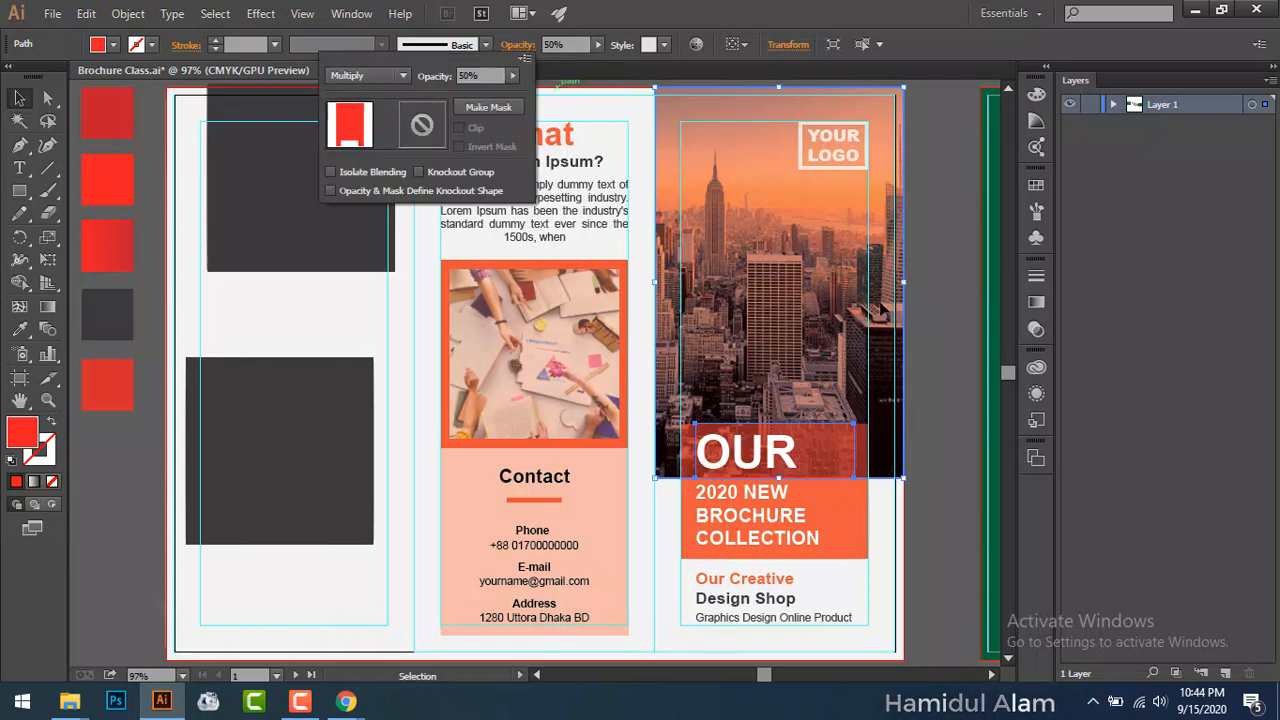
{"action": "left_click", "coordinate": [570, 275]}
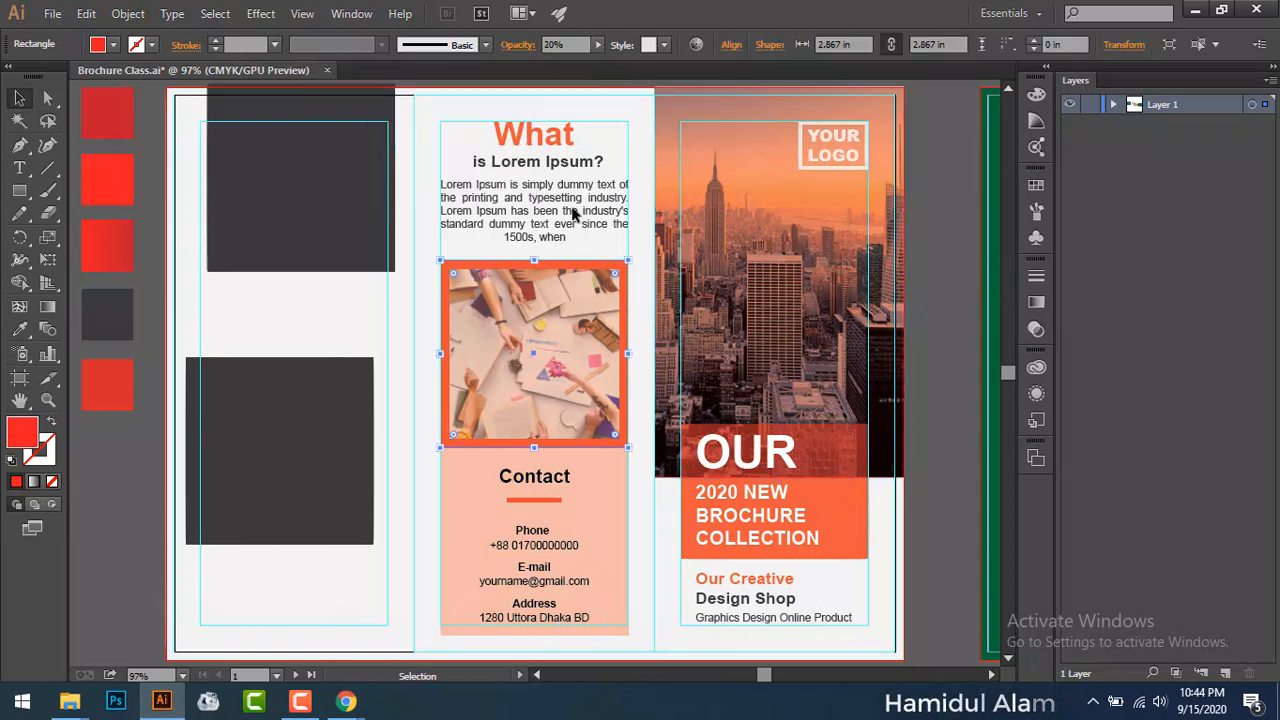
{"action": "left_click", "coordinate": [598, 44]}
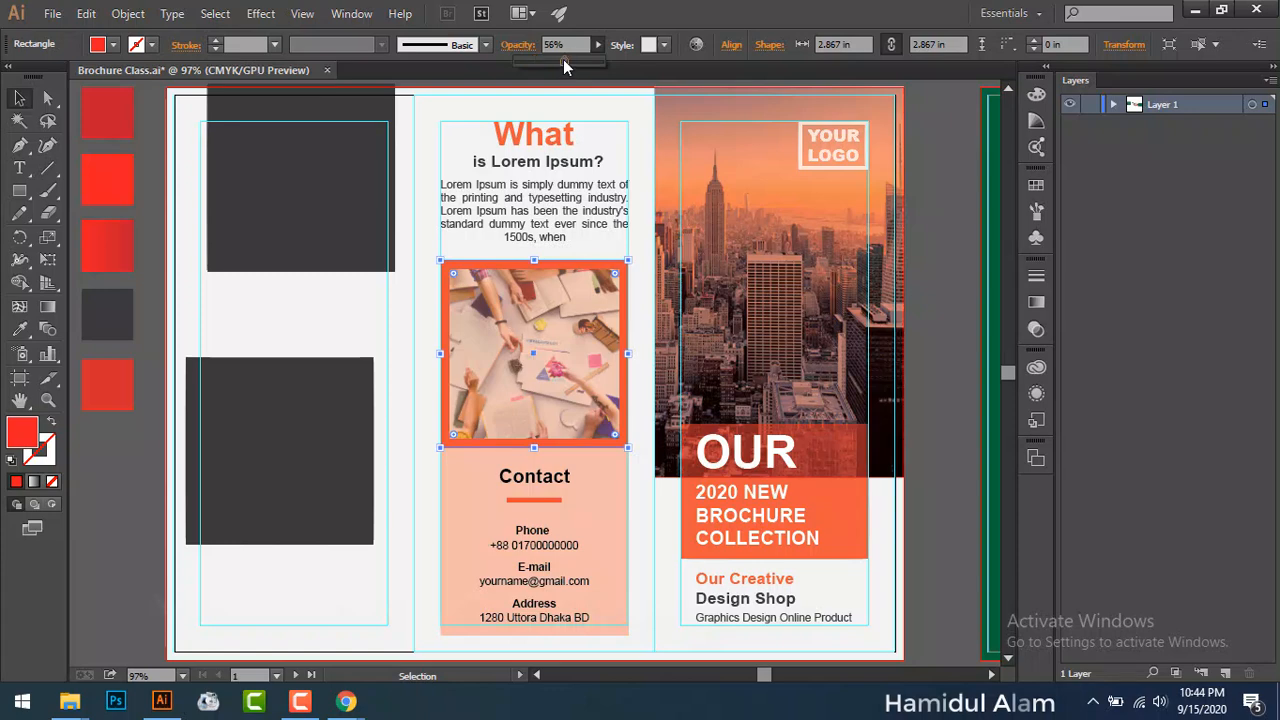
{"action": "left_click", "coordinate": [560, 58]}
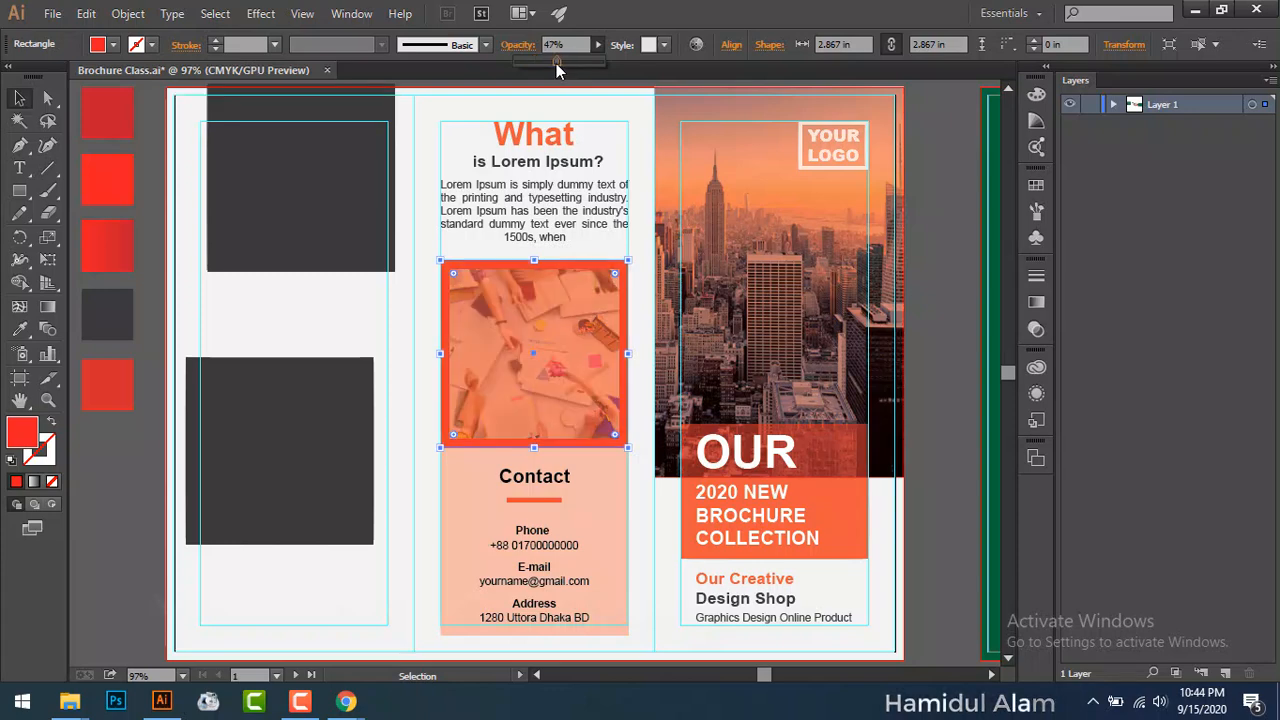
{"action": "left_click_drag", "start_coordinate": [557, 63], "coordinate": [559, 63]}
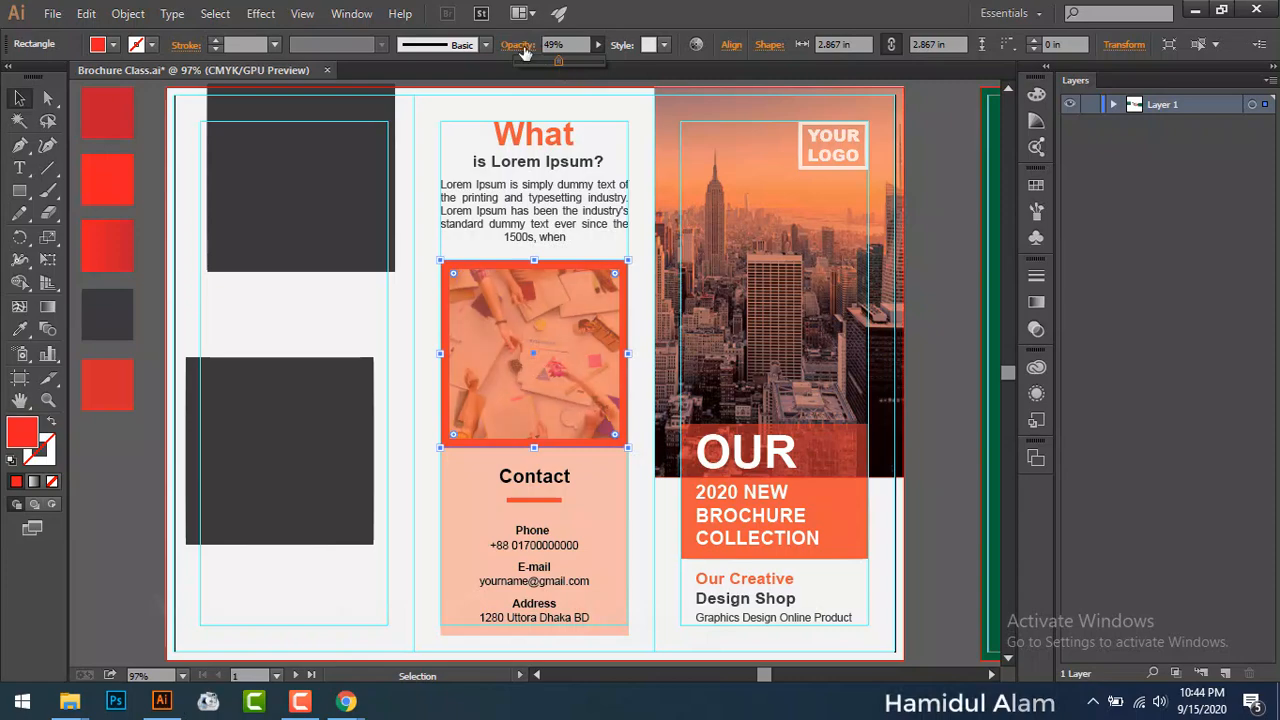
{"action": "left_click", "coordinate": [520, 45]}
{"action": "left_click", "coordinate": [389, 80]}
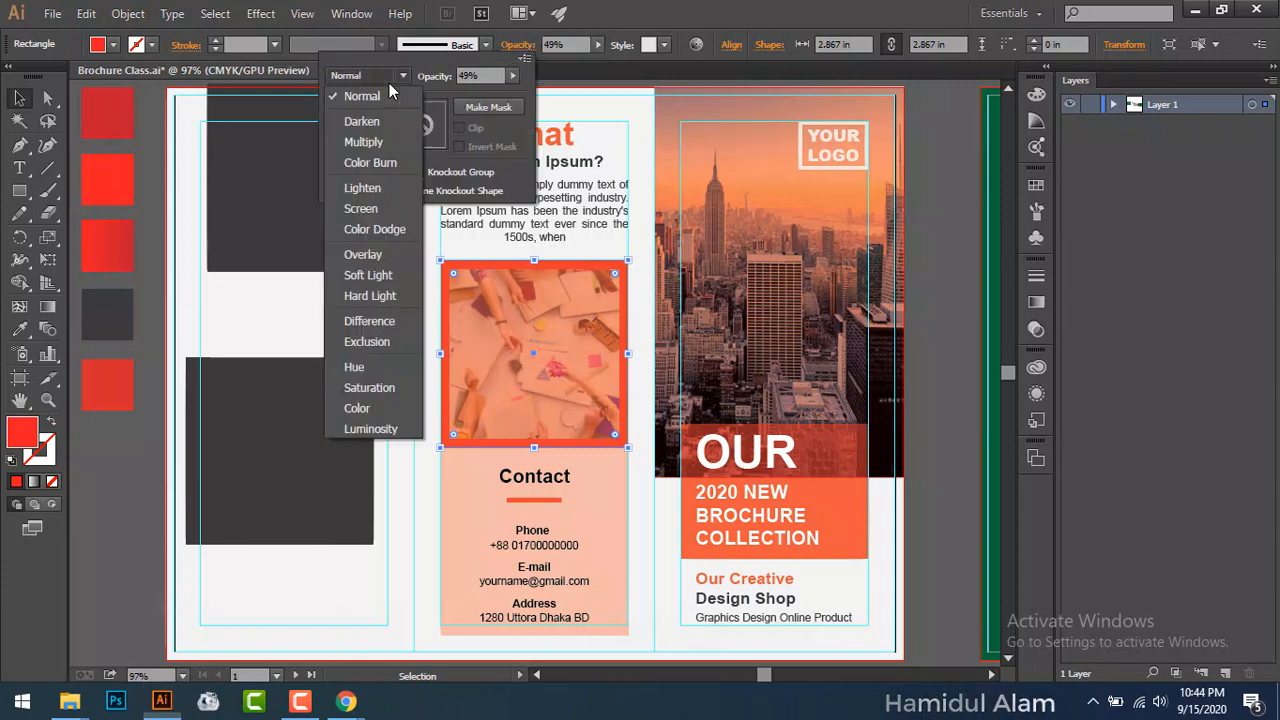
{"action": "left_click", "coordinate": [383, 138]}
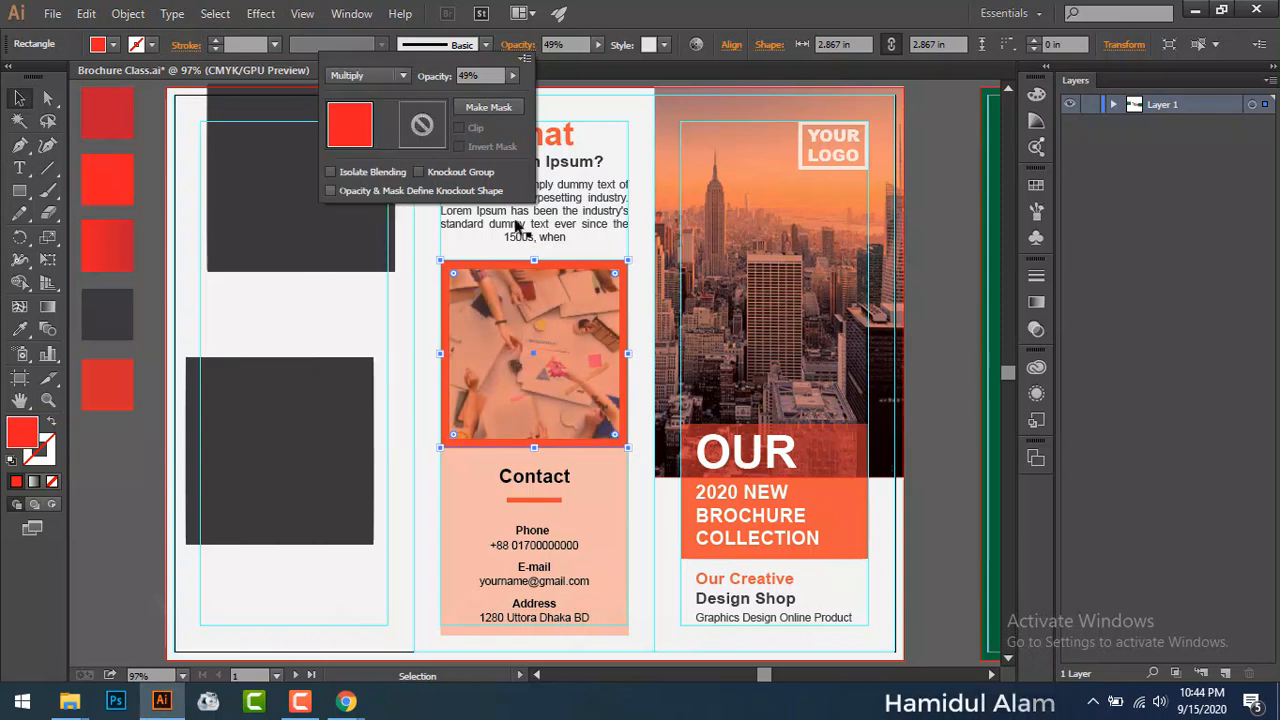
{"action": "left_click", "coordinate": [948, 311]}
{"action": "left_click", "coordinate": [528, 335]}
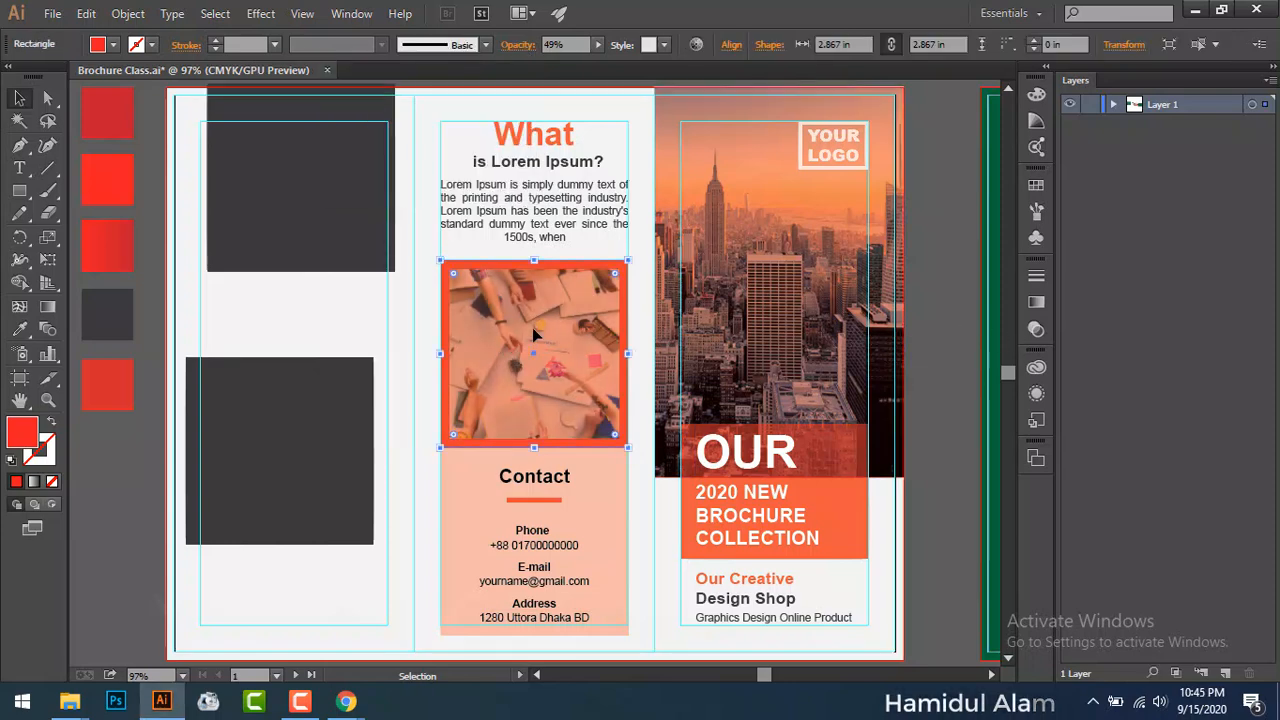
{"action": "left_click", "coordinate": [598, 44]}
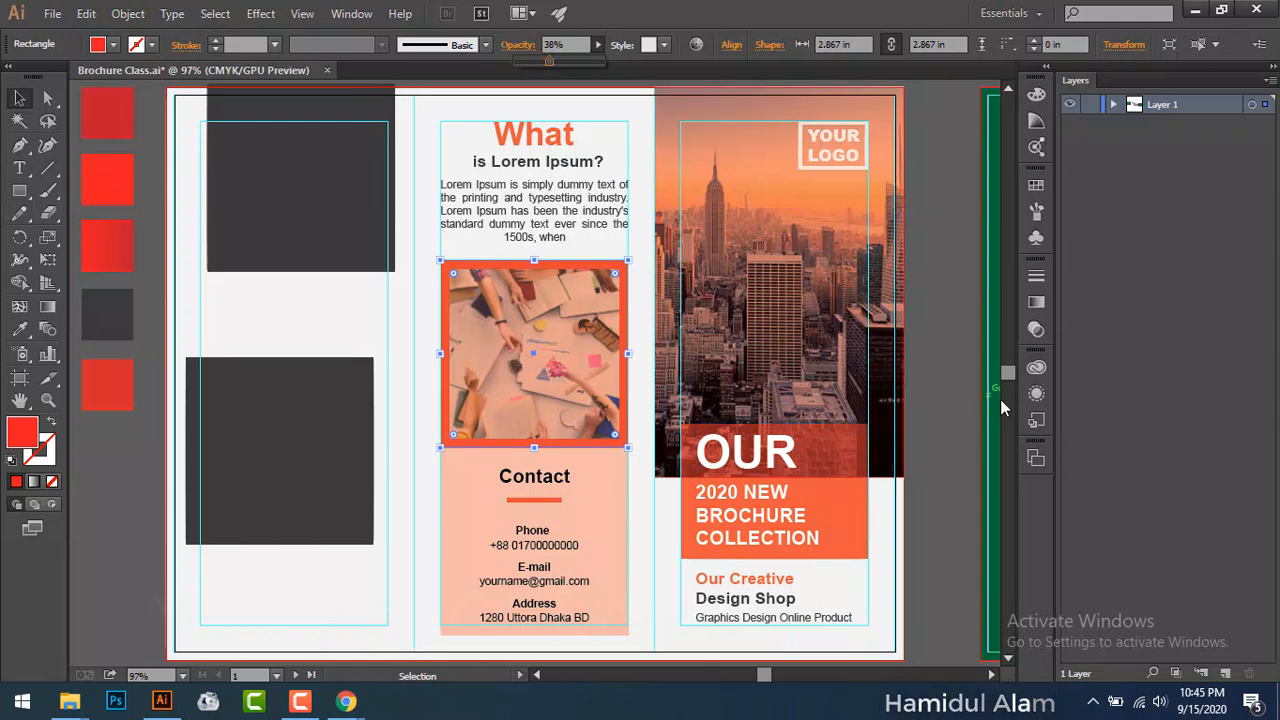
{"action": "left_click", "coordinate": [958, 368]}
Step: Set the peach Contact box's opacity to 20%
{"action": "left_click_drag", "start_coordinate": [629, 466], "coordinate": [755, 329]}
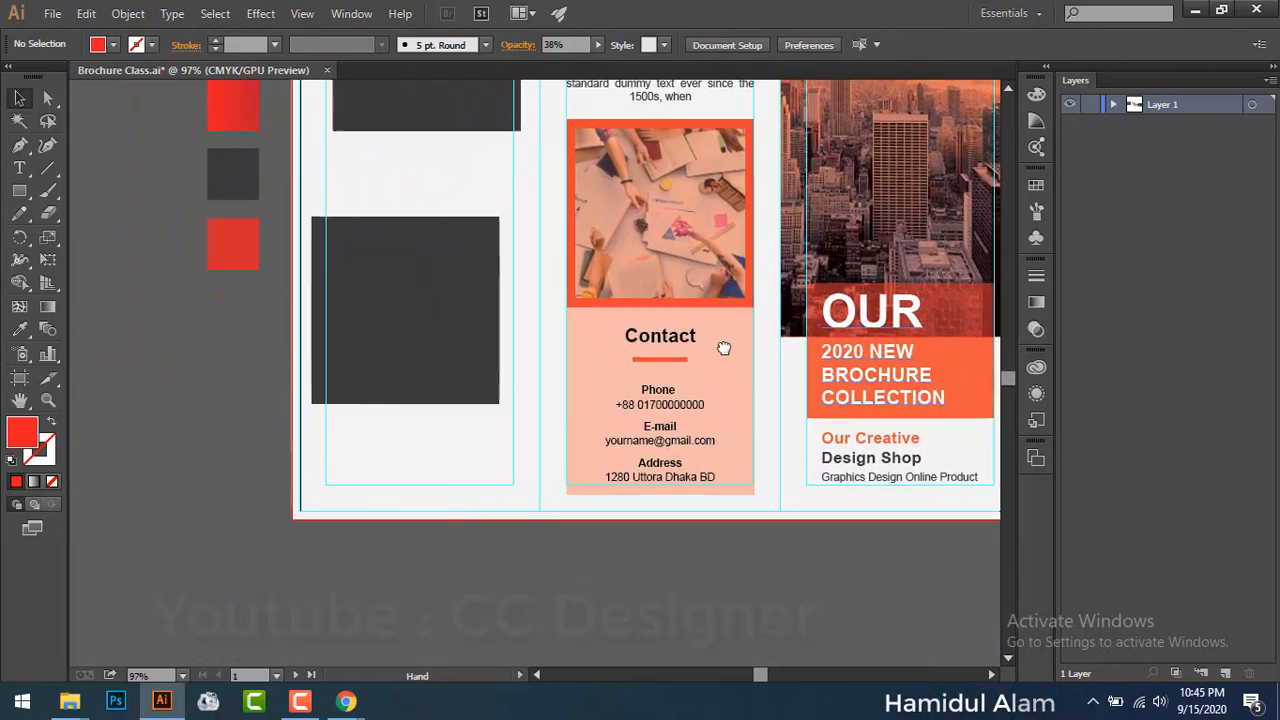
{"action": "scroll", "coordinate": [719, 400], "scroll_direction": "up", "scroll_amount": 2}
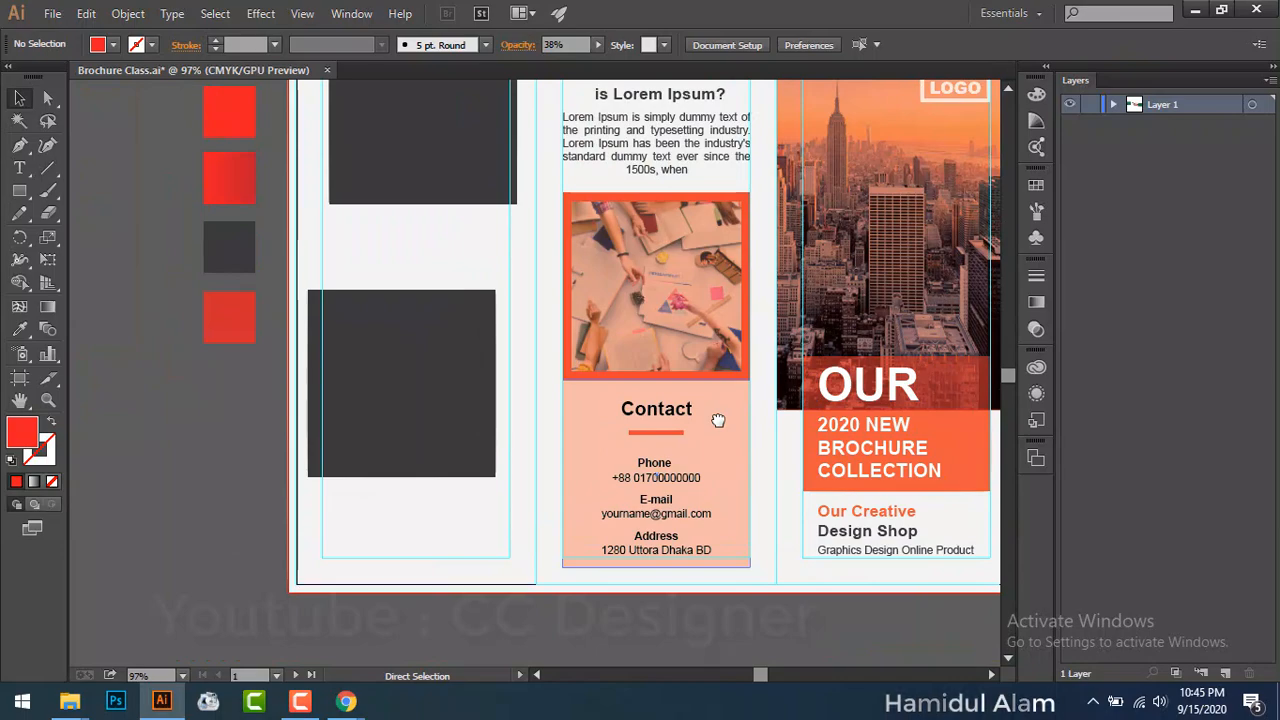
{"action": "key", "text": "ctrl+0"}
{"action": "key", "text": "ctrl+minus"}
{"action": "key", "text": "ctrl+minus"}
{"action": "key", "text": "ctrl+minus"}
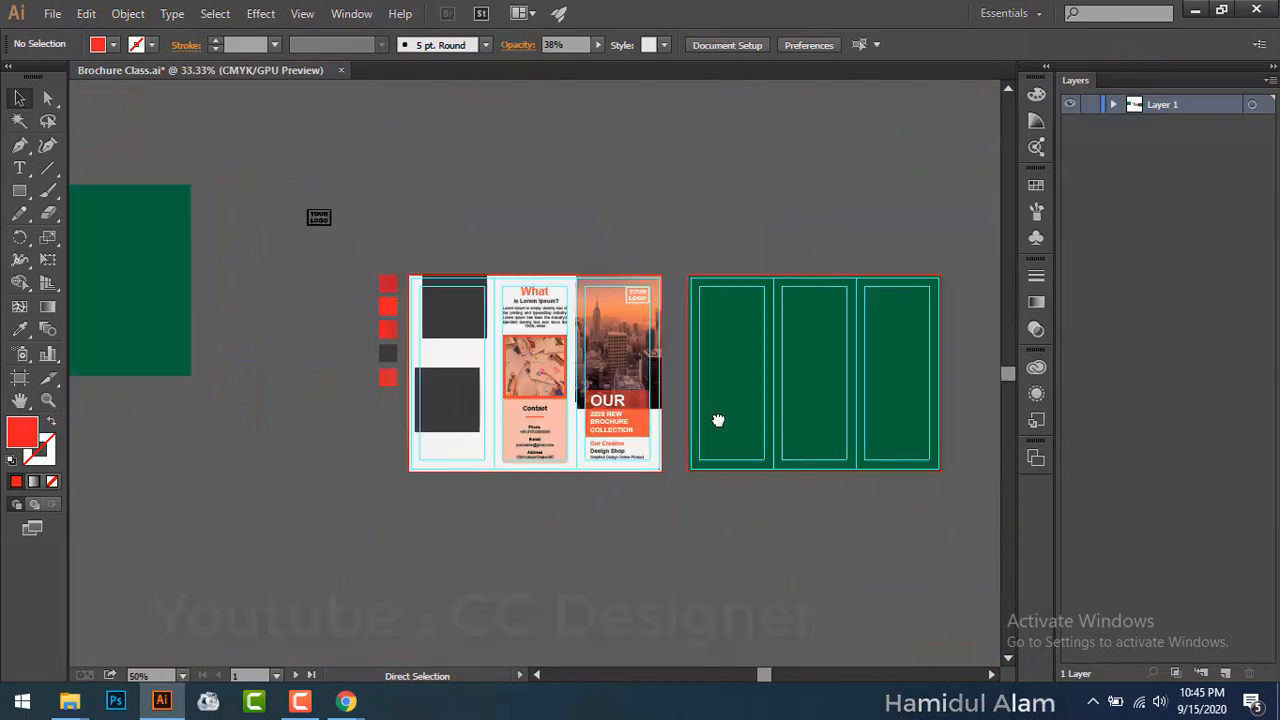
{"action": "key", "text": "ctrl+plus"}
{"action": "key", "text": "ctrl+plus"}
{"action": "key", "text": "ctrl+plus"}
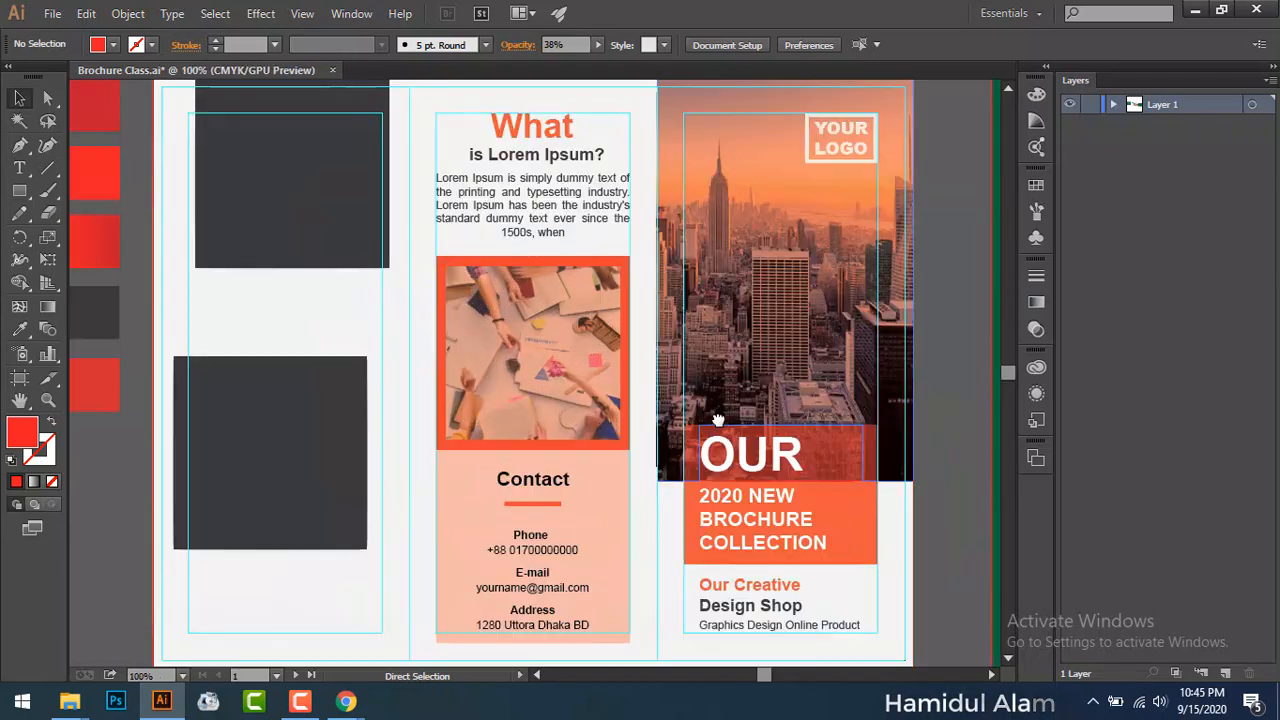
{"action": "left_click", "coordinate": [471, 513]}
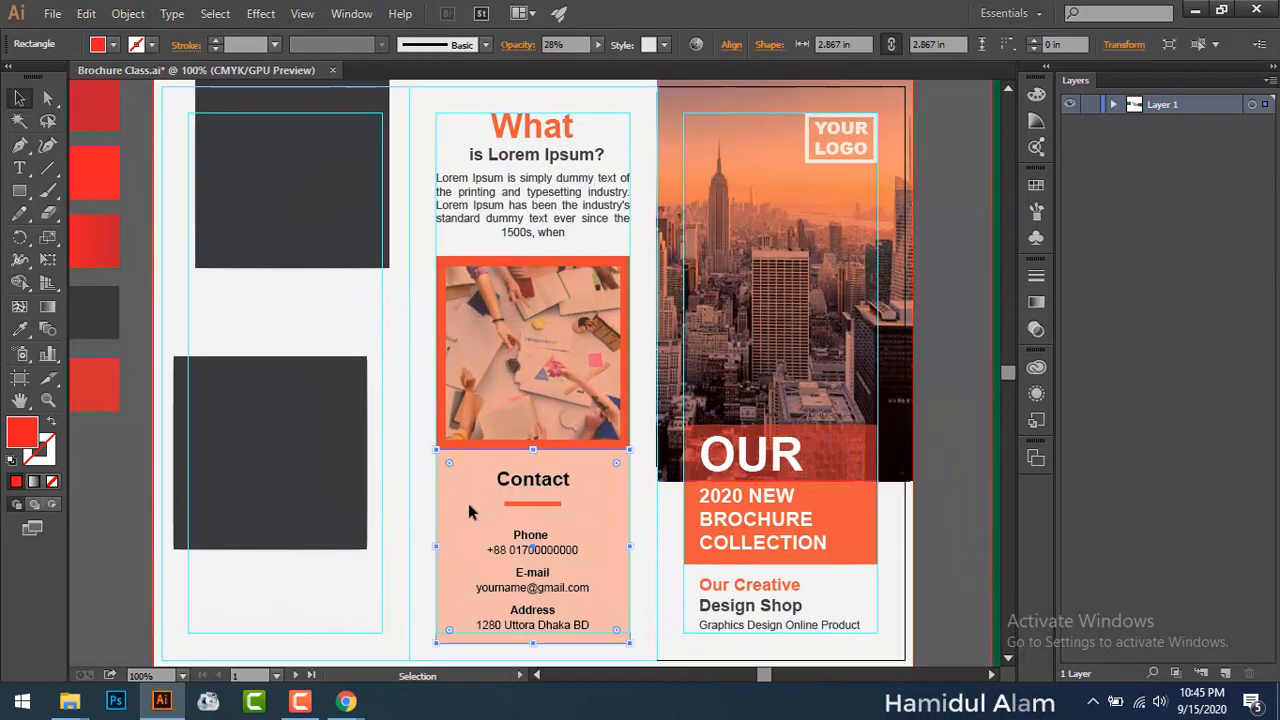
{"action": "left_click", "coordinate": [556, 45]}
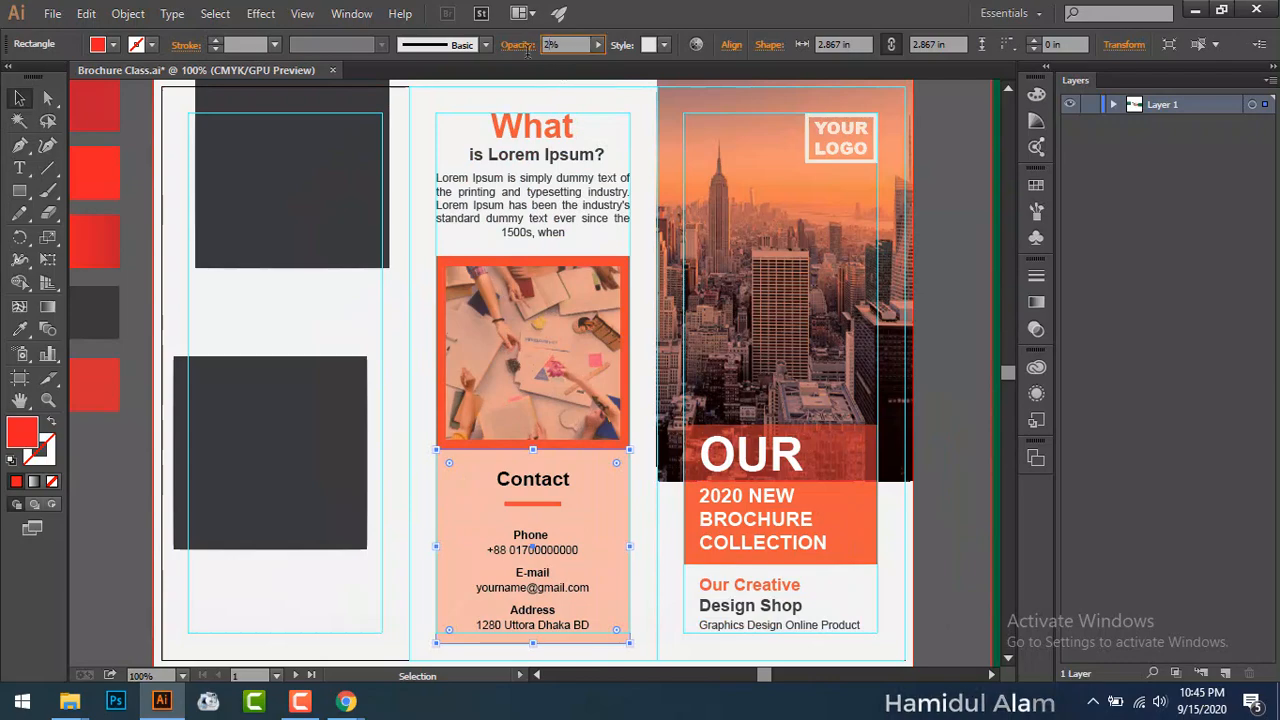
{"action": "key", "text": "Return"}
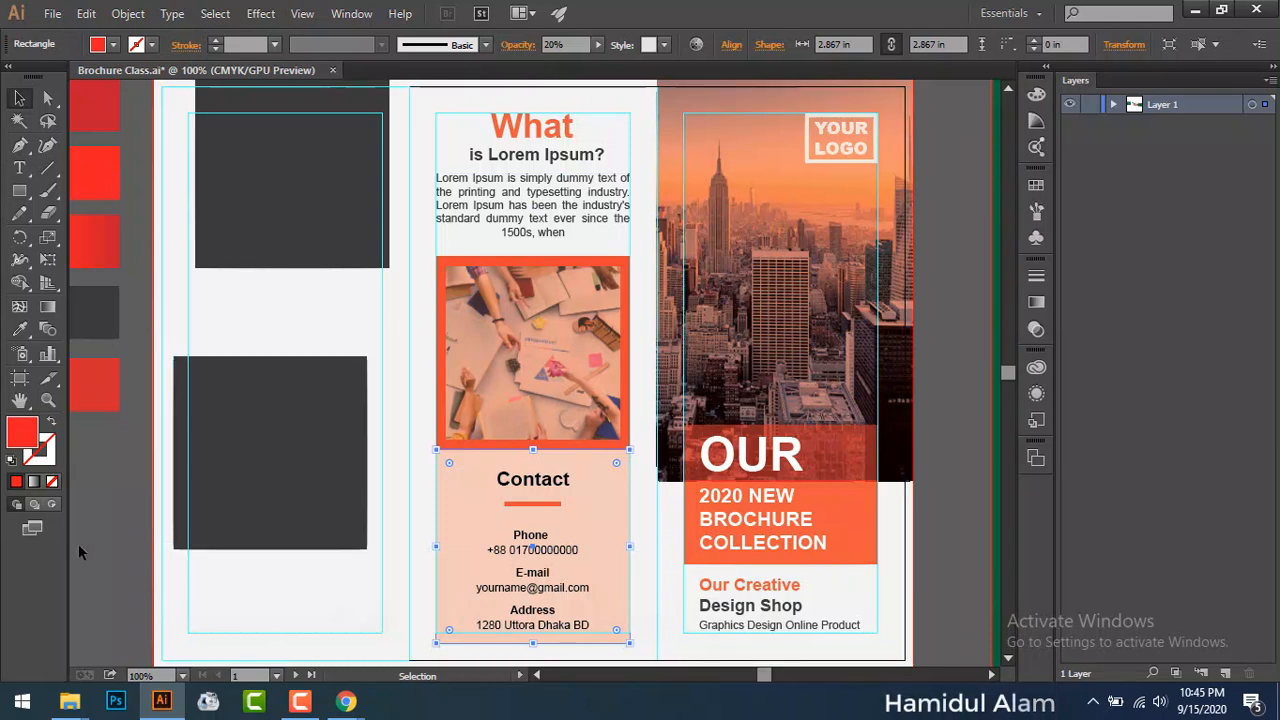
{"action": "left_click", "coordinate": [98, 545]}
Step: Move both dark squares off the left panel onto the pasteboard
{"action": "left_click_drag", "start_coordinate": [364, 562], "coordinate": [647, 591]}
{"action": "left_click_drag", "start_coordinate": [577, 520], "coordinate": [272, 547]}
{"action": "left_click_drag", "start_coordinate": [566, 254], "coordinate": [194, 318]}
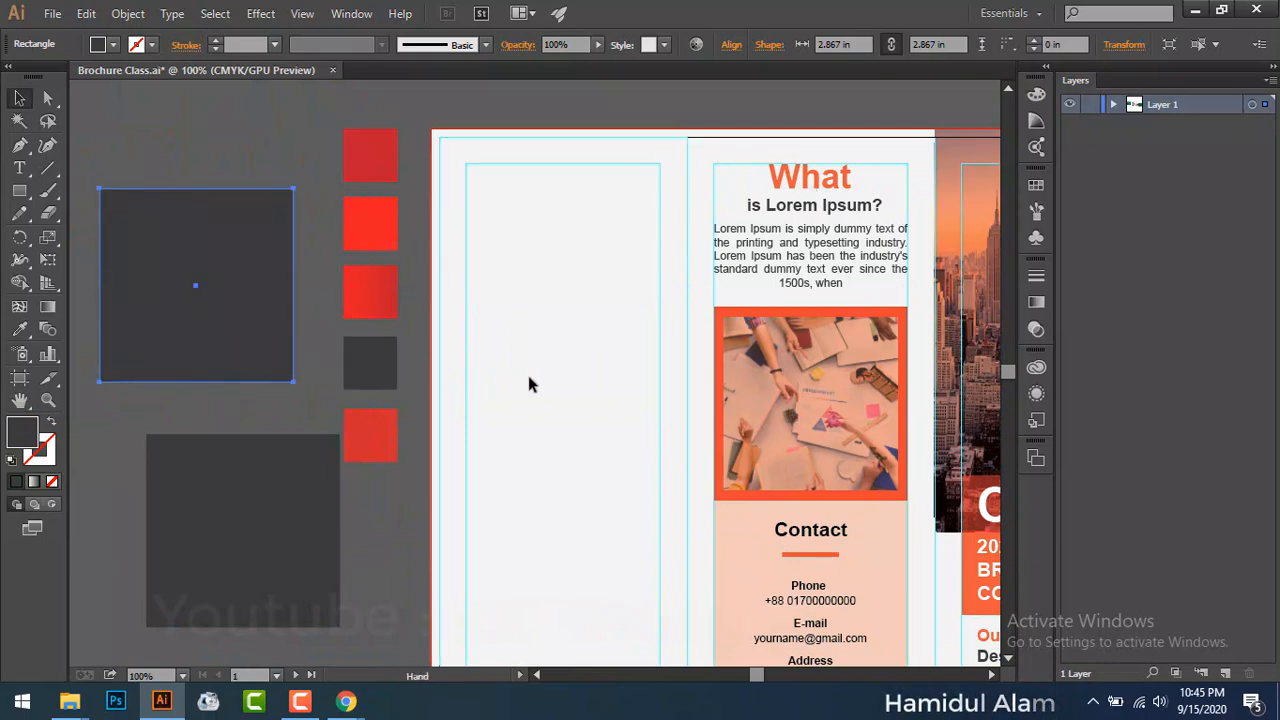
{"action": "left_click_drag", "start_coordinate": [529, 380], "coordinate": [426, 303]}
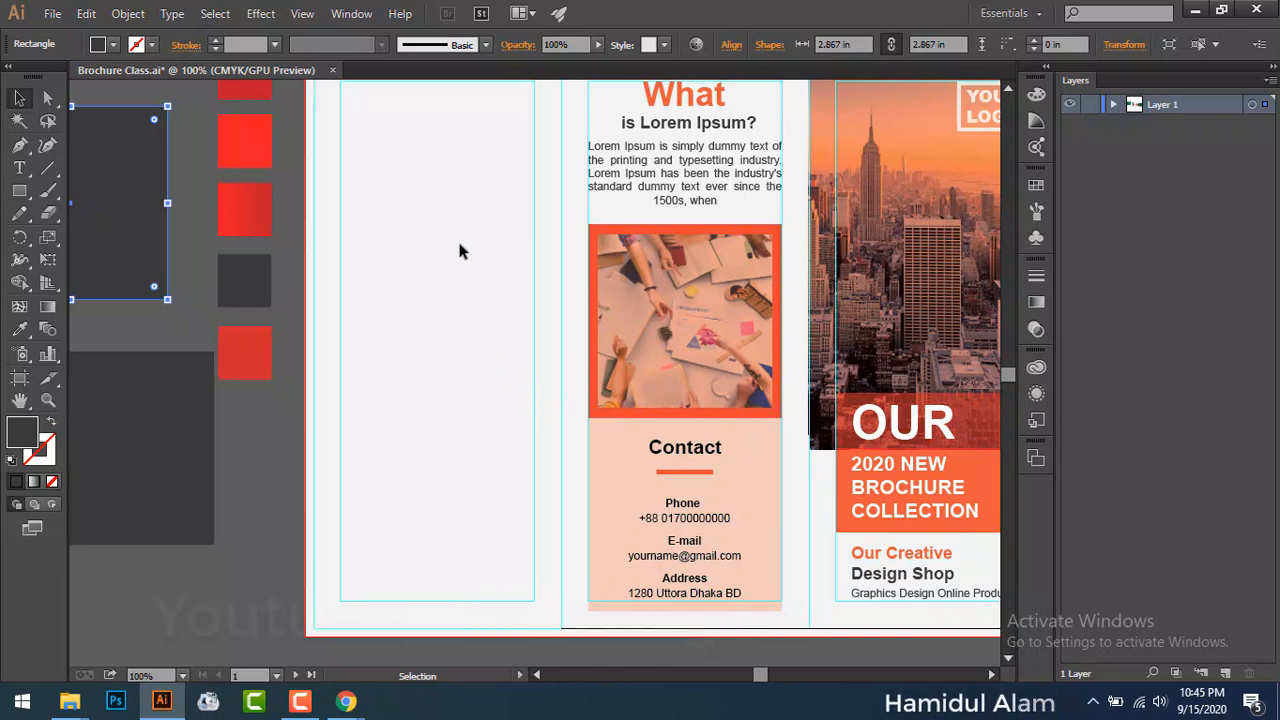
{"action": "left_click_drag", "start_coordinate": [456, 225], "coordinate": [500, 299]}
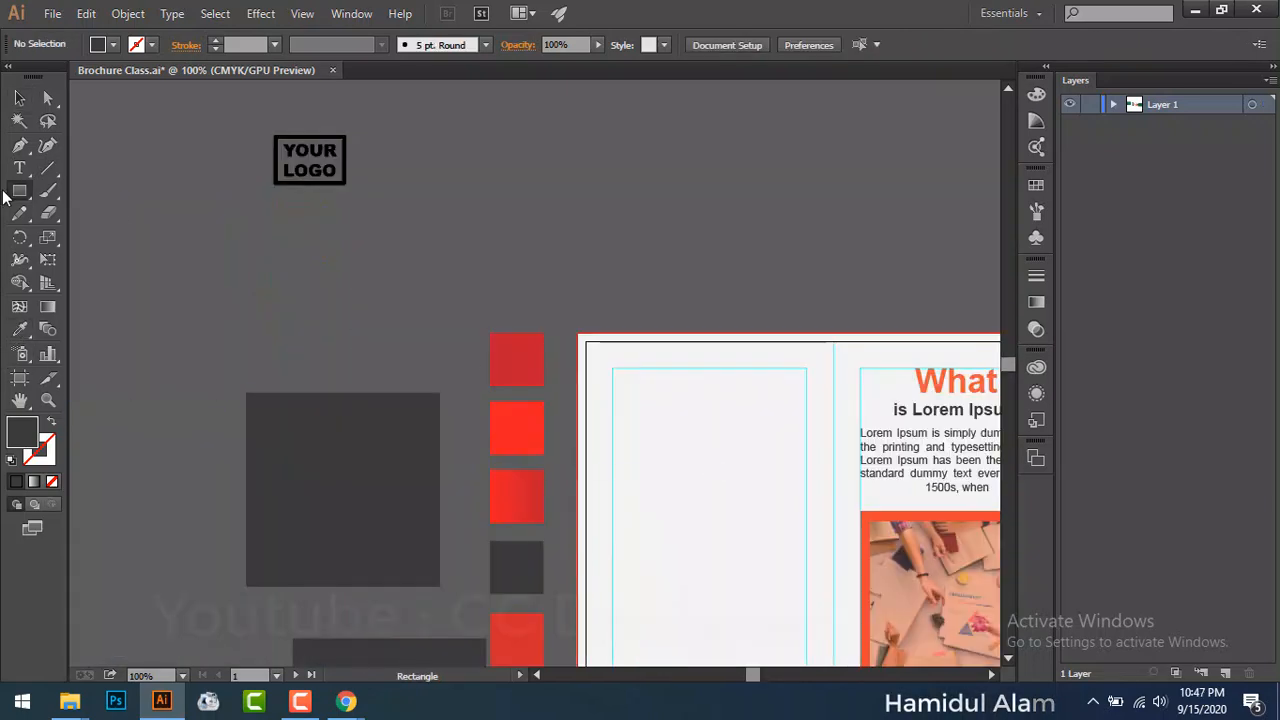
Step: Draw a dark circle, then move and enlarge it over the brochure's left panel
{"action": "left_click_drag", "start_coordinate": [19, 190], "coordinate": [100, 231]}
{"action": "left_click_drag", "start_coordinate": [470, 121], "coordinate": [676, 326]}
{"action": "key", "text": "v"}
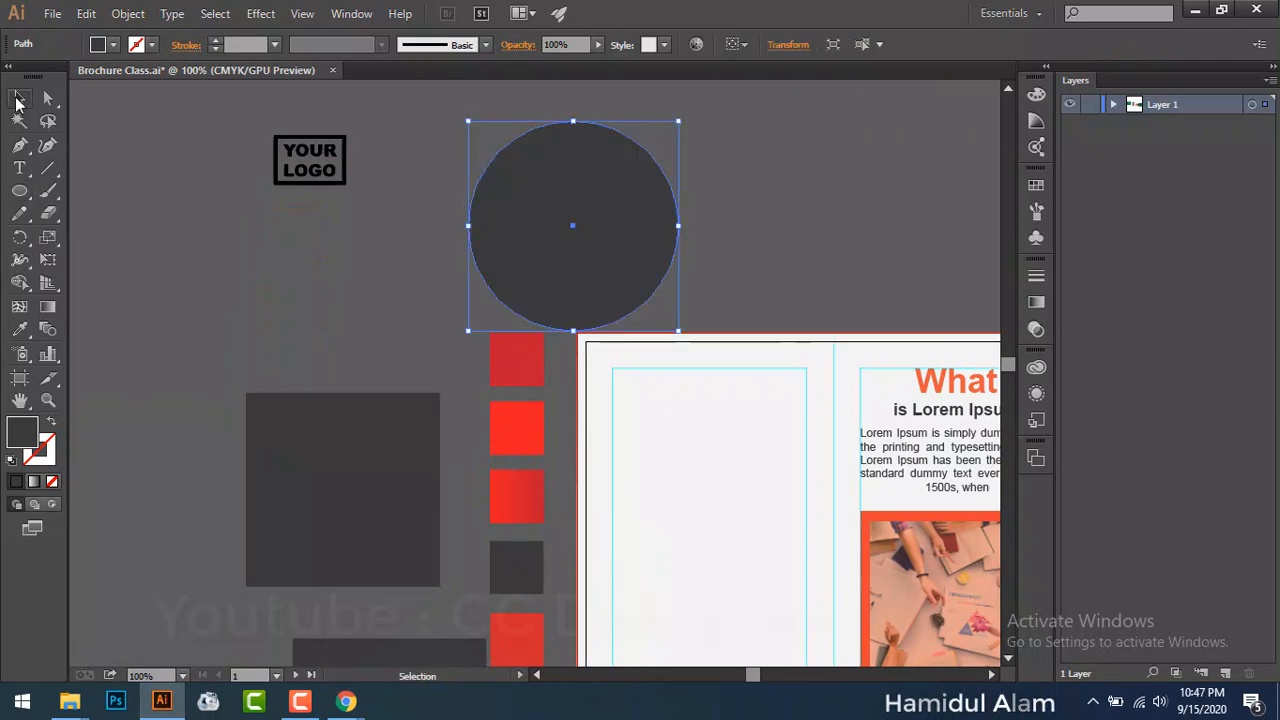
{"action": "left_click_drag", "start_coordinate": [373, 257], "coordinate": [263, 171]}
{"action": "left_click_drag", "start_coordinate": [483, 201], "coordinate": [592, 378]}
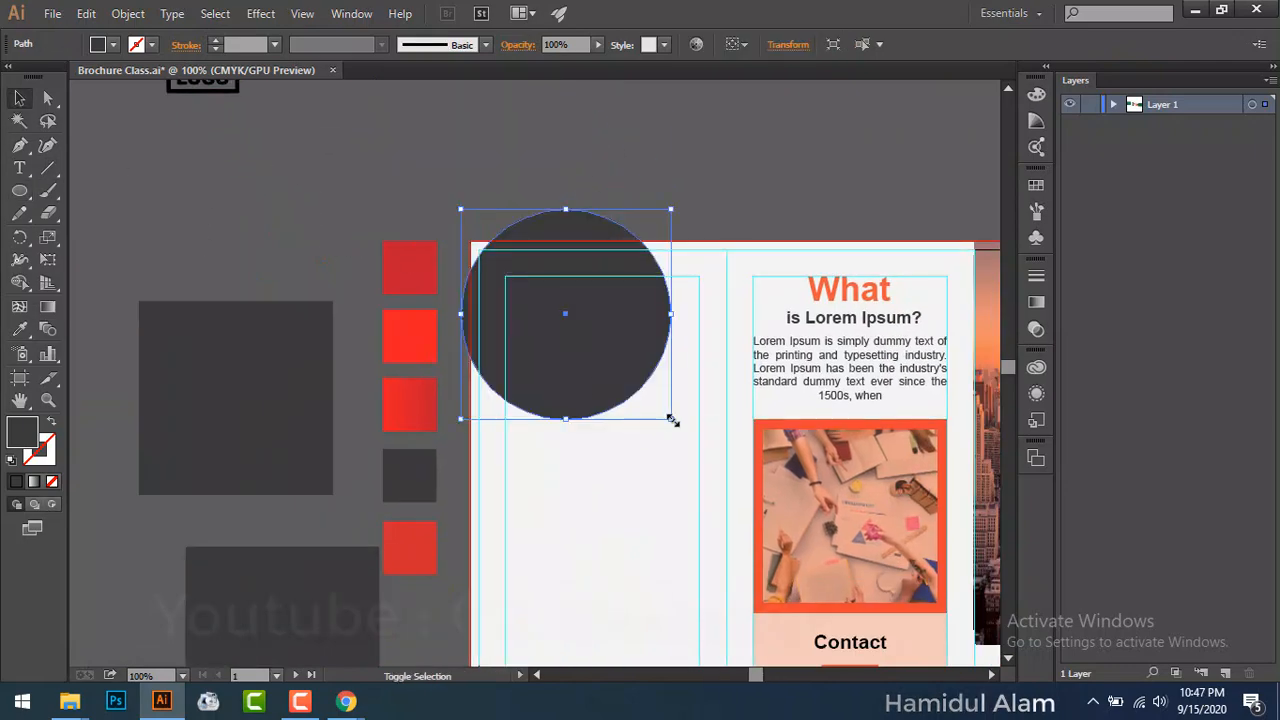
{"action": "left_click_drag", "start_coordinate": [671, 417], "coordinate": [698, 448]}
{"action": "left_click_drag", "start_coordinate": [605, 389], "coordinate": [605, 401]}
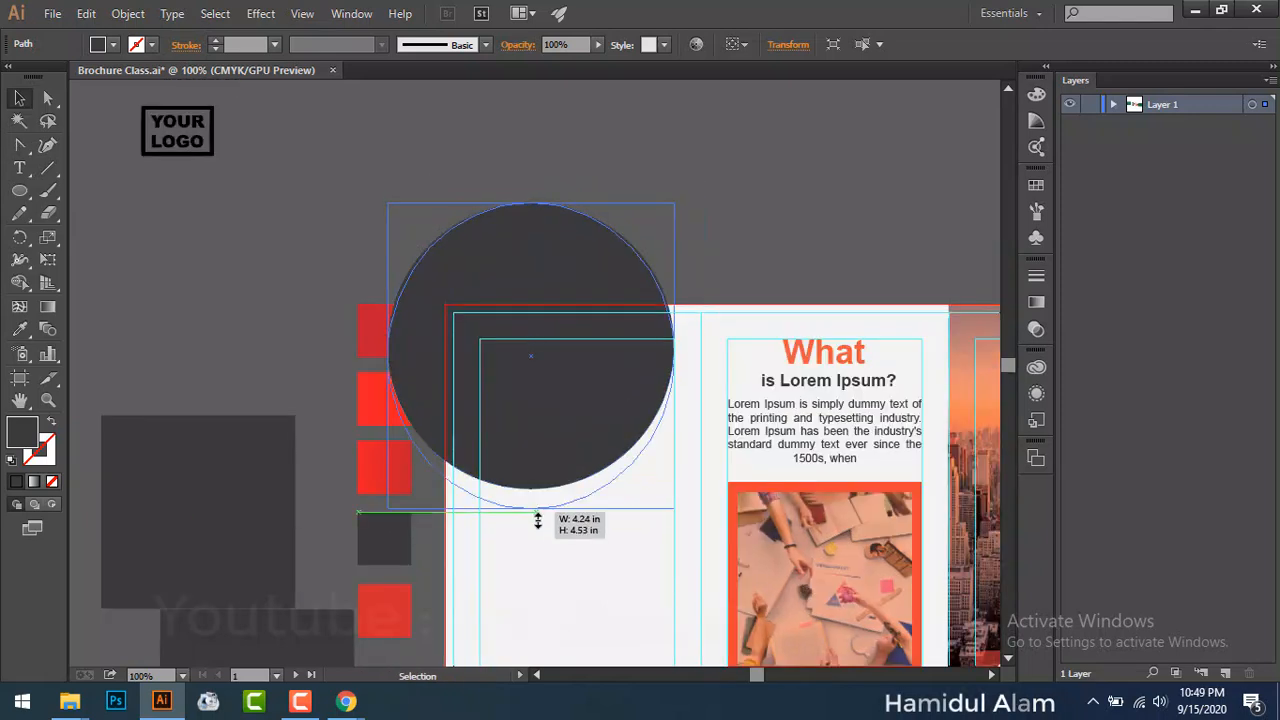
{"action": "left_click_drag", "start_coordinate": [532, 508], "coordinate": [534, 536]}
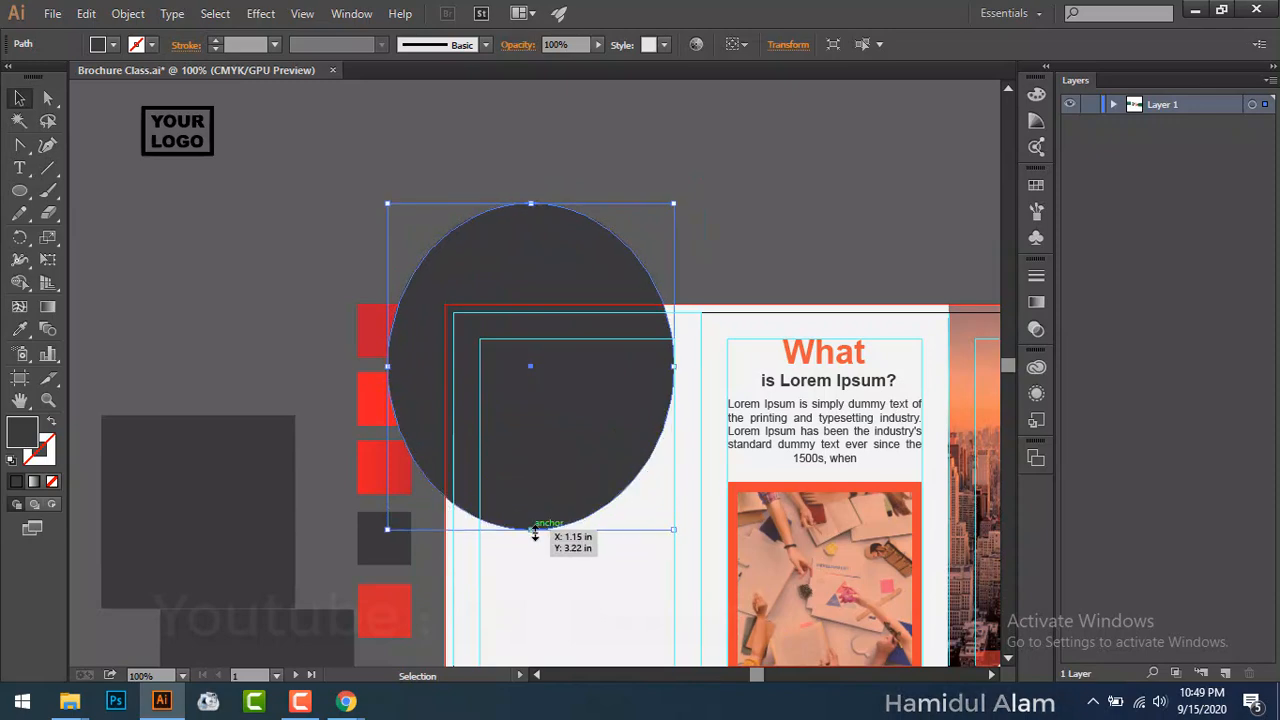
{"action": "key", "text": "ctrl+z"}
Step: Alt-drag a spare circle onto the pasteboard and a green rectangle copy onto the left panel
{"action": "left_click_drag", "start_coordinate": [552, 456], "coordinate": [204, 306]}
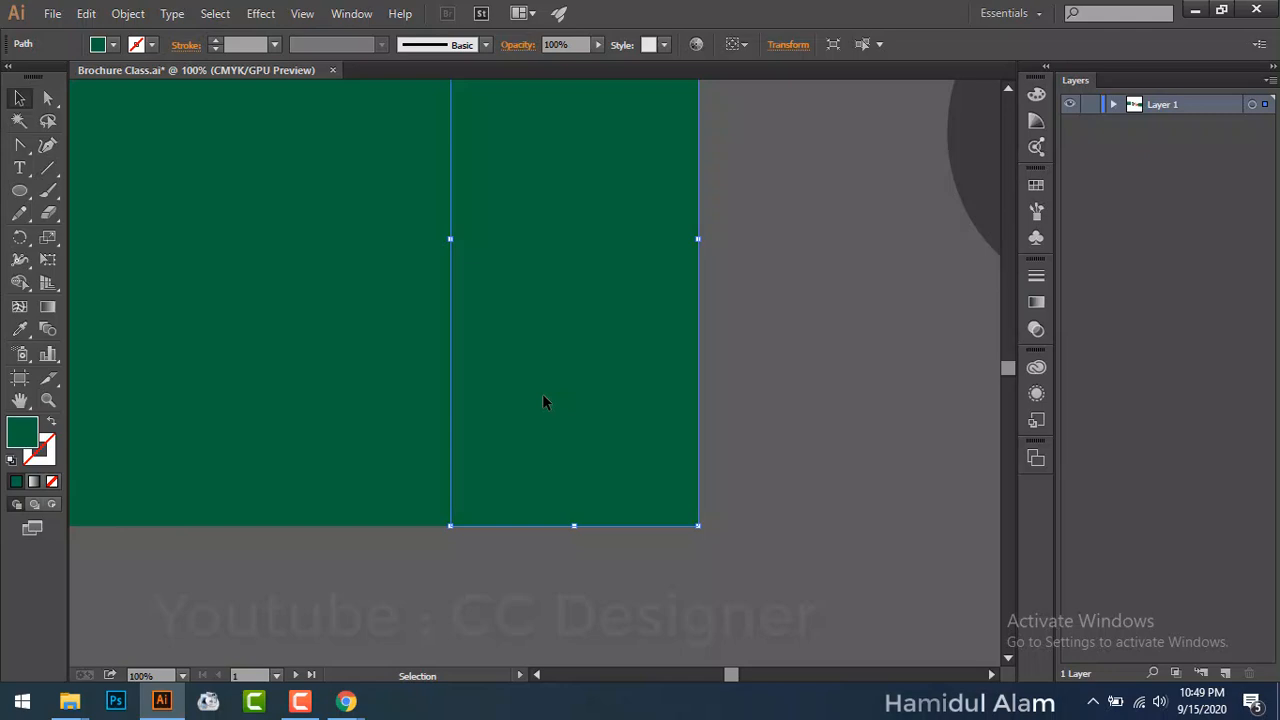
{"action": "left_click_drag", "start_coordinate": [542, 393], "coordinate": [813, 622]}
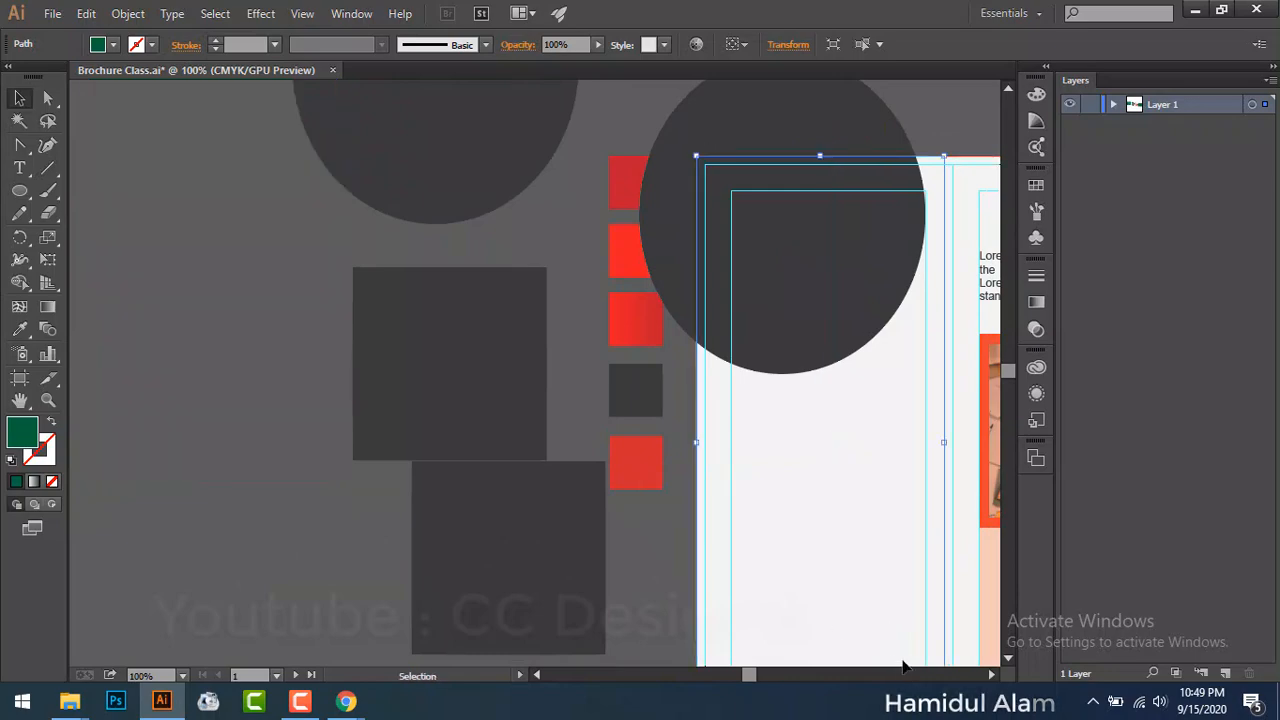
Step: Bring the green rectangle in front of the dark circle with Arrange > Bring to Front
{"action": "right_click", "coordinate": [838, 647]}
{"action": "mouse_move", "coordinate": [909, 606]}
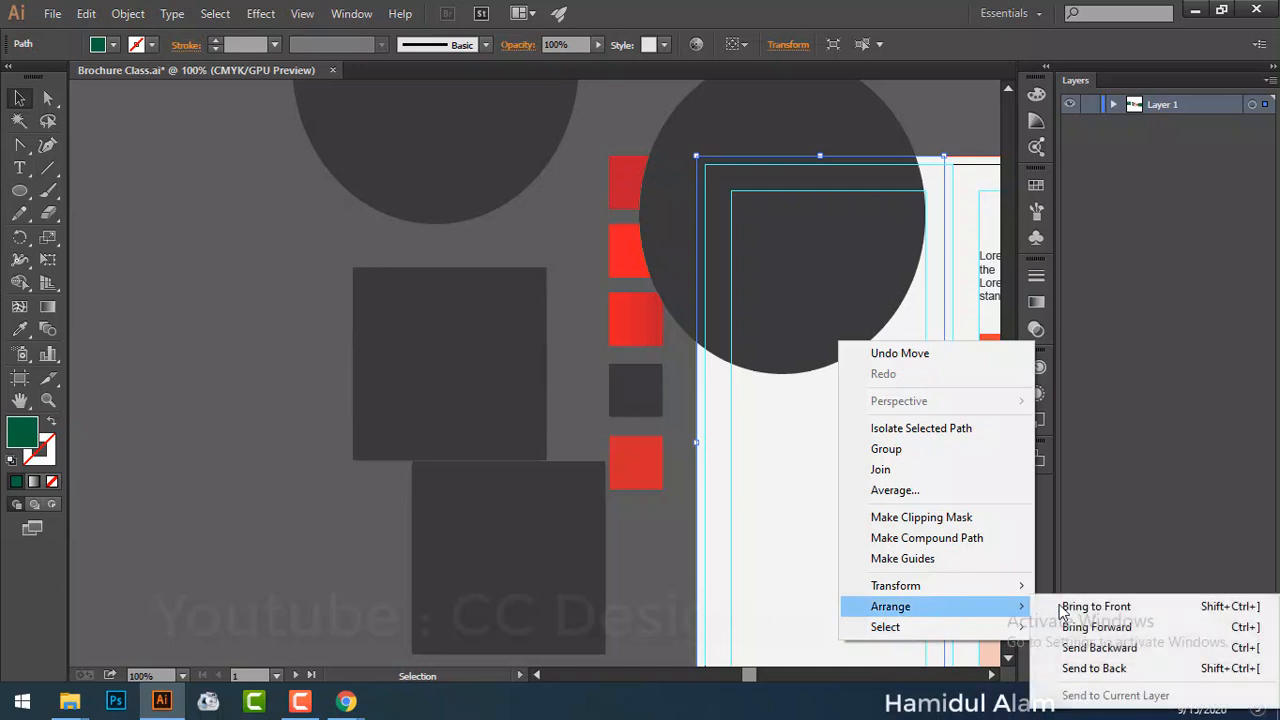
{"action": "left_click", "coordinate": [1050, 606]}
Step: Stretch the green rectangle to the page's bottom edge, then select it together with the circle
{"action": "scroll", "coordinate": [706, 403], "scroll_direction": "down", "scroll_amount": 5}
{"action": "scroll", "coordinate": [706, 403], "scroll_direction": "right", "scroll_amount": 3}
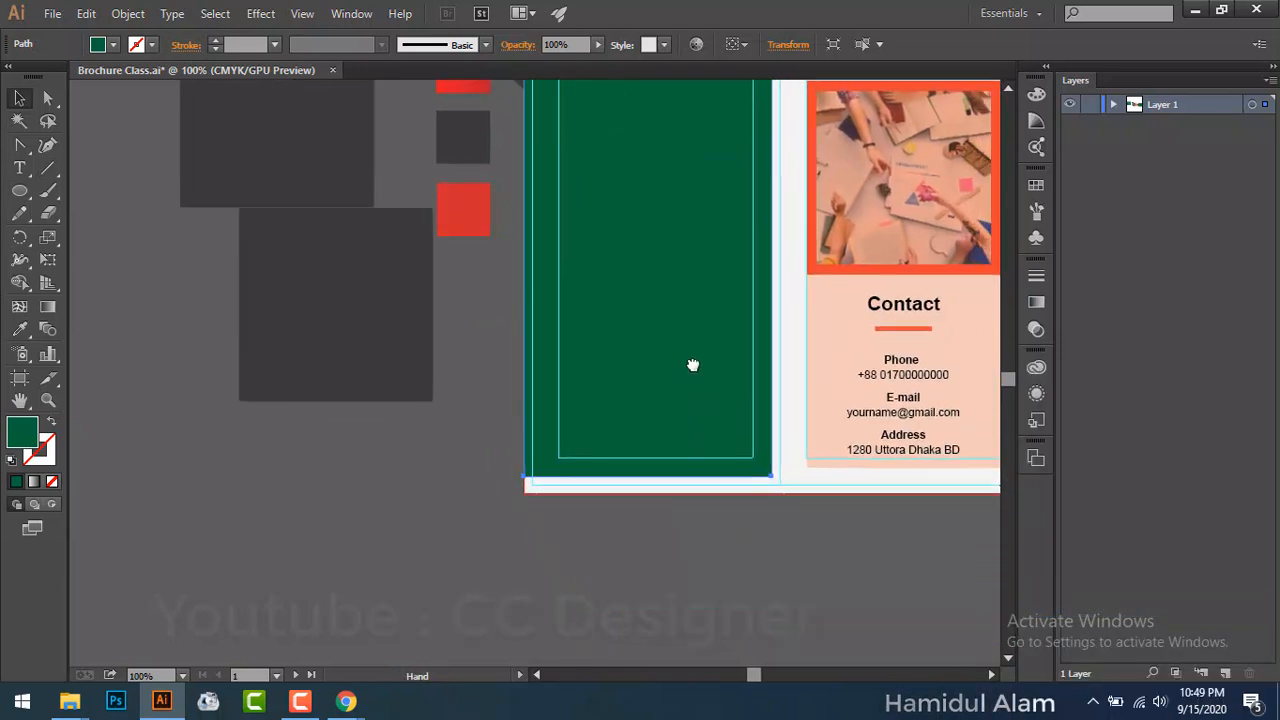
{"action": "left_click_drag", "start_coordinate": [648, 479], "coordinate": [648, 490]}
{"action": "scroll", "coordinate": [626, 346], "scroll_direction": "up", "scroll_amount": 1}
{"action": "left_click_drag", "start_coordinate": [626, 346], "coordinate": [610, 404]}
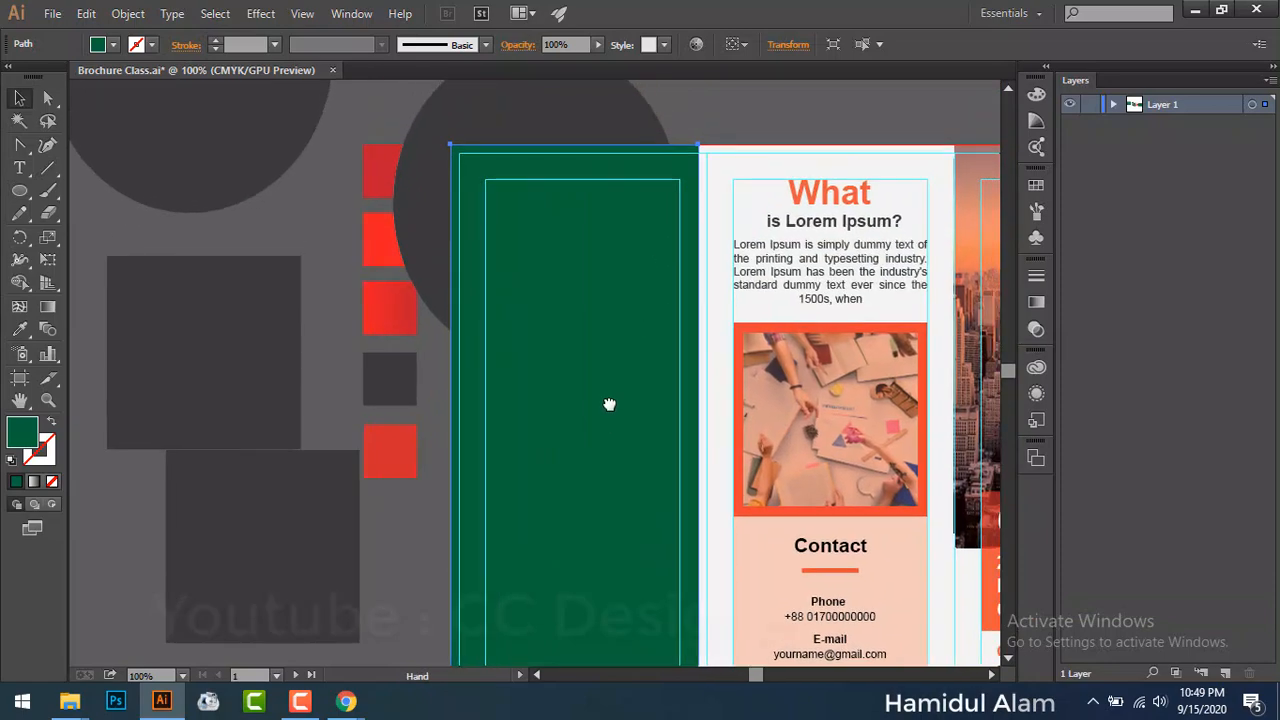
{"action": "left_click_drag", "start_coordinate": [697, 440], "coordinate": [708, 444]}
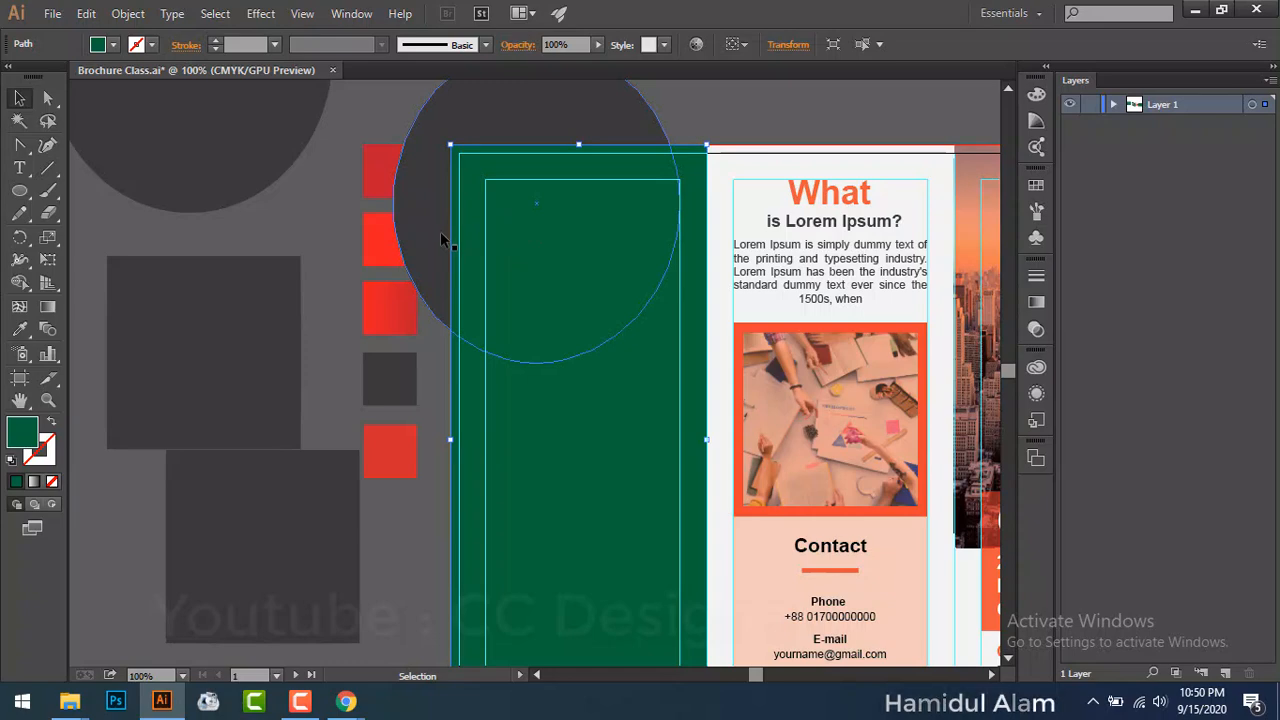
{"action": "left_click", "coordinate": [445, 271]}
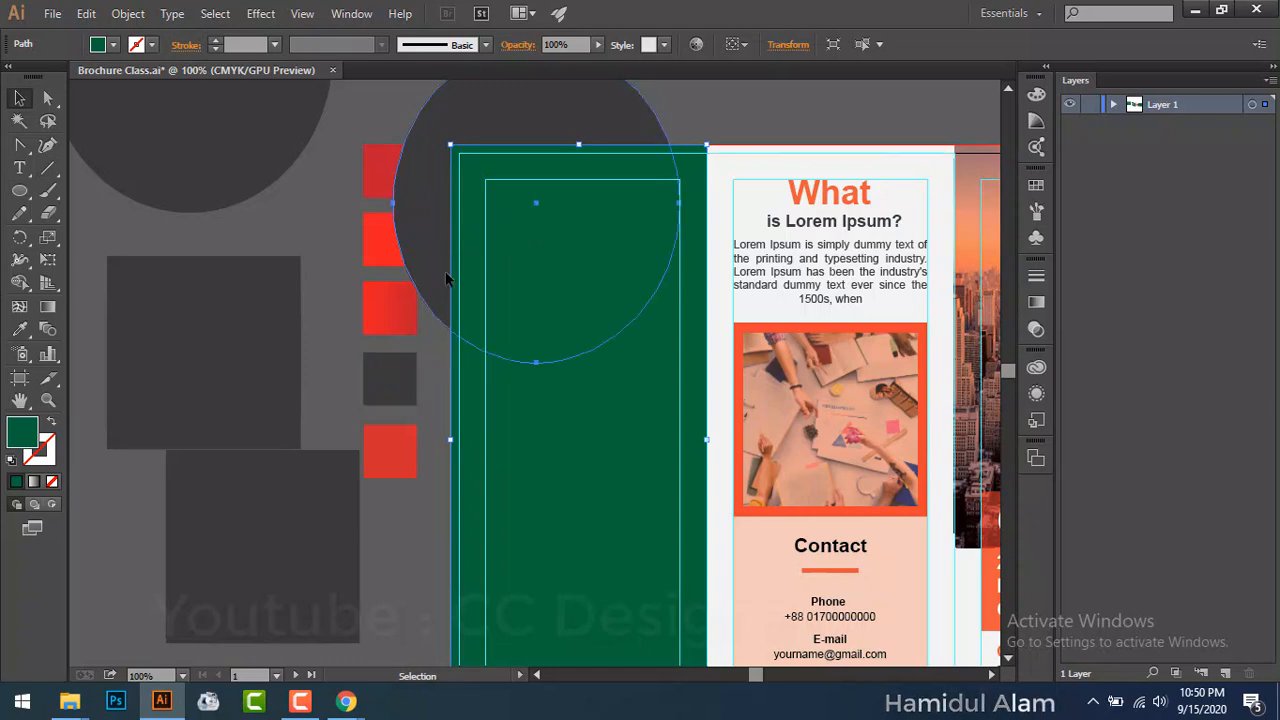
{"action": "left_click", "coordinate": [548, 464], "text": "shift"}
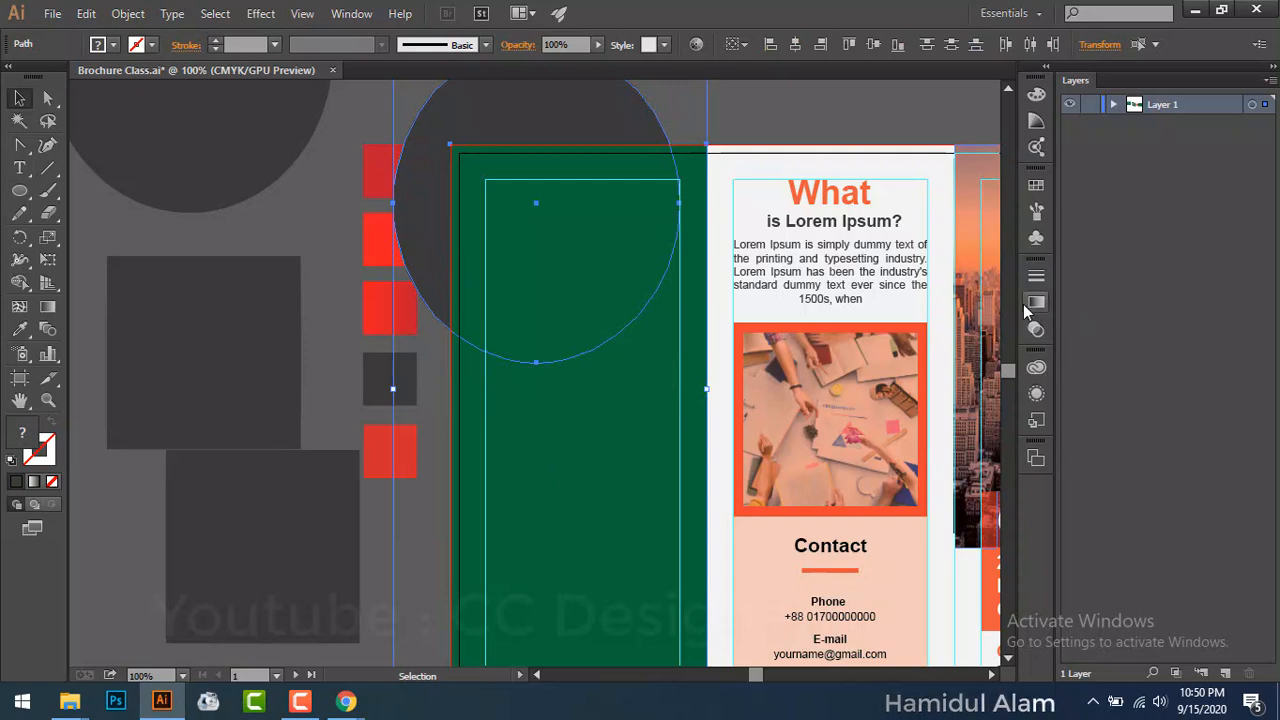
Step: Divide the circle and green rectangle with Pathfinder Divide, then ungroup the pieces
{"action": "left_click", "coordinate": [349, 15]}
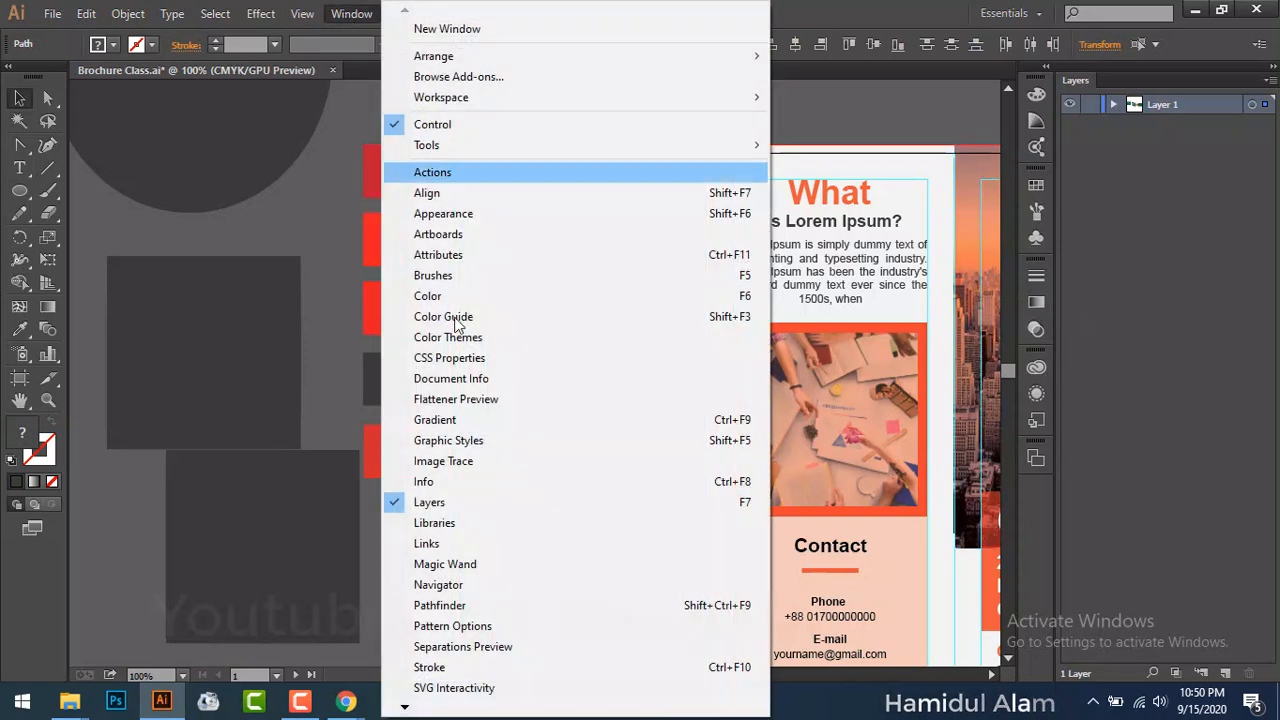
{"action": "left_click", "coordinate": [520, 604]}
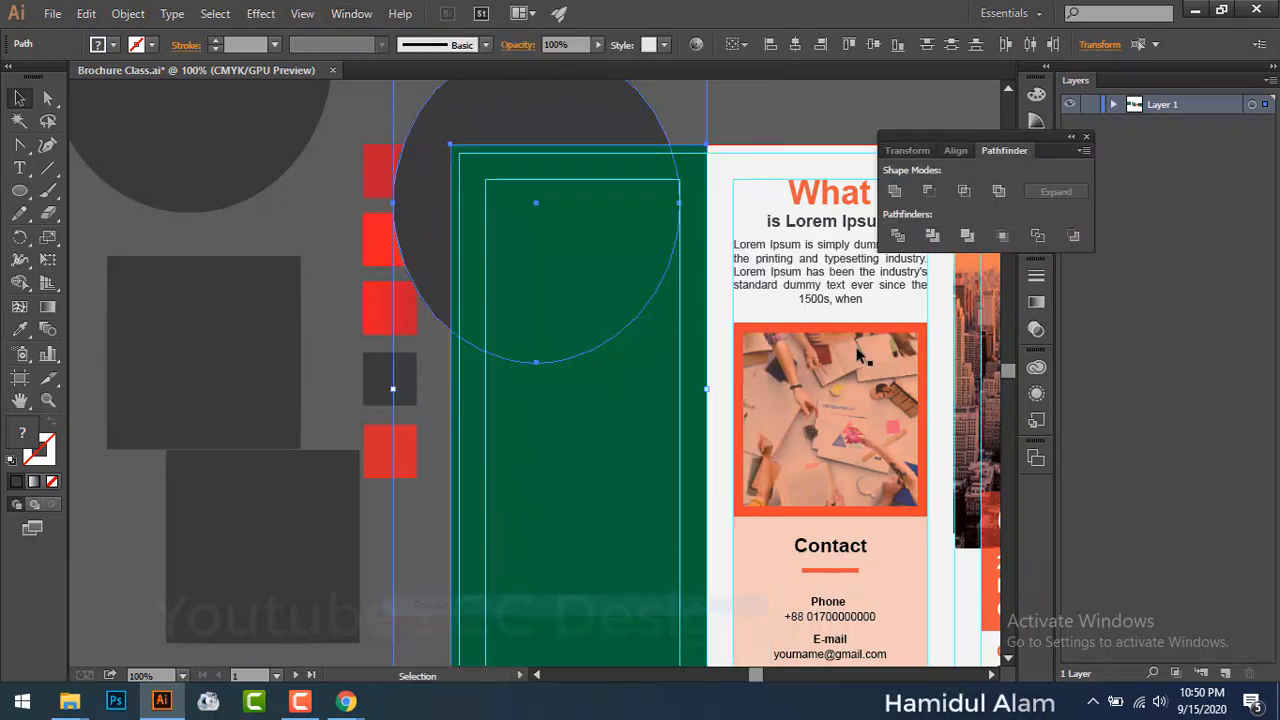
{"action": "left_click", "coordinate": [898, 235]}
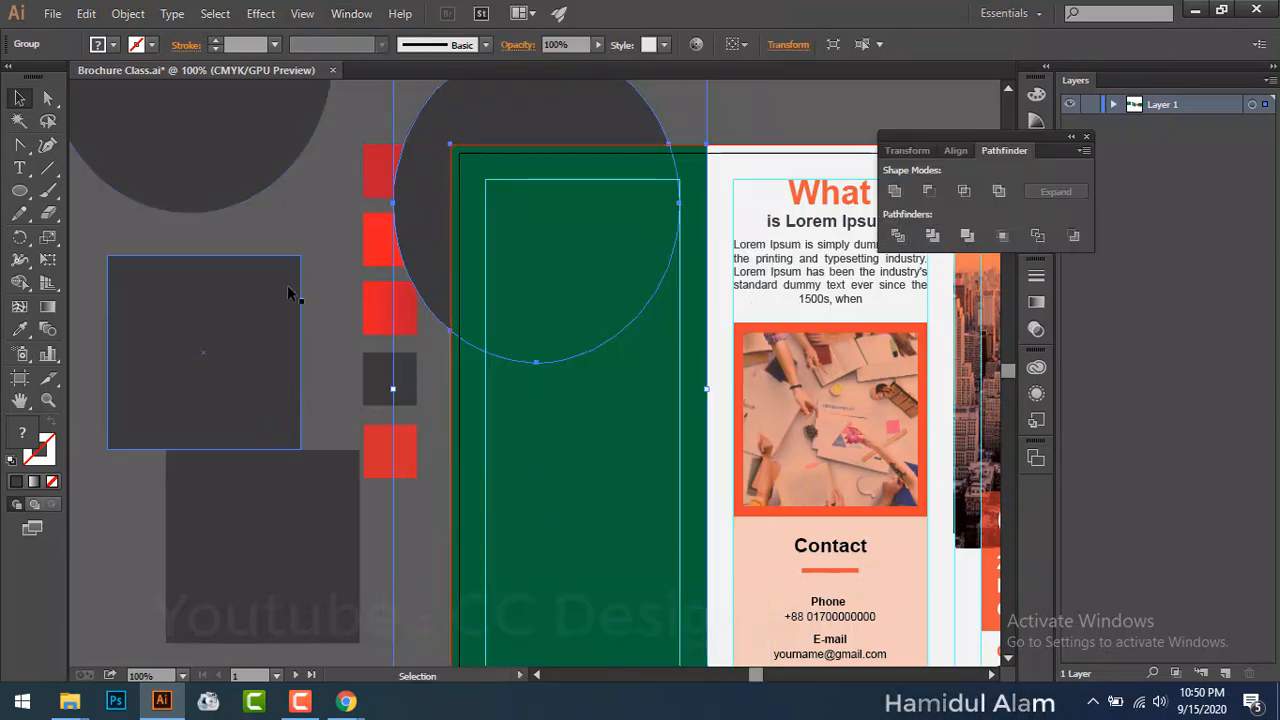
{"action": "left_click", "coordinate": [317, 206]}
{"action": "right_click", "coordinate": [604, 420]}
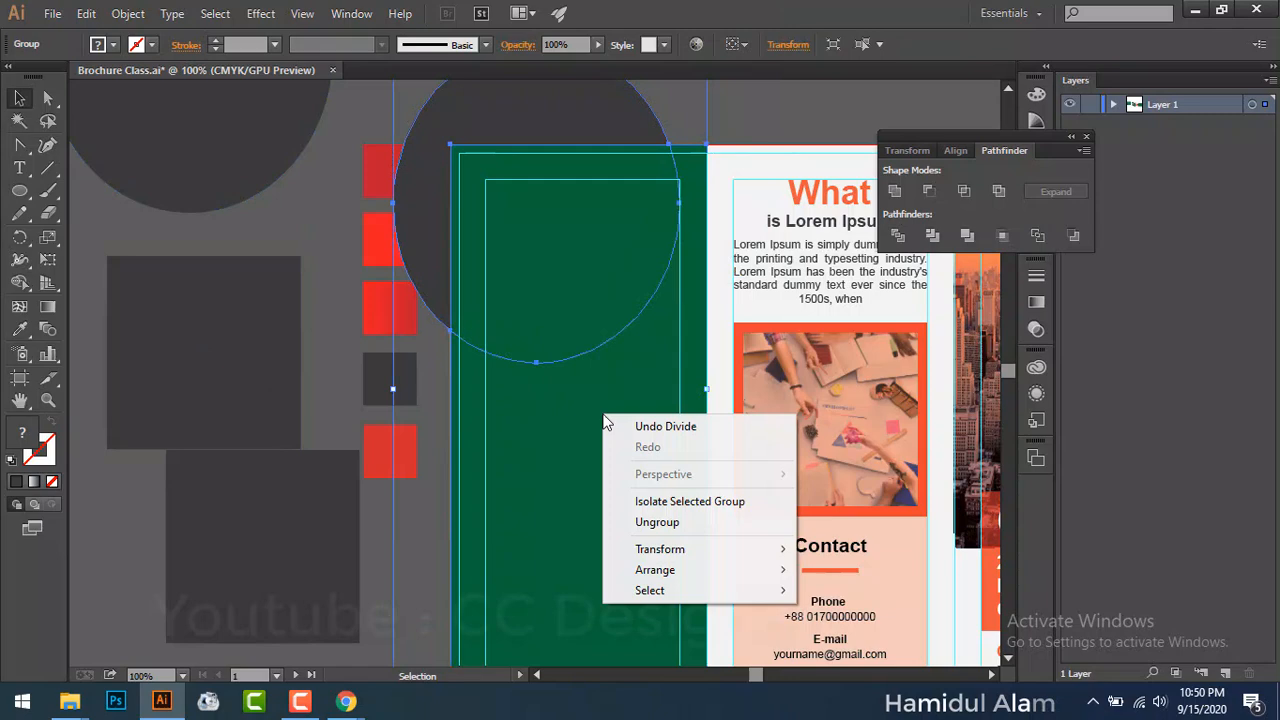
{"action": "left_click", "coordinate": [645, 522]}
Step: Delete the lower green piece and the dark circle, keeping only the rounded green corner
{"action": "left_click", "coordinate": [398, 552]}
{"action": "left_click", "coordinate": [536, 543]}
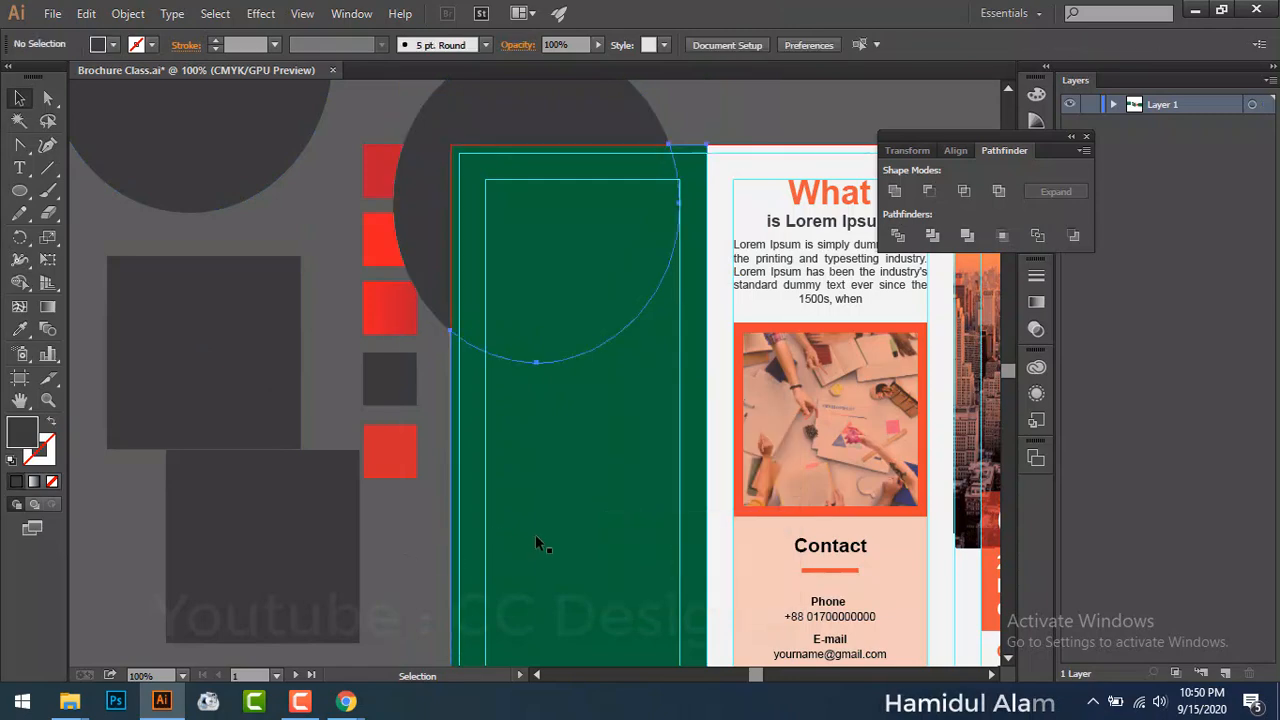
{"action": "key", "text": "Delete"}
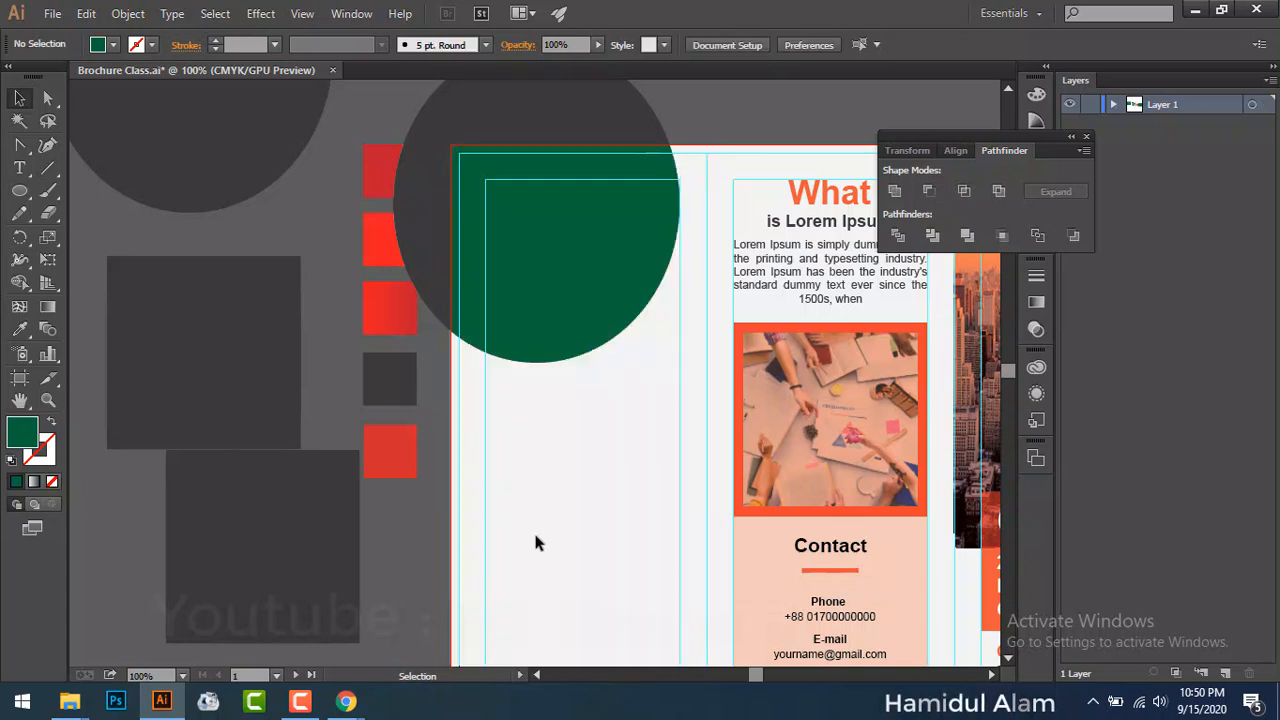
{"action": "left_click", "coordinate": [417, 233]}
{"action": "key", "text": "Delete"}
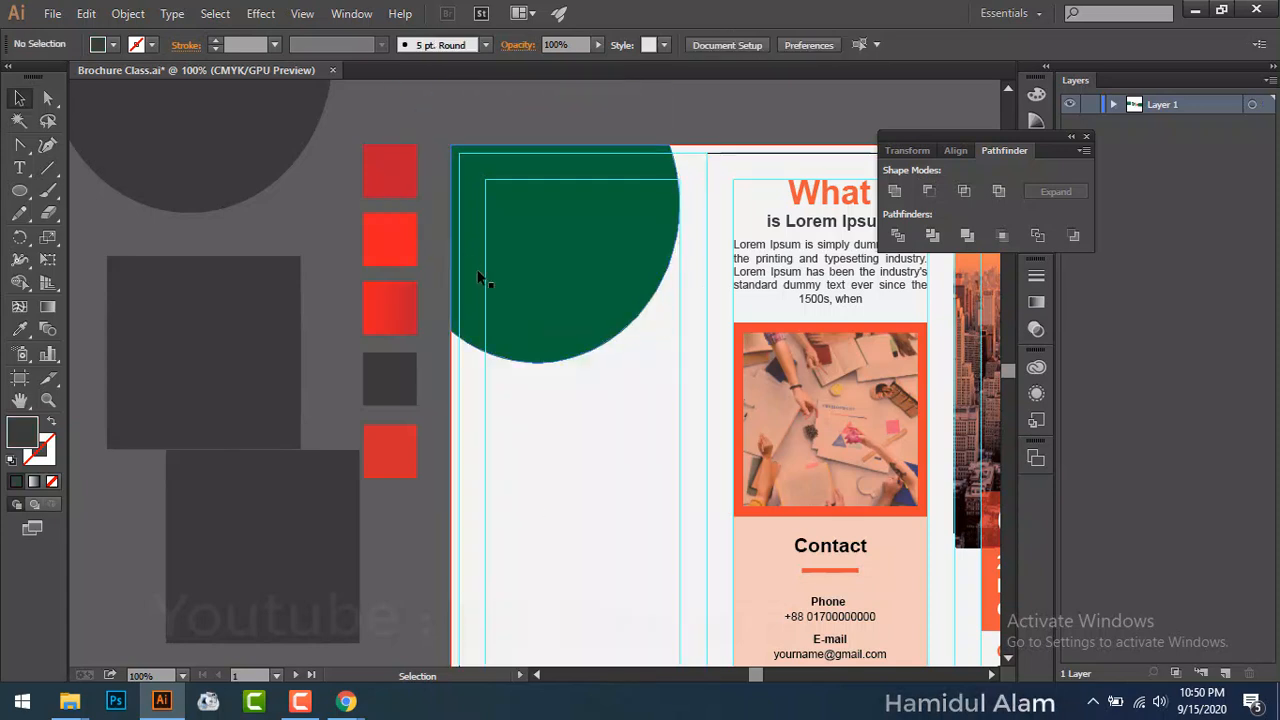
{"action": "key", "text": "space"}
{"action": "left_click_drag", "start_coordinate": [616, 371], "coordinate": [660, 446]}
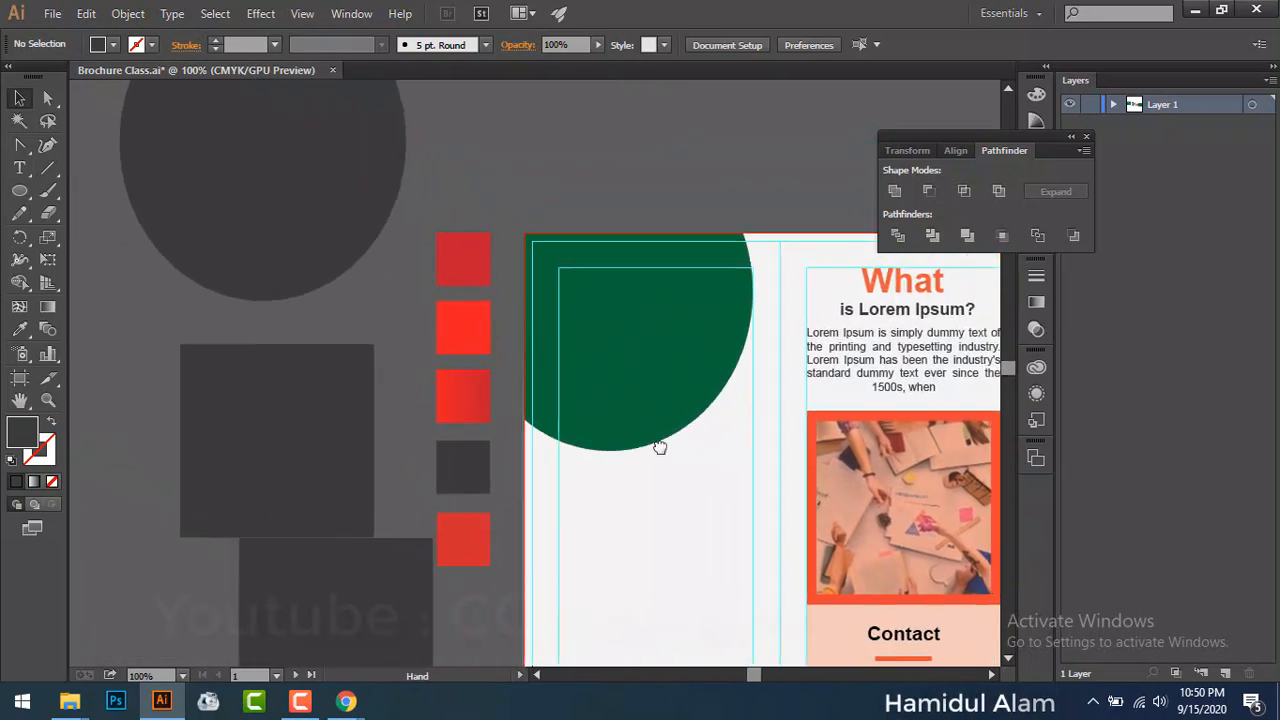
Step: Alt-drag a copy of the green rounded shape onto the pasteboard above the page
{"action": "left_click", "coordinate": [635, 421]}
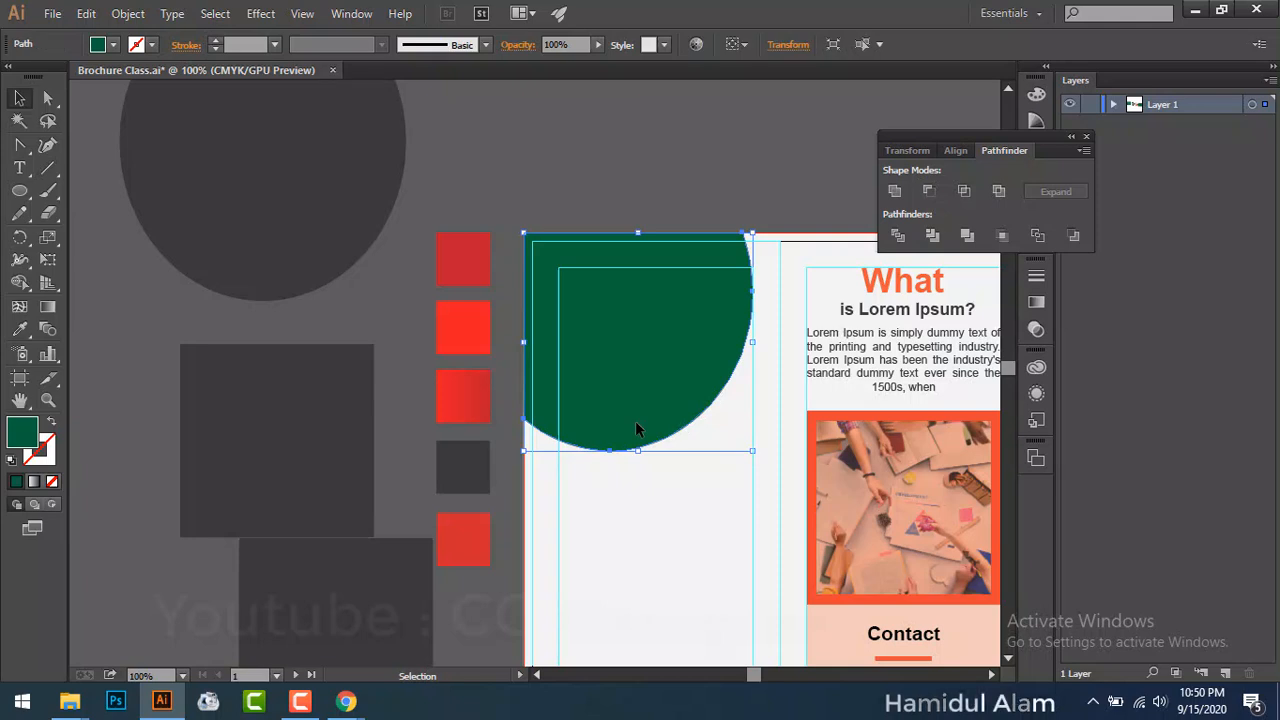
{"action": "left_click_drag", "start_coordinate": [635, 421], "coordinate": [635, 183]}
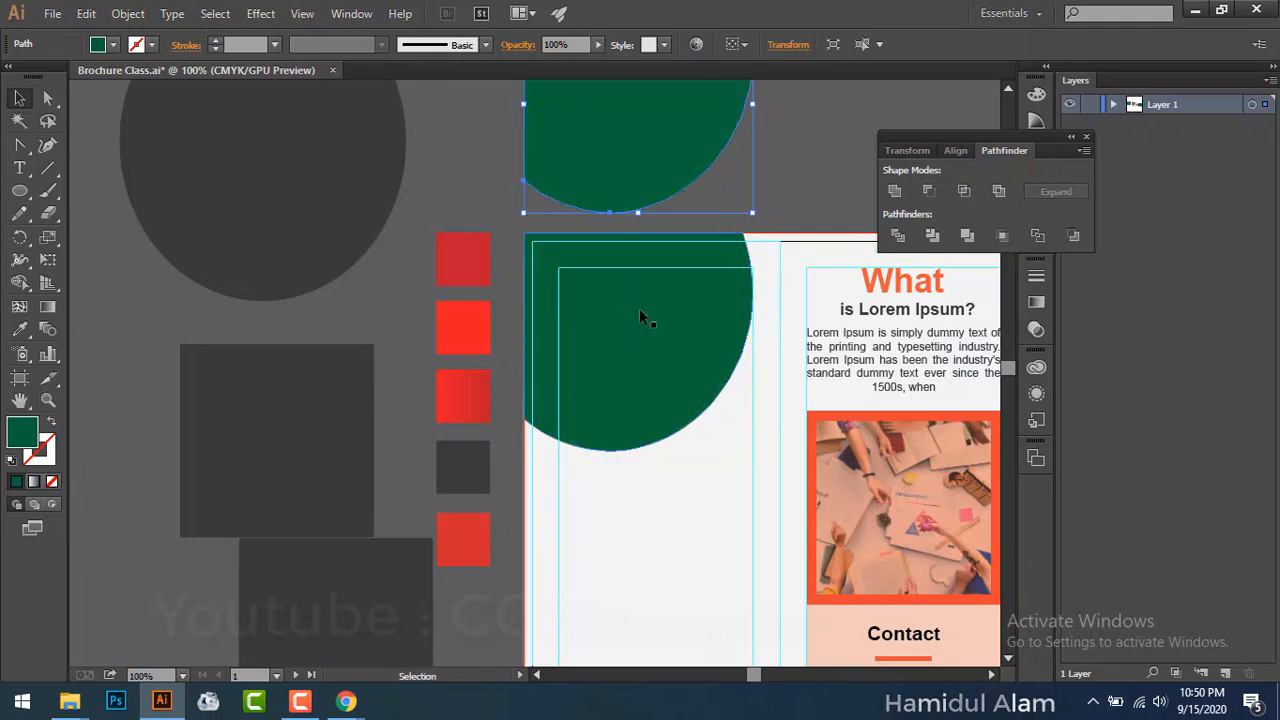
{"action": "left_click", "coordinate": [641, 341]}
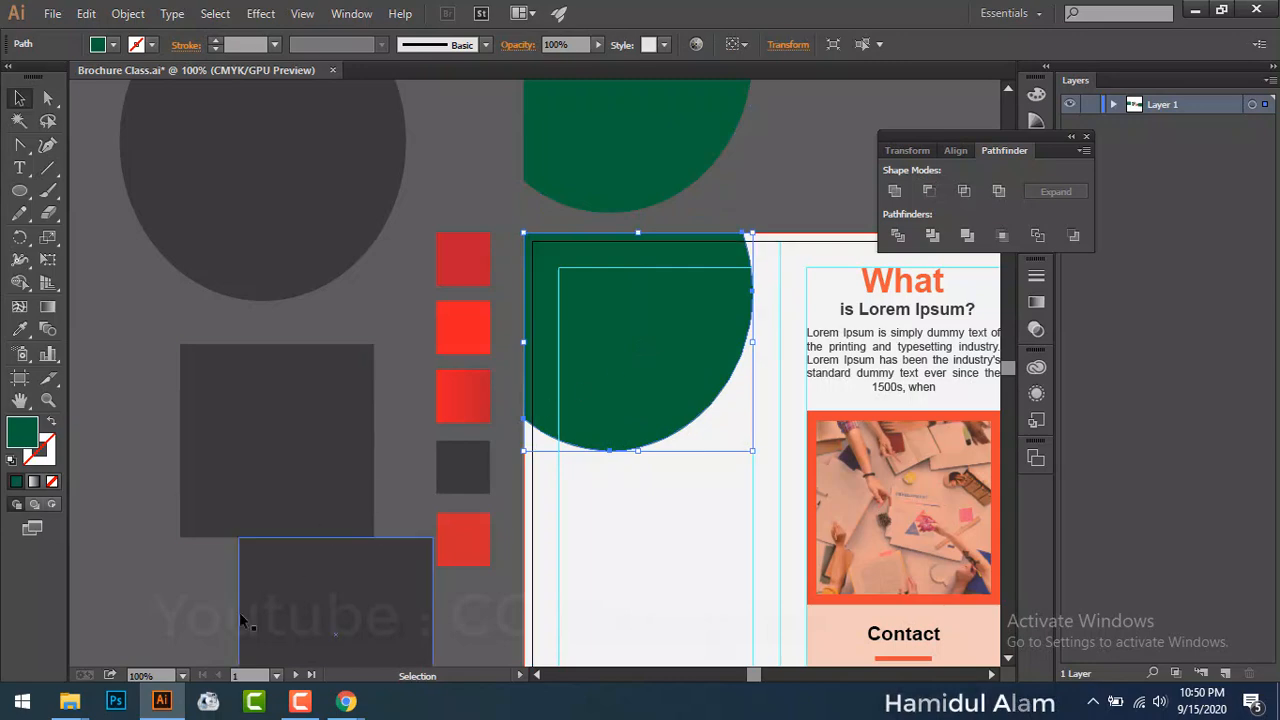
{"action": "left_click", "coordinate": [128, 13]}
{"action": "mouse_move", "coordinate": [257, 391]}
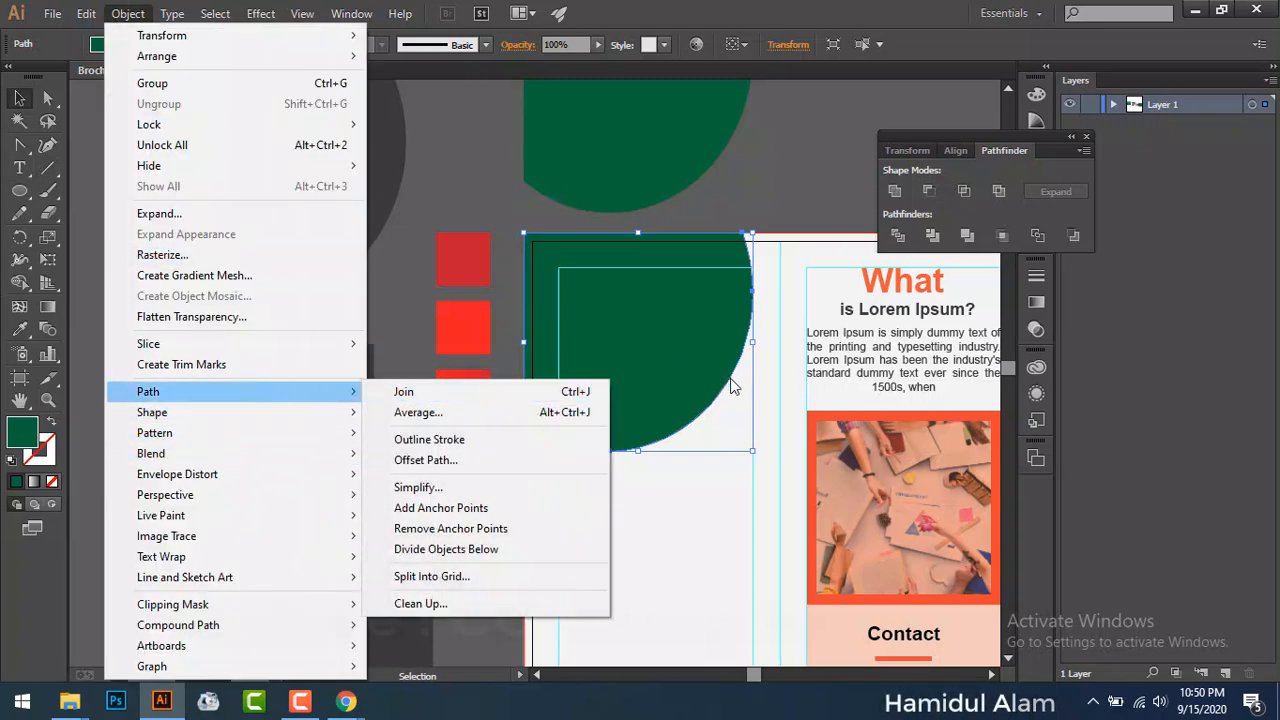
{"action": "left_click", "coordinate": [776, 199]}
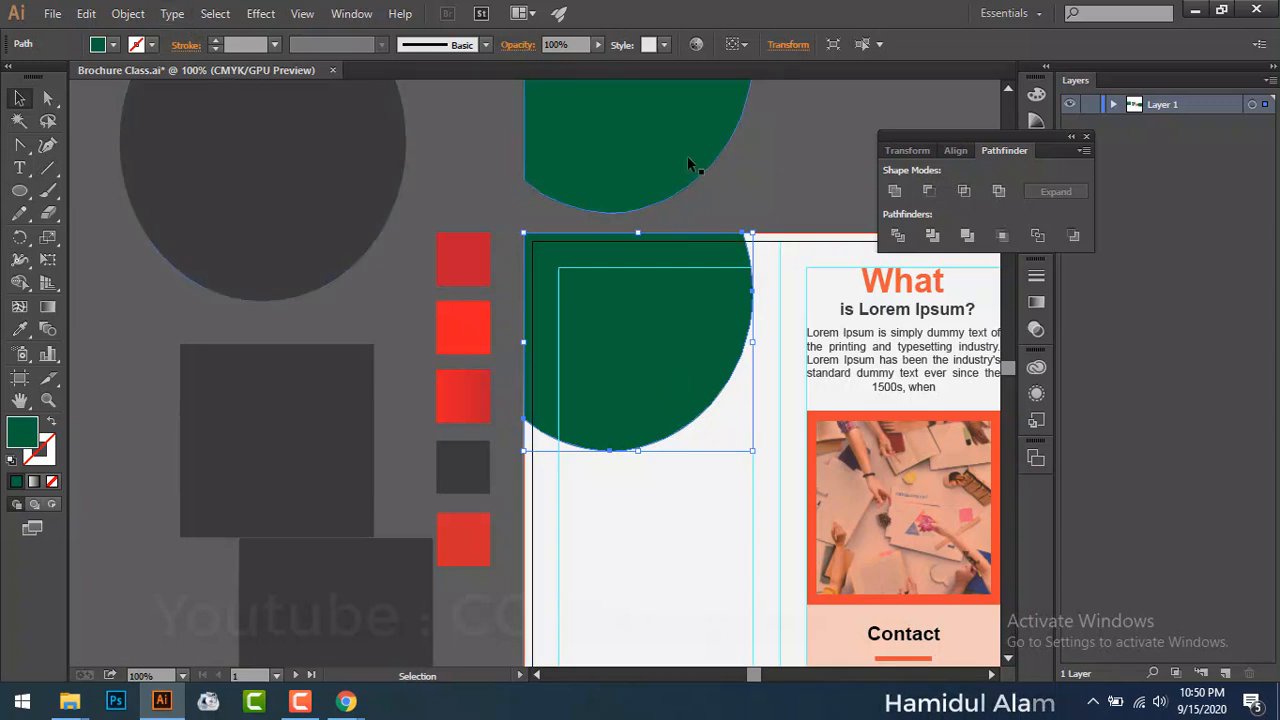
{"action": "left_click_drag", "start_coordinate": [687, 157], "coordinate": [712, 130]}
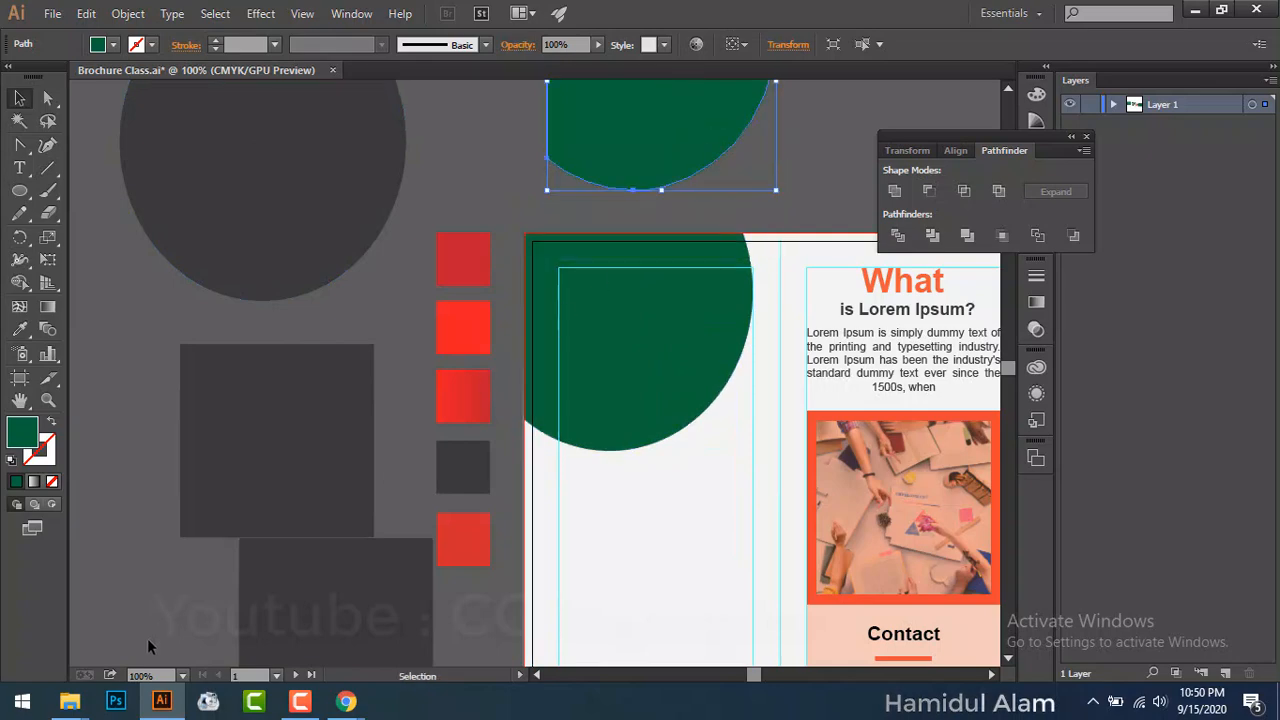
Step: Place the graduate photo from the brochure images folder and embed it
{"action": "mouse_move", "coordinate": [69, 702]}
{"action": "left_click", "coordinate": [482, 612]}
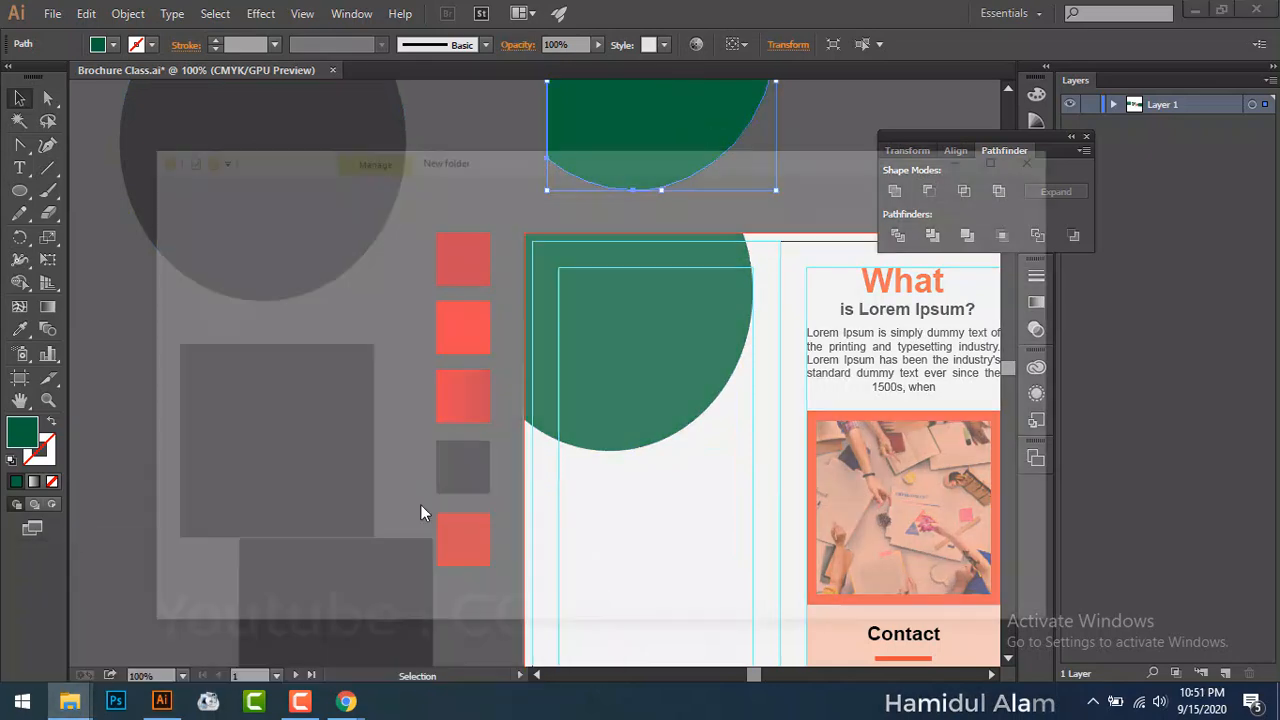
{"action": "left_click_drag", "start_coordinate": [503, 185], "coordinate": [466, 631]}
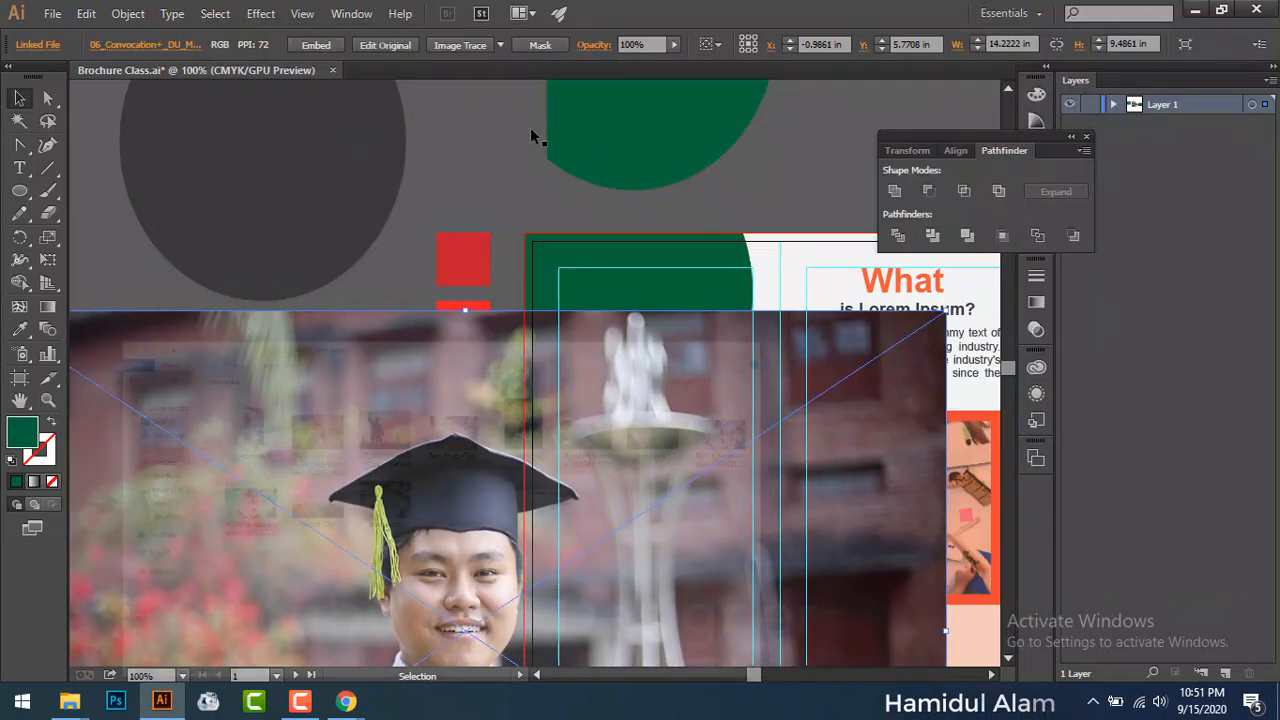
{"action": "left_click", "coordinate": [1127, 40]}
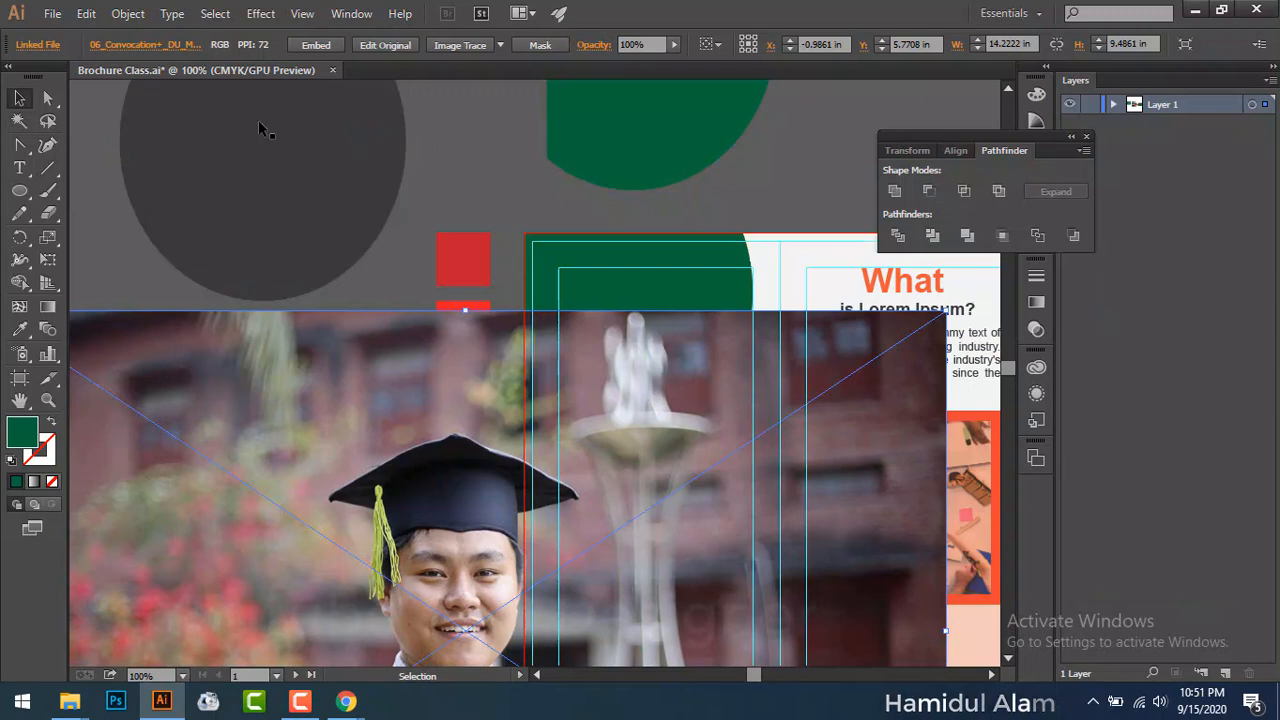
{"action": "left_click", "coordinate": [316, 44]}
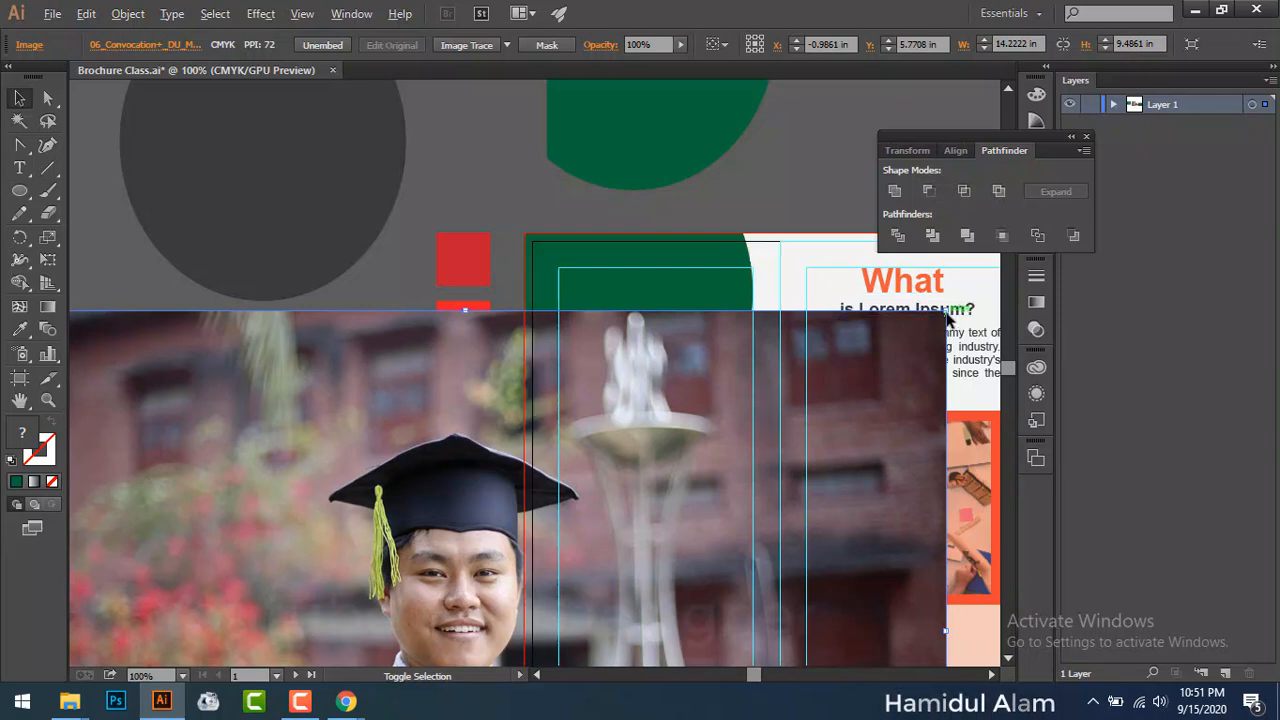
{"action": "left_click_drag", "start_coordinate": [924, 345], "coordinate": [476, 486]}
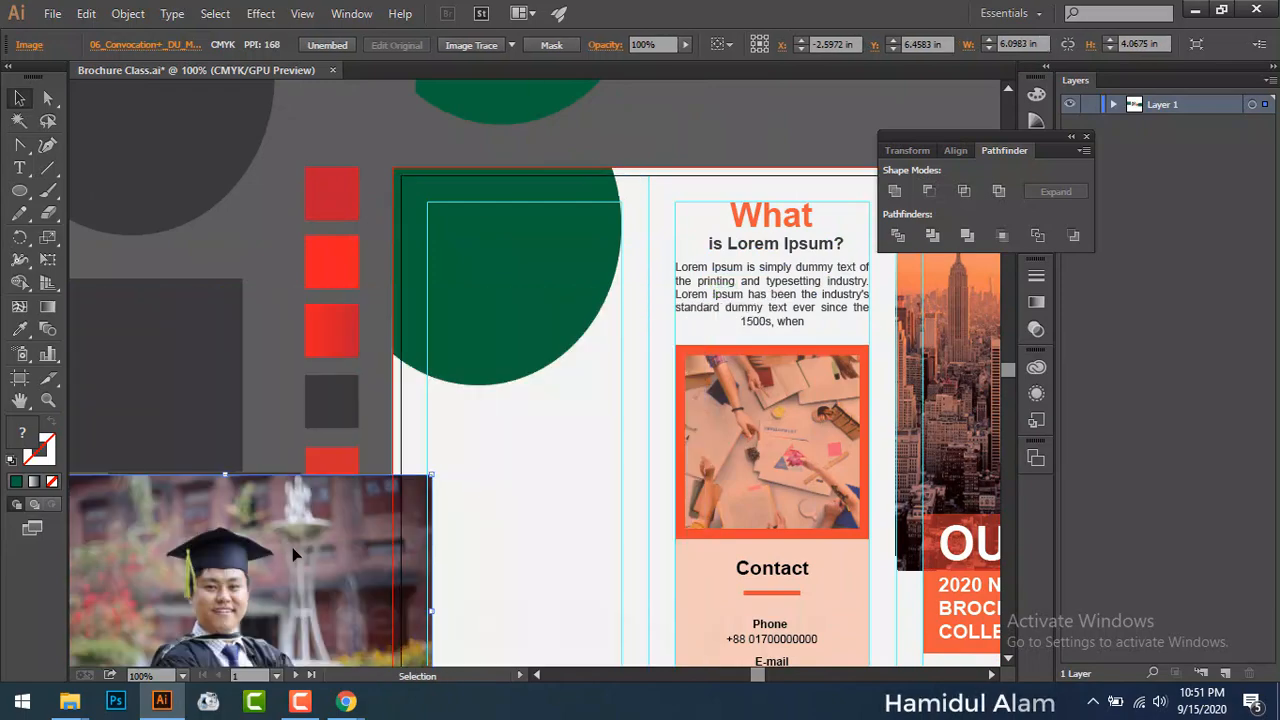
Step: Fit the graduate photo onto the left panel at 5.28 × 3.52 in, then paste the green circle over it
{"action": "left_click_drag", "start_coordinate": [290, 554], "coordinate": [557, 221]}
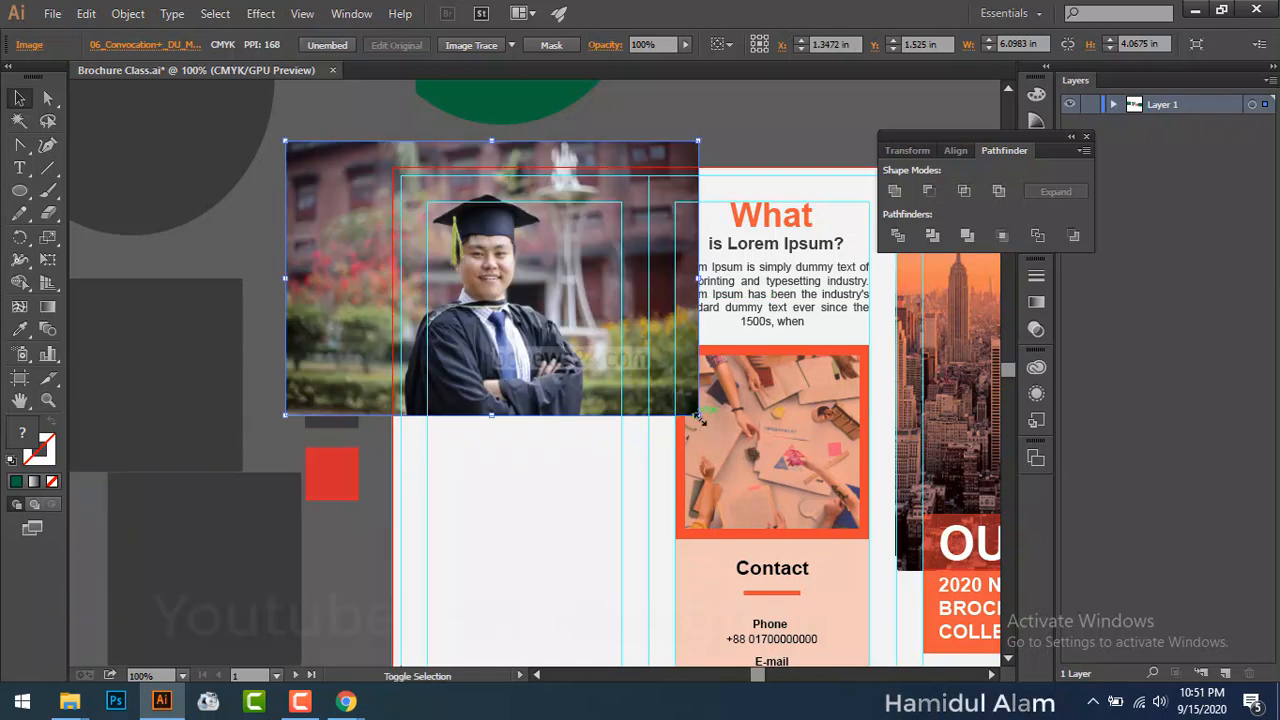
{"action": "left_click_drag", "start_coordinate": [698, 415], "coordinate": [641, 371]}
{"action": "left_click_drag", "start_coordinate": [560, 336], "coordinate": [553, 322]}
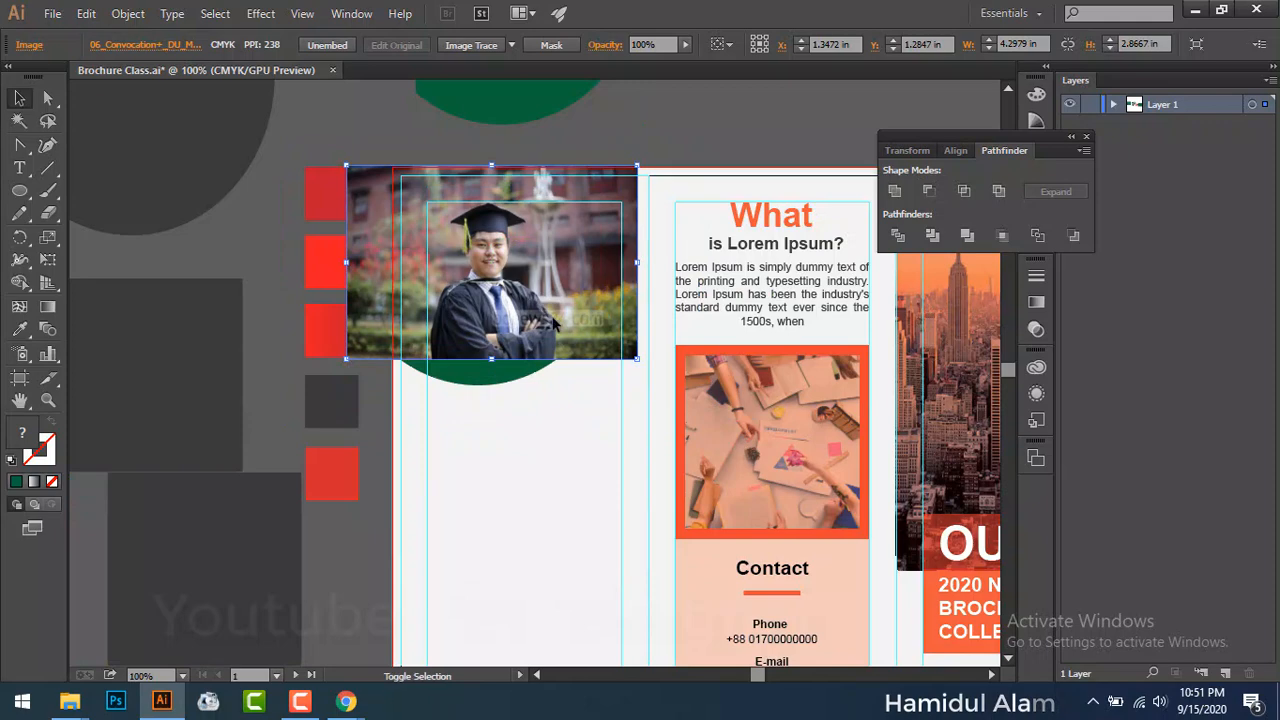
{"action": "left_click_drag", "start_coordinate": [640, 363], "coordinate": [655, 372]}
{"action": "left_click_drag", "start_coordinate": [570, 326], "coordinate": [563, 338]}
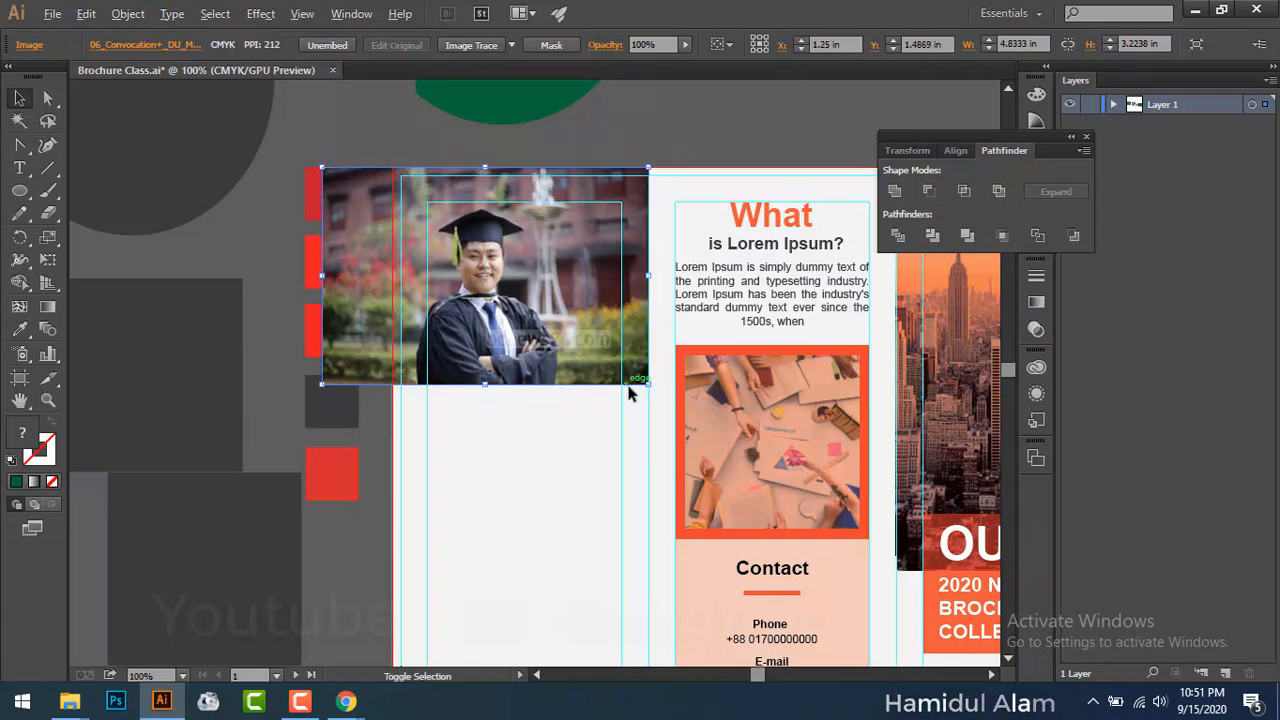
{"action": "left_click_drag", "start_coordinate": [648, 384], "coordinate": [660, 400]}
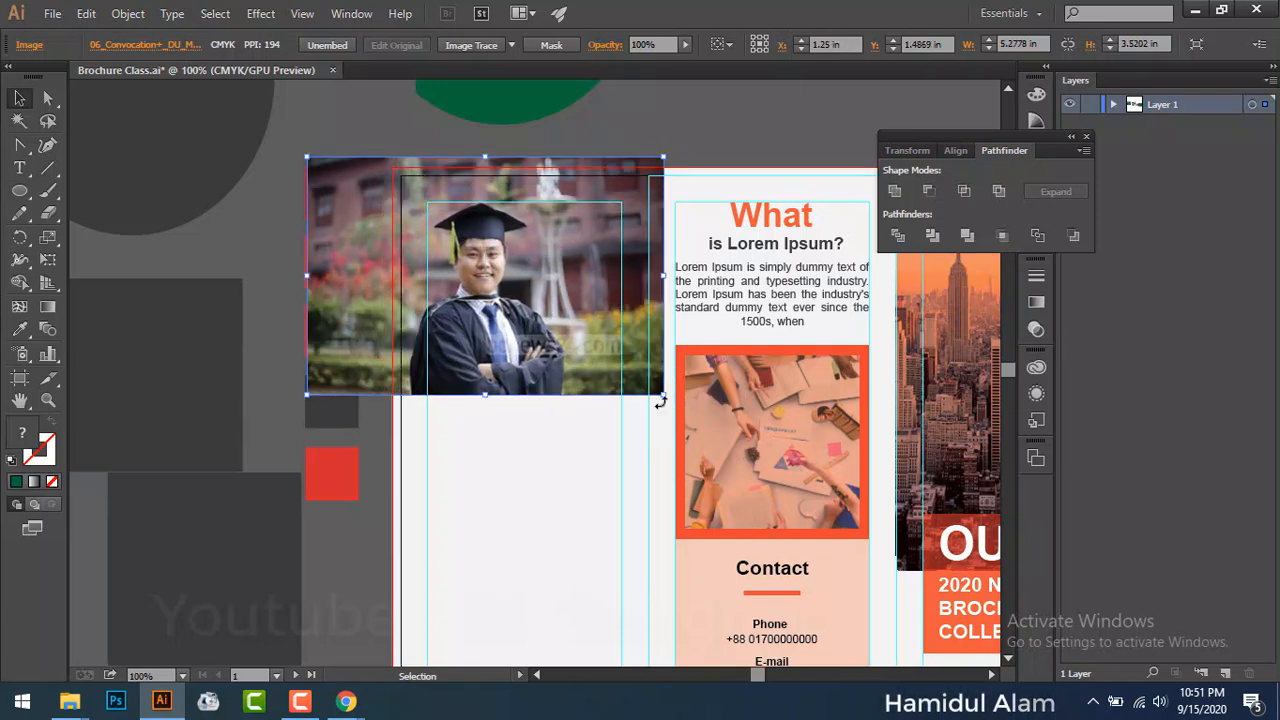
{"action": "key", "text": "ctrl"}
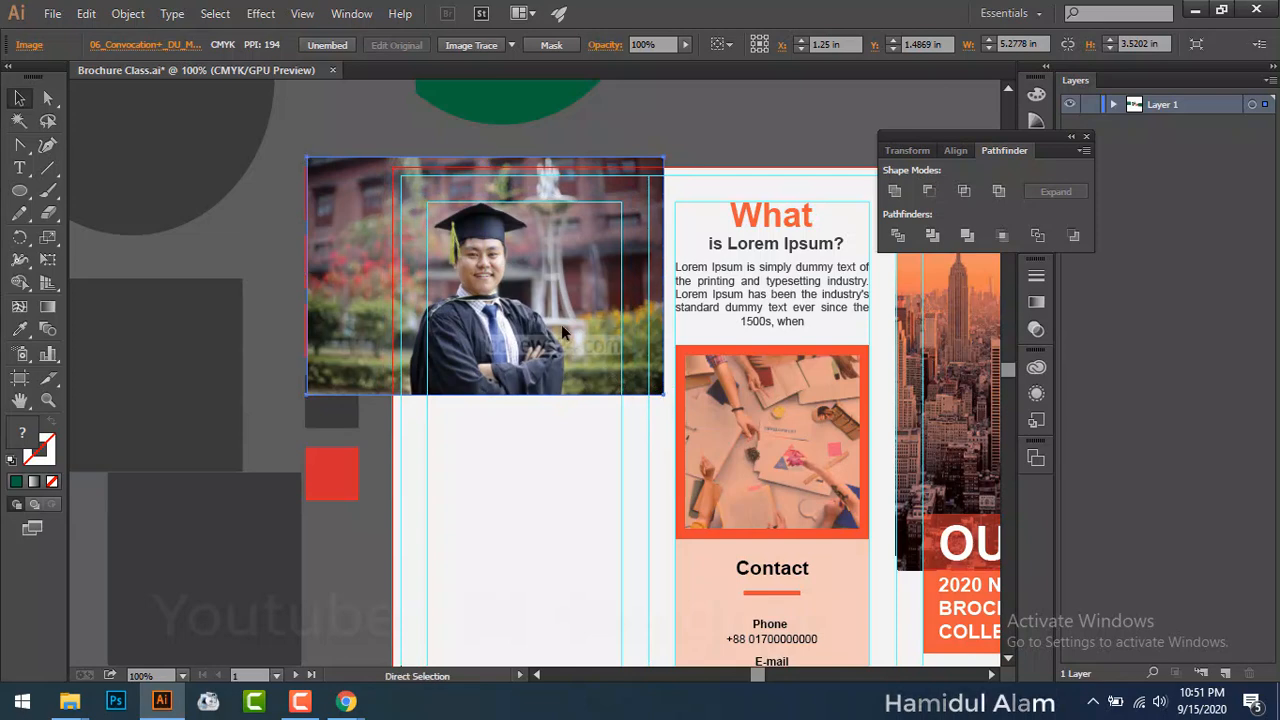
{"action": "key", "text": "ctrl+v"}
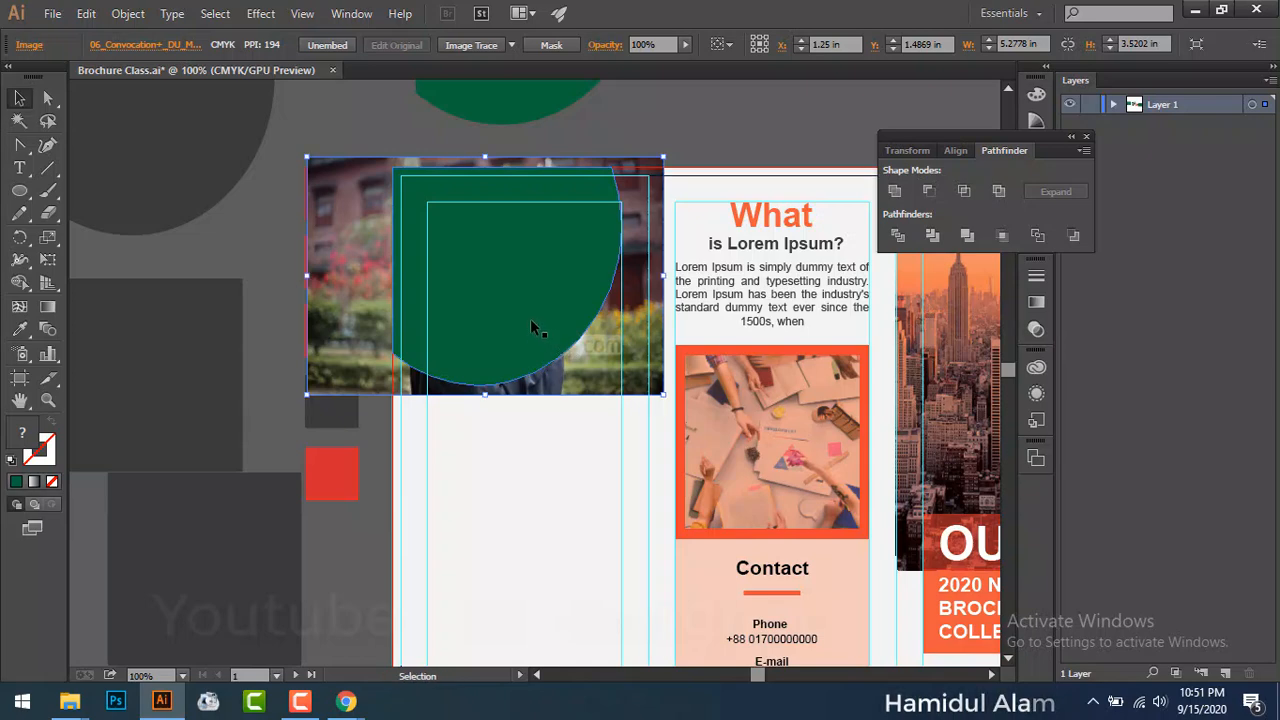
Step: Set the green circle to 50% opacity and nudge the graduate photo beneath it
{"action": "left_click", "coordinate": [529, 249]}
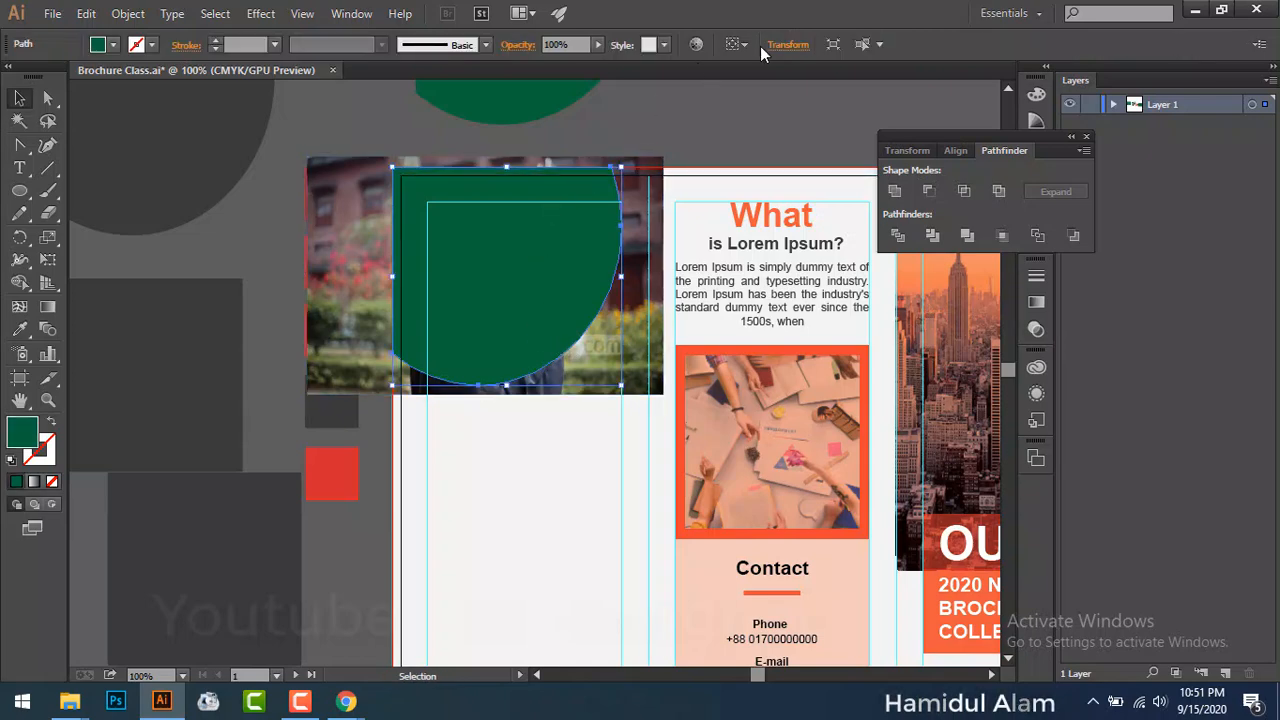
{"action": "left_click", "coordinate": [598, 44]}
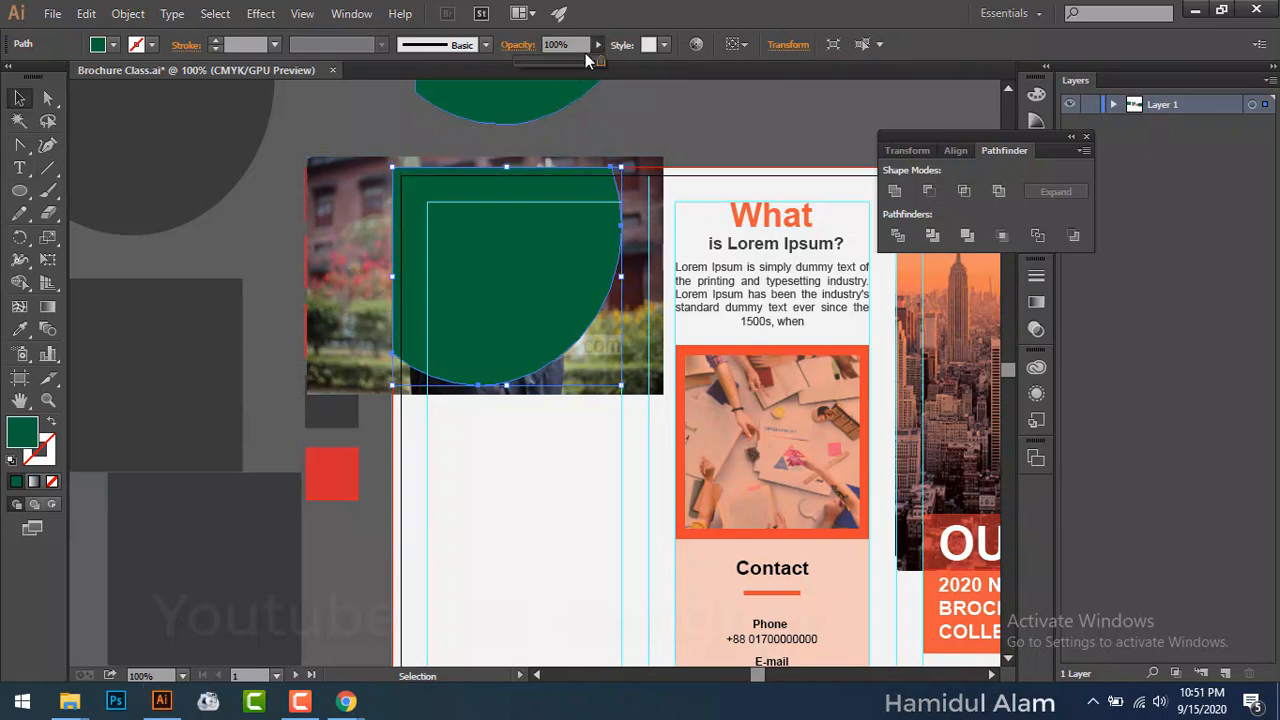
{"action": "left_click", "coordinate": [559, 62]}
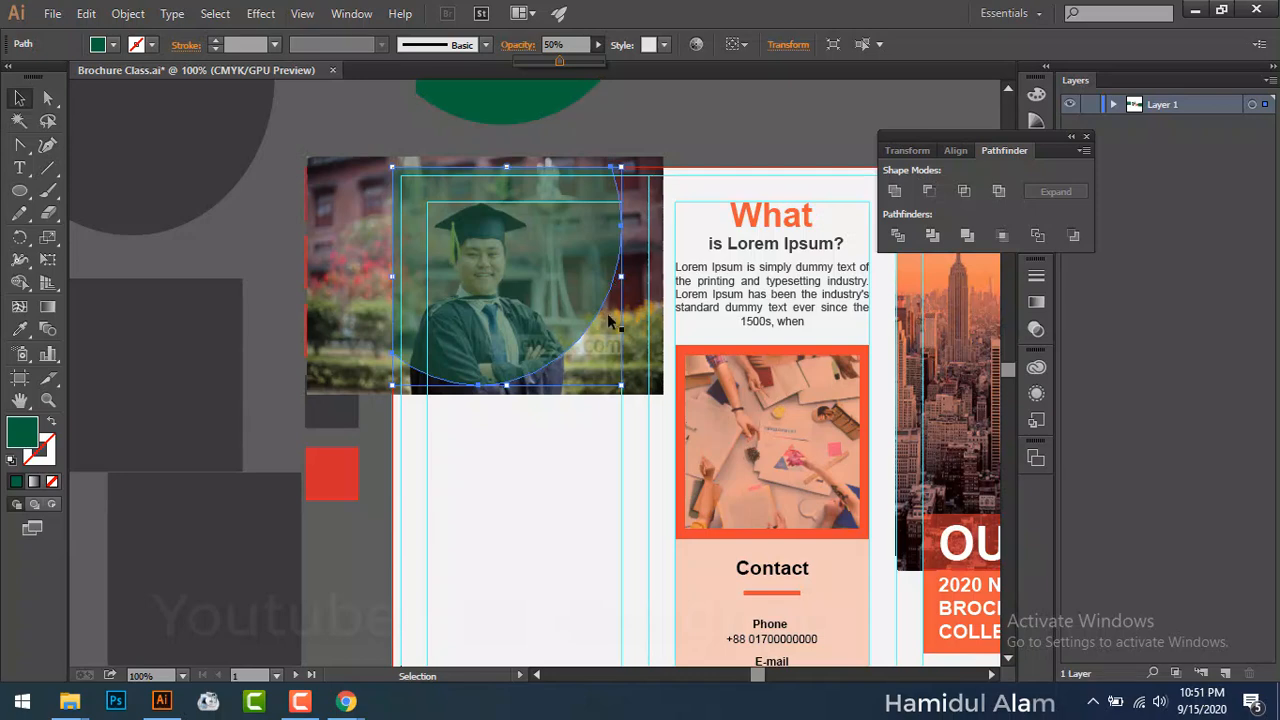
{"action": "left_click", "coordinate": [598, 371]}
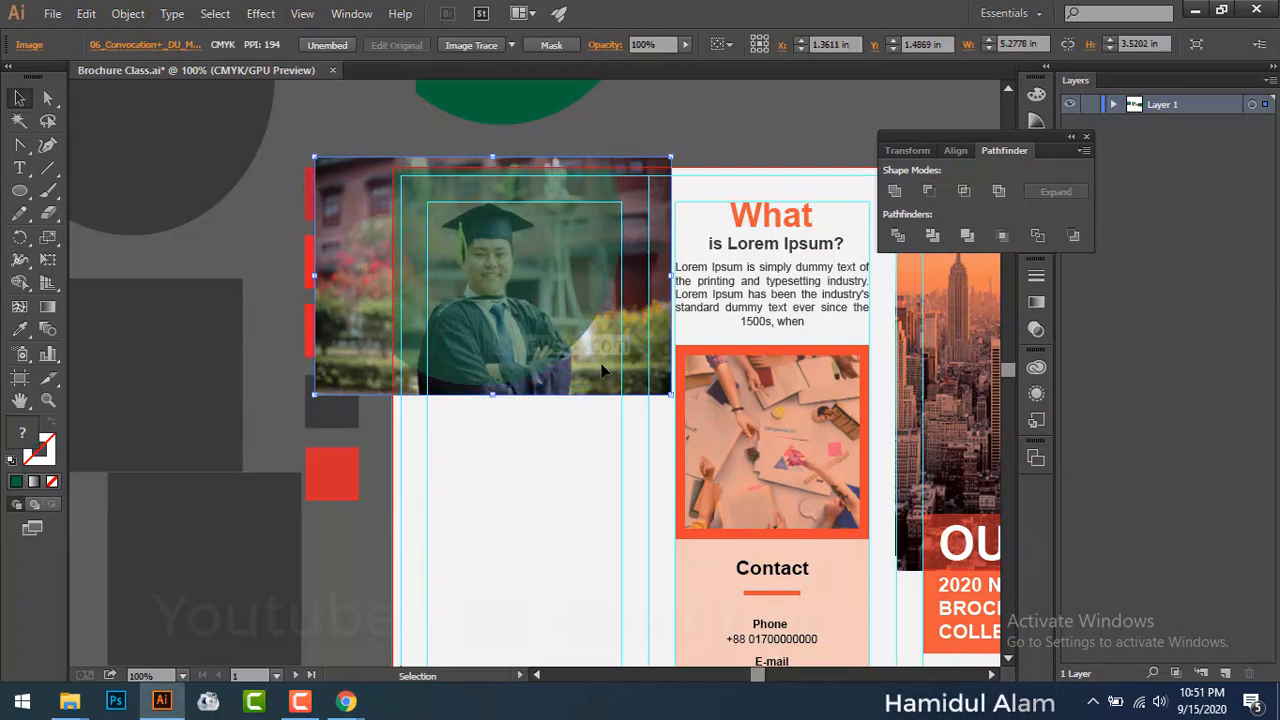
{"action": "mouse_move", "coordinate": [602, 371]}
{"action": "left_mouse_down"}
{"action": "mouse_move", "coordinate": [613, 371]}
{"action": "mouse_move", "coordinate": [600, 371]}
{"action": "left_mouse_up"}
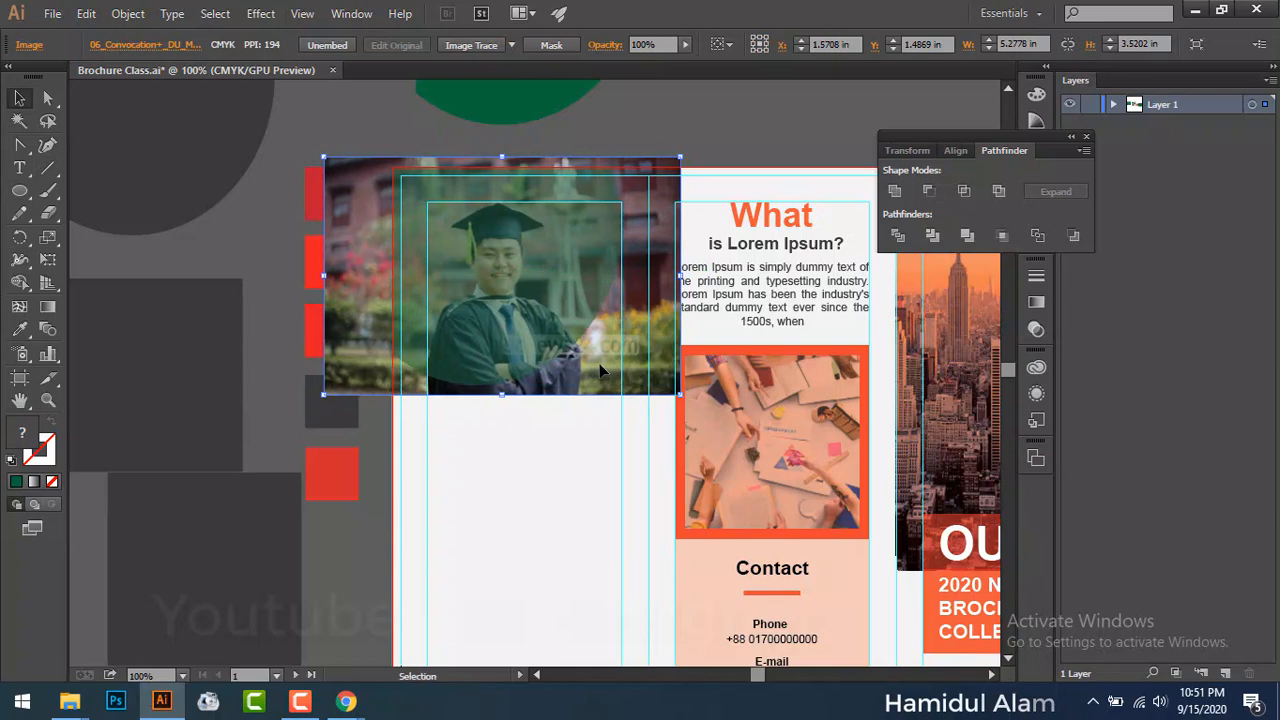
Step: Clip the graduate photo to the circle with Make Clipping Mask
{"action": "left_click", "coordinate": [530, 274]}
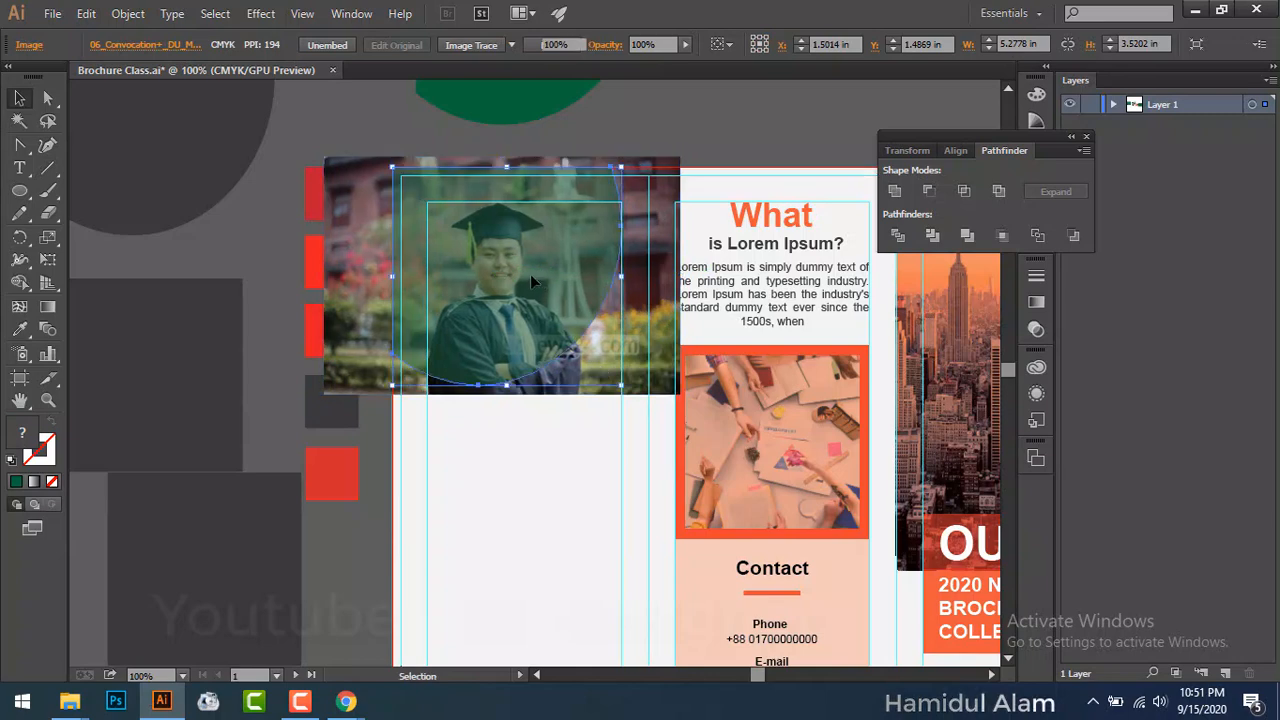
{"action": "left_click", "coordinate": [655, 288], "text": "shift"}
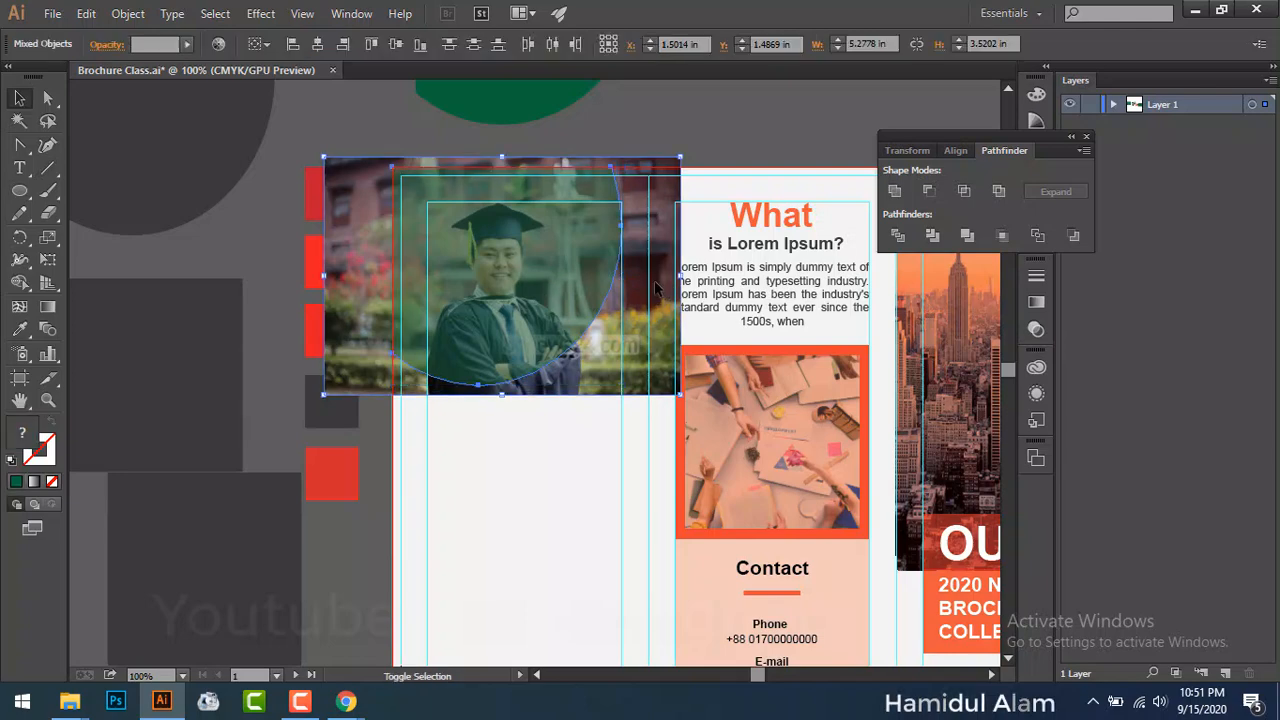
{"action": "right_click", "coordinate": [656, 292]}
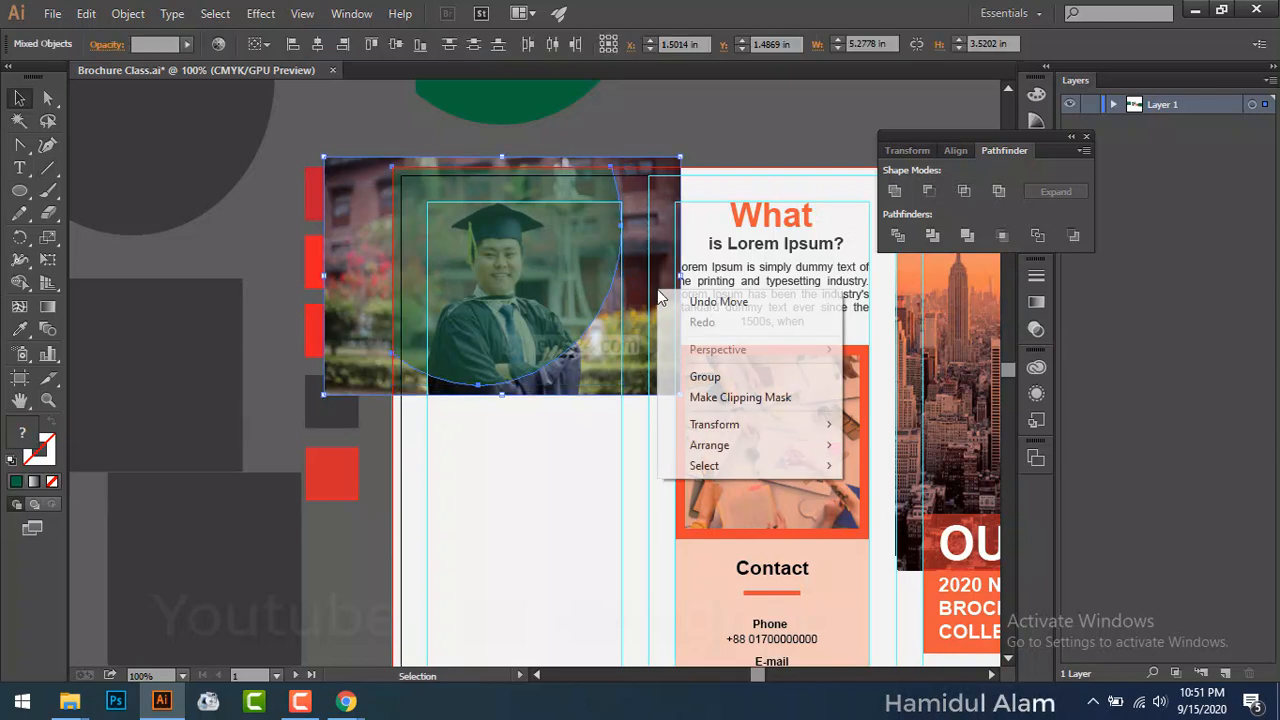
{"action": "left_click", "coordinate": [745, 397]}
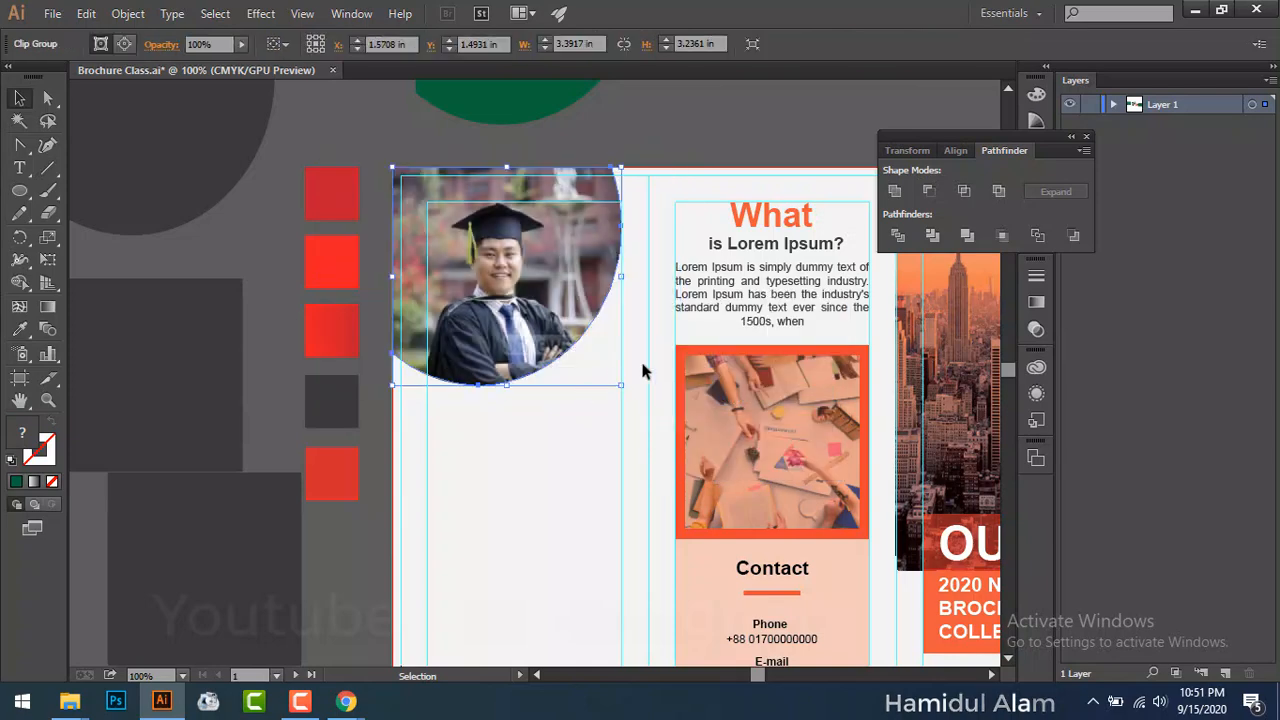
{"action": "left_click", "coordinate": [662, 114]}
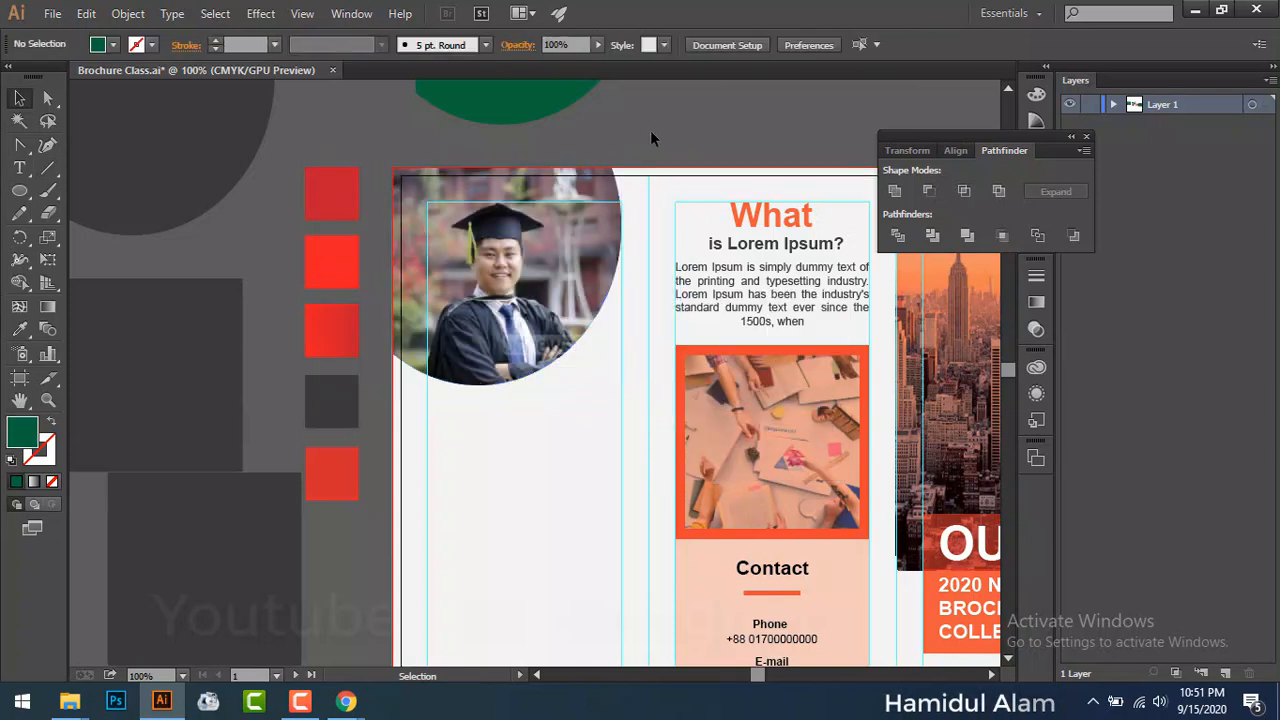
Step: Move the spare circle over the photo and give it the red square's fill
{"action": "left_click_drag", "start_coordinate": [649, 116], "coordinate": [648, 238]}
{"action": "left_click_drag", "start_coordinate": [649, 234], "coordinate": [628, 412]}
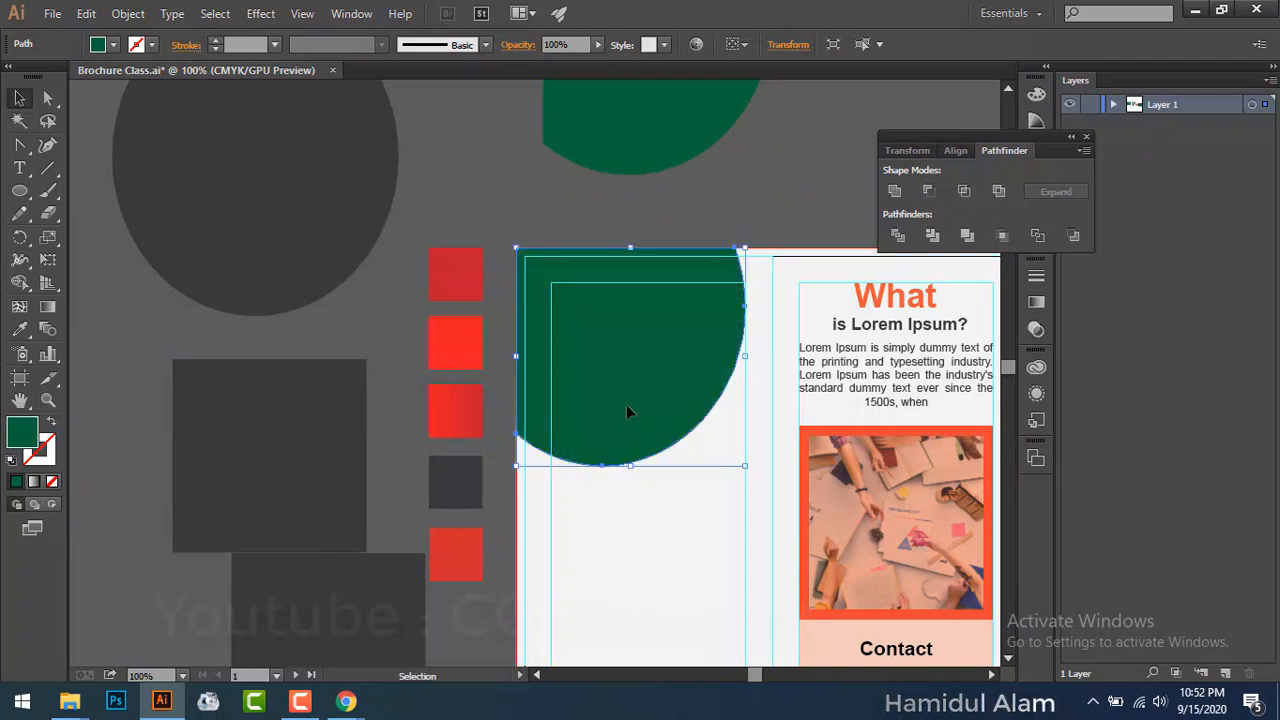
{"action": "left_click", "coordinate": [19, 329]}
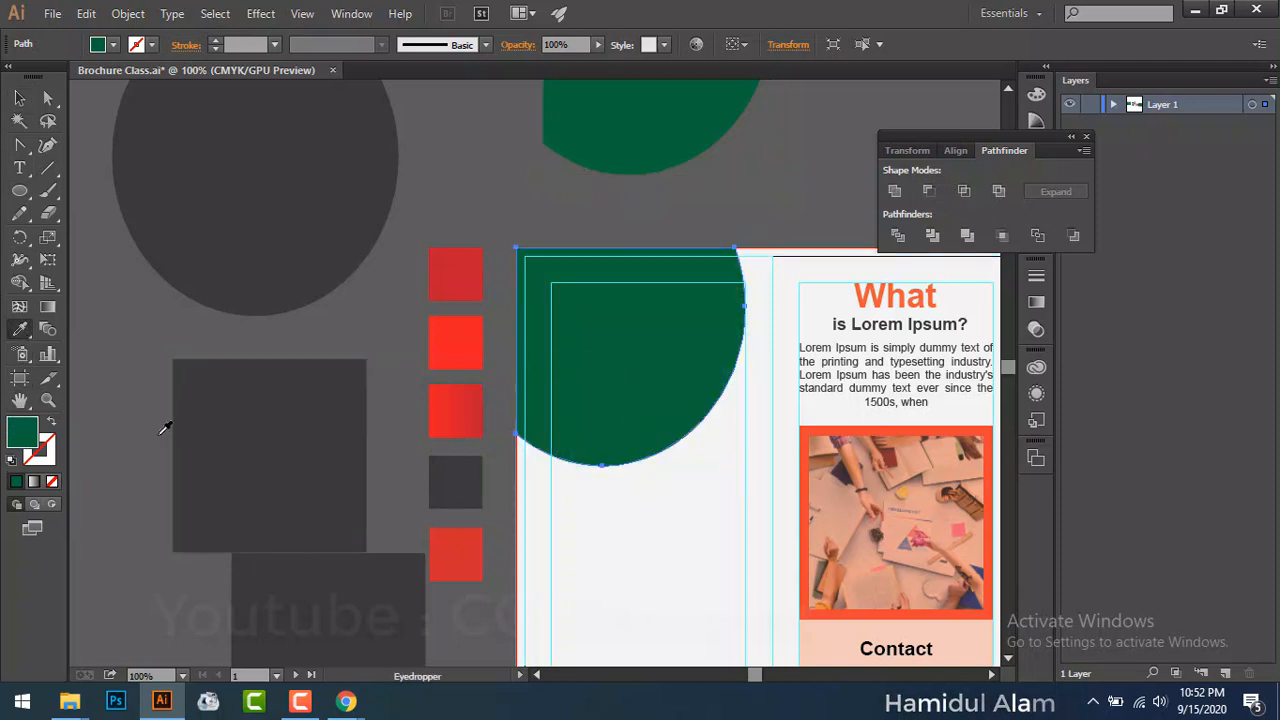
{"action": "left_click", "coordinate": [475, 546]}
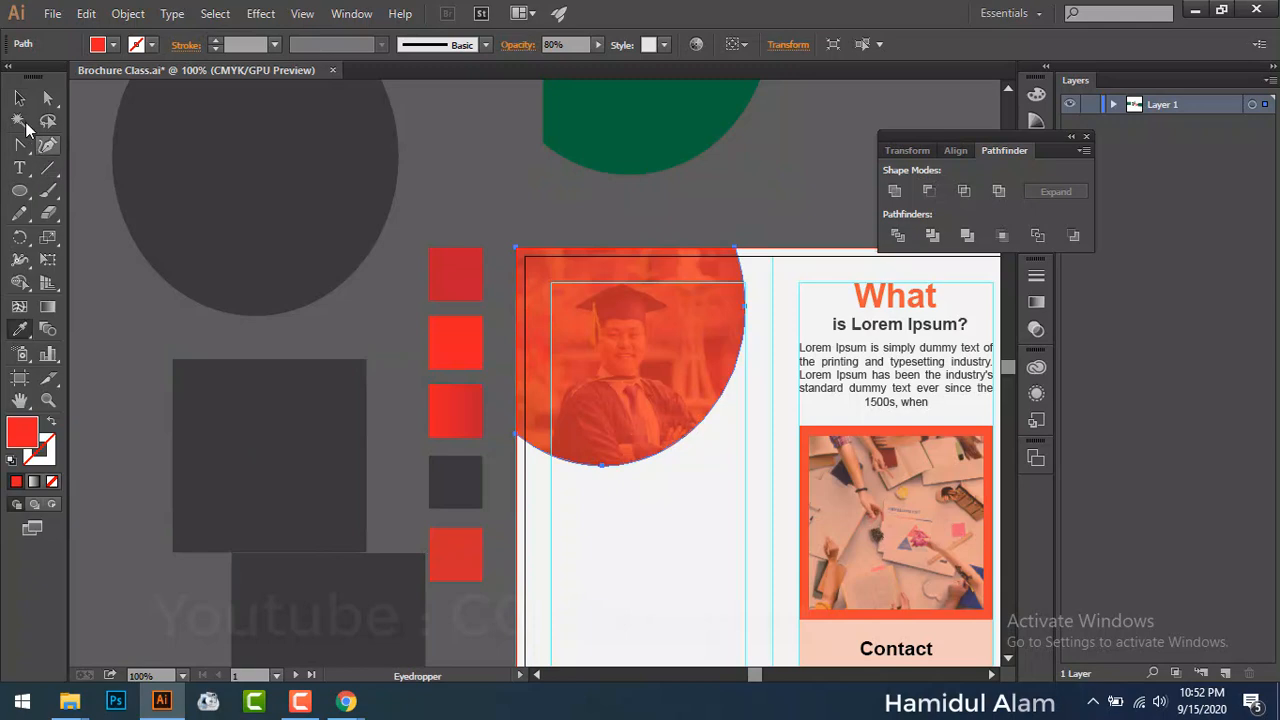
{"action": "left_click", "coordinate": [20, 98]}
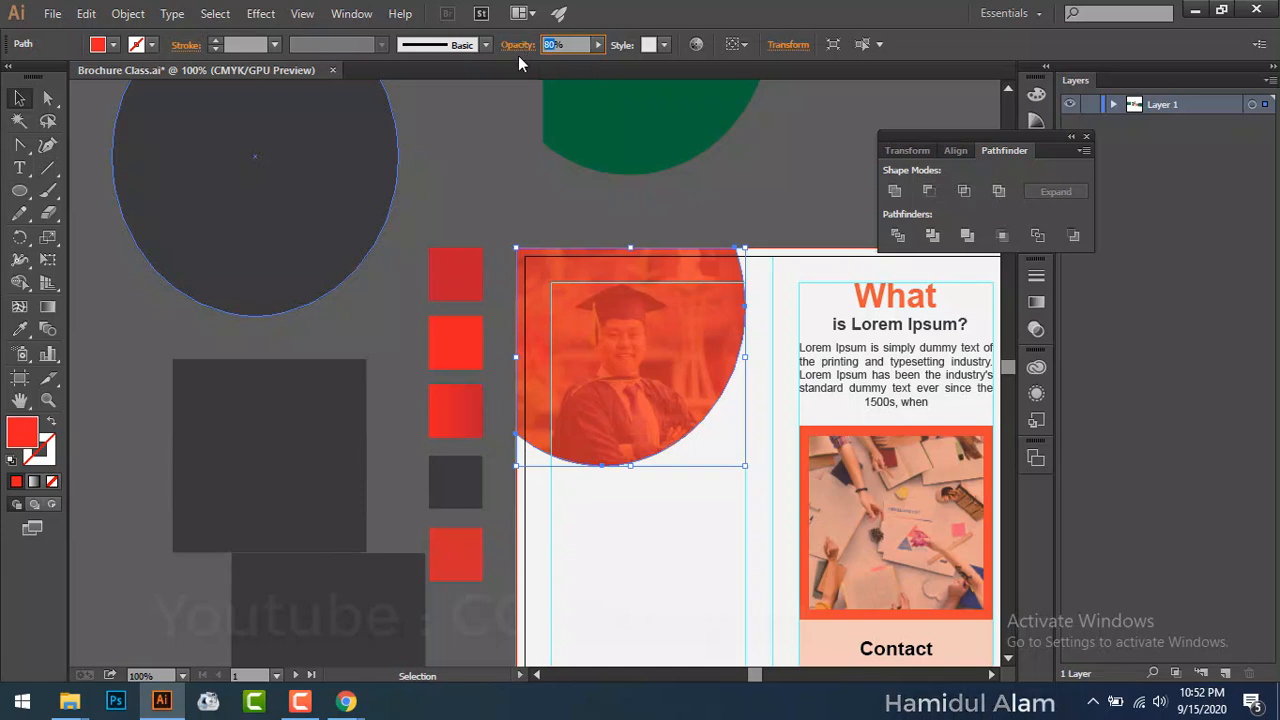
Step: Set the red circle to 50% opacity with Multiply blending, then move the green circle onto the photo
{"action": "key", "text": "Return"}
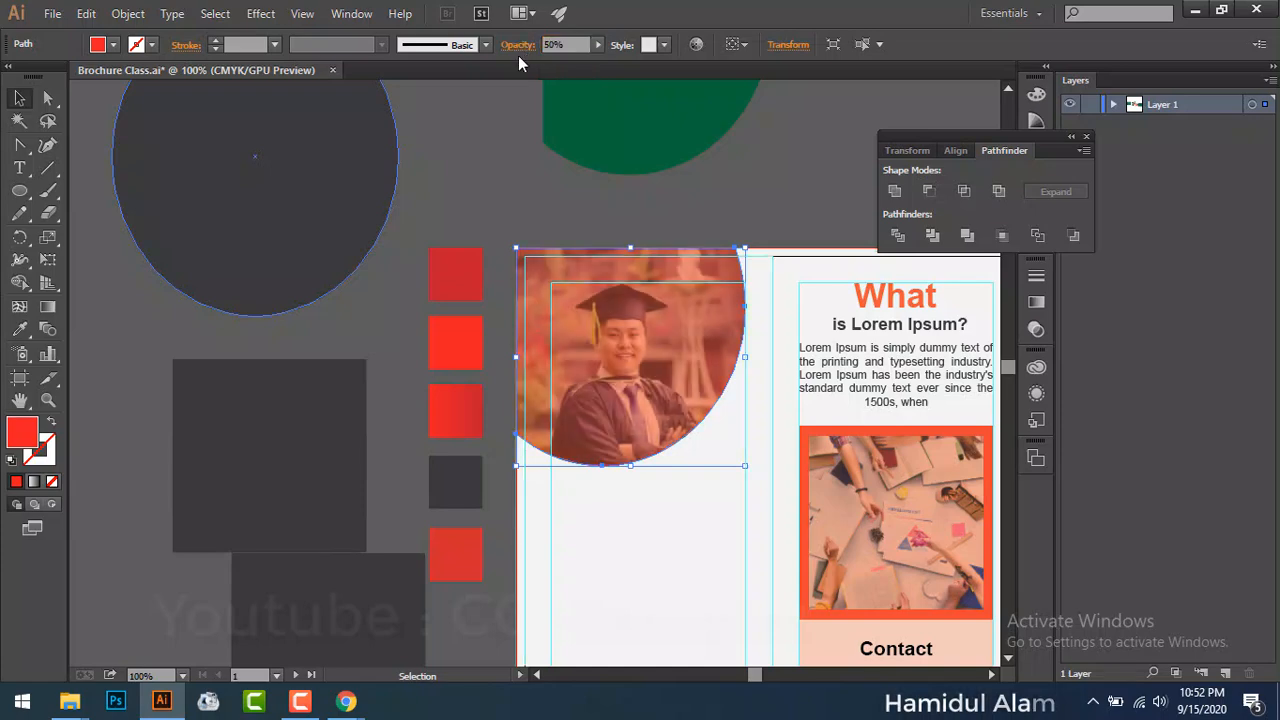
{"action": "left_click", "coordinate": [518, 47]}
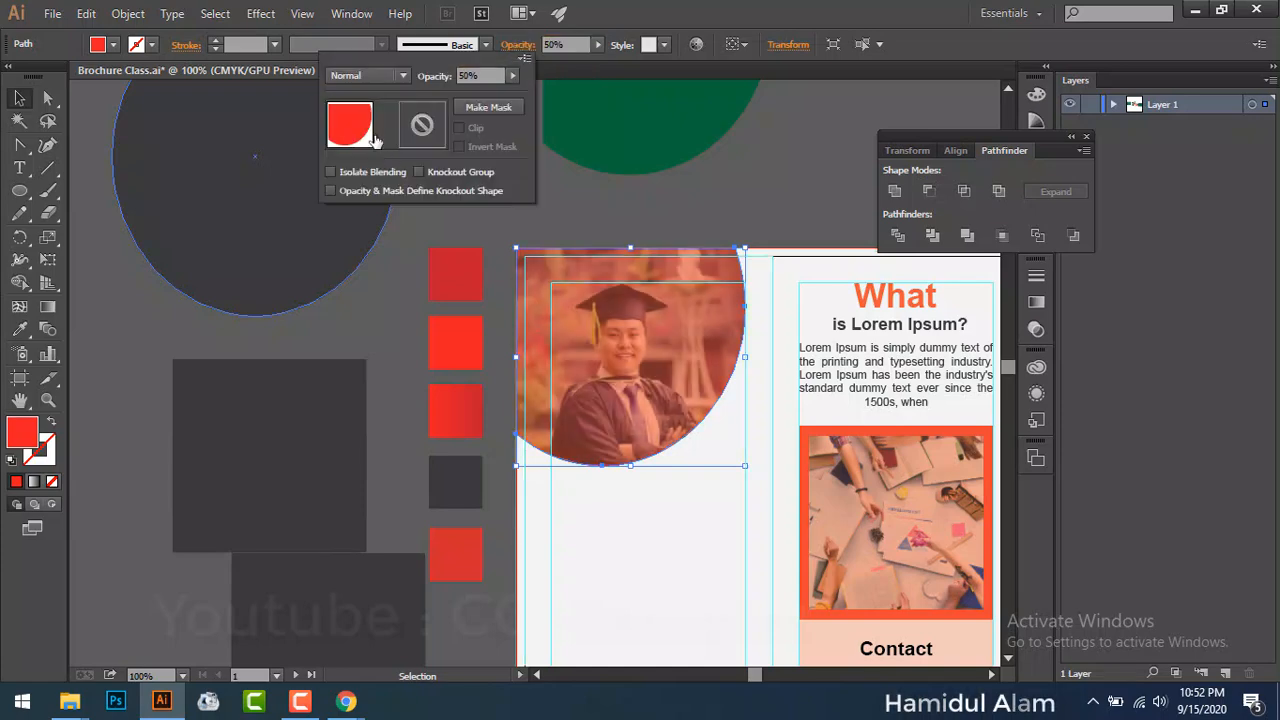
{"action": "left_click", "coordinate": [395, 78]}
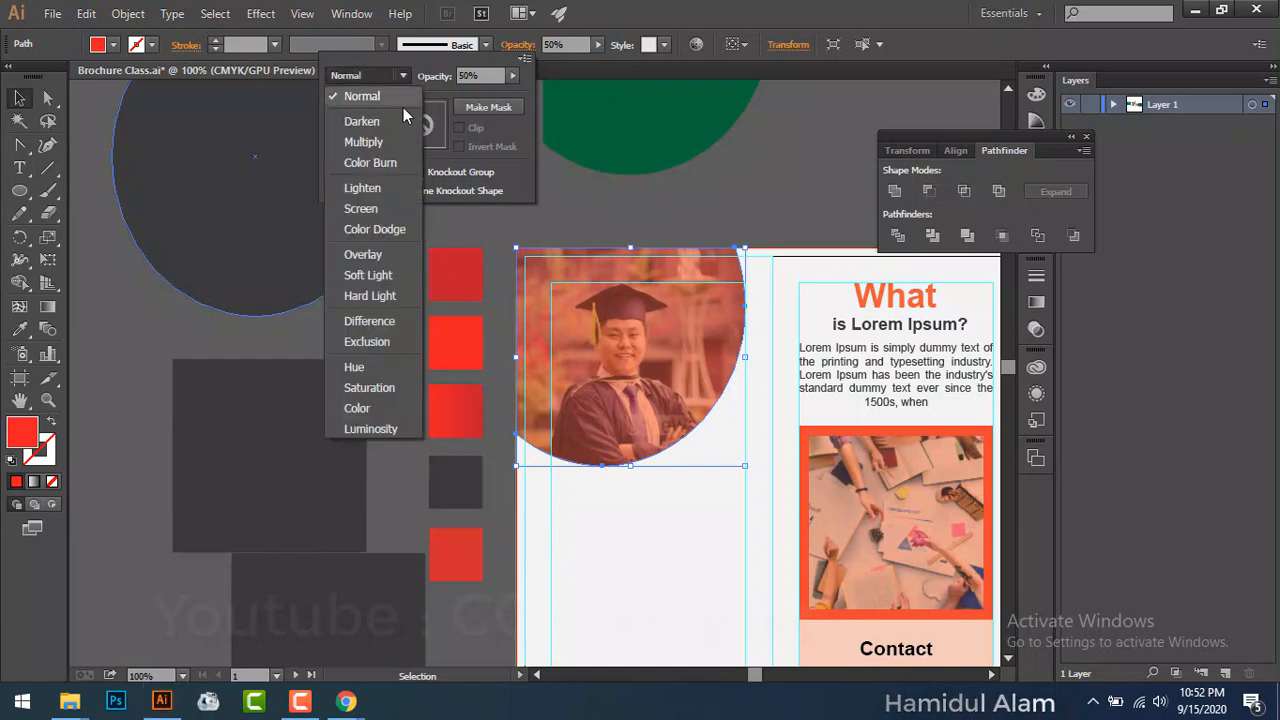
{"action": "left_click", "coordinate": [388, 146]}
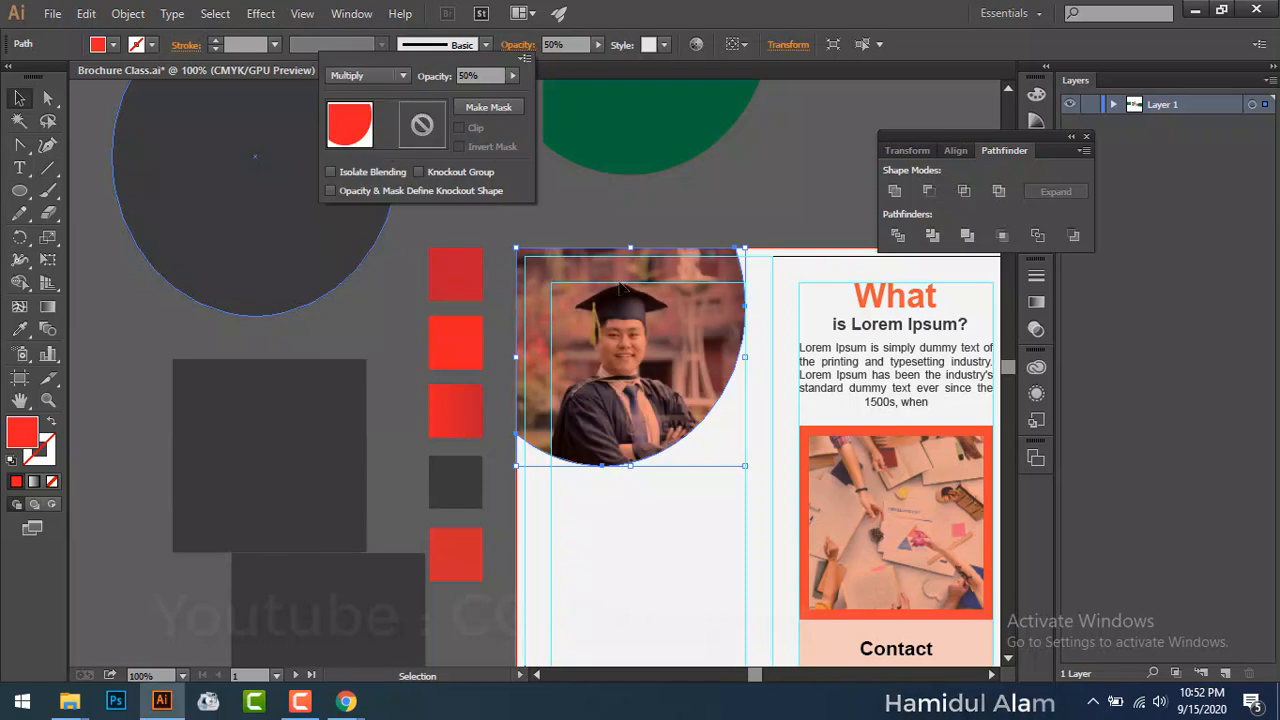
{"action": "left_click", "coordinate": [19, 97]}
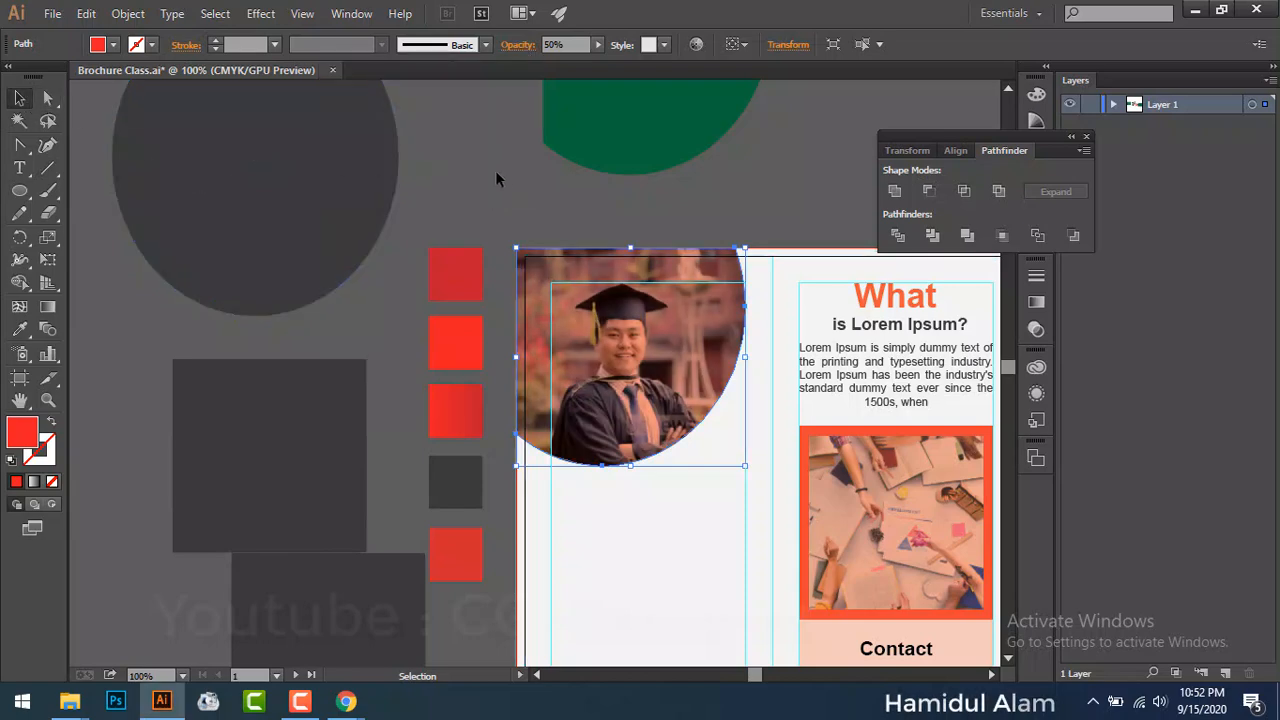
{"action": "scroll", "coordinate": [523, 162], "scroll_direction": "right", "scroll_amount": 3}
{"action": "left_click_drag", "start_coordinate": [430, 148], "coordinate": [421, 450]}
Step: Bring the clipped photo to the front and zoom to 200% on it
{"action": "right_click", "coordinate": [310, 337]}
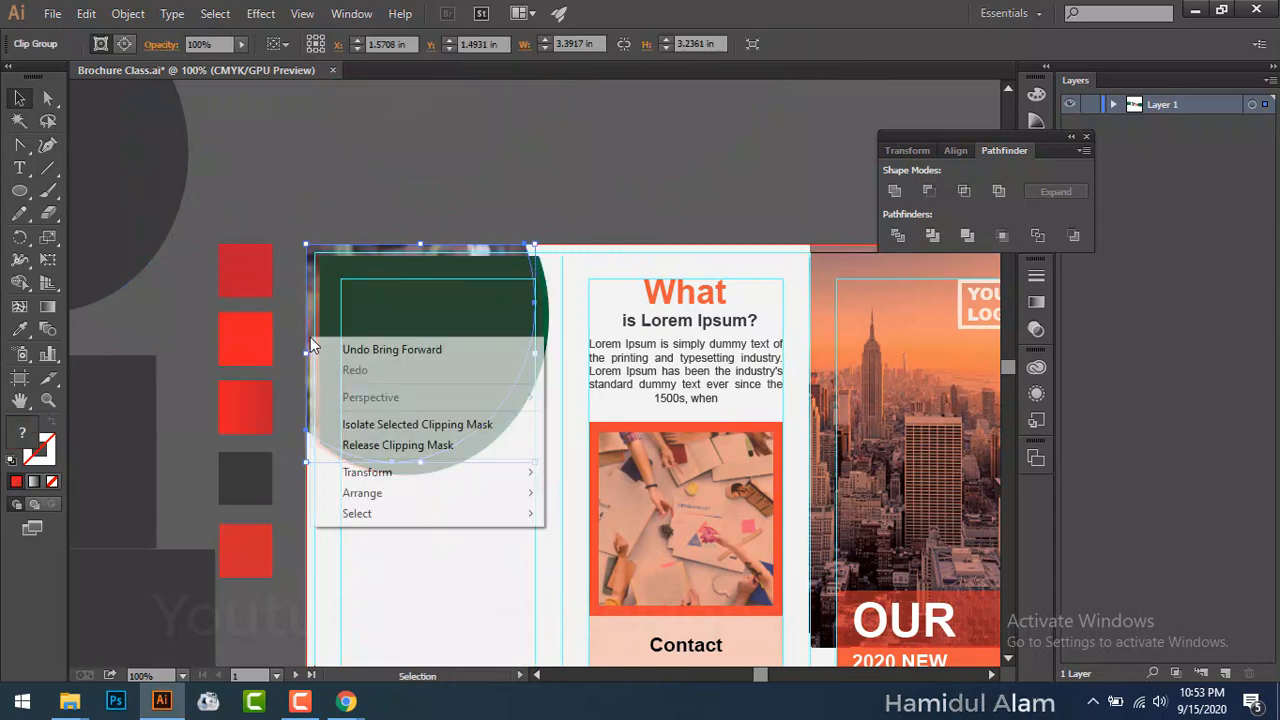
{"action": "mouse_move", "coordinate": [431, 492]}
{"action": "left_click", "coordinate": [592, 512]}
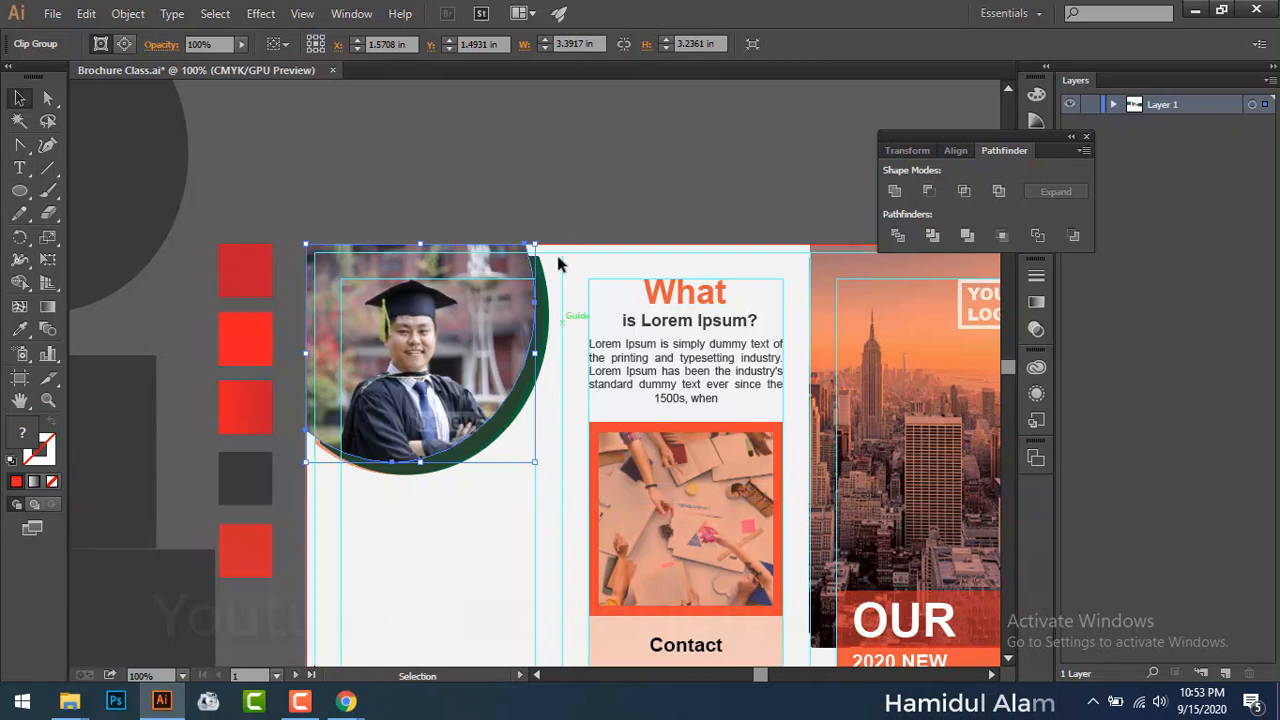
{"action": "left_click", "coordinate": [552, 195]}
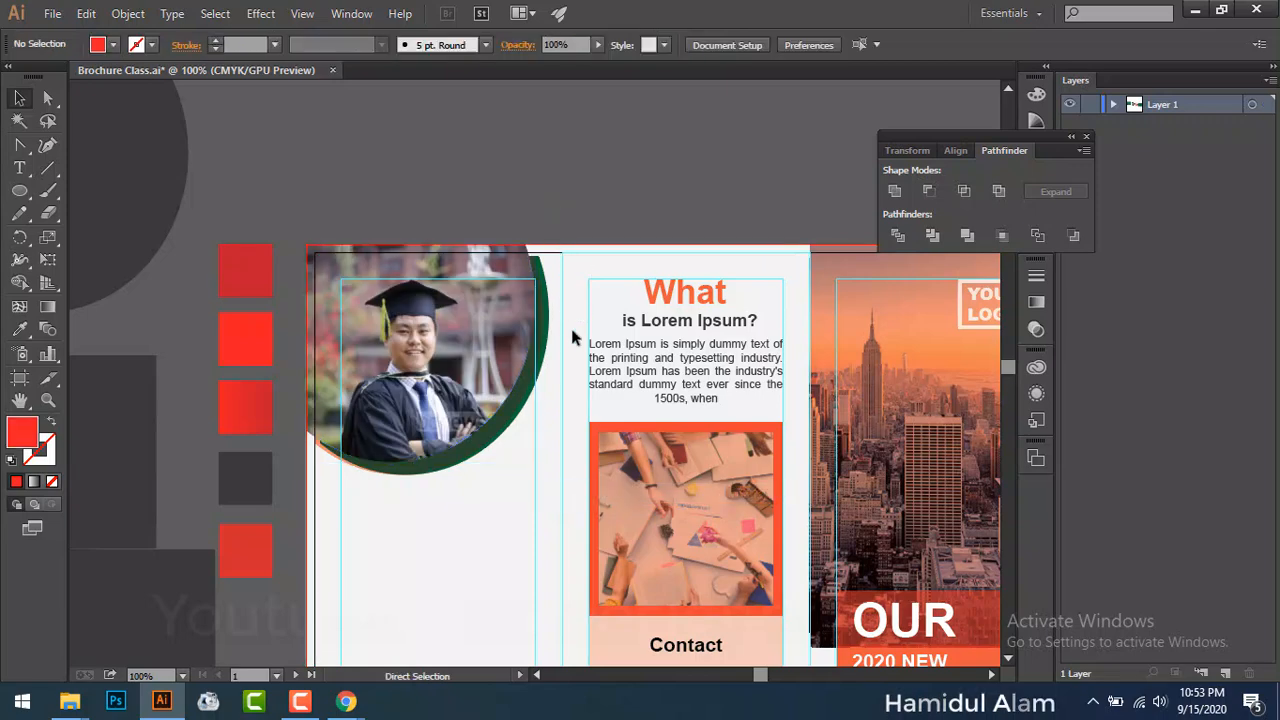
{"action": "key", "text": "ctrl+plus"}
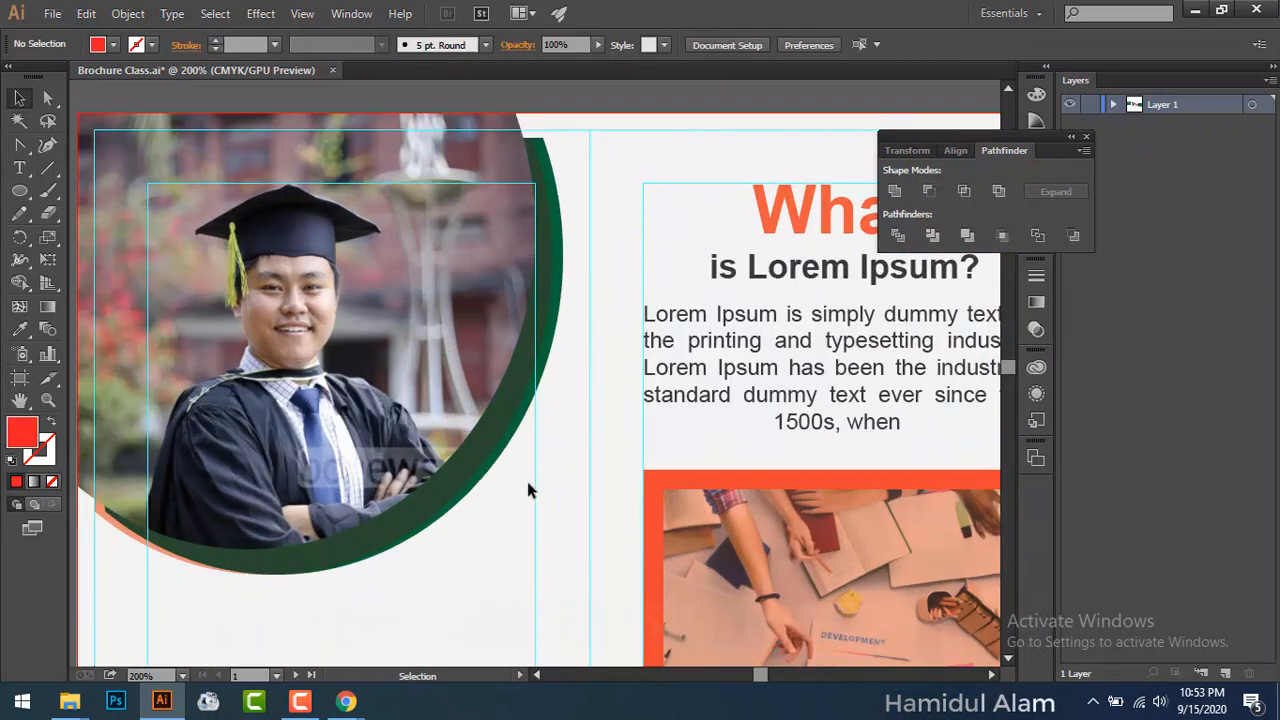
Step: Shift the dark circle left and align its top with the green circle's top
{"action": "left_click", "coordinate": [450, 522]}
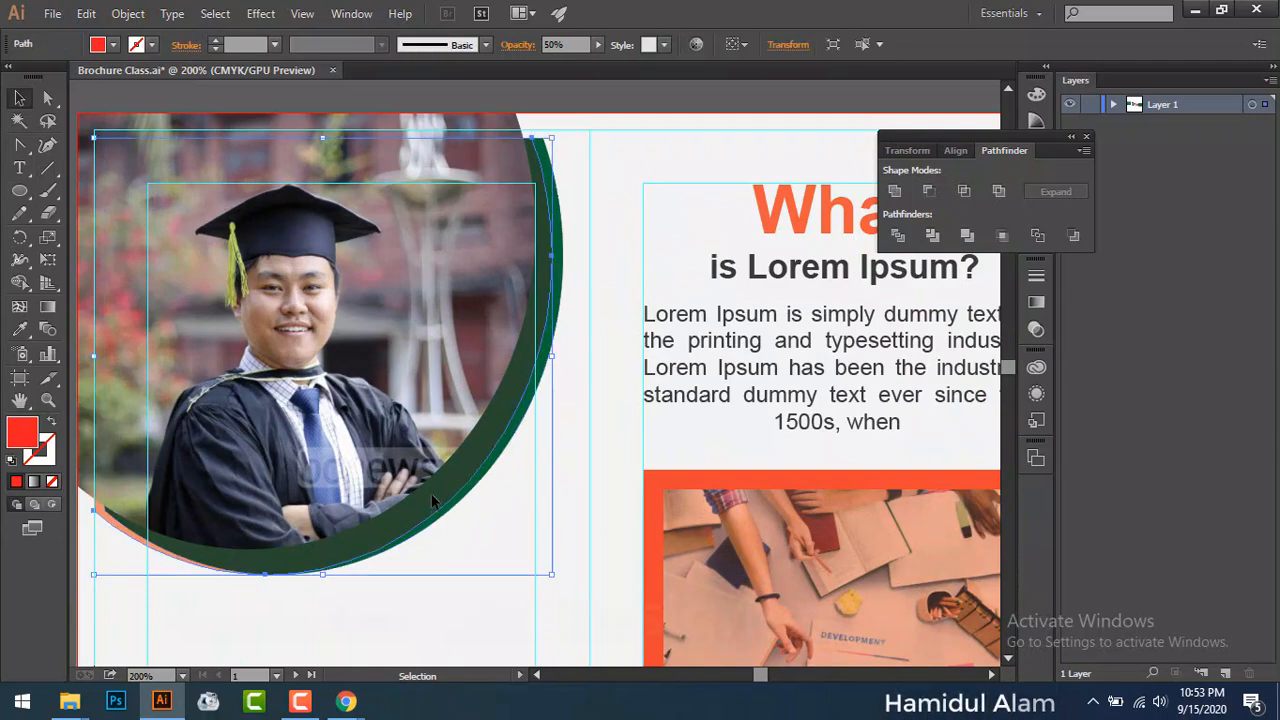
{"action": "key", "text": "a"}
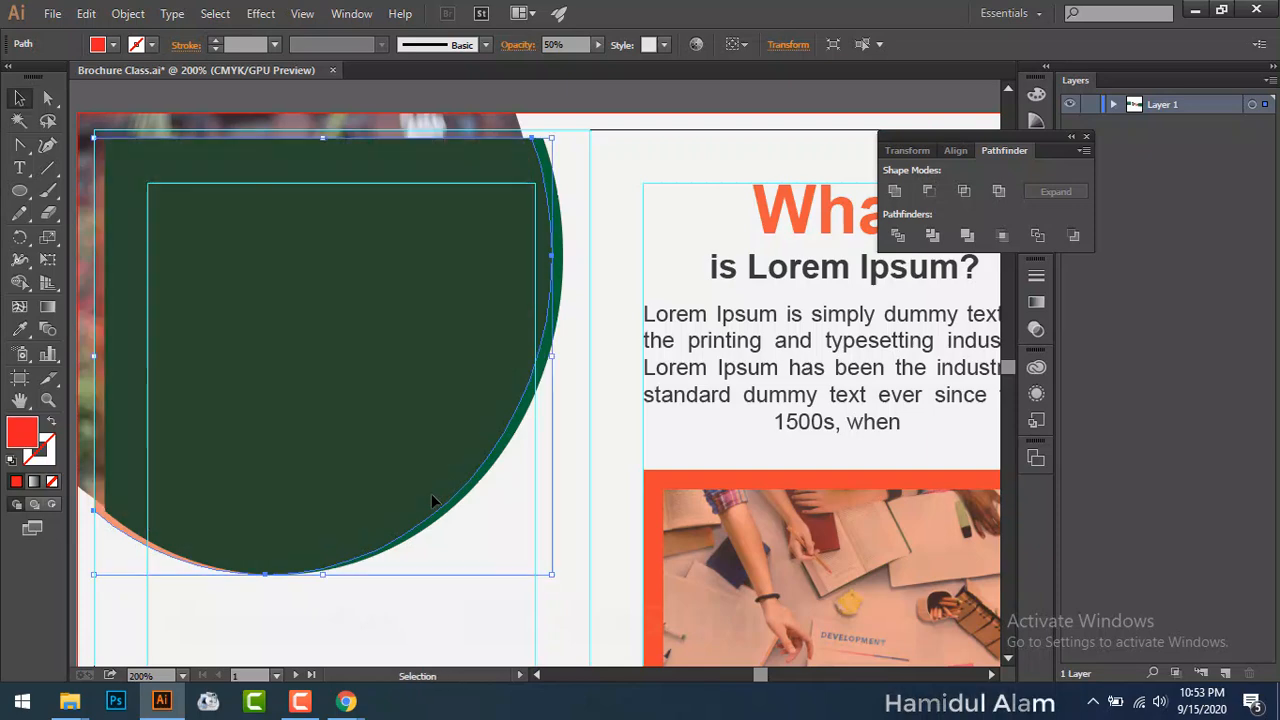
{"action": "key", "text": "v"}
{"action": "left_click_drag", "start_coordinate": [439, 410], "coordinate": [390, 428]}
{"action": "right_click", "coordinate": [390, 428]}
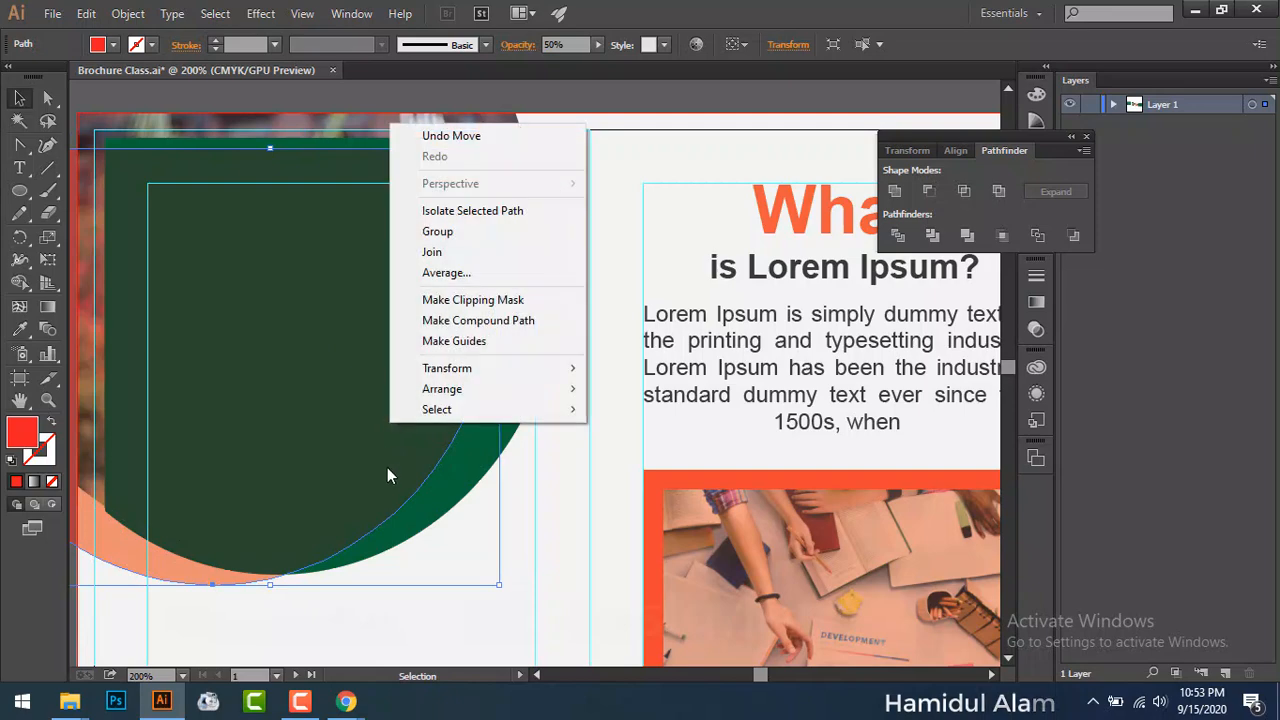
{"action": "left_click", "coordinate": [463, 496]}
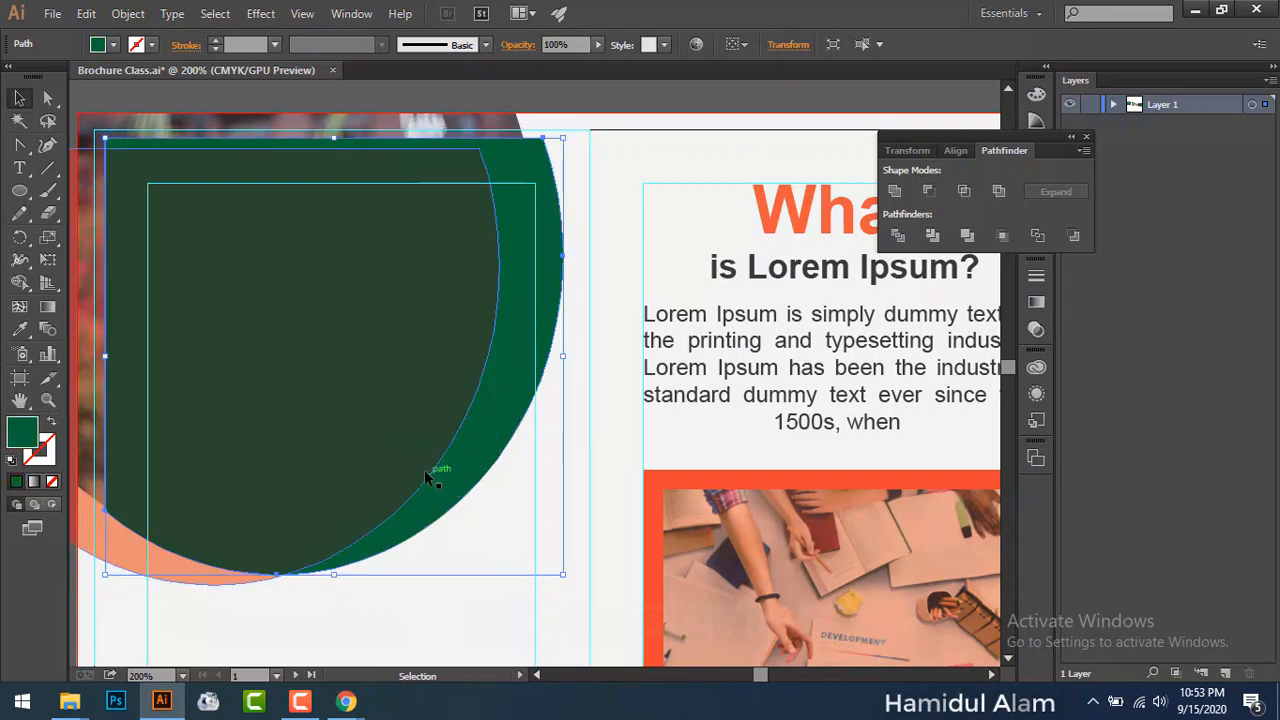
{"action": "left_click_drag", "start_coordinate": [450, 185], "coordinate": [462, 130]}
Step: Bring the graduate photo, then the translucent orange overlay, to front and align the overlay over the photo
{"action": "right_click", "coordinate": [463, 126]}
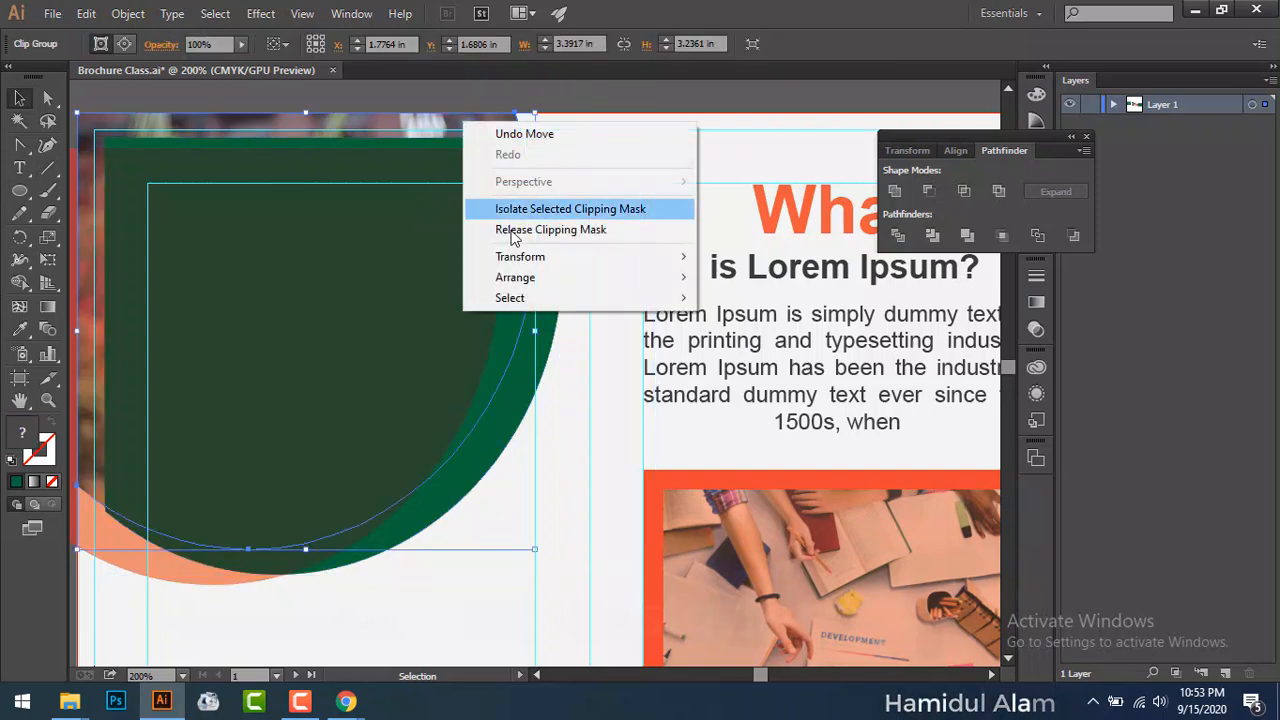
{"action": "mouse_move", "coordinate": [628, 281]}
{"action": "left_click", "coordinate": [758, 277]}
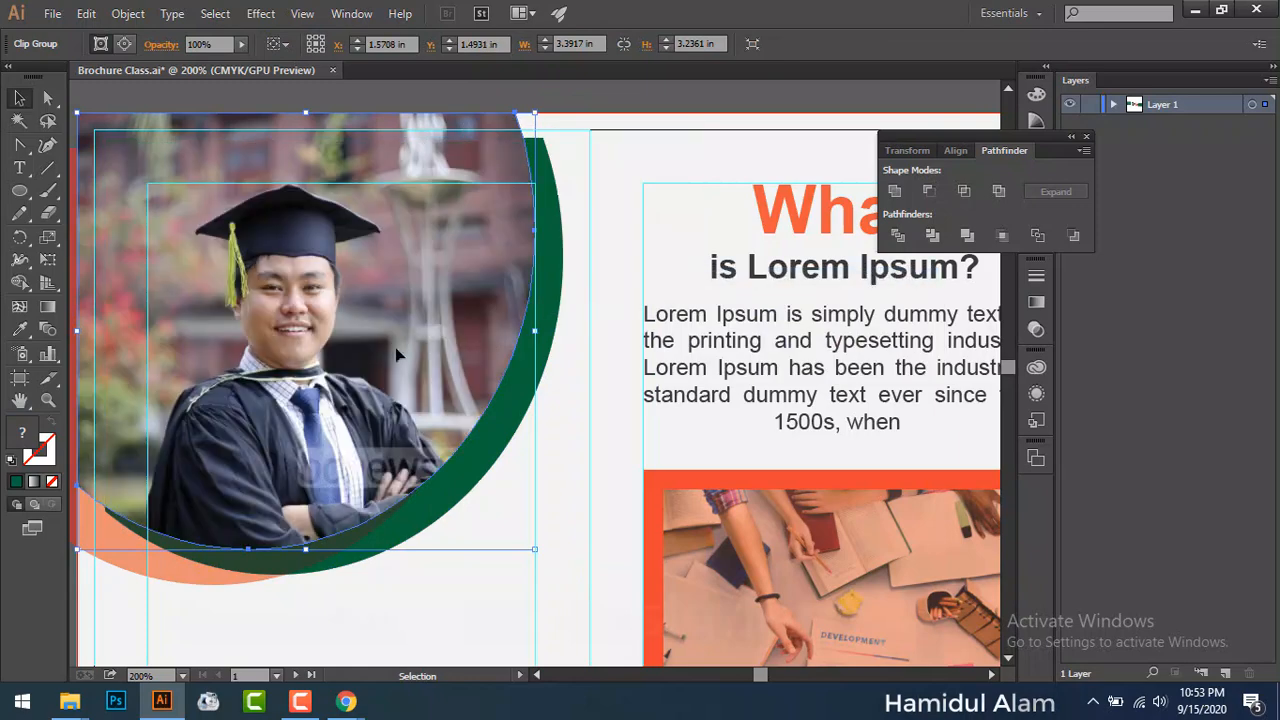
{"action": "right_click", "coordinate": [127, 549]}
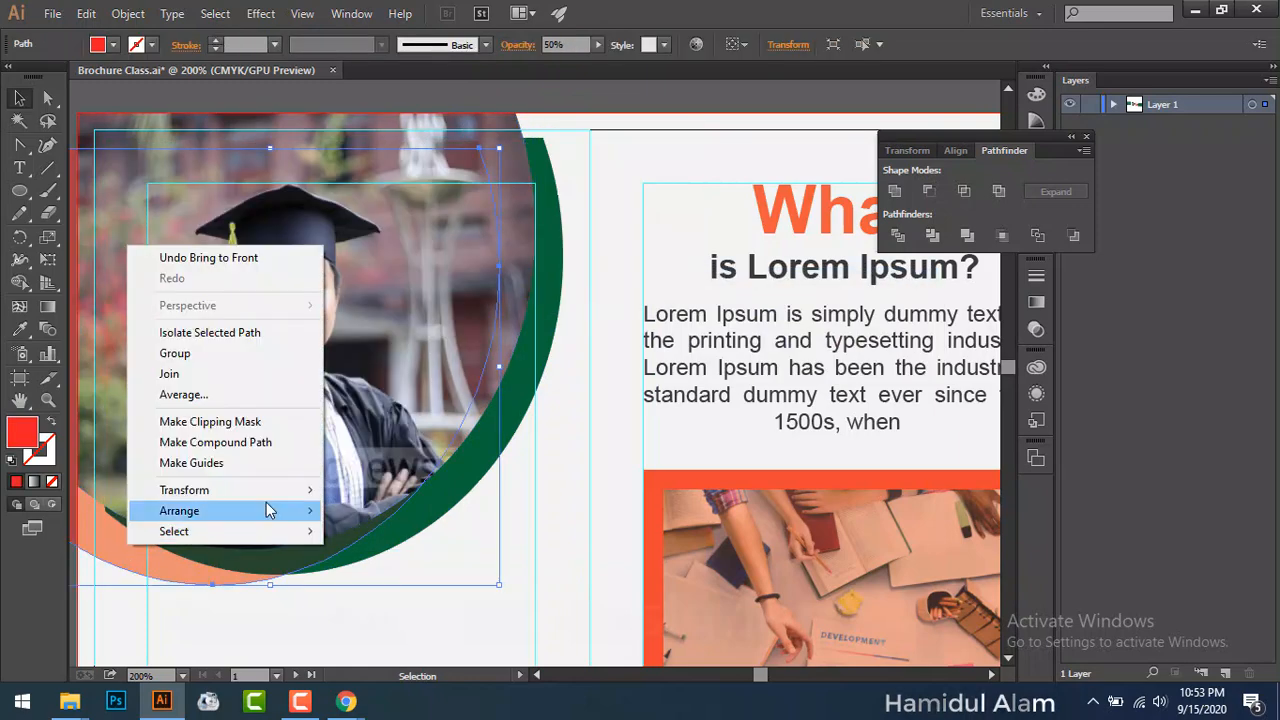
{"action": "mouse_move", "coordinate": [266, 505]}
{"action": "left_click", "coordinate": [356, 515]}
{"action": "left_click_drag", "start_coordinate": [331, 477], "coordinate": [355, 440]}
{"action": "left_click_drag", "start_coordinate": [474, 495], "coordinate": [465, 483]}
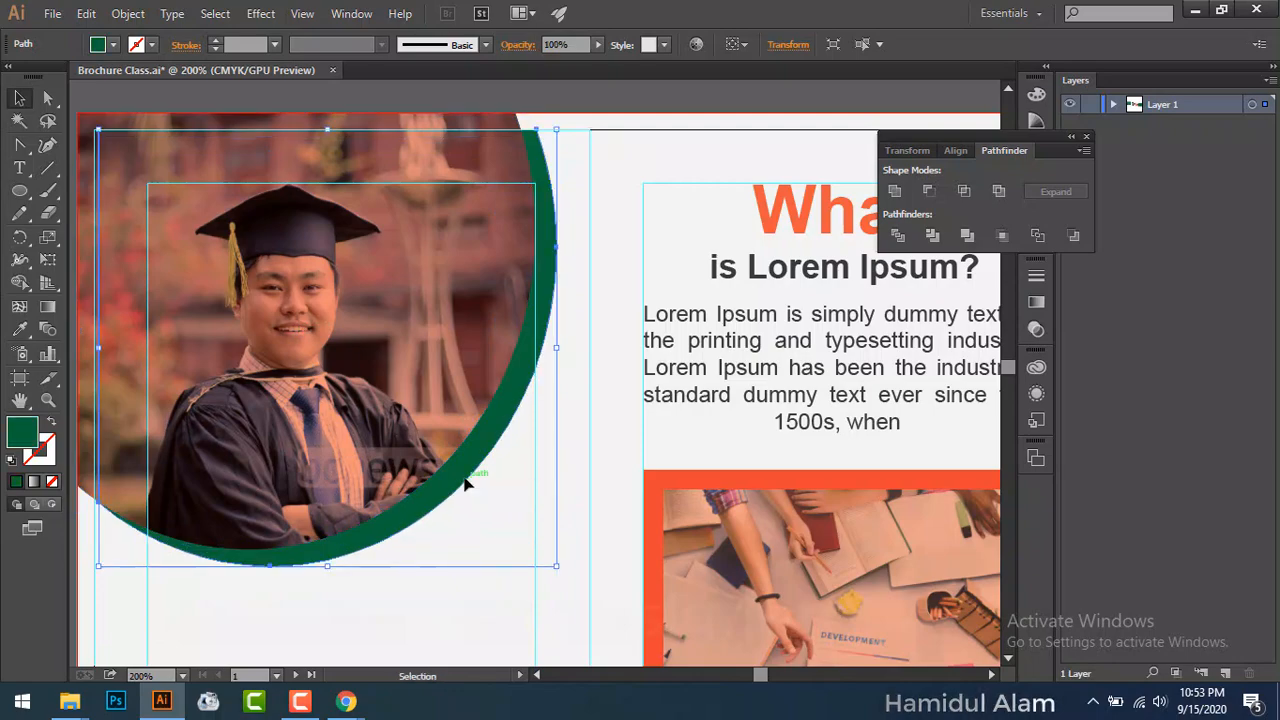
Step: Move the green crescent lower behind the photo
{"action": "left_click", "coordinate": [445, 562]}
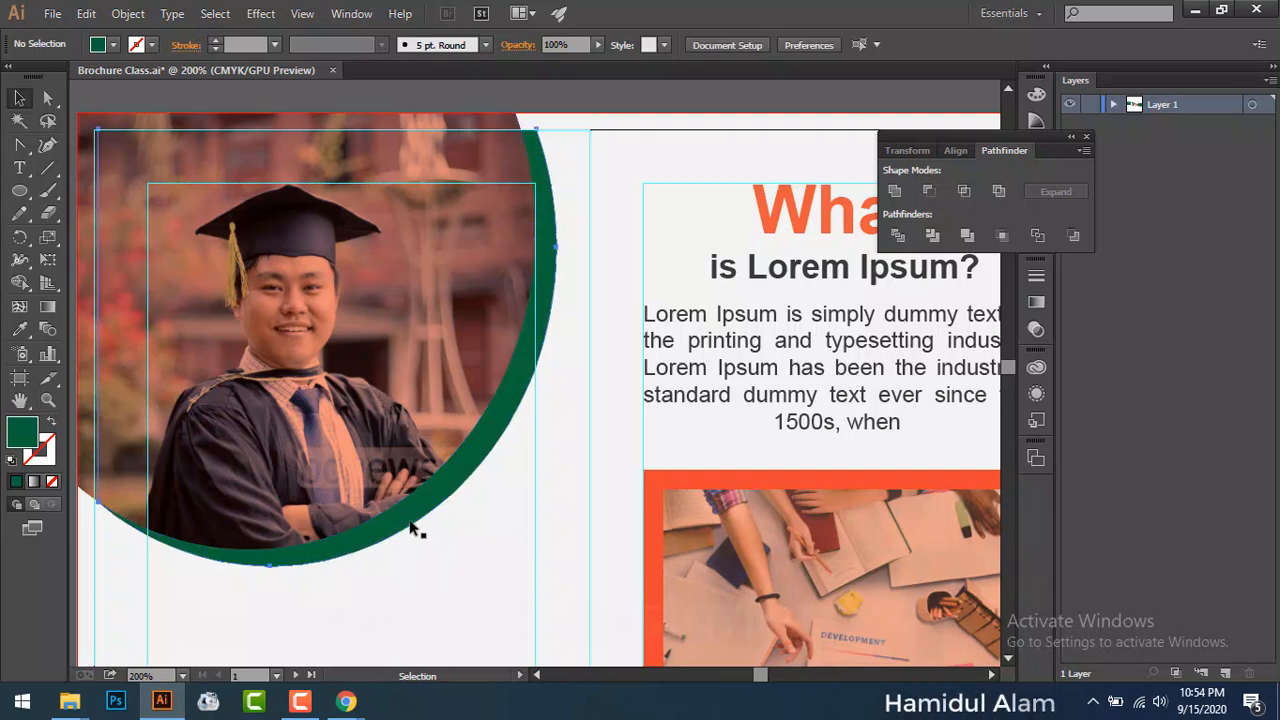
{"action": "left_click", "coordinate": [415, 530]}
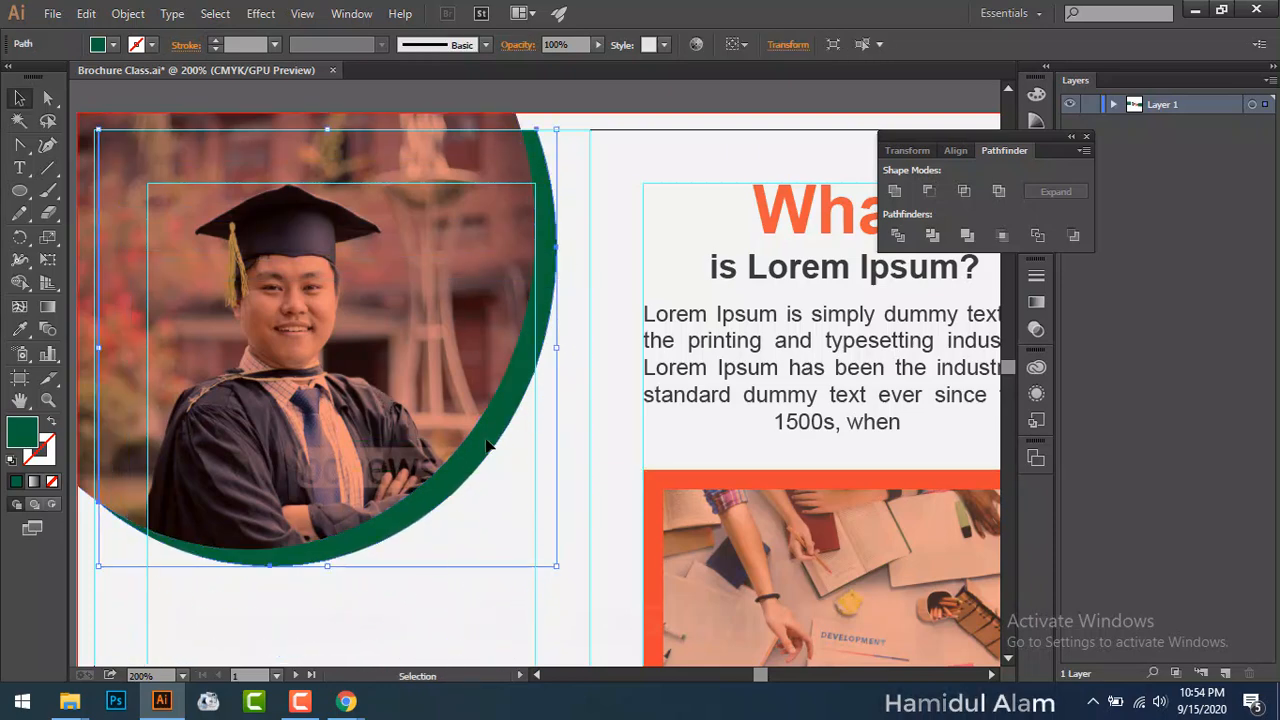
{"action": "left_click_drag", "start_coordinate": [490, 447], "coordinate": [490, 544]}
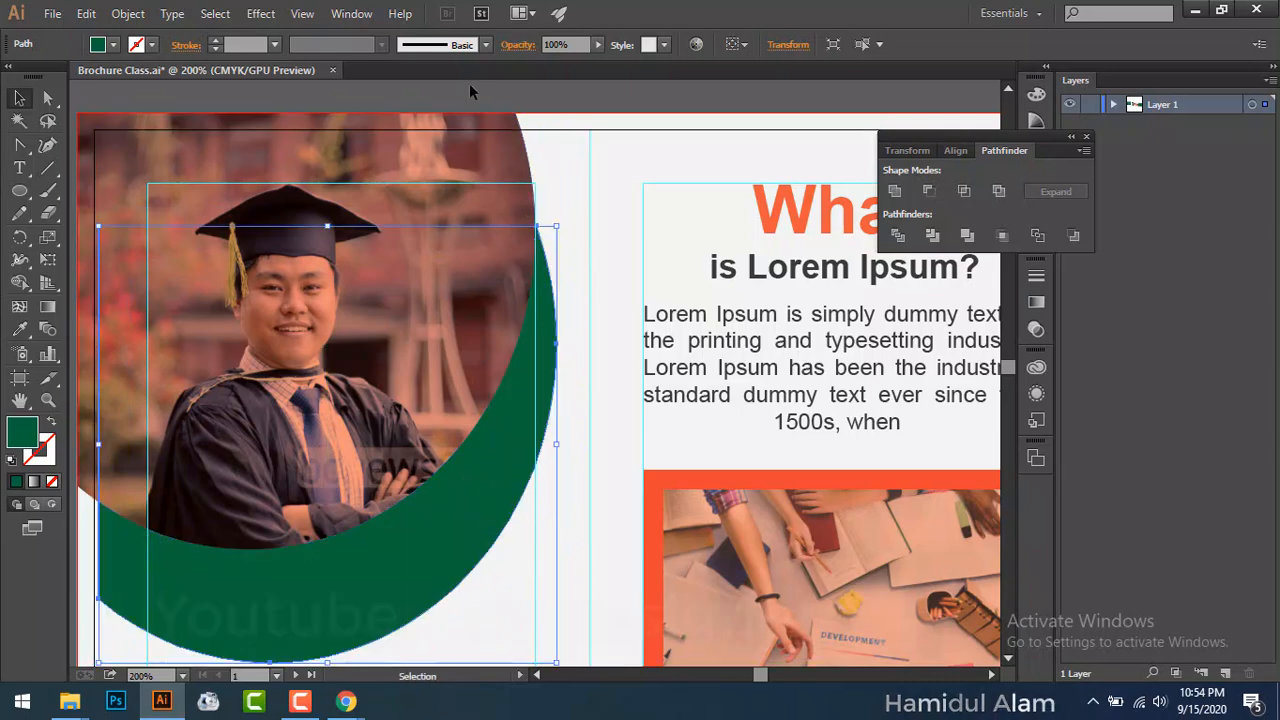
Step: Group the photo with its orange overlay, shrink the group slightly and move it up-left
{"action": "left_click", "coordinate": [461, 148]}
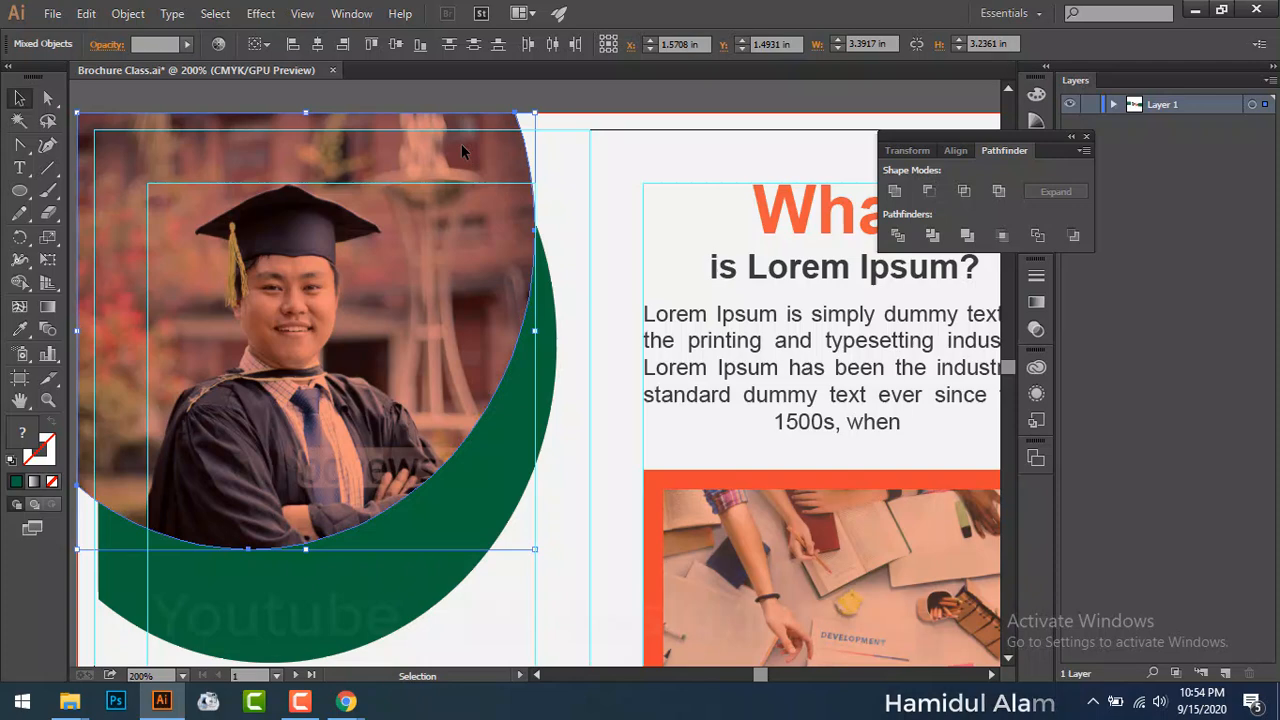
{"action": "key", "text": "ctrl+g"}
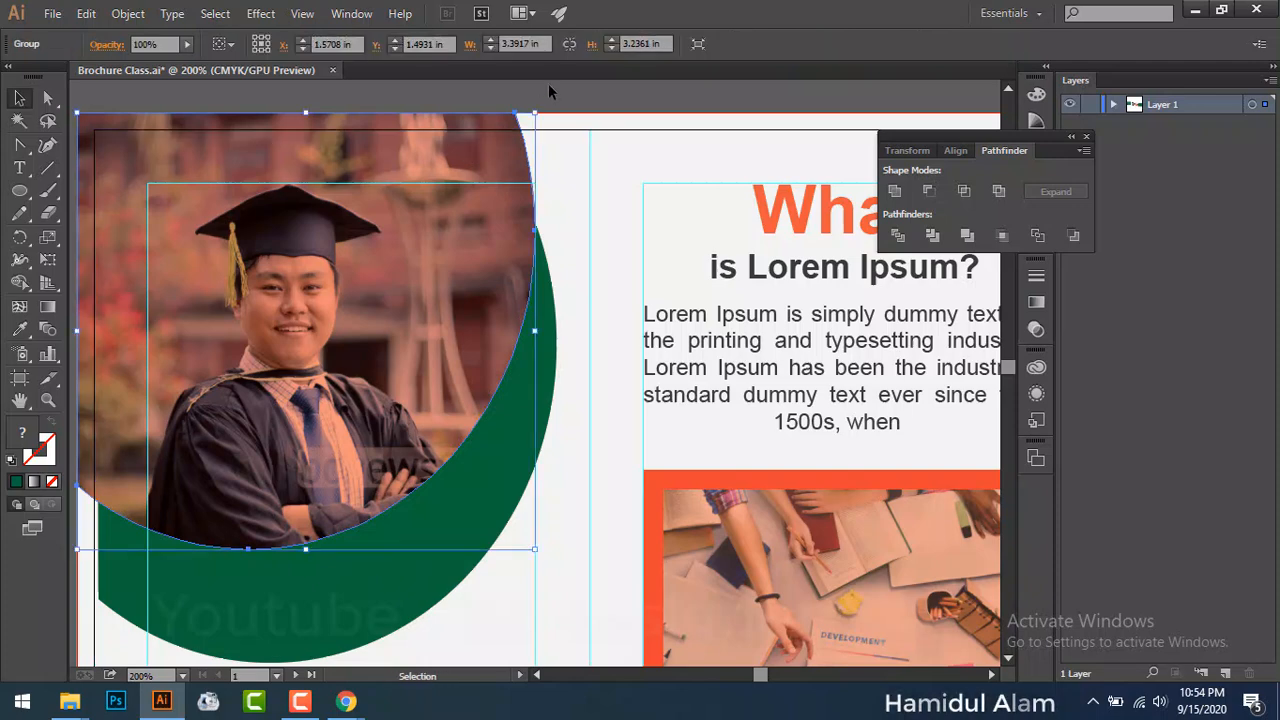
{"action": "left_click", "coordinate": [547, 83]}
{"action": "left_click", "coordinate": [503, 234]}
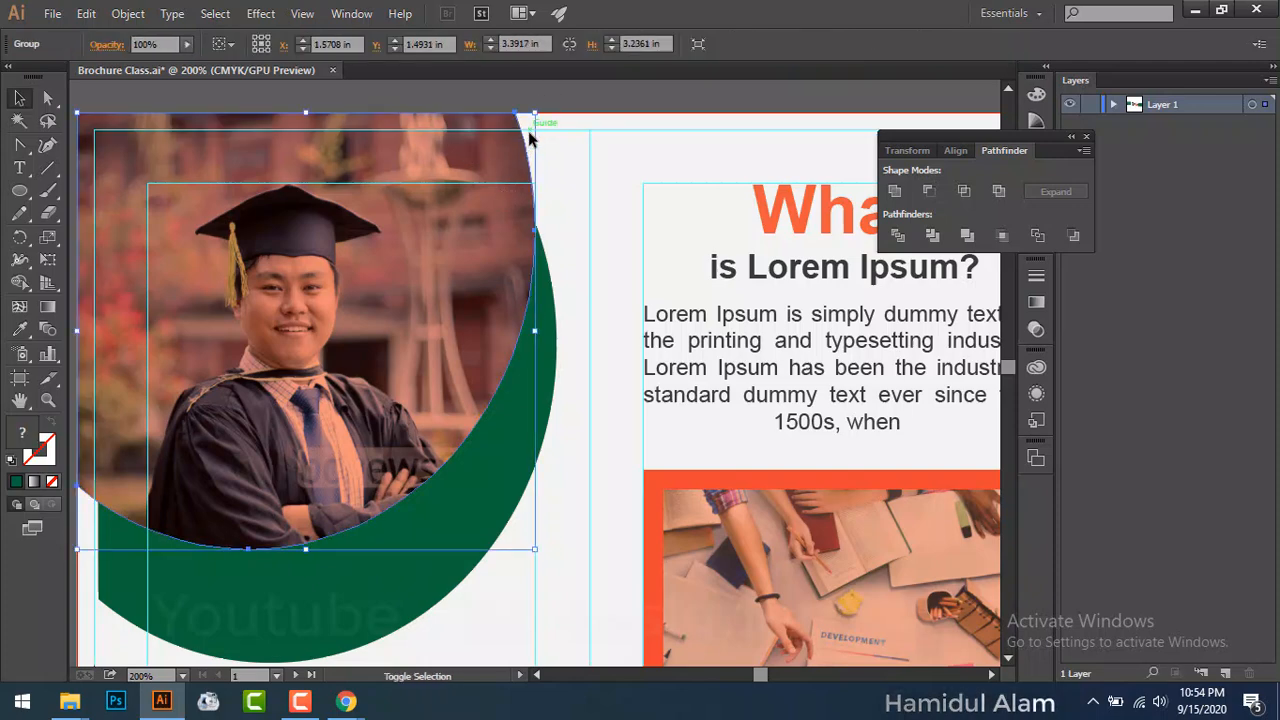
{"action": "left_click_drag", "start_coordinate": [535, 114], "coordinate": [515, 131]}
{"action": "left_click_drag", "start_coordinate": [378, 287], "coordinate": [359, 270]}
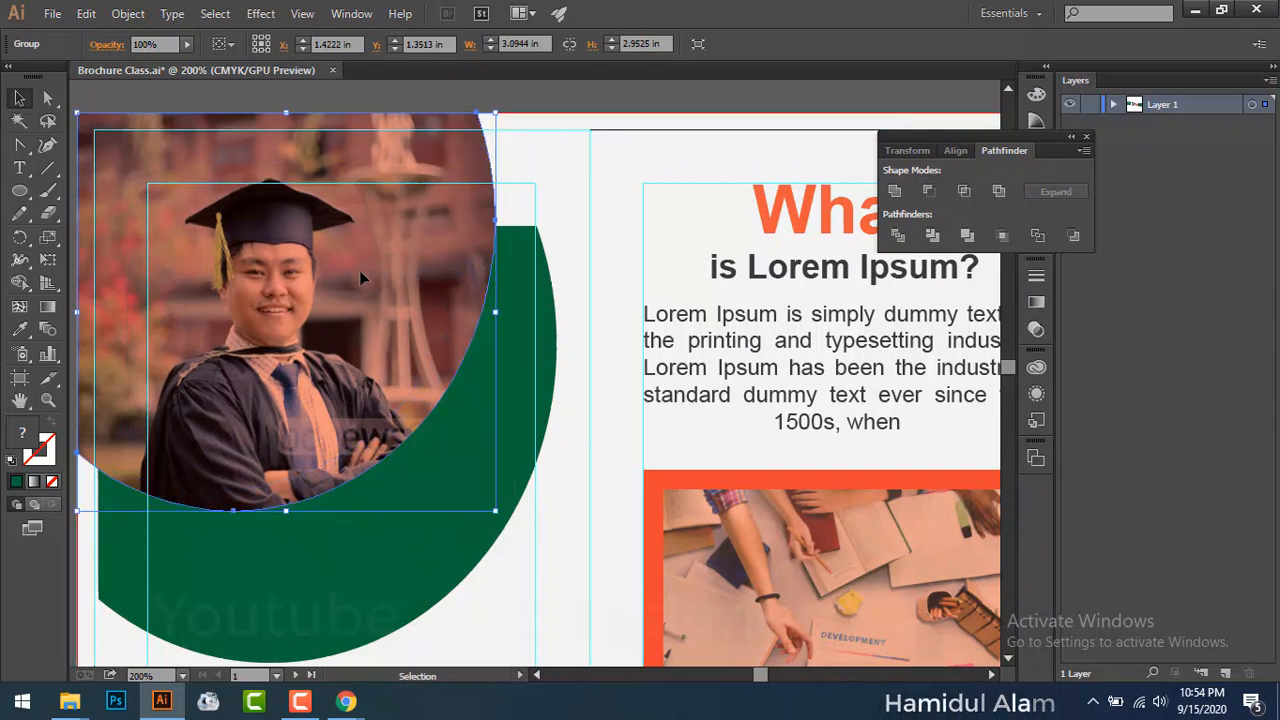
Step: Reposition the green ring so it frames the photo
{"action": "left_click", "coordinate": [466, 95]}
{"action": "left_click_drag", "start_coordinate": [471, 465], "coordinate": [433, 353]}
{"action": "left_click_drag", "start_coordinate": [376, 467], "coordinate": [494, 499]}
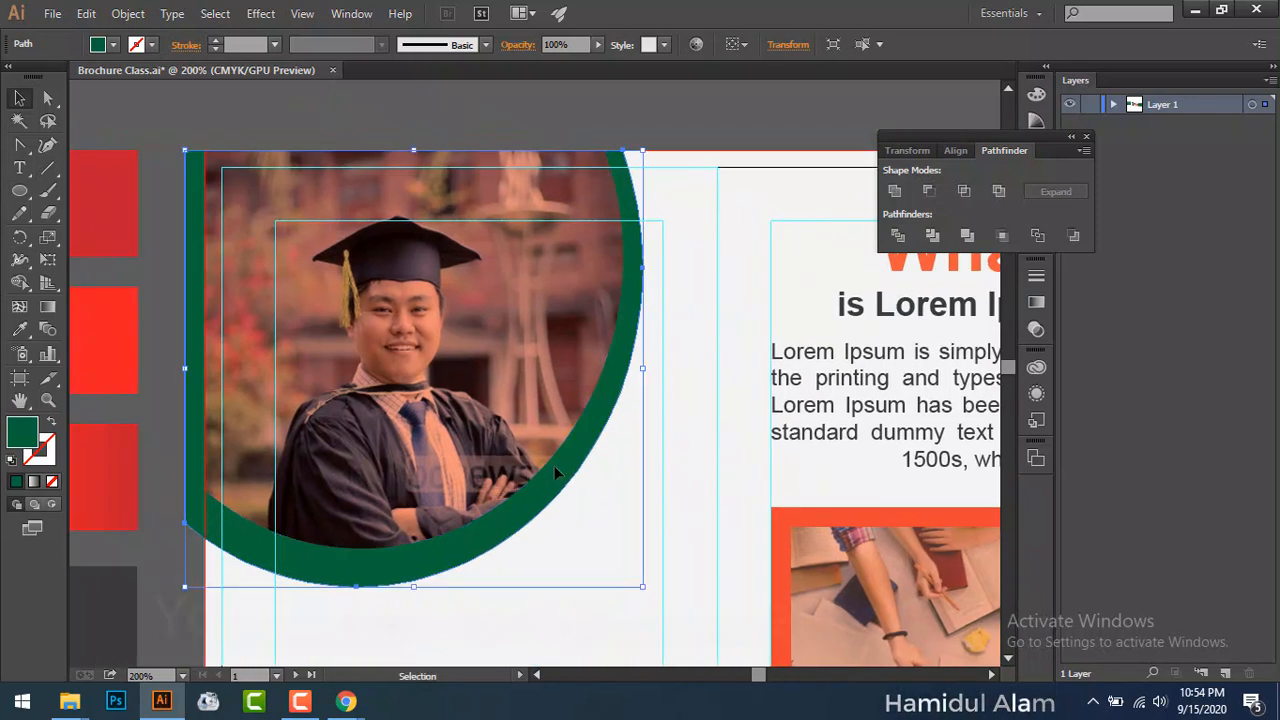
{"action": "left_click_drag", "start_coordinate": [576, 463], "coordinate": [590, 467]}
{"action": "left_click", "coordinate": [168, 326]}
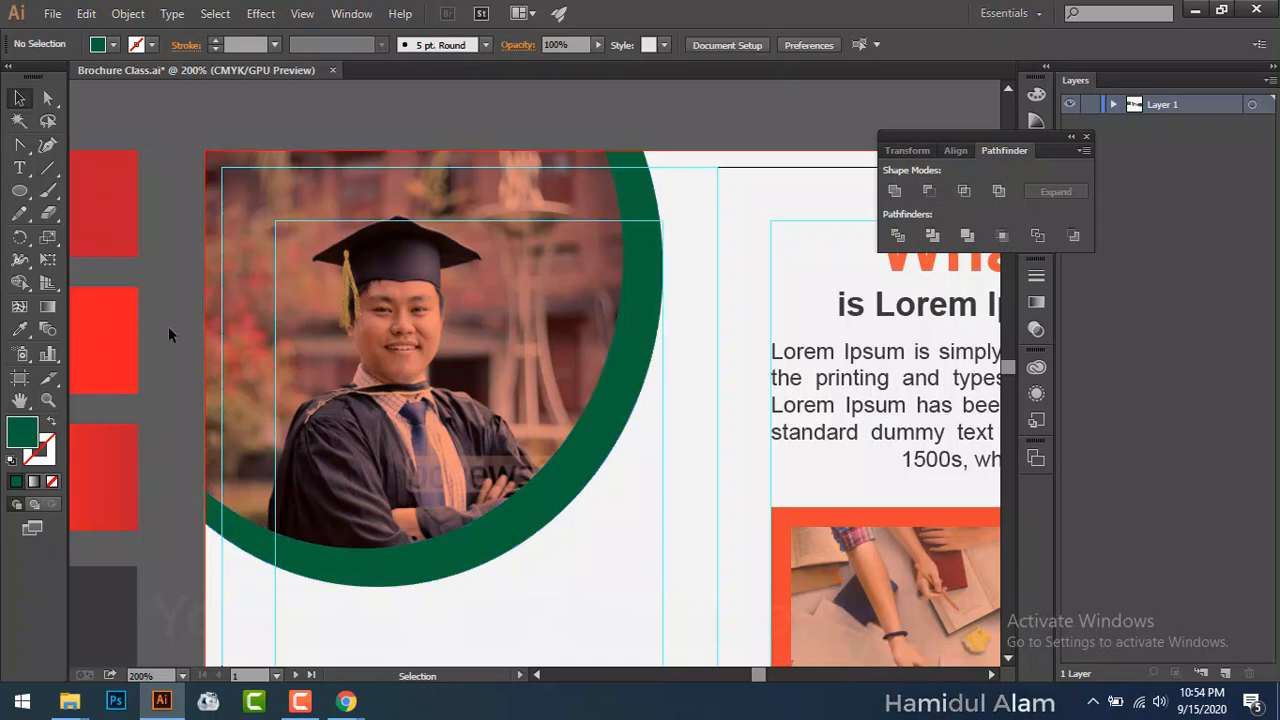
{"action": "left_click", "coordinate": [576, 486]}
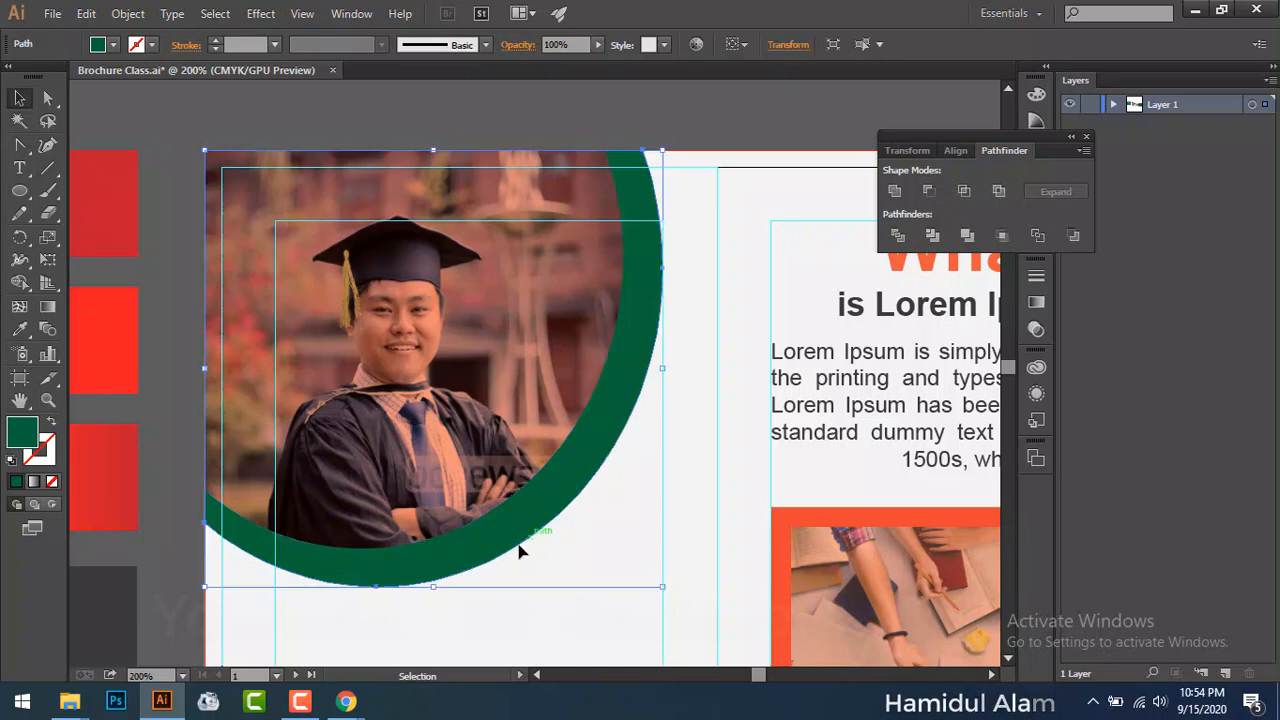
Step: Recolour the ring orange-red at 80% opacity from the red swatch, then fit the brochure in view
{"action": "left_click_drag", "start_coordinate": [519, 551], "coordinate": [641, 458]}
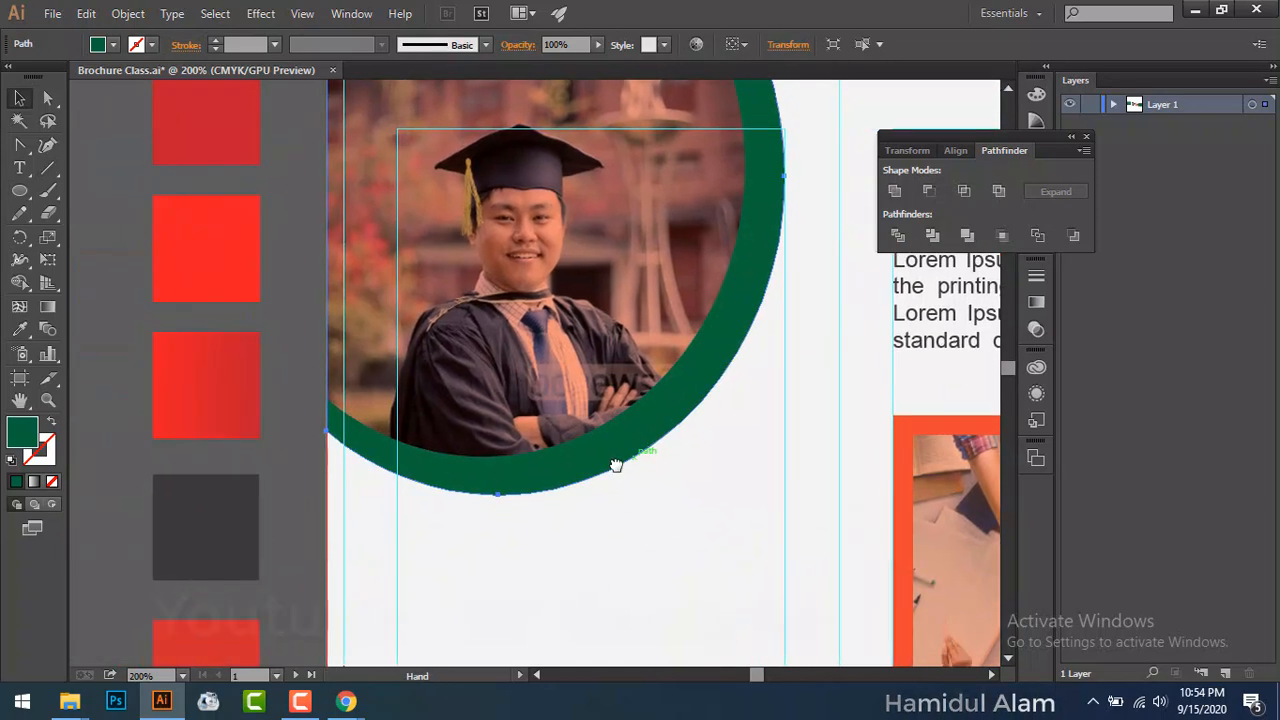
{"action": "left_click", "coordinate": [47, 384]}
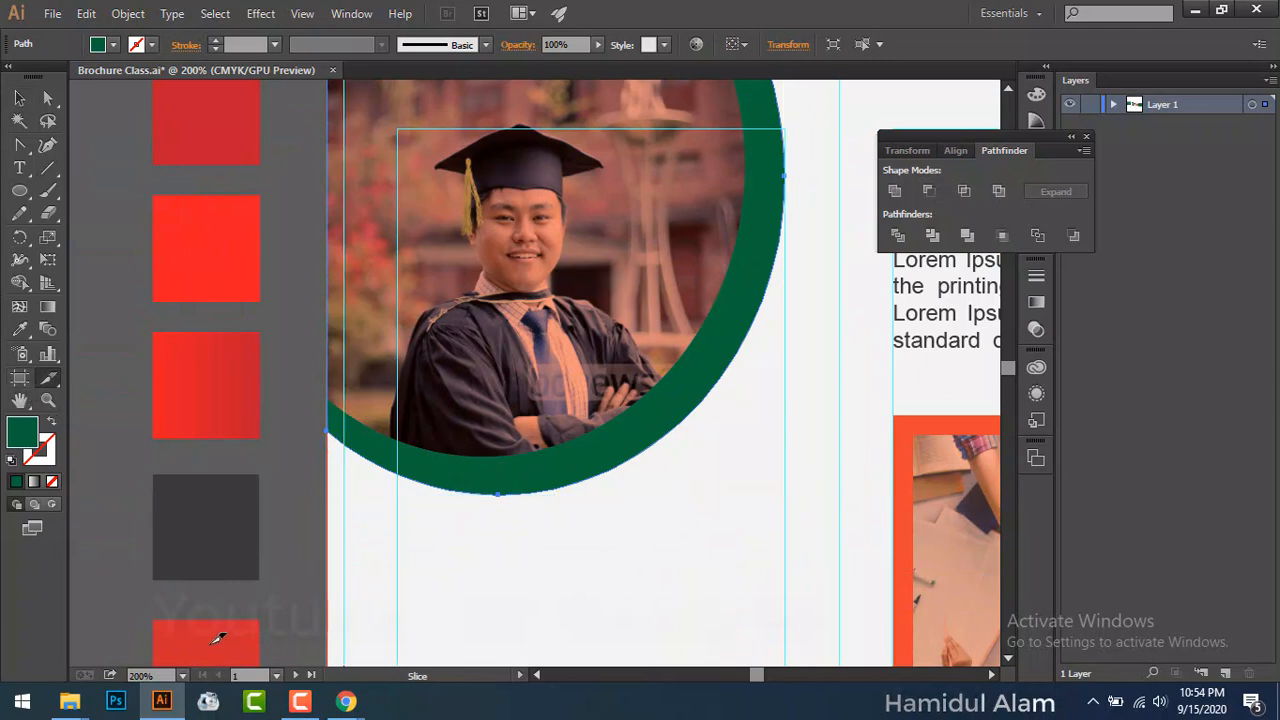
{"action": "left_click", "coordinate": [18, 99]}
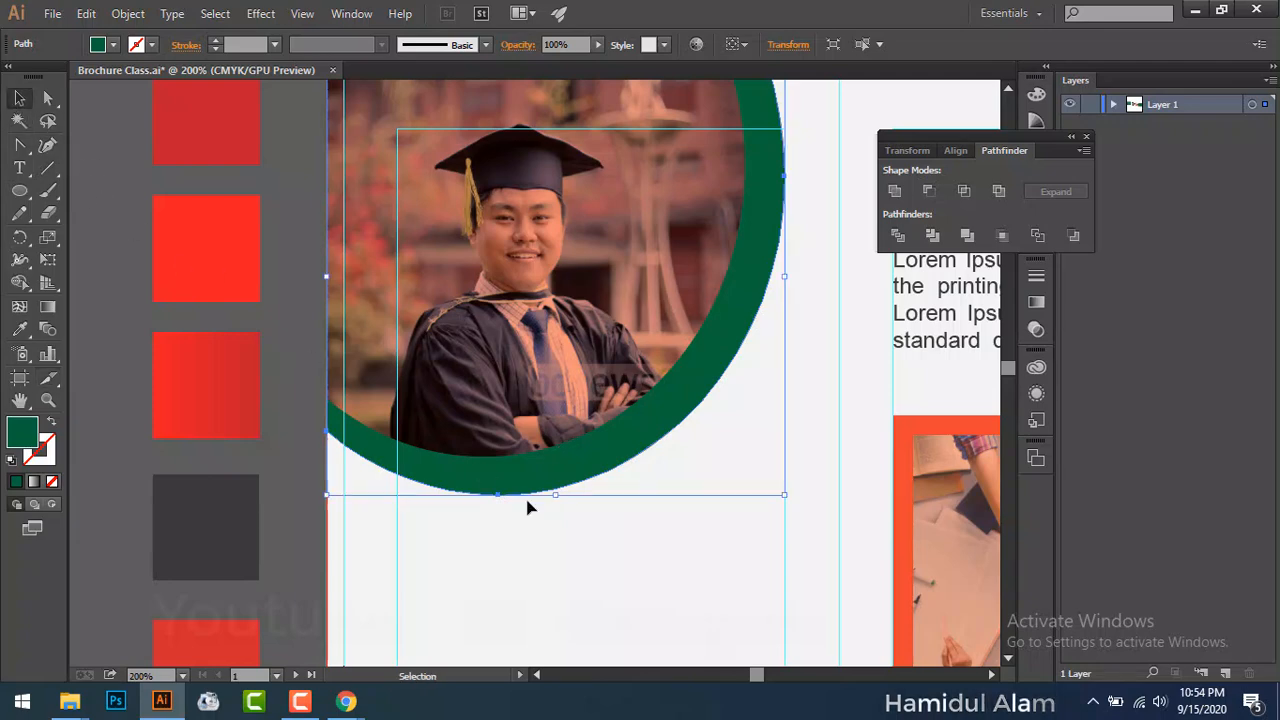
{"action": "left_click", "coordinate": [19, 330]}
{"action": "left_click", "coordinate": [243, 643]}
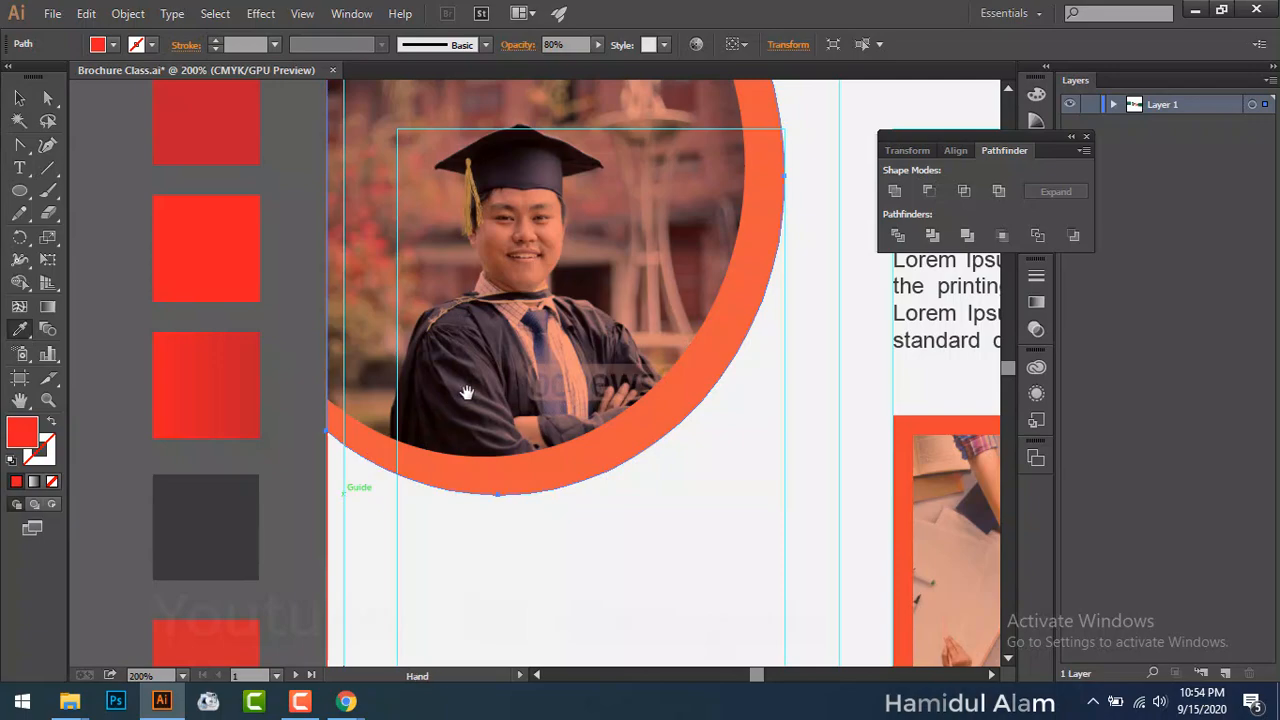
{"action": "key", "text": "ctrl+0"}
{"action": "key", "text": "a"}
{"action": "key", "text": "ctrl+shift+a"}
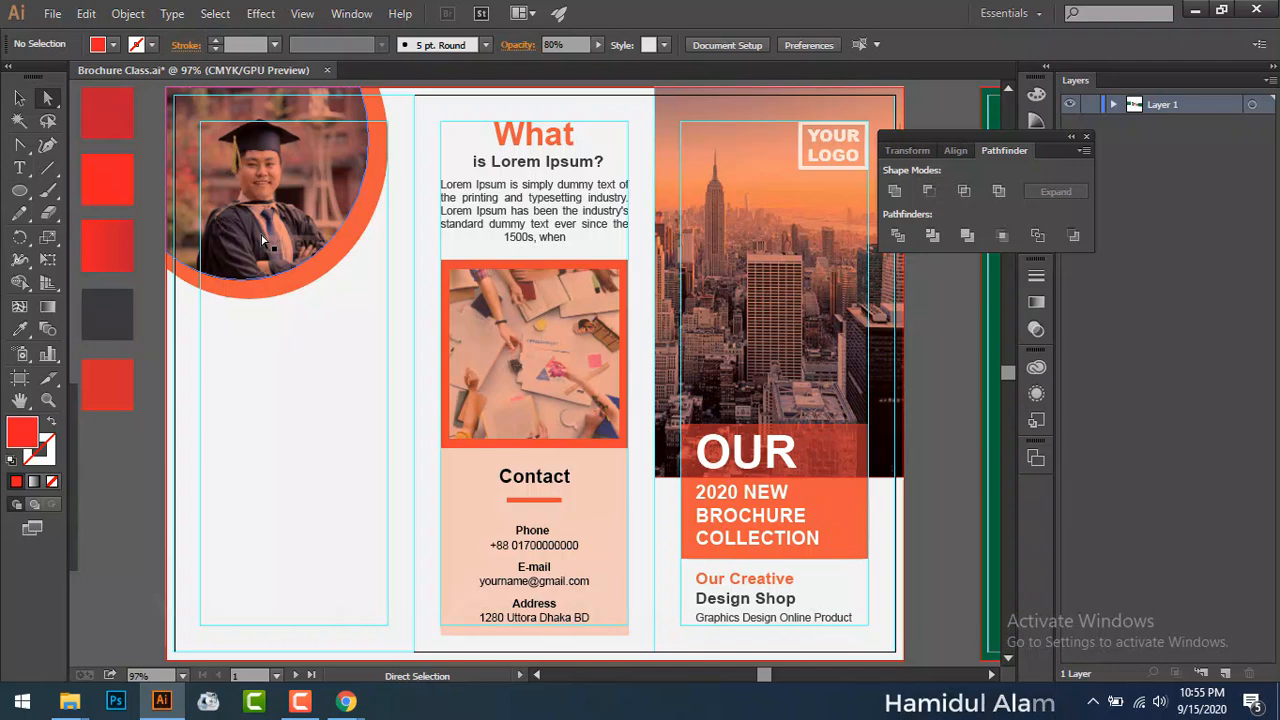
Step: Copy the heading 'Why do we use it?' from the lorem ipsum web page
{"action": "key", "text": "alt+Tab"}
{"action": "left_click_drag", "start_coordinate": [646, 284], "coordinate": [800, 286]}
{"action": "right_click", "coordinate": [800, 286]}
{"action": "left_click", "coordinate": [828, 296]}
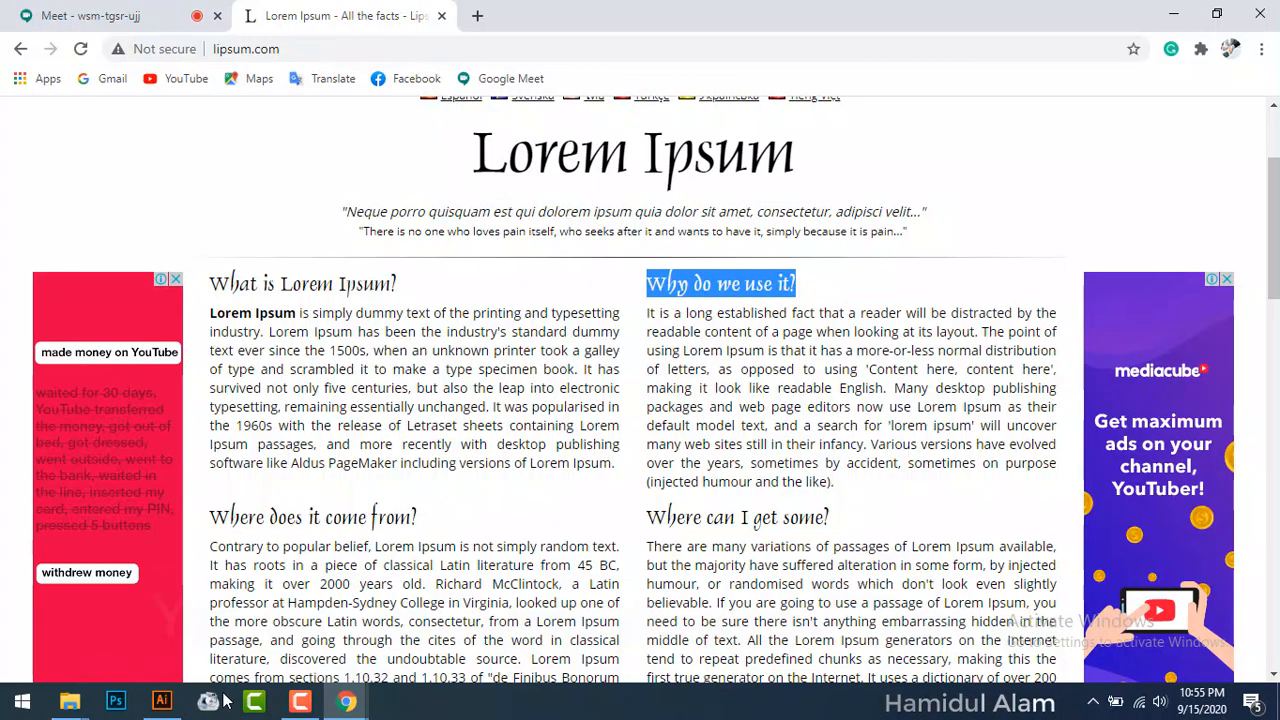
{"action": "left_click", "coordinate": [172, 703]}
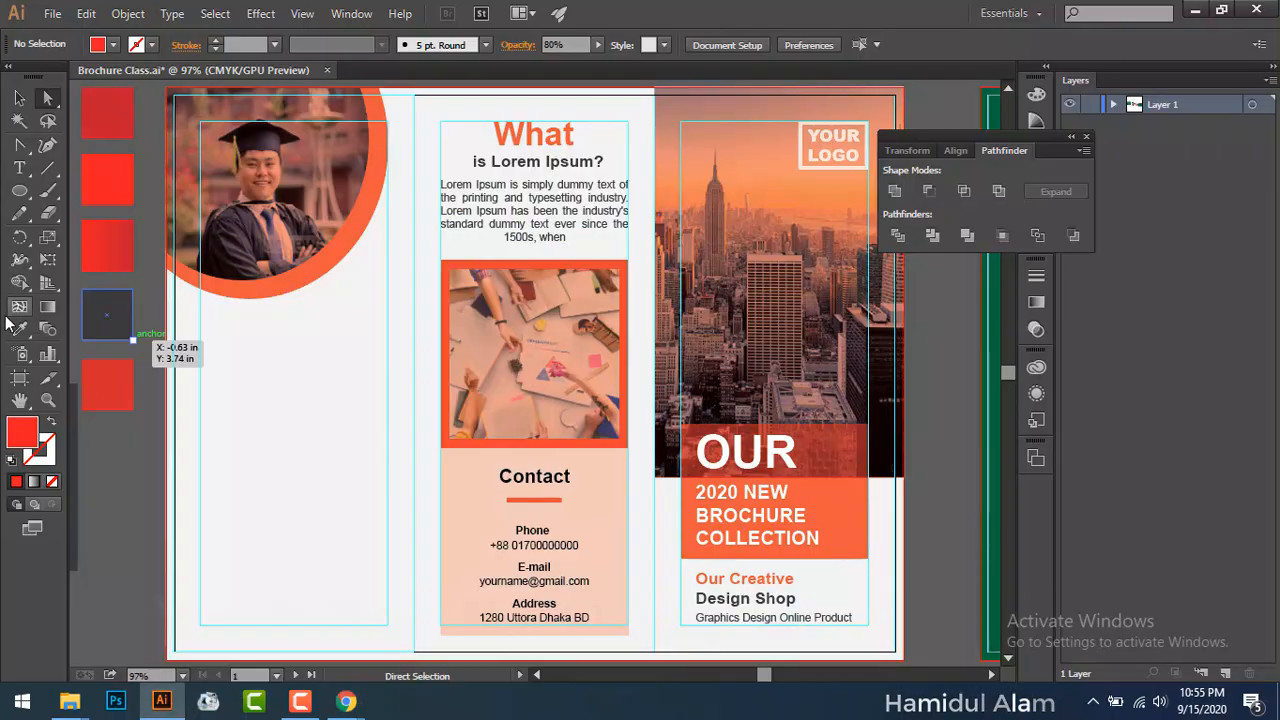
Step: Paste 'Why do we use it?' as bold 21 pt Arial text below the graduate photo
{"action": "left_click", "coordinate": [19, 168]}
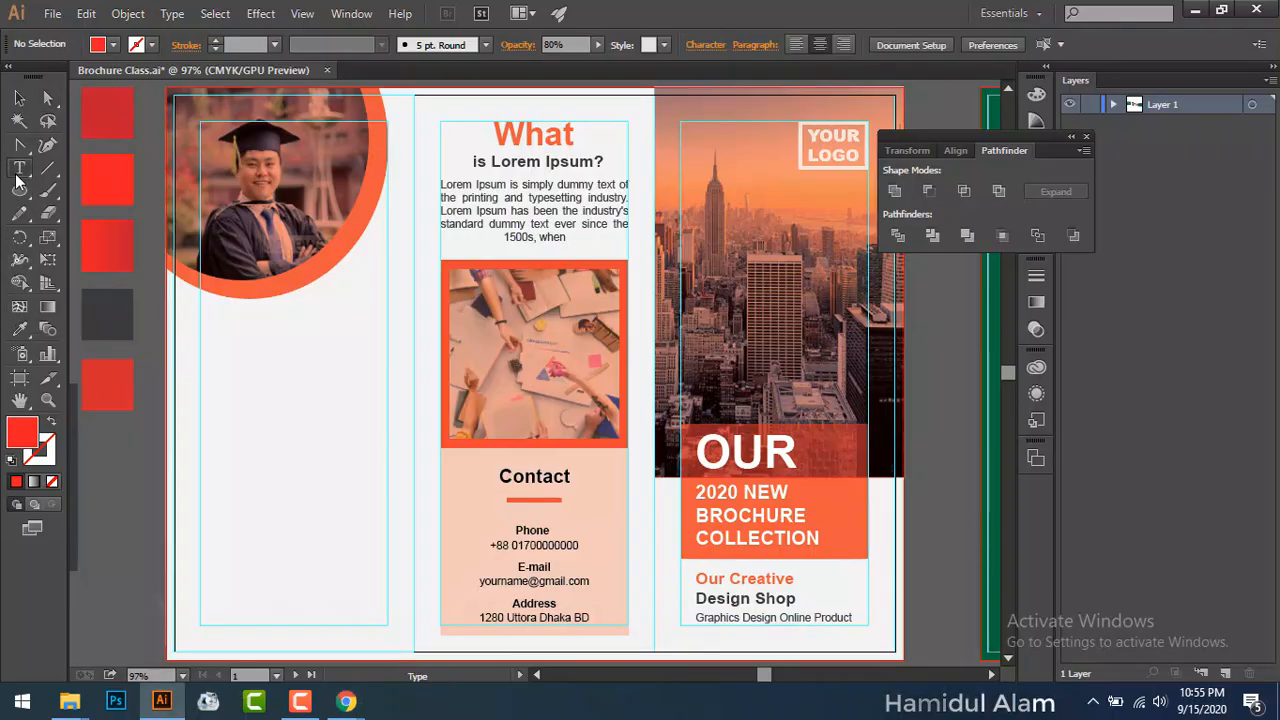
{"action": "left_click", "coordinate": [231, 376]}
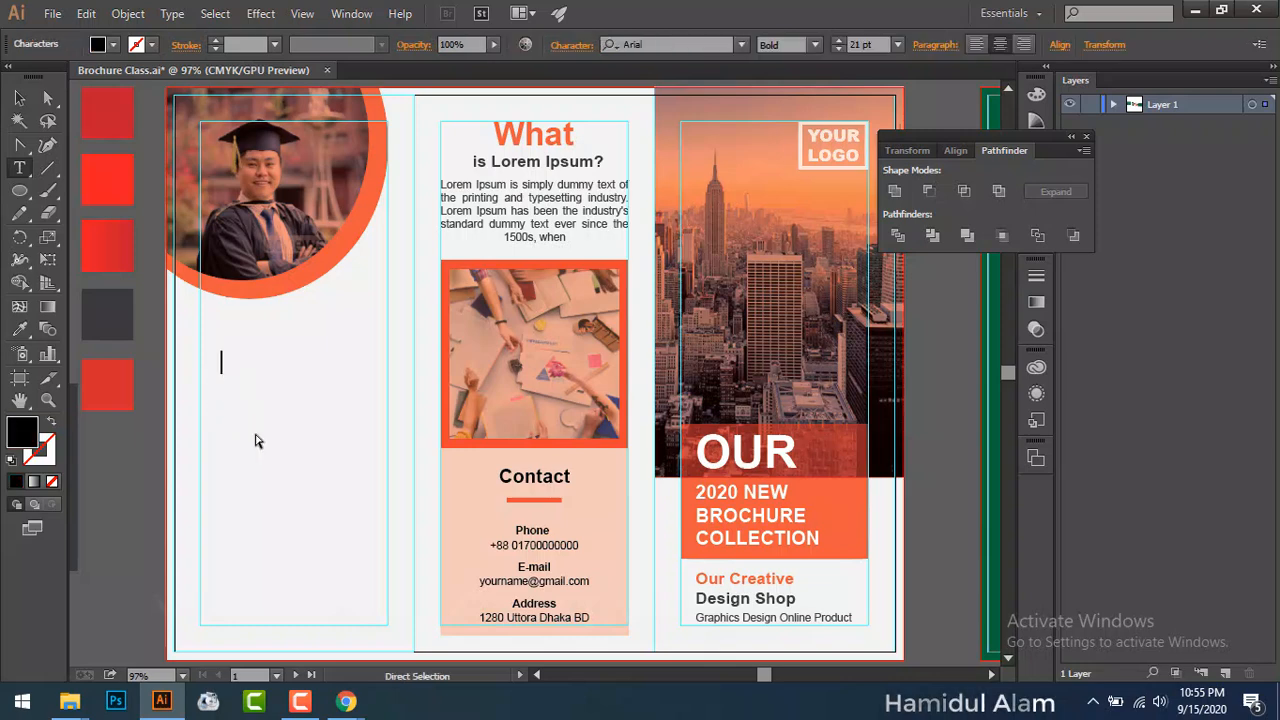
{"action": "key", "text": "ctrl+v"}
{"action": "left_click", "coordinate": [19, 97]}
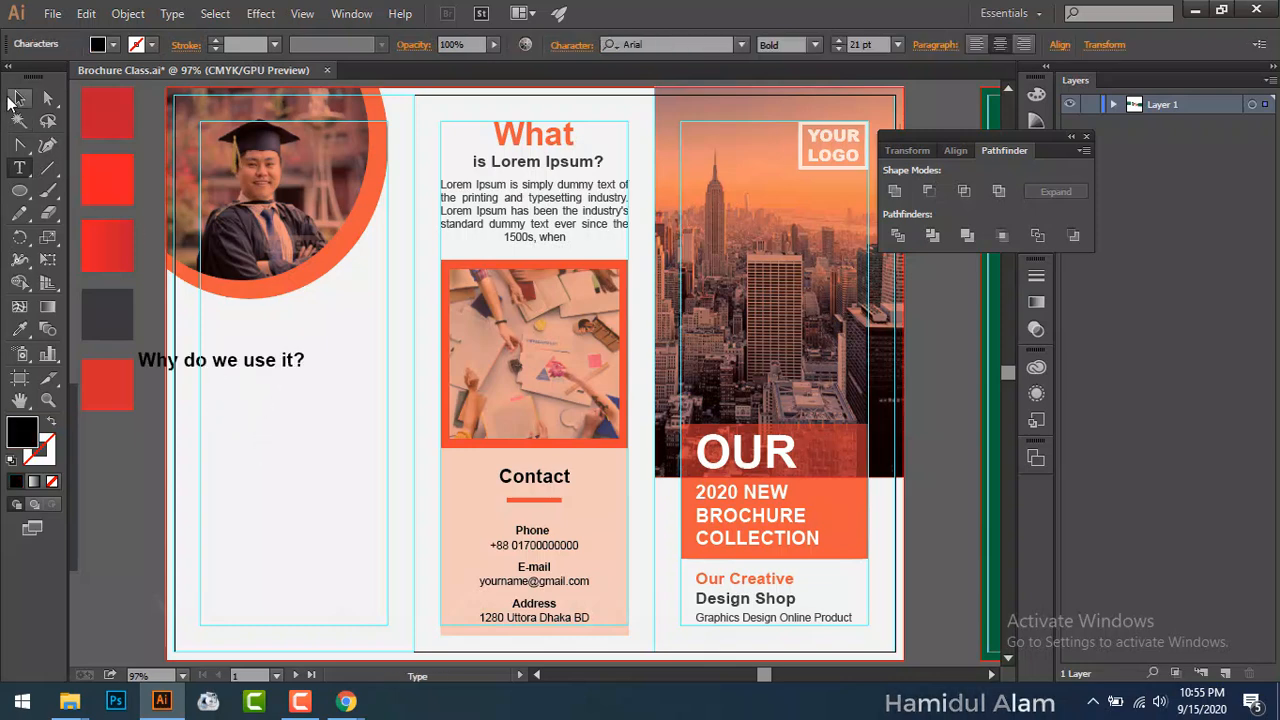
{"action": "left_click_drag", "start_coordinate": [256, 398], "coordinate": [441, 375]}
{"action": "left_click", "coordinate": [440, 470]}
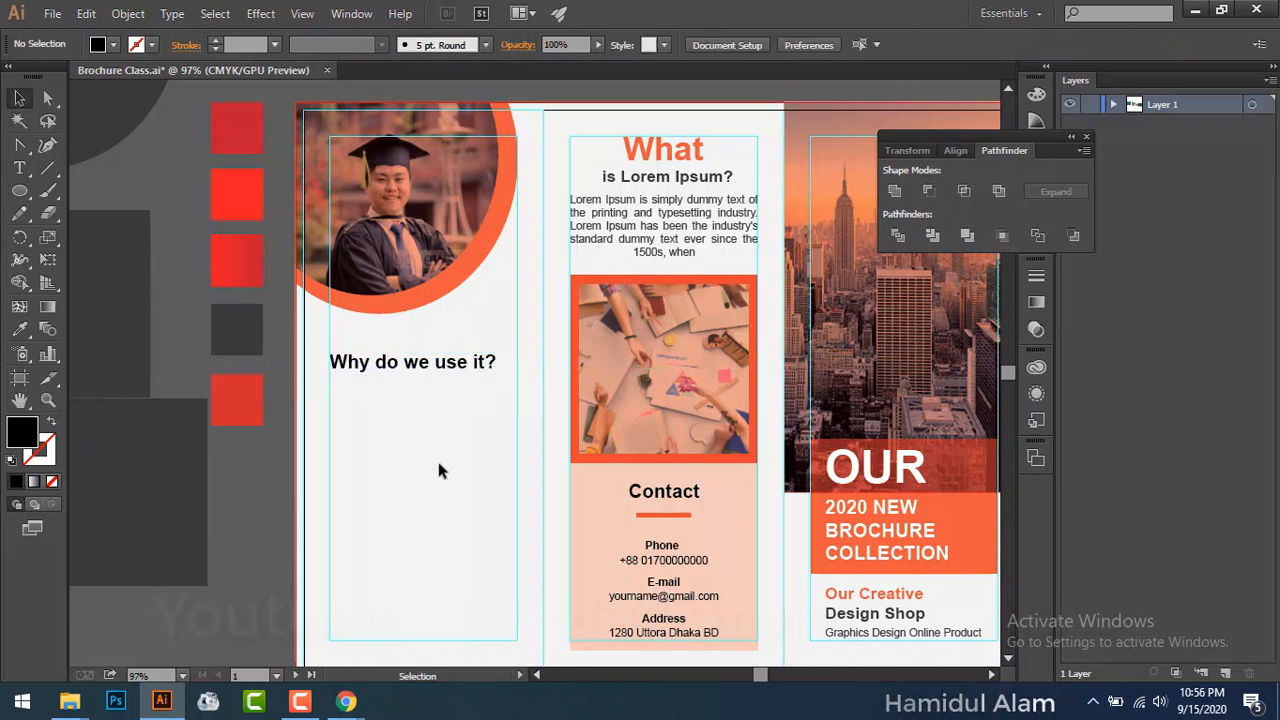
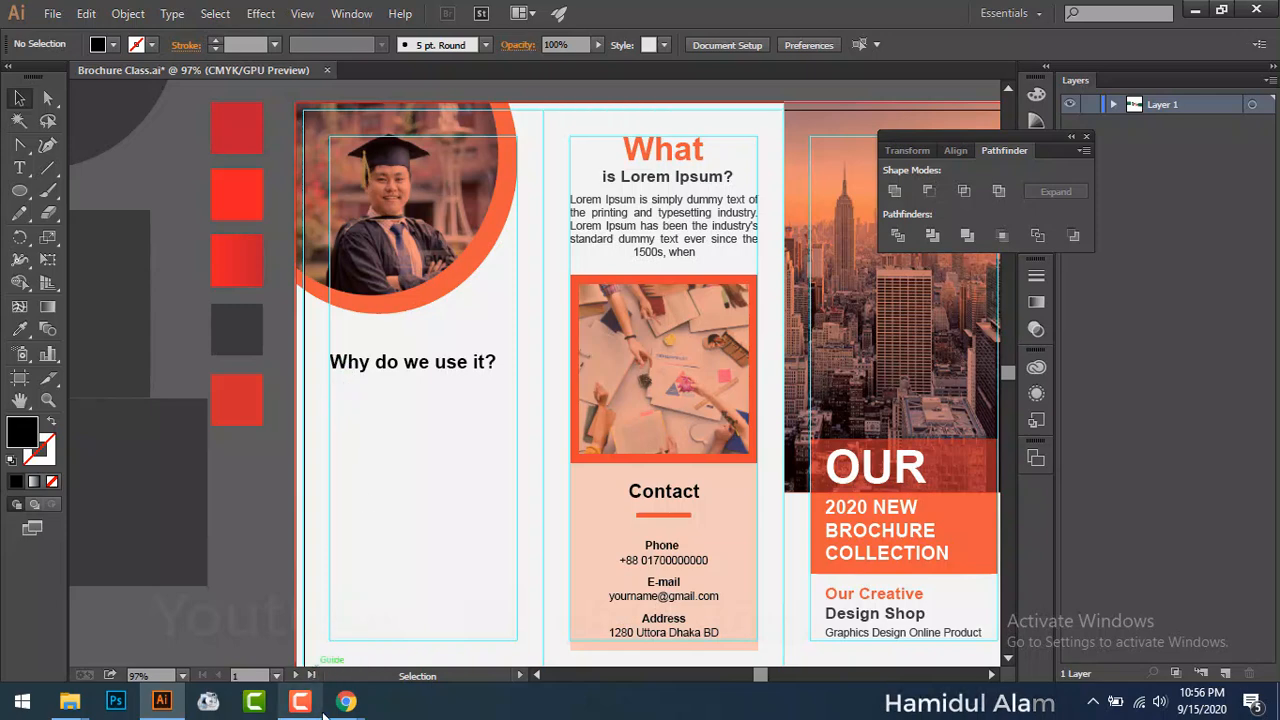
Step: Copy the 'Why do we use it?' paragraph from lipsum.com in Chrome, then minimize Chrome
{"action": "mouse_move", "coordinate": [346, 700]}
{"action": "left_click", "coordinate": [278, 642]}
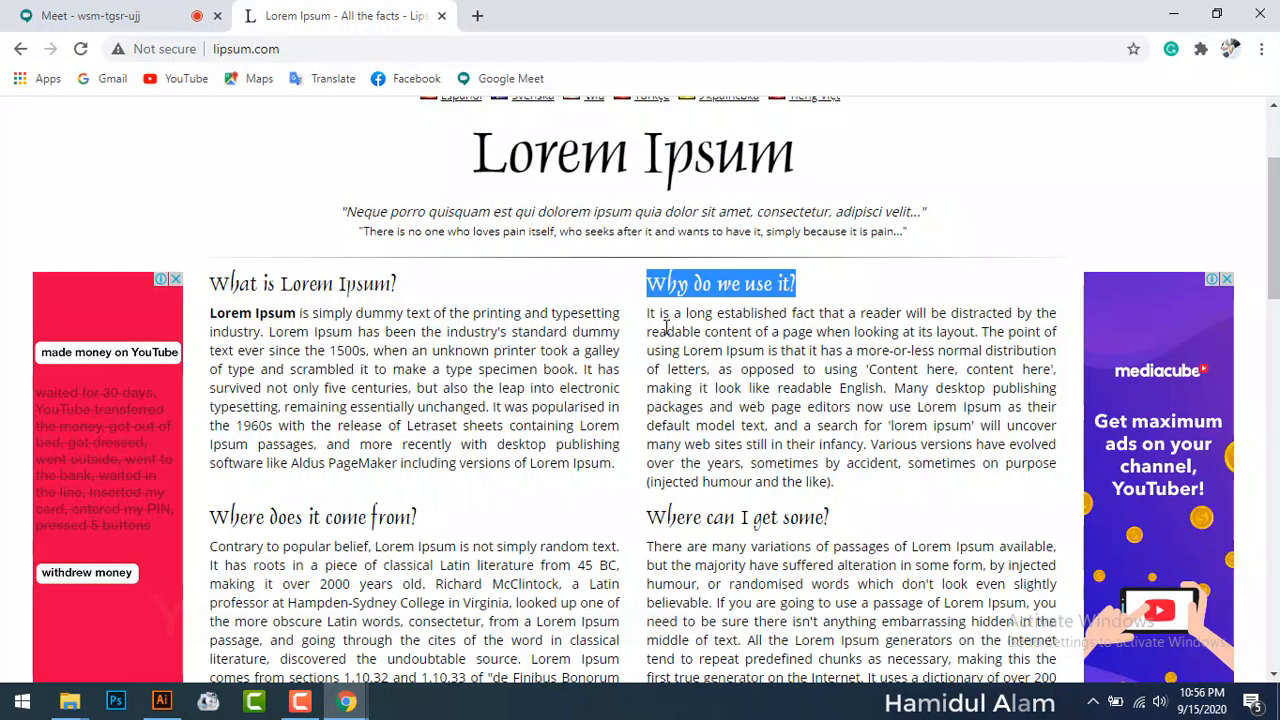
{"action": "left_click_drag", "start_coordinate": [646, 313], "coordinate": [856, 428]}
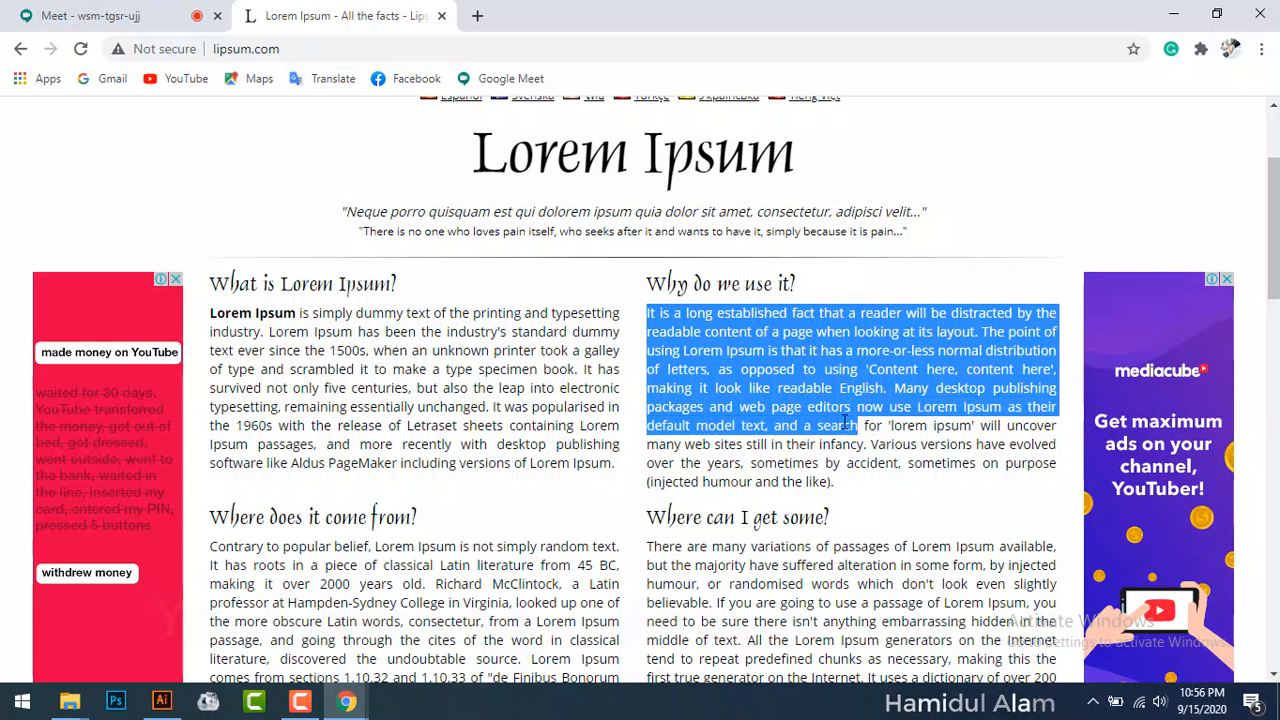
{"action": "right_click", "coordinate": [855, 432]}
{"action": "left_click", "coordinate": [868, 438]}
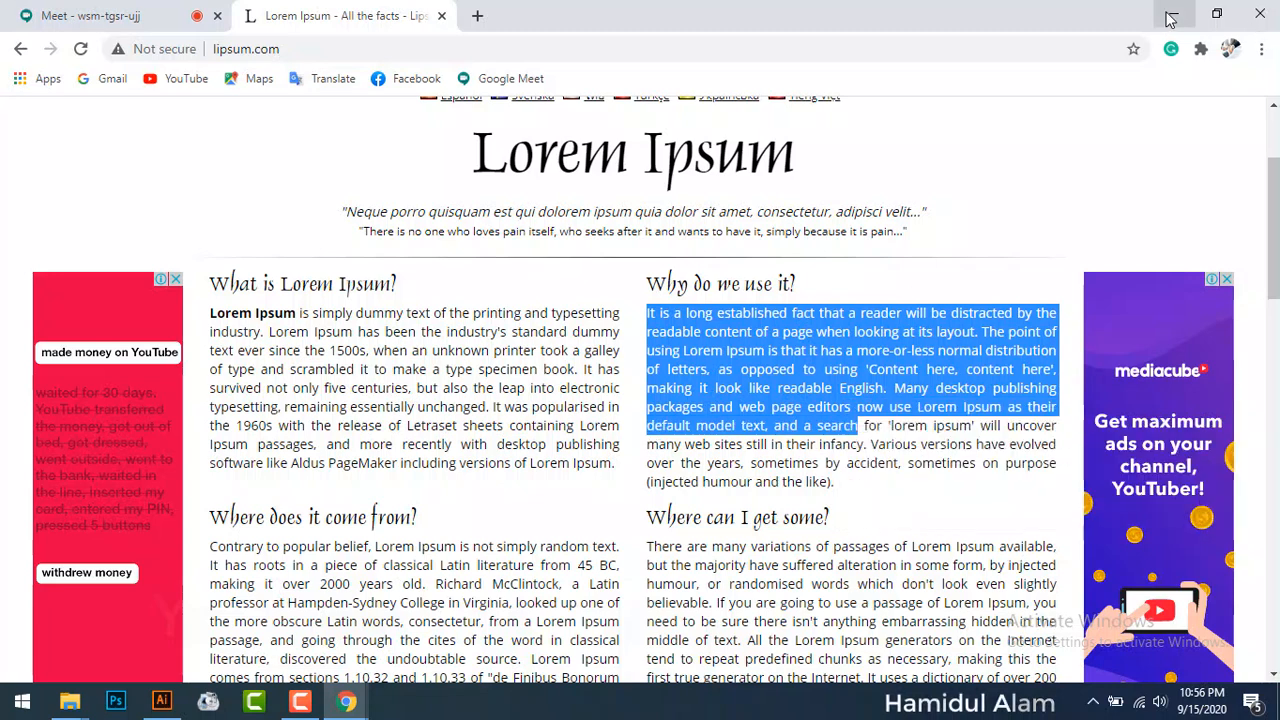
{"action": "left_click", "coordinate": [1173, 14]}
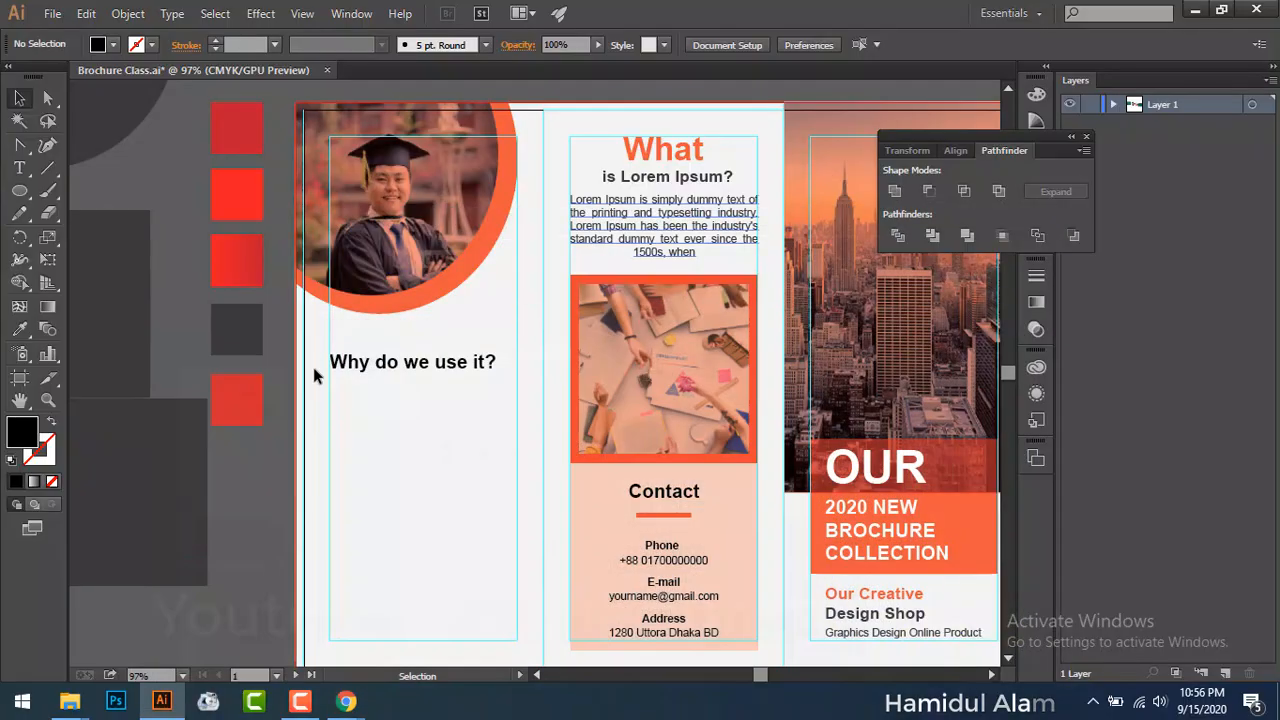
Step: Paste the copied paragraph into a new area text frame under 'Why do we use it?'
{"action": "left_click", "coordinate": [19, 168]}
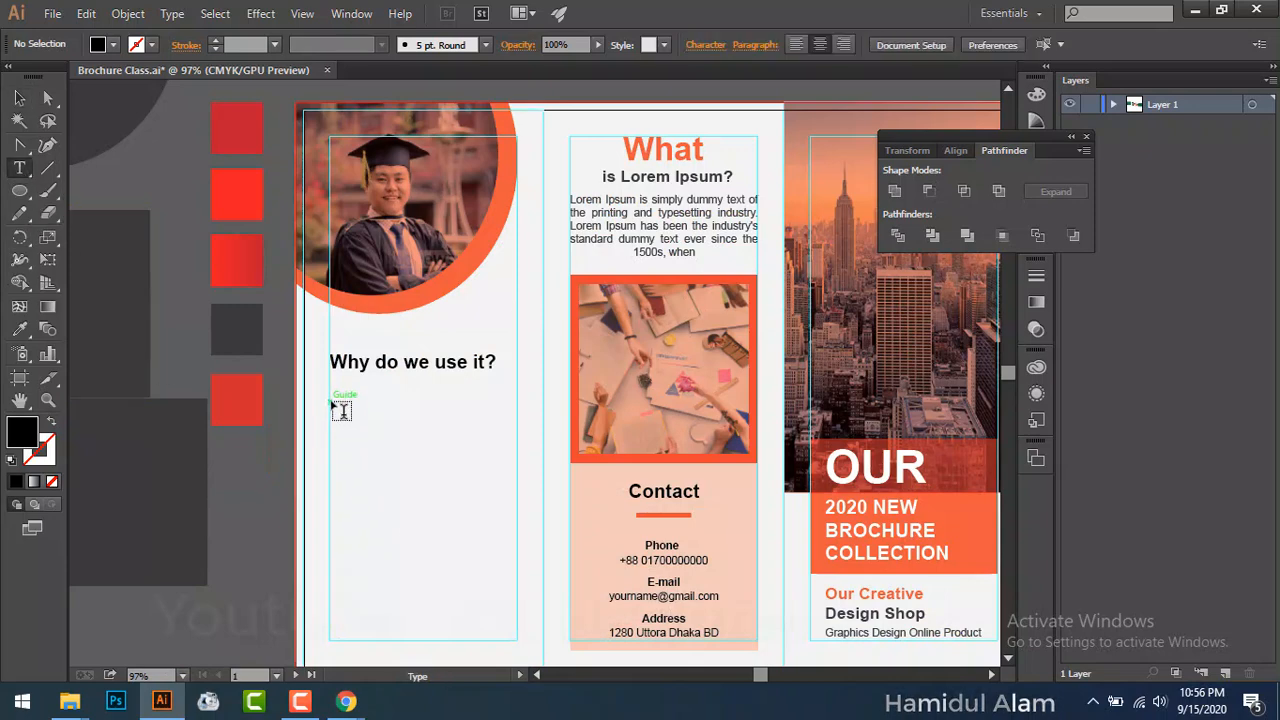
{"action": "scroll", "coordinate": [341, 410], "scroll_direction": "down", "scroll_amount": 3}
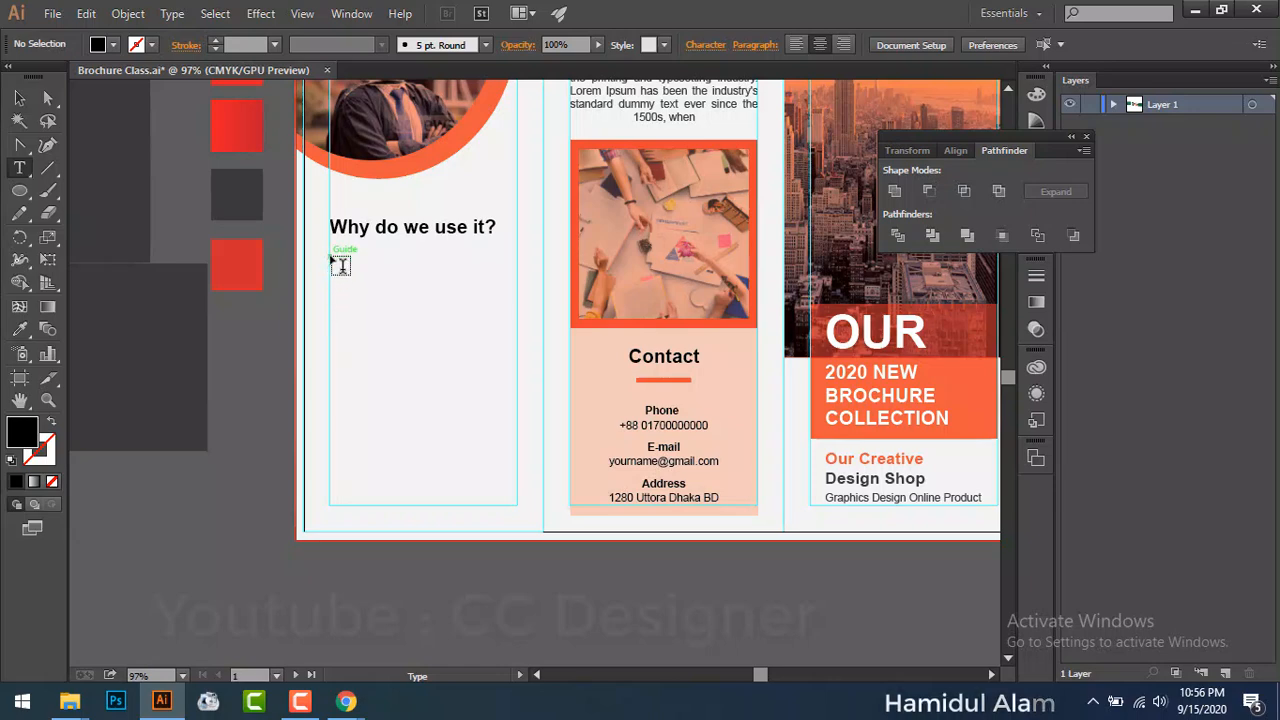
{"action": "left_click_drag", "start_coordinate": [330, 257], "coordinate": [517, 505]}
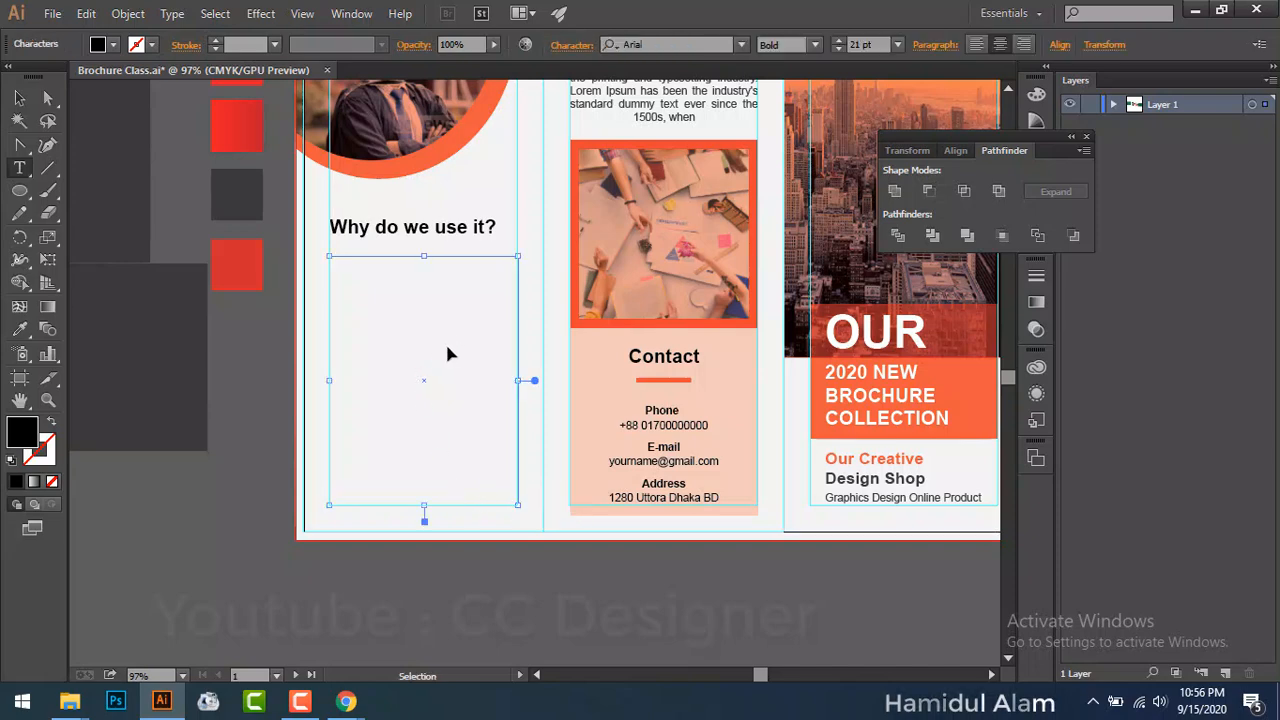
{"action": "key", "text": "ctrl+v"}
Step: Make the paragraph 12 pt Regular, justified with the last line aligned left
{"action": "key", "text": "ctrl+a"}
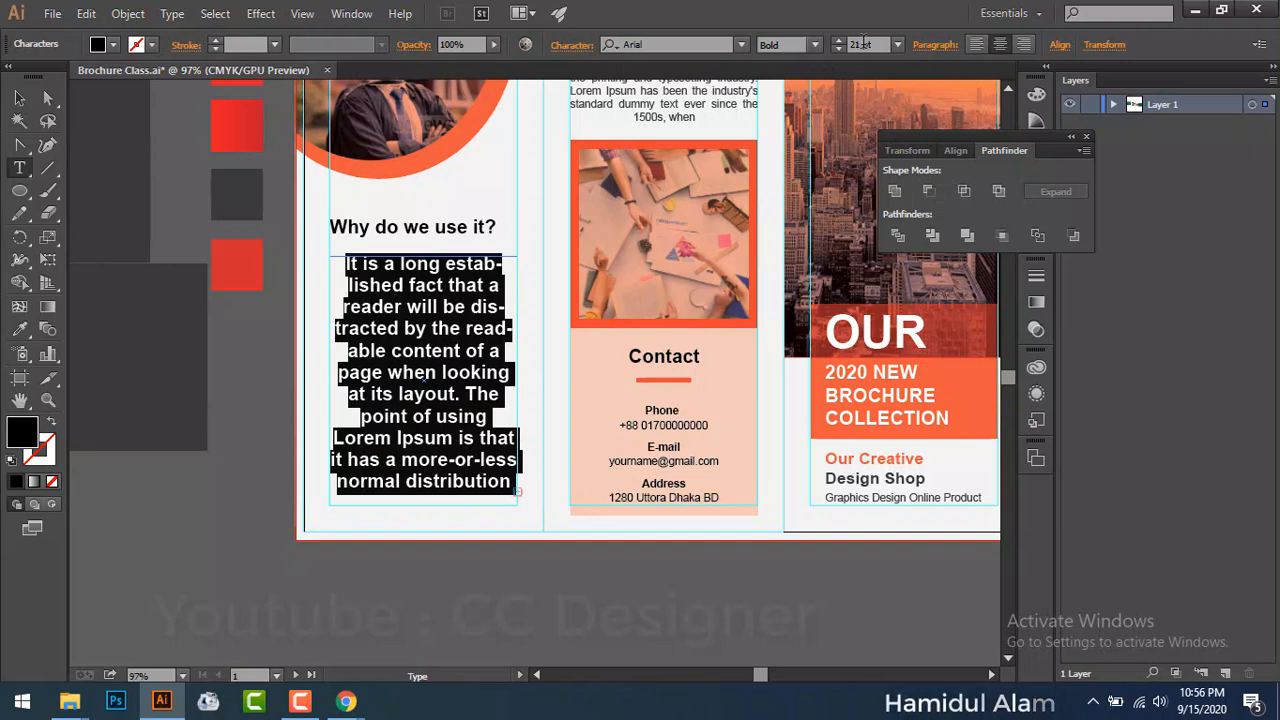
{"action": "left_click", "coordinate": [862, 44]}
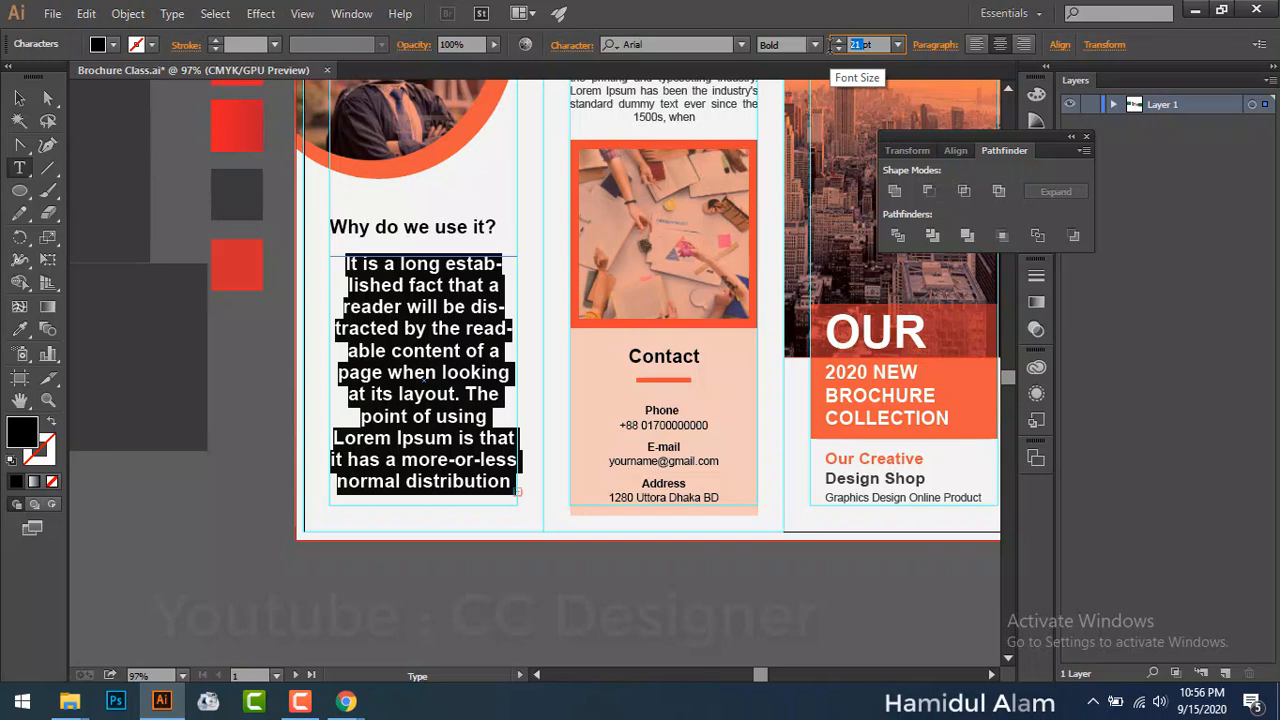
{"action": "type", "text": "12"}
{"action": "key", "text": "Return"}
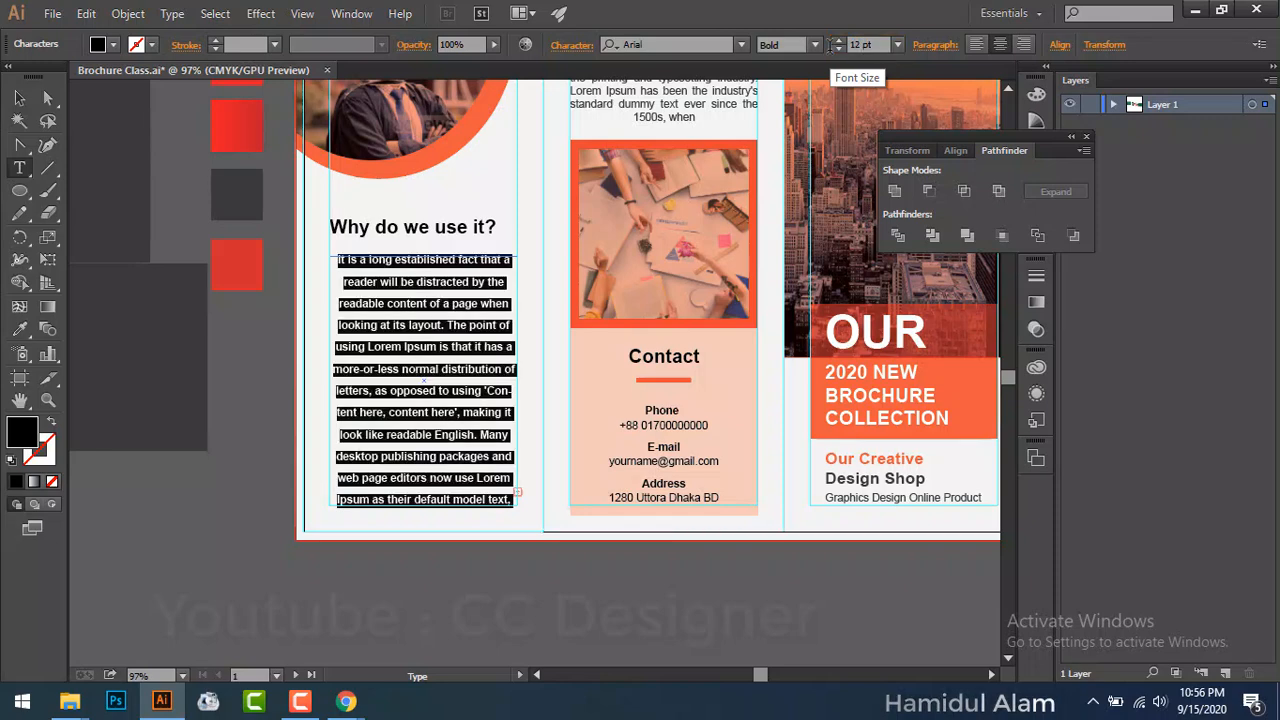
{"action": "left_click", "coordinate": [941, 46]}
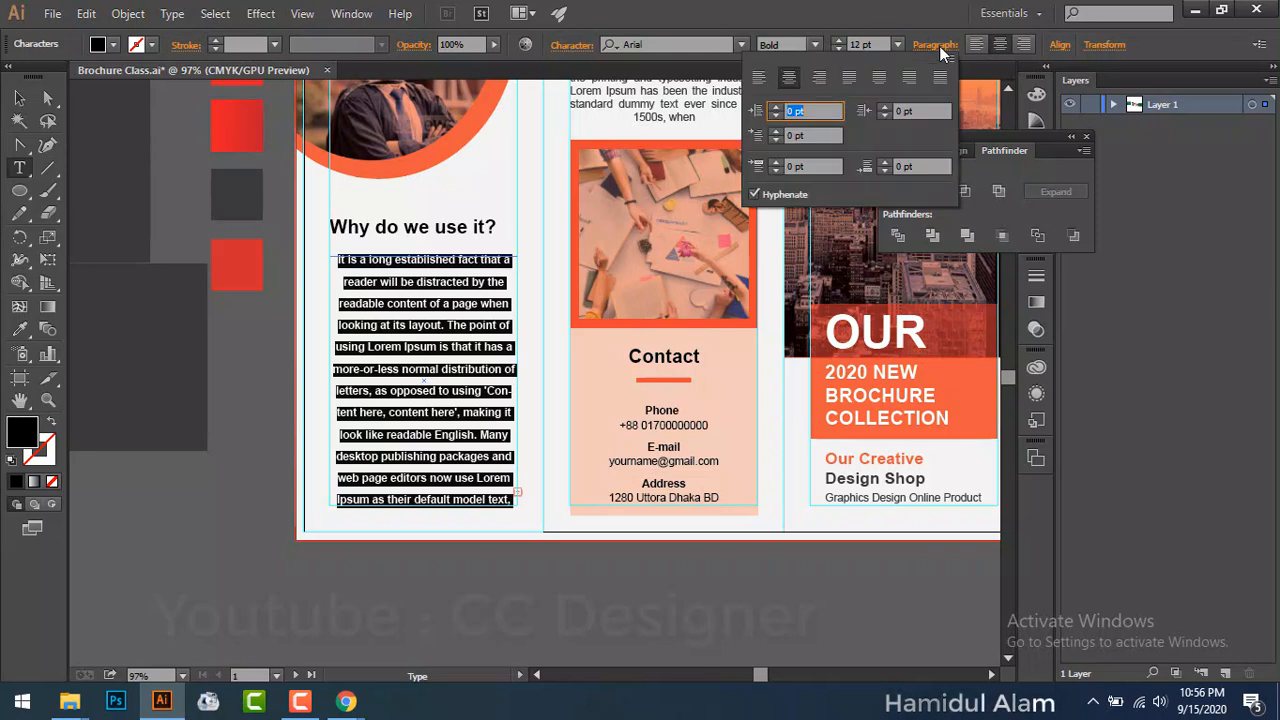
{"action": "left_click", "coordinate": [847, 78]}
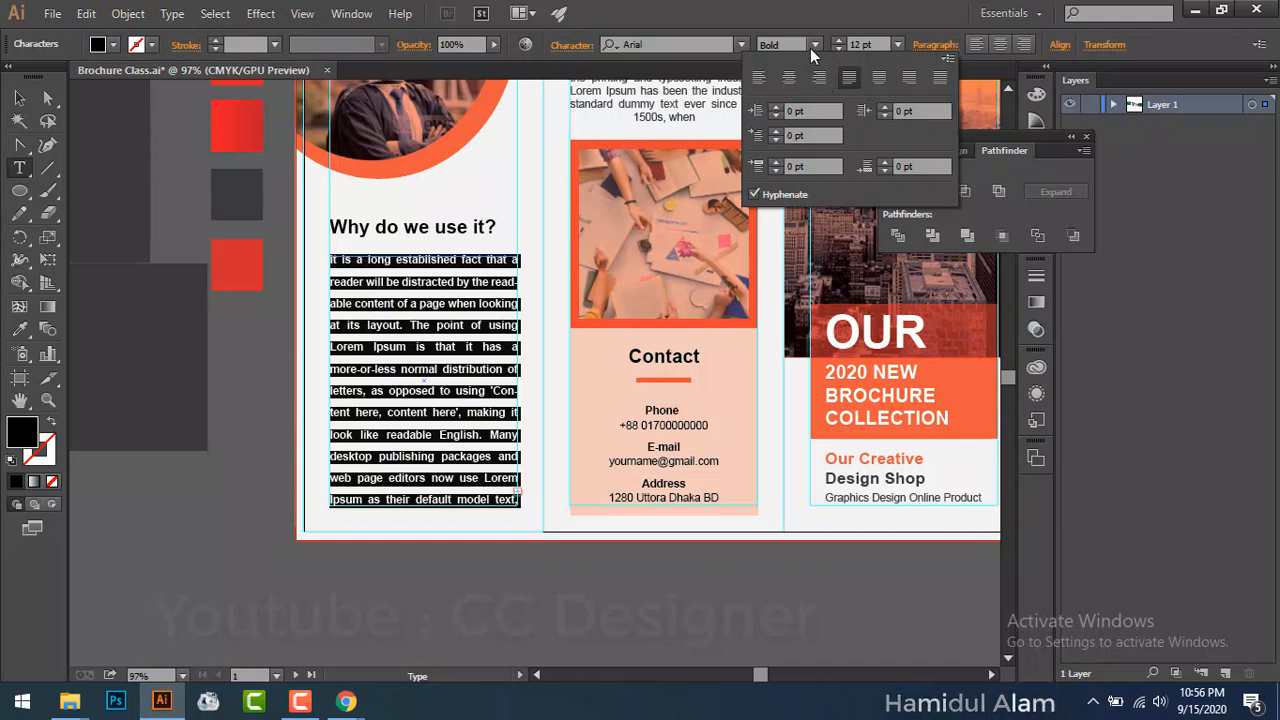
{"action": "left_click", "coordinate": [816, 45]}
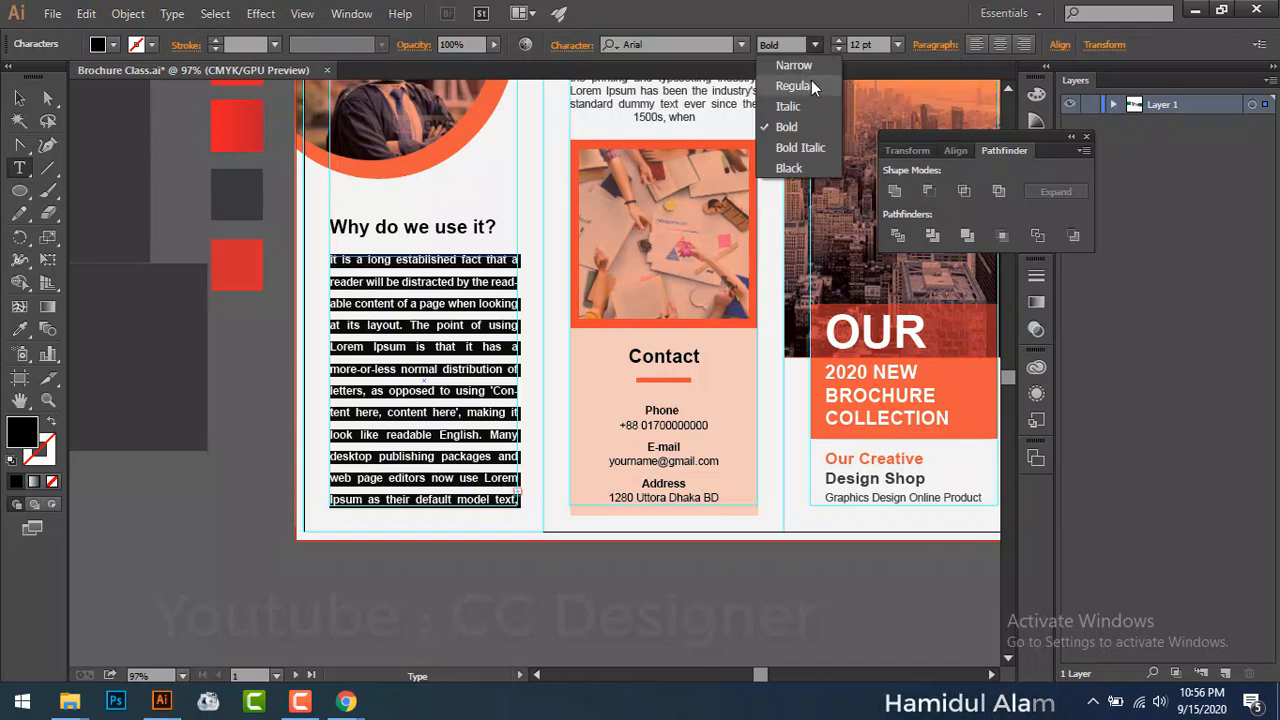
{"action": "left_click", "coordinate": [811, 83]}
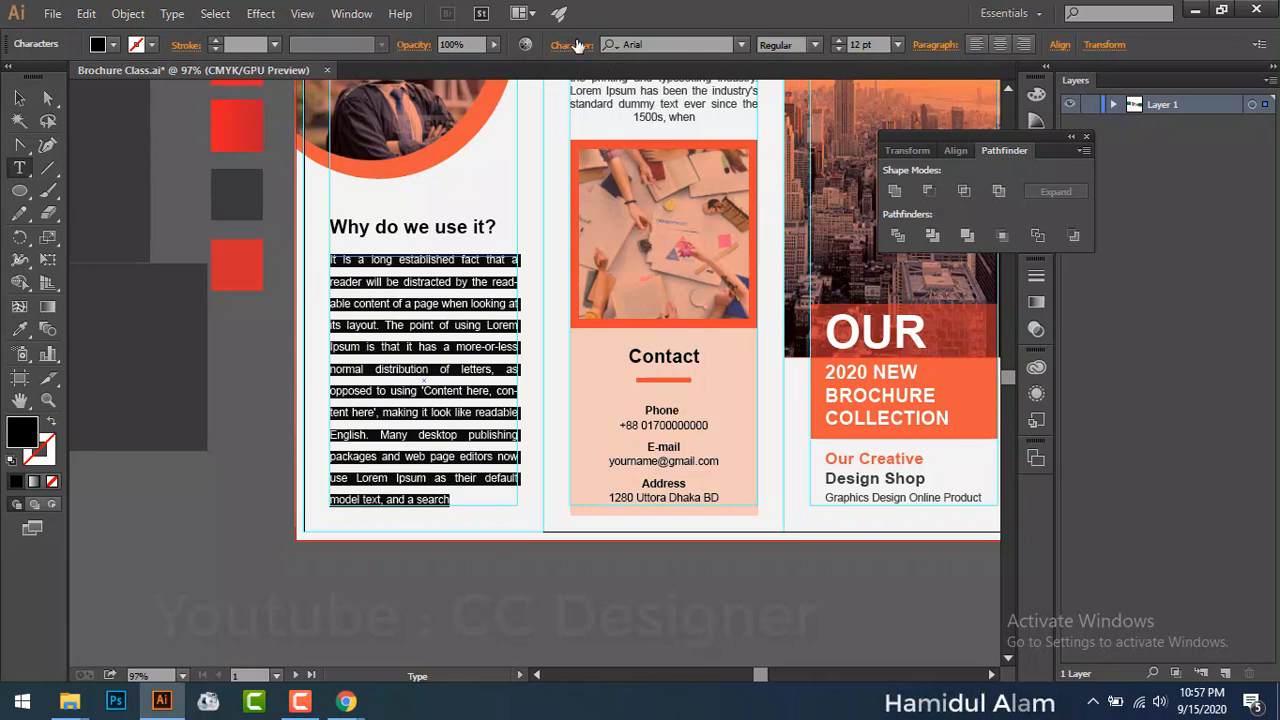
Step: Set the paragraph's line spacing to Auto in the Character panel
{"action": "left_click", "coordinate": [573, 45]}
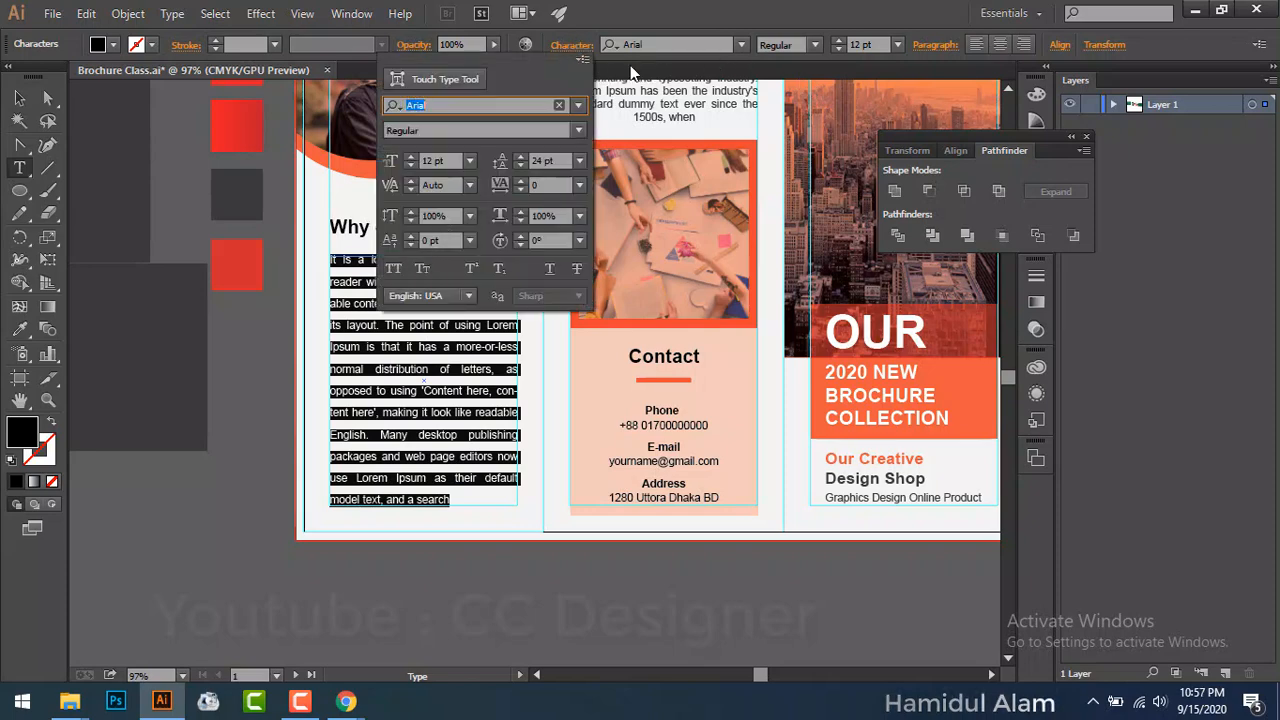
{"action": "left_click", "coordinate": [434, 346]}
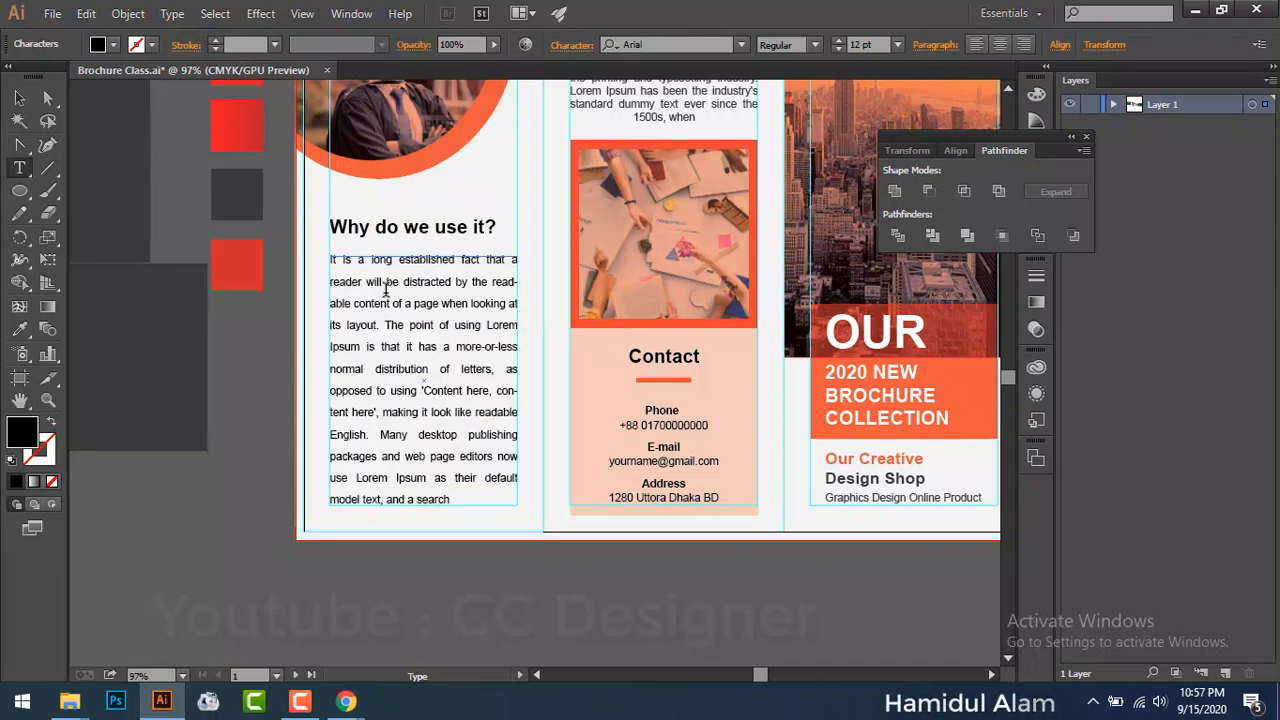
{"action": "key", "text": "Escape"}
{"action": "double_click", "coordinate": [390, 290]}
{"action": "key", "text": "ctrl+a"}
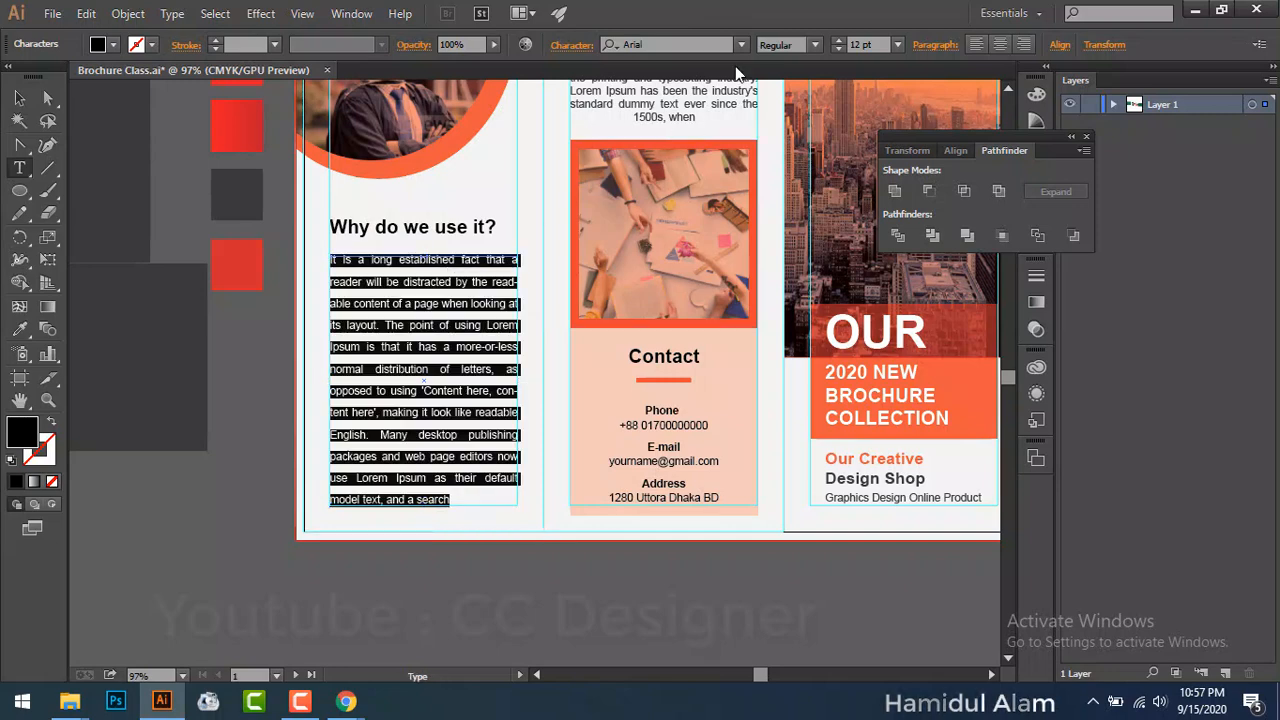
{"action": "left_click", "coordinate": [572, 46]}
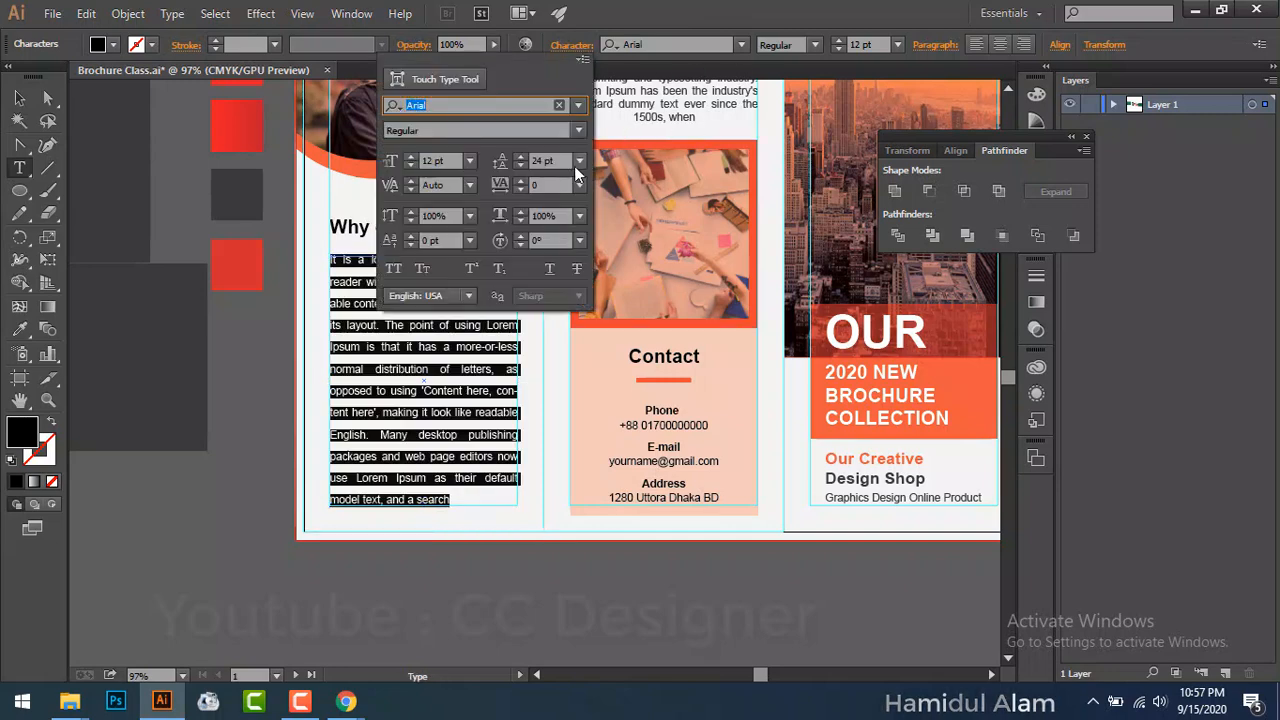
{"action": "left_click", "coordinate": [578, 162]}
{"action": "left_click", "coordinate": [603, 207]}
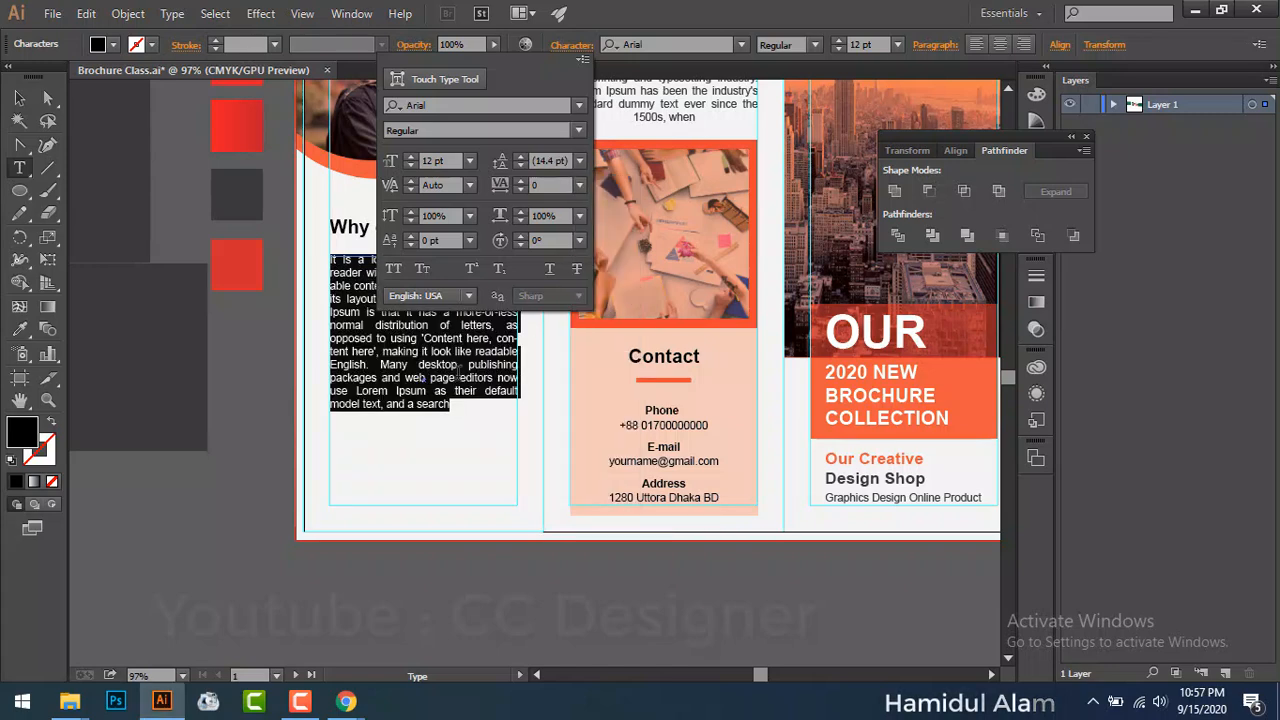
{"action": "left_click", "coordinate": [447, 376]}
{"action": "double_click", "coordinate": [444, 378]}
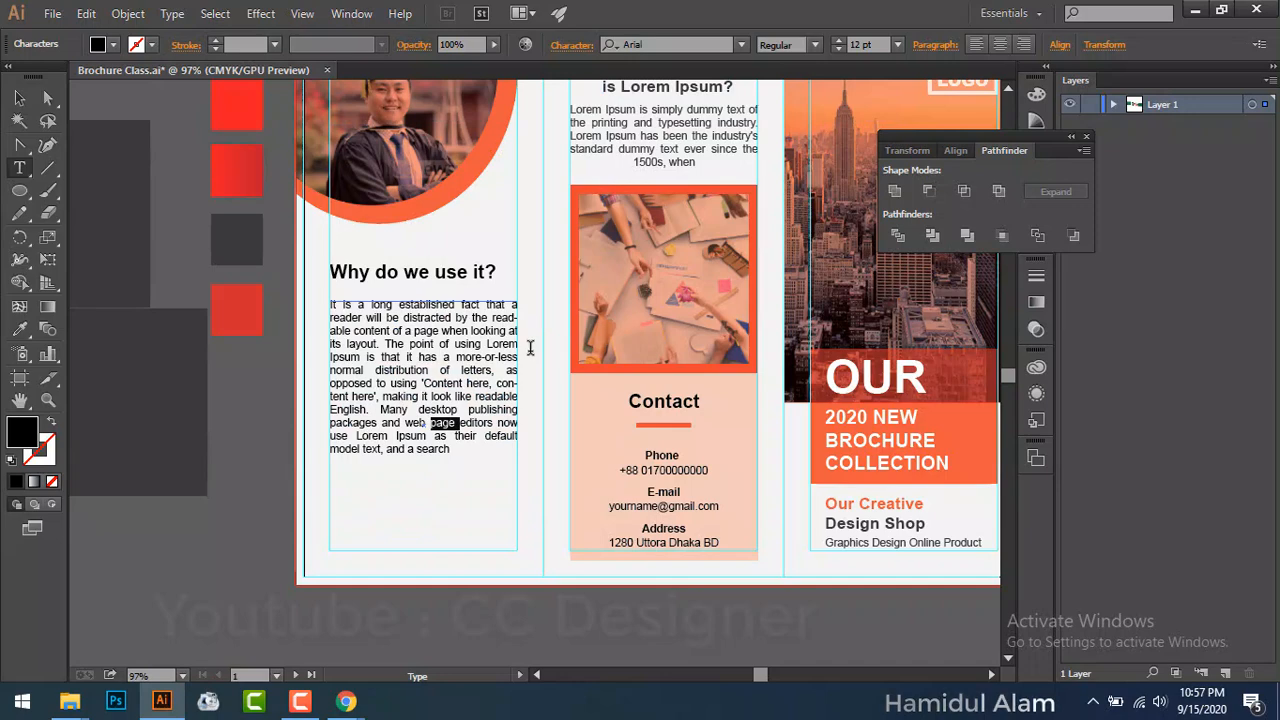
{"action": "scroll", "coordinate": [529, 347], "scroll_direction": "up", "scroll_amount": 2}
Step: Raise the middle column paragraph's line spacing to 16 pt
{"action": "left_click", "coordinate": [700, 178]}
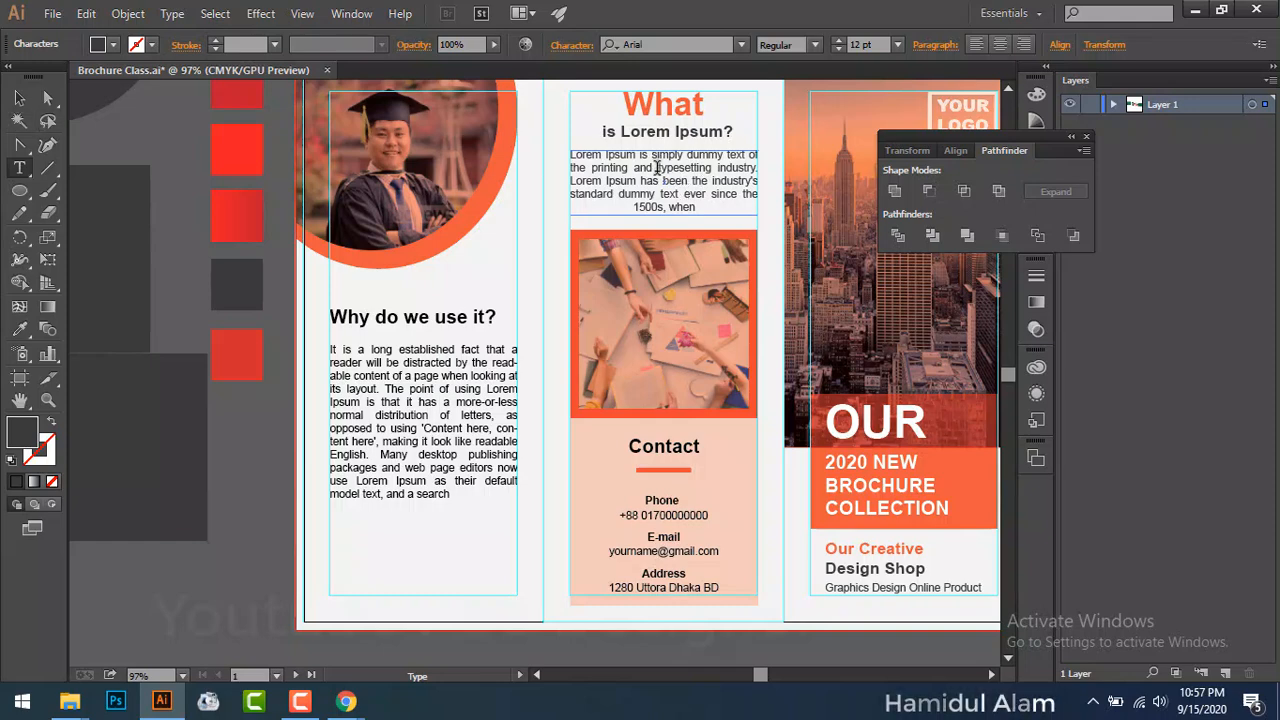
{"action": "triple_click", "coordinate": [660, 170]}
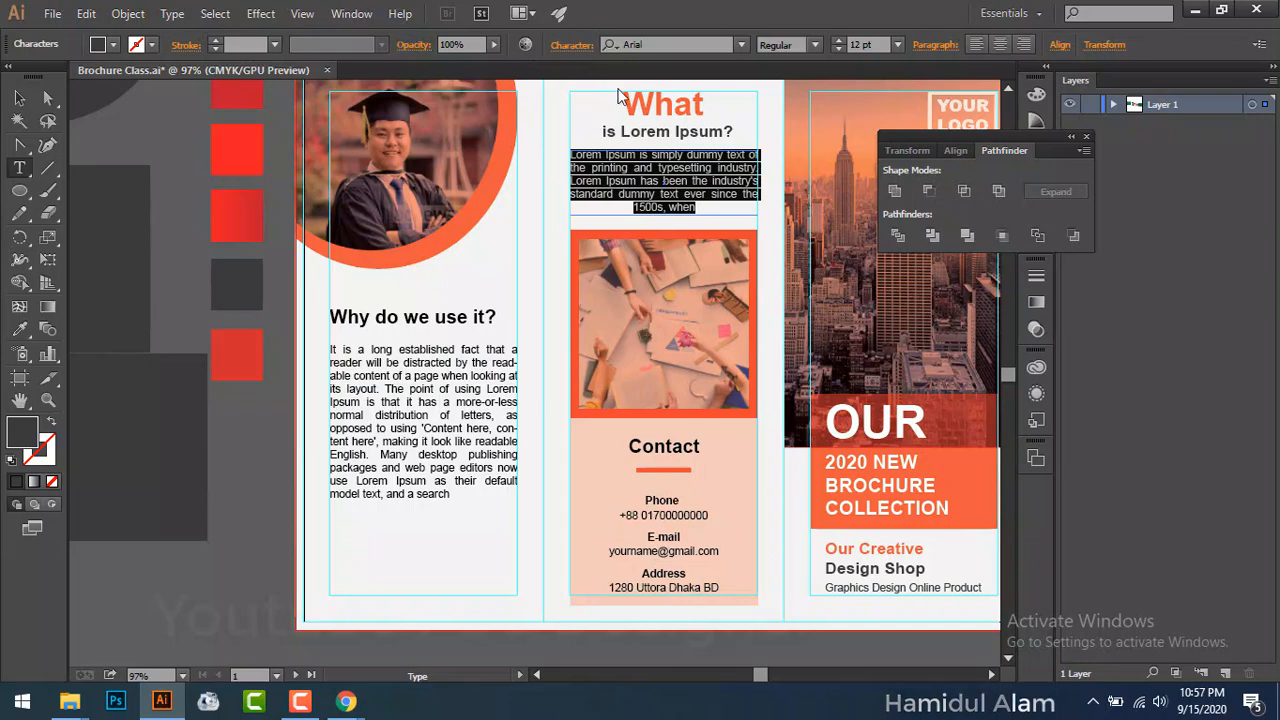
{"action": "left_click", "coordinate": [572, 45]}
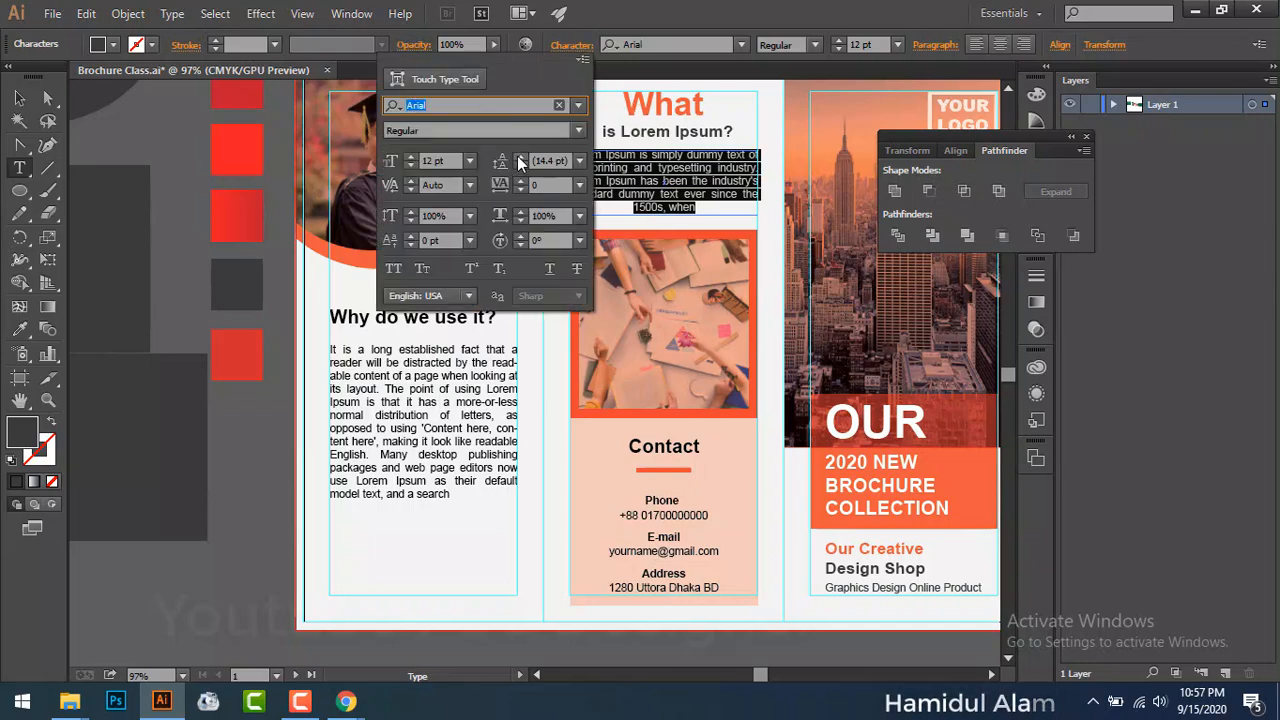
{"action": "left_click", "coordinate": [517, 161]}
{"action": "left_click", "coordinate": [517, 161]}
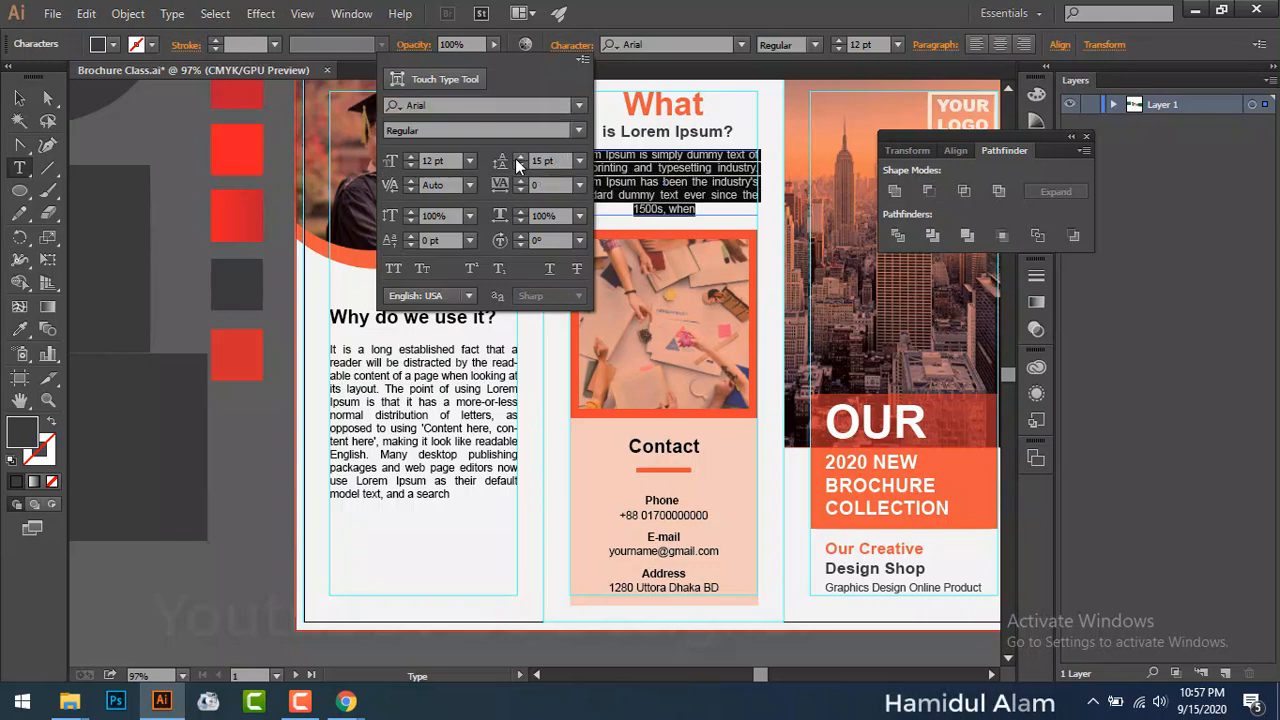
{"action": "left_click", "coordinate": [517, 161]}
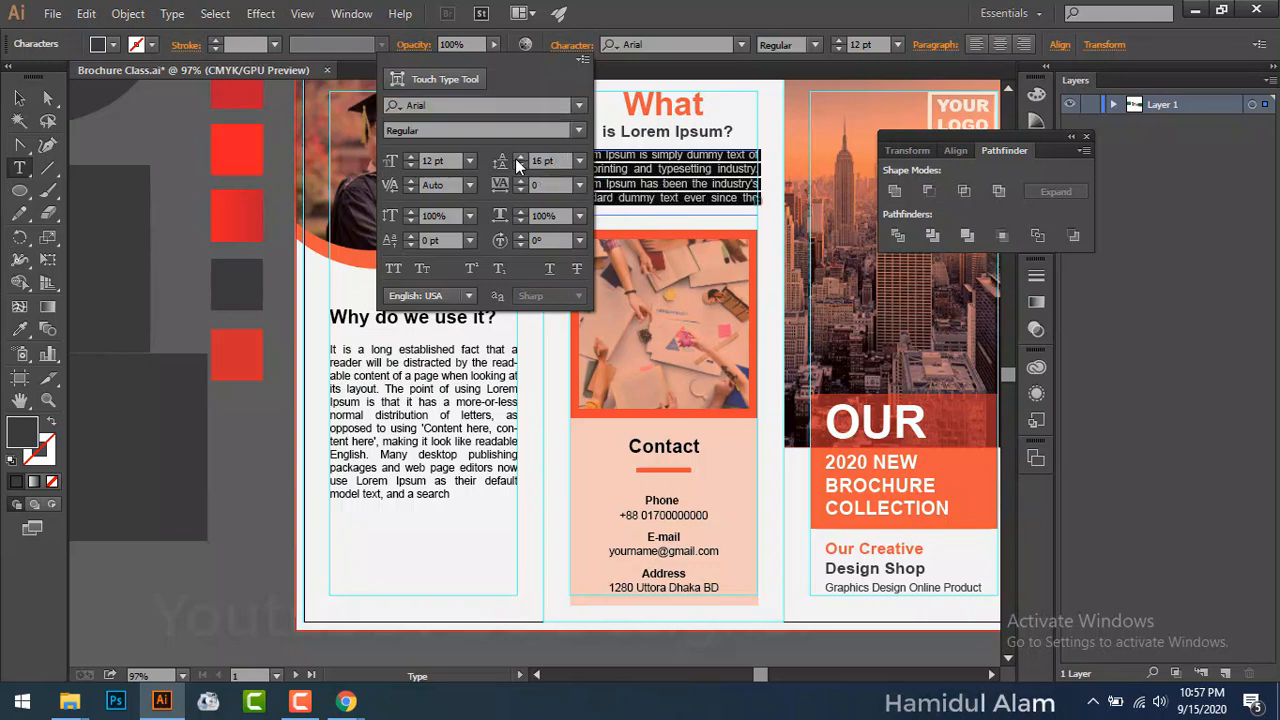
{"action": "left_click", "coordinate": [20, 99]}
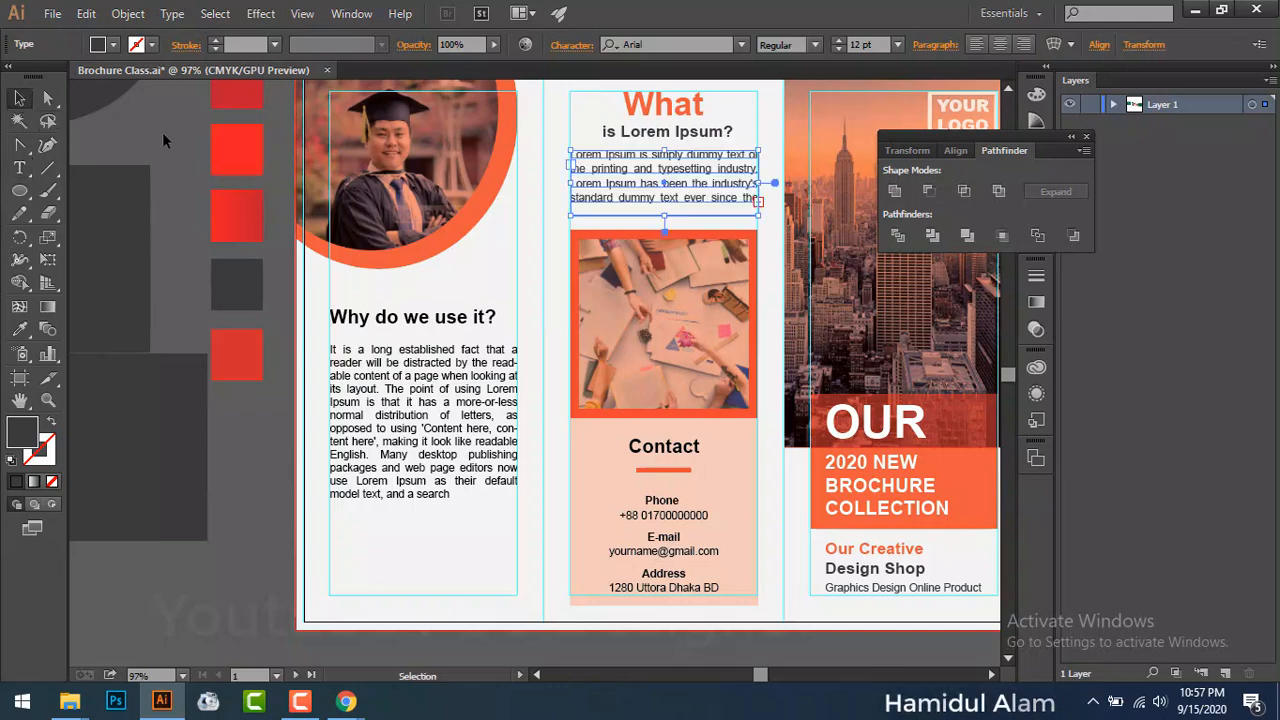
{"action": "left_click", "coordinate": [600, 221]}
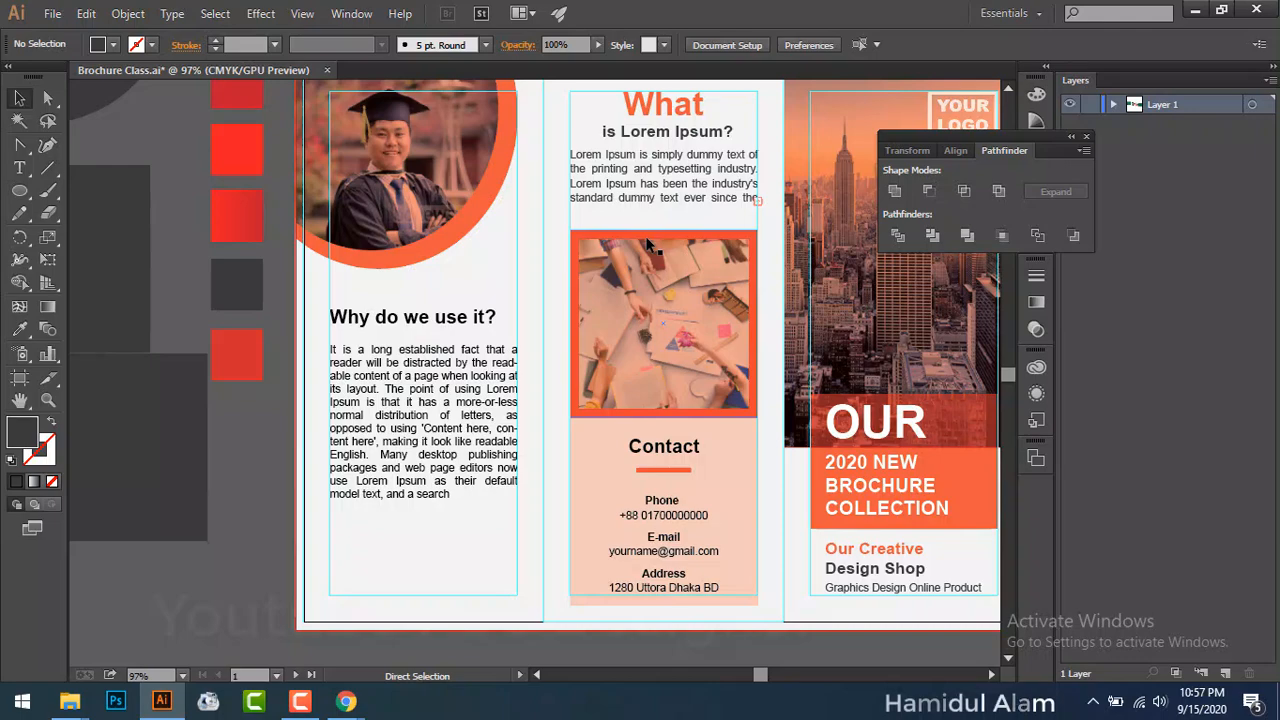
Step: Shrink the 'What is Lorem Ipsum?' heading slightly and nudge it up
{"action": "key", "text": "ctrl+="}
{"action": "key", "text": "ctrl+="}
{"action": "left_click_drag", "start_coordinate": [637, 248], "coordinate": [381, 433]}
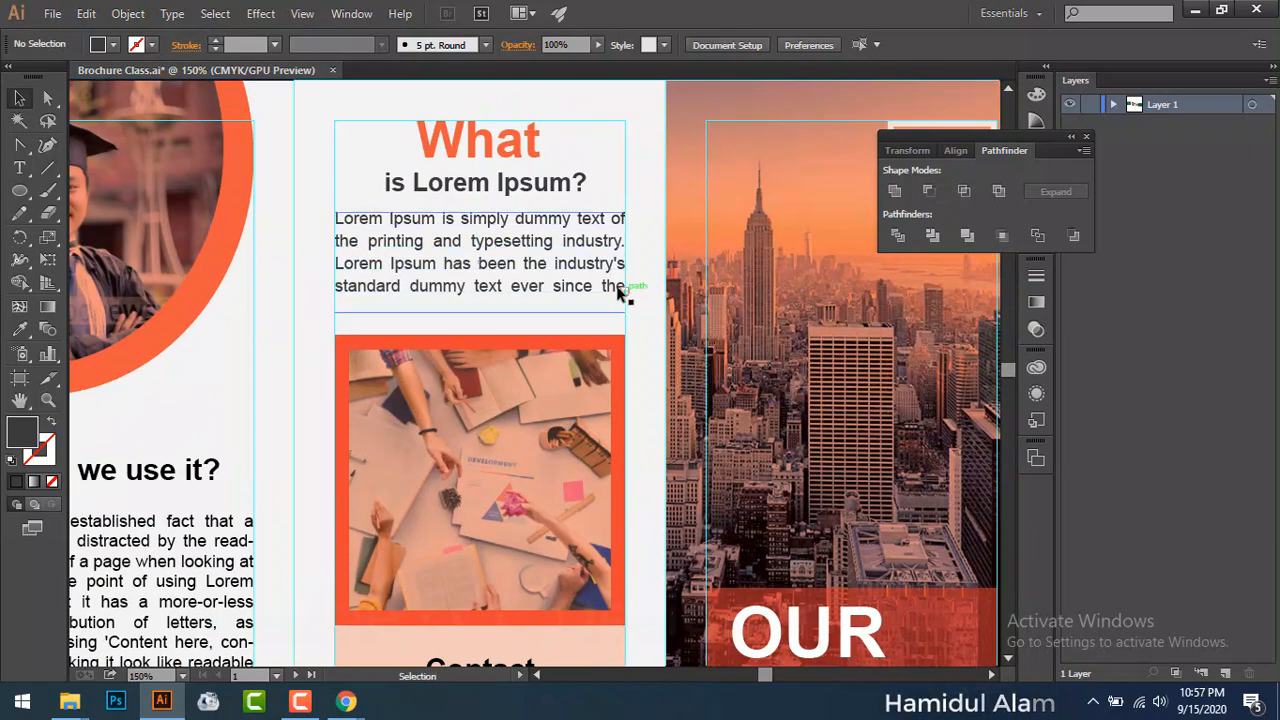
{"action": "left_click", "coordinate": [522, 193]}
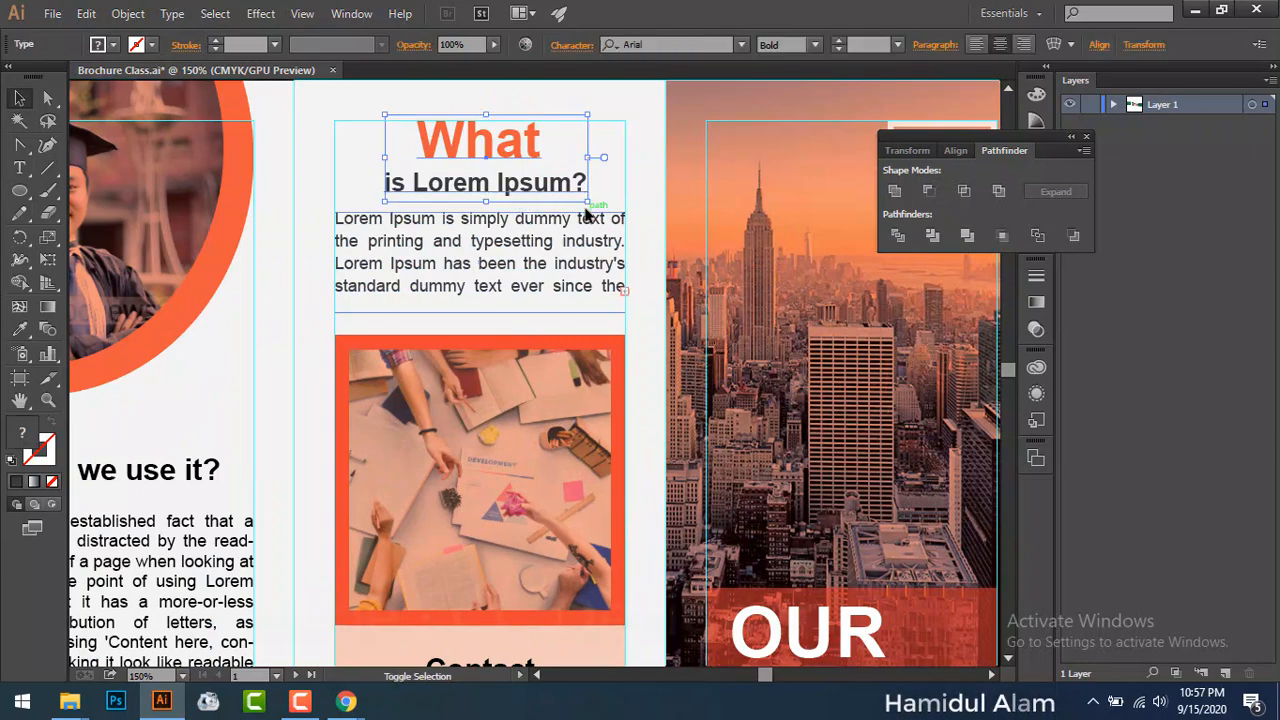
{"action": "left_click_drag", "start_coordinate": [587, 200], "coordinate": [580, 200]}
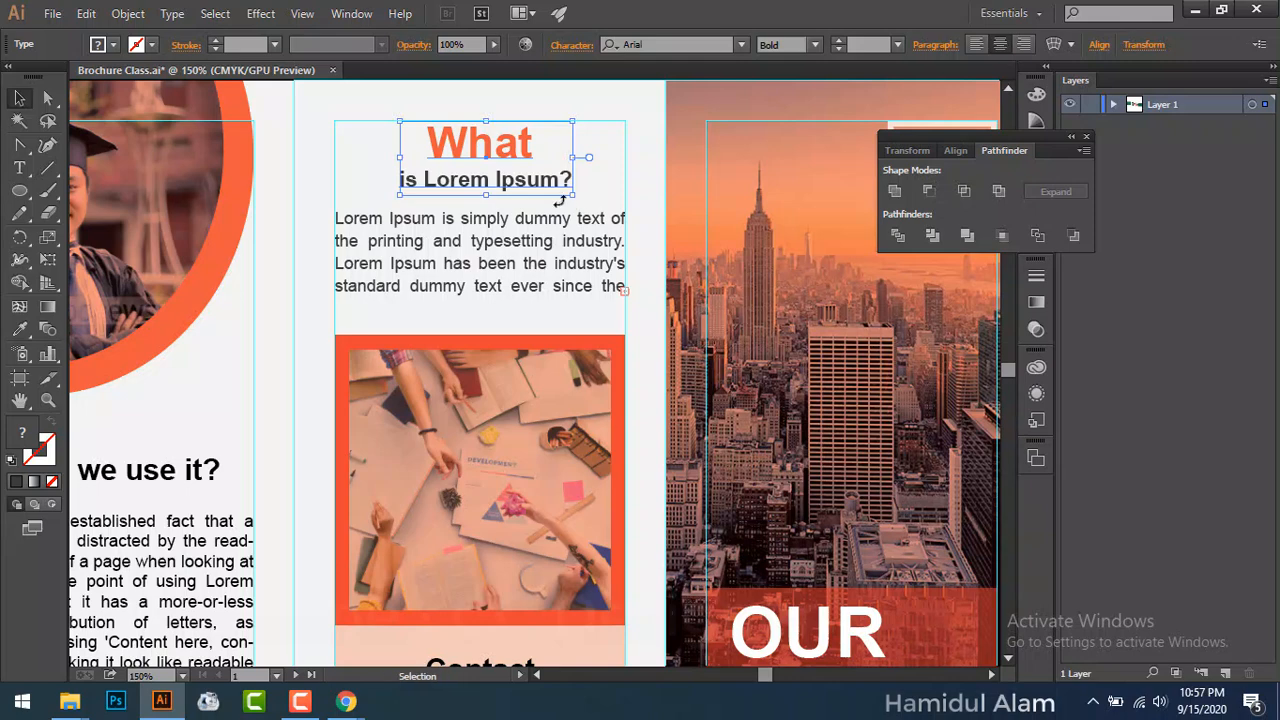
{"action": "key", "text": "Up"}
{"action": "key", "text": "Up"}
{"action": "key", "text": "Up"}
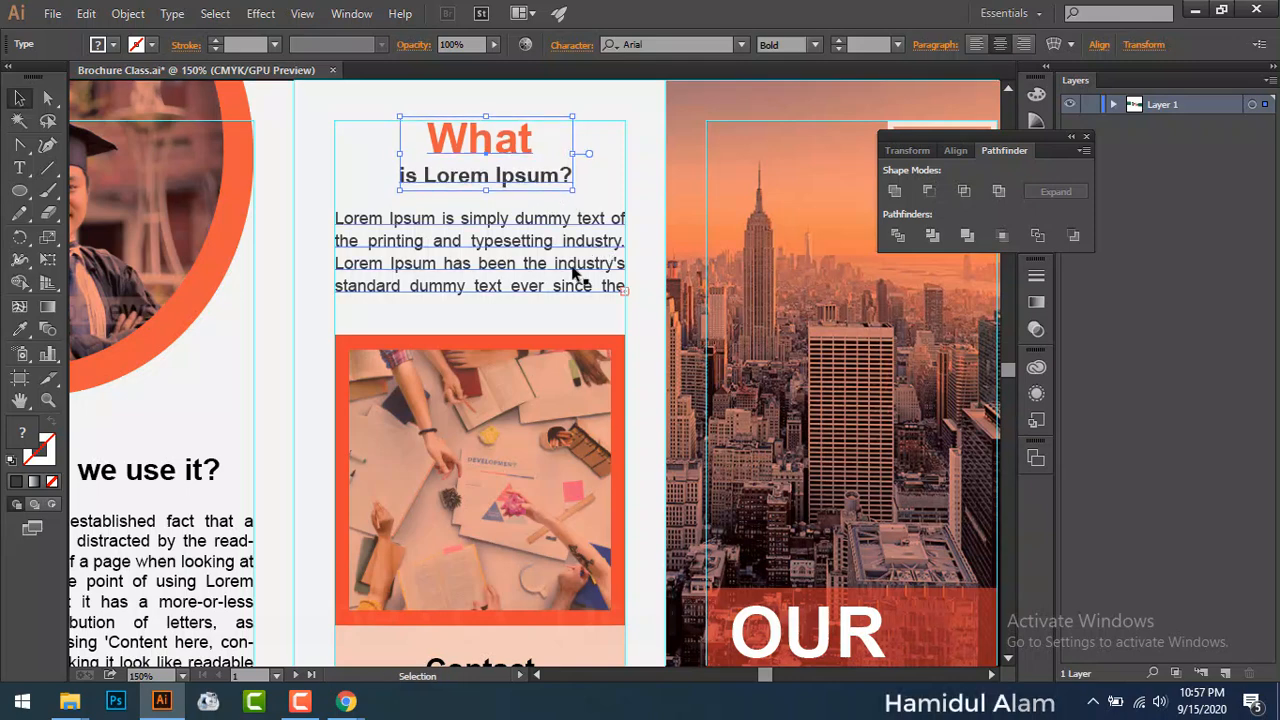
Step: Lengthen the intro text frame until its last line '1500s, when' shows
{"action": "left_click", "coordinate": [486, 287]}
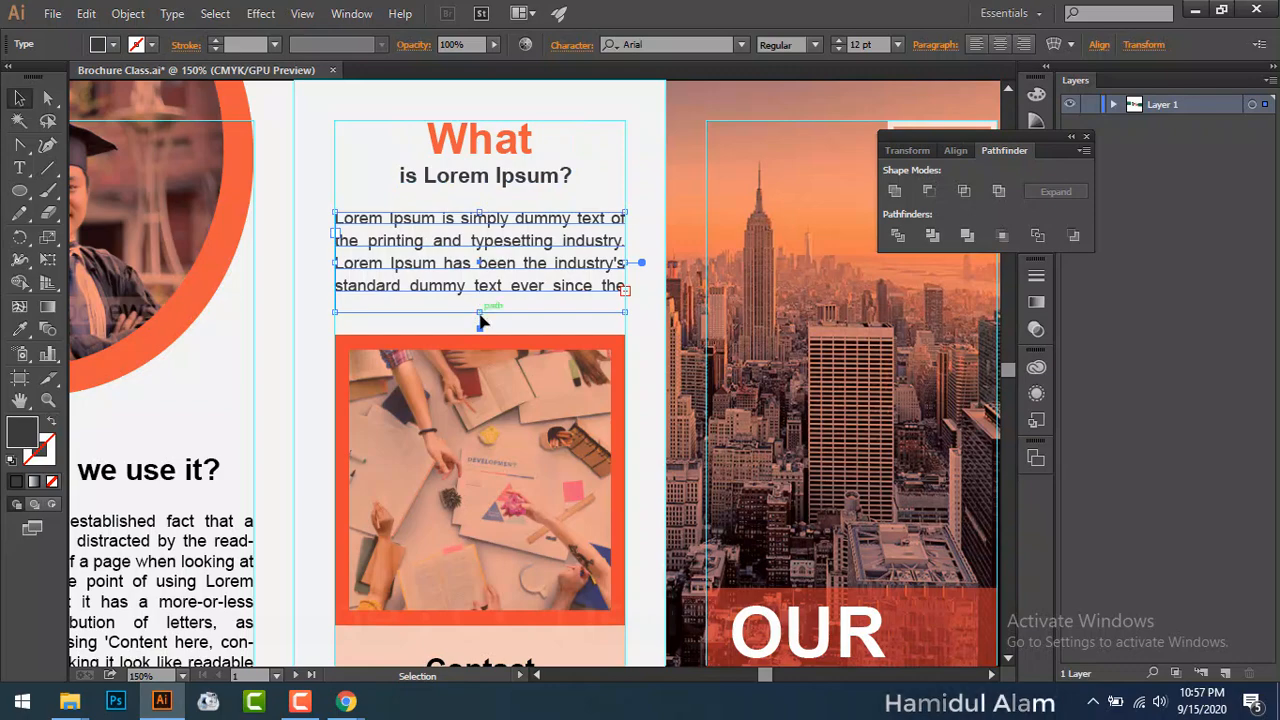
{"action": "left_click_drag", "start_coordinate": [482, 316], "coordinate": [481, 321]}
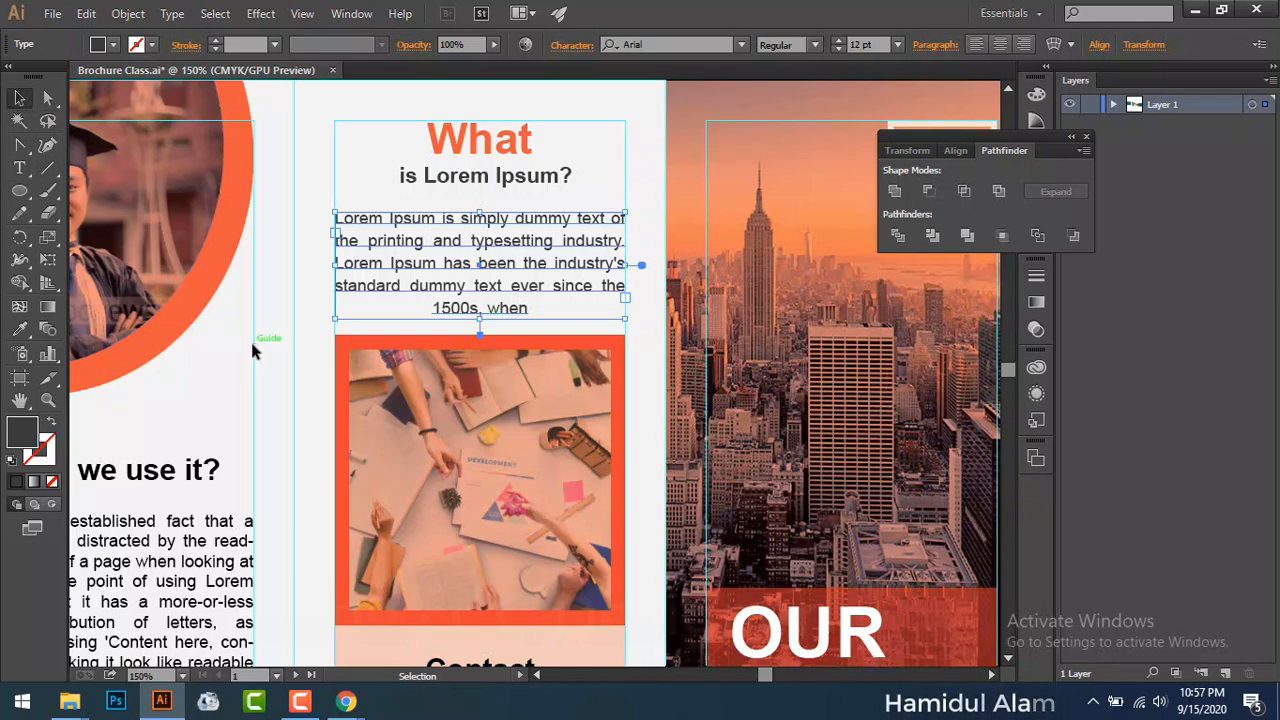
{"action": "left_click", "coordinate": [257, 340]}
{"action": "left_click_drag", "start_coordinate": [311, 320], "coordinate": [660, 205]}
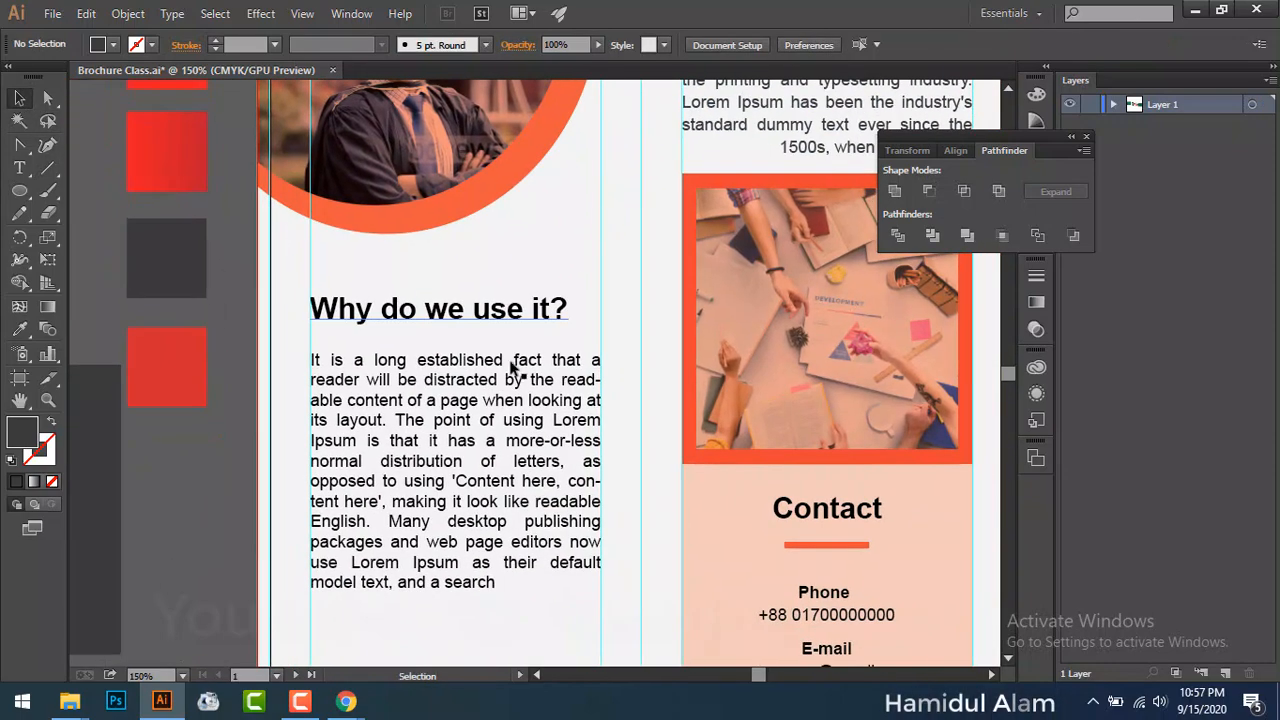
Step: Set the left panel body text's line spacing to 16 pt
{"action": "left_click", "coordinate": [509, 378]}
{"action": "left_click", "coordinate": [571, 46]}
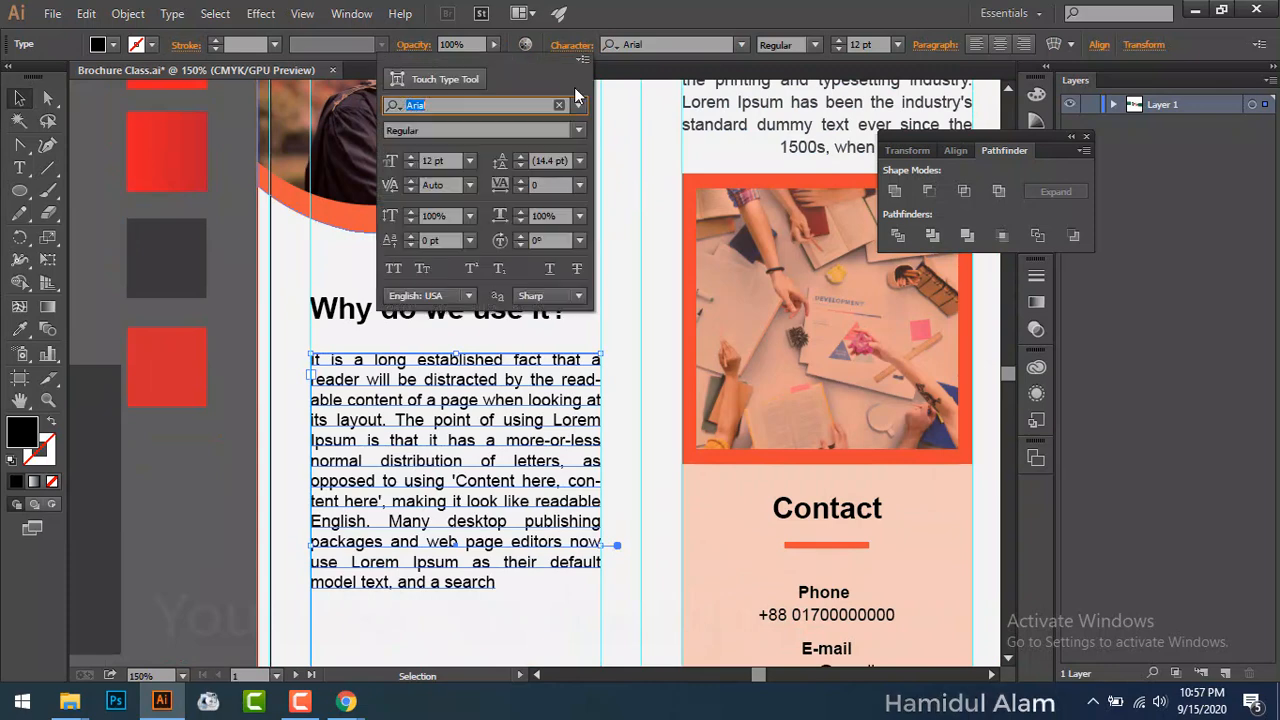
{"action": "left_click", "coordinate": [520, 157]}
{"action": "left_click", "coordinate": [520, 157]}
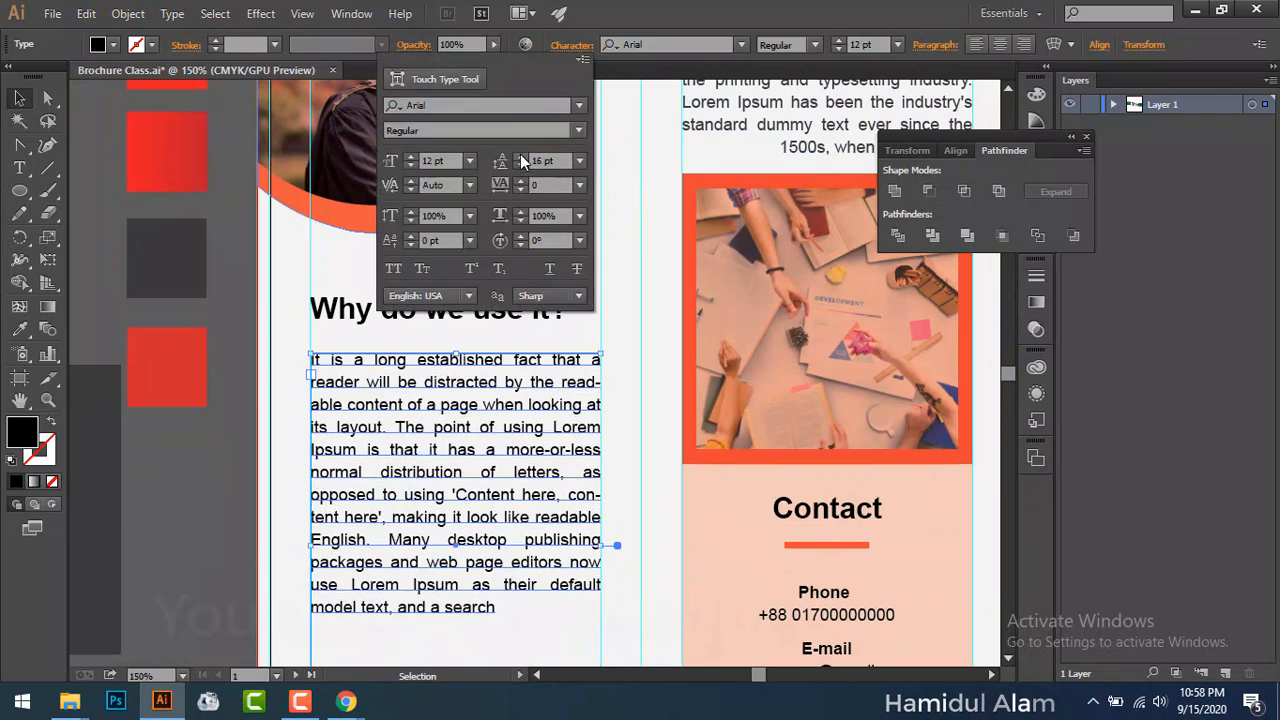
{"action": "scroll", "coordinate": [598, 343], "scroll_direction": "up", "scroll_amount": 3}
{"action": "scroll", "coordinate": [551, 429], "scroll_direction": "right", "scroll_amount": 3}
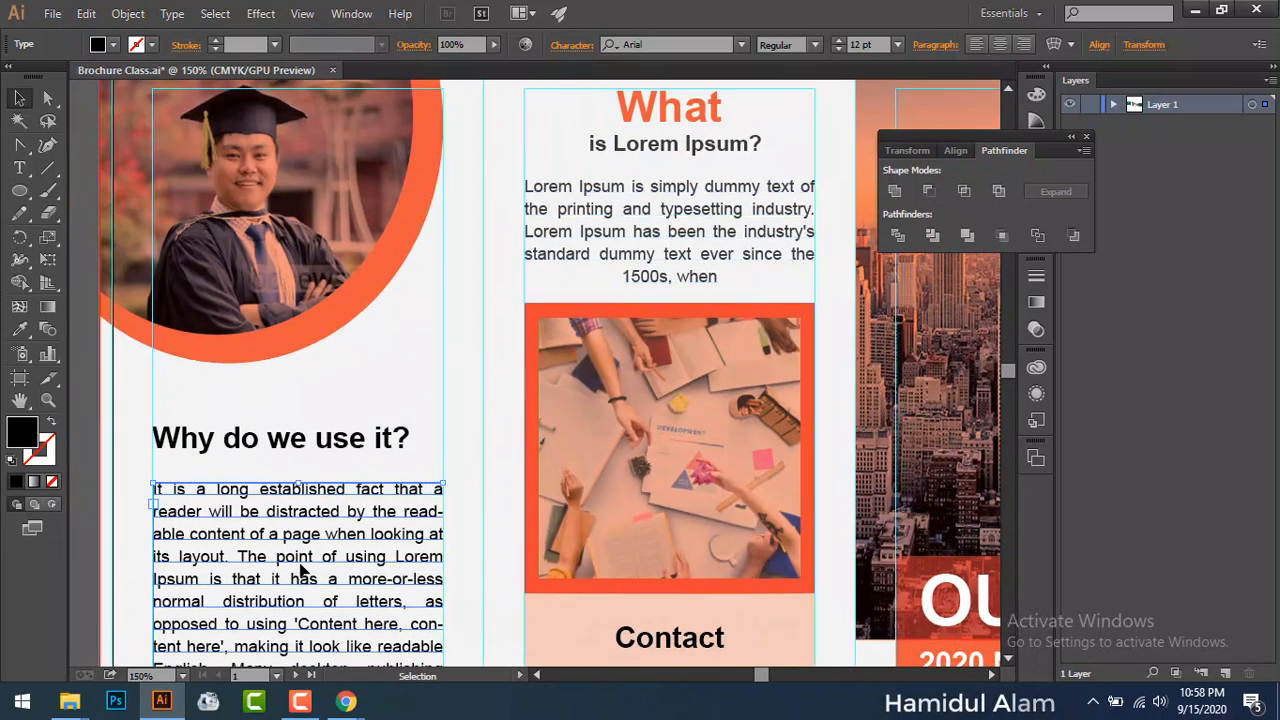
{"action": "scroll", "coordinate": [345, 538], "scroll_direction": "down", "scroll_amount": 2}
{"action": "scroll", "coordinate": [345, 538], "scroll_direction": "left", "scroll_amount": 2}
Step: Nudge the left body text frame up and lengthen it downward
{"action": "left_click", "coordinate": [763, 120]}
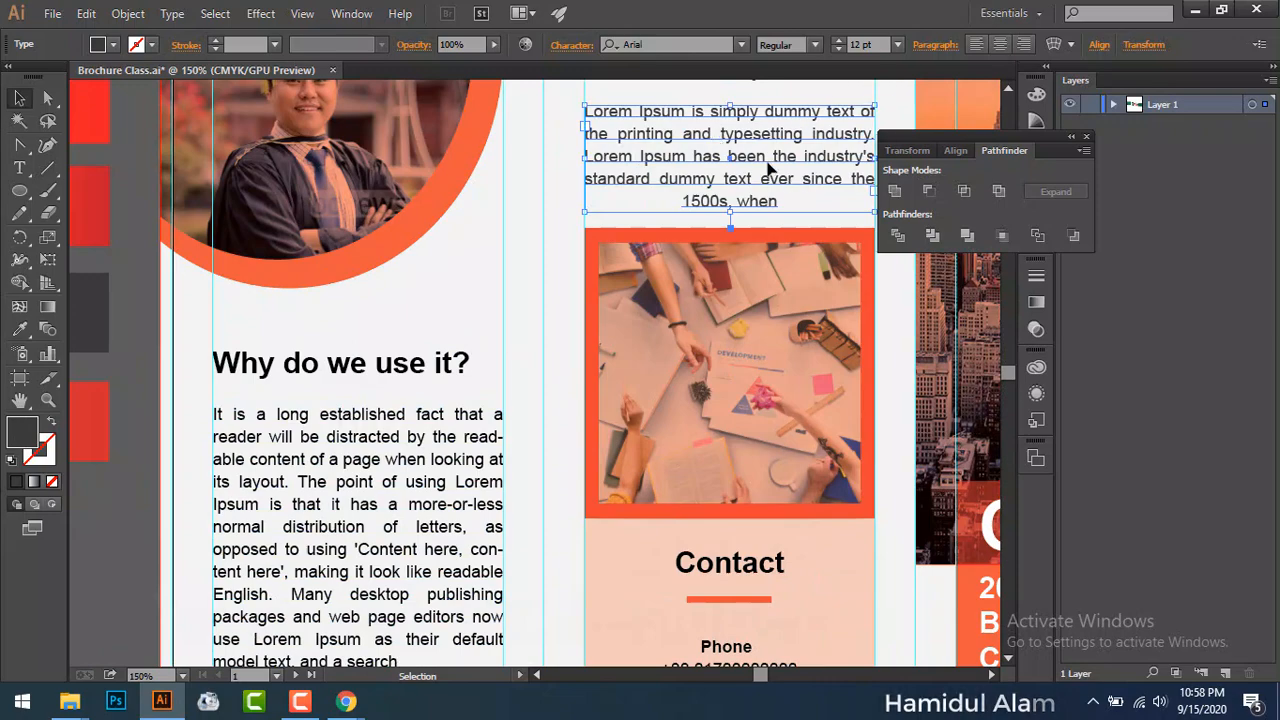
{"action": "left_click", "coordinate": [414, 468]}
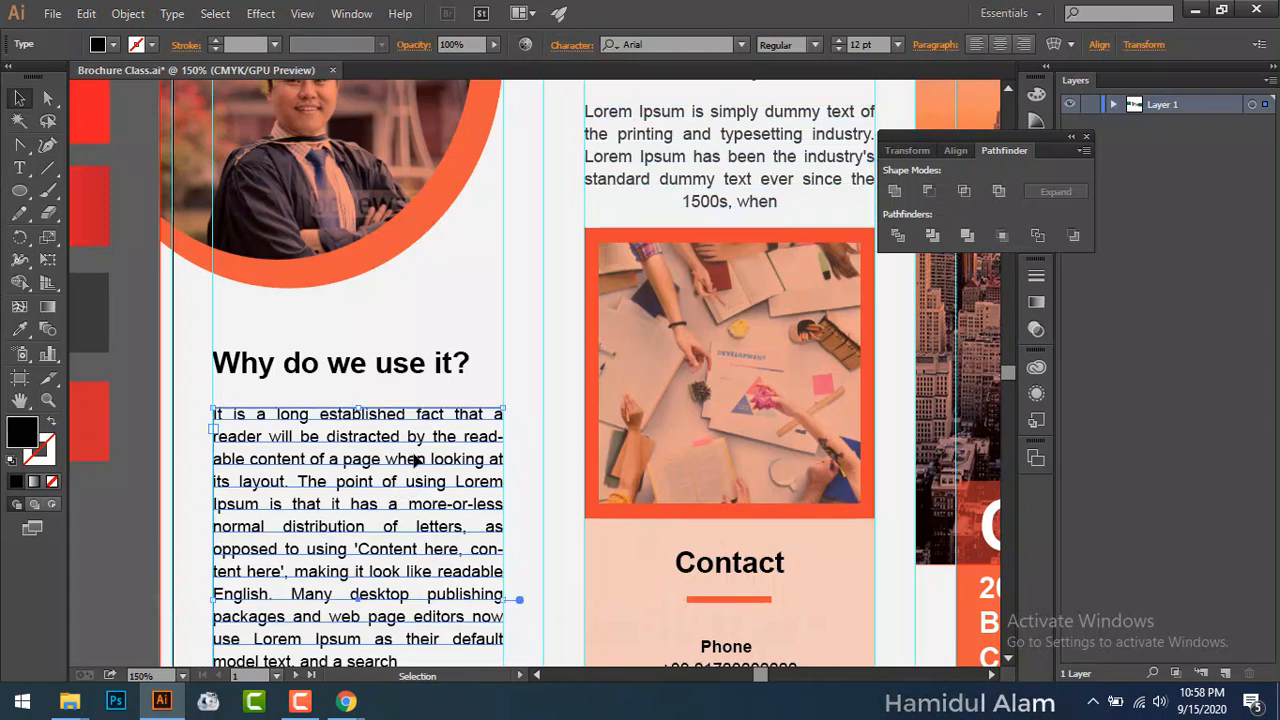
{"action": "key", "text": "Up"}
{"action": "key", "text": "Up"}
{"action": "key", "text": "Up"}
{"action": "key", "text": "Up"}
{"action": "key", "text": "Up"}
{"action": "key", "text": "Up"}
{"action": "key", "text": "Up"}
{"action": "key", "text": "Up"}
{"action": "key", "text": "Up"}
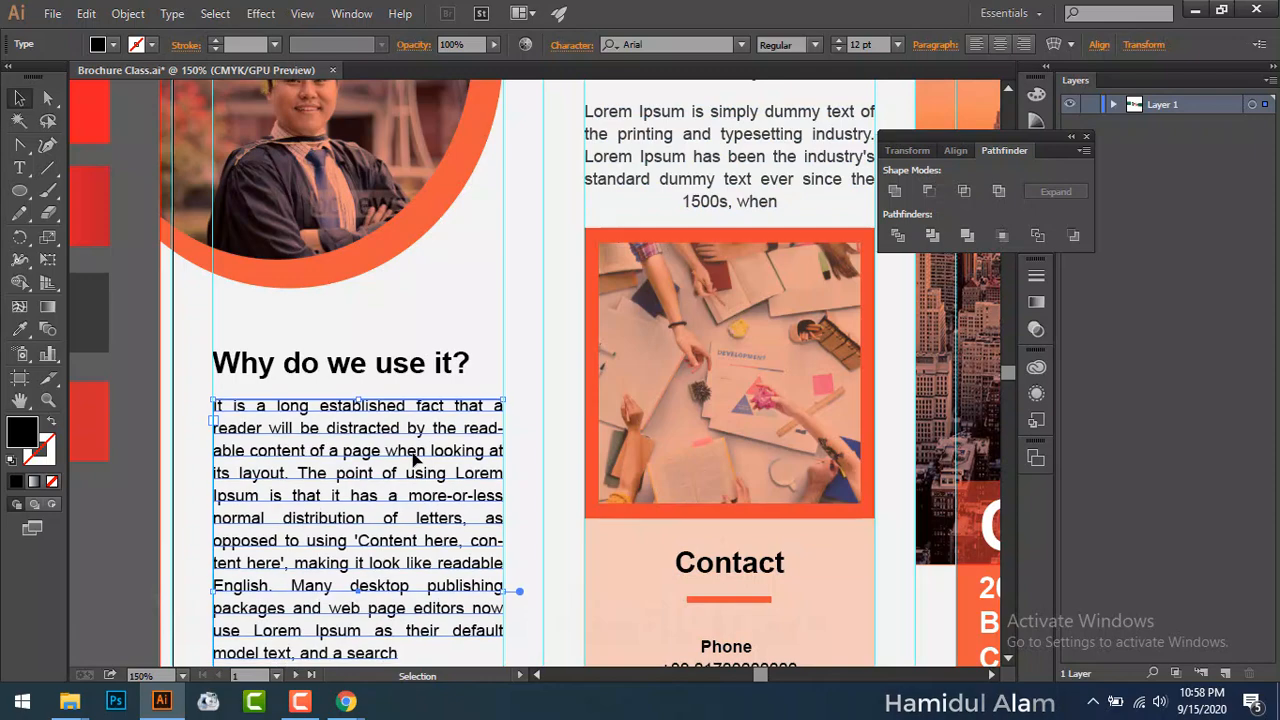
{"action": "scroll", "coordinate": [414, 450], "scroll_direction": "down", "scroll_amount": 6}
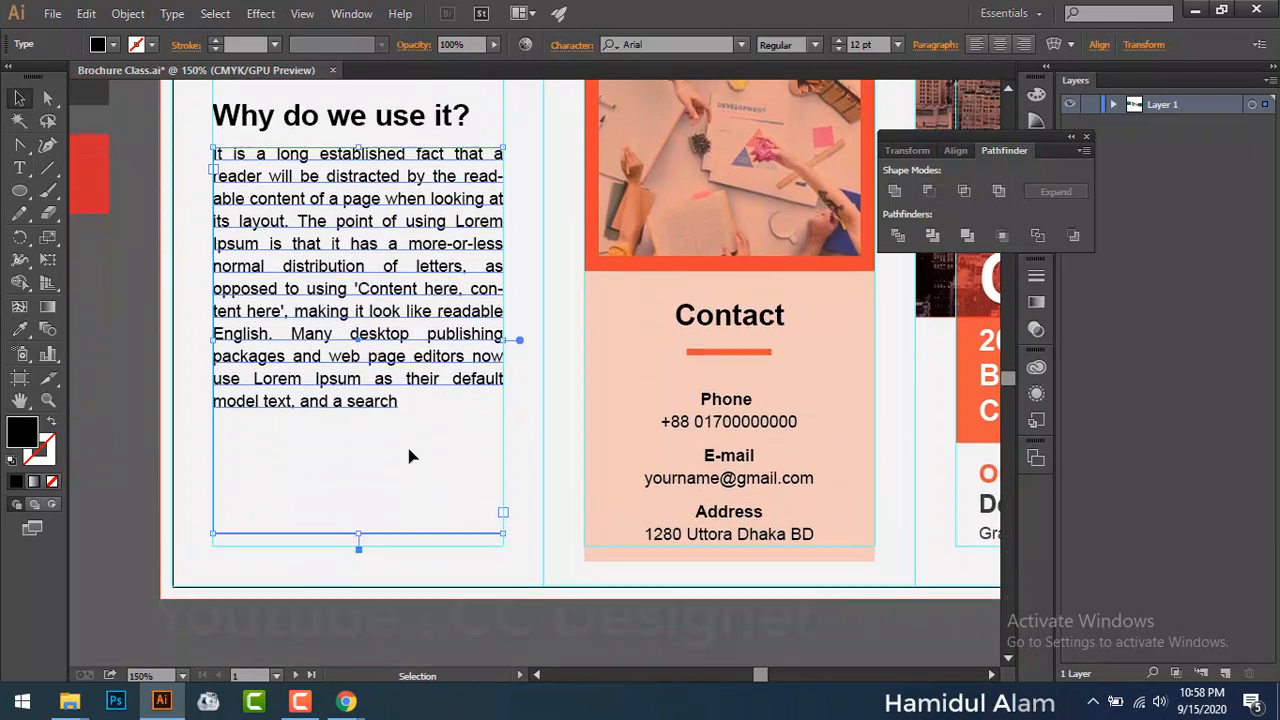
{"action": "left_click_drag", "start_coordinate": [358, 534], "coordinate": [359, 545]}
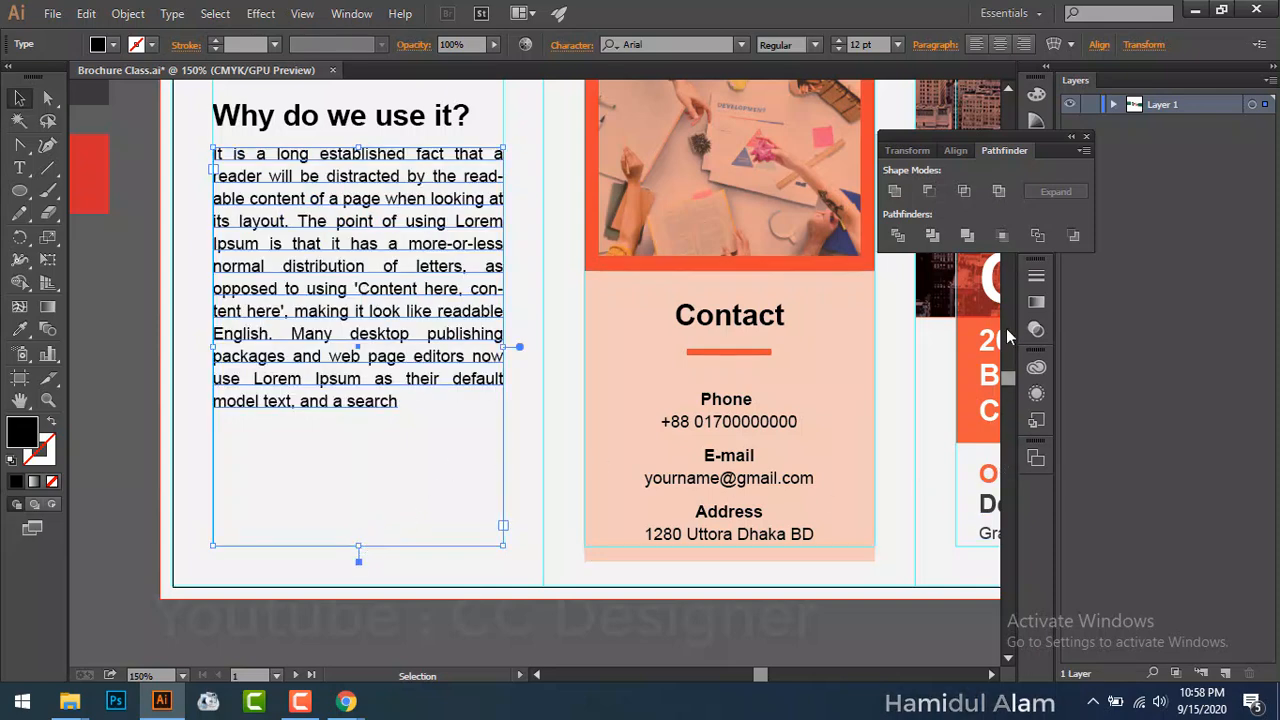
Step: Close the floating Pathfinder panel and select 'we use it?' in the heading
{"action": "left_click", "coordinate": [1086, 137]}
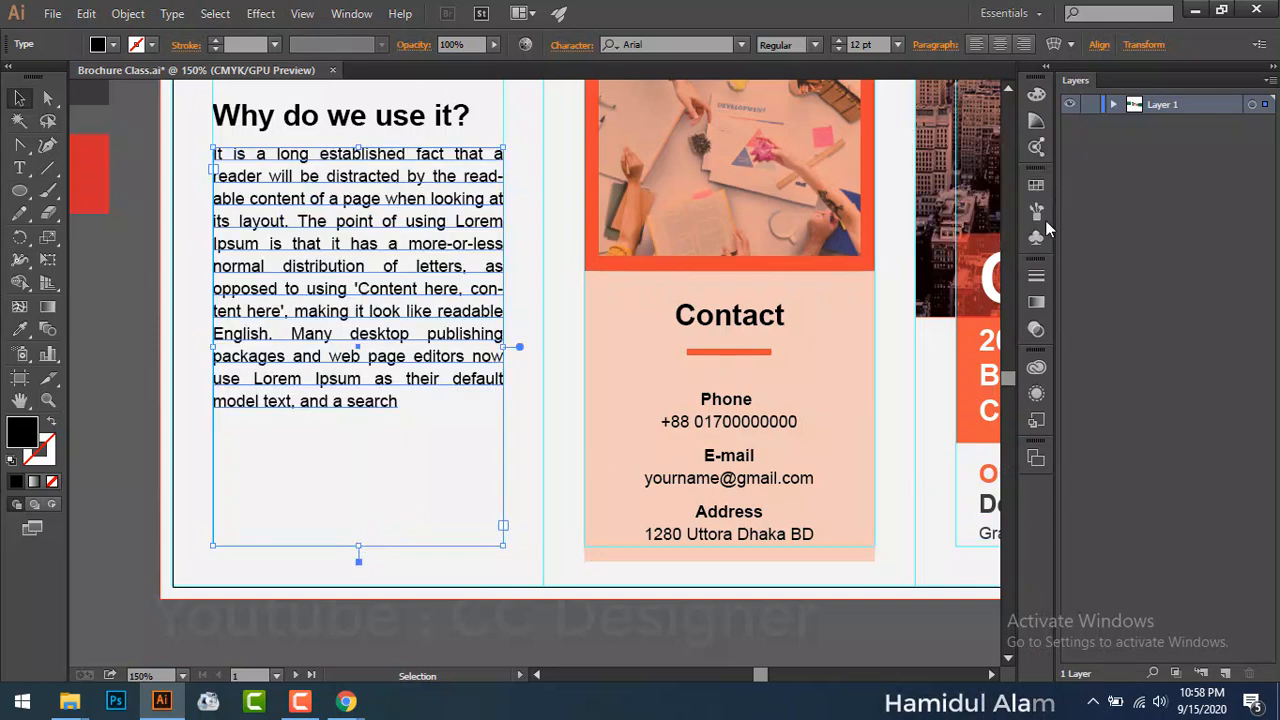
{"action": "mouse_move", "coordinate": [1008, 378]}
{"action": "left_mouse_down"}
{"action": "mouse_move", "coordinate": [1005, 349]}
{"action": "mouse_move", "coordinate": [1008, 378]}
{"action": "left_mouse_up"}
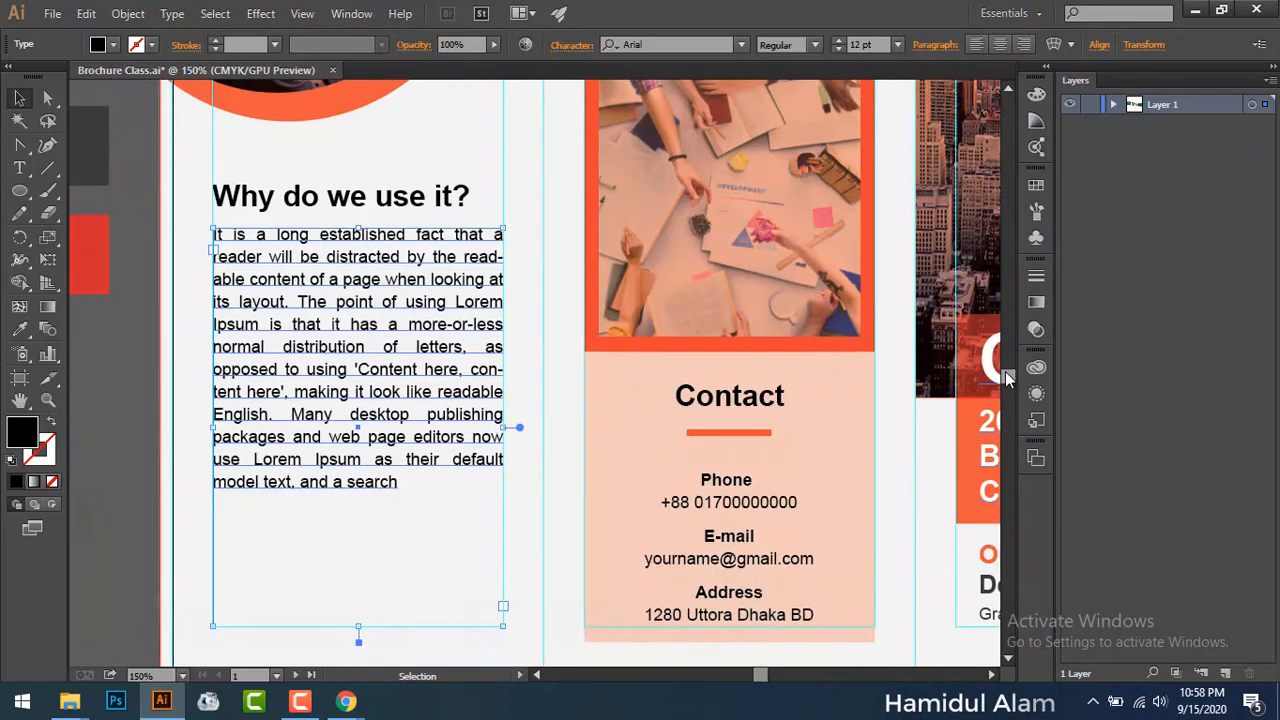
{"action": "left_click", "coordinate": [199, 546]}
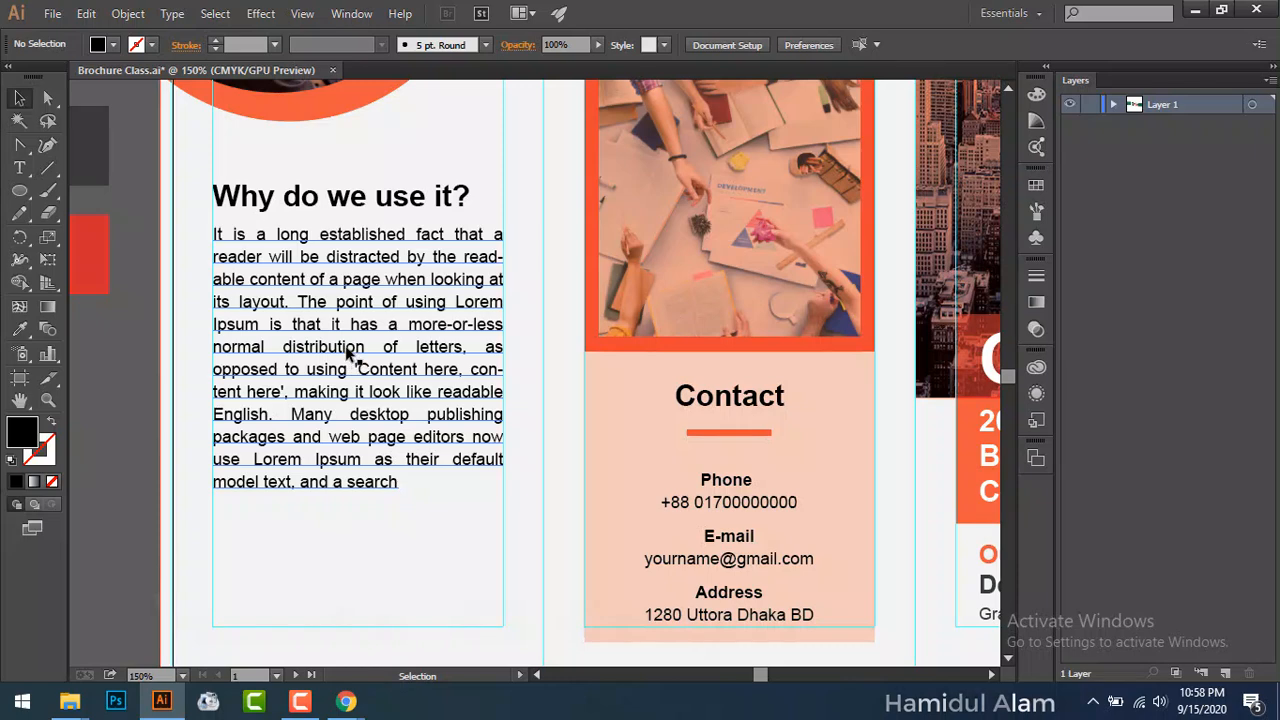
{"action": "double_click", "coordinate": [333, 199]}
{"action": "left_click_drag", "start_coordinate": [327, 199], "coordinate": [474, 197]}
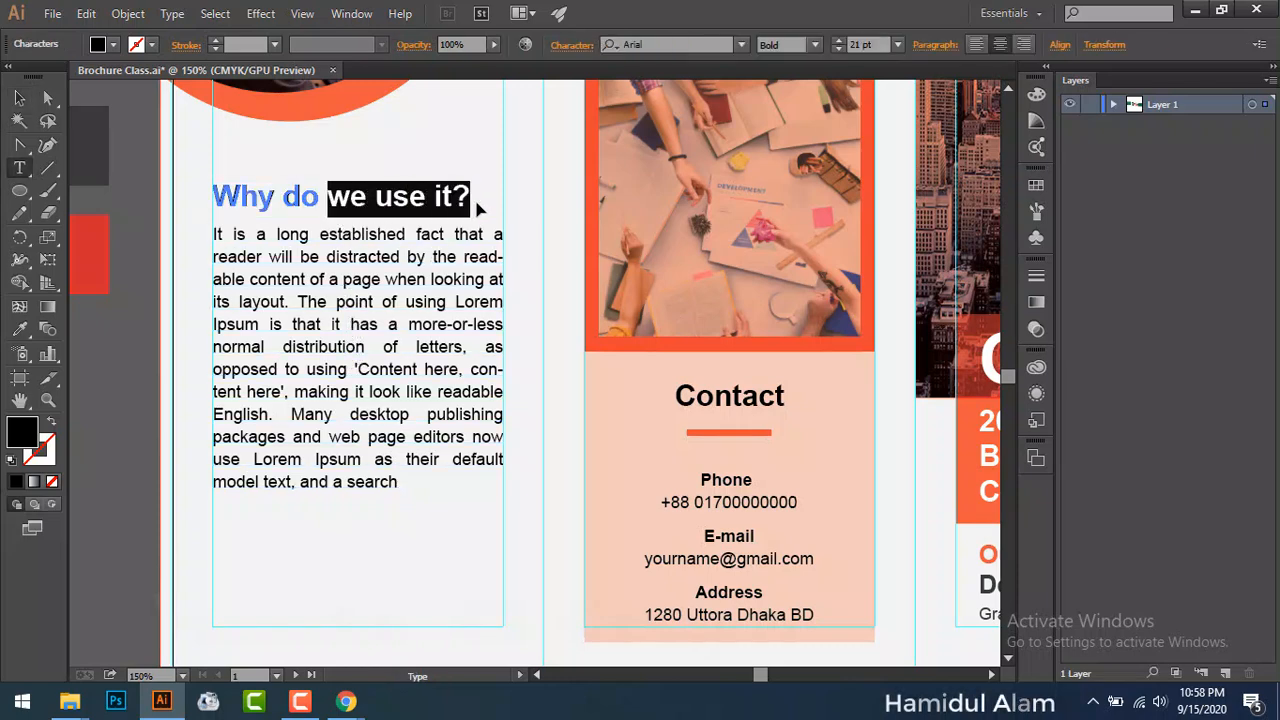
Step: Colour 'we use it?' red by eyedropping the red swatch
{"action": "left_click", "coordinate": [19, 329]}
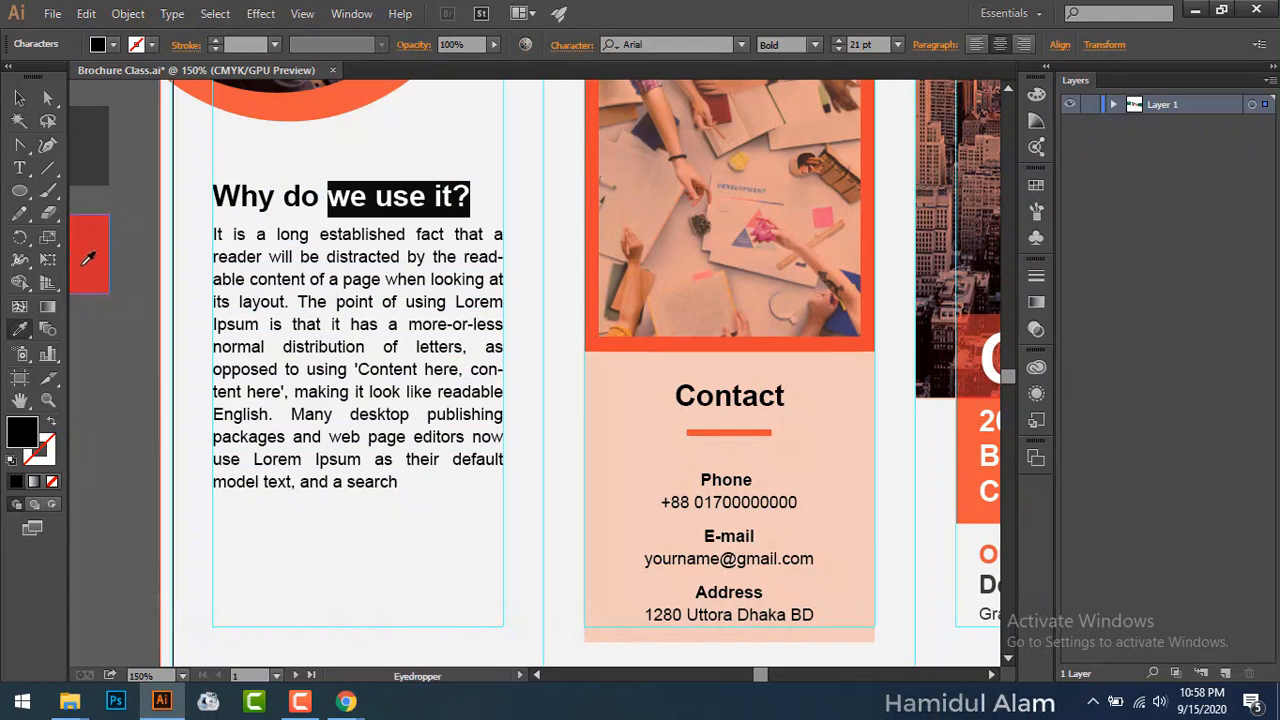
{"action": "left_click", "coordinate": [79, 247]}
{"action": "left_click", "coordinate": [19, 95]}
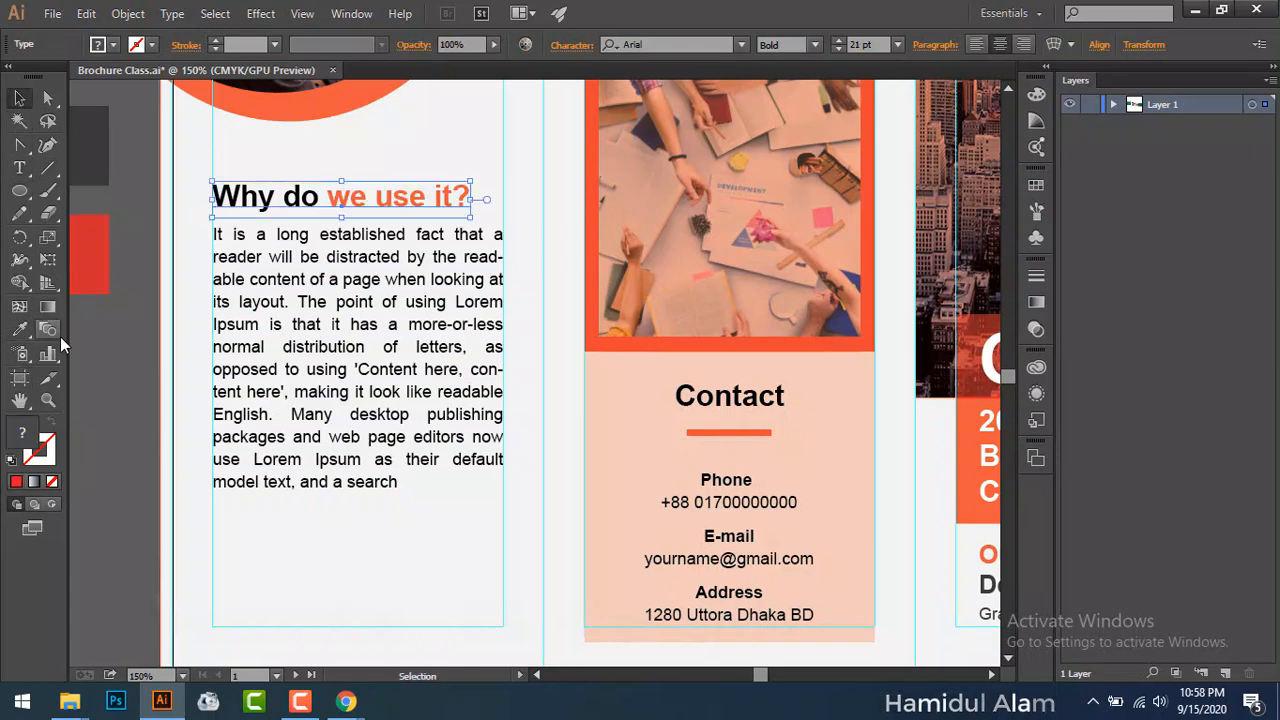
{"action": "left_click", "coordinate": [78, 365]}
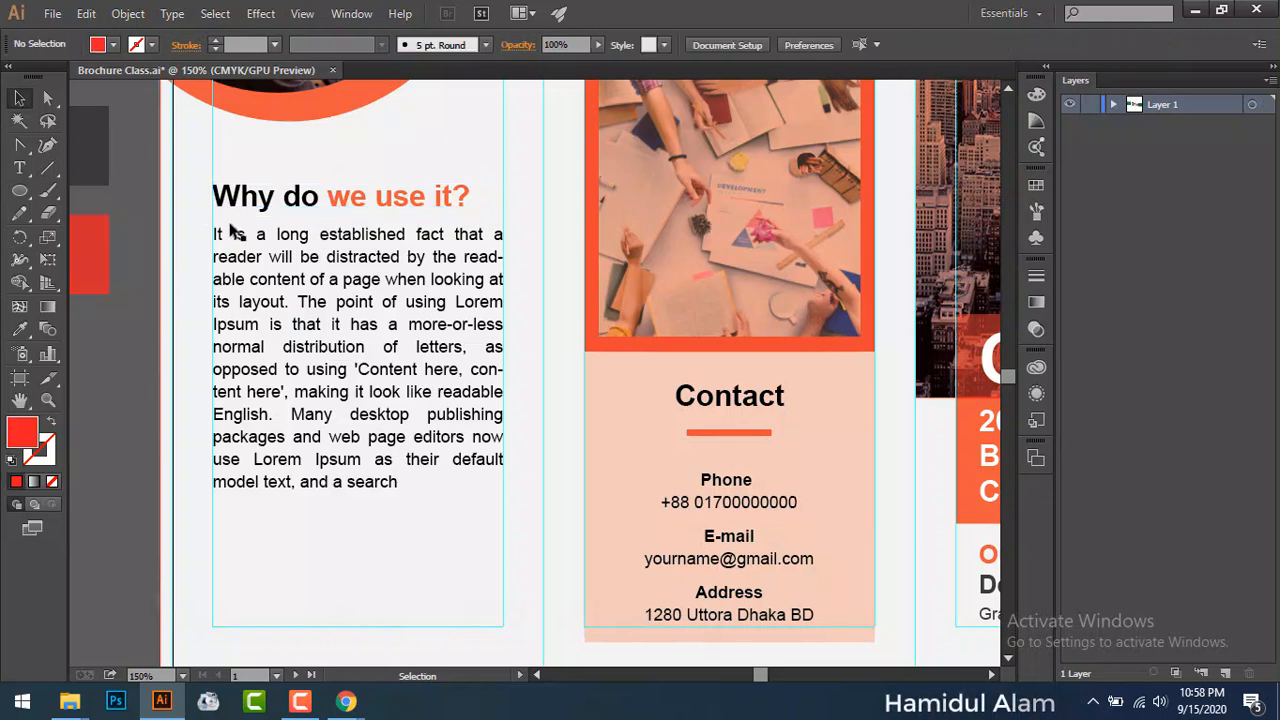
Step: Colour 'Why do' in the heading dark grey with the Eyedropper
{"action": "double_click", "coordinate": [256, 202]}
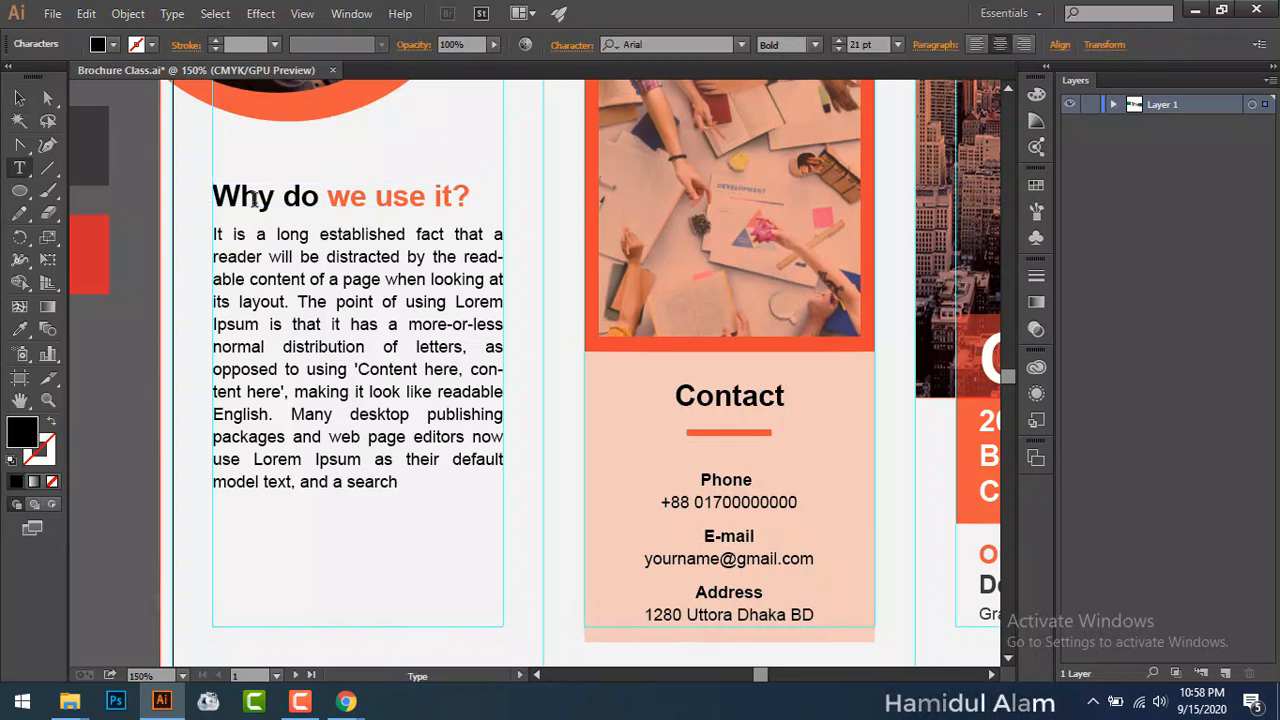
{"action": "left_click_drag", "start_coordinate": [320, 199], "coordinate": [215, 191]}
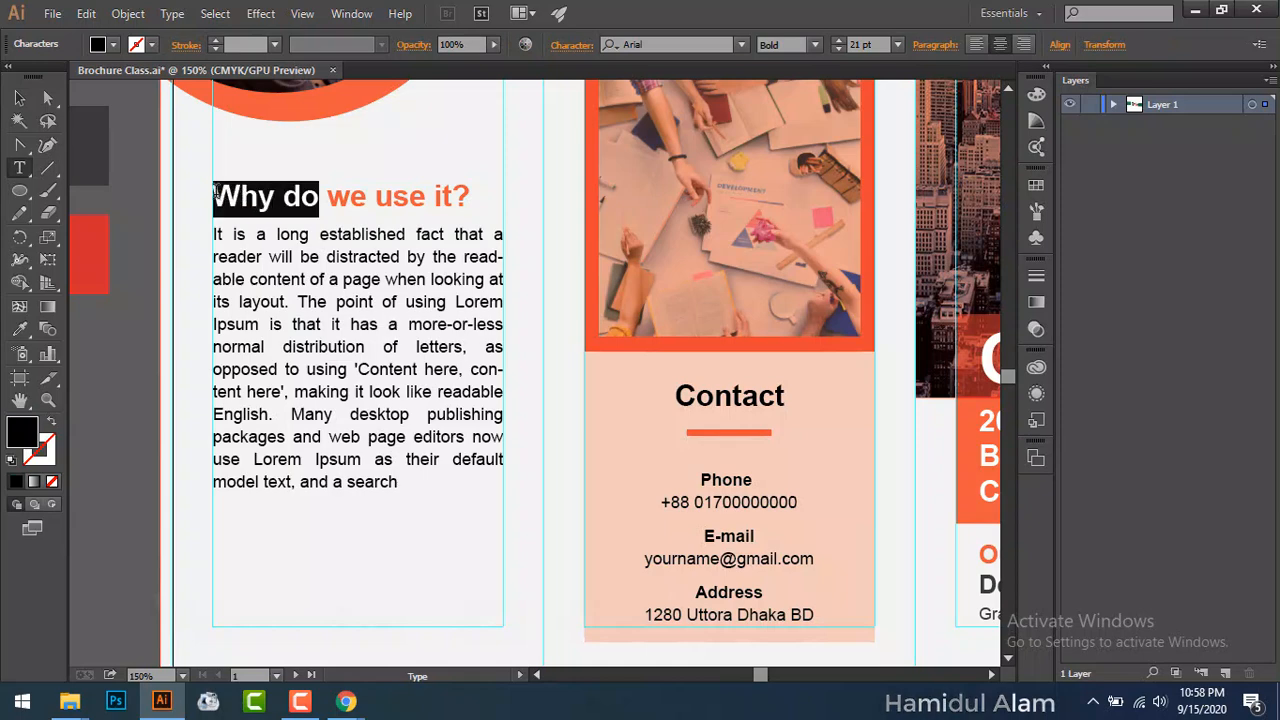
{"action": "left_click", "coordinate": [19, 329]}
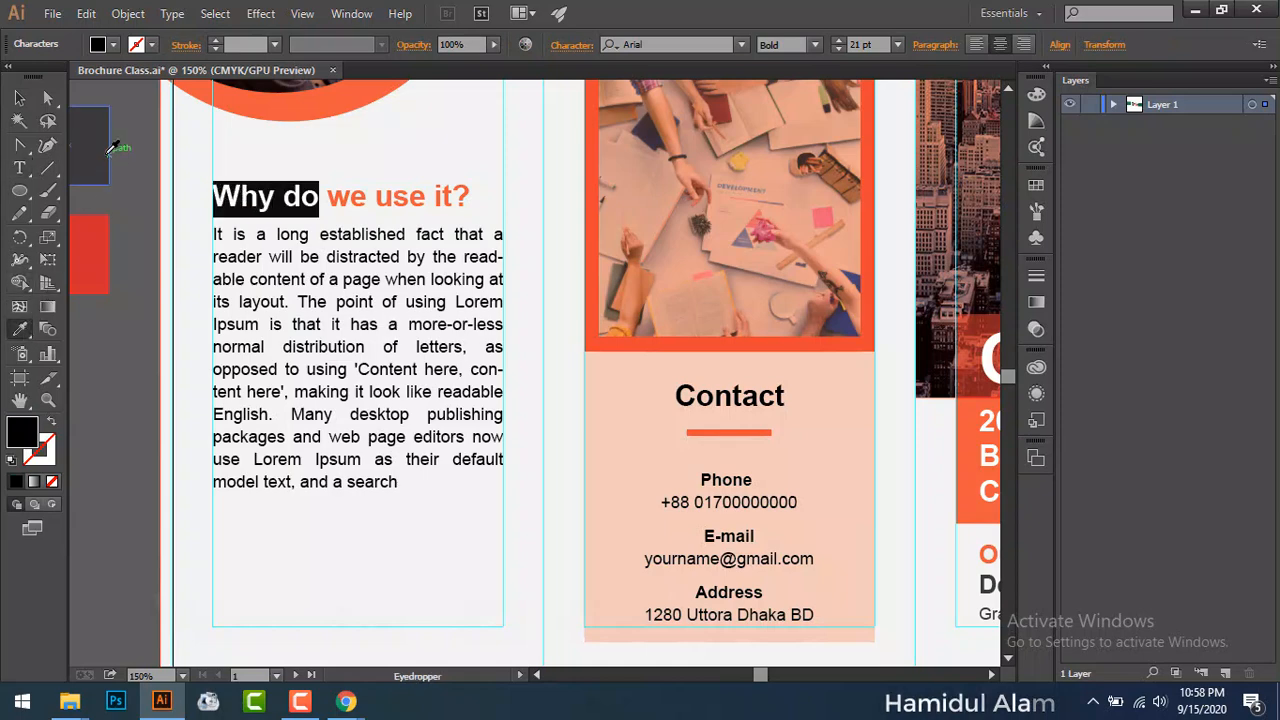
{"action": "left_click", "coordinate": [95, 141]}
{"action": "left_click", "coordinate": [19, 97]}
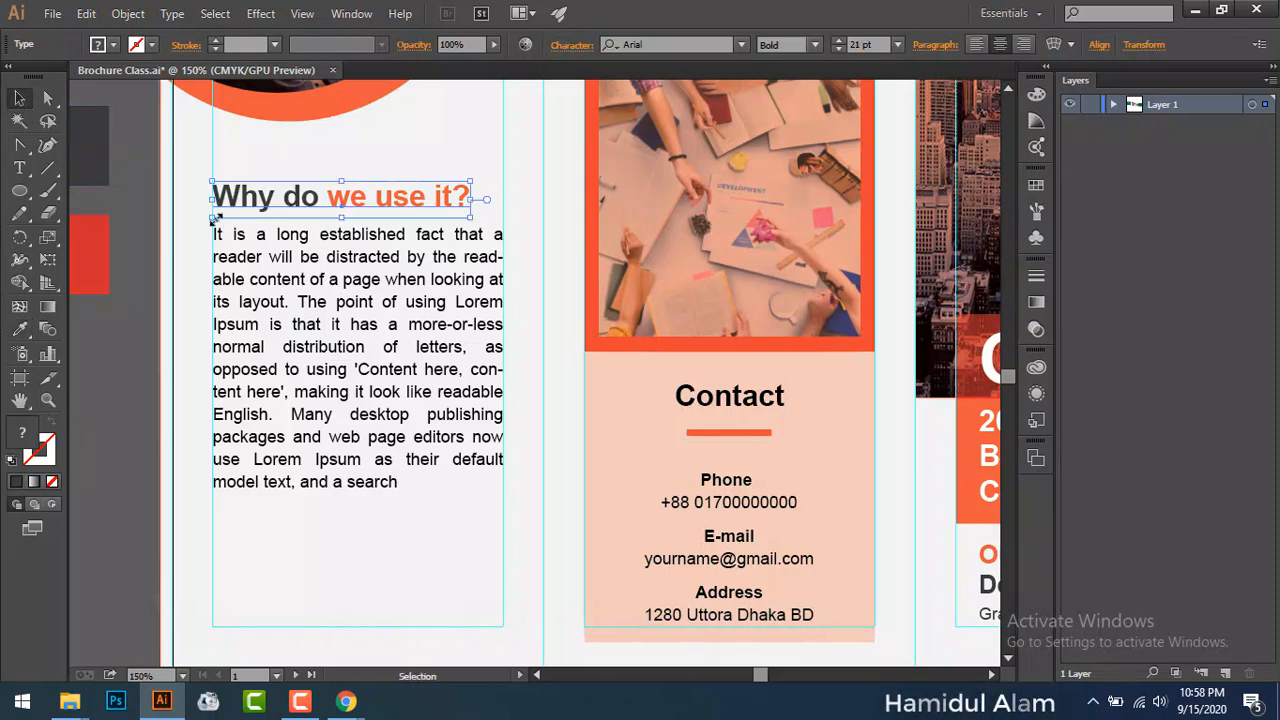
Step: Make the left panel's body text dark grey with the Eyedropper
{"action": "left_click", "coordinate": [297, 326]}
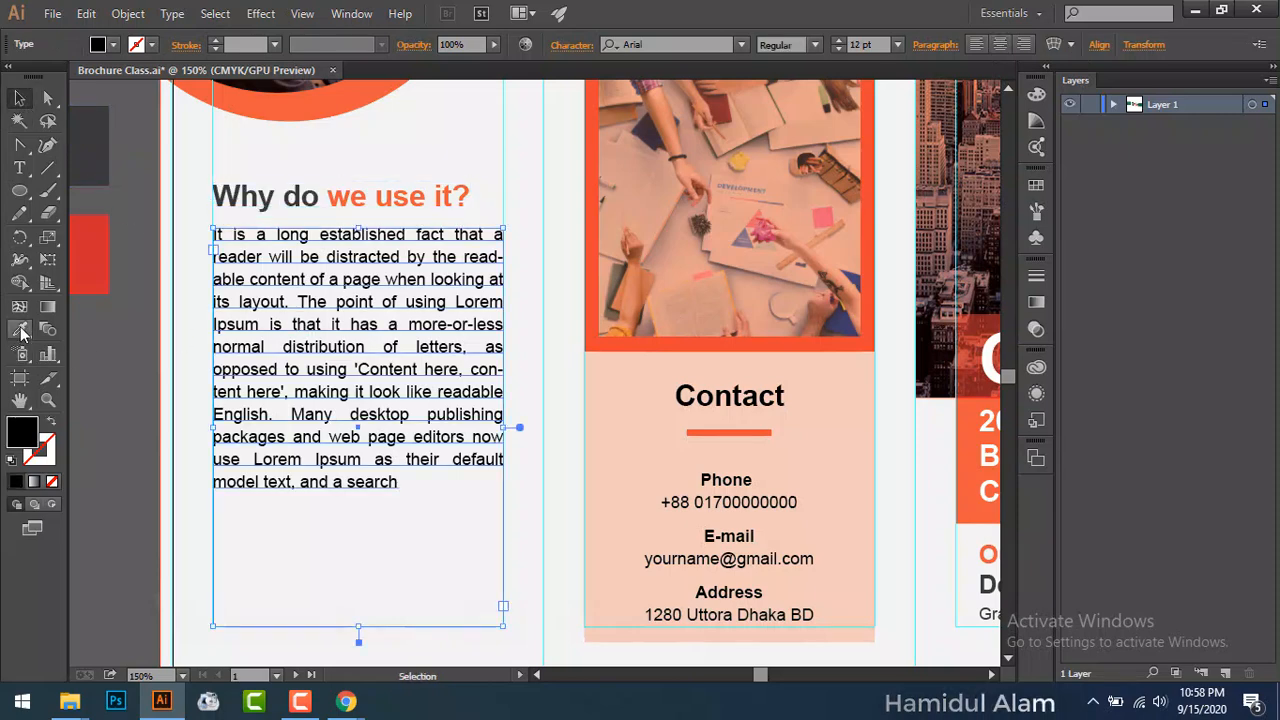
{"action": "left_click", "coordinate": [19, 329]}
{"action": "left_click", "coordinate": [100, 148]}
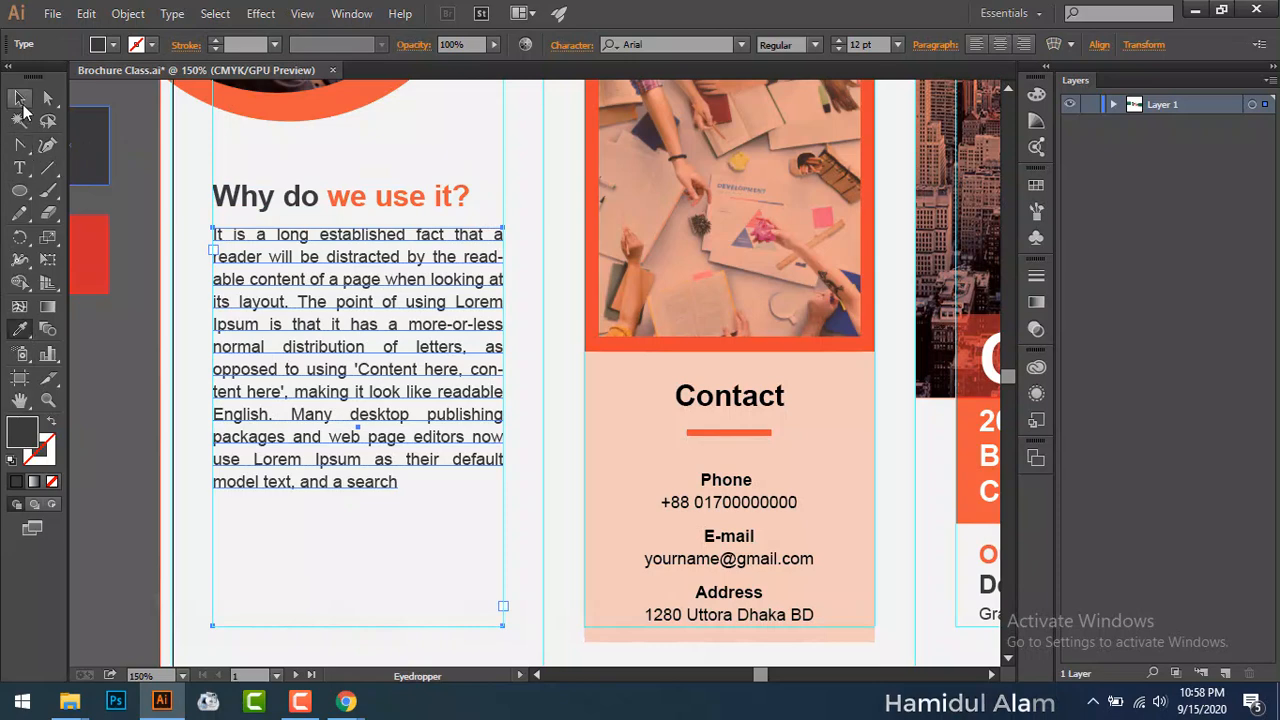
{"action": "left_click", "coordinate": [19, 97]}
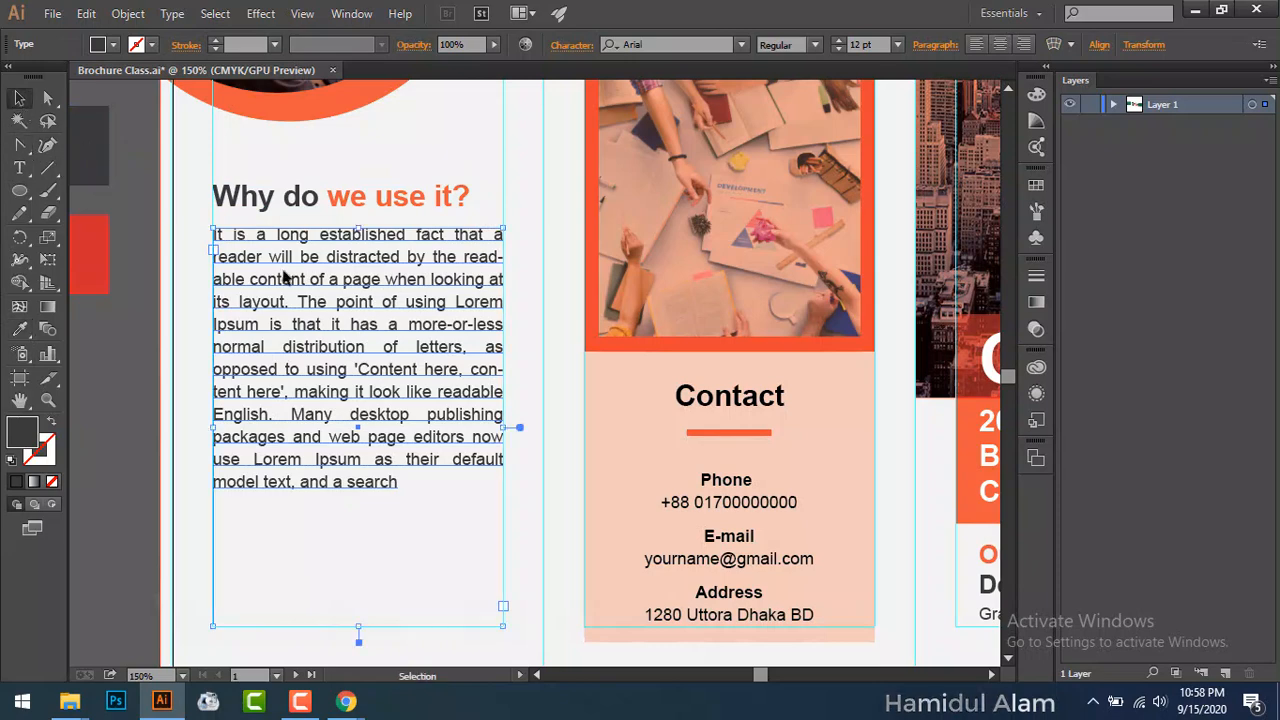
{"action": "left_click", "coordinate": [113, 482]}
Step: Make the Contact heading and contact details dark grey
{"action": "left_click", "coordinate": [733, 408]}
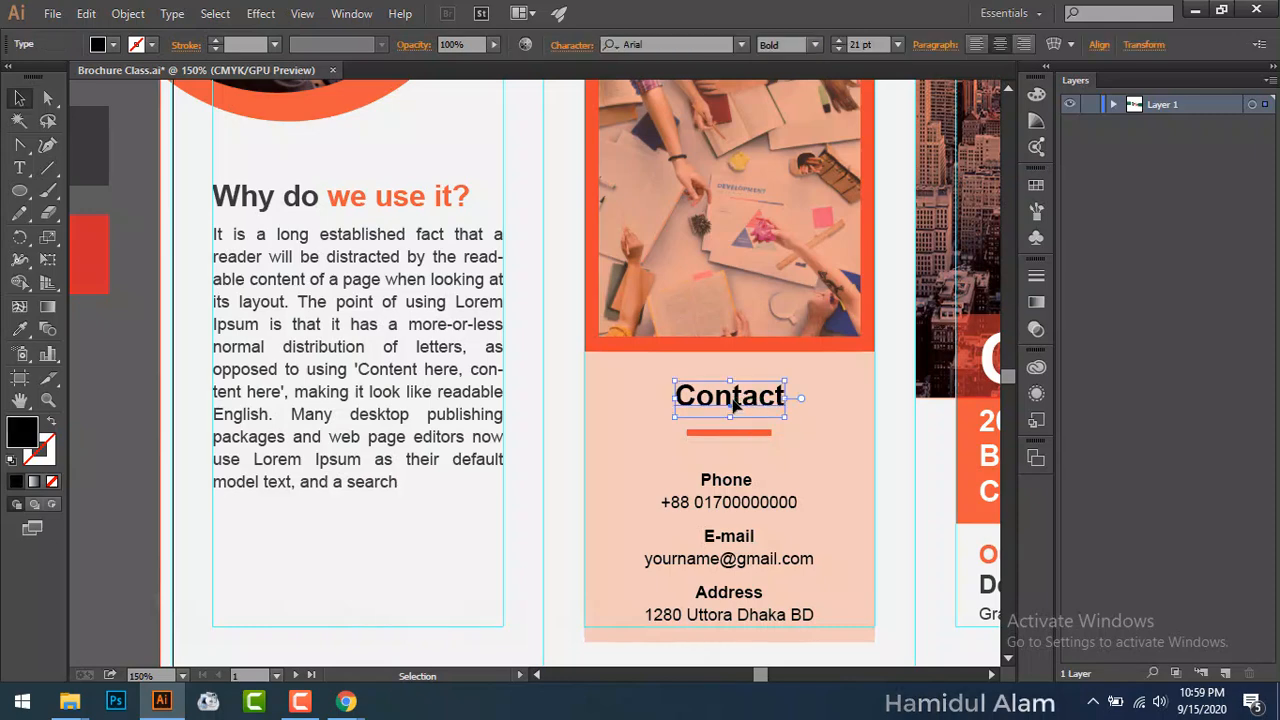
{"action": "left_click", "coordinate": [741, 487], "text": "shift"}
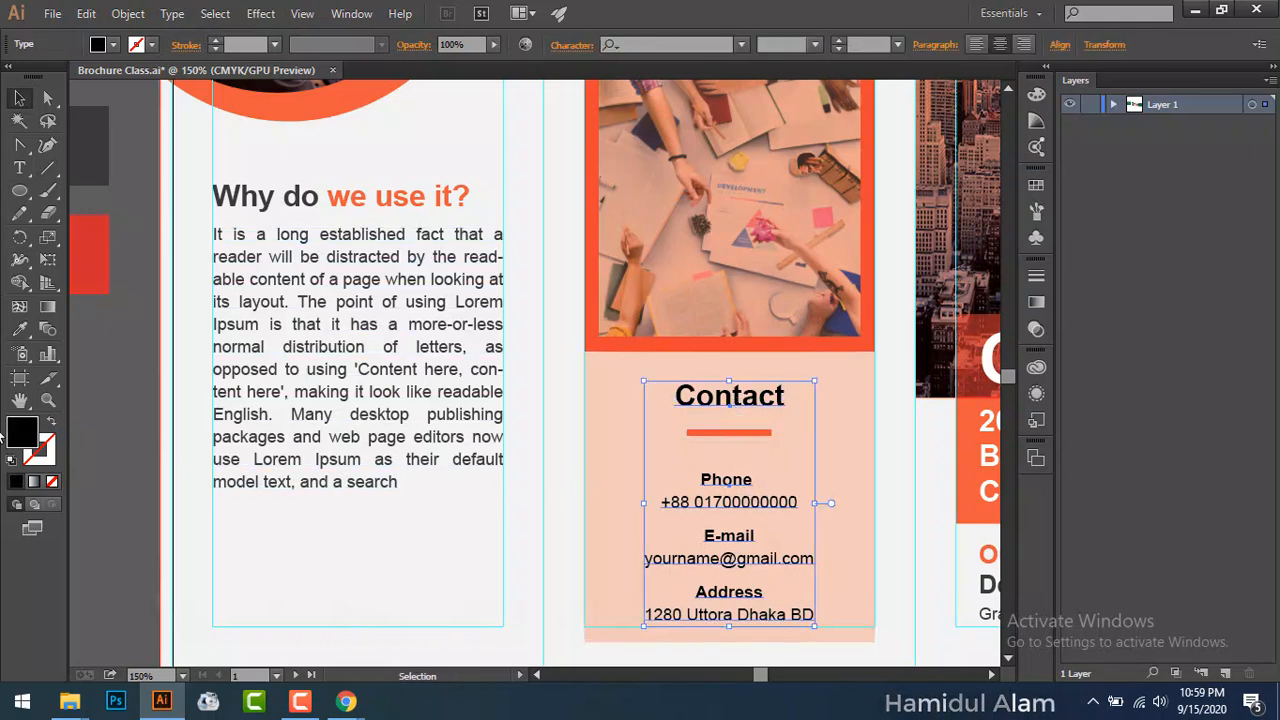
{"action": "left_click", "coordinate": [19, 329]}
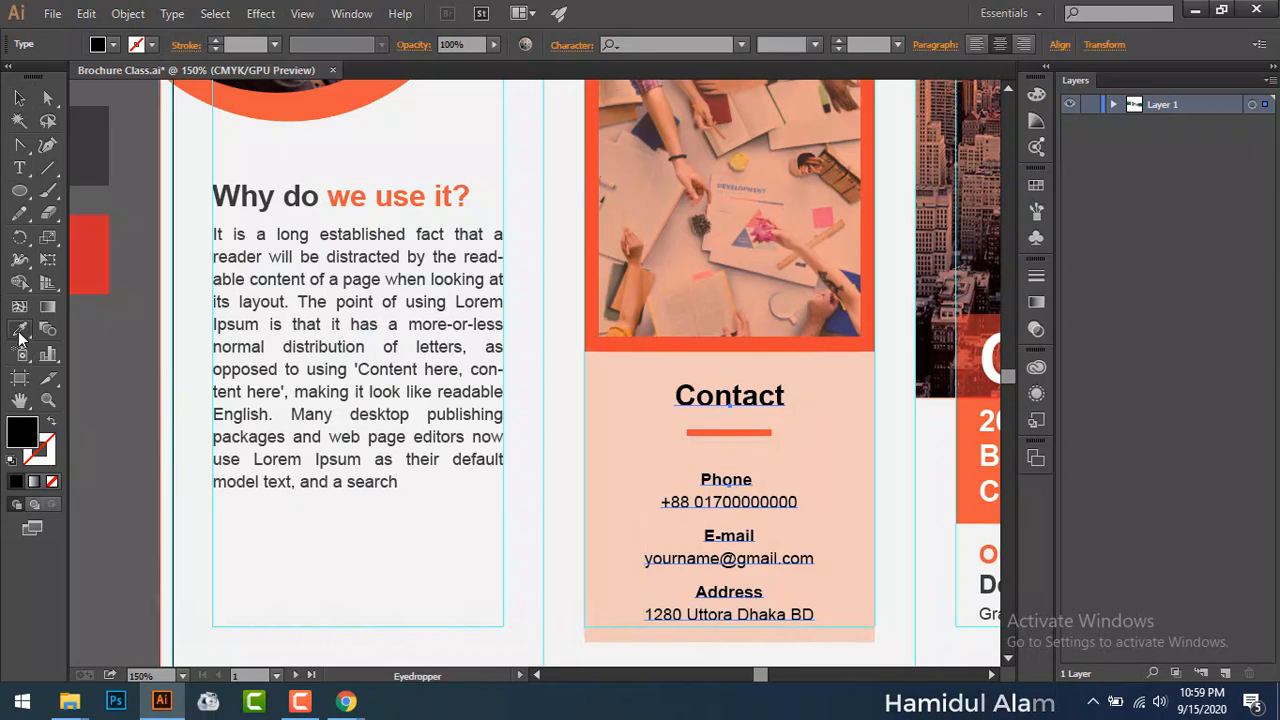
{"action": "left_click", "coordinate": [92, 148]}
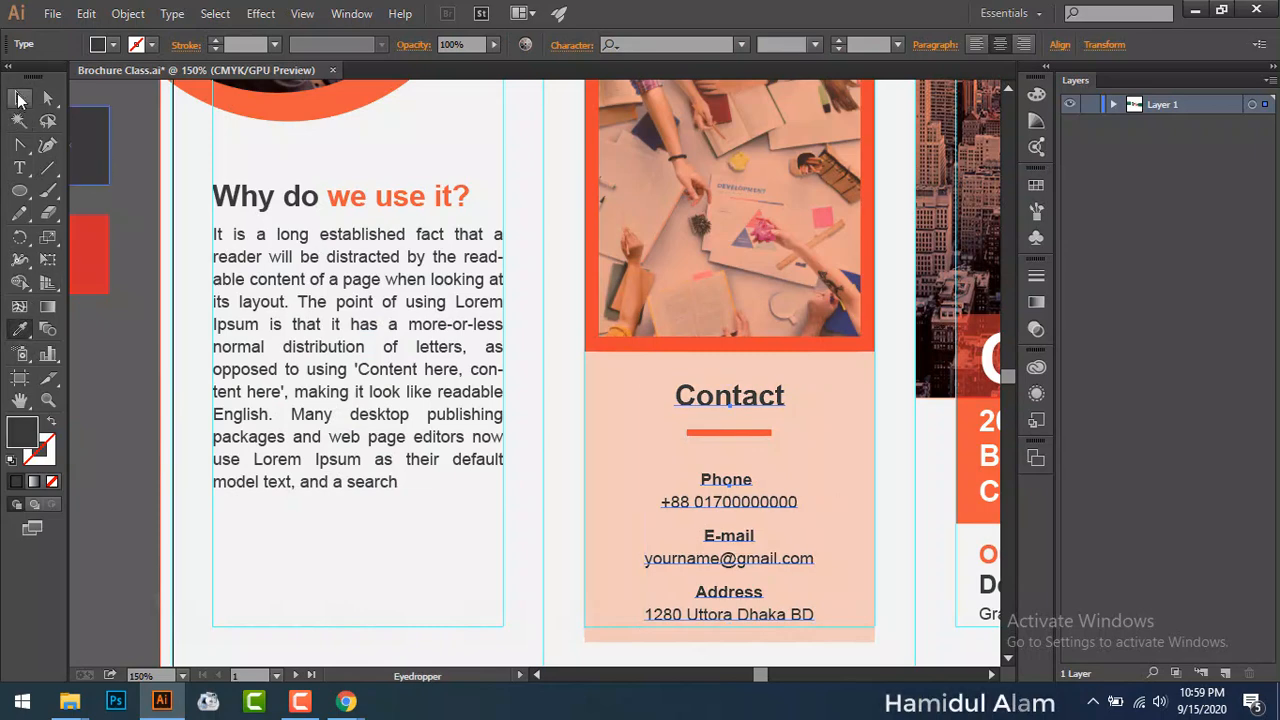
{"action": "left_click", "coordinate": [19, 97]}
{"action": "left_click", "coordinate": [112, 337]}
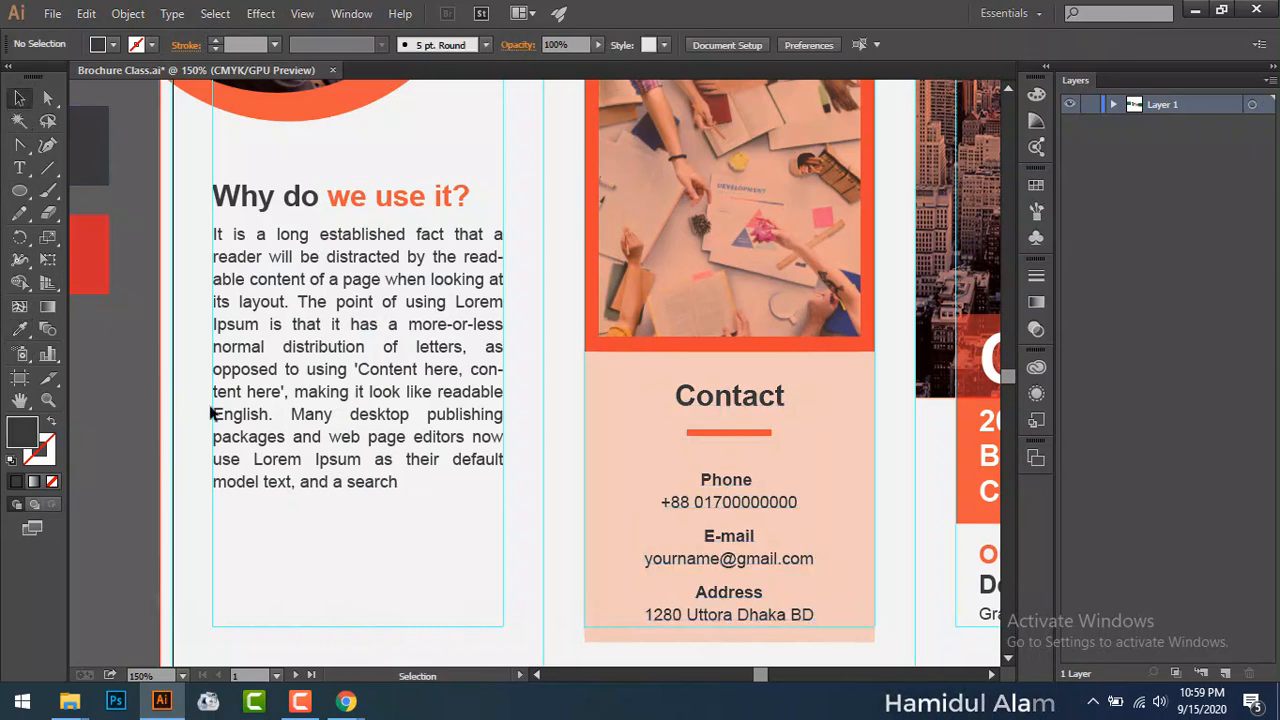
Step: Change the contact background rectangle's opacity from 5% to 10%
{"action": "left_click", "coordinate": [621, 433]}
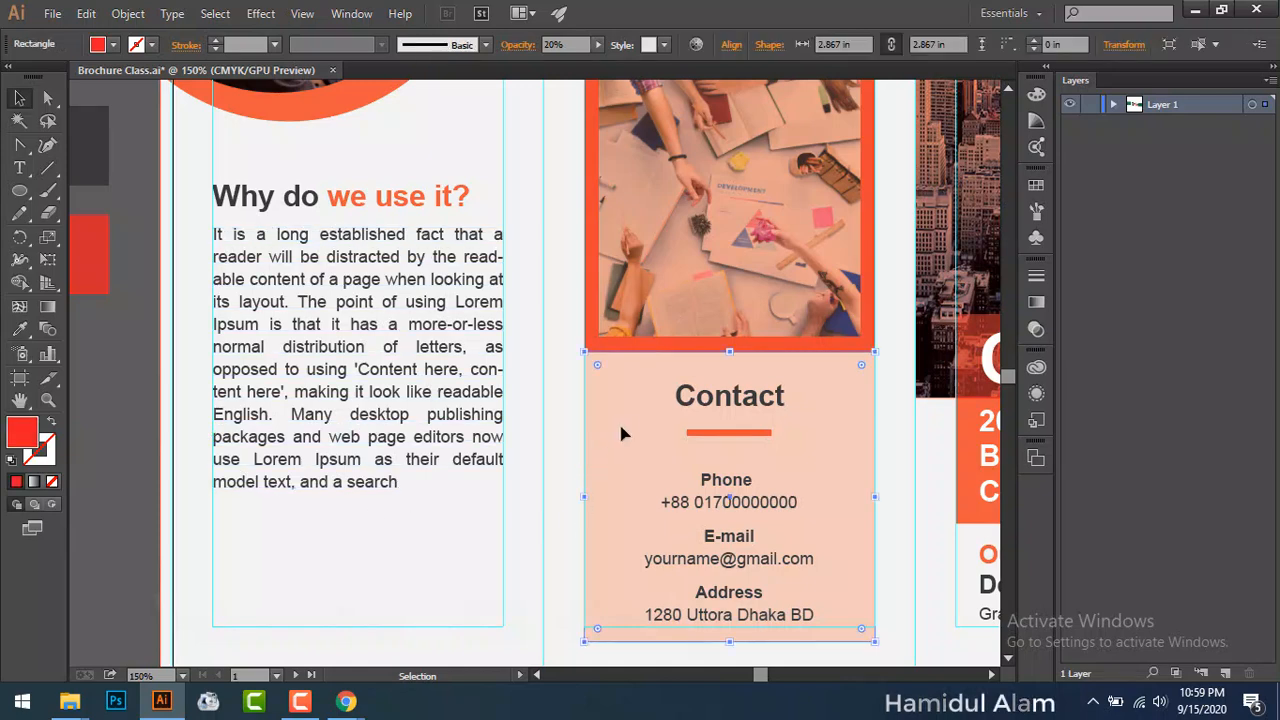
{"action": "left_click", "coordinate": [546, 45]}
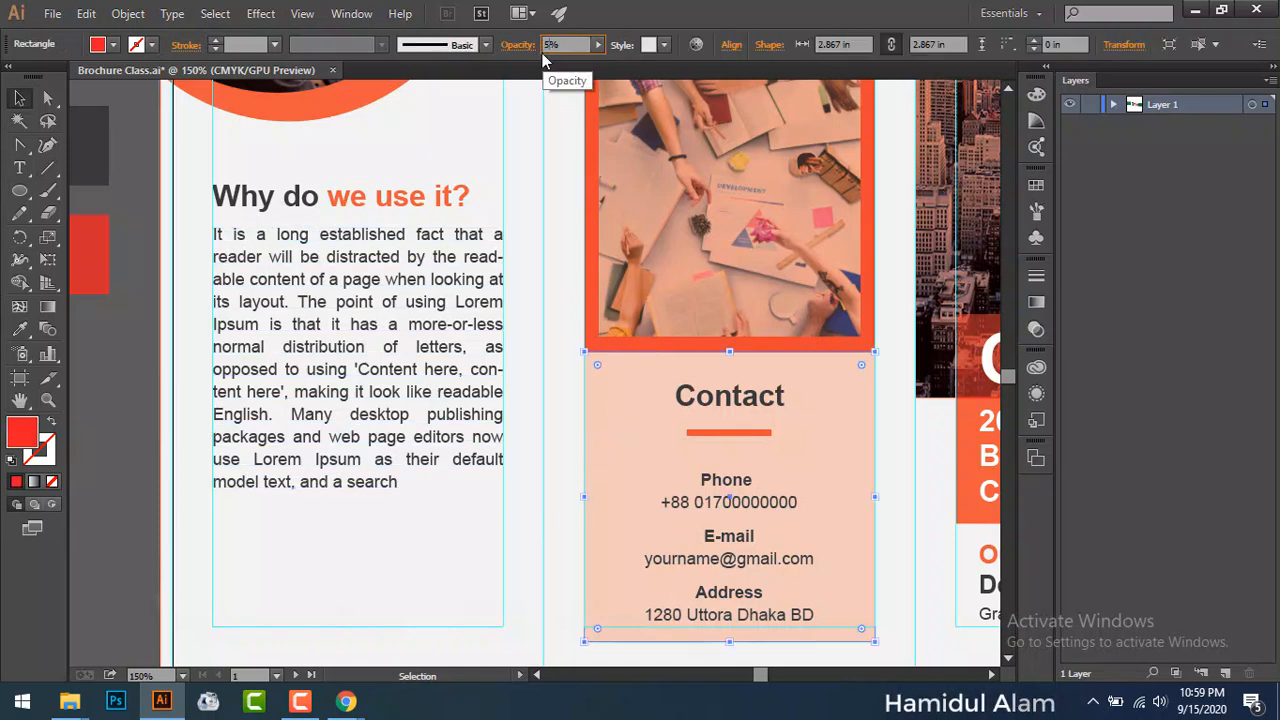
{"action": "key", "text": "Return"}
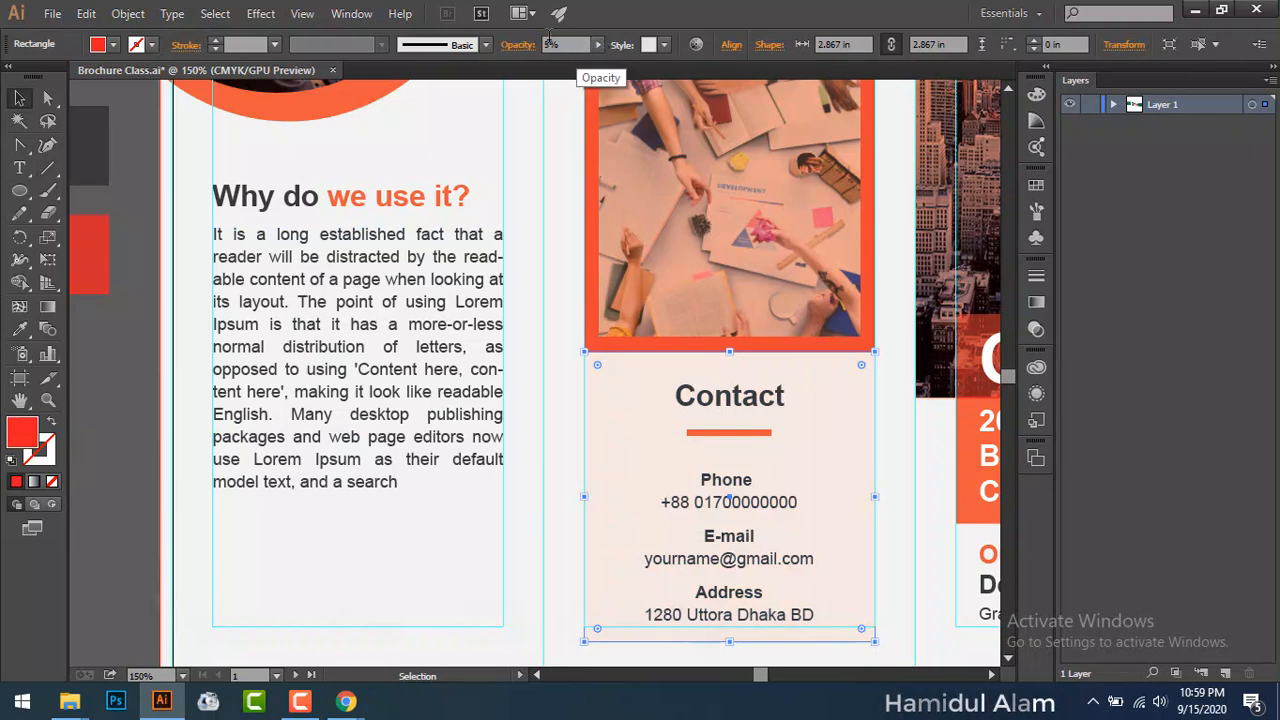
{"action": "left_click", "coordinate": [546, 45]}
{"action": "type", "text": "10"}
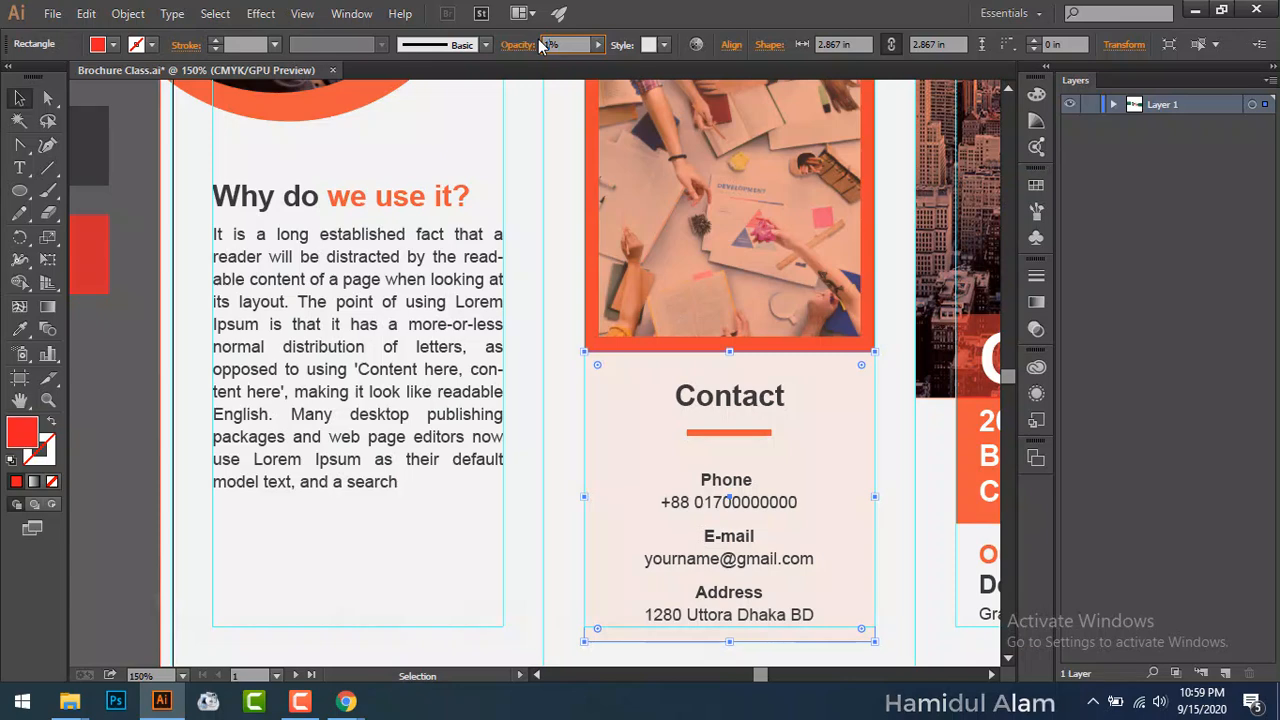
{"action": "key", "text": "Return"}
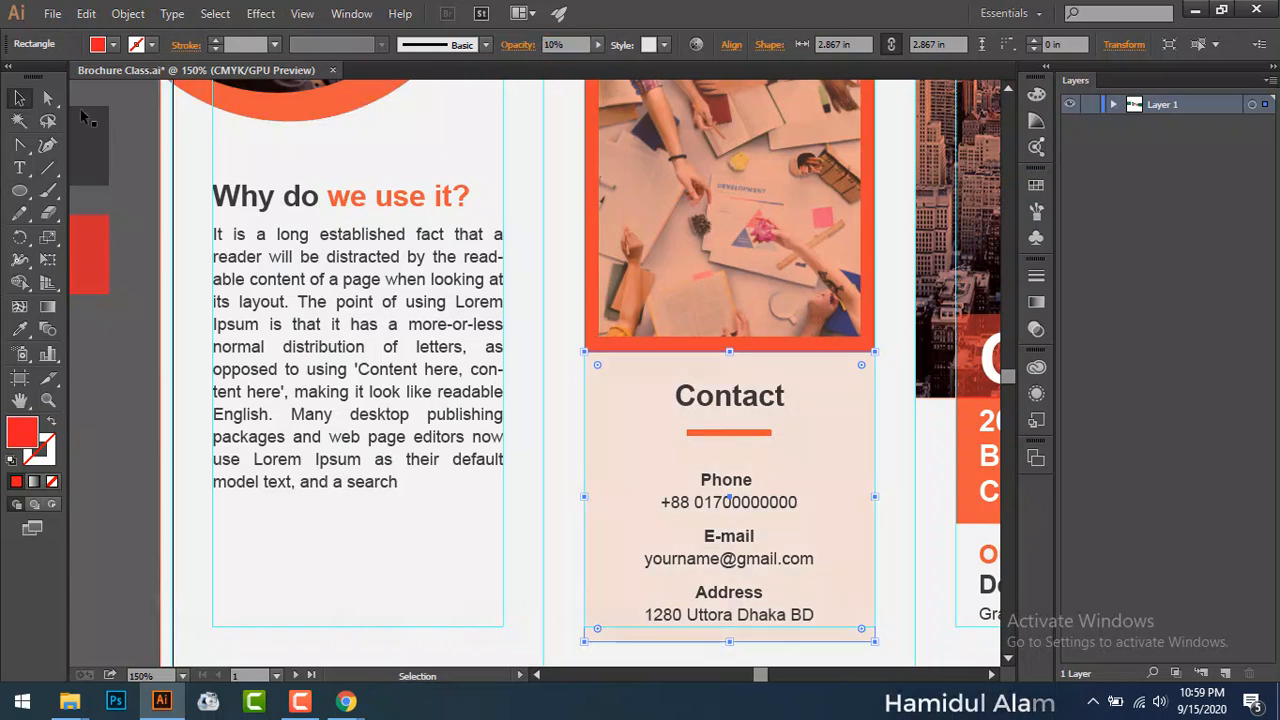
{"action": "left_click", "coordinate": [285, 567]}
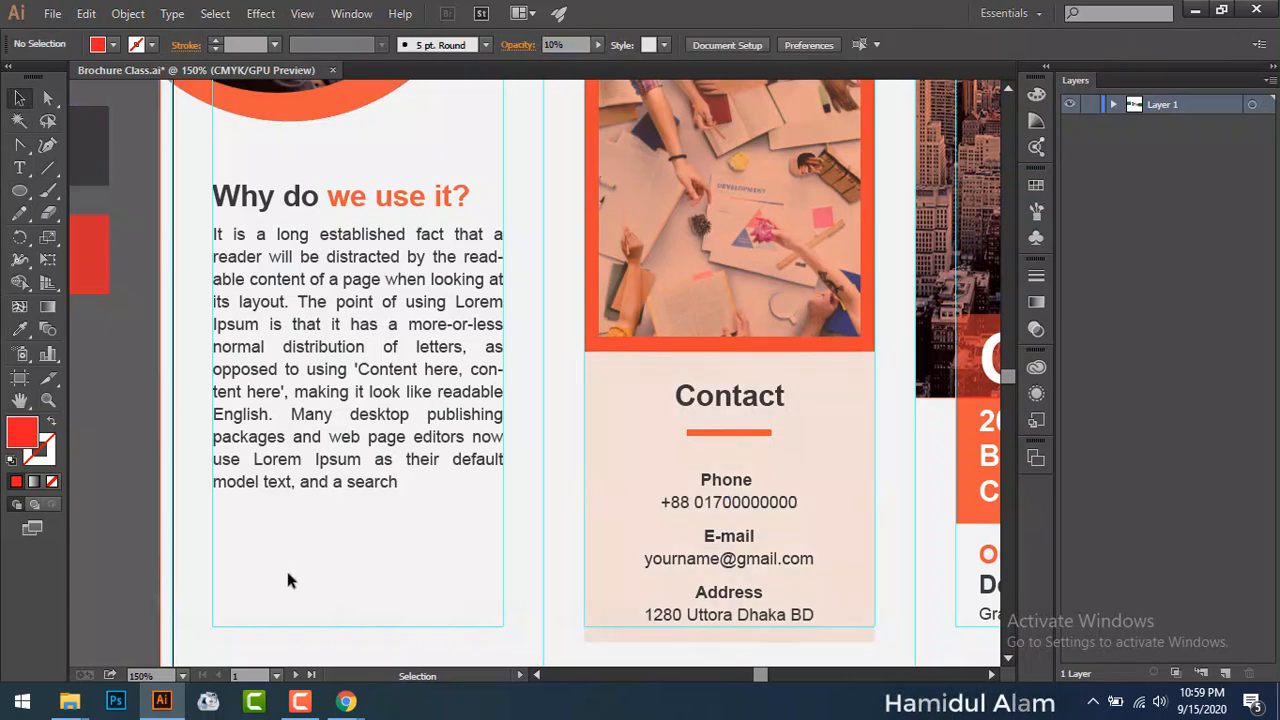
Step: Zoom the brochure to 200% and pan to the left text column
{"action": "key", "text": "ctrl+0"}
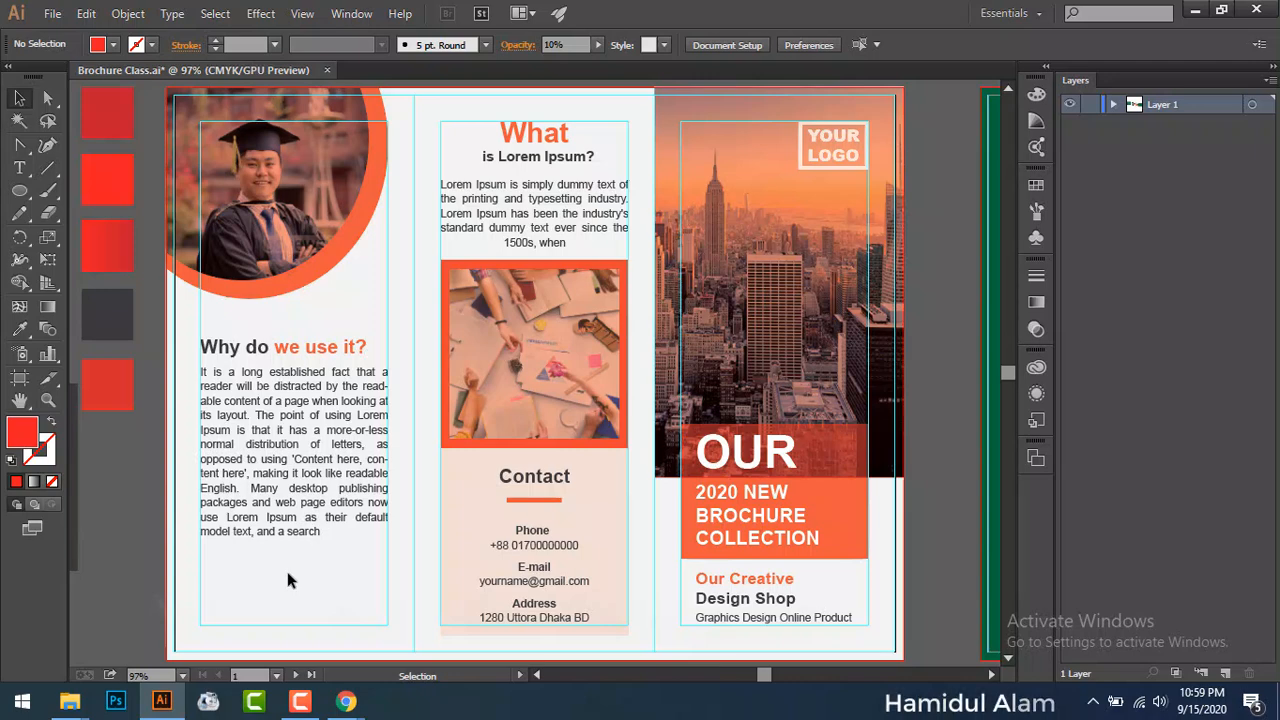
{"action": "key", "text": "a"}
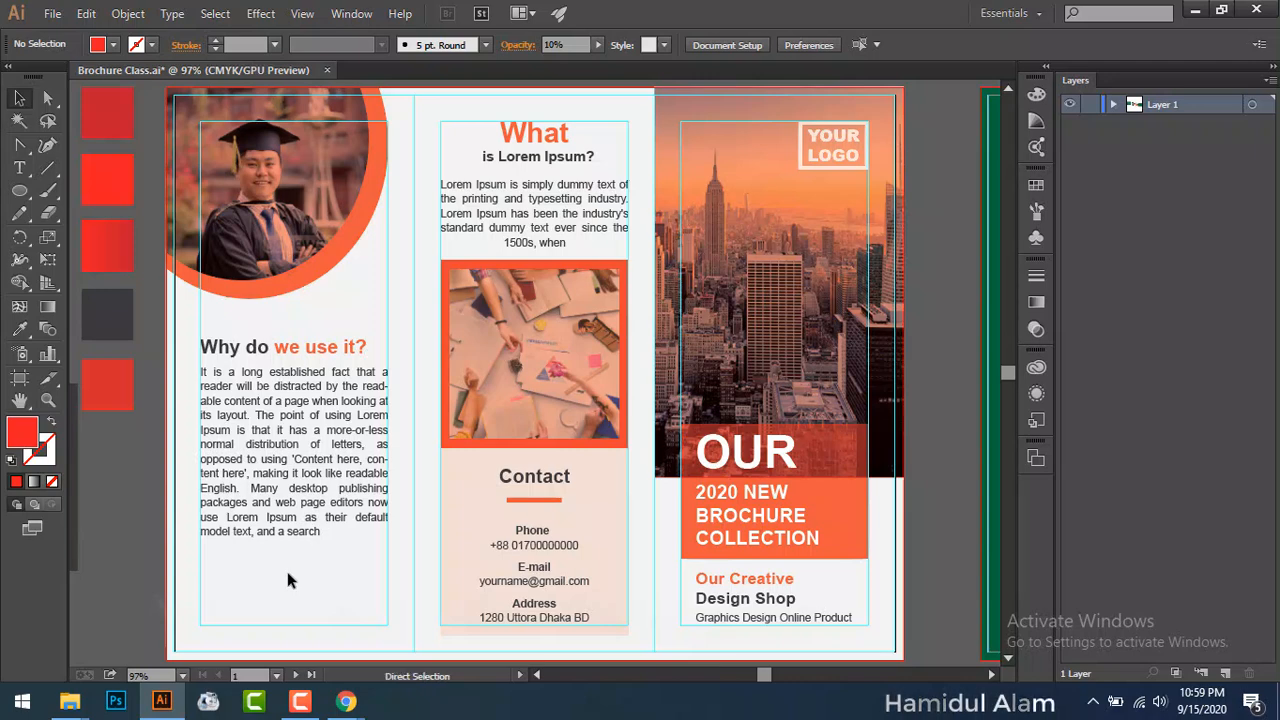
{"action": "key", "text": "ctrl+plus"}
{"action": "key", "text": "ctrl+plus"}
{"action": "key", "text": "ctrl+plus"}
{"action": "key", "text": "space"}
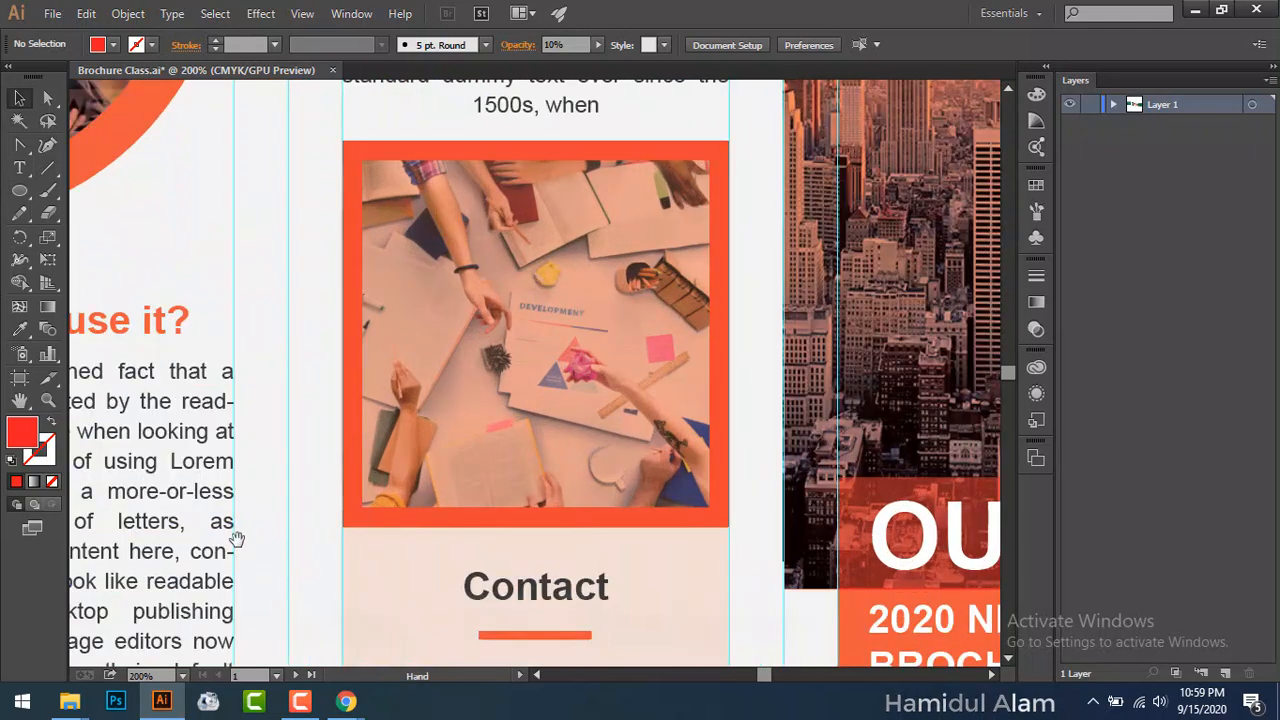
{"action": "left_click_drag", "start_coordinate": [237, 540], "coordinate": [624, 243]}
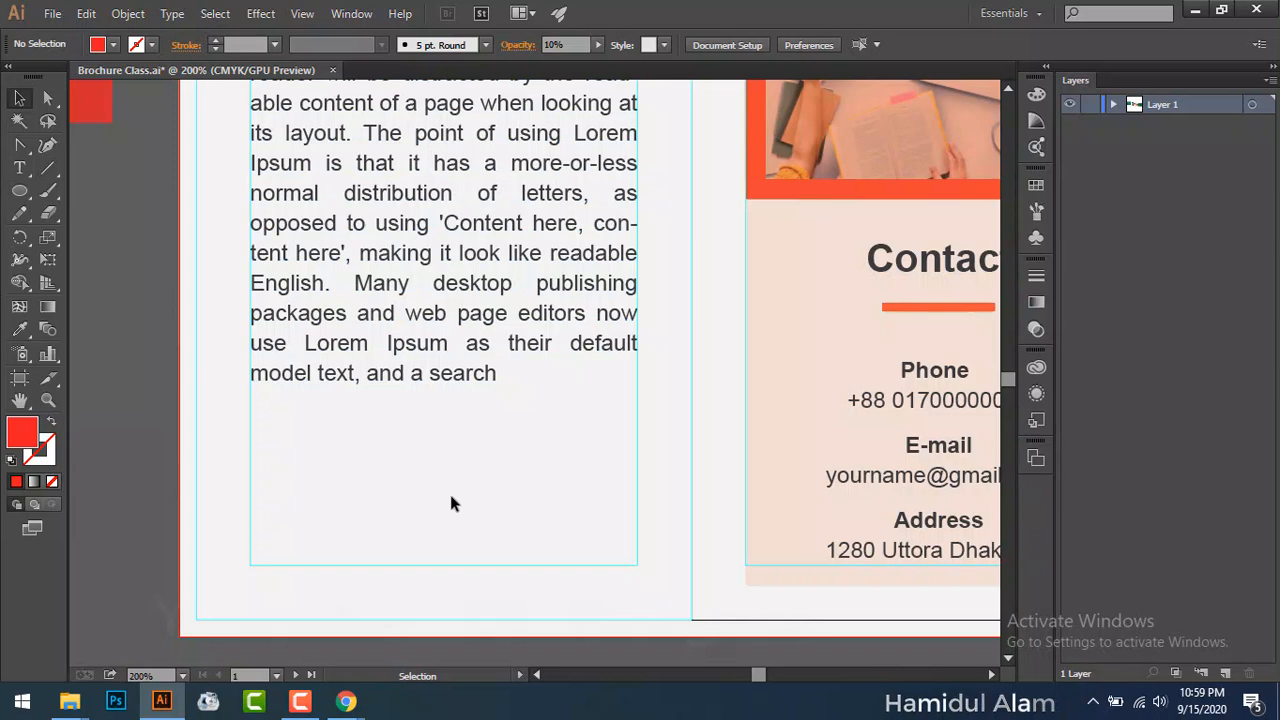
Step: Start new paragraphs at 'when looking' and 'look like readable English'
{"action": "scroll", "coordinate": [386, 500], "scroll_direction": "up", "scroll_amount": 1}
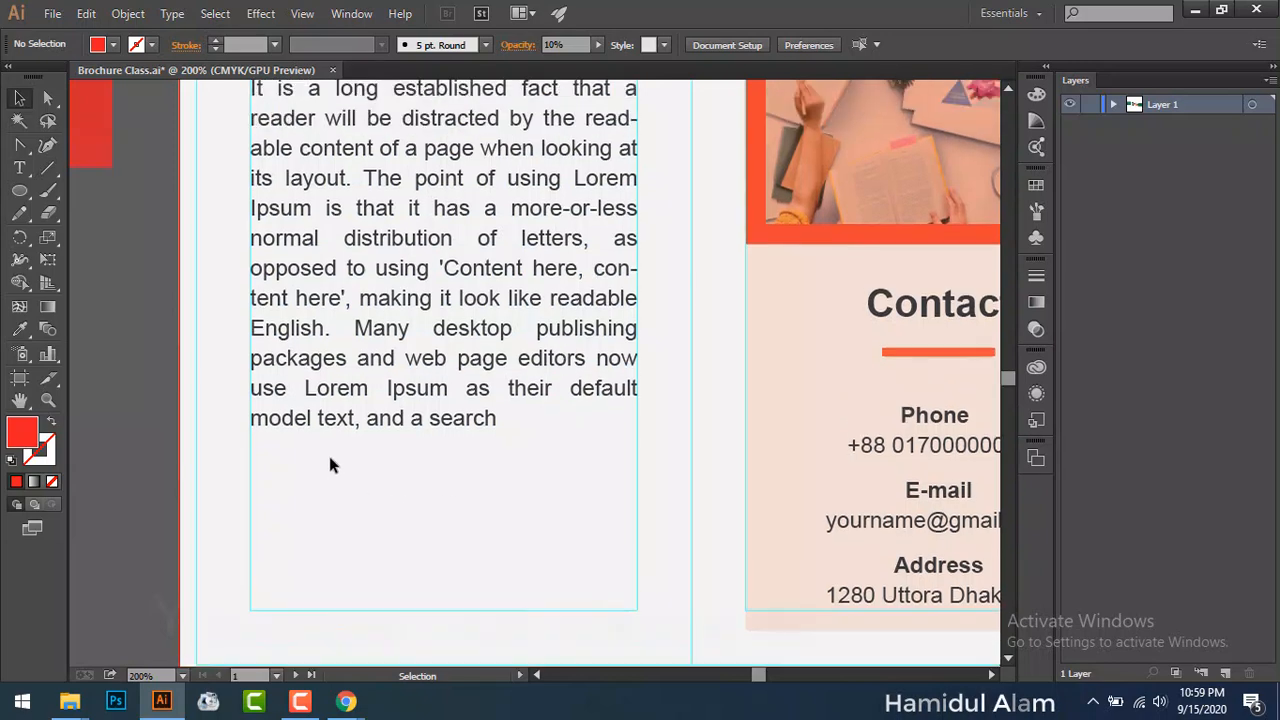
{"action": "scroll", "coordinate": [398, 274], "scroll_direction": "up", "scroll_amount": 1}
{"action": "double_click", "coordinate": [394, 268]}
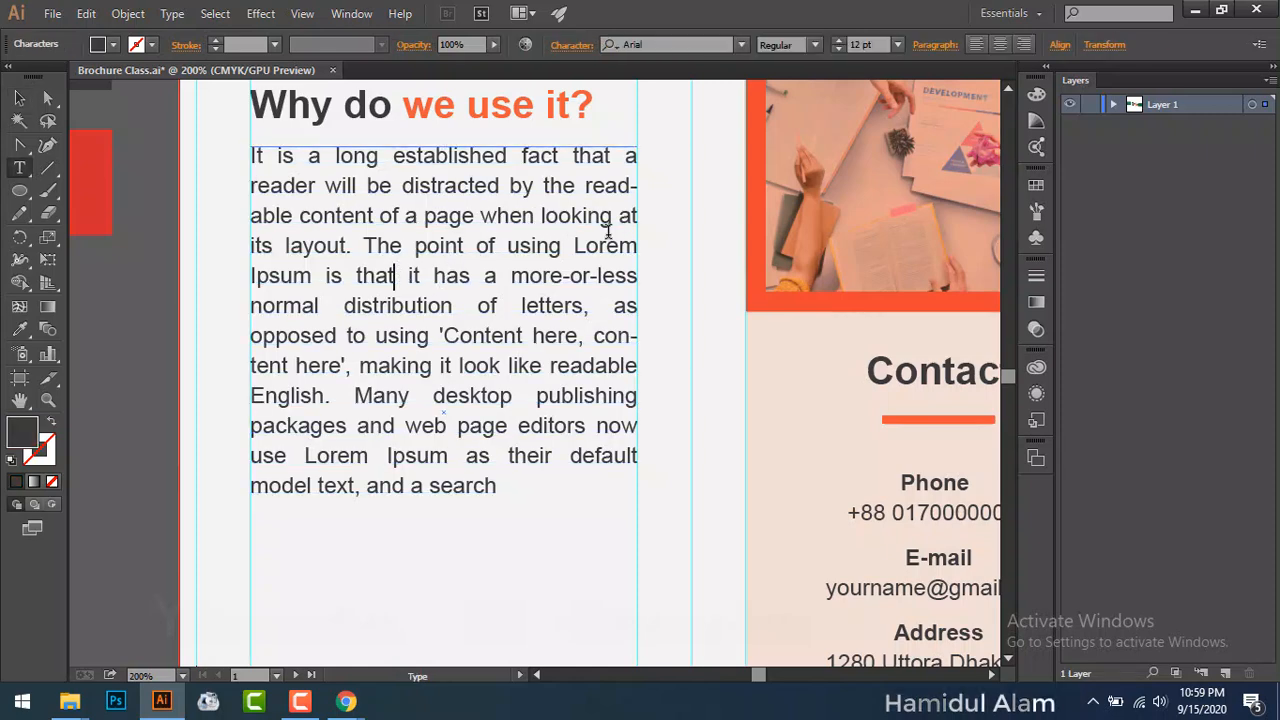
{"action": "left_click", "coordinate": [479, 216]}
{"action": "key", "text": "Return"}
{"action": "key", "text": "Return"}
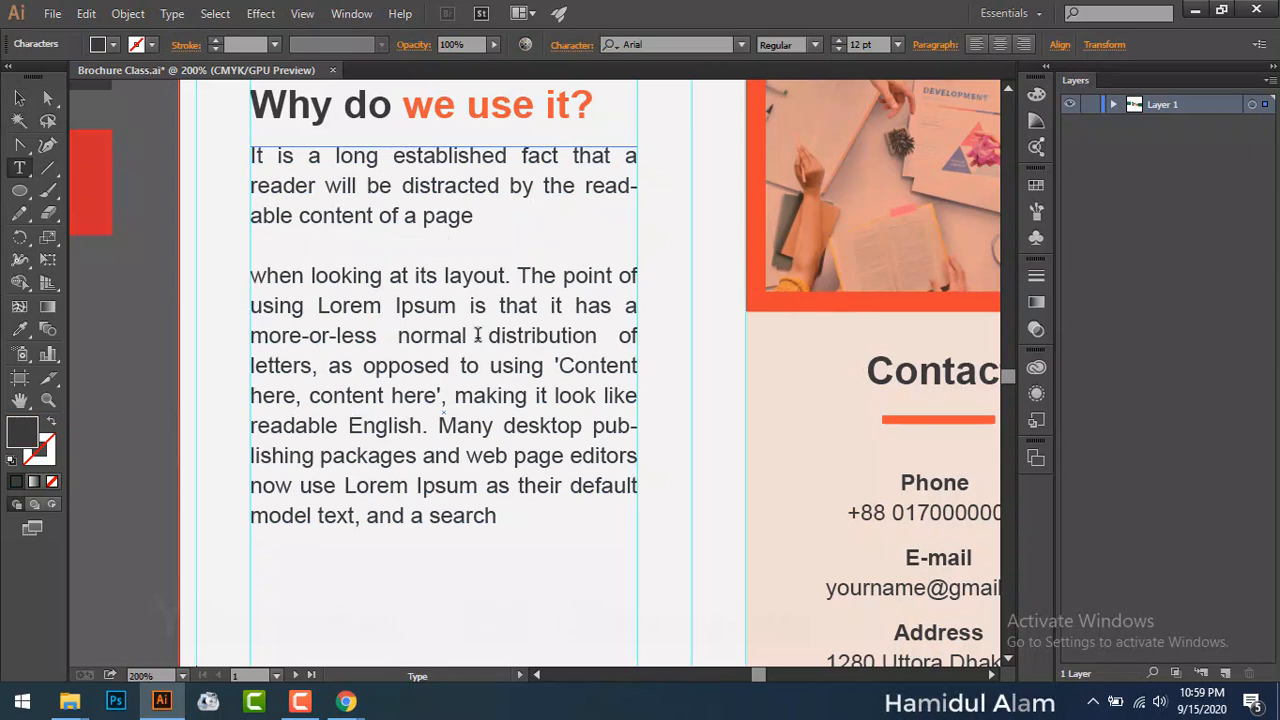
{"action": "left_click", "coordinate": [553, 395]}
{"action": "key", "text": "Return"}
{"action": "key", "text": "Return"}
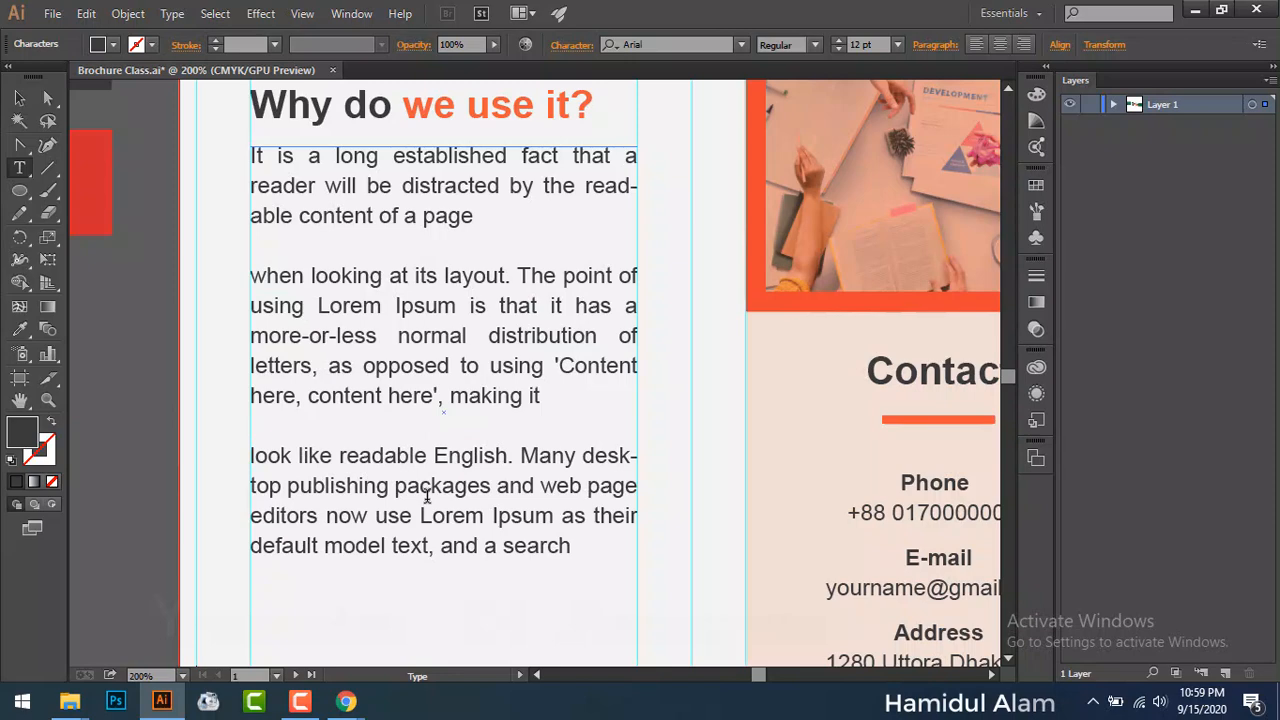
Step: Break the text after 'publishing packages' and delete everything that follows
{"action": "left_click", "coordinate": [491, 486]}
{"action": "key", "text": "Return"}
{"action": "key", "text": "Return"}
{"action": "scroll", "coordinate": [490, 530], "scroll_direction": "down", "scroll_amount": 2}
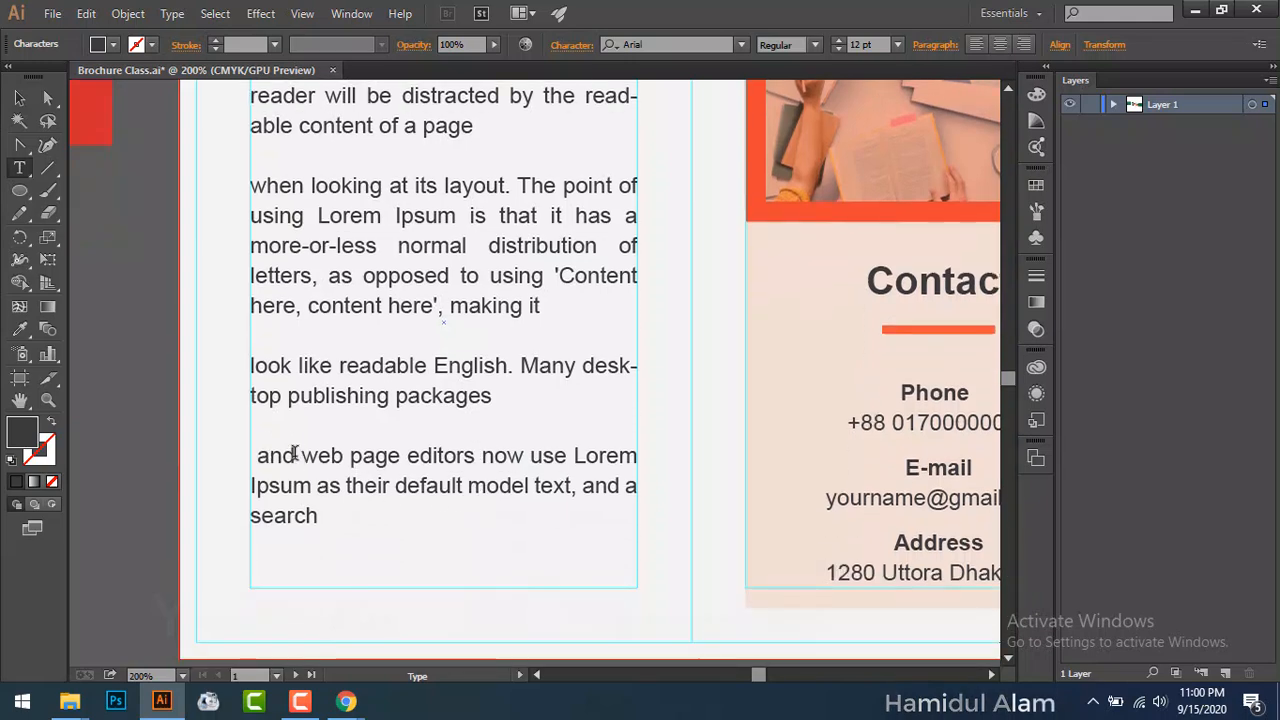
{"action": "left_click_drag", "start_coordinate": [263, 456], "coordinate": [378, 521]}
{"action": "key", "text": "BackSpace"}
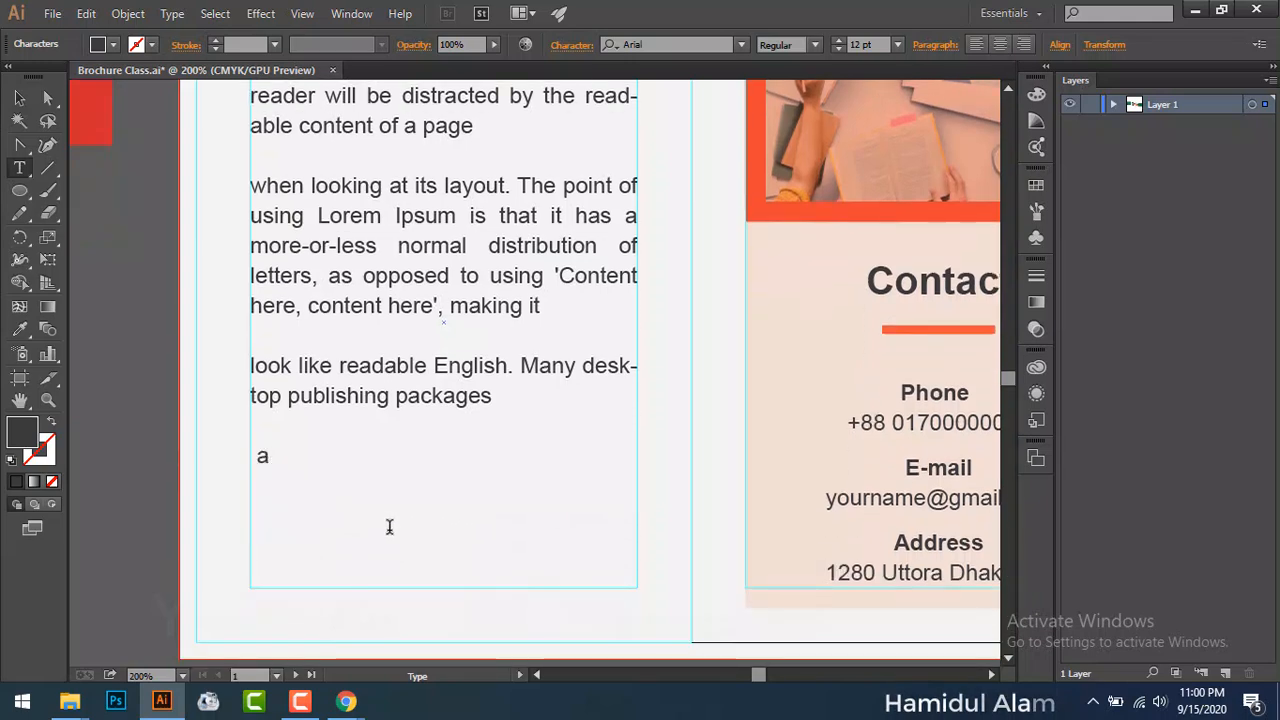
{"action": "scroll", "coordinate": [396, 492], "scroll_direction": "up", "scroll_amount": 2}
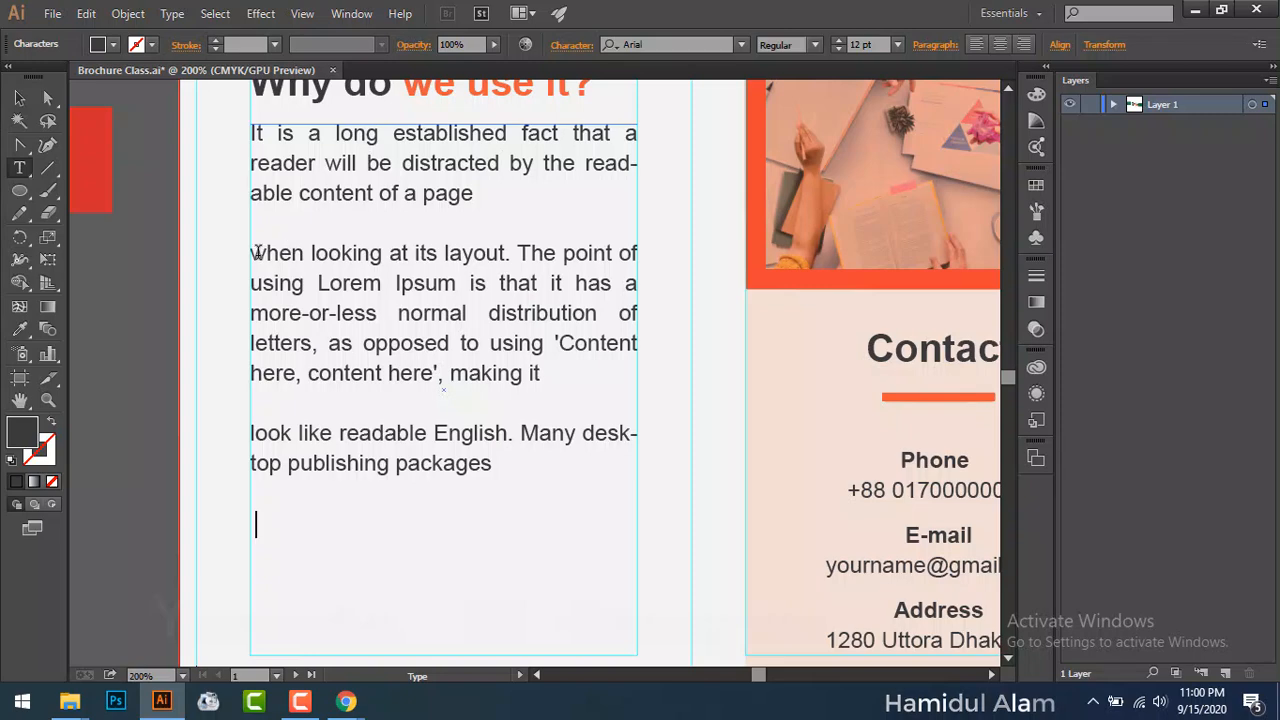
Step: Reduce the leading of the 'when looking' line to 15 pt
{"action": "type", "text": "w"}
{"action": "left_click_drag", "start_coordinate": [251, 255], "coordinate": [648, 258]}
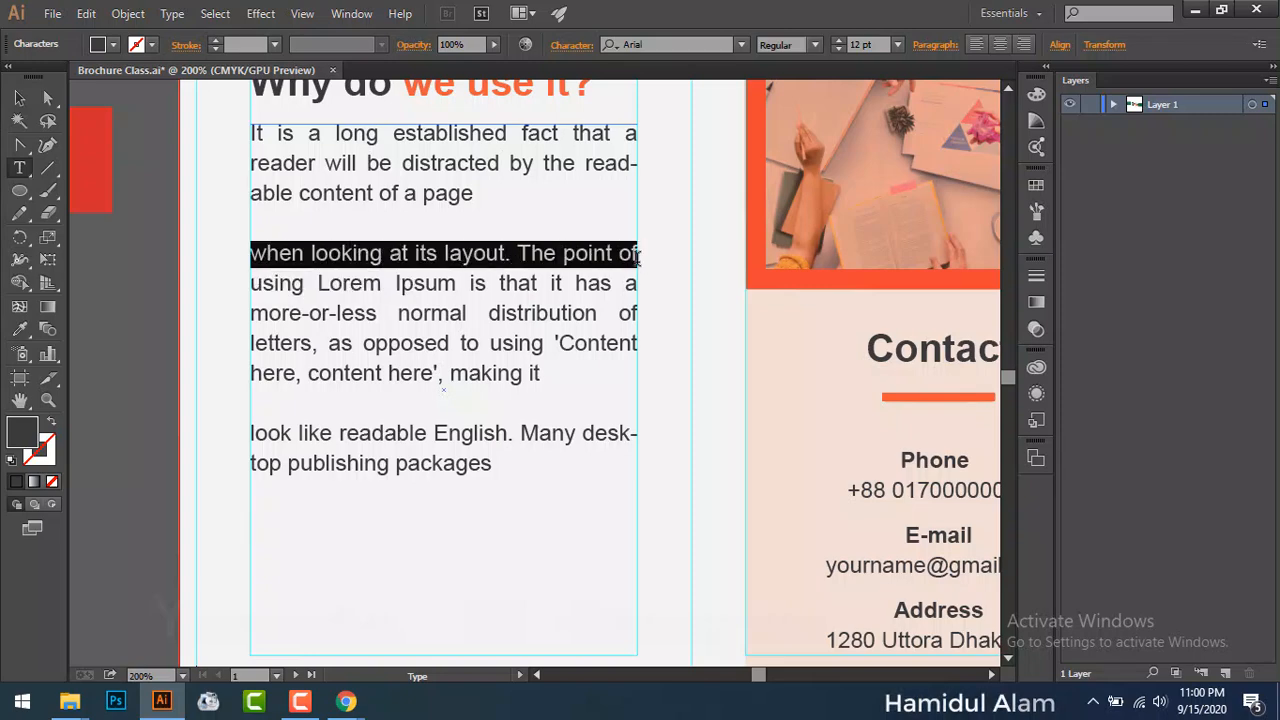
{"action": "left_click", "coordinate": [572, 44]}
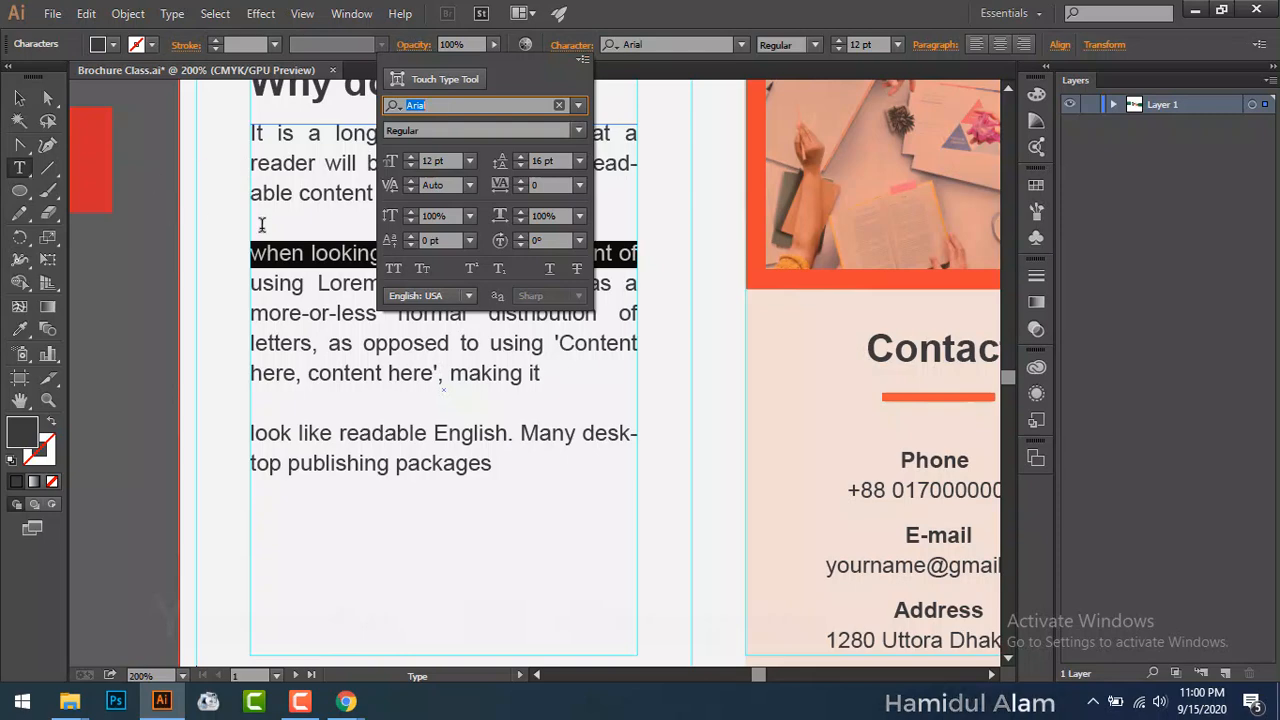
{"action": "left_click", "coordinate": [524, 163]}
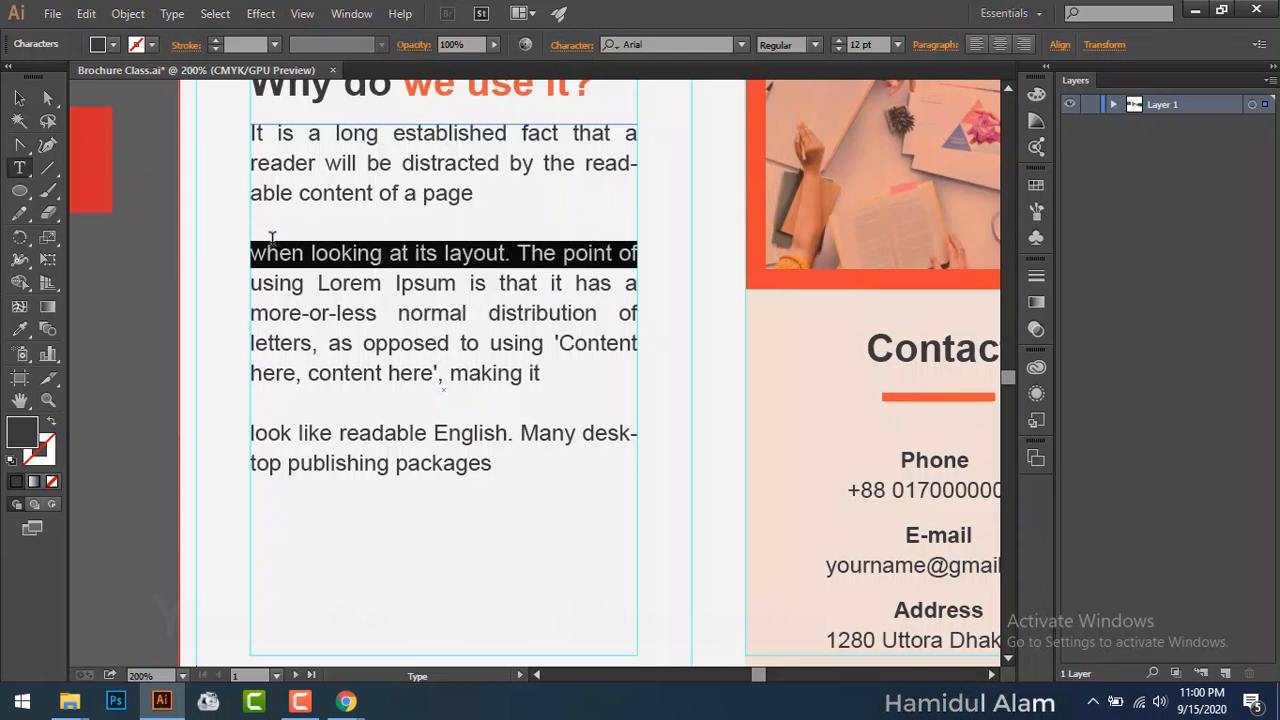
{"action": "left_click", "coordinate": [318, 231]}
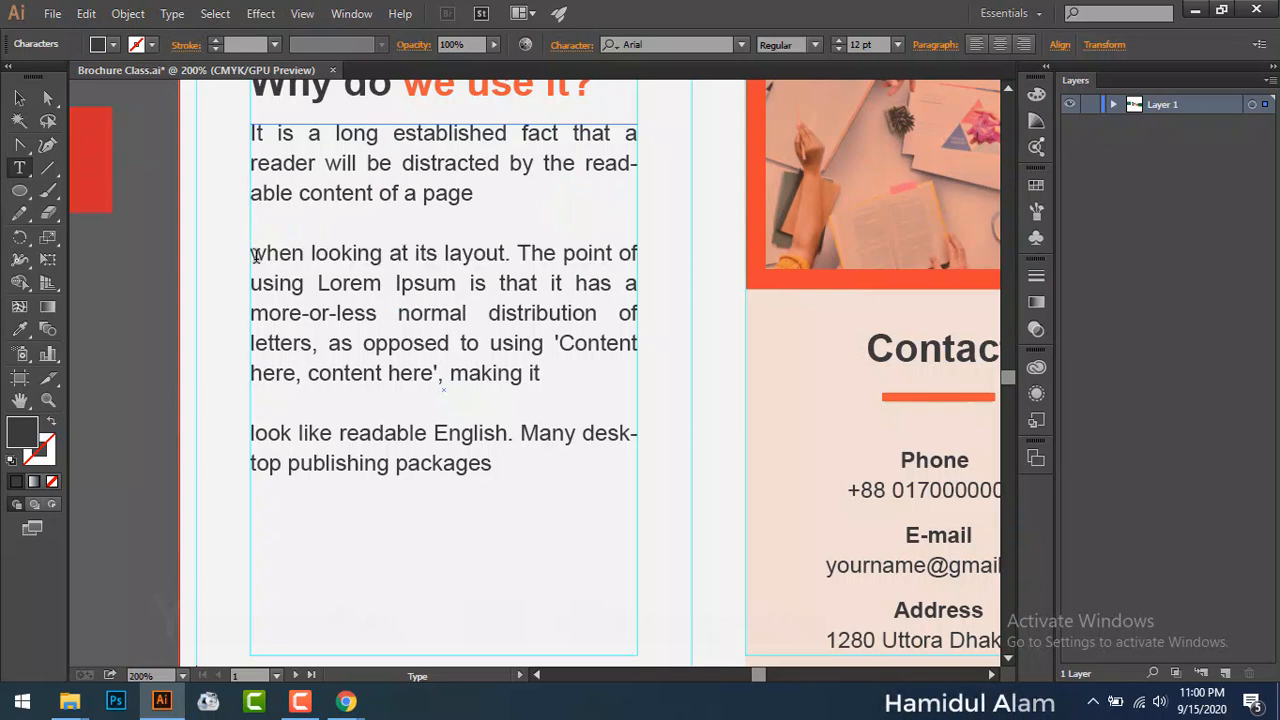
Step: Delete the blank line above 'when looking' and increase that line's leading
{"action": "key", "text": "BackSpace"}
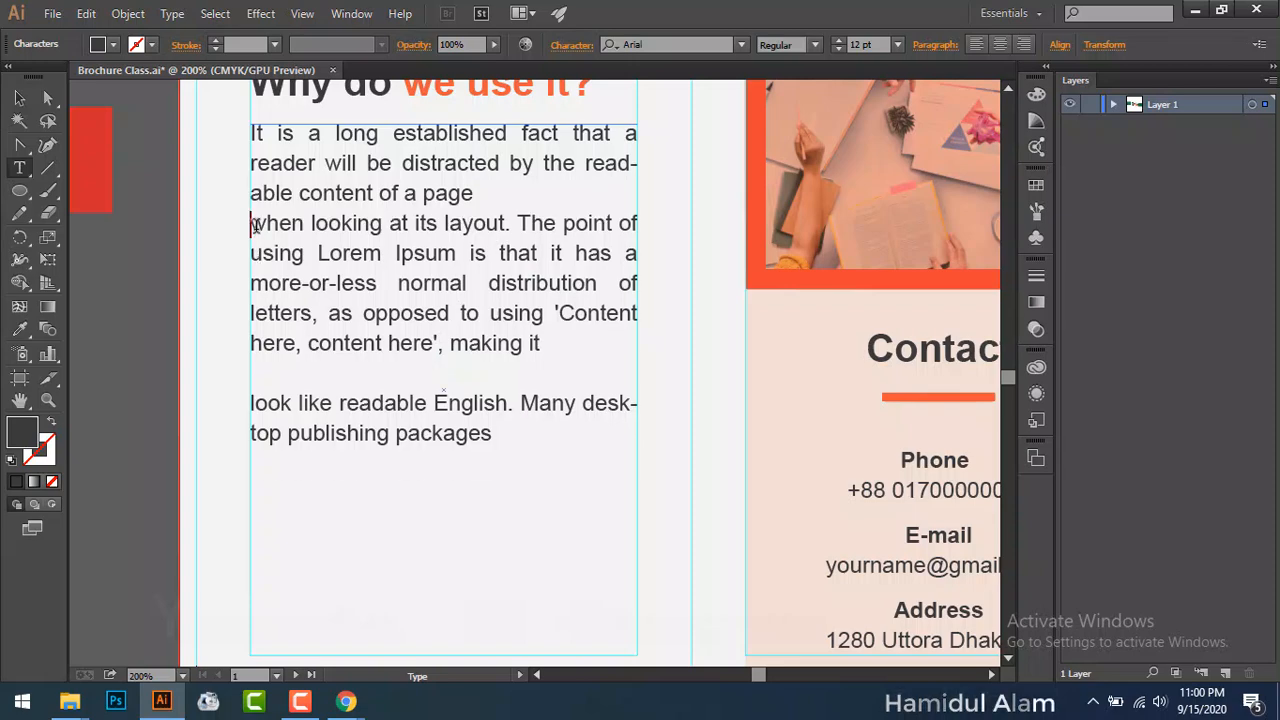
{"action": "left_click_drag", "start_coordinate": [254, 226], "coordinate": [626, 225]}
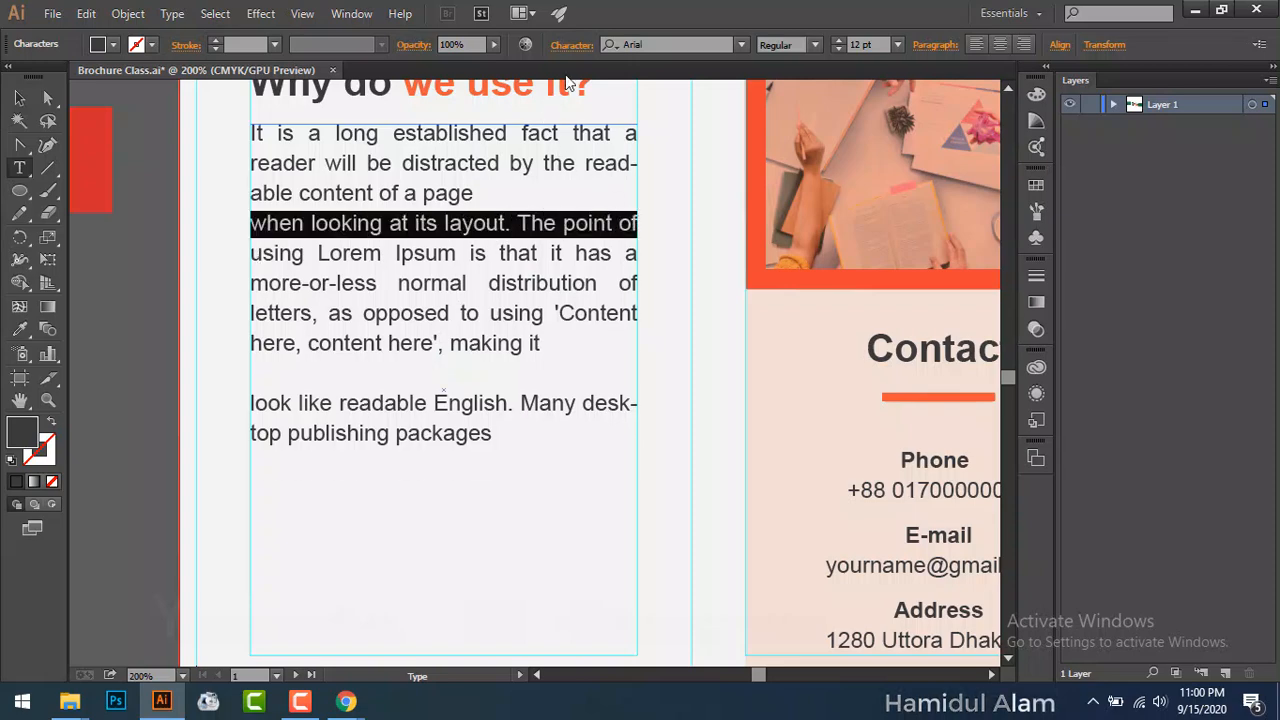
{"action": "left_click", "coordinate": [571, 44]}
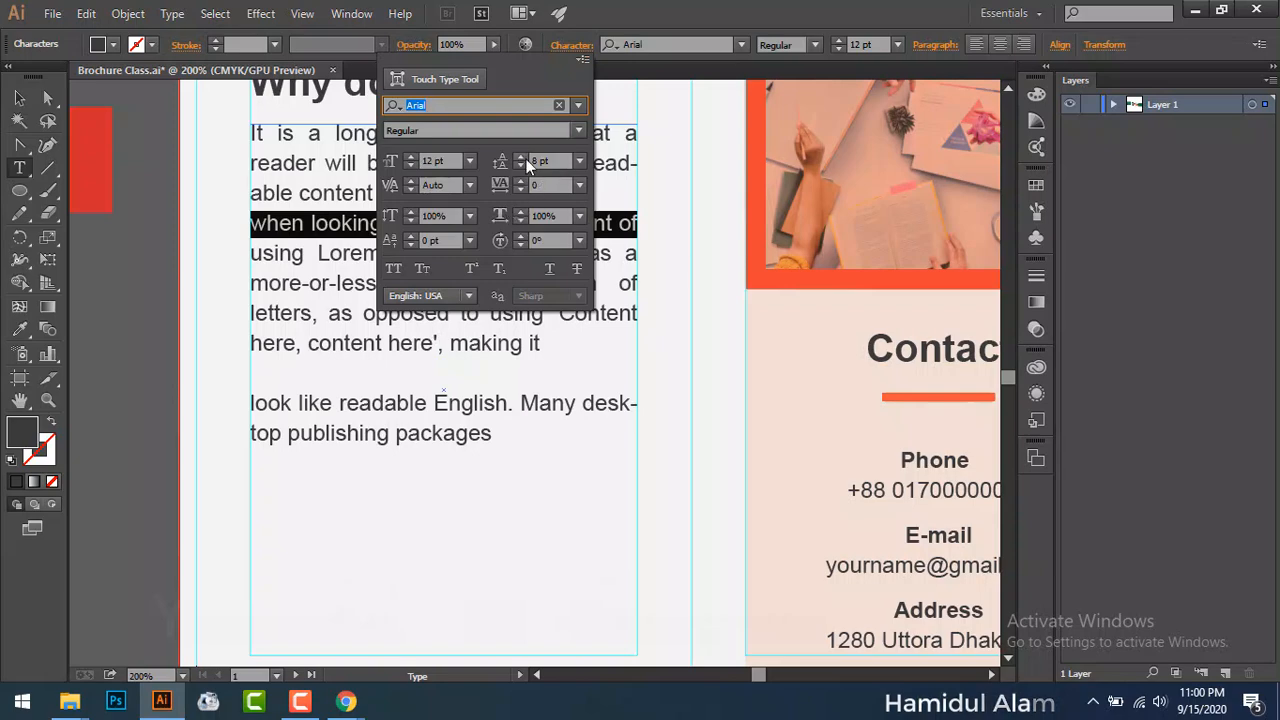
{"action": "left_click", "coordinate": [578, 162]}
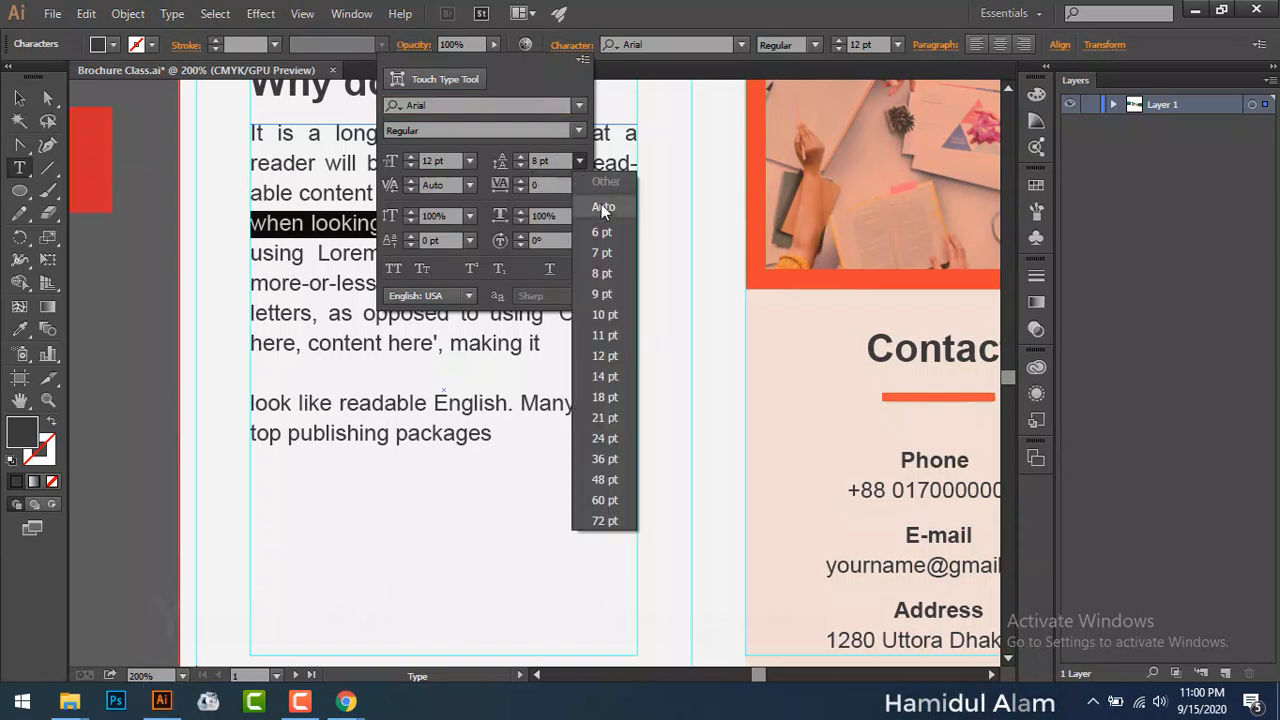
{"action": "left_click", "coordinate": [601, 207]}
{"action": "left_click", "coordinate": [520, 159]}
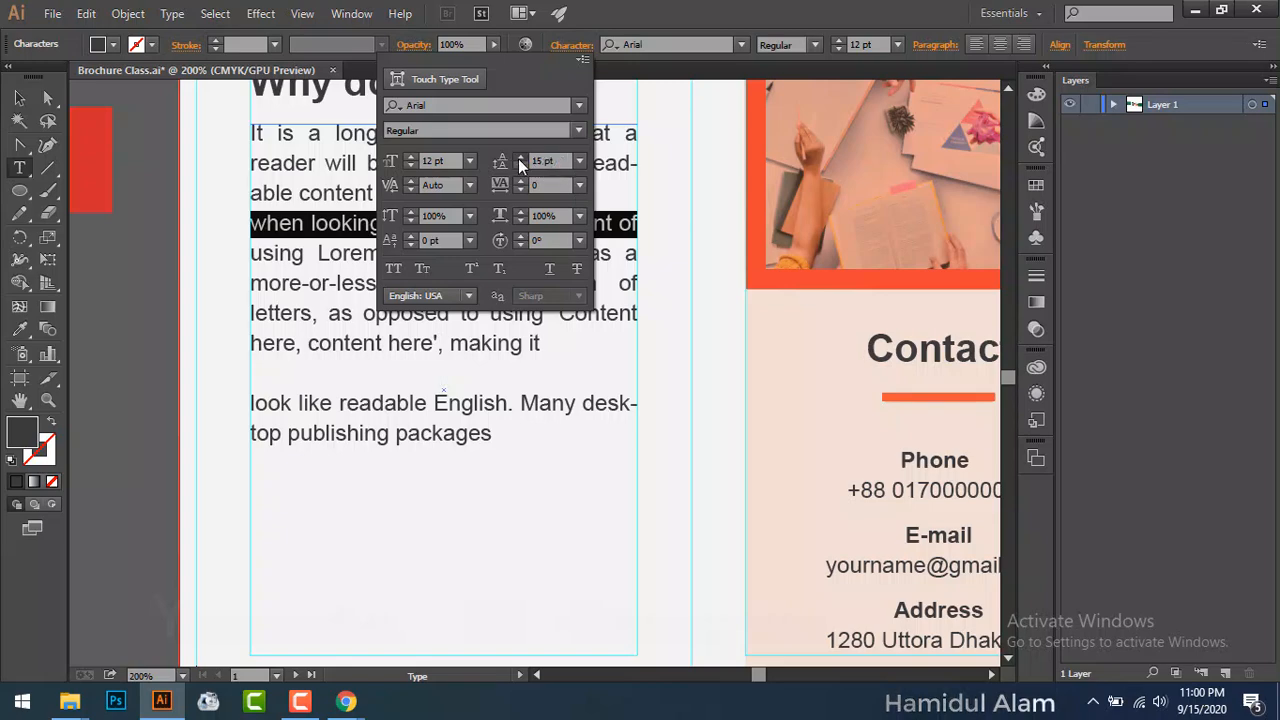
{"action": "left_click", "coordinate": [518, 158]}
{"action": "left_click", "coordinate": [518, 158]}
{"action": "left_click", "coordinate": [518, 158]}
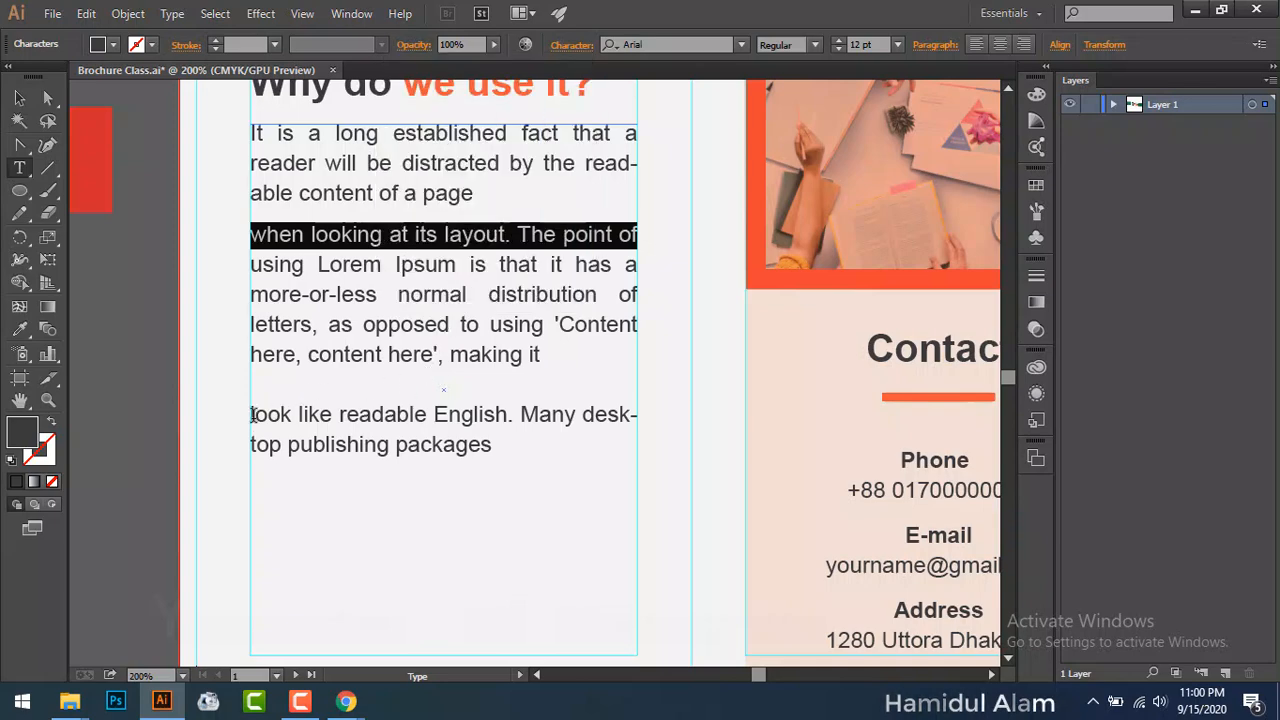
Step: Delete the blank line above the 'look like readable English' line
{"action": "left_click_drag", "start_coordinate": [253, 414], "coordinate": [357, 413]}
{"action": "left_click_drag", "start_coordinate": [252, 408], "coordinate": [605, 405]}
{"action": "left_click", "coordinate": [363, 399]}
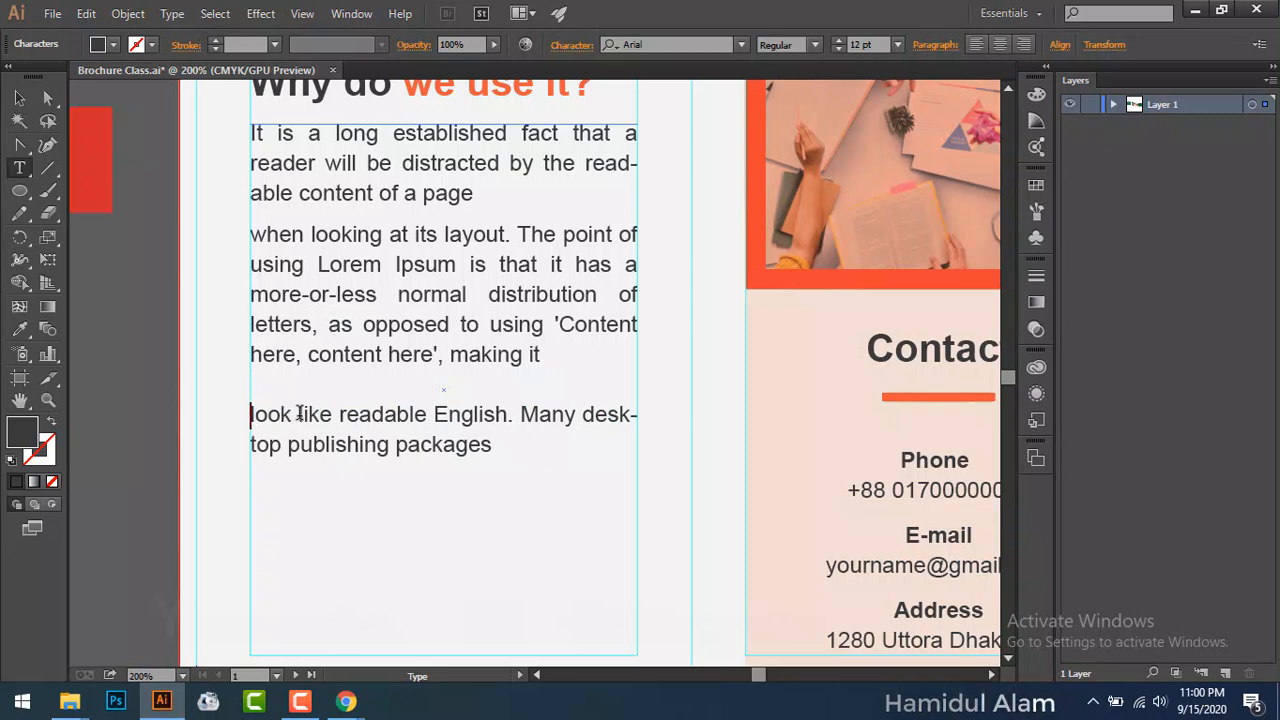
{"action": "key", "text": "BackSpace"}
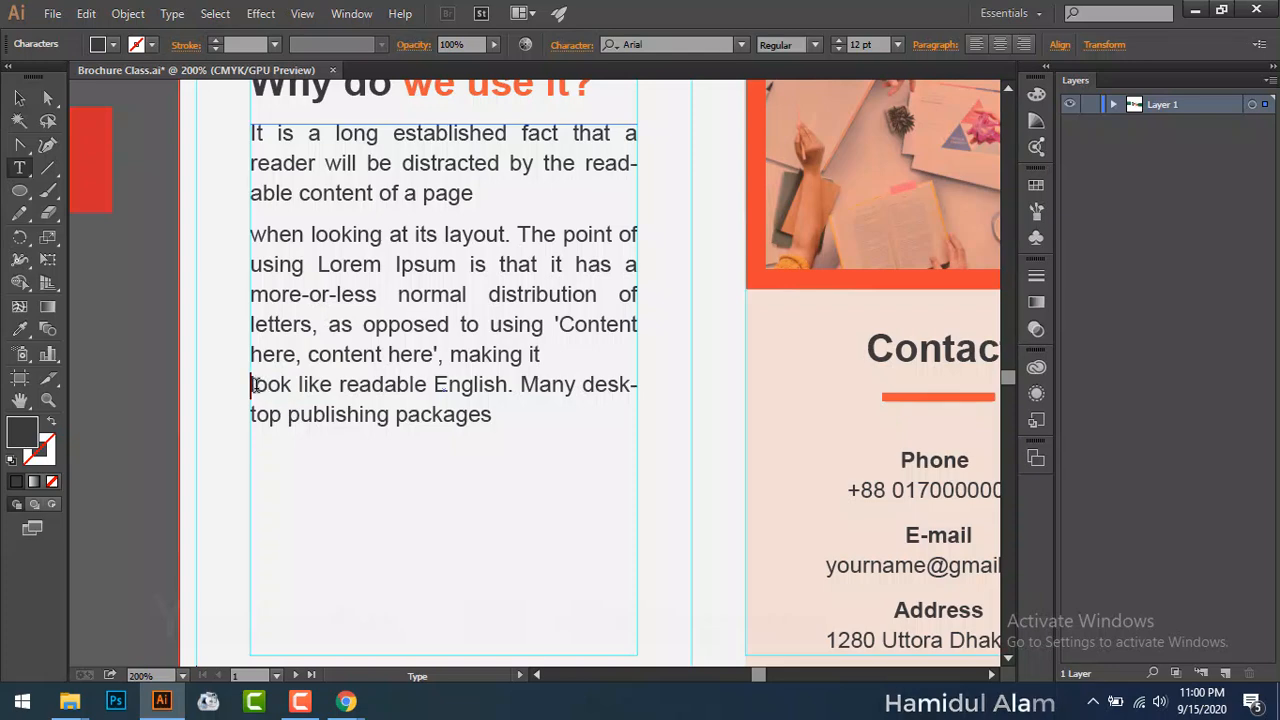
Step: Raise the leading of the 'look like readable English' line to 22 pt
{"action": "left_click_drag", "start_coordinate": [311, 384], "coordinate": [624, 380]}
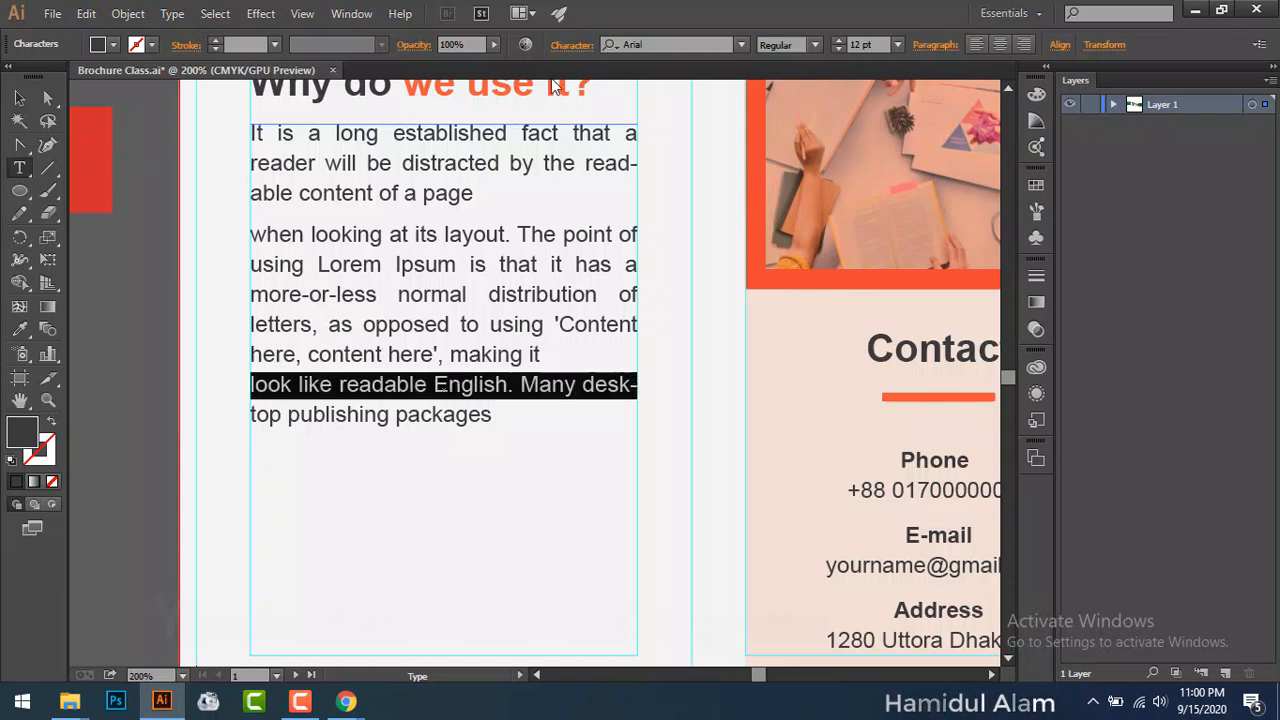
{"action": "left_click", "coordinate": [572, 44]}
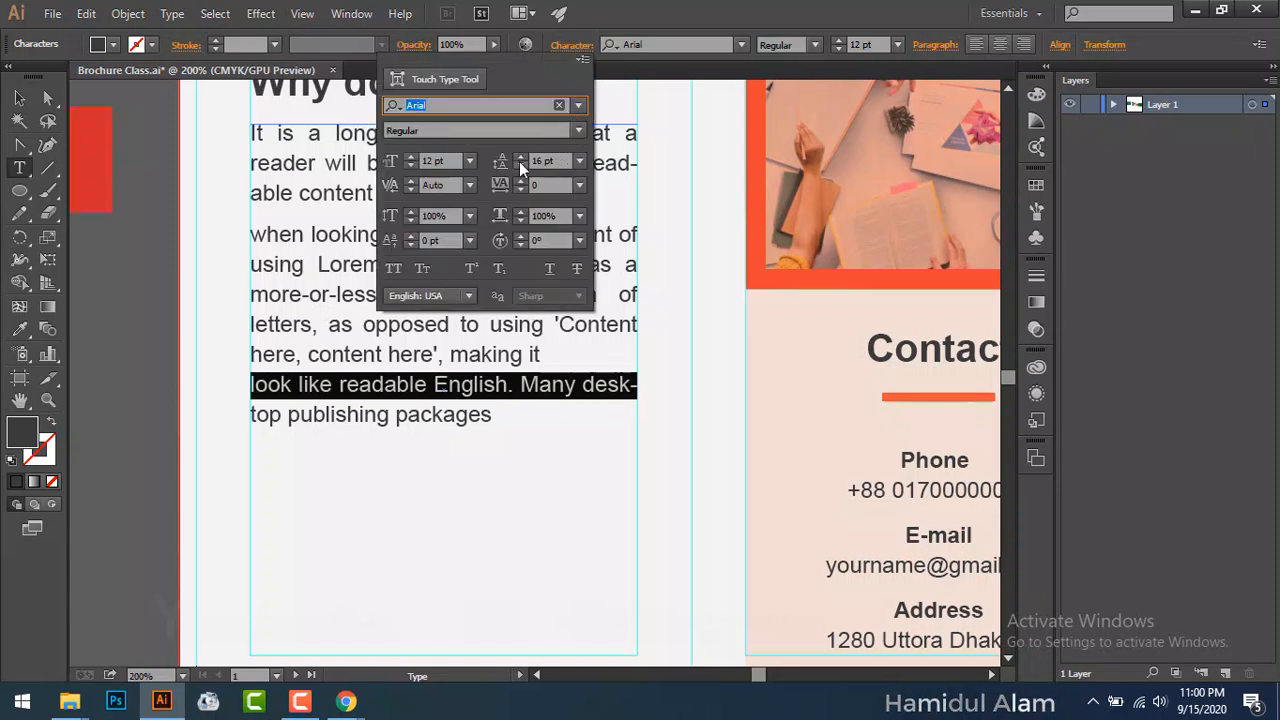
{"action": "left_click", "coordinate": [517, 156]}
{"action": "left_click", "coordinate": [517, 156]}
{"action": "left_click", "coordinate": [517, 156]}
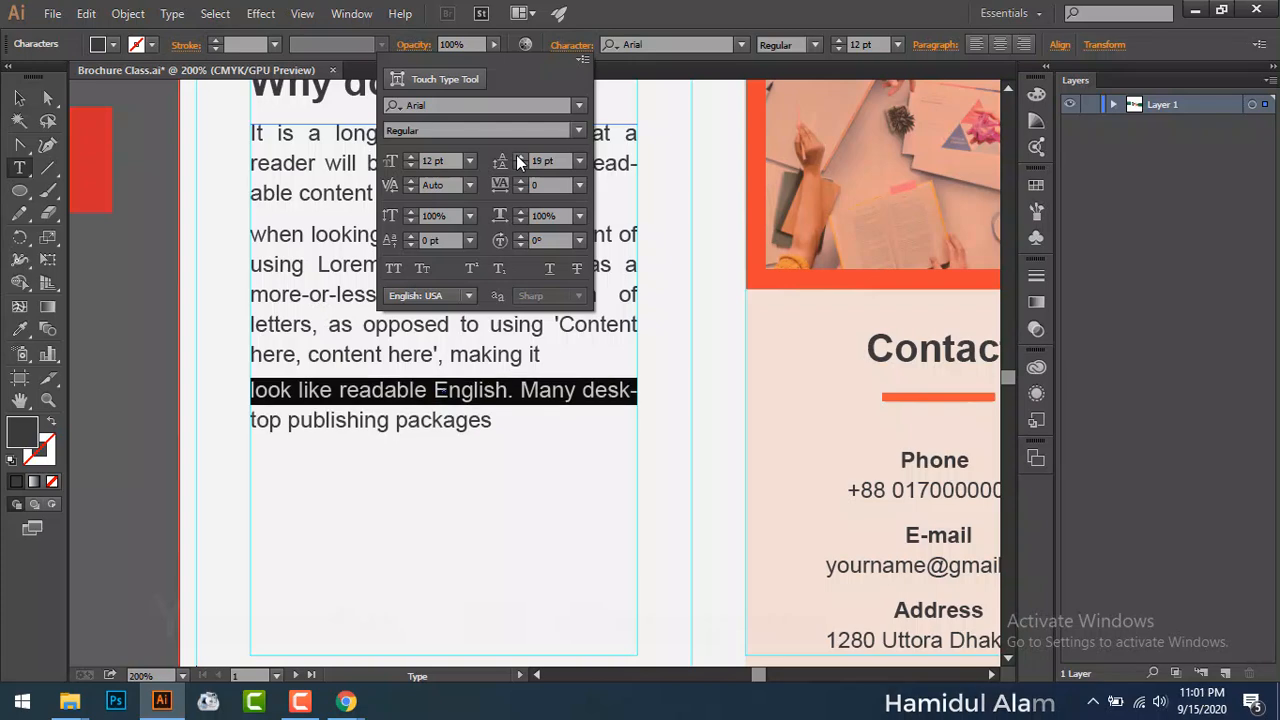
{"action": "left_click", "coordinate": [517, 157]}
{"action": "left_click", "coordinate": [517, 157]}
{"action": "left_click", "coordinate": [517, 157]}
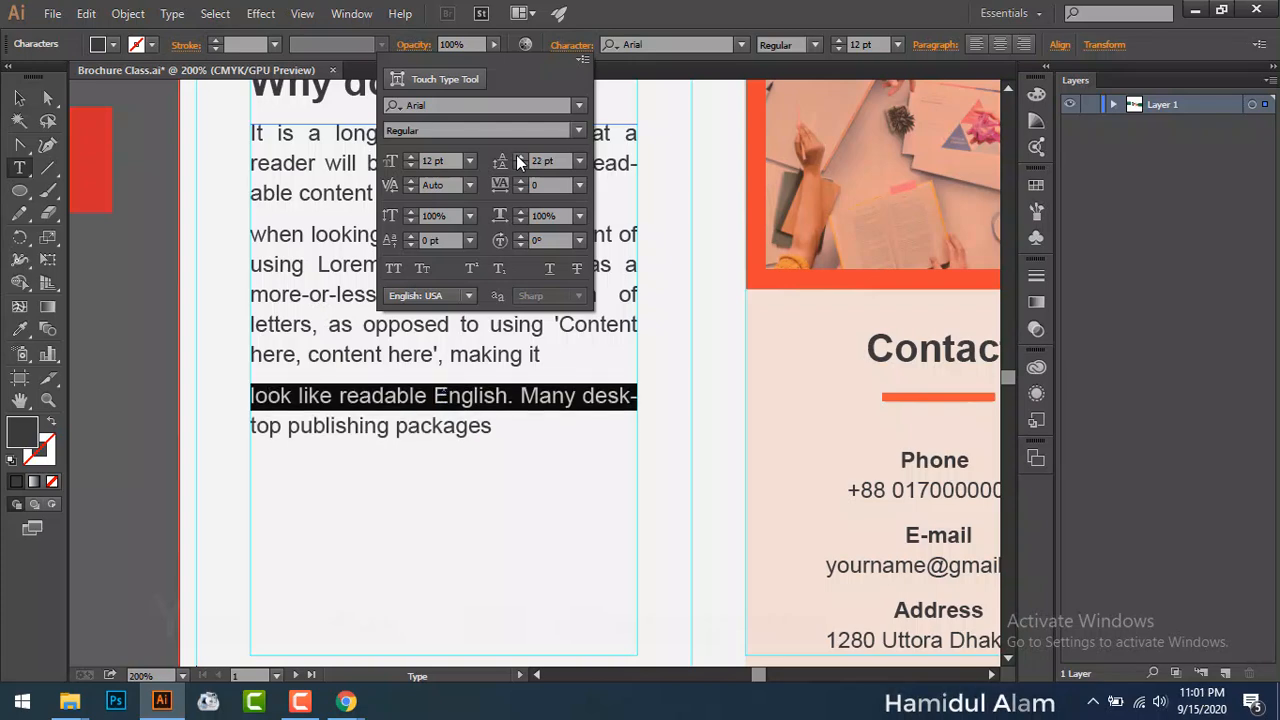
{"action": "left_click", "coordinate": [16, 99]}
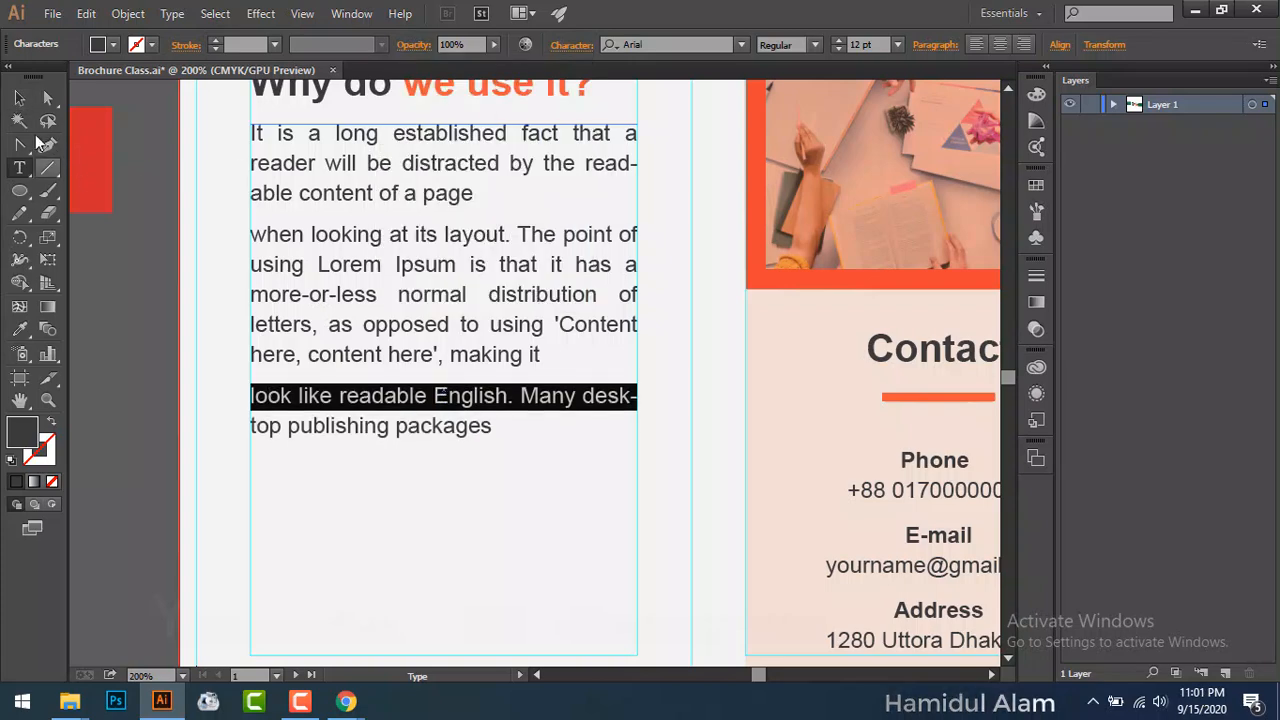
{"action": "left_click", "coordinate": [455, 484]}
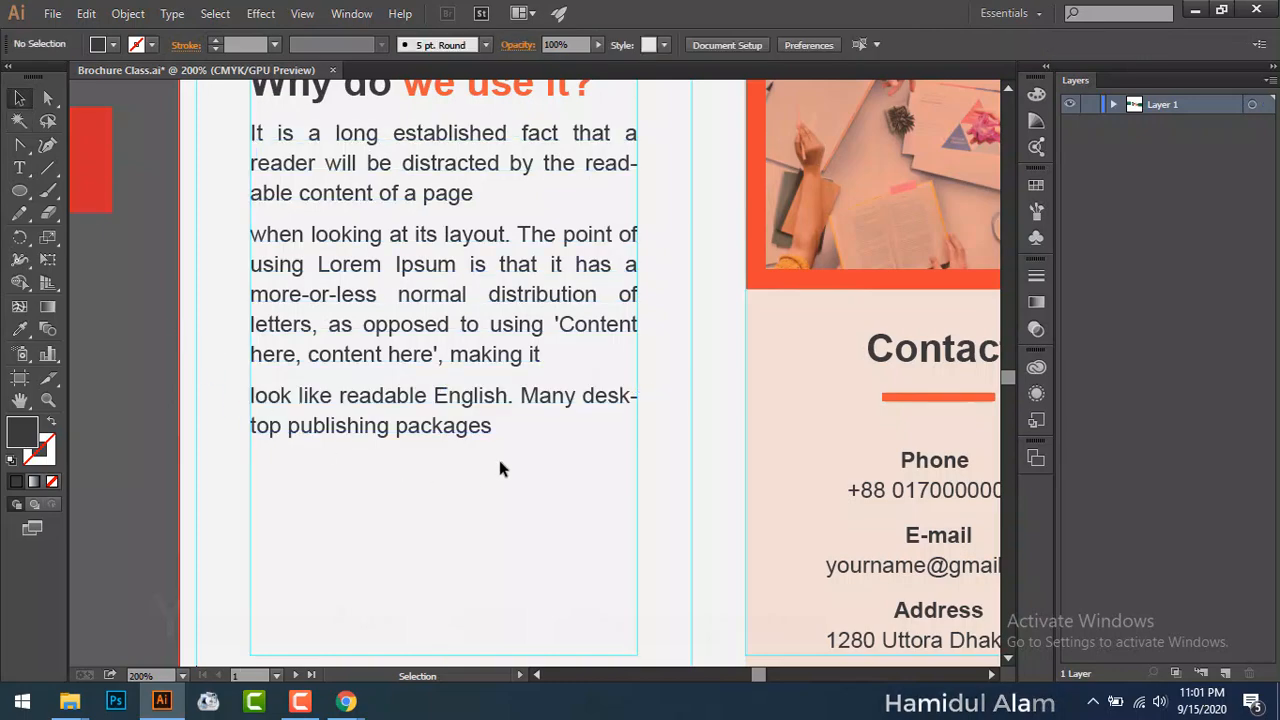
Step: Set 24 pt leading on the 'when looking at its layout' line
{"action": "left_click_drag", "start_coordinate": [499, 460], "coordinate": [686, 273]}
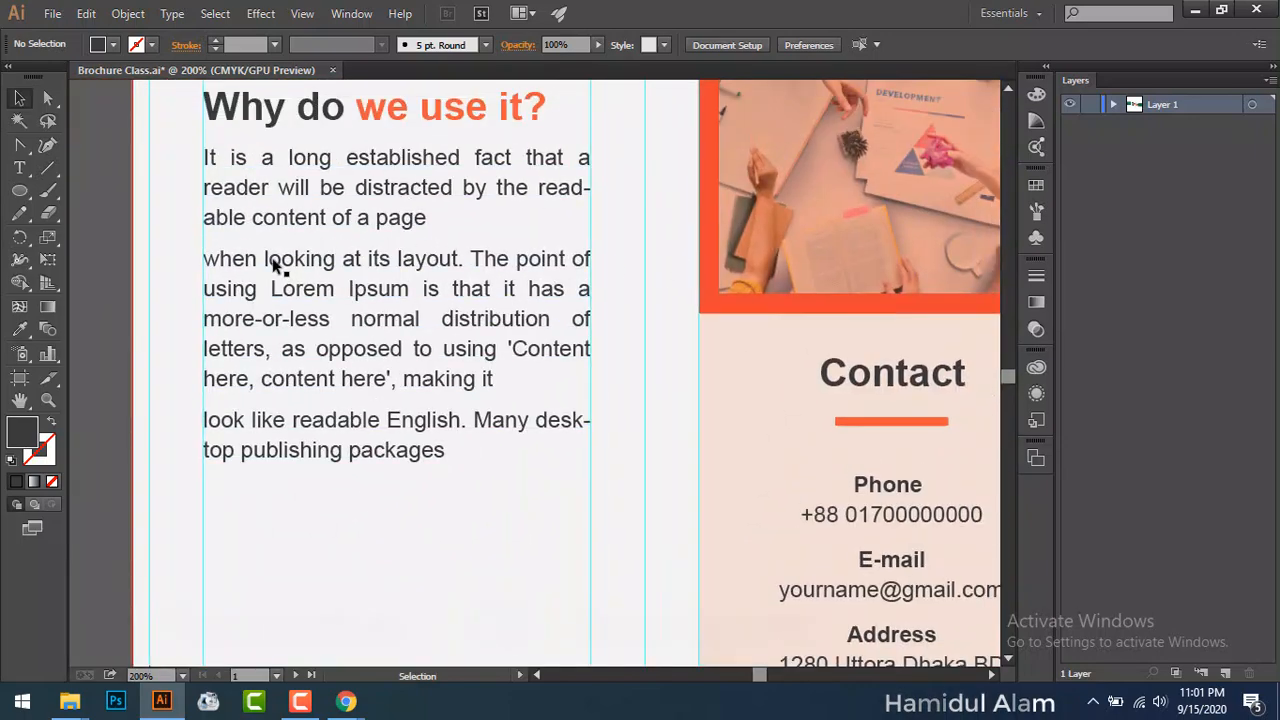
{"action": "double_click", "coordinate": [207, 257]}
{"action": "left_click_drag", "start_coordinate": [203, 257], "coordinate": [616, 262]}
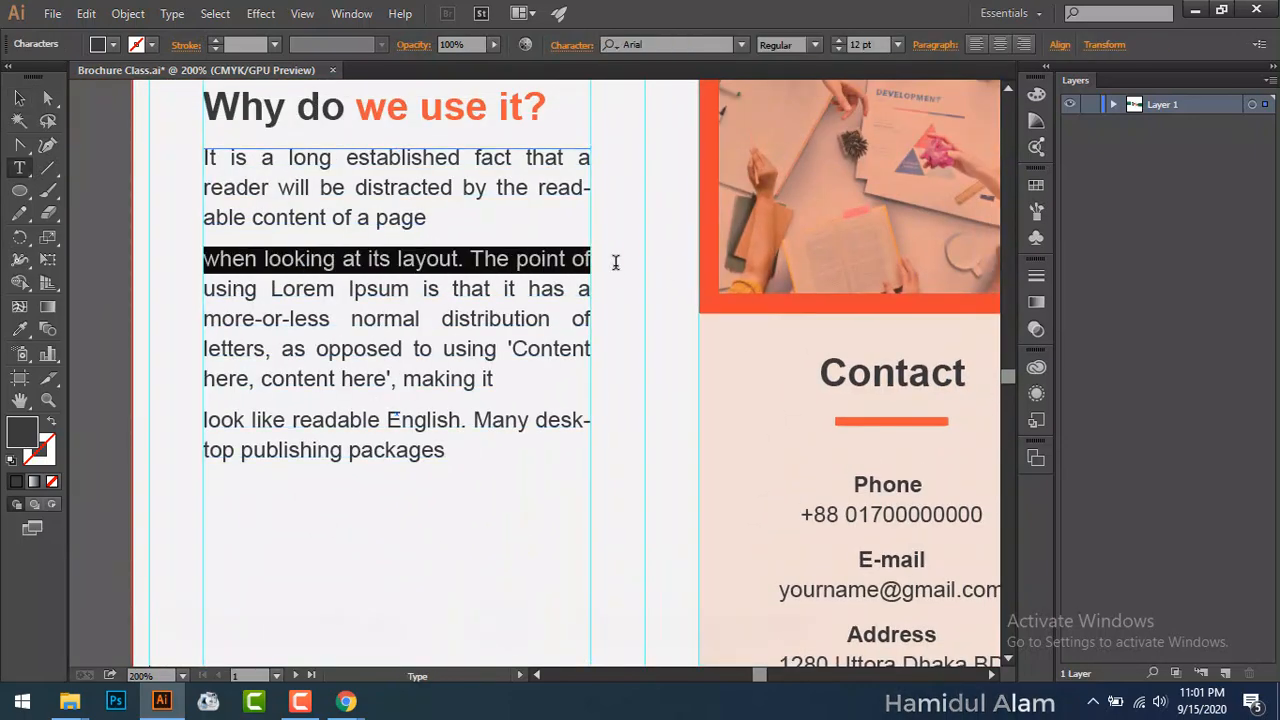
{"action": "left_click", "coordinate": [572, 45]}
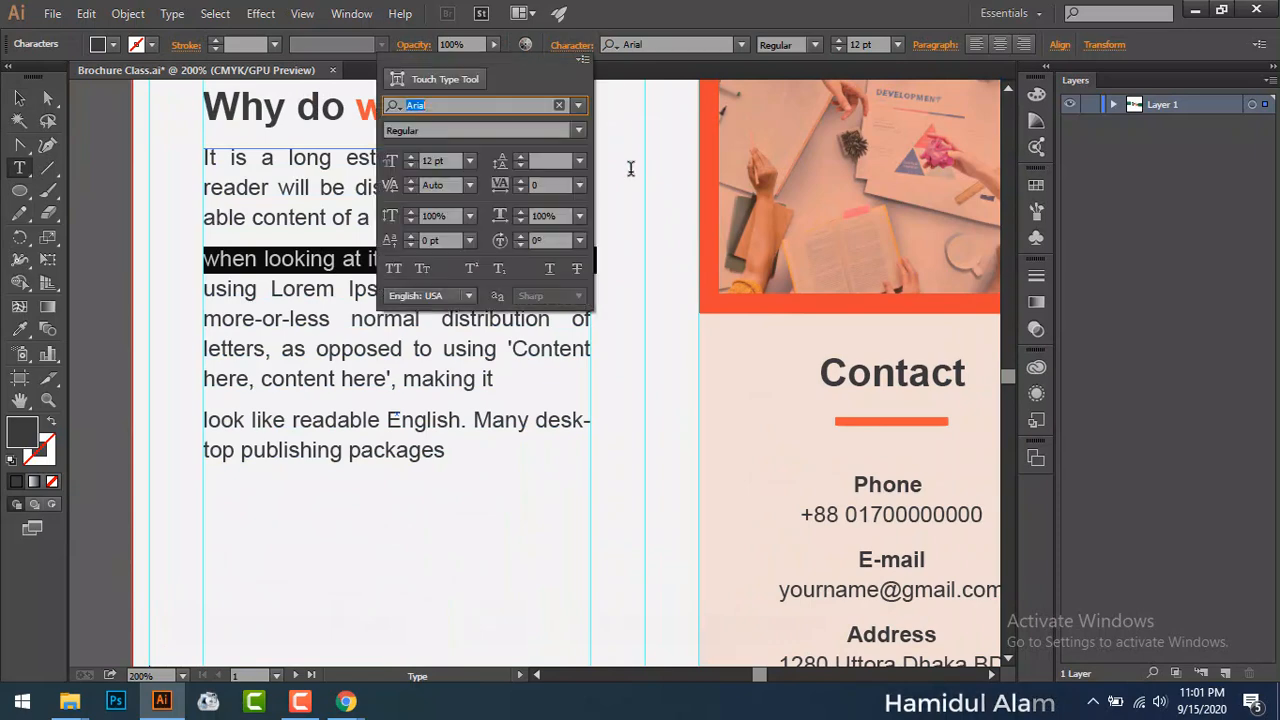
{"action": "left_click", "coordinate": [580, 161]}
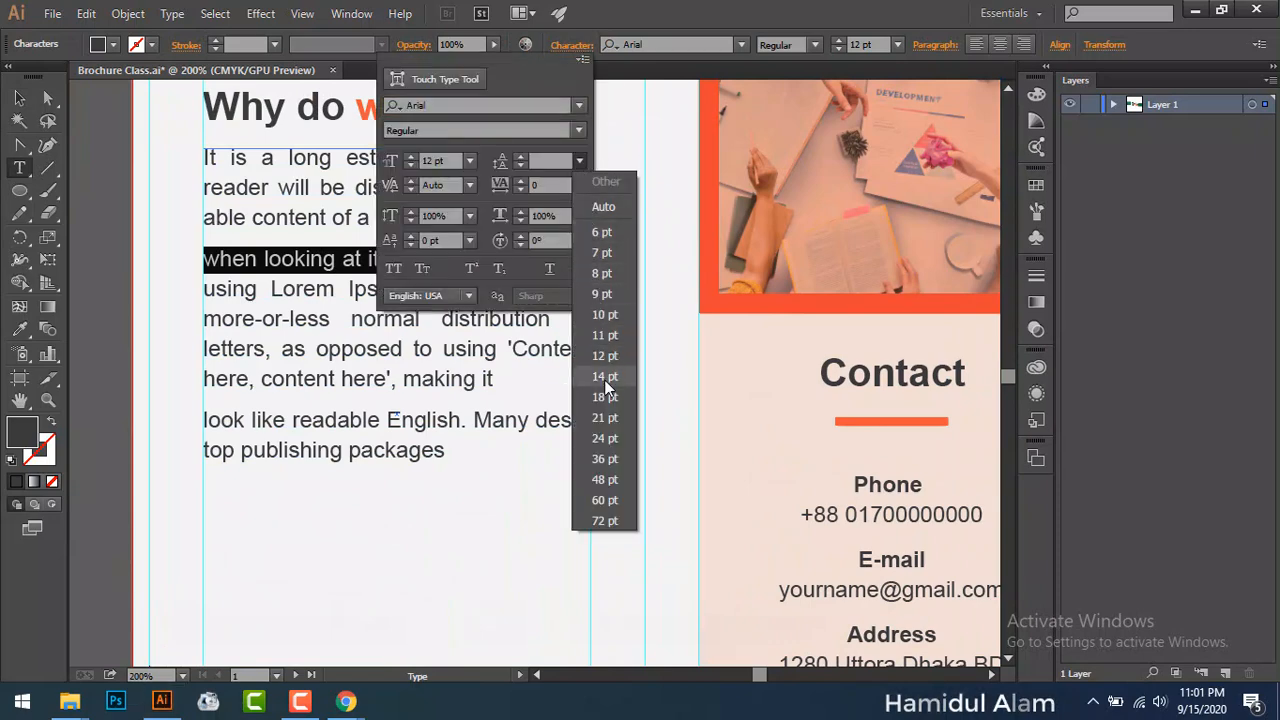
{"action": "left_click", "coordinate": [601, 438]}
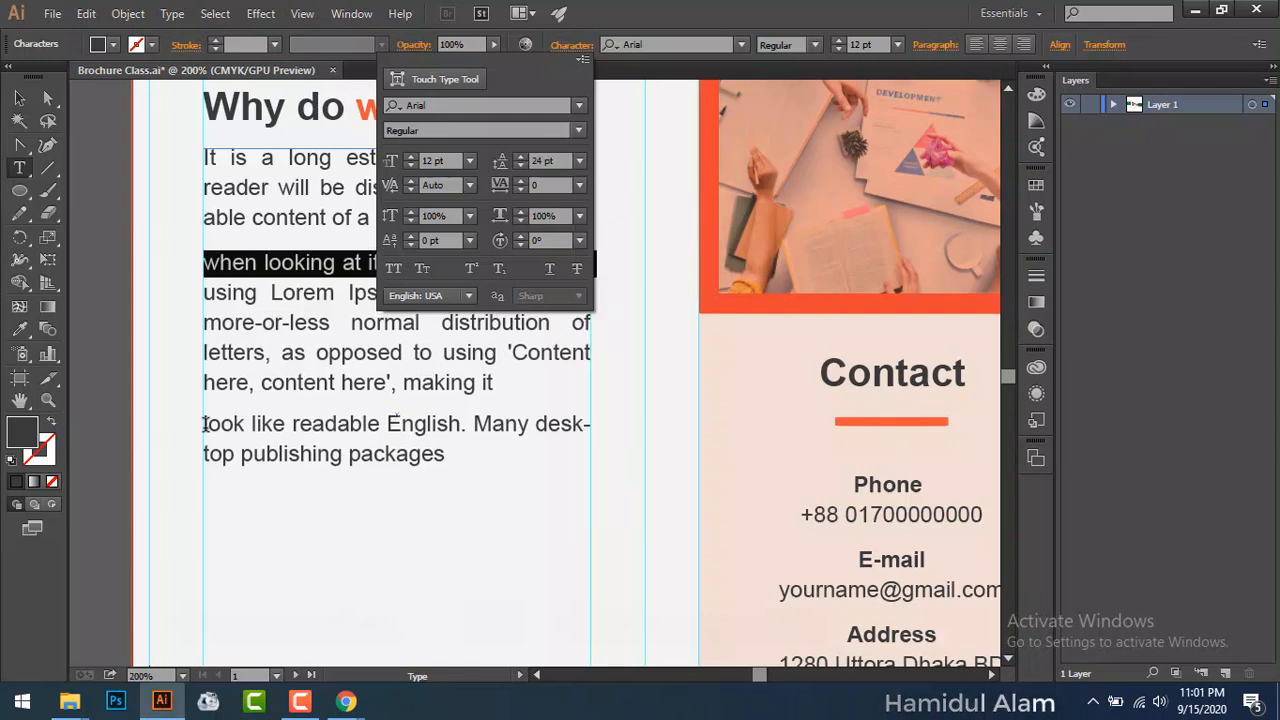
Step: Set 24 pt leading on the 'look like readable English' line
{"action": "left_click", "coordinate": [251, 424]}
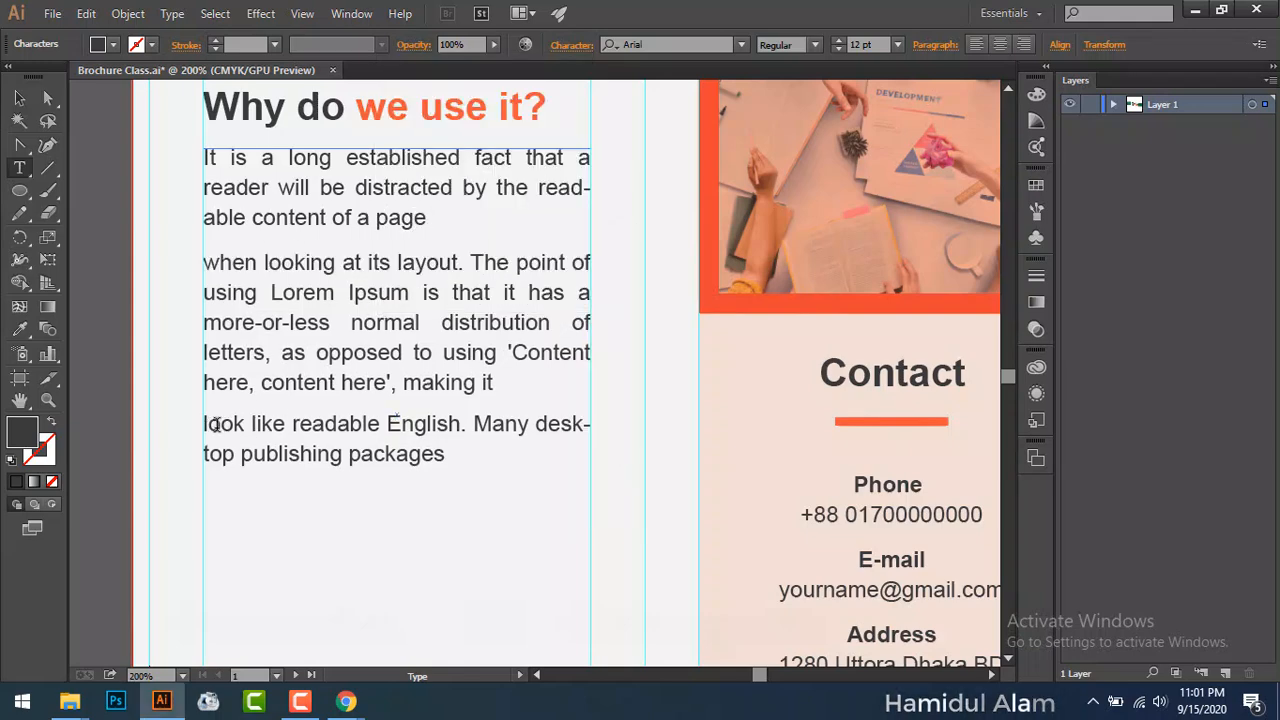
{"action": "left_click_drag", "start_coordinate": [203, 422], "coordinate": [603, 415]}
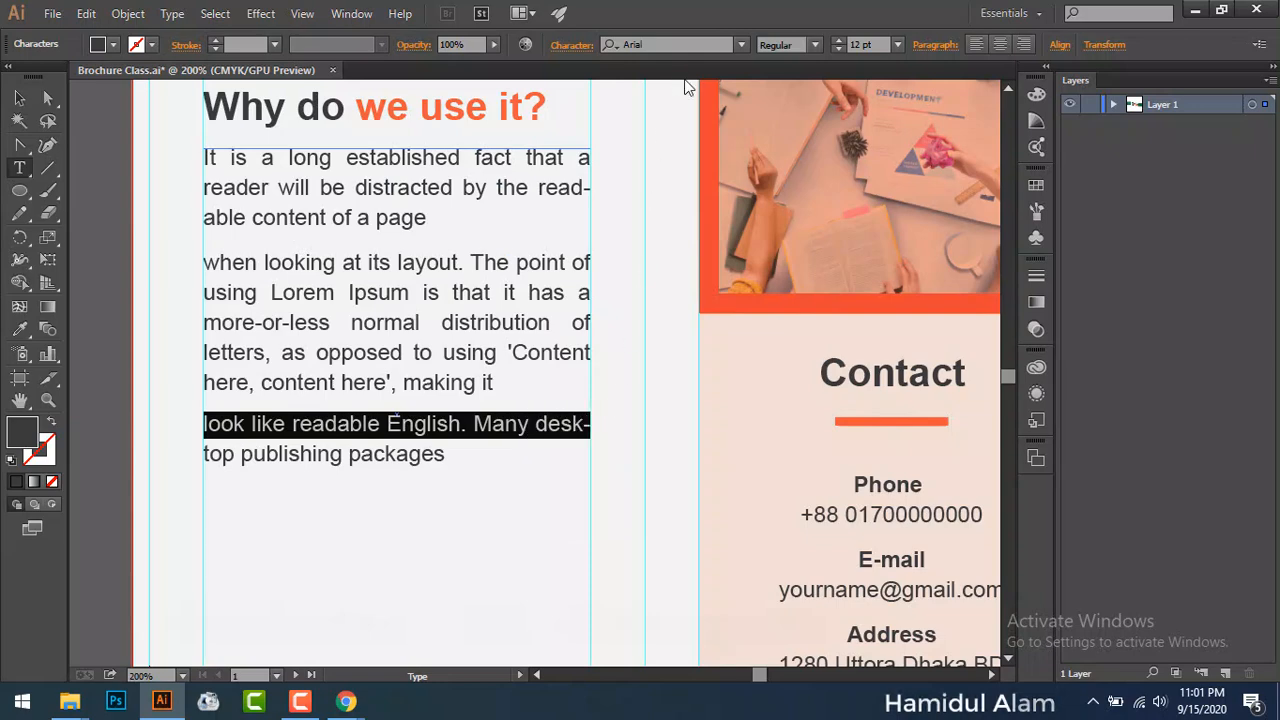
{"action": "left_click", "coordinate": [566, 46]}
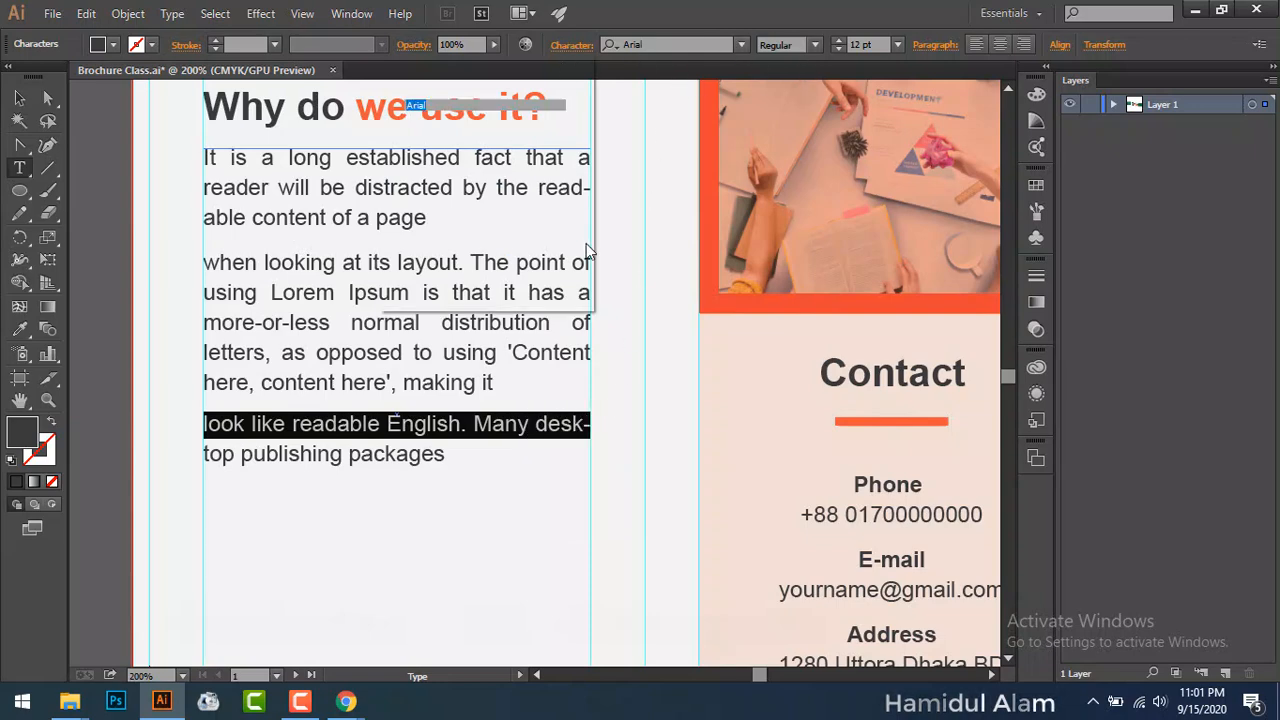
{"action": "left_click", "coordinate": [583, 162]}
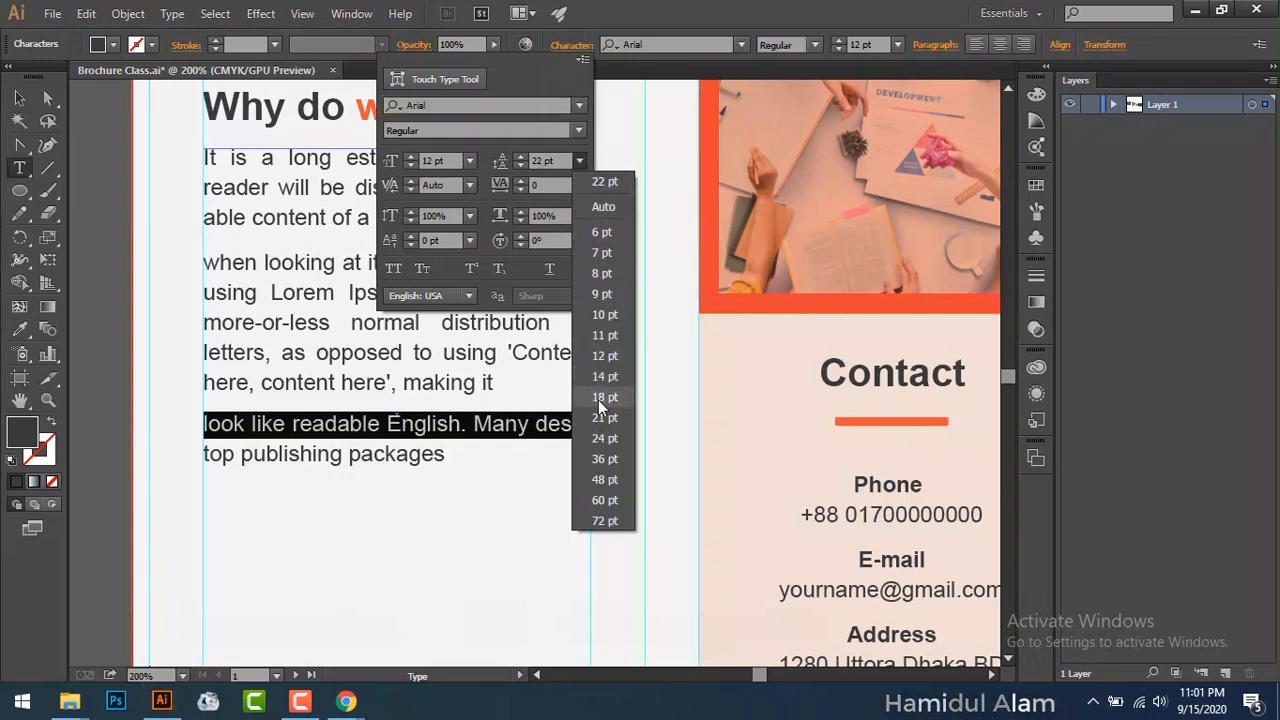
{"action": "left_click", "coordinate": [612, 440]}
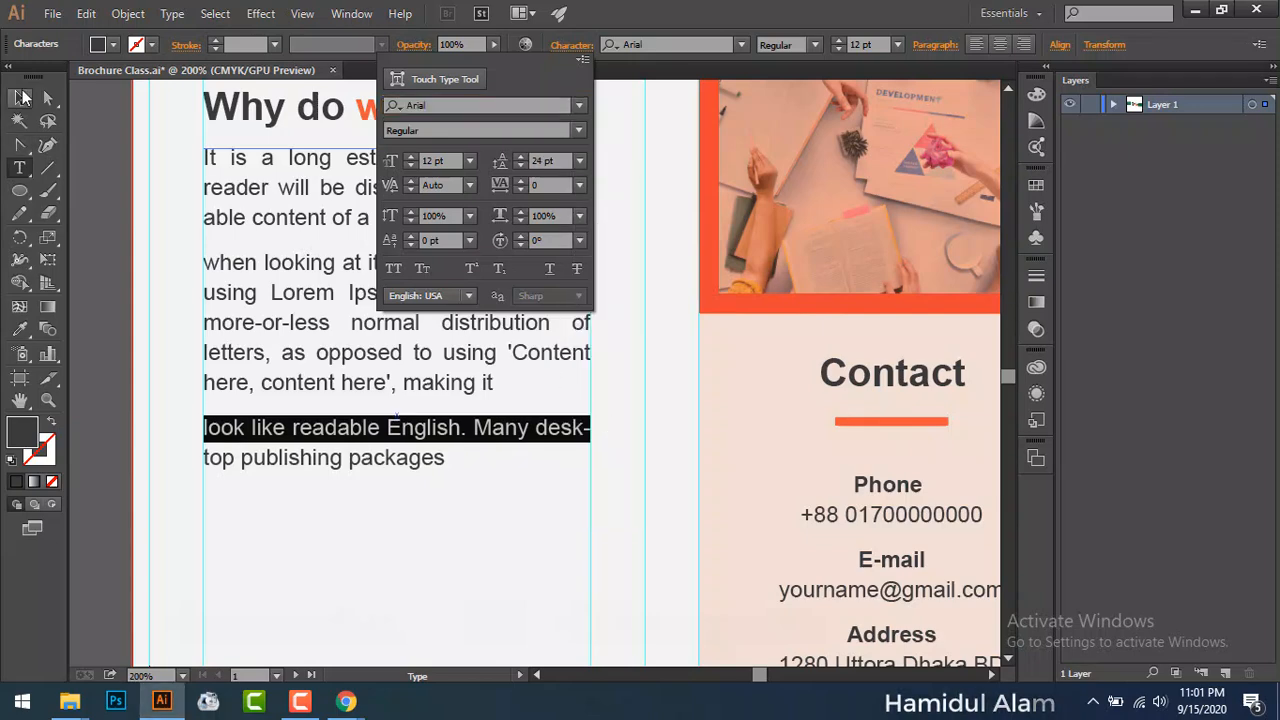
{"action": "left_click", "coordinate": [22, 97]}
{"action": "left_click", "coordinate": [90, 270]}
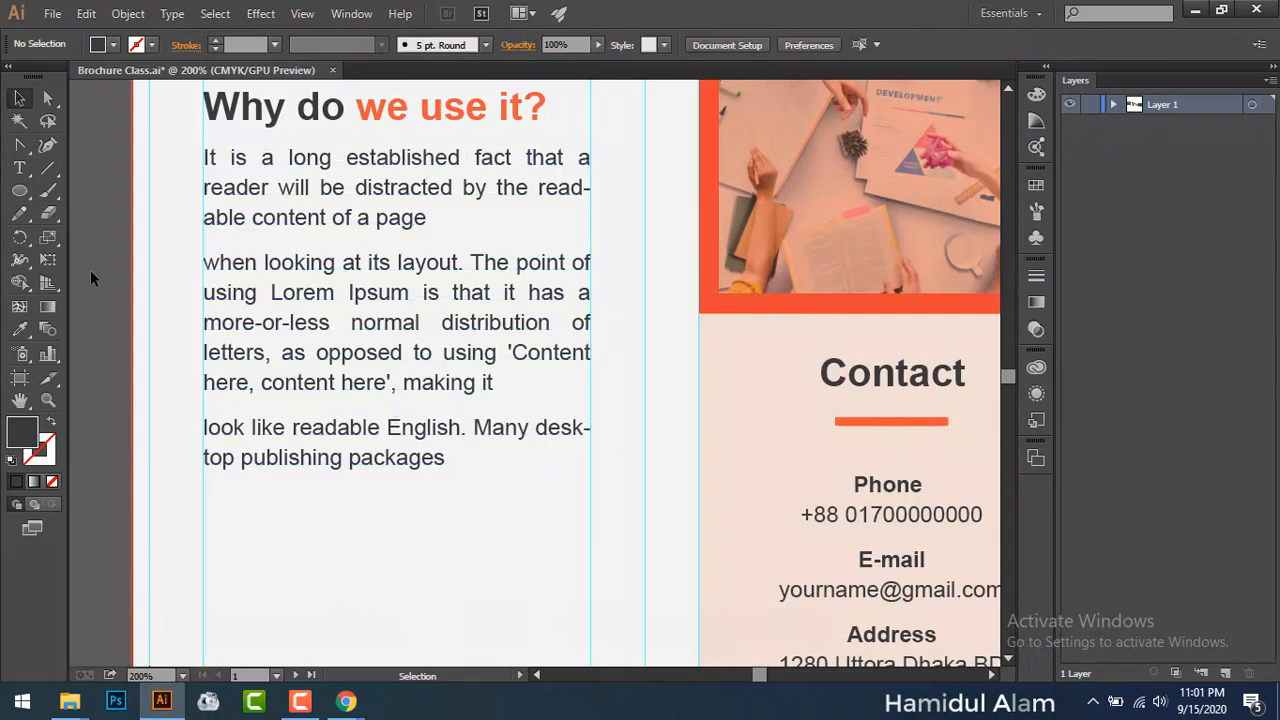
Step: Move the 'Why do we use it?' heading and its body text block upward
{"action": "scroll", "coordinate": [95, 315], "scroll_direction": "up", "scroll_amount": 1}
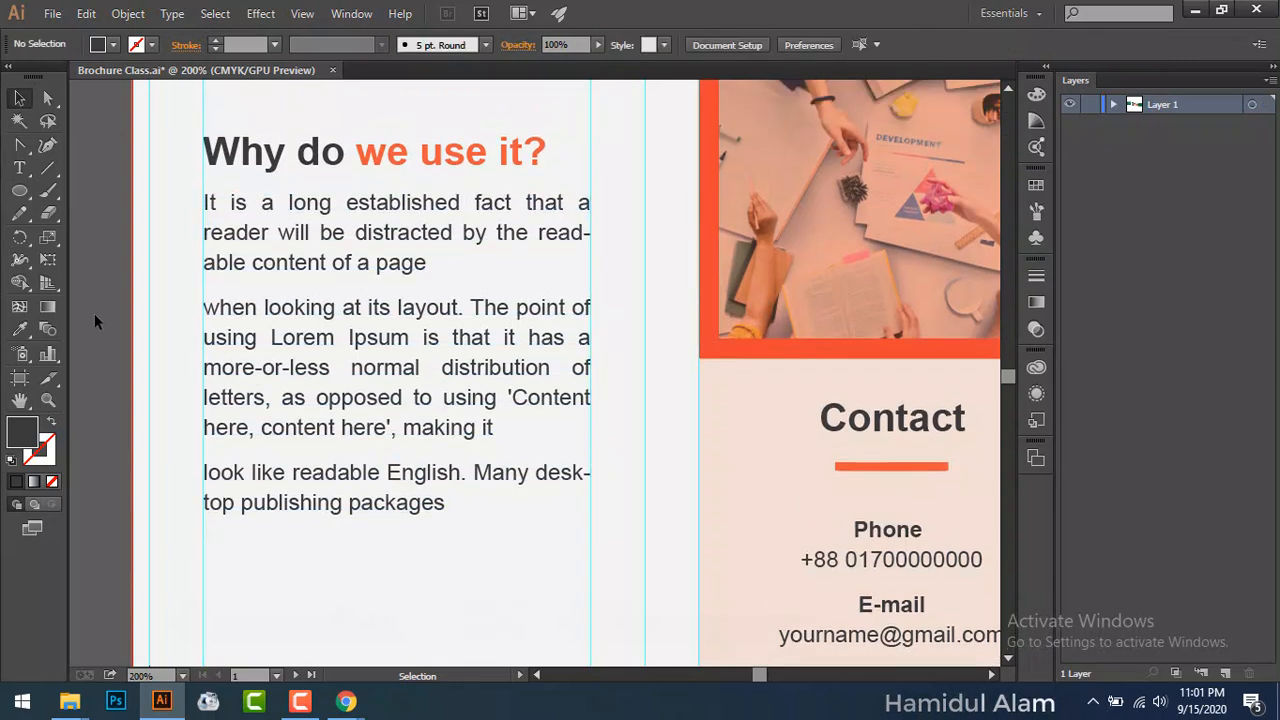
{"action": "scroll", "coordinate": [95, 318], "scroll_direction": "up", "scroll_amount": 2}
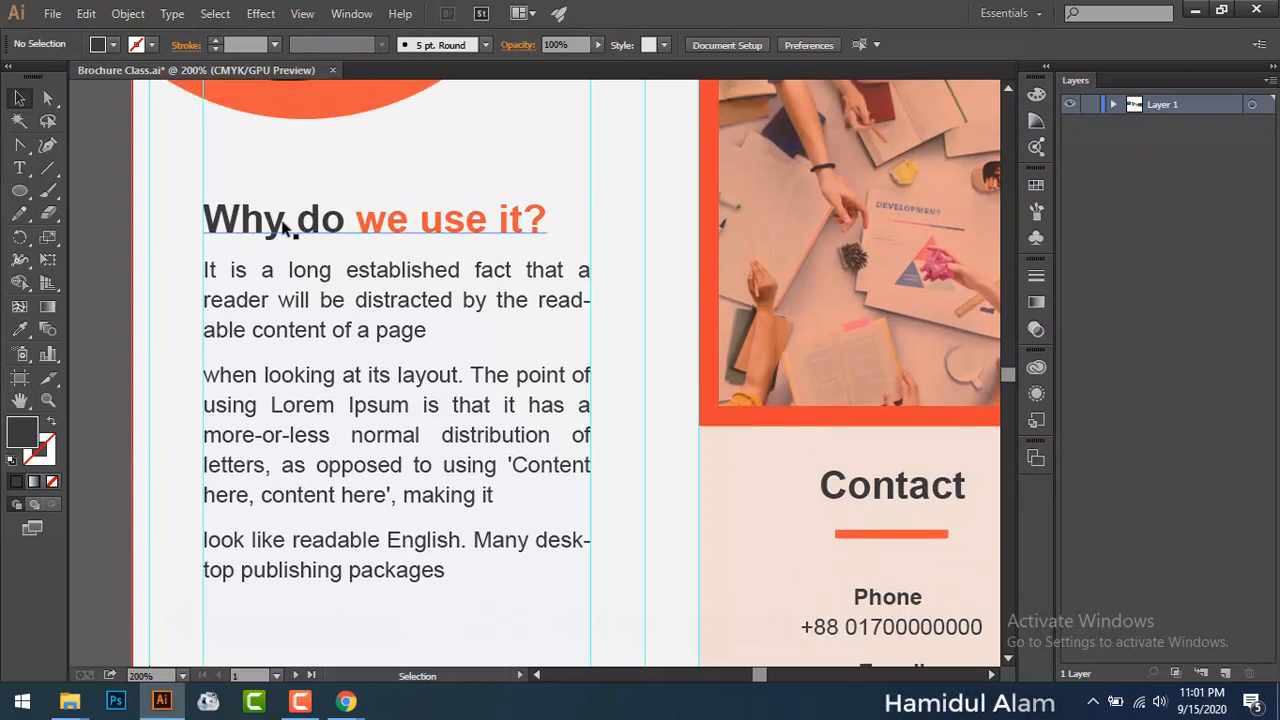
{"action": "left_click_drag", "start_coordinate": [284, 227], "coordinate": [284, 193]}
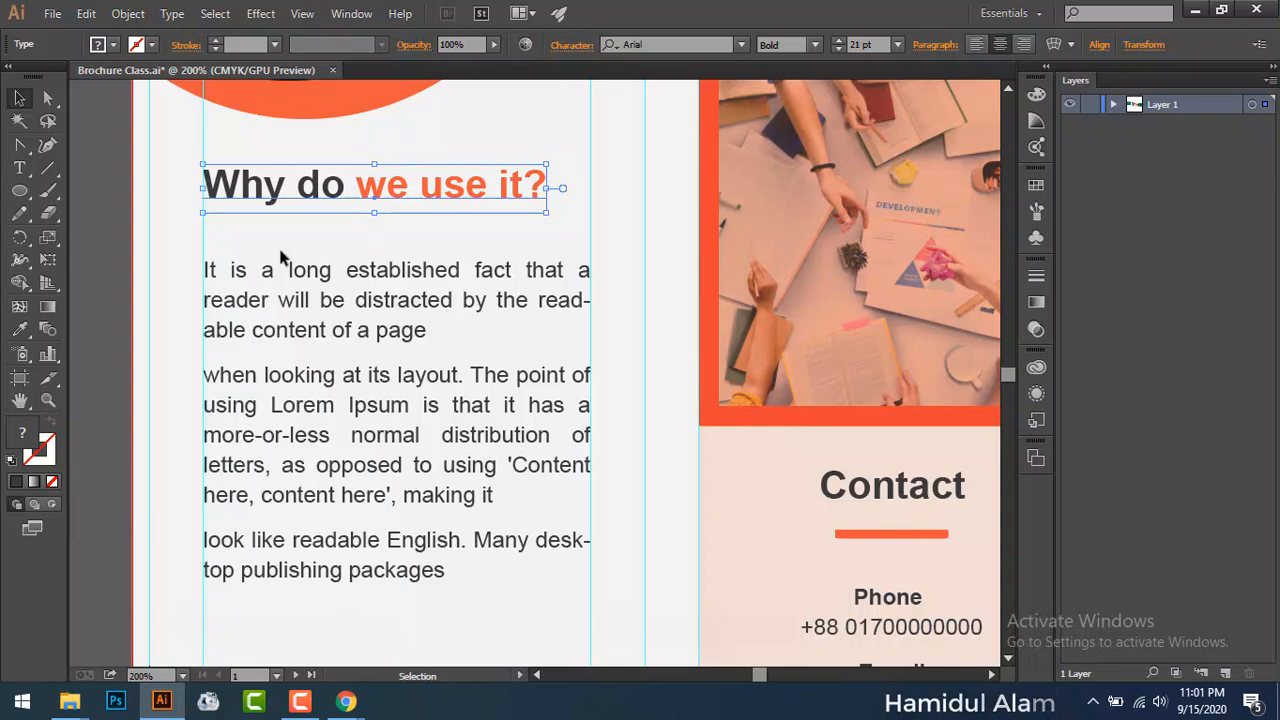
{"action": "left_click_drag", "start_coordinate": [306, 286], "coordinate": [300, 258]}
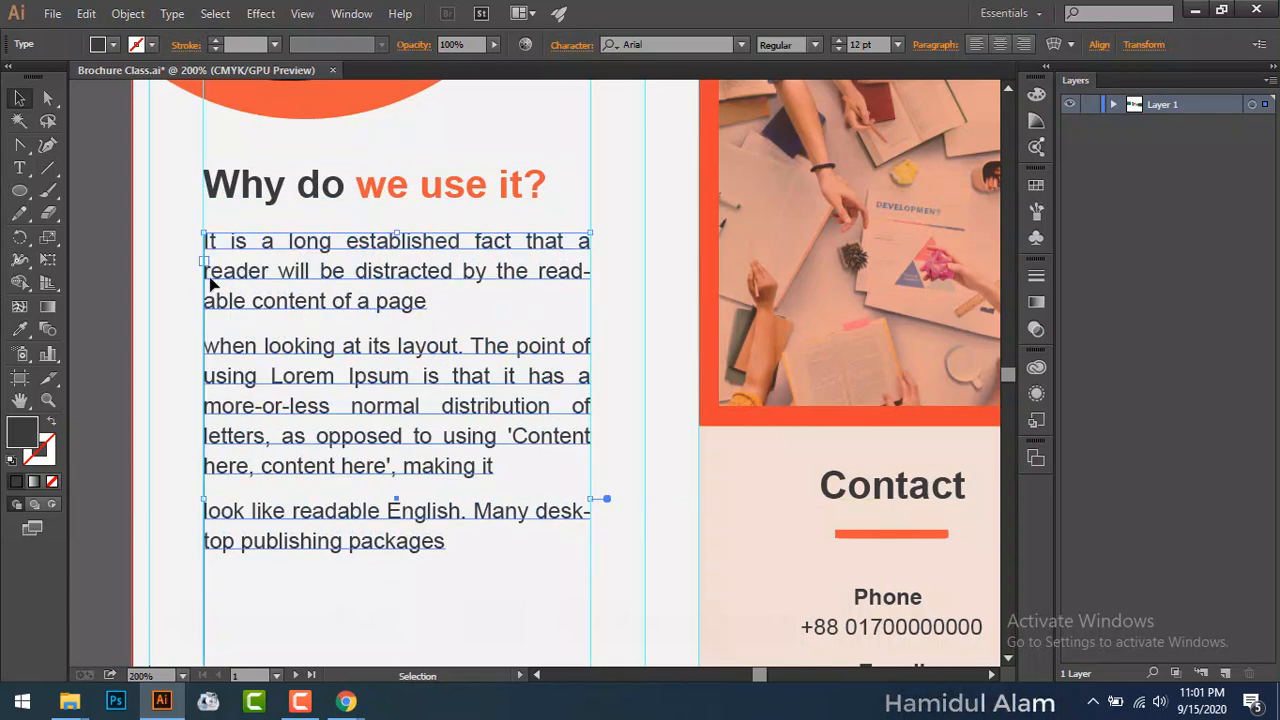
{"action": "key", "text": "Up"}
{"action": "key", "text": "Up"}
{"action": "left_click", "coordinate": [86, 327]}
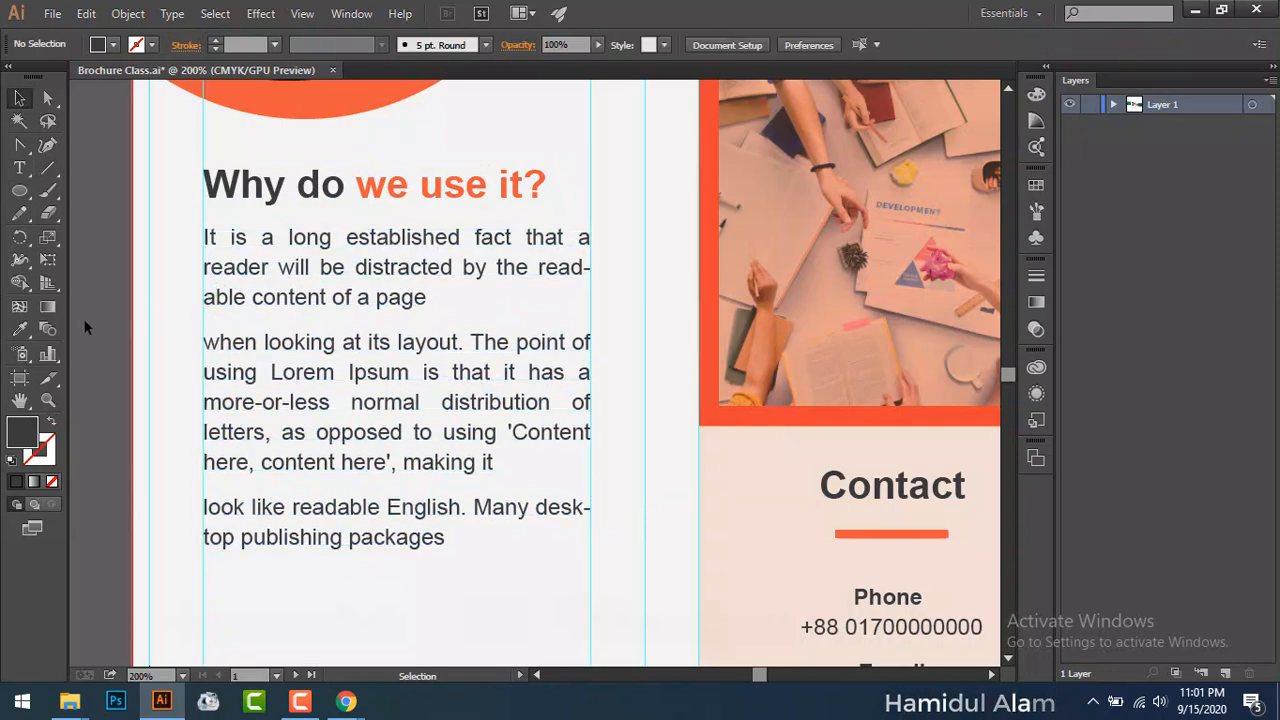
Step: Extend the body text frame downward and fit the brochure in the window
{"action": "scroll", "coordinate": [337, 400], "scroll_direction": "down", "scroll_amount": 5}
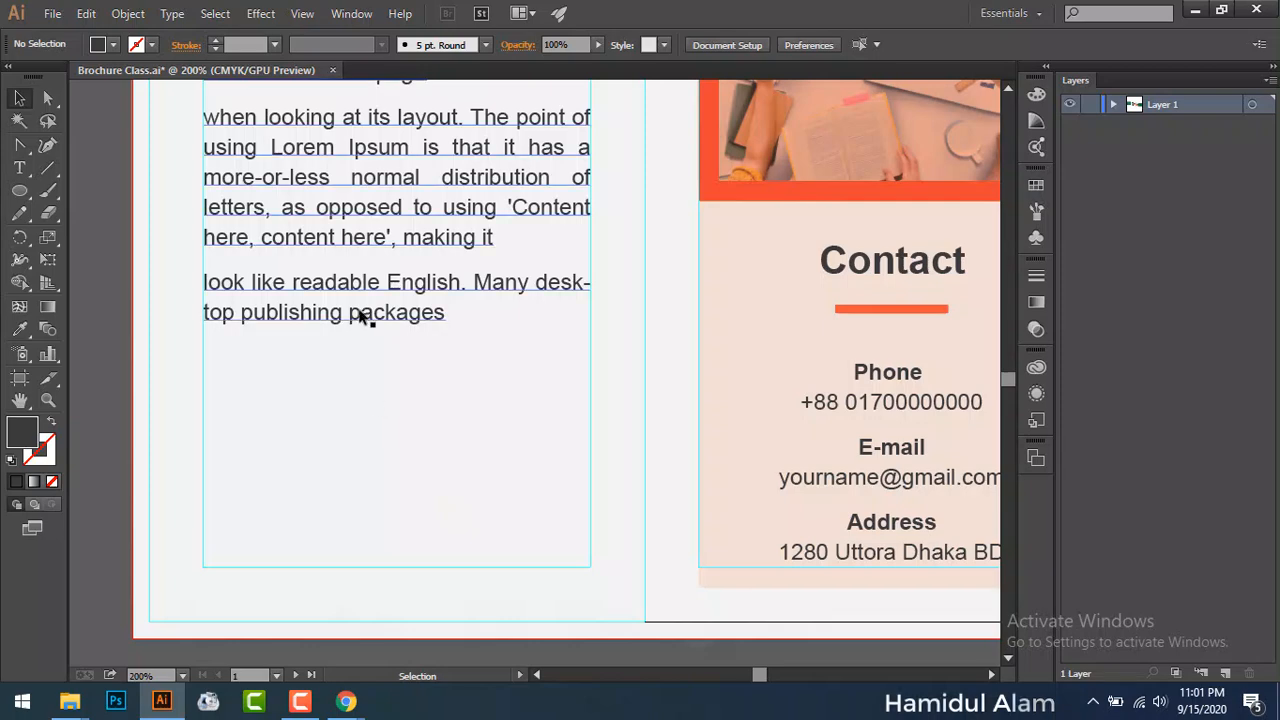
{"action": "left_click", "coordinate": [362, 316]}
{"action": "left_click_drag", "start_coordinate": [397, 545], "coordinate": [389, 567]}
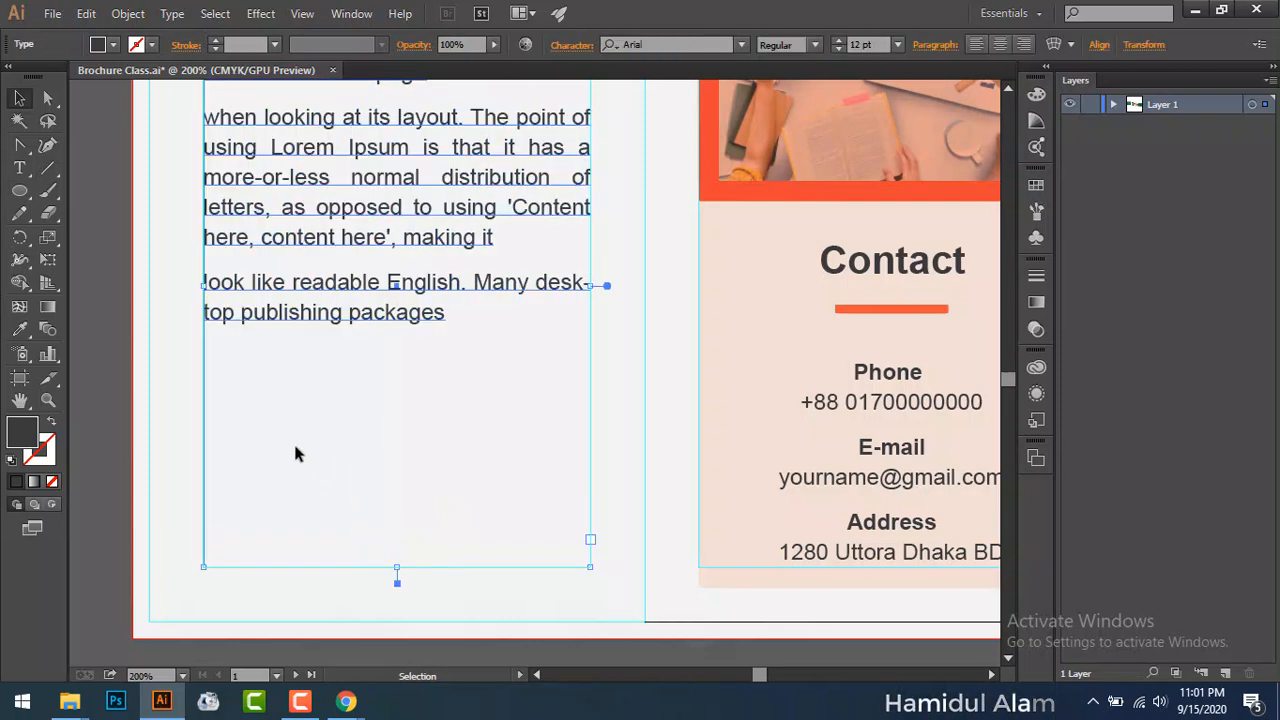
{"action": "scroll", "coordinate": [173, 382], "scroll_direction": "up", "scroll_amount": 1}
{"action": "left_click", "coordinate": [173, 382]}
{"action": "key", "text": "a"}
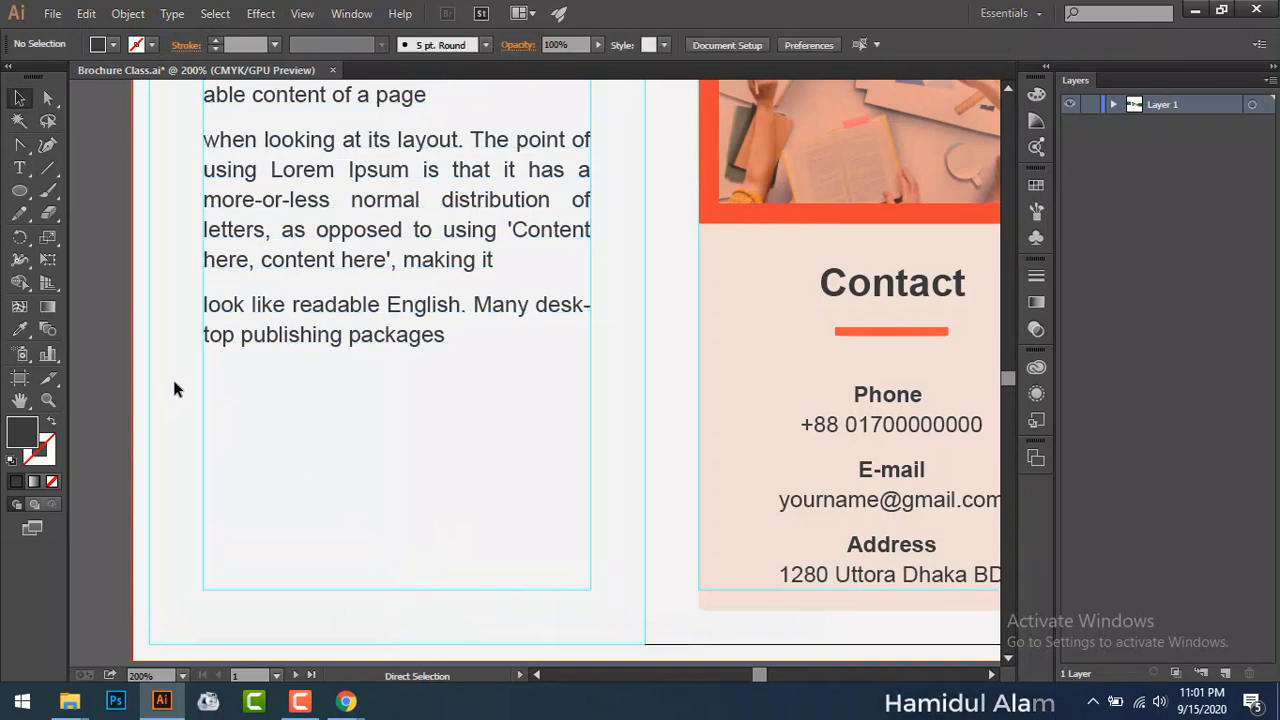
{"action": "key", "text": "ctrl+0"}
Step: Save the brochure with File > Save
{"action": "key", "text": "v"}
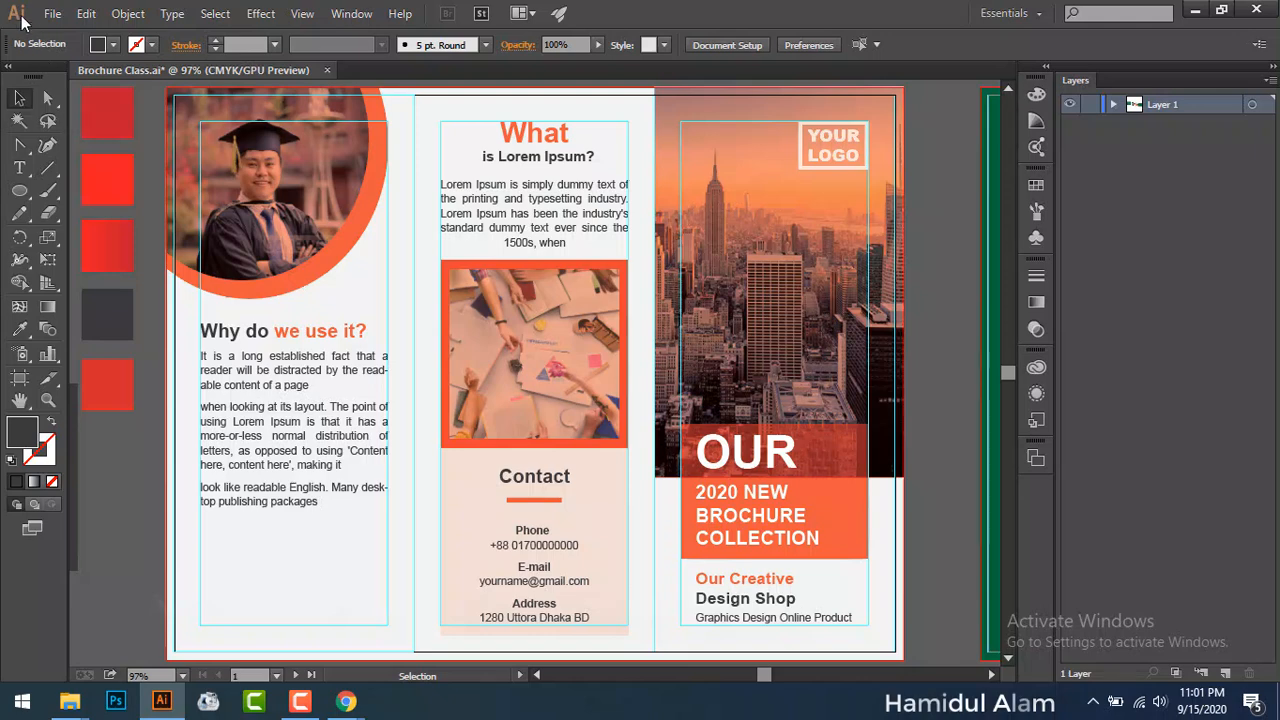
{"action": "left_click", "coordinate": [52, 14]}
{"action": "left_click", "coordinate": [77, 168]}
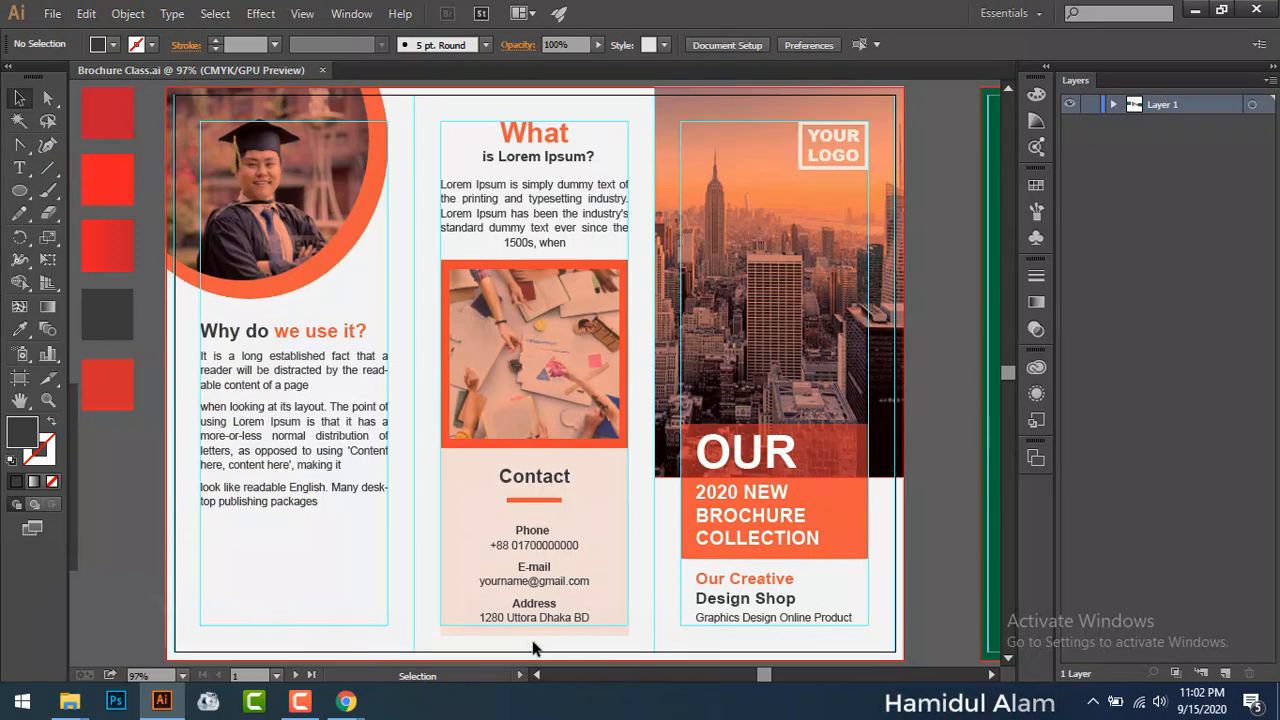
Step: Set the Contact panel's background rectangle to 5% opacity
{"action": "left_click", "coordinate": [483, 523]}
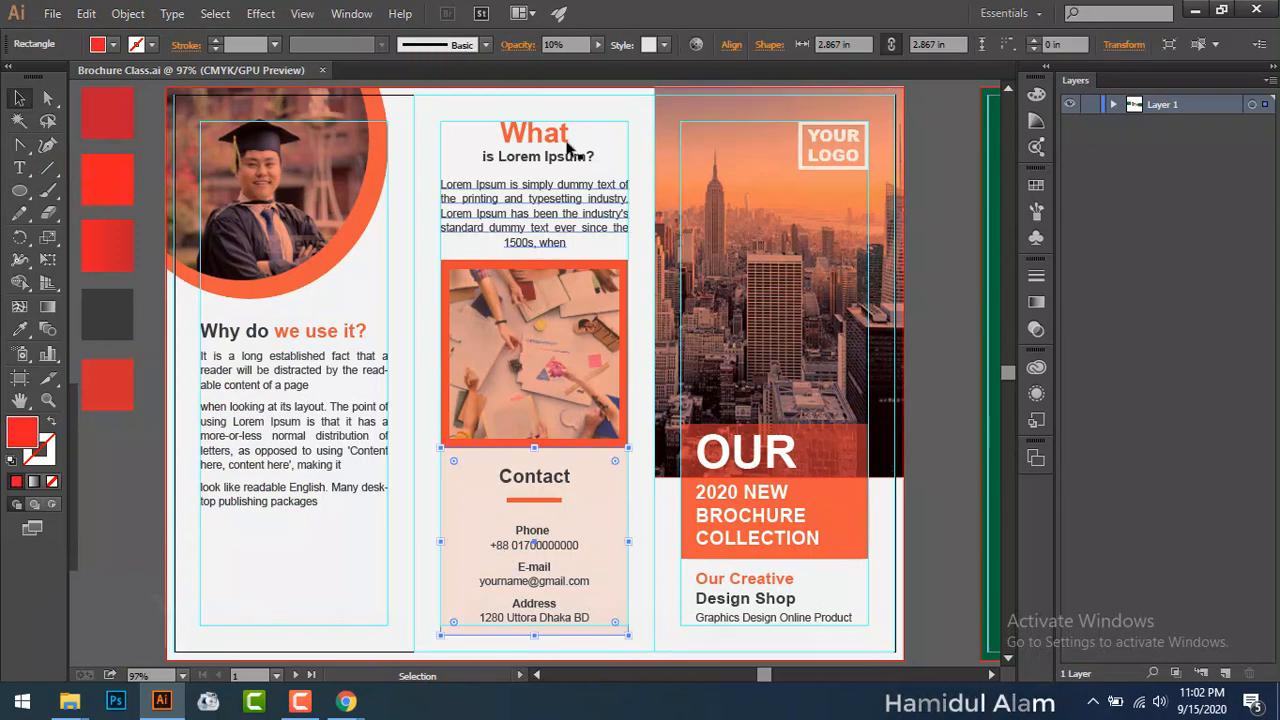
{"action": "left_click", "coordinate": [541, 45]}
{"action": "type", "text": "5"}
{"action": "key", "text": "Return"}
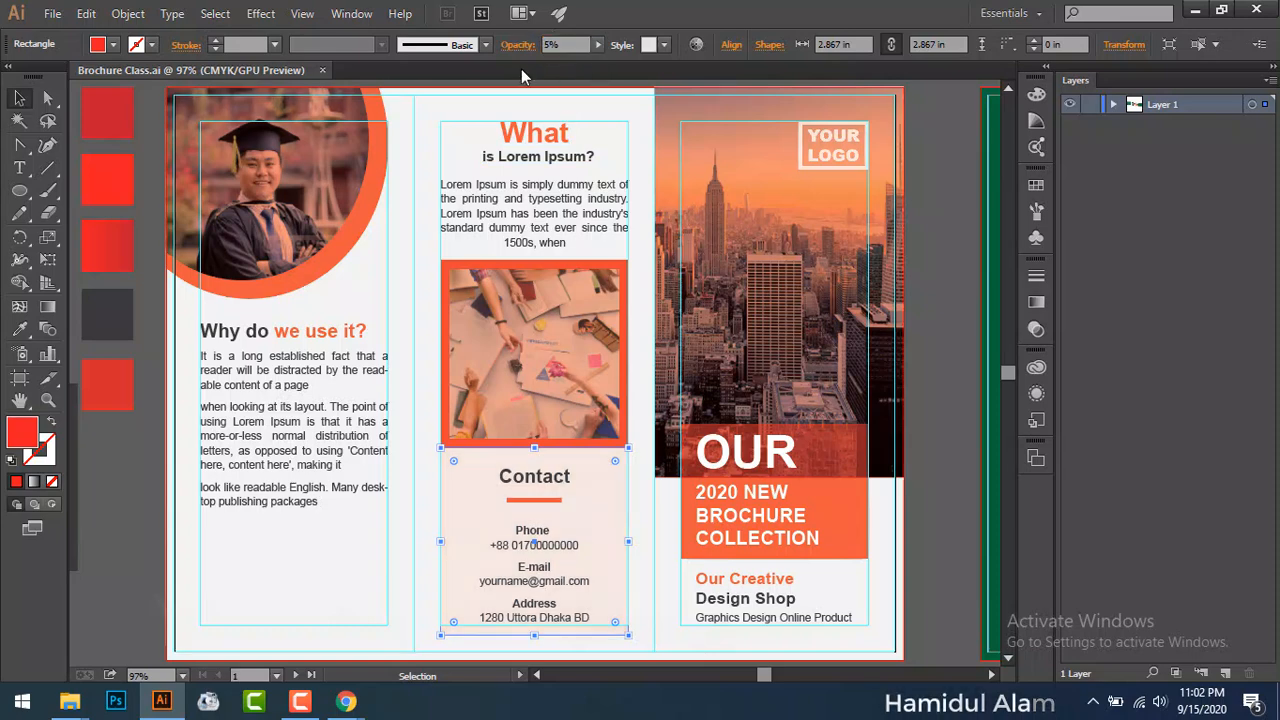
{"action": "left_click", "coordinate": [141, 516]}
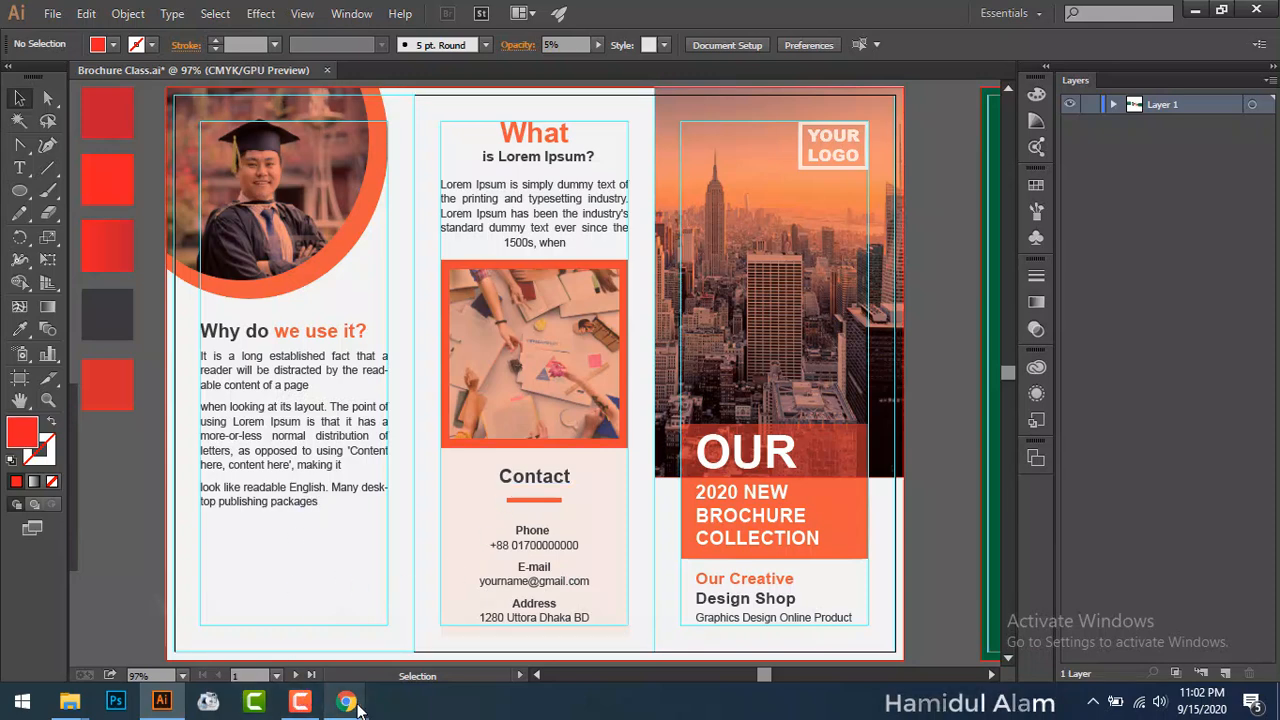
{"action": "mouse_move", "coordinate": [358, 708]}
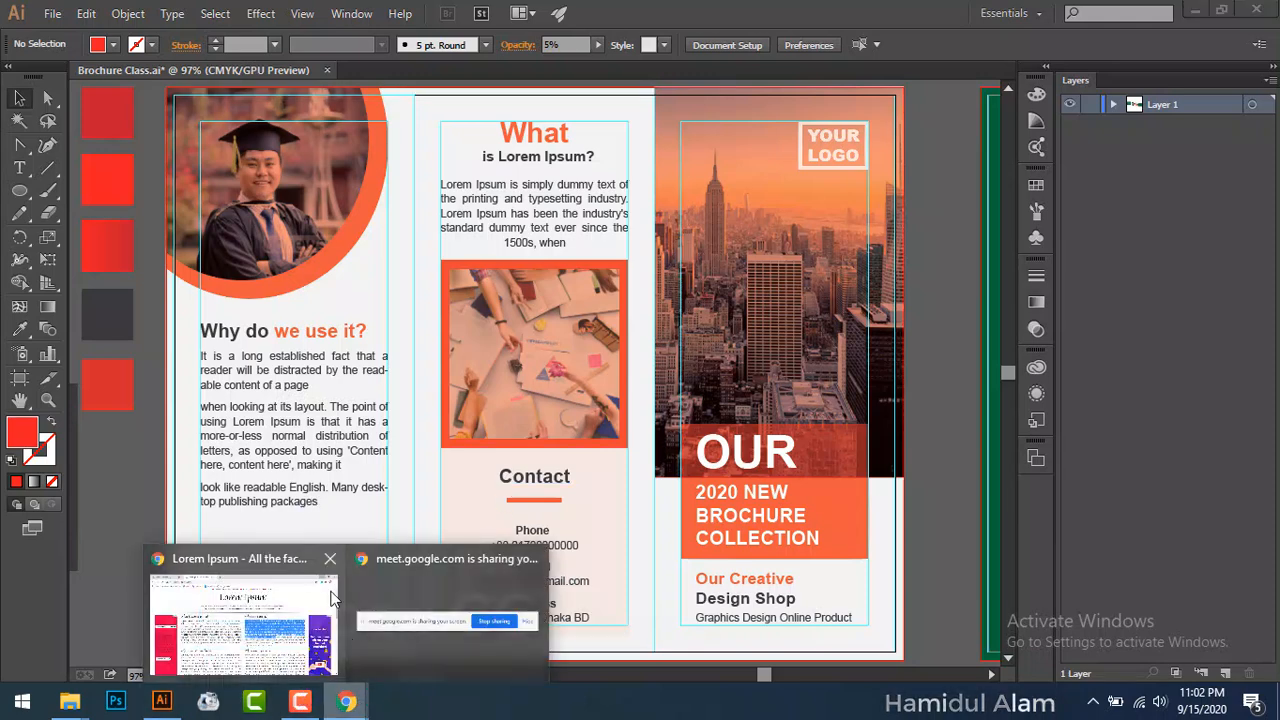
Step: Copy the opening sentence of 'What is Lorem Ipsum?' on lipsum.com, then minimize Chrome
{"action": "left_click", "coordinate": [231, 640]}
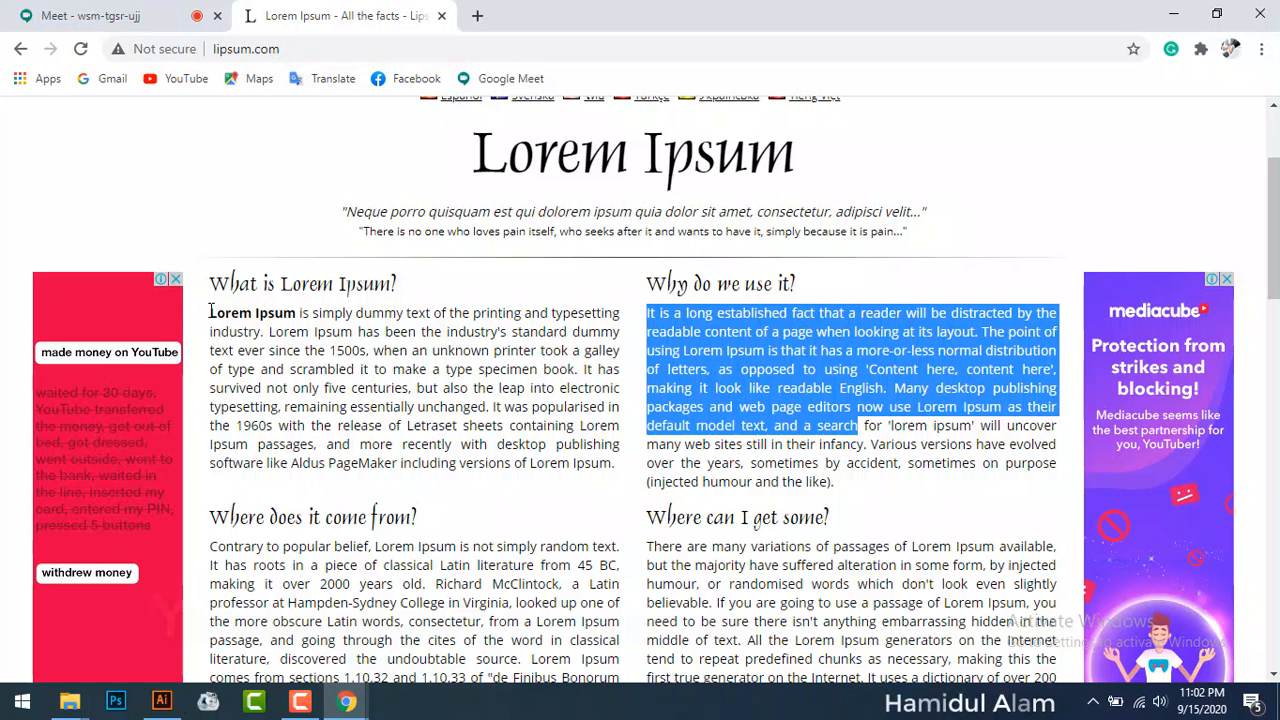
{"action": "left_click_drag", "start_coordinate": [210, 314], "coordinate": [264, 334]}
{"action": "key", "text": "ctrl+c"}
{"action": "right_click", "coordinate": [264, 334]}
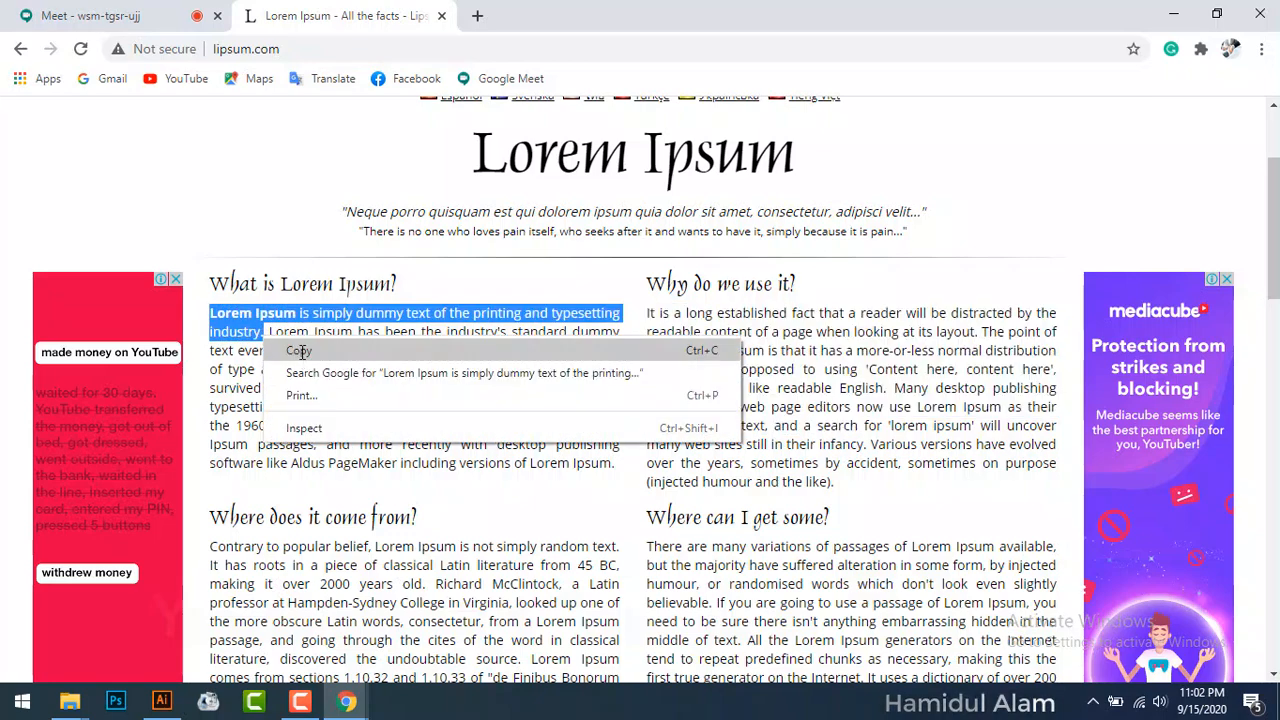
{"action": "left_click", "coordinate": [300, 351]}
{"action": "left_click", "coordinate": [1177, 16]}
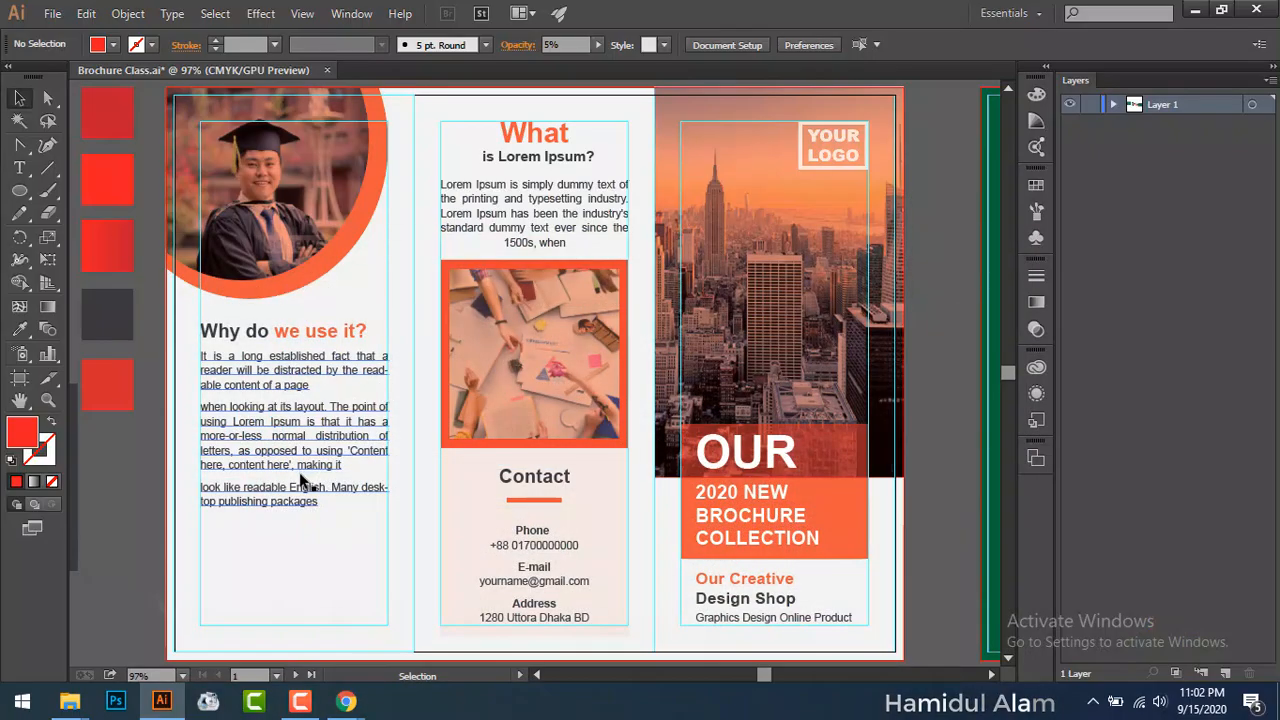
Step: Zoom to 150%, pull a vertical guide into the left panel, and draw a text frame below the paragraphs
{"action": "key", "text": "ctrl+equal"}
{"action": "key", "text": "ctrl+equal"}
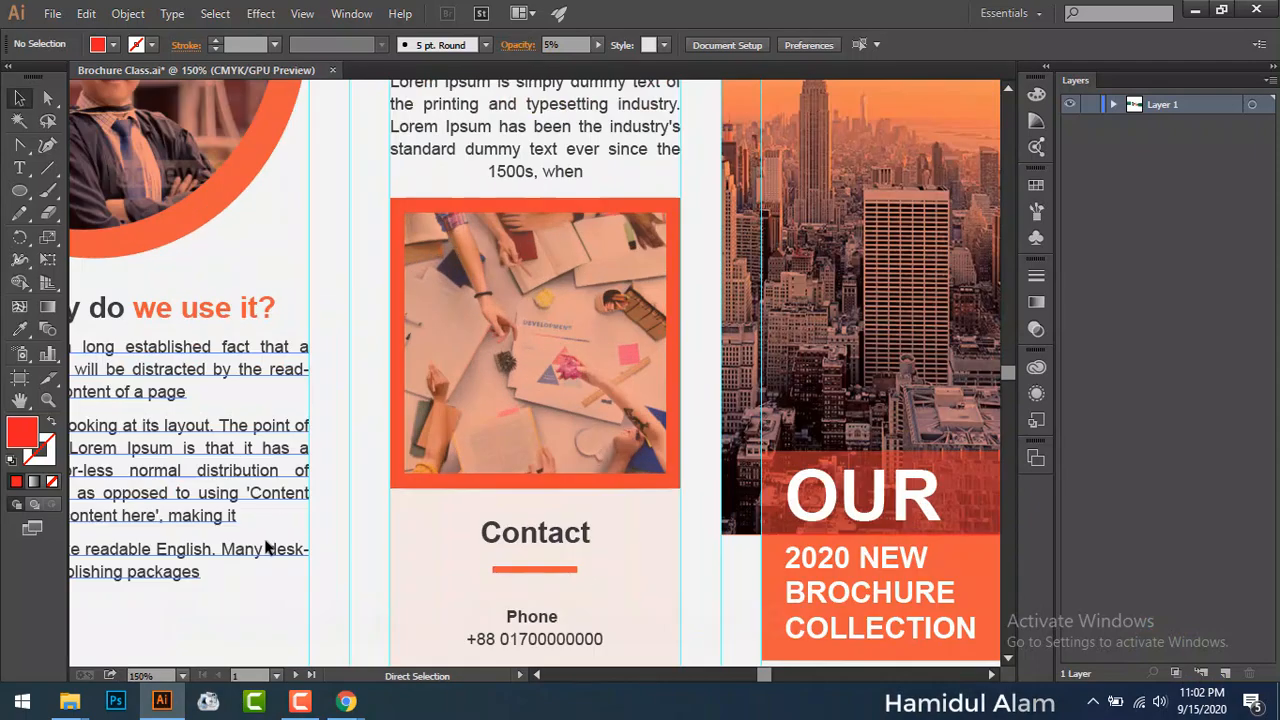
{"action": "left_click_drag", "start_coordinate": [235, 487], "coordinate": [528, 249]}
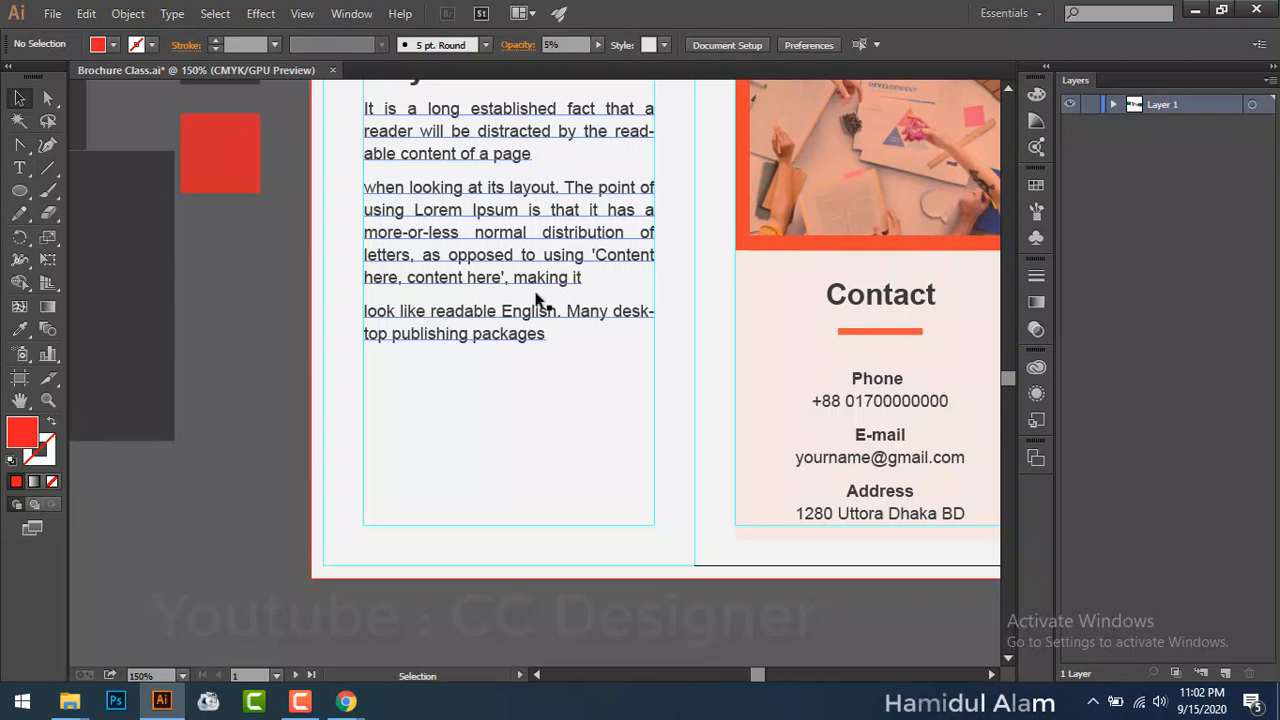
{"action": "left_click", "coordinate": [20, 169]}
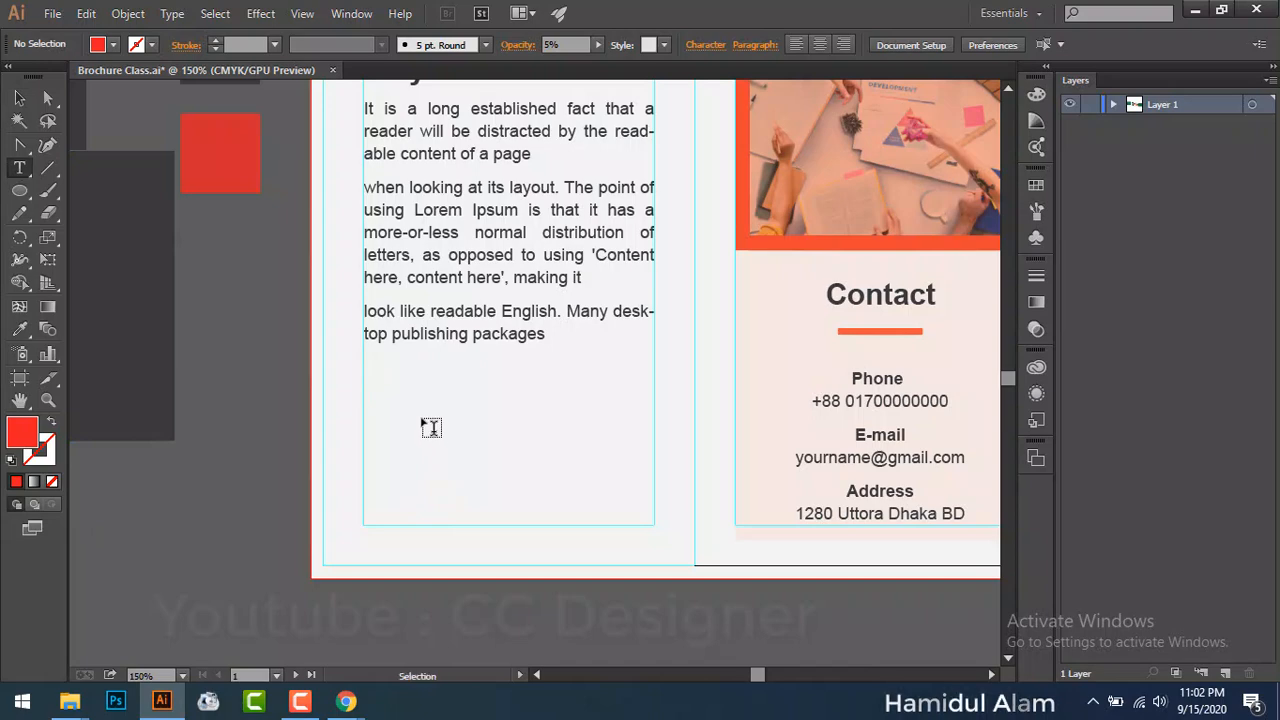
{"action": "key", "text": "ctrl+r"}
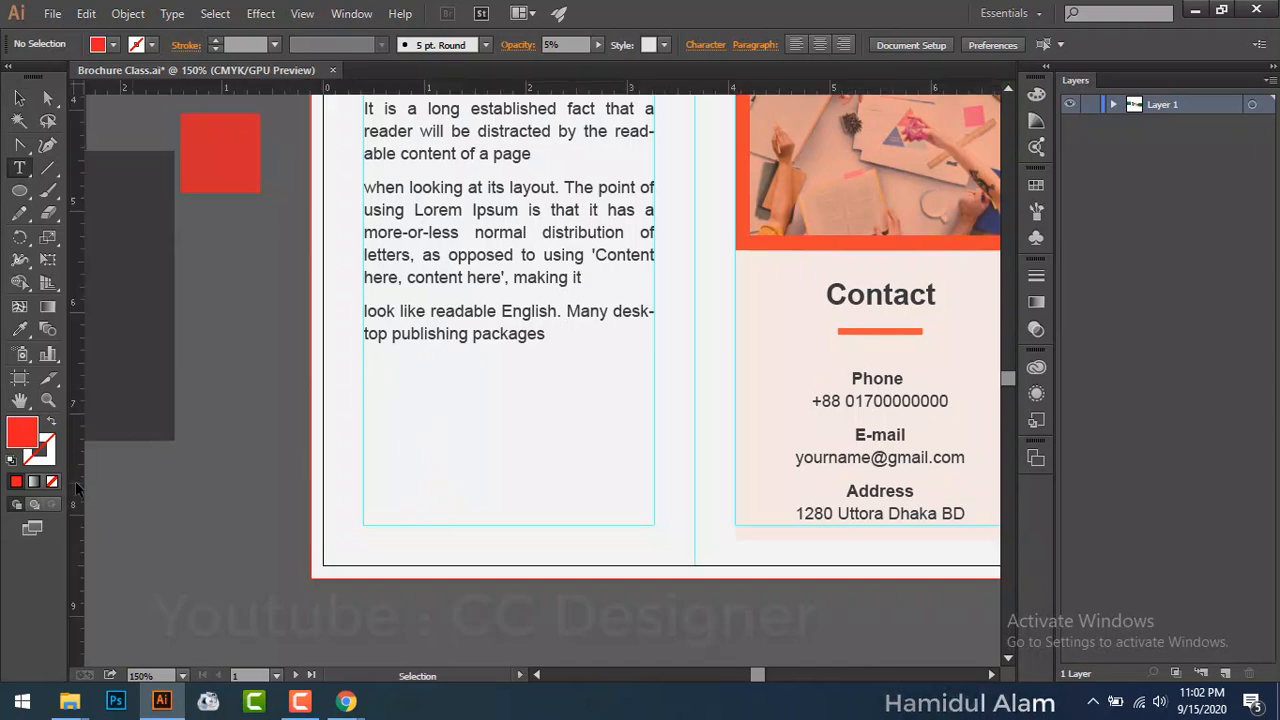
{"action": "left_click_drag", "start_coordinate": [76, 490], "coordinate": [416, 496]}
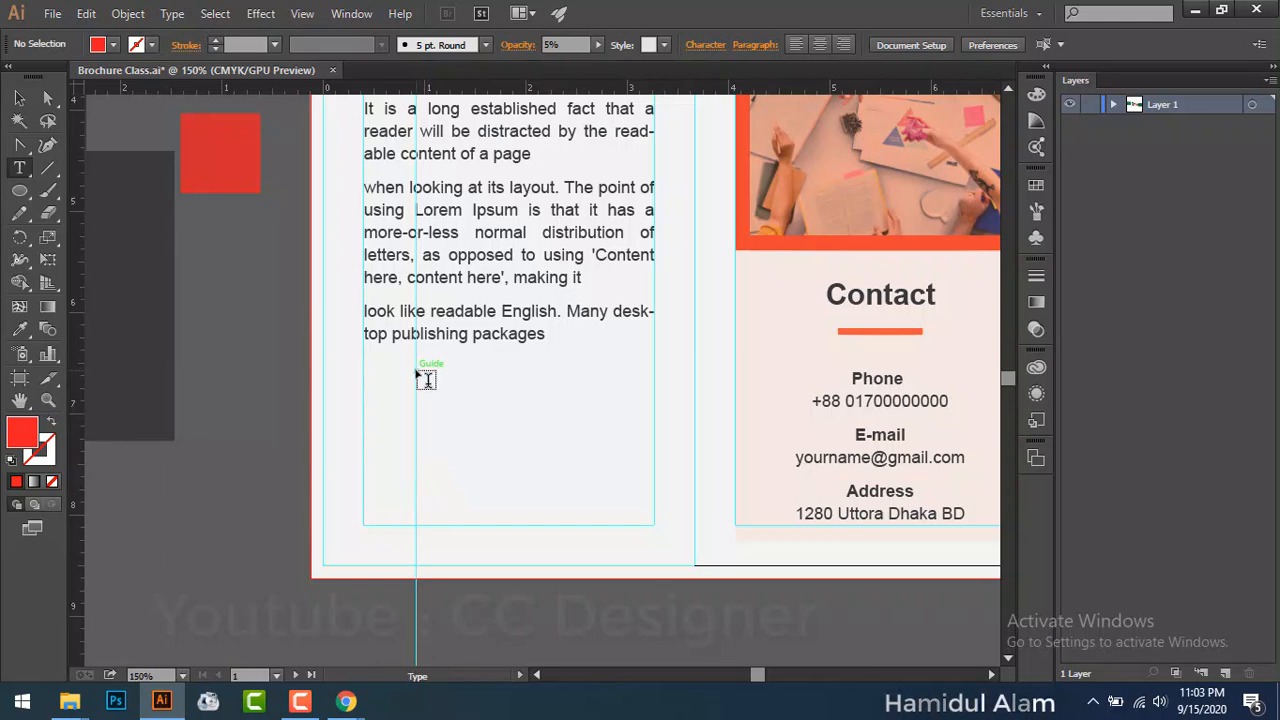
{"action": "left_click_drag", "start_coordinate": [416, 376], "coordinate": [655, 525]}
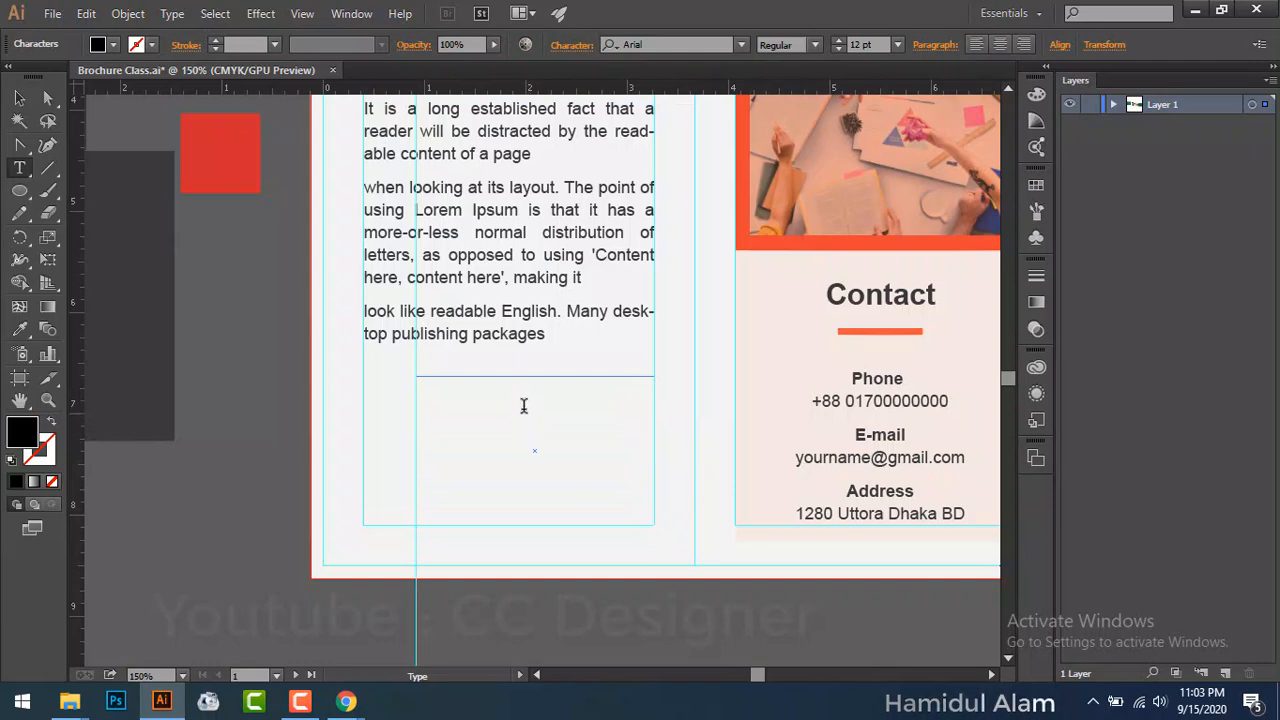
Step: Paste the Lorem Ipsum text into the frame and set its leading to Auto
{"action": "key", "text": "ctrl+v"}
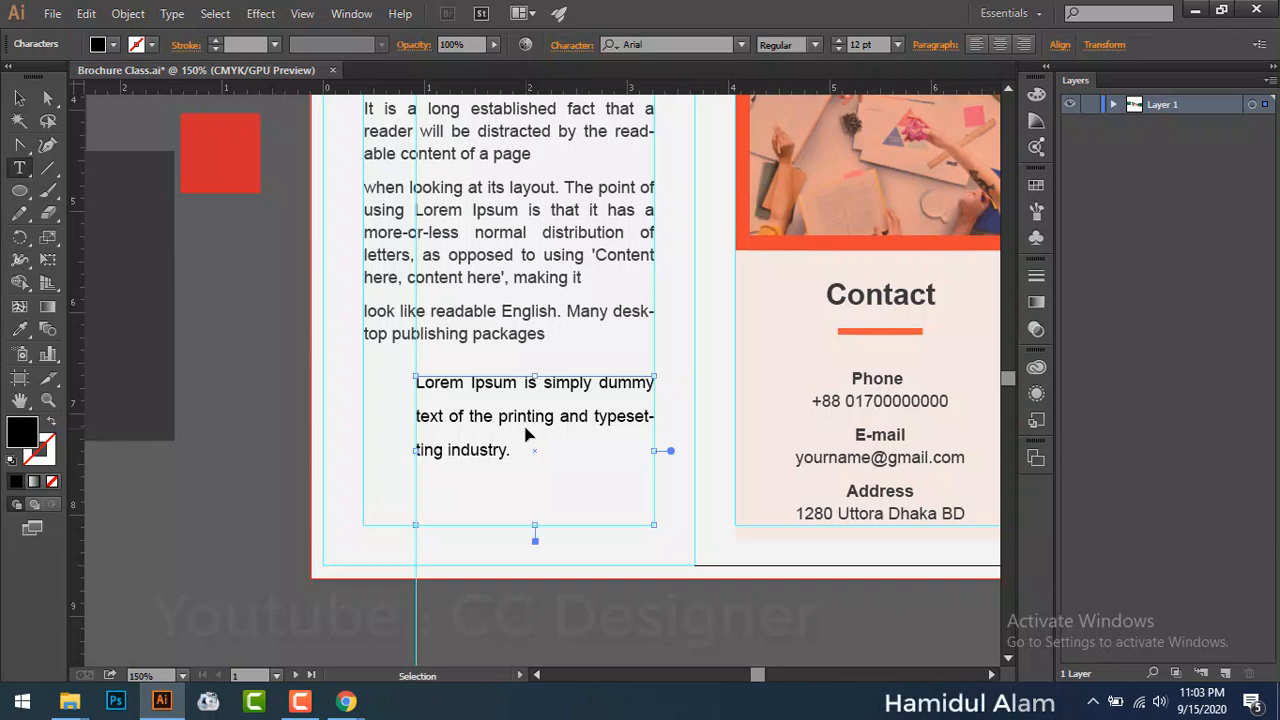
{"action": "key", "text": "ctrl+a"}
{"action": "left_click", "coordinate": [558, 45]}
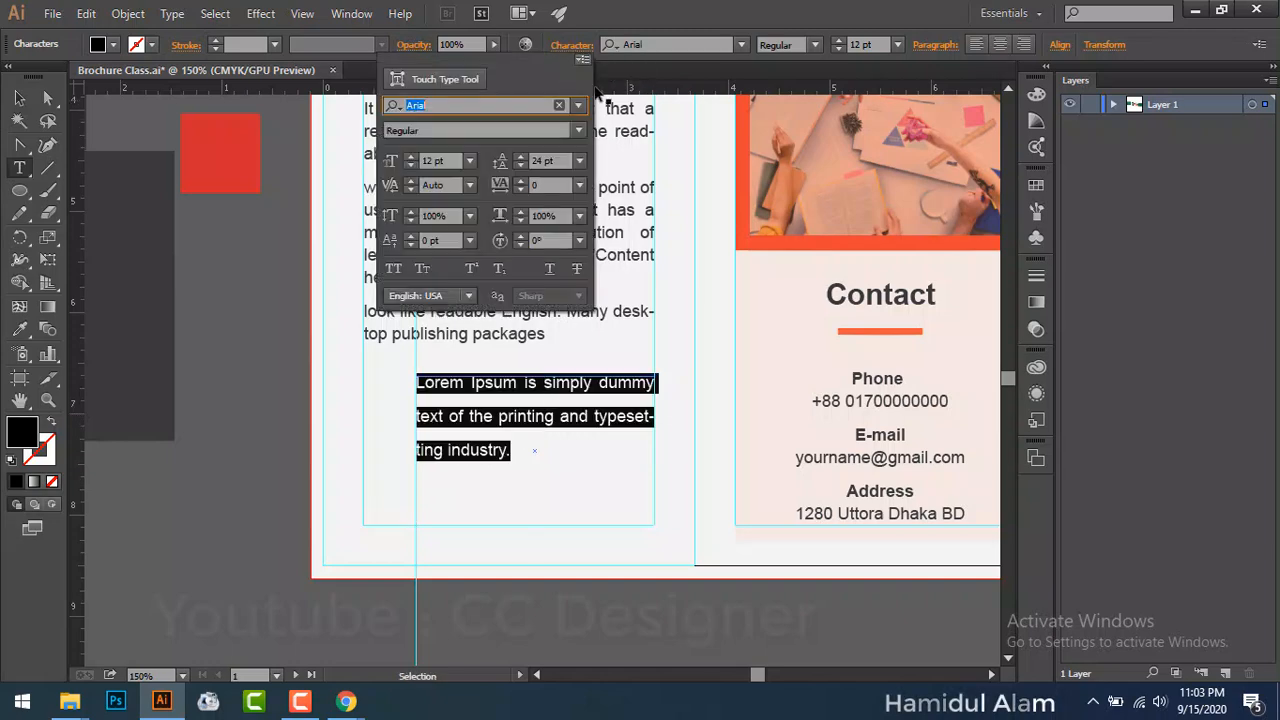
{"action": "left_click", "coordinate": [579, 160]}
{"action": "left_click", "coordinate": [600, 207]}
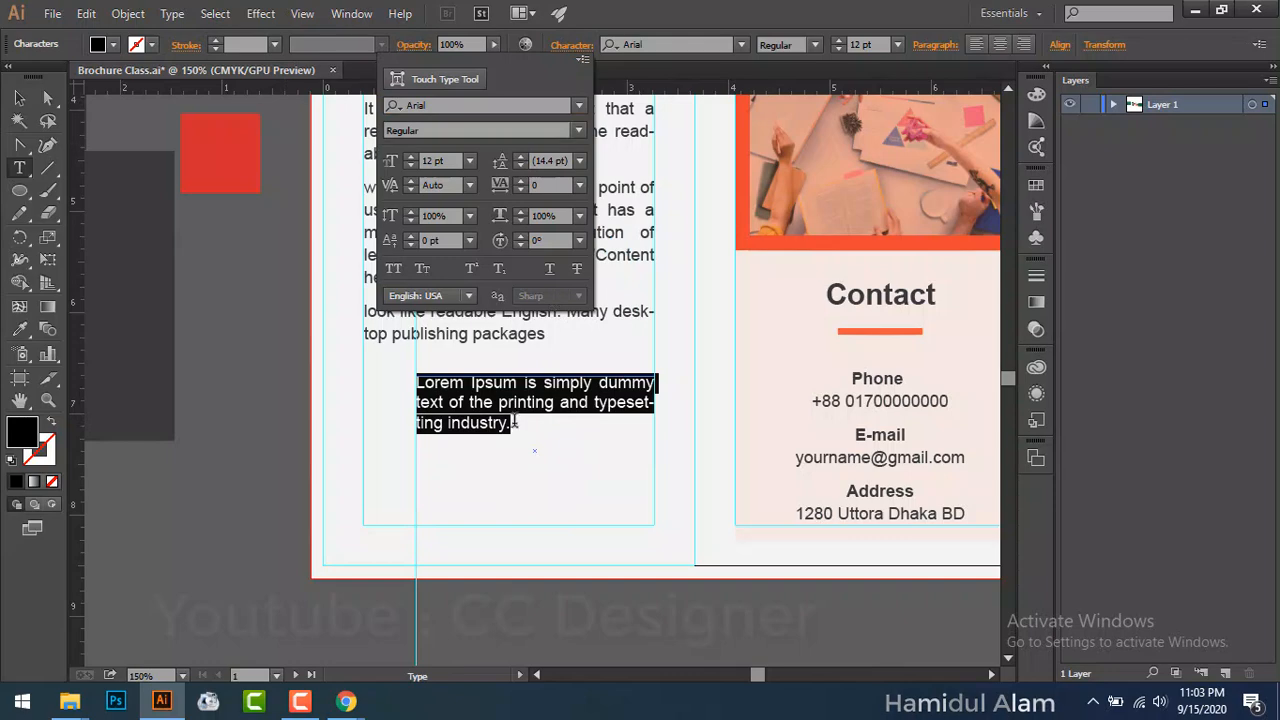
{"action": "left_click", "coordinate": [513, 422]}
{"action": "left_click", "coordinate": [513, 422]}
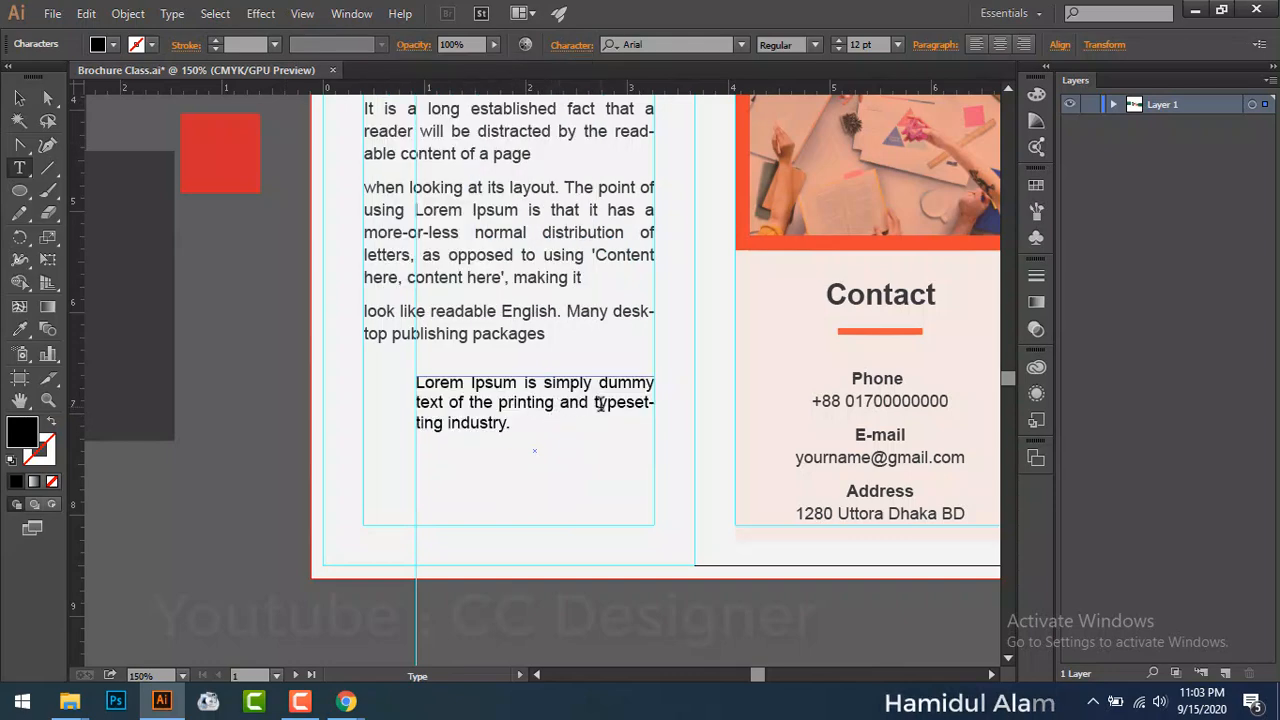
Step: Delete 'typesetting industry.' so the paragraph ends at 'printing and'
{"action": "left_click_drag", "start_coordinate": [594, 402], "coordinate": [400, 365]}
{"action": "key", "text": "ctrl+c"}
{"action": "key", "text": "BackSpace"}
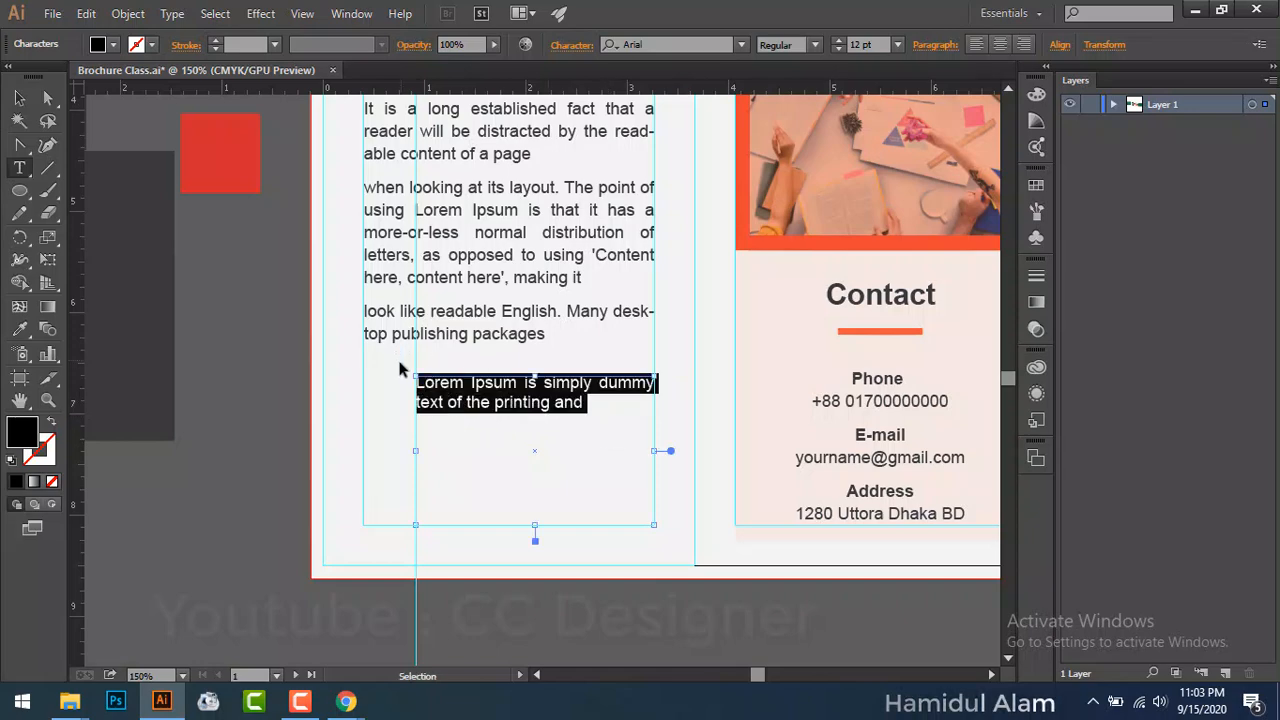
{"action": "left_click", "coordinate": [593, 403]}
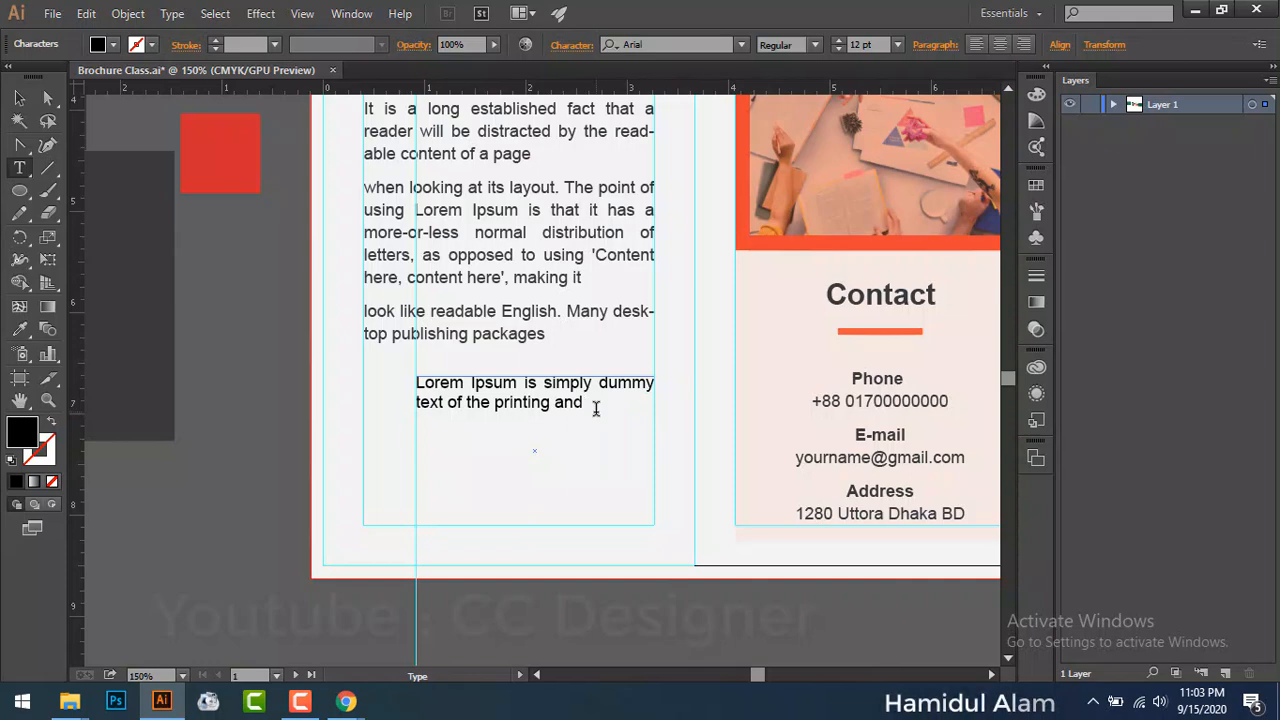
{"action": "key", "text": "Escape"}
Step: Paste two more copies of the paragraph as new paragraphs
{"action": "left_click", "coordinate": [596, 403]}
{"action": "key", "text": "Return"}
{"action": "key", "text": "Return"}
{"action": "key", "text": "ctrl+v"}
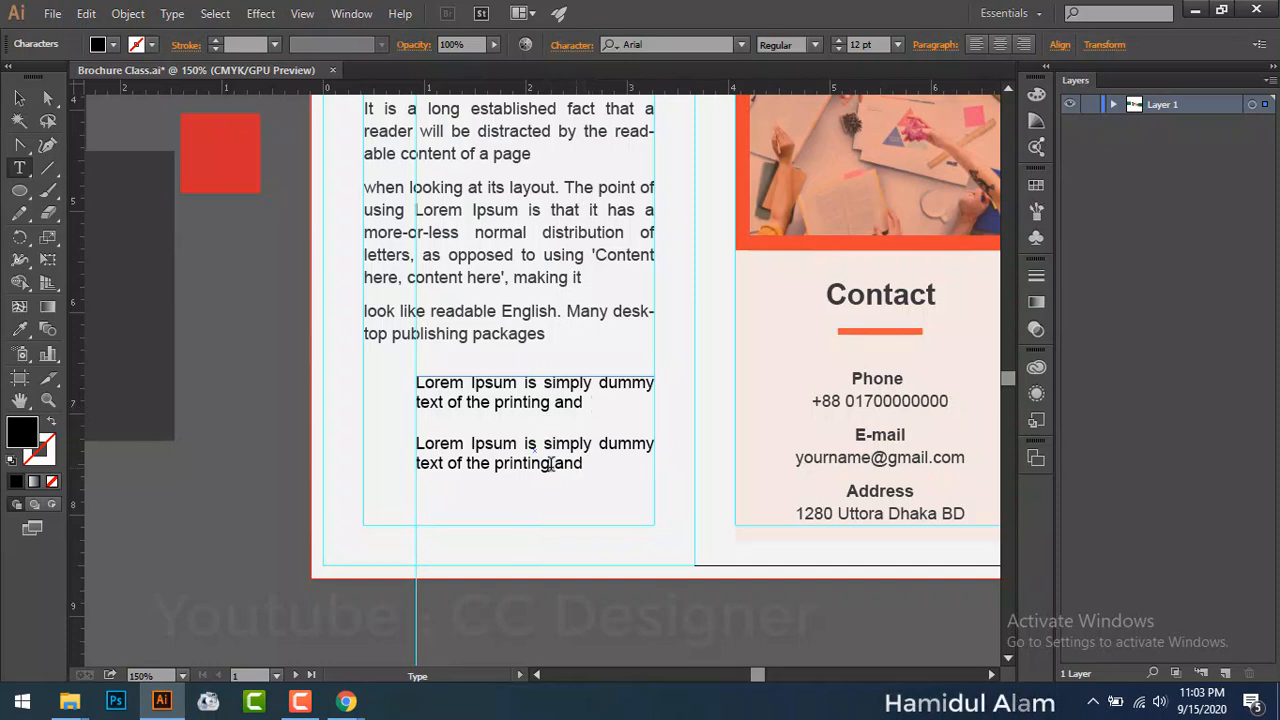
{"action": "left_click", "coordinate": [418, 443]}
{"action": "key", "text": "BackSpace"}
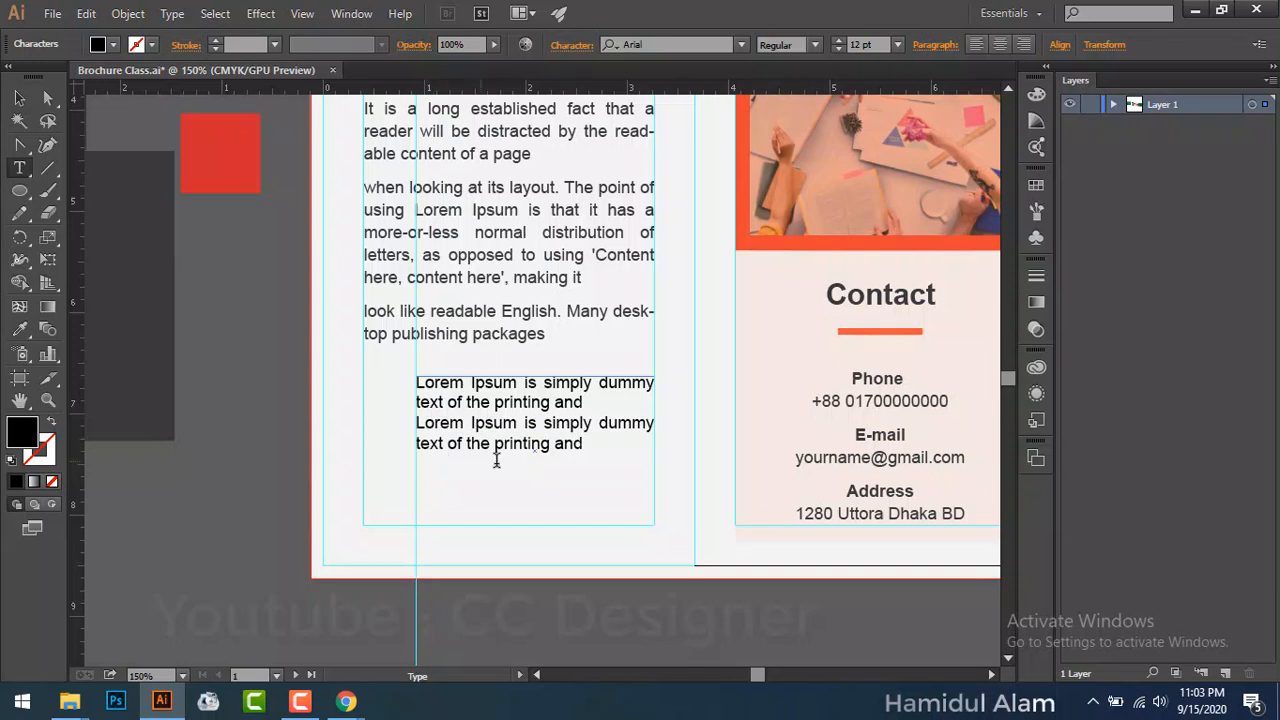
{"action": "key", "text": "Escape"}
{"action": "double_click", "coordinate": [600, 455]}
{"action": "key", "text": "ctrl+v"}
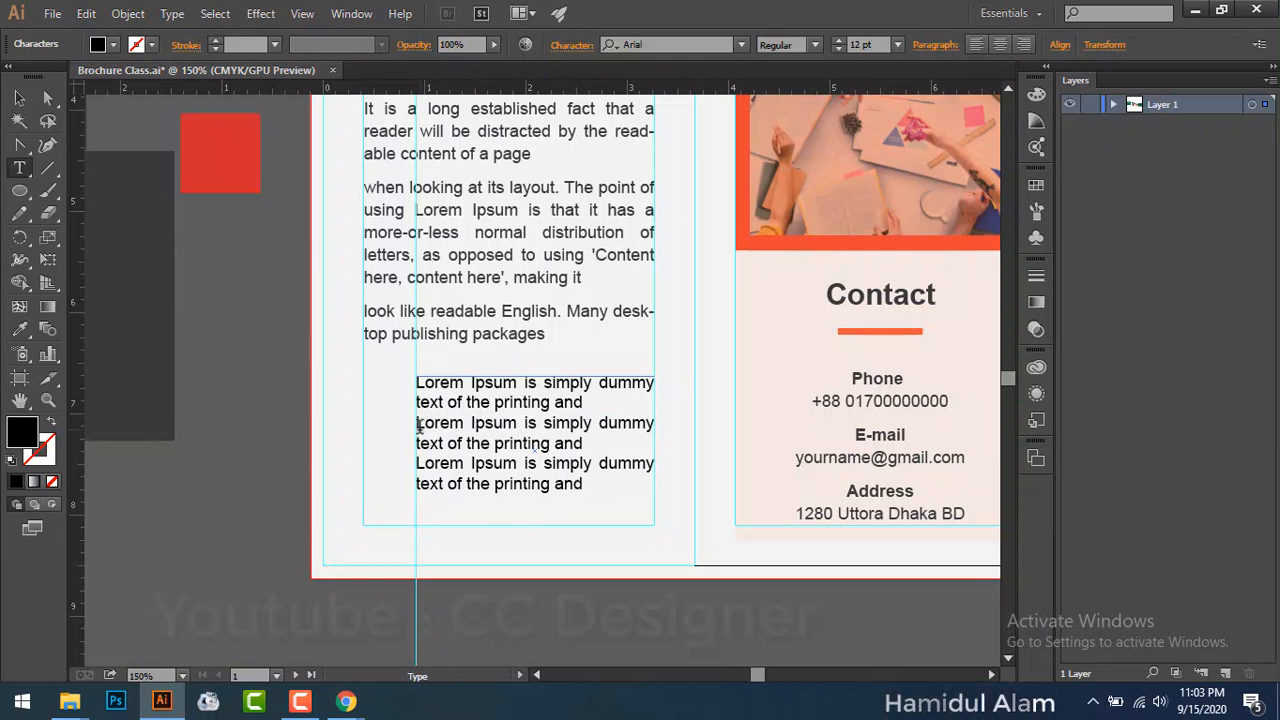
Step: Set 21 pt leading on the first lines of the second and third paragraphs
{"action": "left_click_drag", "start_coordinate": [417, 424], "coordinate": [662, 421]}
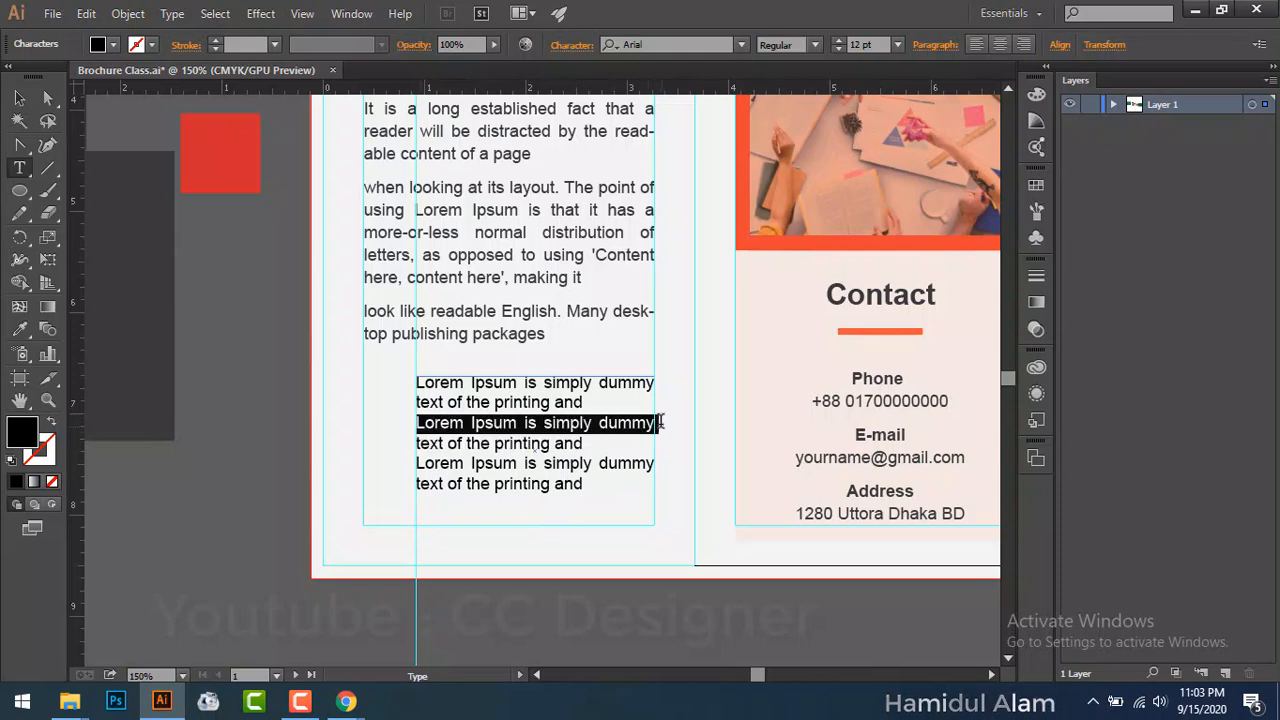
{"action": "left_click", "coordinate": [572, 45]}
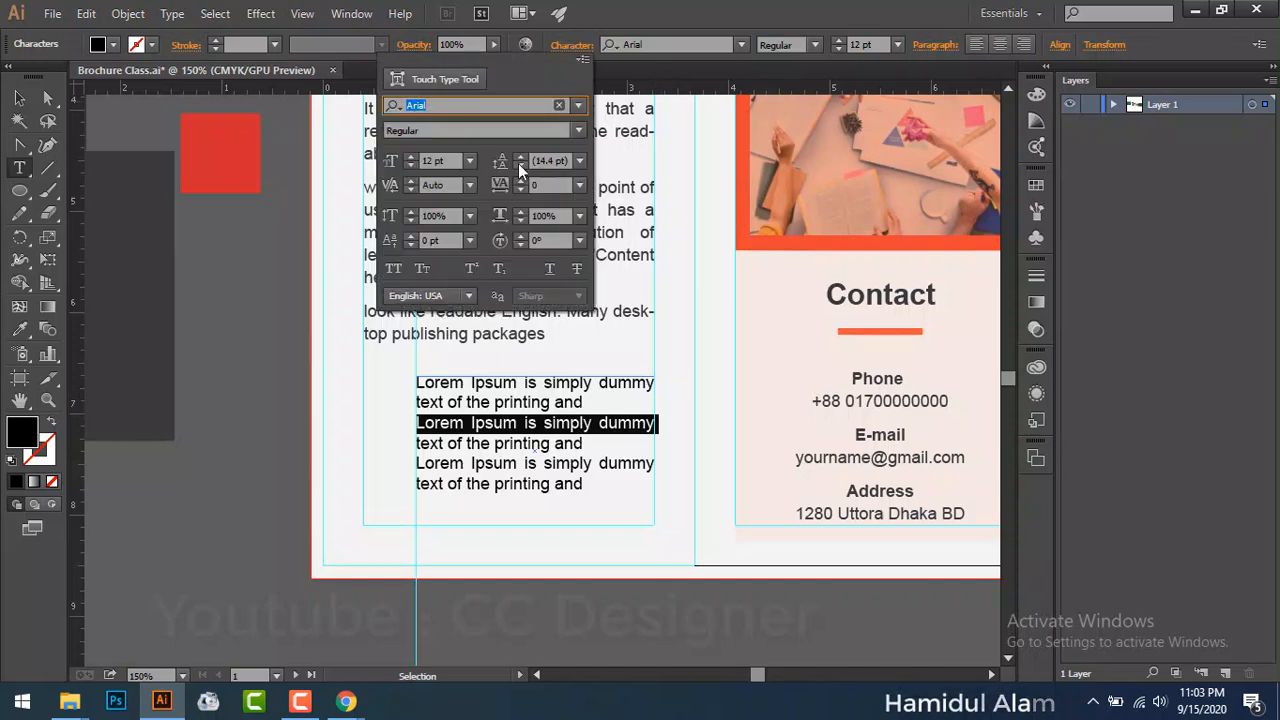
{"action": "left_click", "coordinate": [579, 161]}
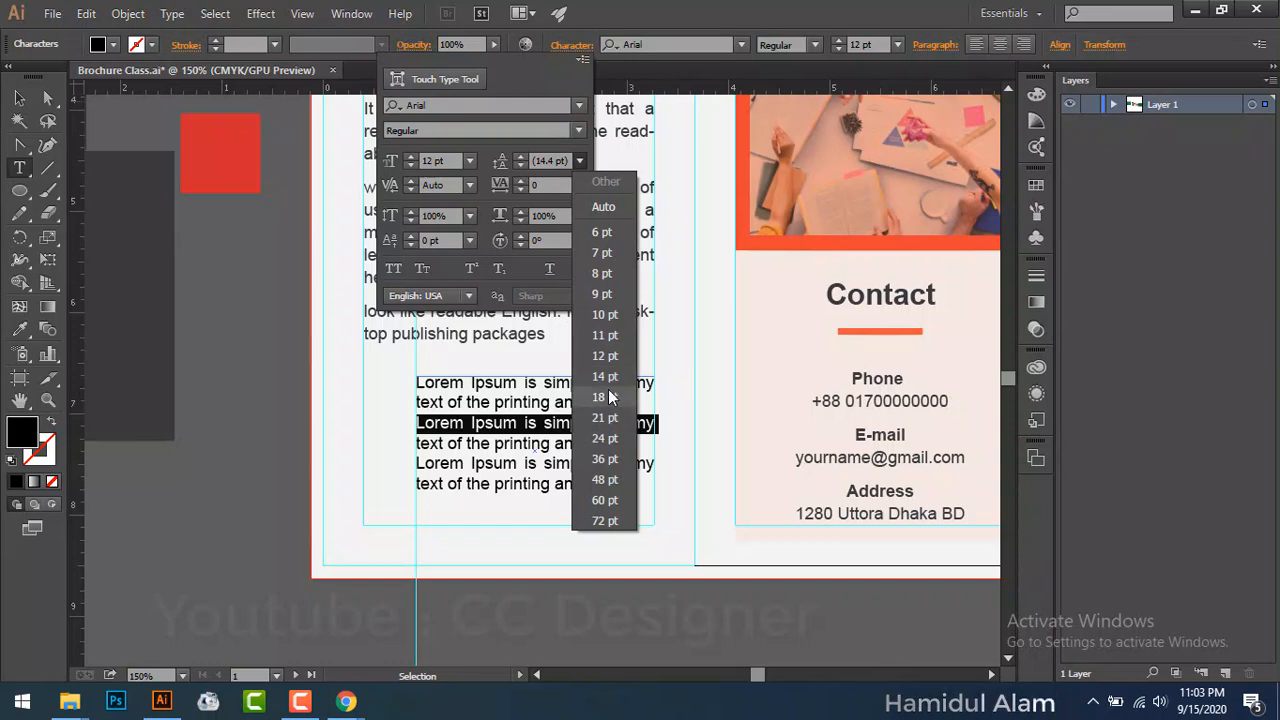
{"action": "left_click", "coordinate": [605, 418]}
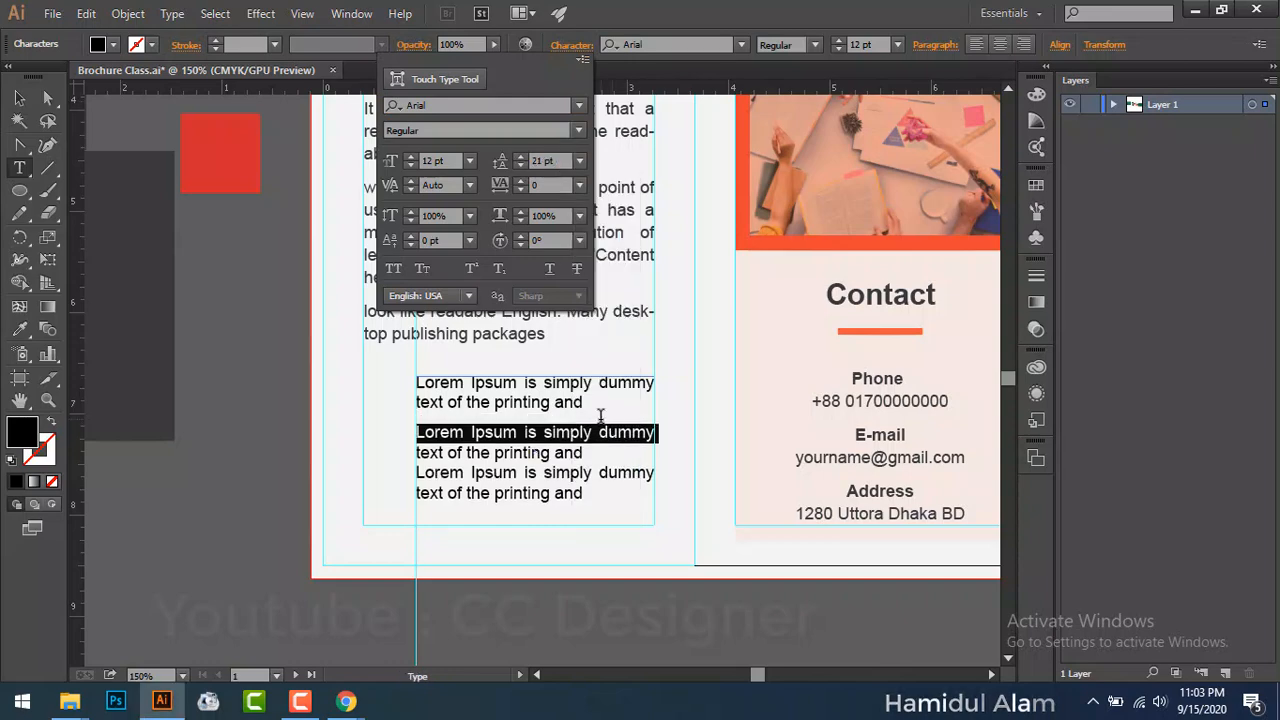
{"action": "key", "text": "Escape"}
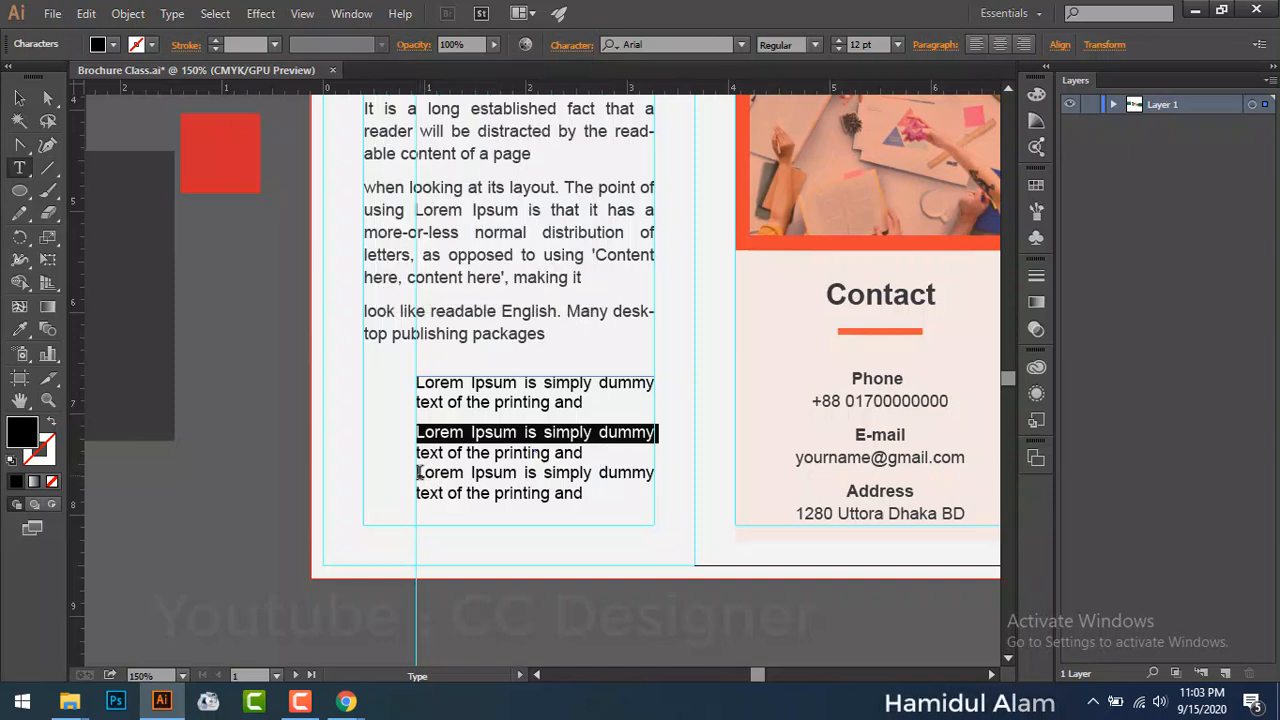
{"action": "left_click", "coordinate": [443, 472]}
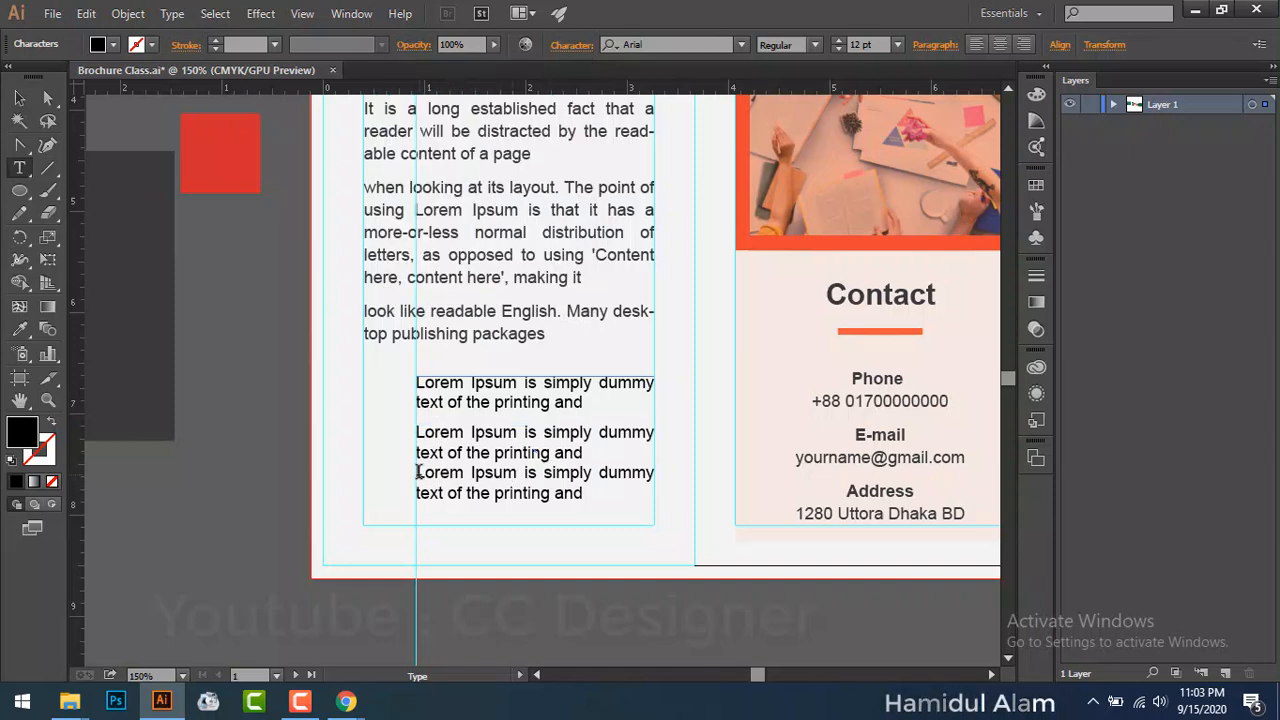
{"action": "left_click_drag", "start_coordinate": [418, 472], "coordinate": [669, 474]}
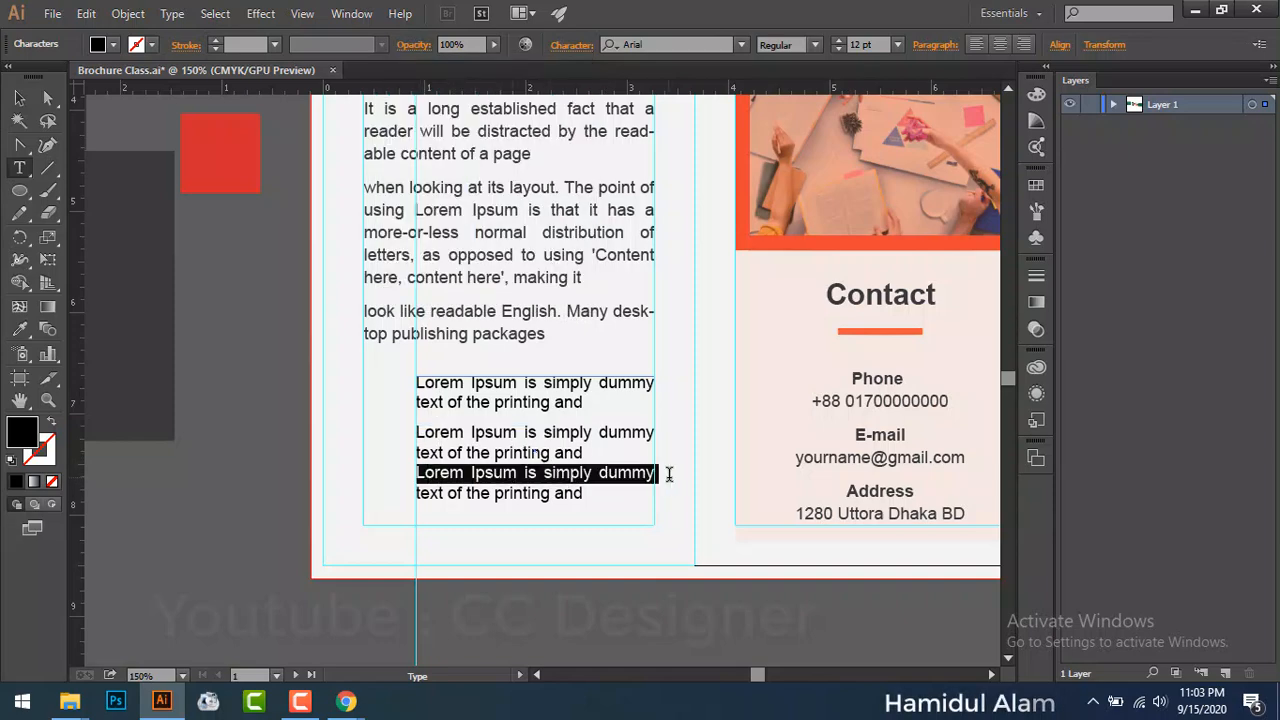
{"action": "left_click", "coordinate": [565, 42]}
{"action": "left_click", "coordinate": [582, 167]}
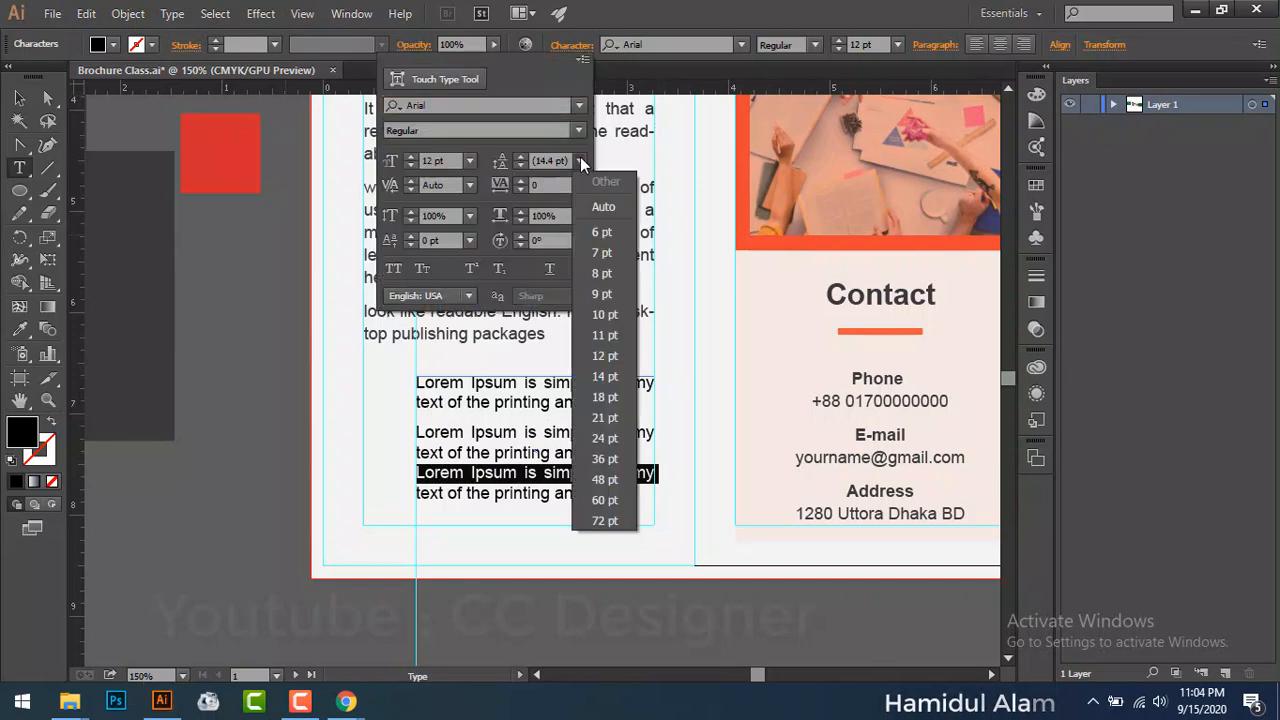
{"action": "left_click", "coordinate": [603, 410]}
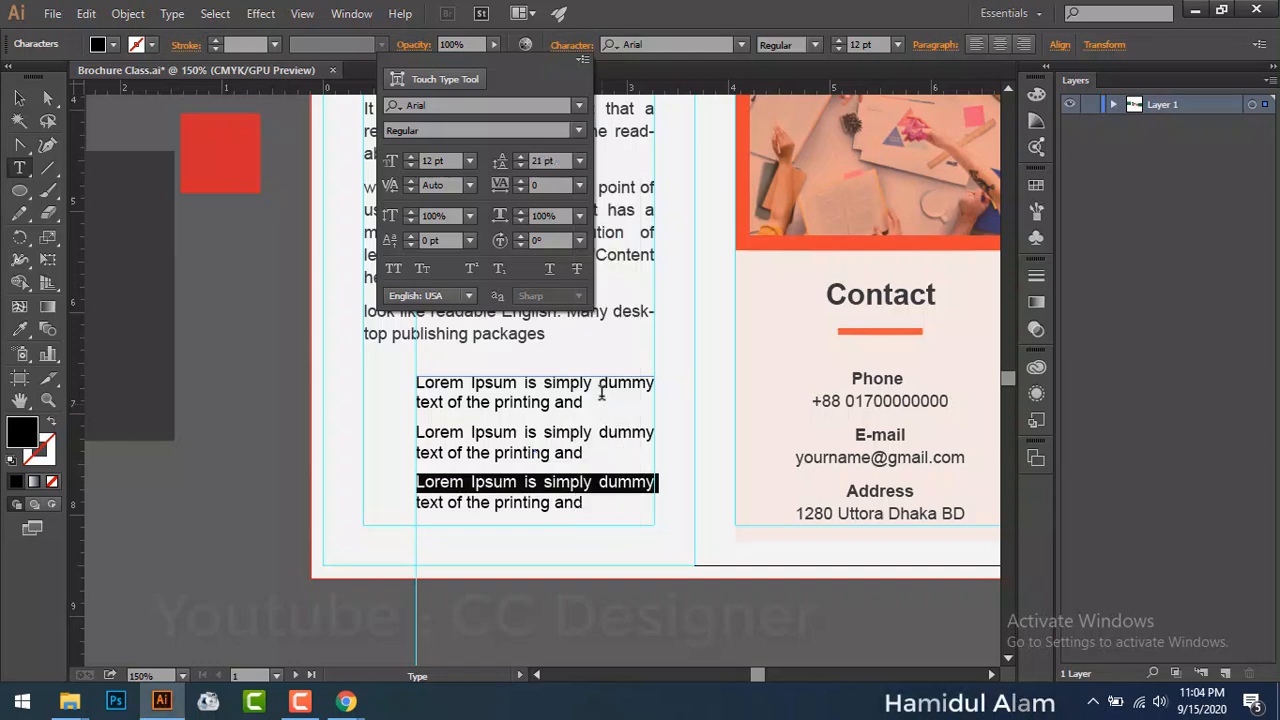
{"action": "left_click", "coordinate": [566, 423]}
{"action": "left_click", "coordinate": [570, 430]}
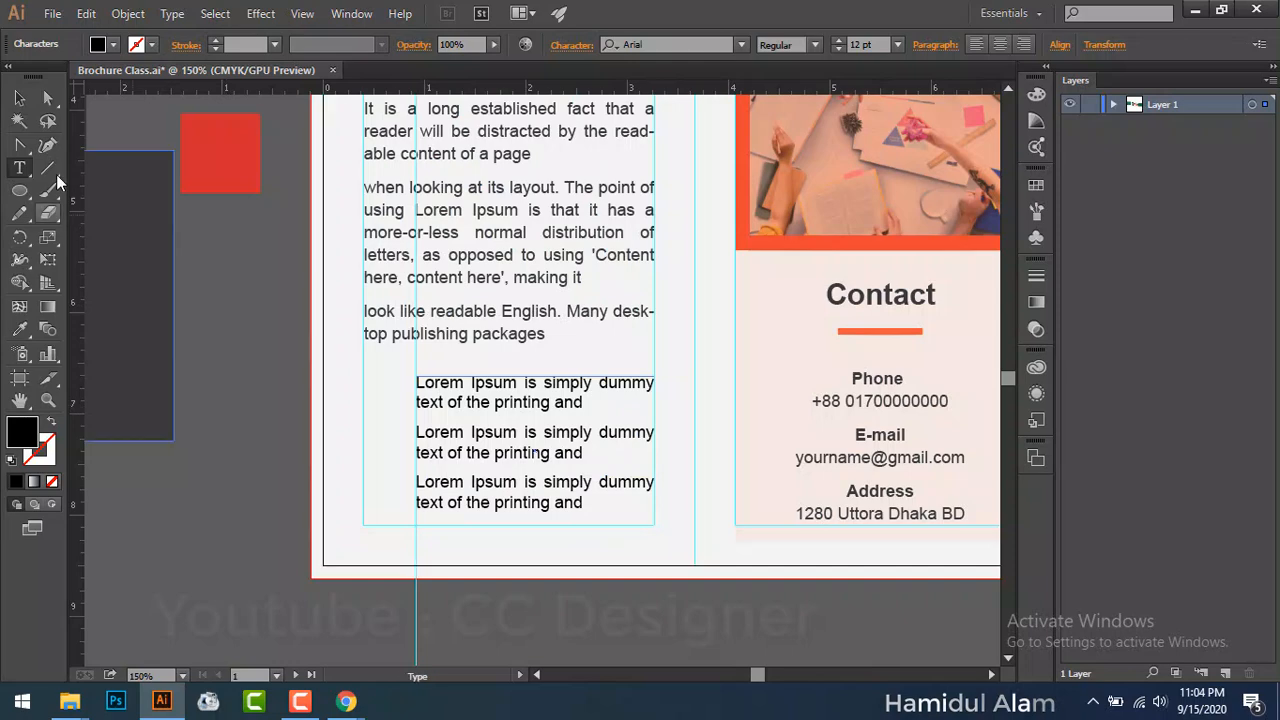
Step: Nudge the text frame slightly down, then bring the Lorem Ipsum browser forward
{"action": "left_click", "coordinate": [19, 98]}
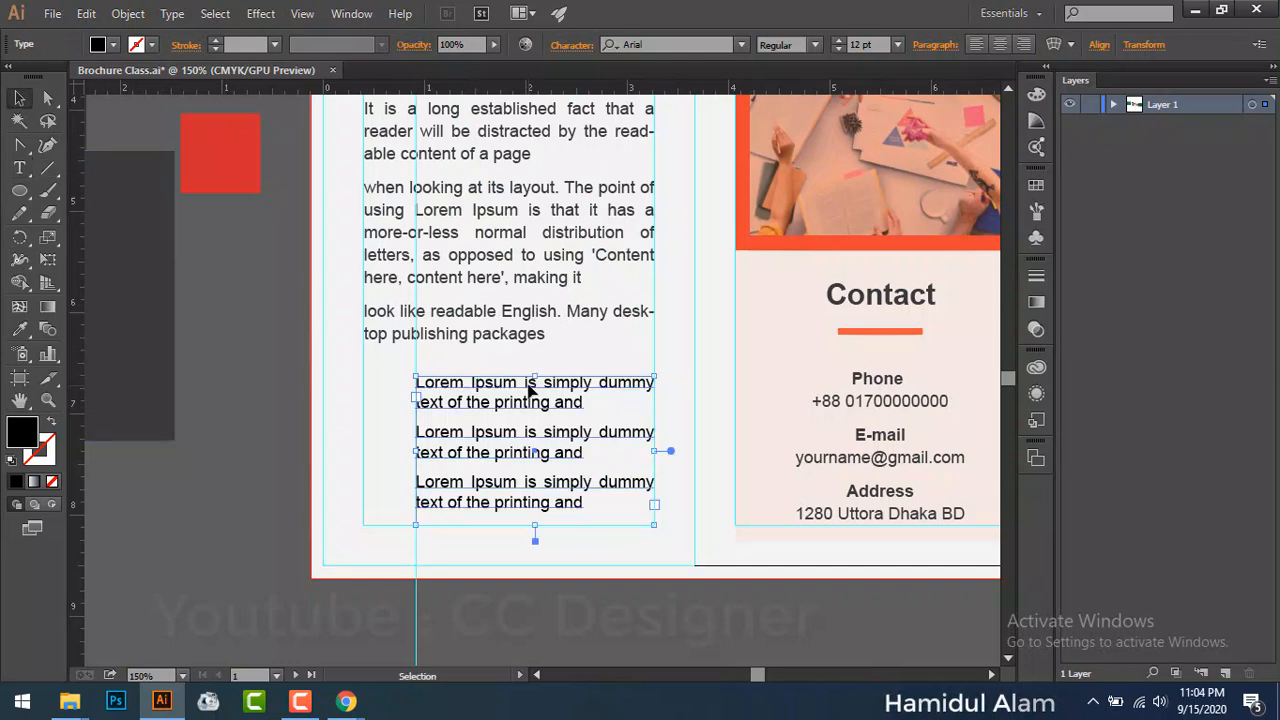
{"action": "left_click_drag", "start_coordinate": [535, 390], "coordinate": [588, 410]}
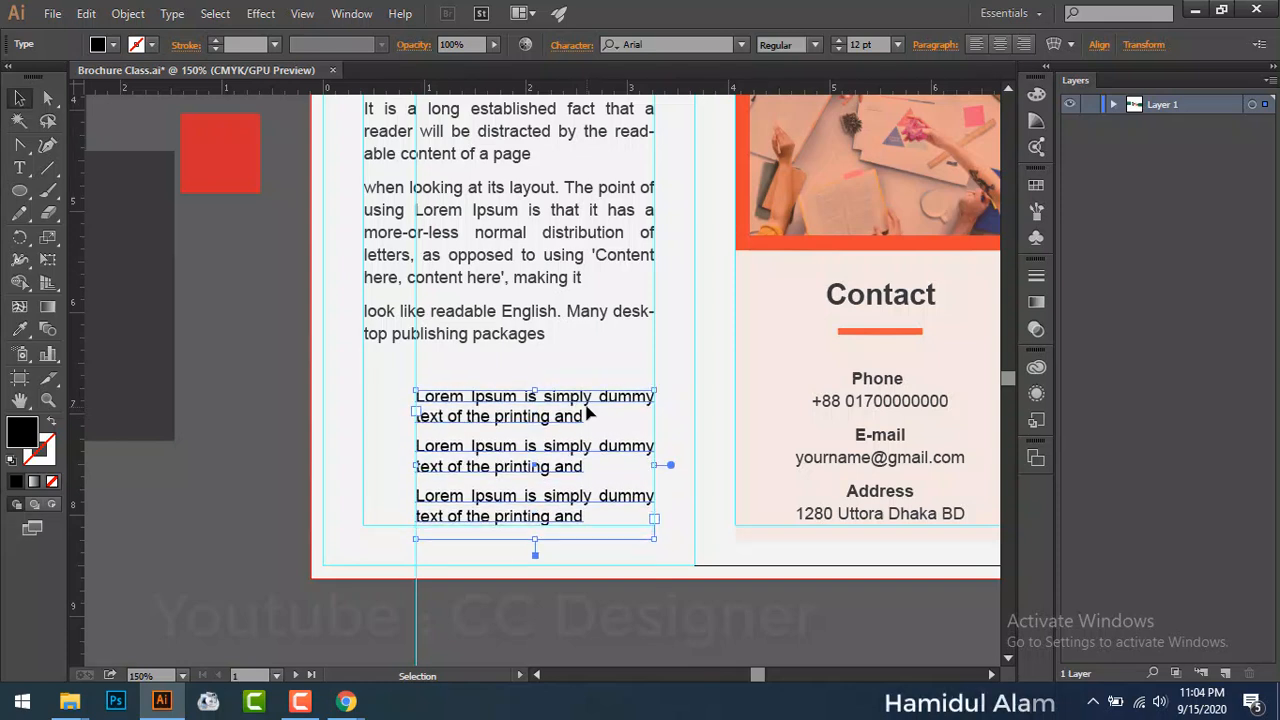
{"action": "left_click", "coordinate": [240, 429]}
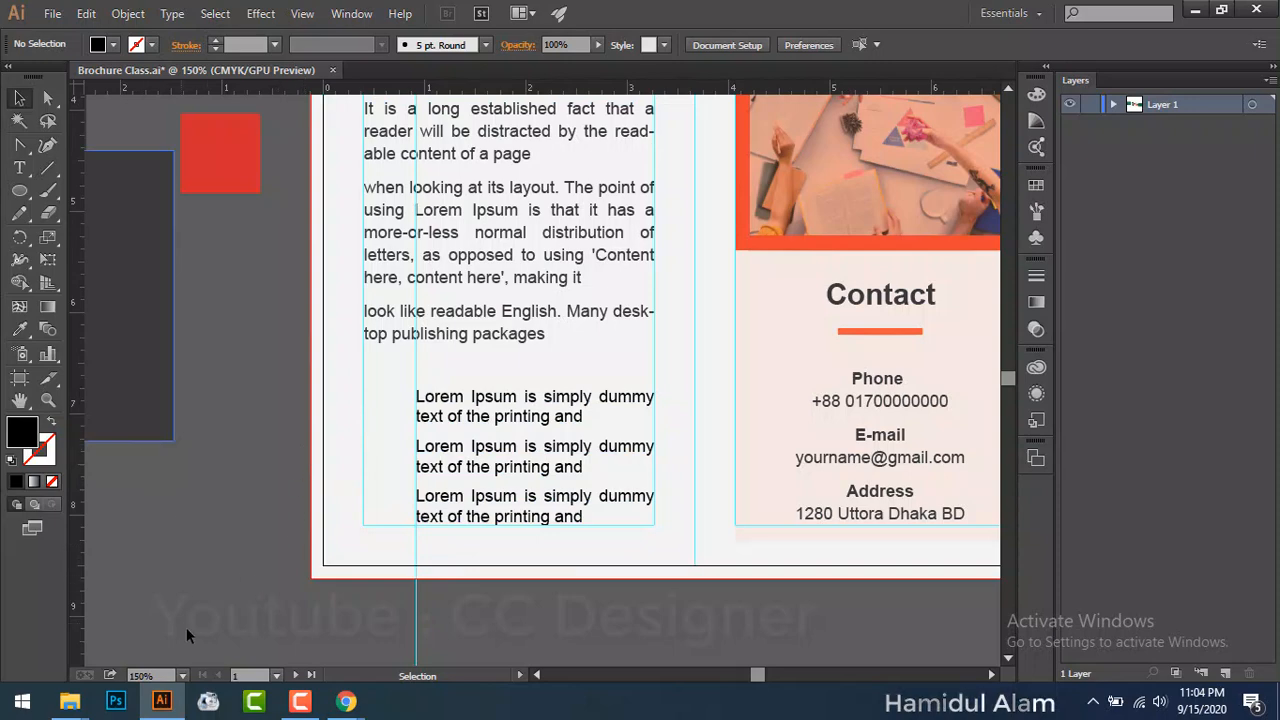
{"action": "mouse_move", "coordinate": [346, 701]}
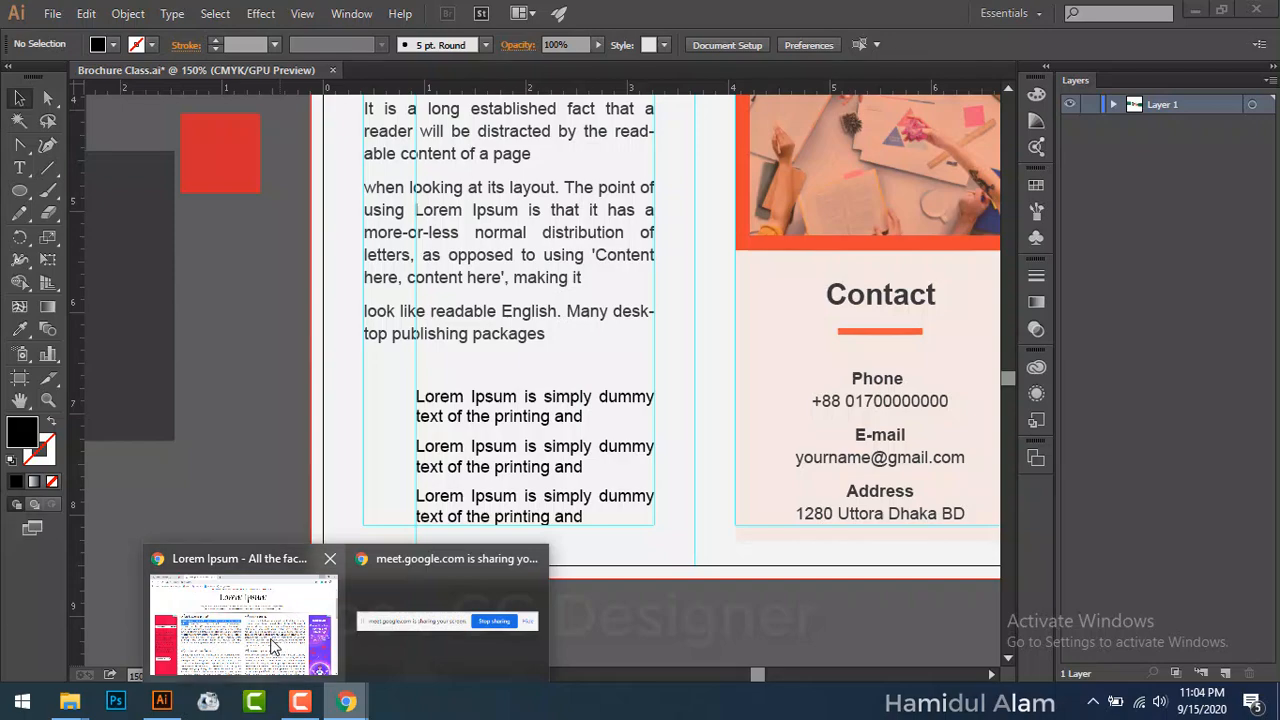
{"action": "left_click", "coordinate": [274, 645]}
Step: Reach Flaticon through a web search for 'flaticon' and search it for arrow icons
{"action": "left_click", "coordinate": [472, 15]}
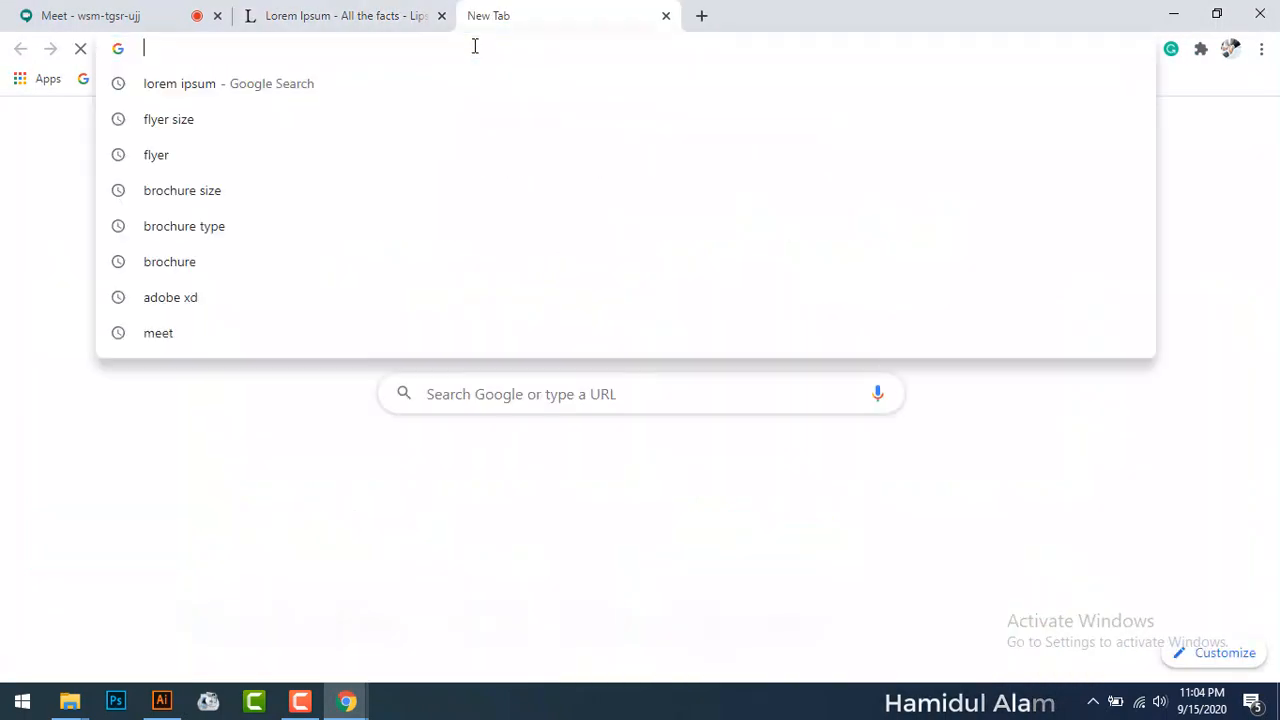
{"action": "type", "text": "fl"}
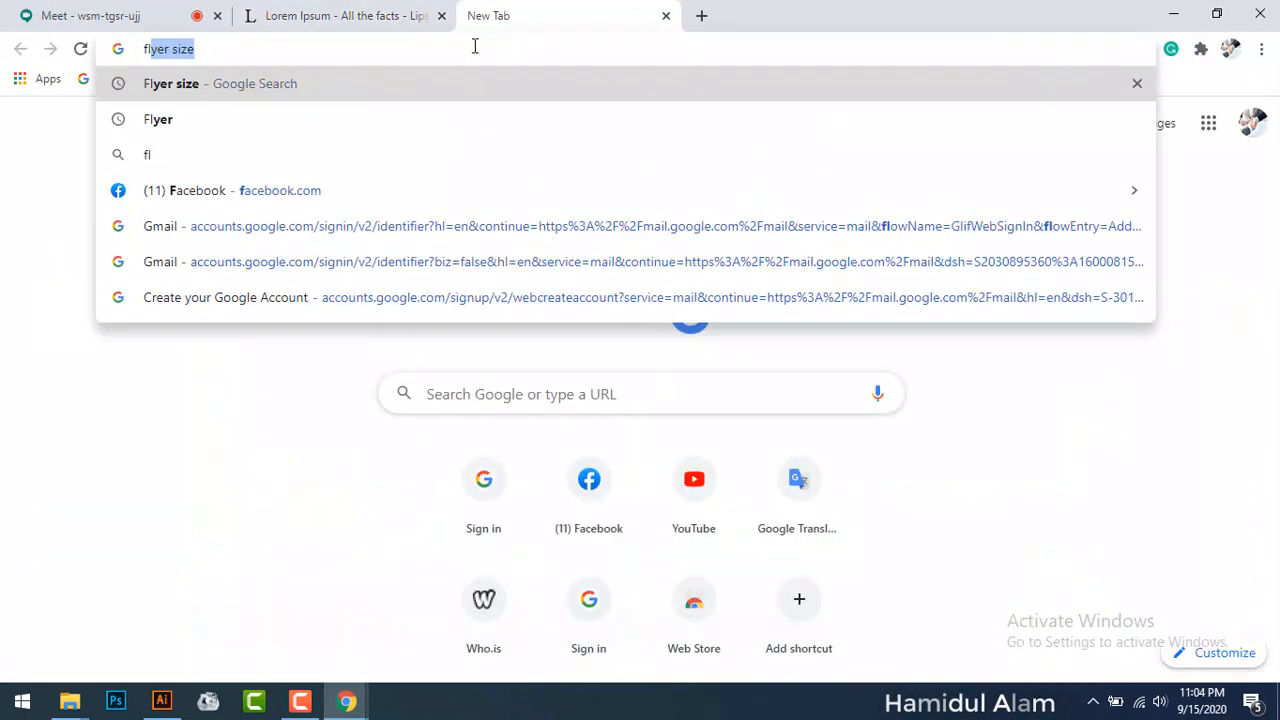
{"action": "type", "text": "aticon"}
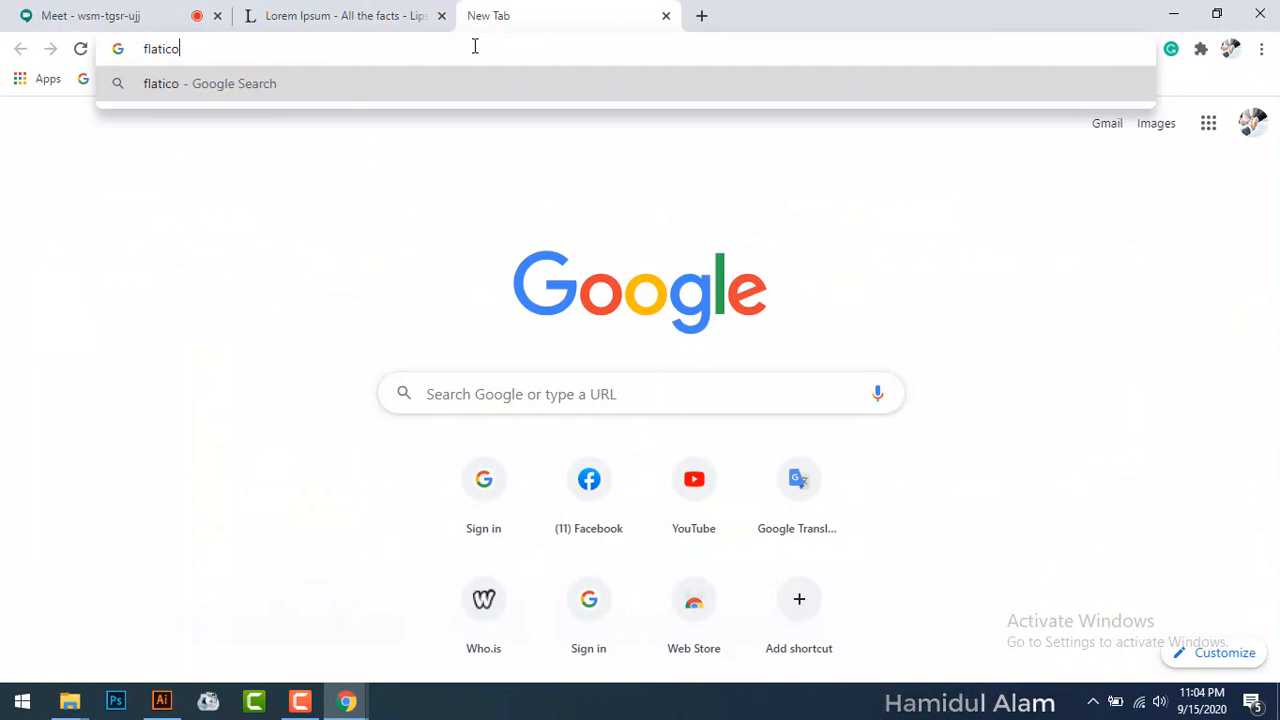
{"action": "key", "text": "Return"}
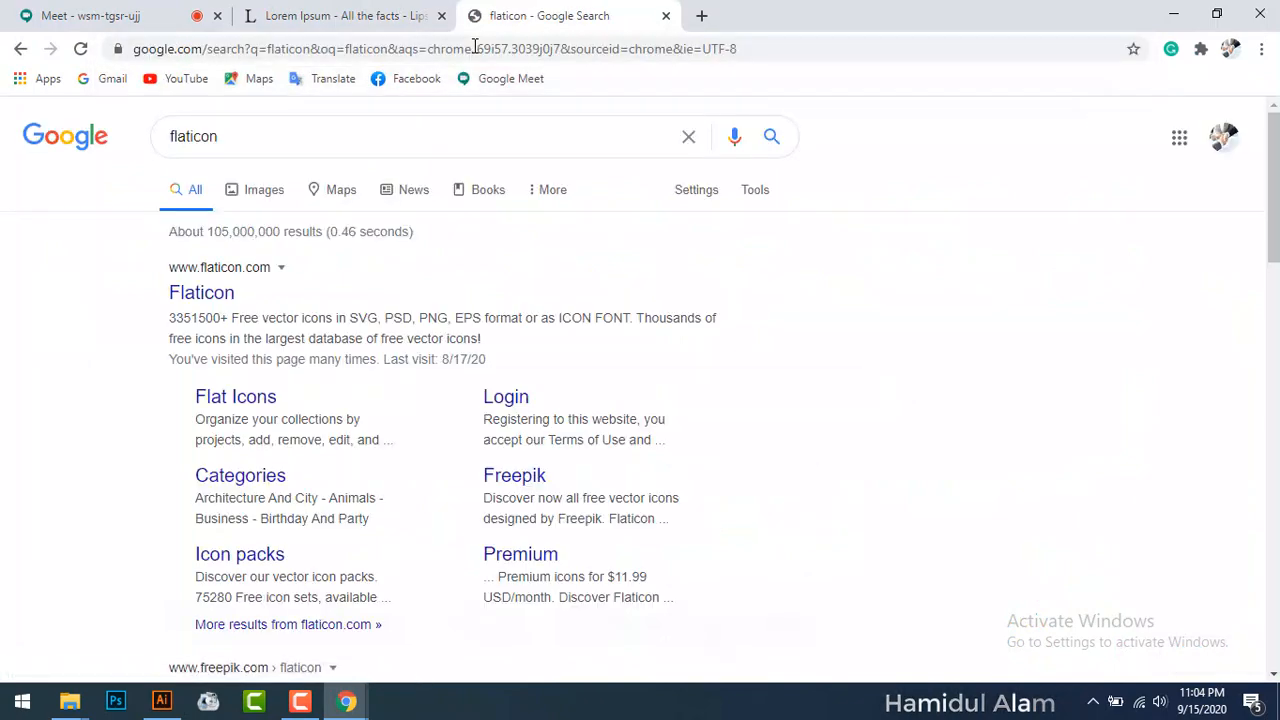
{"action": "left_click", "coordinate": [222, 300]}
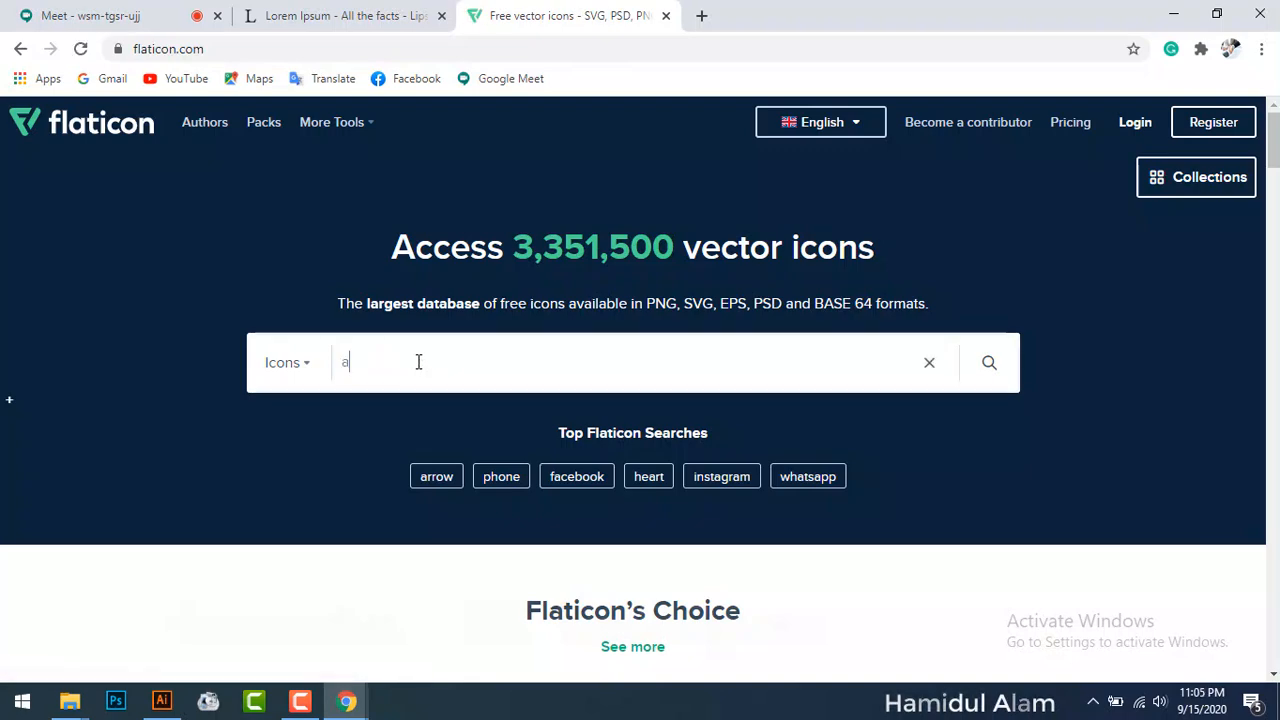
{"action": "type", "text": "w"}
{"action": "key", "text": "Return"}
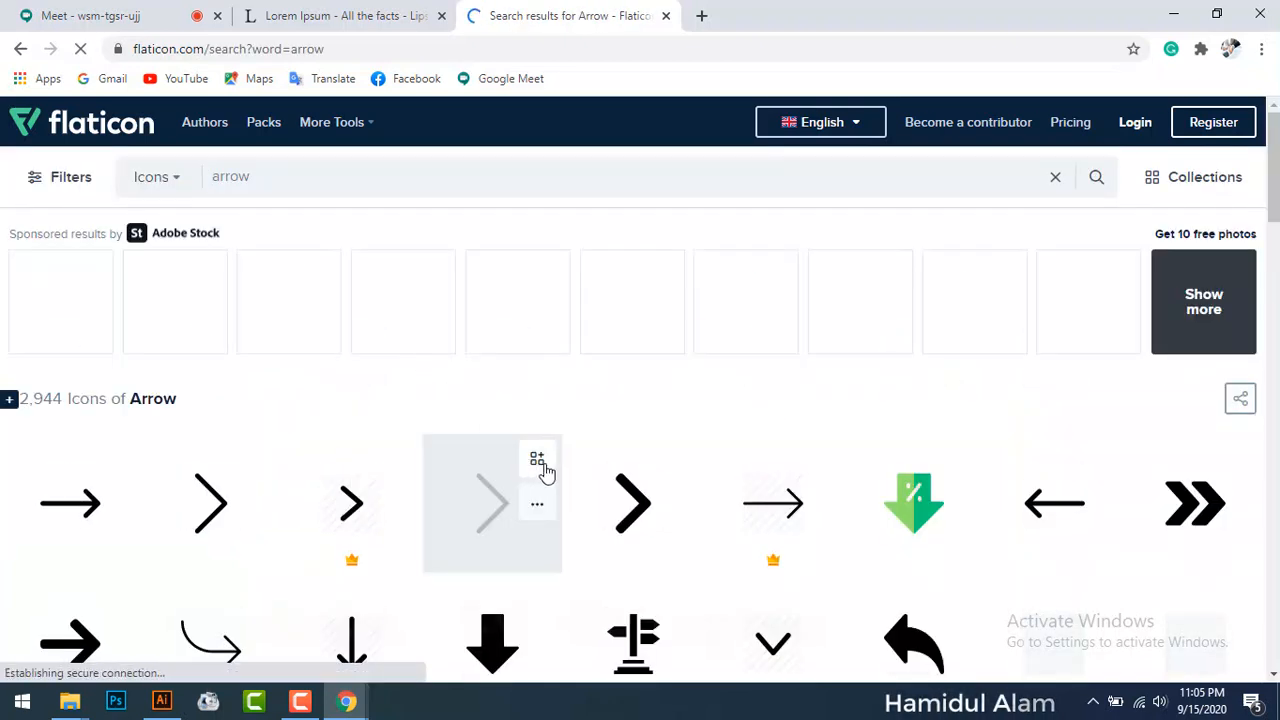
Step: Download the bold right arrow icon as a free SVG and close the Flaticon tab
{"action": "scroll", "coordinate": [560, 450], "scroll_direction": "down", "scroll_amount": 2}
{"action": "left_click", "coordinate": [634, 321]}
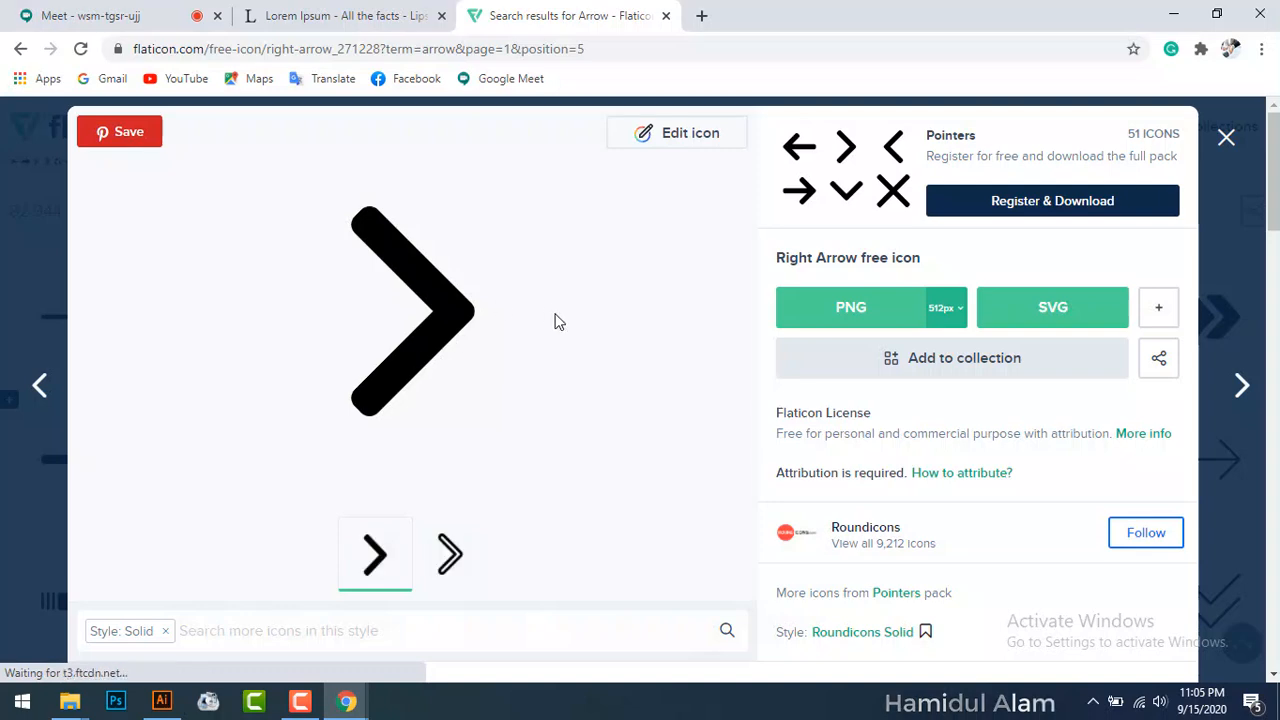
{"action": "left_click", "coordinate": [1054, 318]}
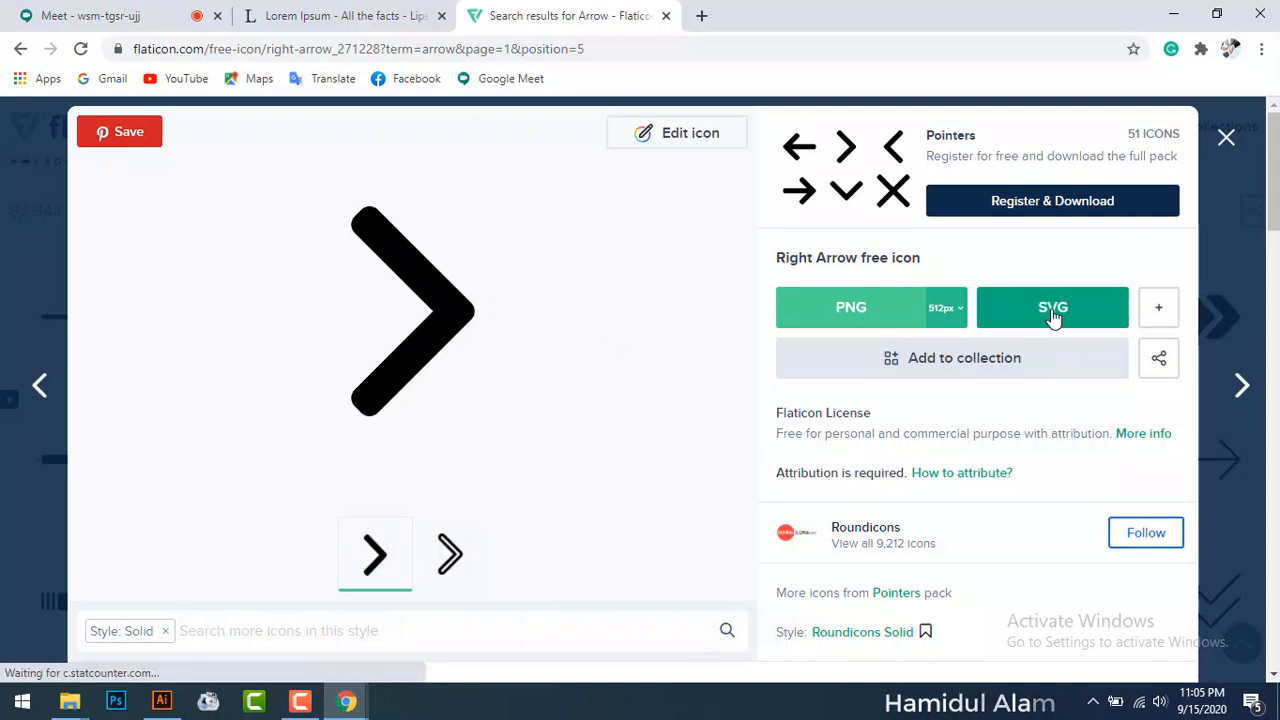
{"action": "left_click", "coordinate": [868, 336]}
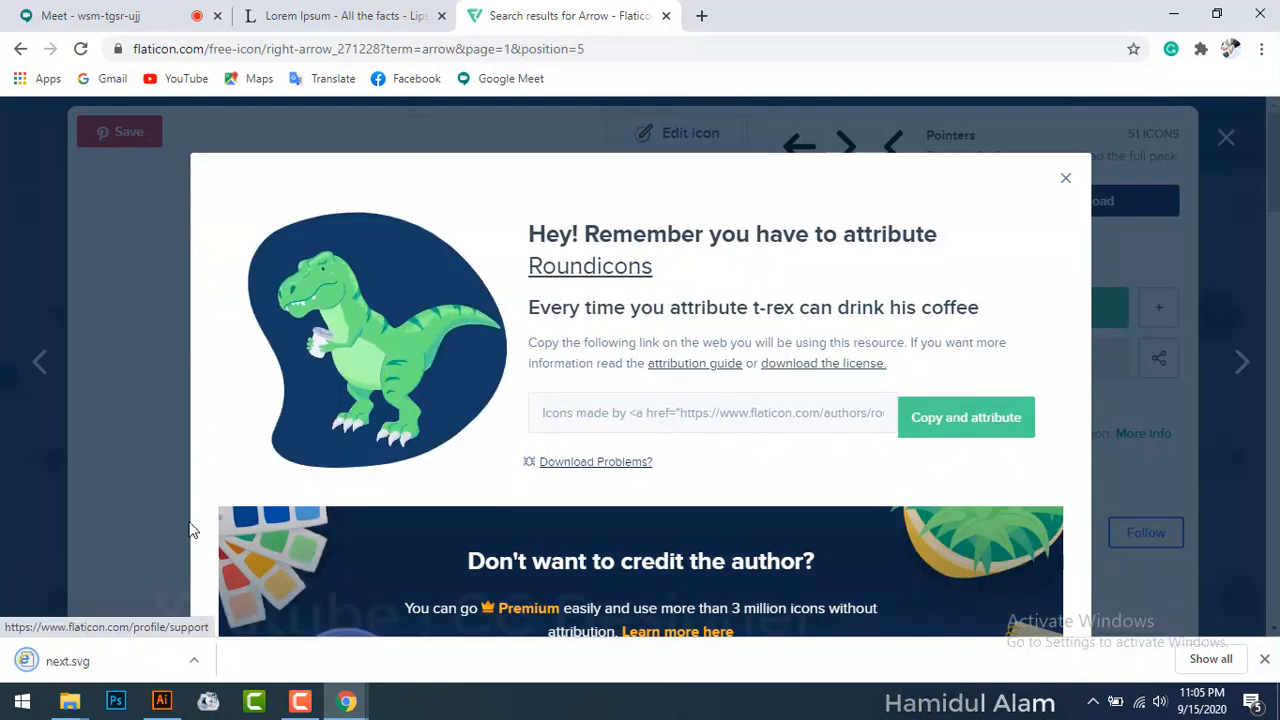
{"action": "left_click", "coordinate": [665, 16]}
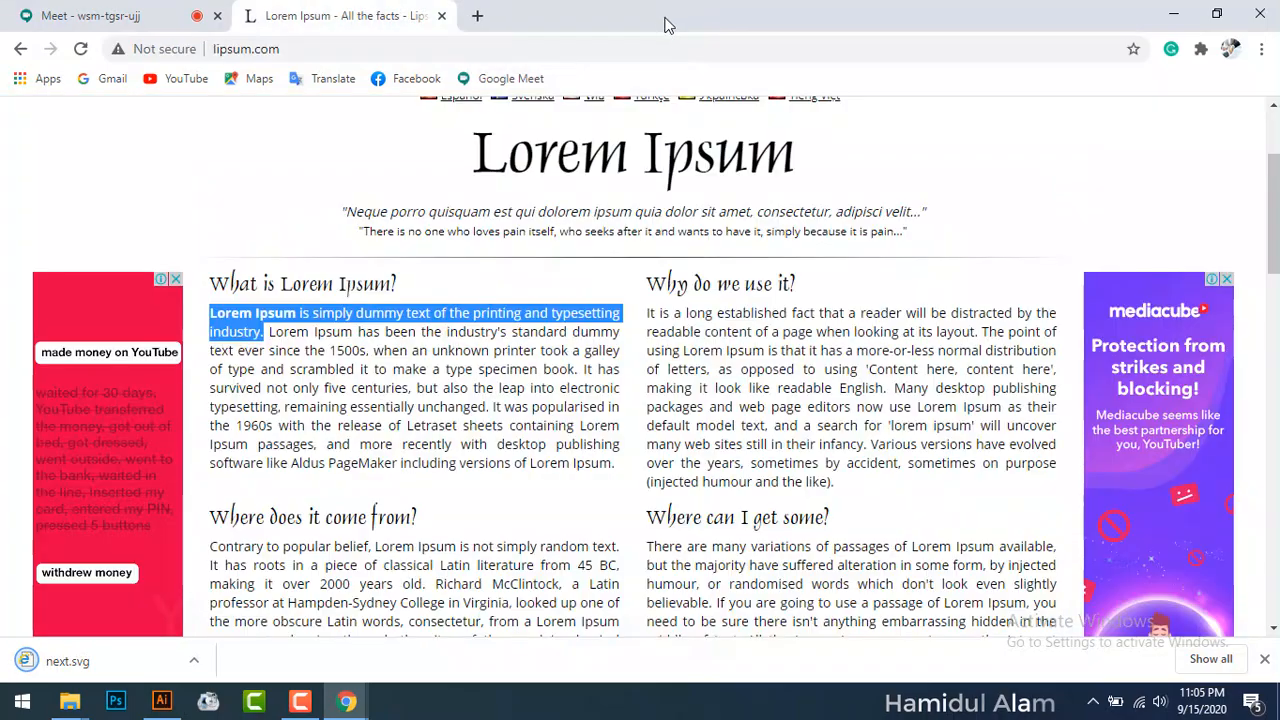
Step: Move next.svg from the Downloads folder onto the desktop by cut and paste
{"action": "left_click", "coordinate": [1173, 13]}
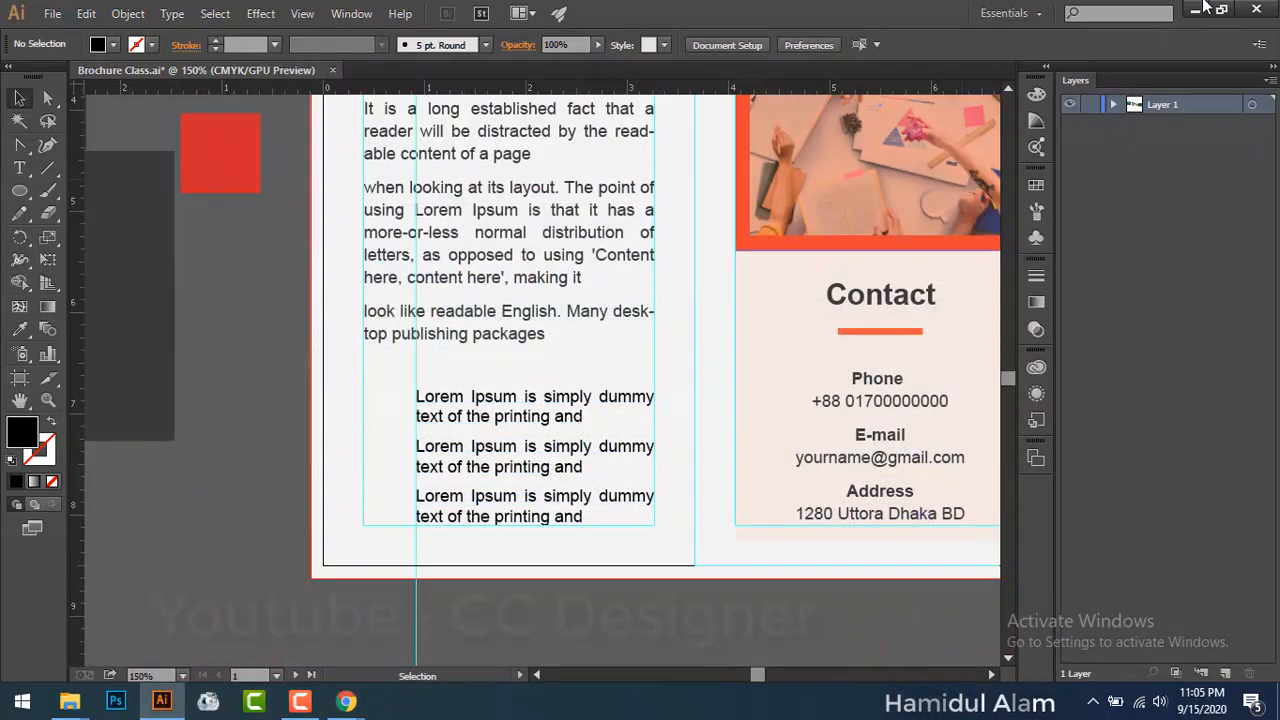
{"action": "left_click", "coordinate": [1199, 10]}
{"action": "double_click", "coordinate": [34, 32]}
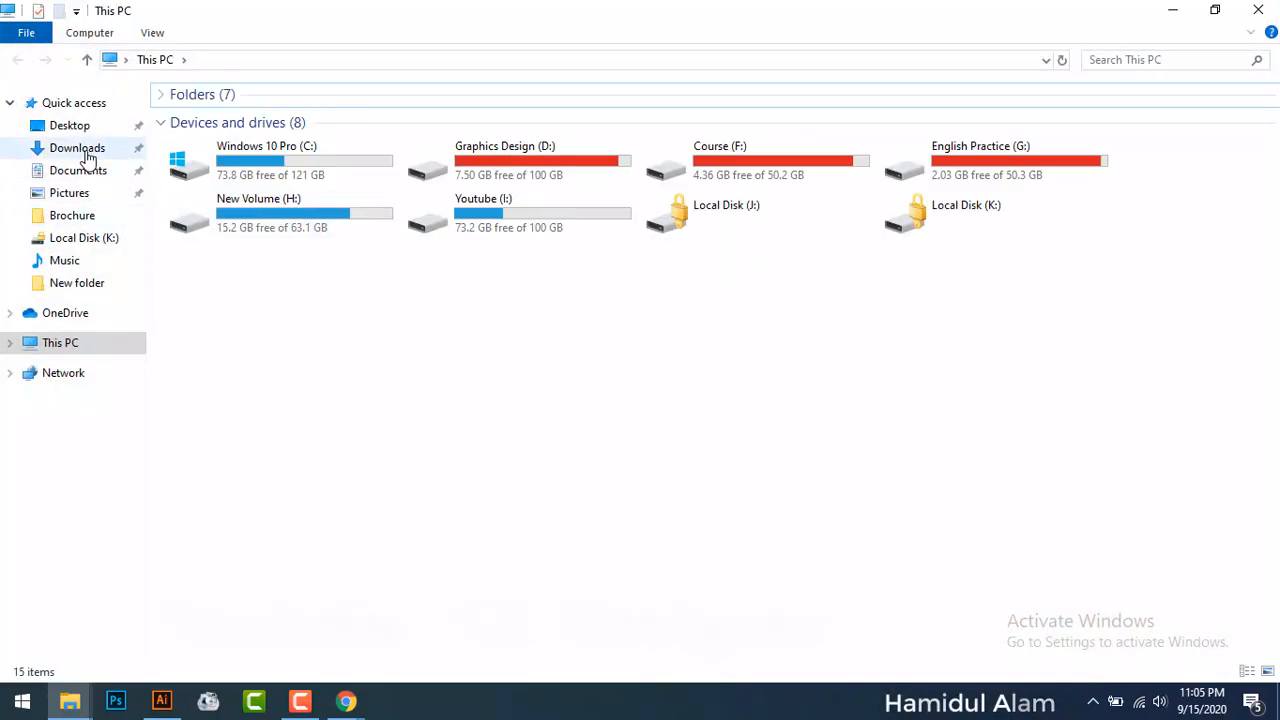
{"action": "left_click", "coordinate": [82, 150]}
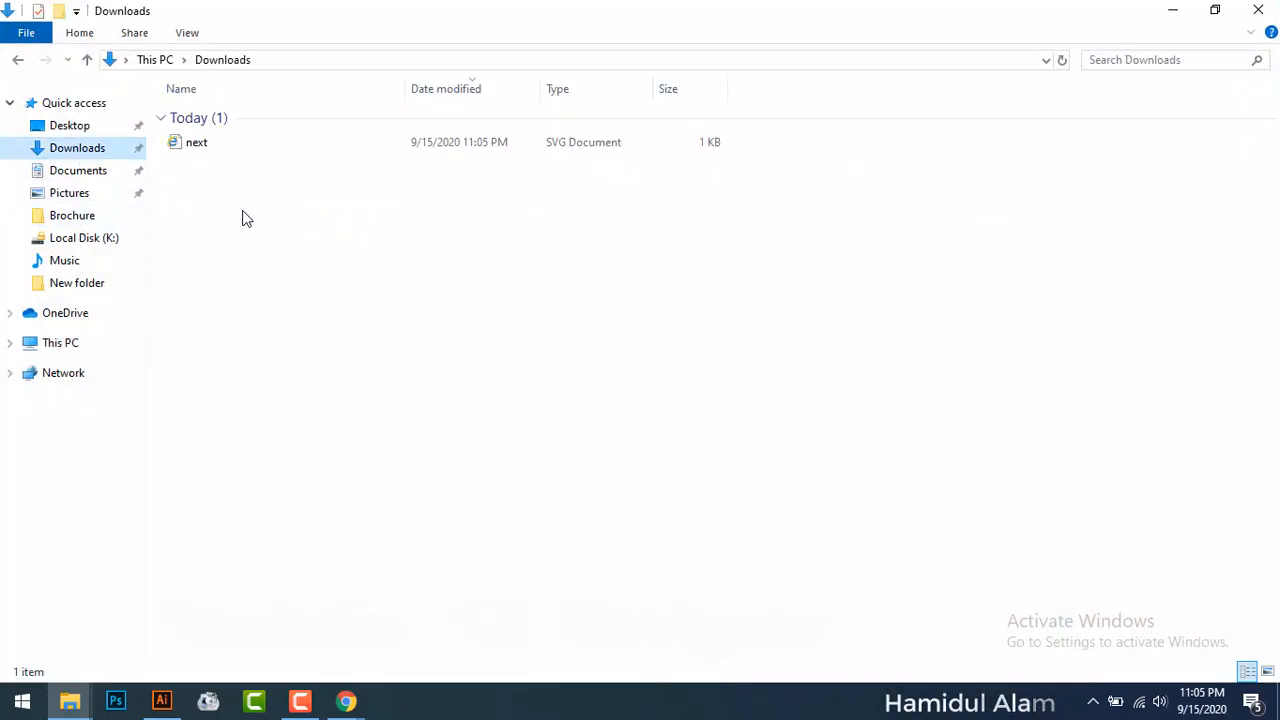
{"action": "left_click", "coordinate": [194, 147]}
{"action": "right_click", "coordinate": [194, 147]}
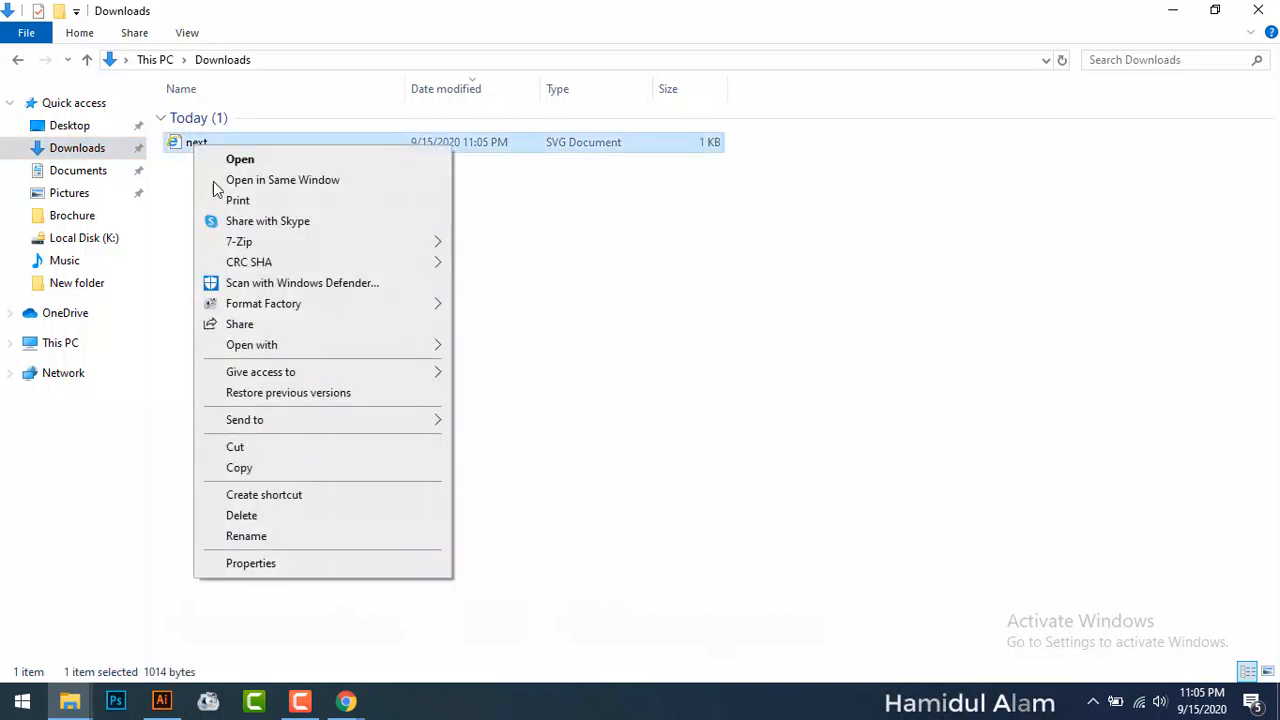
{"action": "left_click", "coordinate": [240, 447]}
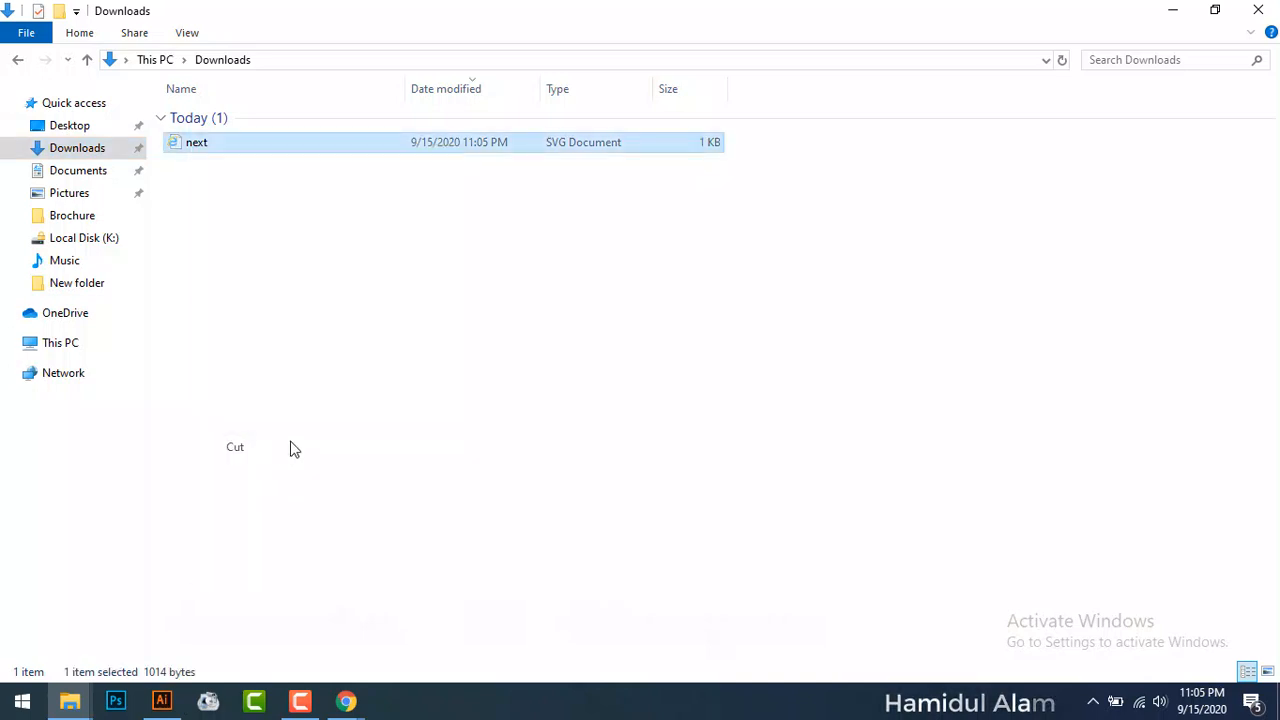
{"action": "left_click", "coordinate": [1258, 10]}
{"action": "right_click", "coordinate": [572, 153]}
{"action": "left_click", "coordinate": [617, 237]}
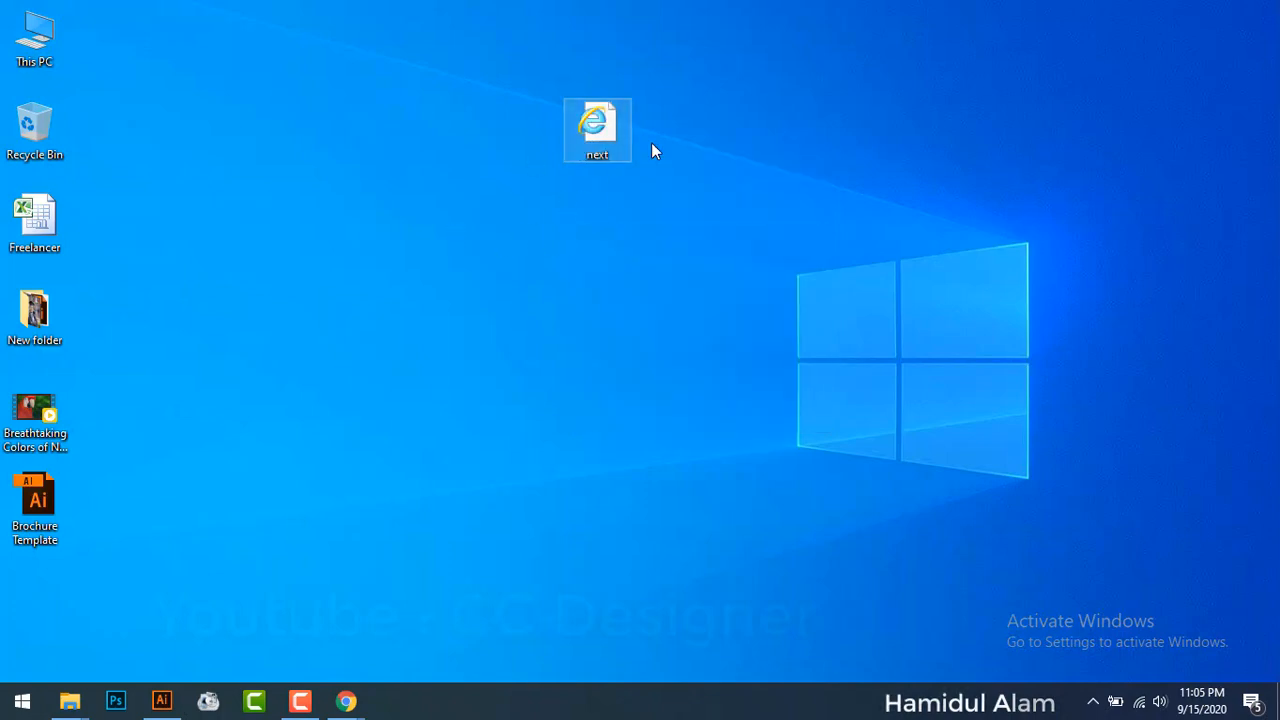
Step: Set SVG files to open with Google Chrome, then drag next.svg into Illustrator
{"action": "right_click", "coordinate": [610, 139]}
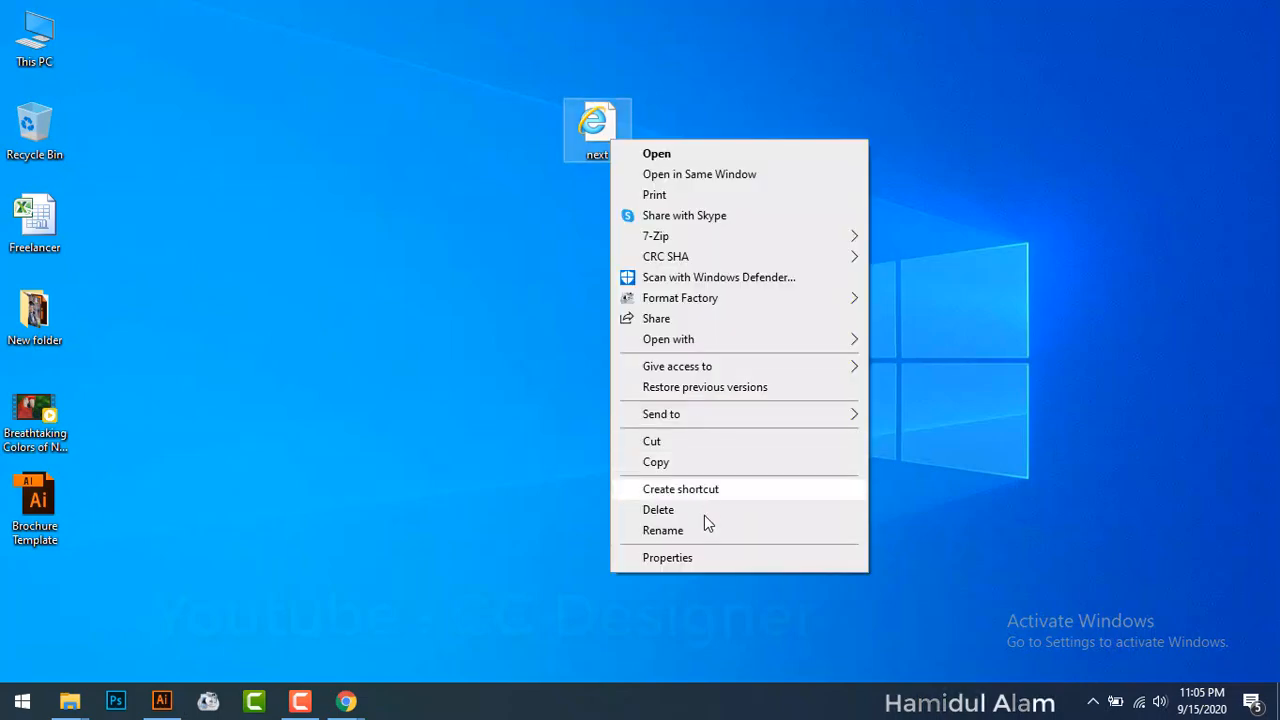
{"action": "left_click", "coordinate": [698, 558]}
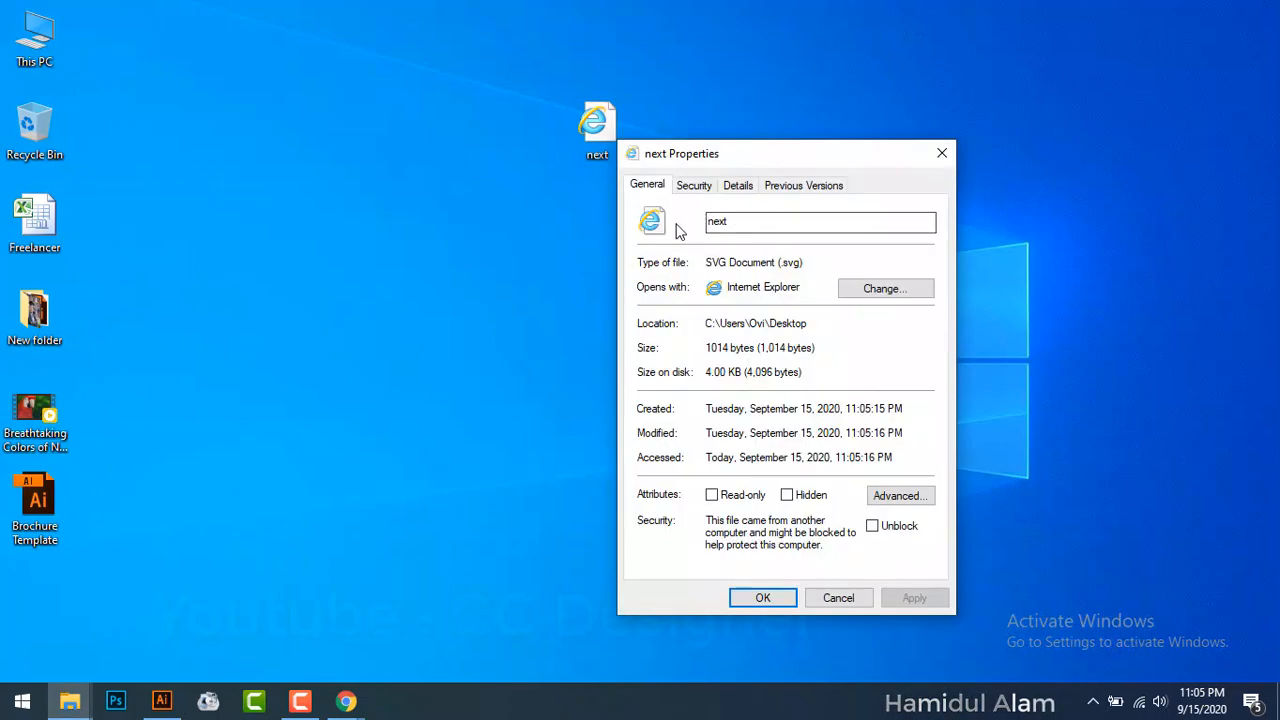
{"action": "left_click", "coordinate": [882, 298]}
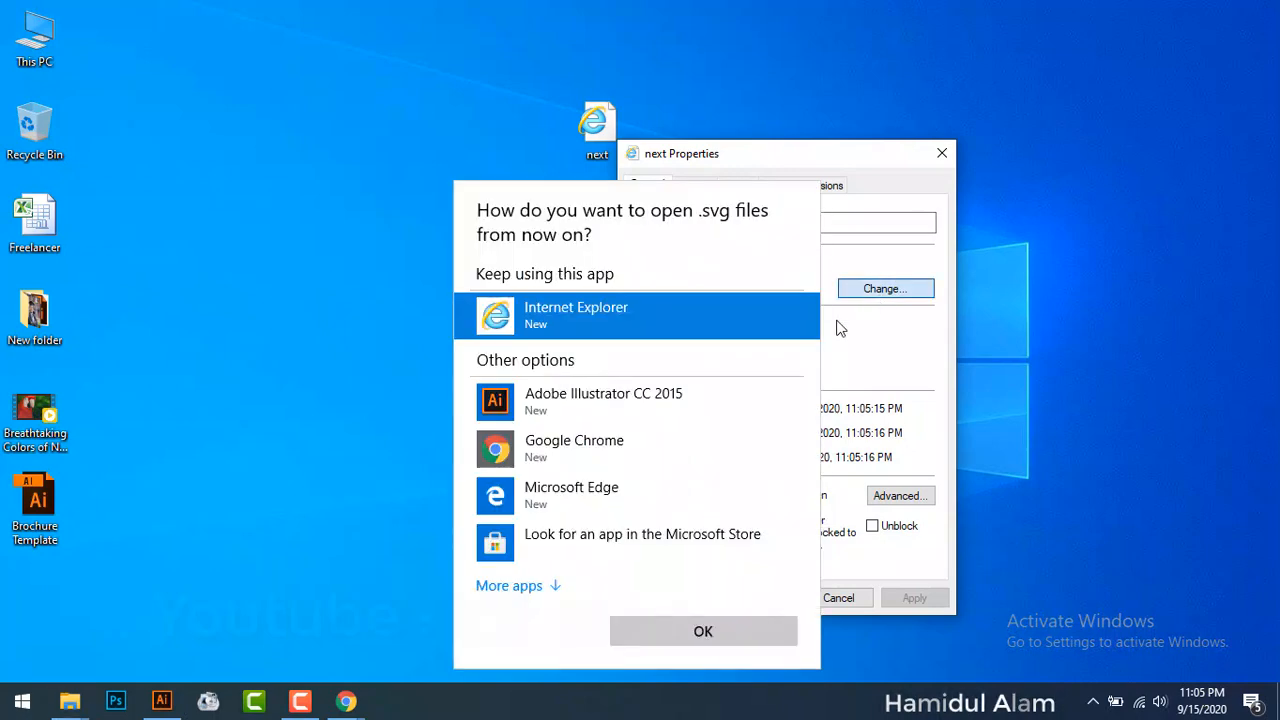
{"action": "left_click", "coordinate": [580, 412]}
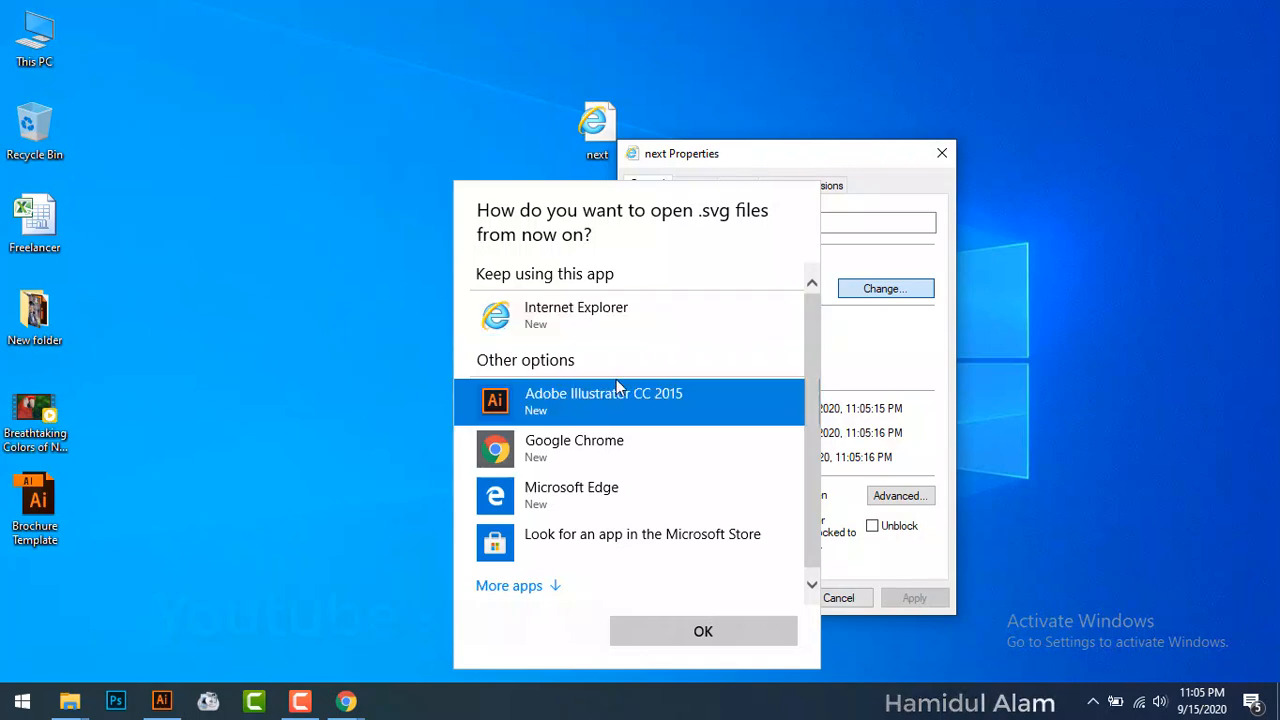
{"action": "left_click", "coordinate": [703, 633]}
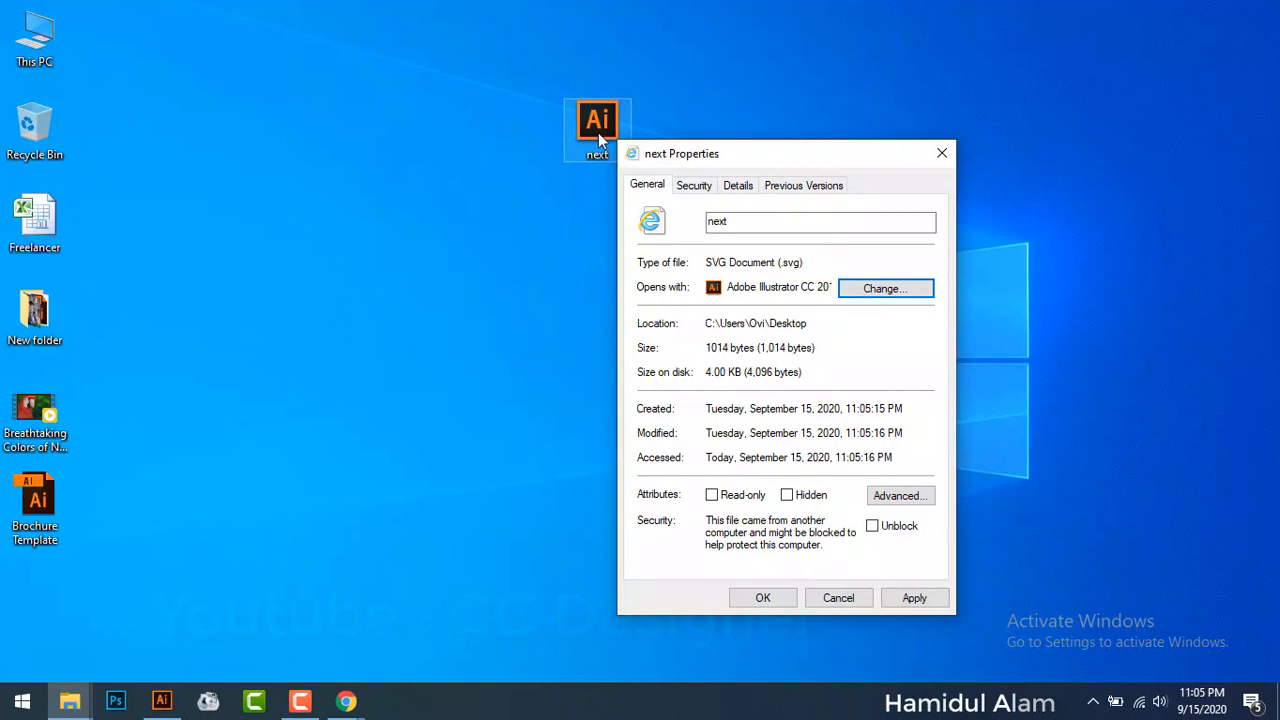
{"action": "left_click", "coordinate": [879, 296]}
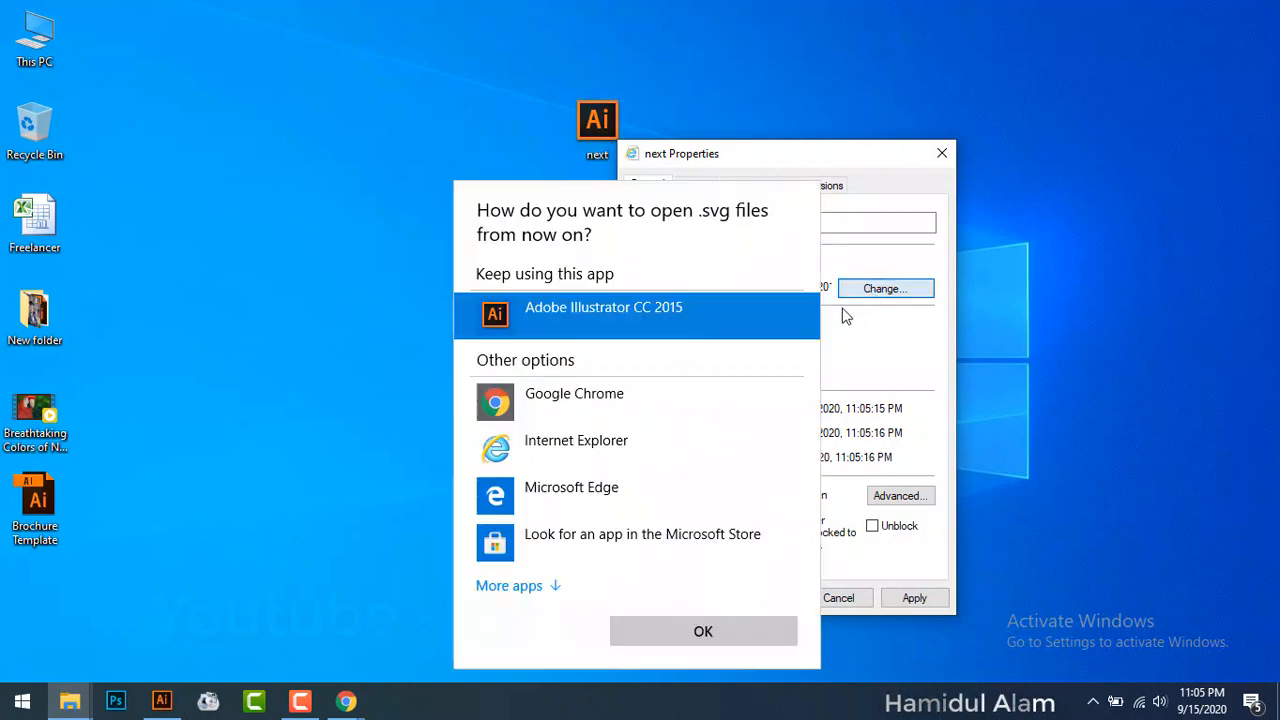
{"action": "left_click", "coordinate": [597, 420]}
{"action": "left_click", "coordinate": [703, 631]}
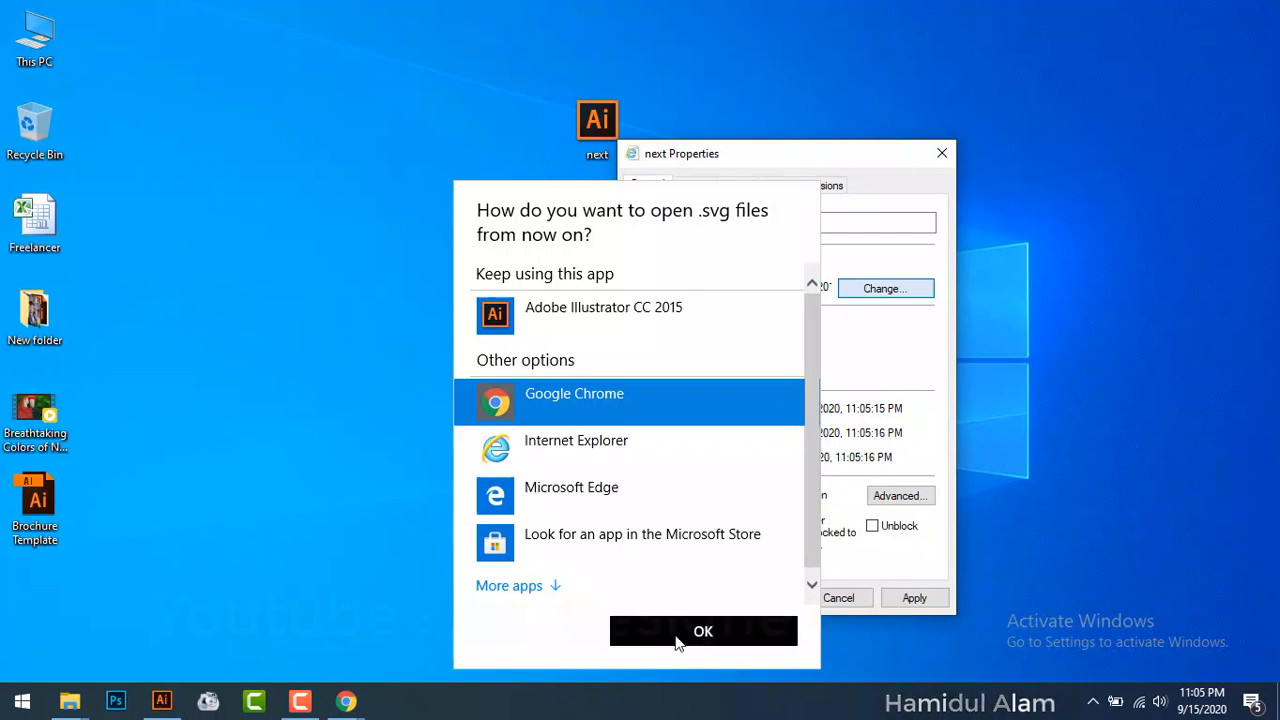
{"action": "left_click", "coordinate": [903, 600]}
{"action": "left_click", "coordinate": [766, 600]}
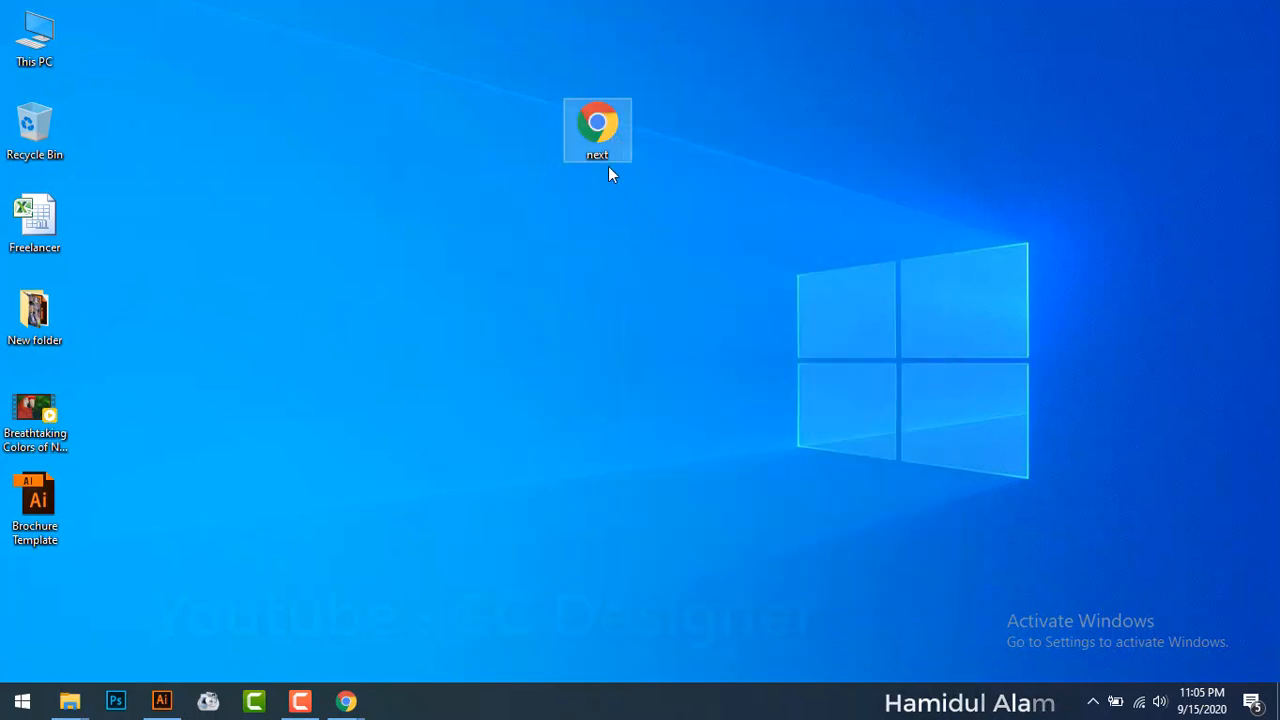
{"action": "left_click_drag", "start_coordinate": [608, 168], "coordinate": [423, 480]}
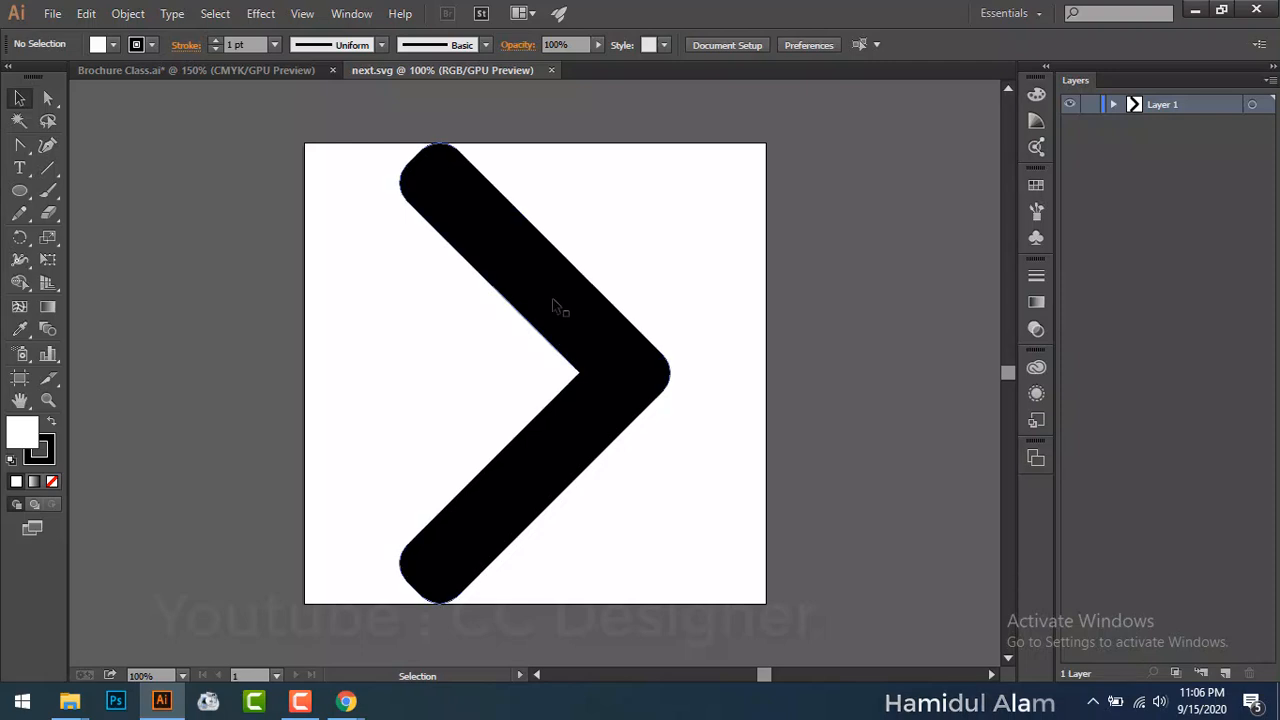
Step: Drag the black chevron from next.svg into the left panel and shrink it to about 0.39 by 0.67 in
{"action": "left_click_drag", "start_coordinate": [543, 303], "coordinate": [254, 88]}
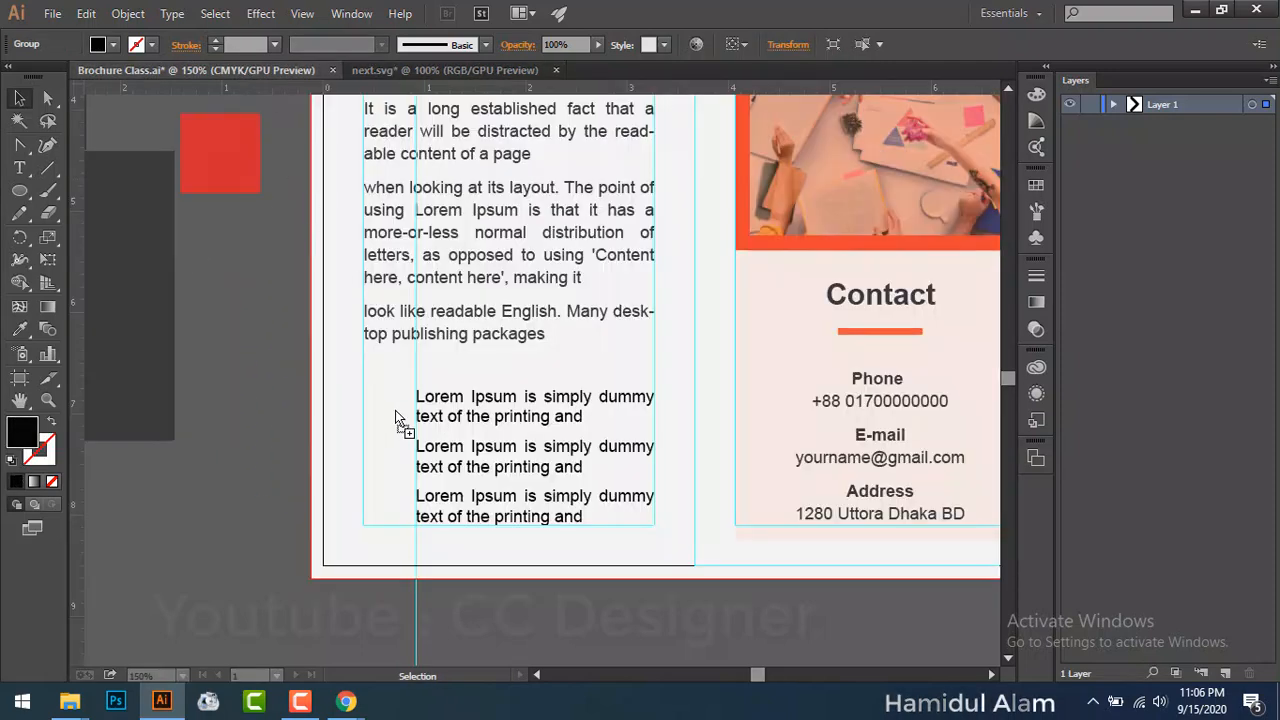
{"action": "left_click_drag", "start_coordinate": [398, 413], "coordinate": [432, 367]}
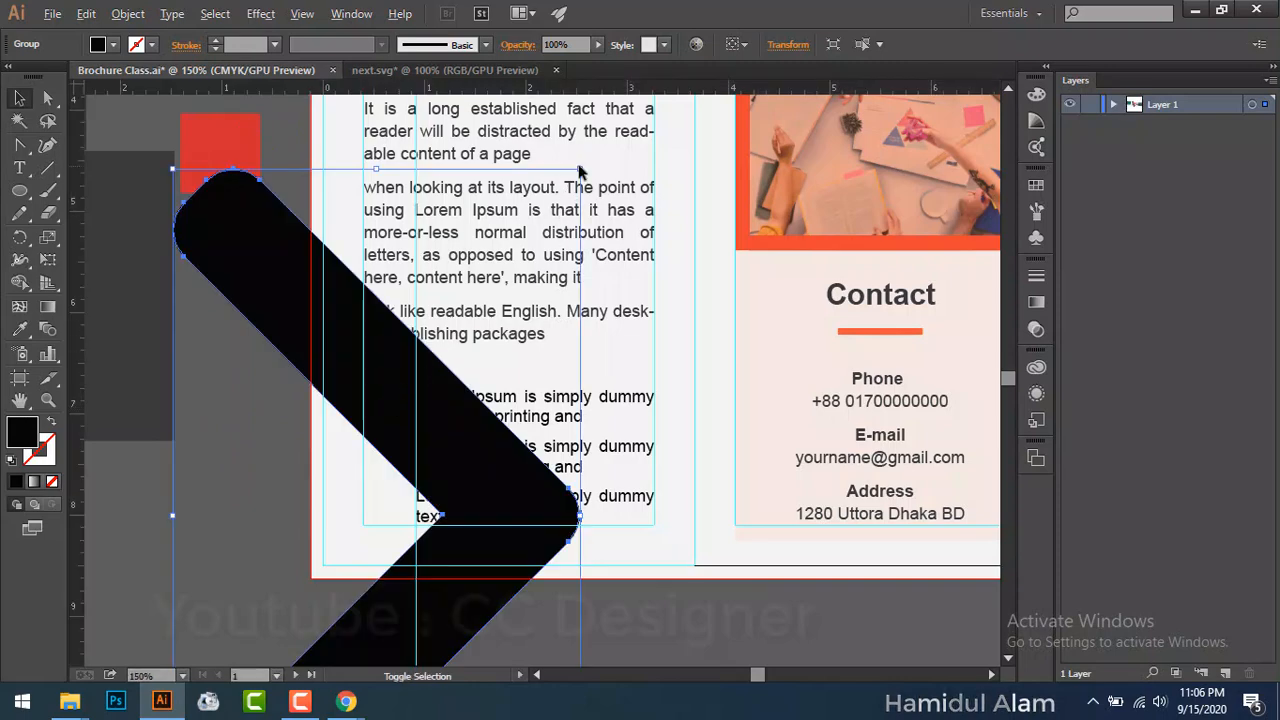
{"action": "left_click_drag", "start_coordinate": [578, 172], "coordinate": [407, 403]}
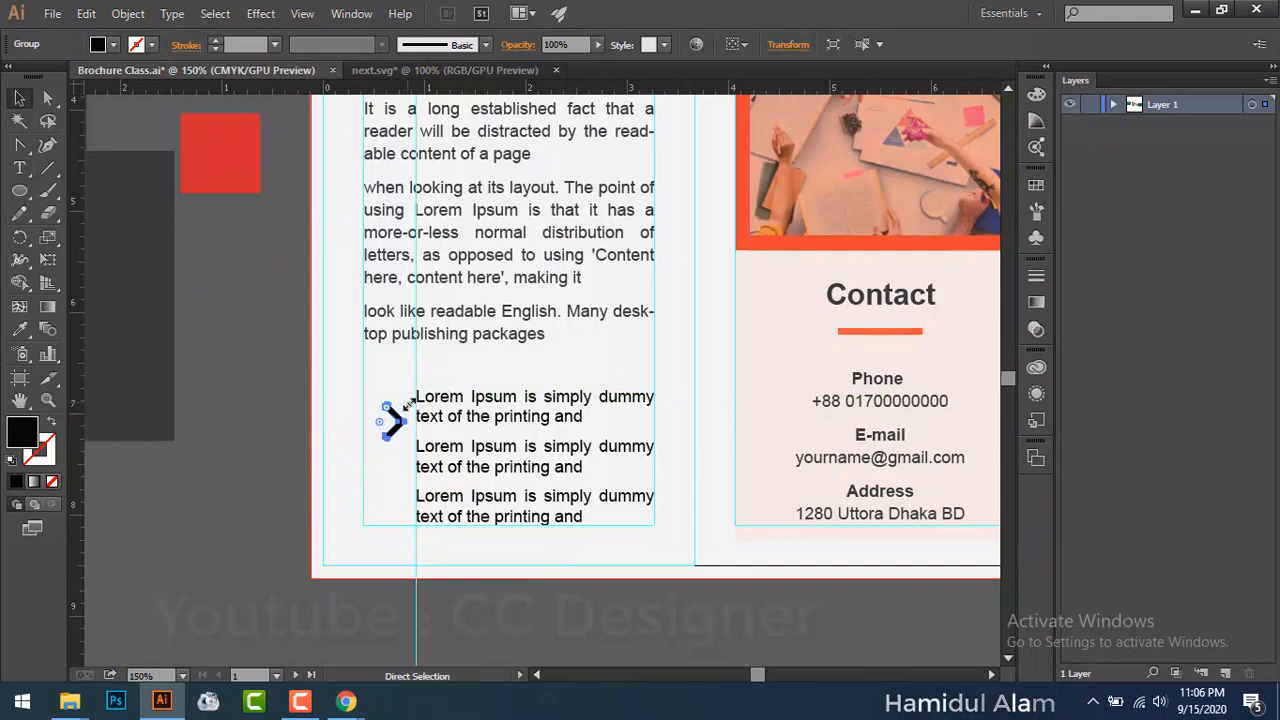
Step: Make the three-line bullet text dark grey using the Eyedropper
{"action": "key", "text": "ctrl+equal"}
{"action": "key", "text": "ctrl+equal"}
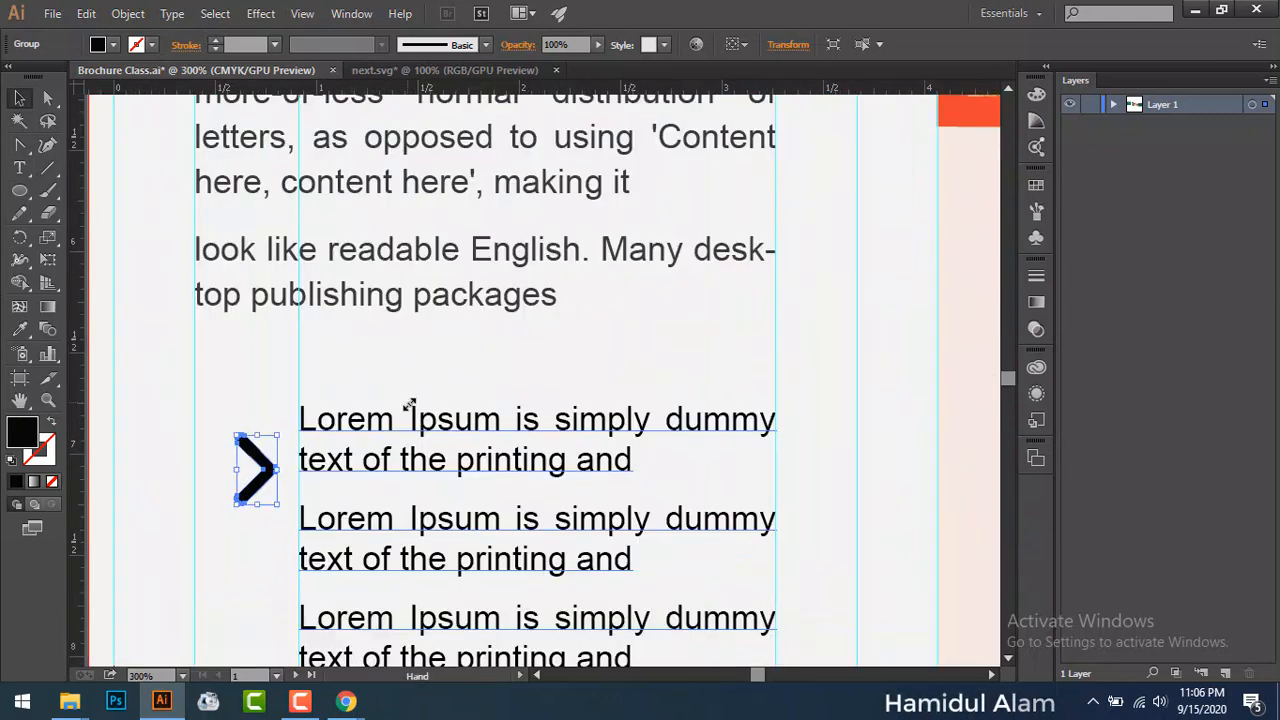
{"action": "left_click_drag", "start_coordinate": [368, 418], "coordinate": [480, 366]}
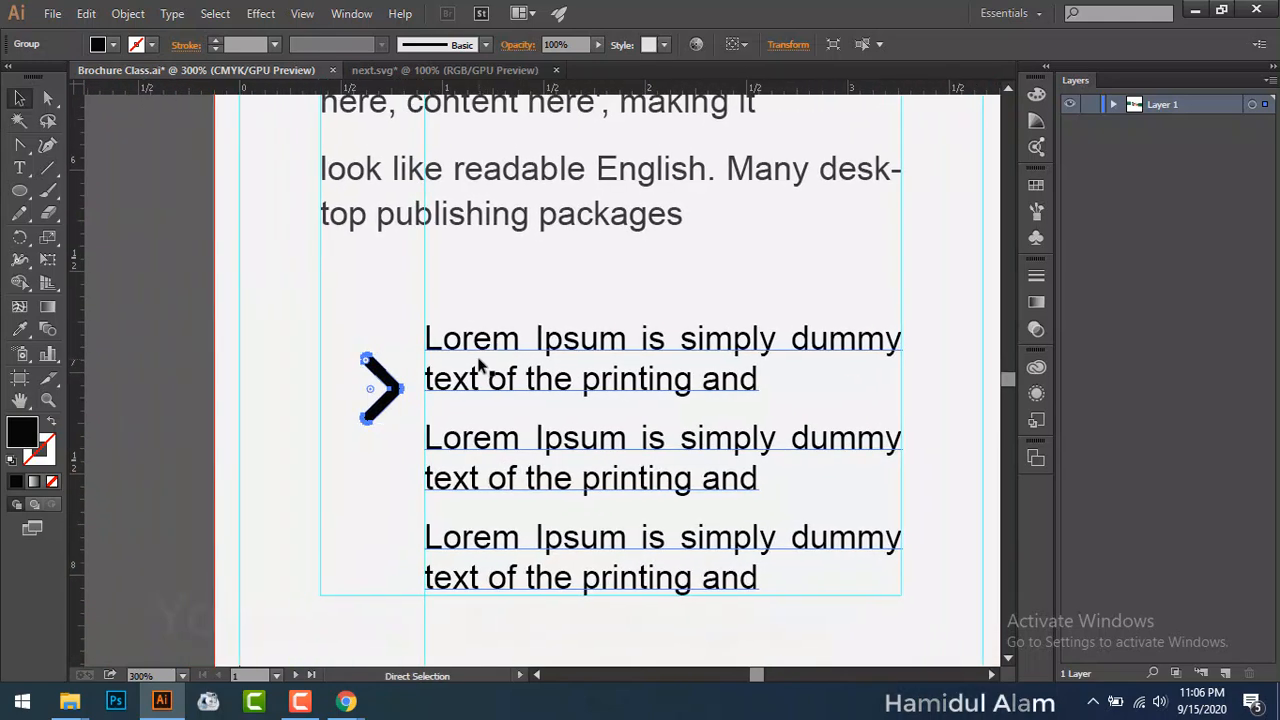
{"action": "scroll", "coordinate": [480, 366], "scroll_direction": "up", "scroll_amount": 2}
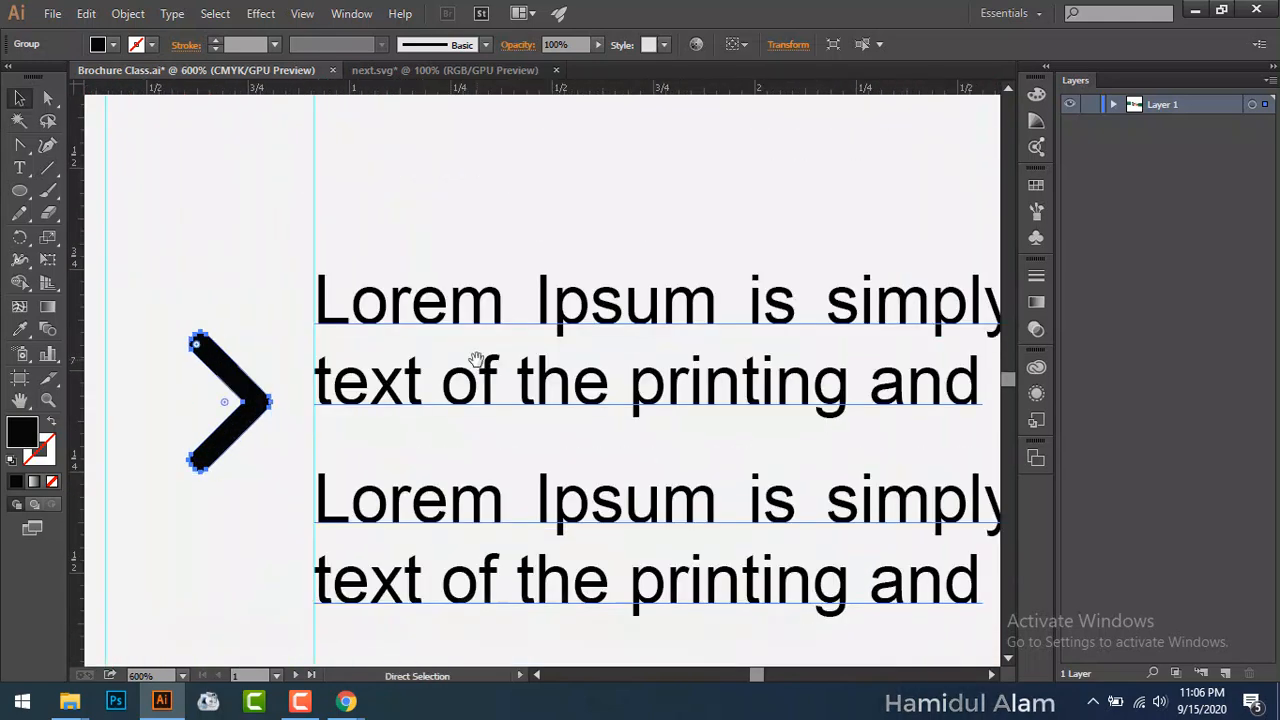
{"action": "scroll", "coordinate": [477, 361], "scroll_direction": "down", "scroll_amount": 6}
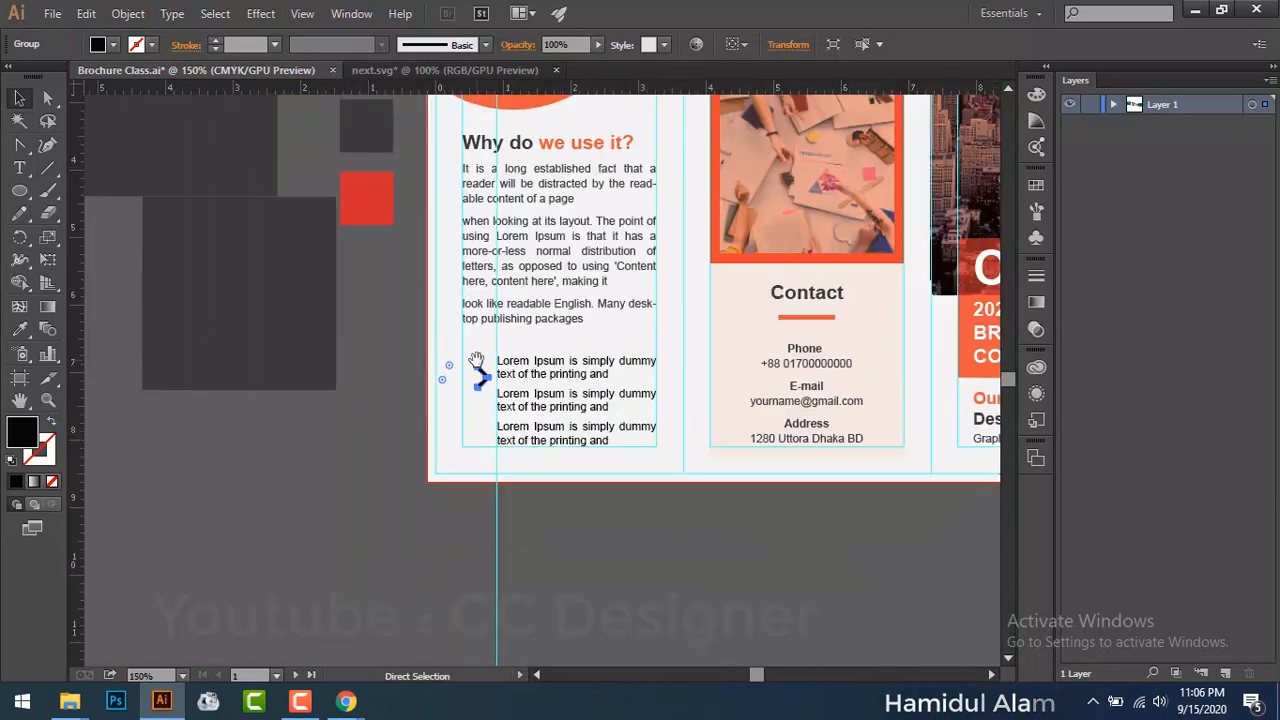
{"action": "left_click", "coordinate": [530, 371]}
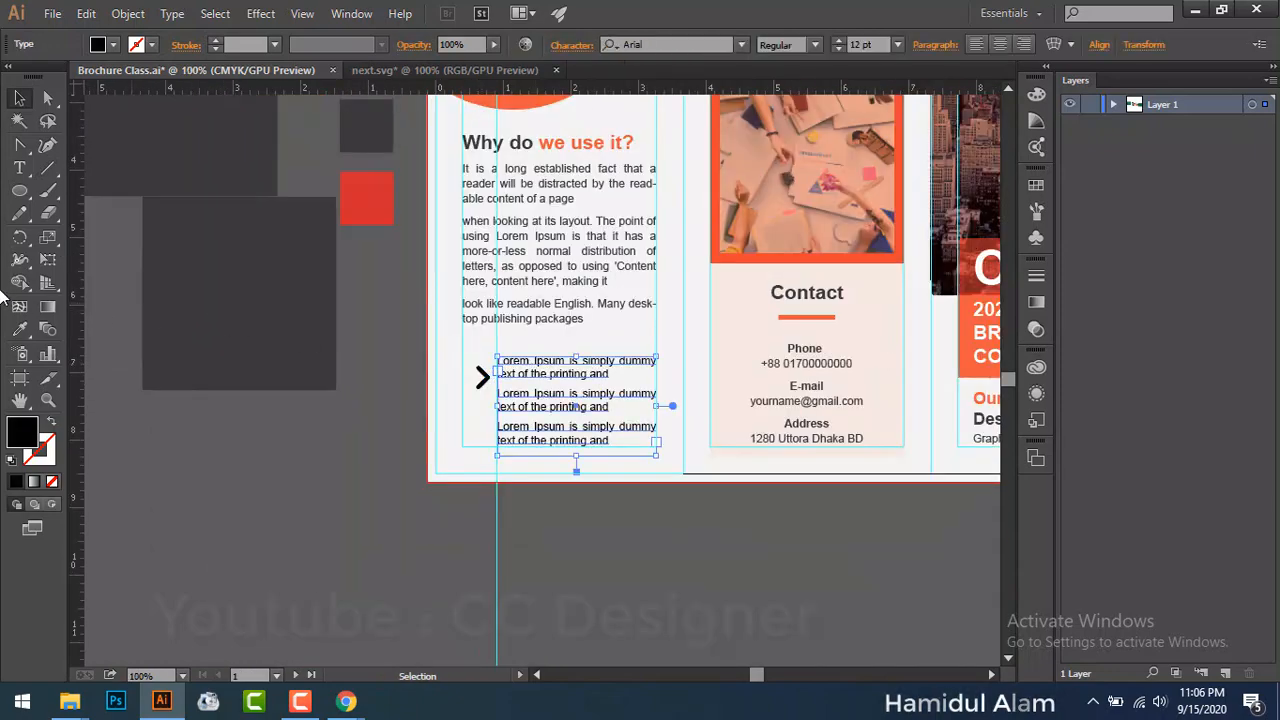
{"action": "left_click", "coordinate": [18, 333]}
{"action": "left_click", "coordinate": [358, 122]}
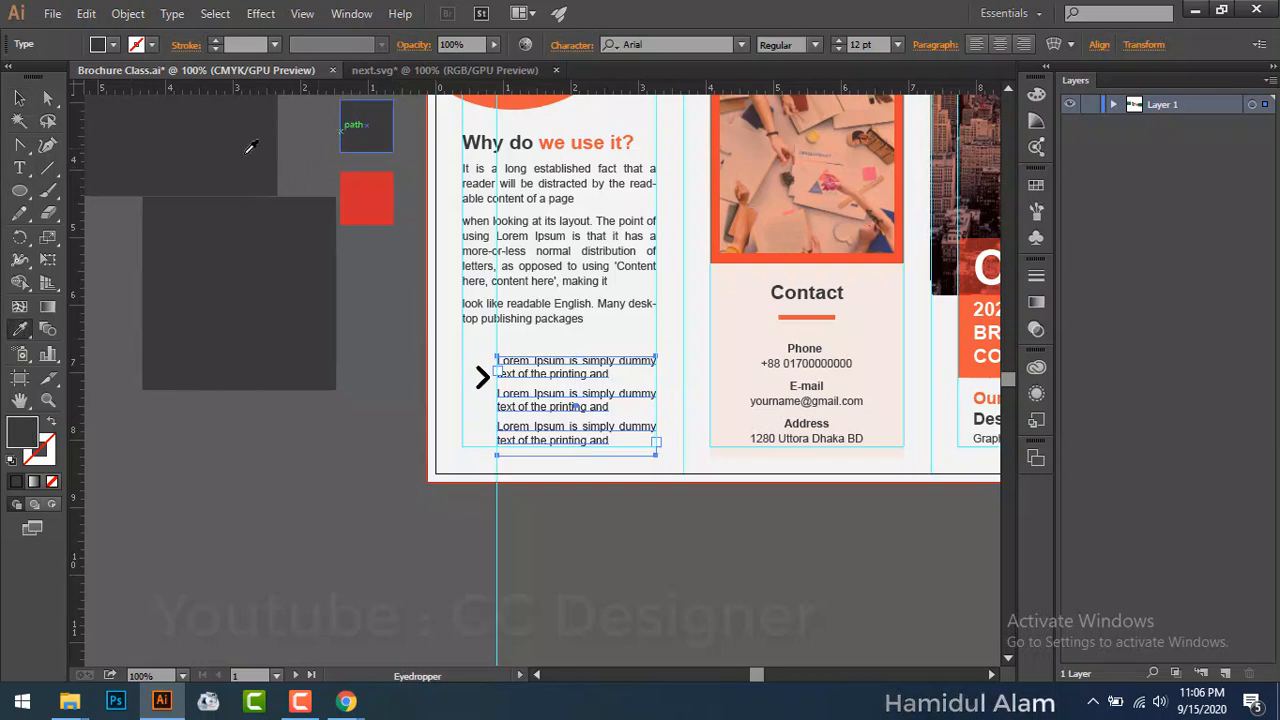
{"action": "left_click", "coordinate": [19, 97]}
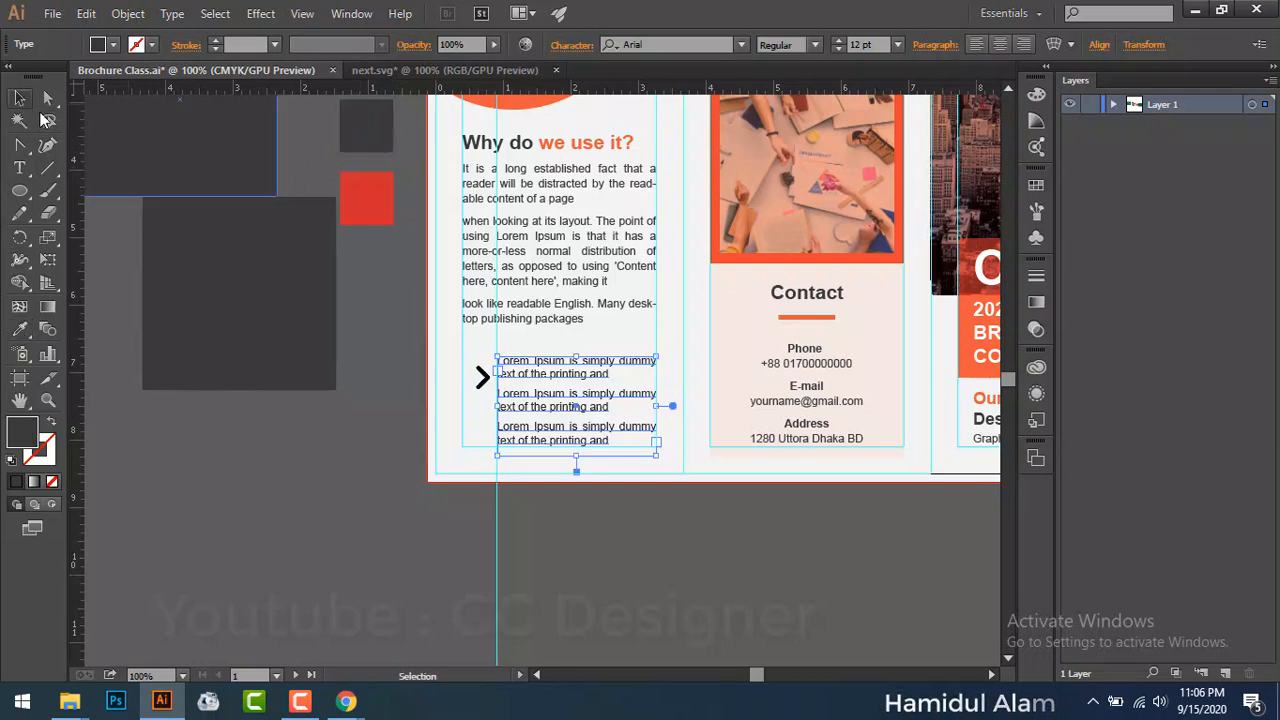
{"action": "left_click", "coordinate": [264, 503]}
Step: Shrink the chevron further to bullet size beside the first bullet
{"action": "key", "text": "ctrl+plus"}
{"action": "key", "text": "ctrl+plus"}
{"action": "key", "text": "ctrl+plus"}
{"action": "key", "text": "ctrl+plus"}
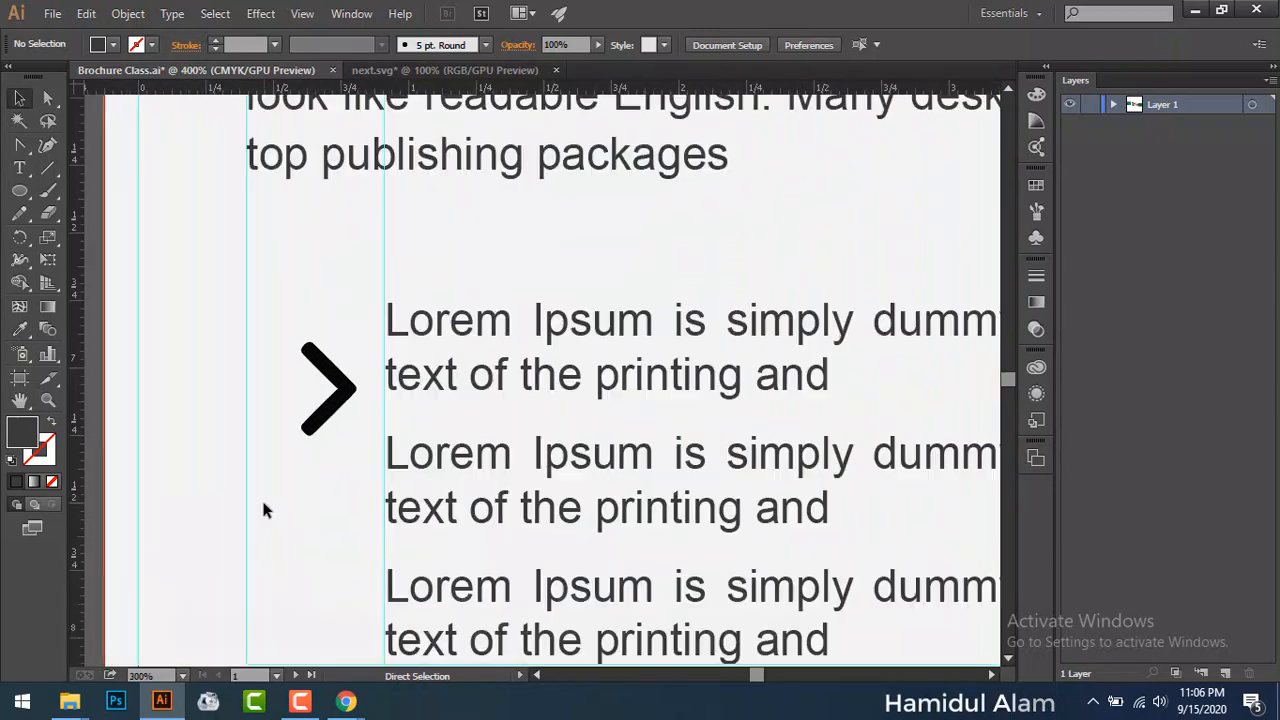
{"action": "left_click", "coordinate": [338, 412]}
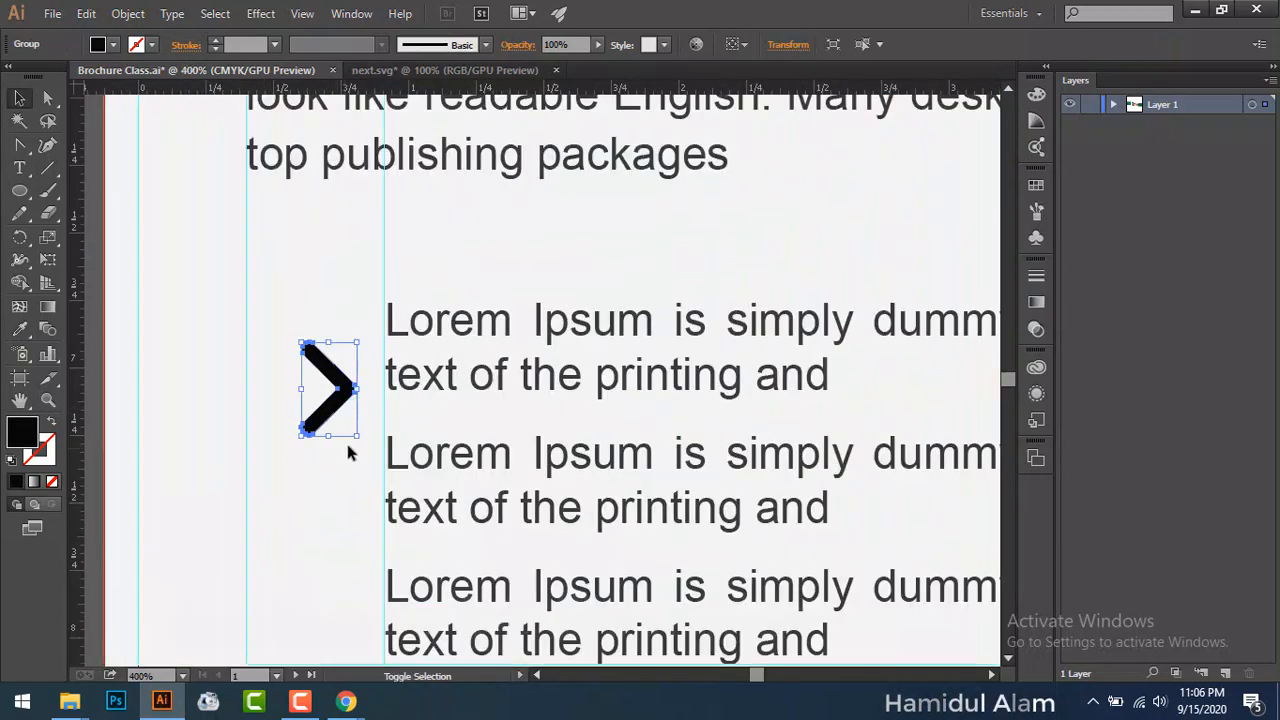
{"action": "left_click_drag", "start_coordinate": [359, 439], "coordinate": [337, 400]}
{"action": "left_click", "coordinate": [21, 192]}
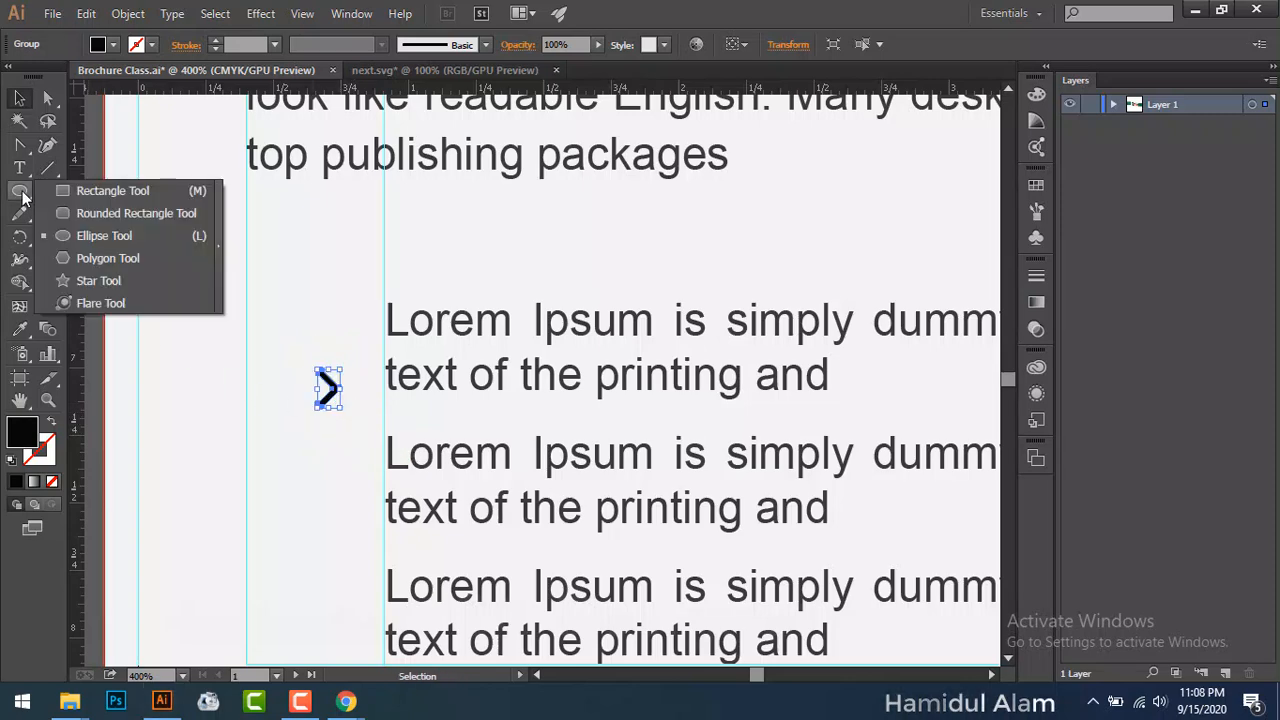
Step: Draw a small circle around the chevron and position it beside the first bullet
{"action": "left_click", "coordinate": [108, 237]}
{"action": "left_click_drag", "start_coordinate": [289, 311], "coordinate": [349, 405]}
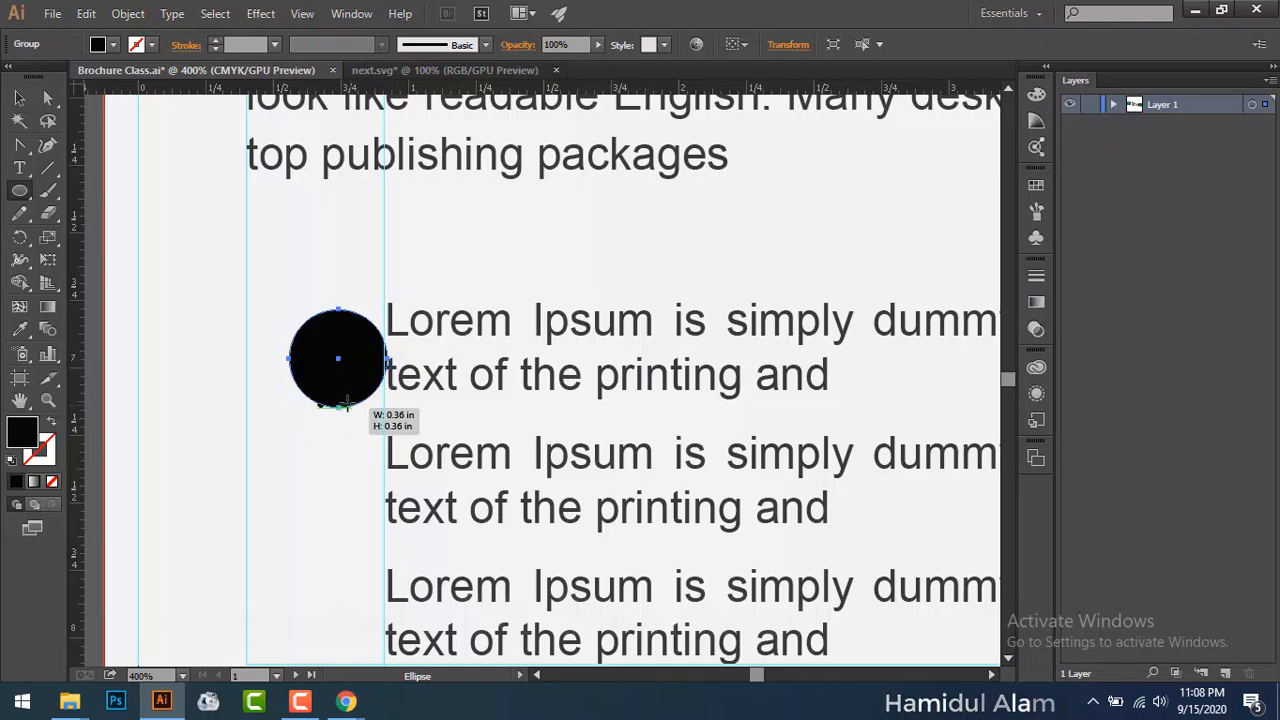
{"action": "key", "text": "v"}
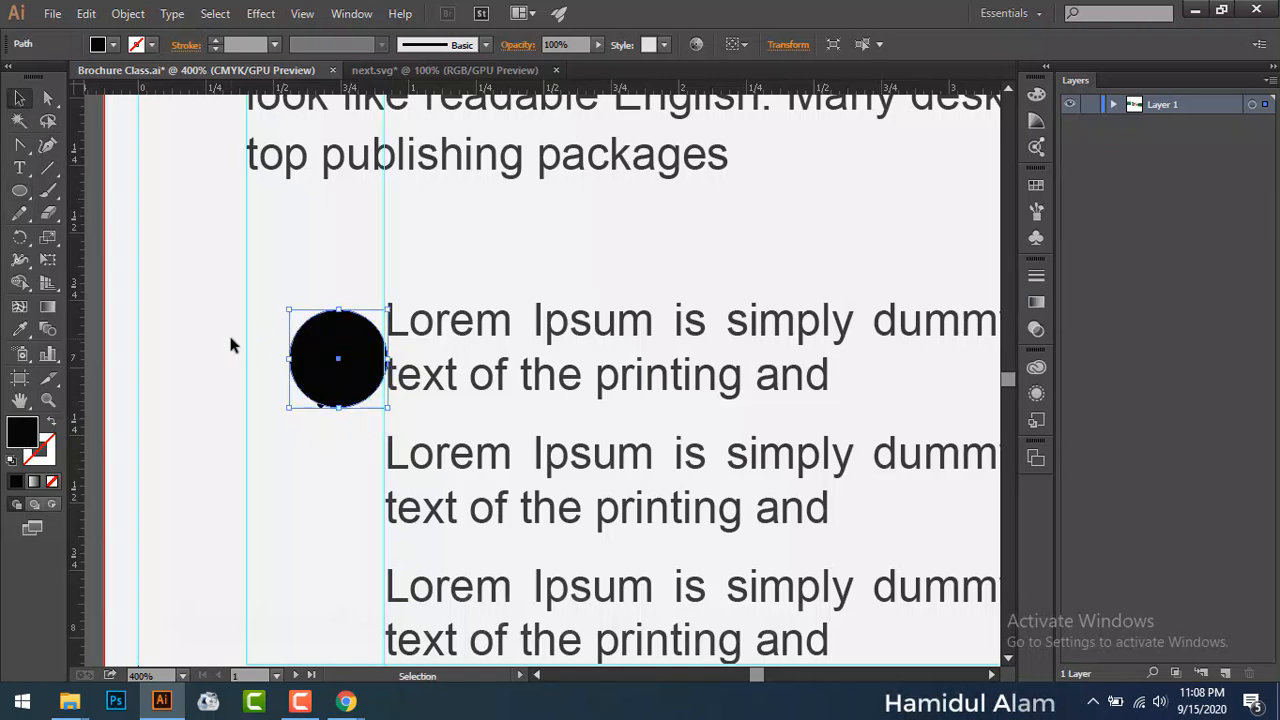
{"action": "left_click", "coordinate": [229, 333]}
{"action": "left_click_drag", "start_coordinate": [338, 362], "coordinate": [313, 349]}
Step: Eyedropper the dark panel's grey onto the circle, then return to the bullet rows
{"action": "left_click_drag", "start_coordinate": [242, 366], "coordinate": [455, 417]}
{"action": "left_click_drag", "start_coordinate": [271, 305], "coordinate": [386, 657]}
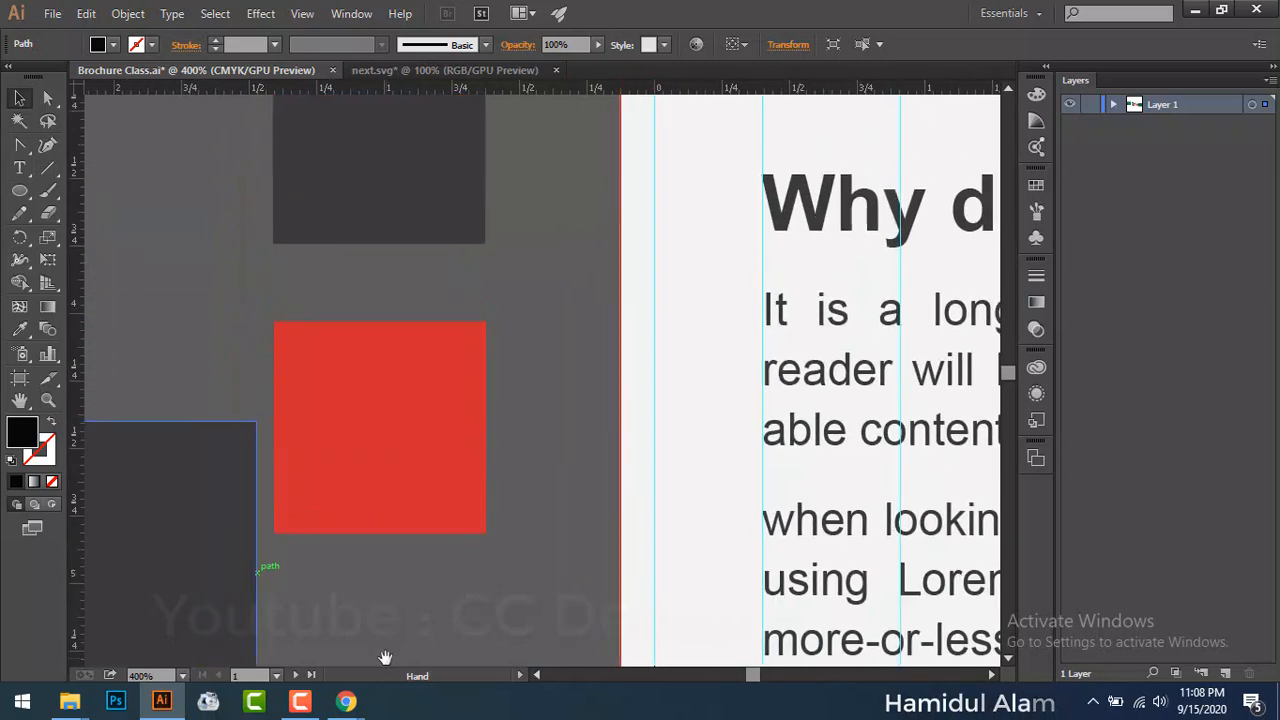
{"action": "left_click", "coordinate": [21, 329]}
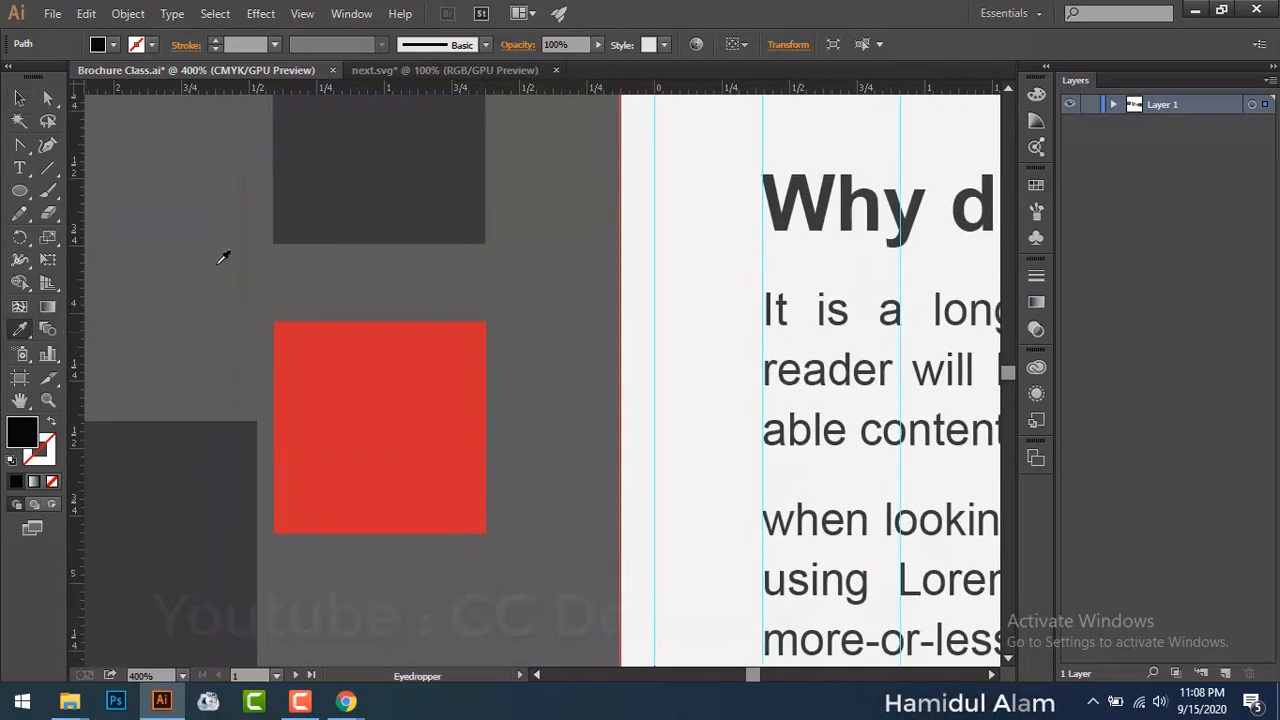
{"action": "left_click", "coordinate": [346, 183]}
{"action": "left_click", "coordinate": [19, 97]}
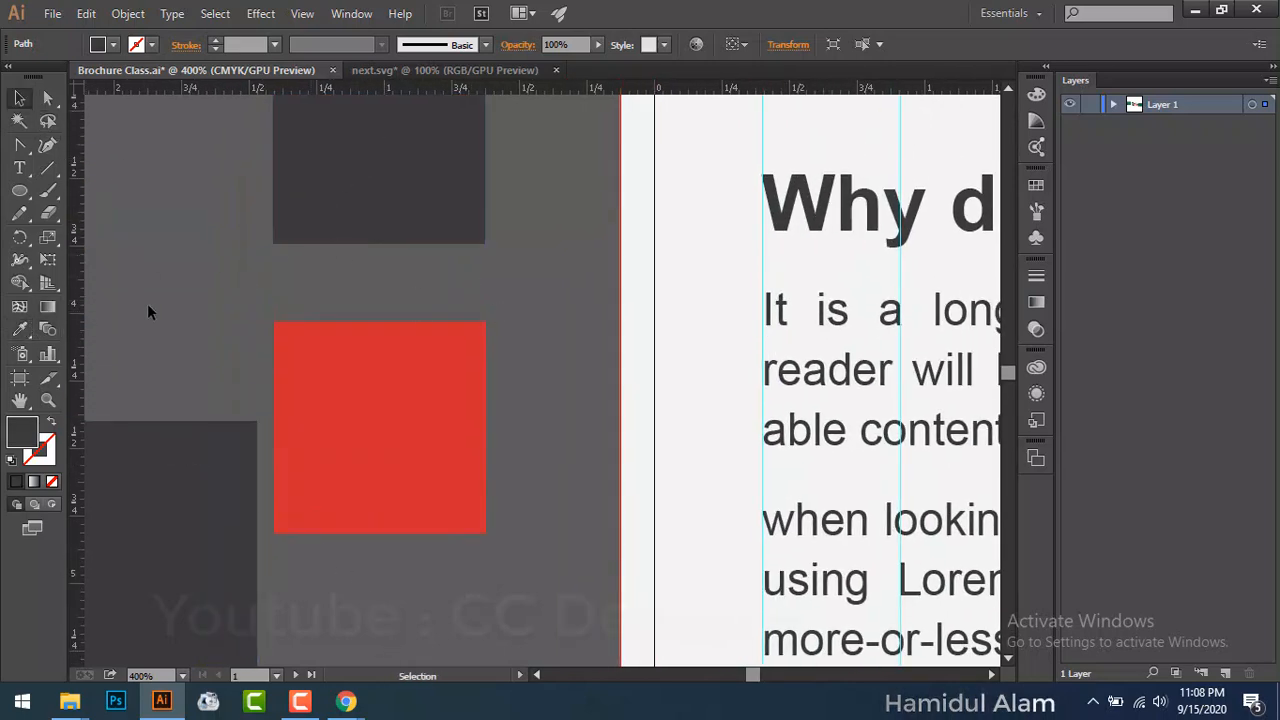
{"action": "left_click", "coordinate": [442, 176]}
{"action": "left_click_drag", "start_coordinate": [600, 523], "coordinate": [536, 508]}
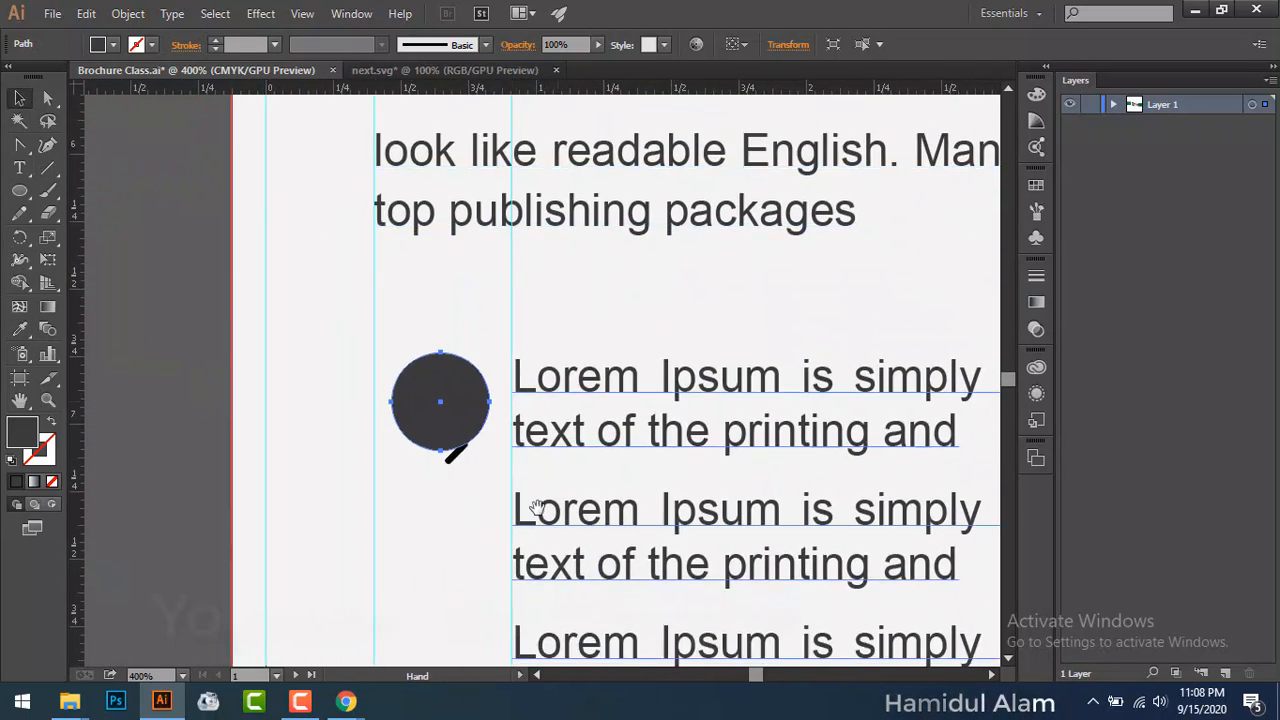
Step: Bring the small black arrow in front of the circle and move it out to the left
{"action": "left_click", "coordinate": [450, 452]}
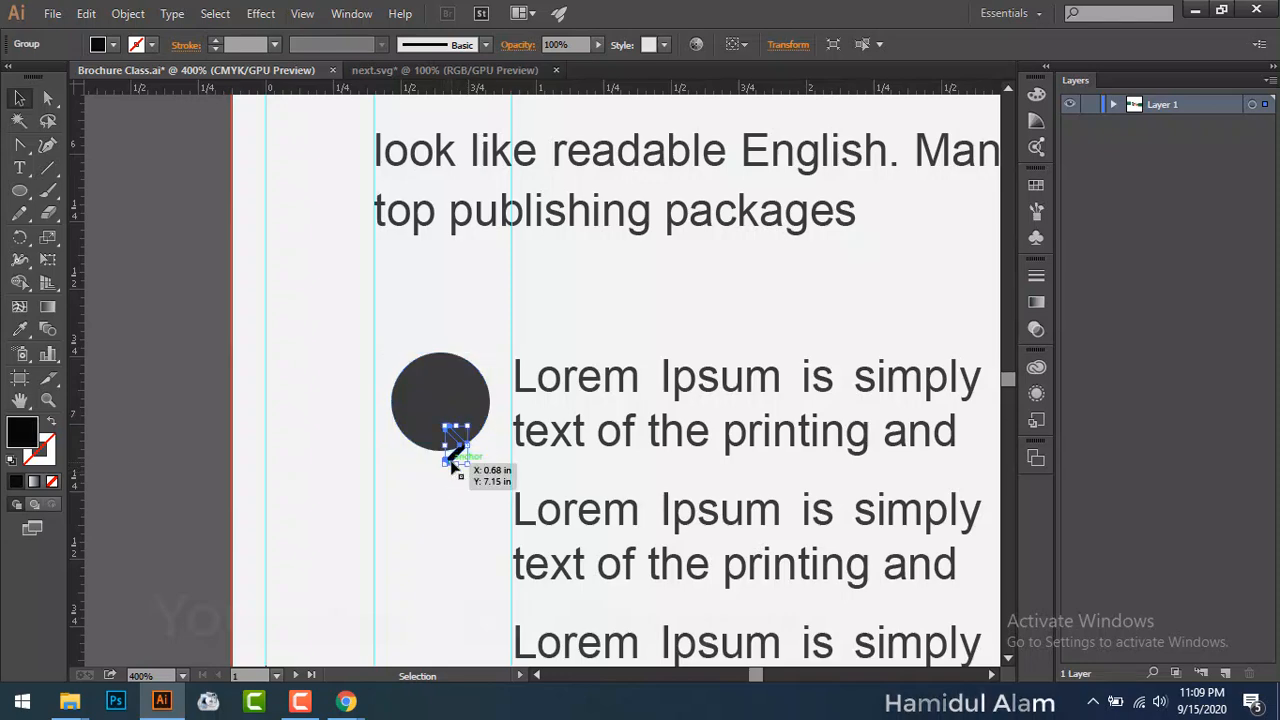
{"action": "right_click", "coordinate": [451, 458]}
{"action": "mouse_move", "coordinate": [610, 621]}
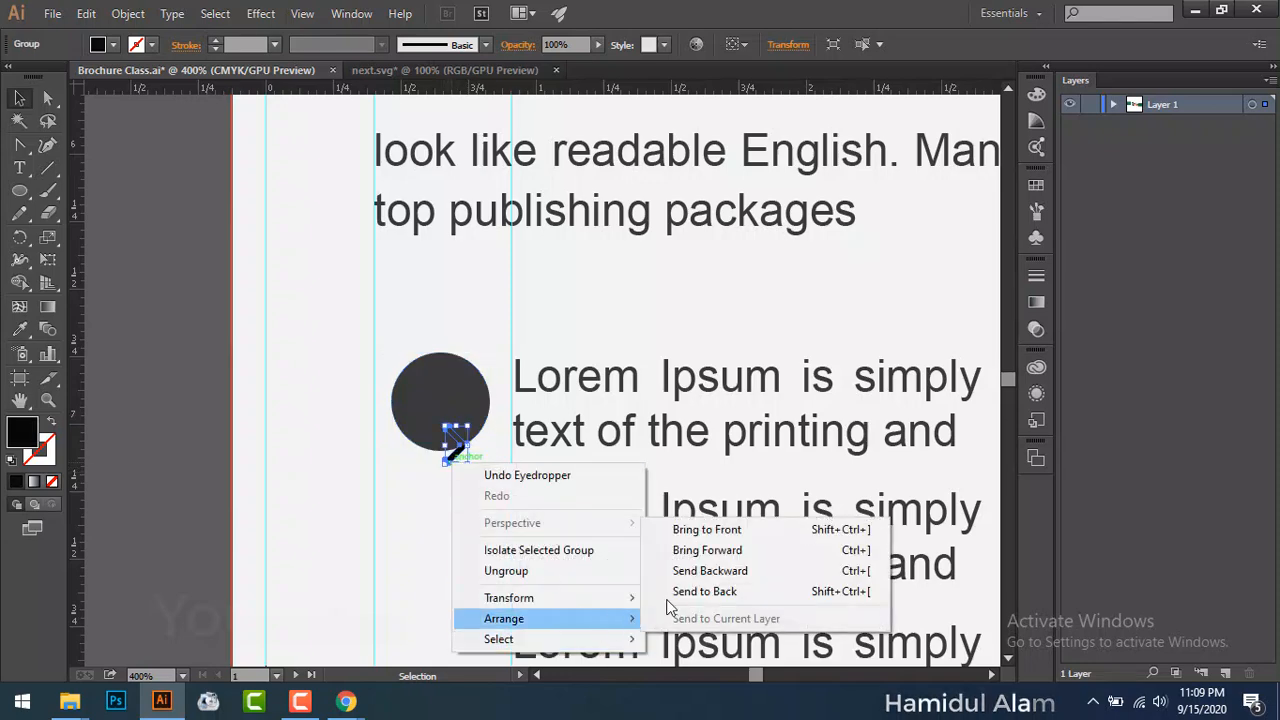
{"action": "left_click", "coordinate": [712, 528]}
{"action": "left_click", "coordinate": [435, 503]}
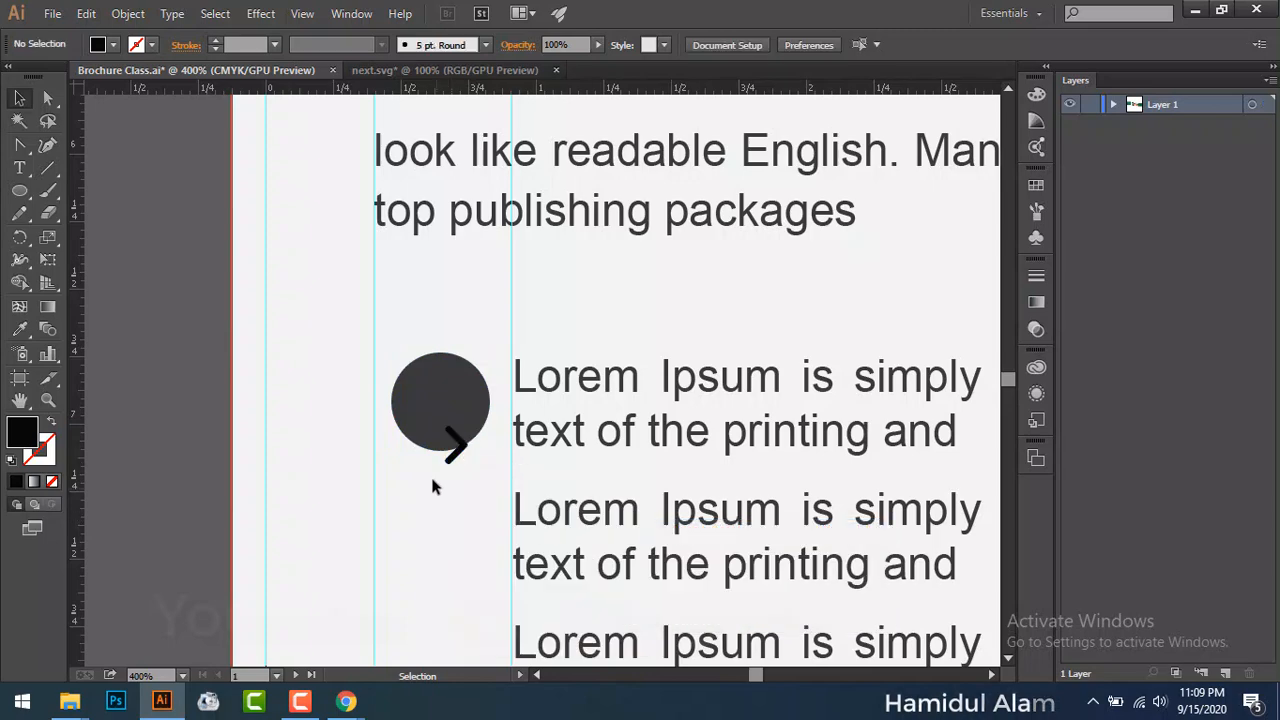
{"action": "mouse_move", "coordinate": [449, 443]}
{"action": "left_mouse_down"}
{"action": "mouse_move", "coordinate": [440, 482]}
{"action": "mouse_move", "coordinate": [322, 483]}
{"action": "left_mouse_up"}
Step: Nudge the grey circle into place and try resizing it, undoing the last resize
{"action": "left_click_drag", "start_coordinate": [437, 403], "coordinate": [452, 426]}
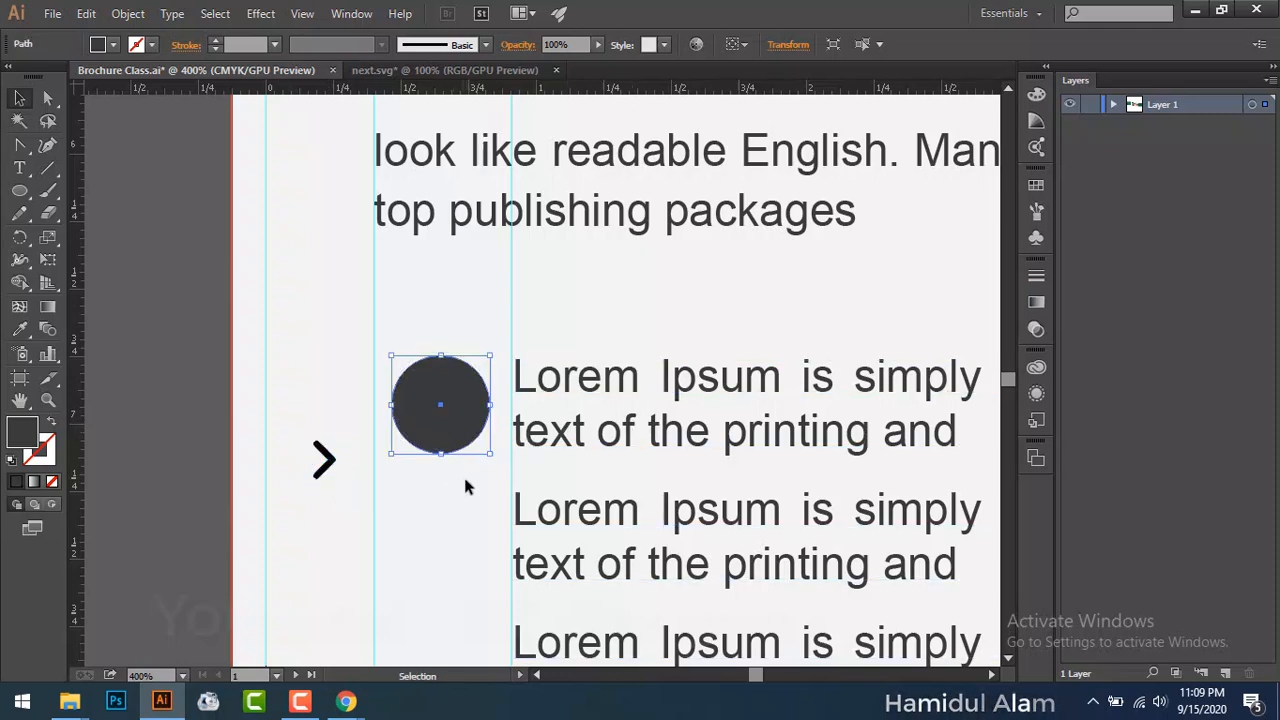
{"action": "left_click", "coordinate": [462, 482]}
{"action": "left_click", "coordinate": [452, 442]}
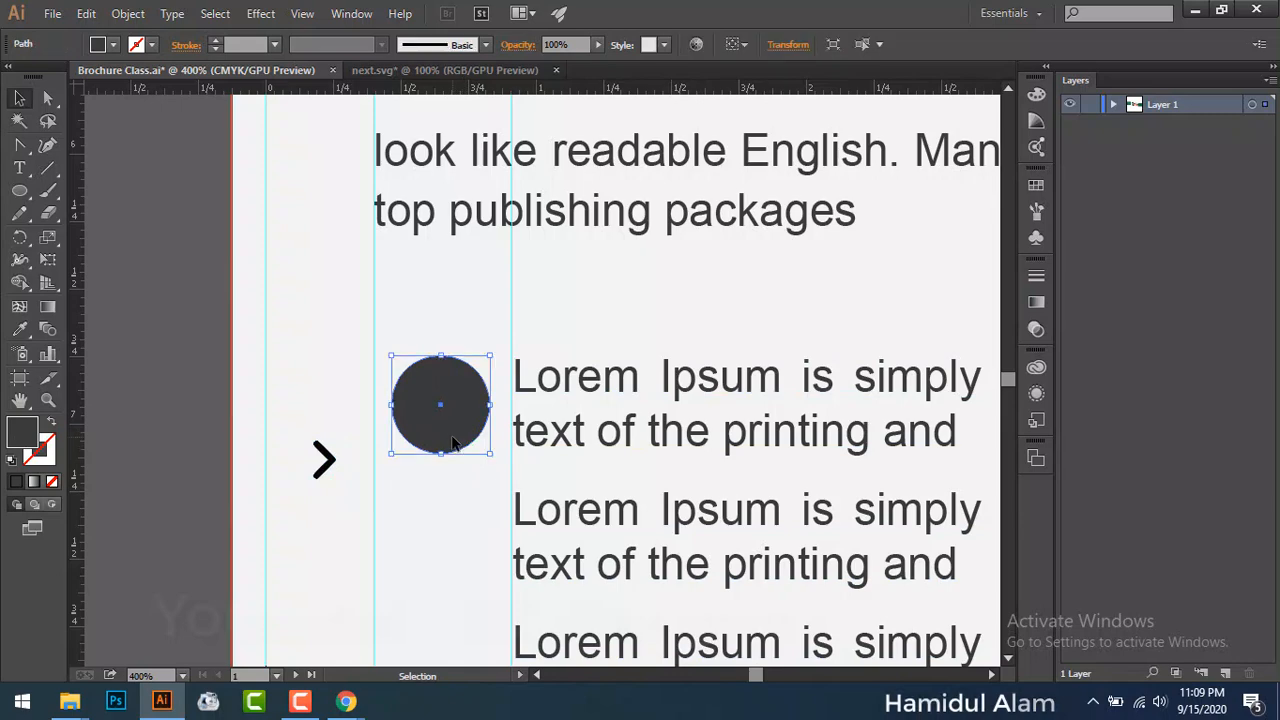
{"action": "key", "text": "Right"}
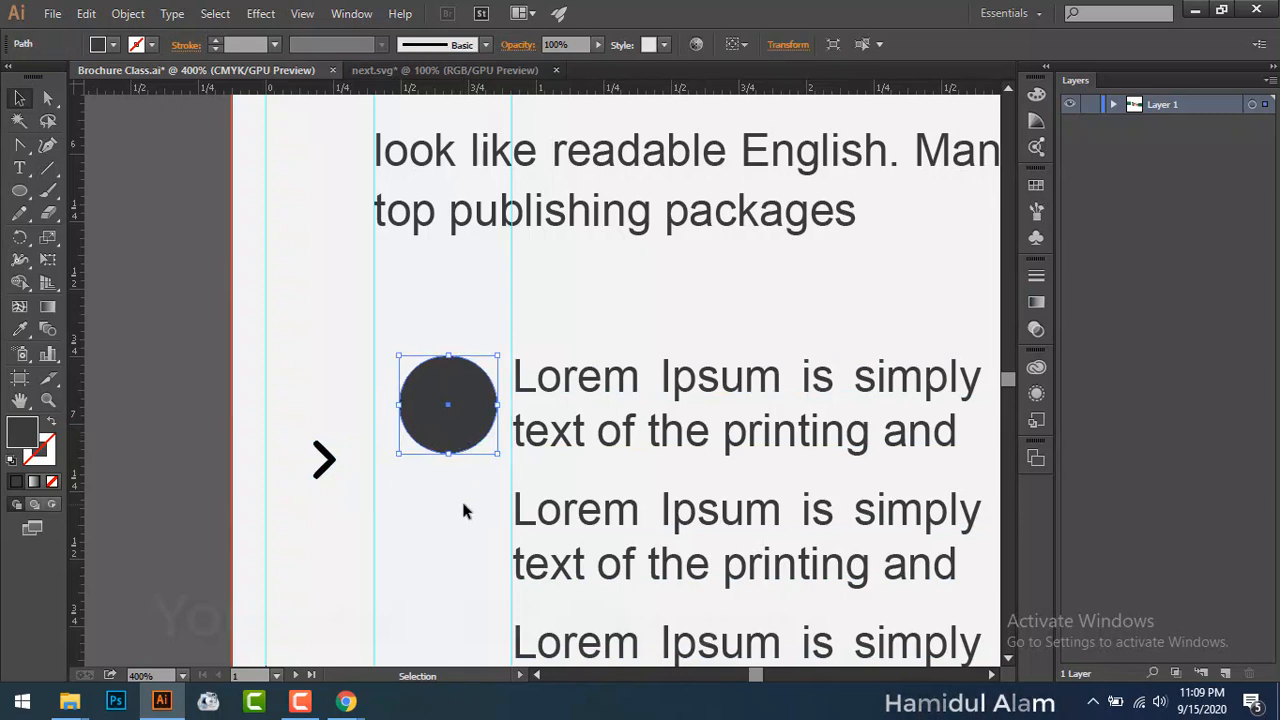
{"action": "left_click", "coordinate": [461, 497]}
{"action": "left_click", "coordinate": [462, 423]}
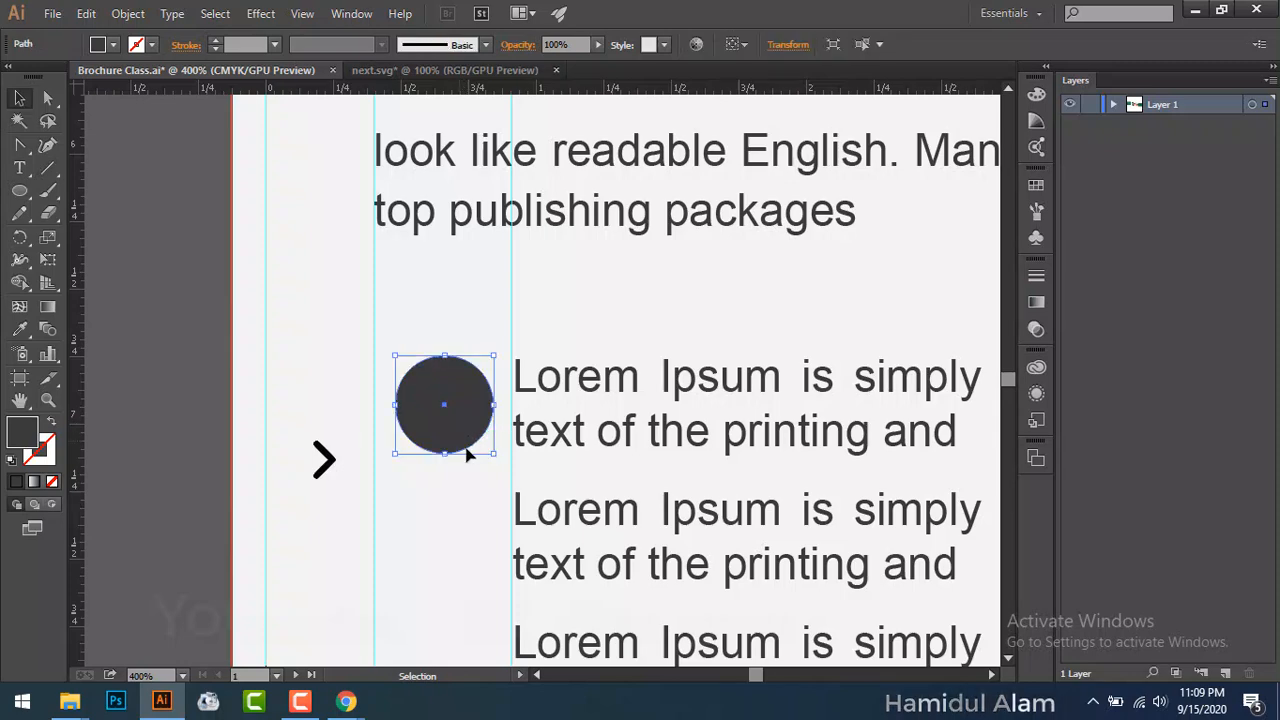
{"action": "mouse_move", "coordinate": [494, 456]}
{"action": "left_mouse_down"}
{"action": "mouse_move", "coordinate": [506, 449]}
{"action": "mouse_move", "coordinate": [487, 453]}
{"action": "left_mouse_up"}
{"action": "left_click_drag", "start_coordinate": [484, 451], "coordinate": [485, 455]}
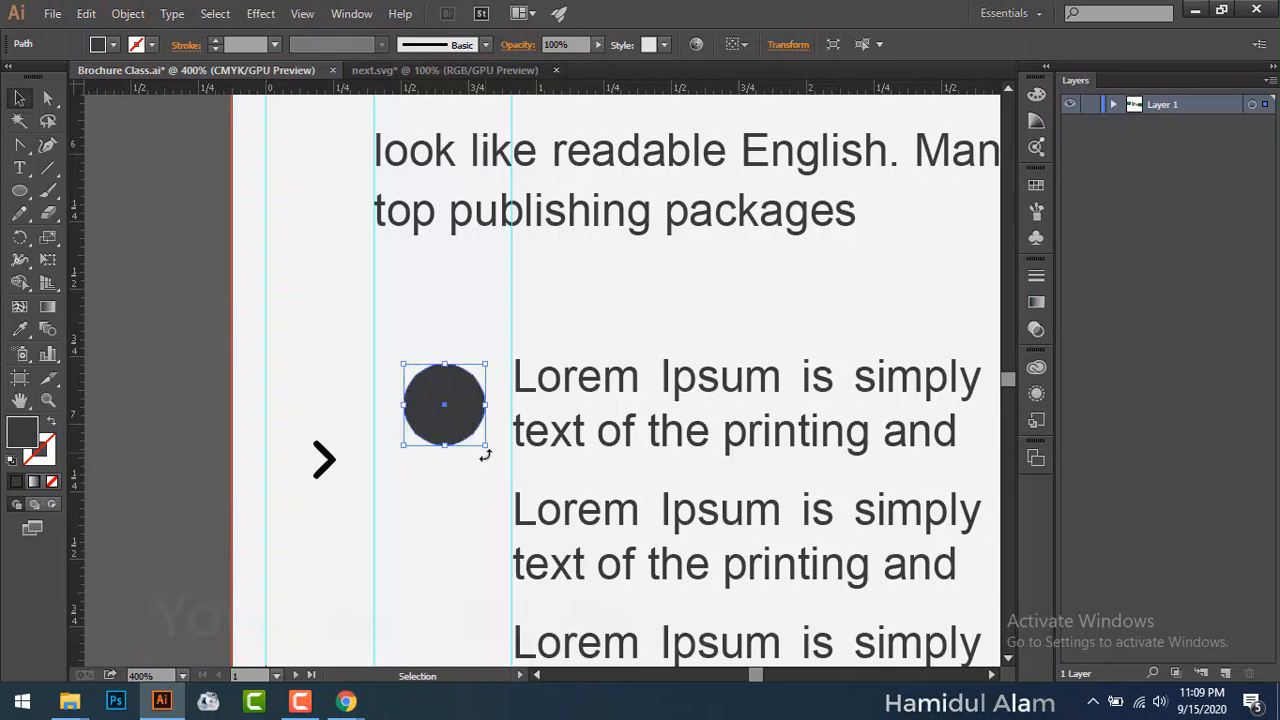
{"action": "left_click", "coordinate": [482, 500]}
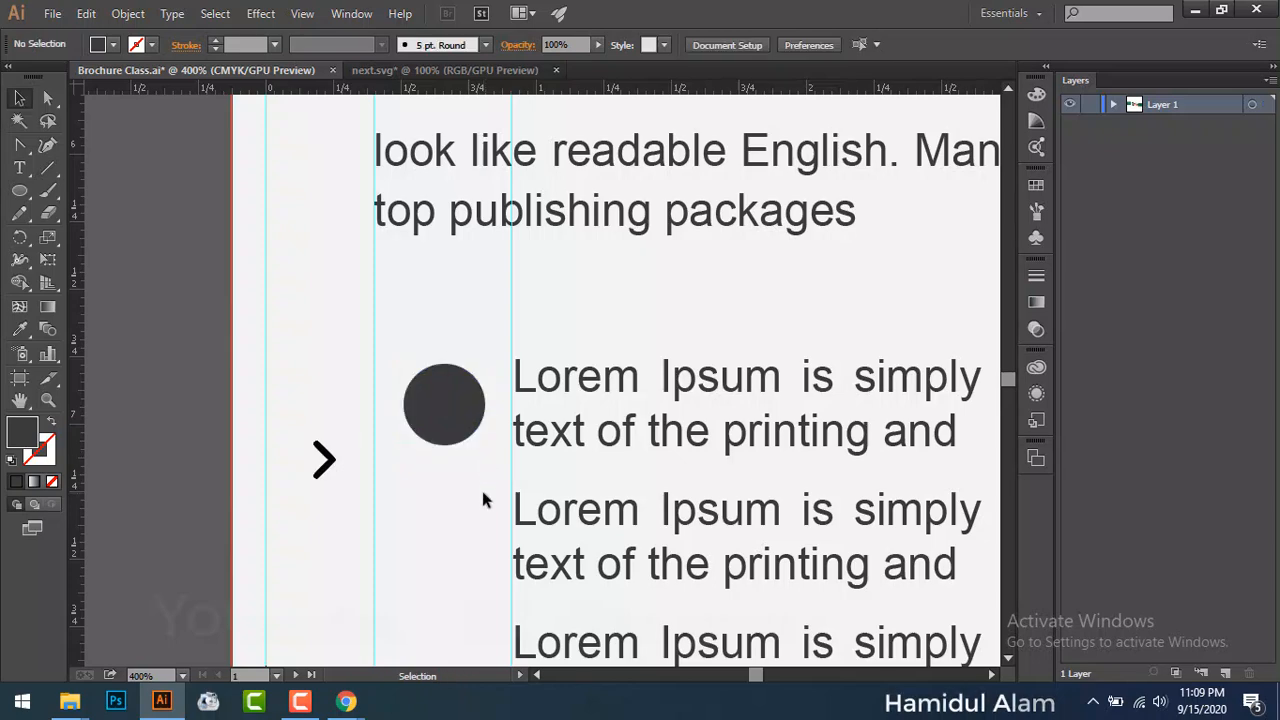
{"action": "key", "text": "ctrl+z"}
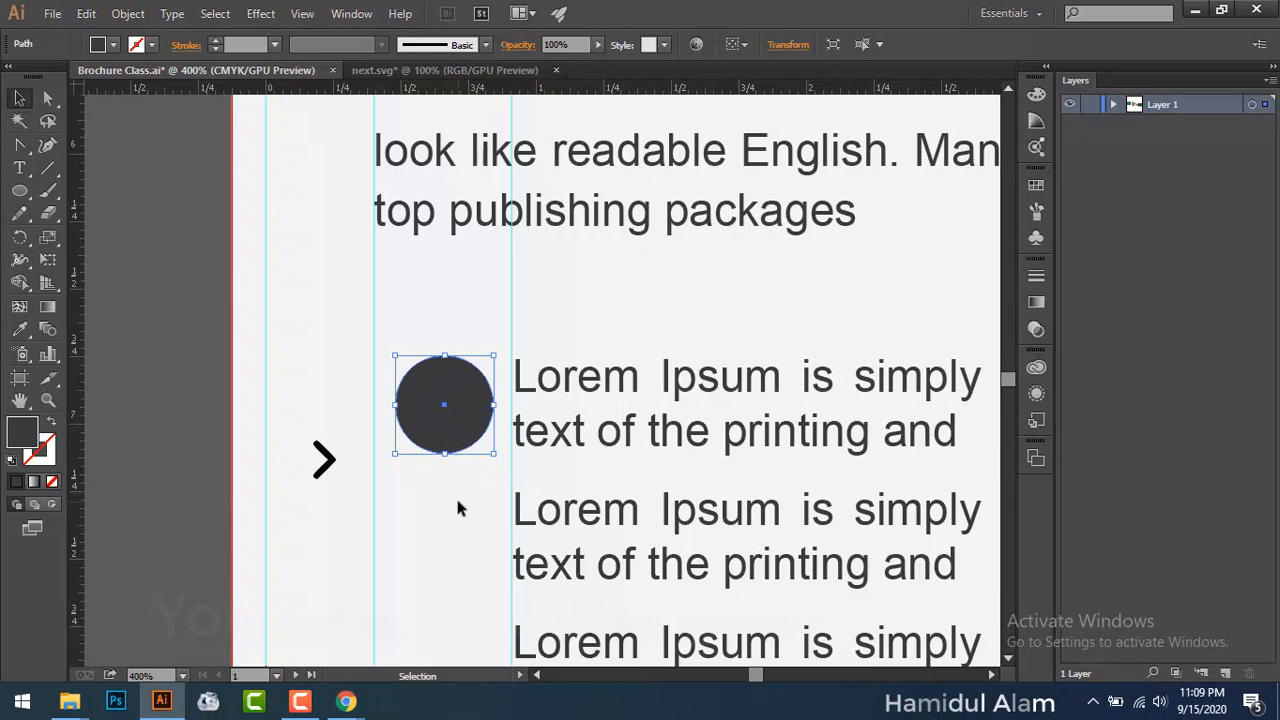
Step: Paste a copy of the grey circle in front and shrink it around its centre to about 0.27 in
{"action": "left_click", "coordinate": [457, 500]}
{"action": "left_click", "coordinate": [458, 432]}
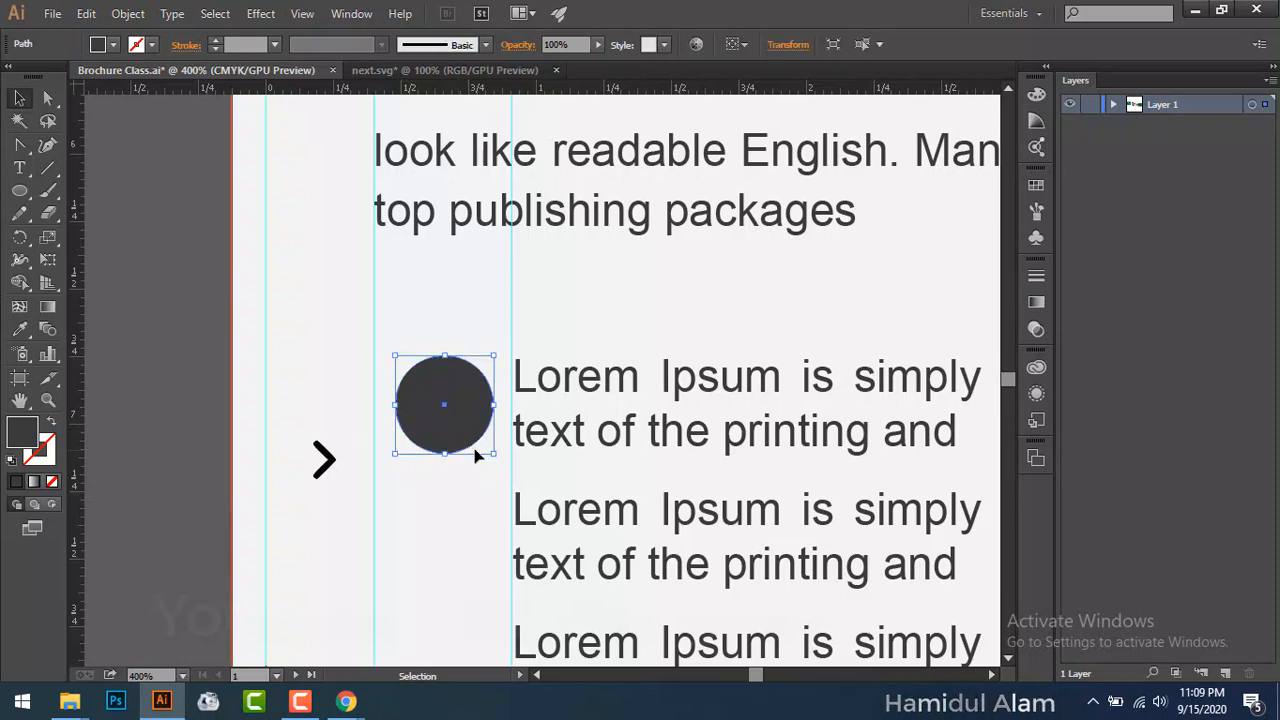
{"action": "key", "text": "a"}
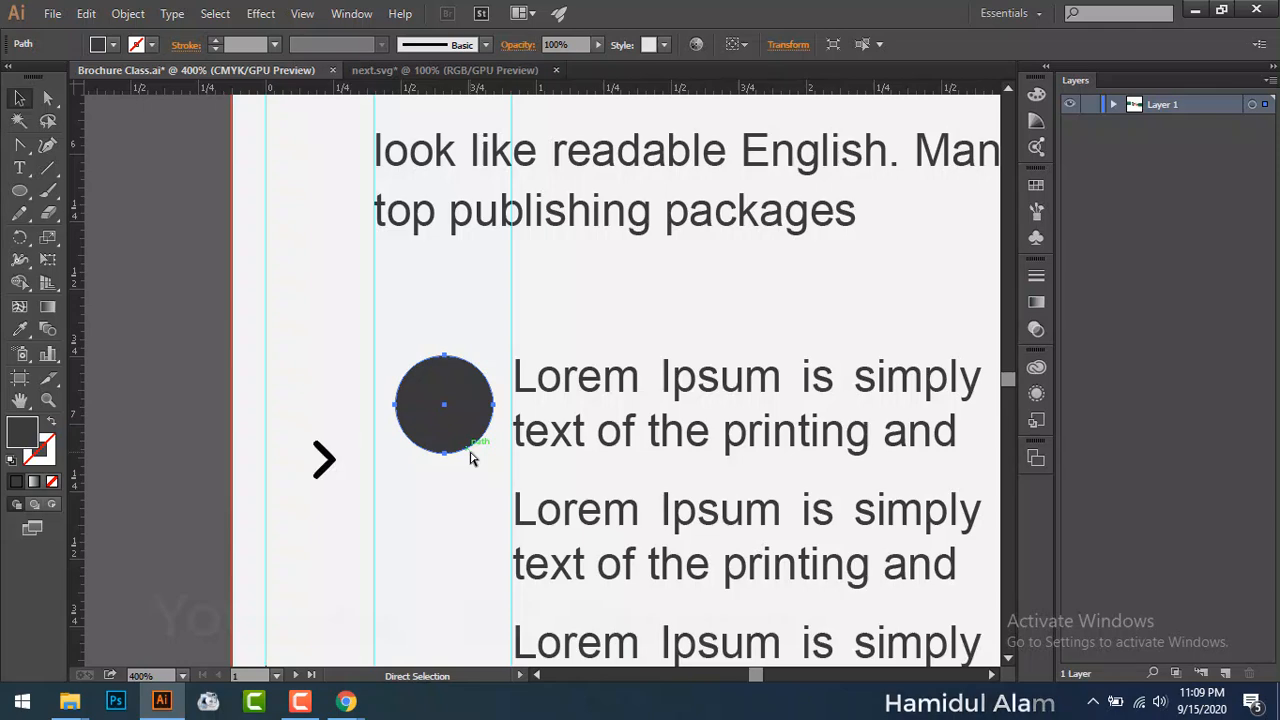
{"action": "key", "text": "v"}
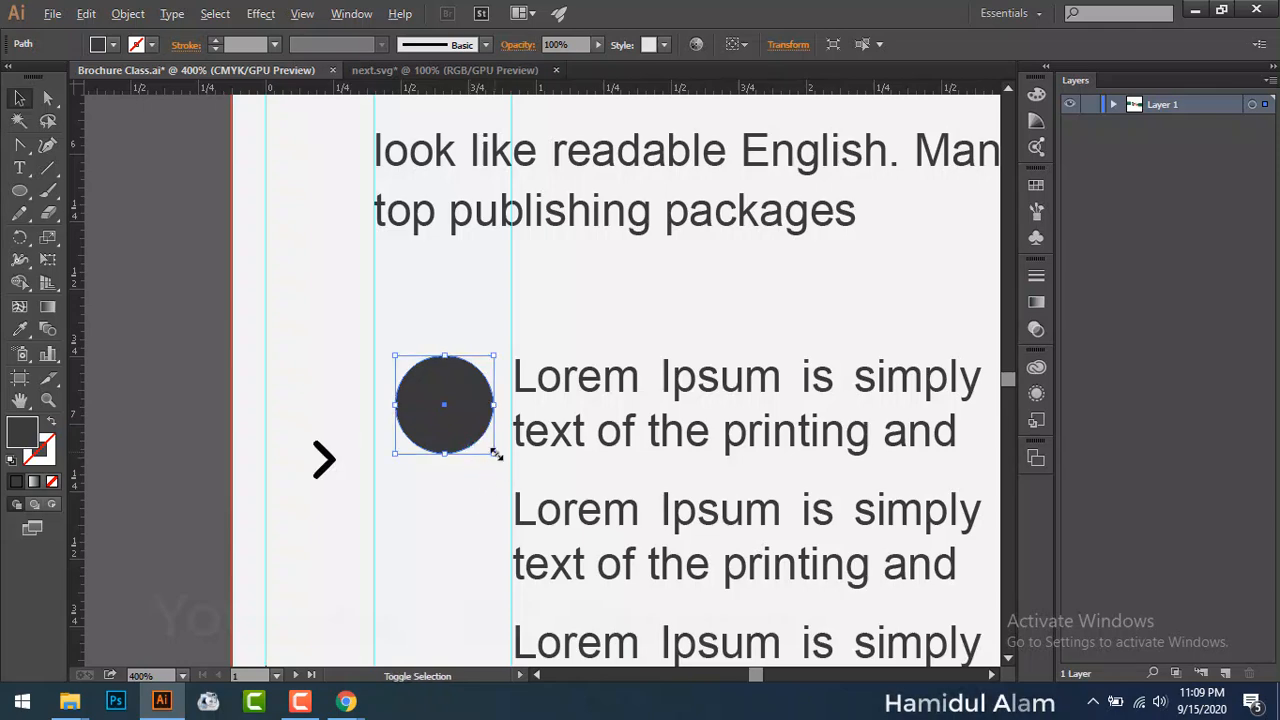
{"action": "left_click_drag", "start_coordinate": [496, 454], "coordinate": [482, 444]}
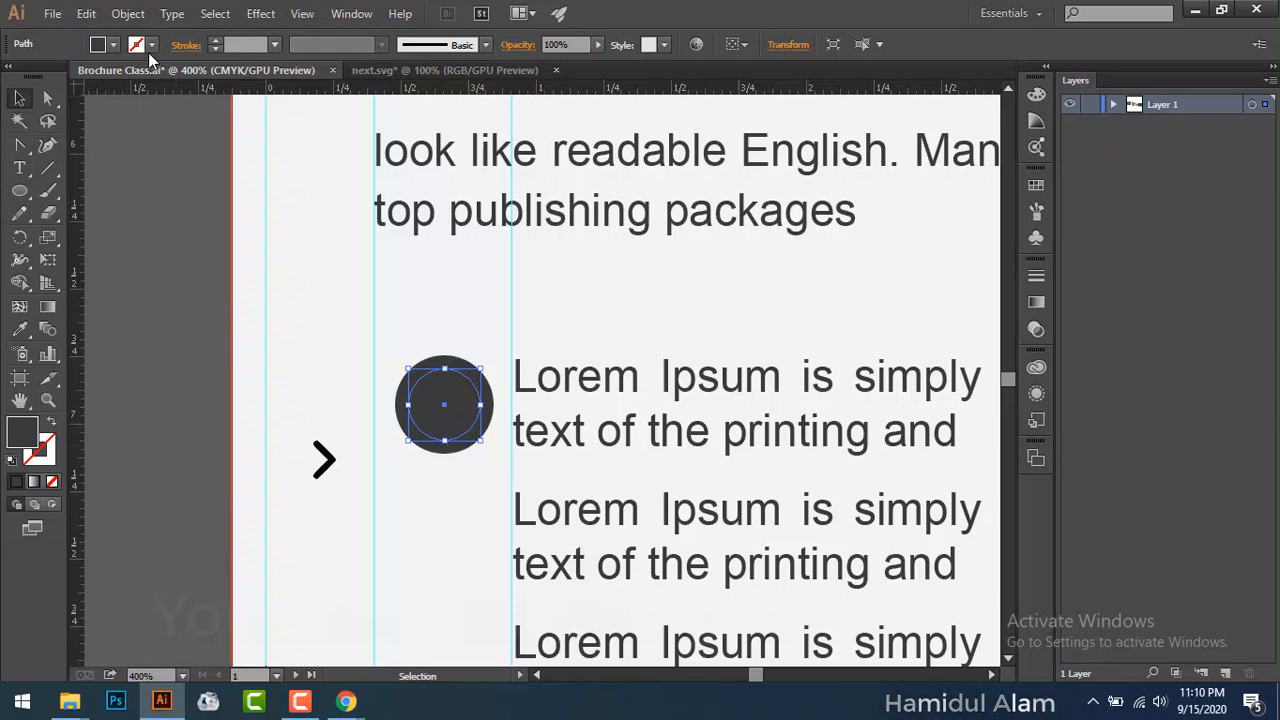
Step: Give the inner circle a white 2 pt stroke from the Control bar
{"action": "left_click", "coordinate": [216, 40]}
{"action": "left_click", "coordinate": [216, 40]}
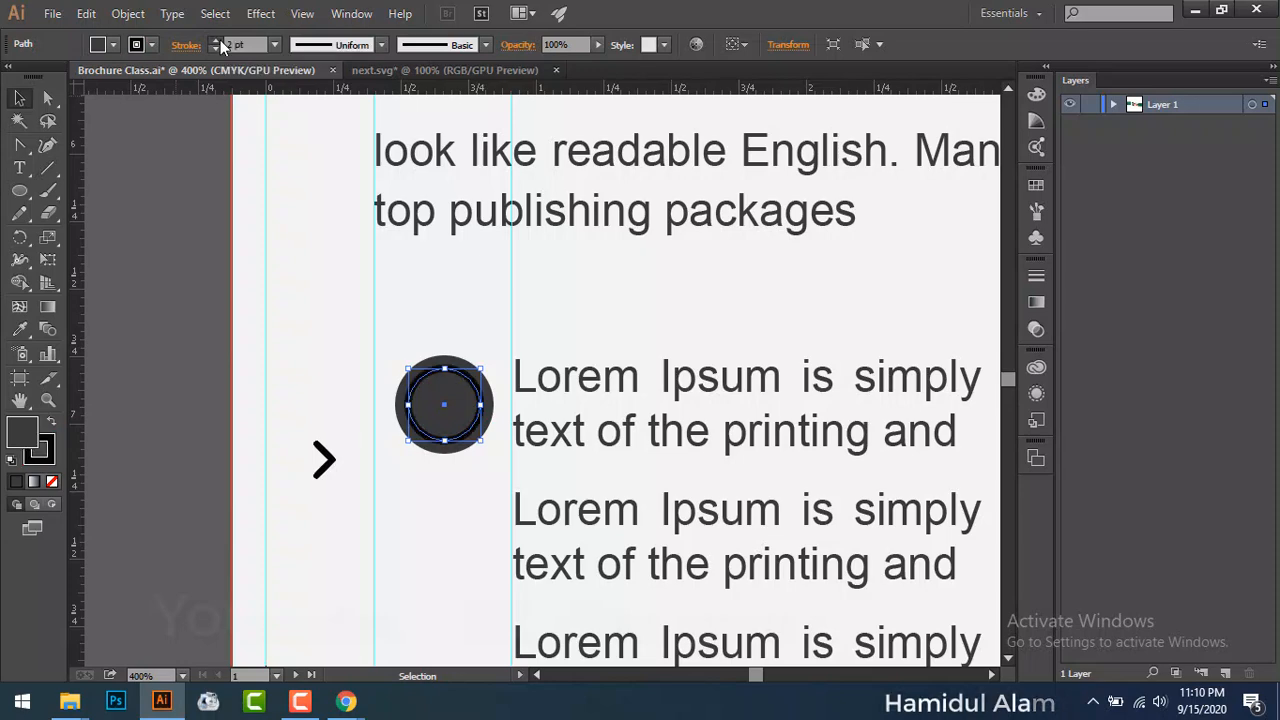
{"action": "left_click", "coordinate": [216, 40]}
{"action": "left_click", "coordinate": [152, 44]}
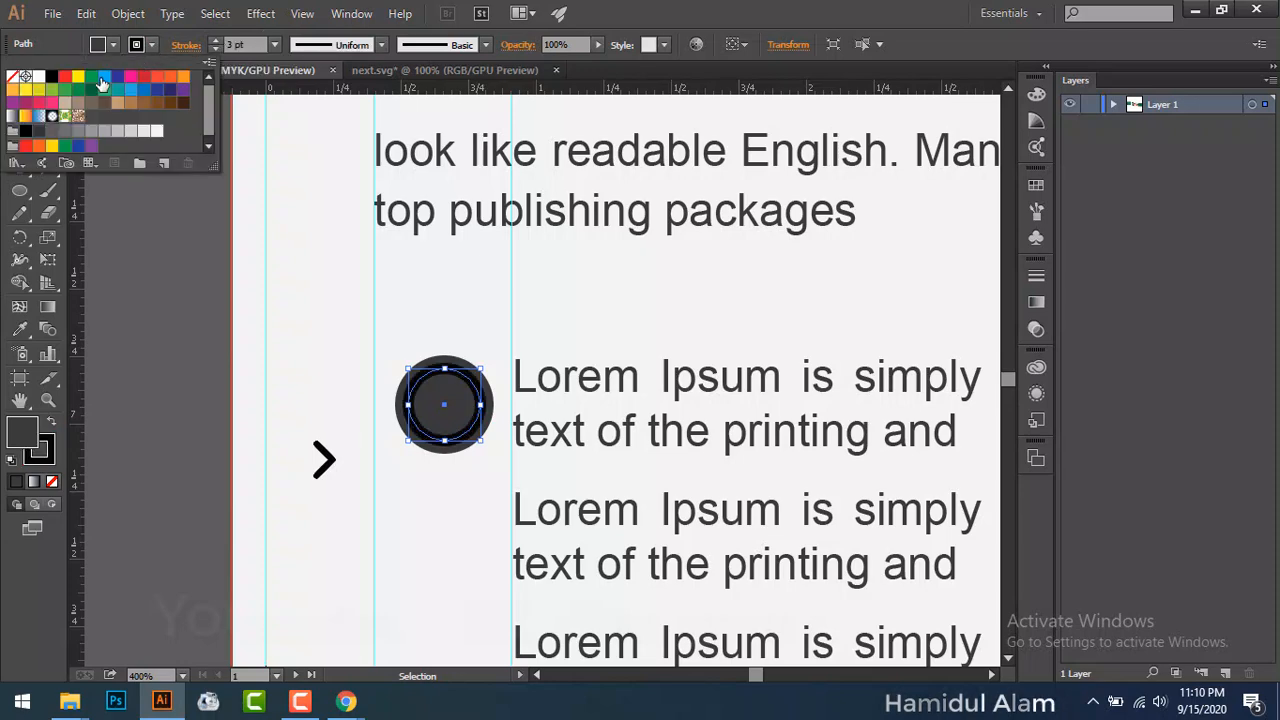
{"action": "left_click", "coordinate": [38, 76]}
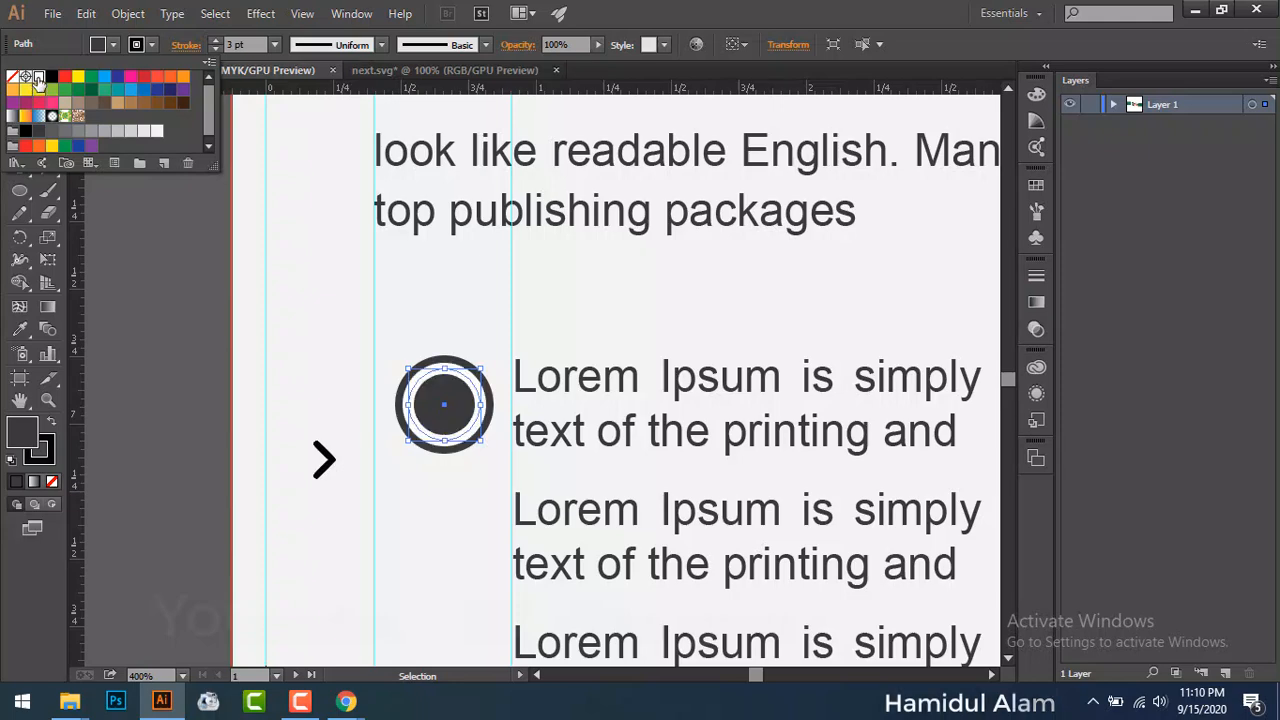
{"action": "left_click", "coordinate": [219, 46]}
{"action": "left_click", "coordinate": [219, 46]}
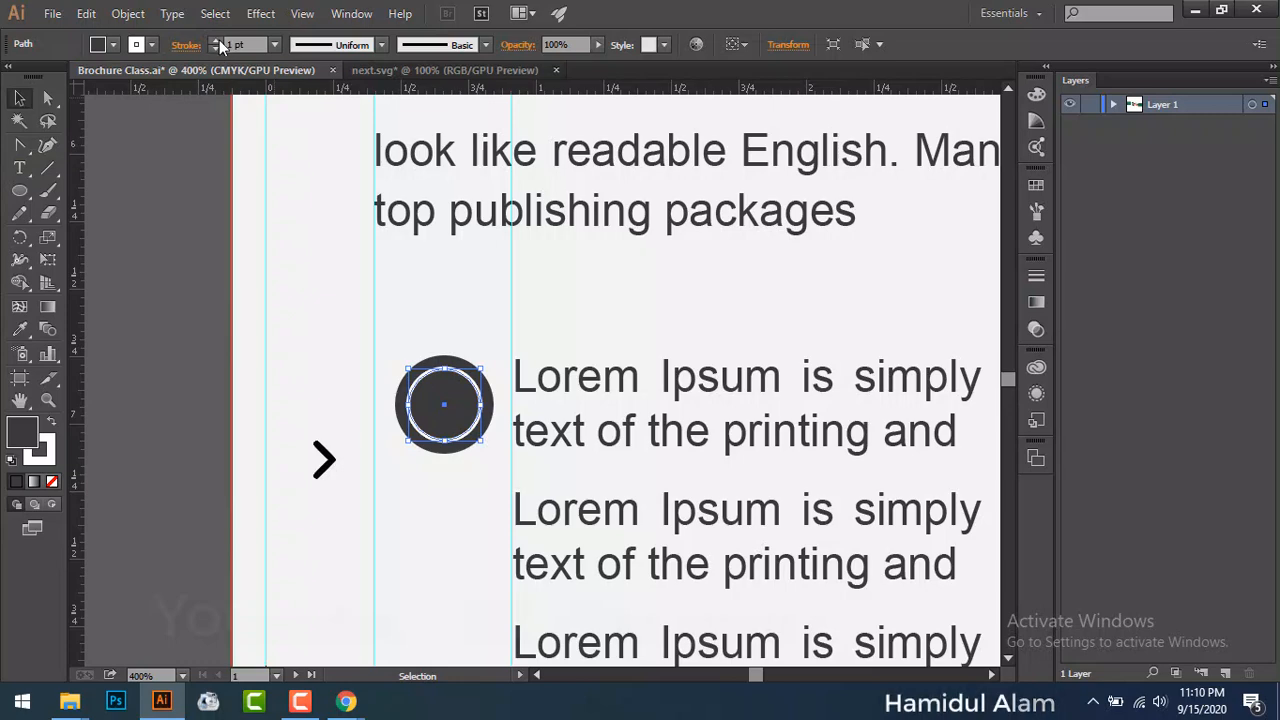
{"action": "left_click", "coordinate": [216, 41]}
{"action": "left_click", "coordinate": [152, 253]}
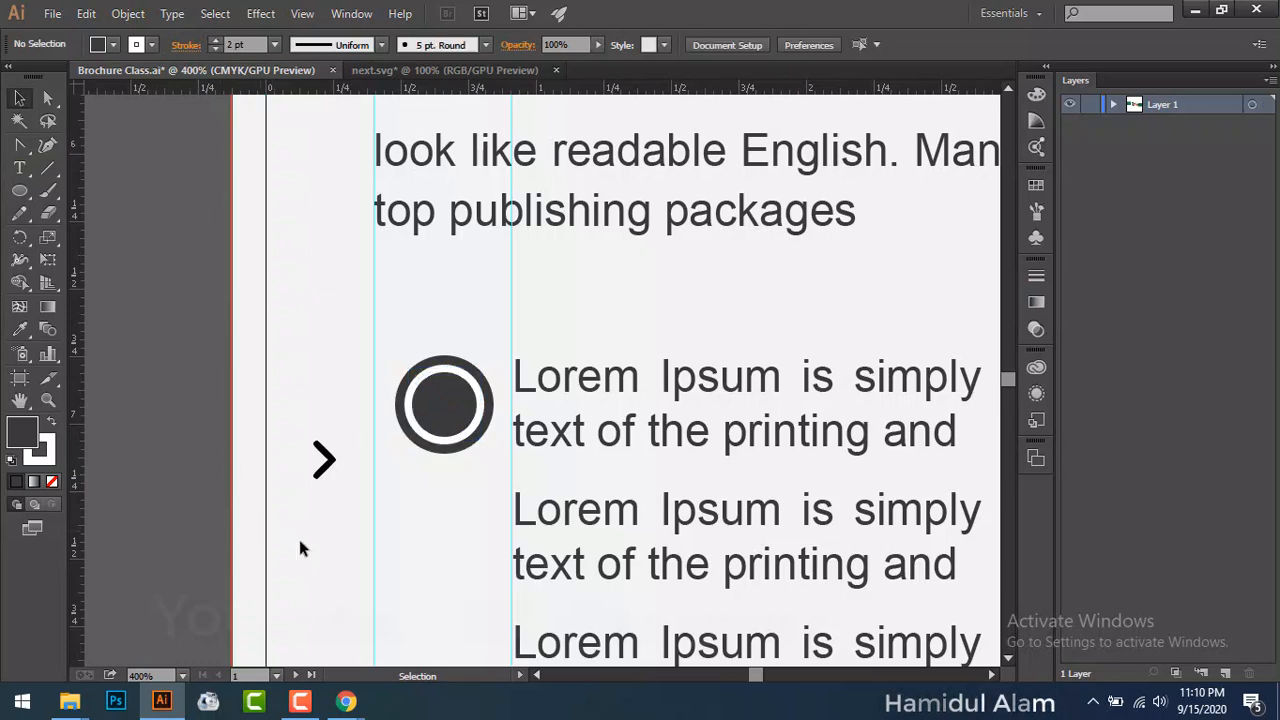
Step: Move the arrow onto the circle's centre and fill it white
{"action": "left_click_drag", "start_coordinate": [327, 464], "coordinate": [447, 411]}
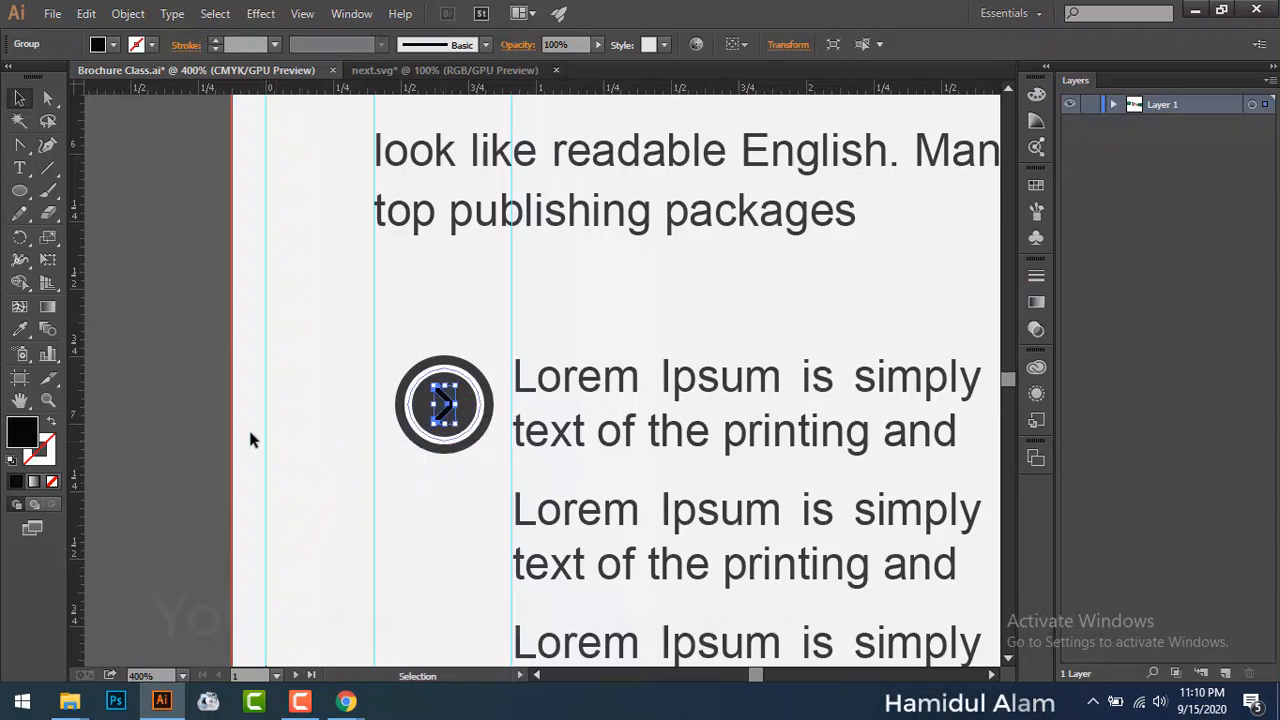
{"action": "left_click", "coordinate": [185, 390]}
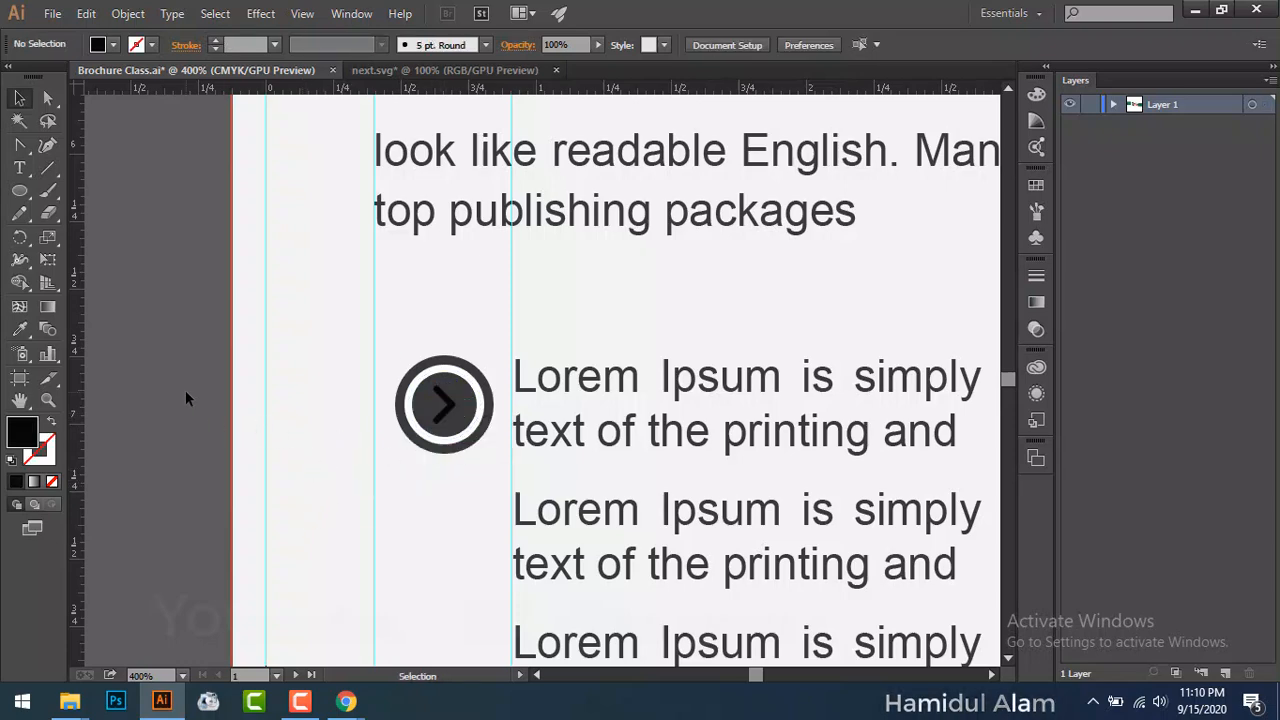
{"action": "left_click", "coordinate": [447, 411]}
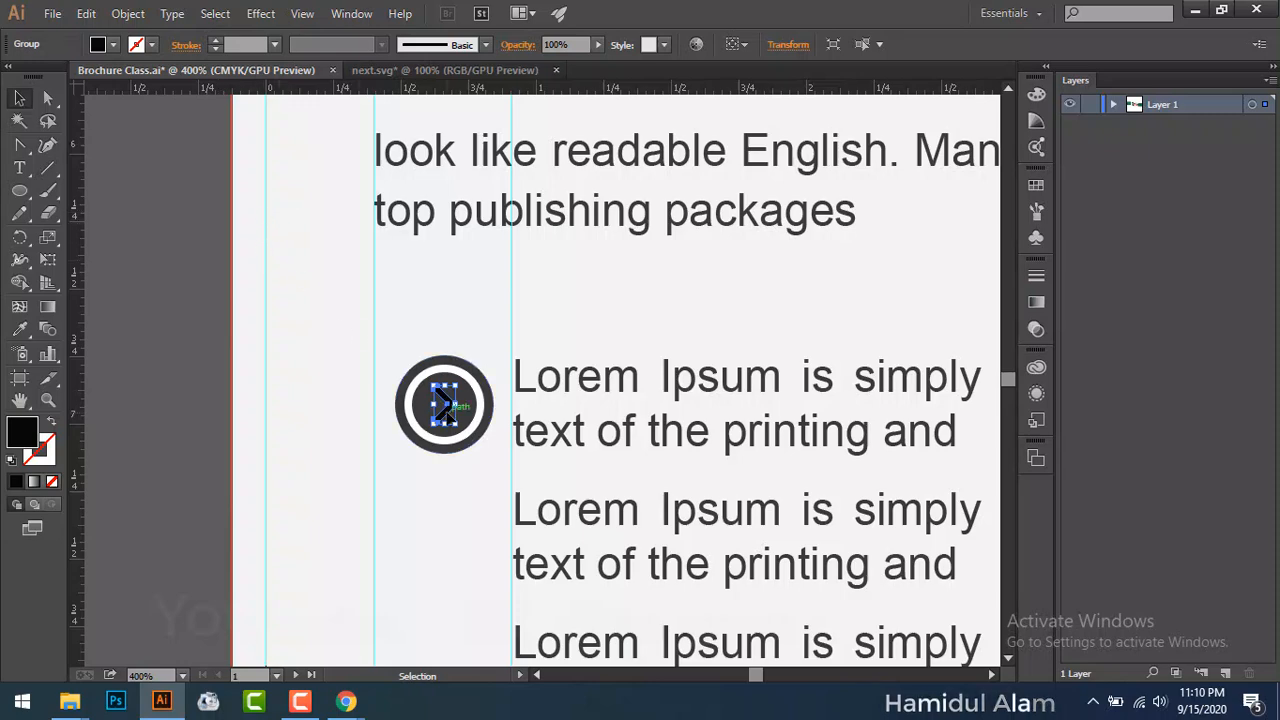
{"action": "left_click", "coordinate": [113, 44]}
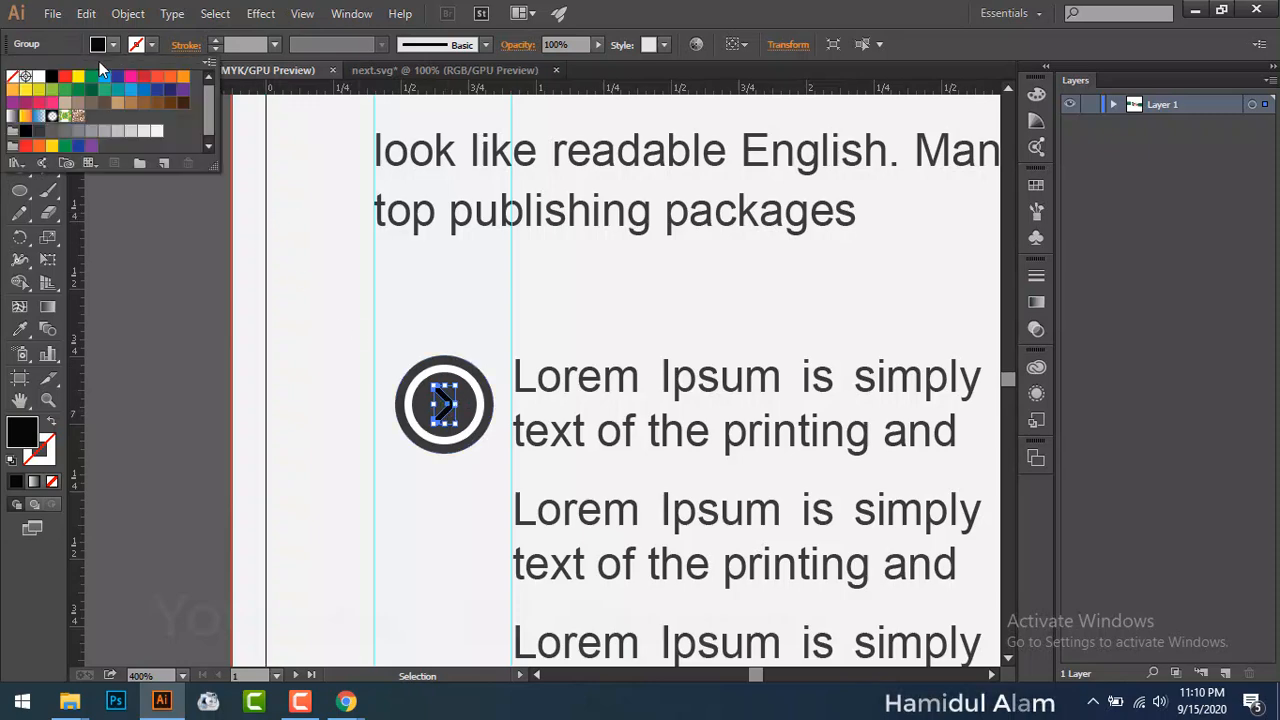
{"action": "left_click", "coordinate": [39, 77]}
{"action": "left_click", "coordinate": [163, 272]}
{"action": "left_click", "coordinate": [163, 272]}
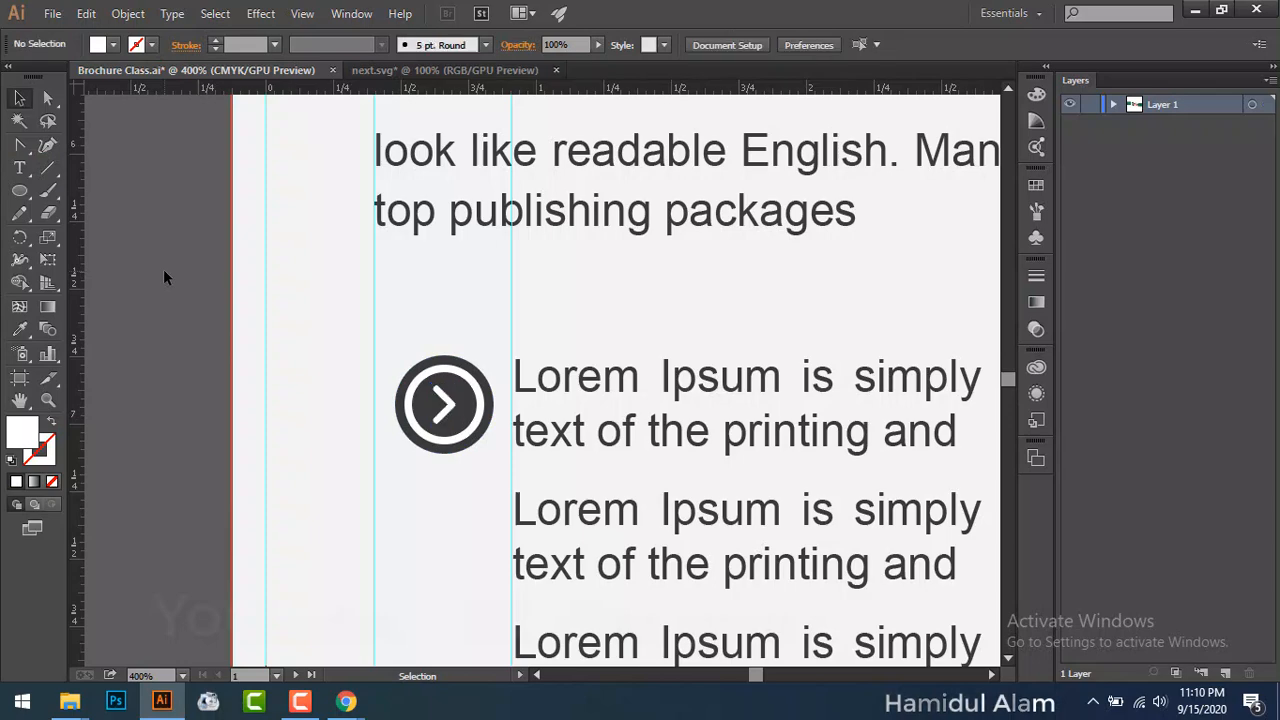
Step: Nudge the white arrow with the arrow keys until it is centred in the ring
{"action": "left_click", "coordinate": [451, 407]}
{"action": "key", "text": "Left"}
{"action": "key", "text": "Down"}
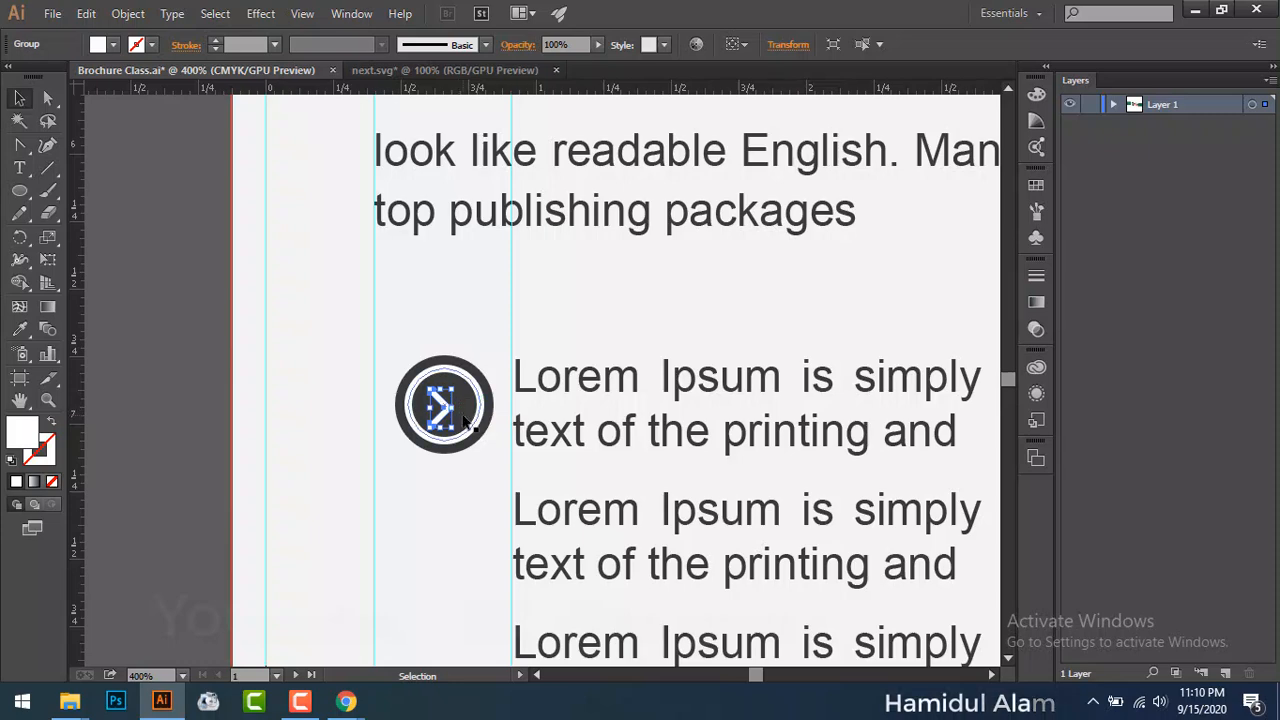
{"action": "key", "text": "Up"}
{"action": "key", "text": "Right"}
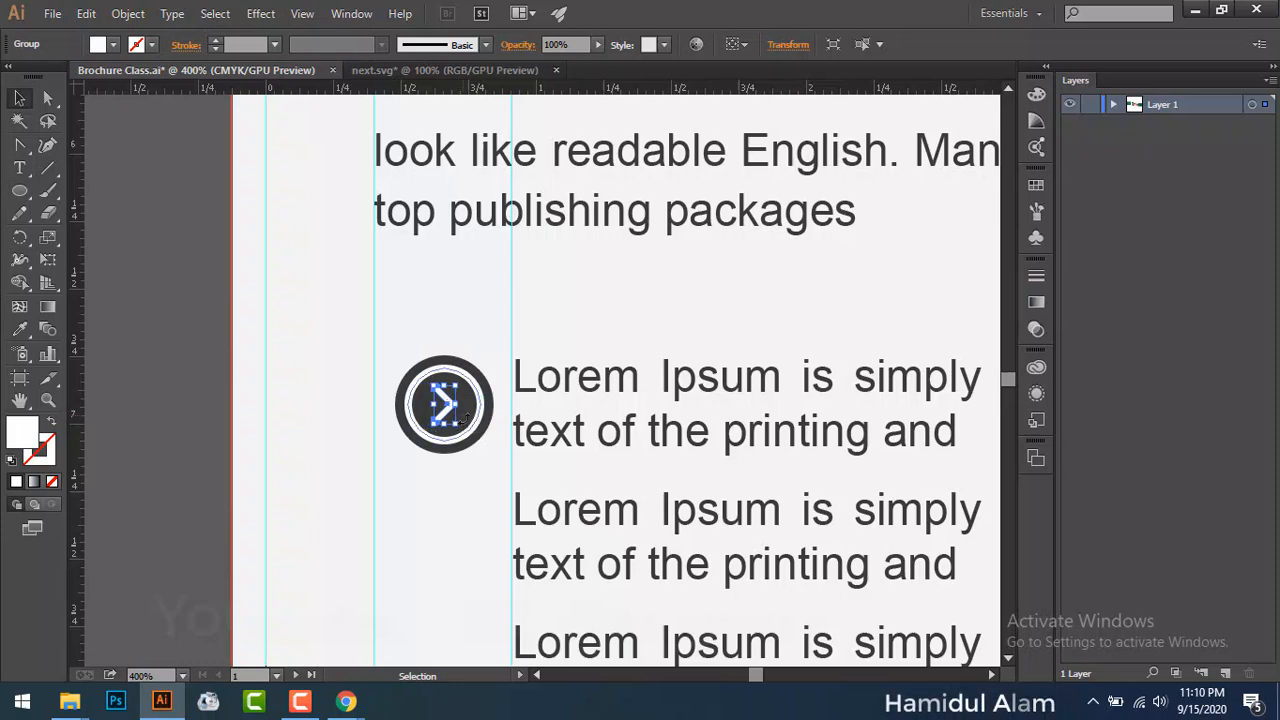
{"action": "key", "text": "Right"}
{"action": "key", "text": "Right"}
{"action": "key", "text": "Left"}
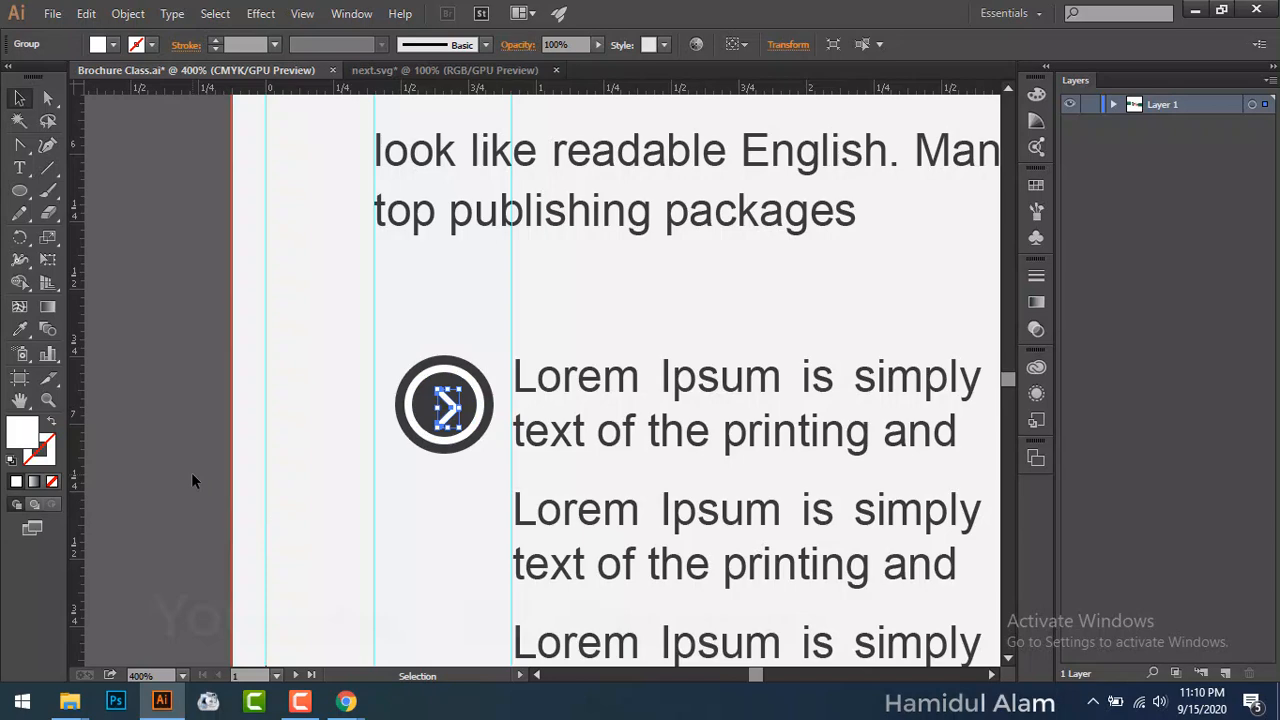
{"action": "left_click", "coordinate": [159, 425]}
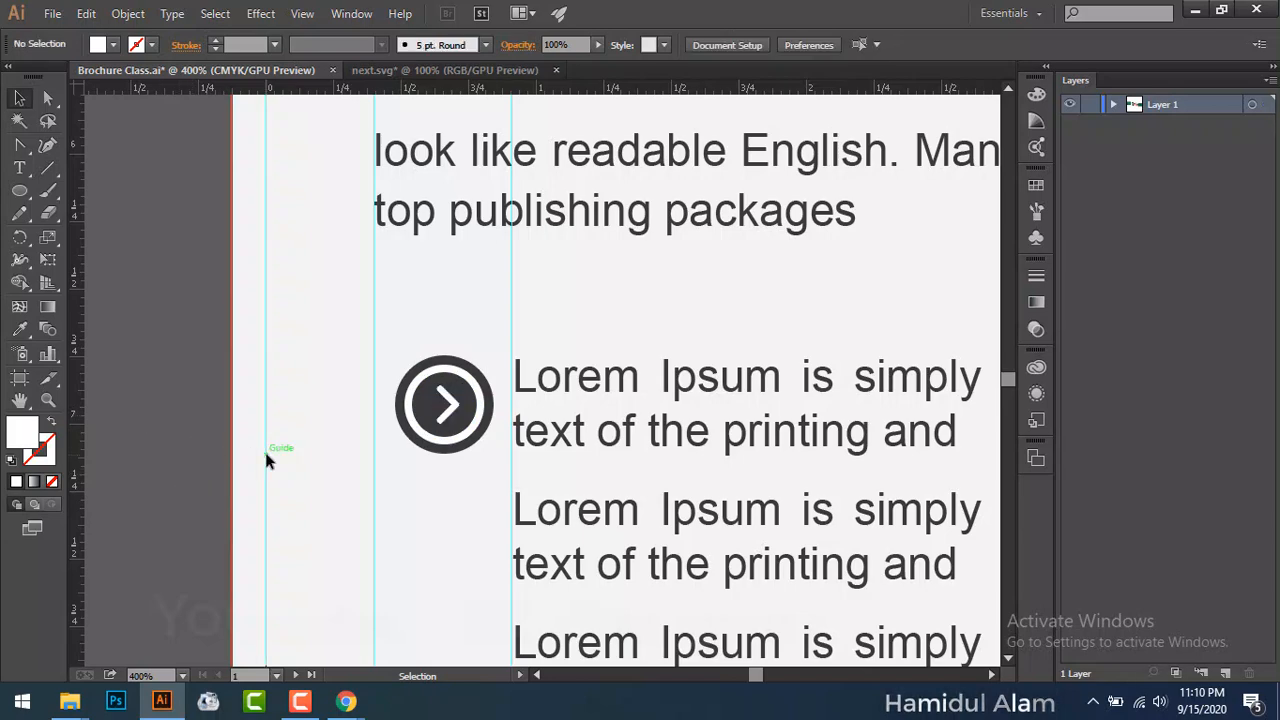
{"action": "key", "text": "ctrl+equal"}
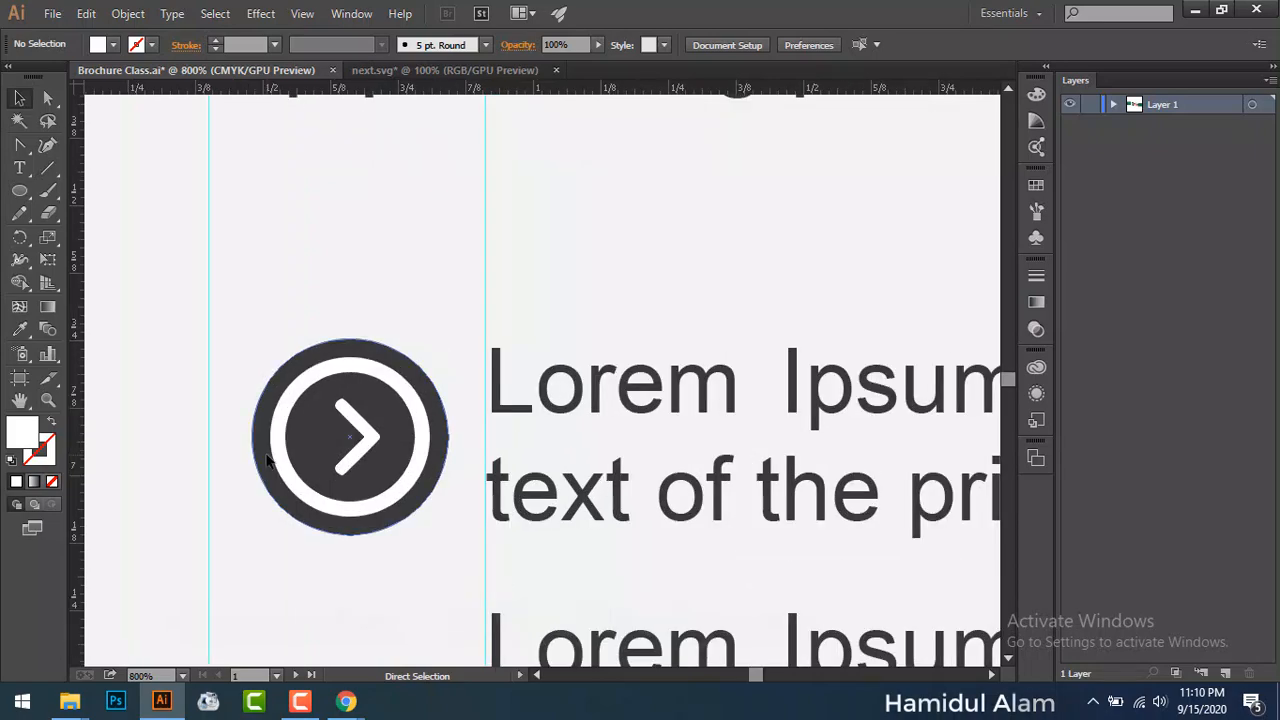
Step: Enlarge the icon's white ring slightly
{"action": "key", "text": "ctrl+minus"}
{"action": "key", "text": "ctrl+minus"}
{"action": "key", "text": "ctrl+minus"}
{"action": "key", "text": "ctrl+minus"}
{"action": "key", "text": "ctrl+minus"}
{"action": "key", "text": "ctrl+minus"}
{"action": "key", "text": "ctrl+minus"}
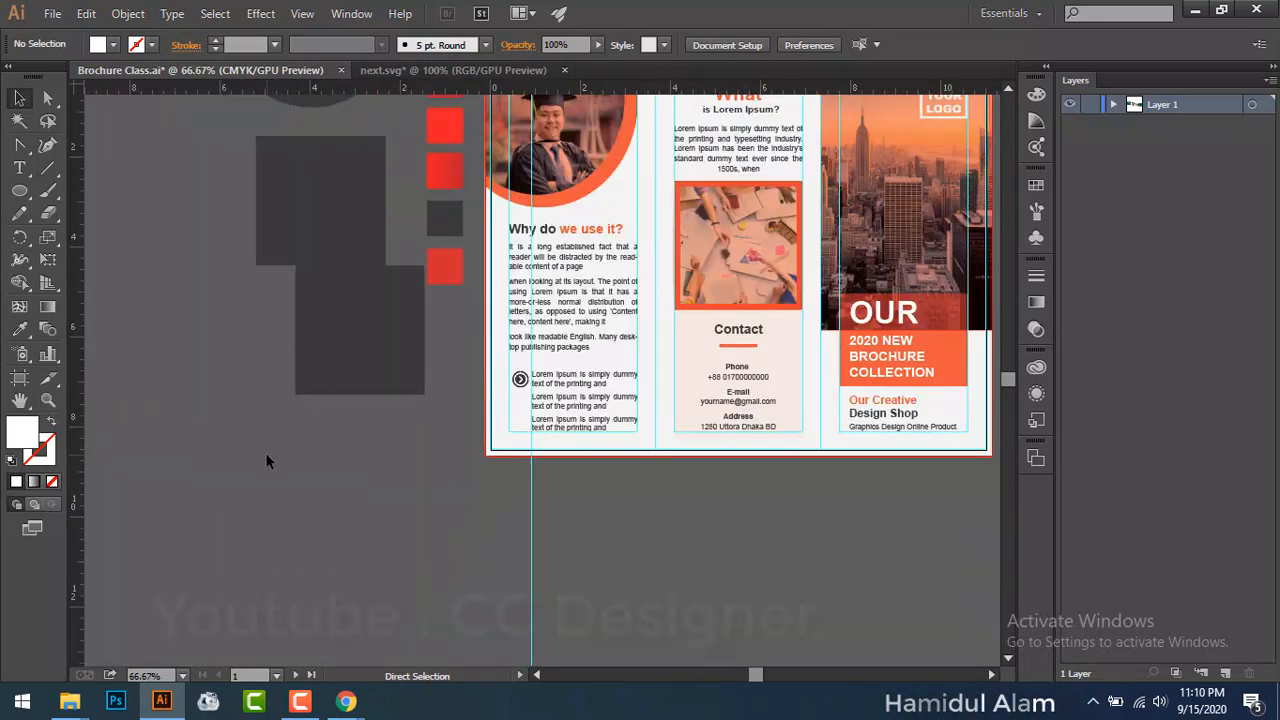
{"action": "key", "text": "ctrl+equal"}
{"action": "key", "text": "ctrl+equal"}
{"action": "key", "text": "ctrl+equal"}
{"action": "key", "text": "ctrl+equal"}
{"action": "key", "text": "ctrl+equal"}
{"action": "key", "text": "ctrl+equal"}
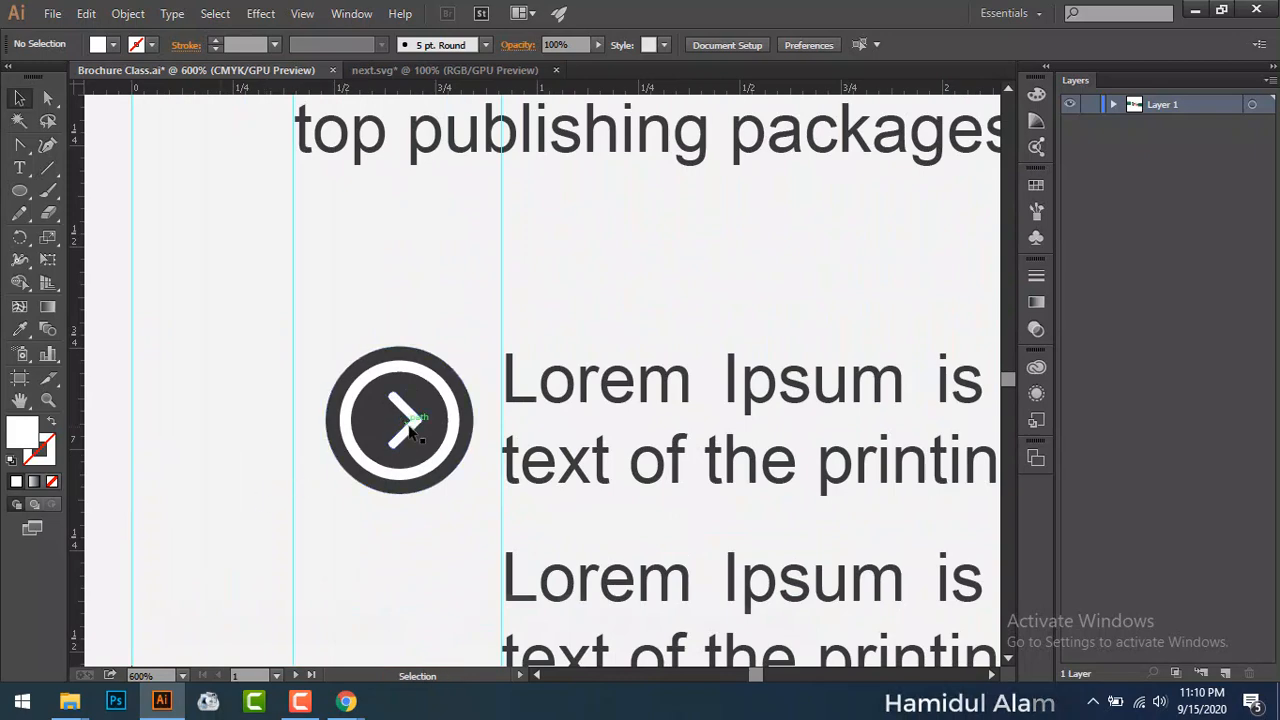
{"action": "left_click", "coordinate": [452, 452]}
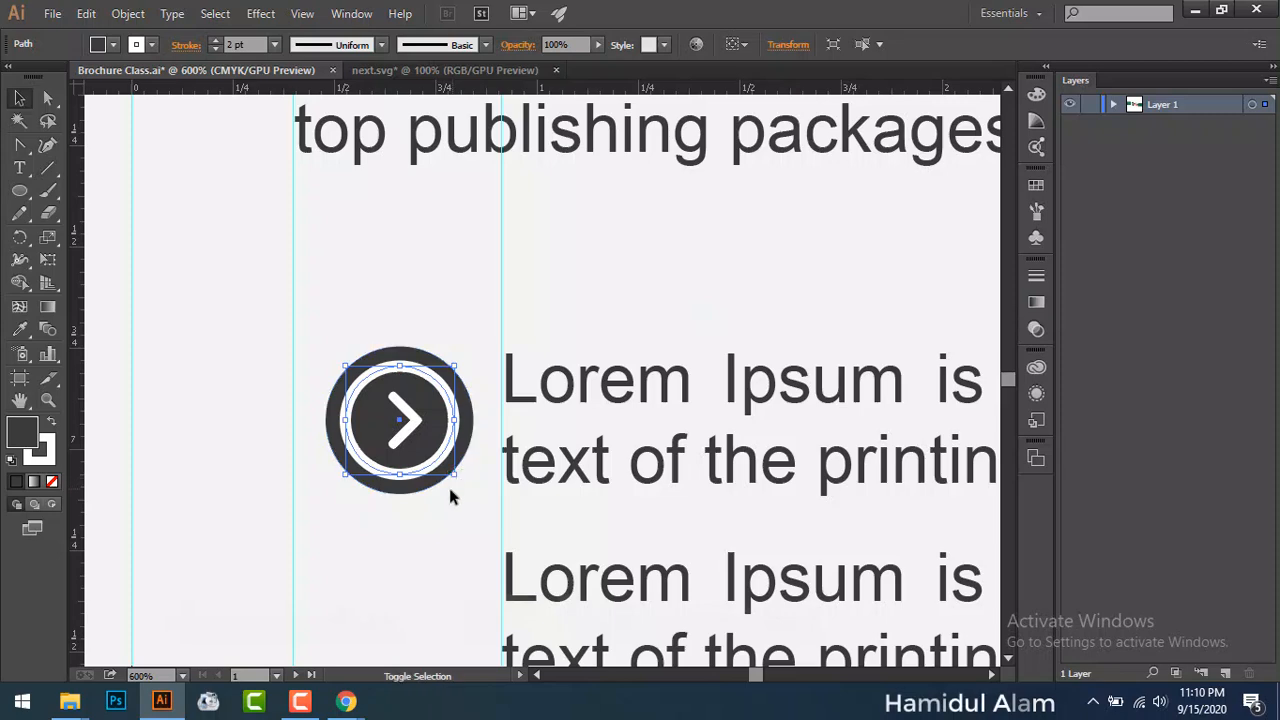
{"action": "mouse_move", "coordinate": [457, 476]}
{"action": "left_mouse_down"}
{"action": "mouse_move", "coordinate": [464, 466]}
{"action": "mouse_move", "coordinate": [463, 483]}
{"action": "left_mouse_up"}
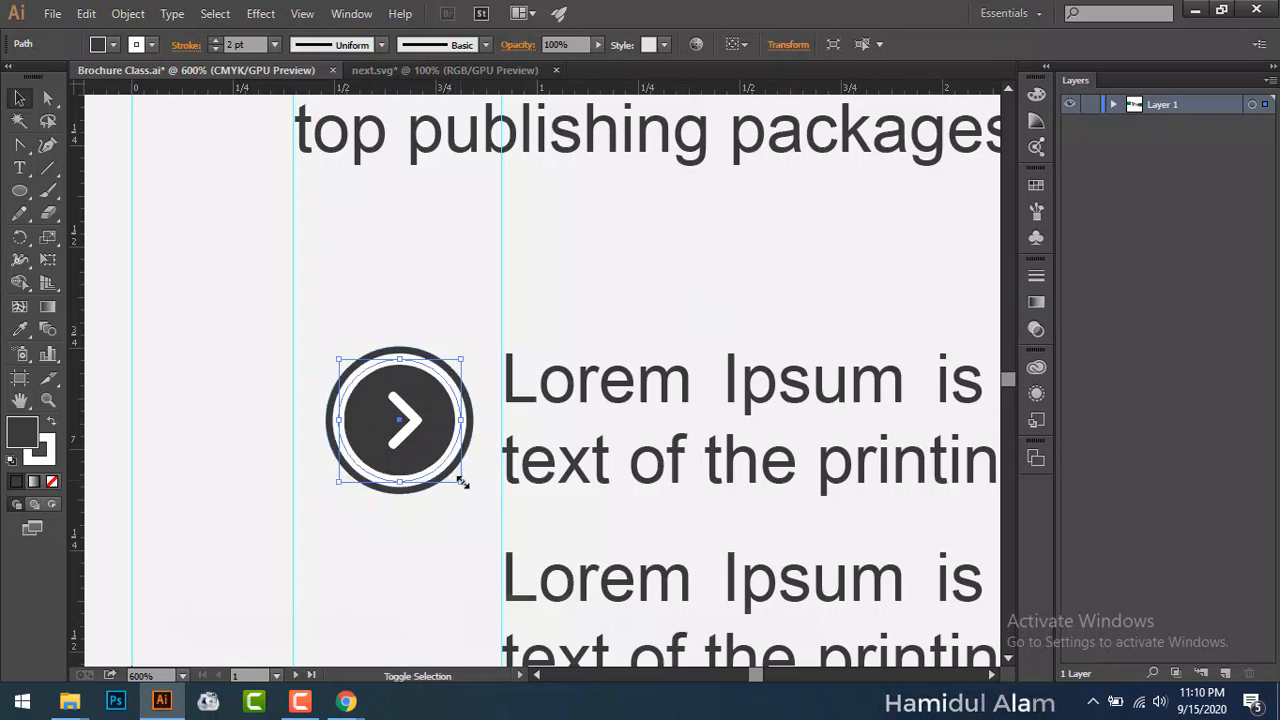
{"action": "left_click", "coordinate": [205, 493]}
Step: Resize the thin inner circle to about 0.3 by 0.3 in so it sits evenly
{"action": "key", "text": "ctrl+0"}
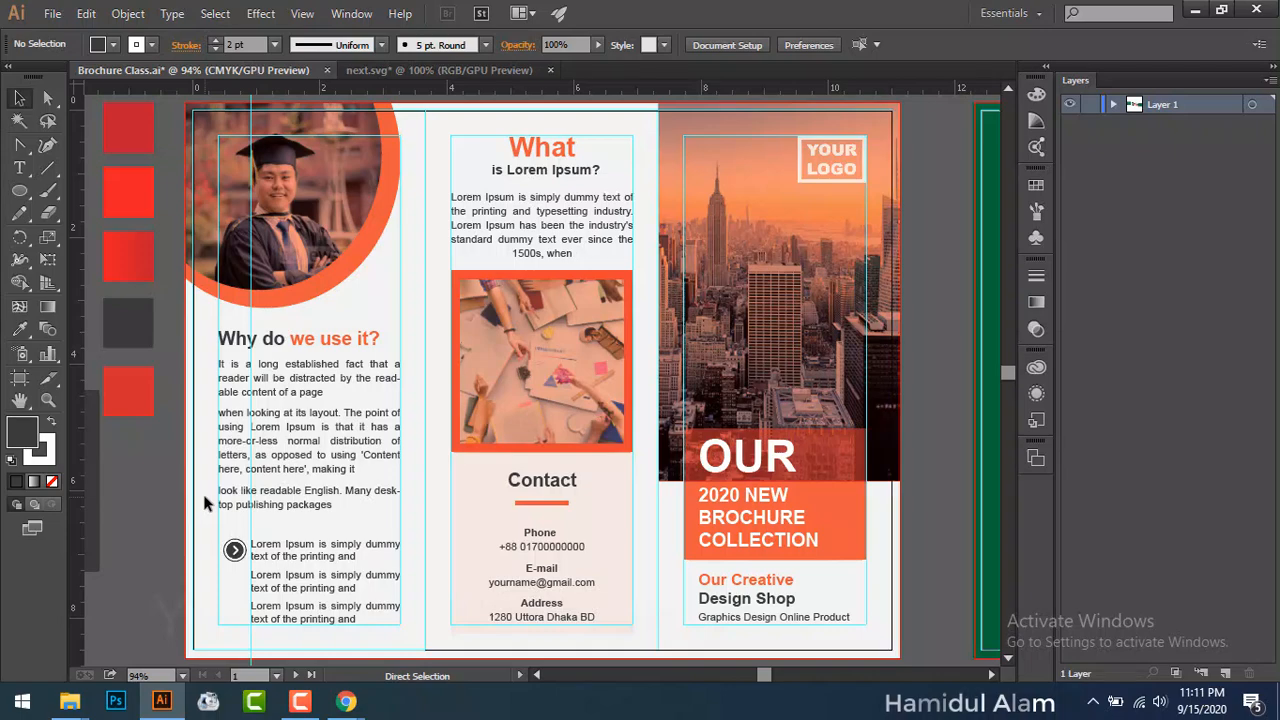
{"action": "key", "text": "ctrl+1"}
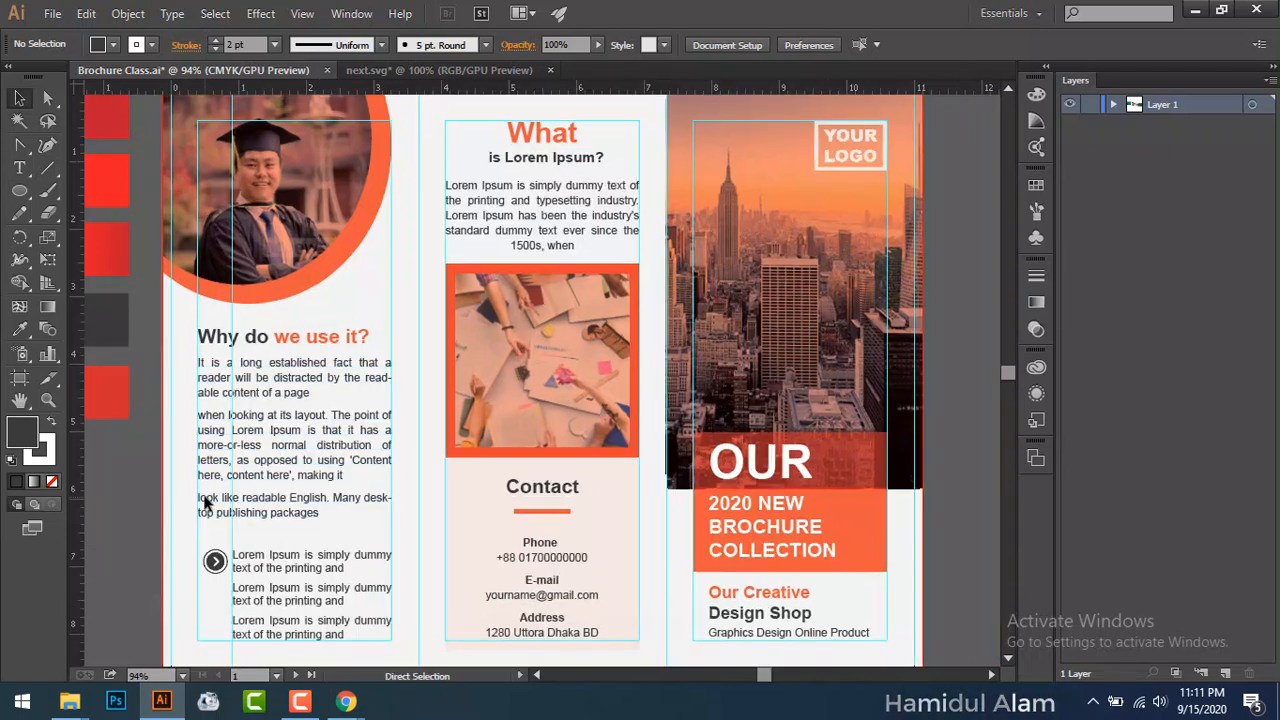
{"action": "key", "text": "ctrl+plus"}
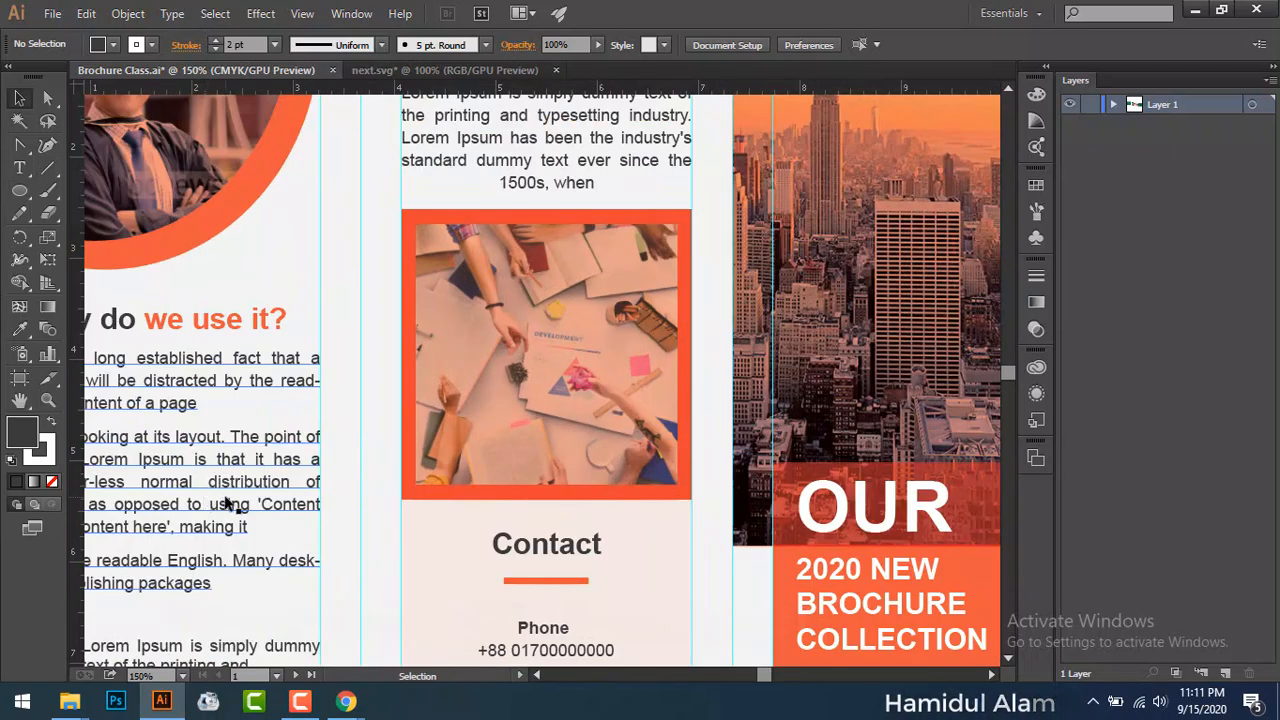
{"action": "left_click_drag", "start_coordinate": [303, 532], "coordinate": [604, 397]}
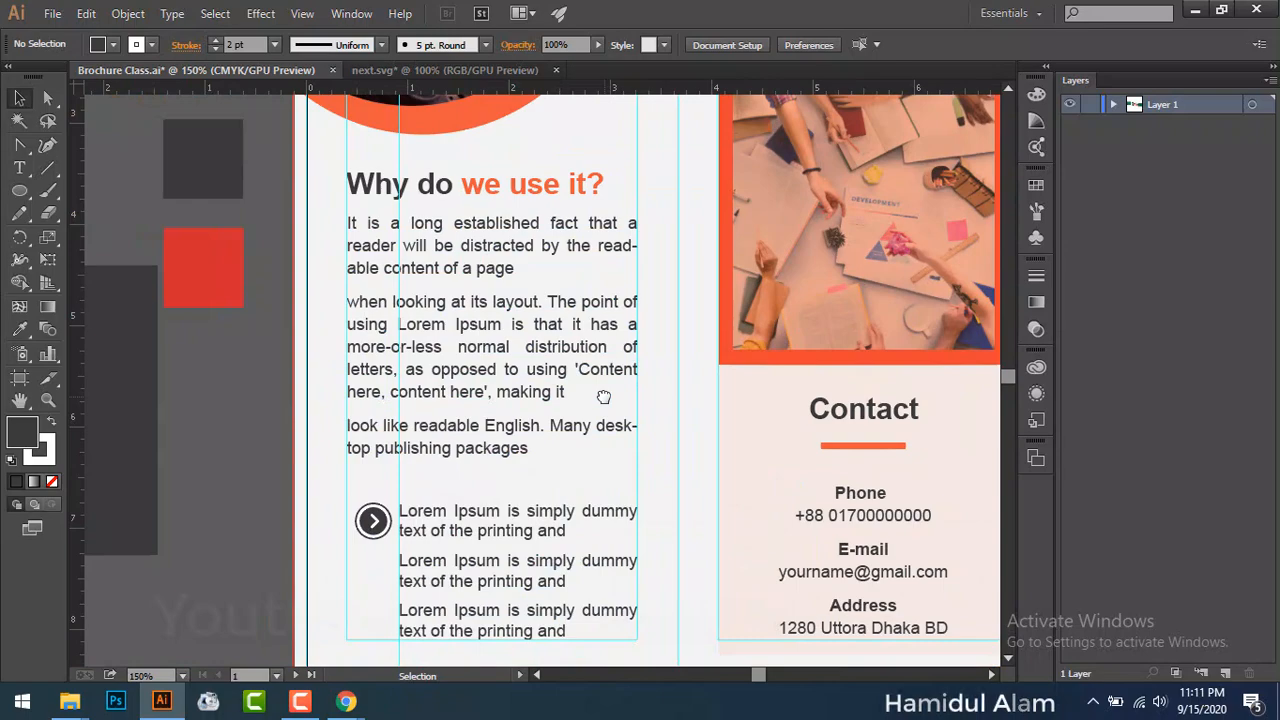
{"action": "key", "text": "ctrl+plus"}
{"action": "key", "text": "ctrl+plus"}
{"action": "key", "text": "ctrl+plus"}
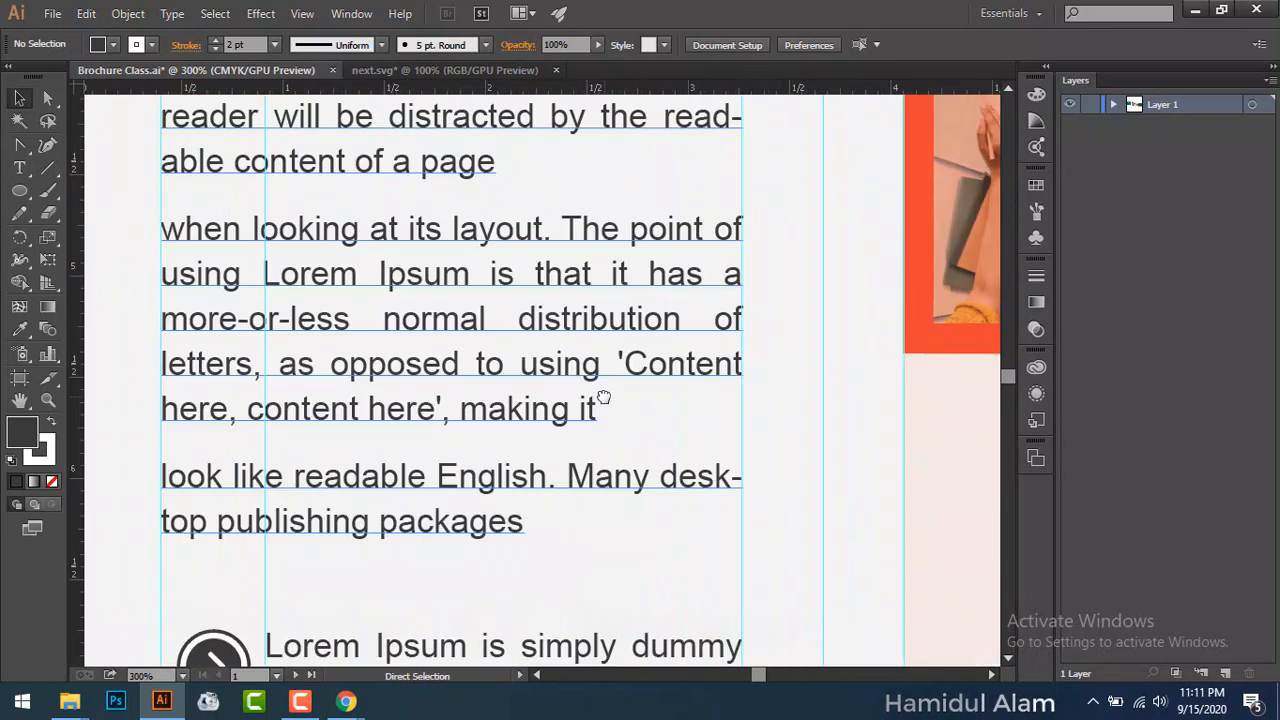
{"action": "left_click_drag", "start_coordinate": [786, 509], "coordinate": [1033, 190]}
{"action": "left_click_drag", "start_coordinate": [667, 372], "coordinate": [317, 326]}
{"action": "key", "text": "ctrl+plus"}
{"action": "key", "text": "ctrl+plus"}
{"action": "key", "text": "ctrl+plus"}
{"action": "key", "text": "ctrl+plus"}
{"action": "left_click", "coordinate": [386, 330]}
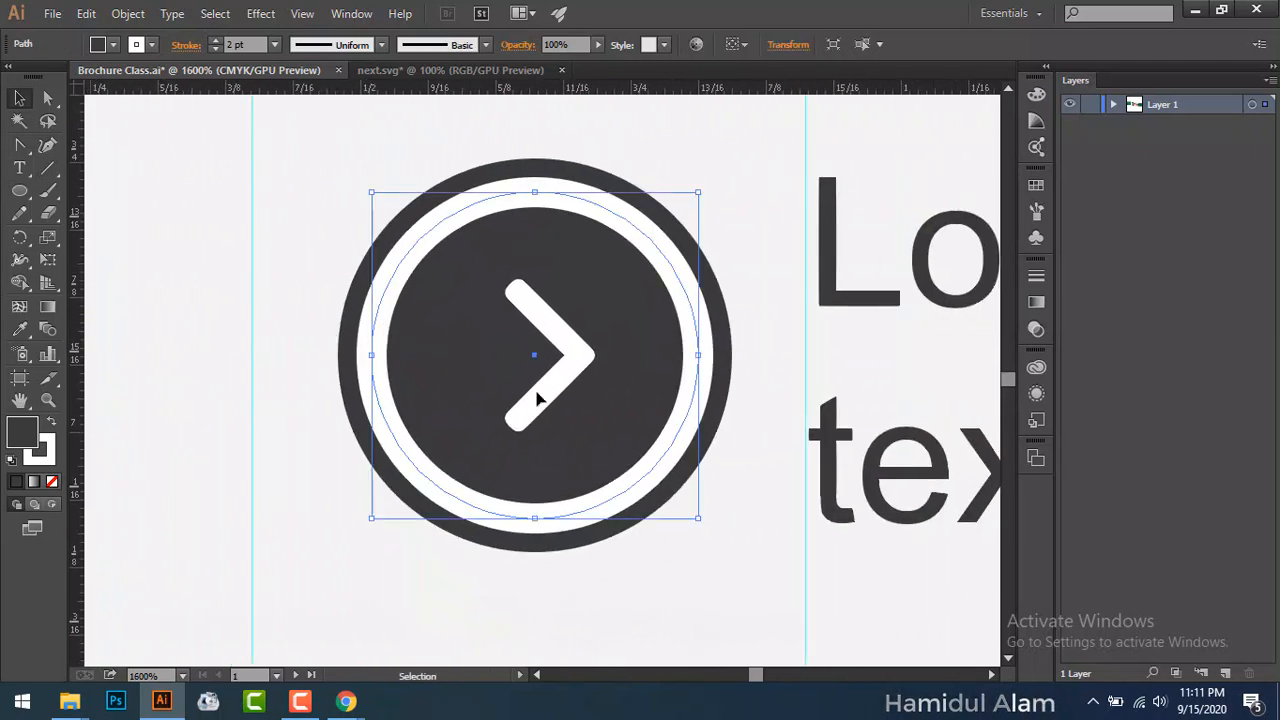
{"action": "left_click_drag", "start_coordinate": [698, 193], "coordinate": [699, 196]}
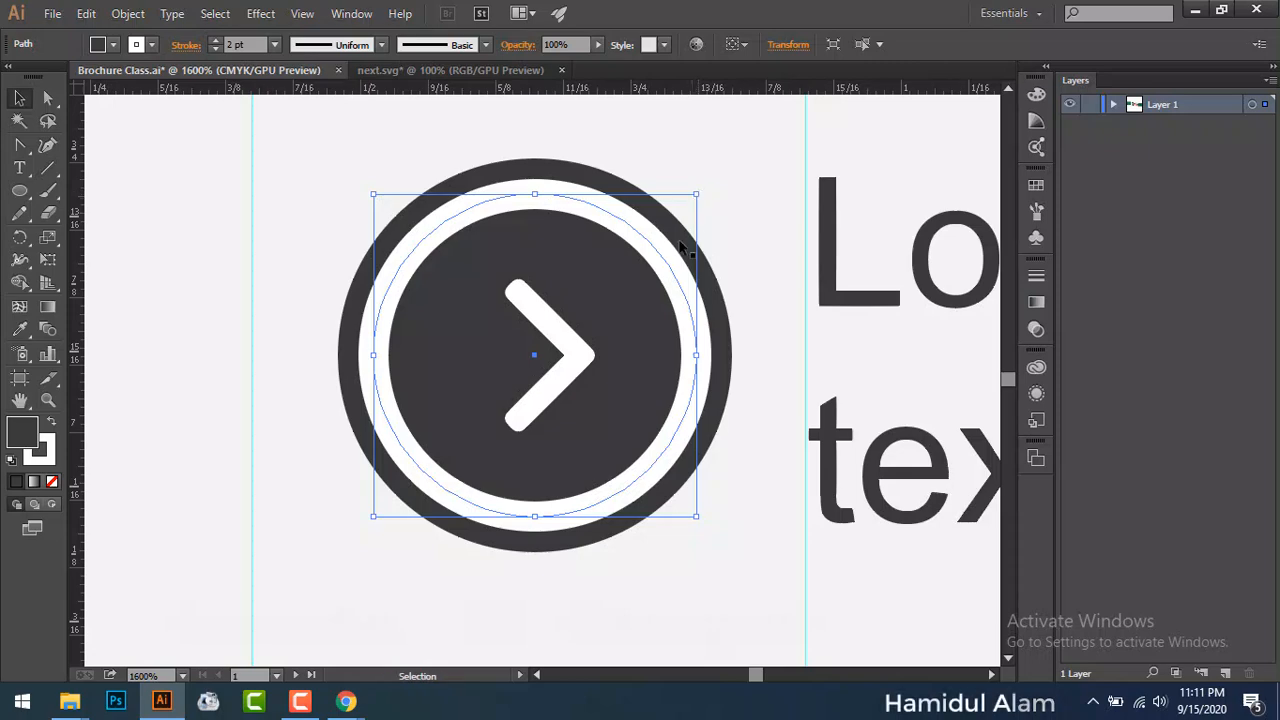
{"action": "left_click_drag", "start_coordinate": [695, 195], "coordinate": [694, 199]}
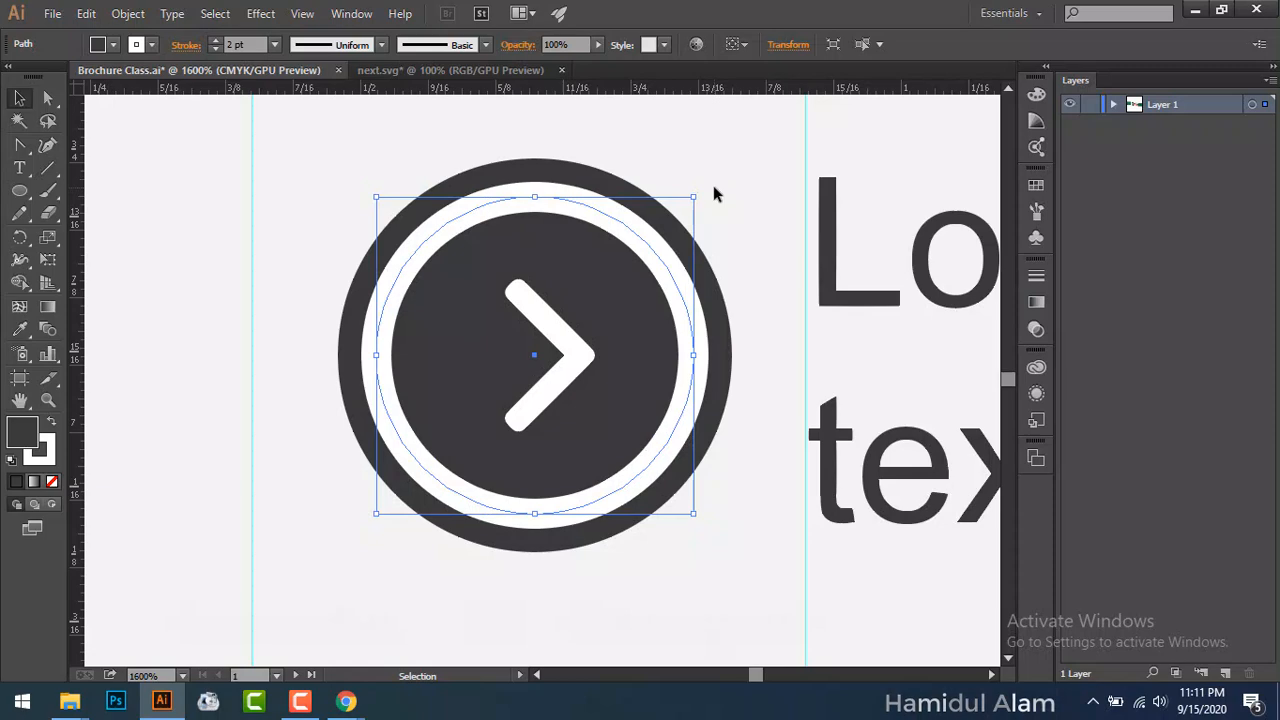
{"action": "key", "text": "a"}
{"action": "key", "text": "ctrl+0"}
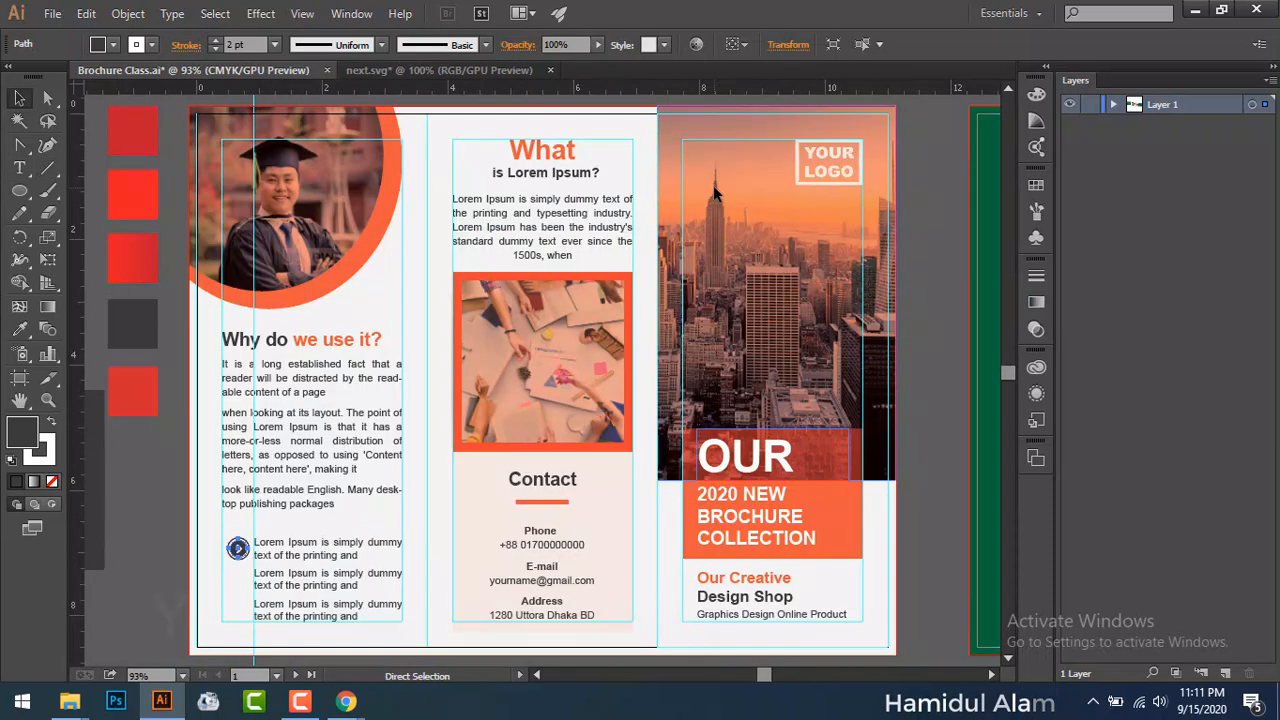
Step: Alt-drag two copies of the arrow circle icon down beside the second and third bullets
{"action": "left_click", "coordinate": [152, 549]}
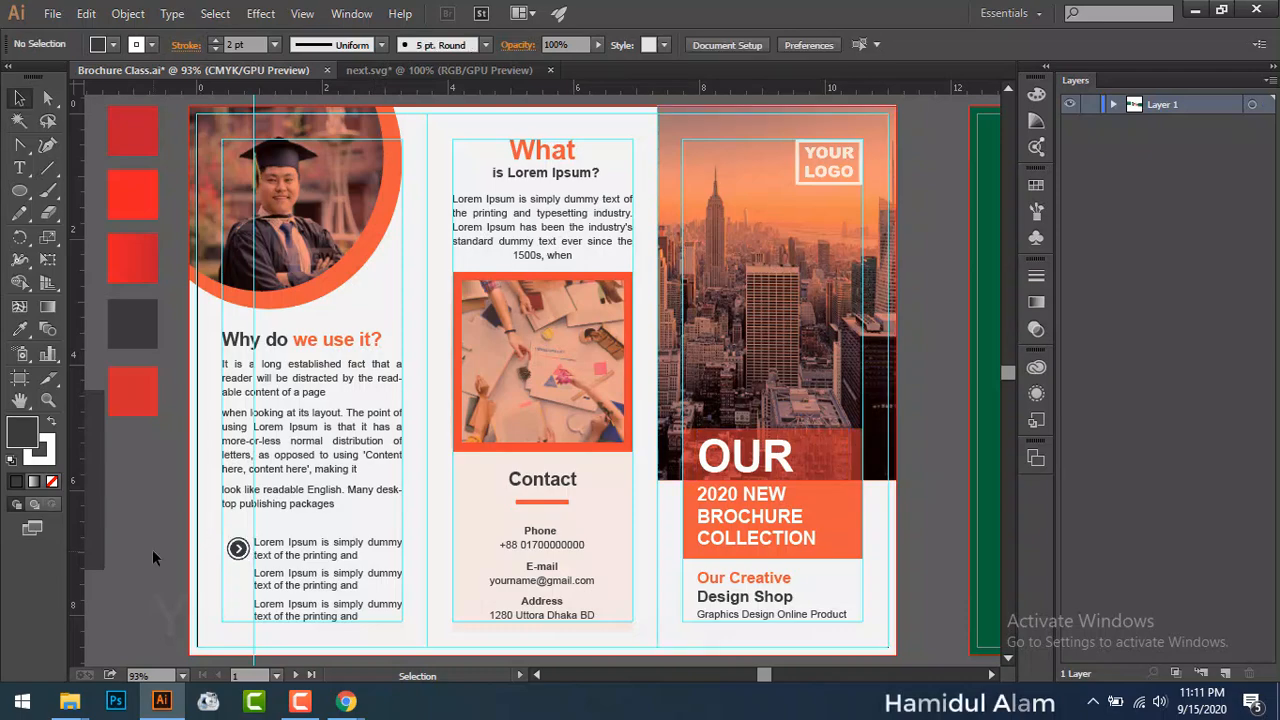
{"action": "key", "text": "ctrl+plus"}
{"action": "key", "text": "ctrl+plus"}
{"action": "key", "text": "ctrl+plus"}
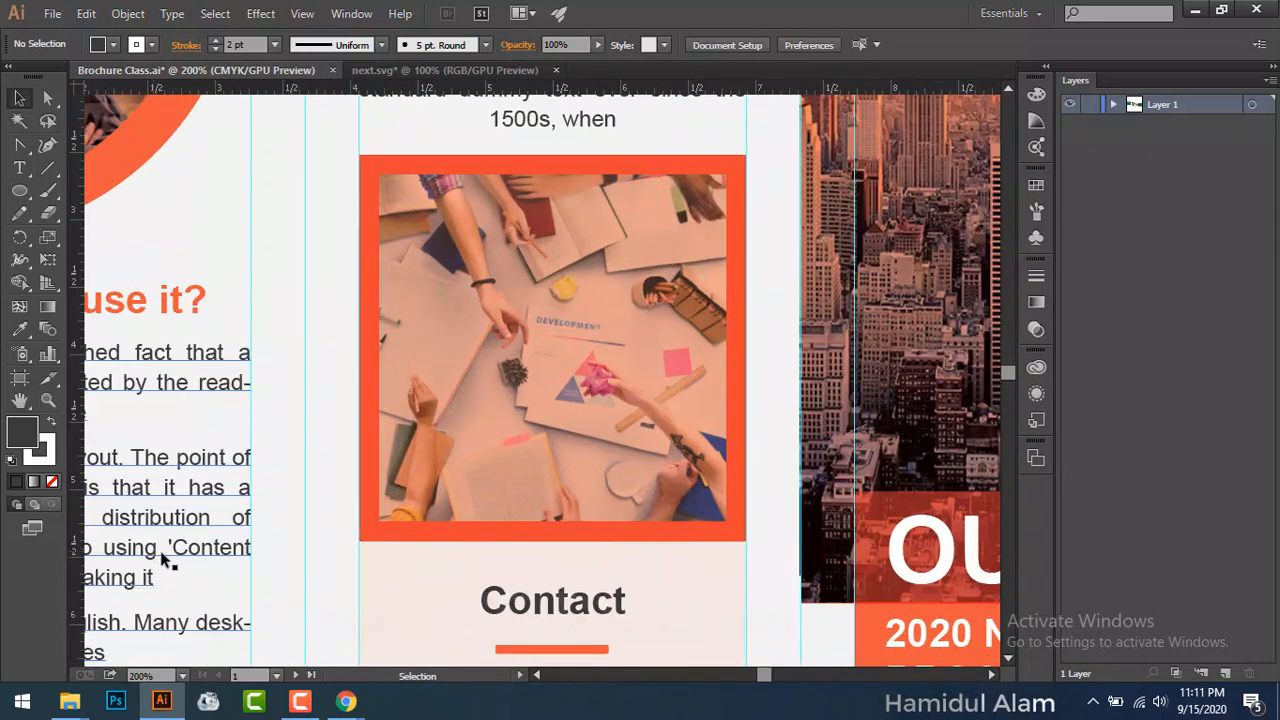
{"action": "left_click_drag", "start_coordinate": [165, 592], "coordinate": [619, 323]}
{"action": "left_click_drag", "start_coordinate": [387, 451], "coordinate": [714, 157]}
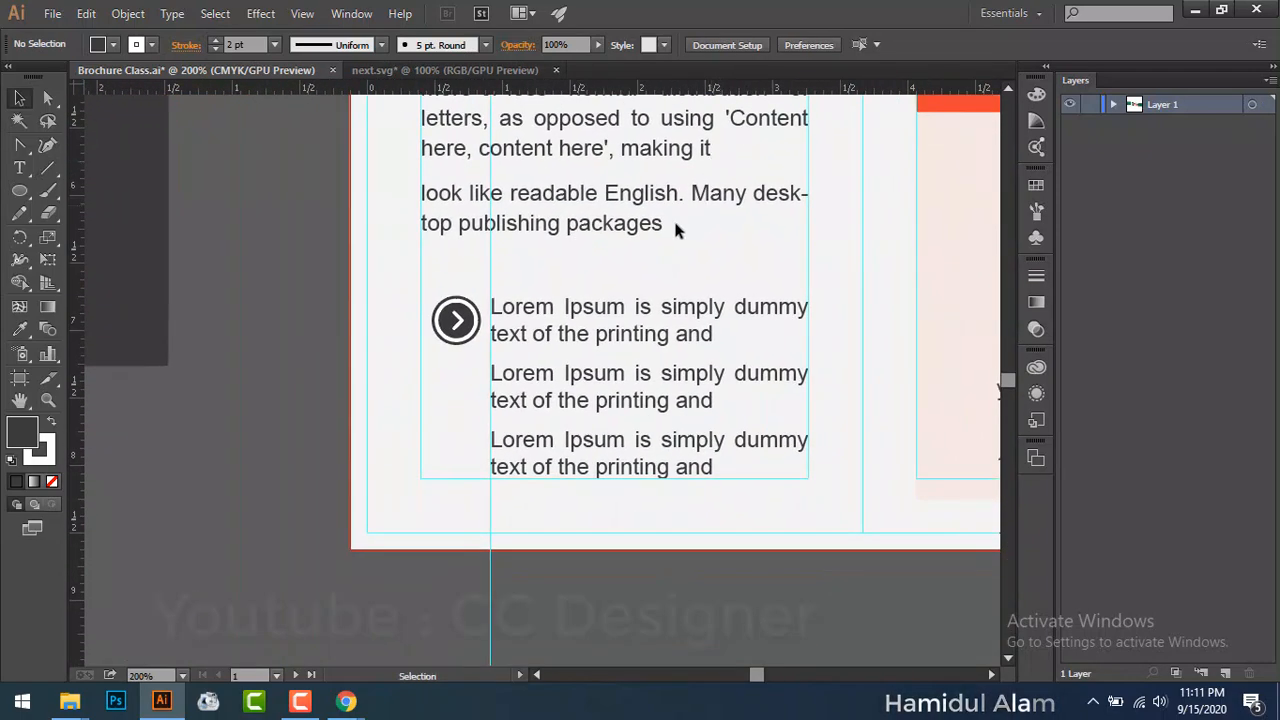
{"action": "key", "text": "ctrl+plus"}
{"action": "key", "text": "ctrl+plus"}
{"action": "key", "text": "ctrl+plus"}
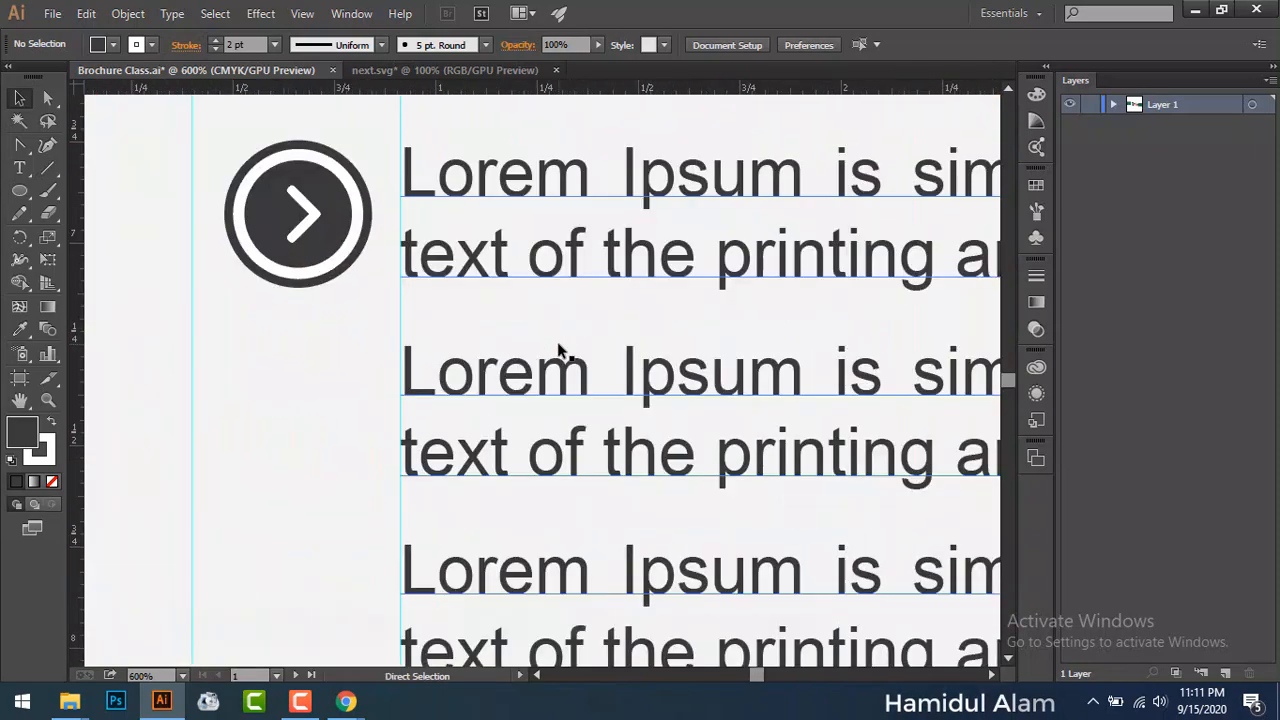
{"action": "left_click_drag", "start_coordinate": [347, 290], "coordinate": [457, 331]}
{"action": "left_click_drag", "start_coordinate": [353, 158], "coordinate": [423, 339]}
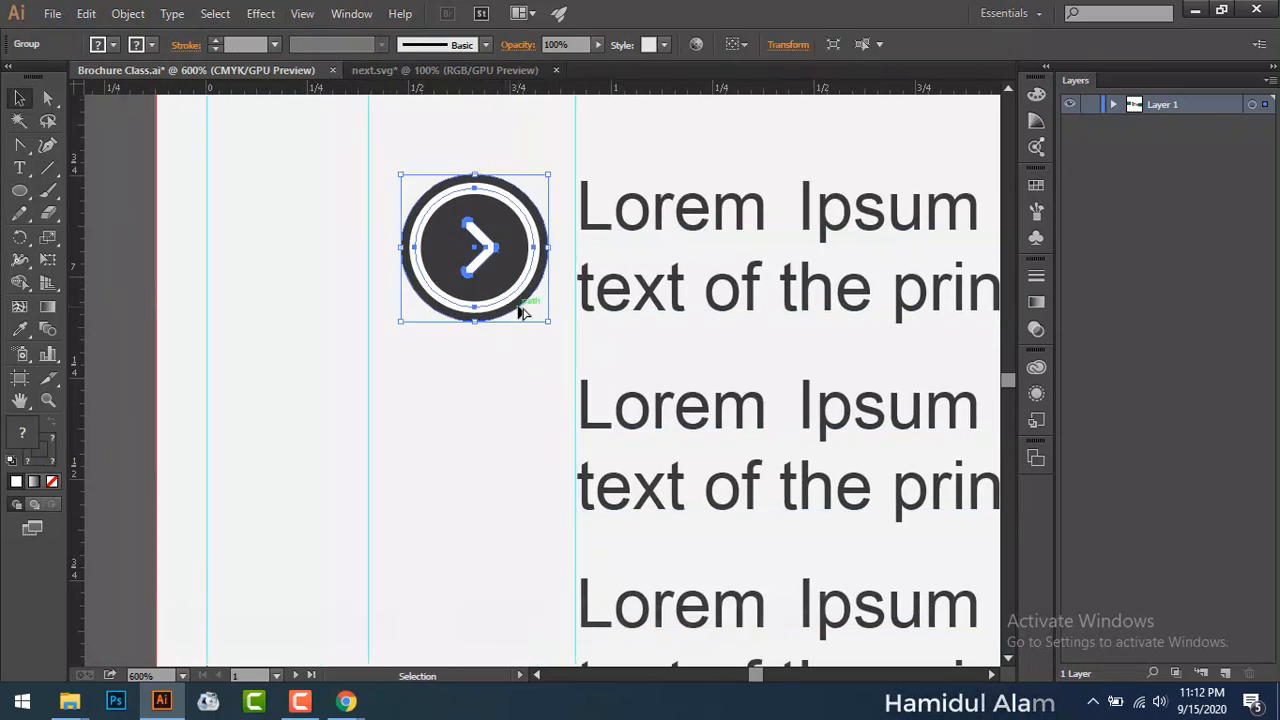
{"action": "left_click_drag", "start_coordinate": [520, 313], "coordinate": [507, 424]}
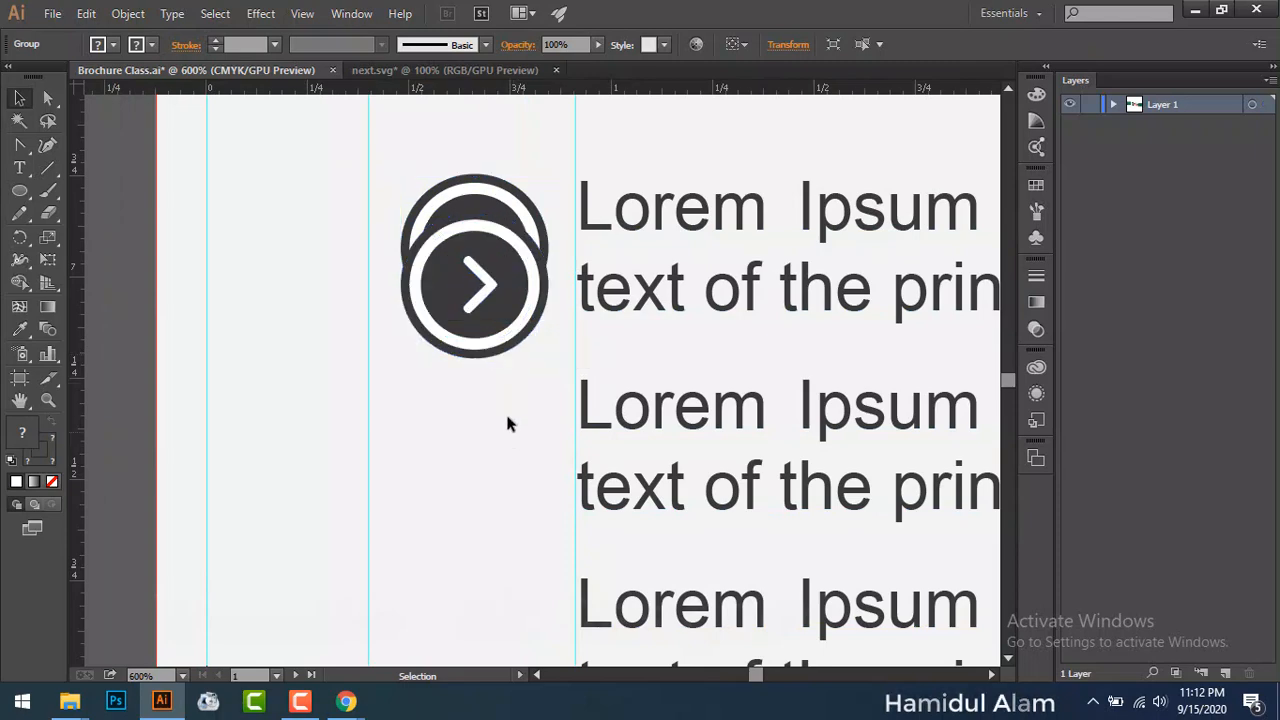
{"action": "left_click_drag", "start_coordinate": [520, 343], "coordinate": [521, 474]}
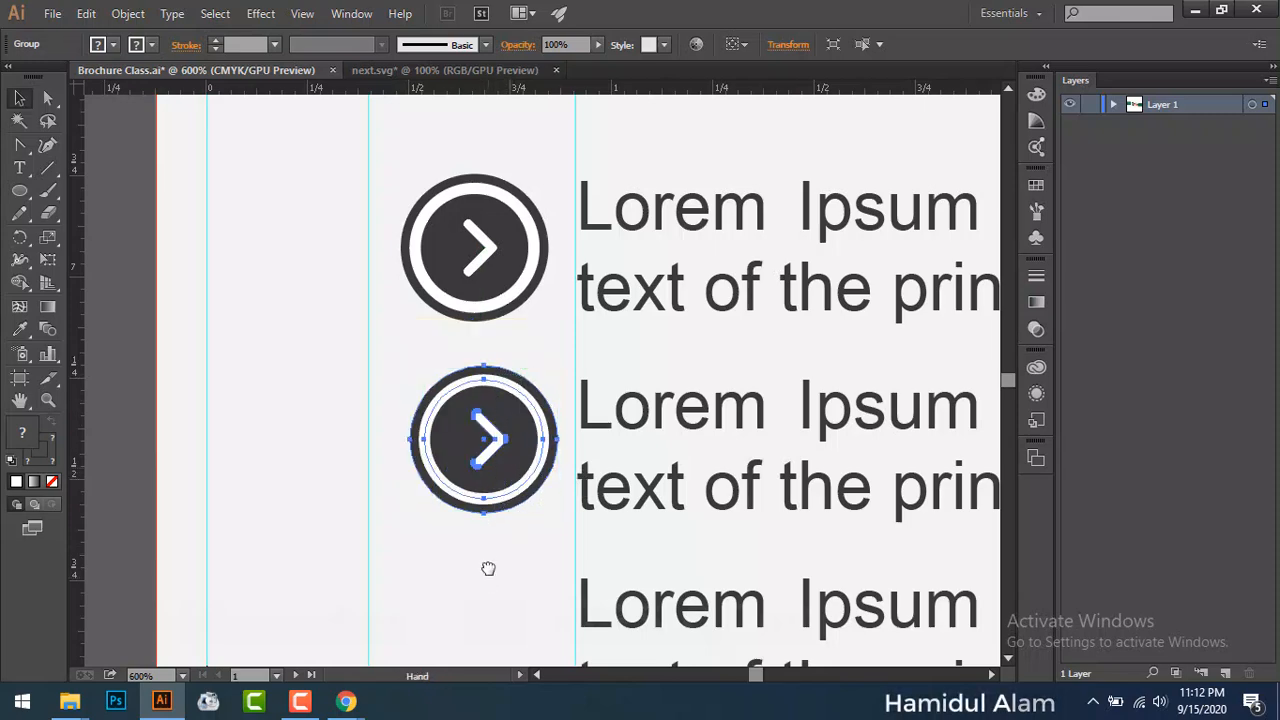
{"action": "scroll", "coordinate": [490, 480], "scroll_direction": "down", "scroll_amount": 3}
{"action": "left_click_drag", "start_coordinate": [499, 349], "coordinate": [480, 545]}
{"action": "left_click", "coordinate": [483, 579]}
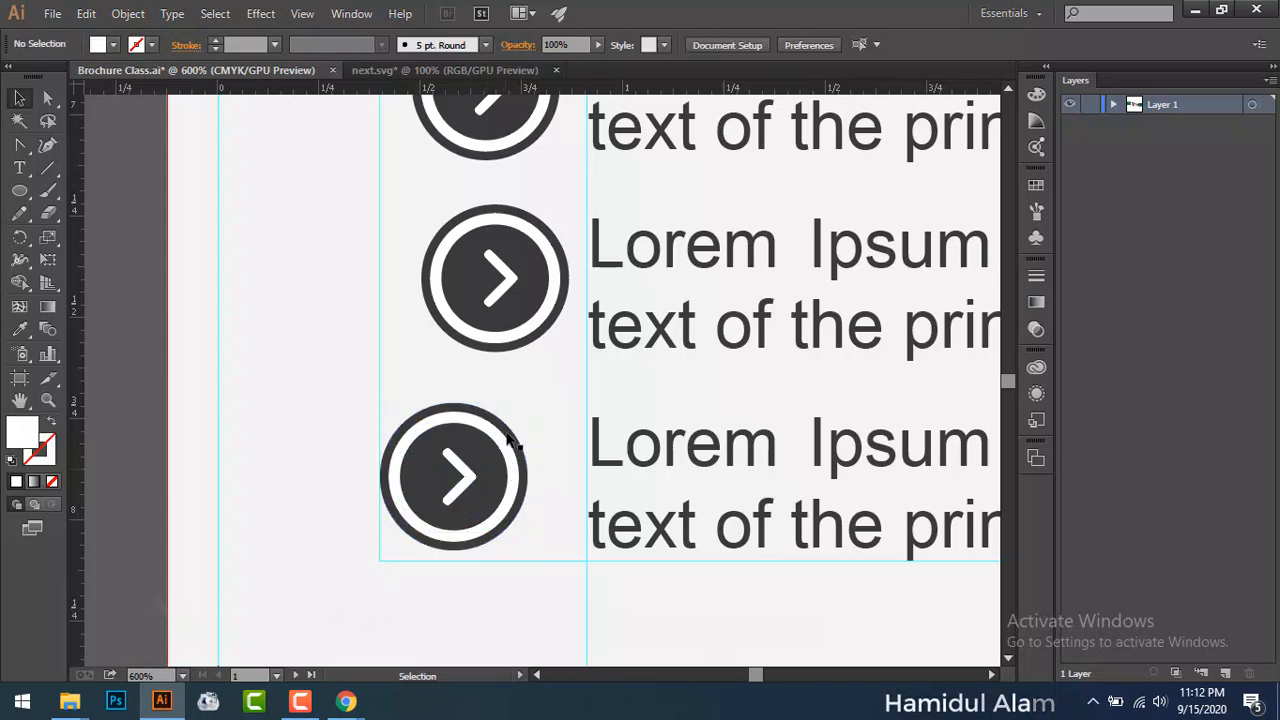
Step: Align the three icons with Horizontal Align Center, aligned to selection
{"action": "left_click_drag", "start_coordinate": [576, 443], "coordinate": [610, 501]}
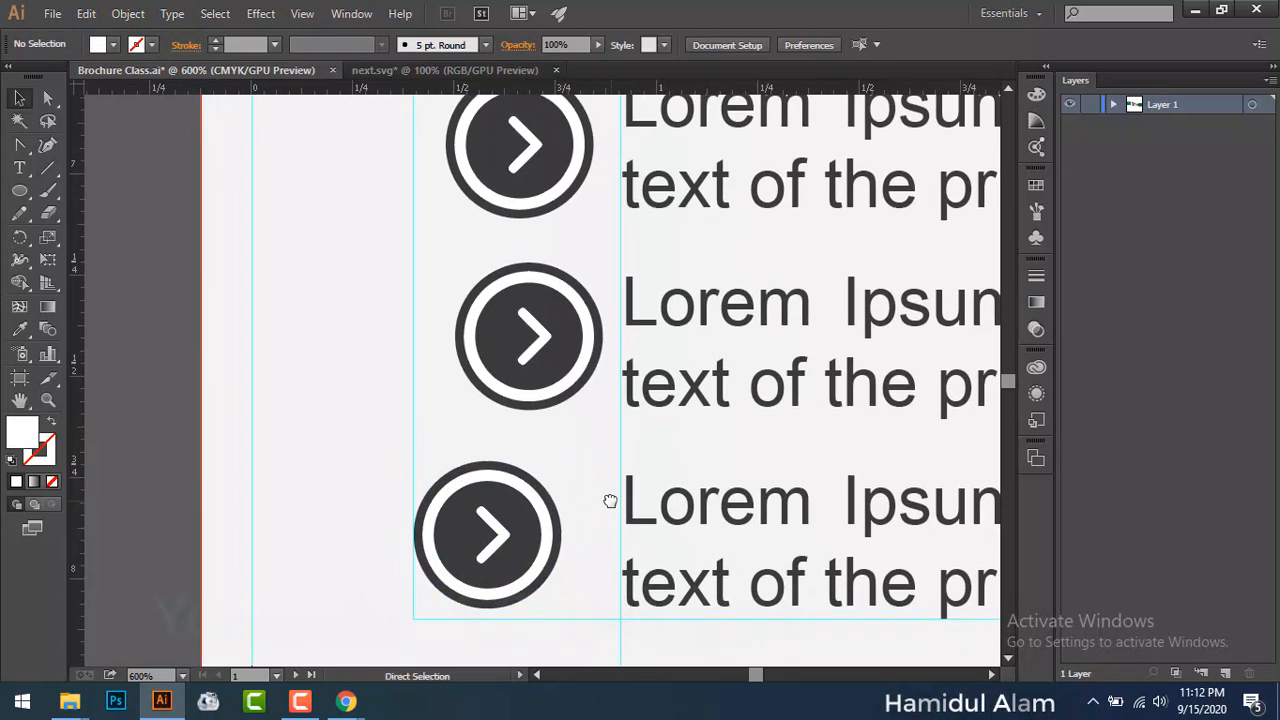
{"action": "key", "text": "ctrl+minus"}
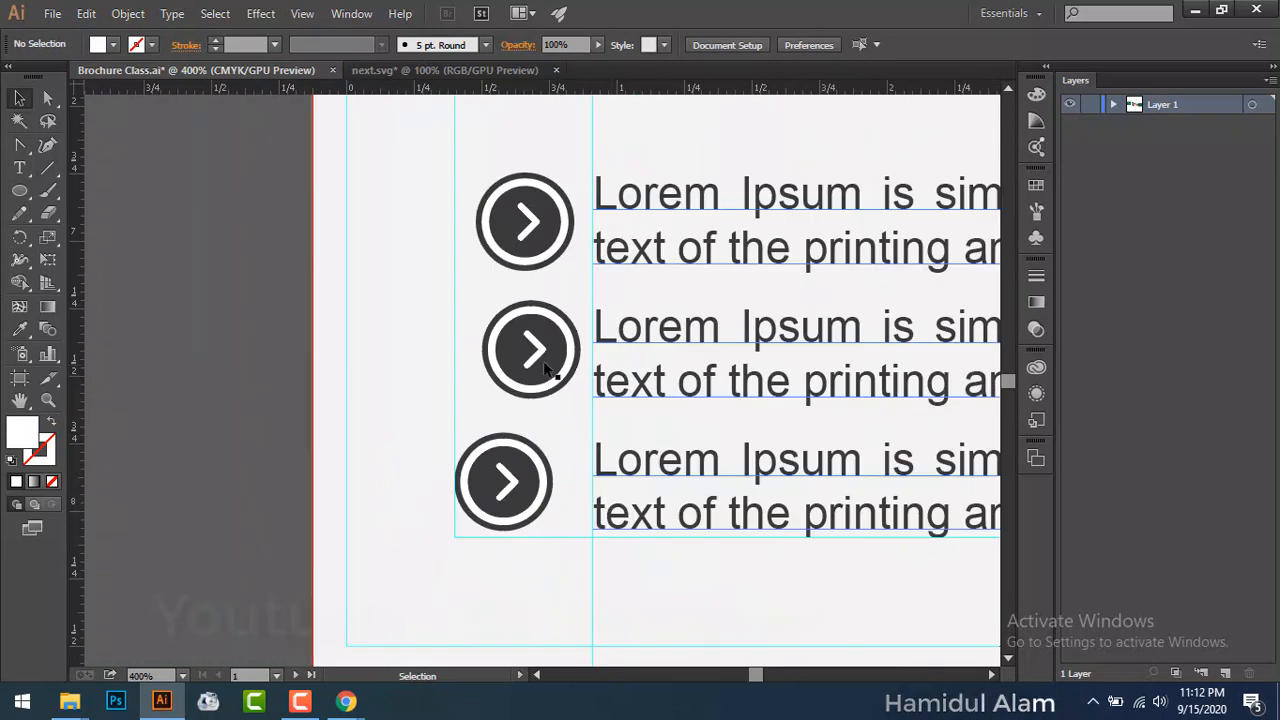
{"action": "left_click_drag", "start_coordinate": [488, 160], "coordinate": [550, 505]}
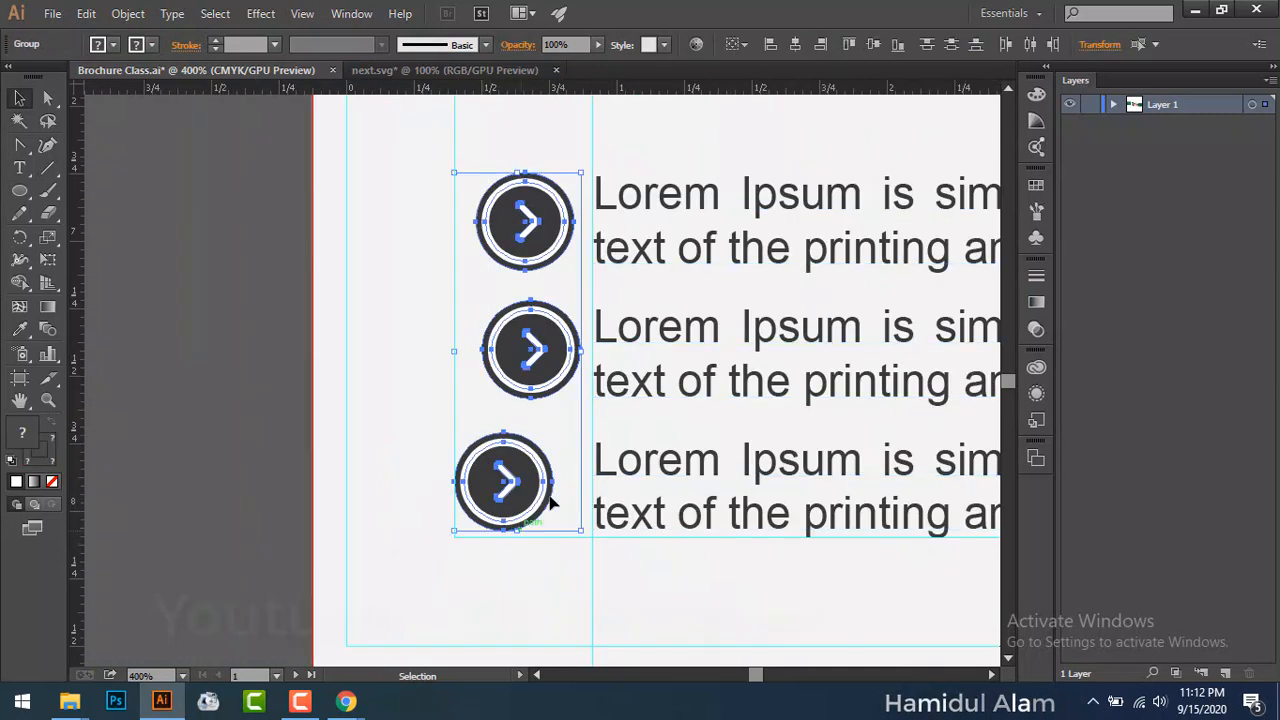
{"action": "left_click", "coordinate": [752, 49]}
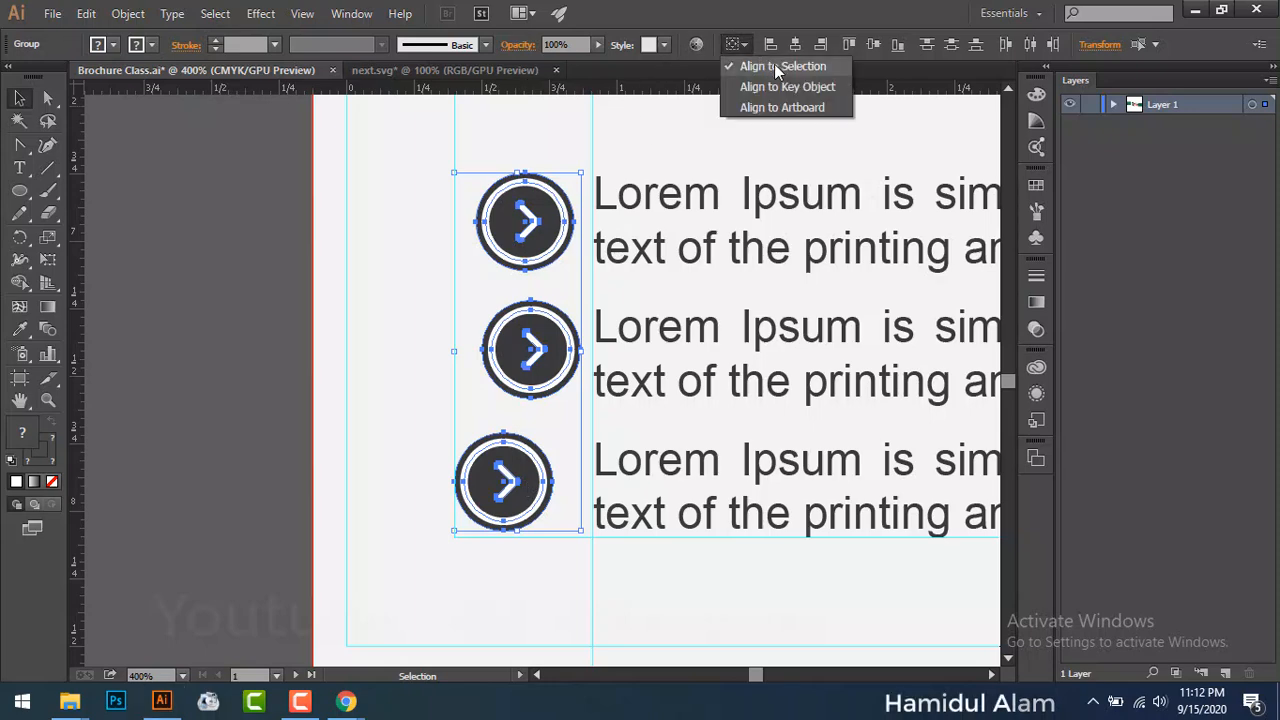
{"action": "left_click", "coordinate": [800, 45]}
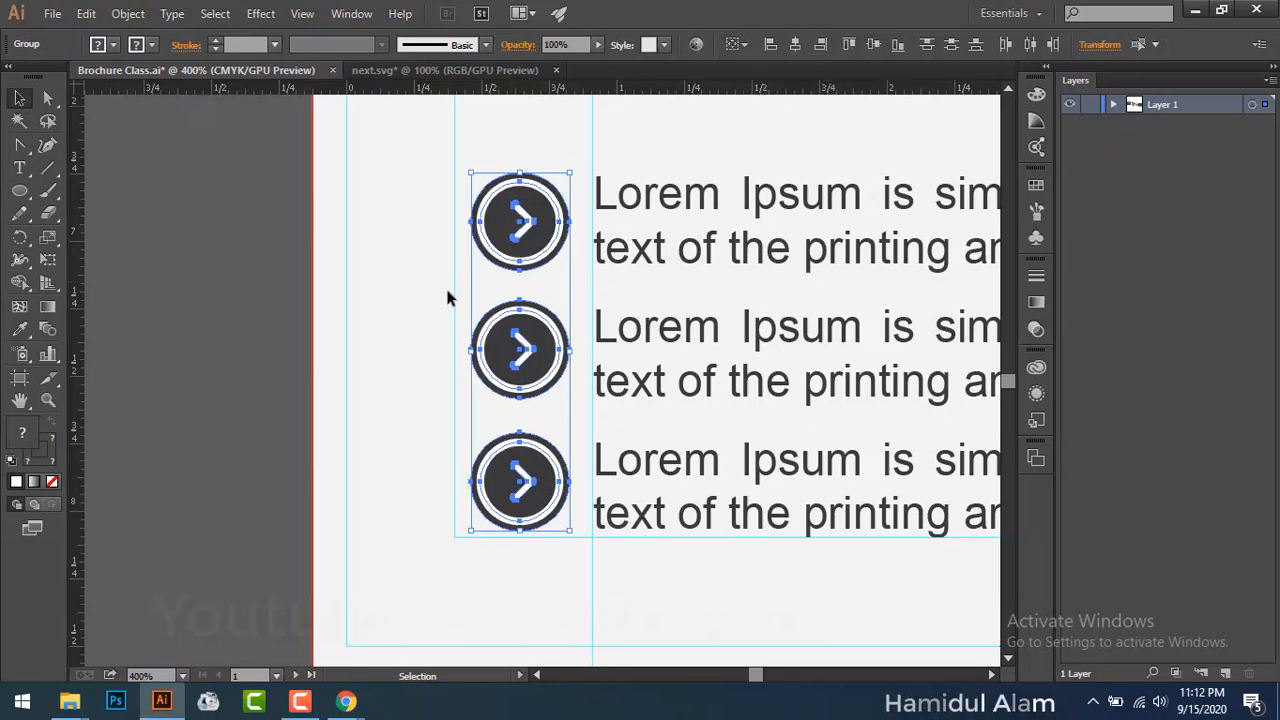
{"action": "left_click", "coordinate": [283, 305]}
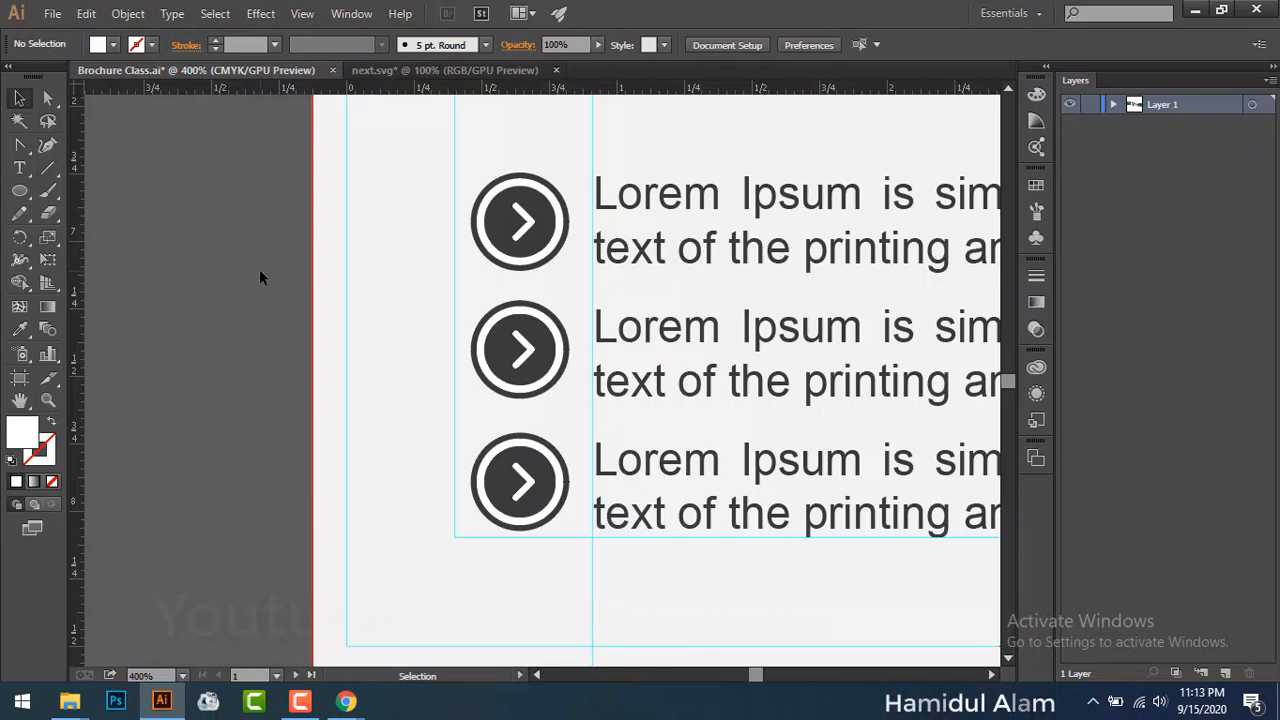
Step: Ungroup the middle bullet icon into separate shapes
{"action": "left_click", "coordinate": [522, 226]}
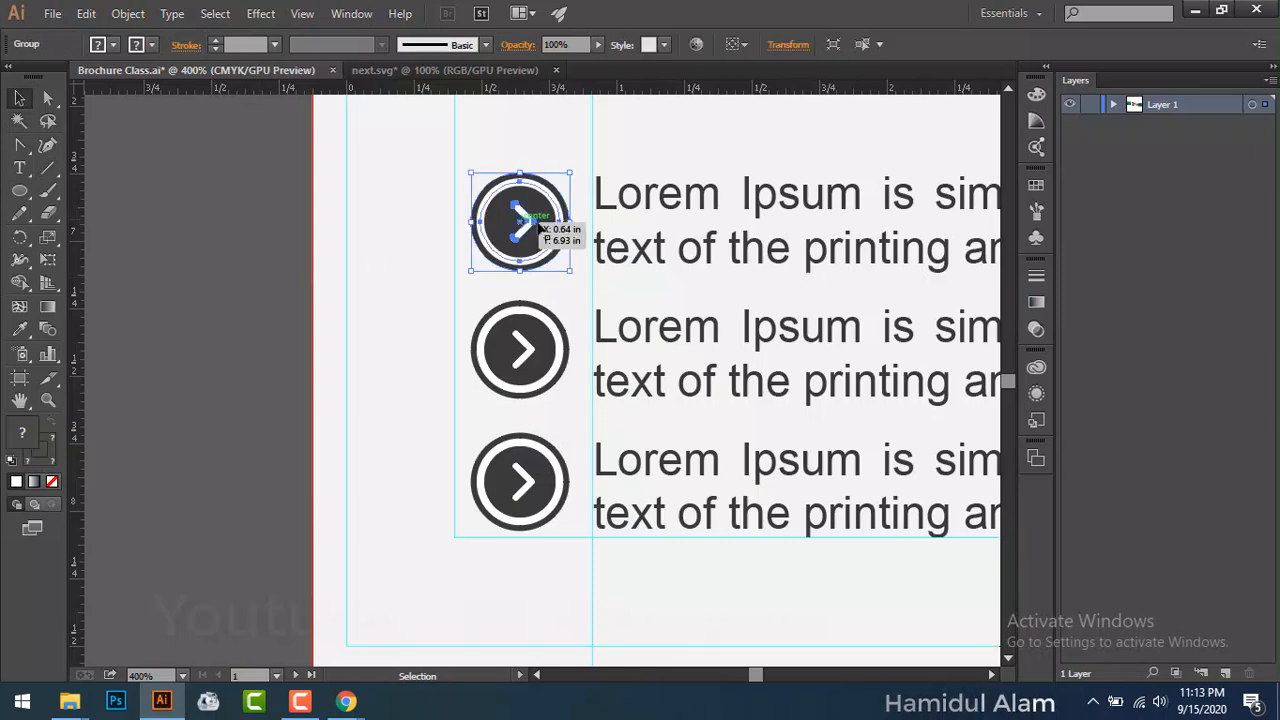
{"action": "left_click", "coordinate": [195, 313]}
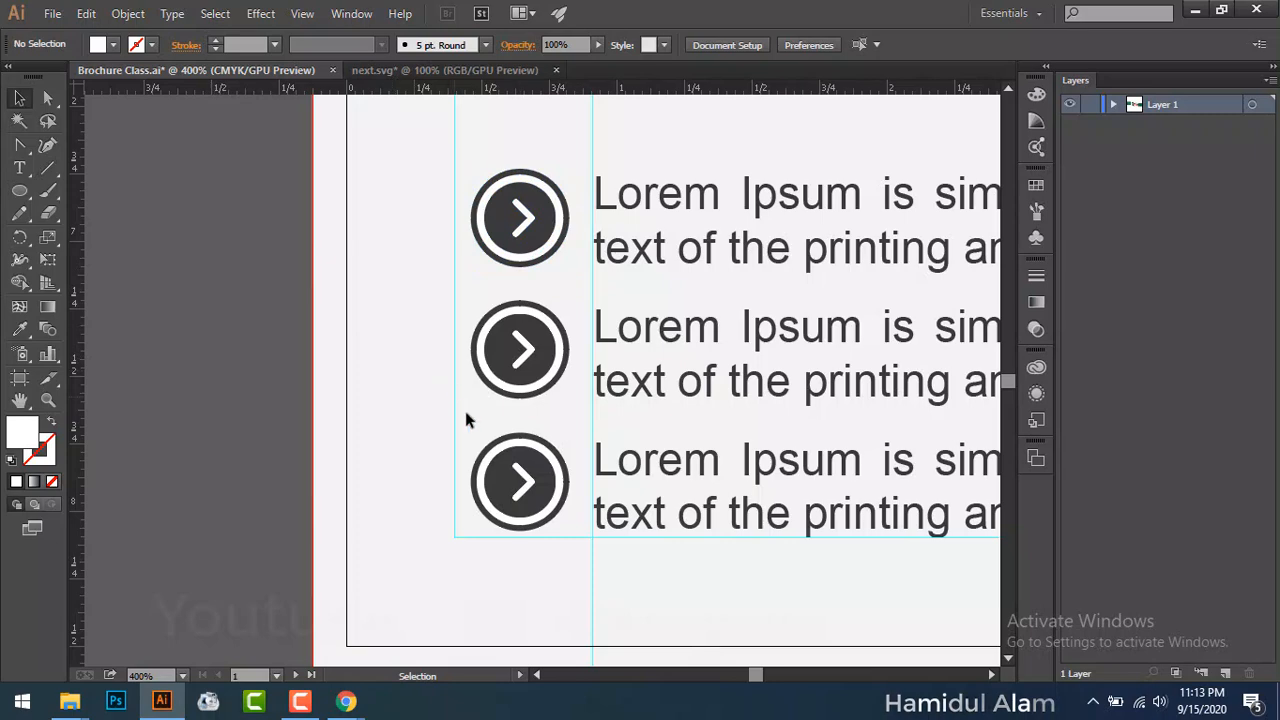
{"action": "left_click", "coordinate": [530, 488]}
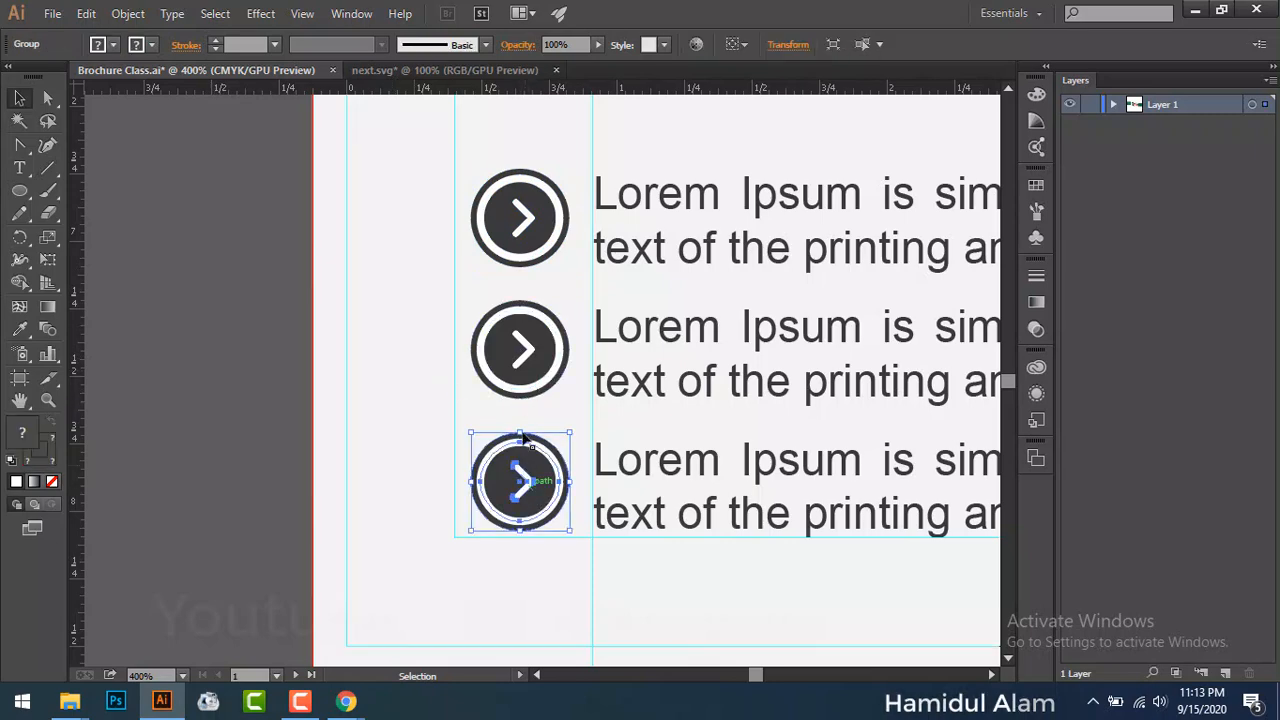
{"action": "left_click", "coordinate": [518, 350]}
{"action": "left_click", "coordinate": [217, 401]}
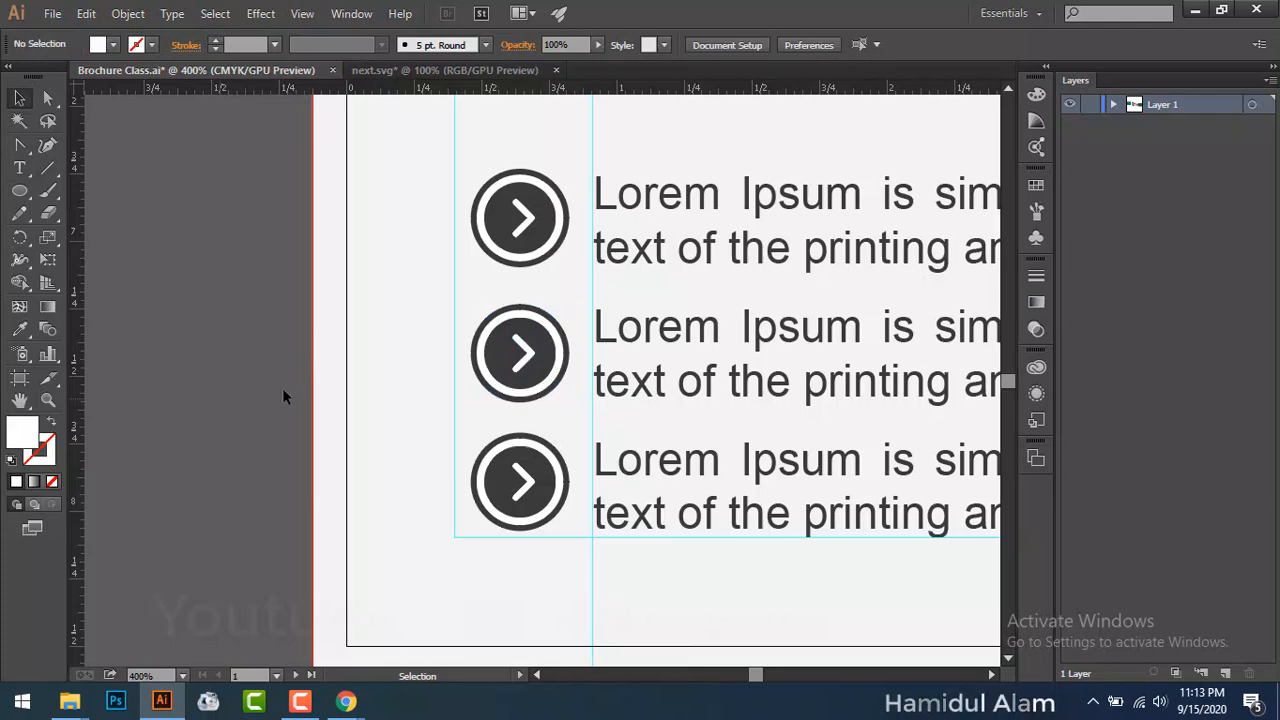
{"action": "left_click", "coordinate": [510, 368]}
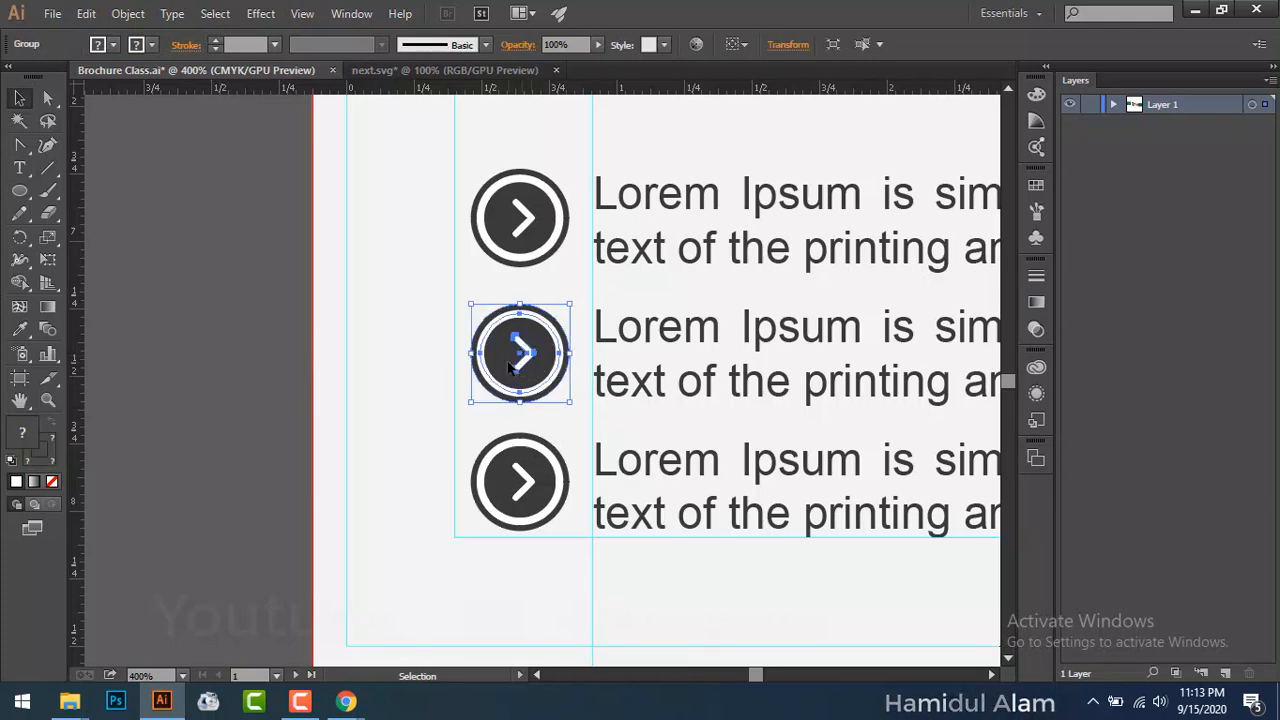
{"action": "key", "text": "a"}
{"action": "scroll", "coordinate": [509, 366], "scroll_direction": "down", "scroll_amount": 2}
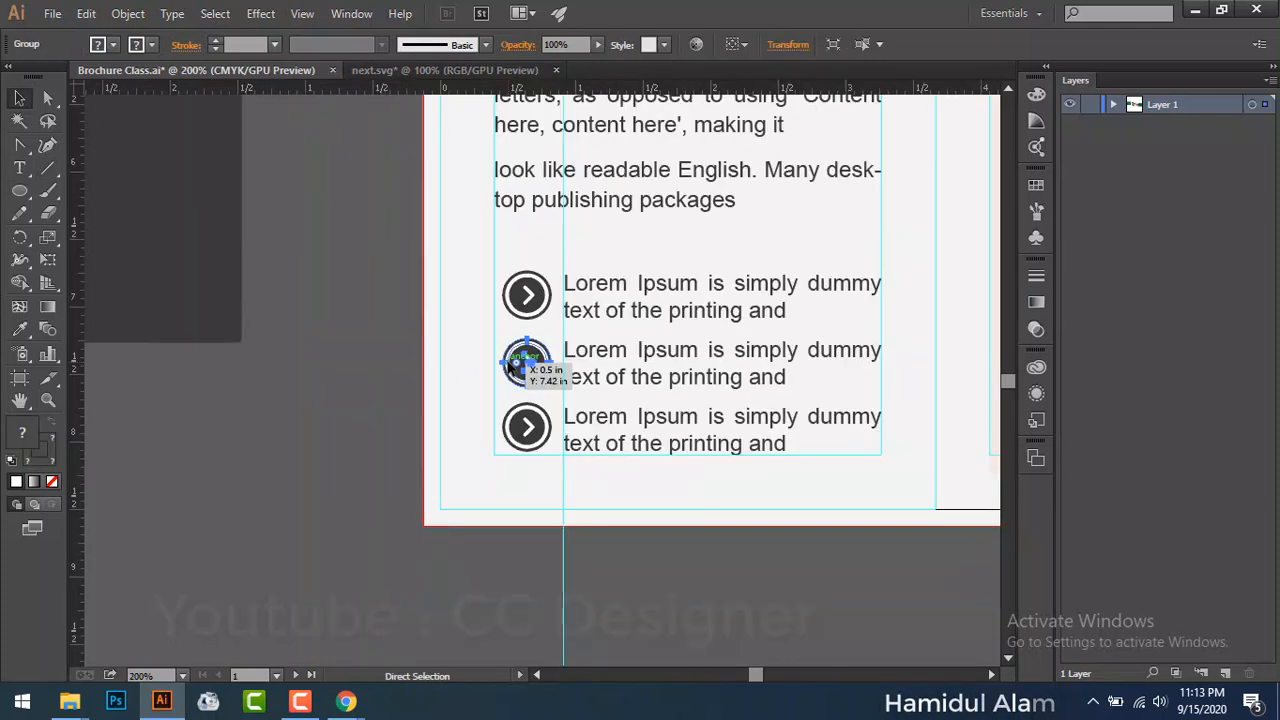
{"action": "key", "text": "v"}
{"action": "right_click", "coordinate": [504, 369]}
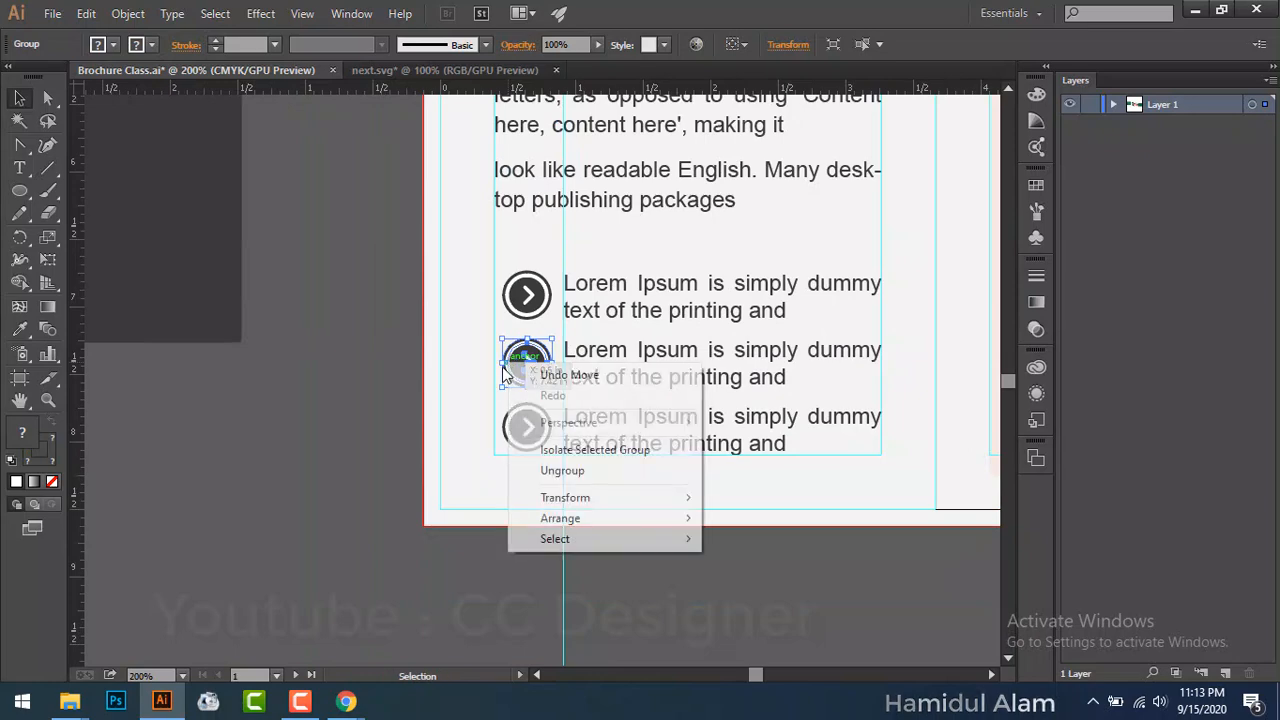
{"action": "left_click", "coordinate": [568, 471]}
{"action": "left_click", "coordinate": [286, 447]}
Step: Eyedropper the red square's orange-red fill onto the middle icon's inner circle
{"action": "left_click", "coordinate": [520, 362]}
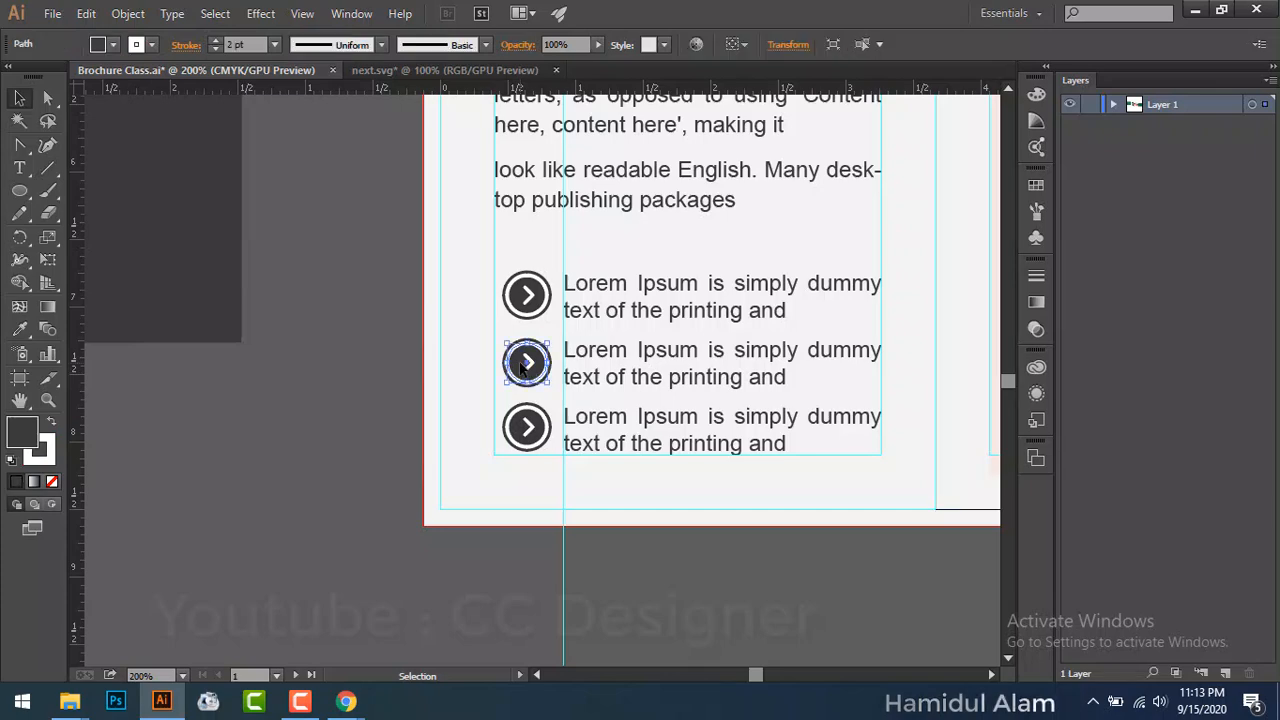
{"action": "left_click_drag", "start_coordinate": [156, 308], "coordinate": [176, 526]}
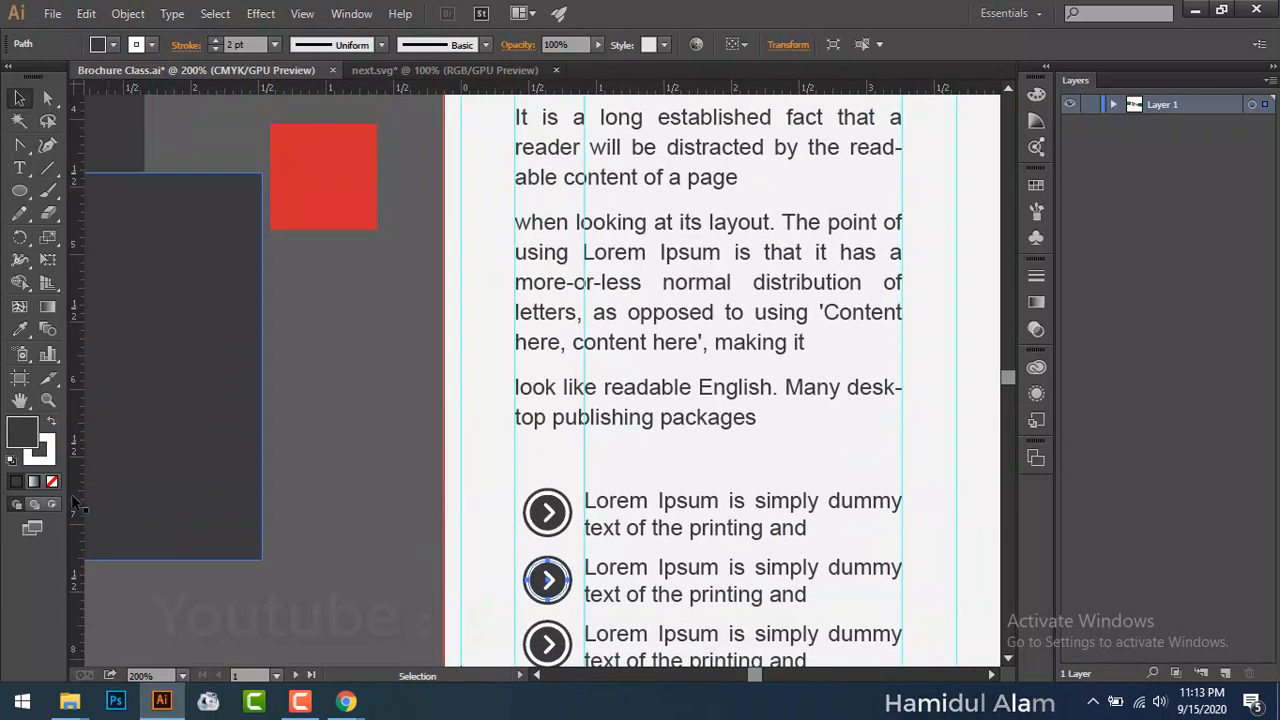
{"action": "key", "text": "i"}
{"action": "left_click", "coordinate": [304, 207]}
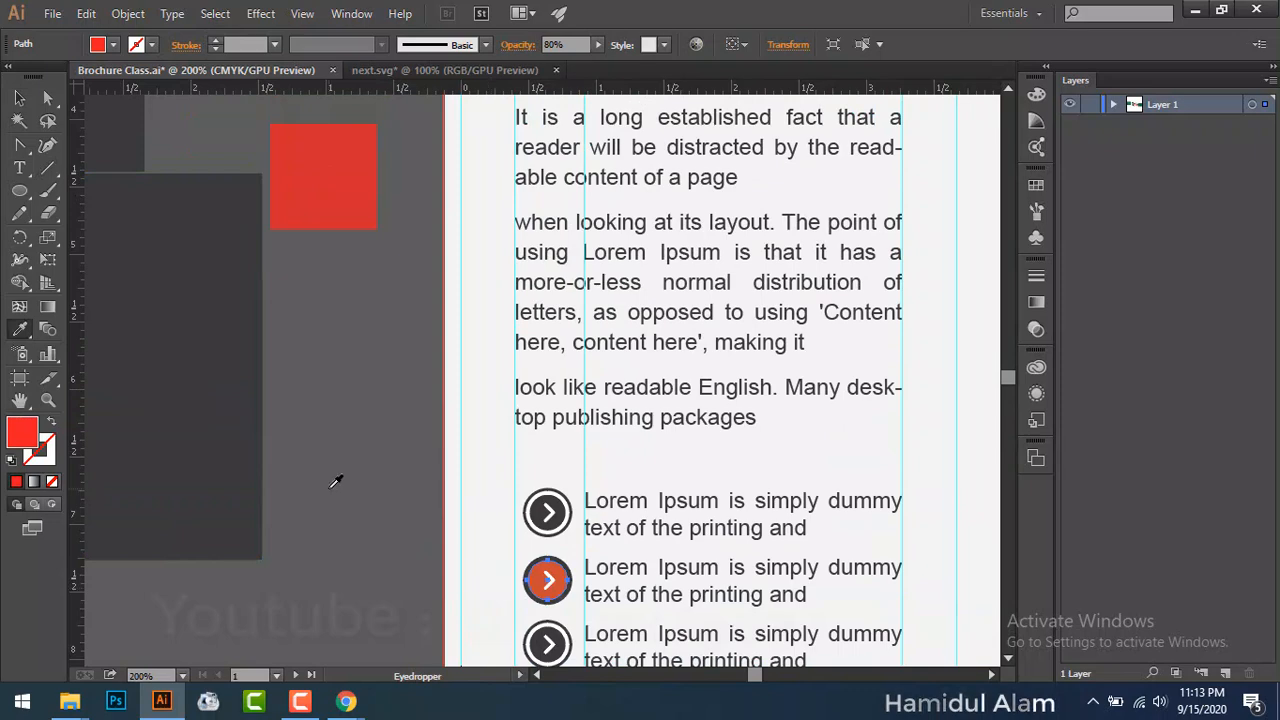
{"action": "key", "text": "v"}
{"action": "key", "text": "ctrl+="}
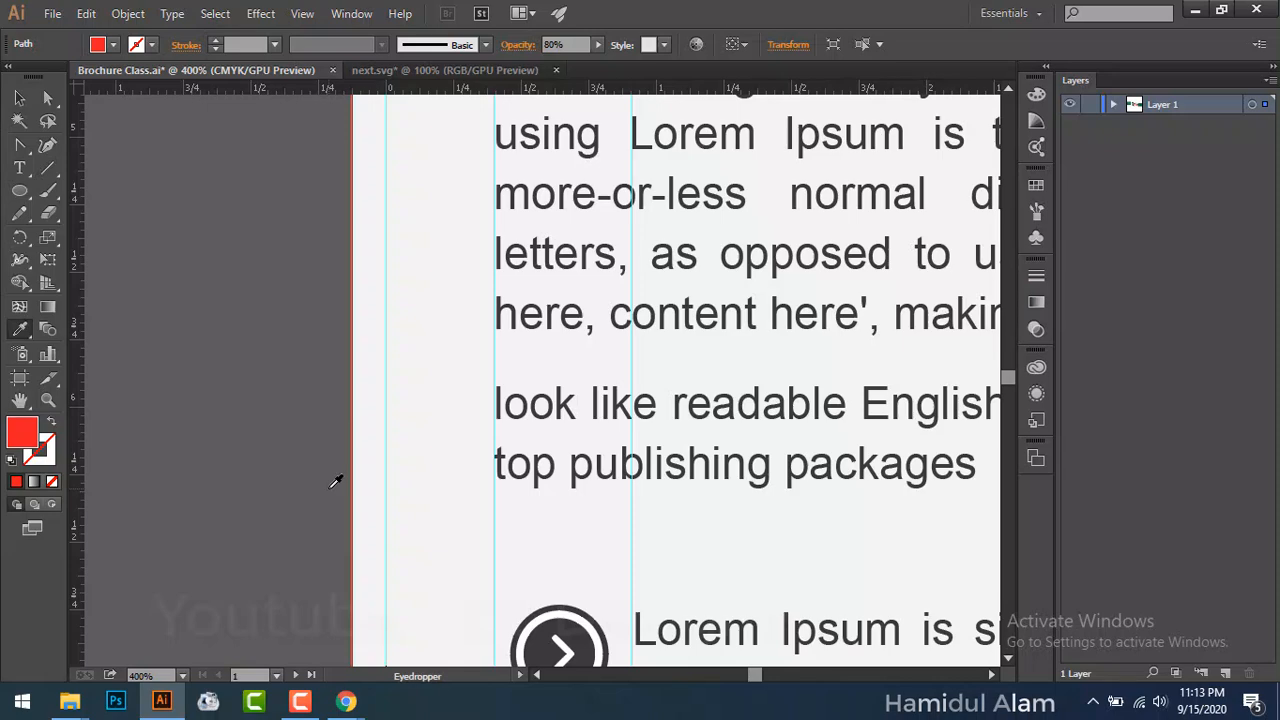
{"action": "left_click_drag", "start_coordinate": [491, 474], "coordinate": [389, 129]}
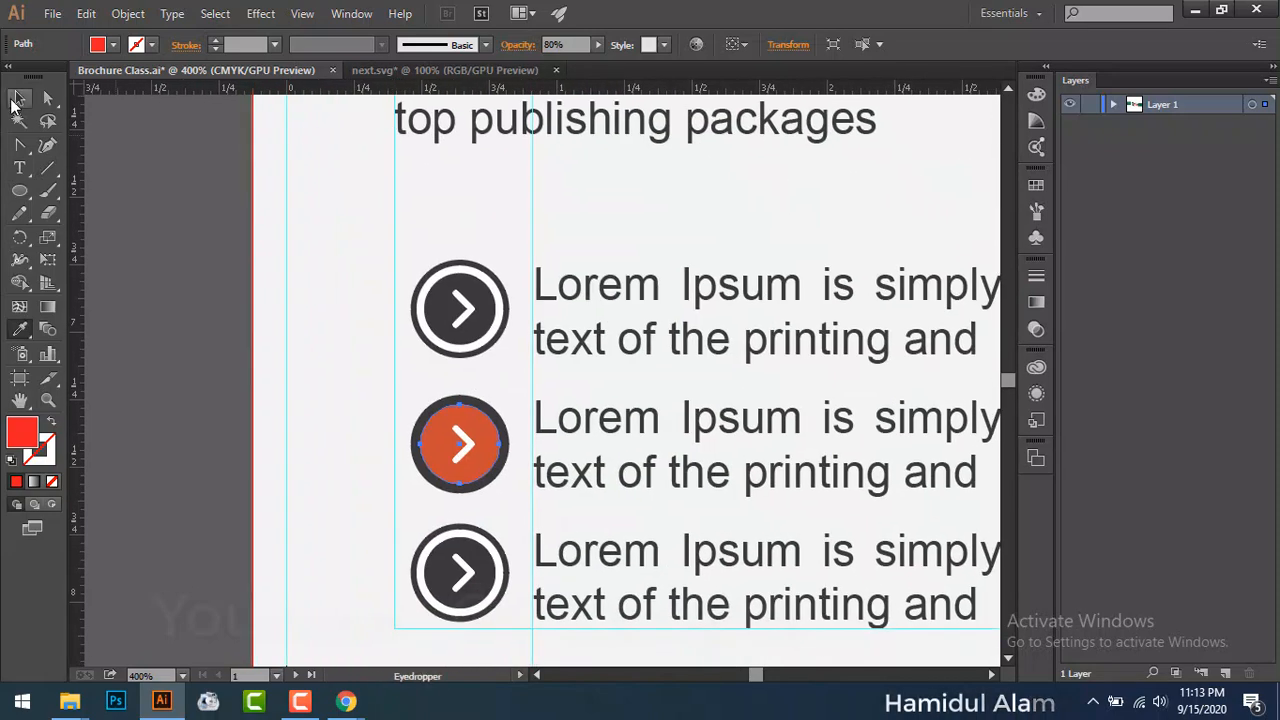
Step: Make the outer circle orange-red too and give the inner circle a thin white 2 pt outline
{"action": "left_click", "coordinate": [19, 97]}
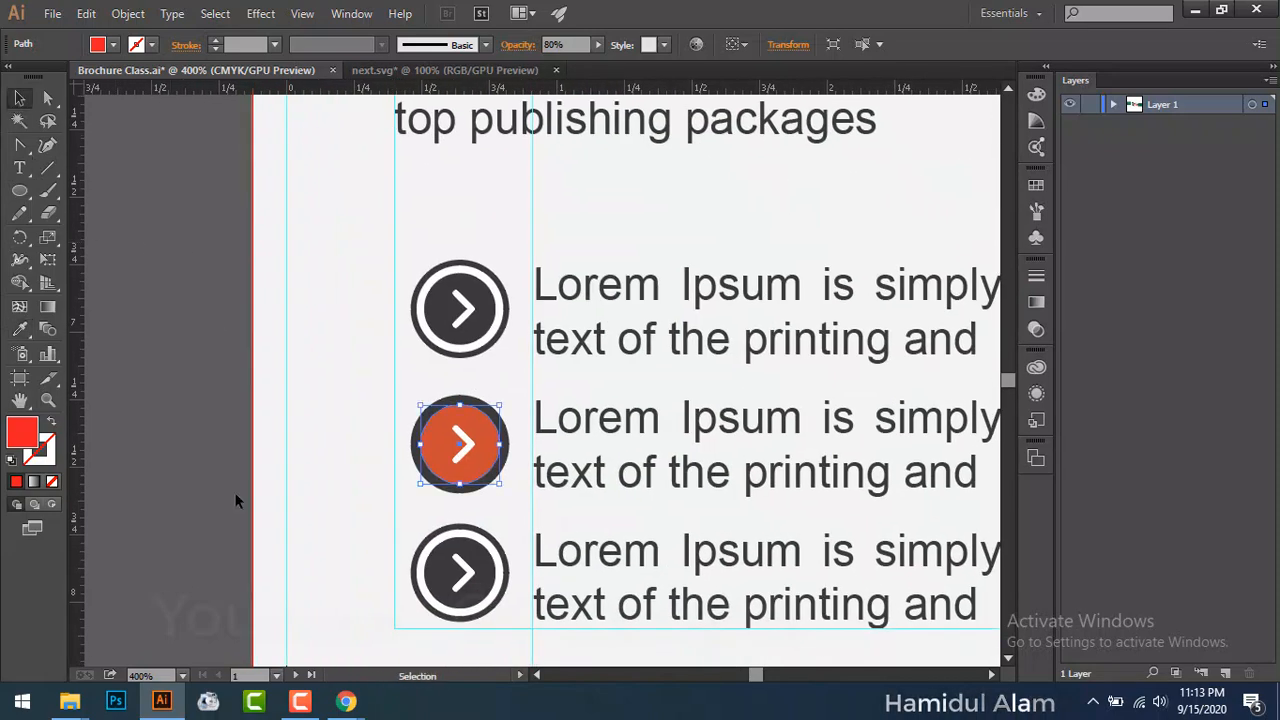
{"action": "left_click", "coordinate": [449, 486]}
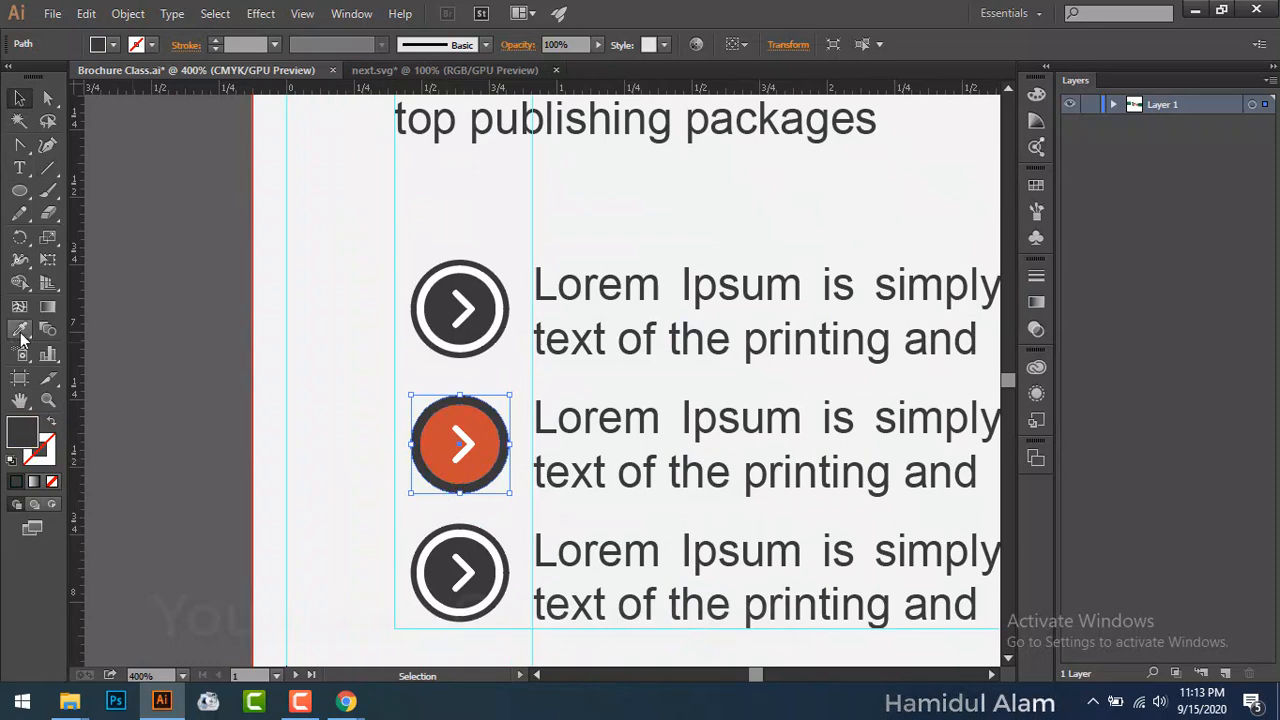
{"action": "left_click", "coordinate": [19, 329]}
{"action": "left_click", "coordinate": [441, 454]}
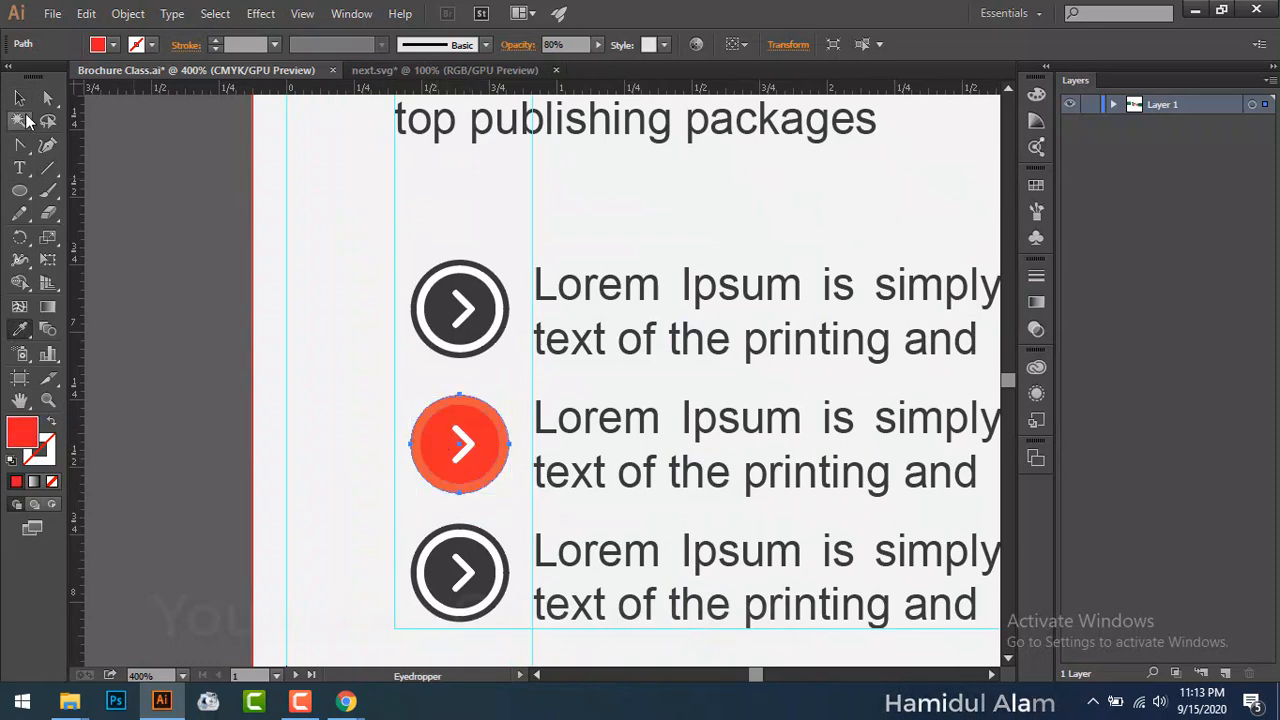
{"action": "left_click", "coordinate": [19, 97]}
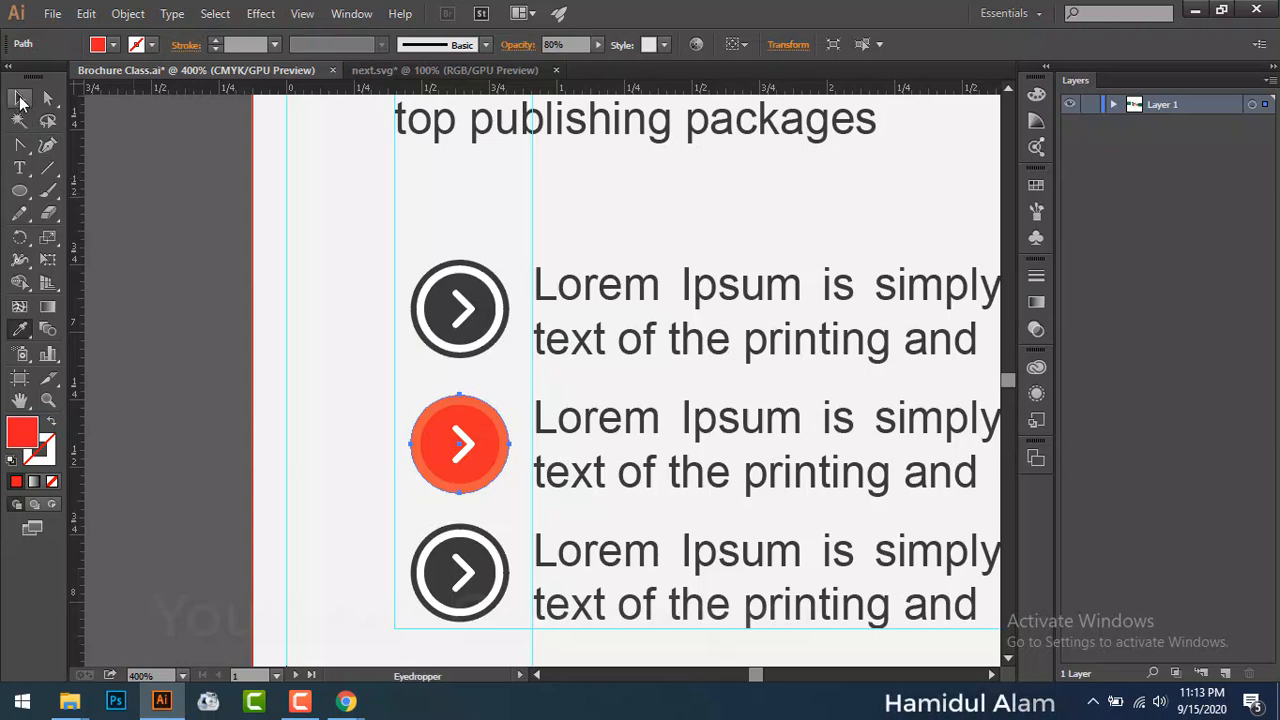
{"action": "left_click", "coordinate": [189, 326]}
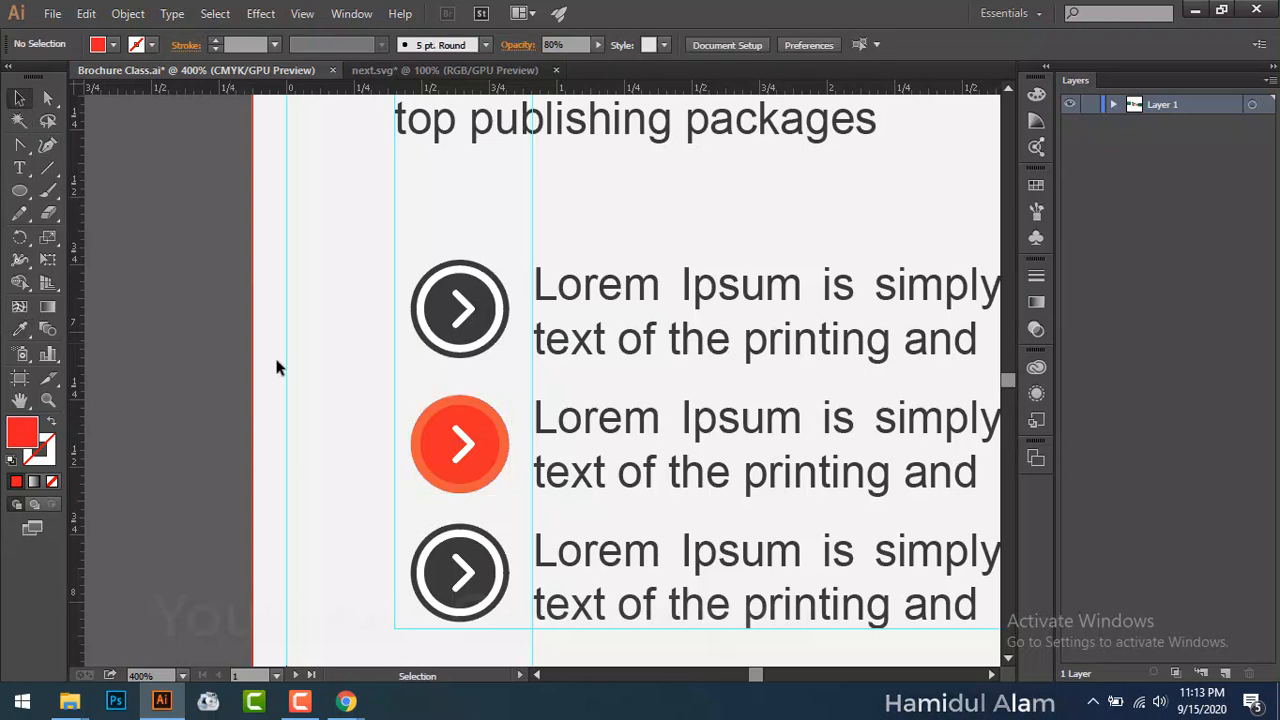
{"action": "left_click", "coordinate": [447, 455]}
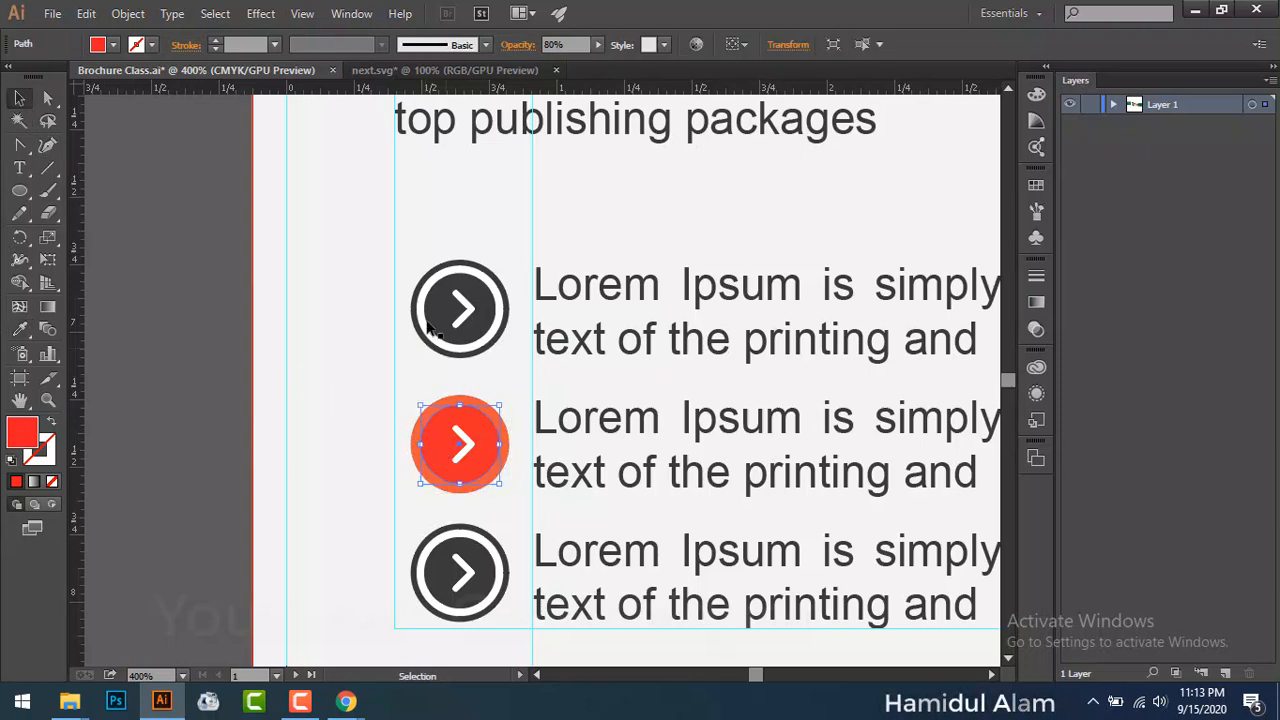
{"action": "left_click", "coordinate": [214, 40]}
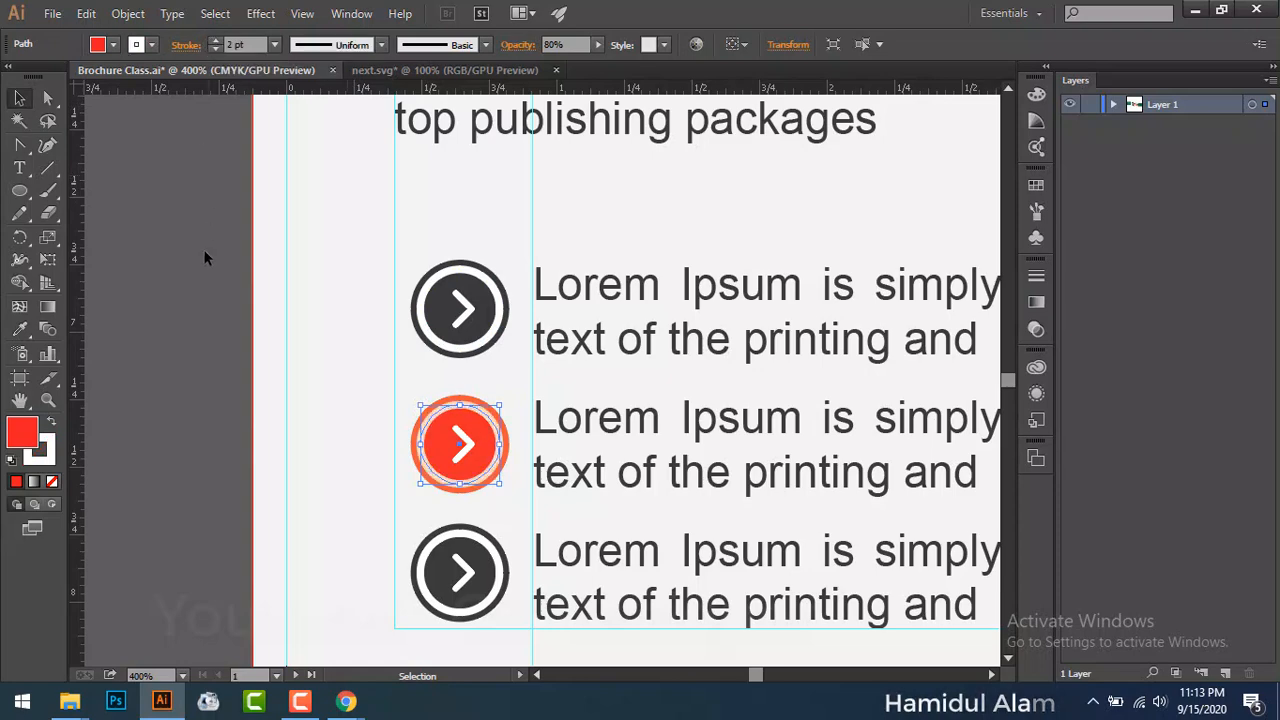
{"action": "left_click", "coordinate": [189, 280]}
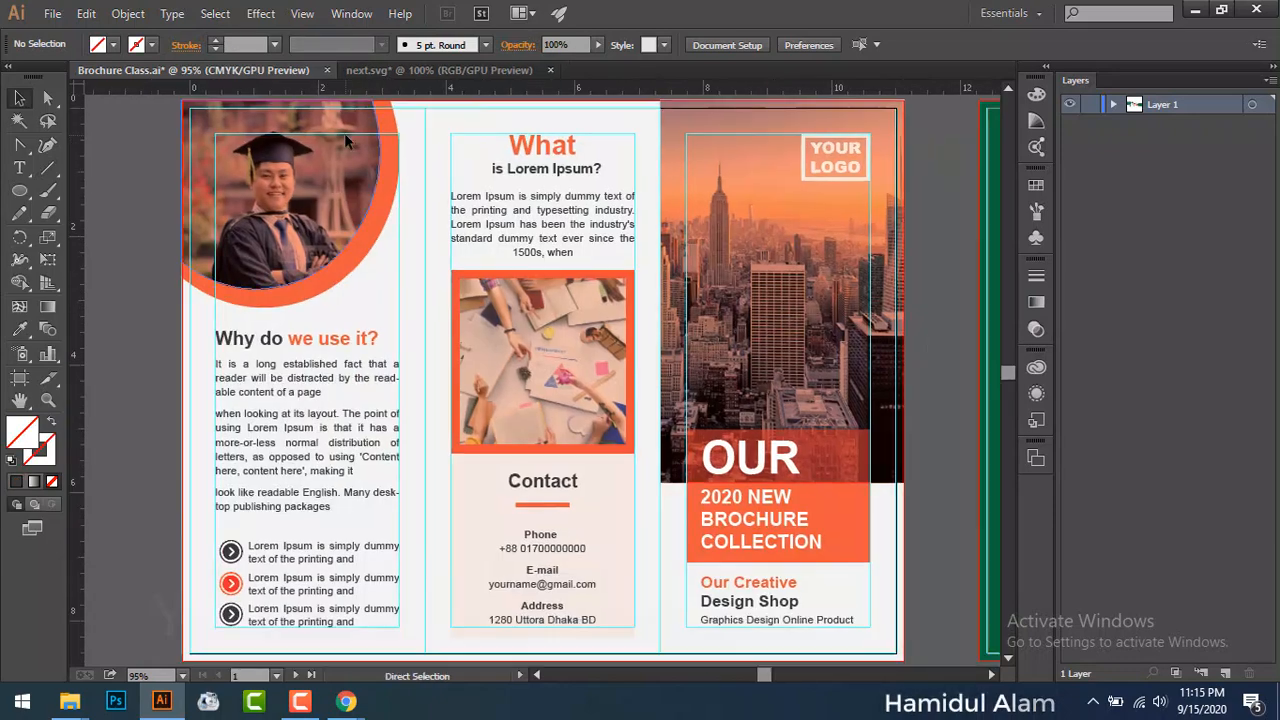
Step: Preview the brochure with panels and guides hidden, fitting the whole artboard in the window
{"action": "key", "text": "v"}
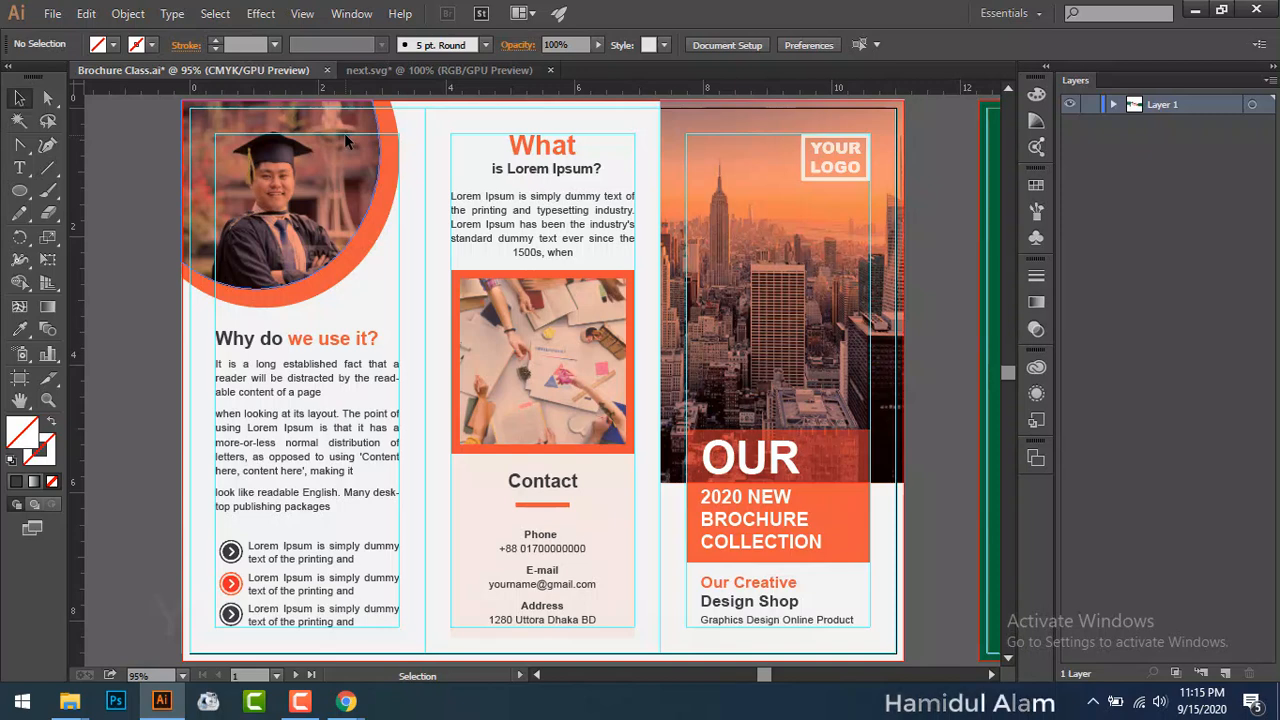
{"action": "key", "text": "Tab"}
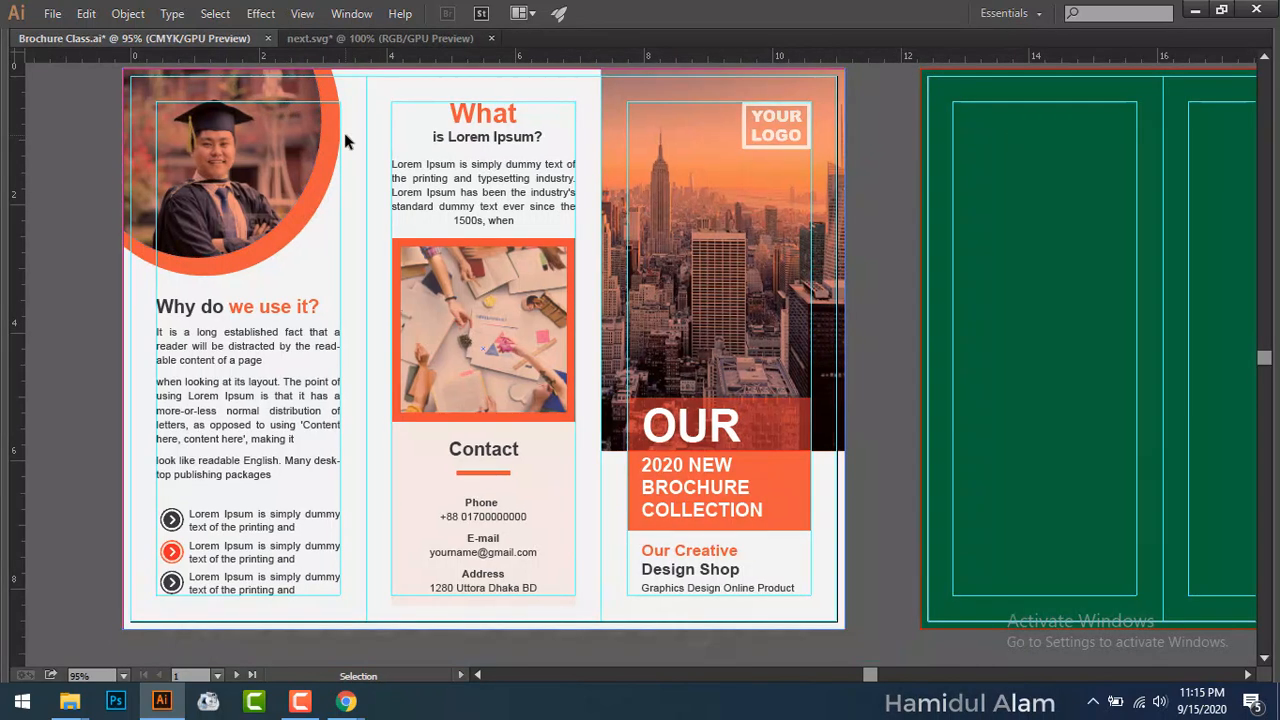
{"action": "left_click_drag", "start_coordinate": [423, 312], "coordinate": [544, 326]}
{"action": "key", "text": "v"}
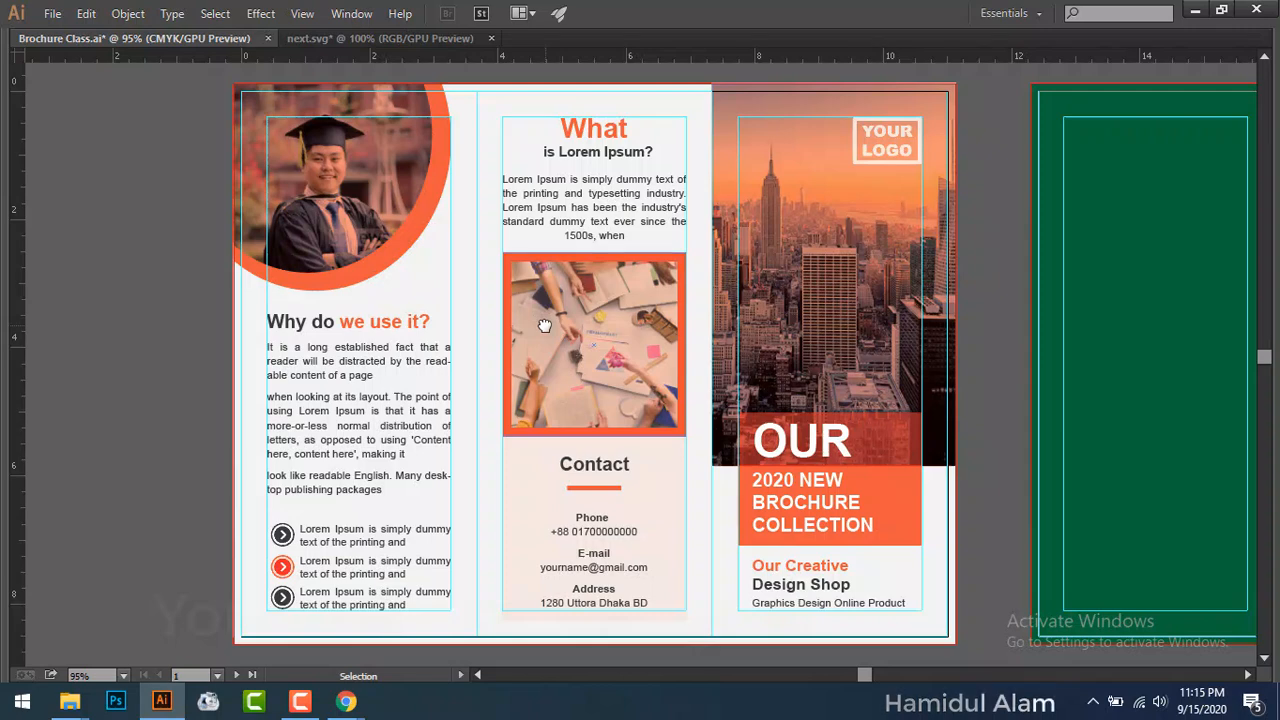
{"action": "key", "text": "ctrl+semicolon"}
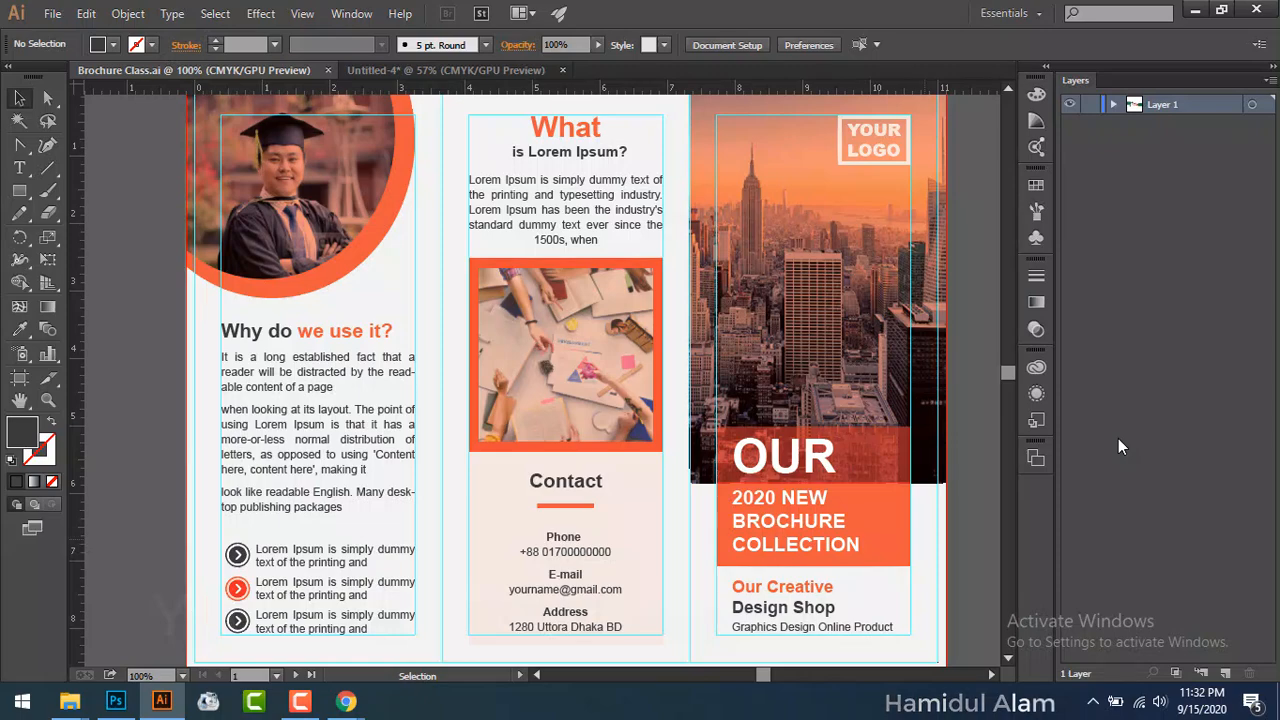
{"action": "mouse_move", "coordinate": [950, 415]}
{"action": "left_mouse_down"}
{"action": "mouse_move", "coordinate": [213, 463]}
{"action": "mouse_move", "coordinate": [189, 409]}
{"action": "mouse_move", "coordinate": [991, 443]}
{"action": "mouse_move", "coordinate": [938, 422]}
{"action": "left_mouse_up"}
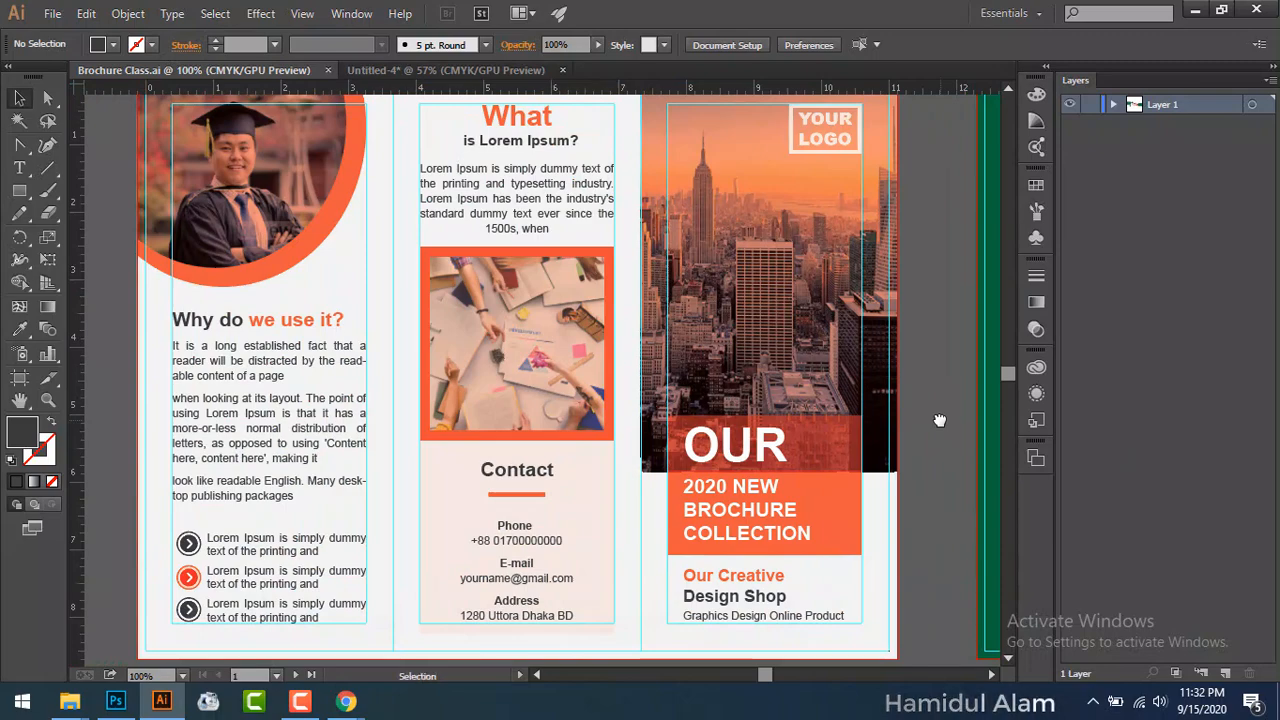
{"action": "key", "text": "ctrl+0"}
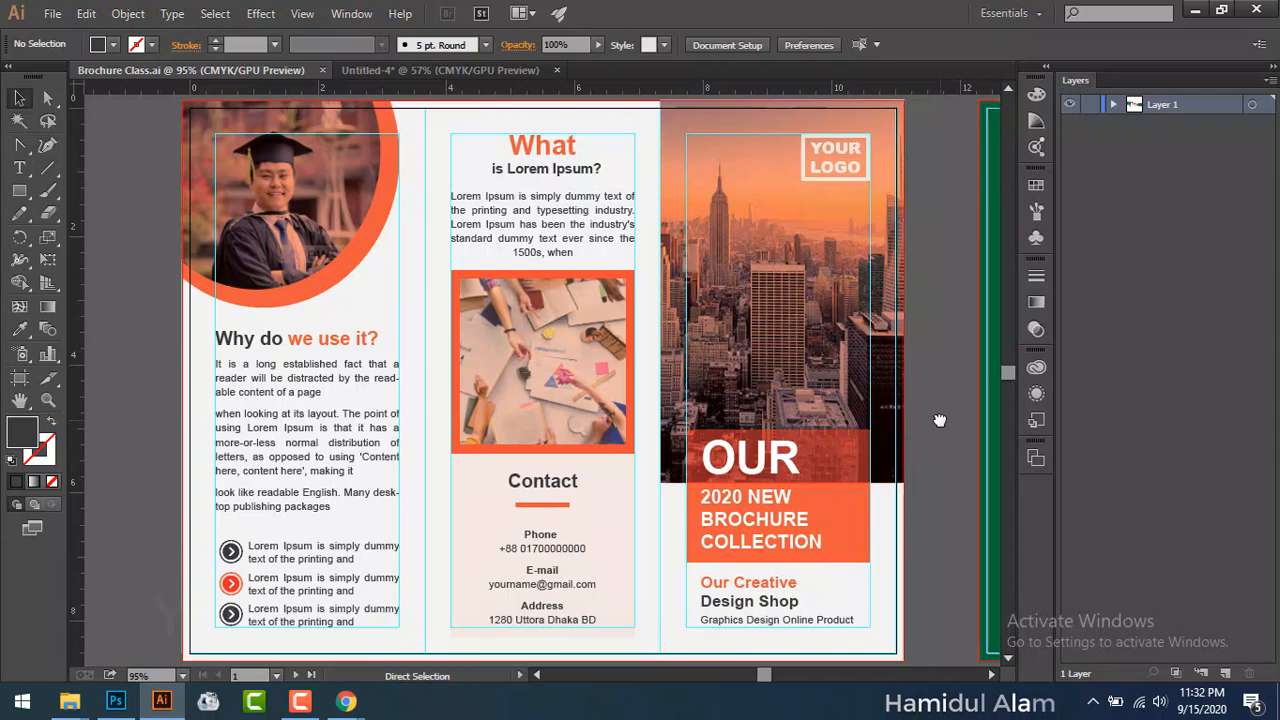